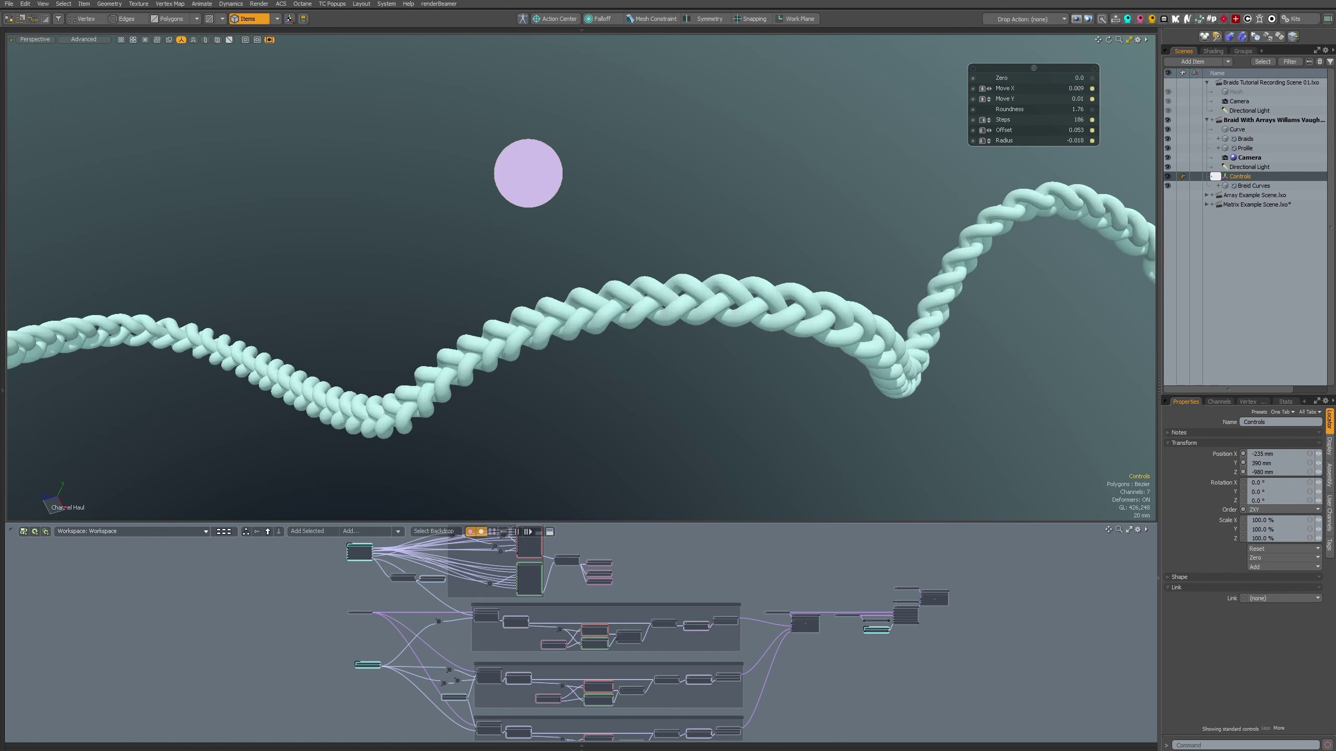
- Enlarge the node schematic area beneath the braid viewport
{"action": "scroll", "coordinate": [710, 209], "scroll_direction": "up", "scroll_amount": 3}
{"action": "scroll", "coordinate": [841, 260], "scroll_direction": "down", "scroll_amount": 2}
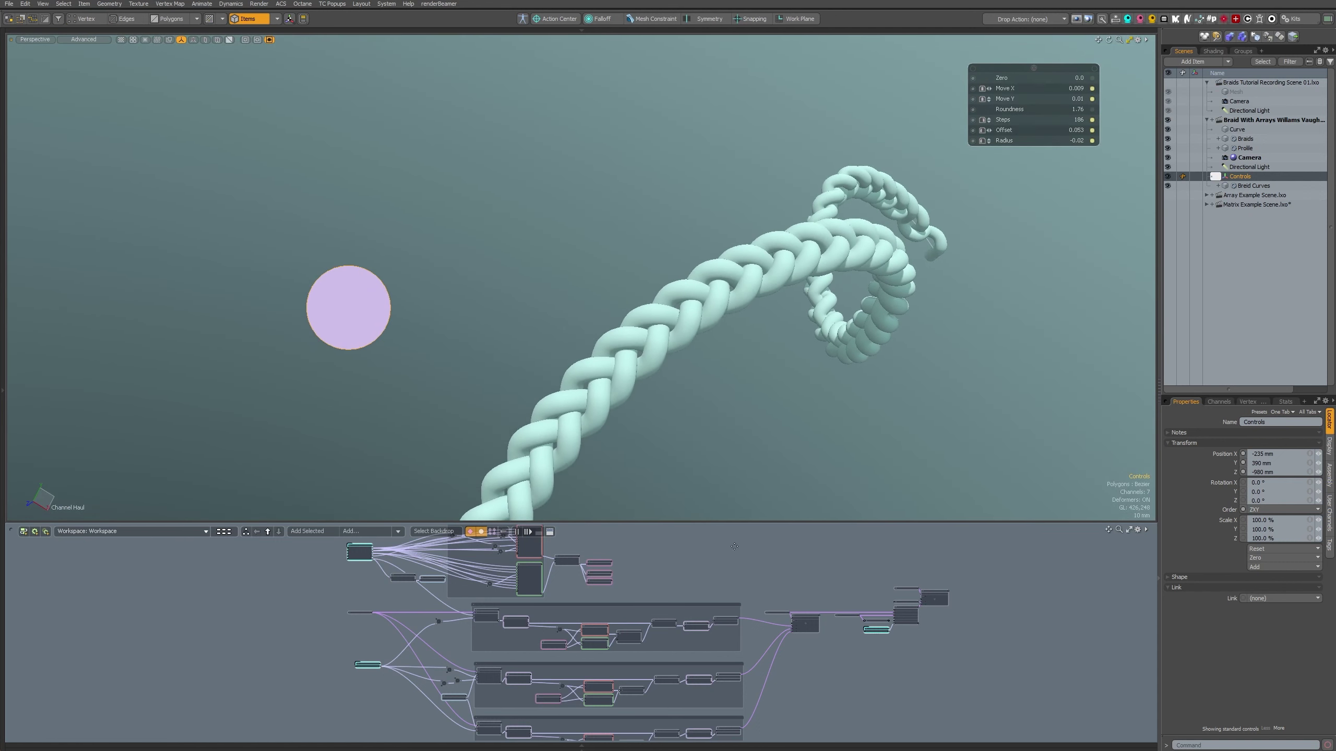
{"action": "left_click_drag", "start_coordinate": [688, 528], "coordinate": [683, 261]}
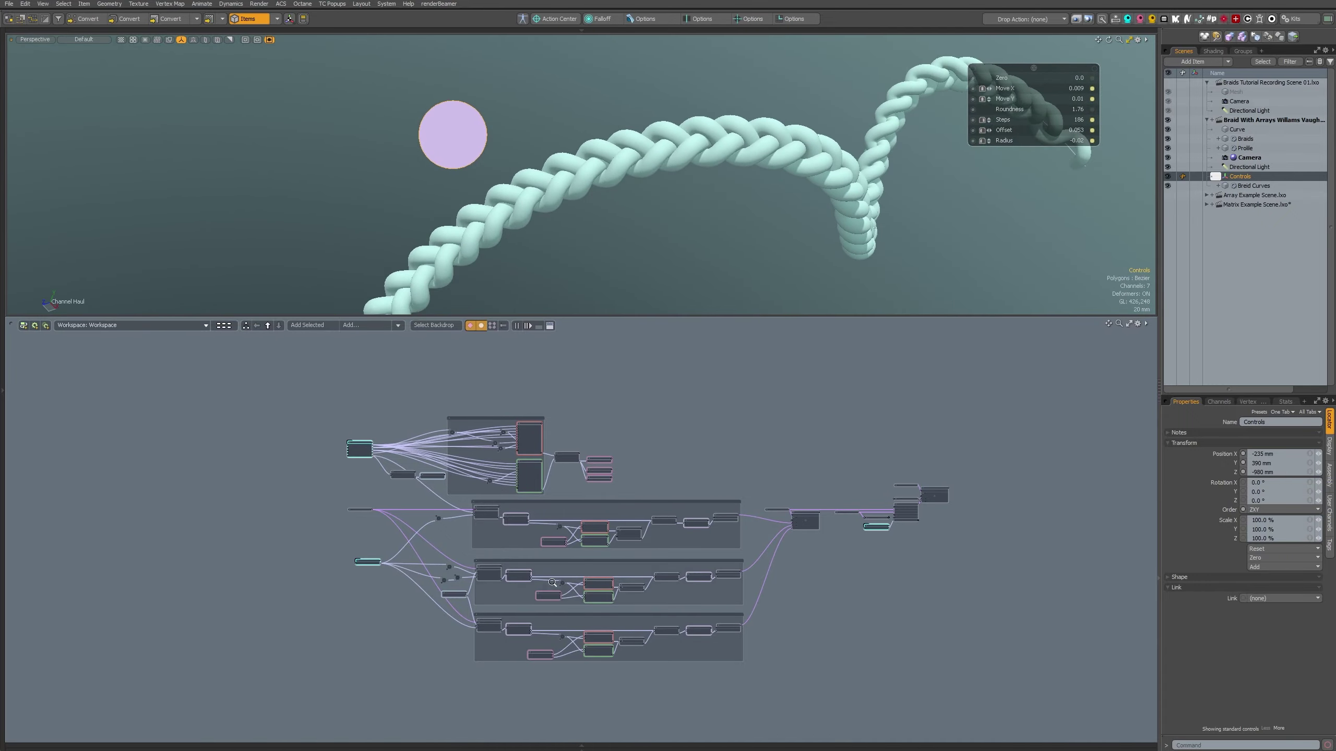
- Examine the Array Operator and Matrix Construct nodes in the first braid curve backdrop
{"action": "scroll", "coordinate": [627, 509], "scroll_direction": "up", "scroll_amount": 5}
{"action": "scroll", "coordinate": [626, 509], "scroll_direction": "up", "scroll_amount": 3}
{"action": "left_click_drag", "start_coordinate": [323, 435], "coordinate": [368, 498], "text": "alt"}
{"action": "left_click", "coordinate": [507, 542]}
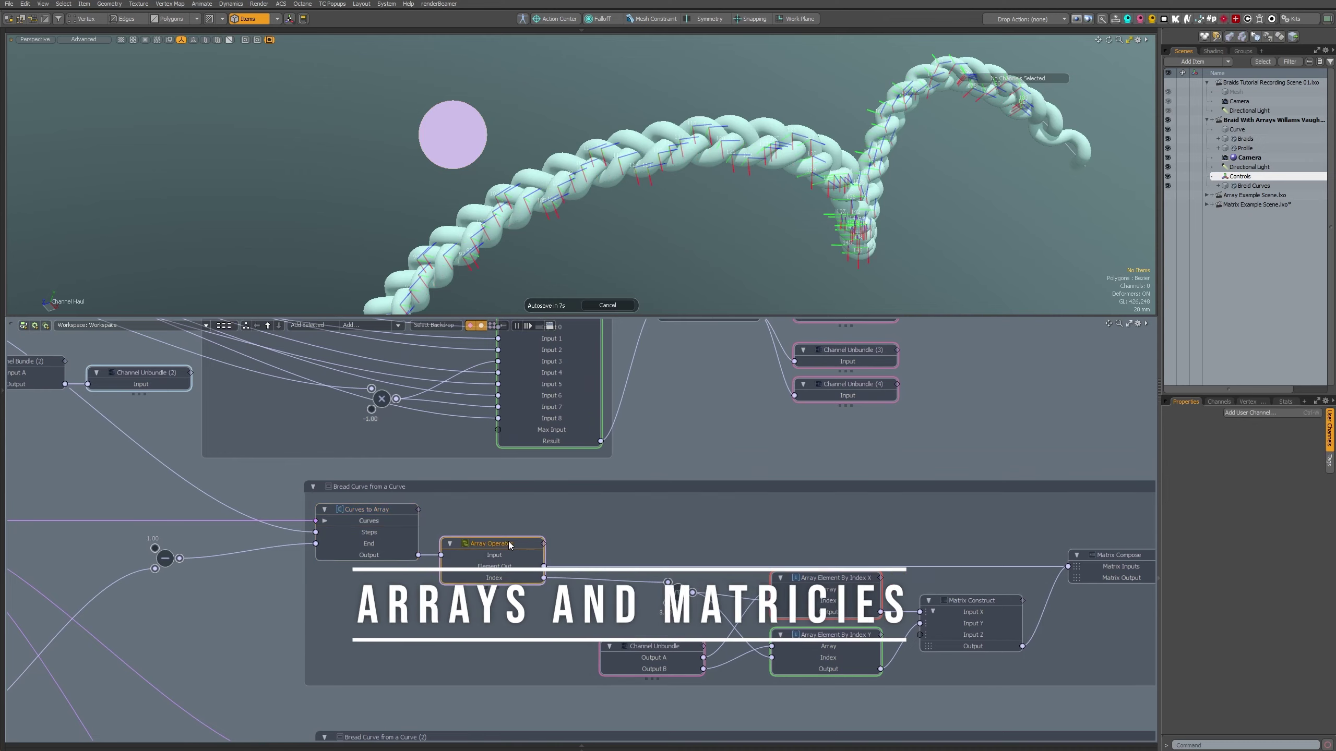
{"action": "left_click", "coordinate": [976, 612]}
{"action": "left_click_drag", "start_coordinate": [975, 612], "coordinate": [700, 526], "text": "alt"}
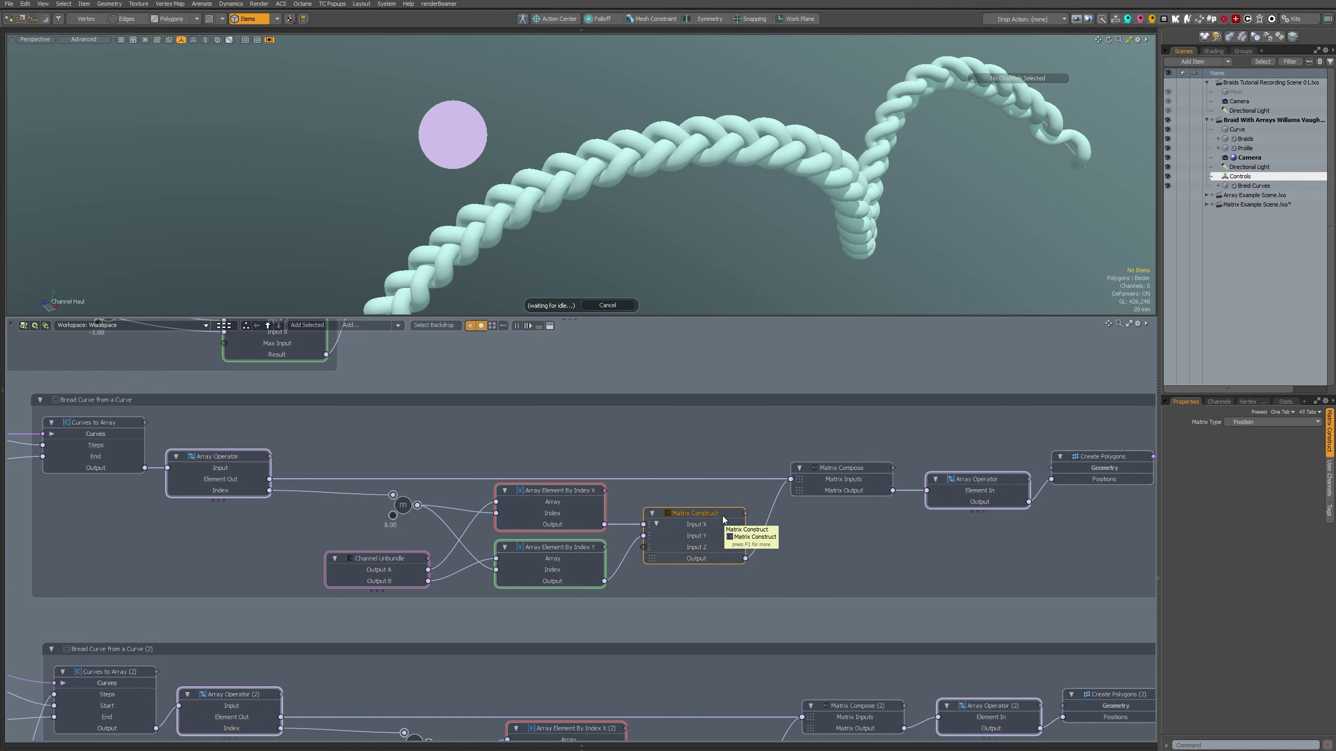
{"action": "scroll", "coordinate": [845, 245], "scroll_direction": "down", "scroll_amount": 3}
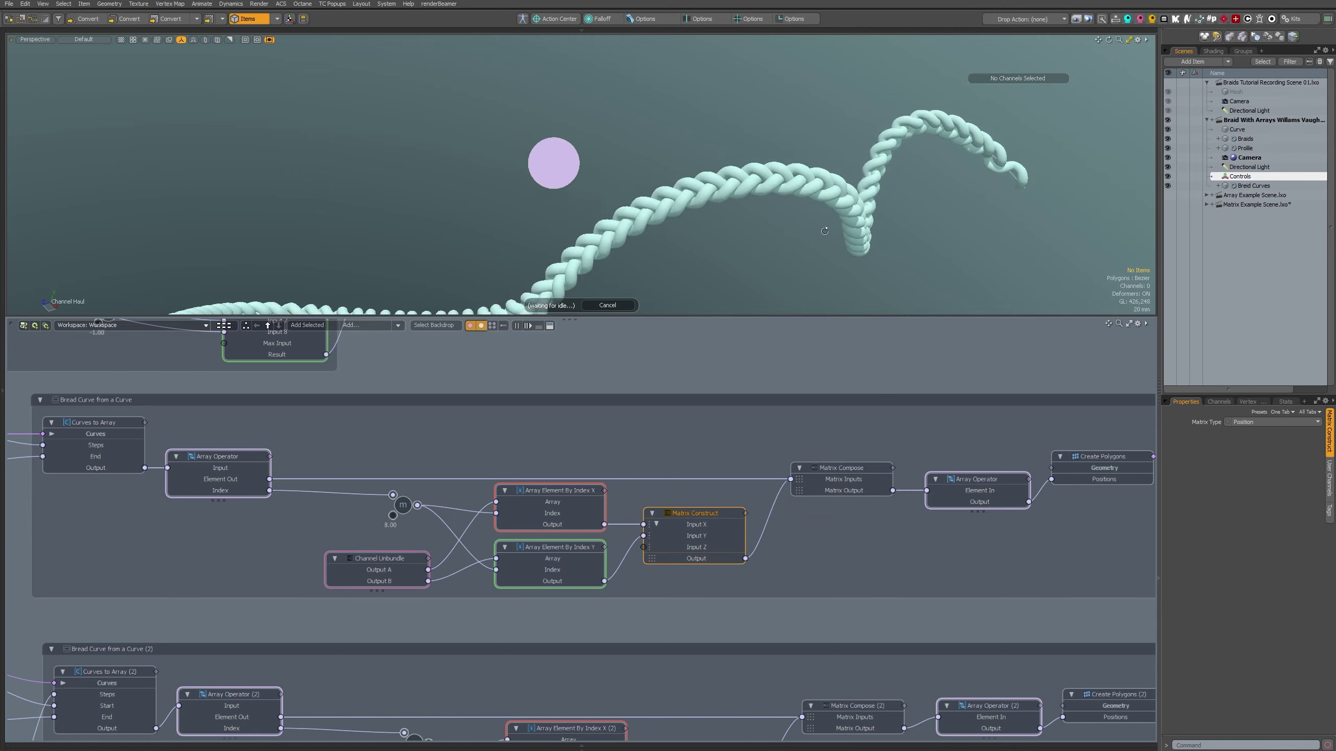
- Select the Curve mesh in polygon mode and adjust the Bezier tangent handle near the braid's start
{"action": "left_click_drag", "start_coordinate": [841, 246], "coordinate": [632, 251], "text": "alt"}
{"action": "scroll", "coordinate": [450, 459], "scroll_direction": "down", "scroll_amount": 2}
{"action": "left_click_drag", "start_coordinate": [450, 459], "coordinate": [742, 481], "text": "alt"}
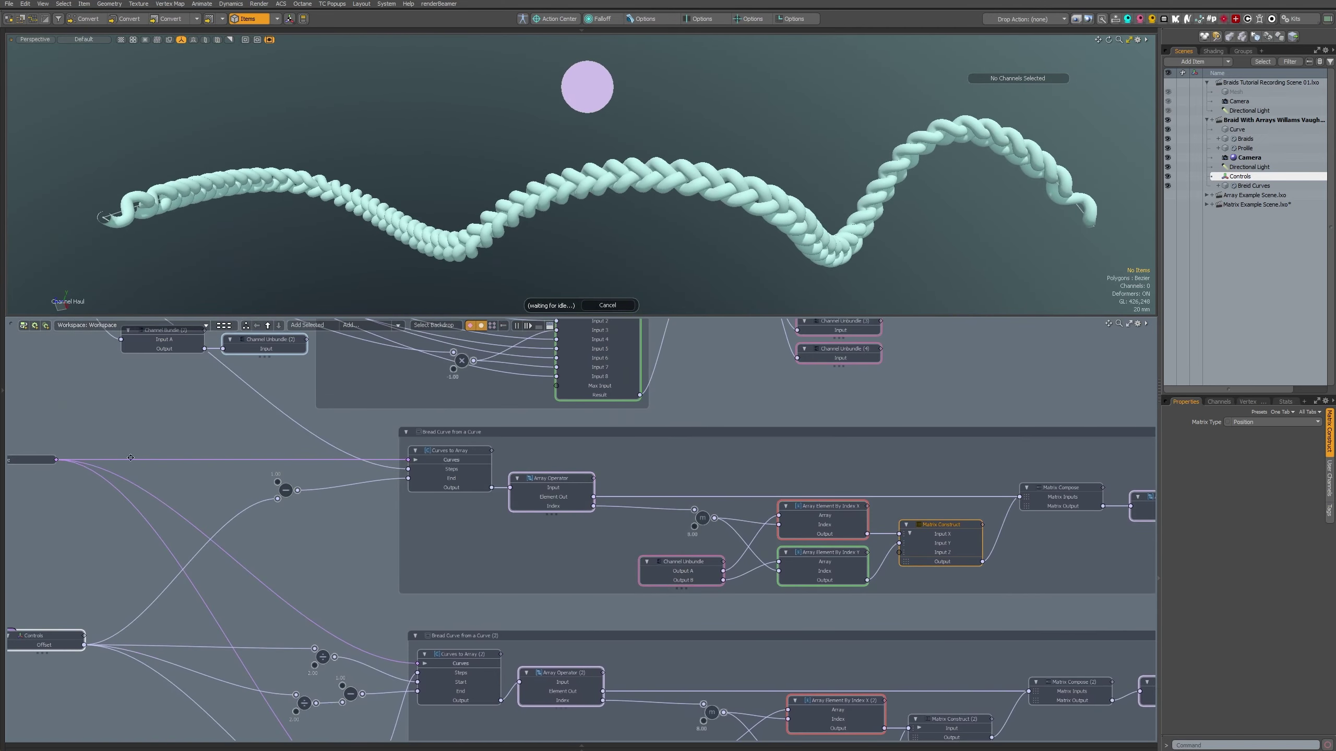
{"action": "left_click_drag", "start_coordinate": [189, 478], "coordinate": [268, 513], "text": "alt"}
{"action": "scroll", "coordinate": [265, 513], "scroll_direction": "down", "scroll_amount": 2}
{"action": "left_click", "coordinate": [126, 496]}
{"action": "key", "text": "3"}
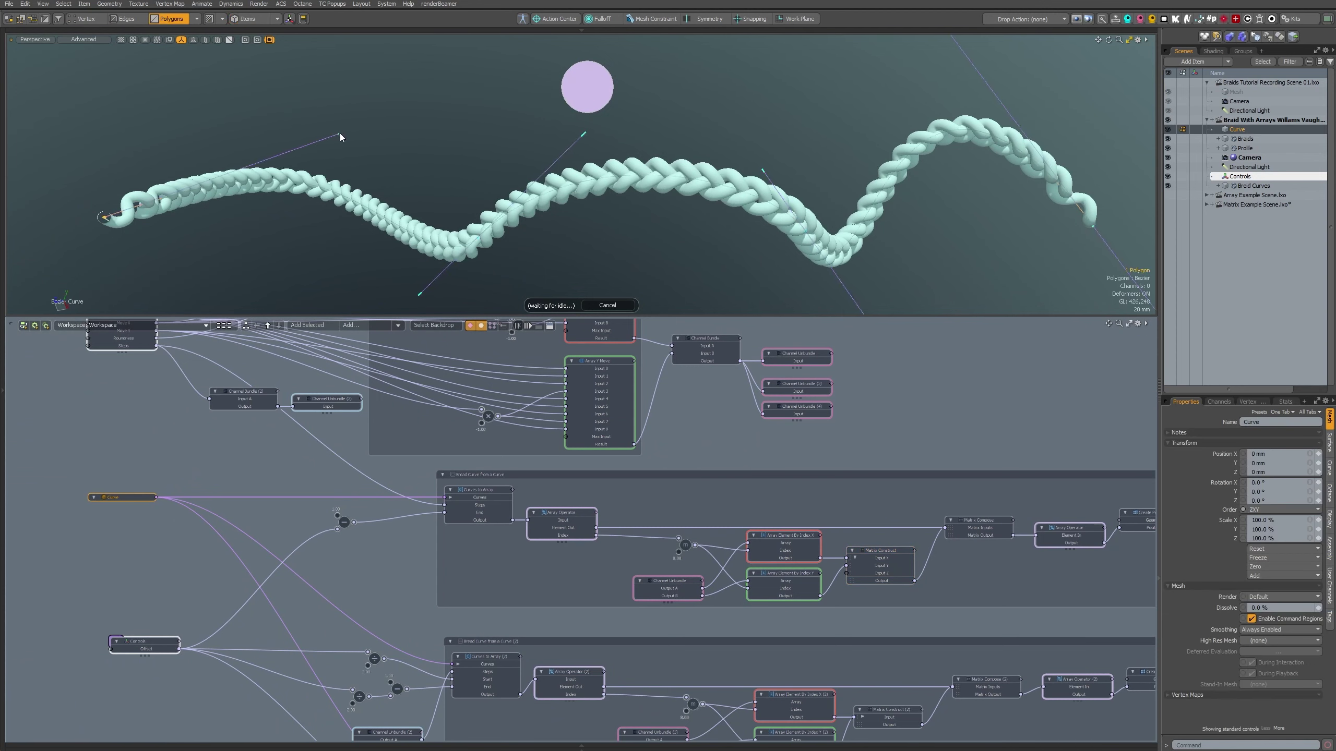
{"action": "left_click_drag", "start_coordinate": [337, 134], "coordinate": [311, 137]}
{"action": "left_click_drag", "start_coordinate": [552, 205], "coordinate": [665, 230], "text": "alt"}
{"action": "scroll", "coordinate": [573, 380], "scroll_direction": "down", "scroll_amount": 5}
{"action": "left_click_drag", "start_coordinate": [573, 380], "coordinate": [677, 419], "text": "alt"}
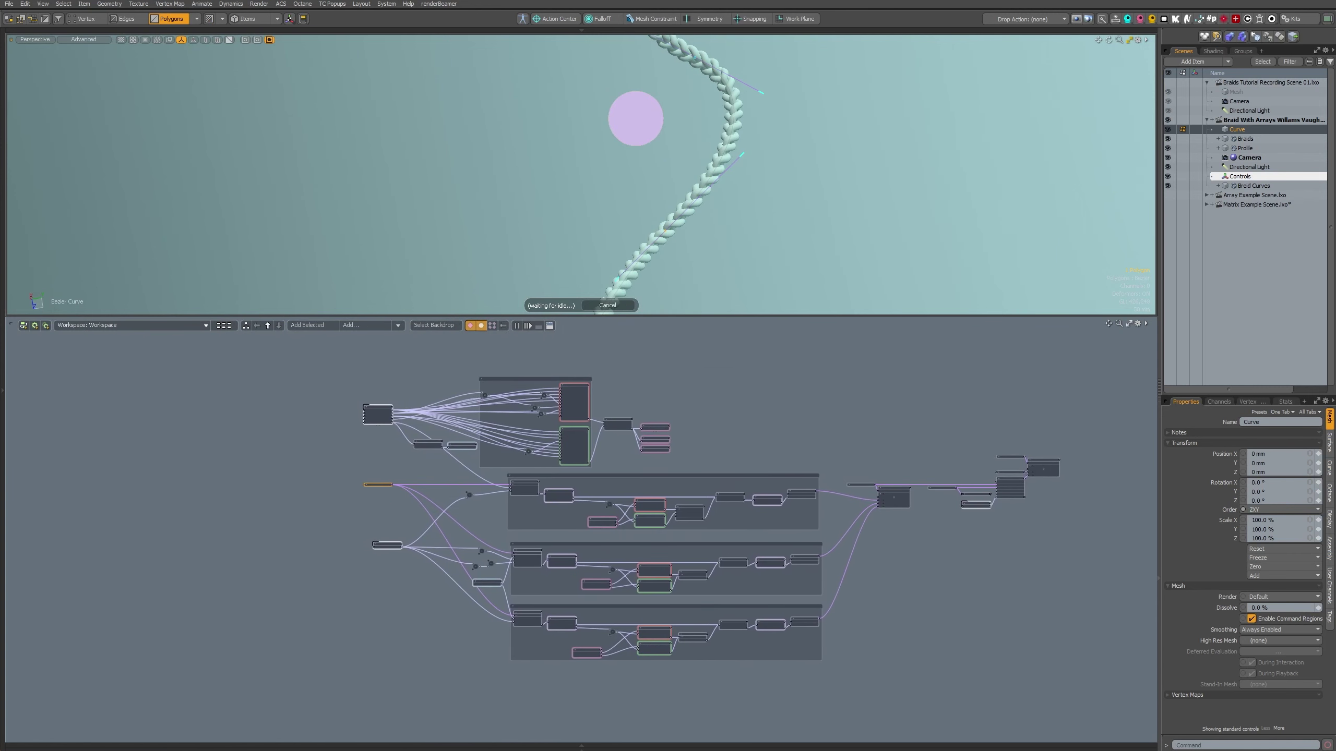
{"action": "mouse_move", "coordinate": [310, 232]}
{"action": "left_mouse_down", "text": "alt"}
{"action": "mouse_move", "coordinate": [644, 133]}
{"action": "mouse_move", "coordinate": [606, 171]}
{"action": "left_mouse_up", "text": "alt"}
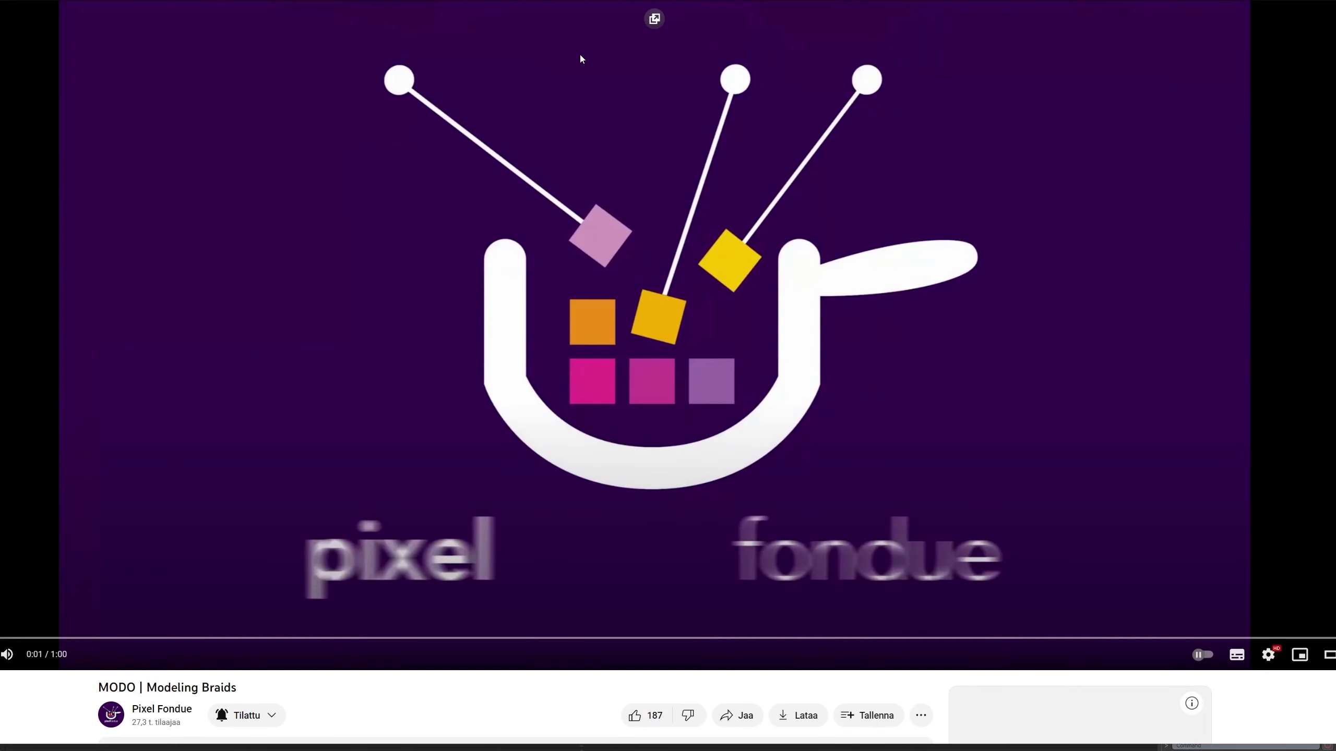
- Play the "MODO | Modeling Braids" reference video on YouTube
{"action": "key", "text": "alt+Tab"}
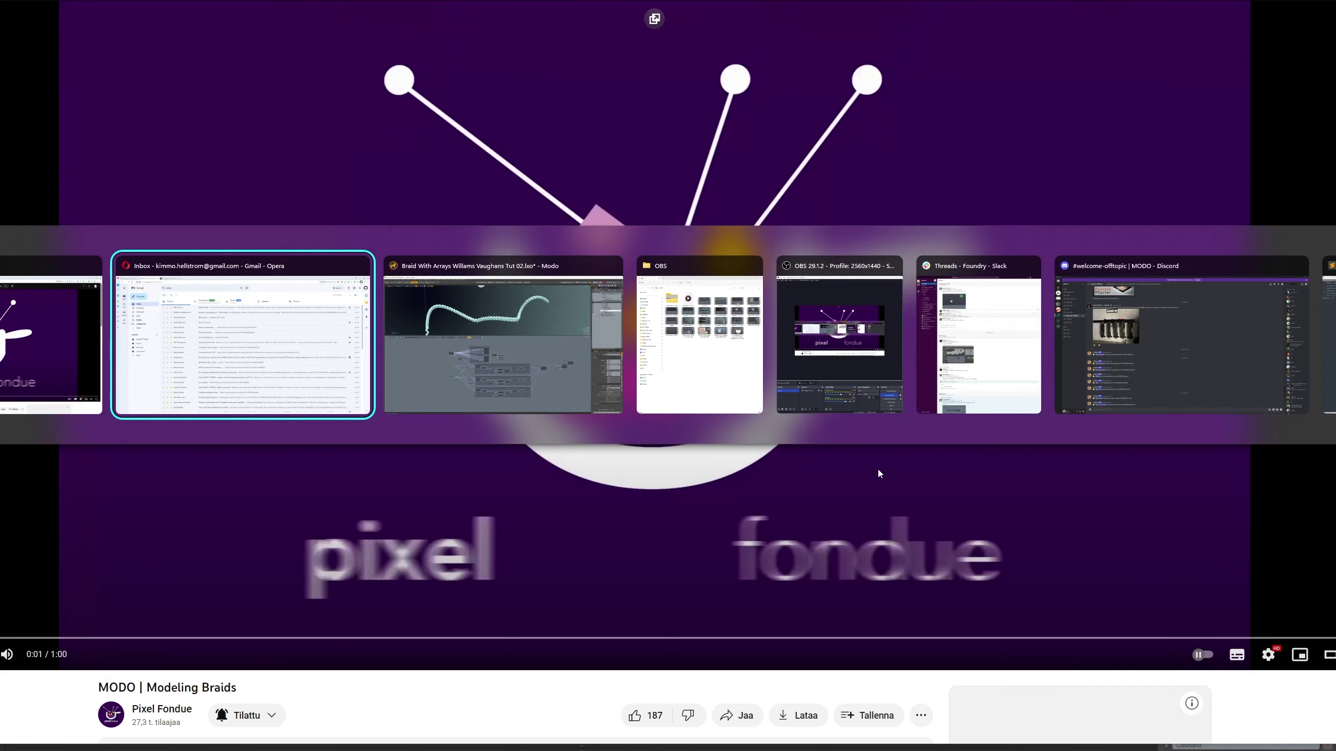
{"action": "key", "text": "Escape"}
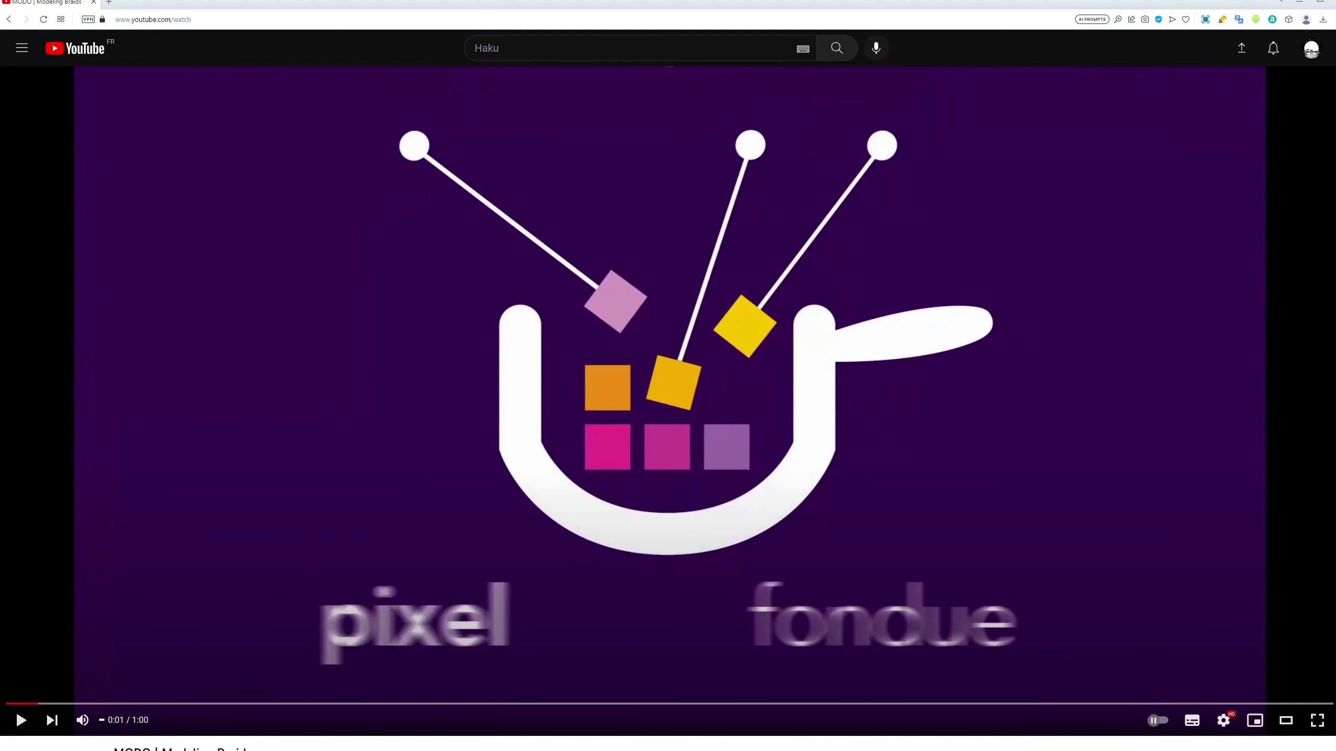
{"action": "left_click", "coordinate": [21, 719]}
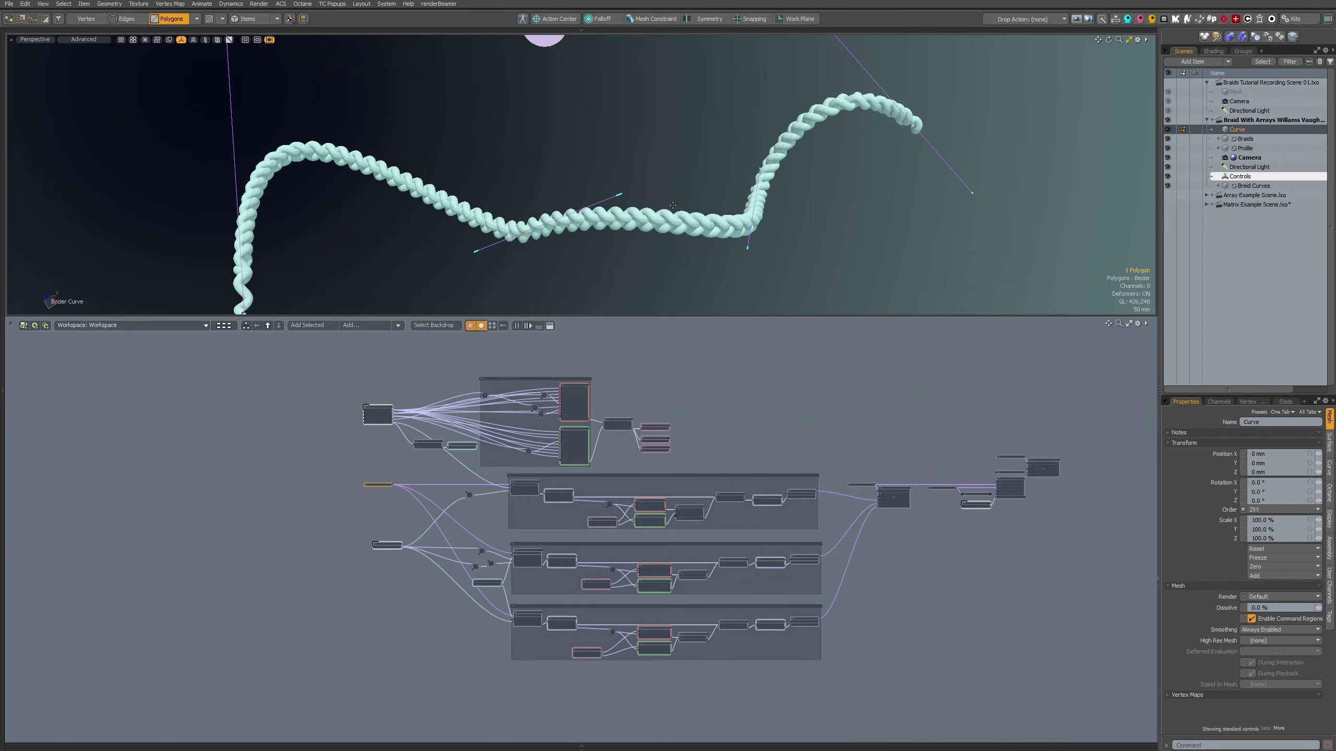
- Inspect the Curves to Array node of the first braid curve and its transforms along the braid
{"action": "left_click_drag", "start_coordinate": [606, 201], "coordinate": [793, 249], "text": "ctrl+alt"}
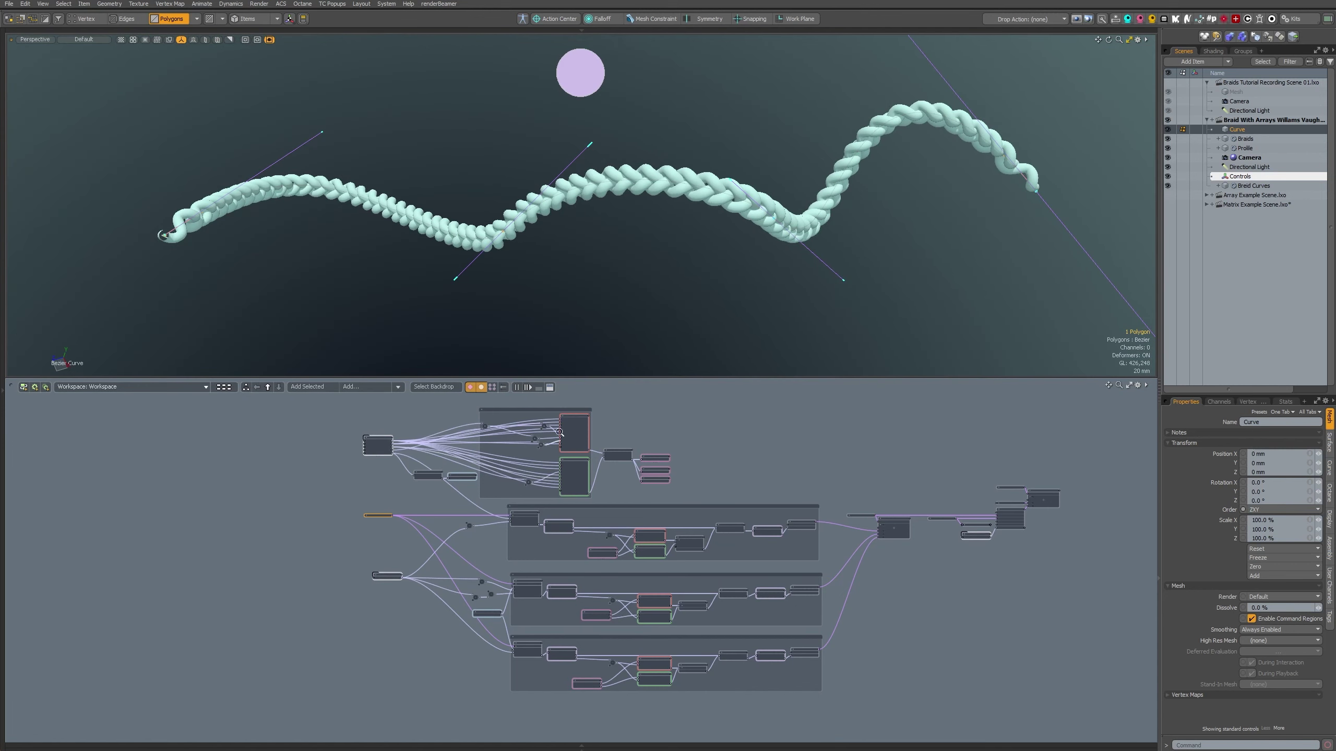
{"action": "left_click_drag", "start_coordinate": [560, 433], "coordinate": [590, 427], "text": "ctrl+alt"}
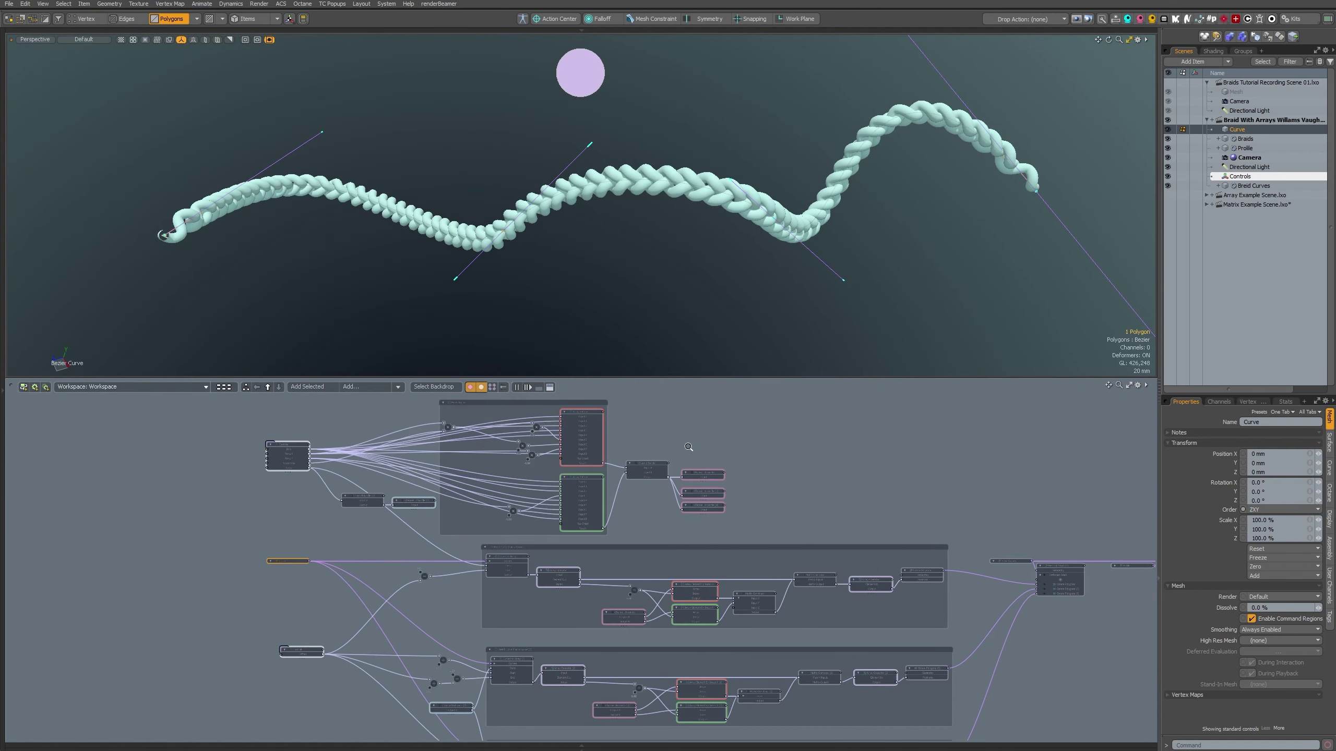
{"action": "left_click_drag", "start_coordinate": [688, 447], "coordinate": [578, 408], "text": "alt+shift"}
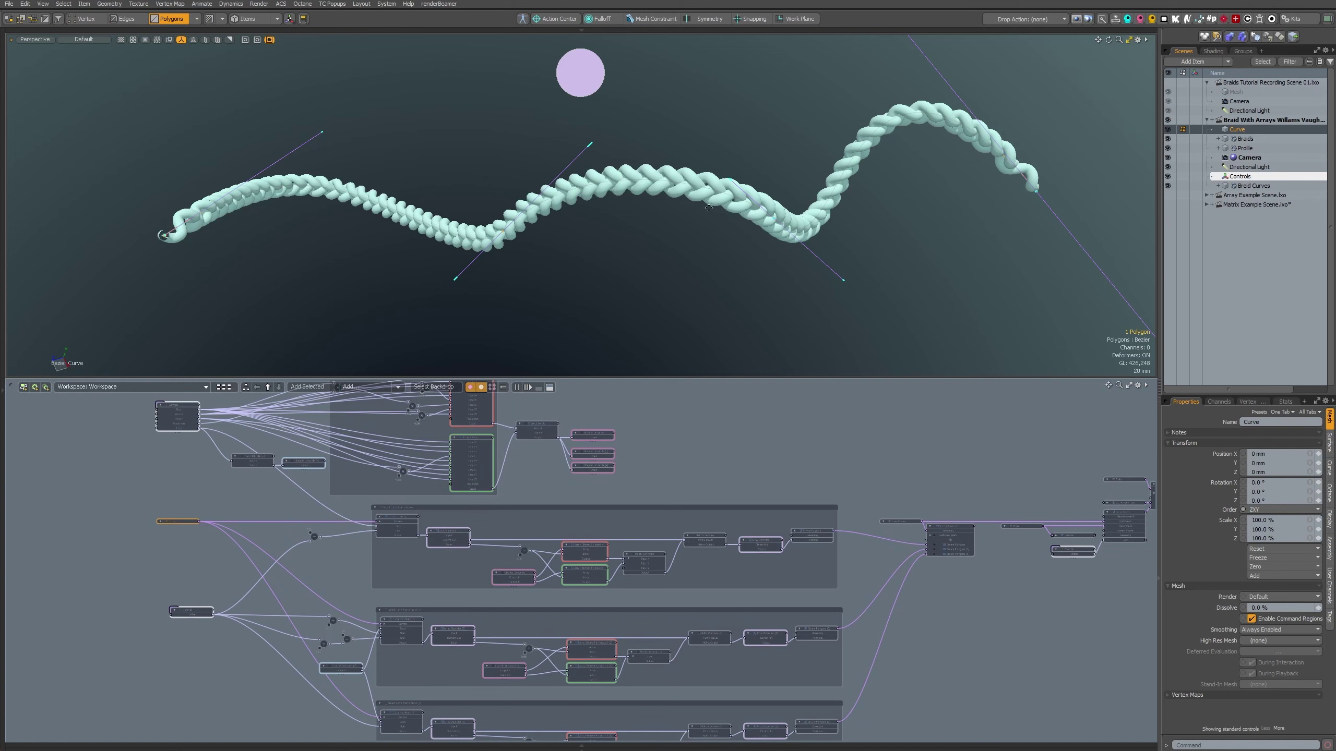
{"action": "left_click_drag", "start_coordinate": [709, 207], "coordinate": [703, 257], "text": "alt+shift"}
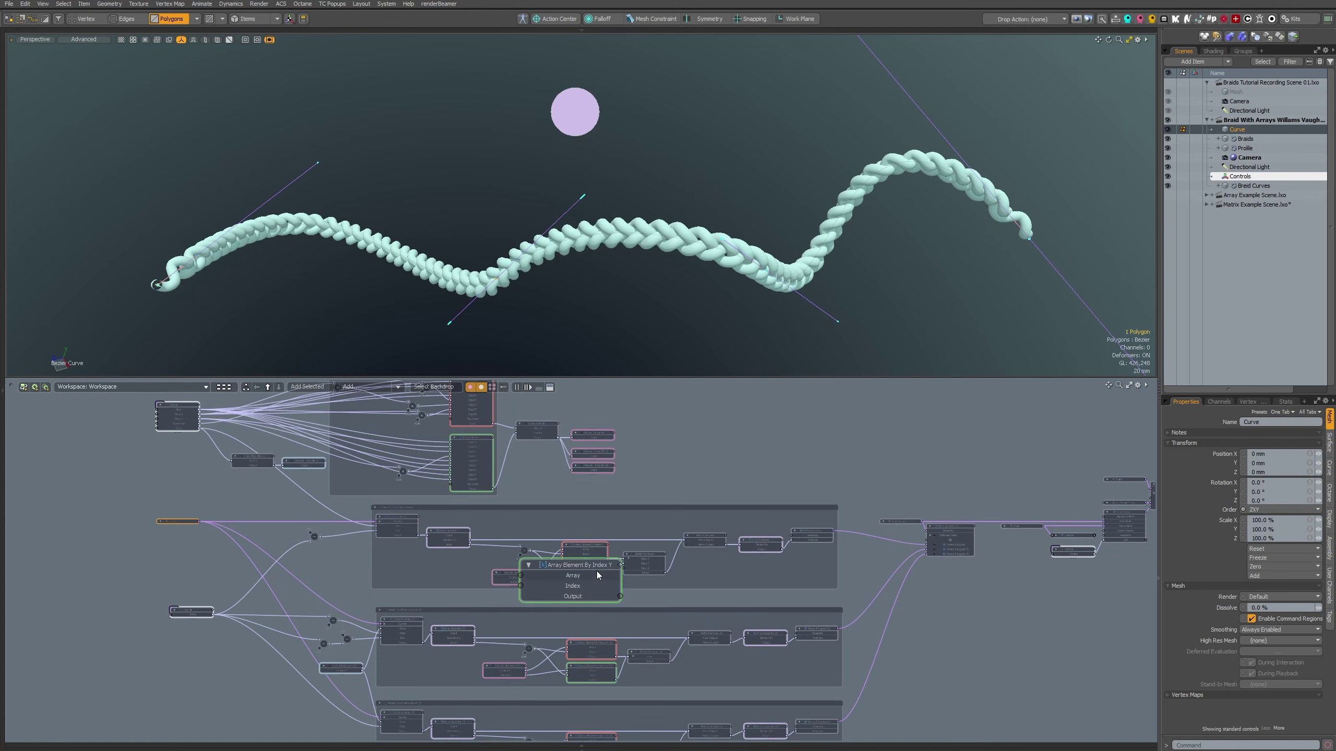
{"action": "left_click_drag", "start_coordinate": [552, 563], "coordinate": [587, 536], "text": "ctrl+alt"}
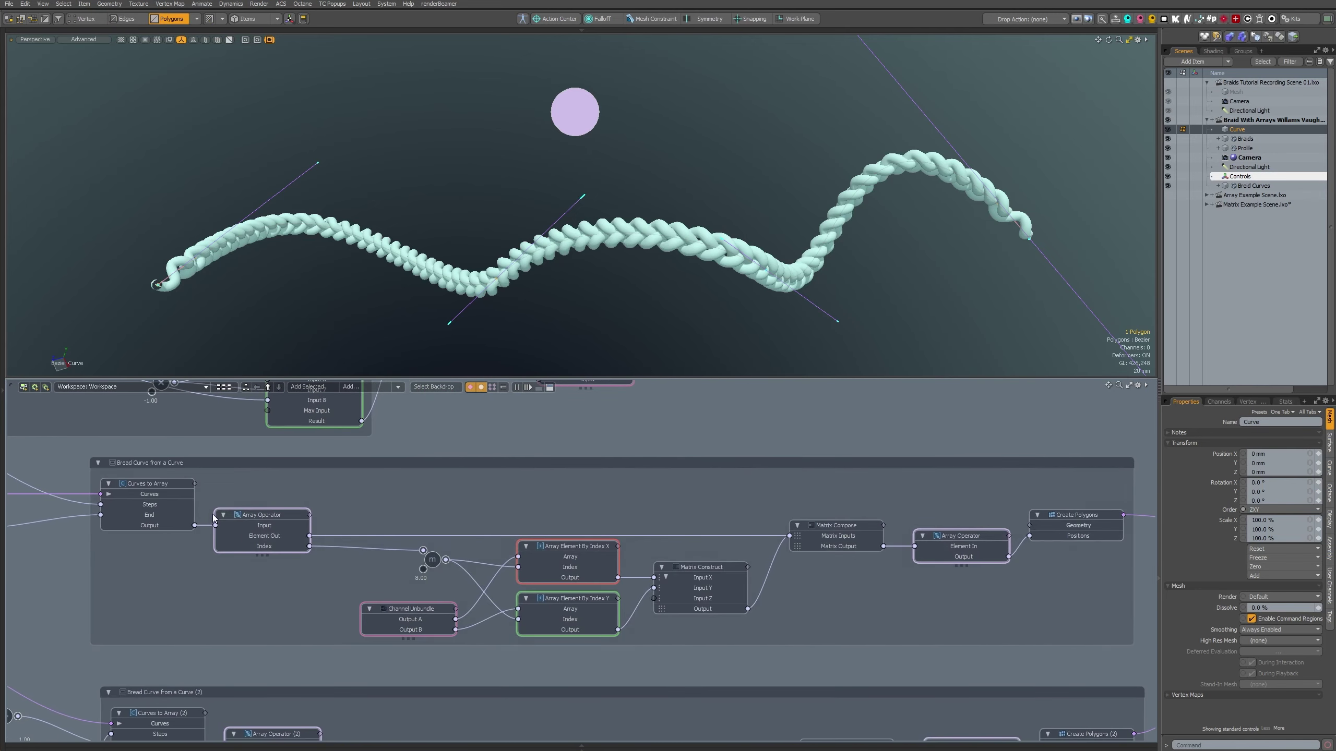
{"action": "left_click", "coordinate": [288, 521]}
{"action": "left_click", "coordinate": [162, 495]}
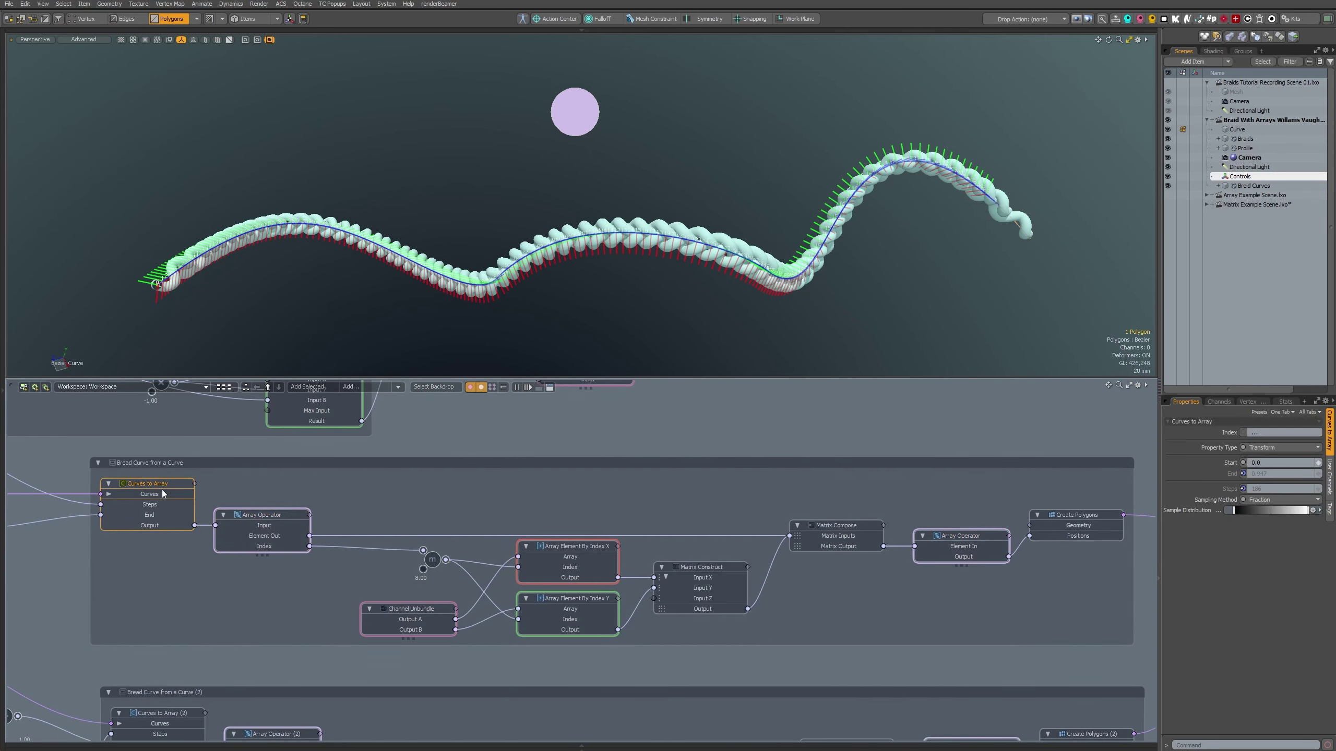
{"action": "left_click_drag", "start_coordinate": [421, 253], "coordinate": [463, 250], "text": "ctrl+alt"}
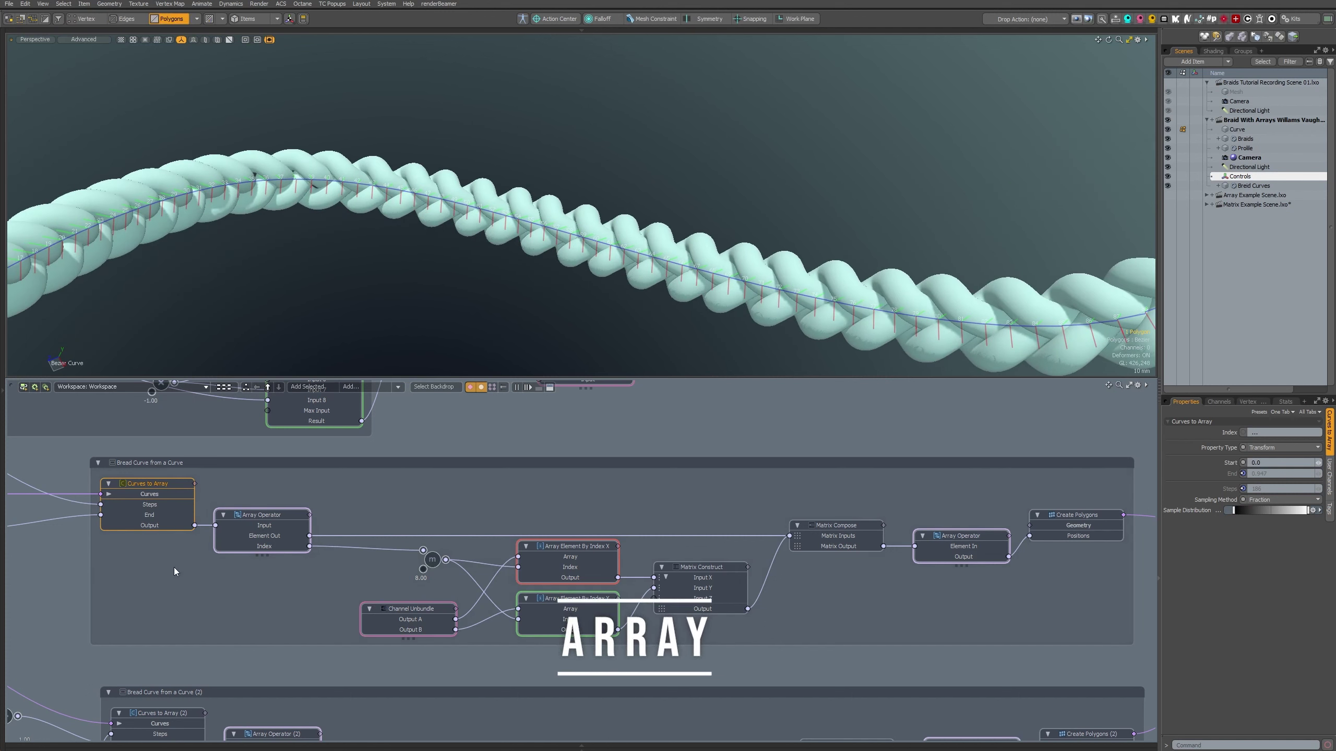
{"action": "scroll", "coordinate": [336, 316], "scroll_direction": "down", "scroll_amount": 5}
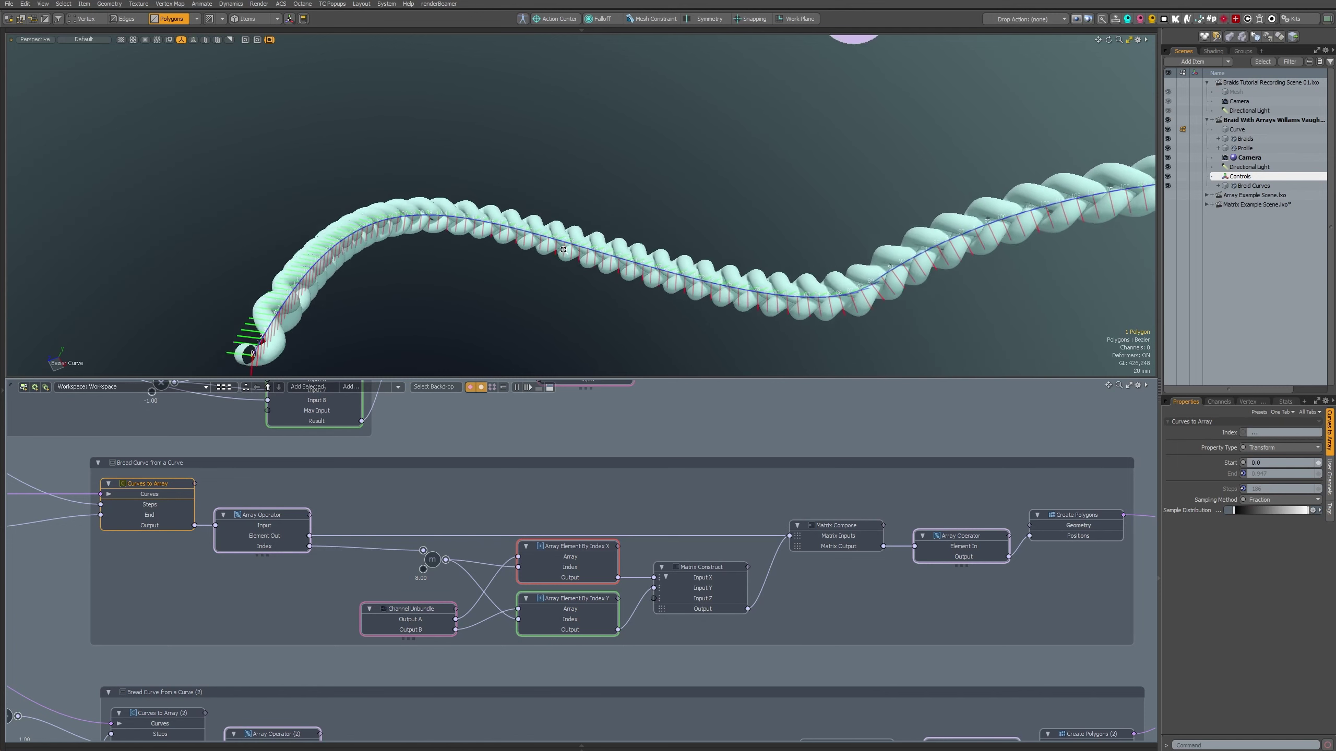
- Compare the transforms of the first braid curve's input and output Array Operators in the viewport
{"action": "left_click", "coordinate": [272, 524]}
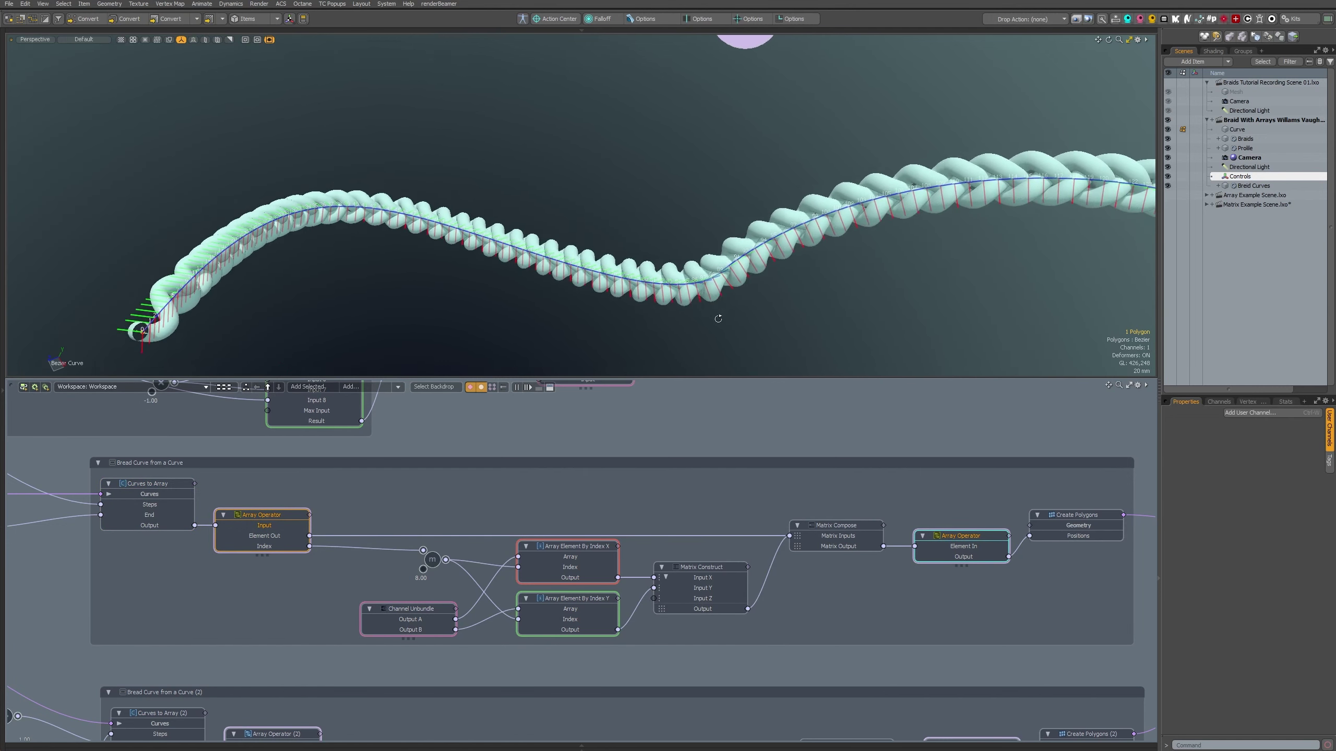
{"action": "left_click", "coordinate": [957, 537]}
{"action": "left_click_drag", "start_coordinate": [468, 285], "coordinate": [605, 300], "text": "alt"}
{"action": "scroll", "coordinate": [578, 303], "scroll_direction": "up", "scroll_amount": 6}
{"action": "left_click_drag", "start_coordinate": [449, 313], "coordinate": [451, 246], "text": "alt"}
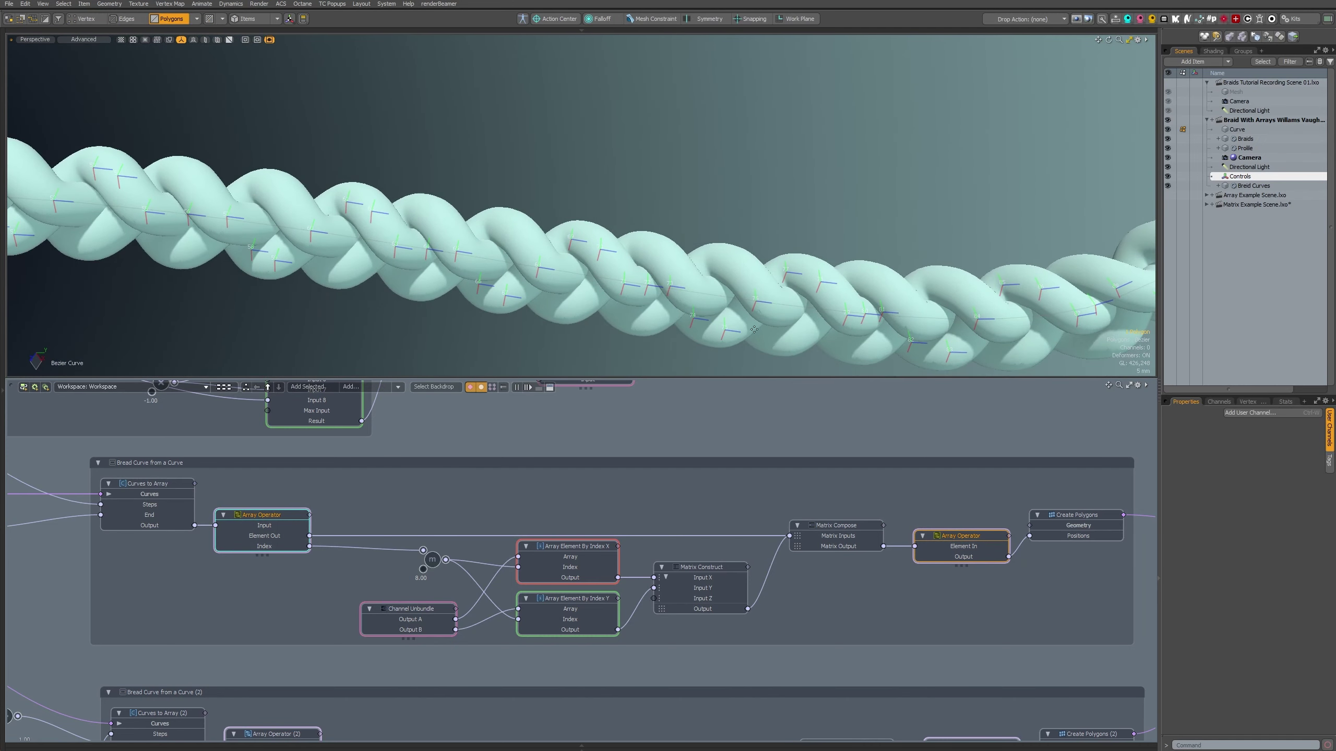
{"action": "left_click_drag", "start_coordinate": [614, 351], "coordinate": [601, 294], "text": "alt"}
{"action": "scroll", "coordinate": [624, 431], "scroll_direction": "down", "scroll_amount": 4}
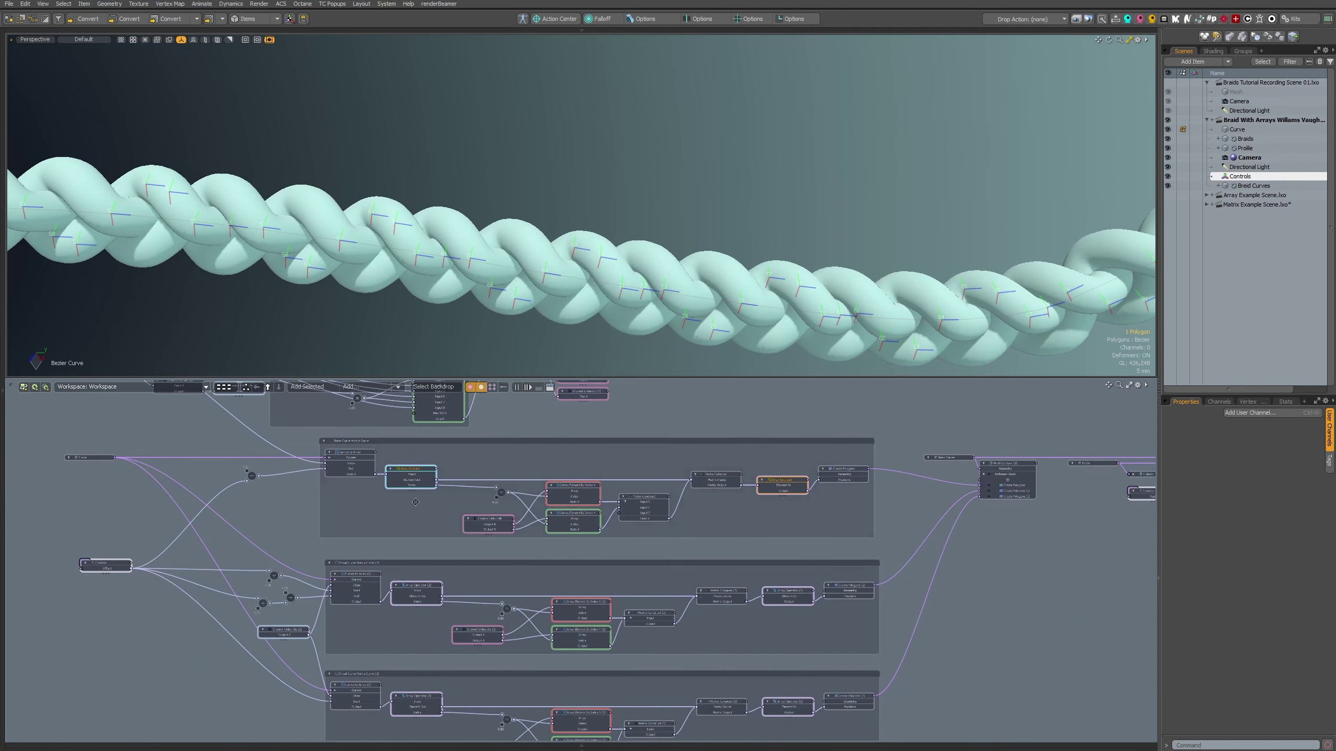
- Disable the Curve links that feed the second and third braid curve networks
{"action": "left_click", "coordinate": [404, 576]}
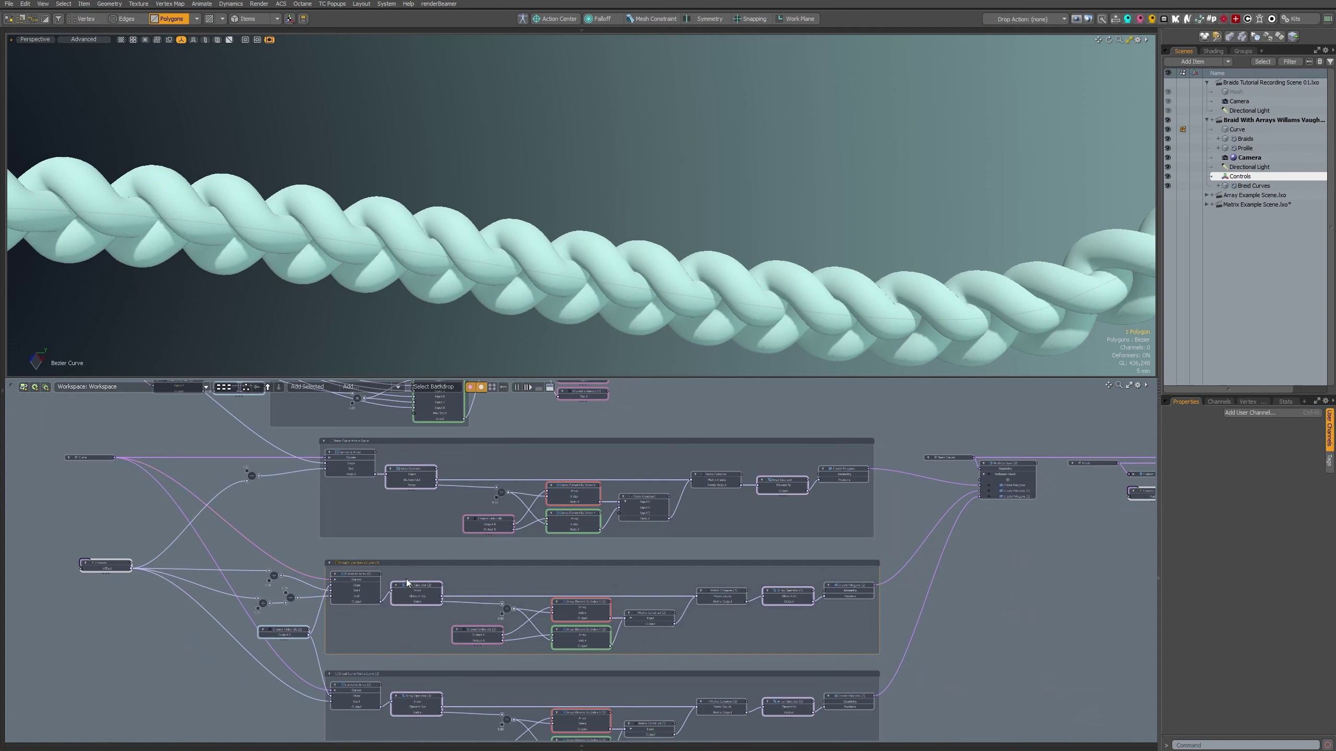
{"action": "left_click", "coordinate": [370, 670]}
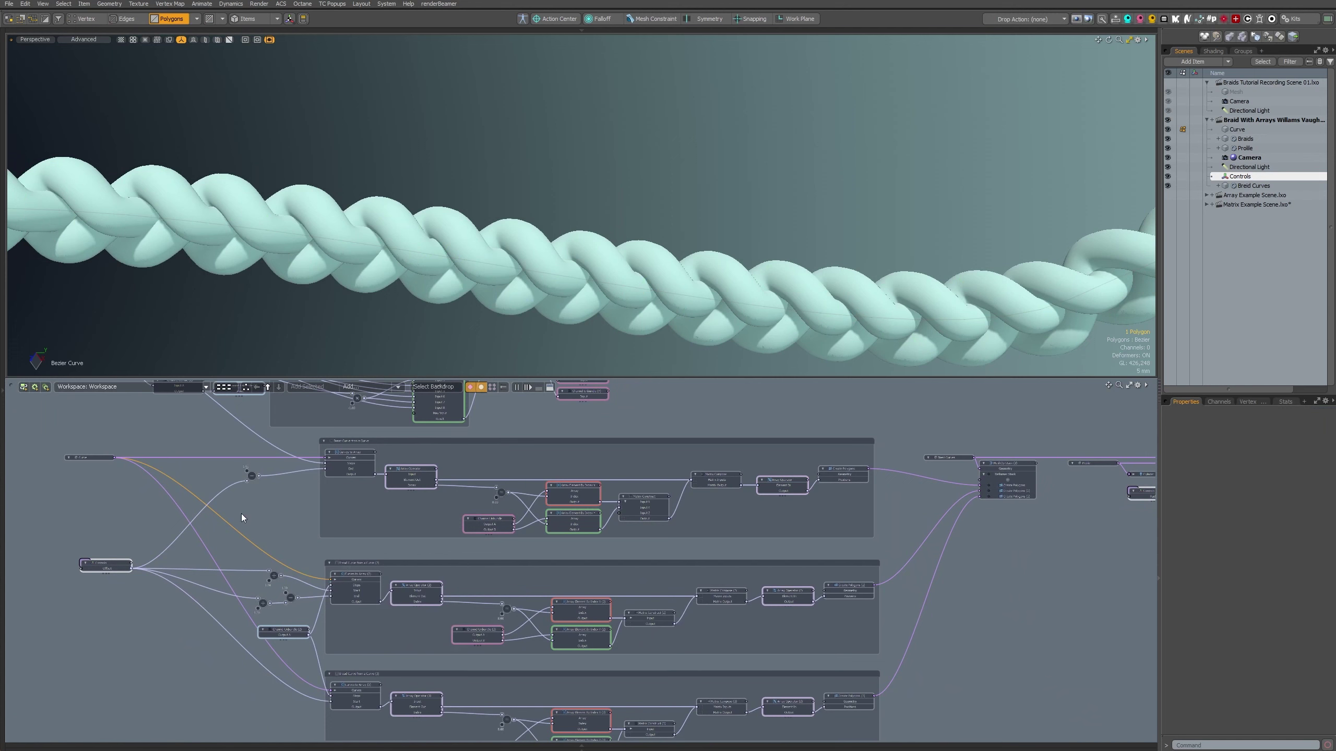
{"action": "key", "text": "d"}
{"action": "left_click", "coordinate": [199, 546]}
{"action": "key", "text": "d"}
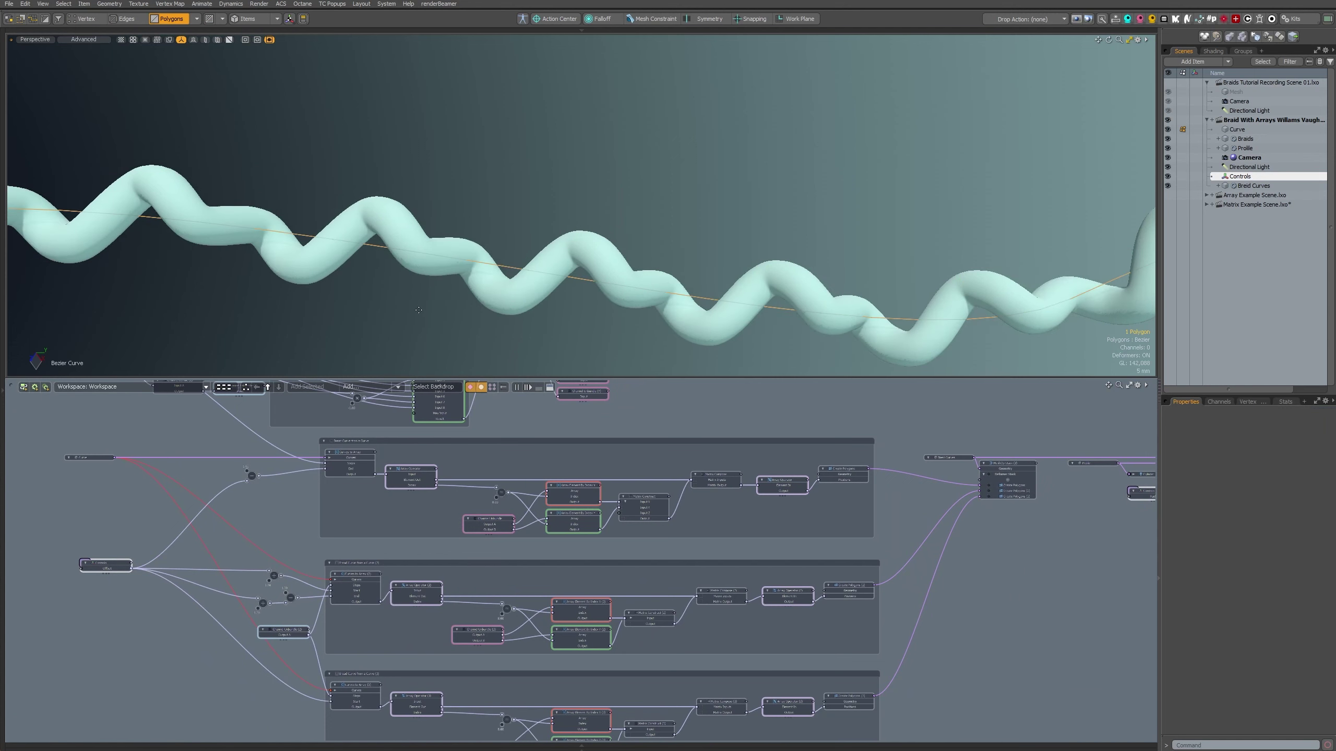
{"action": "scroll", "coordinate": [505, 288], "scroll_direction": "down", "scroll_amount": 5}
{"action": "left_click_drag", "start_coordinate": [505, 288], "coordinate": [655, 322], "text": "alt"}
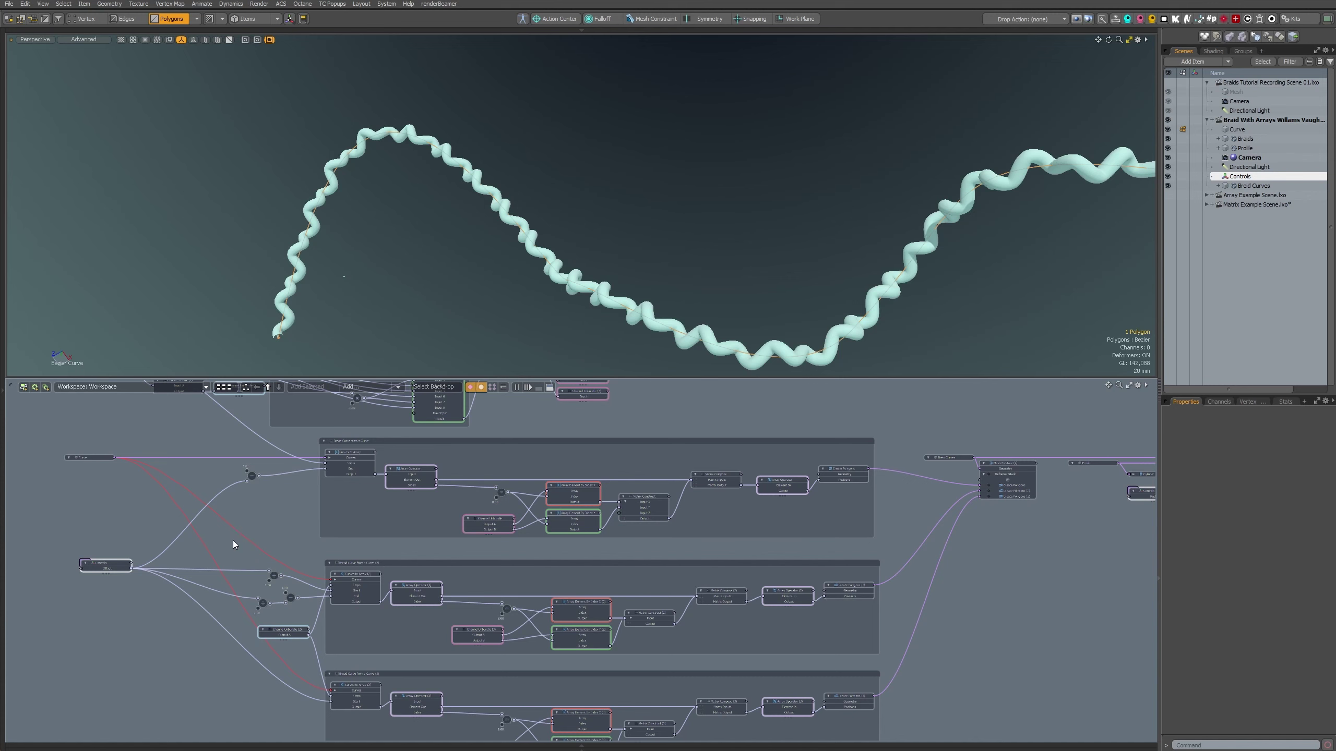
- Re-enable the Curve links to the second and third braid curve networks and fit the whole braid in view
{"action": "left_click", "coordinate": [248, 531]}
{"action": "key", "text": "m"}
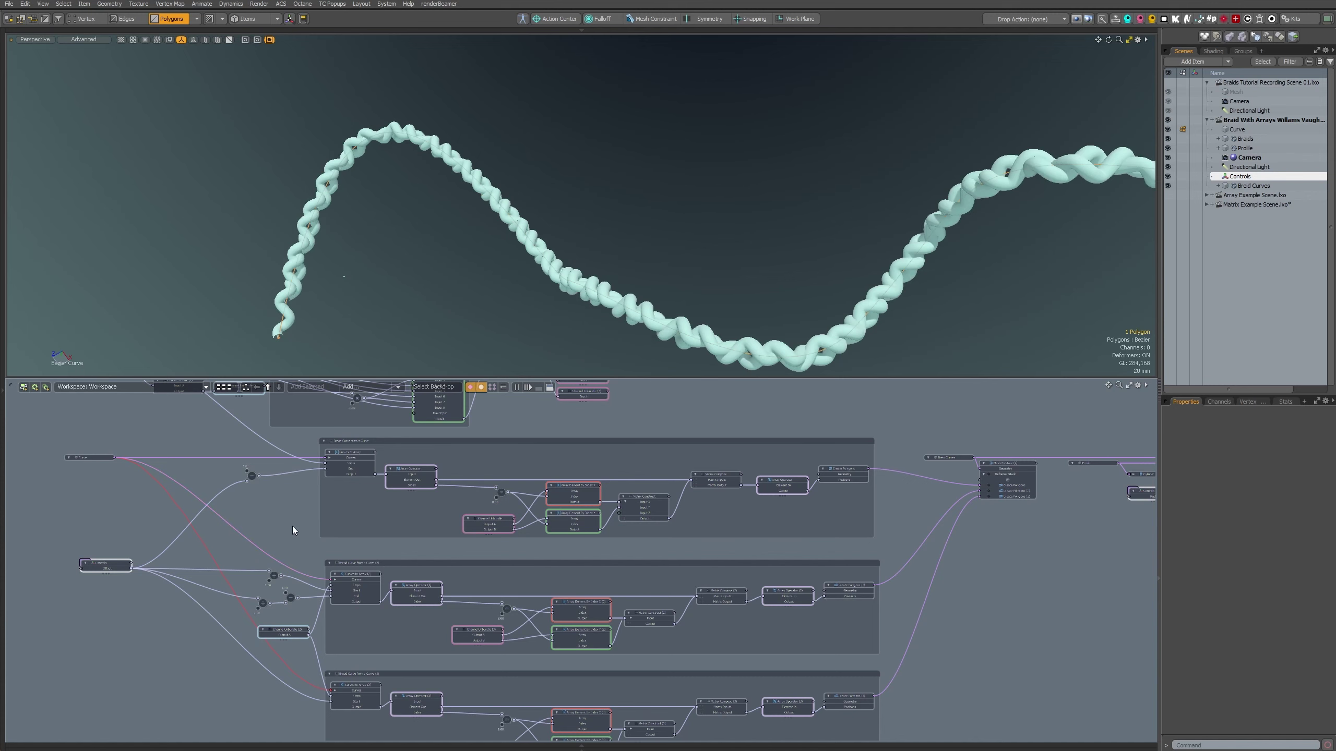
{"action": "left_click_drag", "start_coordinate": [613, 295], "coordinate": [584, 302], "text": "alt"}
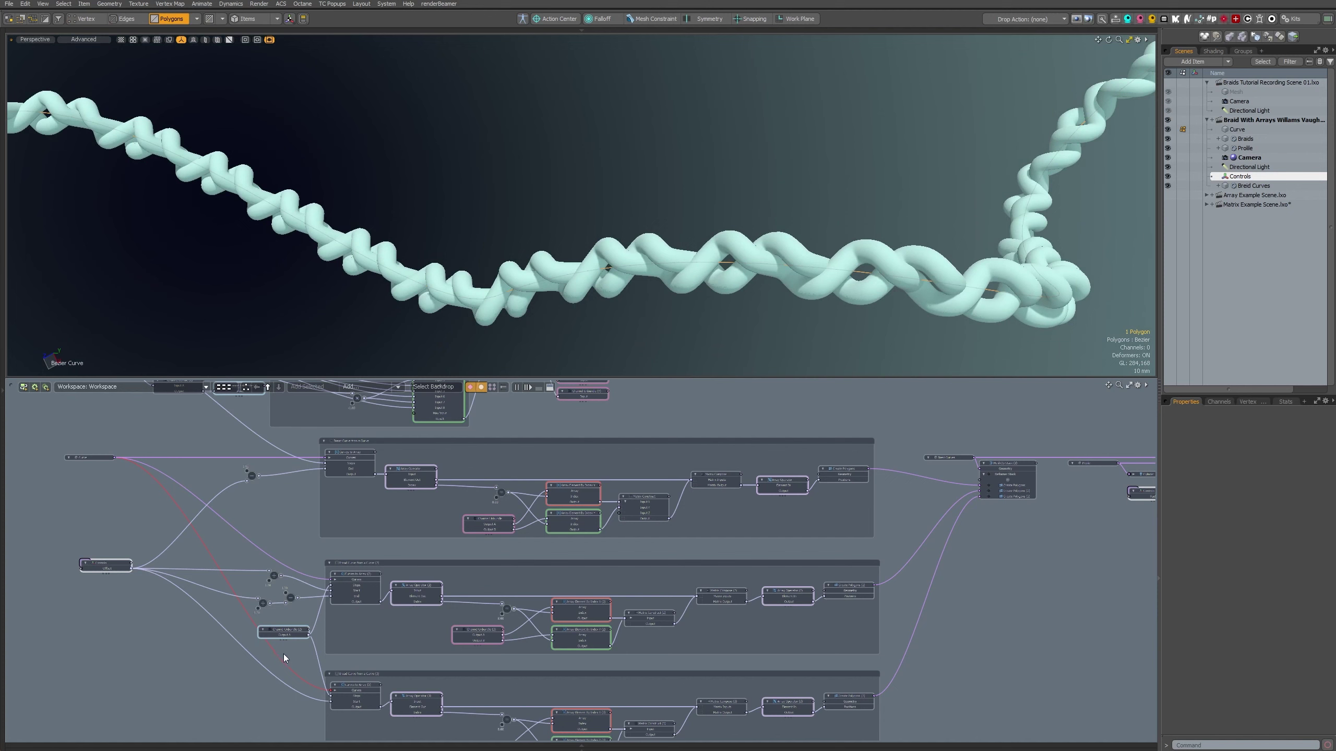
{"action": "left_click_drag", "start_coordinate": [291, 656], "coordinate": [299, 659]}
{"action": "left_click", "coordinate": [233, 588]}
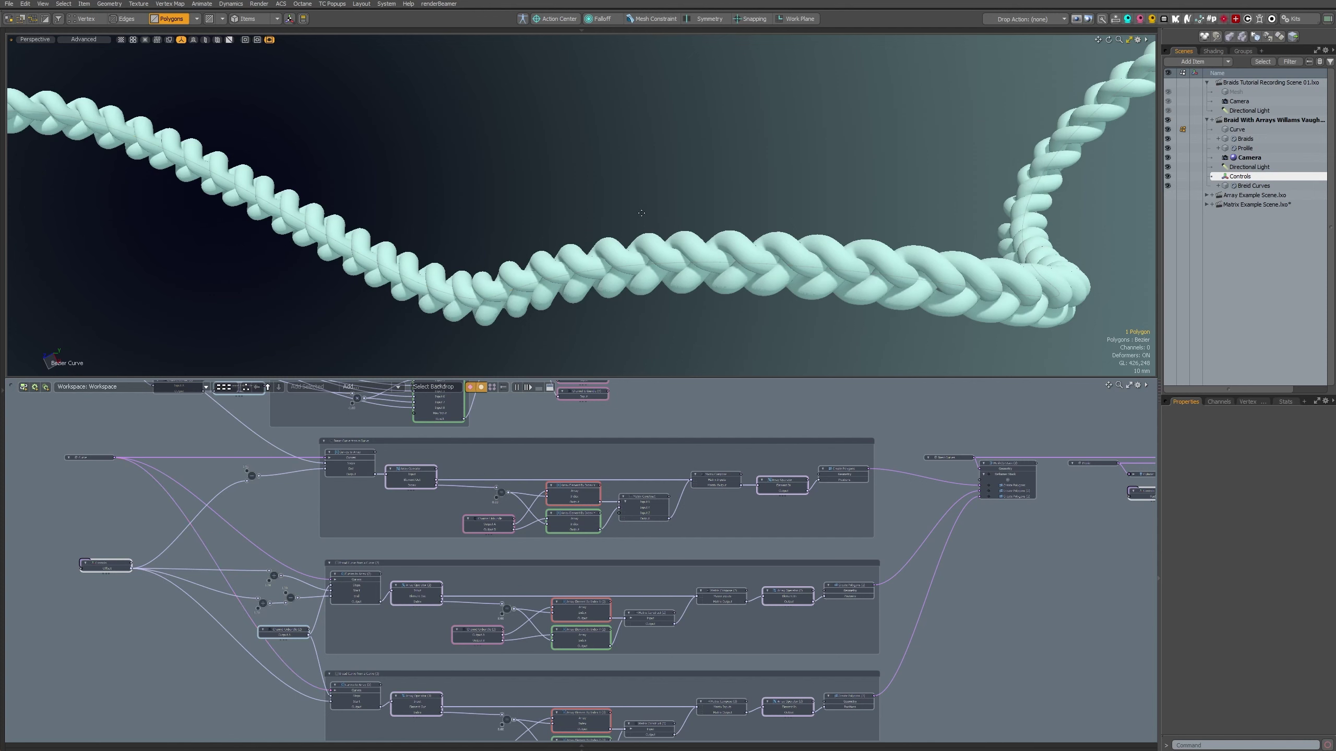
{"action": "key", "text": "a"}
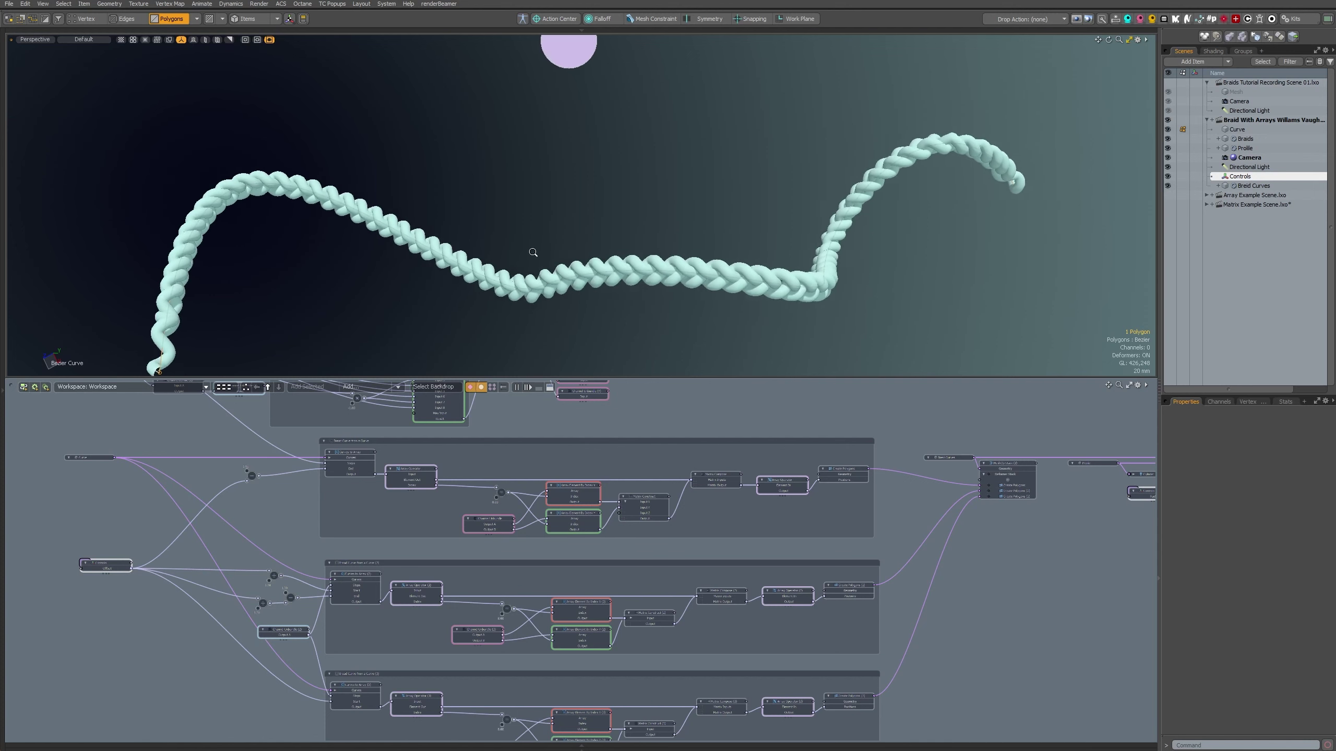
- Make the Braids Tutorial Recording Scene current, add a new mesh item to the schematic and name it Curve
{"action": "left_click", "coordinate": [1261, 85]}
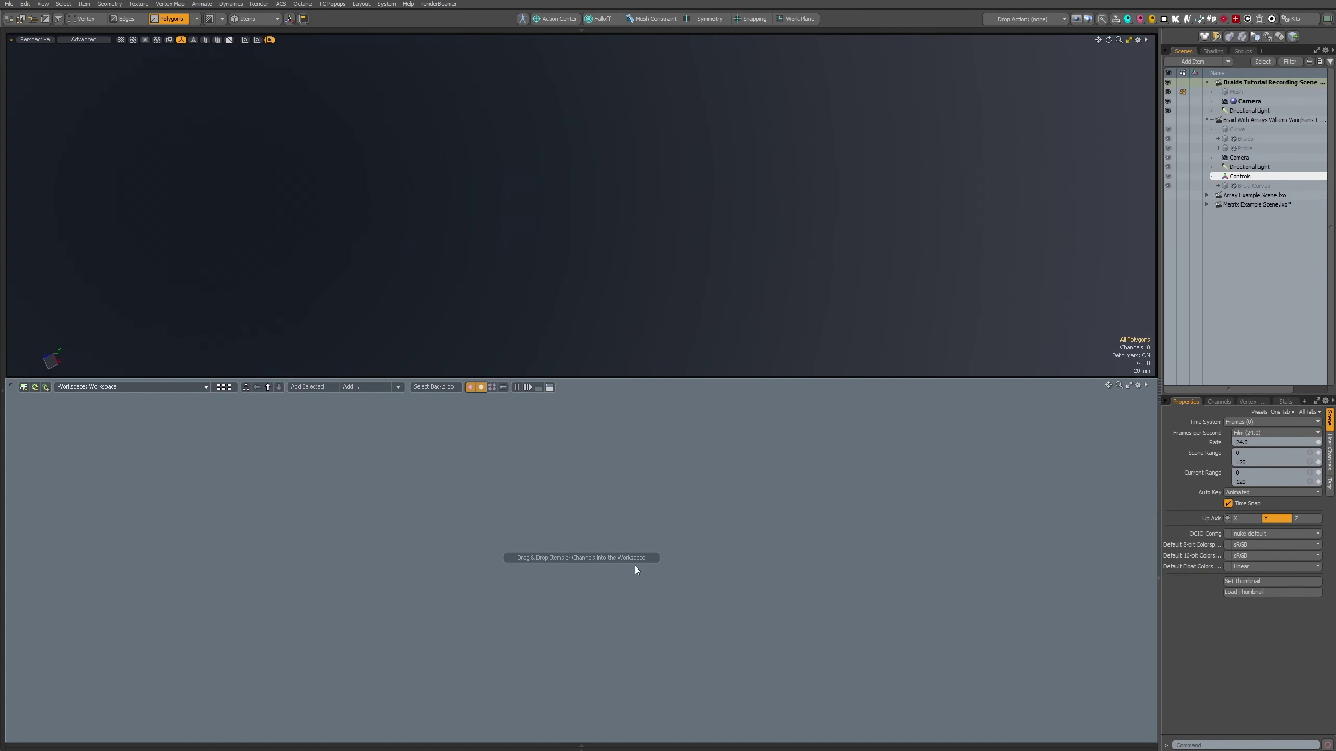
{"action": "left_click", "coordinate": [533, 533]}
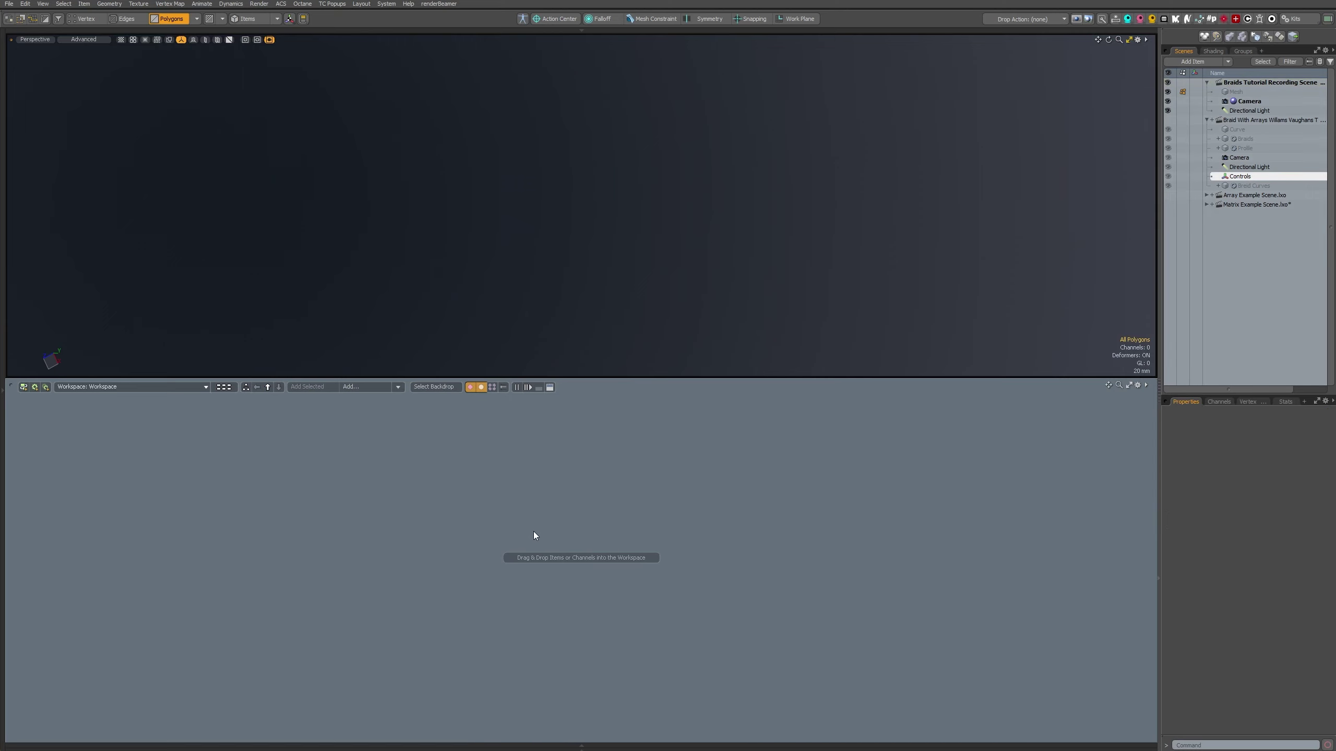
{"action": "key", "text": "ctrl+space"}
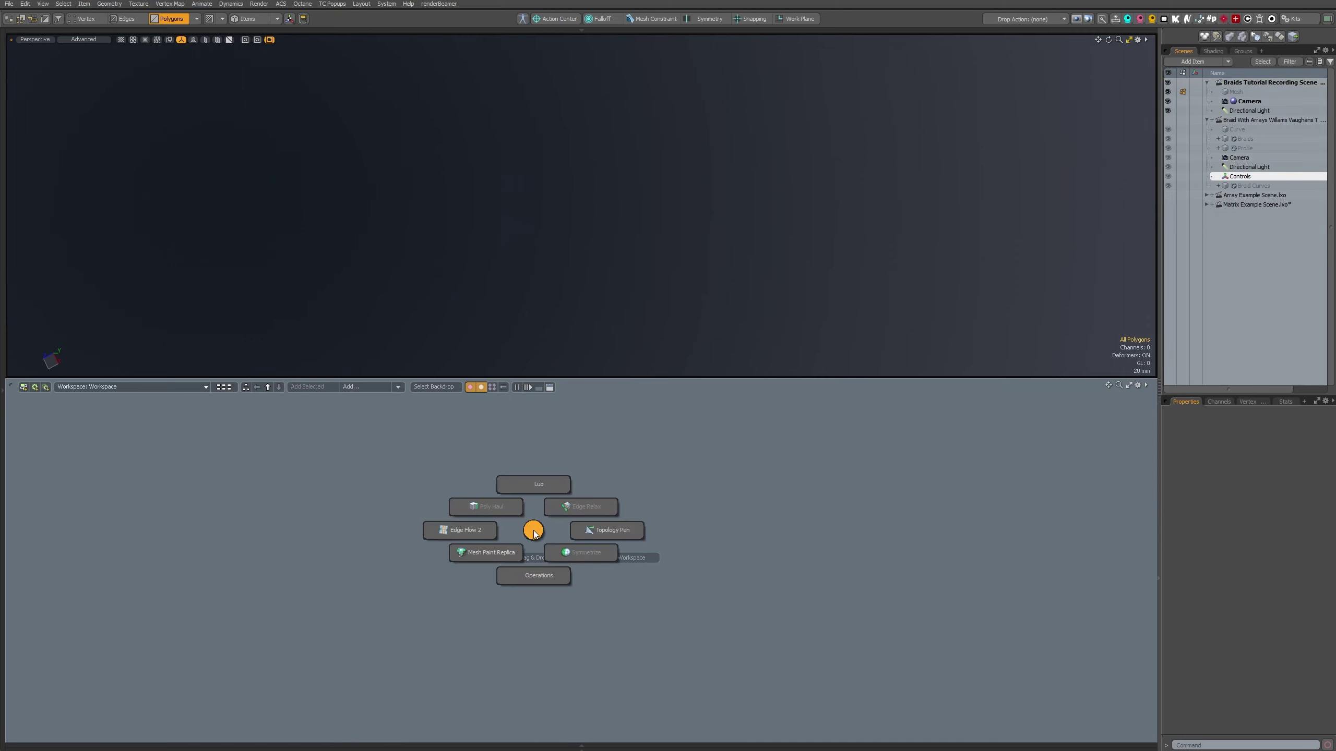
{"action": "left_click", "coordinate": [531, 493]}
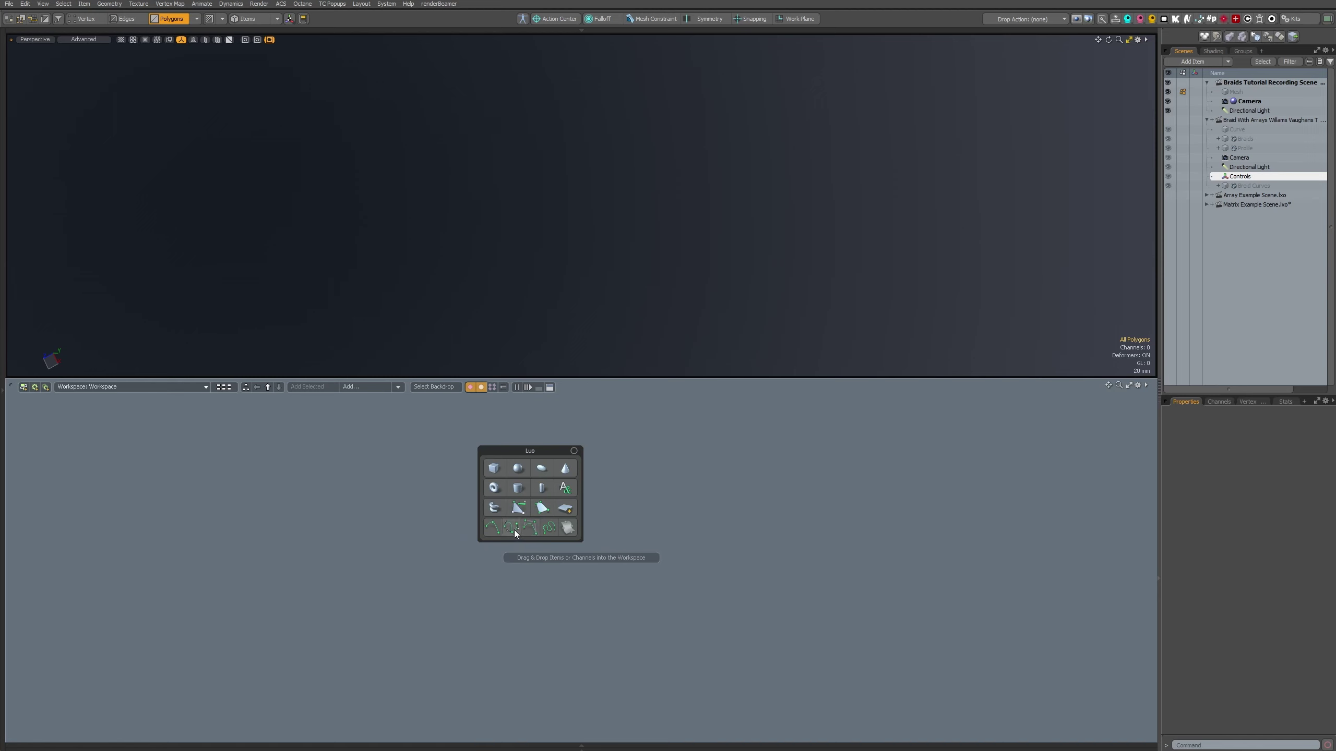
{"action": "left_click", "coordinate": [514, 530]}
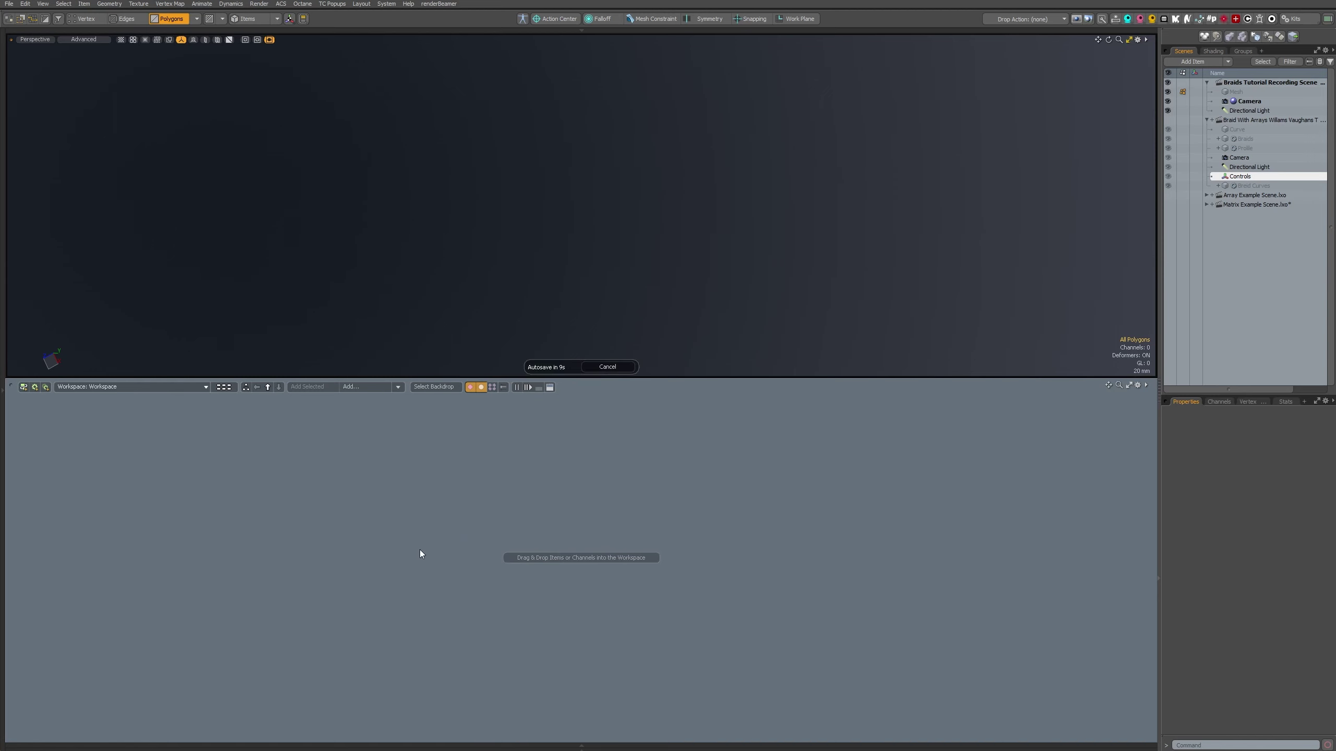
{"action": "left_click_drag", "start_coordinate": [637, 574], "coordinate": [437, 500]}
{"action": "double_click", "coordinate": [438, 501]}
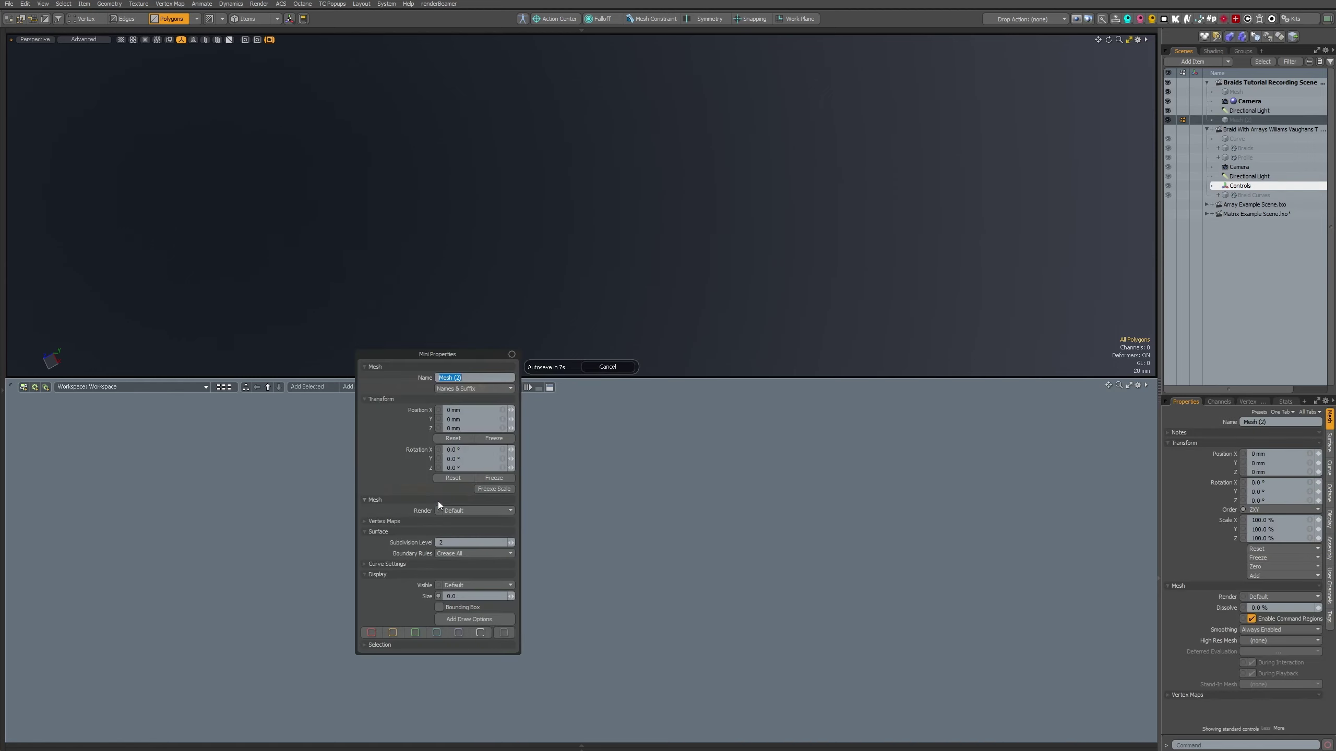
{"action": "left_click", "coordinate": [469, 388]}
{"action": "left_click", "coordinate": [469, 408]}
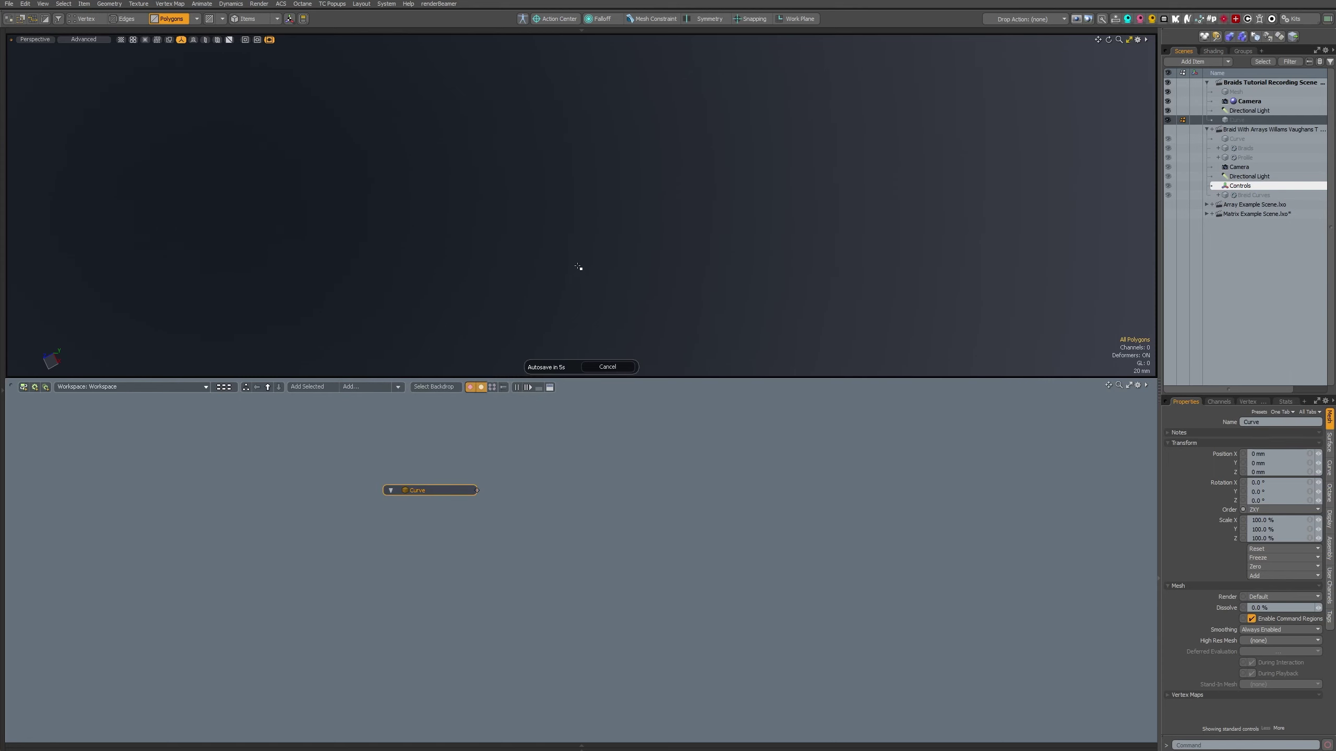
- Draw a straight two-point Bezier curve along the Z axis in the Top view and return to the Perspective view
{"action": "key", "text": "ctrl+space"}
{"action": "left_click", "coordinate": [565, 247]}
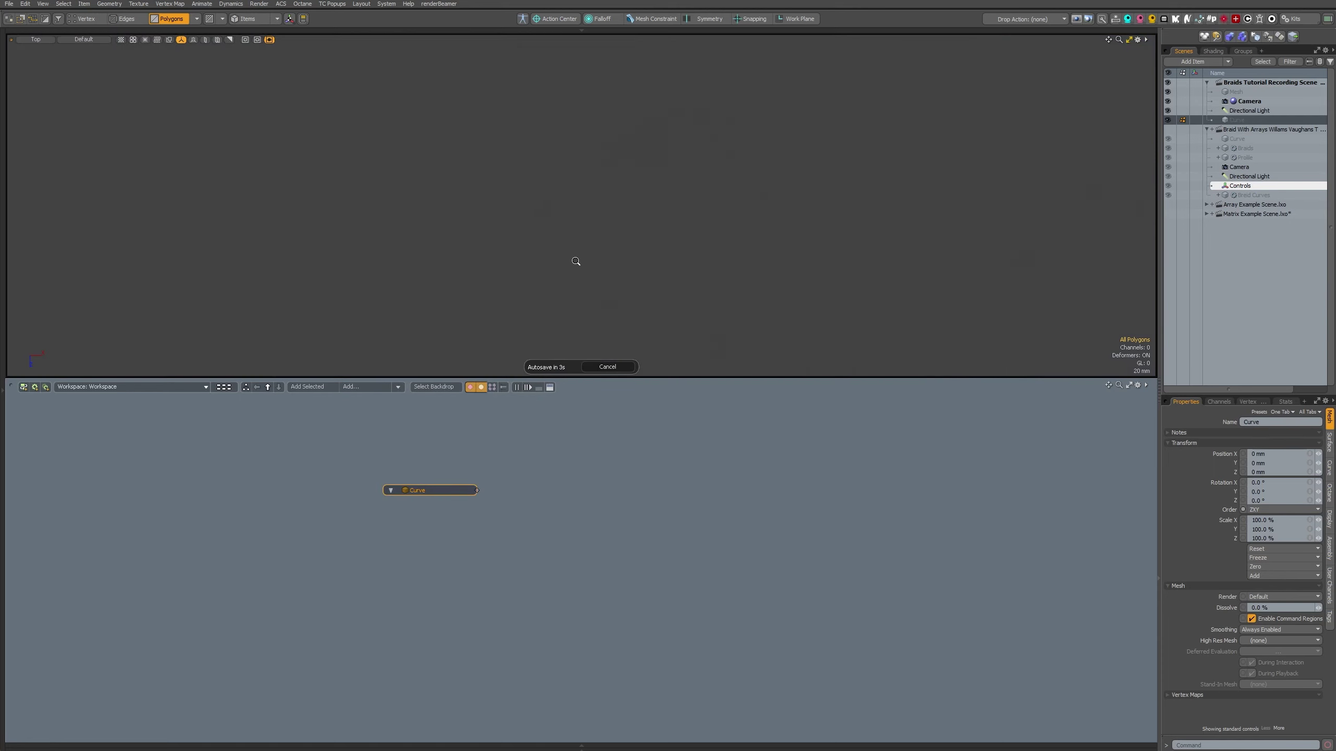
{"action": "key", "text": "ctrl+shift+space"}
{"action": "left_click", "coordinate": [577, 203]}
{"action": "left_click", "coordinate": [565, 239]}
{"action": "key", "text": "ctrl+space"}
{"action": "left_click", "coordinate": [575, 331]}
{"action": "scroll", "coordinate": [601, 226], "scroll_direction": "down", "scroll_amount": 5}
{"action": "left_click_drag", "start_coordinate": [513, 221], "coordinate": [491, 130], "text": "alt+shift"}
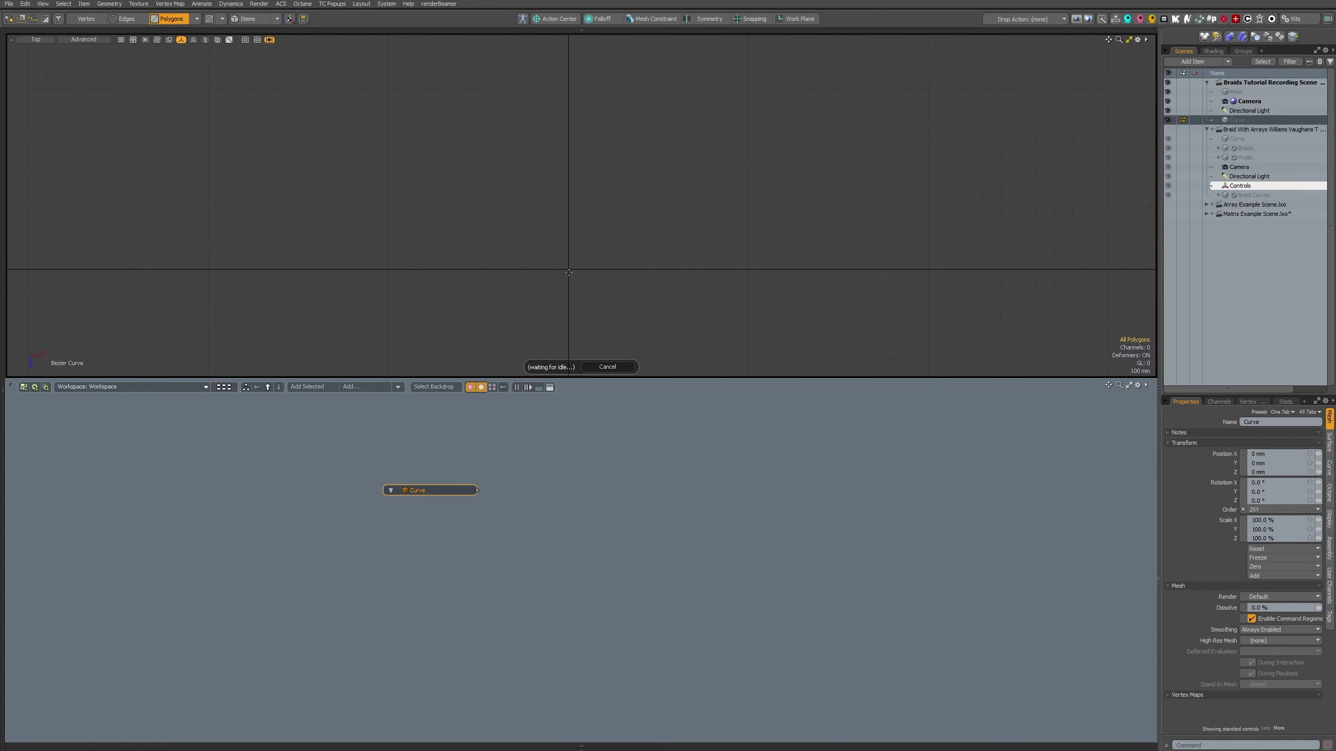
{"action": "left_click_drag", "start_coordinate": [570, 270], "coordinate": [569, 202]}
{"action": "left_click_drag", "start_coordinate": [567, 89], "coordinate": [568, 21]}
{"action": "key", "text": "ctrl+space"}
{"action": "left_click", "coordinate": [636, 169]}
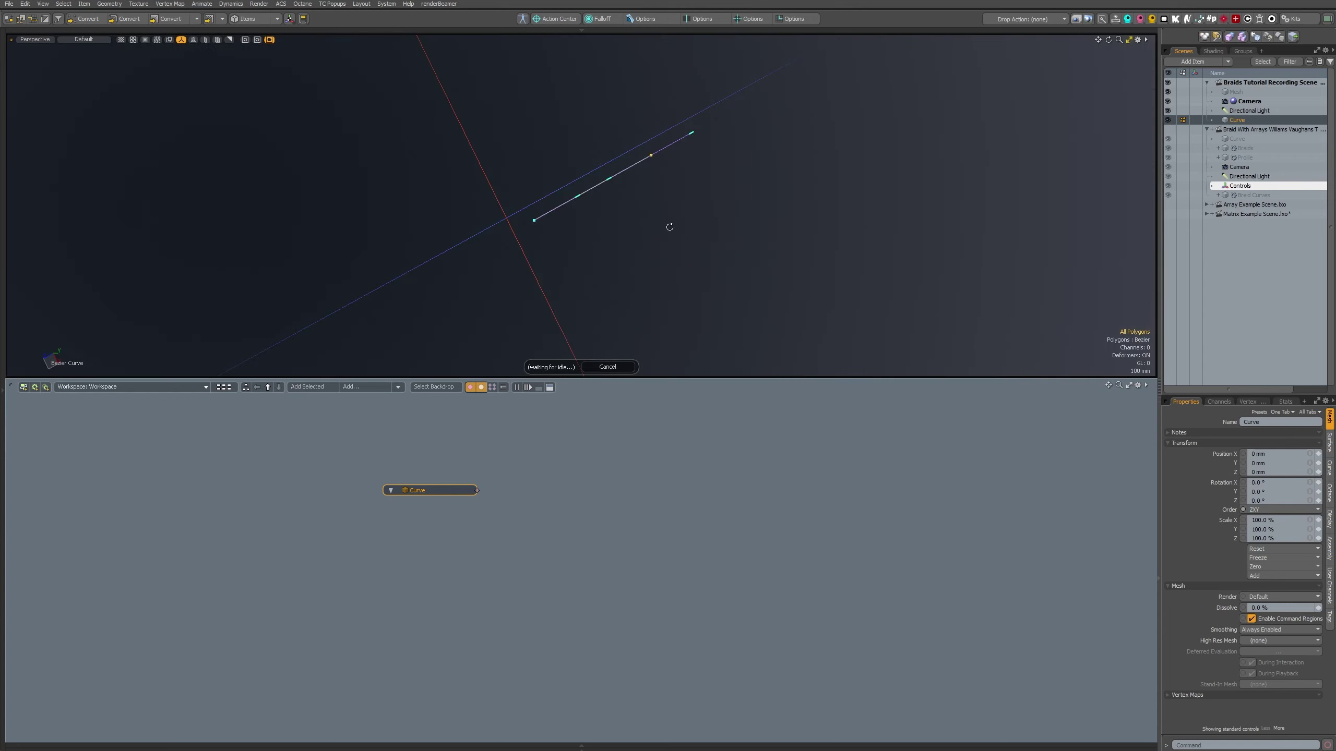
- Select the Bezier curve and center it on the world origin
{"action": "left_click_drag", "start_coordinate": [670, 227], "coordinate": [630, 220], "text": "alt"}
{"action": "key", "text": "space"}
{"action": "left_click", "coordinate": [600, 196]}
{"action": "left_click_drag", "start_coordinate": [548, 250], "coordinate": [510, 330], "text": "alt"}
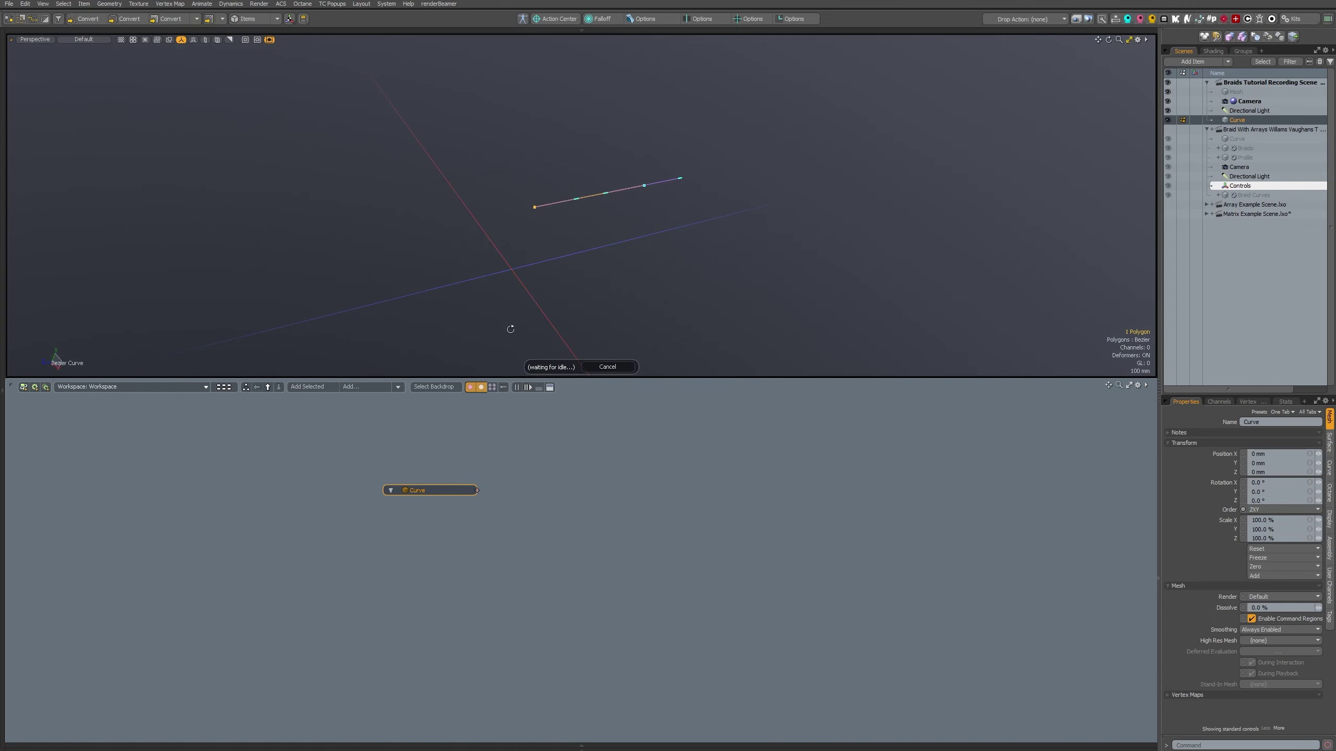
{"action": "key", "text": "space"}
{"action": "key", "text": "F2"}
{"action": "left_click", "coordinate": [534, 295]}
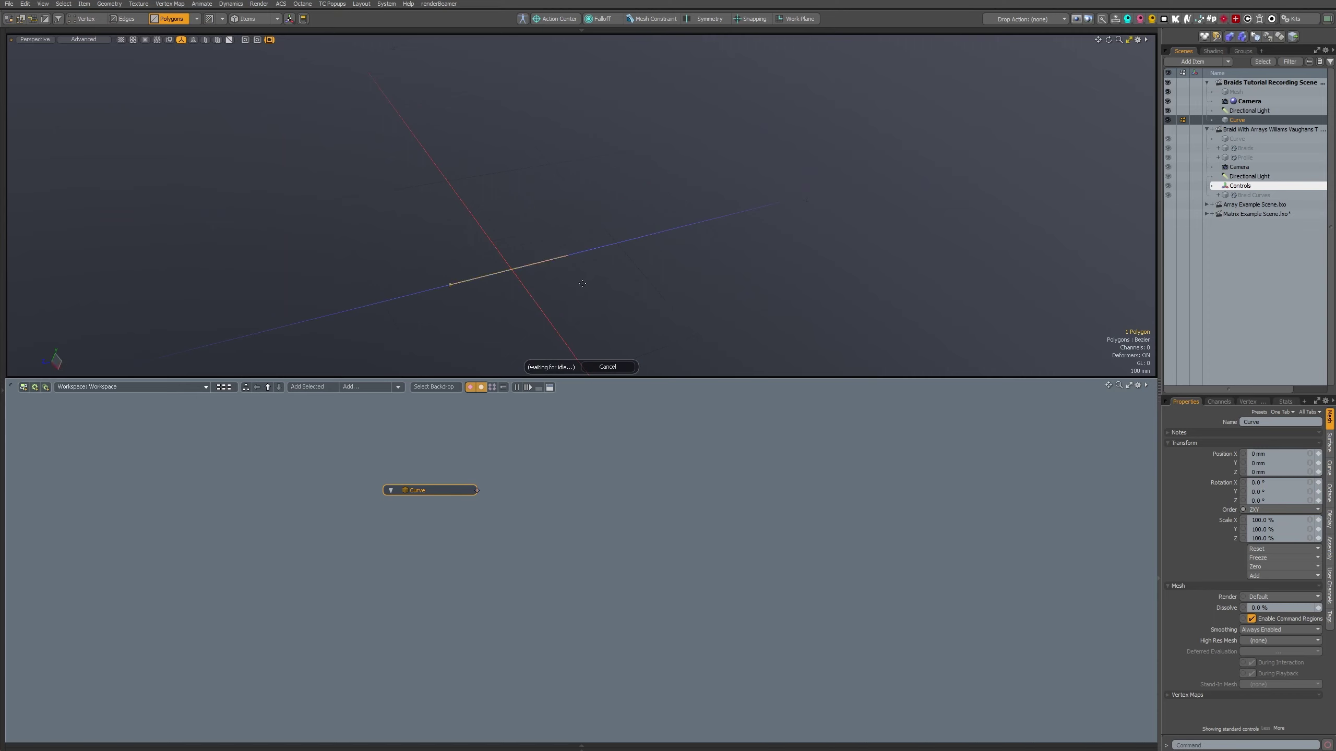
- Turn on snapping and move the curve along Z so that its first point sits at the world origin
{"action": "key", "text": "y"}
{"action": "key", "text": "x"}
{"action": "left_click", "coordinate": [449, 286]}
{"action": "left_click_drag", "start_coordinate": [461, 309], "coordinate": [448, 287], "text": "alt"}
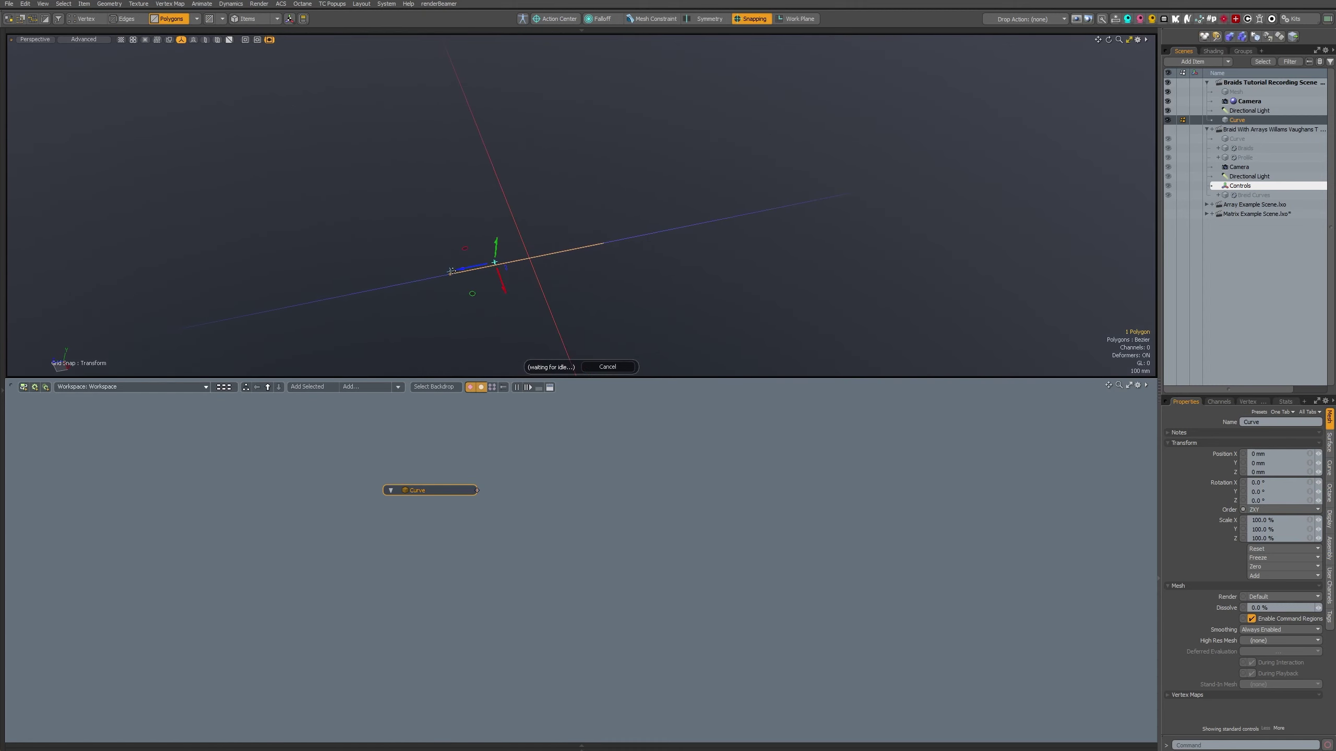
{"action": "key", "text": "shift+x"}
{"action": "left_click", "coordinate": [454, 190]}
{"action": "left_click_drag", "start_coordinate": [455, 272], "coordinate": [642, 211]}
{"action": "left_click", "coordinate": [539, 262]}
{"action": "left_click", "coordinate": [552, 221]}
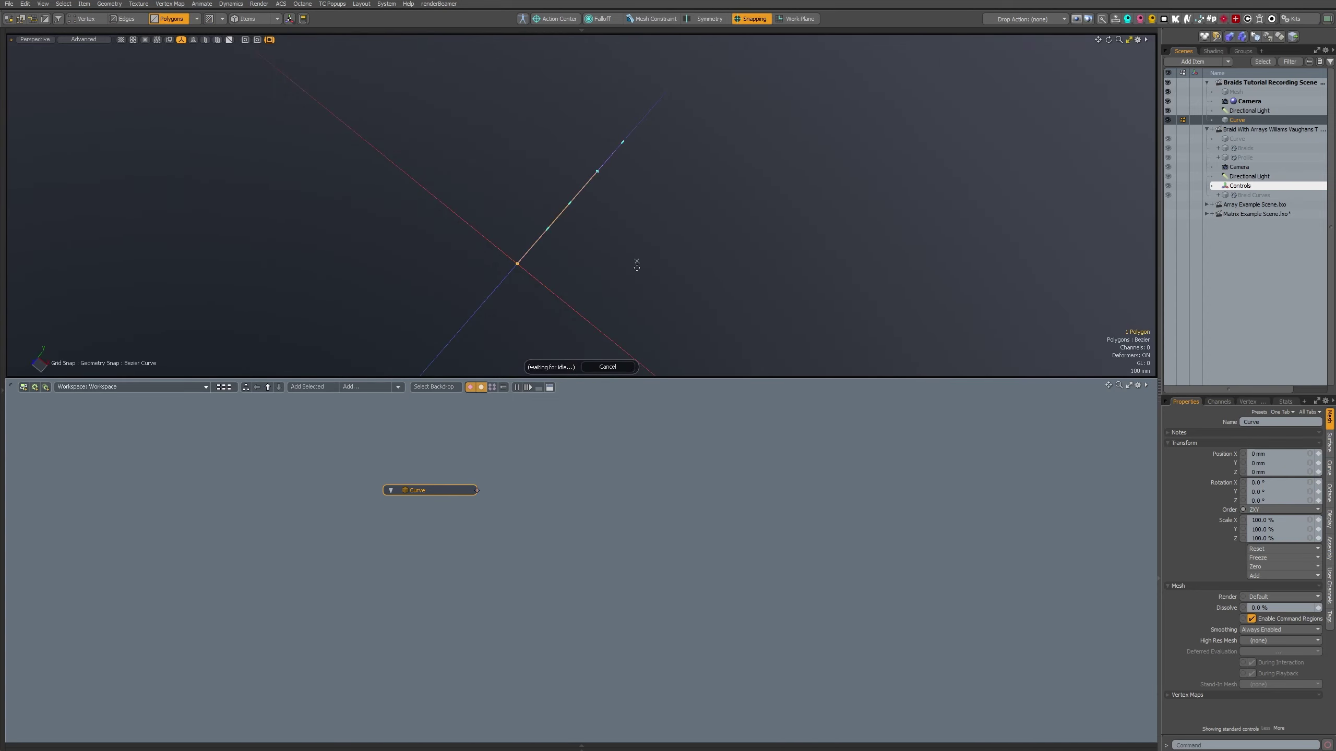
{"action": "left_click", "coordinate": [589, 250]}
- Add a Curves to Array node to the schematic and connect the Curve item to its Curves input
{"action": "key", "text": "5"}
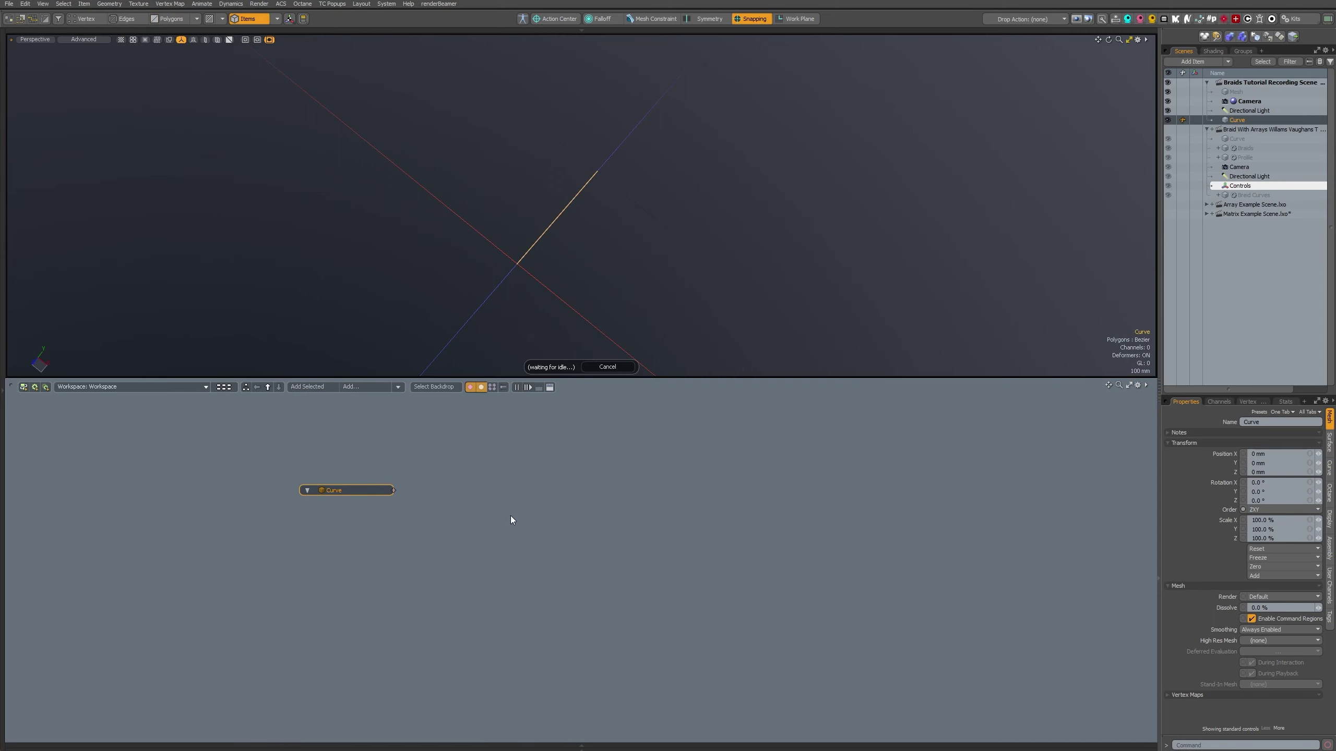
{"action": "left_click_drag", "start_coordinate": [510, 516], "coordinate": [398, 517], "text": "ctrl+alt"}
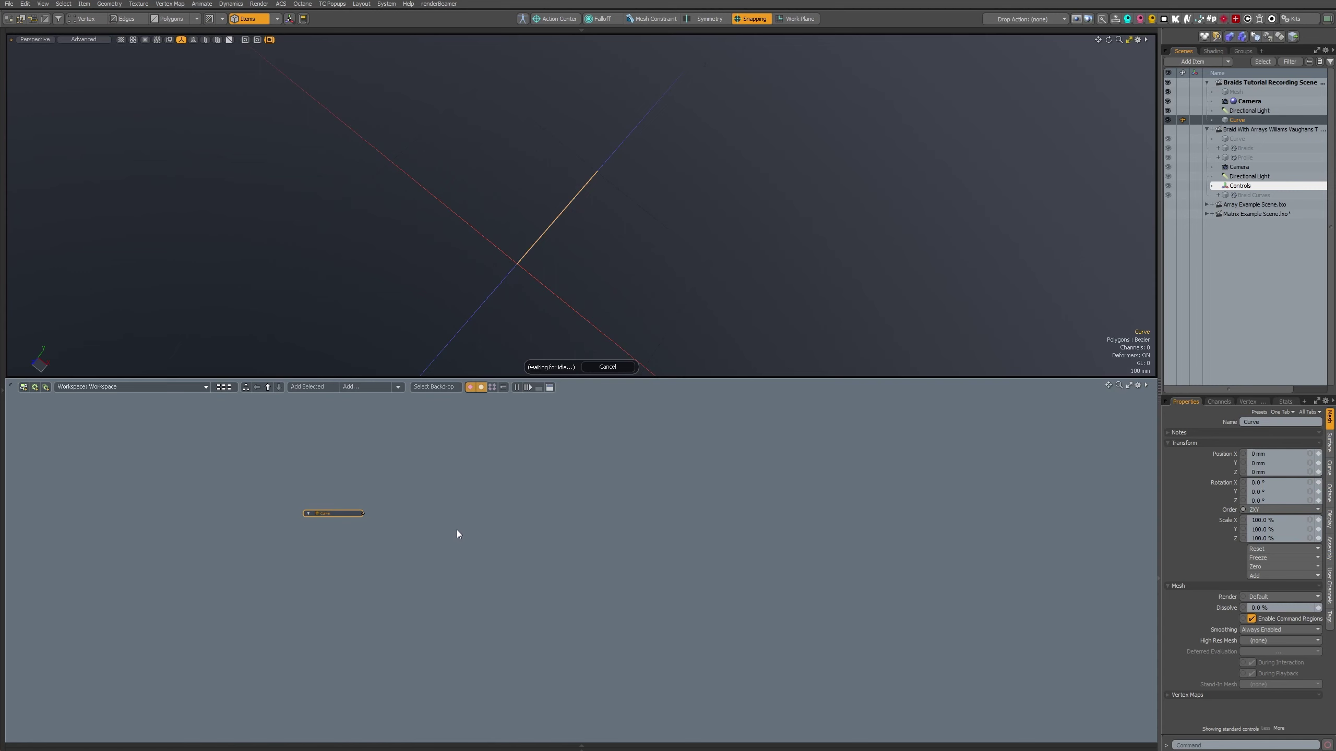
{"action": "key", "text": "Tab"}
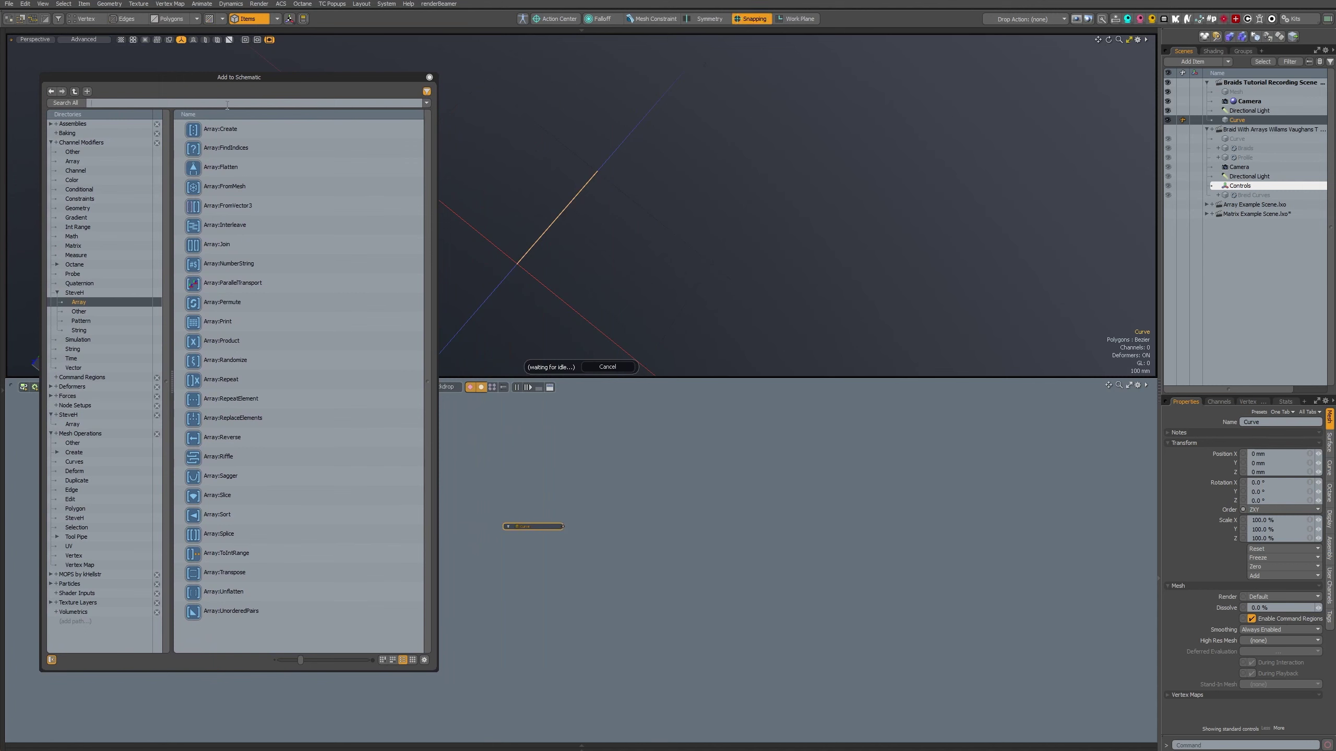
{"action": "type", "text": "curves t"}
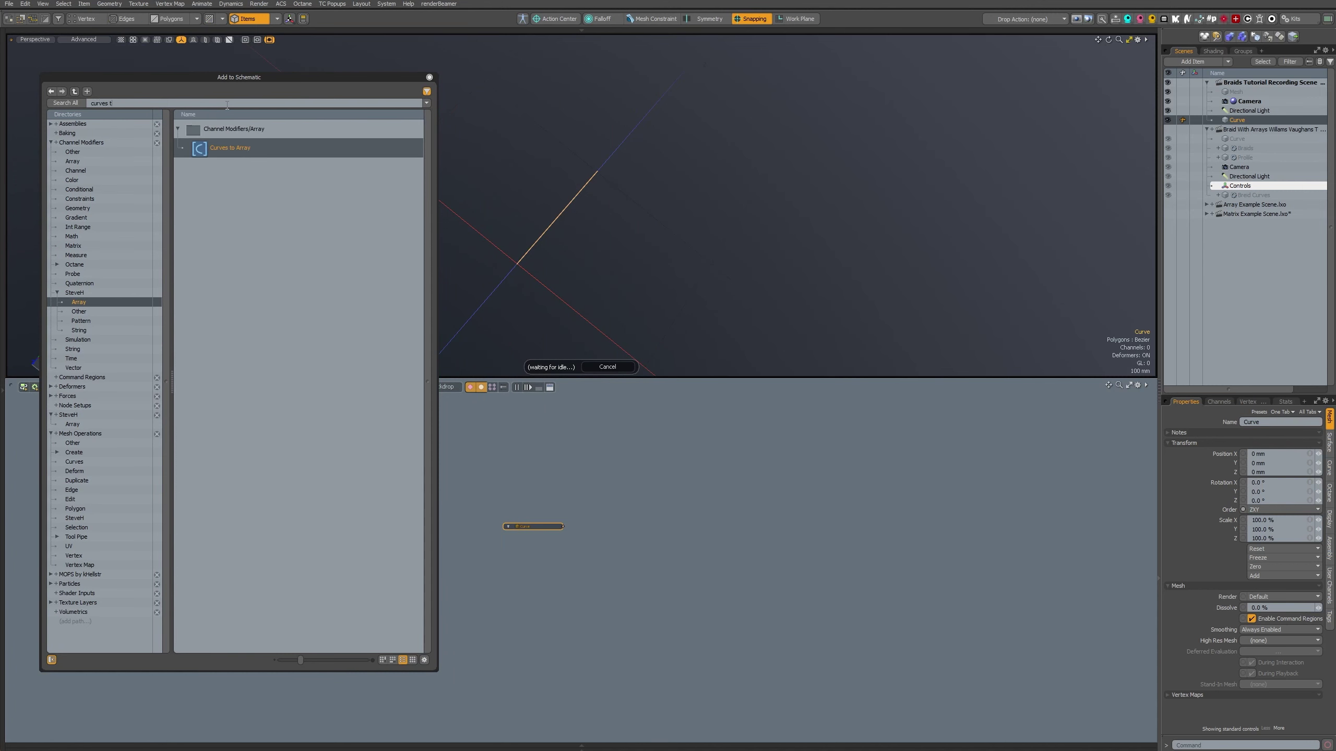
{"action": "key", "text": "Return"}
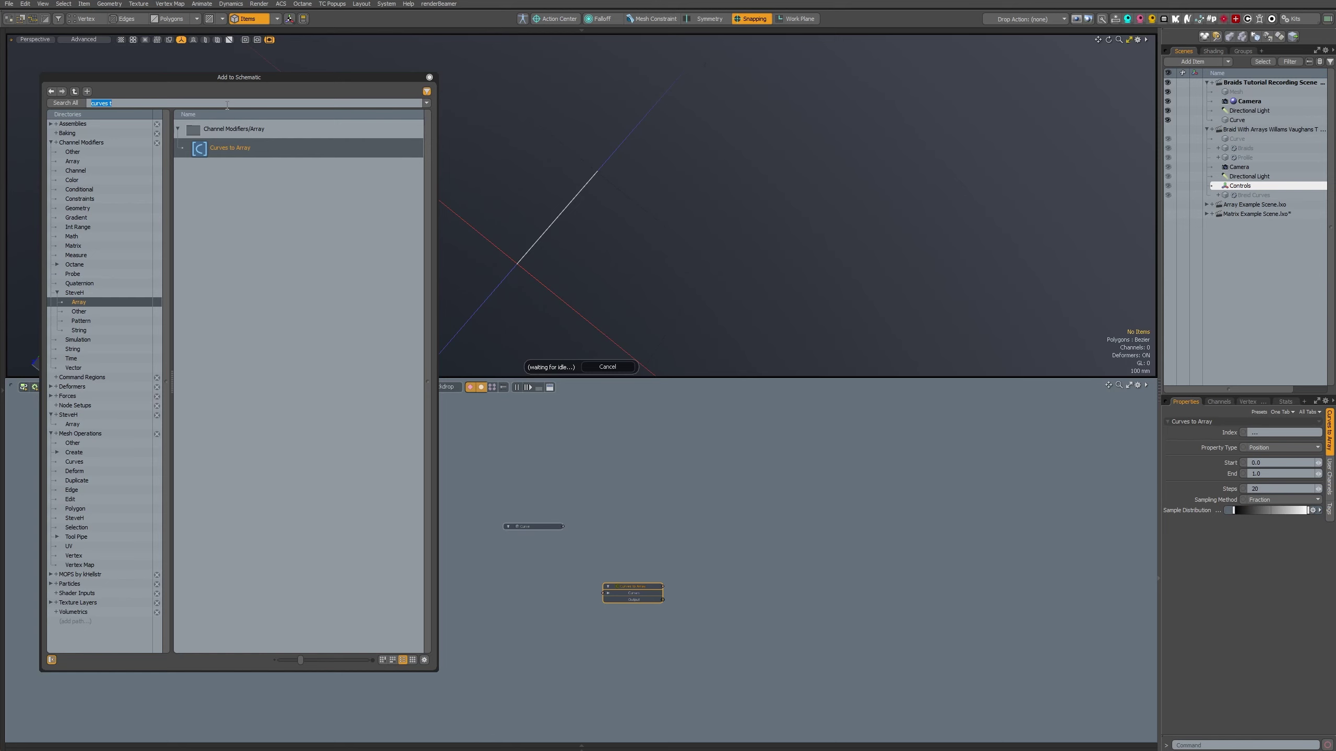
{"action": "left_click", "coordinate": [571, 465]}
{"action": "scroll", "coordinate": [577, 539], "scroll_direction": "up", "scroll_amount": 3}
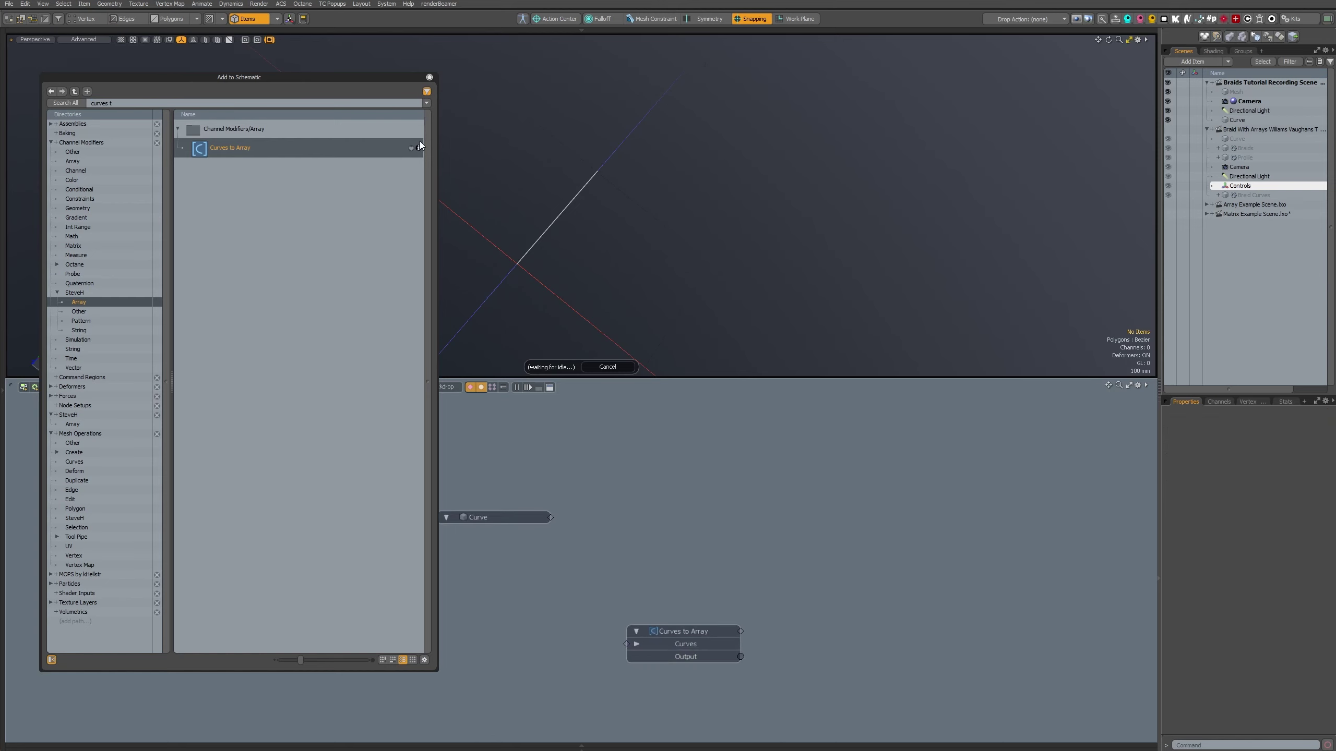
{"action": "left_click", "coordinate": [429, 78]}
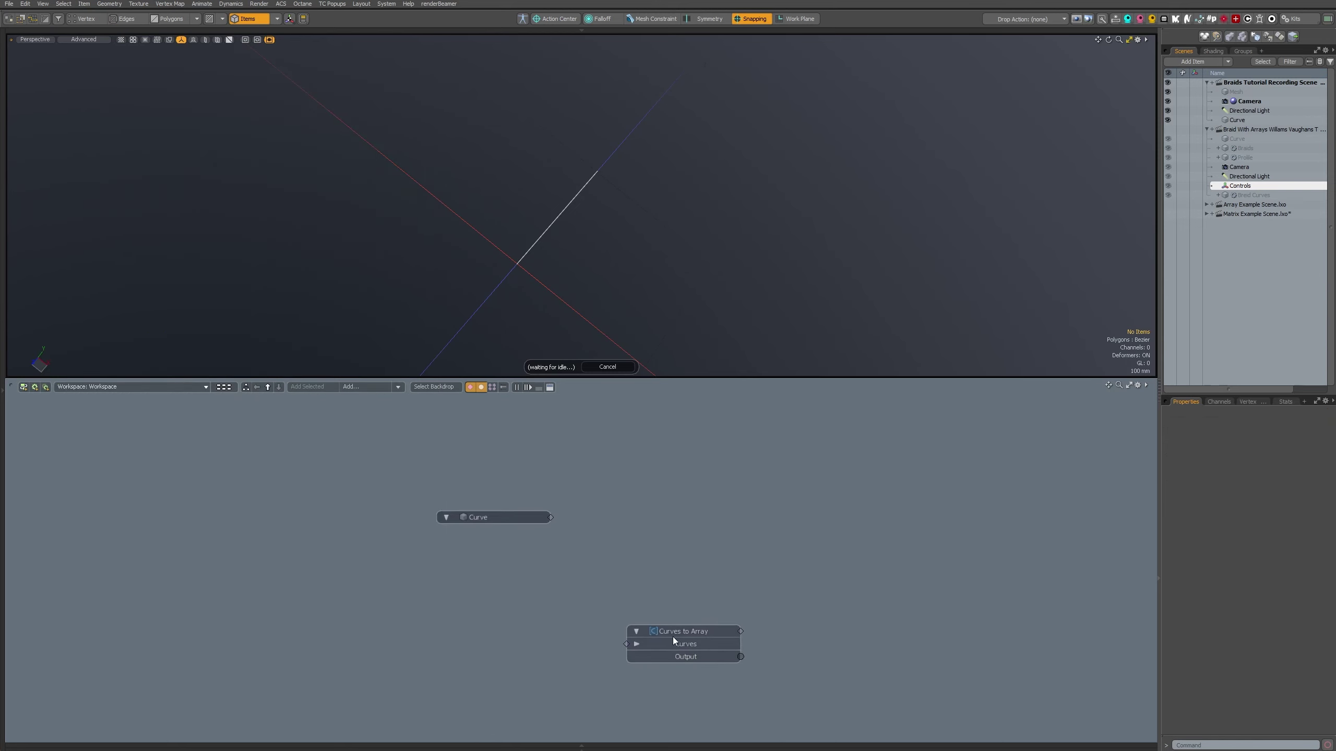
{"action": "left_click_drag", "start_coordinate": [672, 637], "coordinate": [684, 536]}
{"action": "left_click_drag", "start_coordinate": [551, 517], "coordinate": [640, 542]}
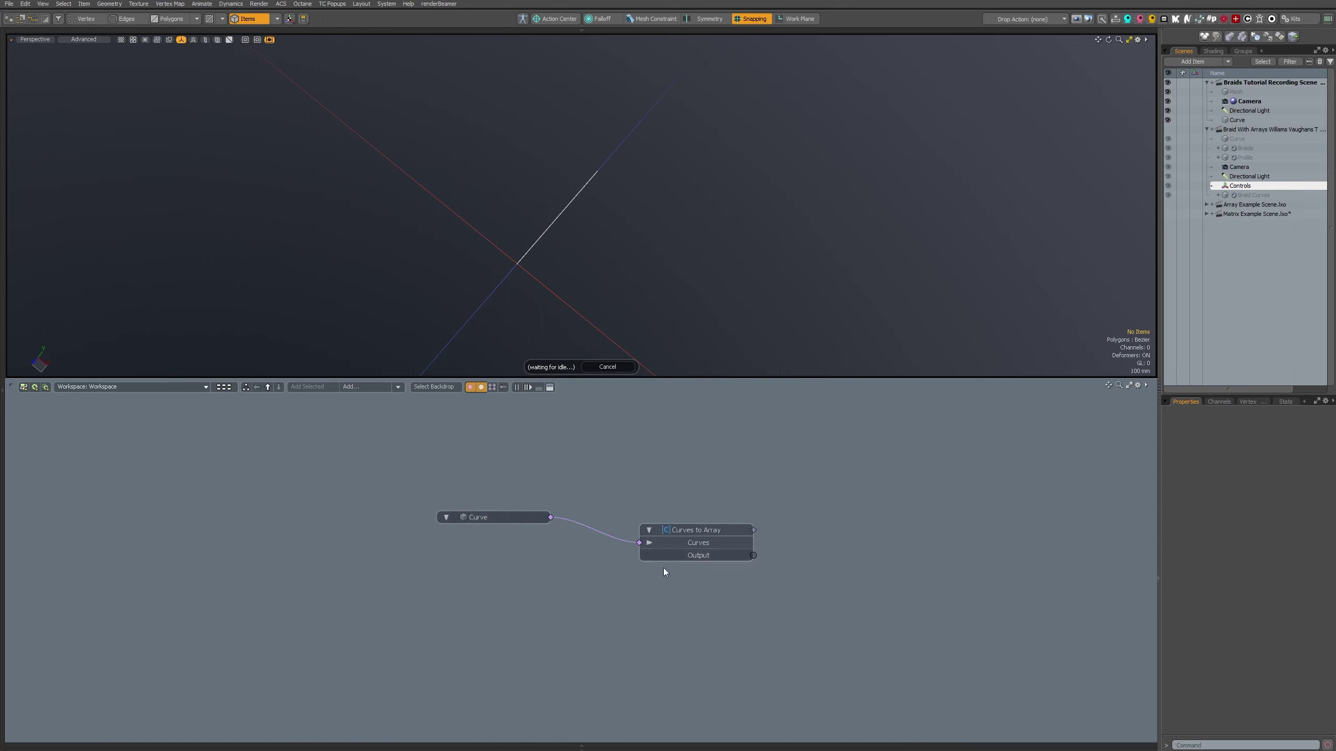
- Compare the Transform and Position property types of the Curves to Array node along the straight curve, ending on Position
{"action": "left_click", "coordinate": [711, 535]}
{"action": "left_click_drag", "start_coordinate": [559, 201], "coordinate": [706, 524], "text": "alt"}
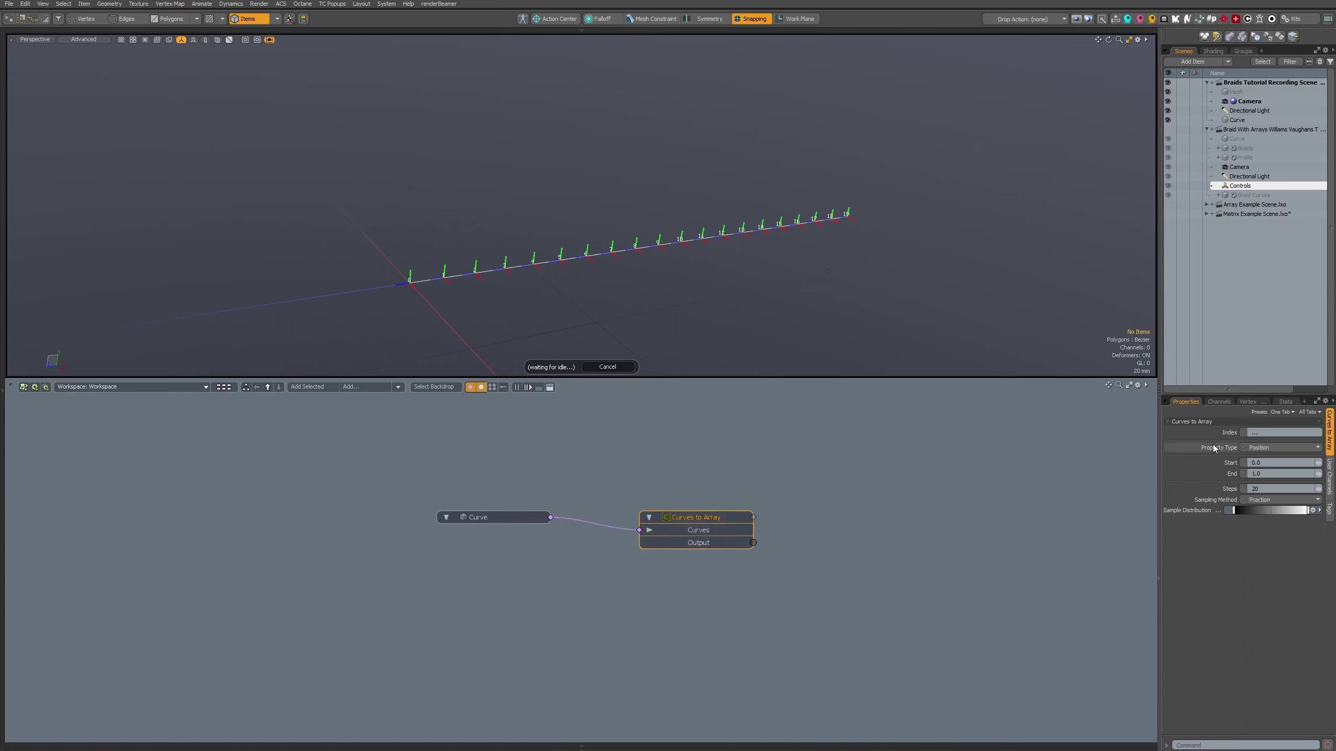
{"action": "left_click", "coordinate": [1248, 448]}
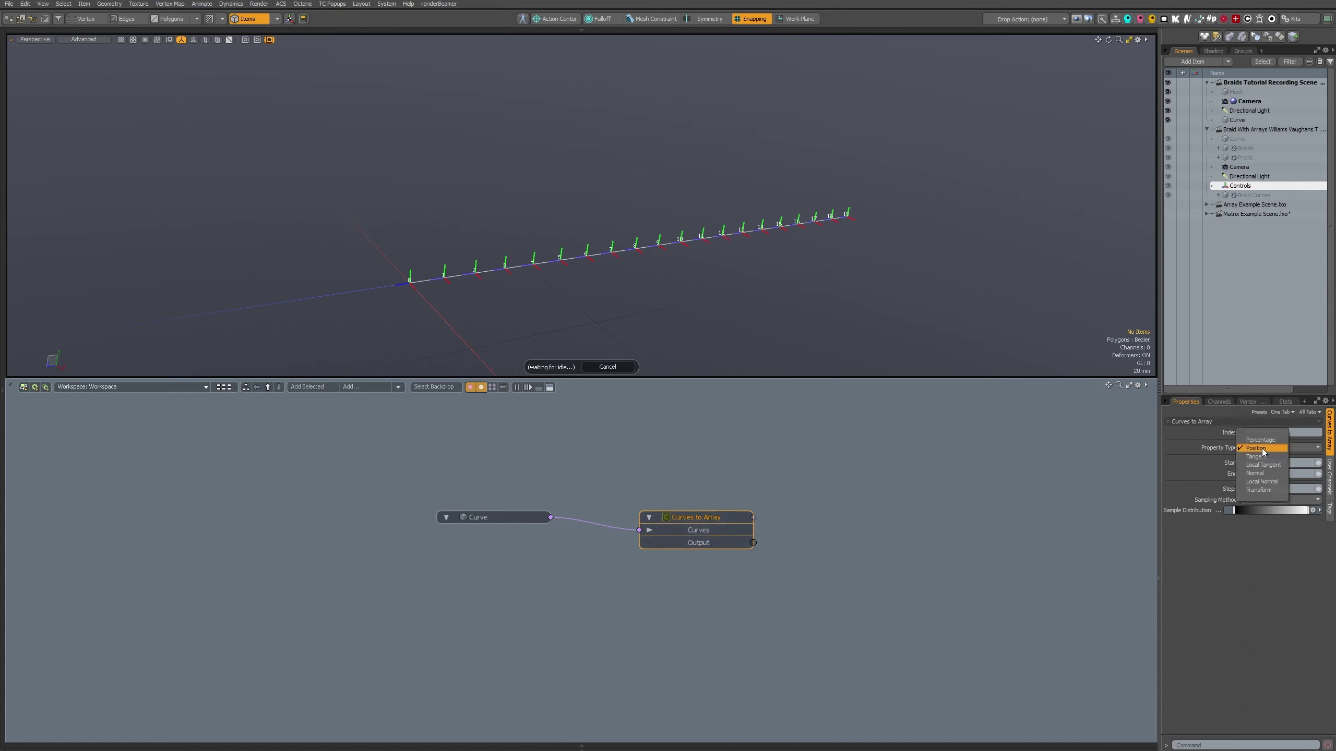
{"action": "left_click", "coordinate": [1270, 491]}
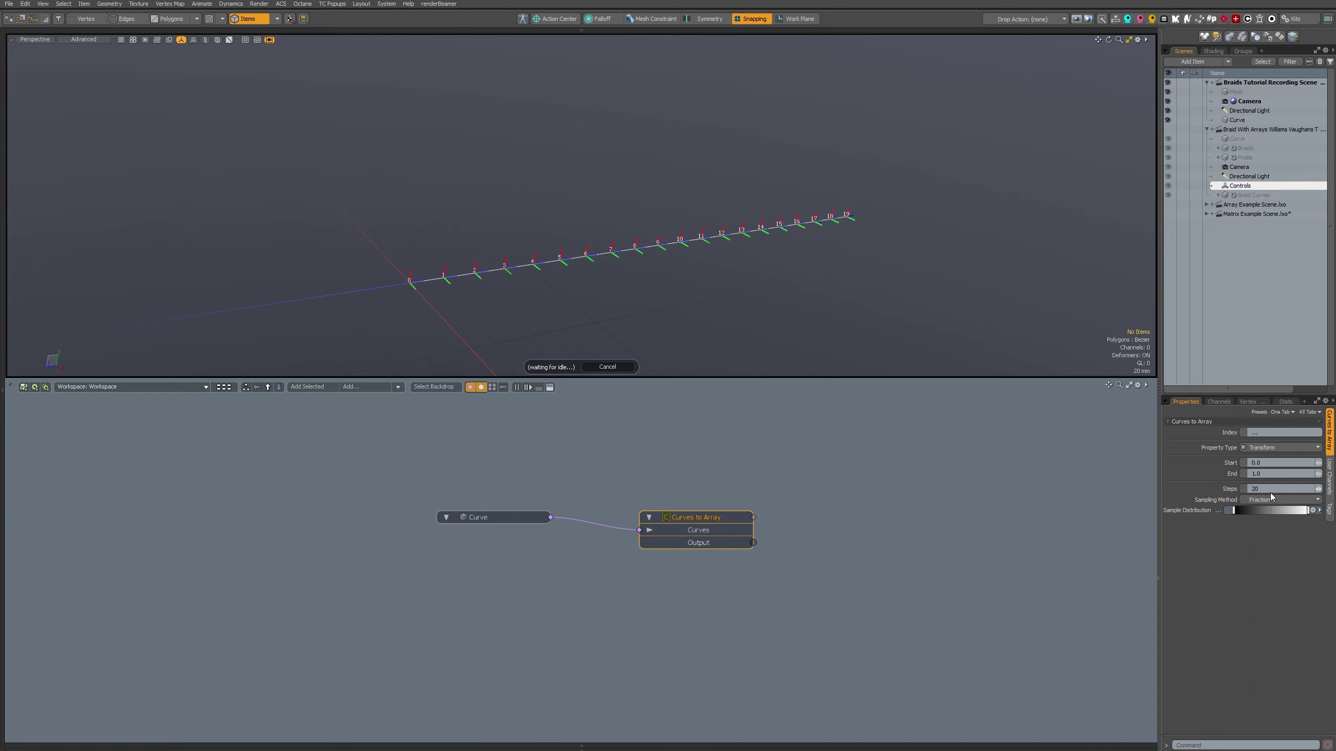
{"action": "left_click", "coordinate": [1280, 450]}
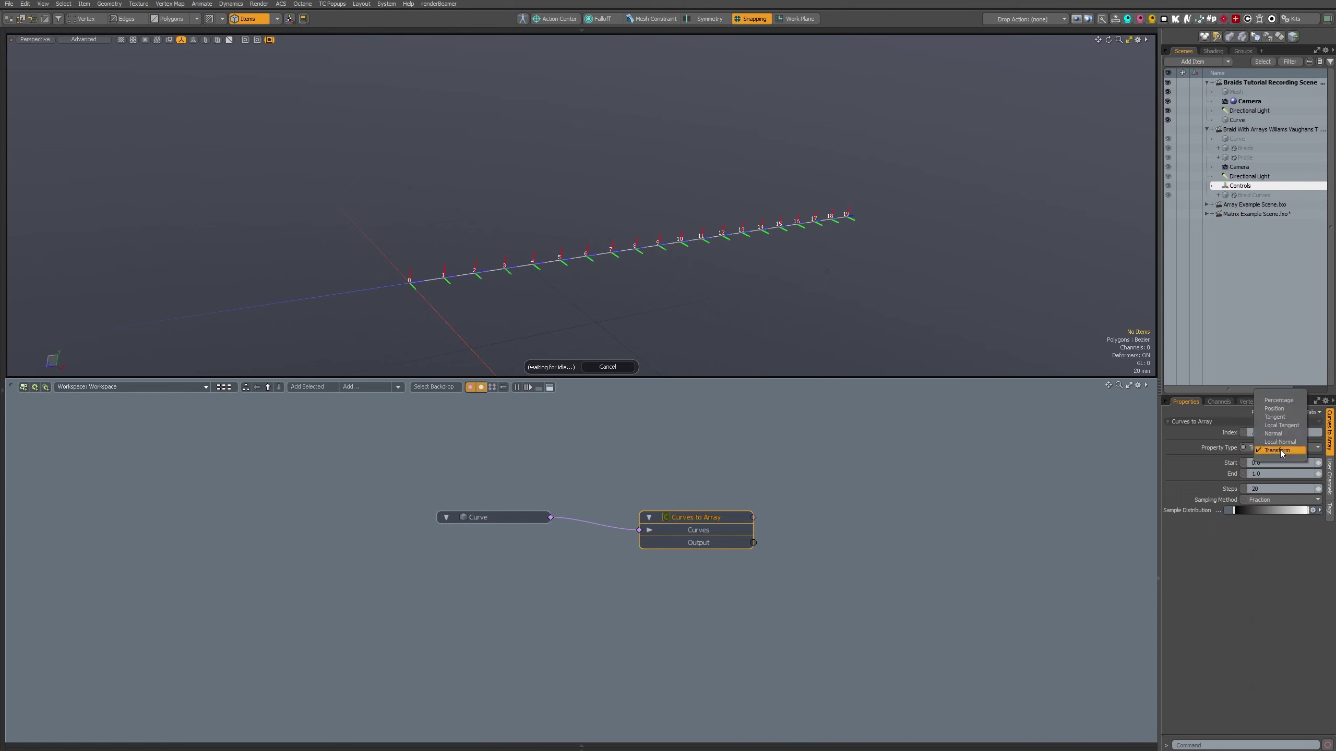
{"action": "left_click", "coordinate": [1274, 408]}
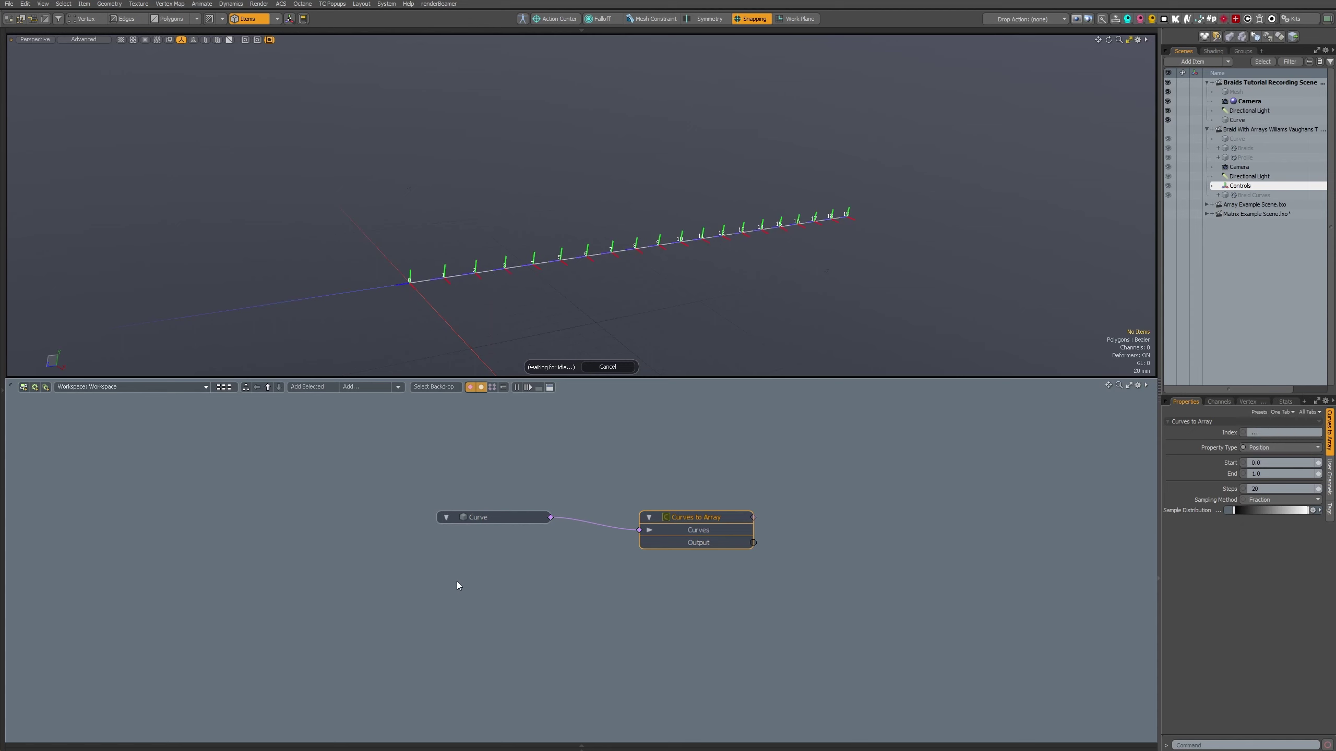
- Duplicate the Curve item below the original and leave only the duplicate linked to the Curves to Array node
{"action": "left_click", "coordinate": [476, 518]}
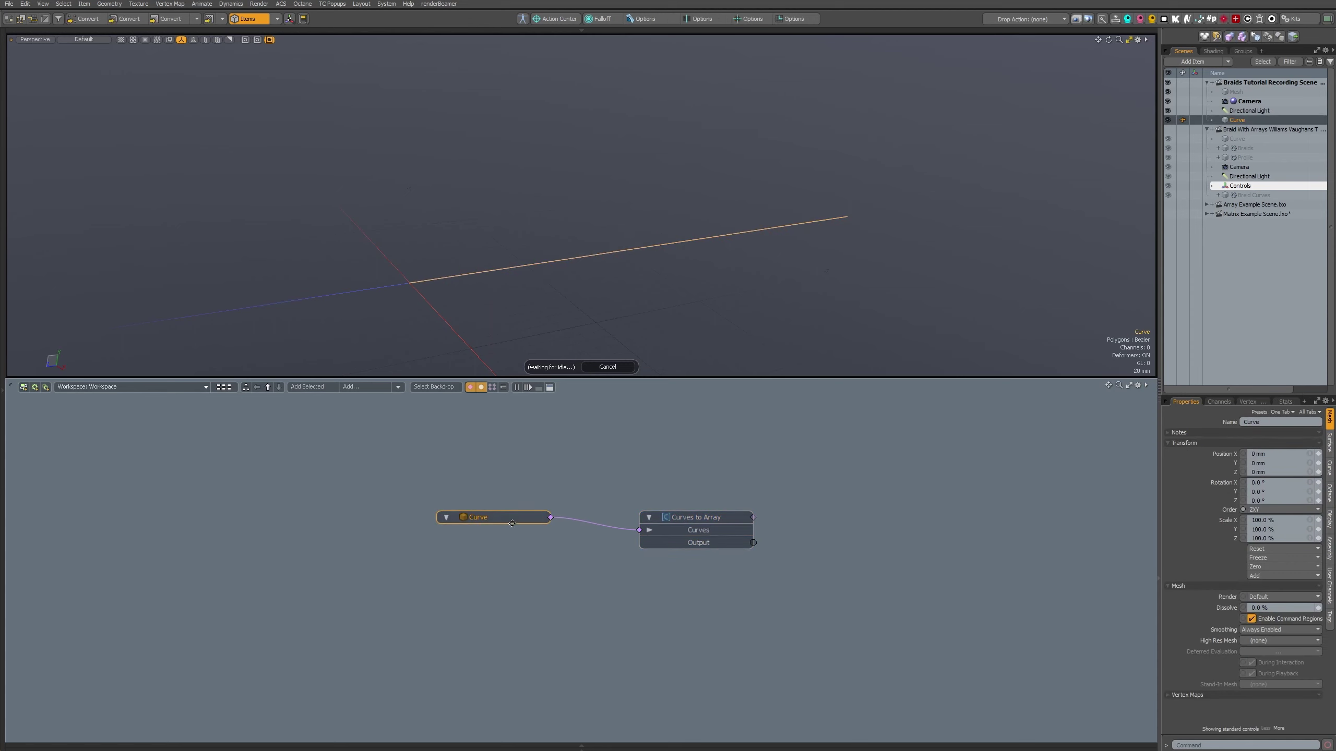
{"action": "key", "text": "ctrl+d"}
{"action": "left_click_drag", "start_coordinate": [508, 491], "coordinate": [509, 579]}
{"action": "left_click", "coordinate": [649, 529]}
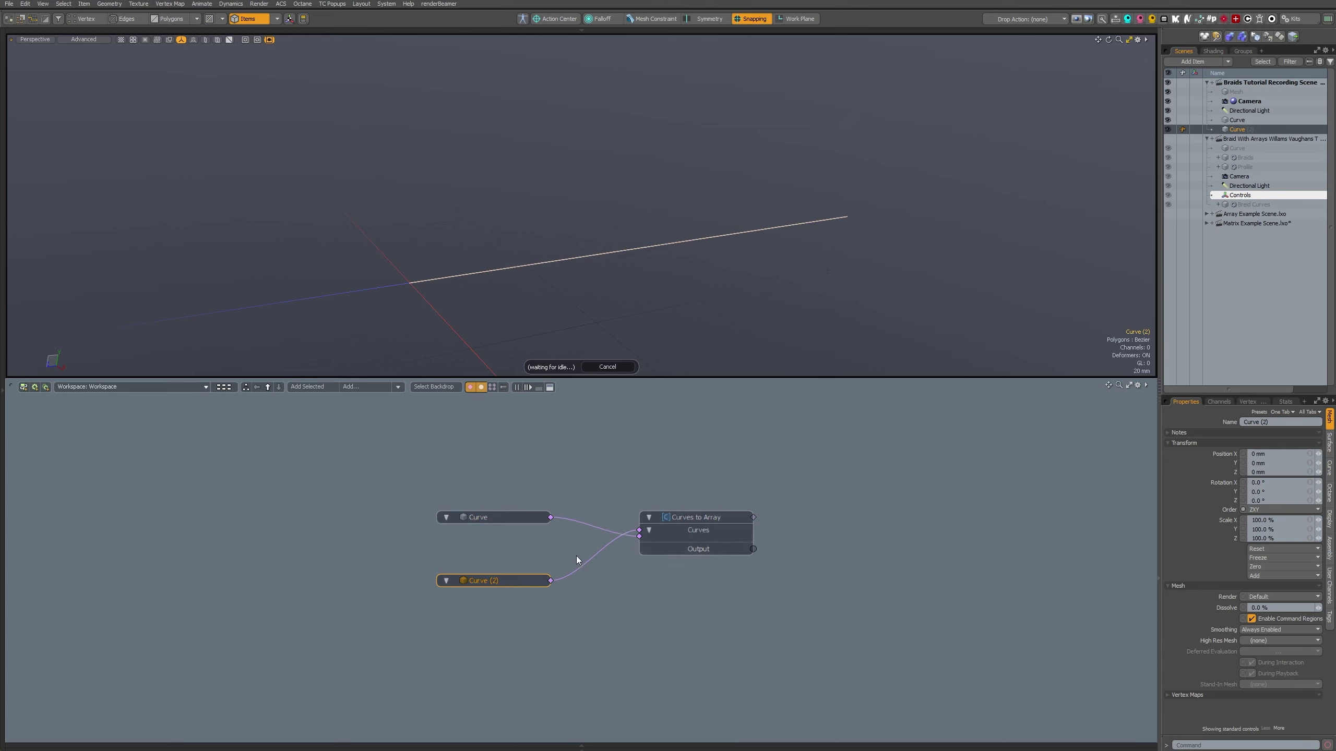
{"action": "key", "text": "Delete"}
- Raise the end vertex of the duplicated curve along Y to bend the curve upward
{"action": "key", "text": "3"}
{"action": "left_click", "coordinate": [848, 218]}
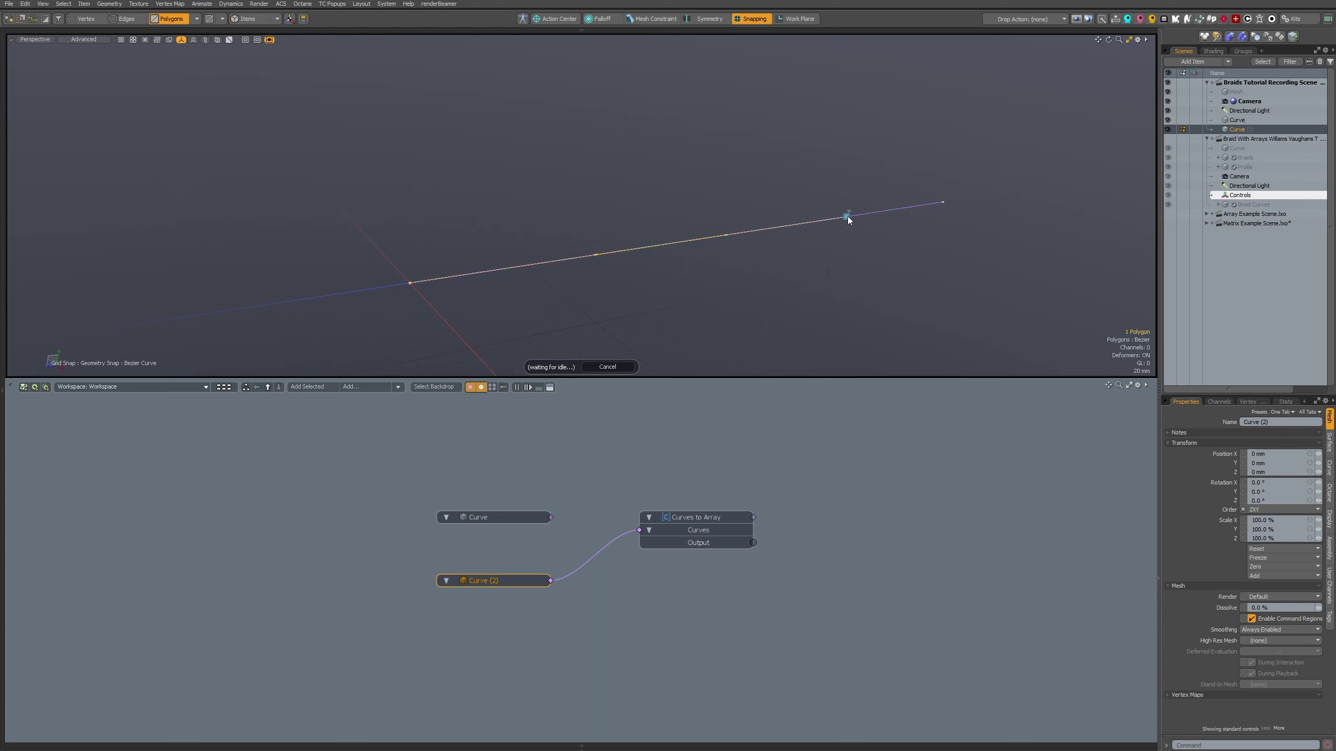
{"action": "key", "text": "2"}
{"action": "key", "text": "1"}
{"action": "key", "text": "w"}
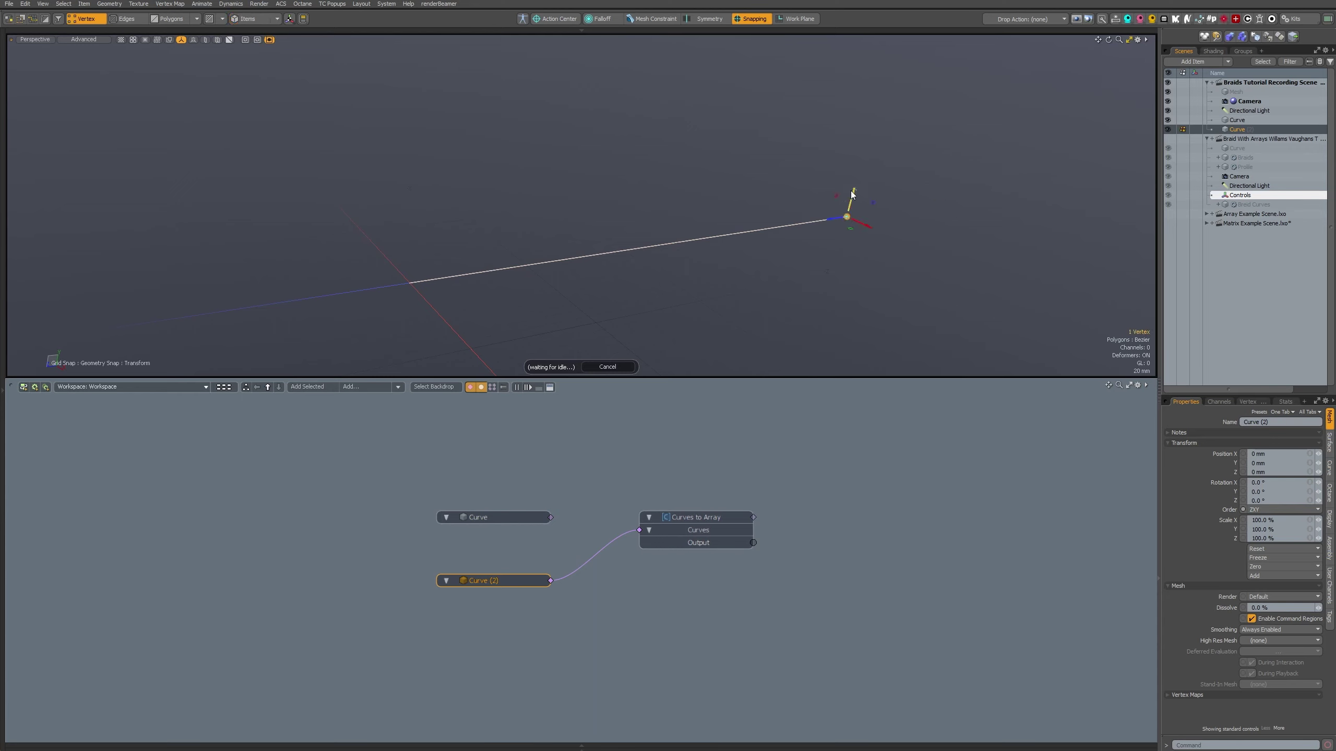
{"action": "left_click_drag", "start_coordinate": [852, 194], "coordinate": [919, 18]}
{"action": "key", "text": "q"}
{"action": "left_click", "coordinate": [793, 161]}
{"action": "left_click_drag", "start_coordinate": [793, 161], "coordinate": [790, 179], "text": "alt"}
{"action": "key", "text": "3"}
{"action": "left_click", "coordinate": [805, 198]}
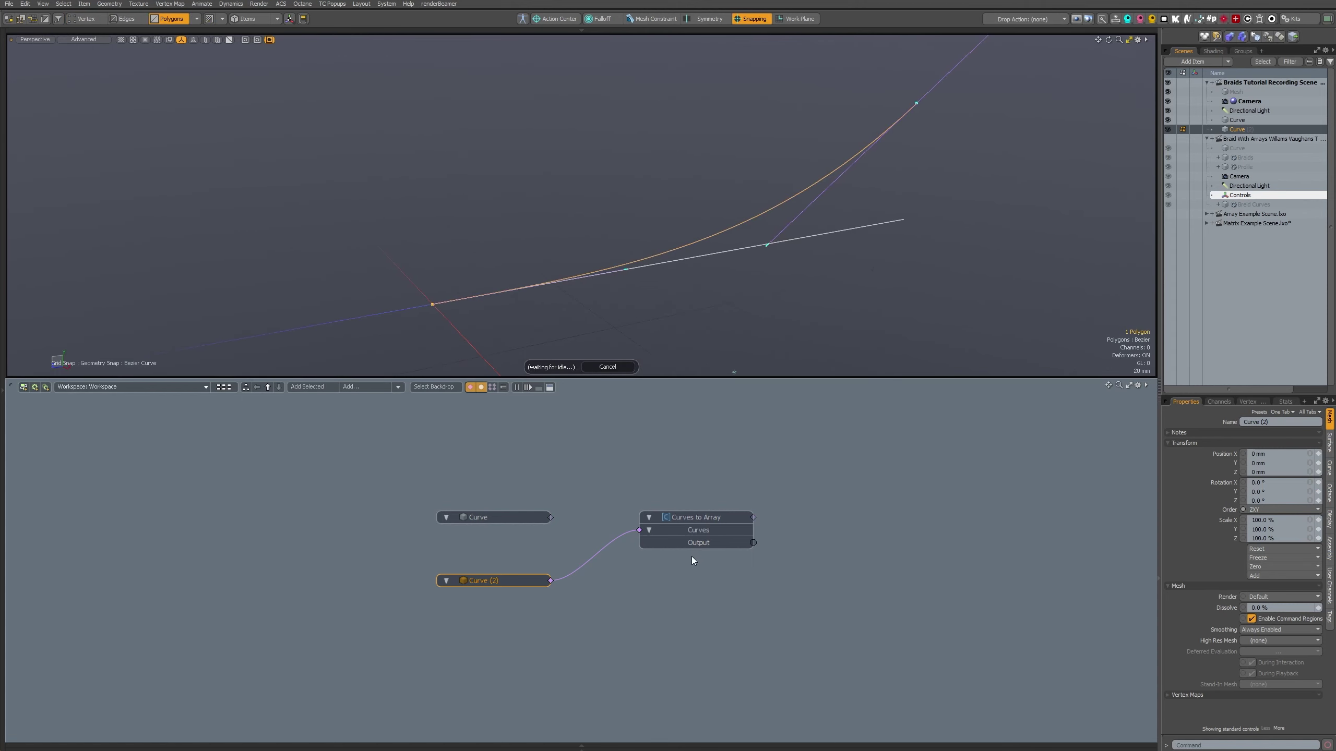
- Set the Property Type of the Curves to Array node to Transform and inspect the transforms along the bent curve
{"action": "left_click", "coordinate": [697, 520]}
{"action": "left_click_drag", "start_coordinate": [663, 208], "coordinate": [653, 277], "text": "alt"}
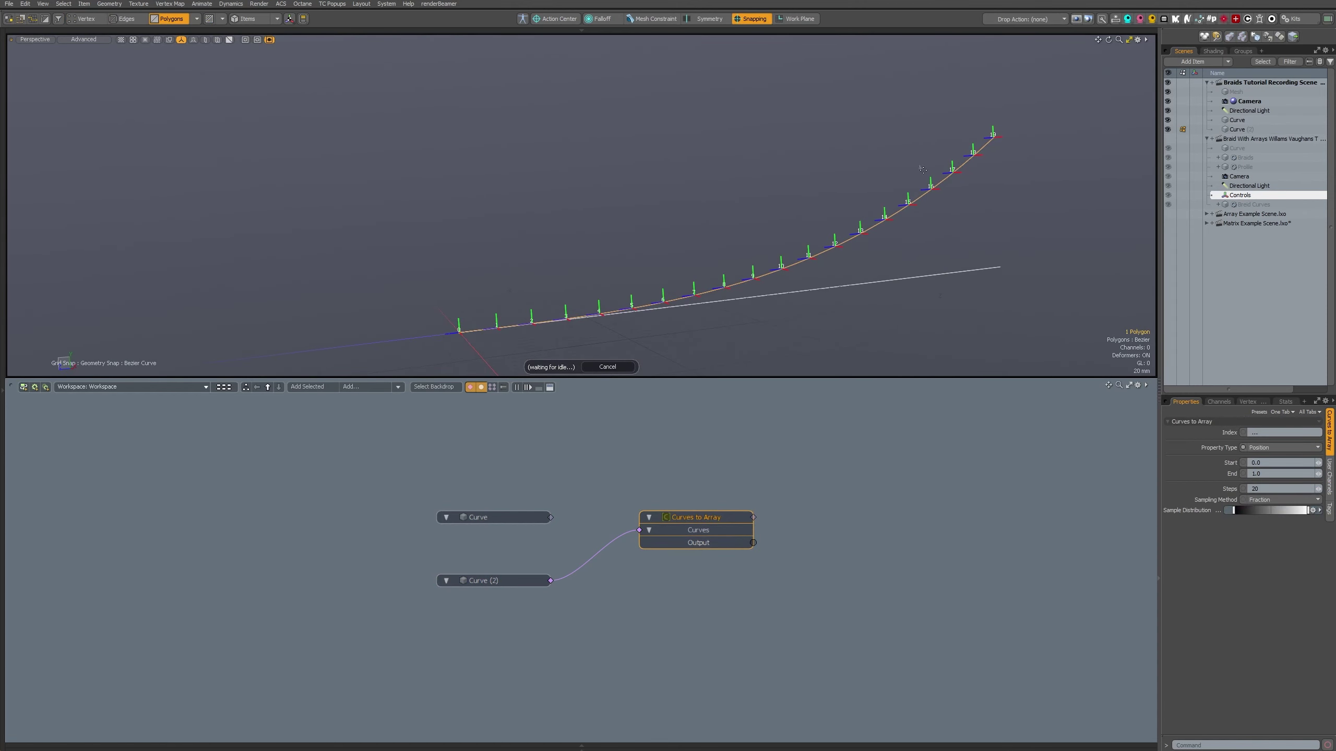
{"action": "left_click", "coordinate": [1283, 448]}
{"action": "left_click", "coordinate": [1264, 490]}
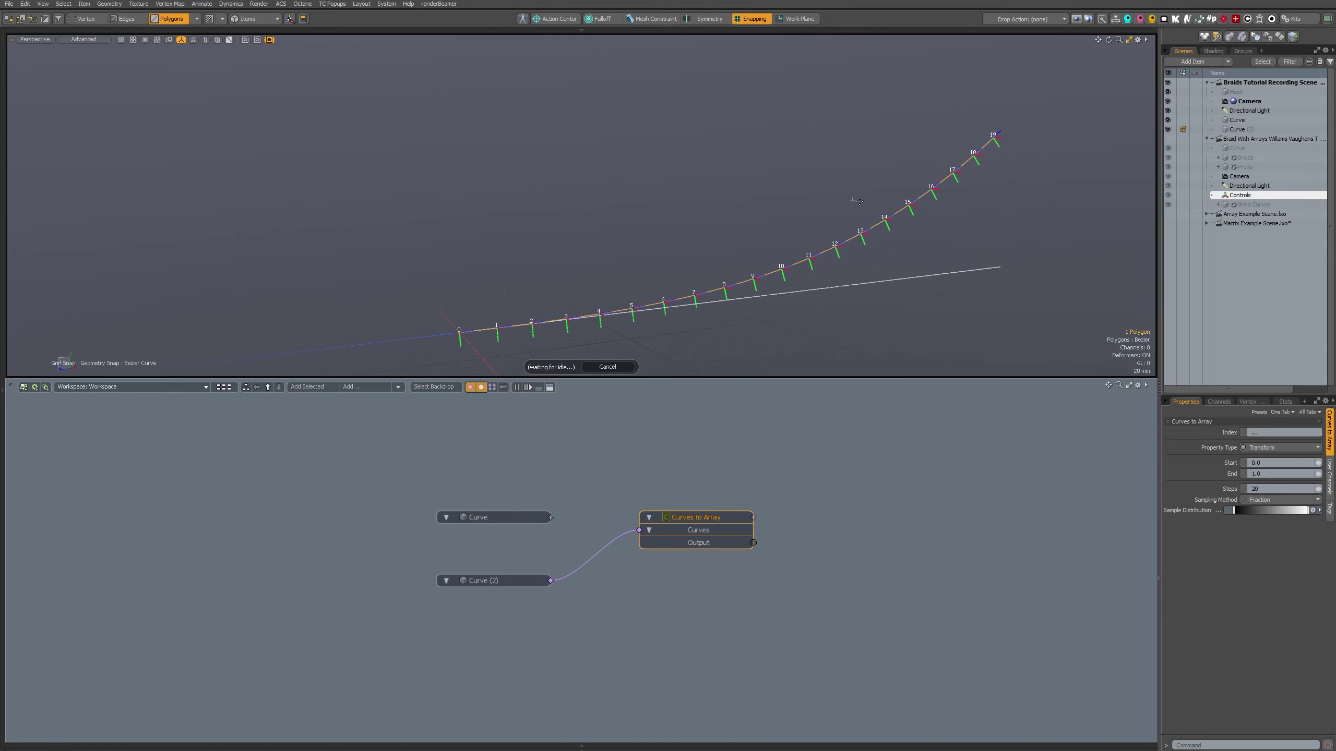
{"action": "left_click_drag", "start_coordinate": [859, 202], "coordinate": [676, 224], "text": "alt"}
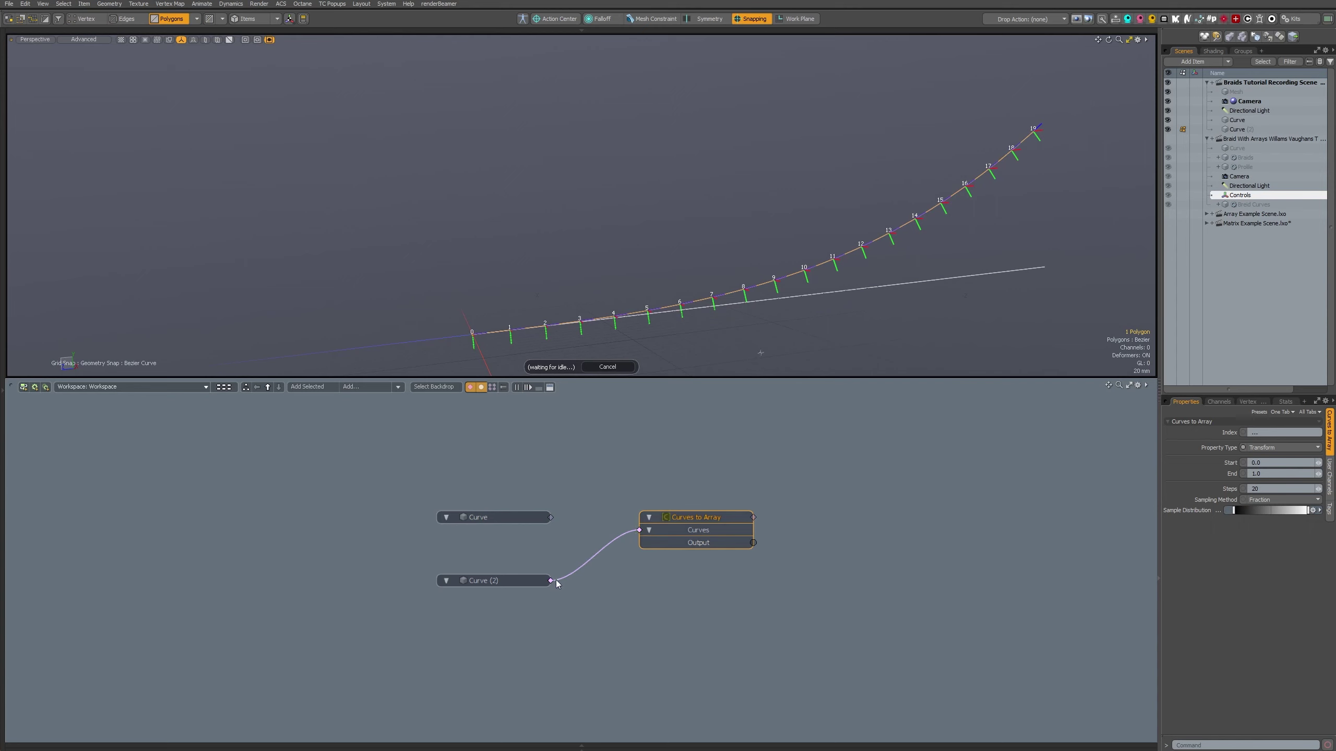
- Inspect the transforms along the bent curve and relink the Curves to Array input from Curve (2) to the straight Curve
{"action": "left_click_drag", "start_coordinate": [836, 331], "coordinate": [707, 322], "text": "alt"}
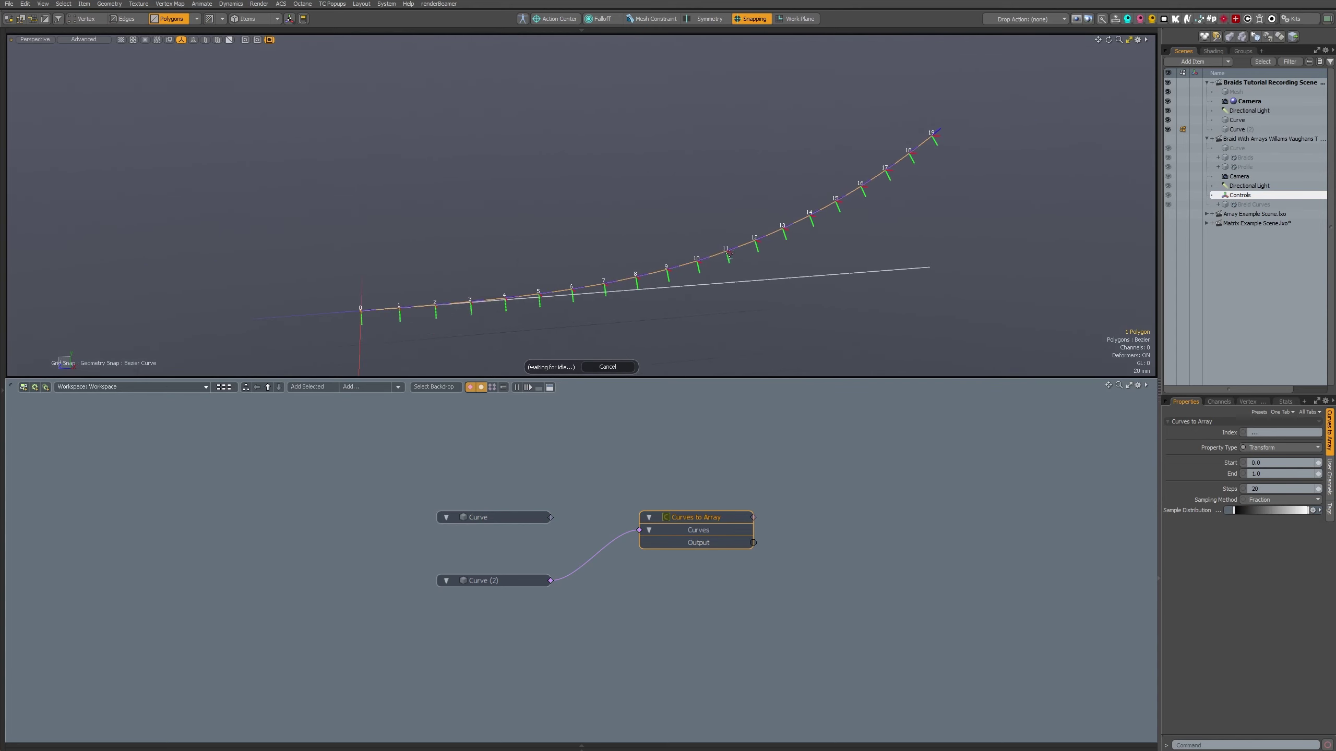
{"action": "left_click_drag", "start_coordinate": [728, 254], "coordinate": [706, 296], "text": "alt"}
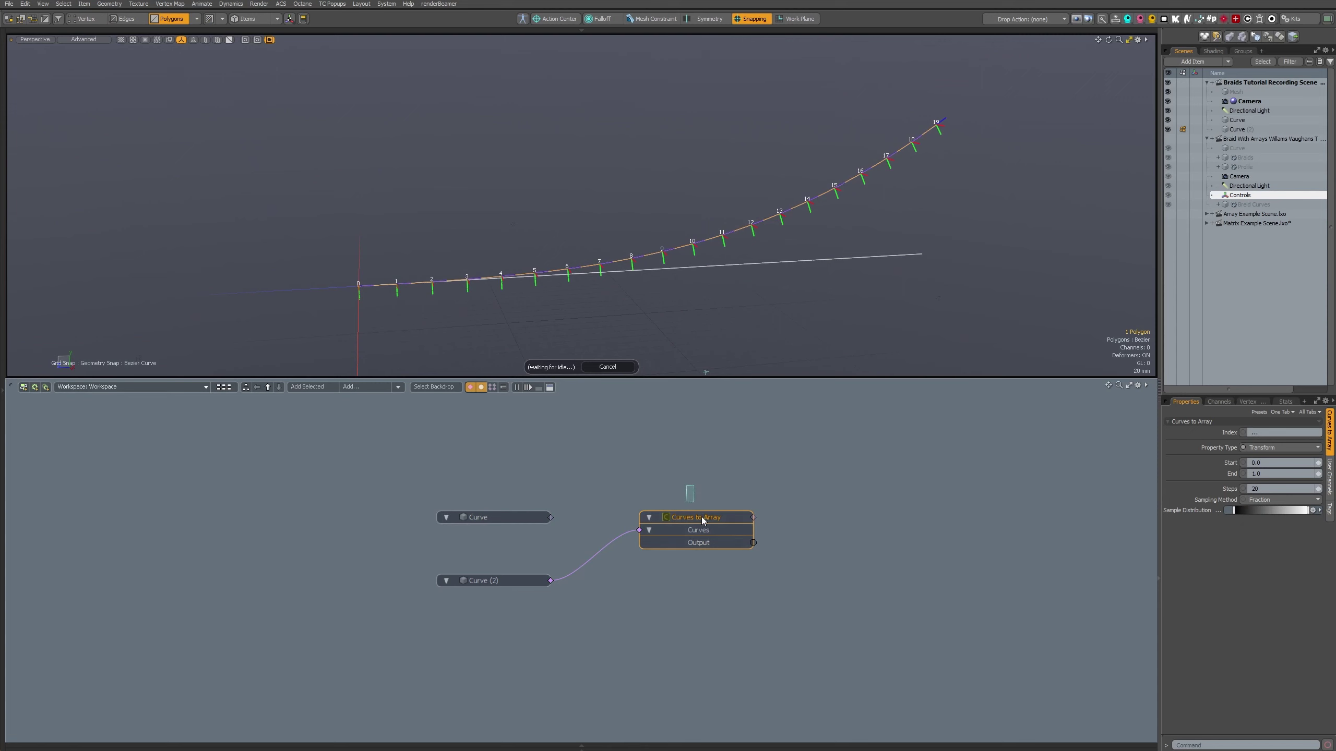
{"action": "left_click", "coordinate": [760, 492]}
{"action": "left_click", "coordinate": [709, 515]}
{"action": "left_click", "coordinate": [572, 549]}
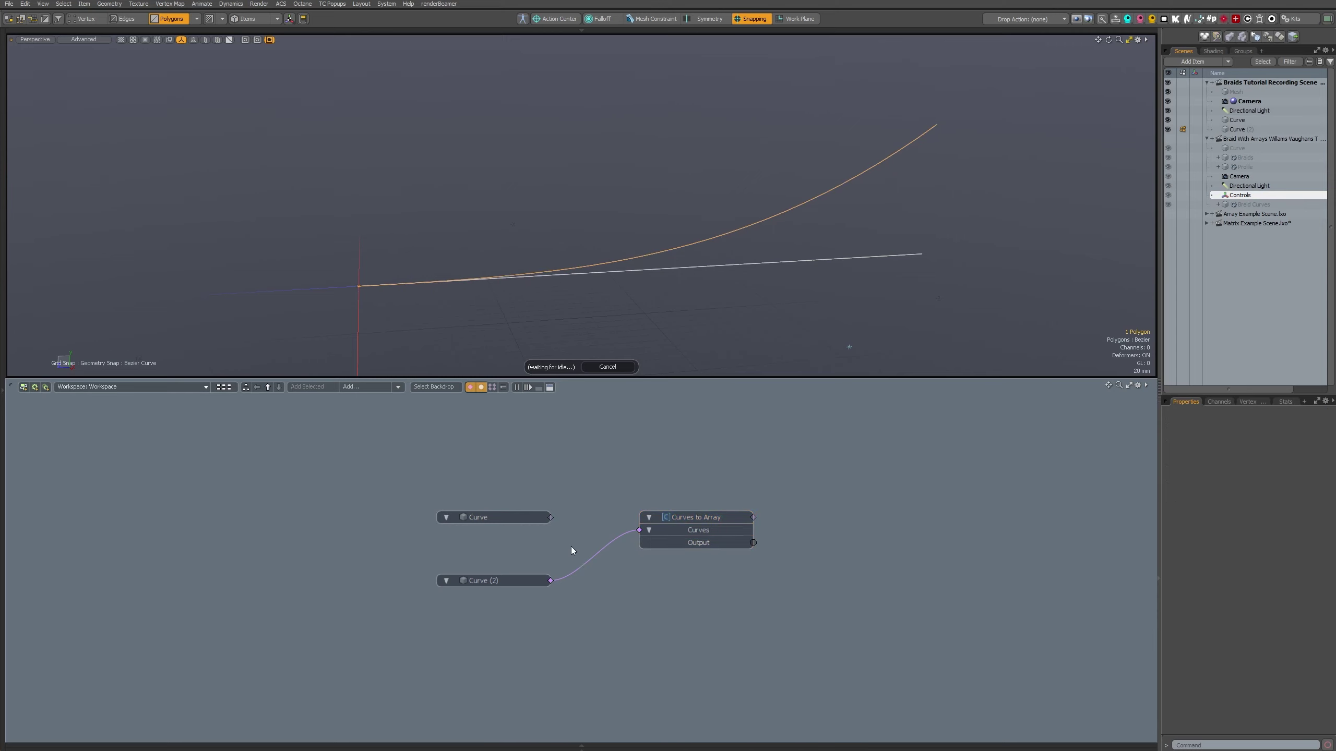
{"action": "left_click_drag", "start_coordinate": [552, 580], "coordinate": [551, 517]}
- Set the Steps of the Curves to Array node to 9 on the straight curve
{"action": "left_click_drag", "start_coordinate": [589, 287], "coordinate": [590, 293], "text": "alt"}
{"action": "left_click_drag", "start_coordinate": [680, 518], "coordinate": [444, 498]}
{"action": "left_click_drag", "start_coordinate": [532, 330], "coordinate": [604, 262], "text": "alt"}
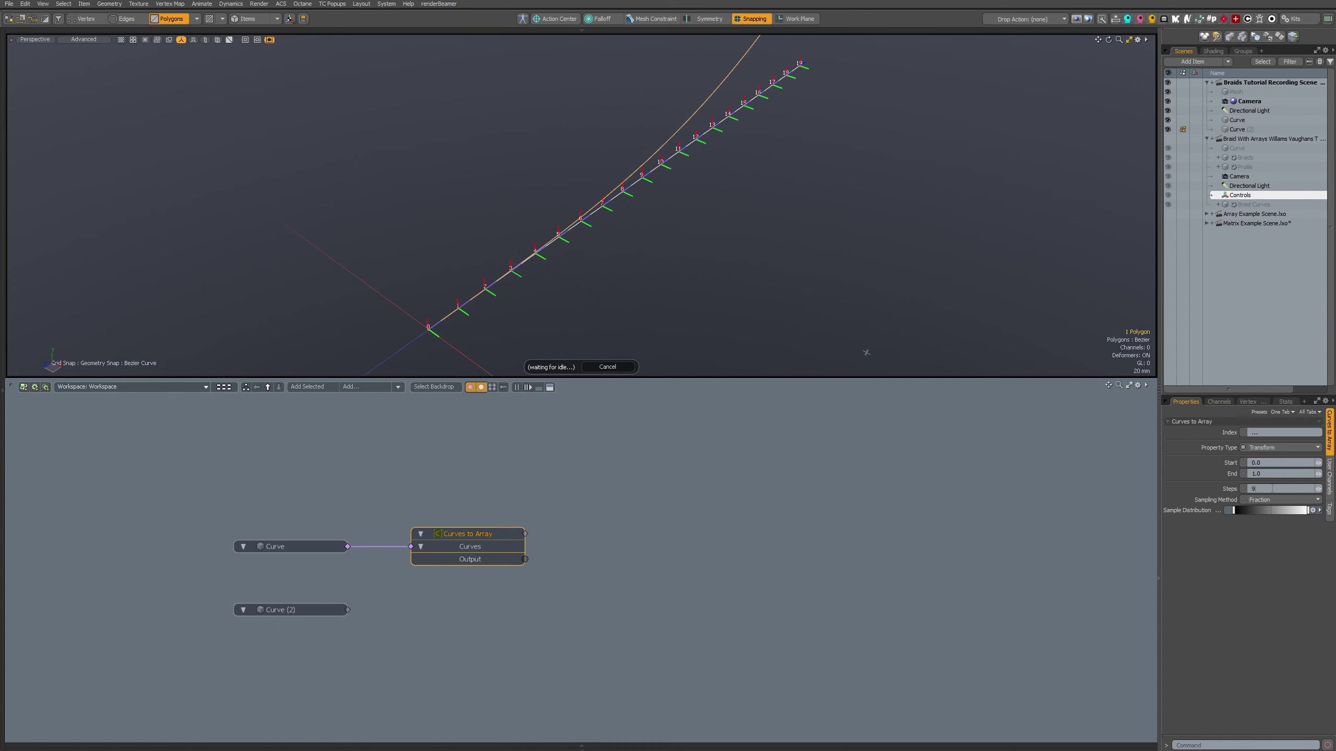
{"action": "scroll", "coordinate": [745, 239], "scroll_direction": "down", "scroll_amount": 2}
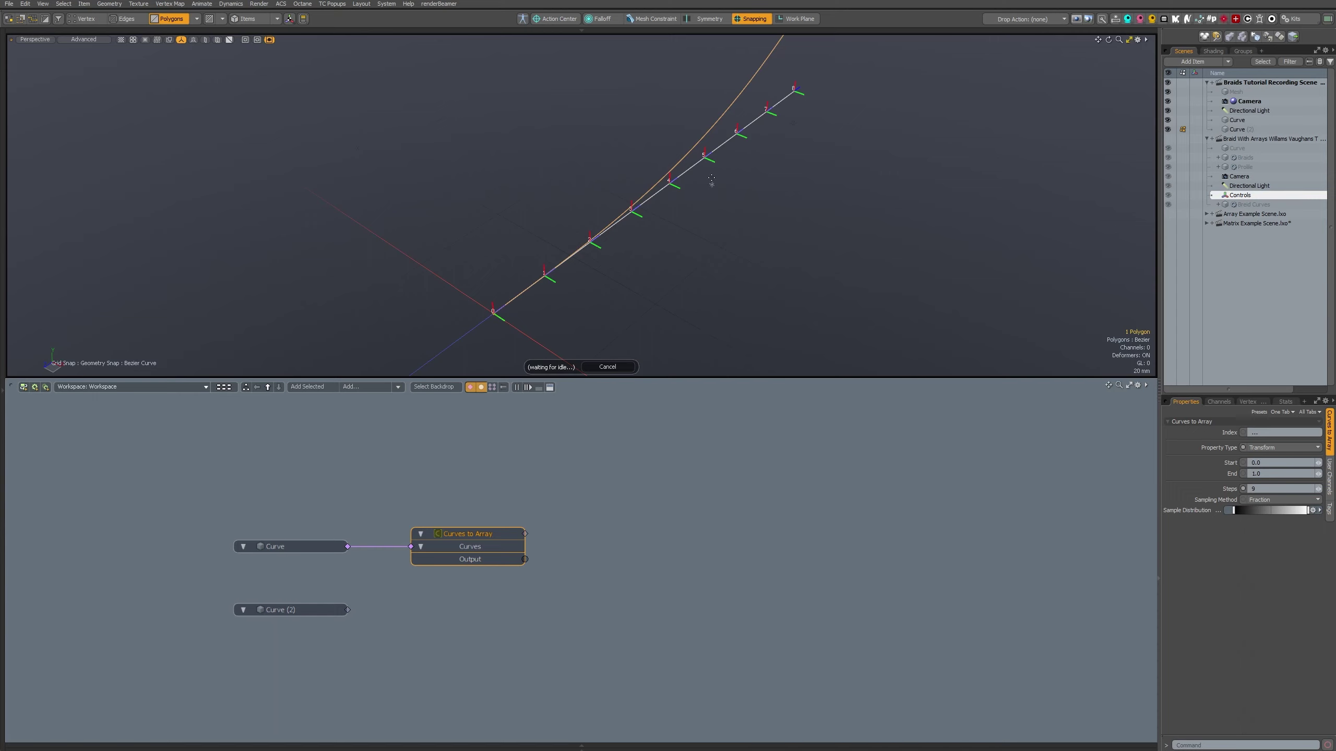
{"action": "left_click", "coordinate": [737, 564]}
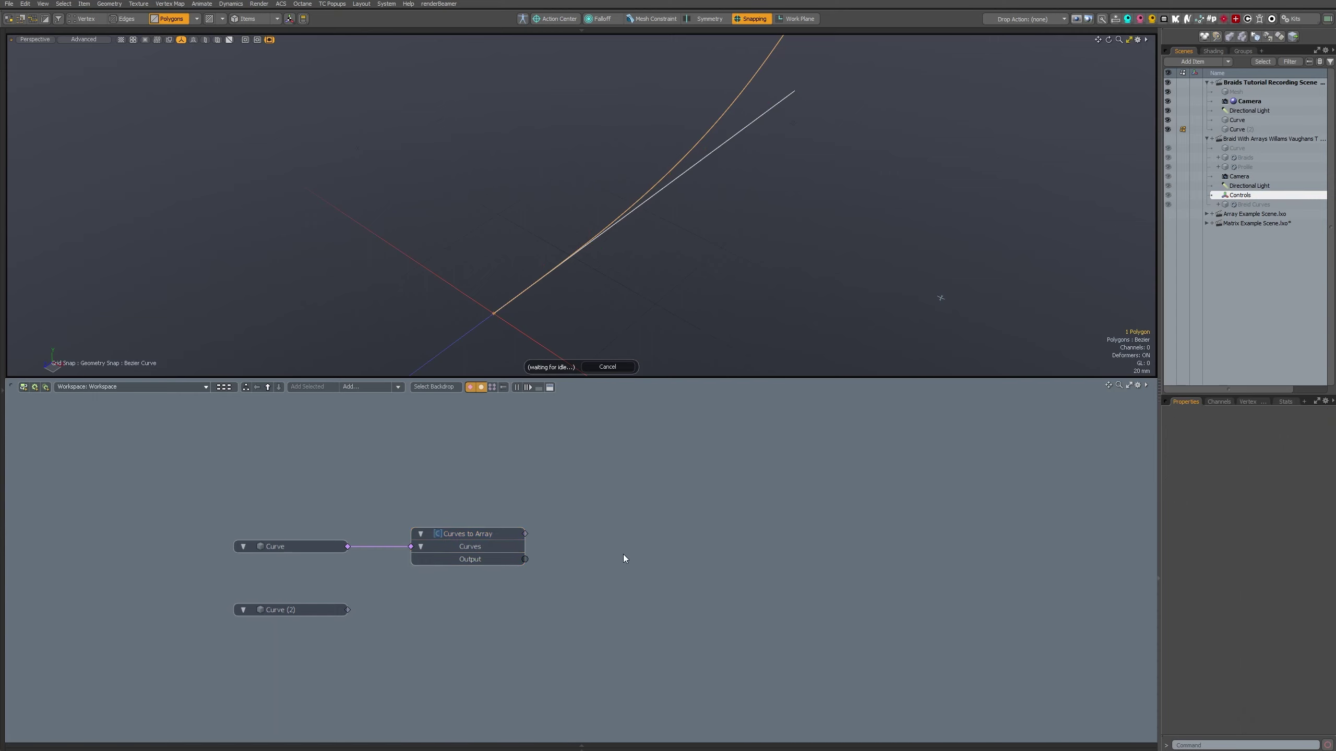
- Search the node presets for array and add an Array Operator node to the schematic
{"action": "left_click_drag", "start_coordinate": [683, 259], "coordinate": [519, 237], "text": "alt"}
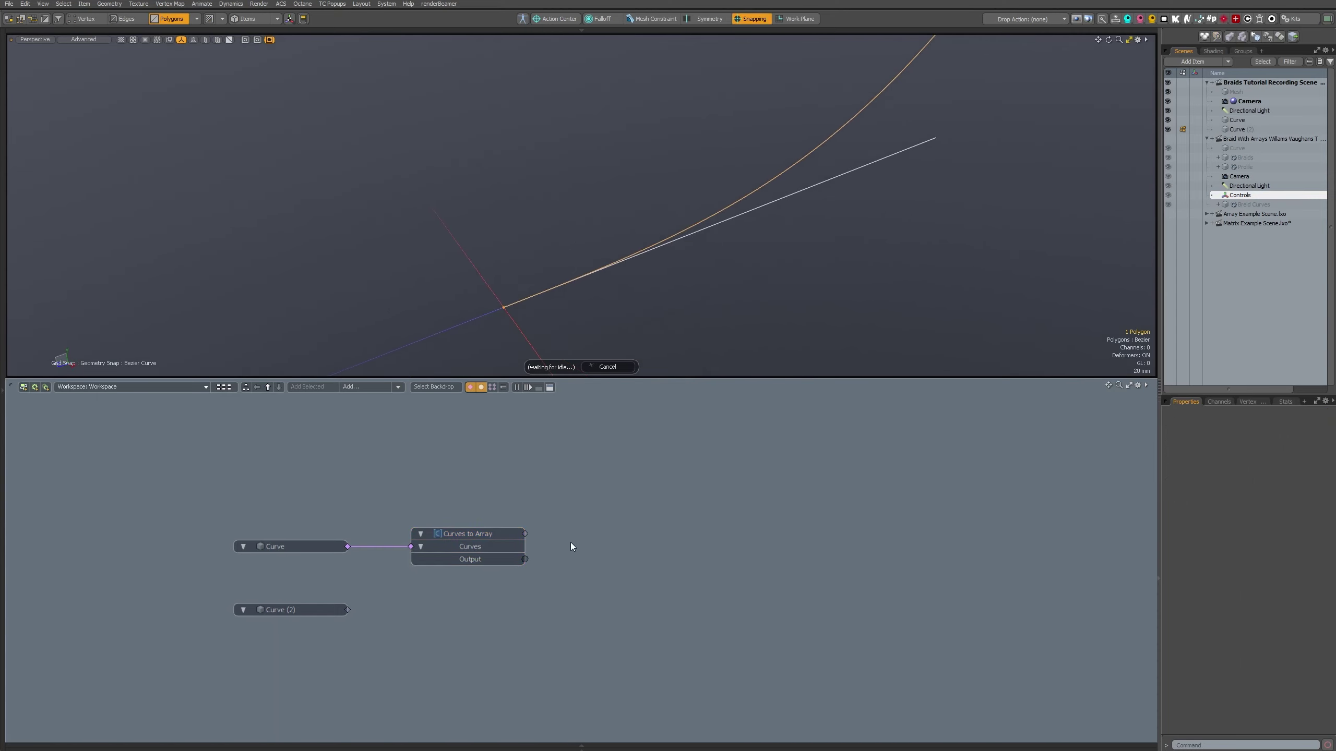
{"action": "left_click", "coordinate": [497, 537]}
{"action": "left_click", "coordinate": [611, 552]}
{"action": "key", "text": "n"}
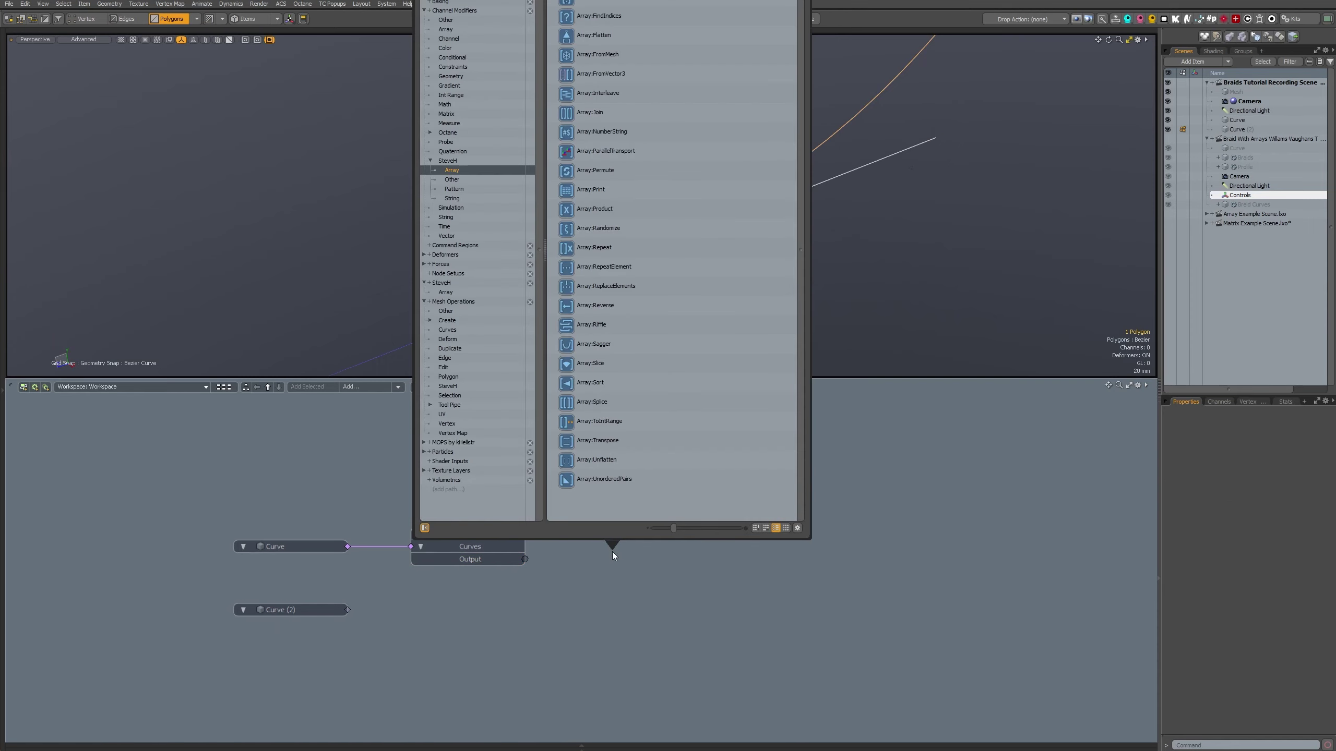
{"action": "type", "text": "arry"}
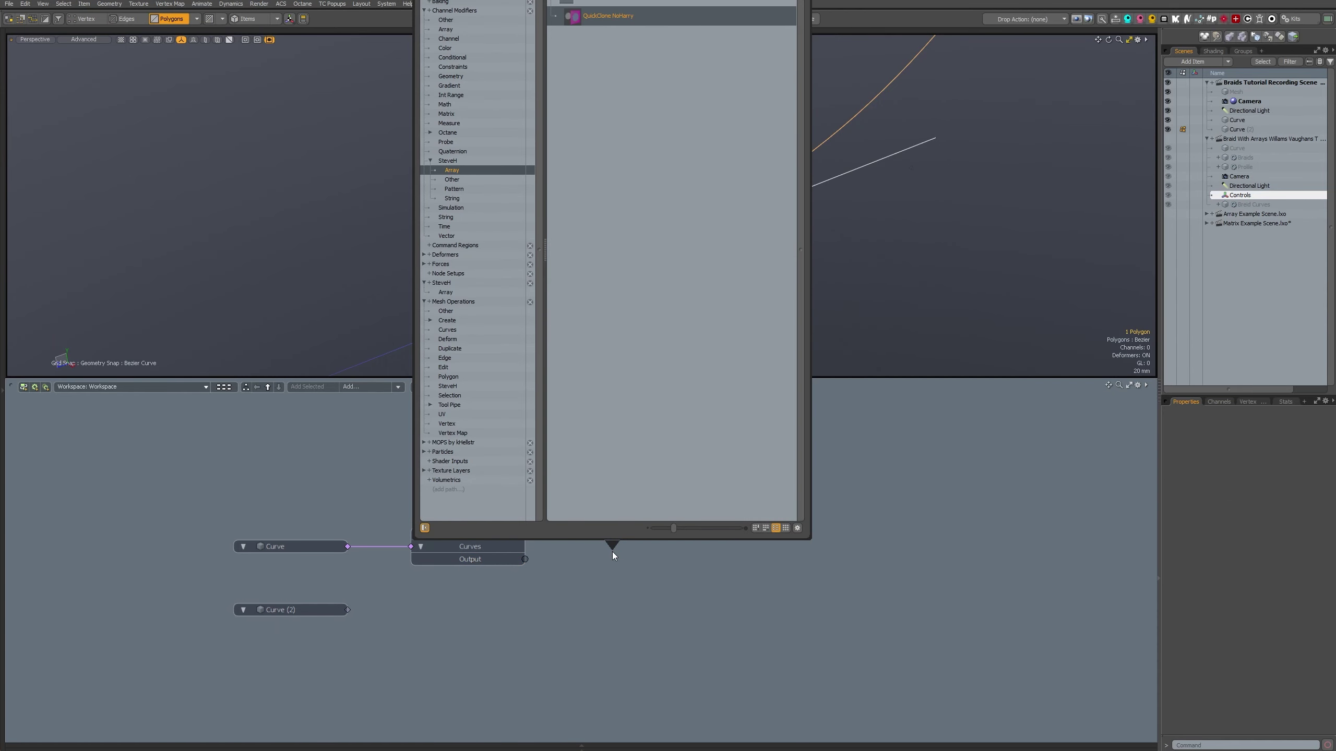
{"action": "key", "text": "BackSpace"}
{"action": "type", "text": "ay"}
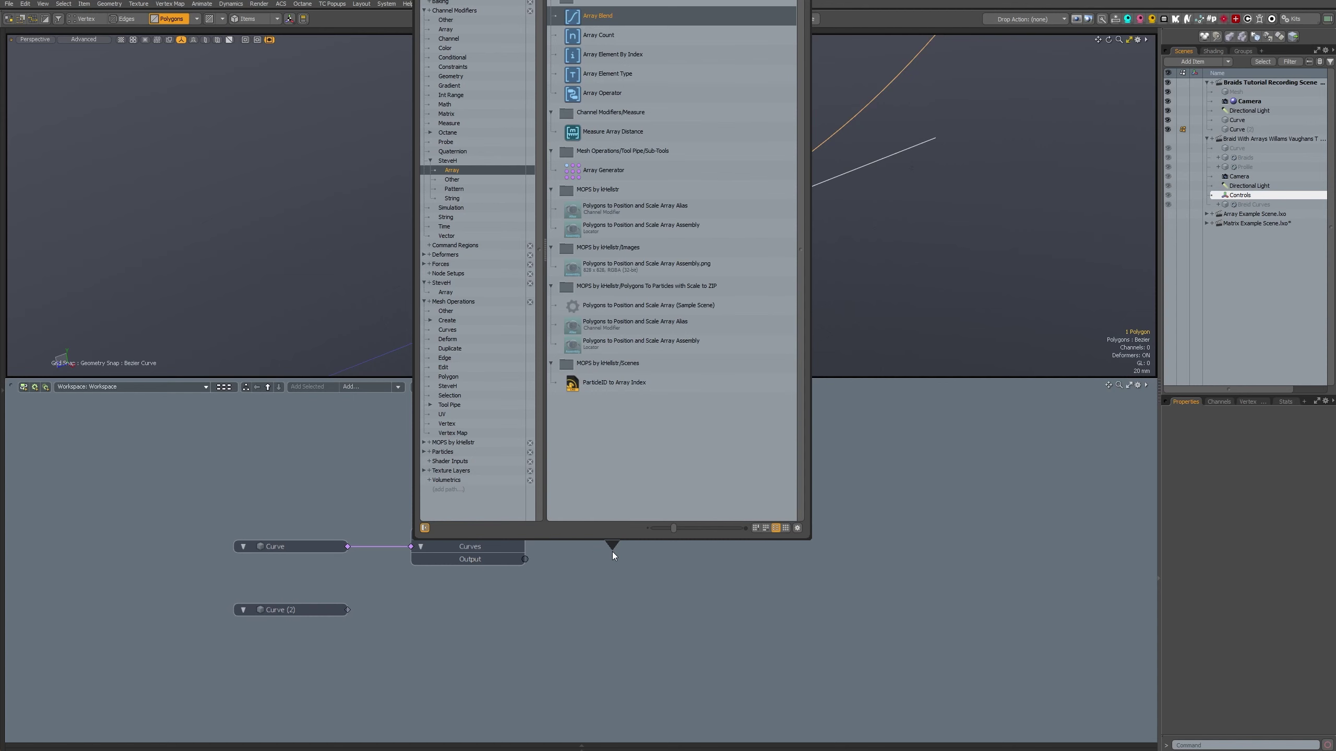
{"action": "key", "text": "Down"}
{"action": "key", "text": "Down"}
{"action": "key", "text": "Down"}
{"action": "key", "text": "Down"}
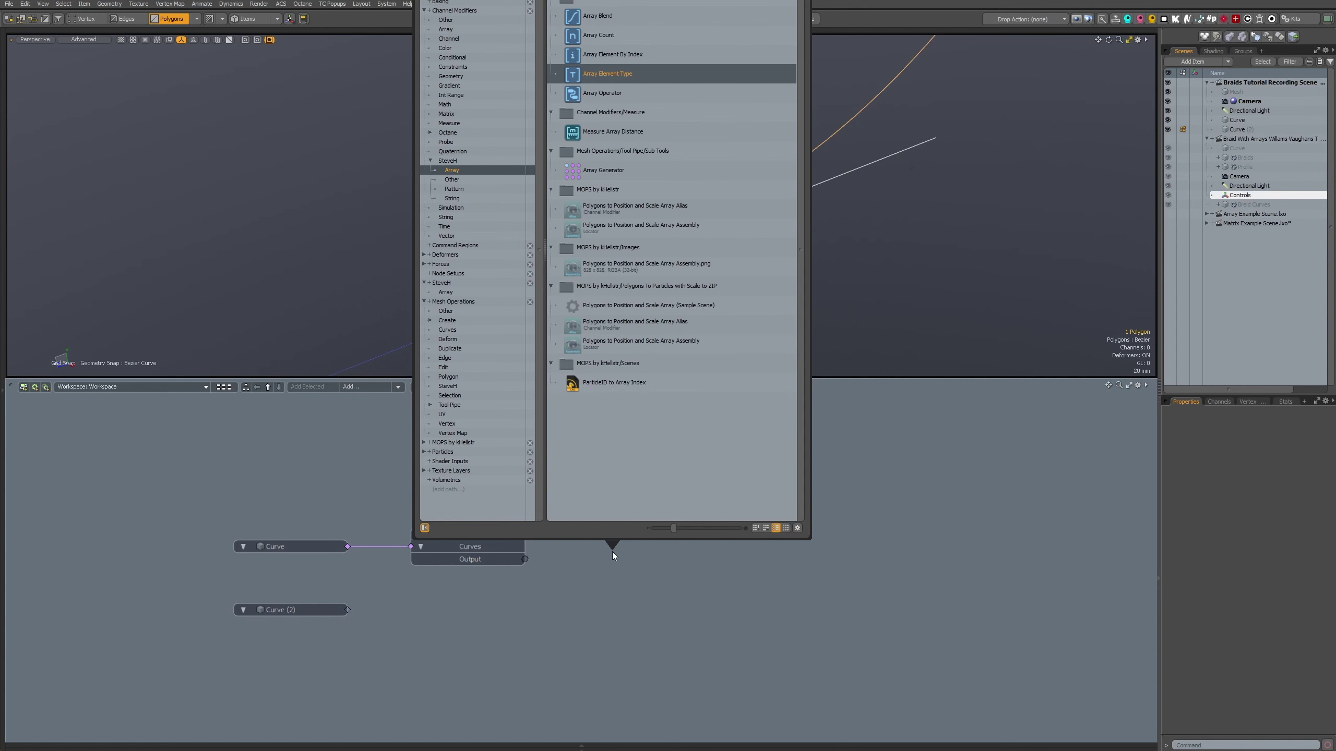
{"action": "key", "text": "Return"}
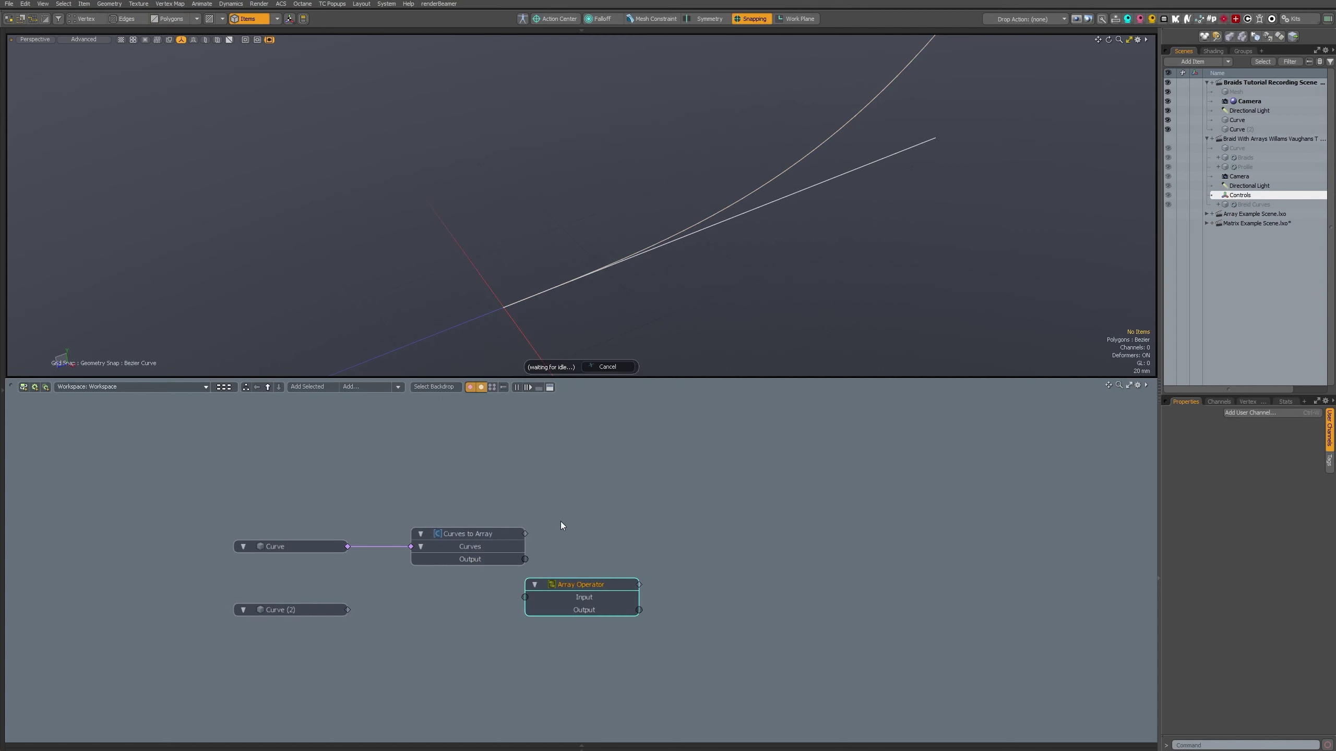
- Link the Curves to Array output to the Array Operator's Input and split the operator into separate input and output halves
{"action": "left_click_drag", "start_coordinate": [575, 593], "coordinate": [651, 555]}
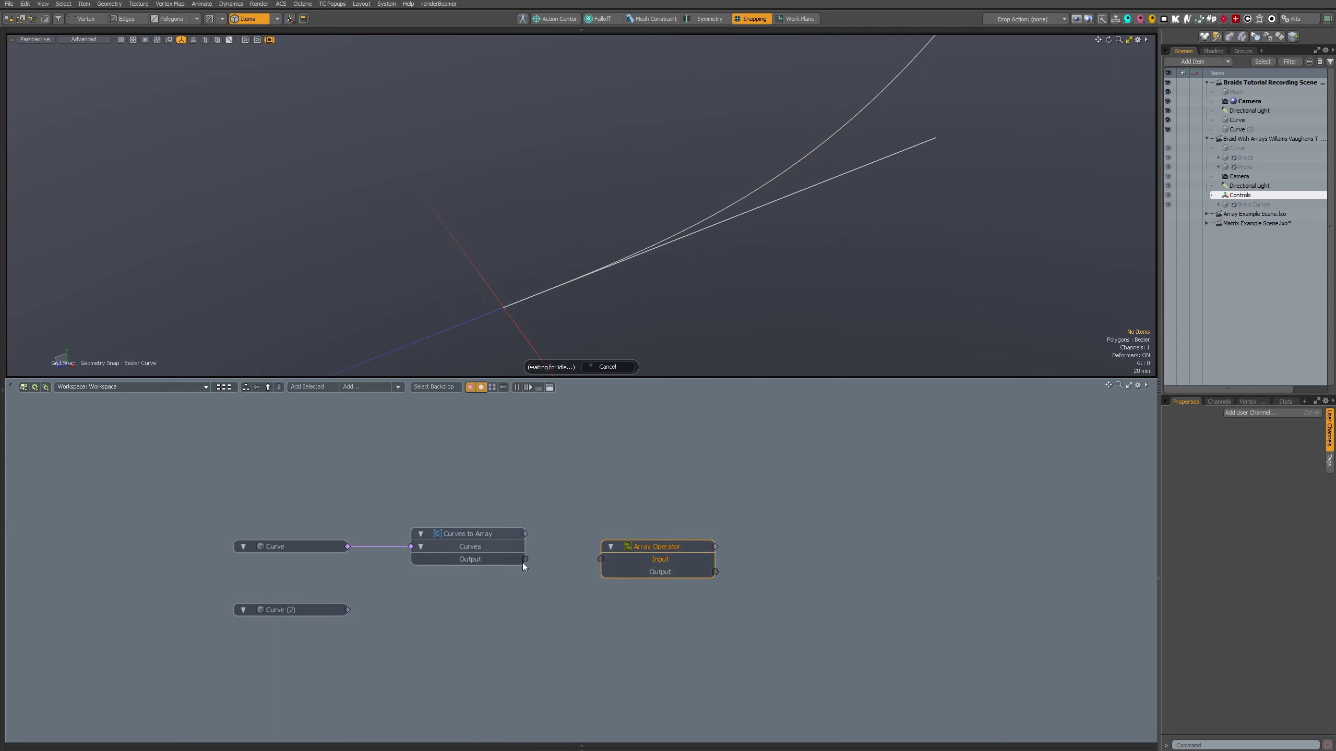
{"action": "left_click_drag", "start_coordinate": [531, 561], "coordinate": [600, 559]}
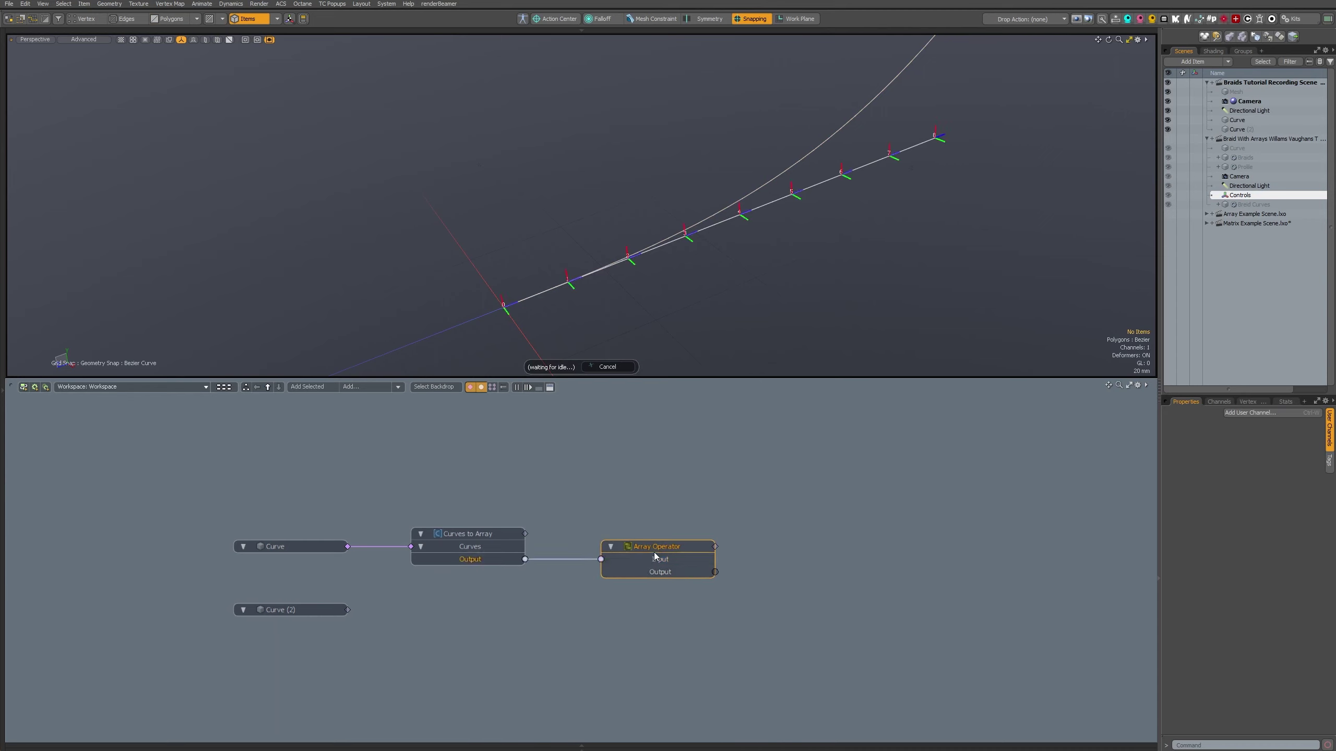
{"action": "double_click", "coordinate": [675, 572]}
{"action": "left_click_drag", "start_coordinate": [678, 546], "coordinate": [640, 551]}
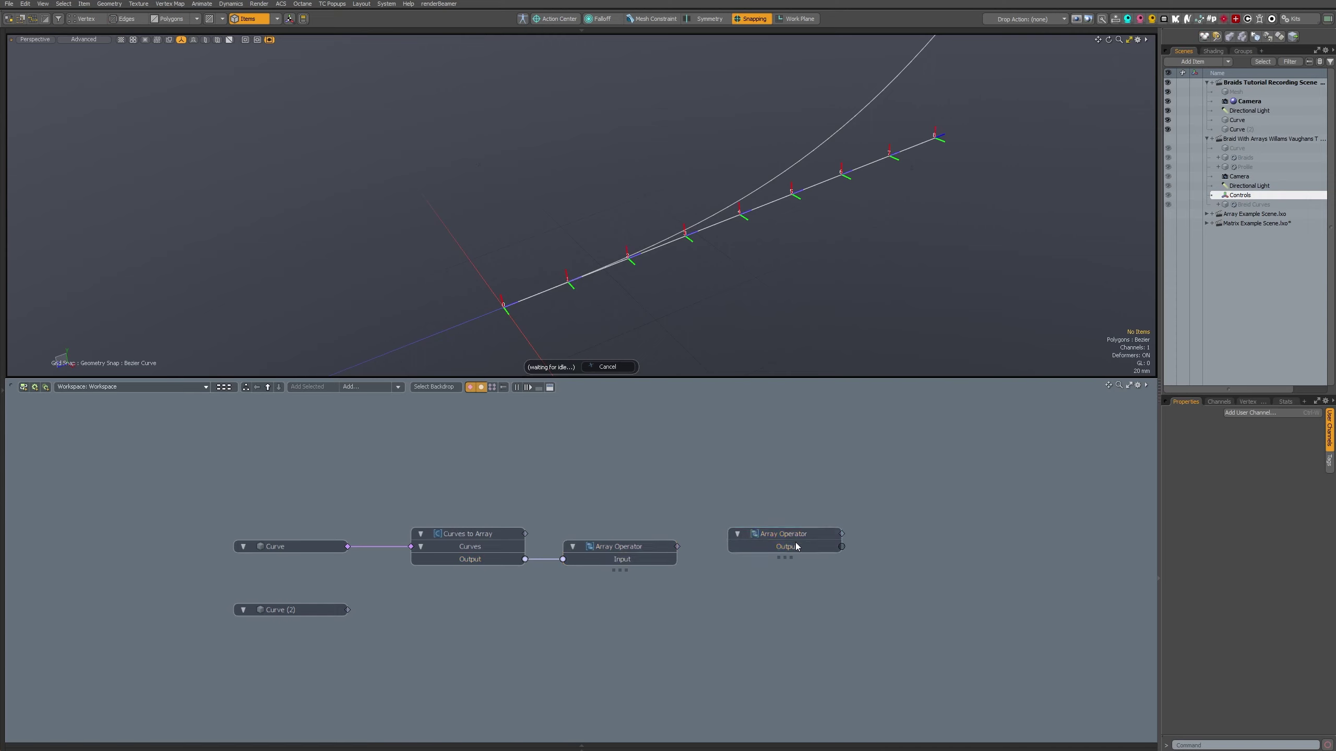
{"action": "left_click_drag", "start_coordinate": [793, 529], "coordinate": [806, 540]}
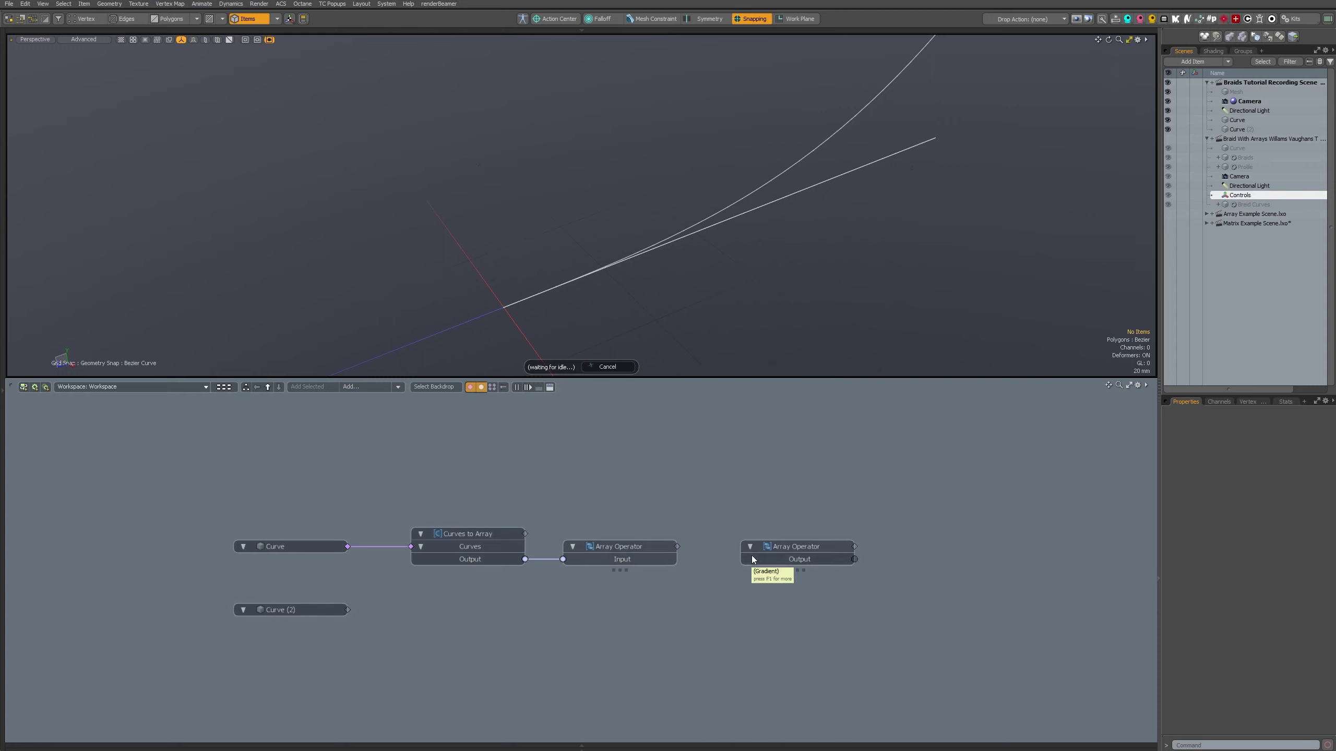
{"action": "left_click_drag", "start_coordinate": [800, 545], "coordinate": [845, 538]}
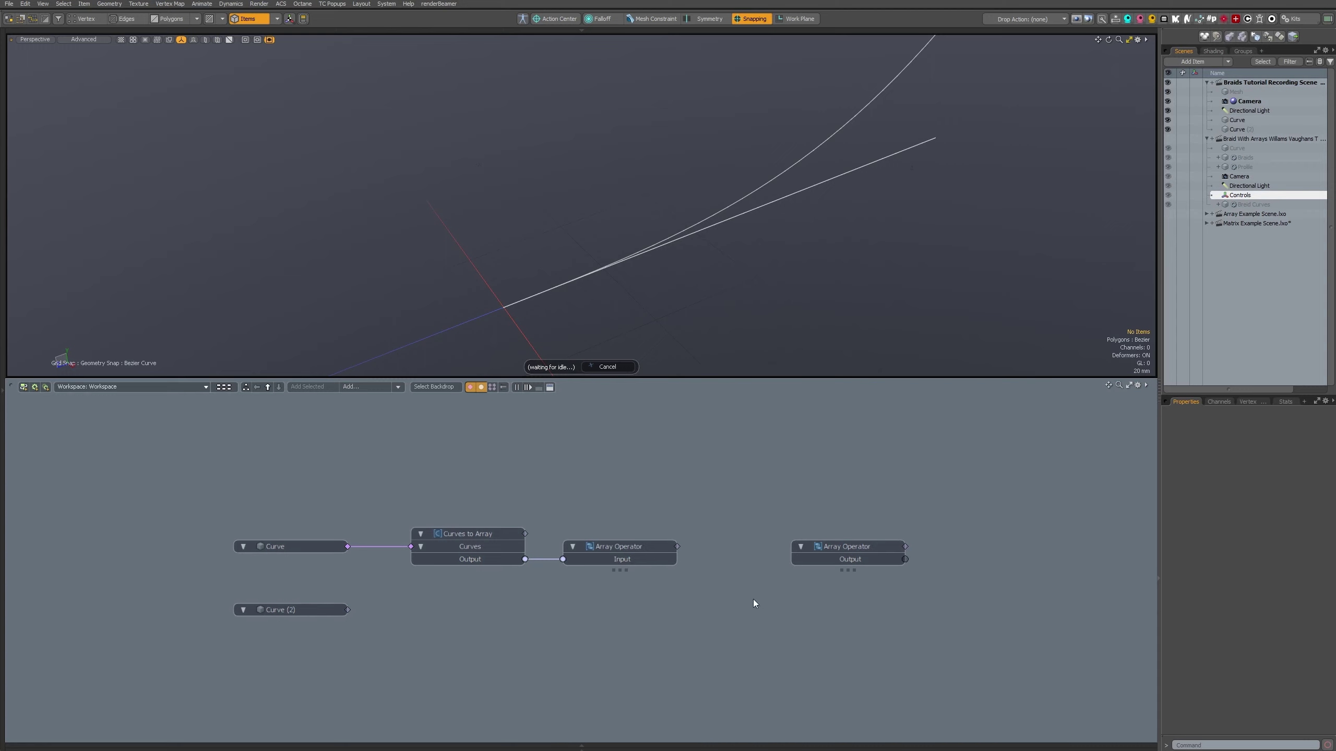
{"action": "left_click_drag", "start_coordinate": [591, 548], "coordinate": [631, 549]}
- Add the Element In channel to the Array Operator's input half and undo the addition
{"action": "double_click", "coordinate": [630, 549]}
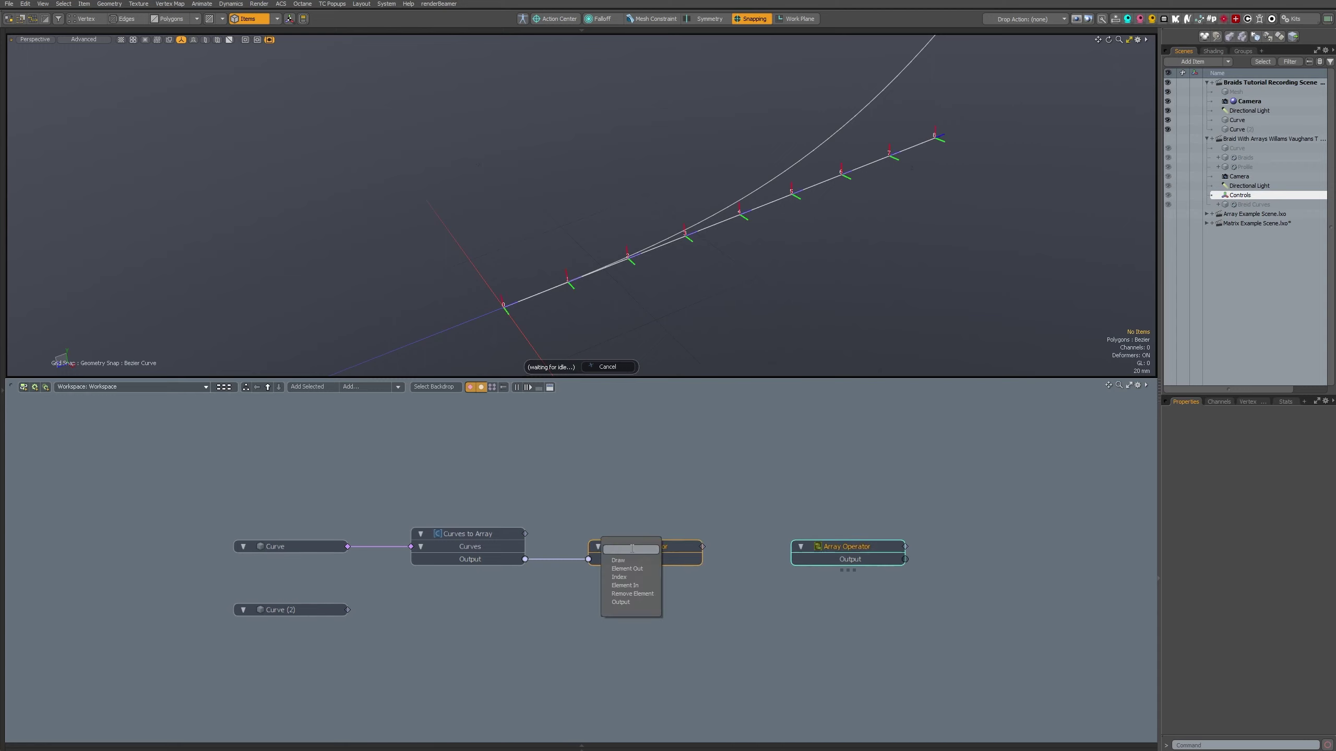
{"action": "left_click", "coordinate": [628, 585]}
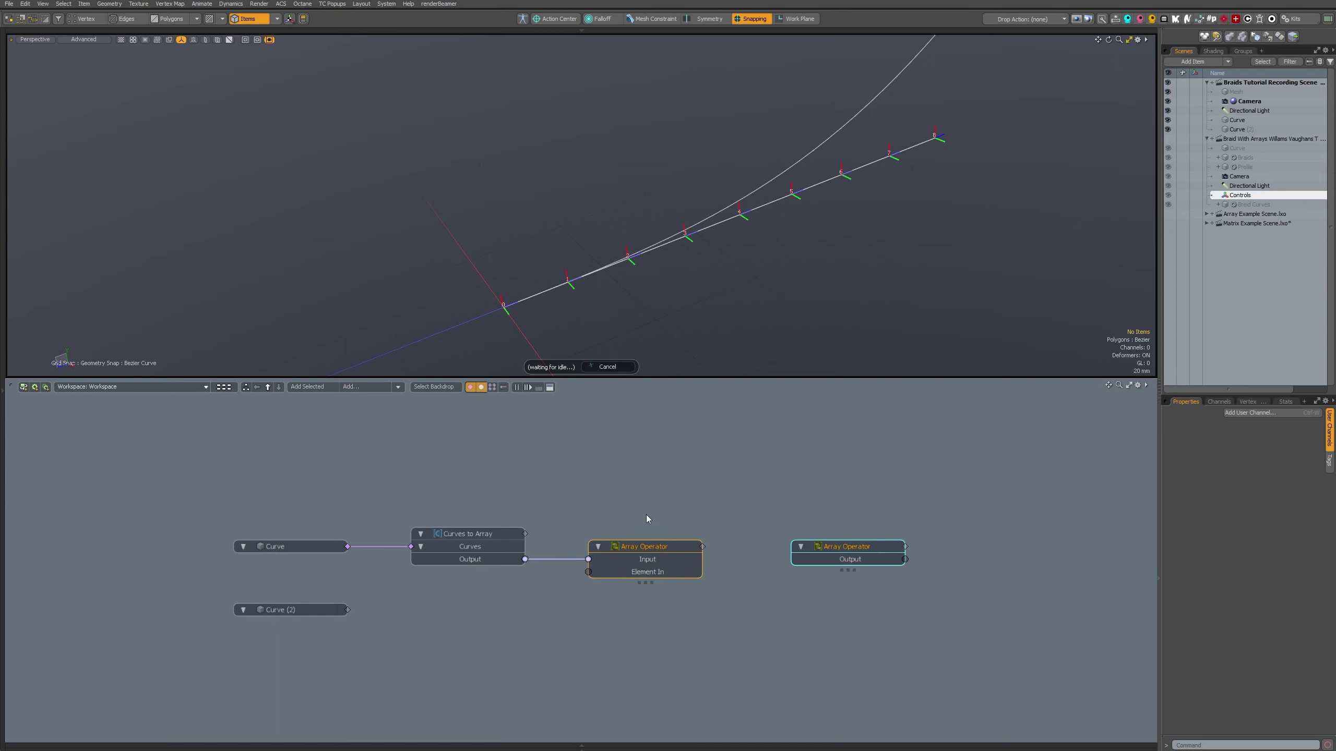
{"action": "key", "text": "ctrl+z"}
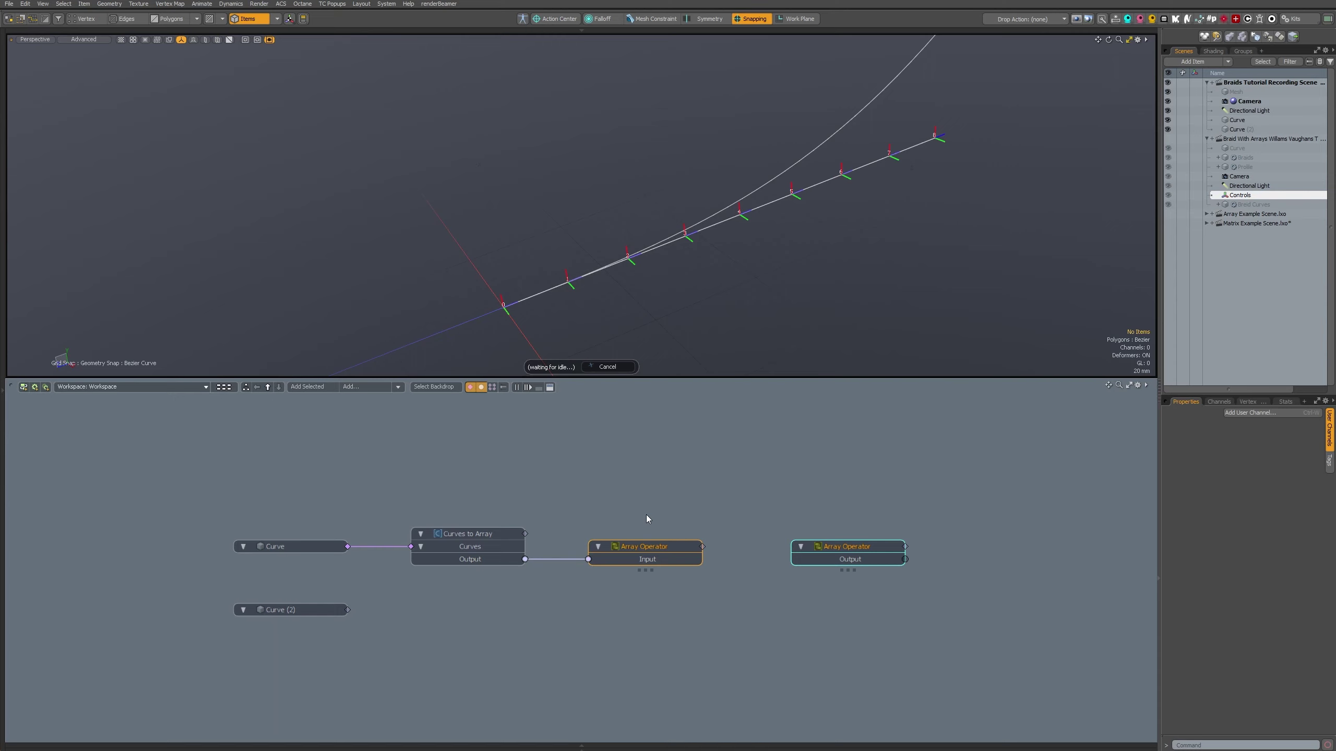
- Move the Array Operator's output half farther from its input half to leave room between them
{"action": "left_click_drag", "start_coordinate": [732, 544], "coordinate": [581, 536], "text": "alt"}
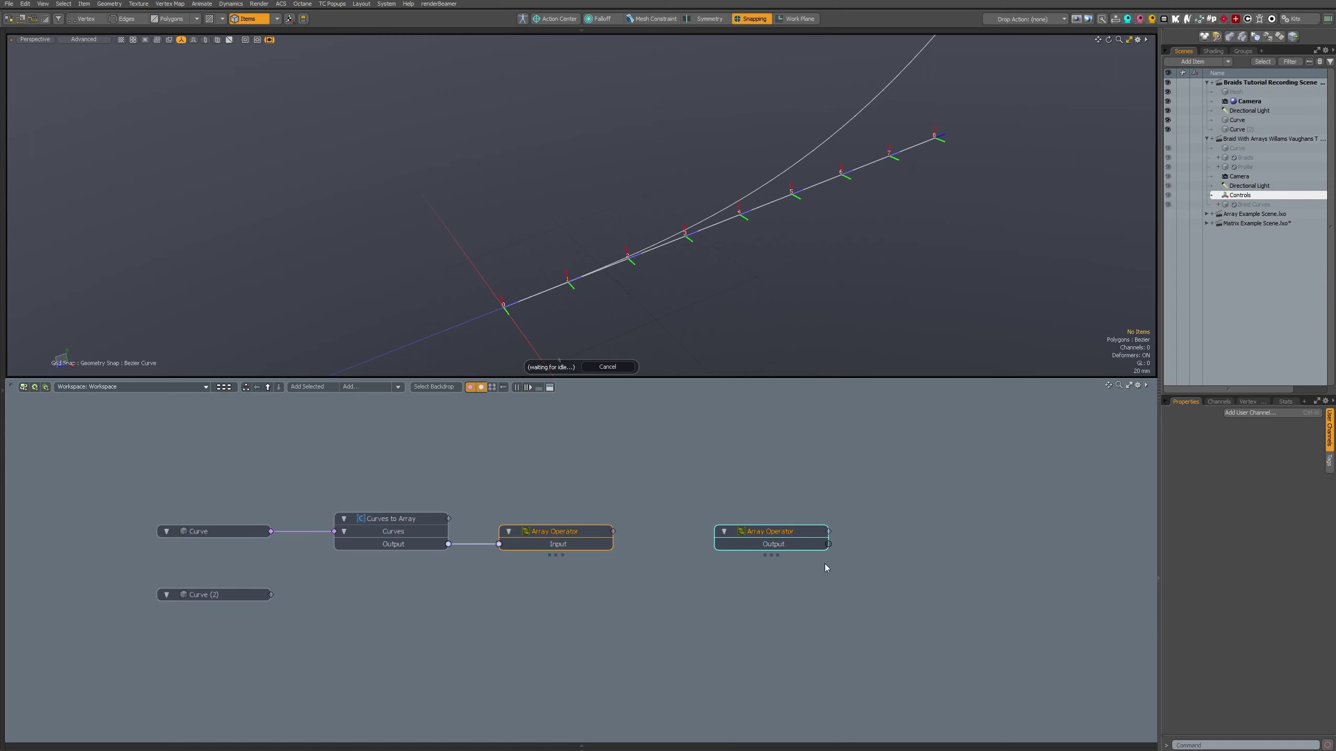
{"action": "left_click_drag", "start_coordinate": [784, 532], "coordinate": [796, 533]}
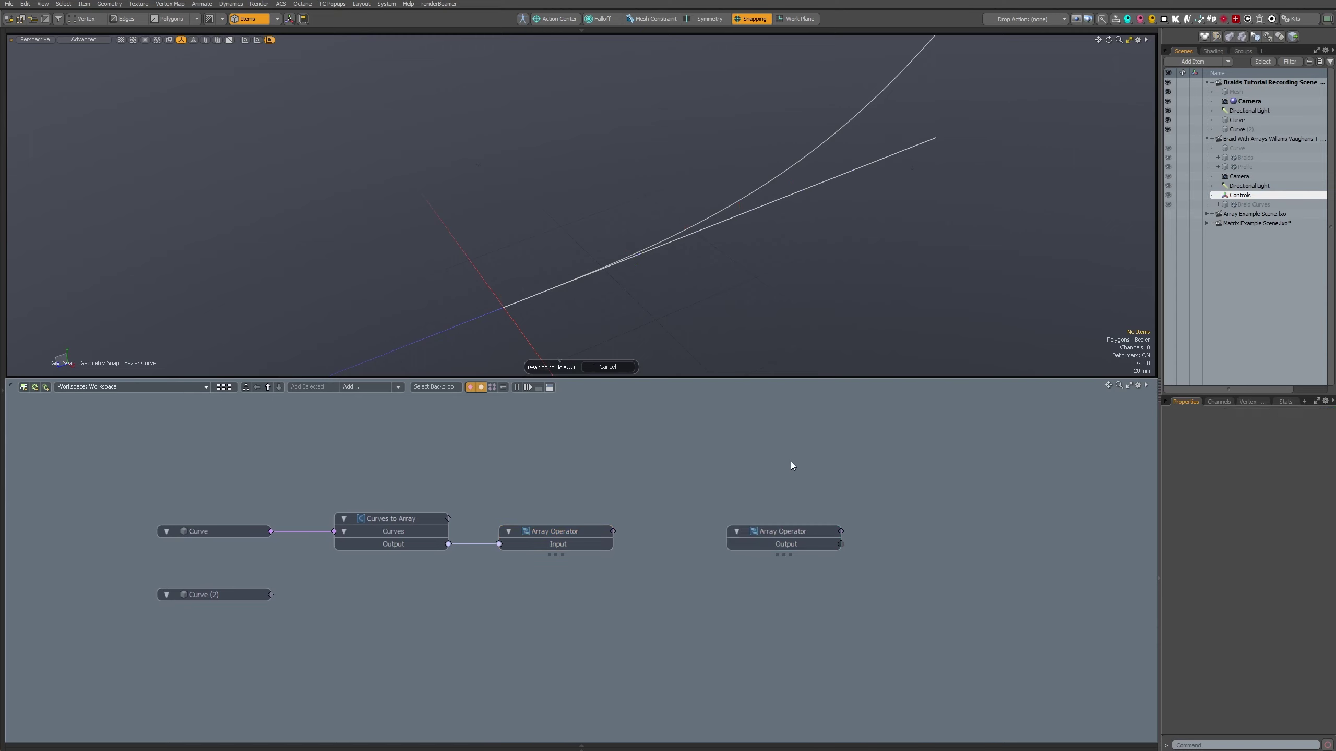
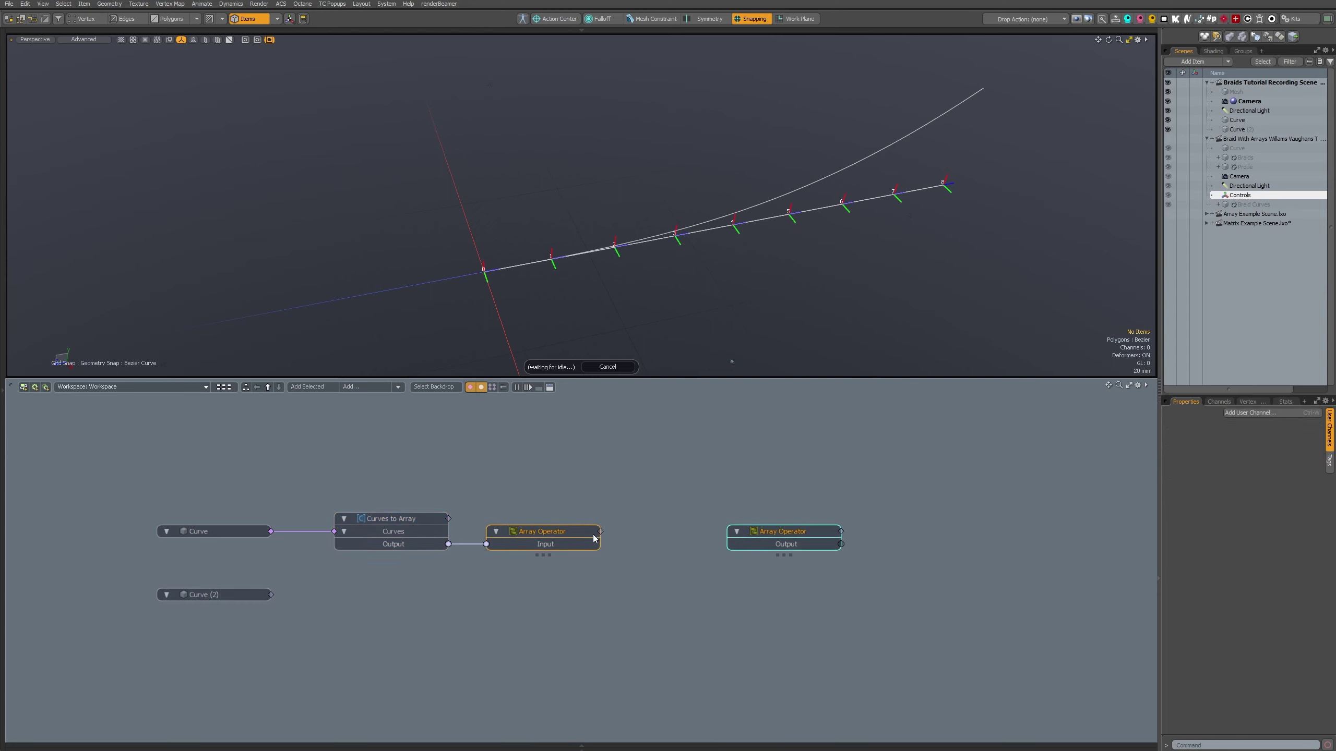
{"action": "left_click_drag", "start_coordinate": [787, 538], "coordinate": [851, 535]}
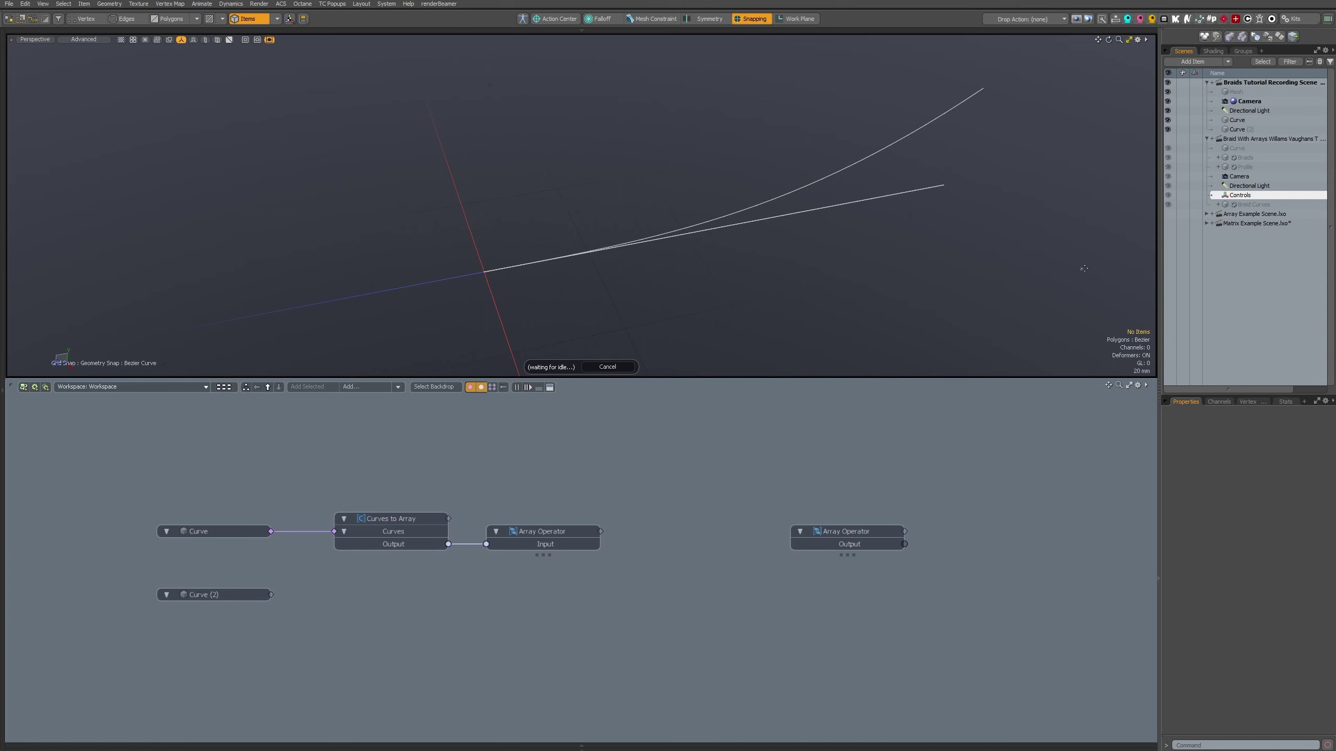
- Make Array Example Scene.lxo the active scene, expand its item list and enlarge the schematic to show its whole node network
{"action": "left_click", "coordinate": [1246, 213]}
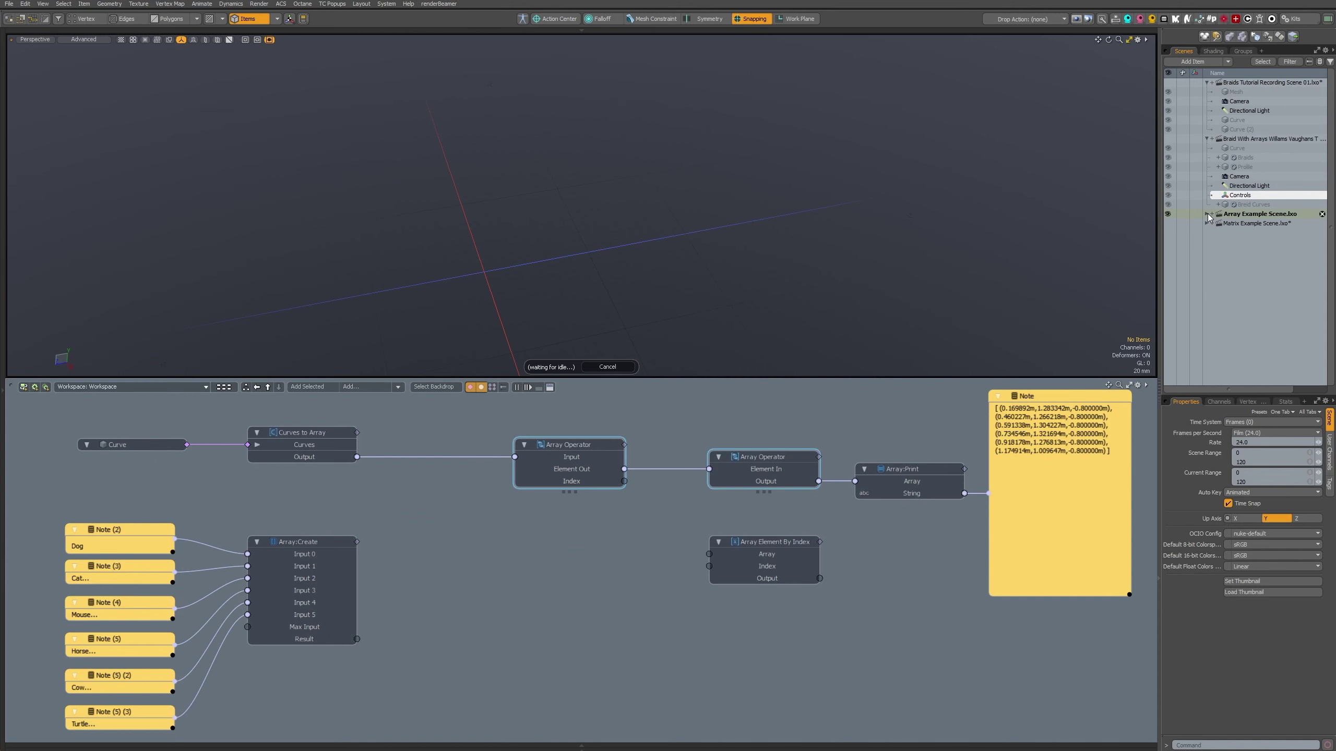
{"action": "left_click", "coordinate": [1207, 213]}
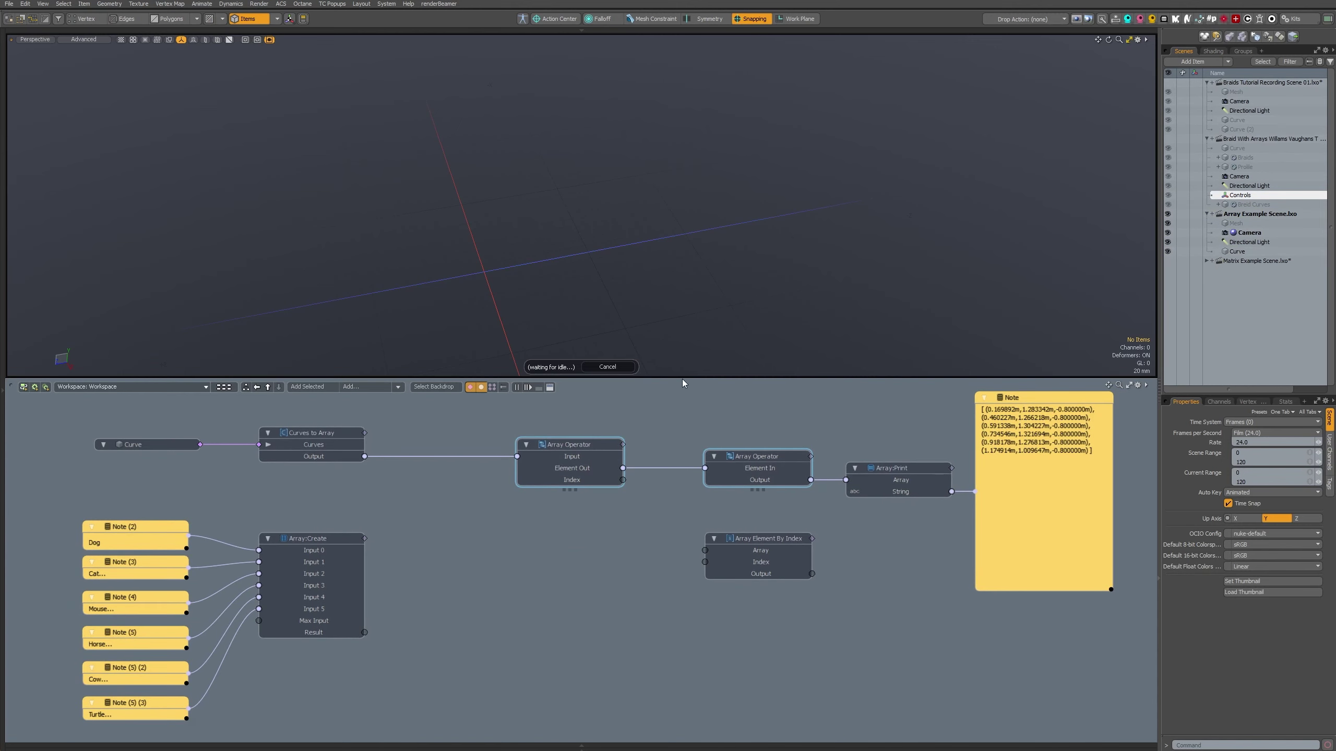
{"action": "left_click_drag", "start_coordinate": [683, 378], "coordinate": [709, 261]}
{"action": "left_click_drag", "start_coordinate": [682, 309], "coordinate": [653, 335], "text": "alt"}
{"action": "scroll", "coordinate": [653, 334], "scroll_direction": "down", "scroll_amount": 1}
{"action": "scroll", "coordinate": [570, 364], "scroll_direction": "up", "scroll_amount": 1}
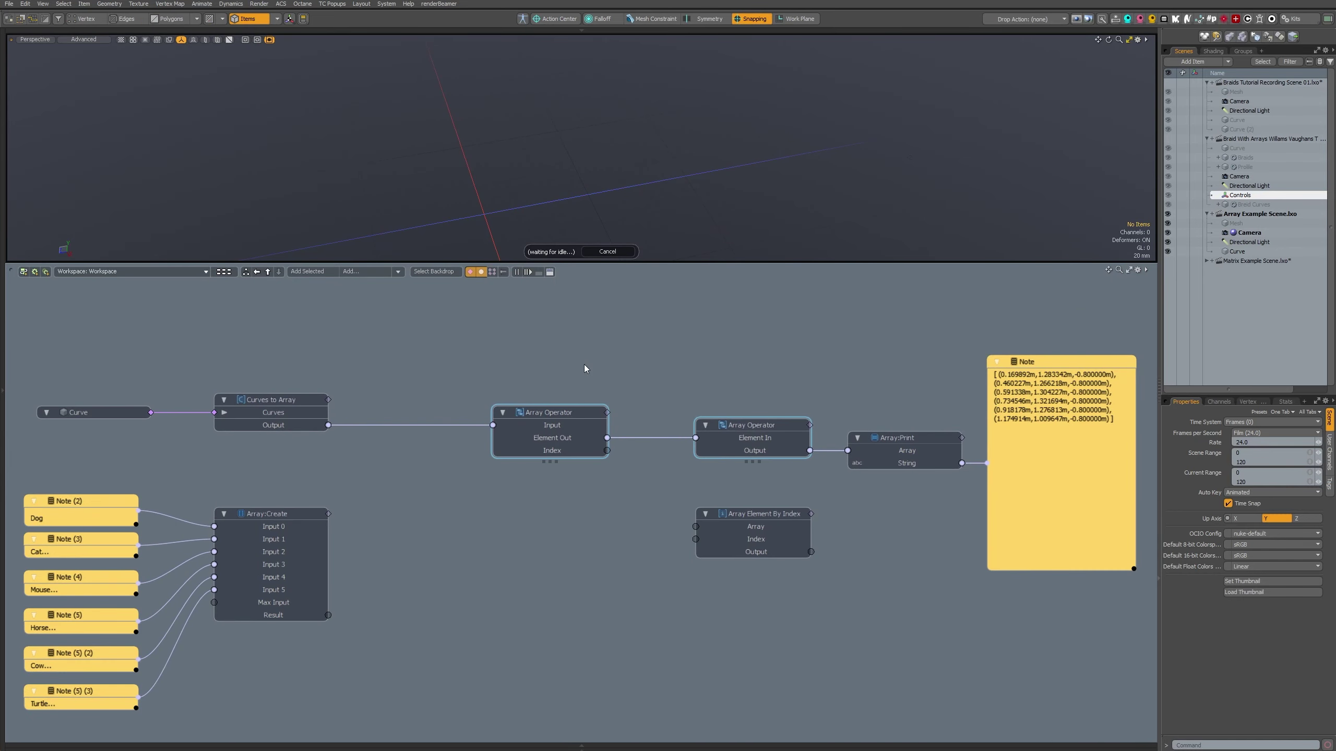
- Tighten the example network by moving the two Array Operator halves, the Array:Print node and the coordinate Note closer to Curves to Array
{"action": "left_click_drag", "start_coordinate": [540, 372], "coordinate": [724, 389]}
{"action": "left_click", "coordinate": [742, 380]}
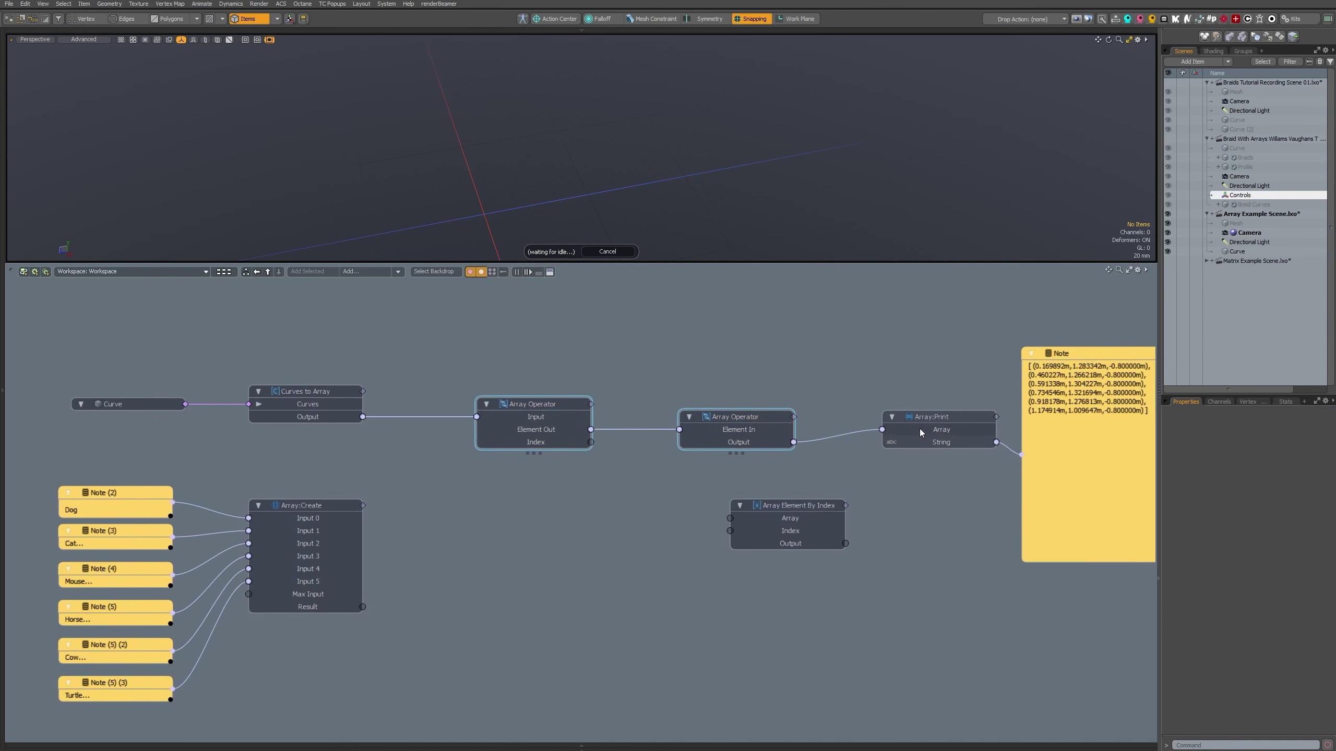
{"action": "left_click_drag", "start_coordinate": [919, 428], "coordinate": [894, 429]}
{"action": "left_click", "coordinate": [906, 429]}
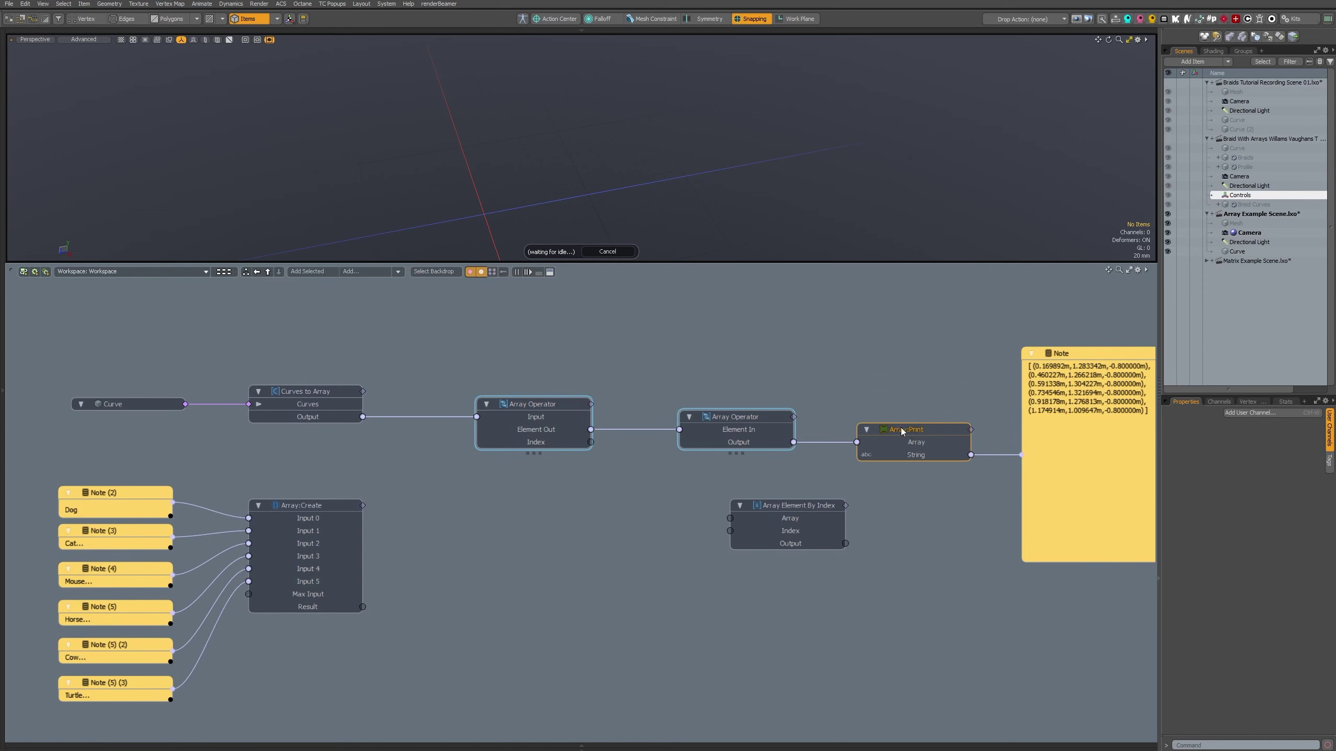
{"action": "left_click_drag", "start_coordinate": [903, 432], "coordinate": [892, 432]}
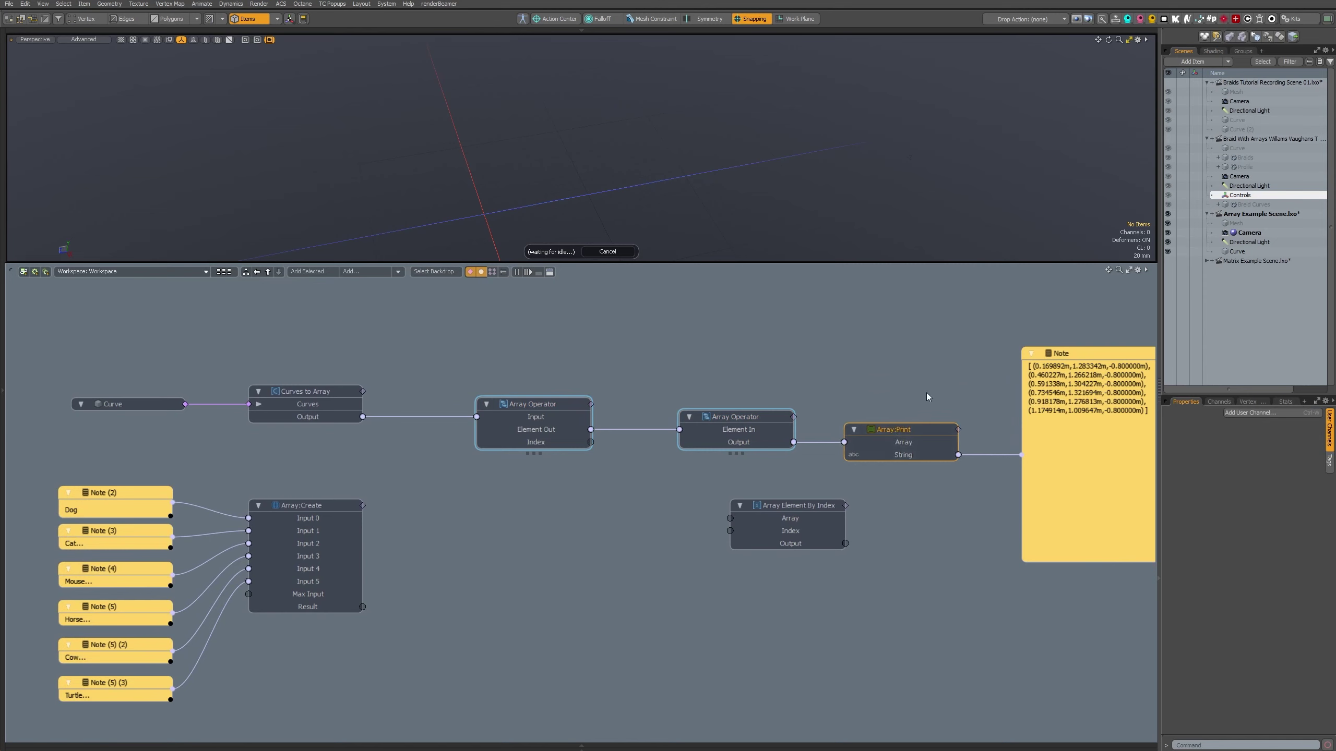
{"action": "left_click_drag", "start_coordinate": [1068, 353], "coordinate": [1044, 354]}
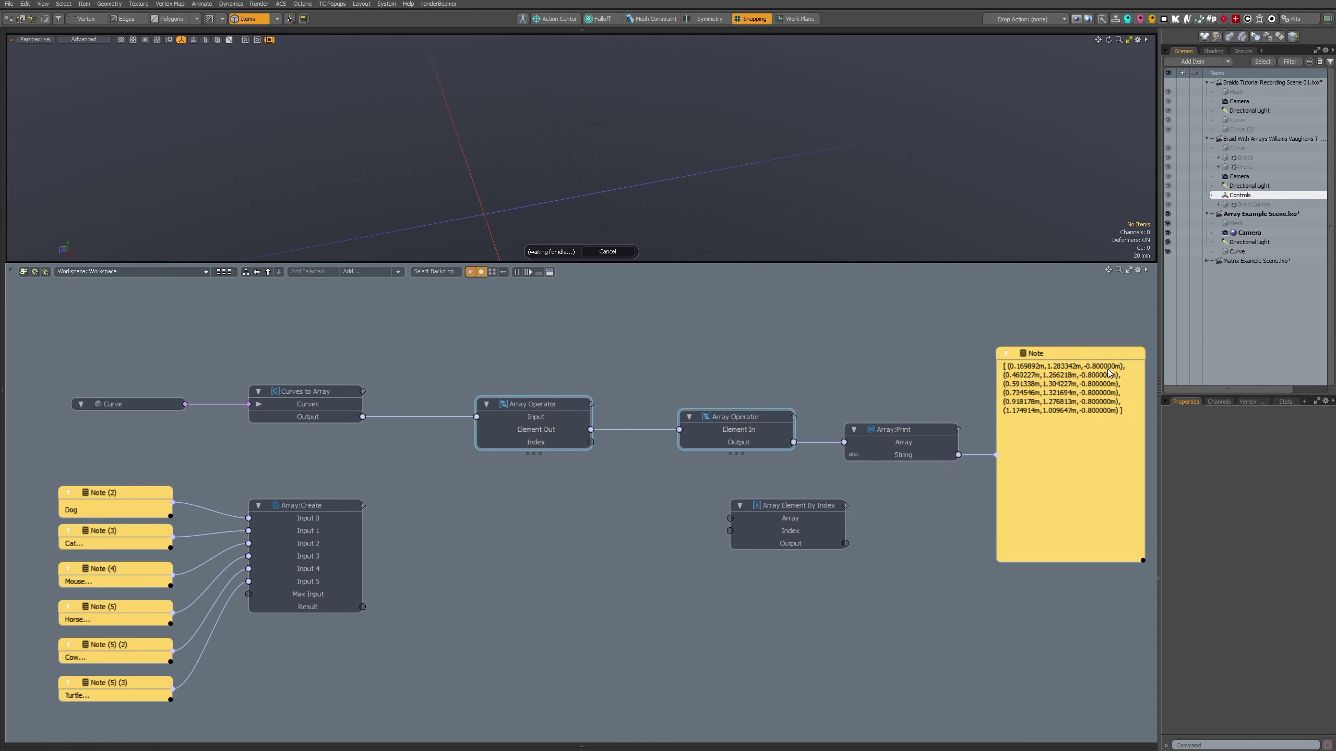
- Set the Curves to Array node's Property Type to Position and look closely at the samples along the curve
{"action": "left_click", "coordinate": [341, 390]}
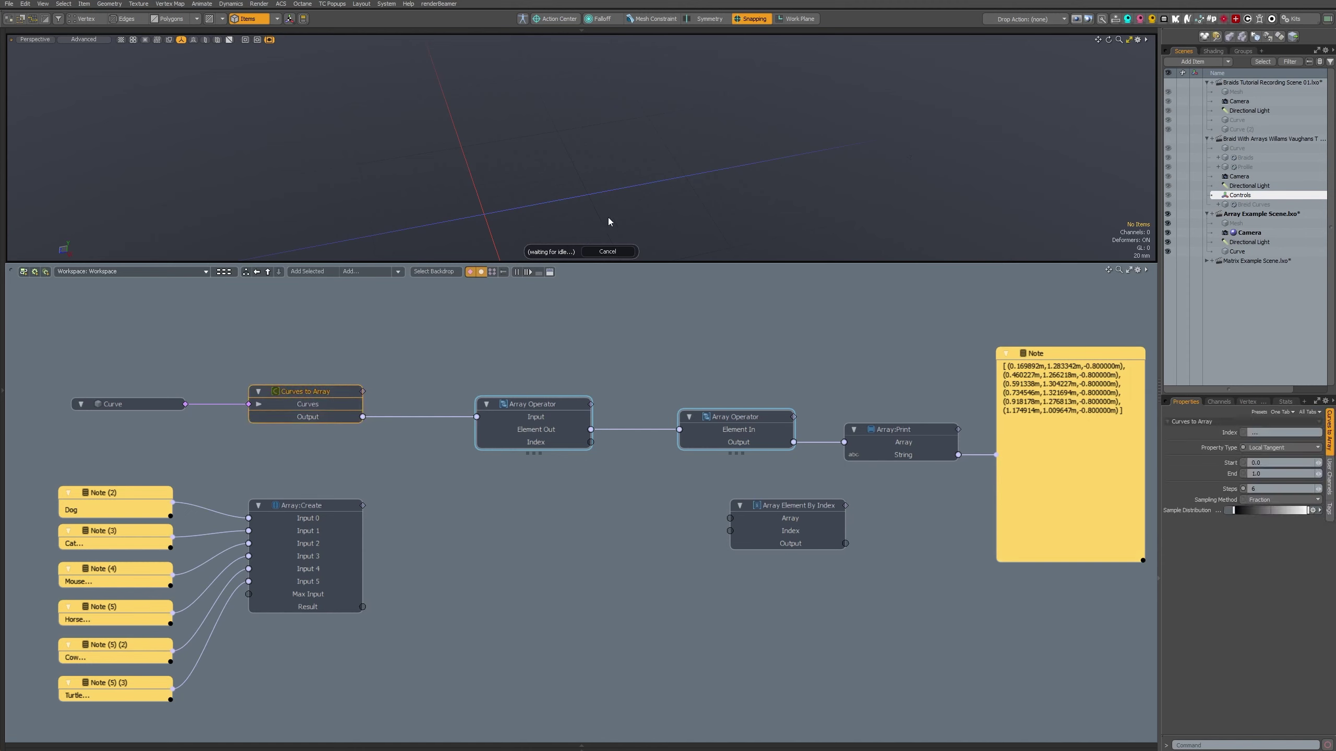
{"action": "scroll", "coordinate": [563, 186], "scroll_direction": "down", "scroll_amount": 5}
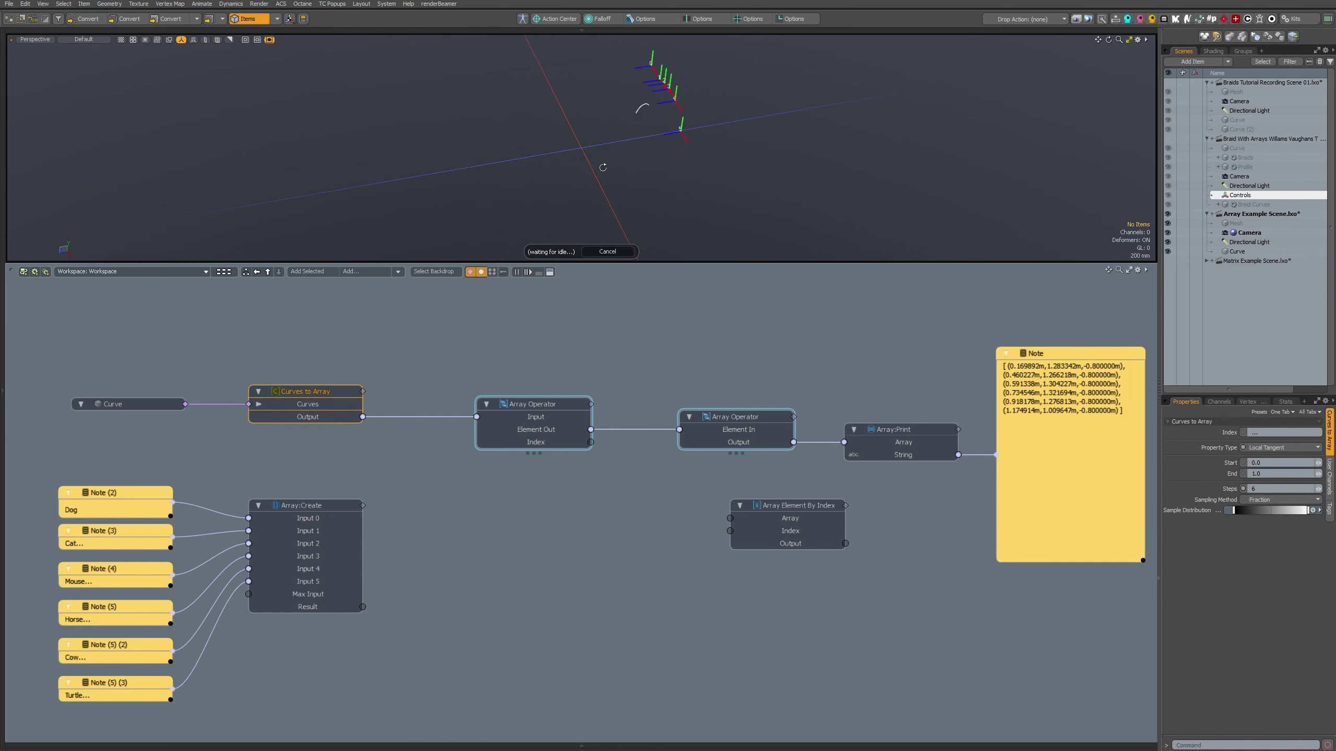
{"action": "left_click_drag", "start_coordinate": [602, 165], "coordinate": [599, 200], "text": "alt"}
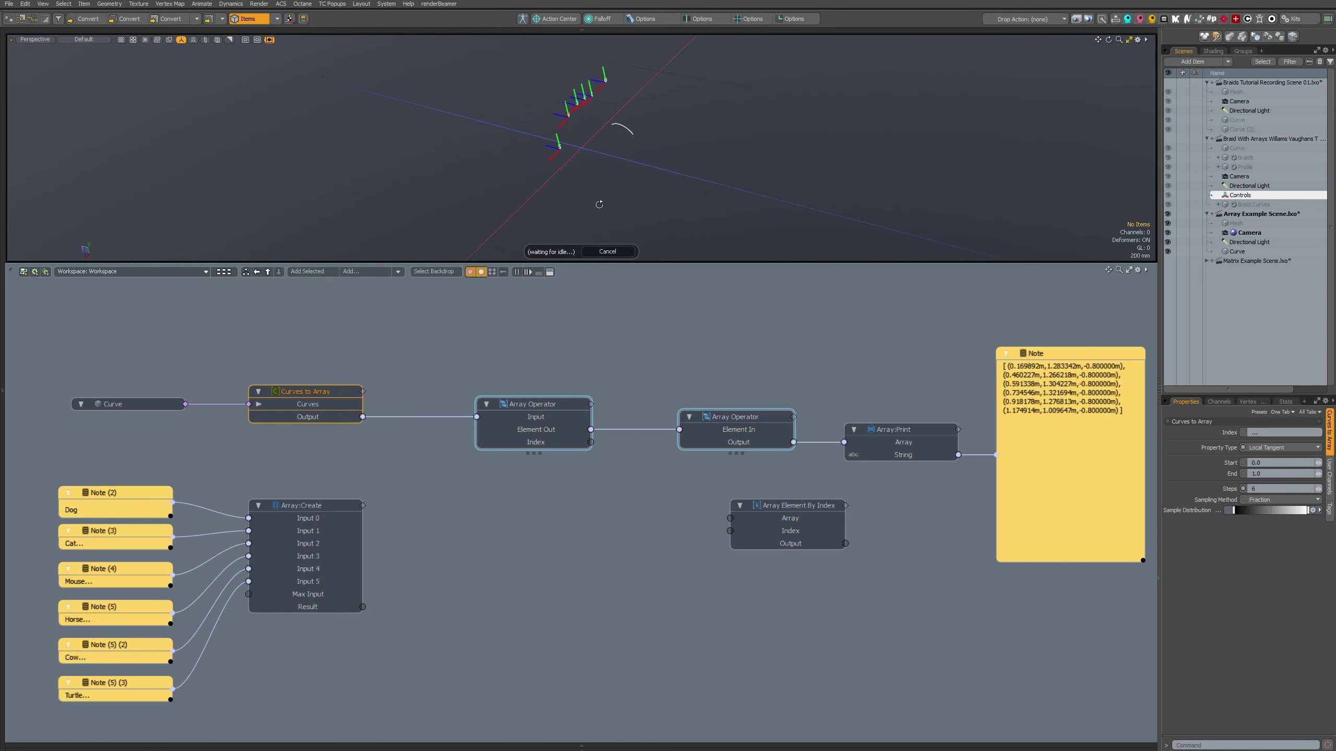
{"action": "left_click", "coordinate": [1290, 450]}
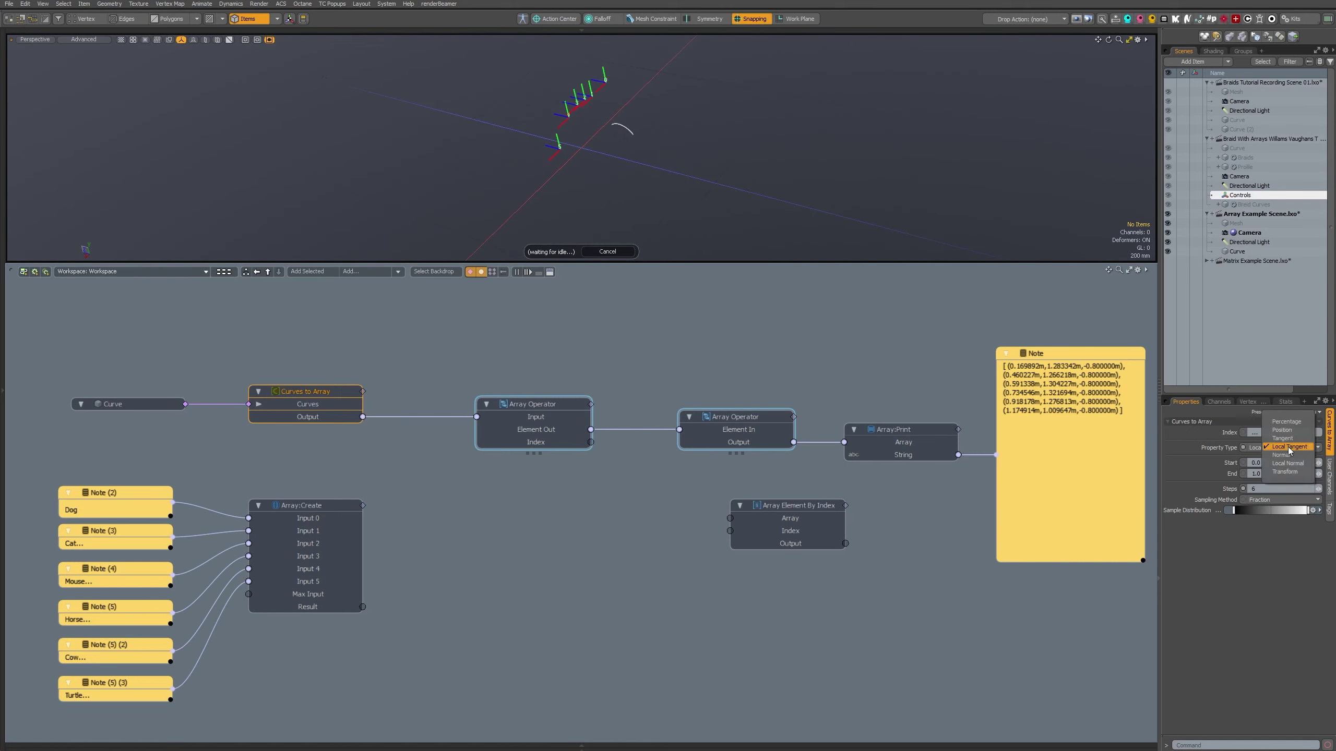
{"action": "left_click", "coordinate": [1292, 430]}
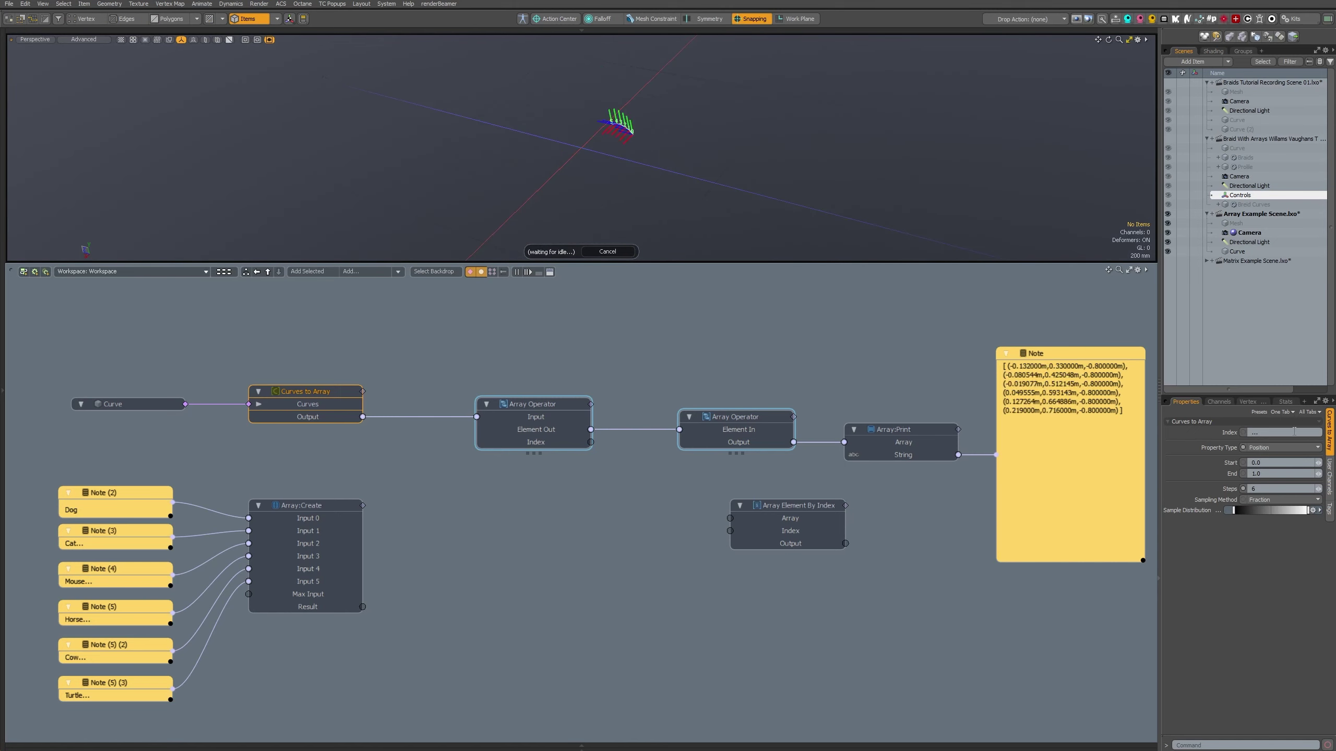
{"action": "scroll", "coordinate": [621, 130], "scroll_direction": "up", "scroll_amount": 8}
{"action": "left_click_drag", "start_coordinate": [621, 130], "coordinate": [597, 179], "text": "alt"}
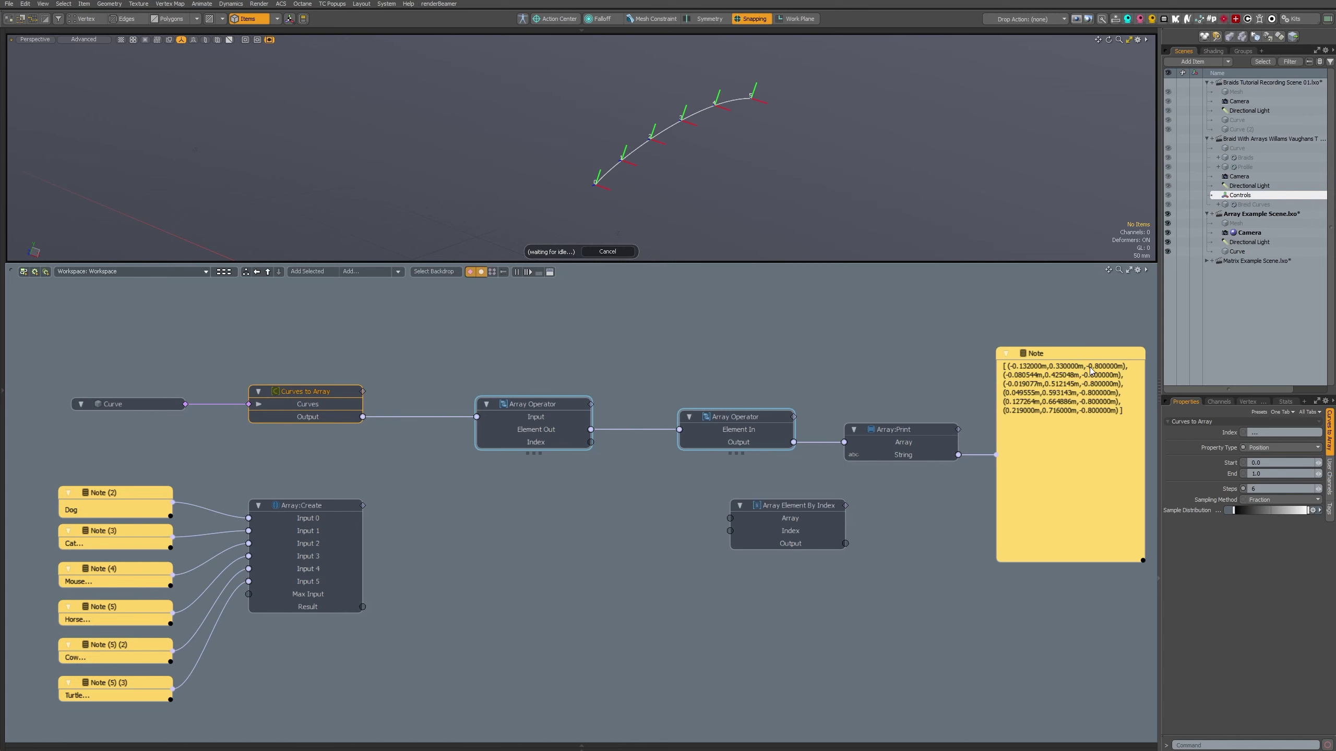
- Set the Curves to Array node's Property Type to Transform and clear the selection
{"action": "left_click", "coordinate": [1288, 447]}
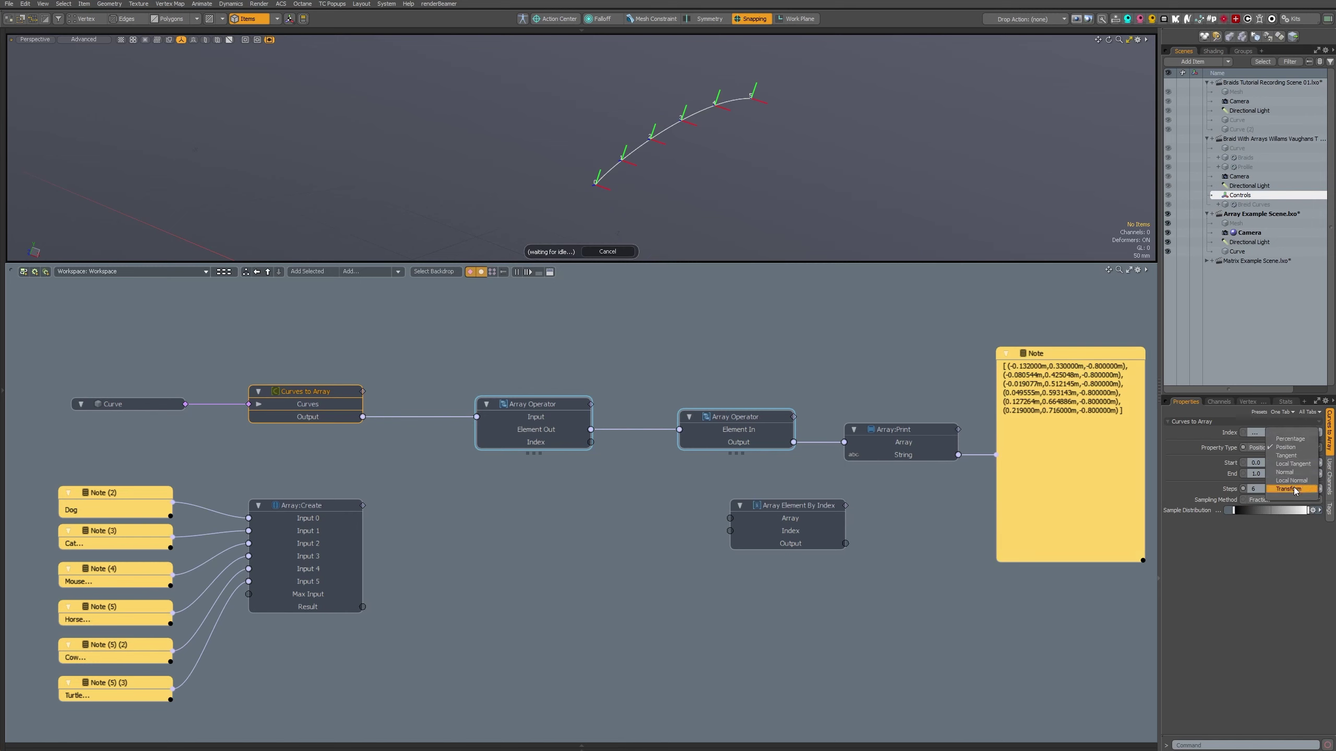
{"action": "left_click", "coordinate": [1291, 489]}
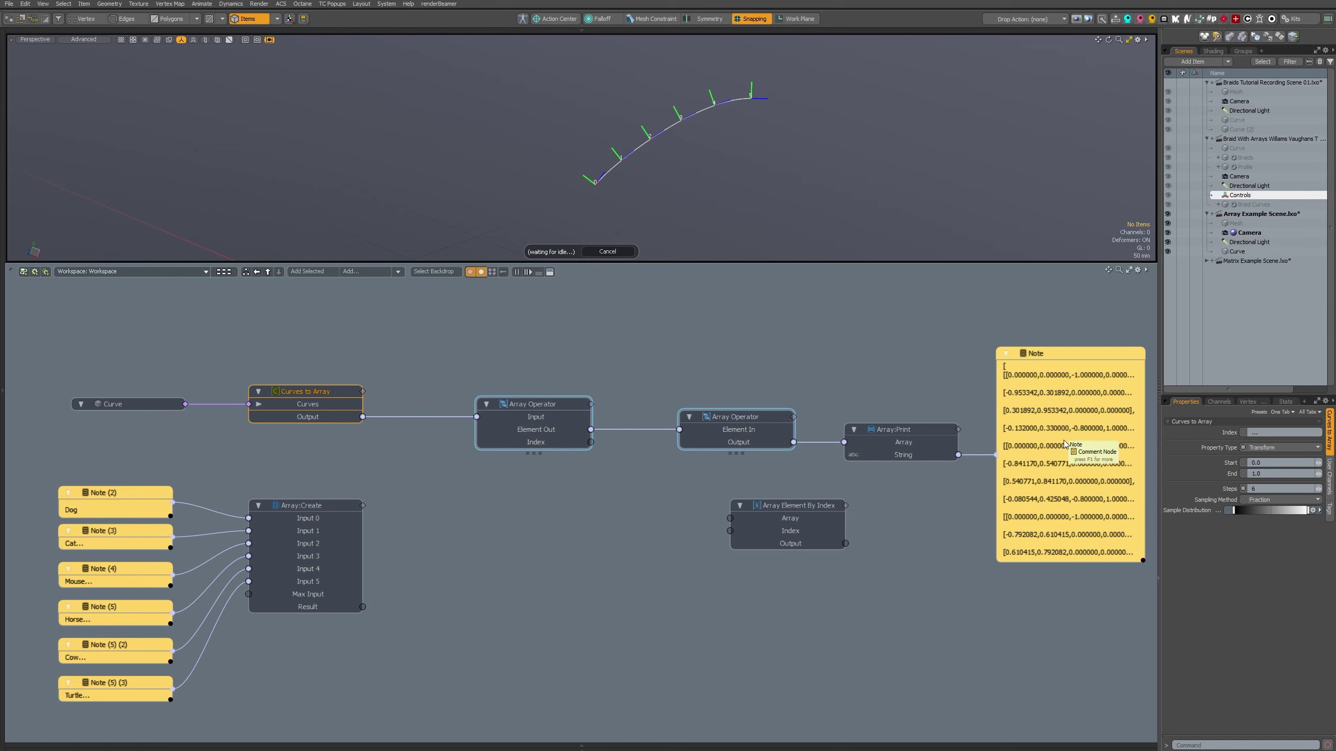
{"action": "left_click", "coordinate": [485, 346]}
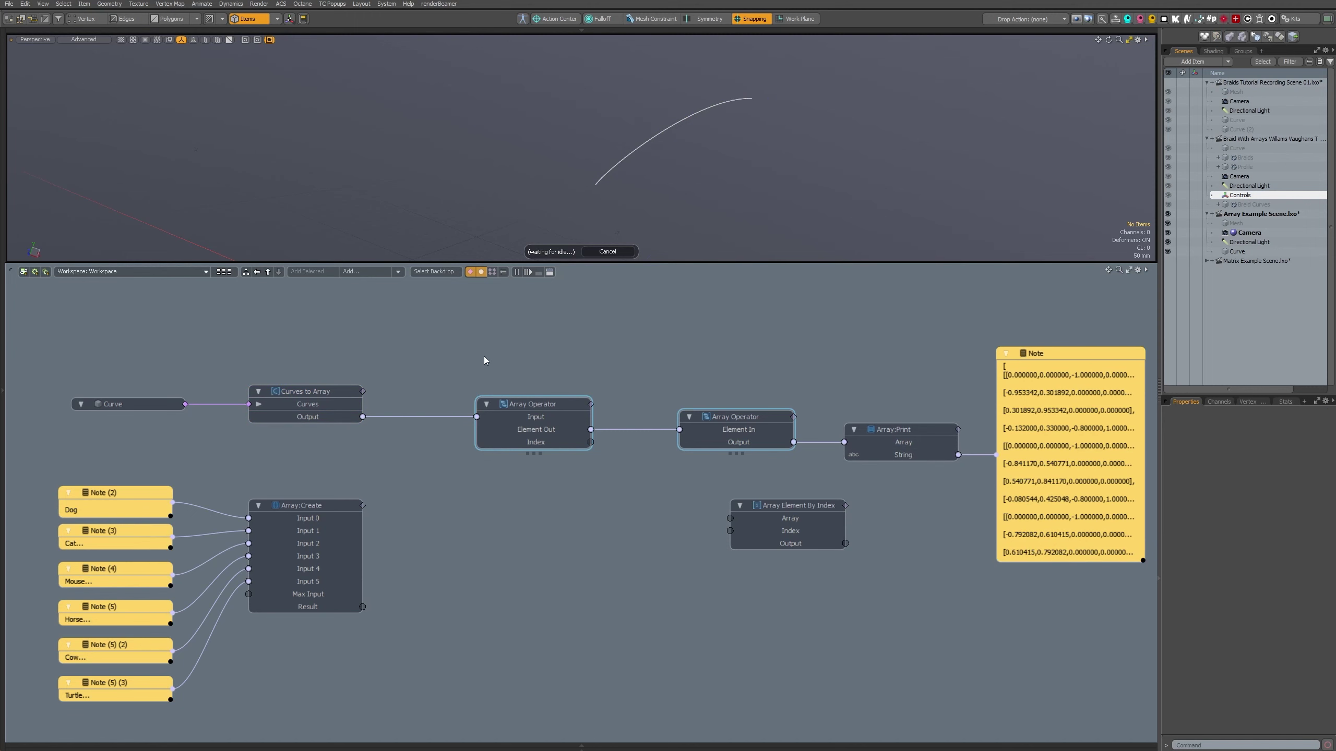
- Spread the two Array Operator halves apart, with the input half closer to Curves to Array and the output half closer to Array:Print
{"action": "left_click_drag", "start_coordinate": [474, 340], "coordinate": [783, 468]}
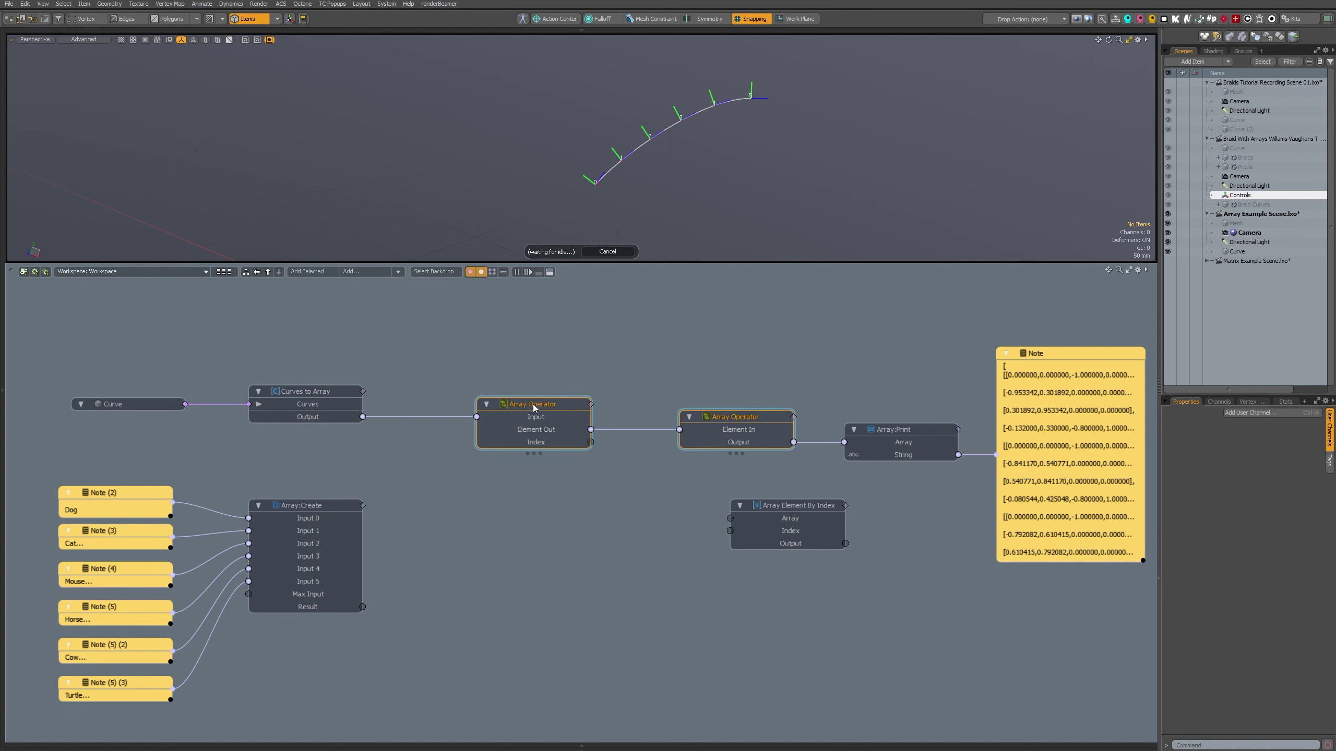
{"action": "left_click_drag", "start_coordinate": [541, 406], "coordinate": [516, 405]}
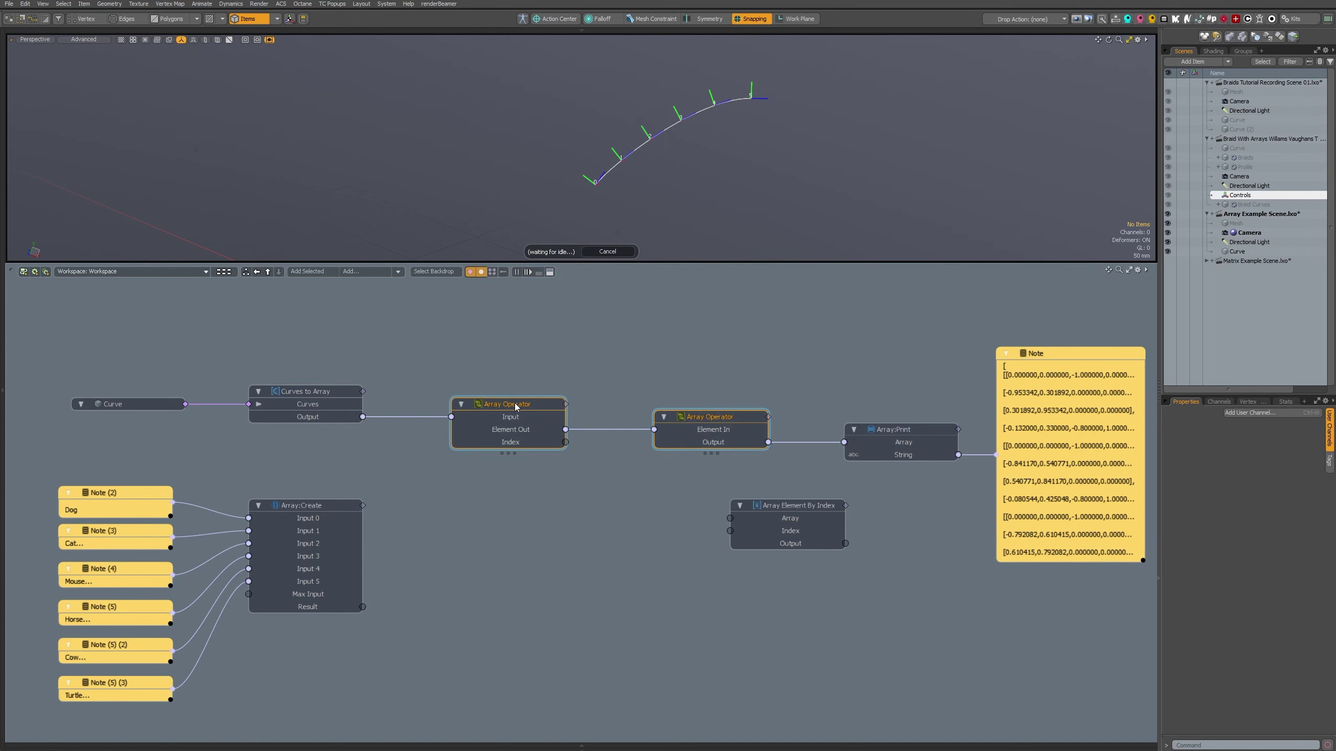
{"action": "left_click", "coordinate": [524, 368]}
{"action": "left_click_drag", "start_coordinate": [513, 409], "coordinate": [488, 406]}
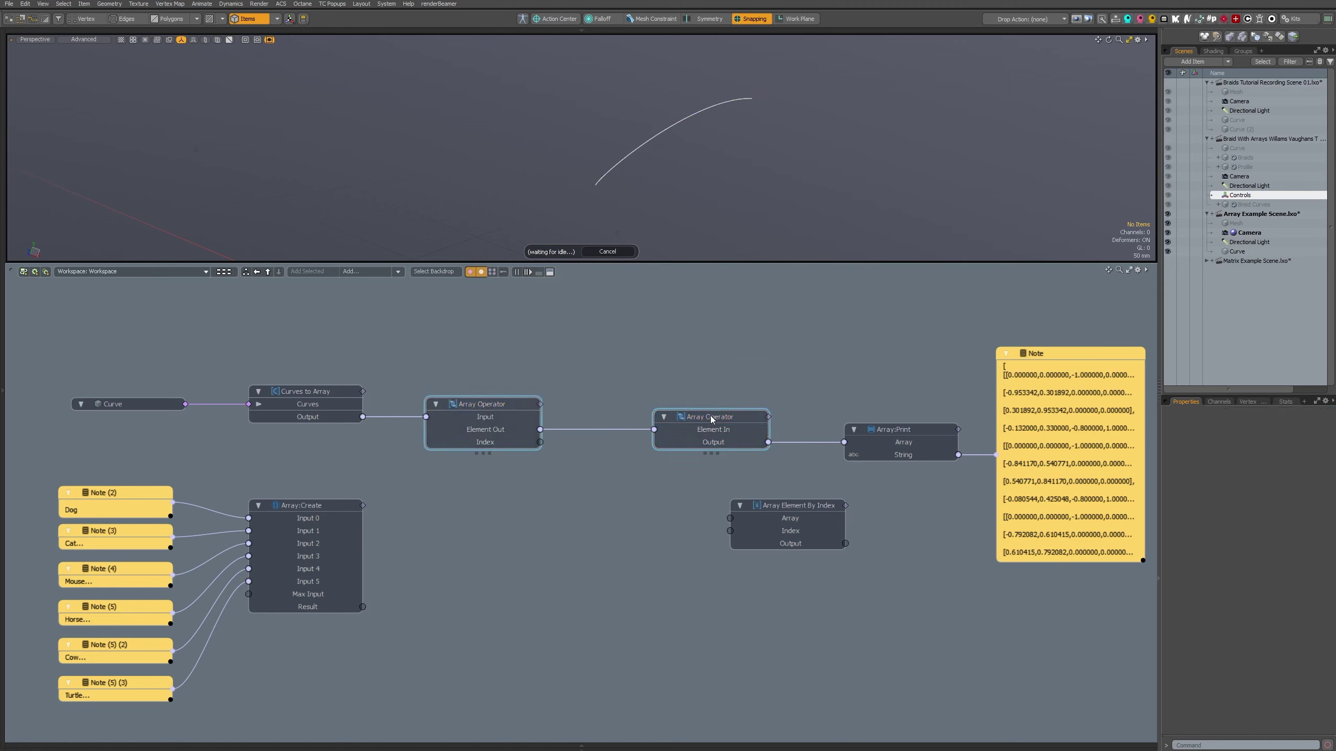
{"action": "left_click_drag", "start_coordinate": [711, 419], "coordinate": [762, 423]}
- Feed Element In of the Array Operator's output half from the Index channel instead of Element Out
{"action": "left_click", "coordinate": [471, 416]}
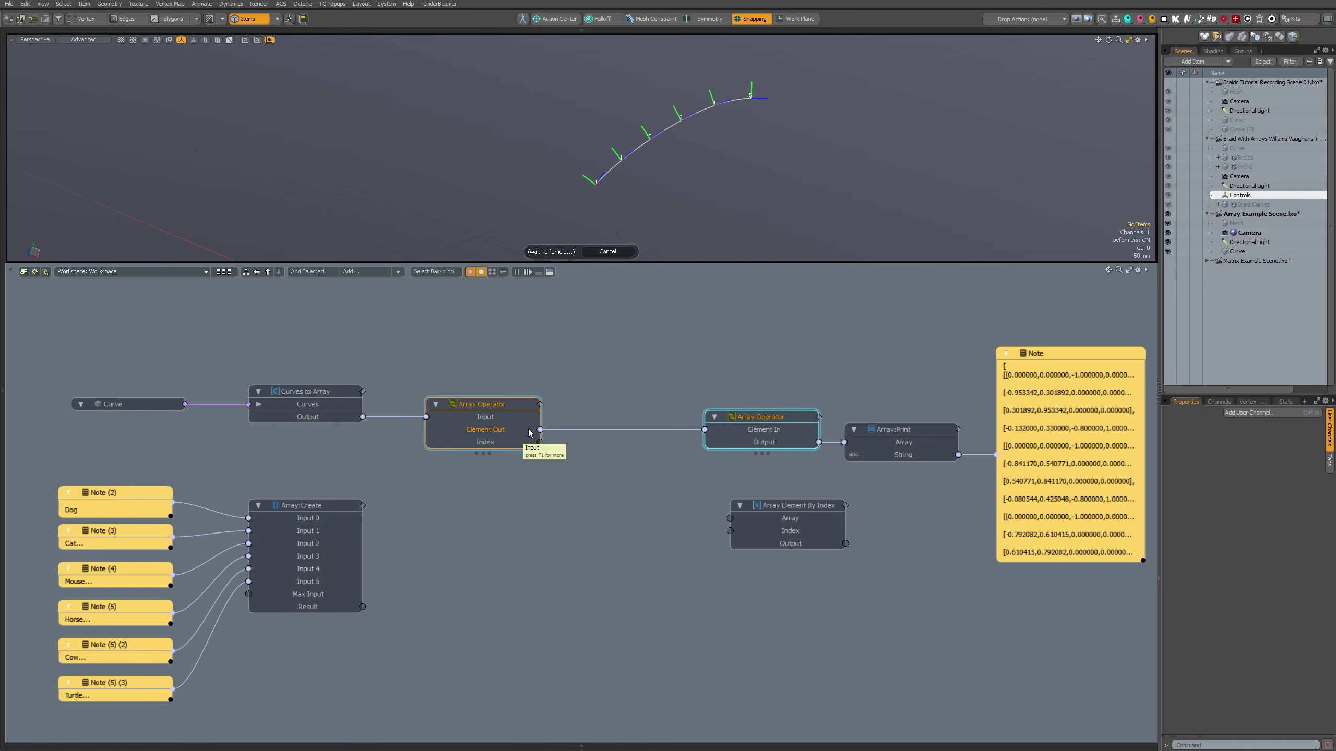
{"action": "left_click", "coordinate": [758, 428]}
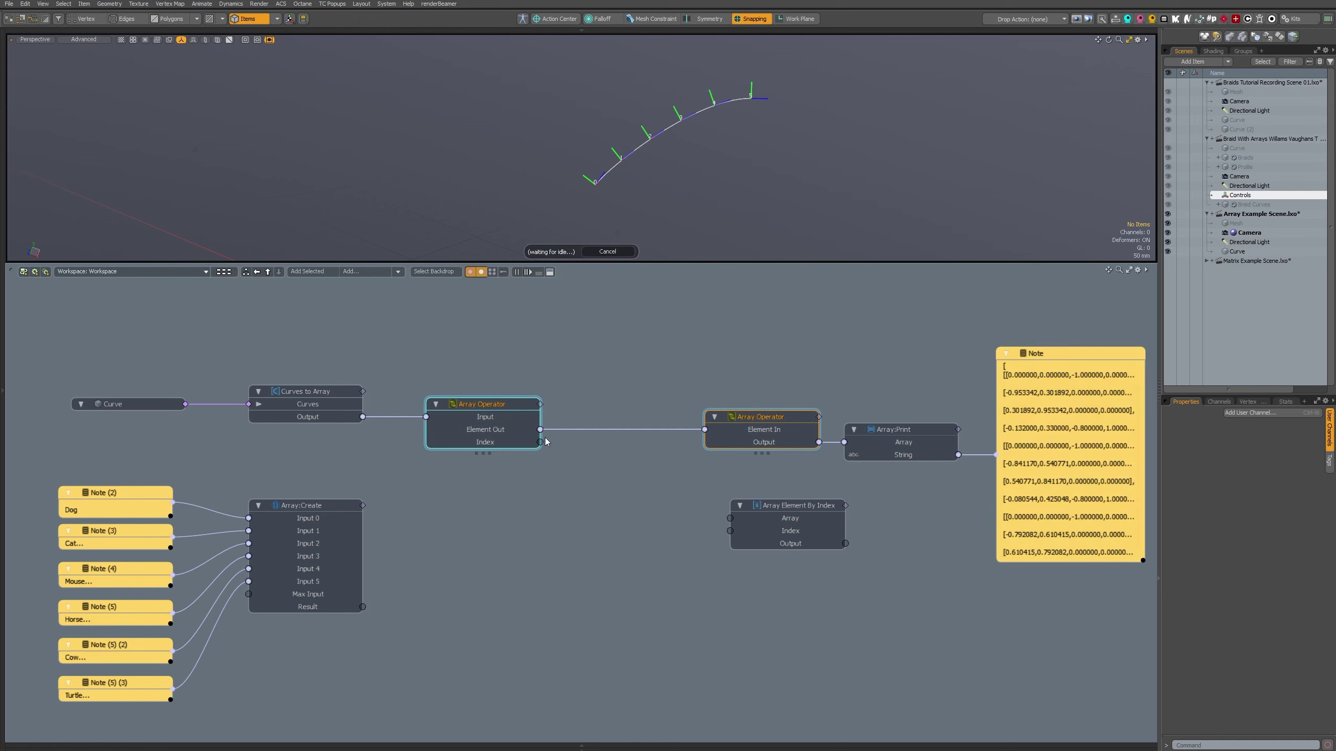
{"action": "mouse_move", "coordinate": [540, 430]}
{"action": "left_mouse_down"}
{"action": "mouse_move", "coordinate": [584, 459]}
{"action": "mouse_move", "coordinate": [540, 441]}
{"action": "left_mouse_up"}
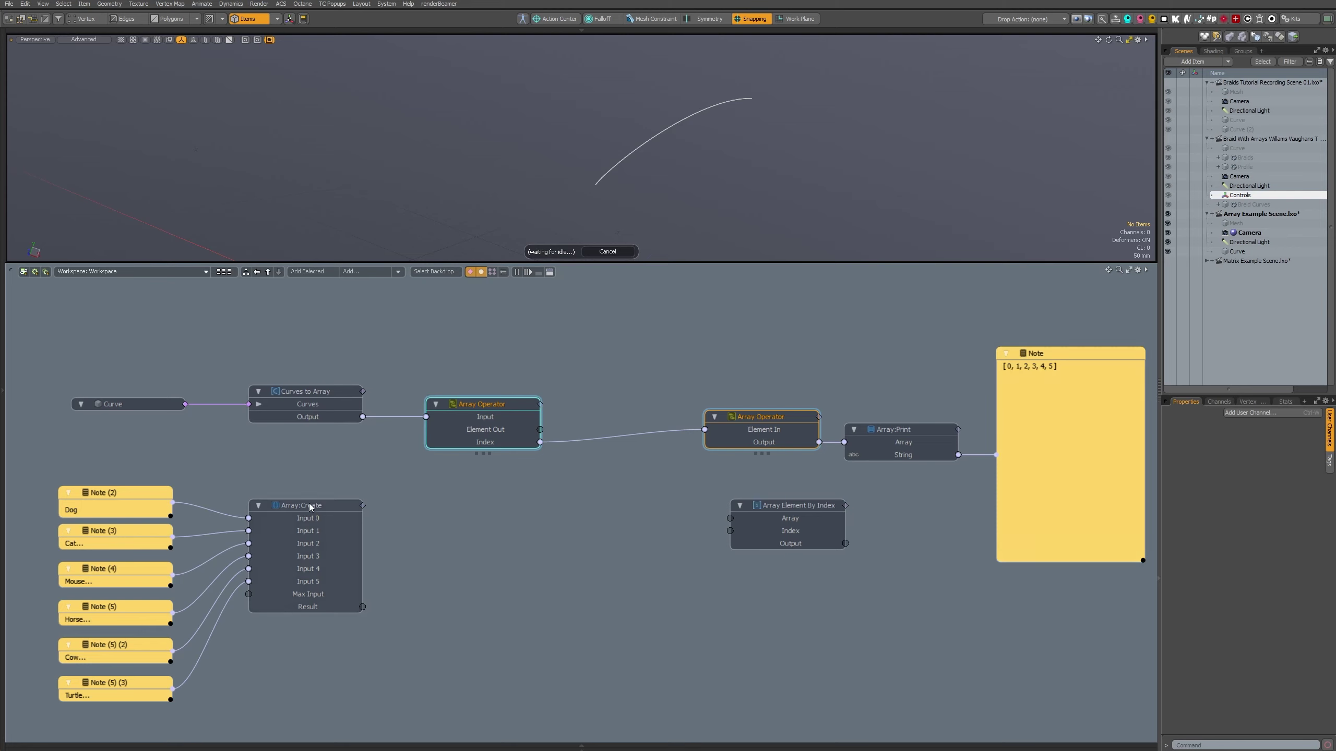
- Connect Array:Create's Result to the Array Operator's Input and switch the link into Element In back to Element Out
{"action": "left_click_drag", "start_coordinate": [311, 504], "coordinate": [316, 501]}
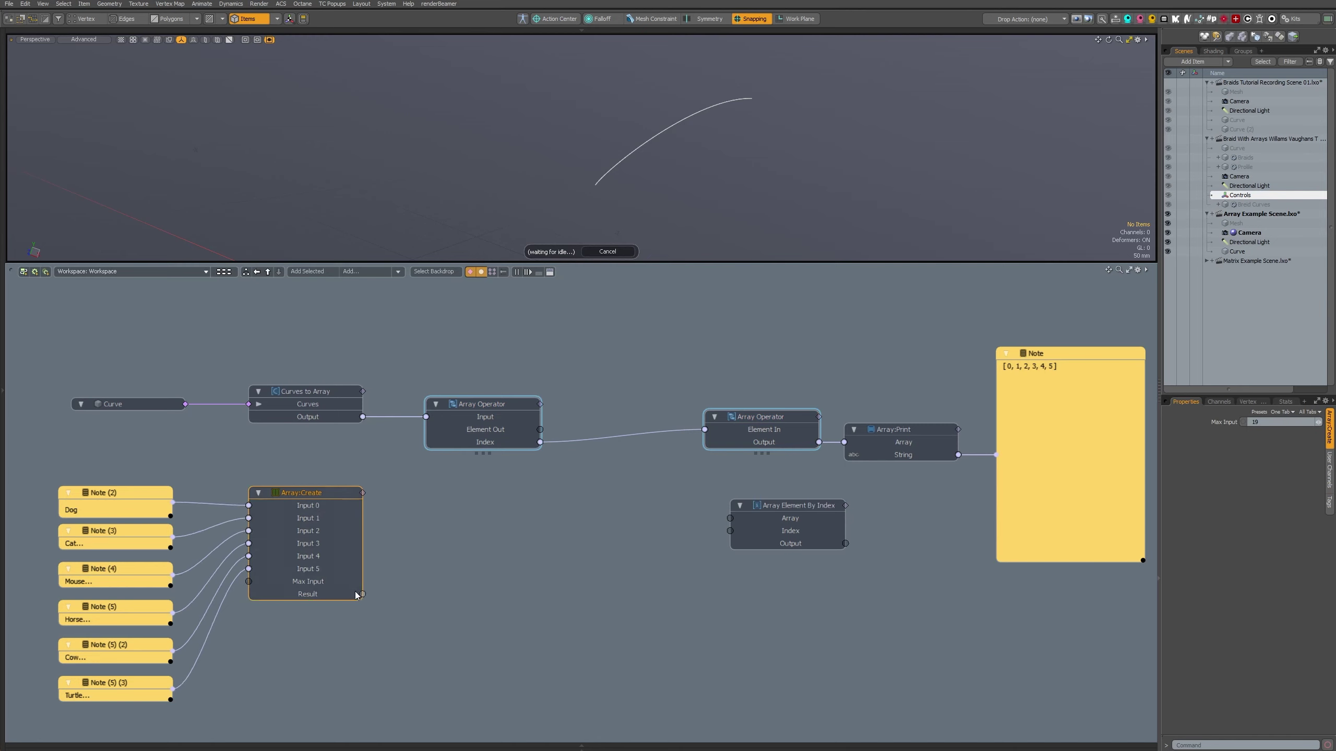
{"action": "left_click_drag", "start_coordinate": [362, 594], "coordinate": [427, 416]}
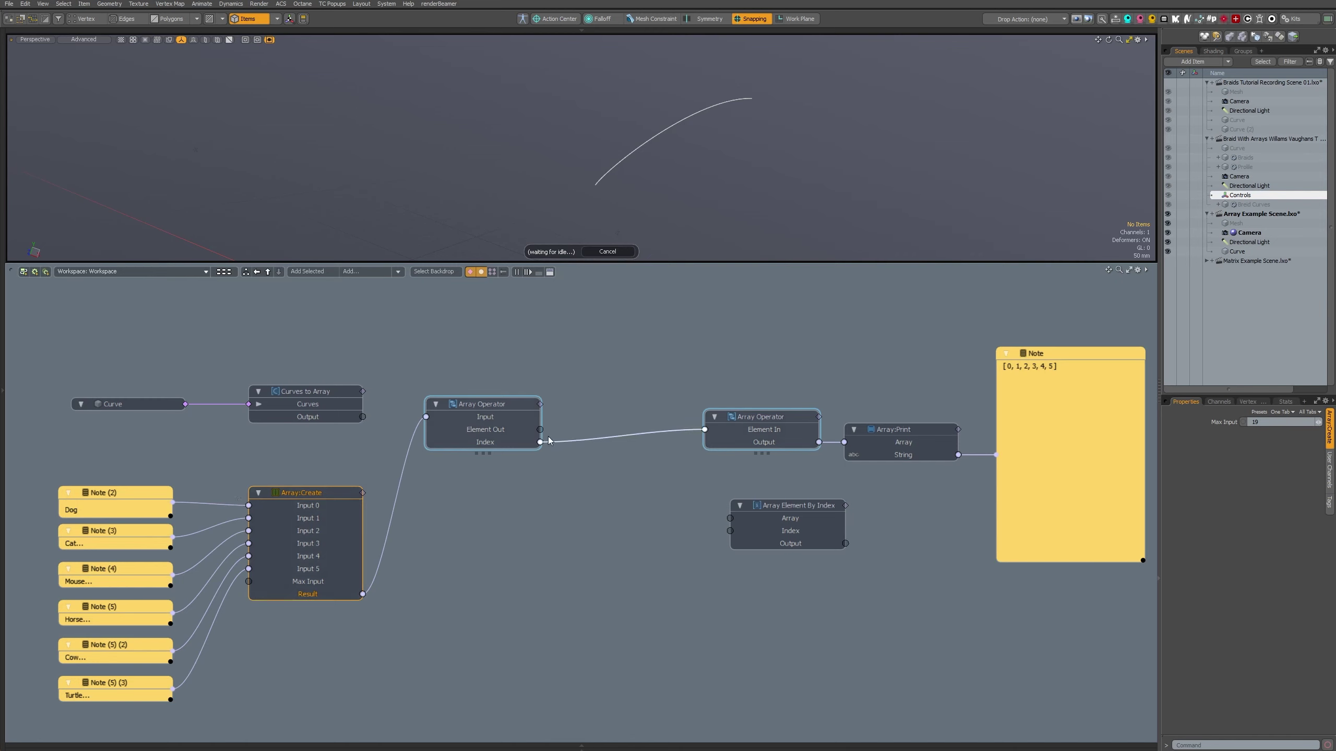
{"action": "left_click_drag", "start_coordinate": [546, 441], "coordinate": [540, 430]}
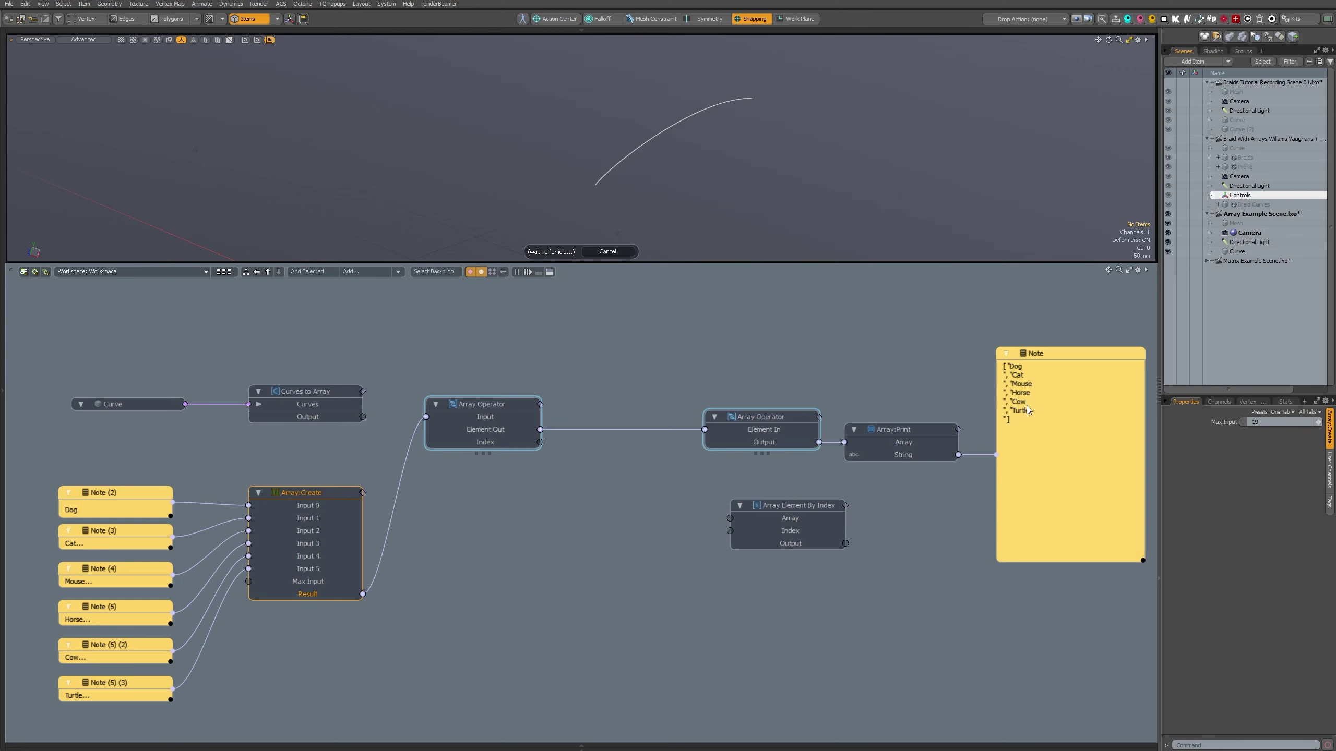
{"action": "left_click_drag", "start_coordinate": [100, 465], "coordinate": [159, 681]}
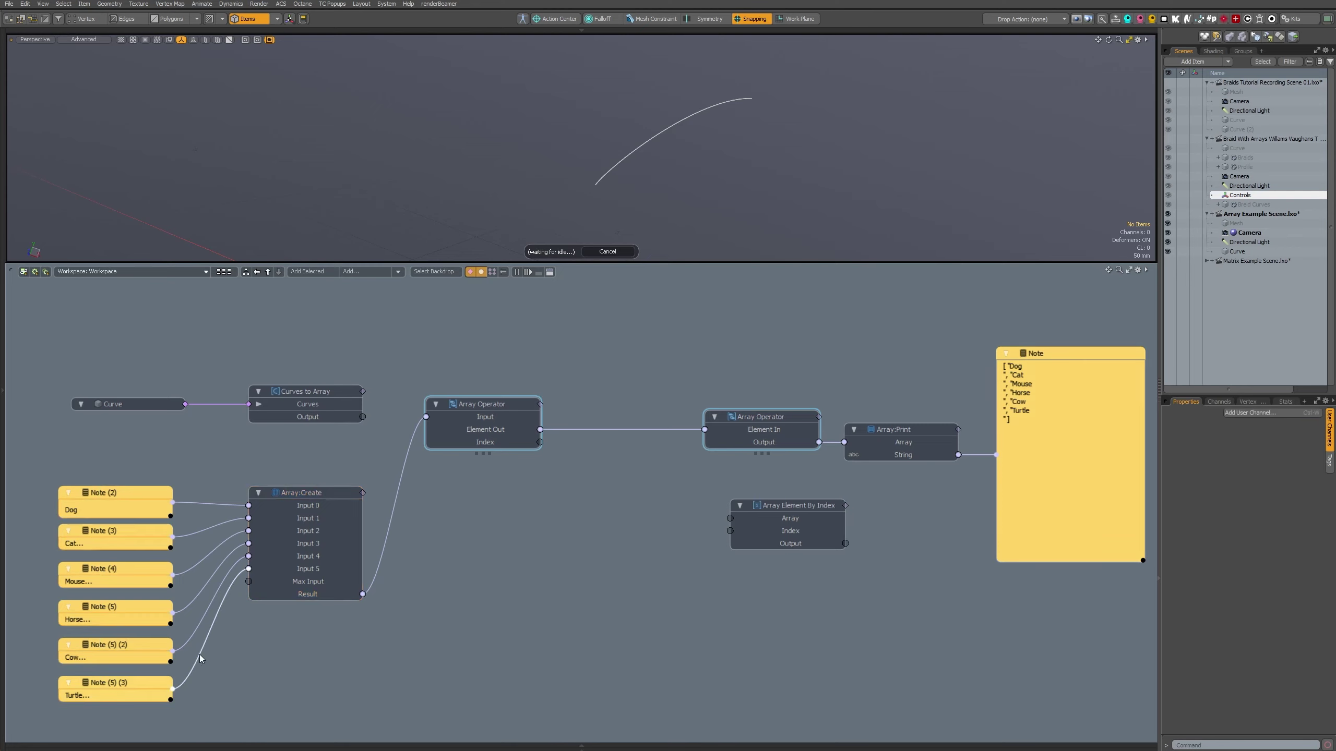
- Tidy the network by raising Array:Create slightly, bringing the Array Operator halves closer together and shifting Array Element By Index toward them
{"action": "left_click", "coordinate": [305, 494]}
{"action": "mouse_move", "coordinate": [307, 495]}
{"action": "left_mouse_down"}
{"action": "mouse_move", "coordinate": [306, 518]}
{"action": "mouse_move", "coordinate": [316, 483]}
{"action": "mouse_move", "coordinate": [294, 489]}
{"action": "left_mouse_up"}
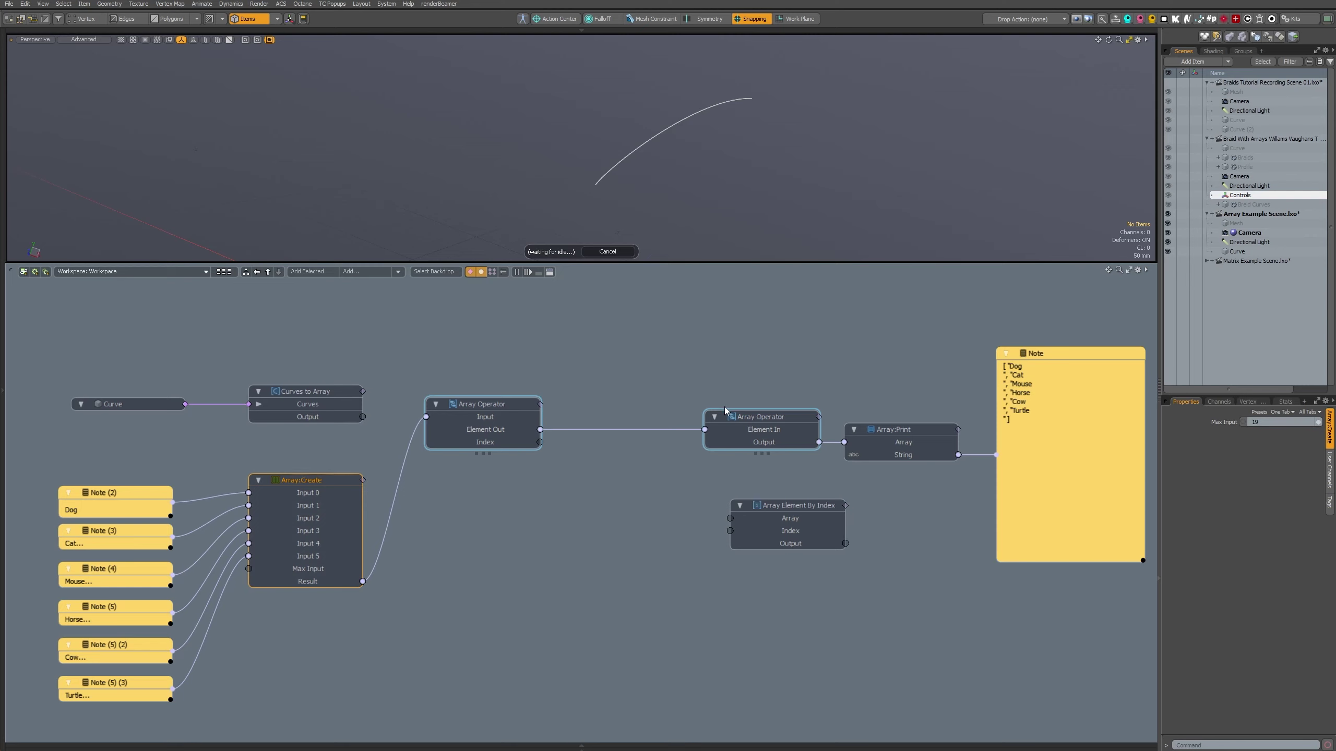
{"action": "left_click_drag", "start_coordinate": [758, 420], "coordinate": [745, 420]}
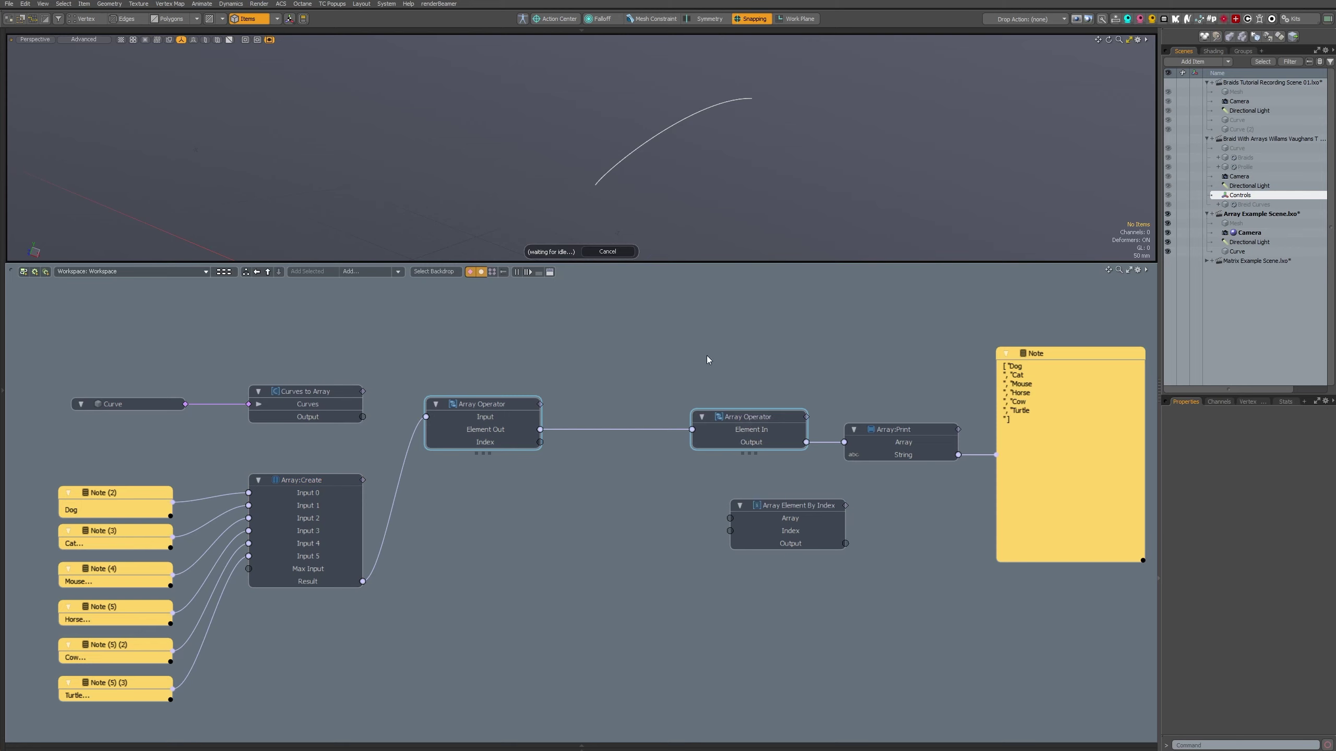
{"action": "left_click_drag", "start_coordinate": [477, 411], "coordinate": [502, 410]}
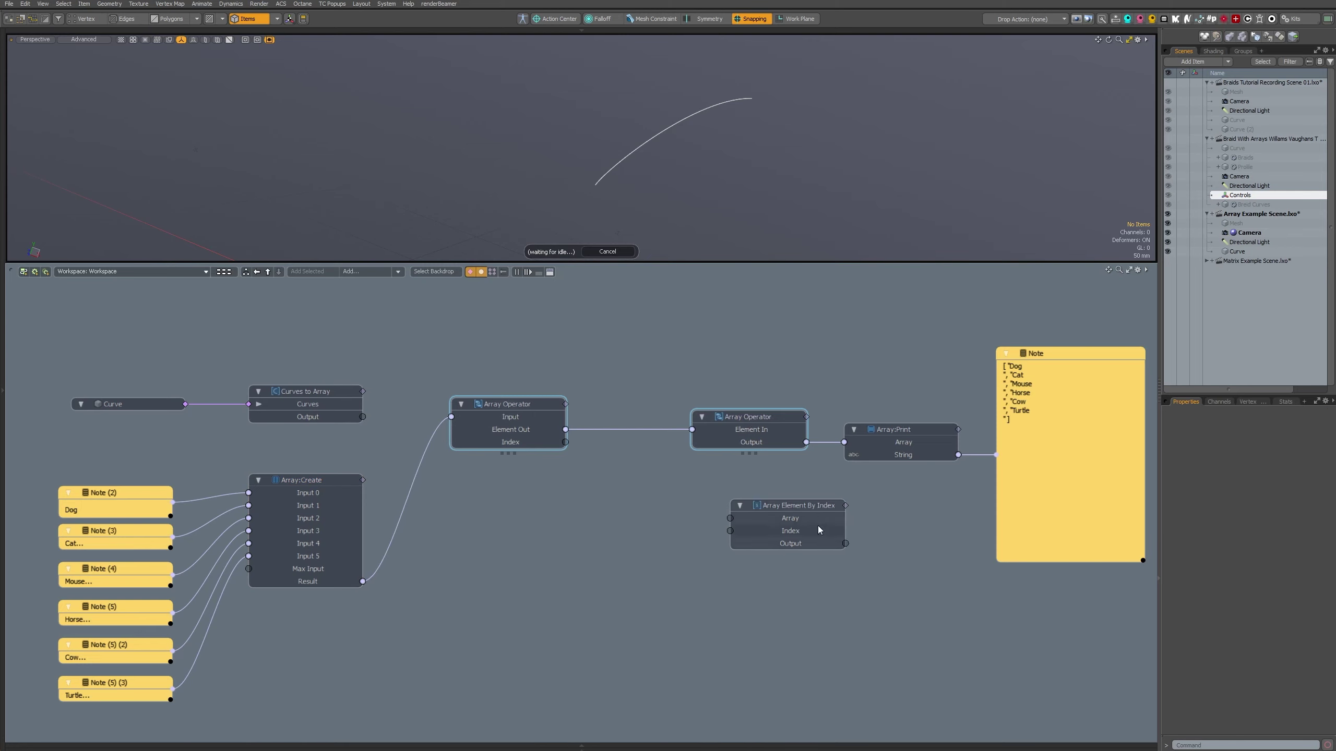
{"action": "left_click_drag", "start_coordinate": [797, 505], "coordinate": [785, 505]}
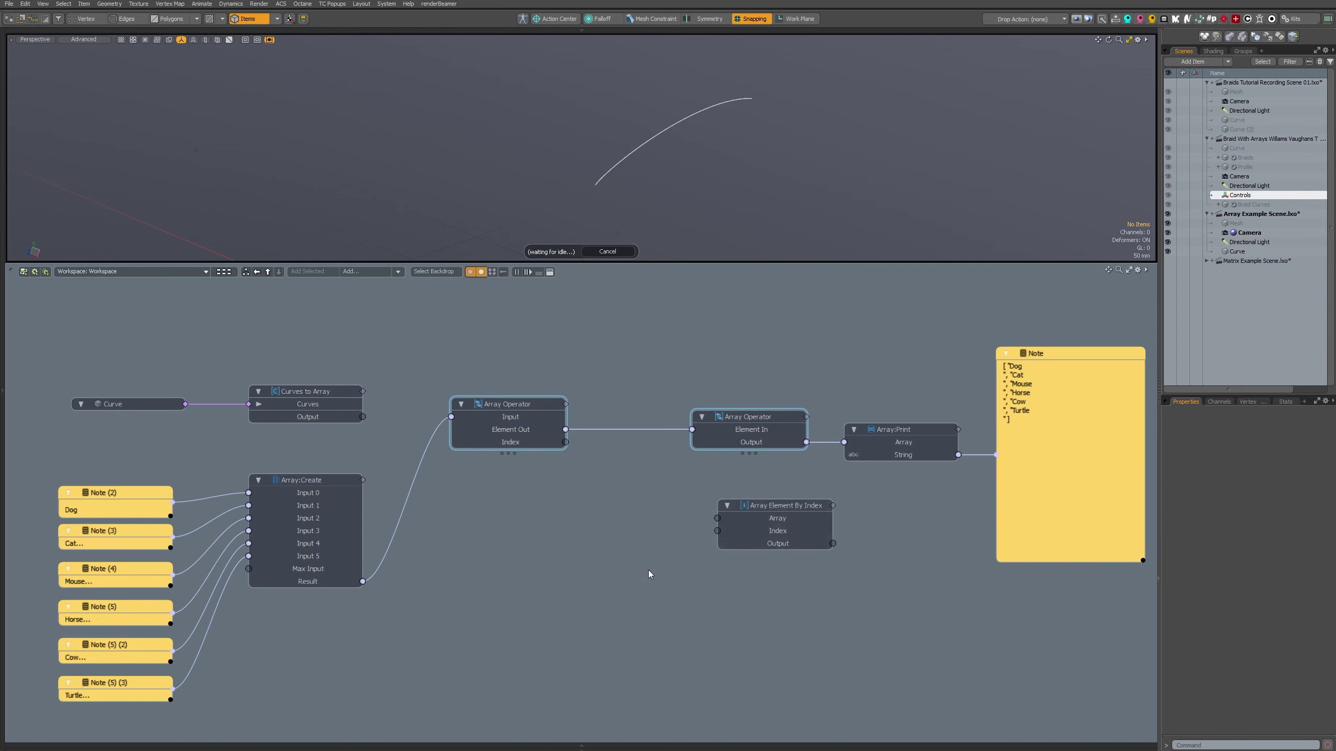
{"action": "left_click_drag", "start_coordinate": [510, 402], "coordinate": [506, 405]}
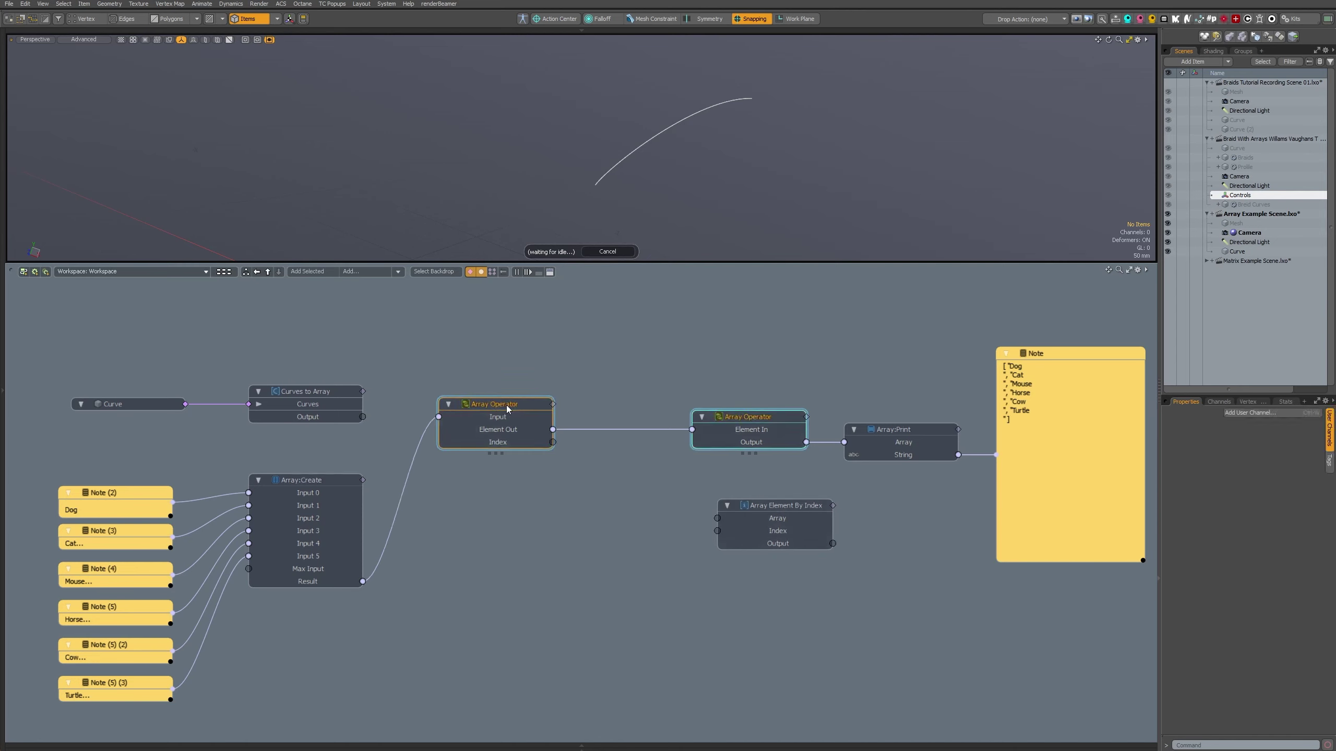
{"action": "mouse_move", "coordinate": [363, 581]}
{"action": "left_mouse_down"}
{"action": "mouse_move", "coordinate": [383, 416]}
{"action": "mouse_move", "coordinate": [365, 418]}
{"action": "mouse_move", "coordinate": [358, 614]}
{"action": "mouse_move", "coordinate": [363, 582]}
{"action": "left_mouse_up"}
- Link Index to Element In and Curves to Array's Output to the Array Operator's Input, moving the Dog Note up from the other Notes
{"action": "left_click_drag", "start_coordinate": [552, 429], "coordinate": [552, 442]}
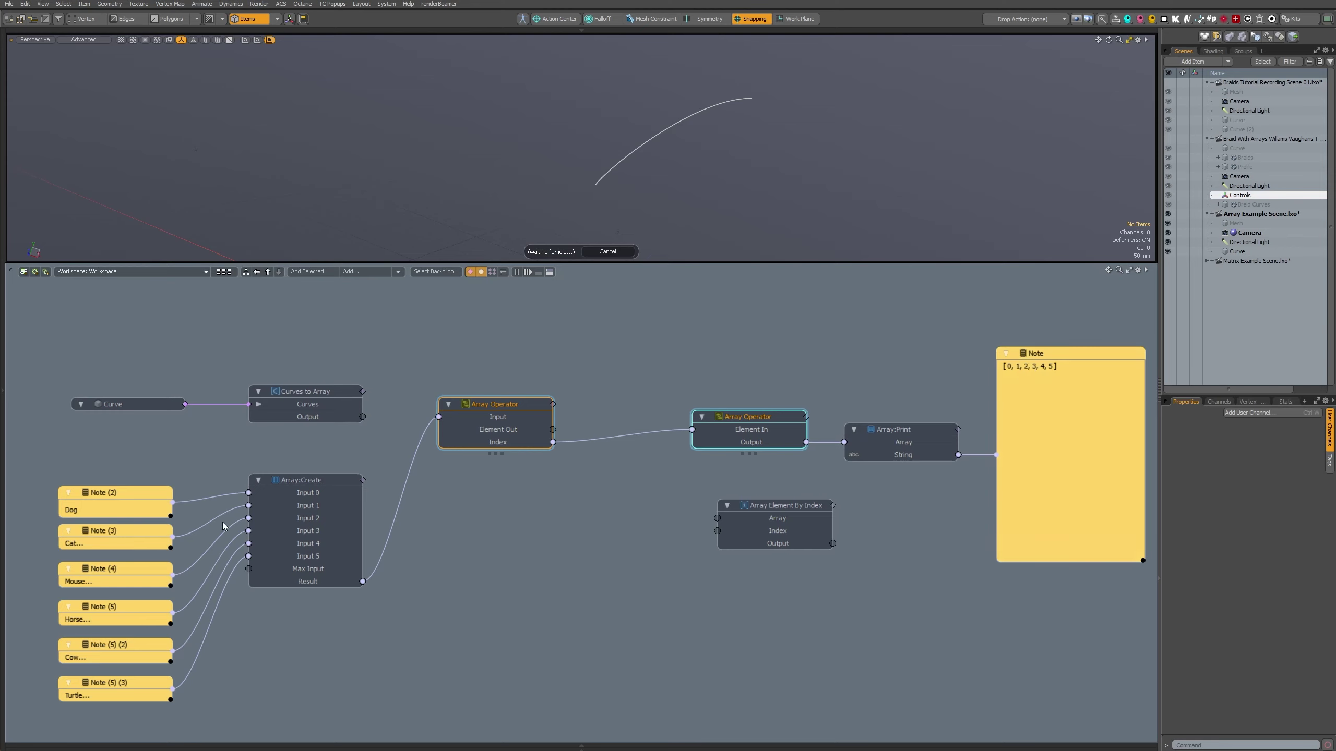
{"action": "left_click_drag", "start_coordinate": [94, 499], "coordinate": [96, 474]}
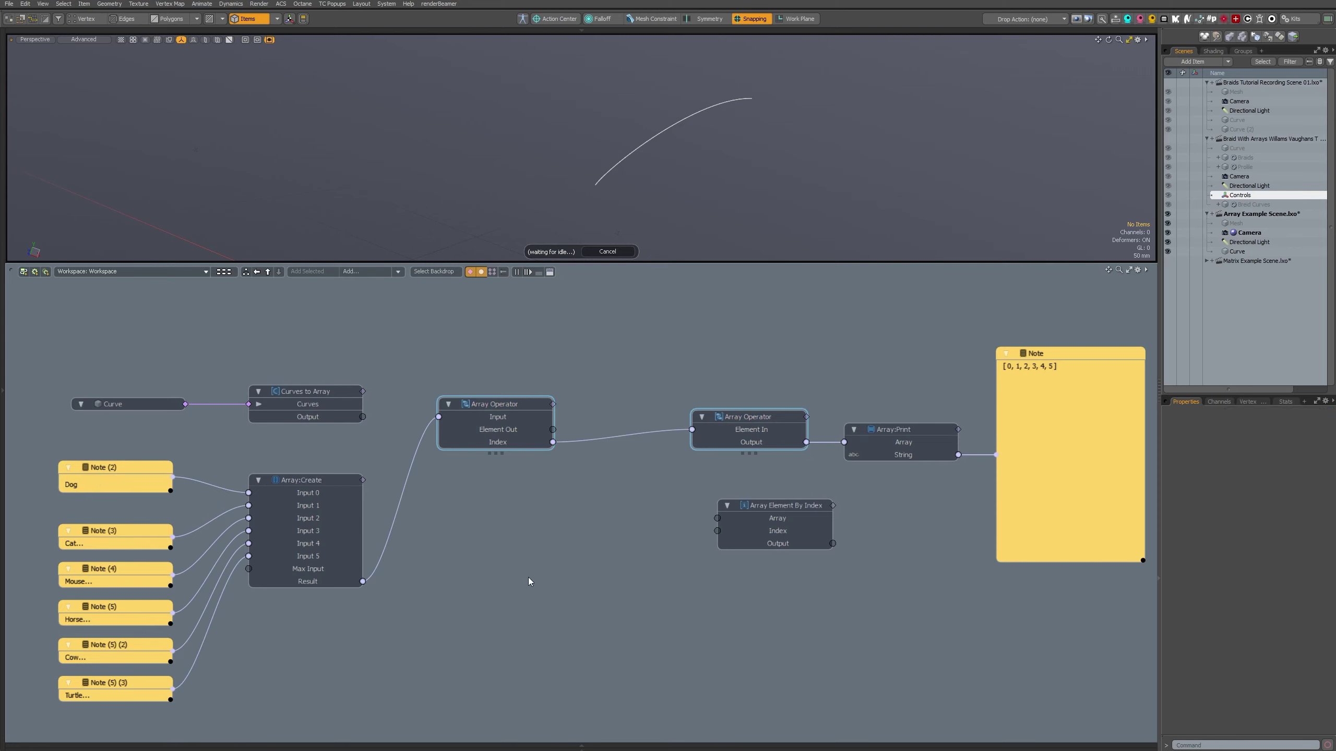
{"action": "left_click_drag", "start_coordinate": [362, 581], "coordinate": [365, 418]}
- Insert a Basic Math node multiplying Index by 2.0 before Element In, move it above the link, and delete it
{"action": "key", "text": "plus"}
{"action": "left_click", "coordinate": [621, 439]}
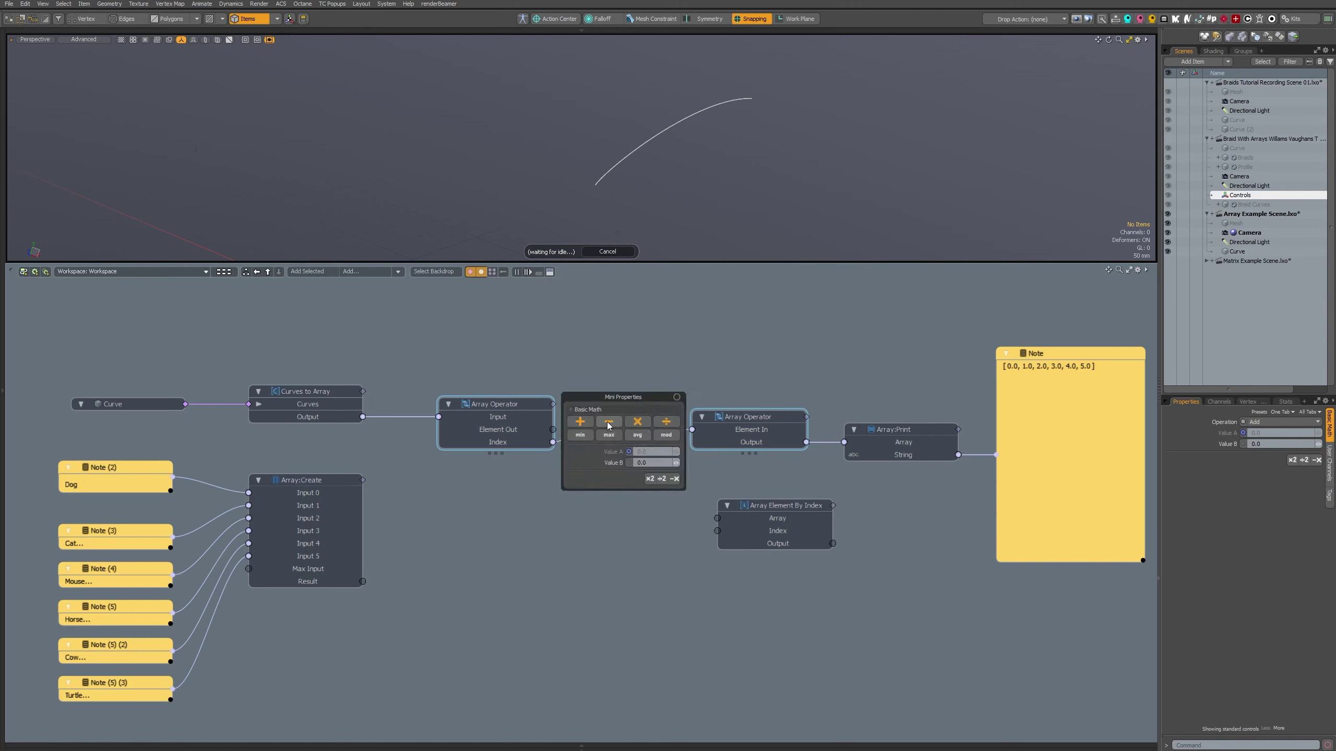
{"action": "left_click", "coordinate": [650, 479]}
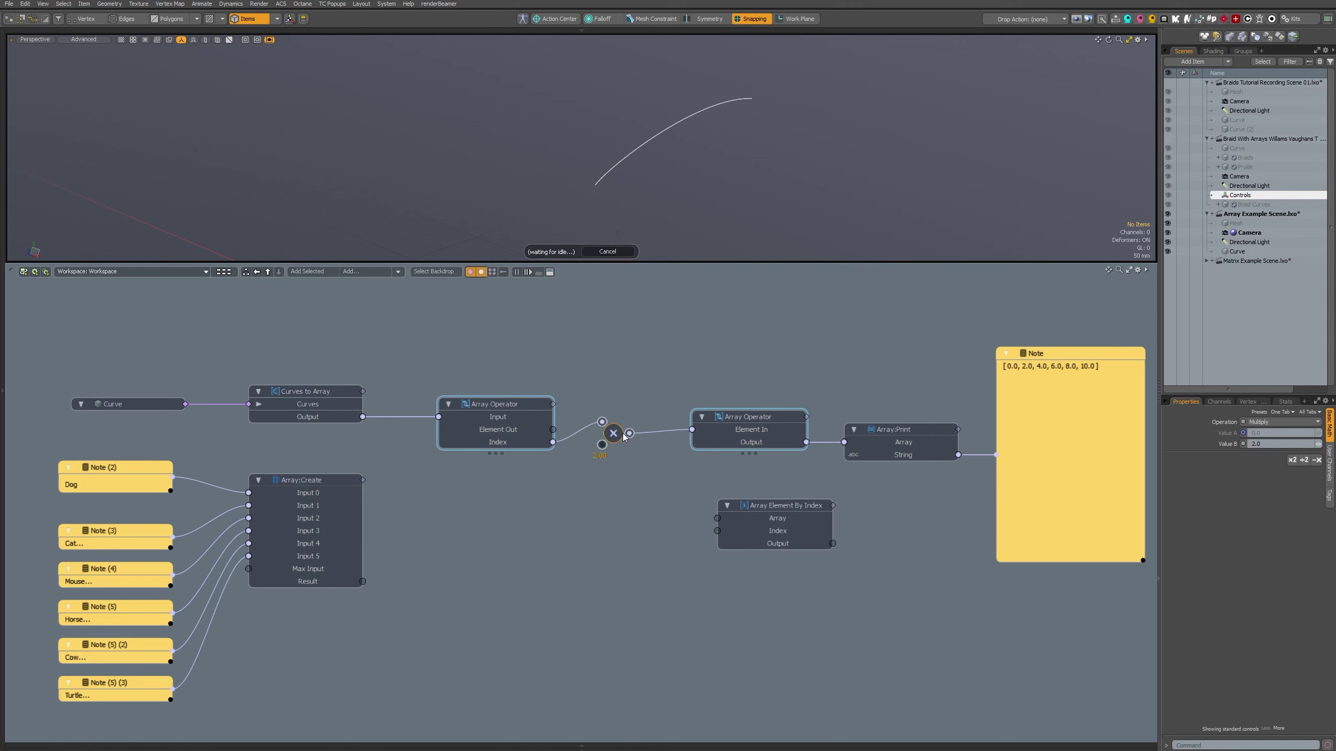
{"action": "left_click_drag", "start_coordinate": [623, 436], "coordinate": [629, 466]}
{"action": "left_click_drag", "start_coordinate": [580, 438], "coordinate": [581, 472]}
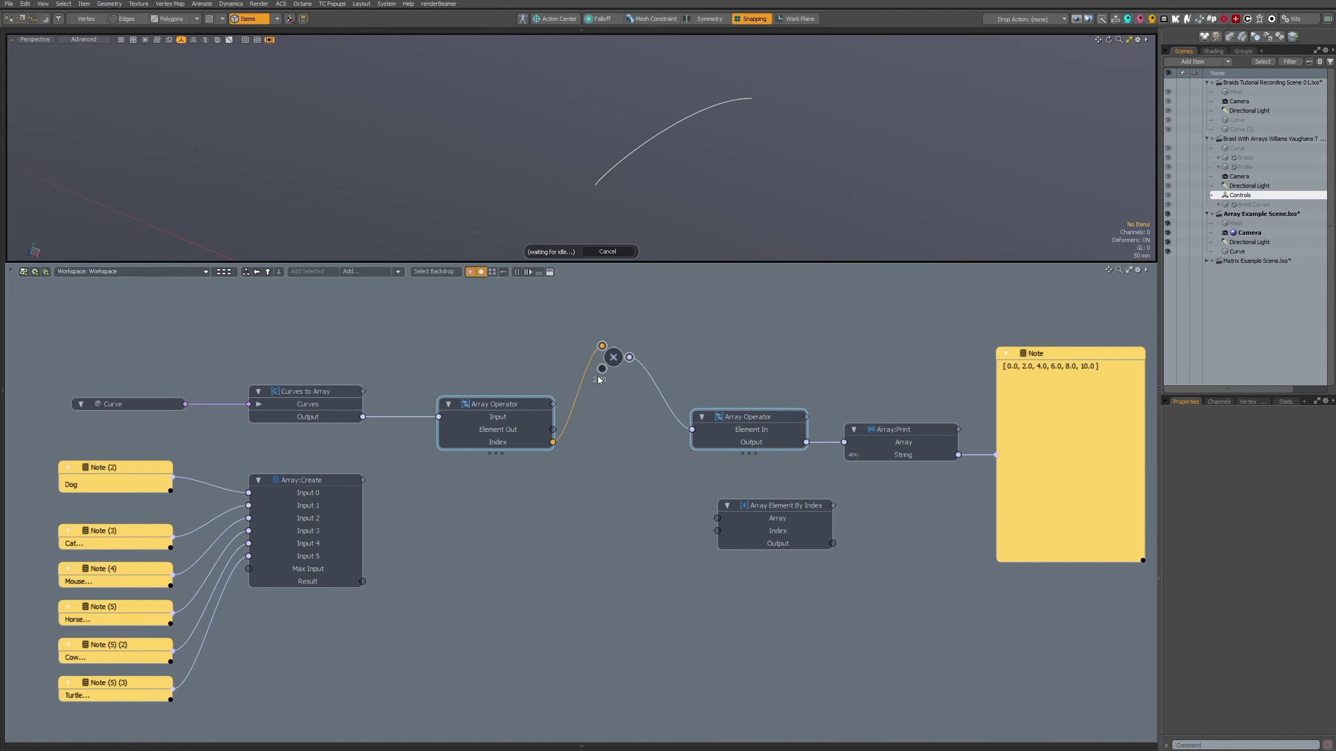
{"action": "left_click", "coordinate": [612, 358]}
{"action": "key", "text": "Delete"}
- Wire Array:Create's Result and the Array Operator's Index into Array Element By Index, and its Output into Element In
{"action": "left_click_drag", "start_coordinate": [780, 524], "coordinate": [634, 499]}
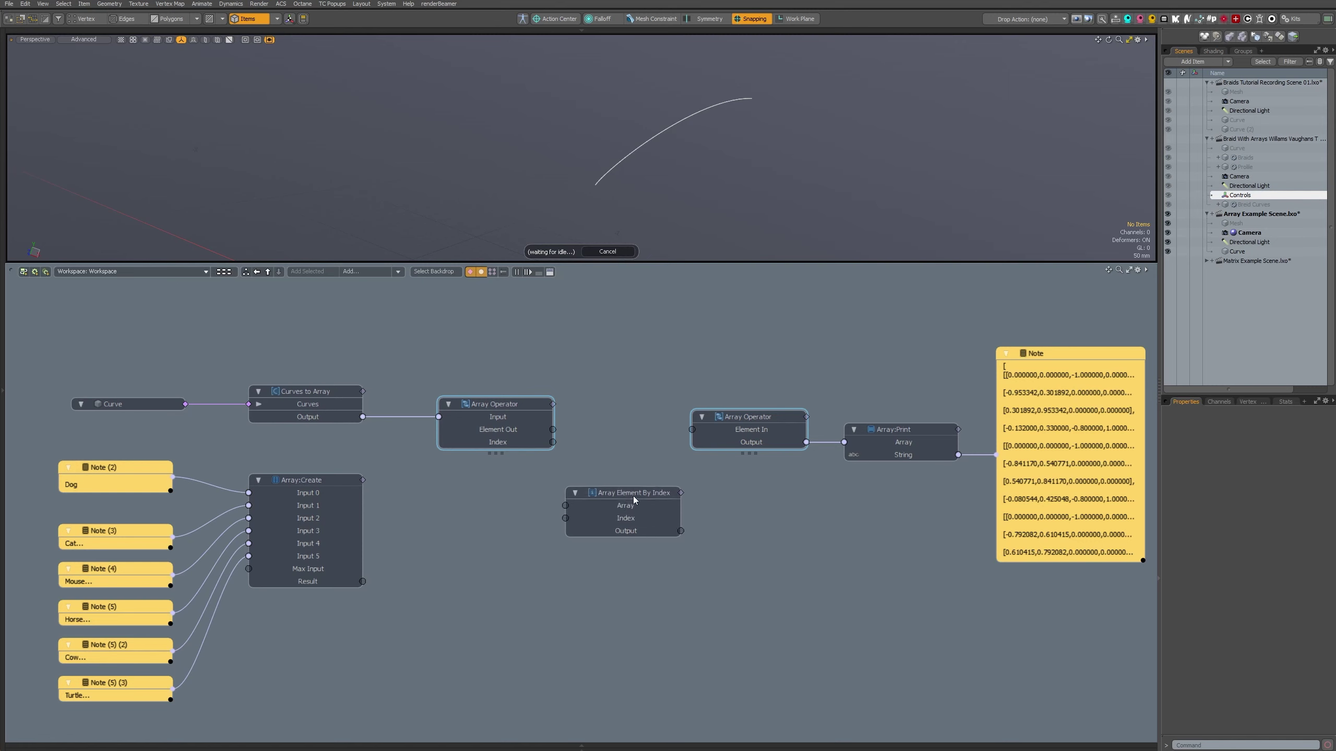
{"action": "left_click", "coordinate": [360, 584]}
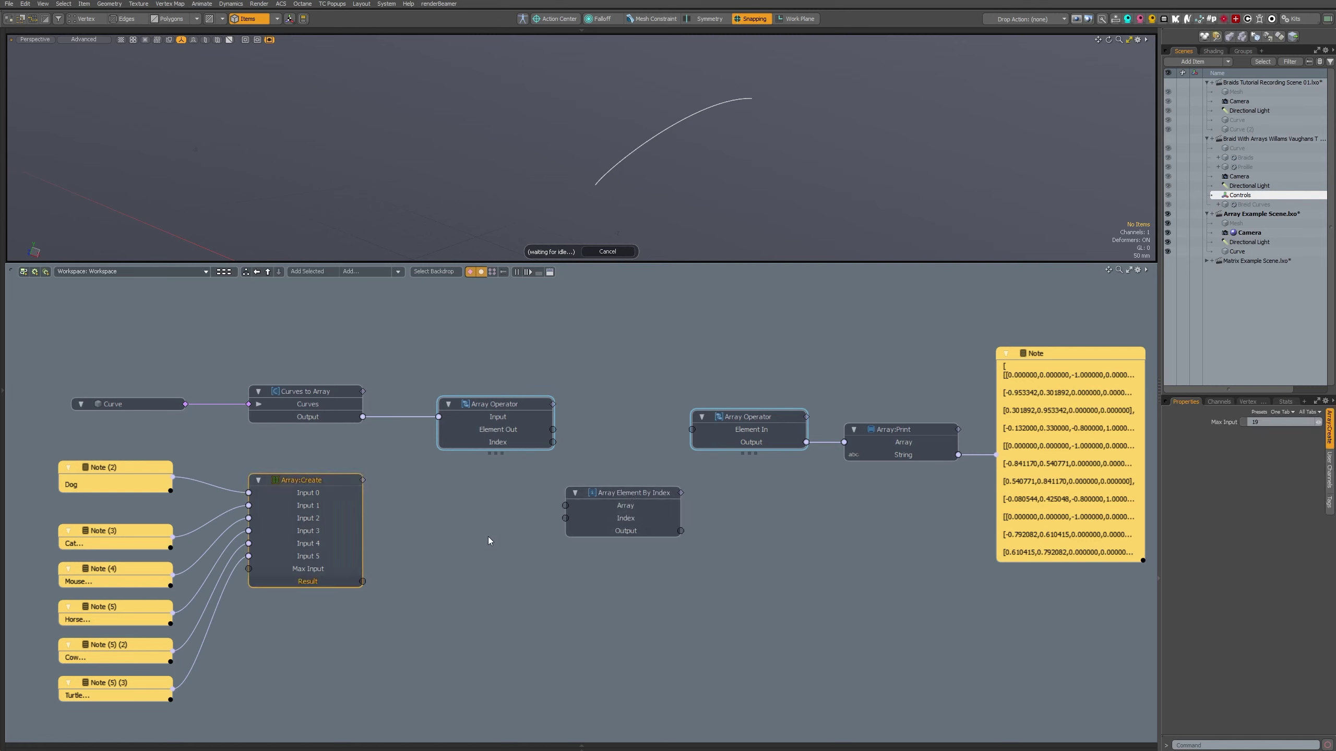
{"action": "left_click_drag", "start_coordinate": [363, 582], "coordinate": [609, 481]}
{"action": "left_click_drag", "start_coordinate": [512, 414], "coordinate": [566, 481]}
{"action": "left_click_drag", "start_coordinate": [656, 518], "coordinate": [692, 430]}
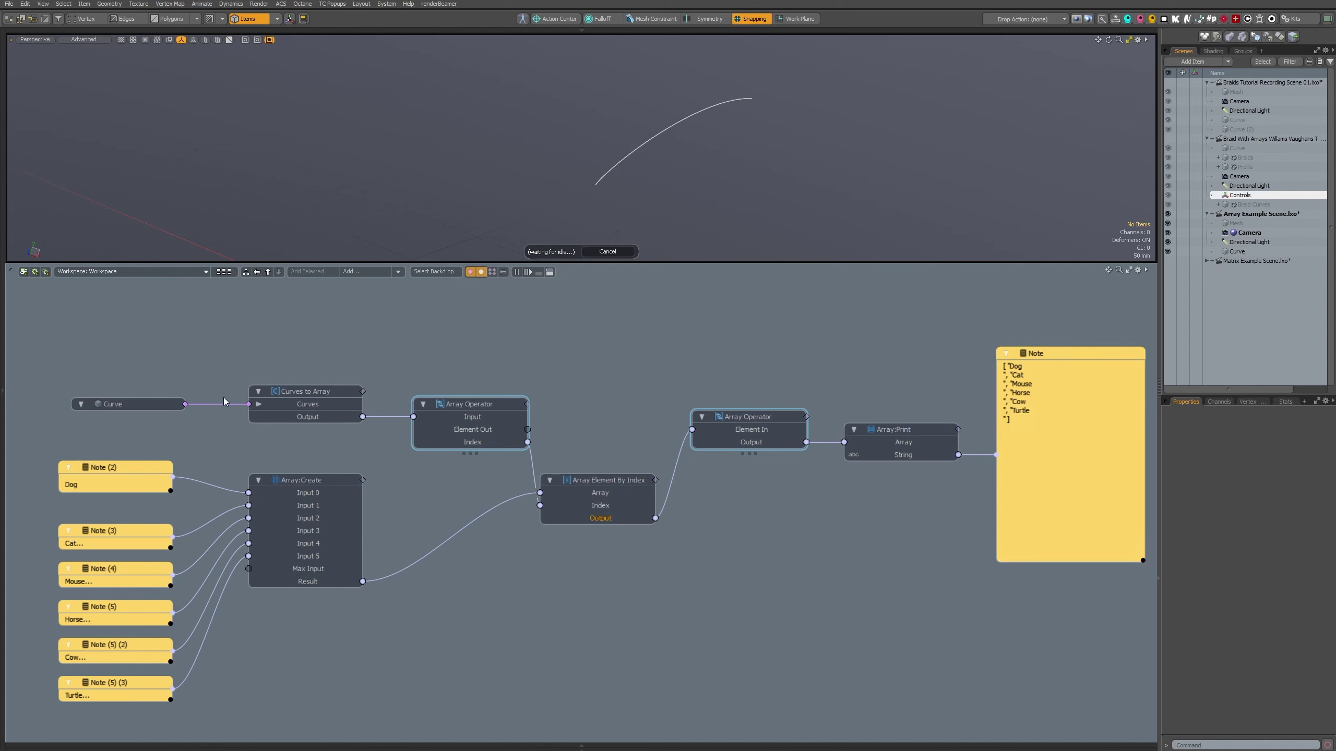
- Check the Curves to Array and Array Operator nodes, and move Array Element By Index up between the two operator halves
{"action": "left_click", "coordinate": [288, 389]}
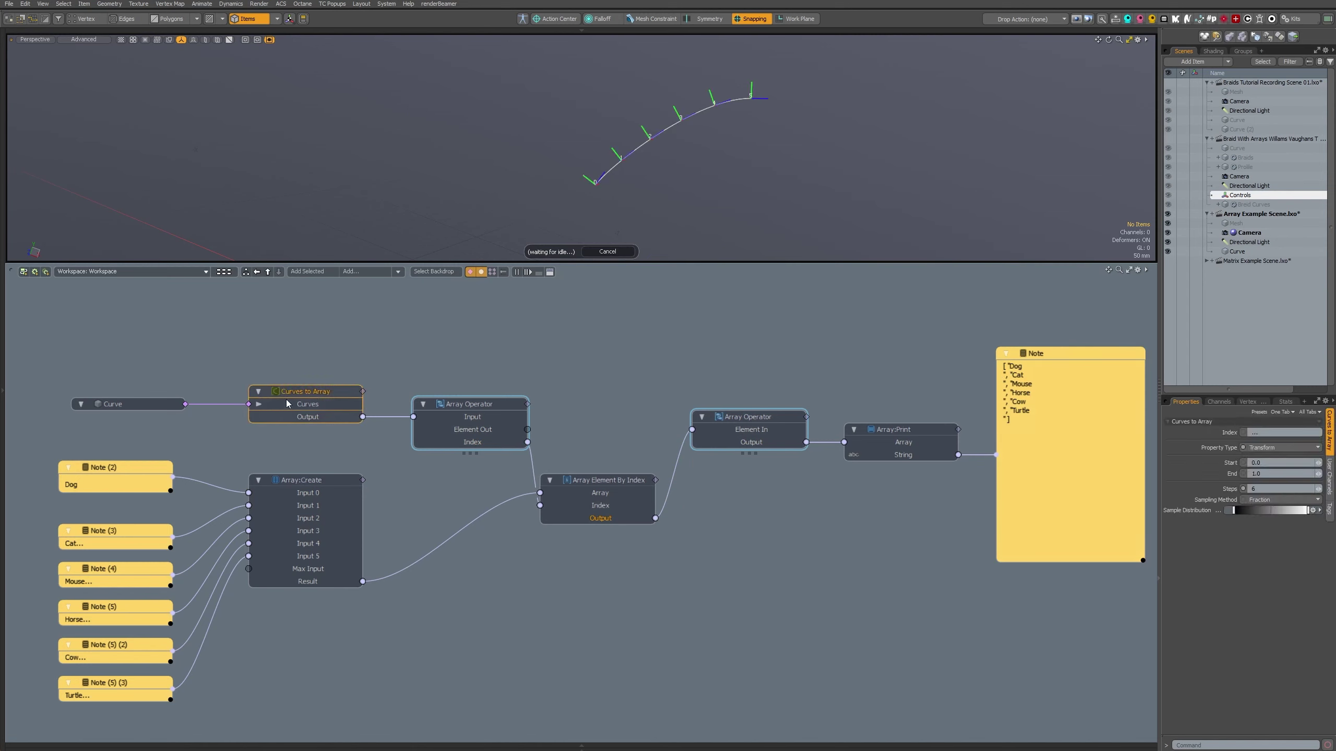
{"action": "left_click", "coordinate": [492, 404]}
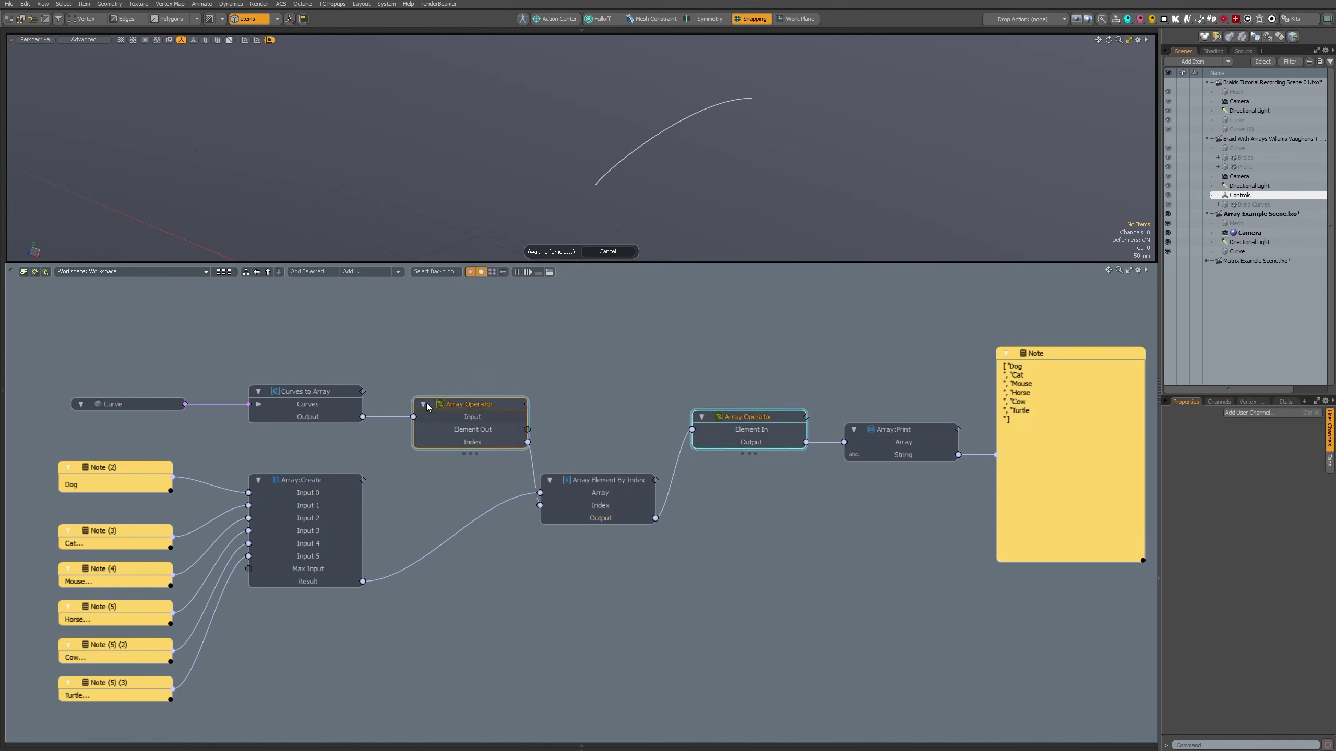
{"action": "left_click_drag", "start_coordinate": [602, 481], "coordinate": [615, 455]}
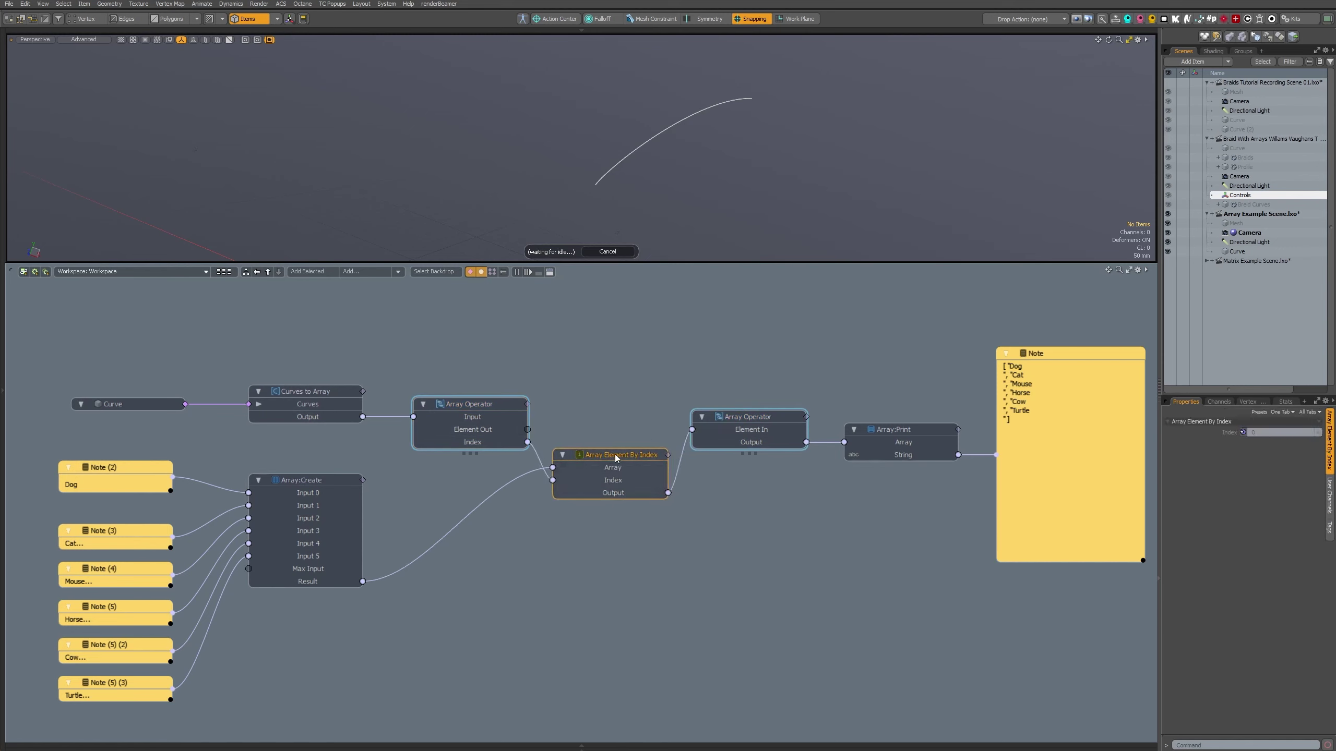
- Move the output half of the Array Operator slightly farther from Array Element By Index
{"action": "left_click", "coordinate": [597, 411]}
{"action": "left_click", "coordinate": [621, 468]}
{"action": "left_click_drag", "start_coordinate": [773, 418], "coordinate": [785, 419]}
{"action": "left_click_drag", "start_coordinate": [882, 373], "coordinate": [907, 468]}
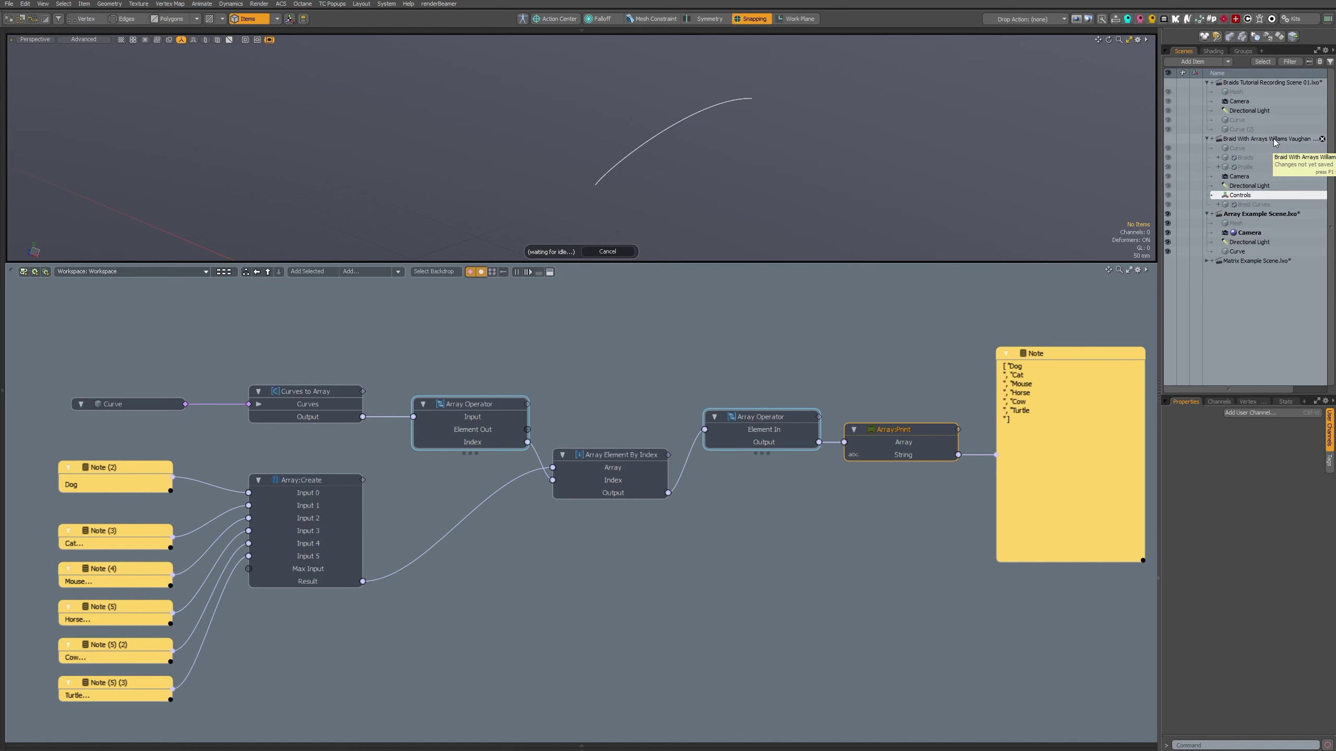
- Switch to the Braids Tutorial Recording Scene and inspect its Array Operator in the viewport and the Curves to Array Property Type options
{"action": "left_click", "coordinate": [1264, 82]}
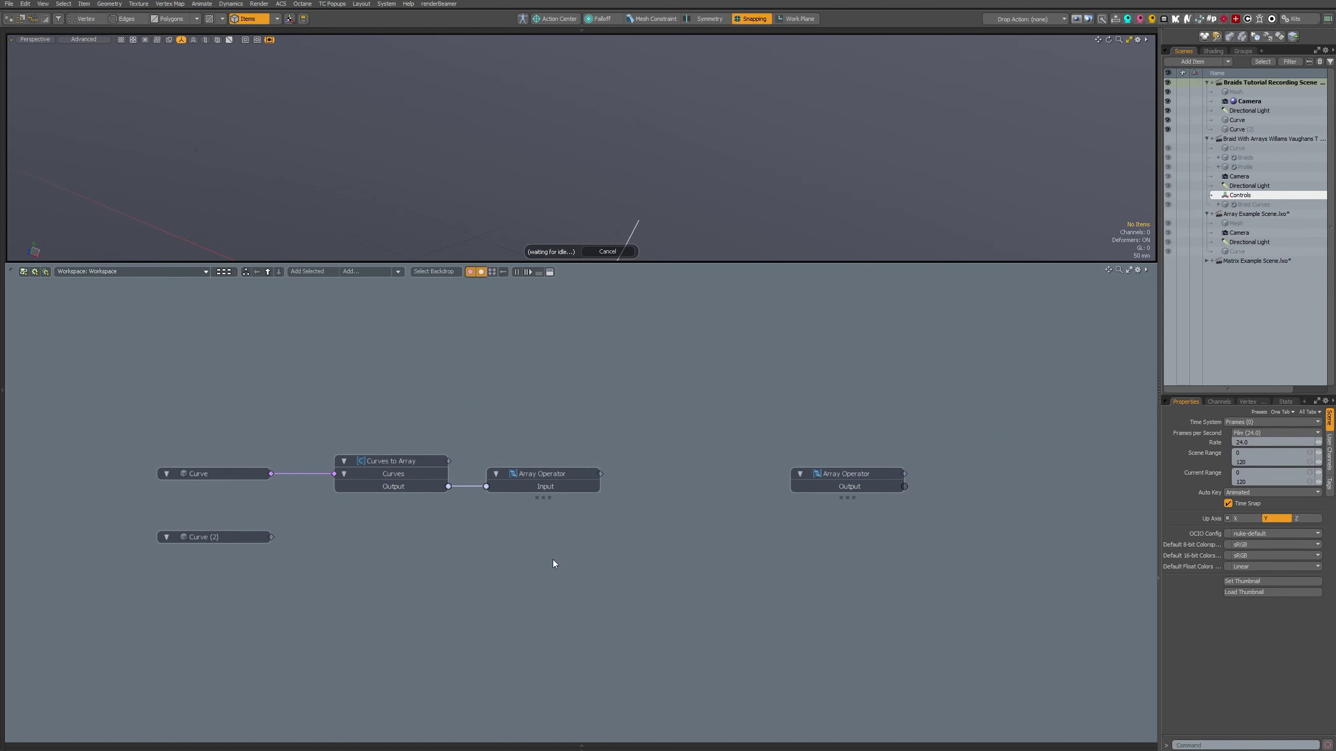
{"action": "left_click", "coordinate": [589, 486]}
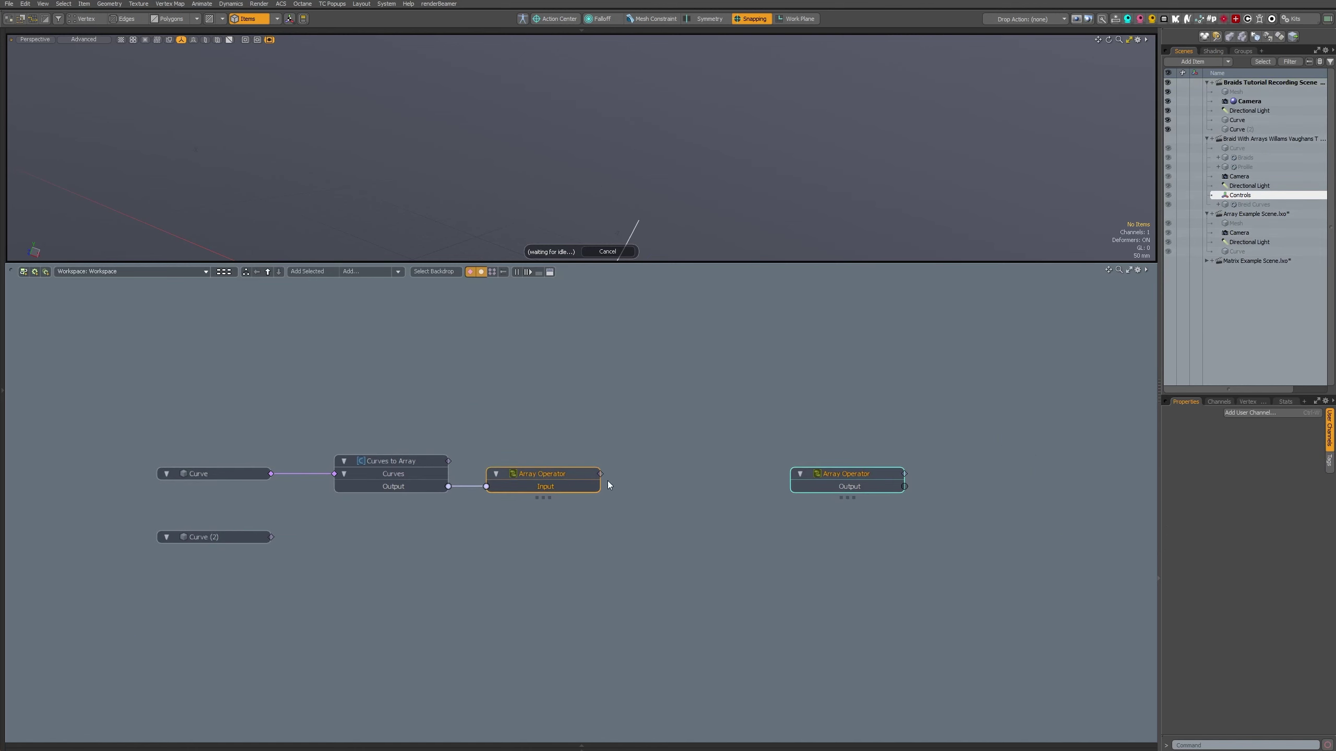
{"action": "left_click_drag", "start_coordinate": [708, 151], "coordinate": [466, 182], "text": "alt"}
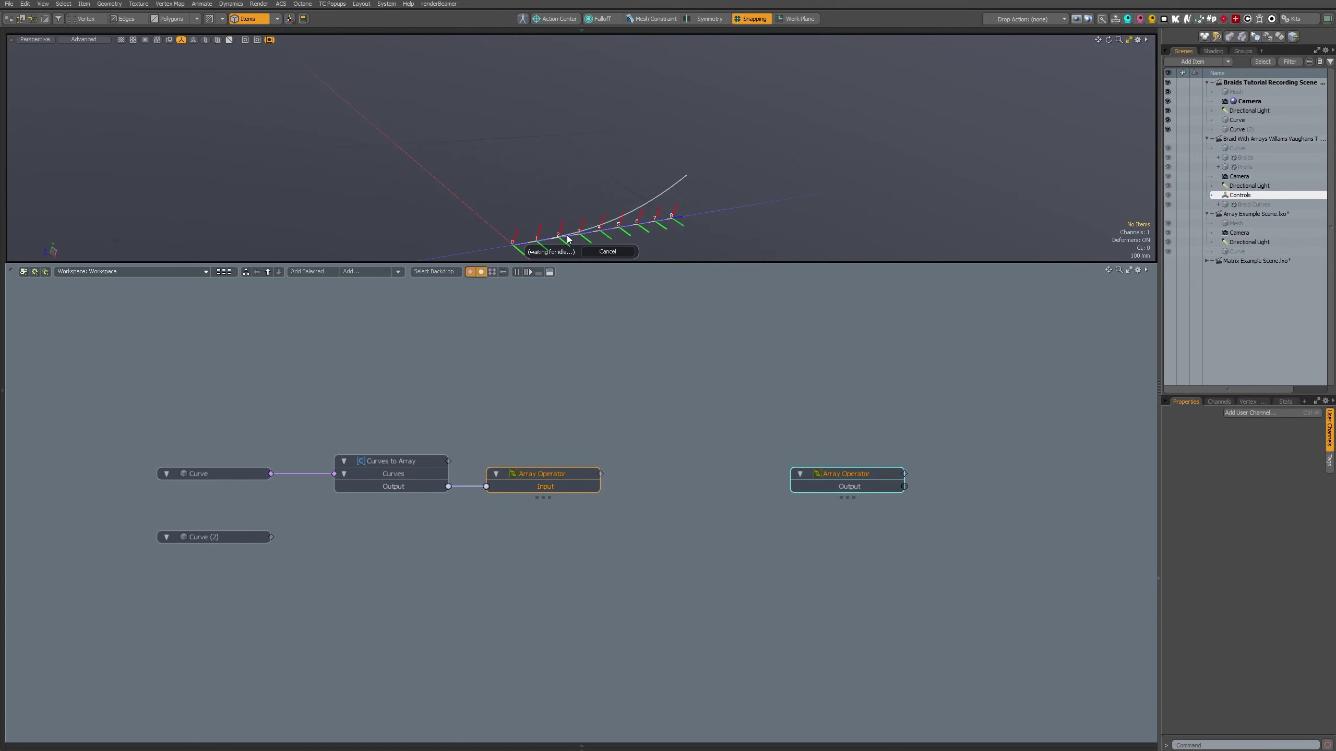
{"action": "left_click_drag", "start_coordinate": [568, 240], "coordinate": [540, 172], "text": "alt"}
{"action": "left_click", "coordinate": [699, 455]}
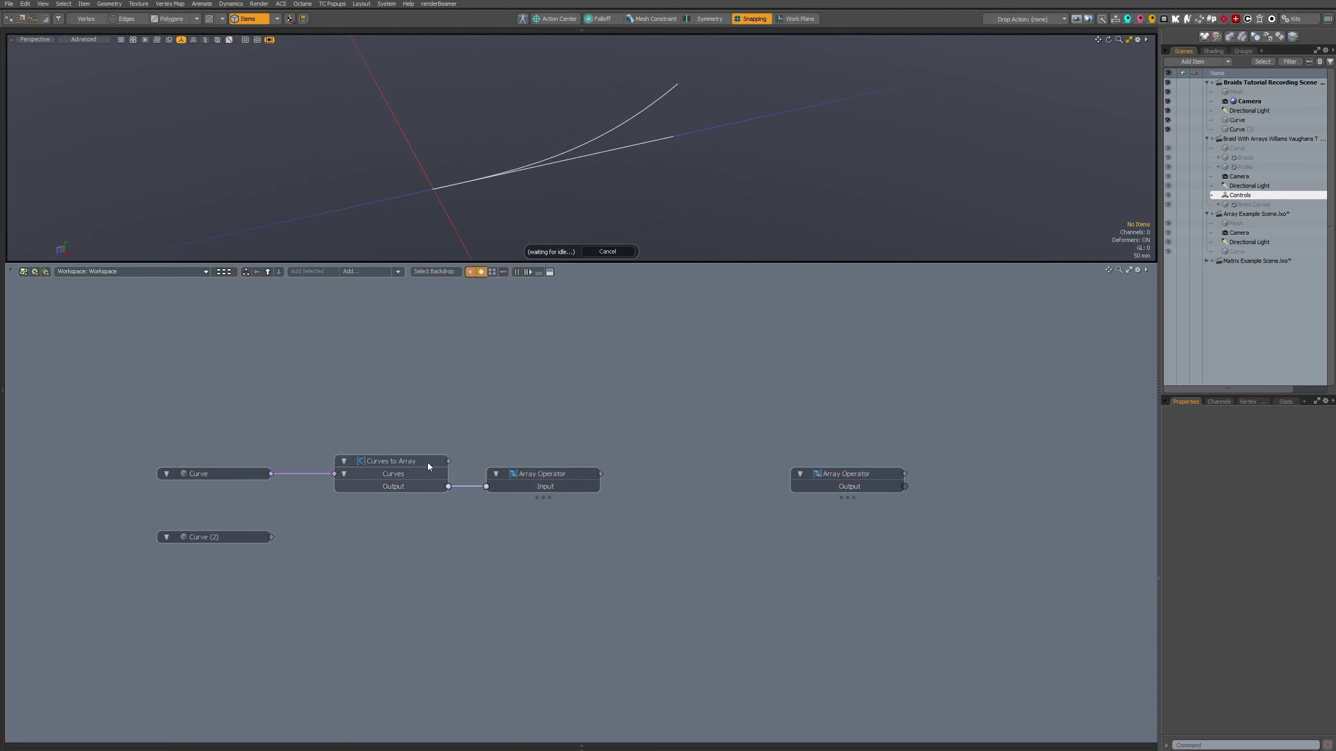
{"action": "left_click", "coordinate": [410, 467]}
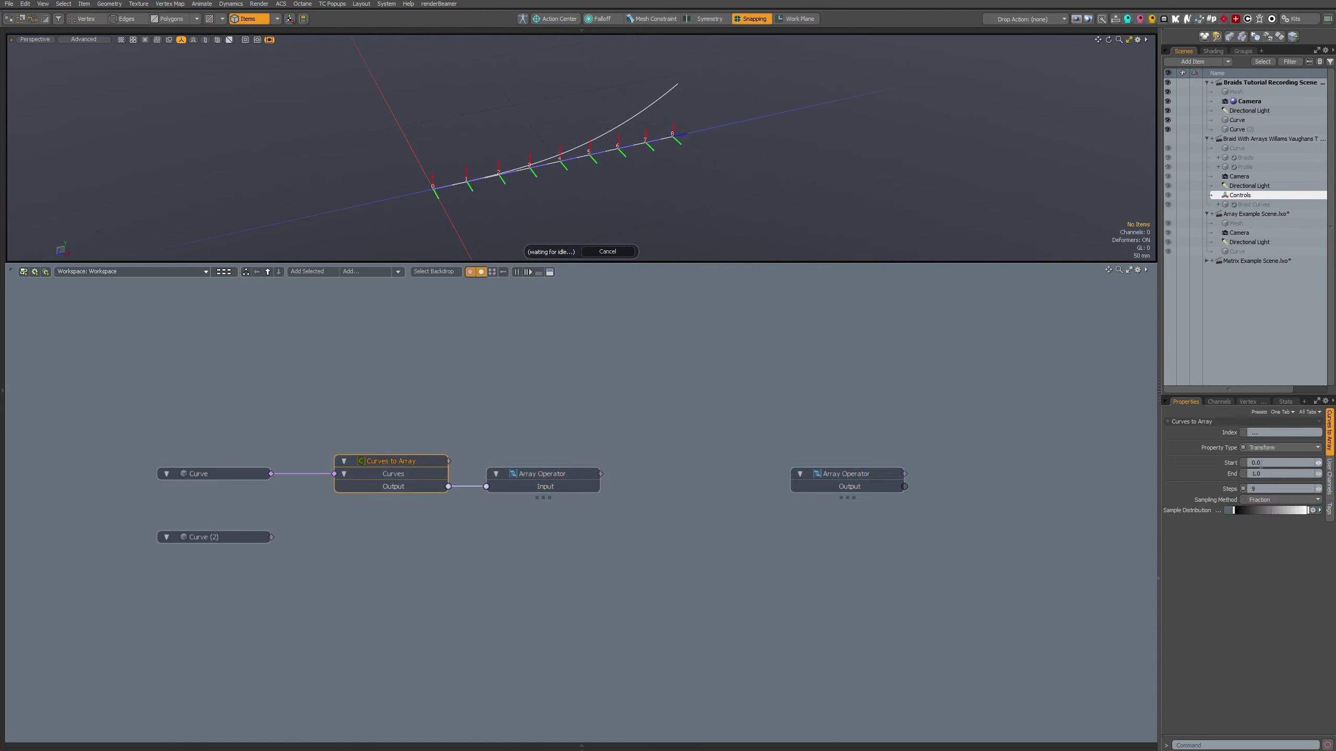
{"action": "left_click", "coordinate": [1291, 449]}
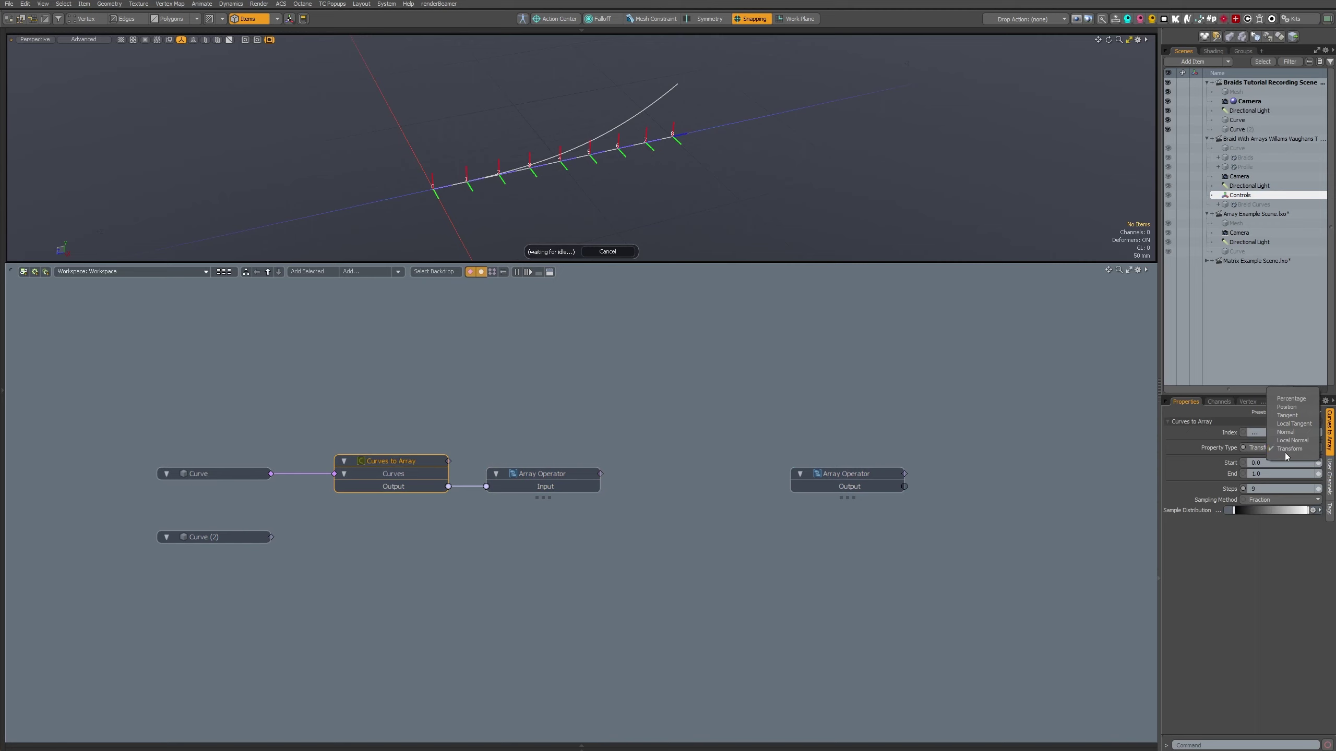
{"action": "left_click", "coordinate": [897, 445]}
- Spread the Array Operator halves apart, adding the Element Out channel to the input half and Element In to the output half
{"action": "left_click_drag", "start_coordinate": [859, 474], "coordinate": [909, 475]}
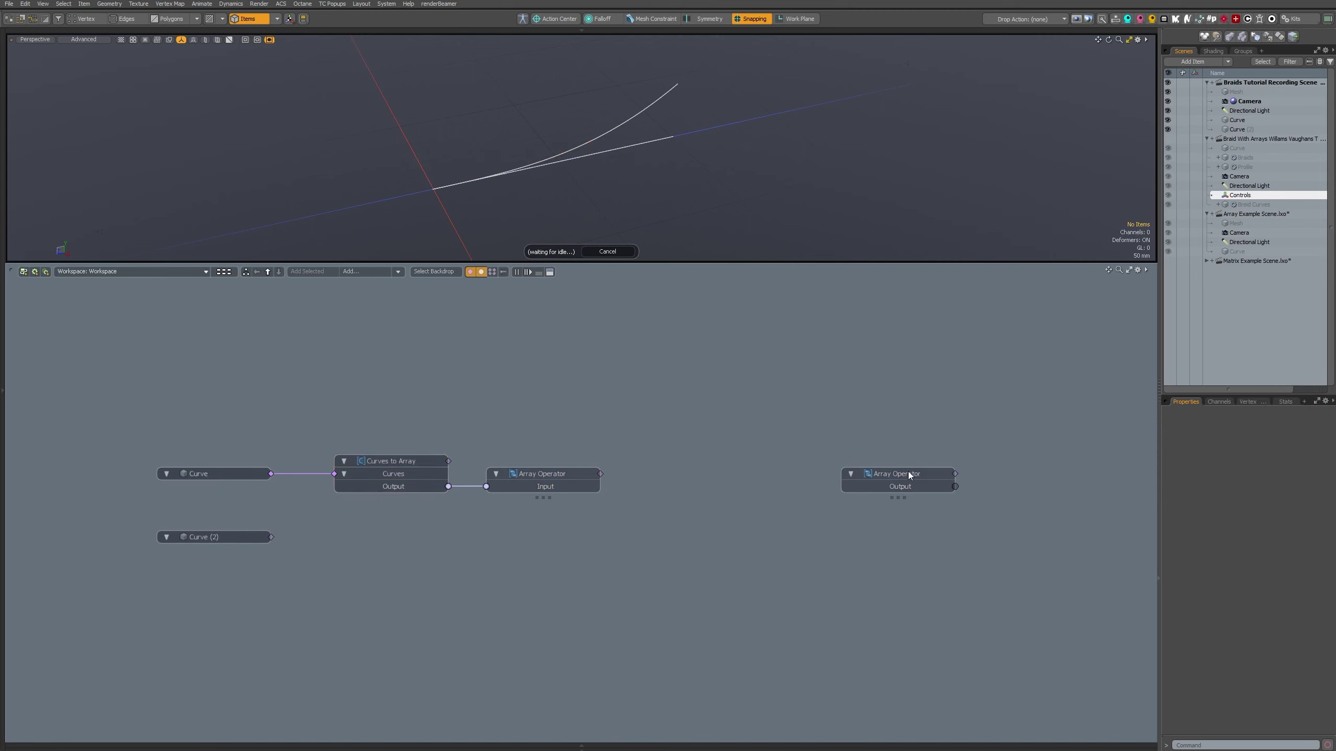
{"action": "right_click", "coordinate": [545, 477]}
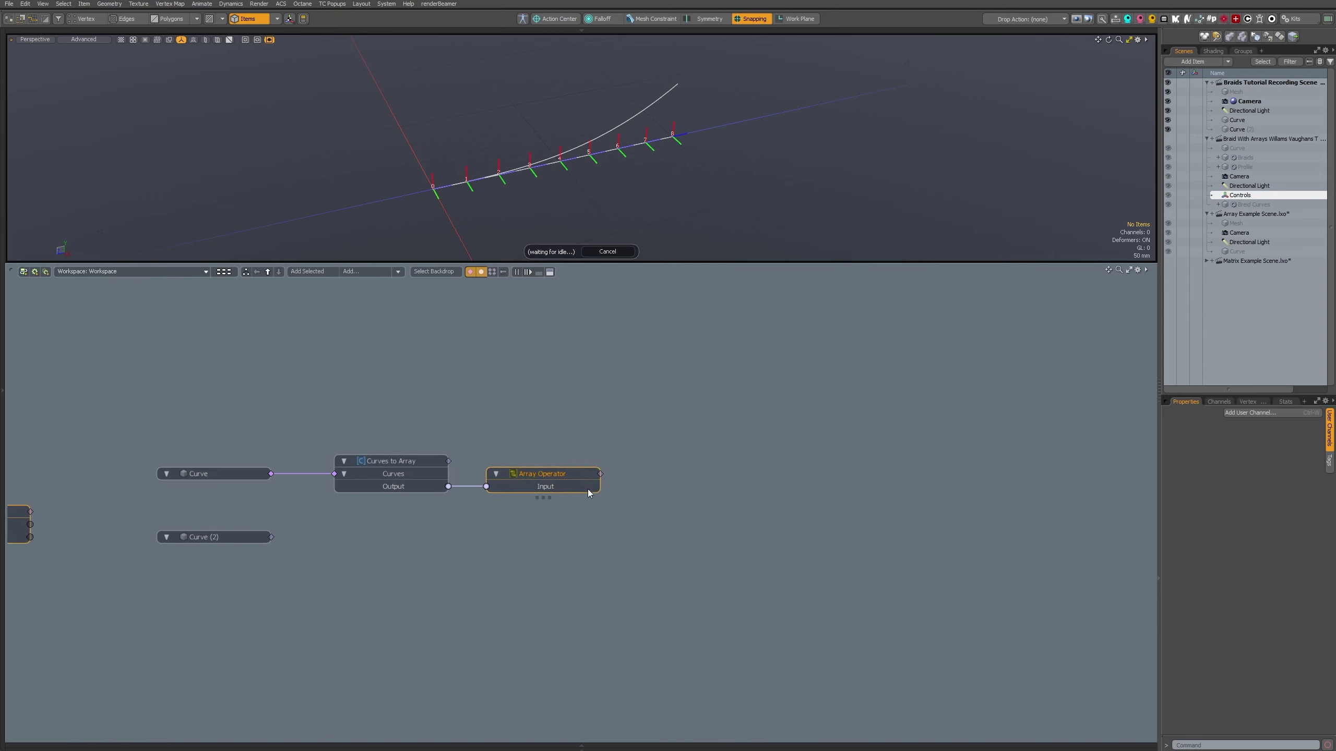
{"action": "left_click", "coordinate": [551, 475]}
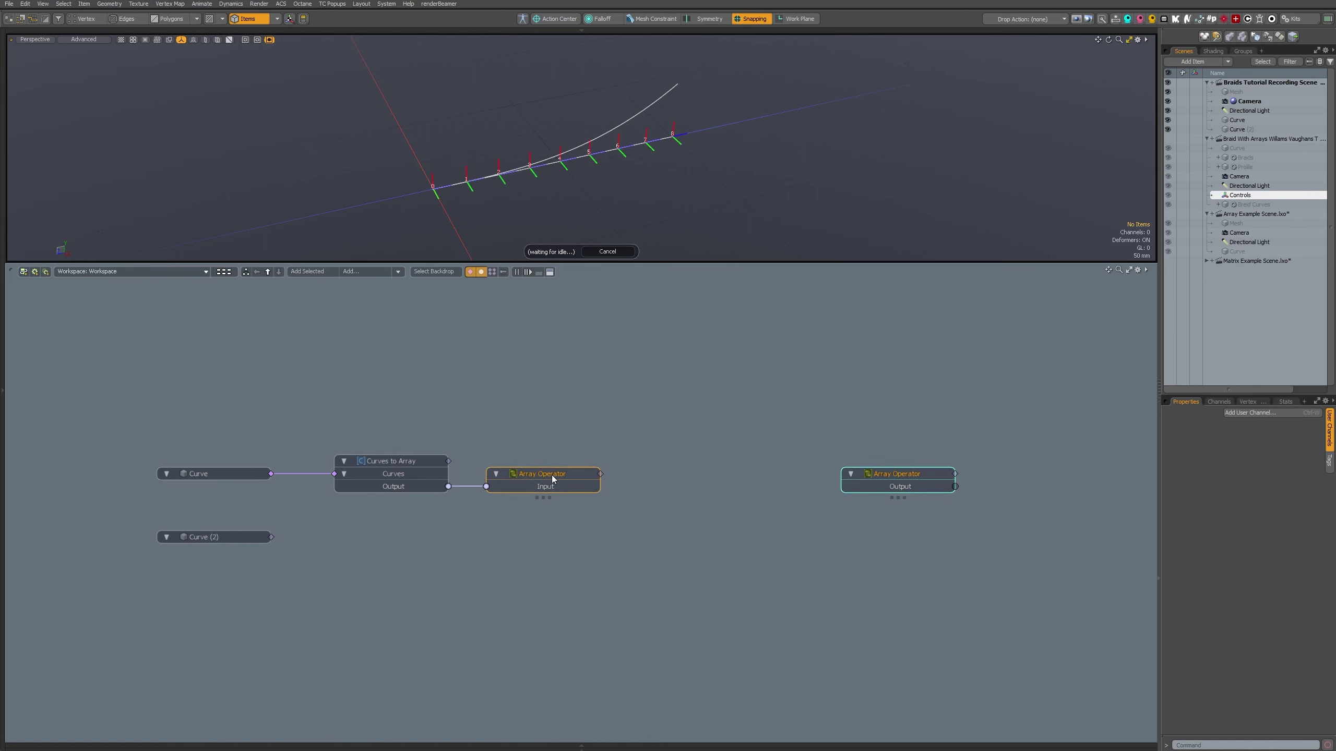
{"action": "right_click", "coordinate": [551, 476]}
{"action": "left_click", "coordinate": [556, 495]}
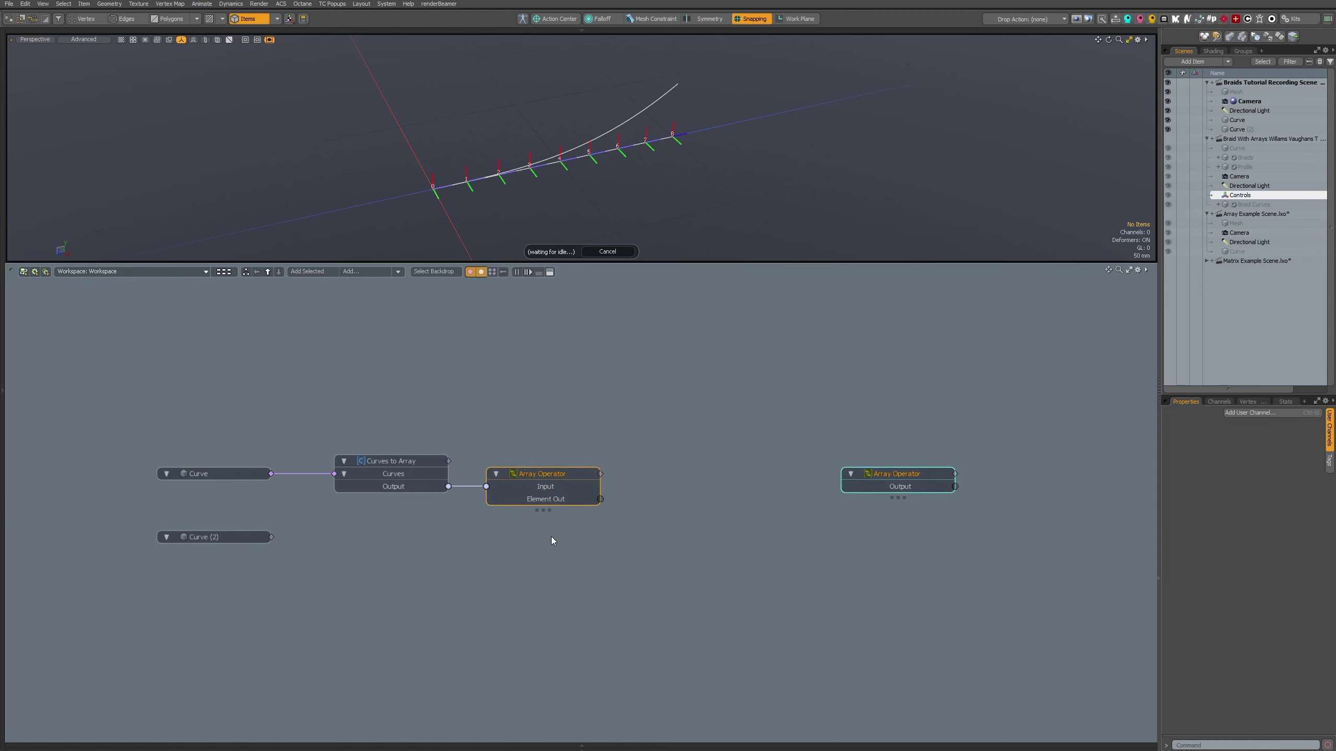
{"action": "left_click", "coordinate": [905, 474]}
{"action": "right_click", "coordinate": [905, 478]}
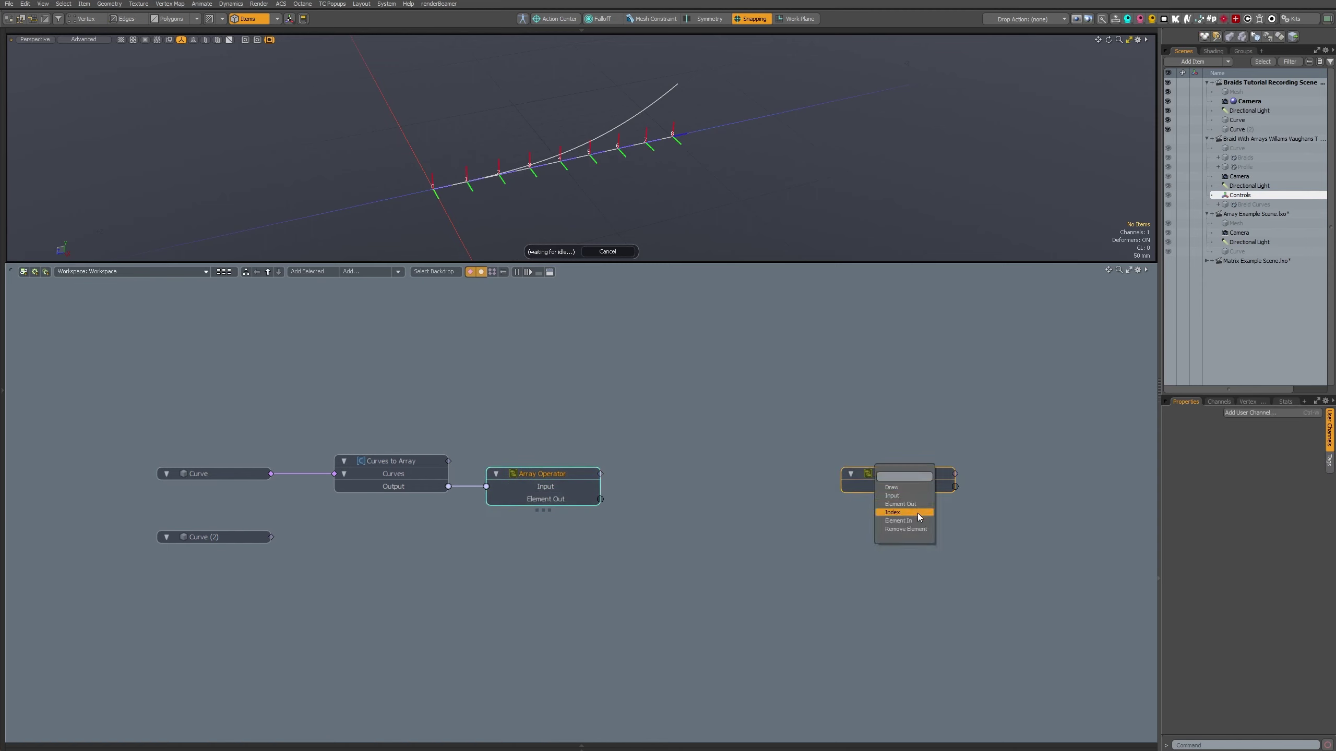
{"action": "left_click", "coordinate": [918, 521]}
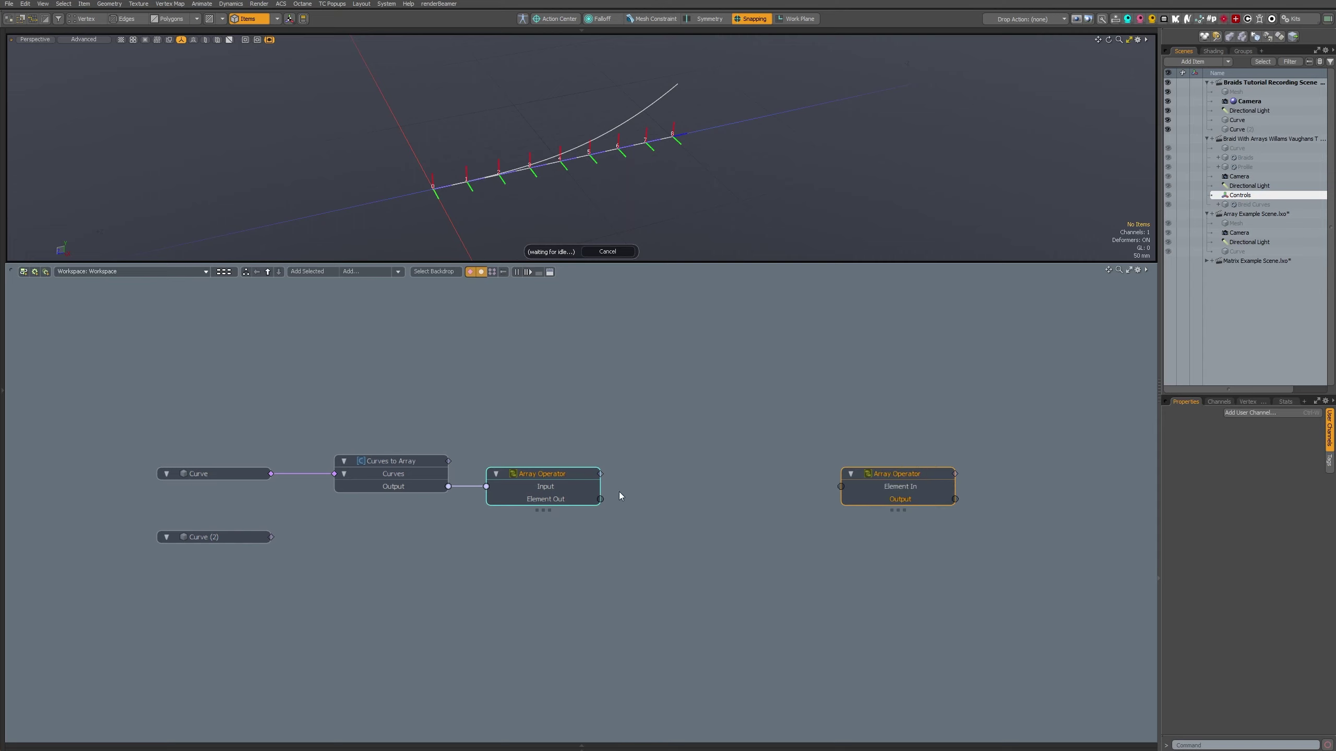
- Link the Array Operator's Element Out directly to Element In and move the output half a little closer
{"action": "left_click_drag", "start_coordinate": [600, 499], "coordinate": [875, 498]}
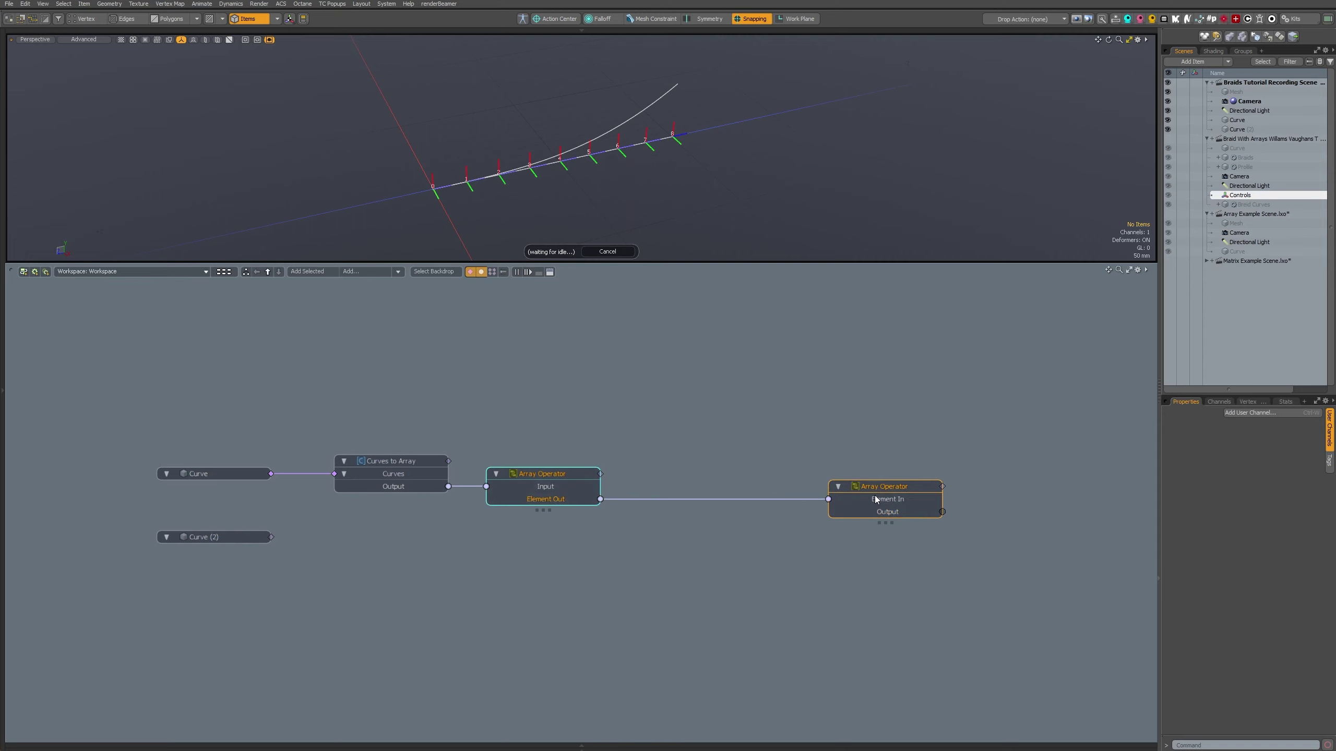
{"action": "left_click_drag", "start_coordinate": [812, 419], "coordinate": [754, 422], "text": "alt"}
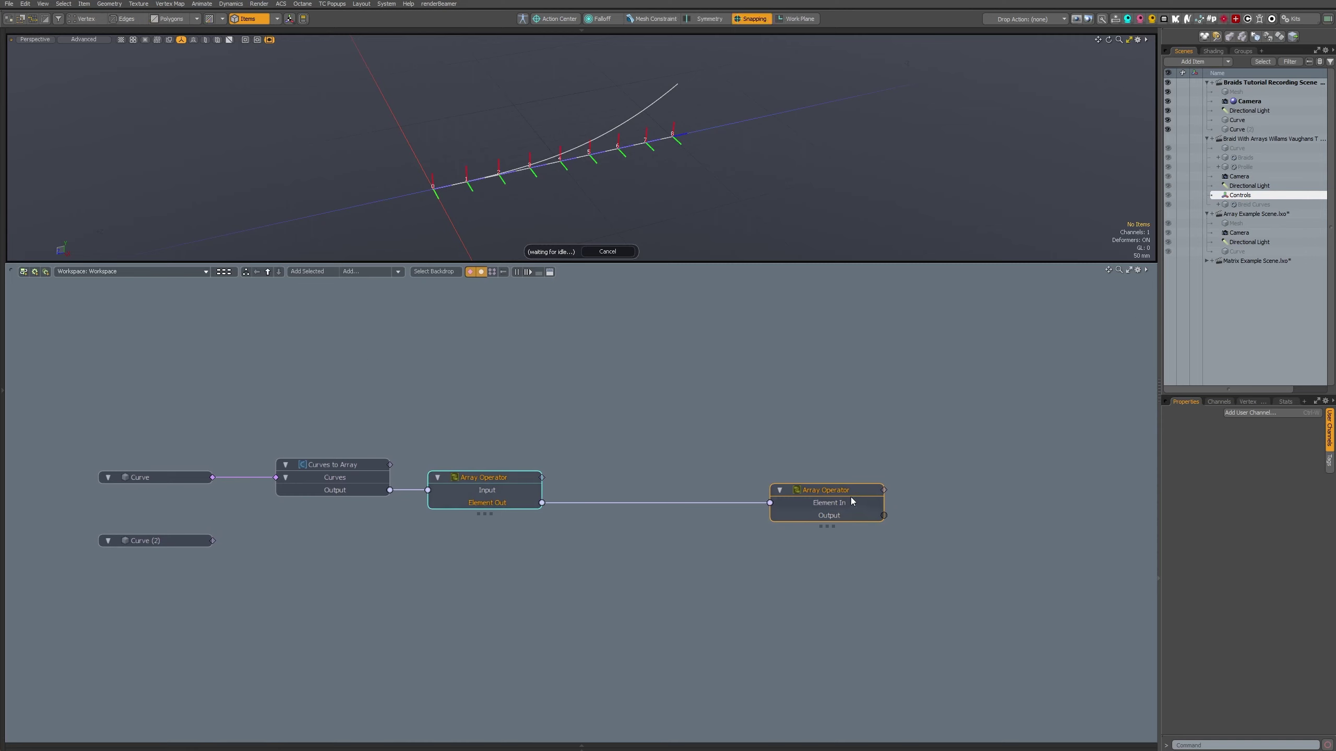
{"action": "left_click_drag", "start_coordinate": [852, 500], "coordinate": [813, 499]}
{"action": "left_click_drag", "start_coordinate": [902, 463], "coordinate": [888, 462], "text": "alt"}
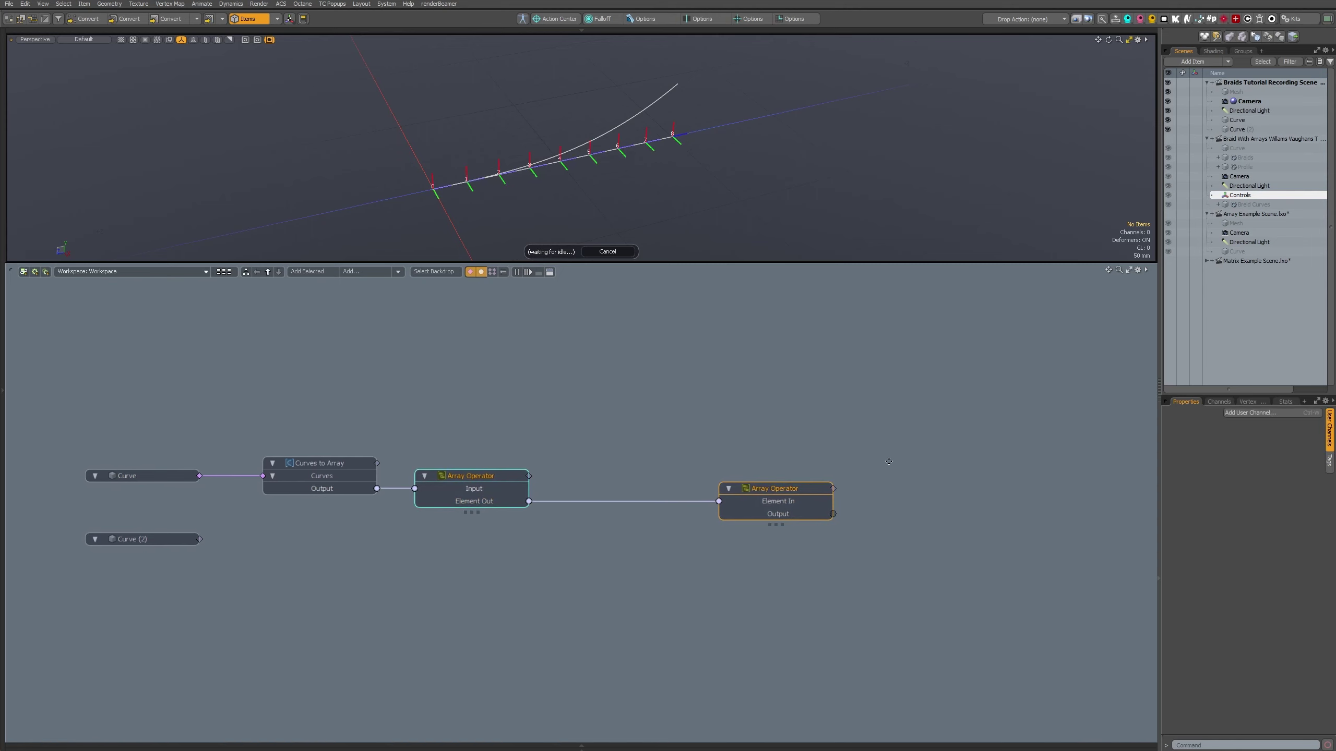
{"action": "scroll", "coordinate": [888, 461], "scroll_direction": "down", "scroll_amount": 1, "text": "alt"}
{"action": "left_click", "coordinate": [906, 437]}
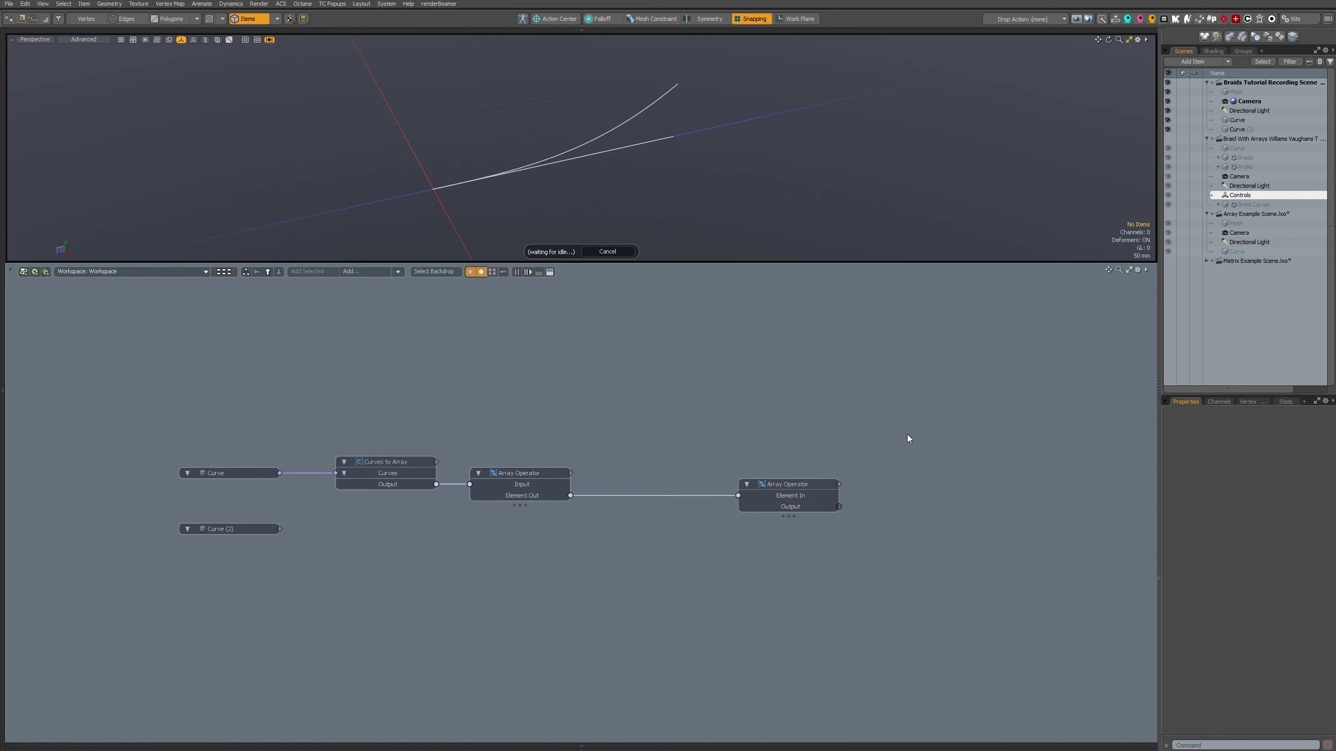
{"action": "left_click", "coordinate": [773, 486]}
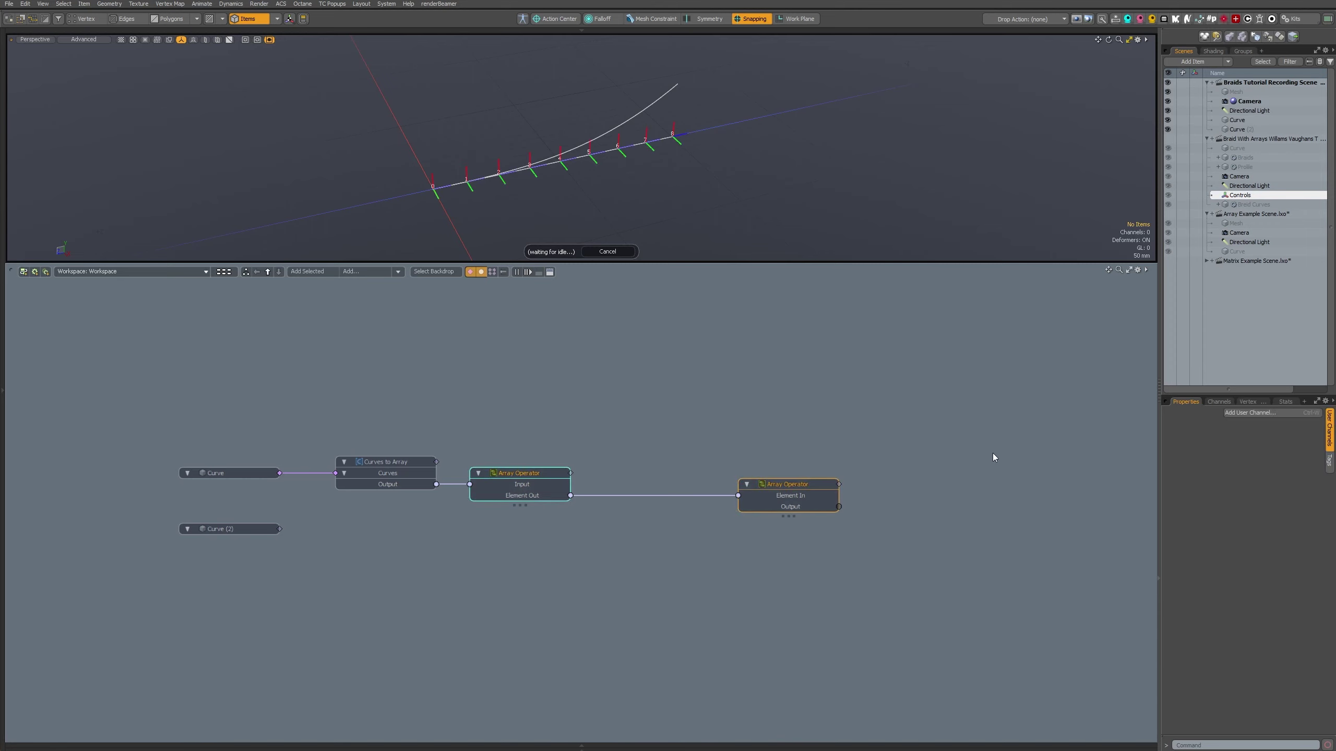
- Add a mesh item to the schematic, place it beyond the Array Operator's output half, and rename it Braid Curve
{"action": "left_click", "coordinate": [960, 474]}
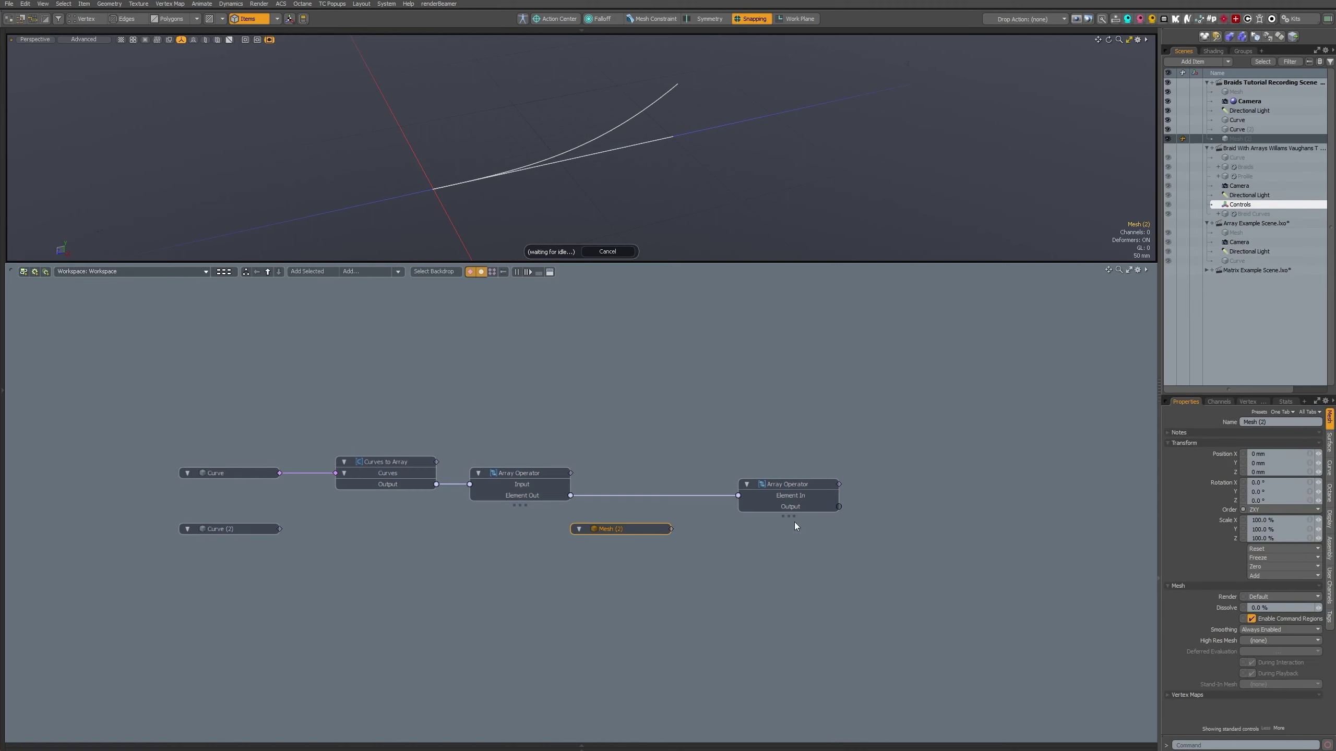
{"action": "left_click_drag", "start_coordinate": [632, 530], "coordinate": [960, 438]}
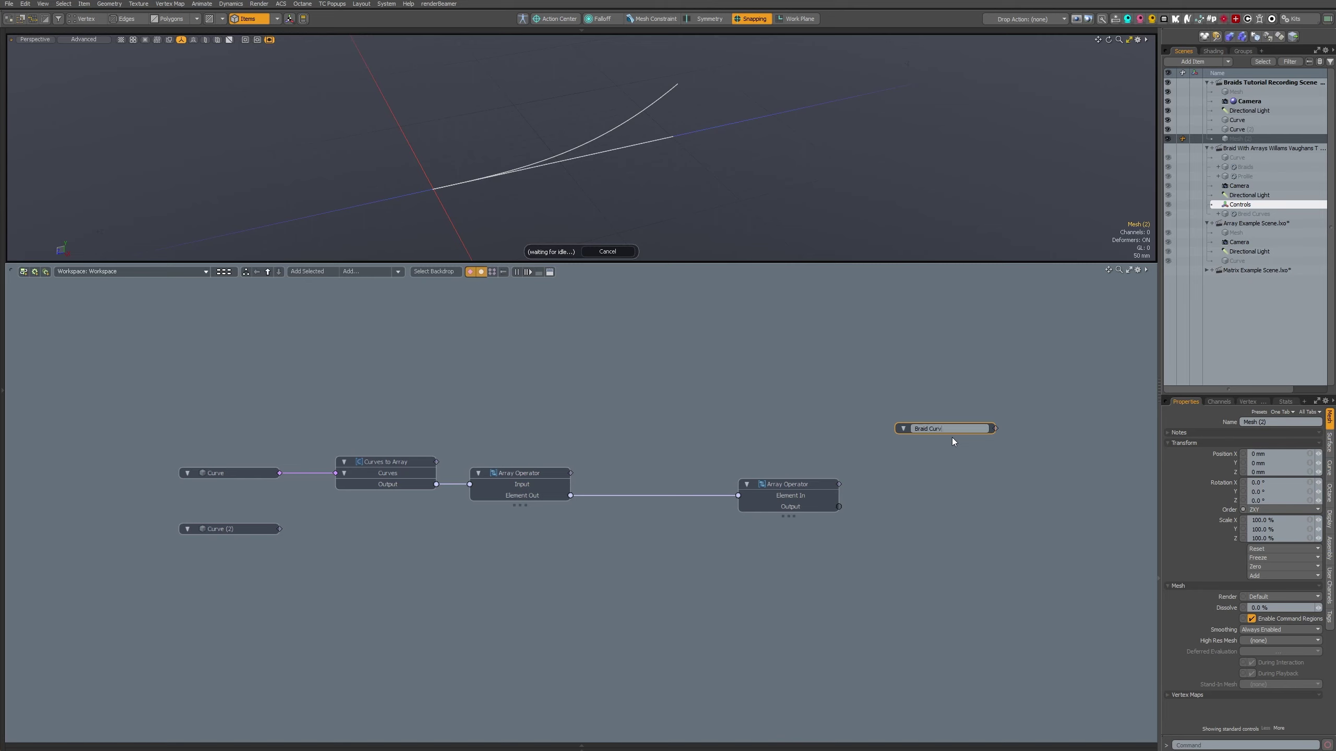
{"action": "key", "text": "Return"}
- Add a Create Polygons mesh operation to Braid Curve and link the Array Operator's Output to its Positions
{"action": "key", "text": "n"}
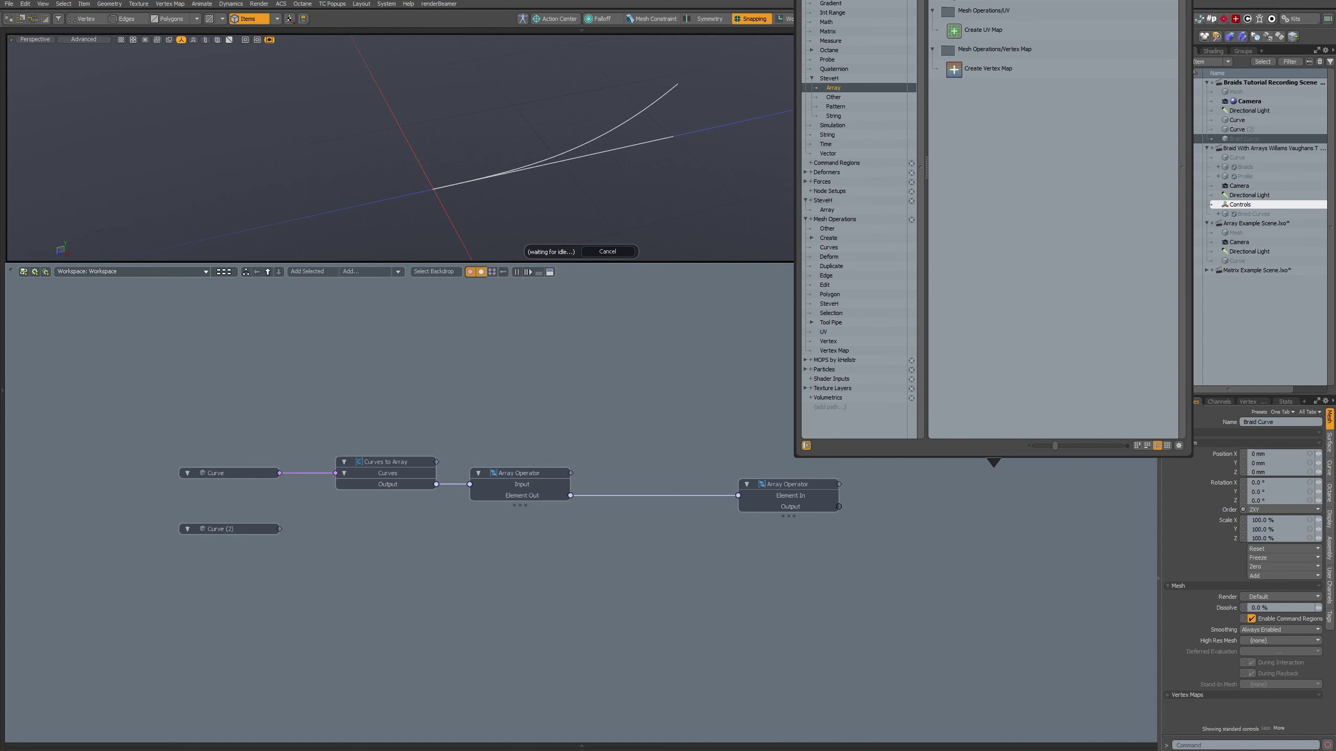
{"action": "left_click_drag", "start_coordinate": [953, 0], "coordinate": [1106, 128]}
{"action": "left_click_drag", "start_coordinate": [1150, 231], "coordinate": [1048, 450]}
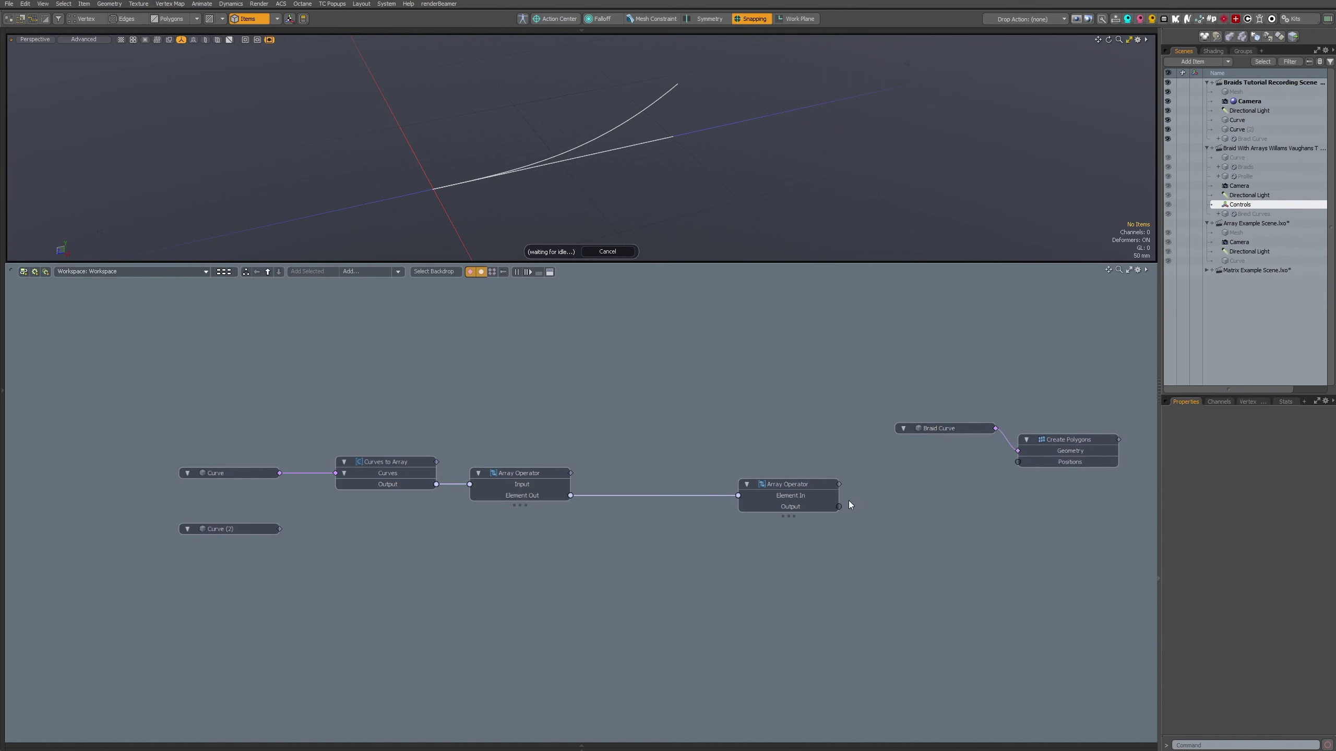
{"action": "left_click_drag", "start_coordinate": [838, 506], "coordinate": [1027, 463]}
- Move the Braid Curve node up and away from Create Polygons, checking the Array Operator and the mesh in the viewport
{"action": "left_click", "coordinate": [941, 429]}
{"action": "left_click_drag", "start_coordinate": [940, 429], "coordinate": [929, 429]}
{"action": "left_click", "coordinate": [790, 484]}
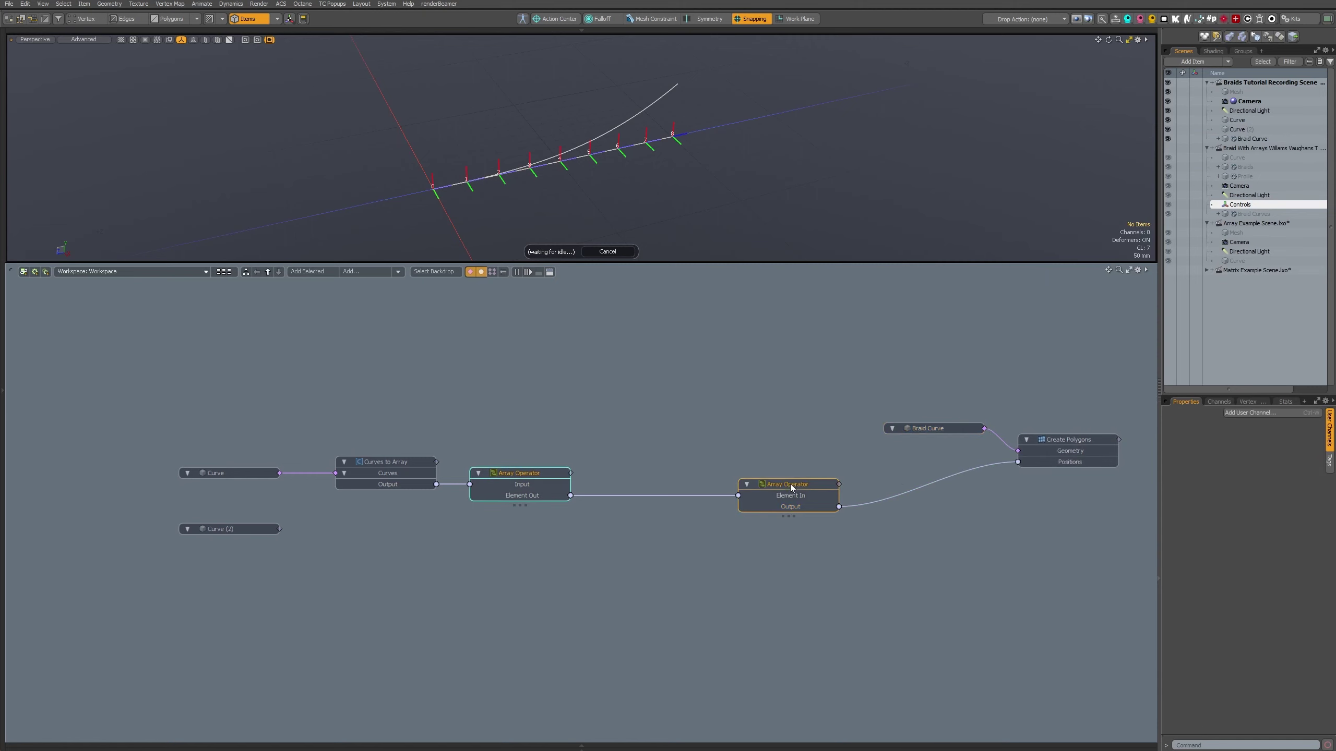
{"action": "left_click", "coordinate": [916, 430]}
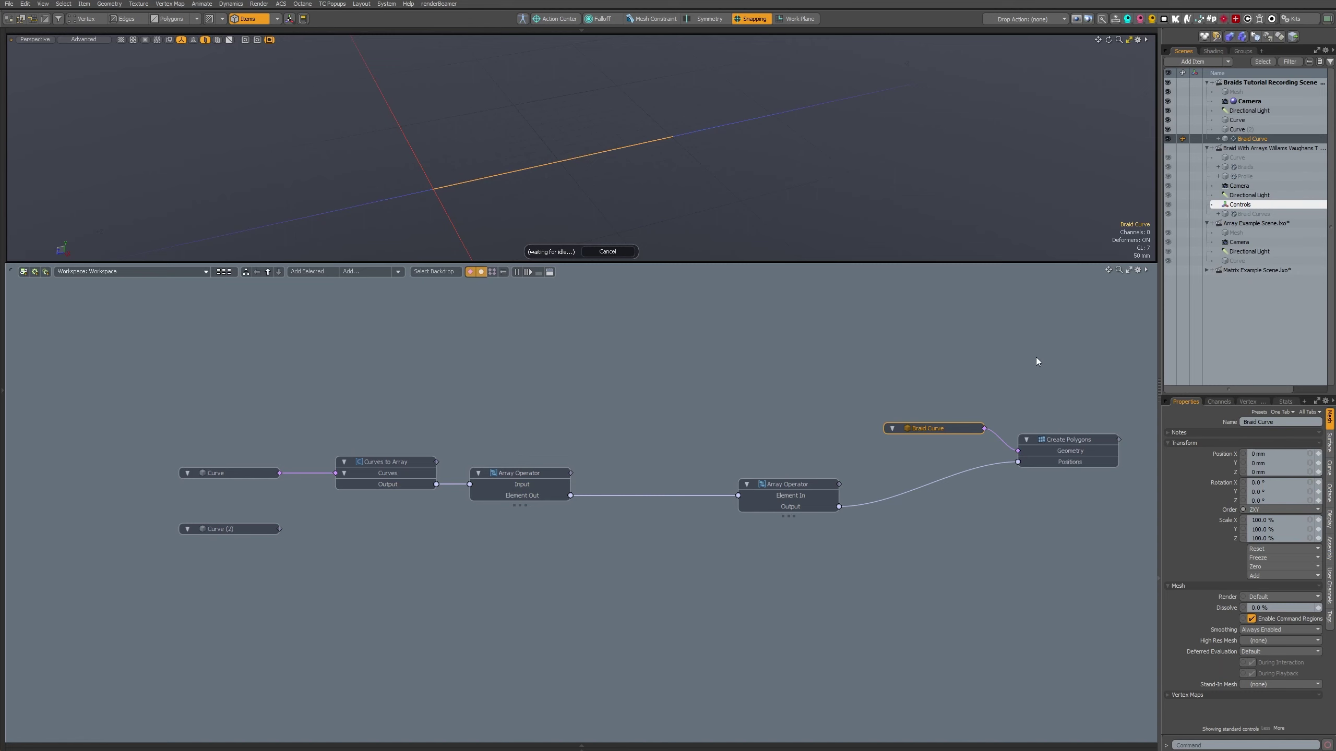
{"action": "left_click", "coordinate": [950, 421]}
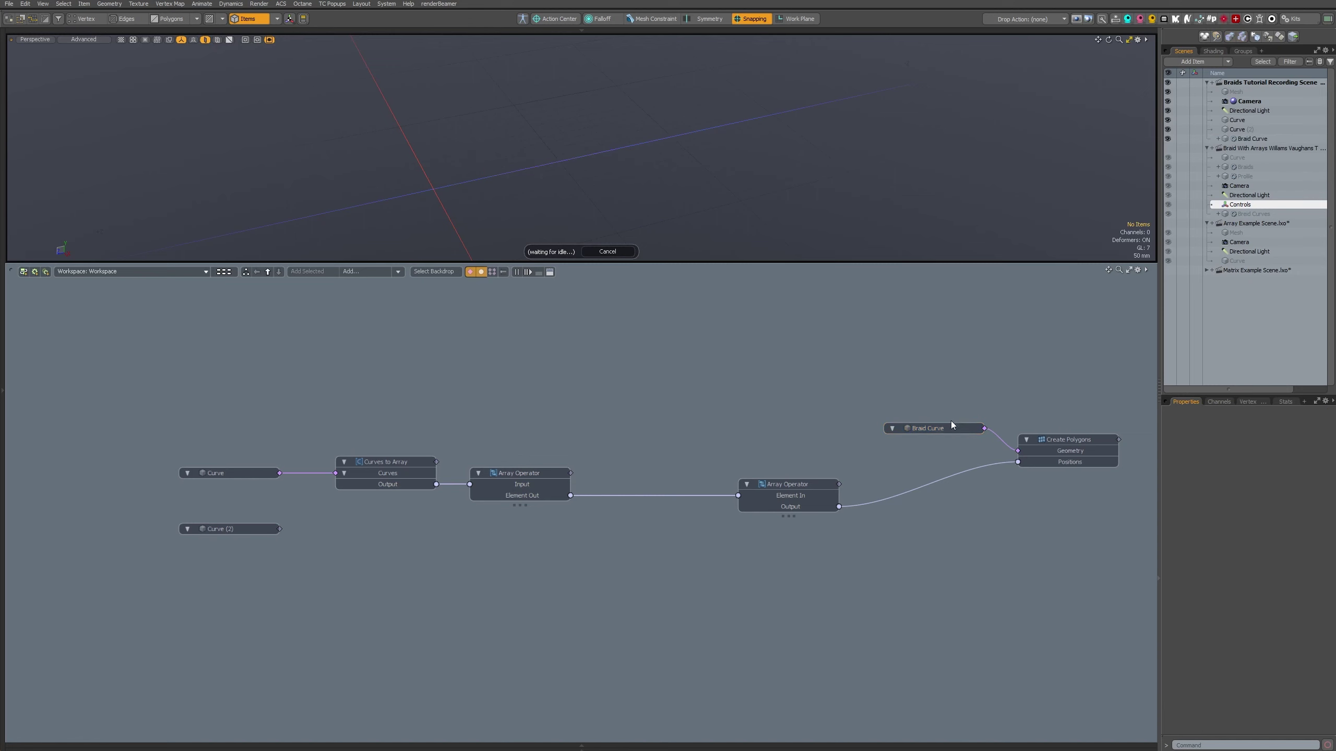
{"action": "left_click_drag", "start_coordinate": [950, 430], "coordinate": [940, 415]}
{"action": "left_click", "coordinate": [942, 405]}
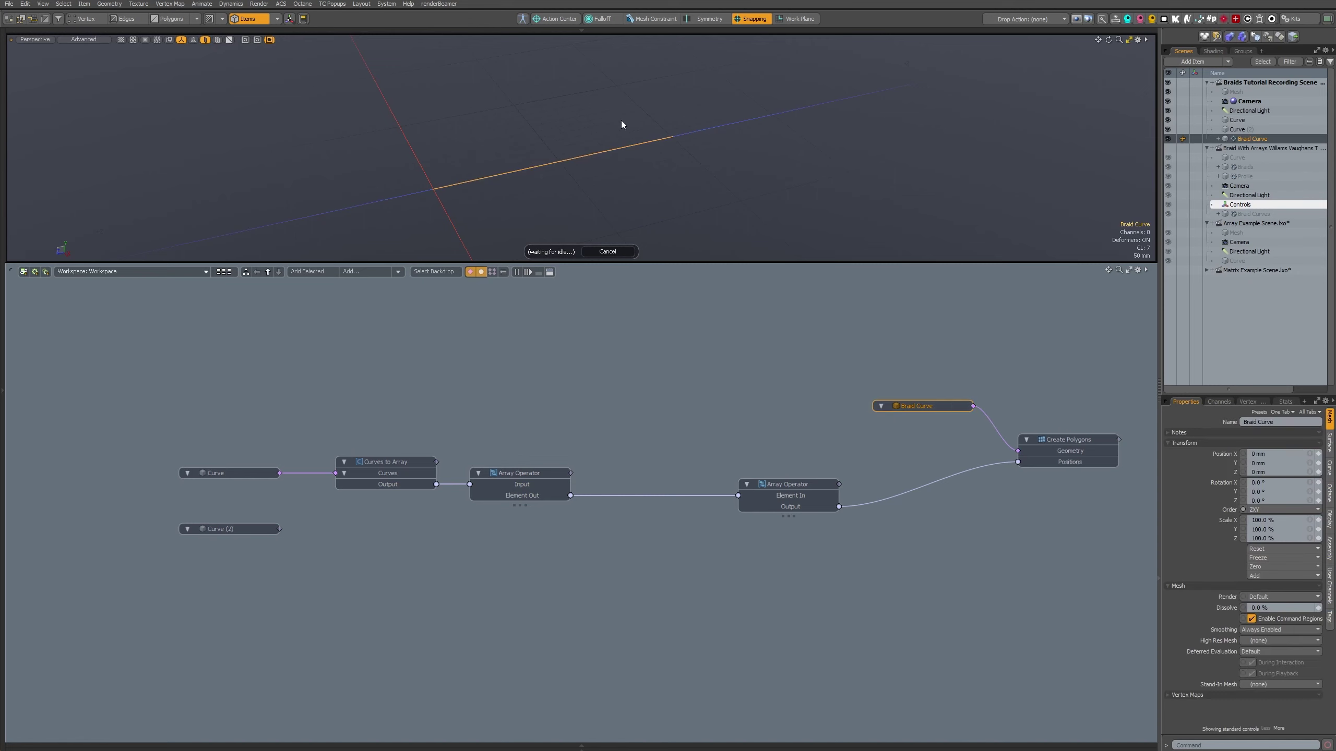
- Set the Polygon Type of Create Polygons to Curve
{"action": "left_click", "coordinate": [1080, 440]}
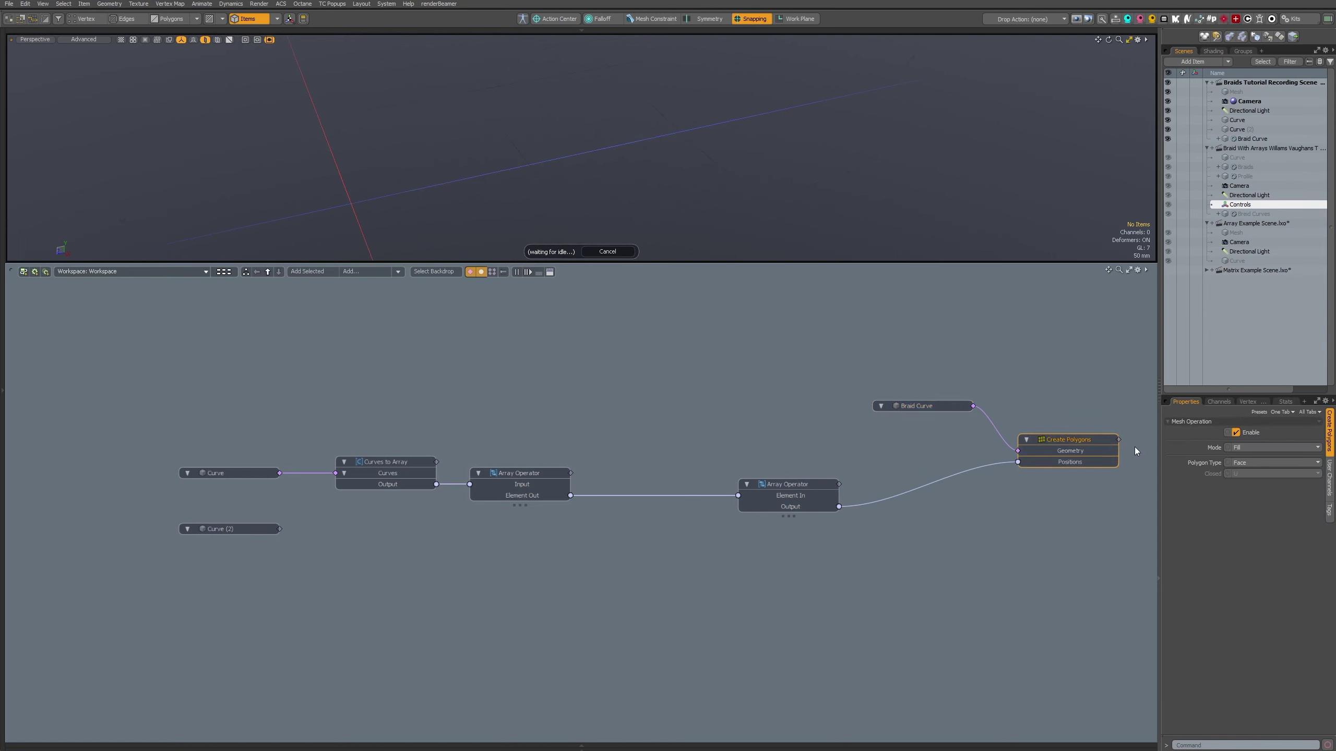
{"action": "left_click", "coordinate": [1253, 463]}
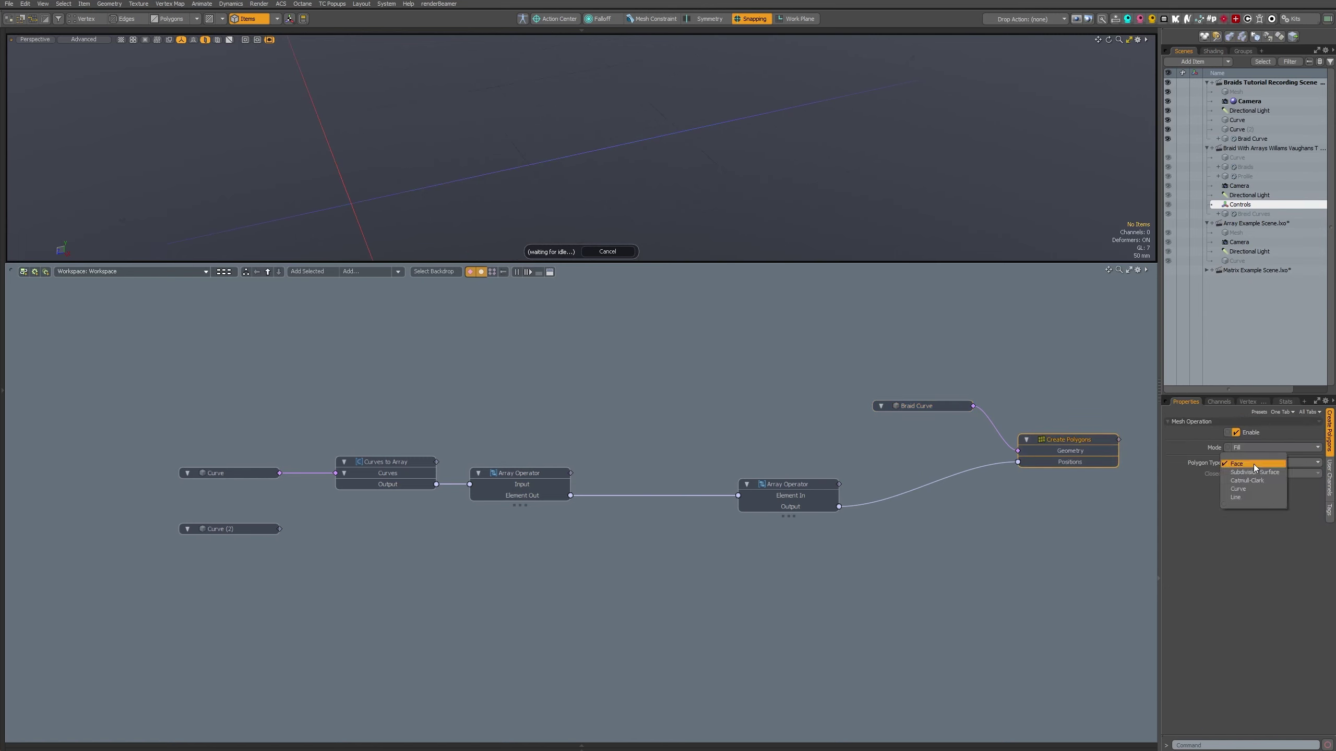
{"action": "left_click", "coordinate": [1257, 490]}
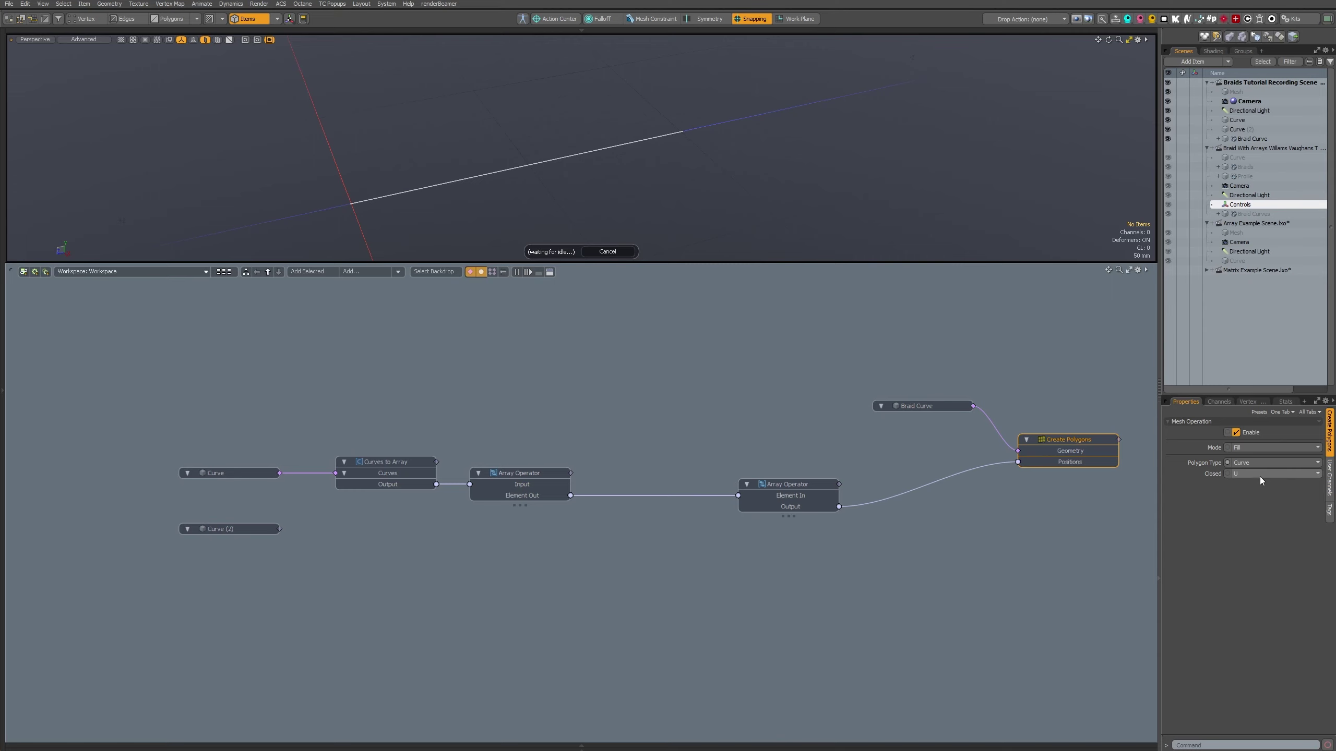
{"action": "left_click", "coordinate": [1260, 476]}
{"action": "left_click", "coordinate": [1261, 465]}
- Check the array and Braid Curve in vertex mode, and widen the gap between the Array Operator halves, shifting Curve and Curves to Array along
{"action": "left_click", "coordinate": [803, 483]}
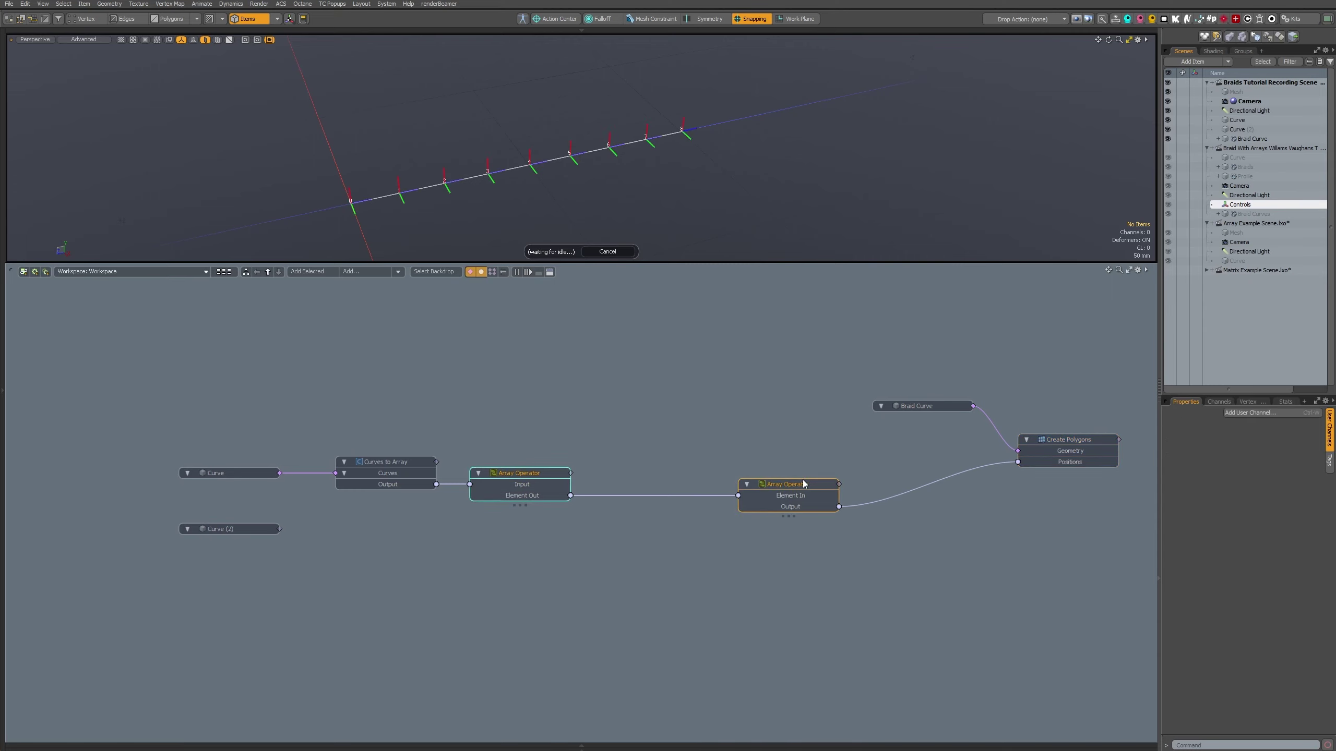
{"action": "left_click", "coordinate": [951, 408]}
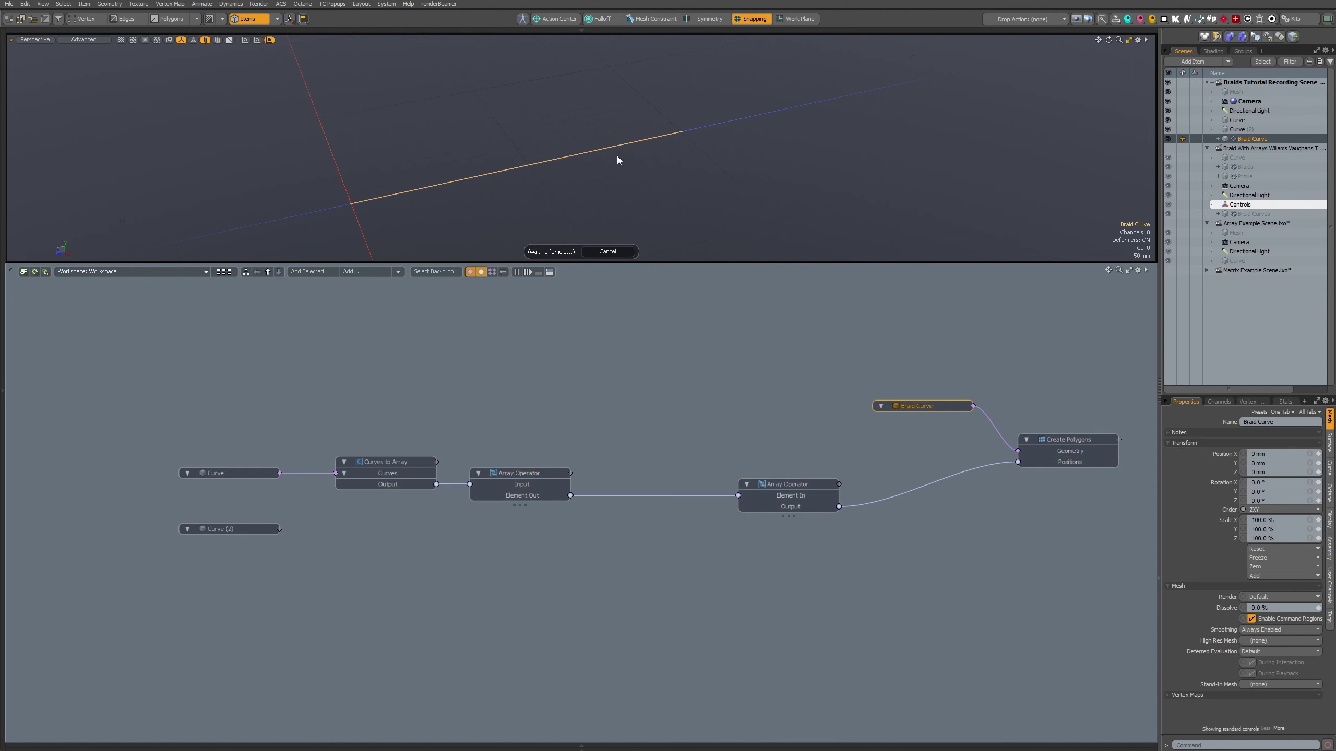
{"action": "key", "text": "3"}
{"action": "key", "text": "1"}
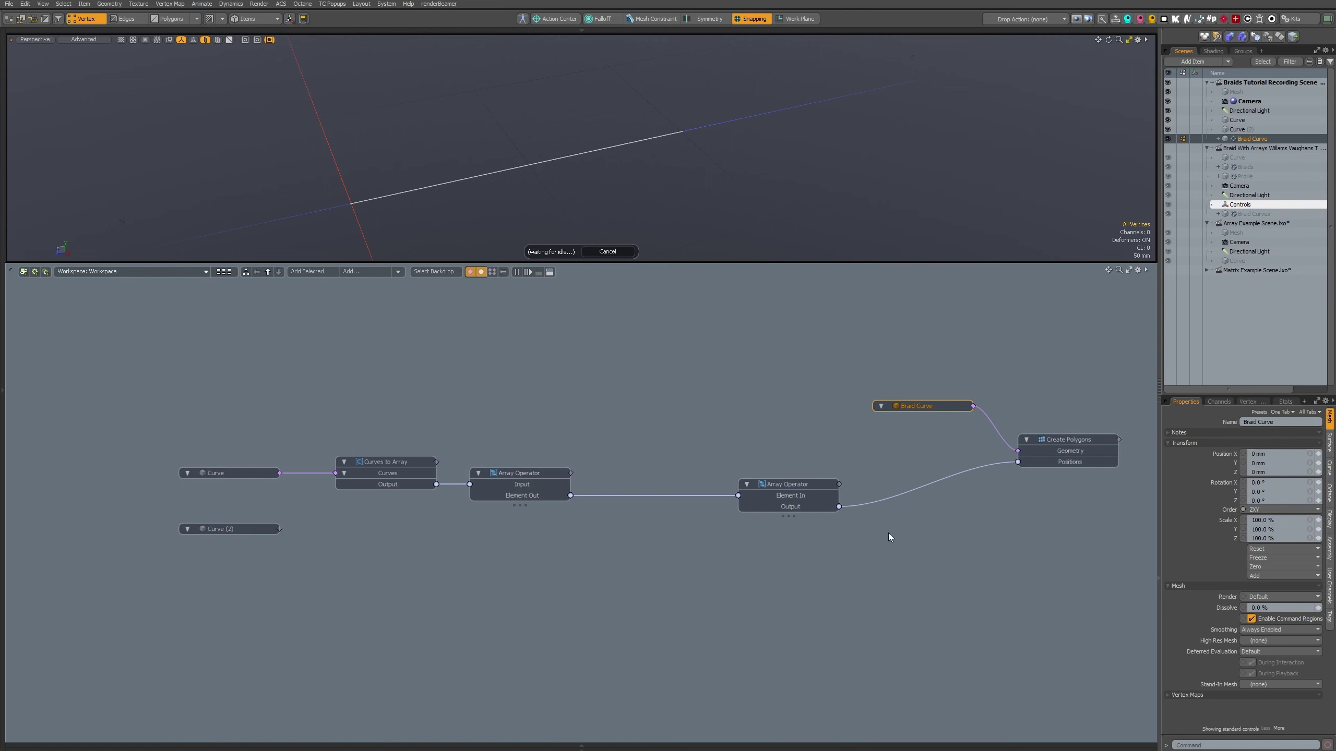
{"action": "left_click_drag", "start_coordinate": [760, 478], "coordinate": [873, 485]}
{"action": "left_click_drag", "start_coordinate": [160, 425], "coordinate": [478, 478]}
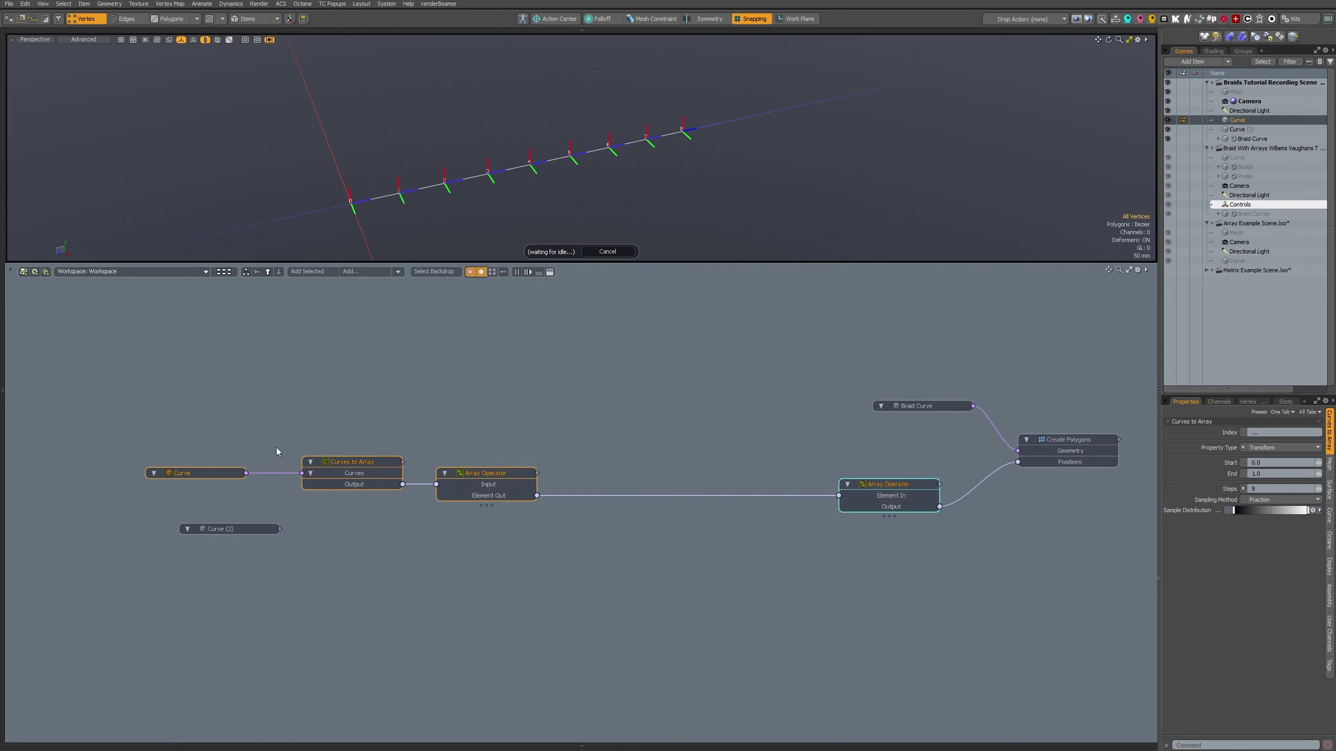
- Switch to the Braid With Arrays scene and straighten the Array Operator to Matrix Compose link in the Braid Curve from a Curve group
{"action": "left_click", "coordinate": [1261, 151]}
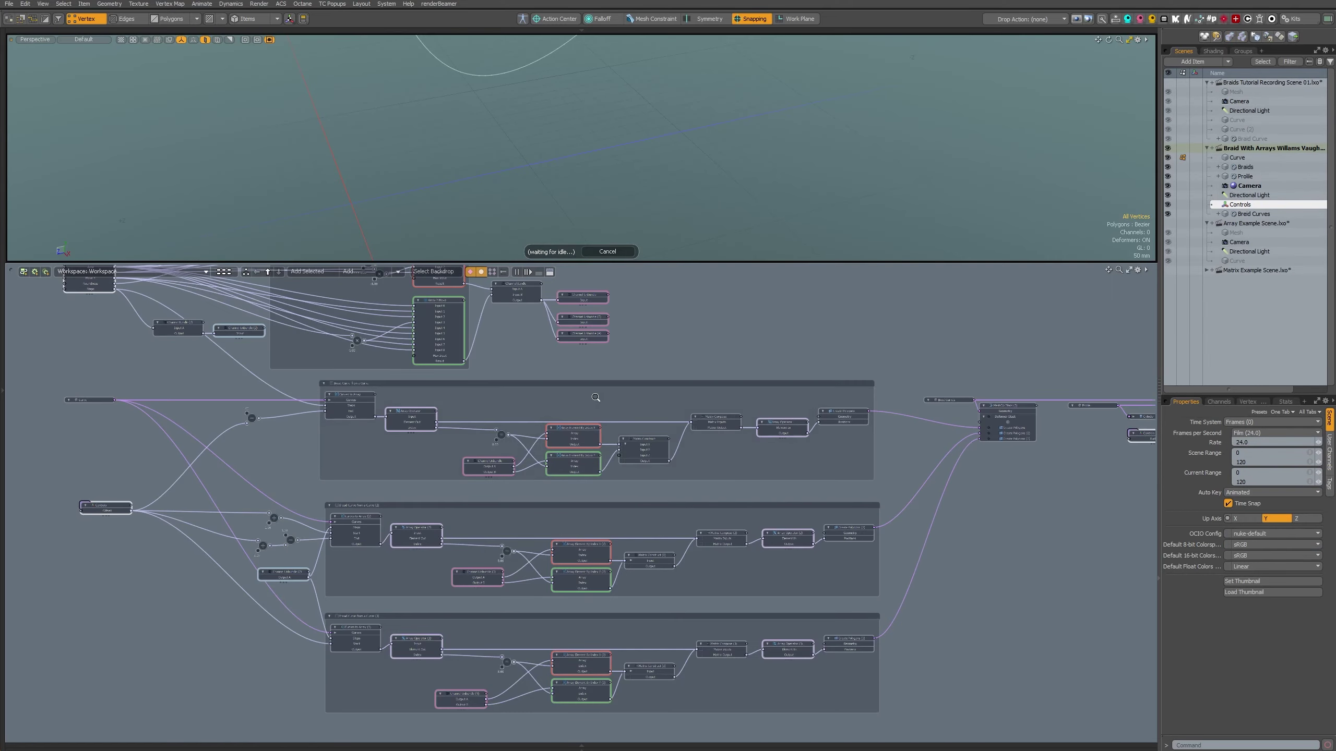
{"action": "left_click_drag", "start_coordinate": [597, 398], "coordinate": [643, 462], "text": "ctrl+alt"}
{"action": "left_click_drag", "start_coordinate": [642, 462], "coordinate": [624, 501], "text": "alt"}
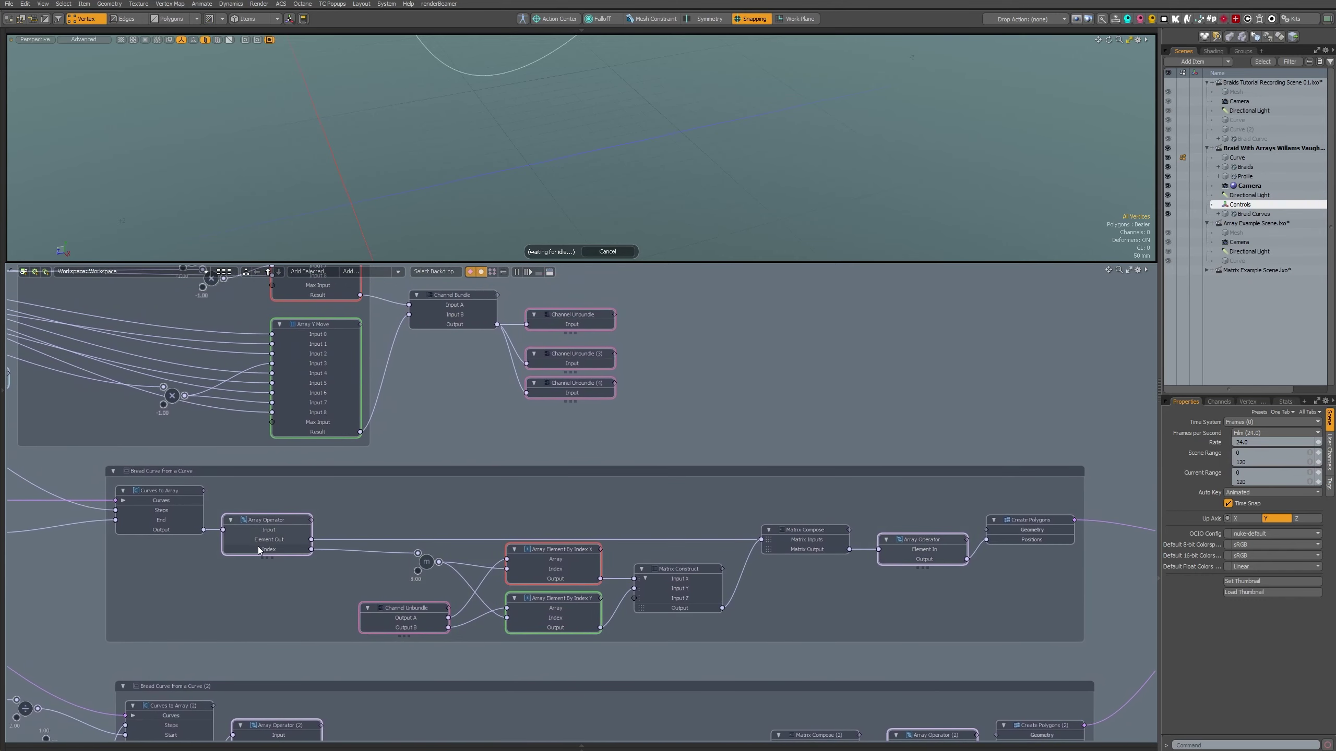
{"action": "left_click", "coordinate": [264, 519]}
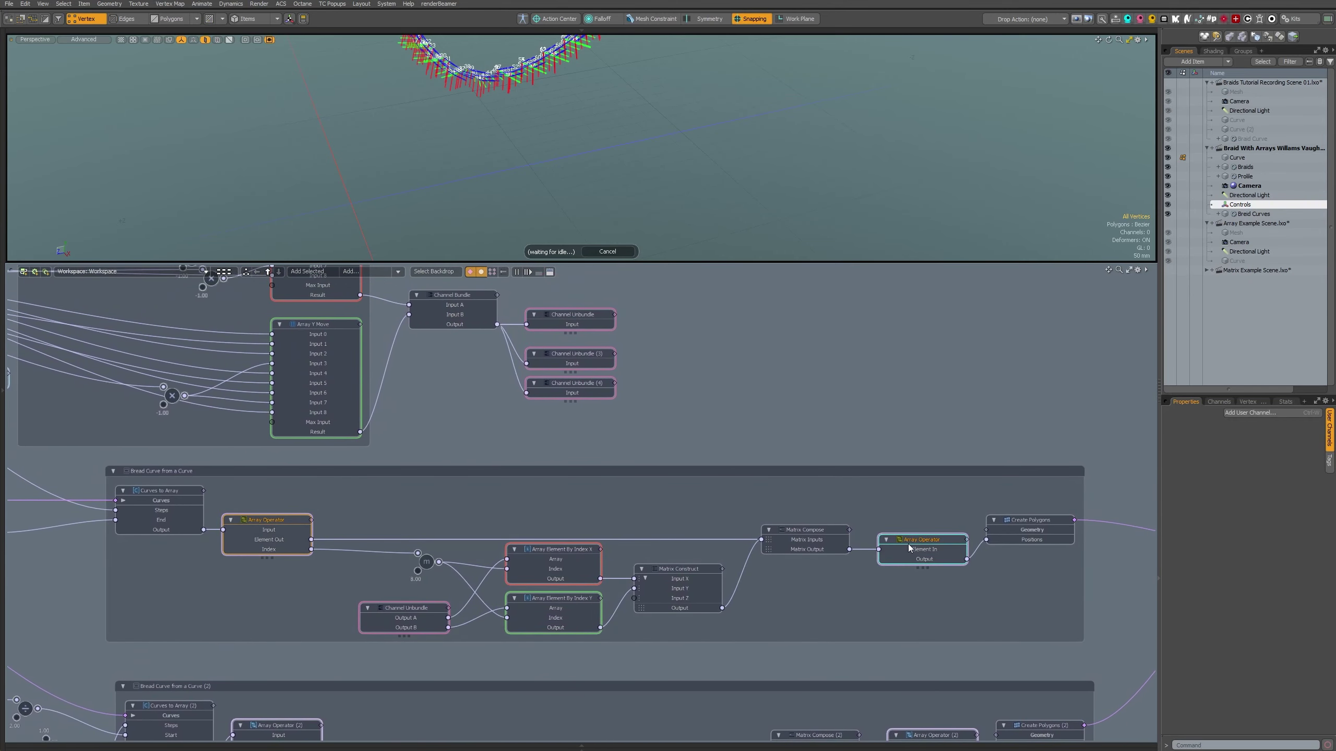
{"action": "left_click_drag", "start_coordinate": [789, 534], "coordinate": [791, 520]}
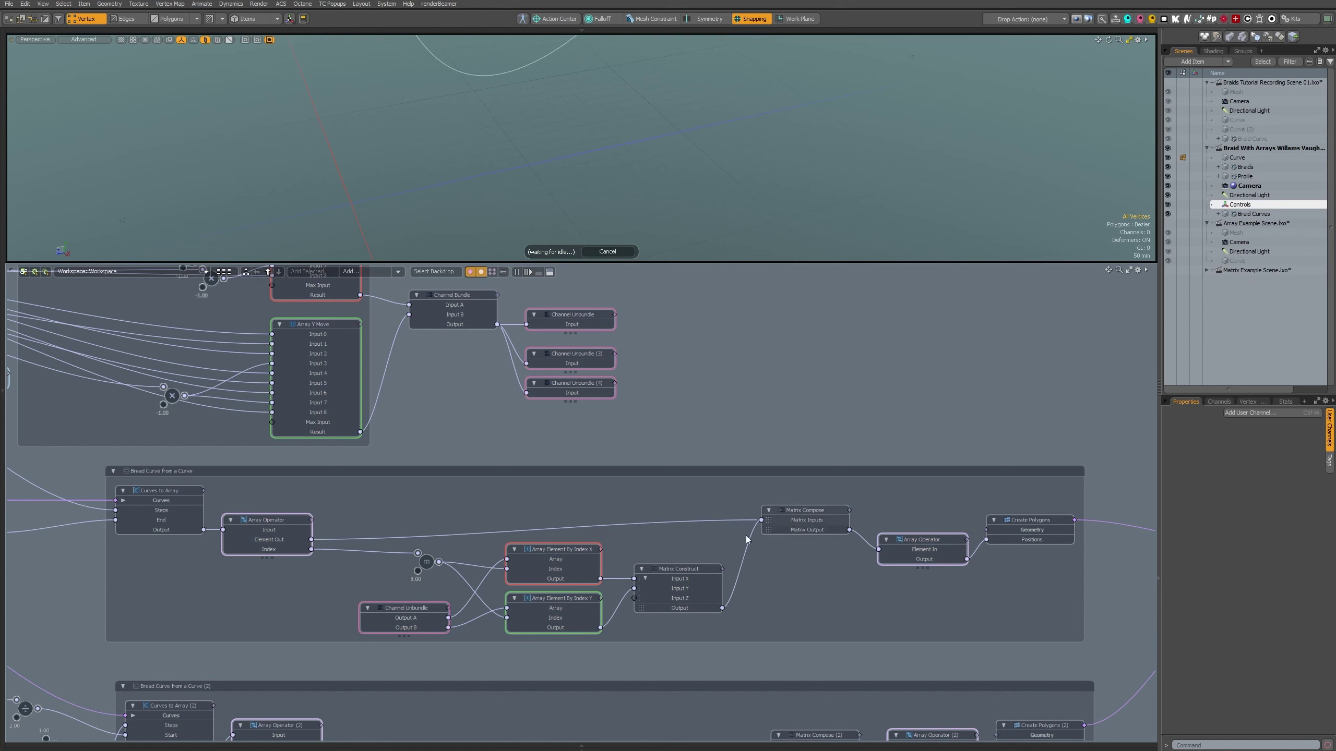
{"action": "left_click_drag", "start_coordinate": [254, 533], "coordinate": [254, 523]}
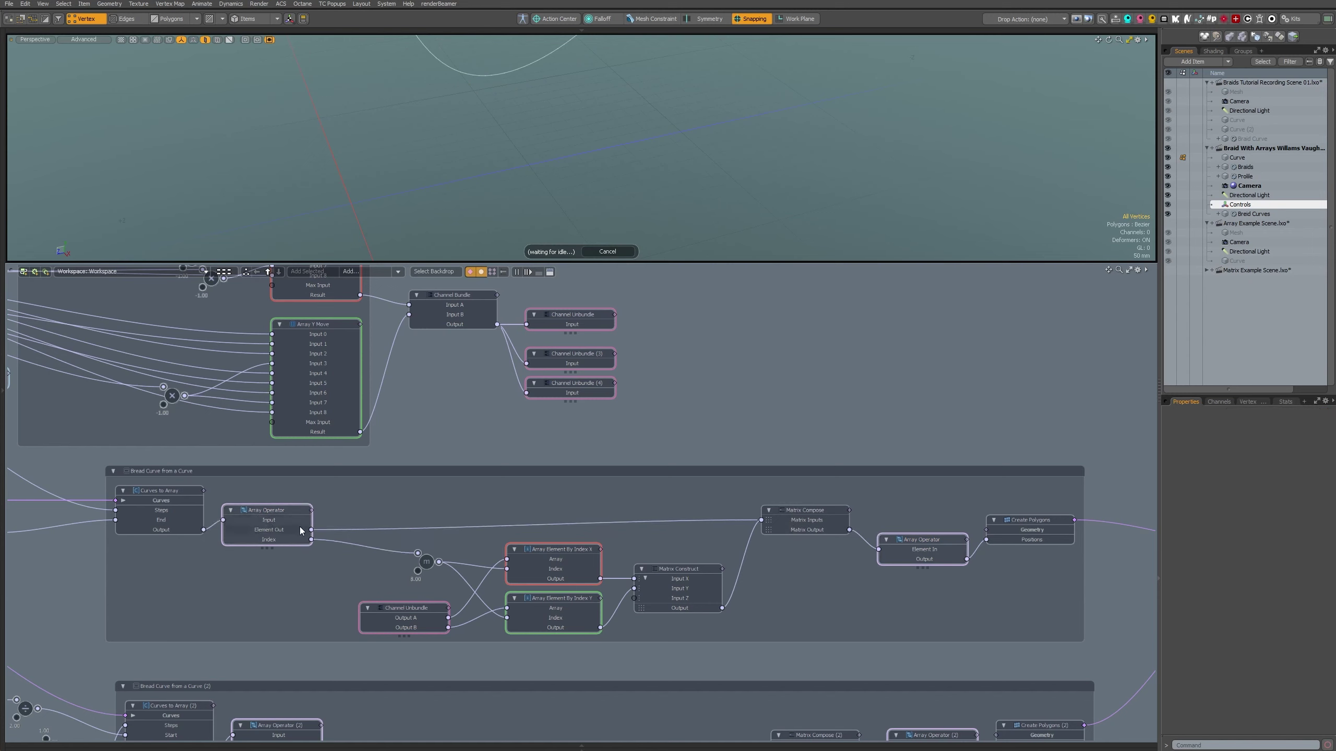
{"action": "left_click_drag", "start_coordinate": [814, 511], "coordinate": [809, 520]}
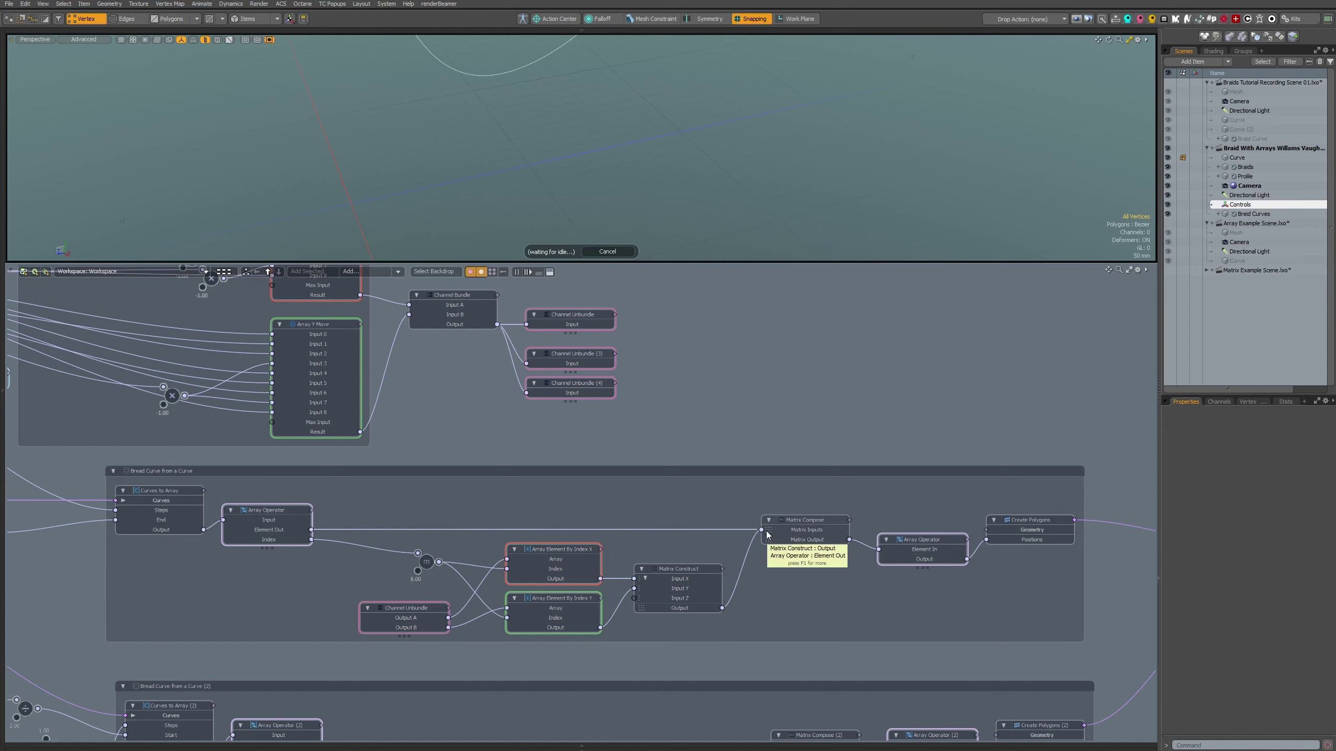
- Examine how Matrix Compose and Matrix Construct are connected and set up in the Braid Curve from a Curve group
{"action": "left_click", "coordinate": [806, 523]}
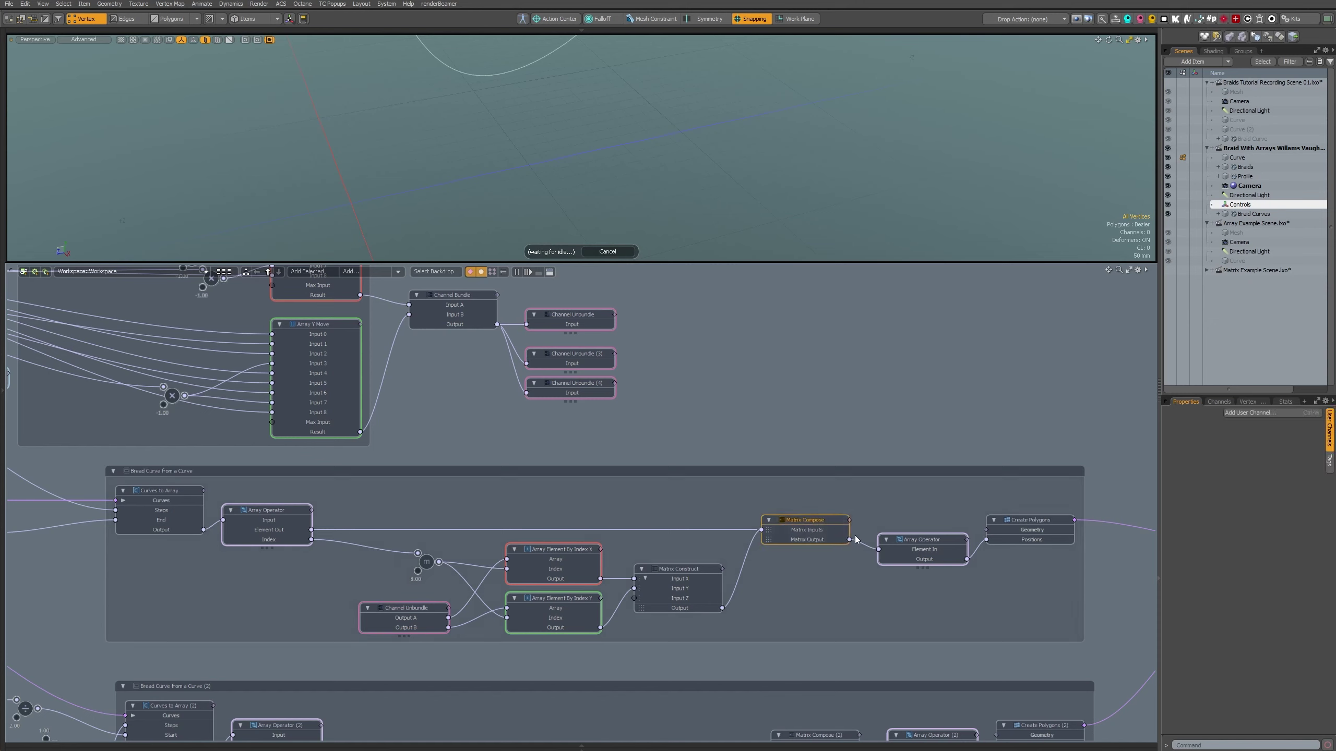
{"action": "left_click", "coordinate": [687, 570]}
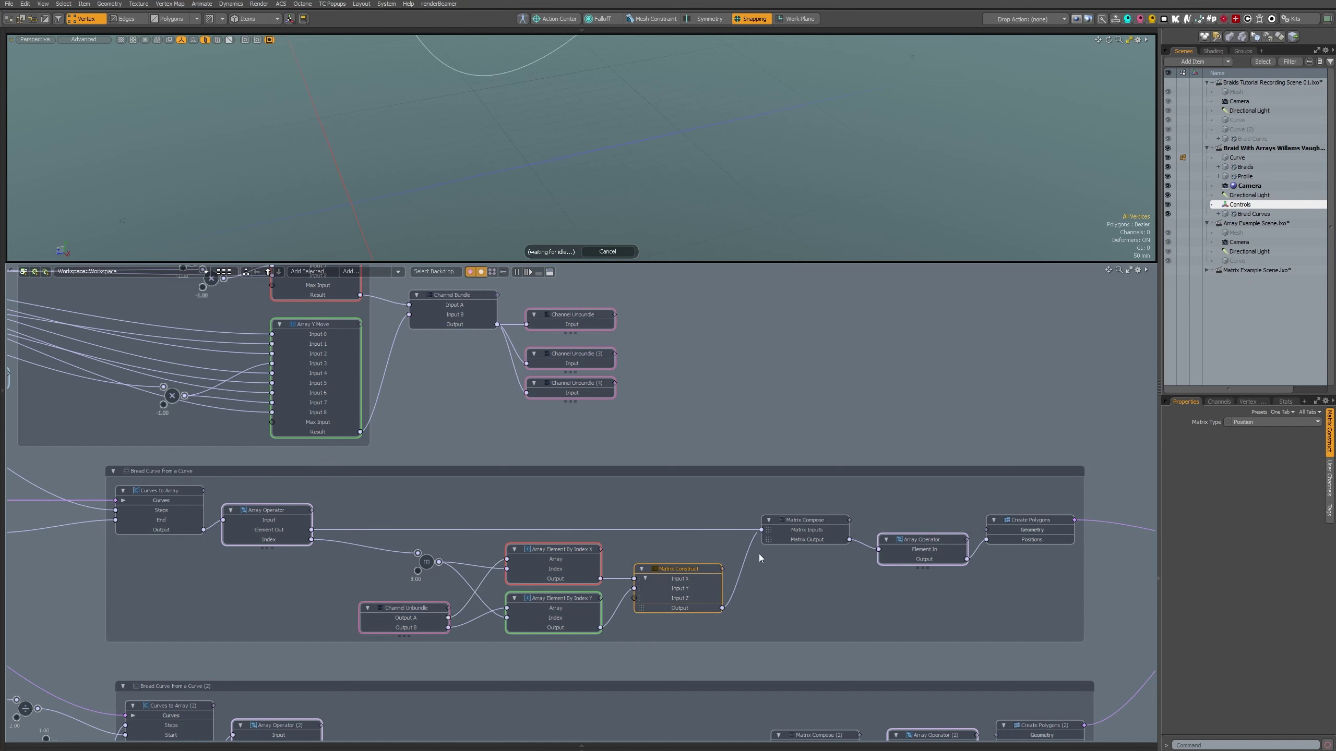
{"action": "left_click", "coordinate": [823, 522]}
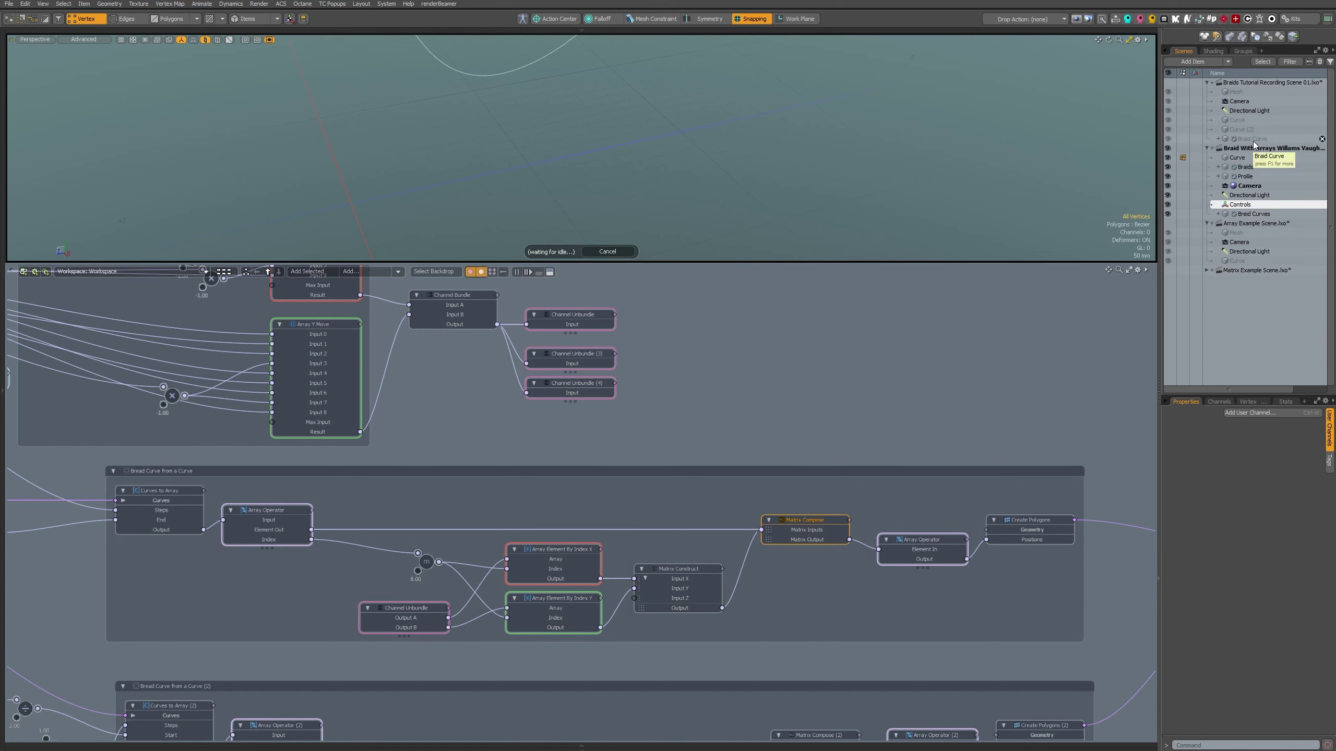
- Return to the Braids Tutorial Recording Scene and add a Matrix Compose node to its schematic
{"action": "left_click", "coordinate": [1262, 82]}
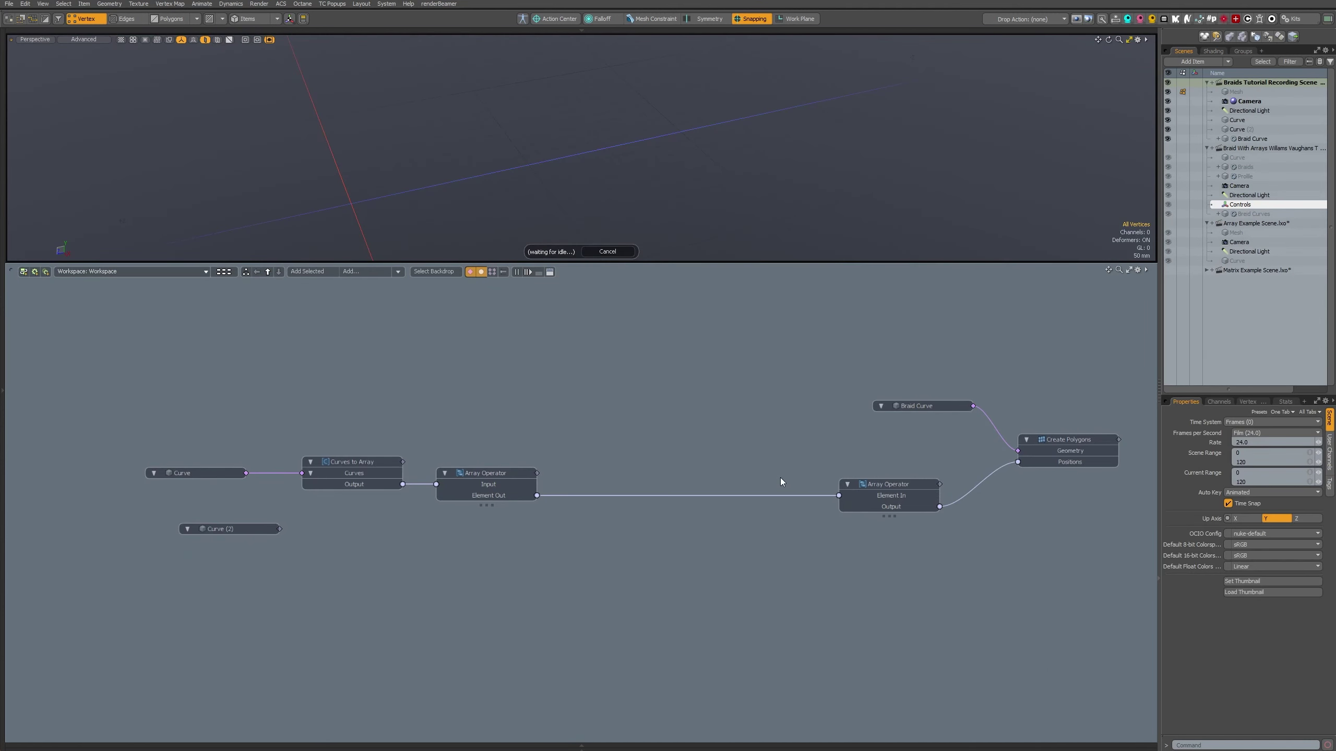
{"action": "key", "text": "Tab"}
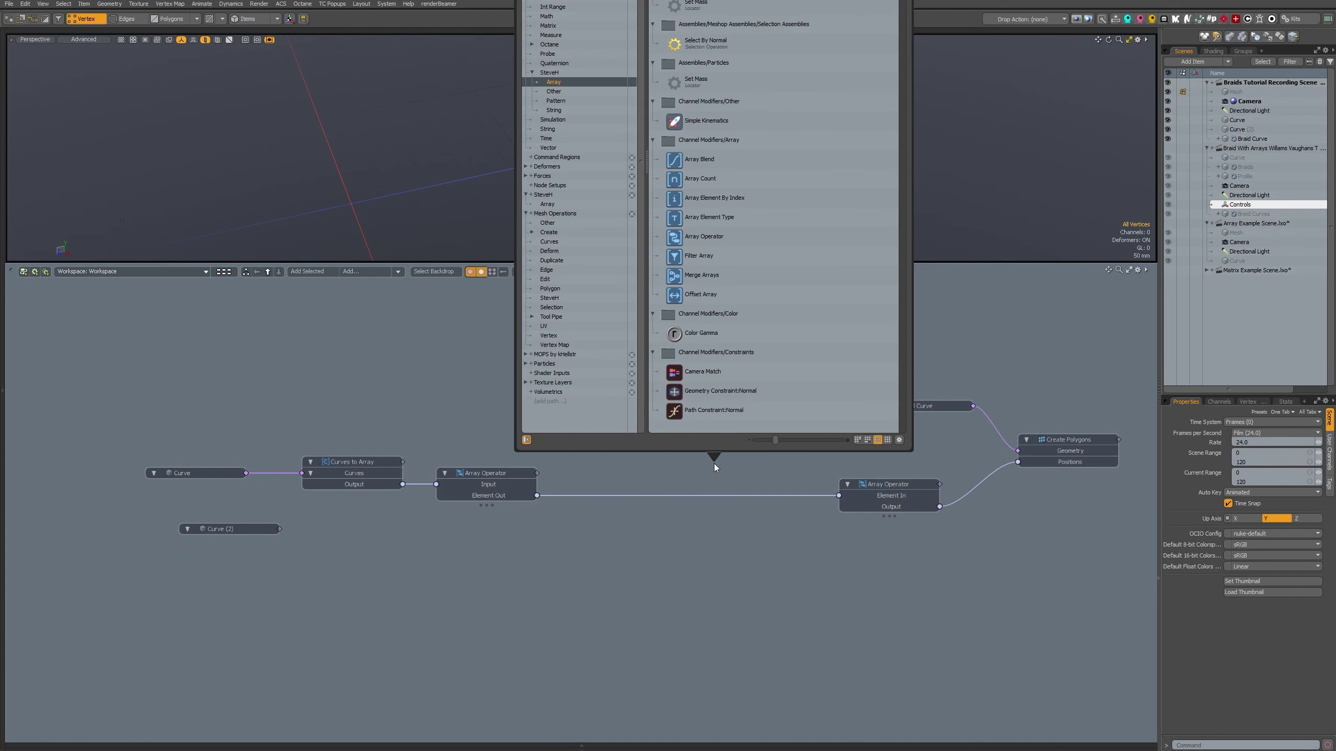
{"action": "scroll", "coordinate": [714, 463], "scroll_direction": "down", "scroll_amount": 5}
{"action": "scroll", "coordinate": [714, 464], "scroll_direction": "down", "scroll_amount": 10}
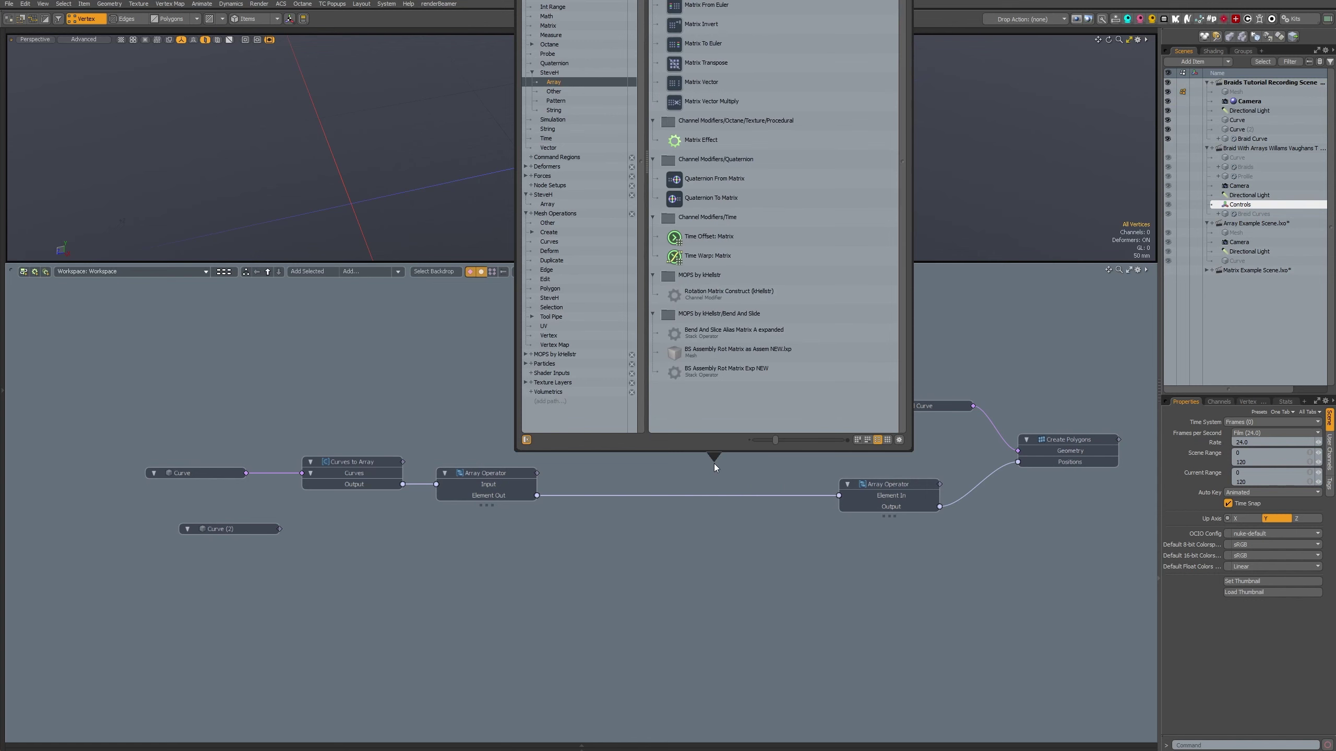
{"action": "type", "text": "c"}
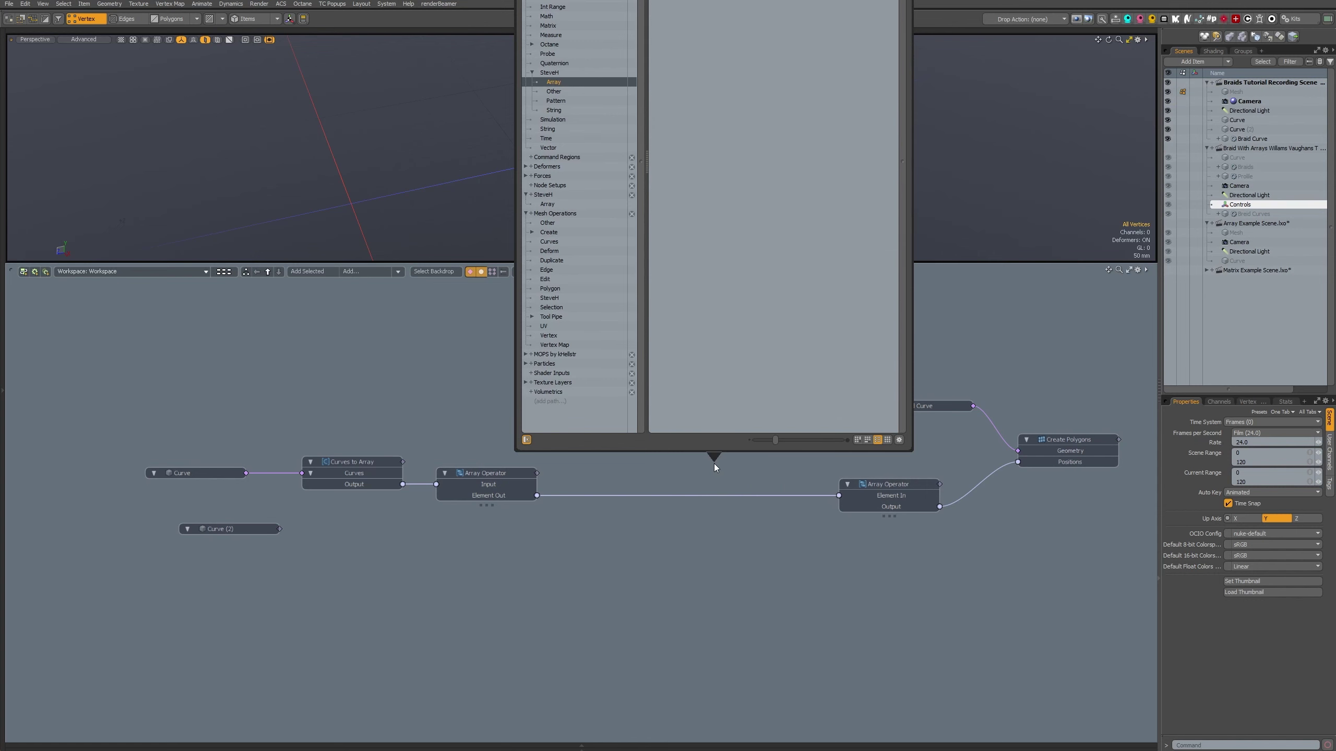
{"action": "key", "text": "BackSpace"}
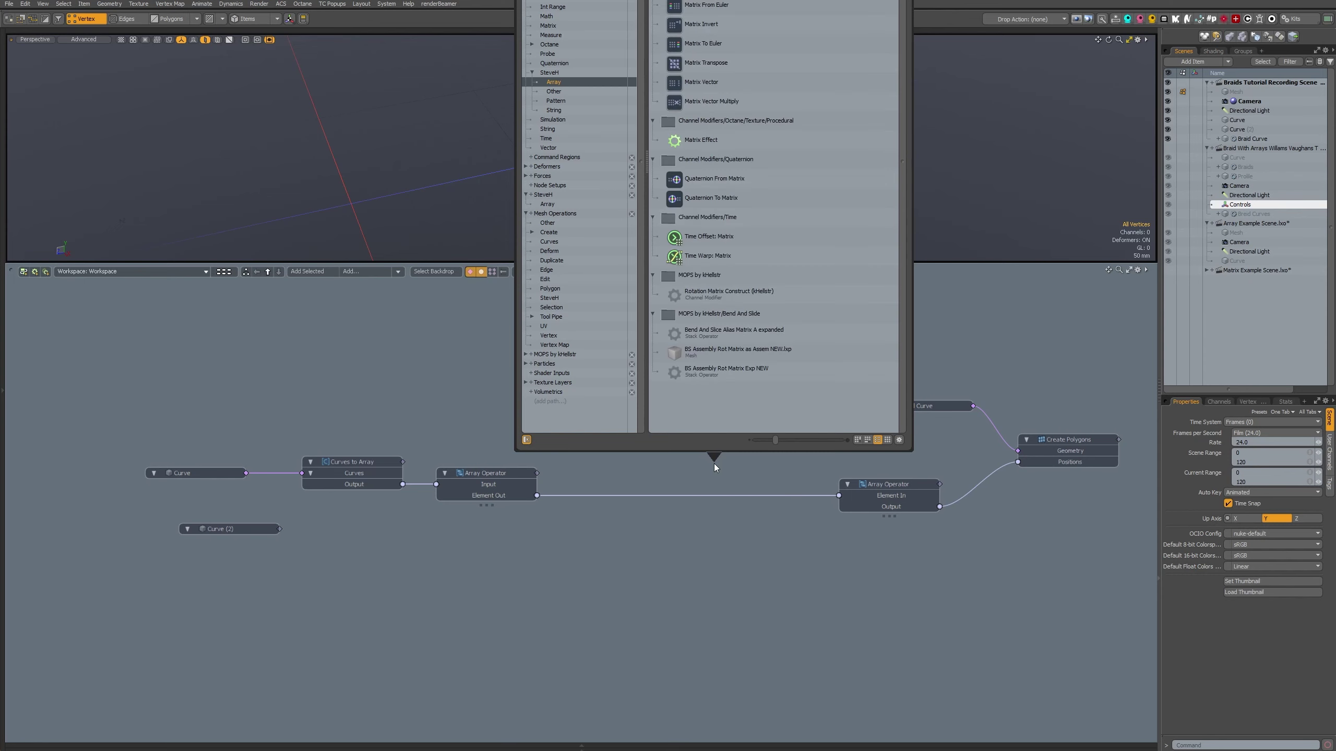
{"action": "type", "text": "c"}
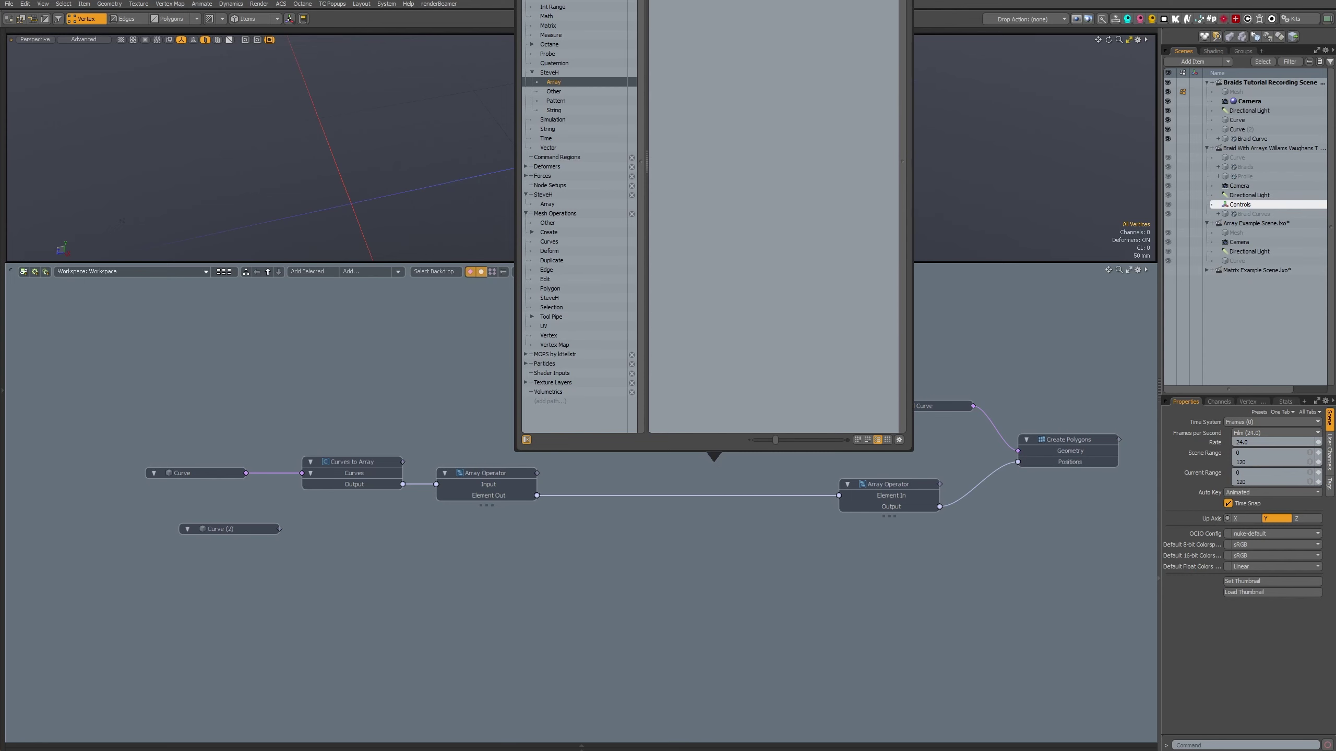
{"action": "left_click_drag", "start_coordinate": [613, 0], "coordinate": [762, 165]}
{"action": "left_click", "coordinate": [764, 193]}
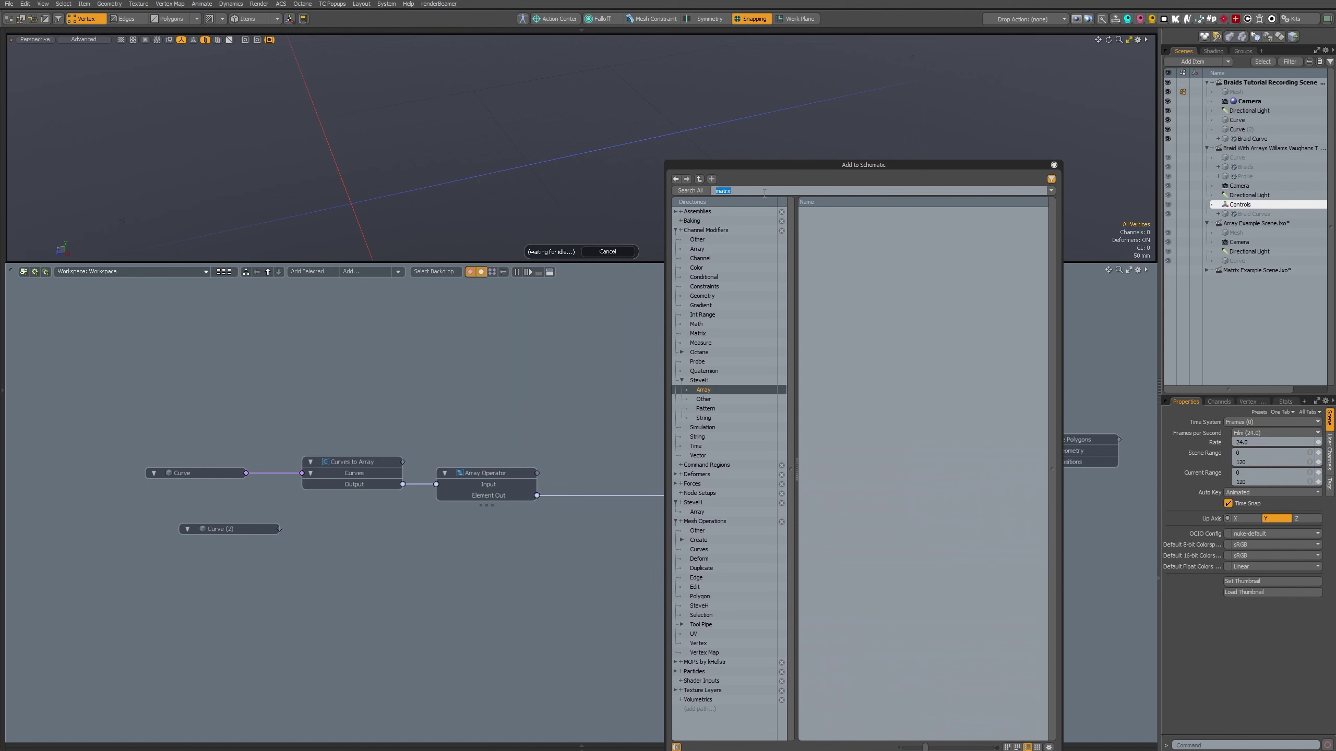
{"action": "type", "text": "Comp"}
{"action": "key", "text": "Return"}
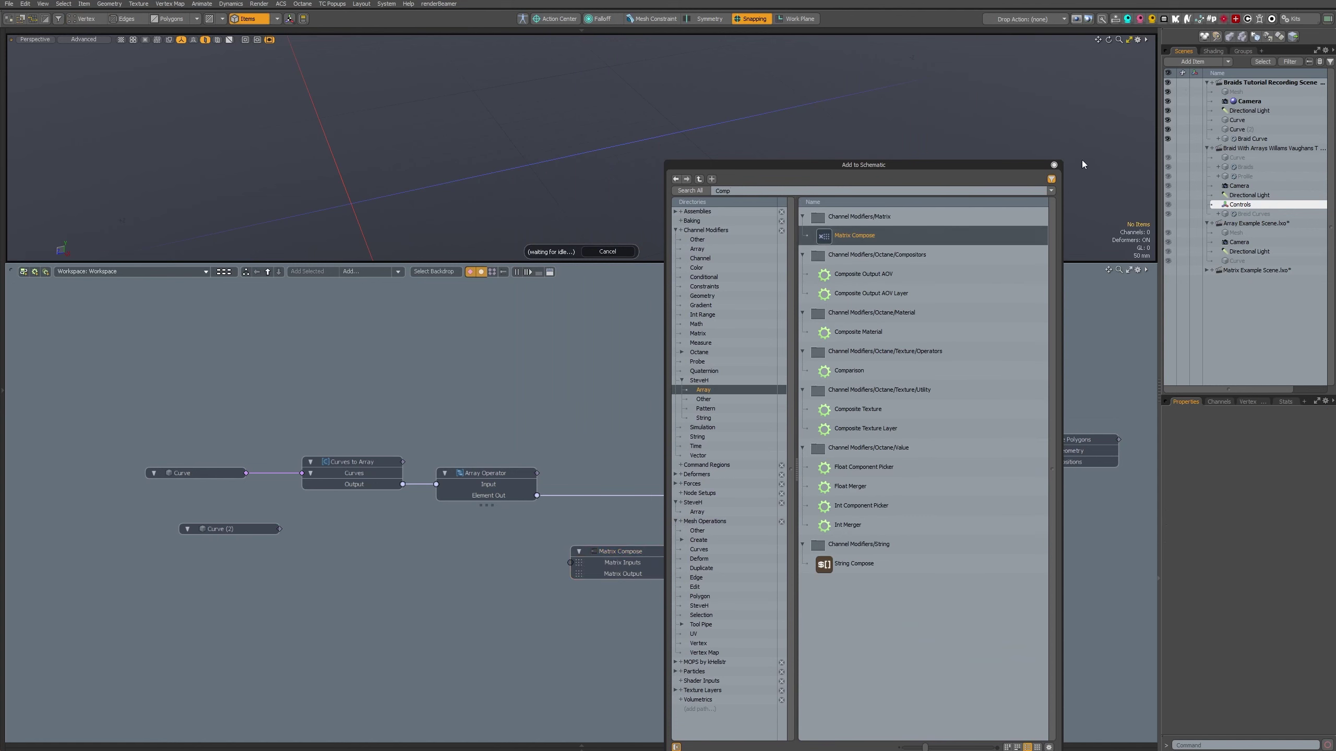
{"action": "left_click", "coordinate": [1054, 165]}
- Wire Matrix Compose between the Array Operator's Element Out and Element In, and realign the curve and array nodes around it
{"action": "left_click_drag", "start_coordinate": [652, 551], "coordinate": [747, 483]}
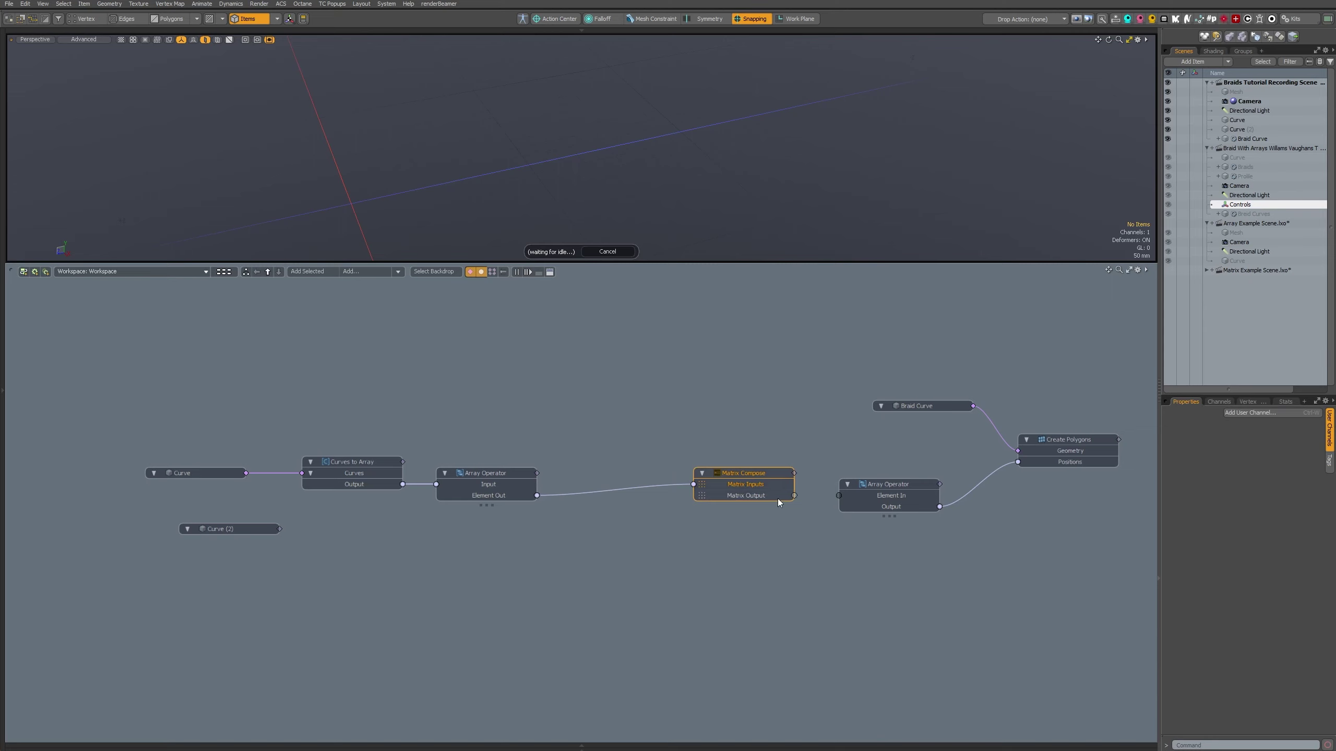
{"action": "left_click_drag", "start_coordinate": [795, 496], "coordinate": [840, 495]}
{"action": "left_click_drag", "start_coordinate": [71, 399], "coordinate": [457, 556]}
{"action": "left_click_drag", "start_coordinate": [472, 474], "coordinate": [461, 463]}
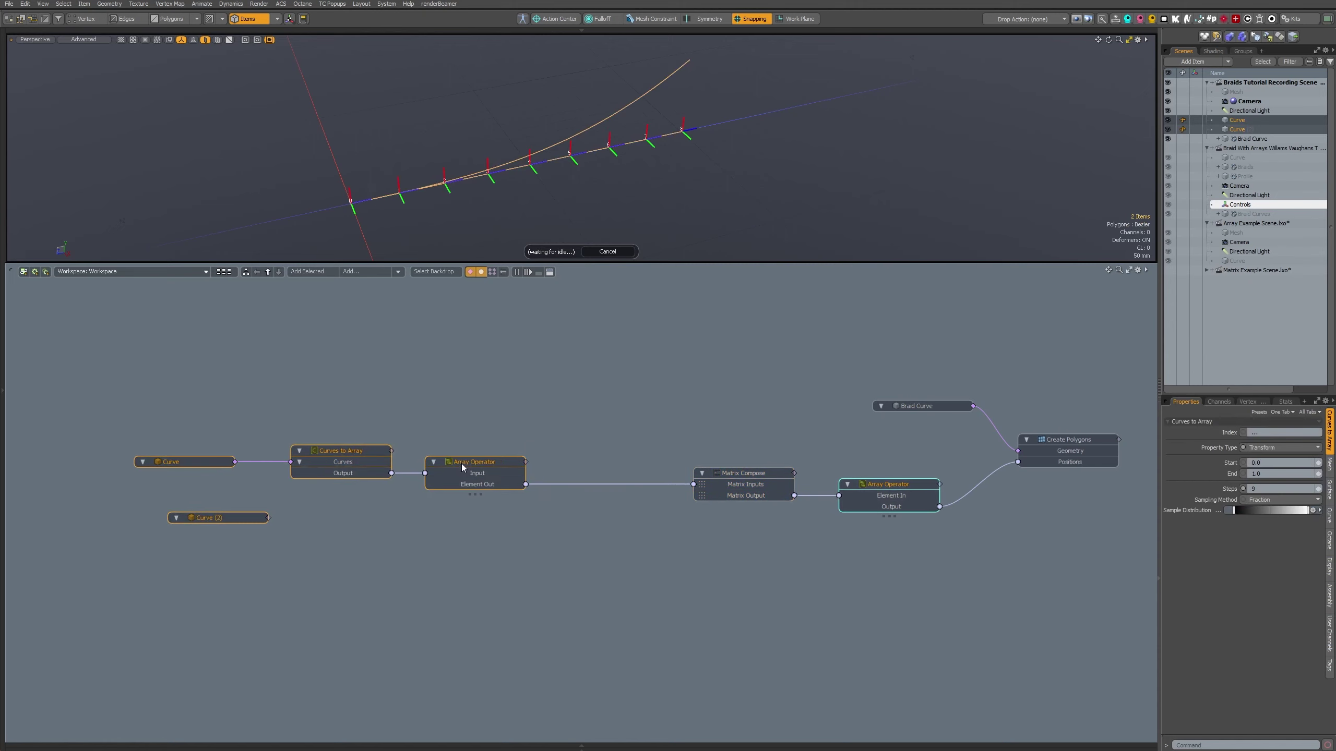
{"action": "left_click", "coordinate": [739, 445]}
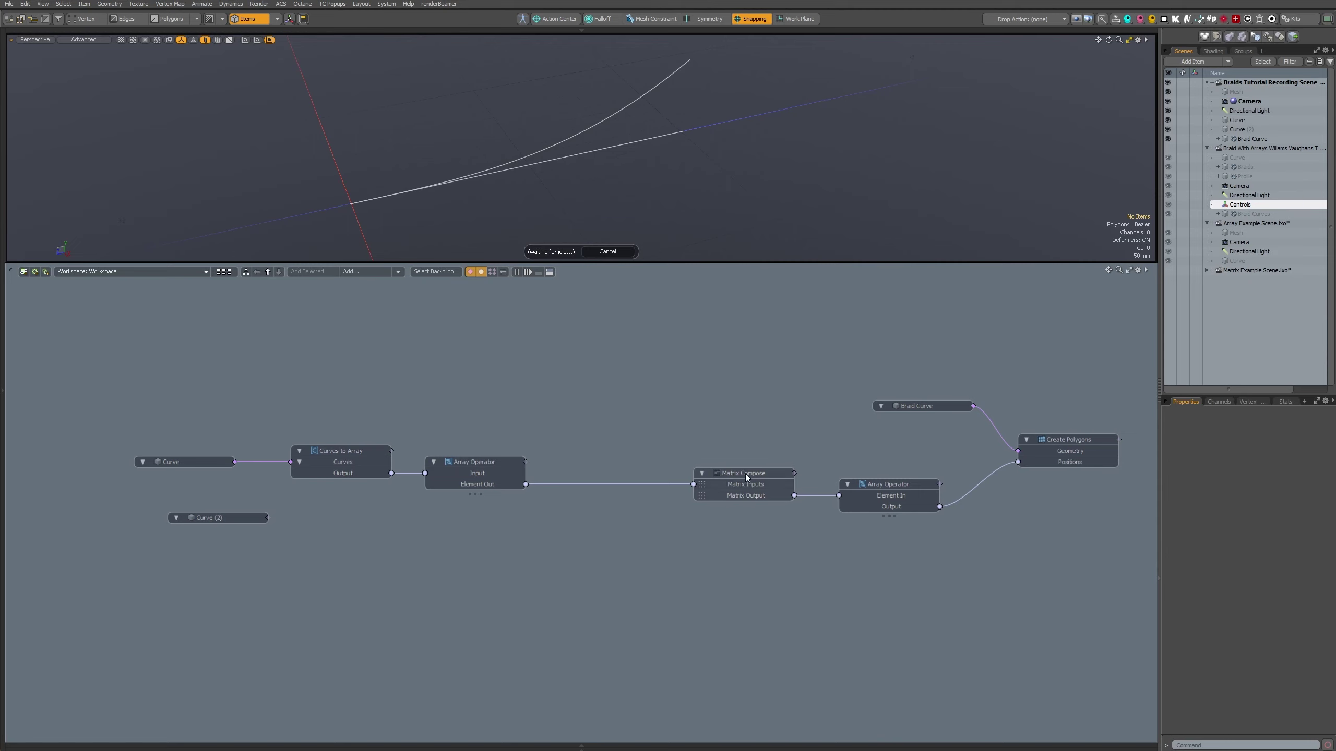
{"action": "left_click_drag", "start_coordinate": [747, 476], "coordinate": [769, 477]}
{"action": "left_click", "coordinate": [893, 493]}
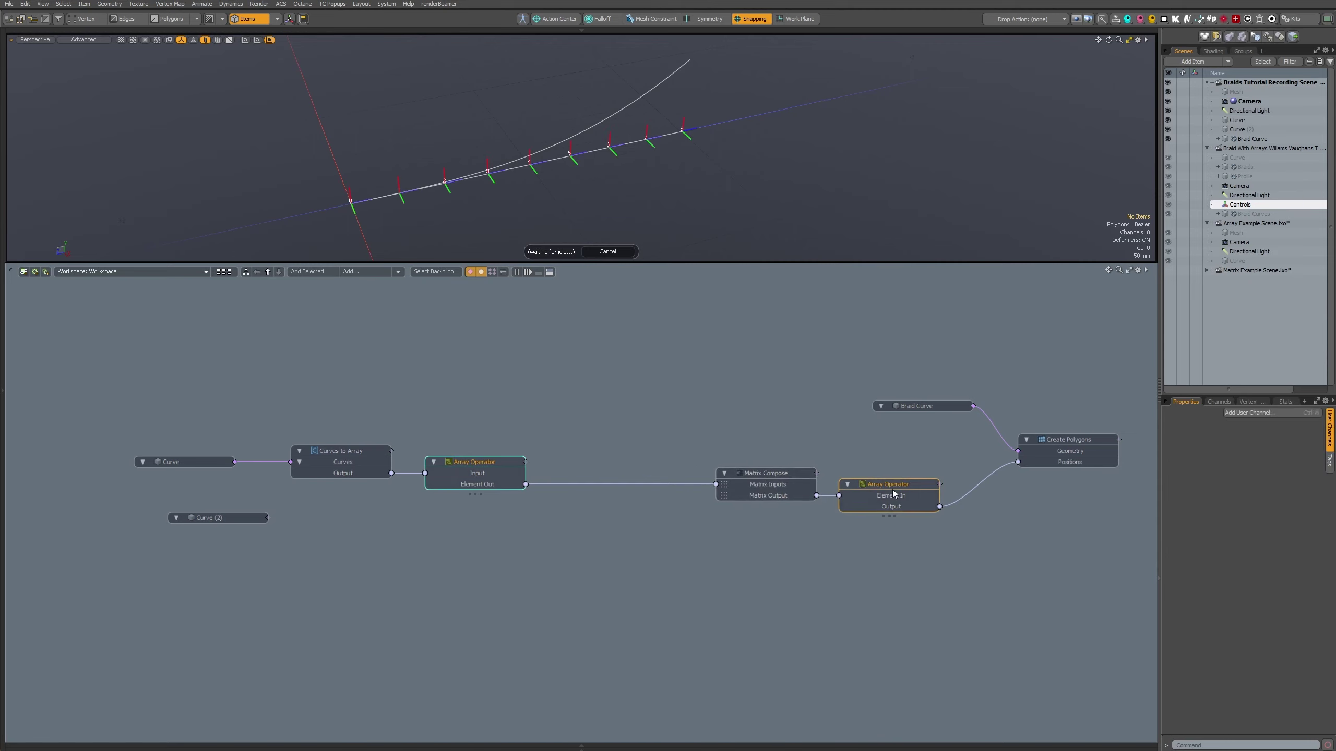
{"action": "left_click", "coordinate": [831, 571]}
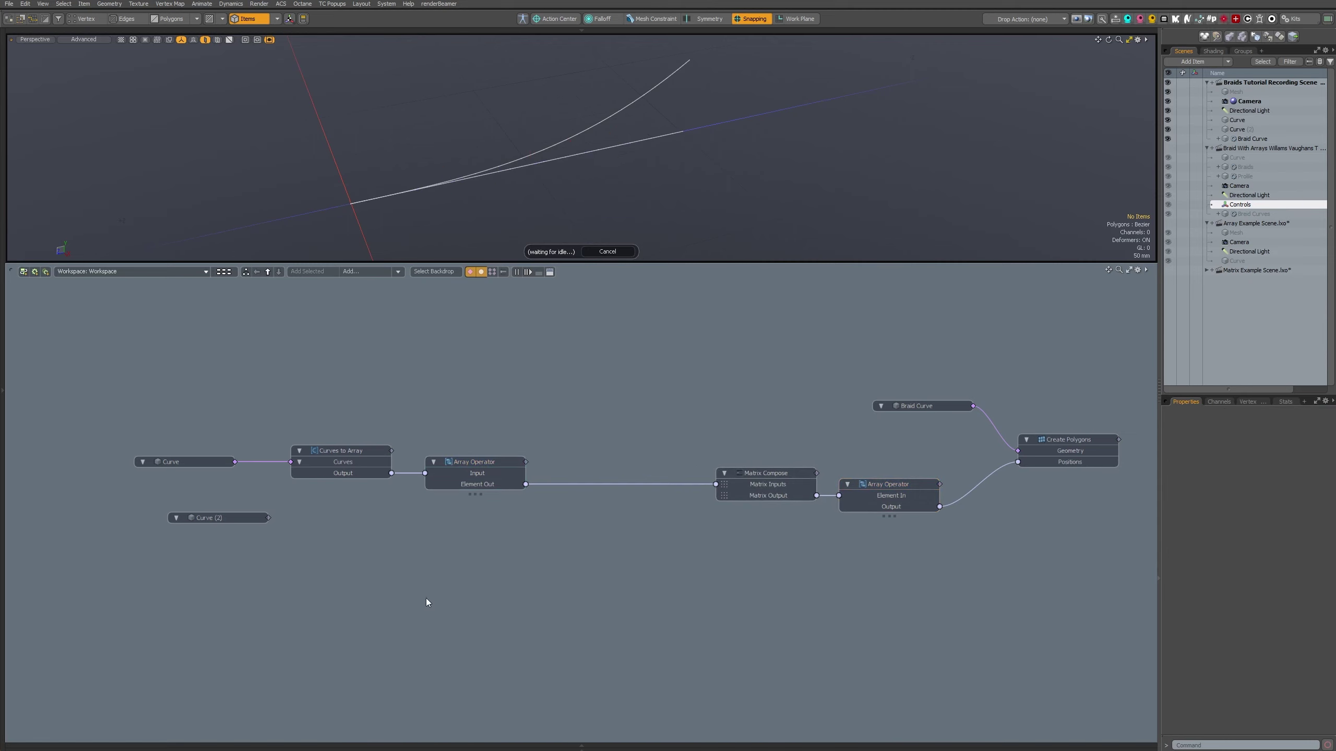
- Add a Locator to the schematic and place it below the link between the Array Operator and Matrix Compose
{"action": "right_click", "coordinate": [476, 597]}
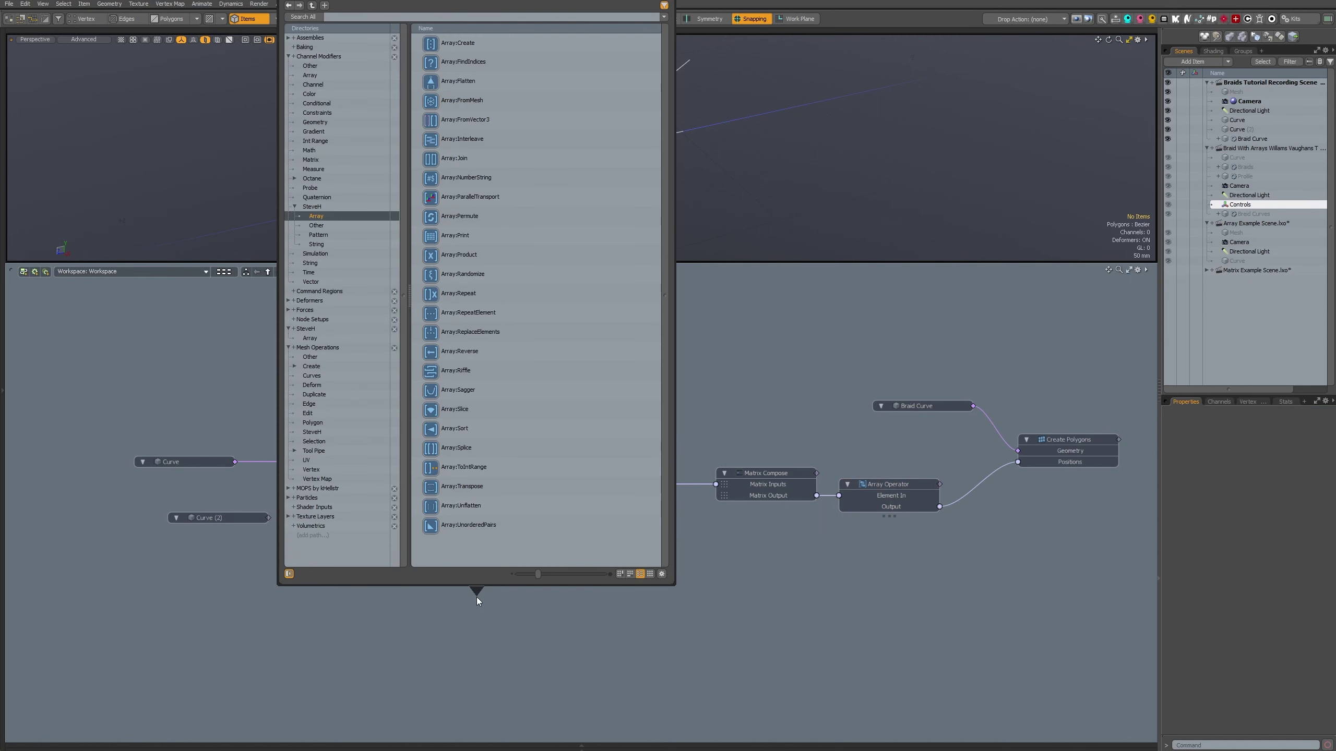
{"action": "key", "text": "Escape"}
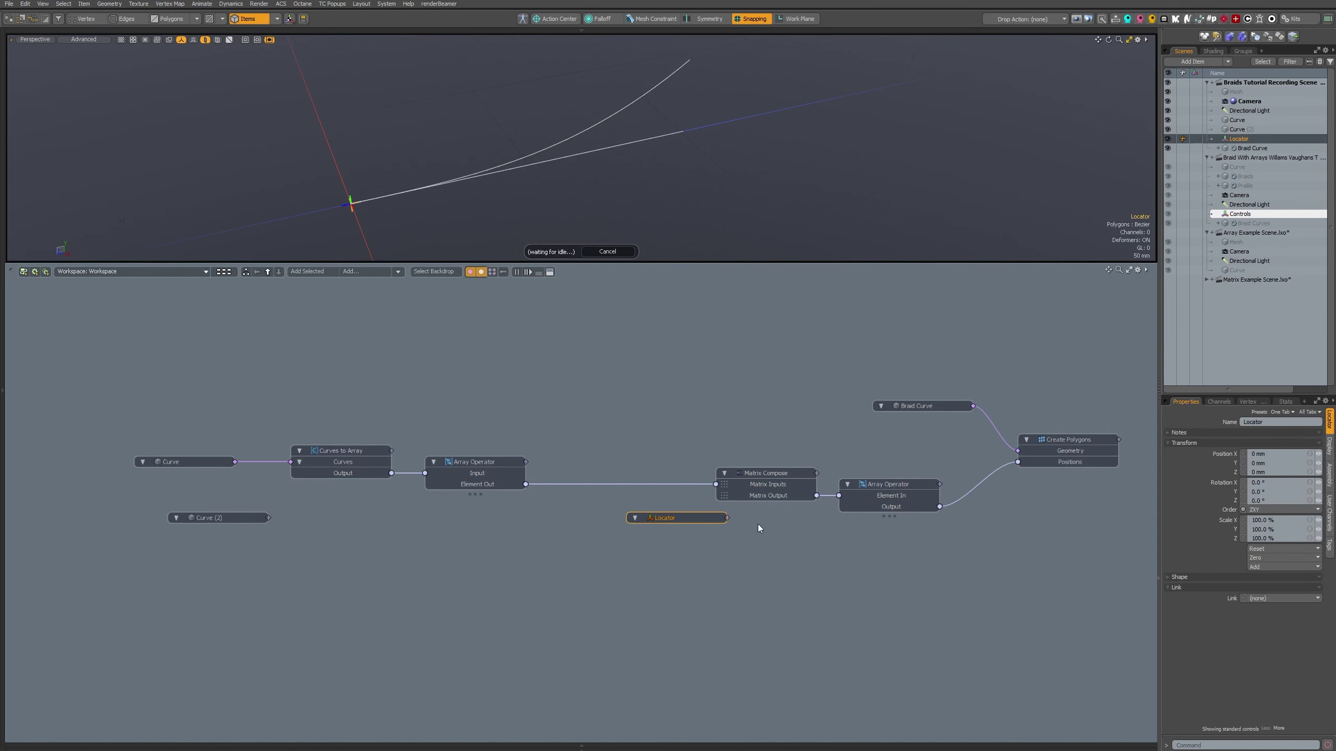
{"action": "left_click", "coordinate": [599, 564]}
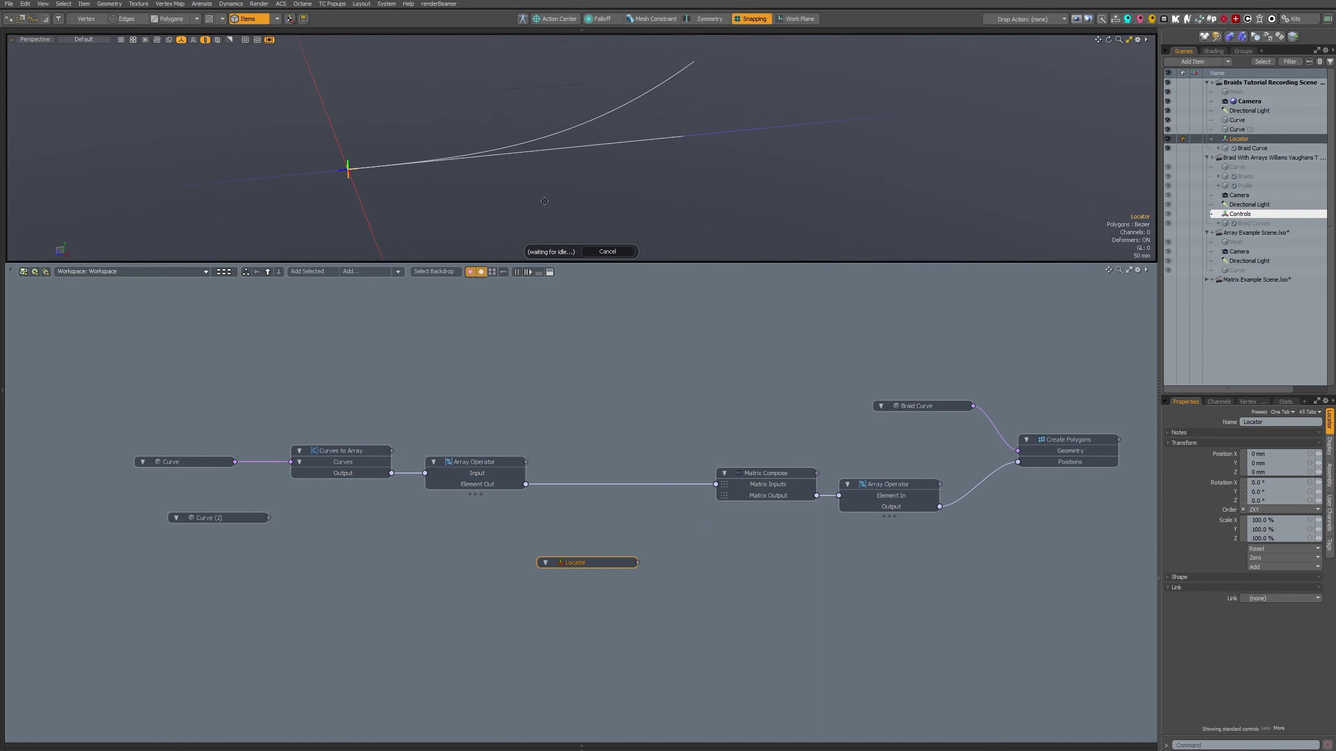
- Expose the Locator's World Position channel and link it to the Matrix Inputs of Matrix Compose
{"action": "right_click", "coordinate": [603, 570]}
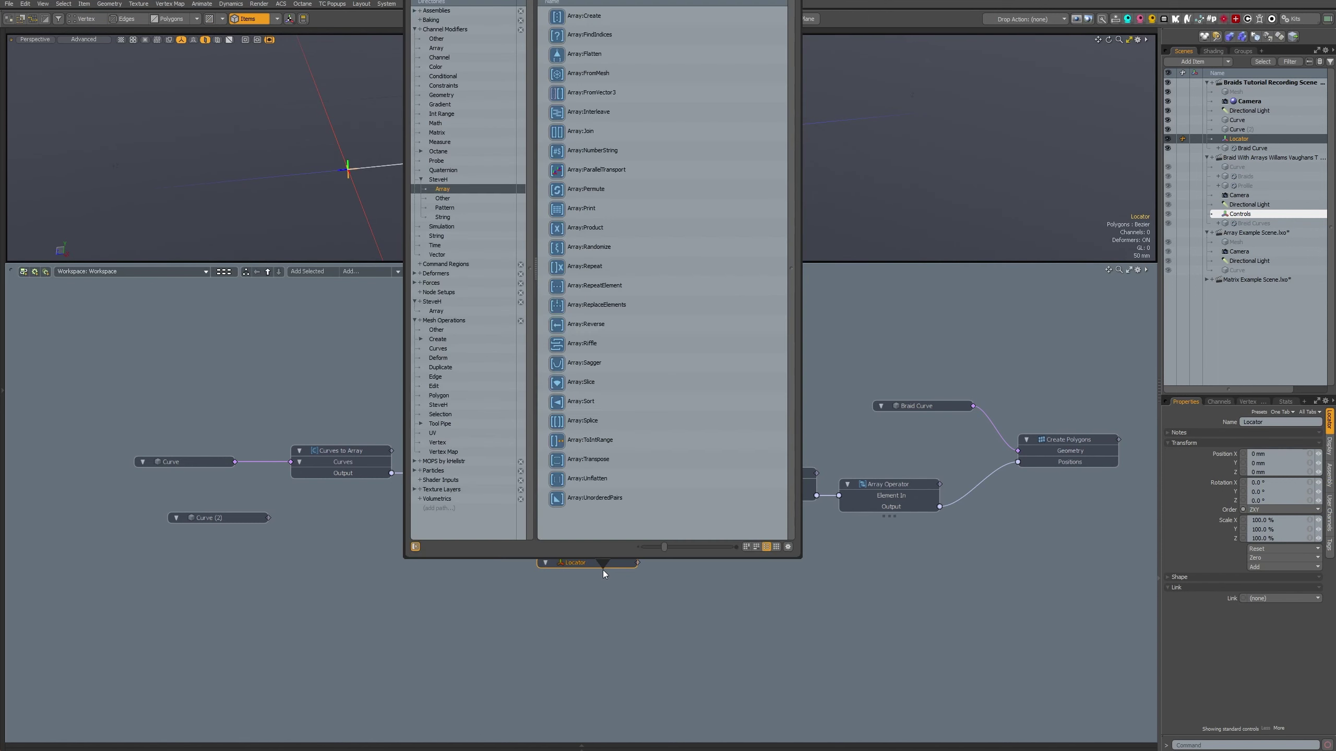
{"action": "key", "text": "Escape"}
{"action": "left_click", "coordinate": [603, 562]}
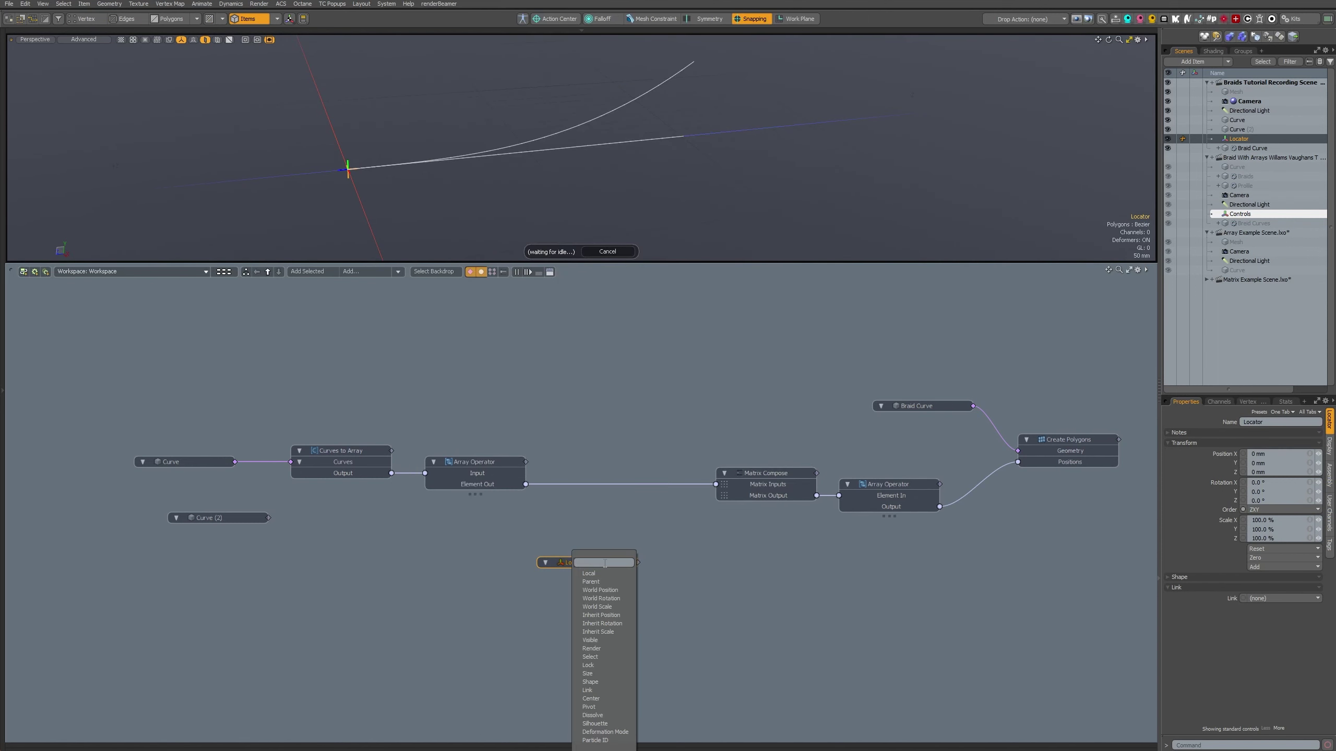
{"action": "left_click", "coordinate": [608, 590]}
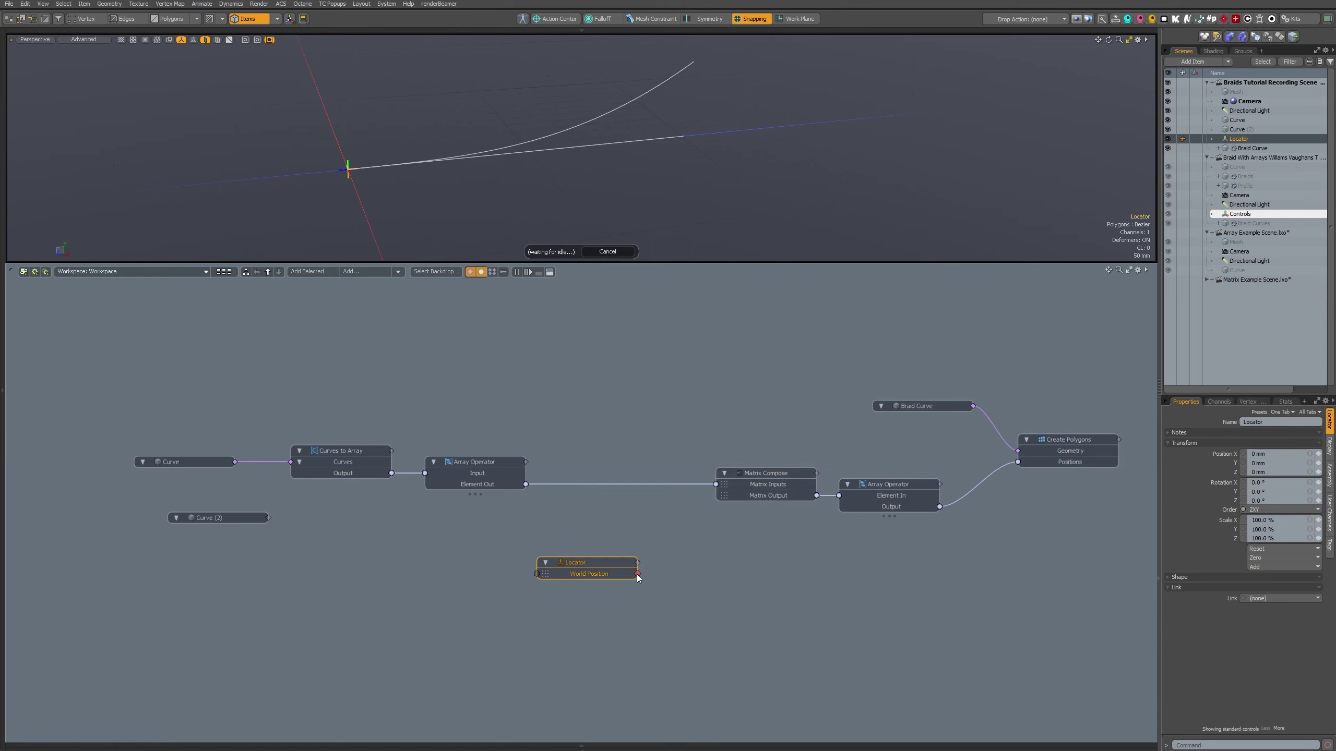
{"action": "left_click_drag", "start_coordinate": [638, 574], "coordinate": [721, 487]}
- Display the Array Operator's output with the Locator selected, activate the Transform tool and turn snapping off
{"action": "left_click", "coordinate": [883, 487]}
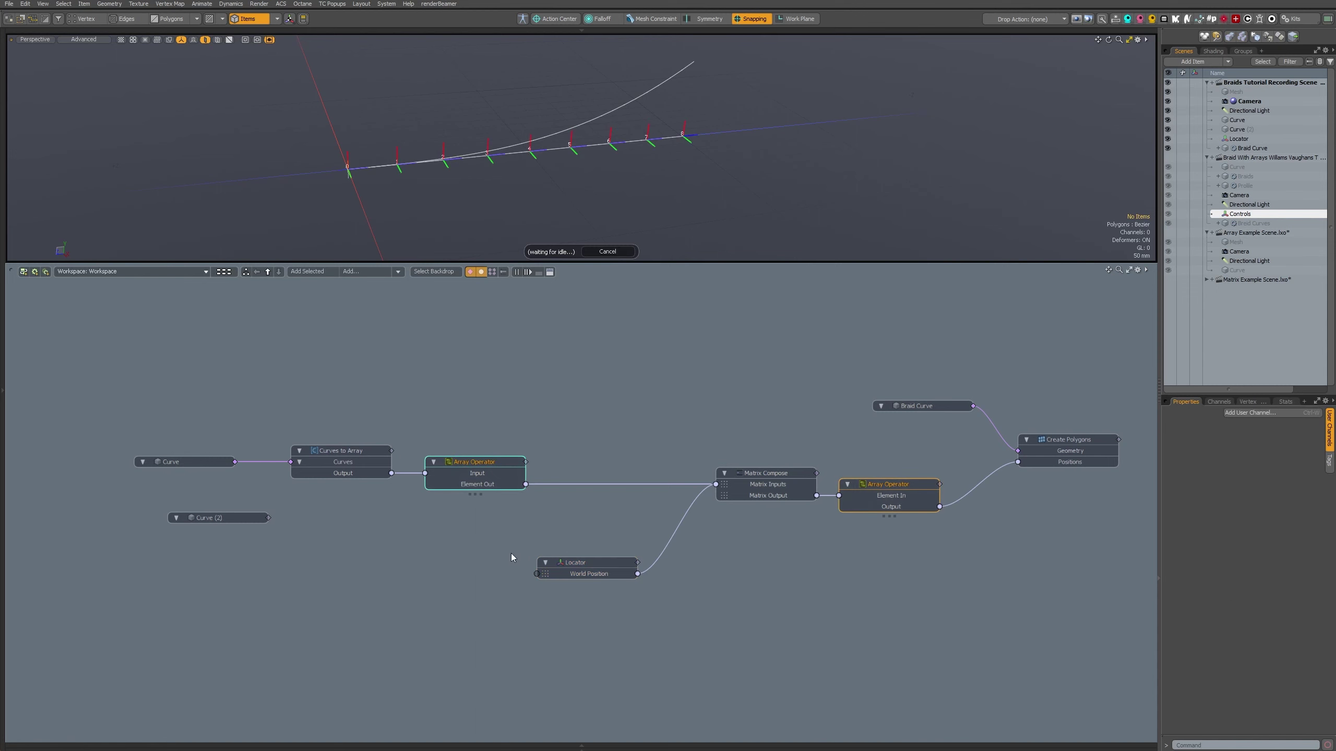
{"action": "left_click", "coordinate": [575, 563]}
{"action": "key", "text": "y"}
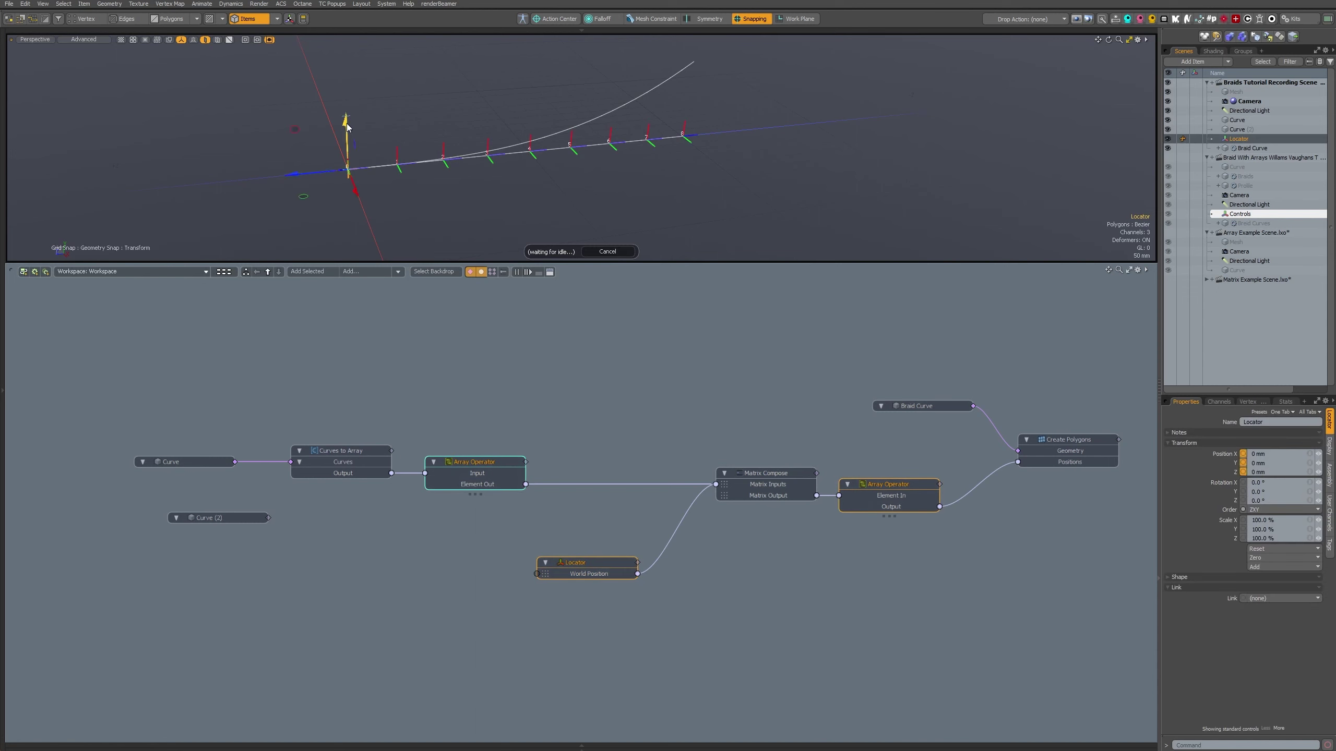
{"action": "key", "text": "x"}
- Try offsetting the array by moving the Locator up about 204 mm and along Z, undoing each move
{"action": "left_click_drag", "start_coordinate": [347, 127], "coordinate": [355, 95]}
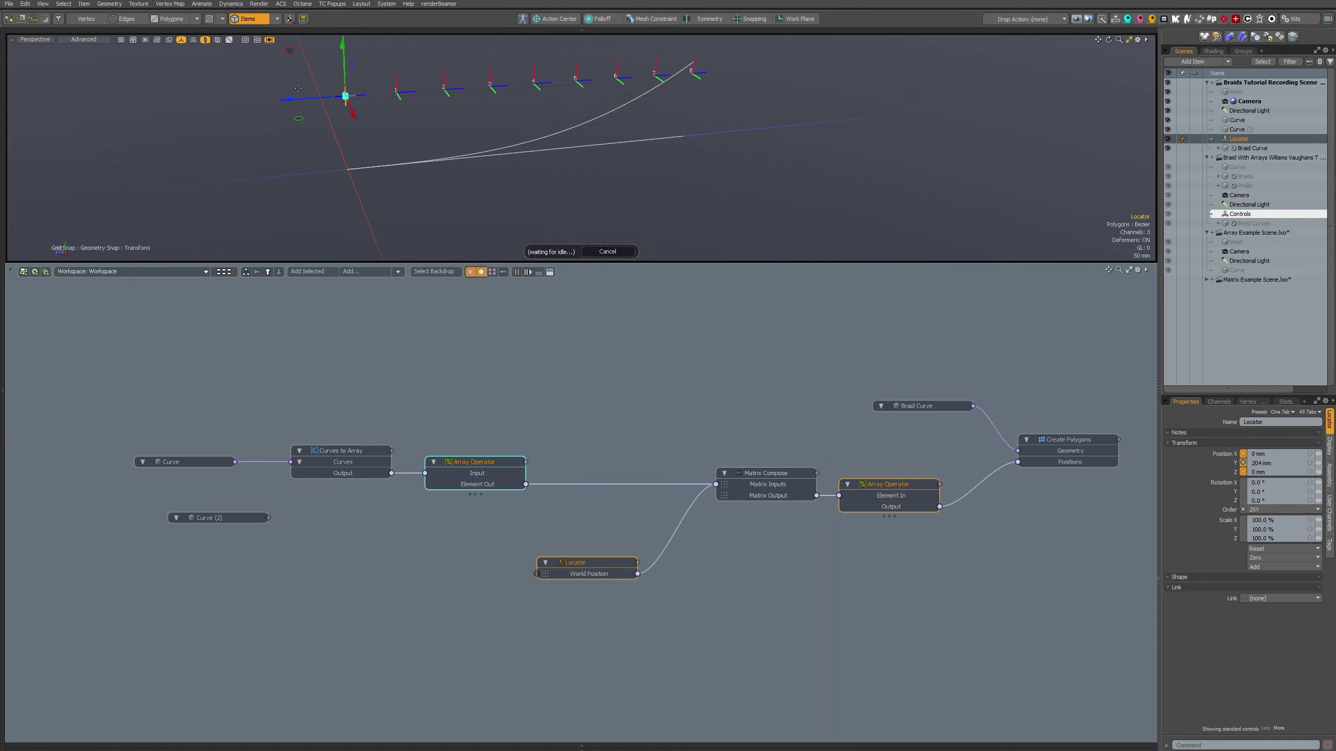
{"action": "left_click_drag", "start_coordinate": [296, 100], "coordinate": [404, 93]}
{"action": "key", "text": "ctrl+z"}
{"action": "key", "text": "ctrl+z"}
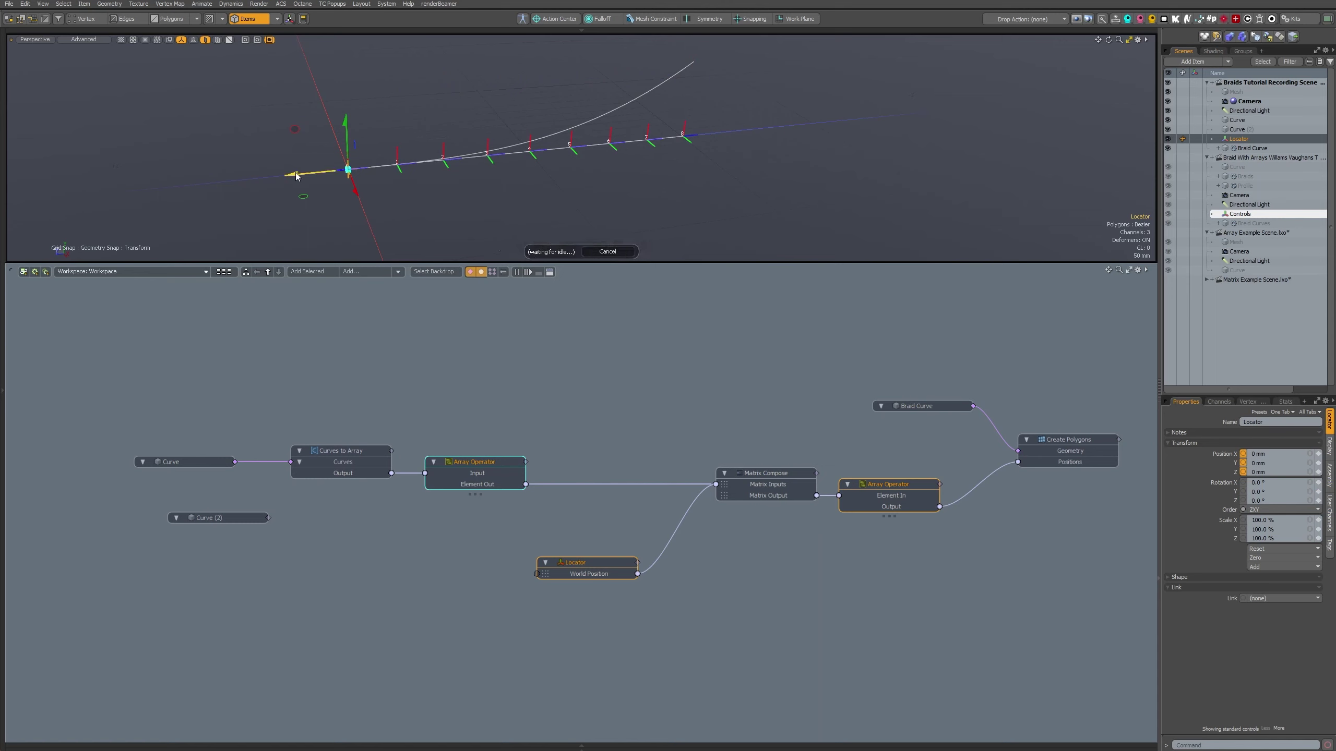
{"action": "left_click_drag", "start_coordinate": [297, 173], "coordinate": [355, 158]}
{"action": "key", "text": "ctrl+z"}
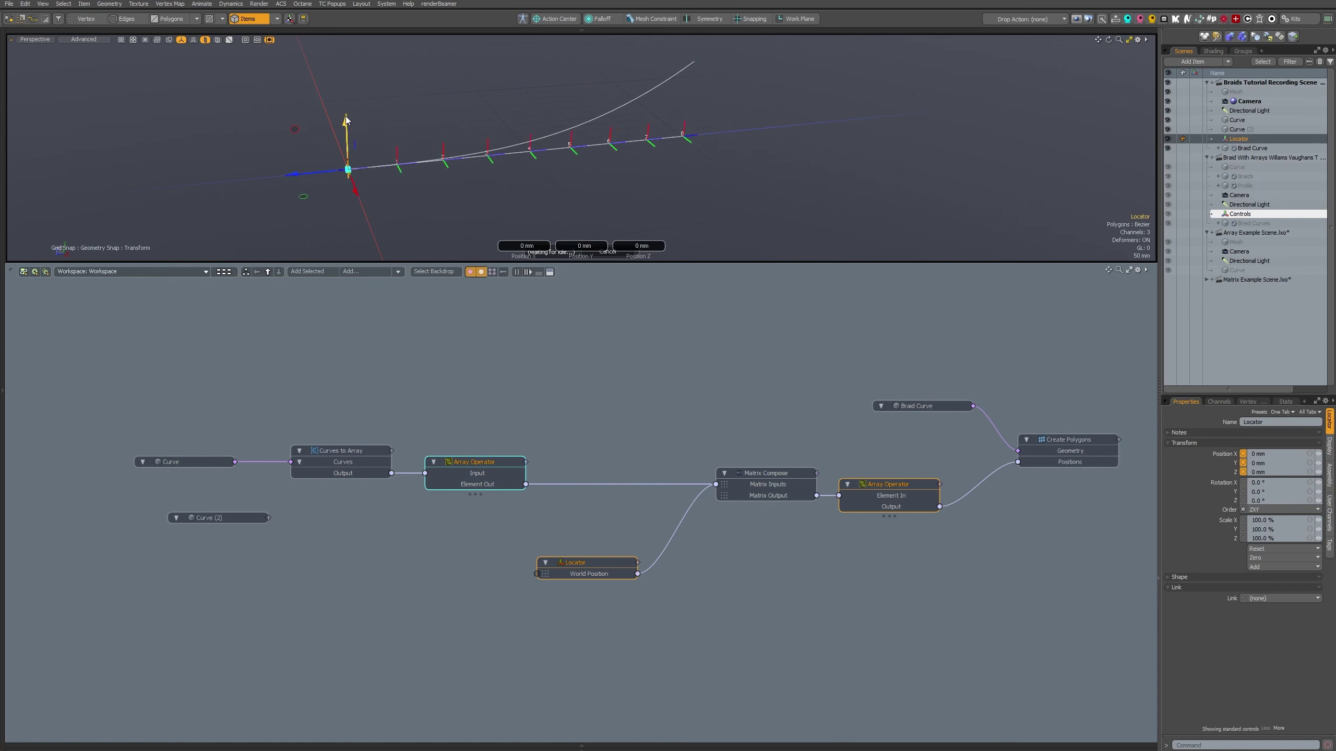
- Expose the Locator's World Rotation channel and link it to Matrix Compose's Matrix Inputs in place of World Position
{"action": "left_click", "coordinate": [788, 477]}
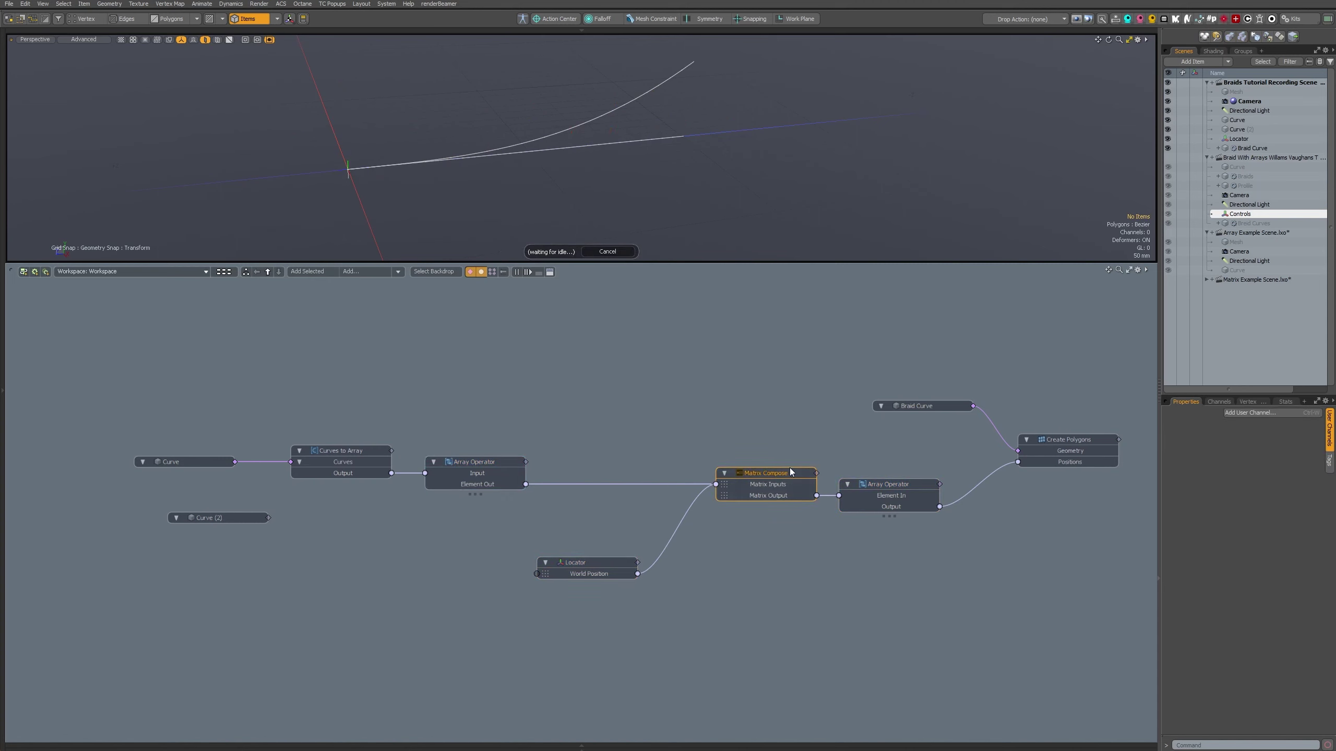
{"action": "left_click", "coordinate": [462, 472]}
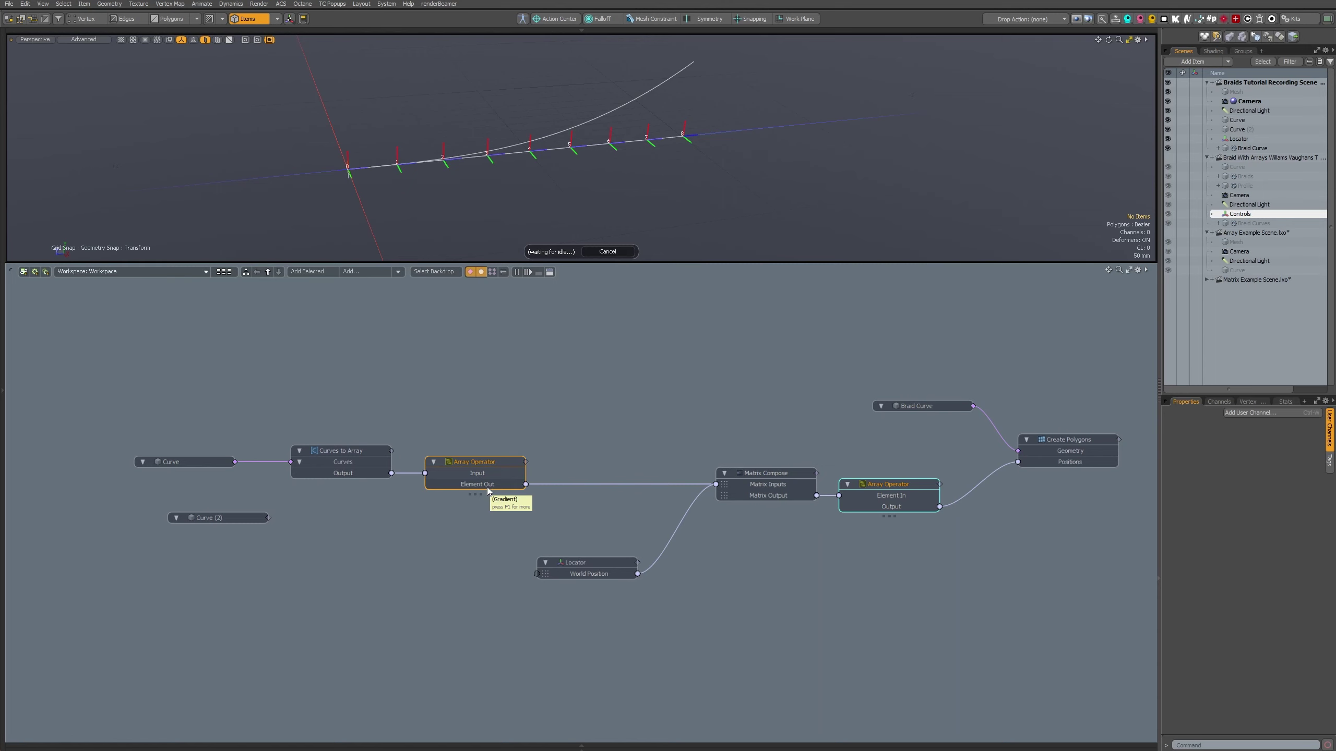
{"action": "left_click", "coordinate": [600, 566]}
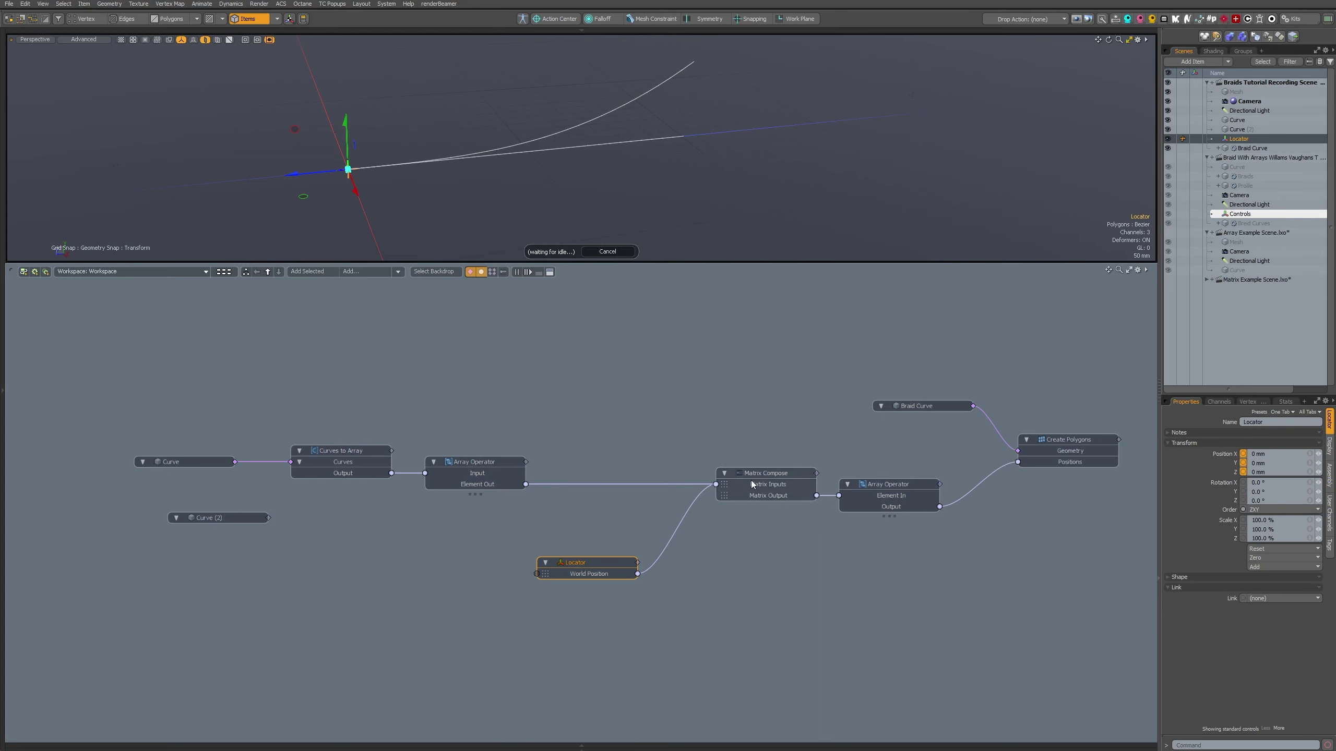
{"action": "double_click", "coordinate": [596, 563]}
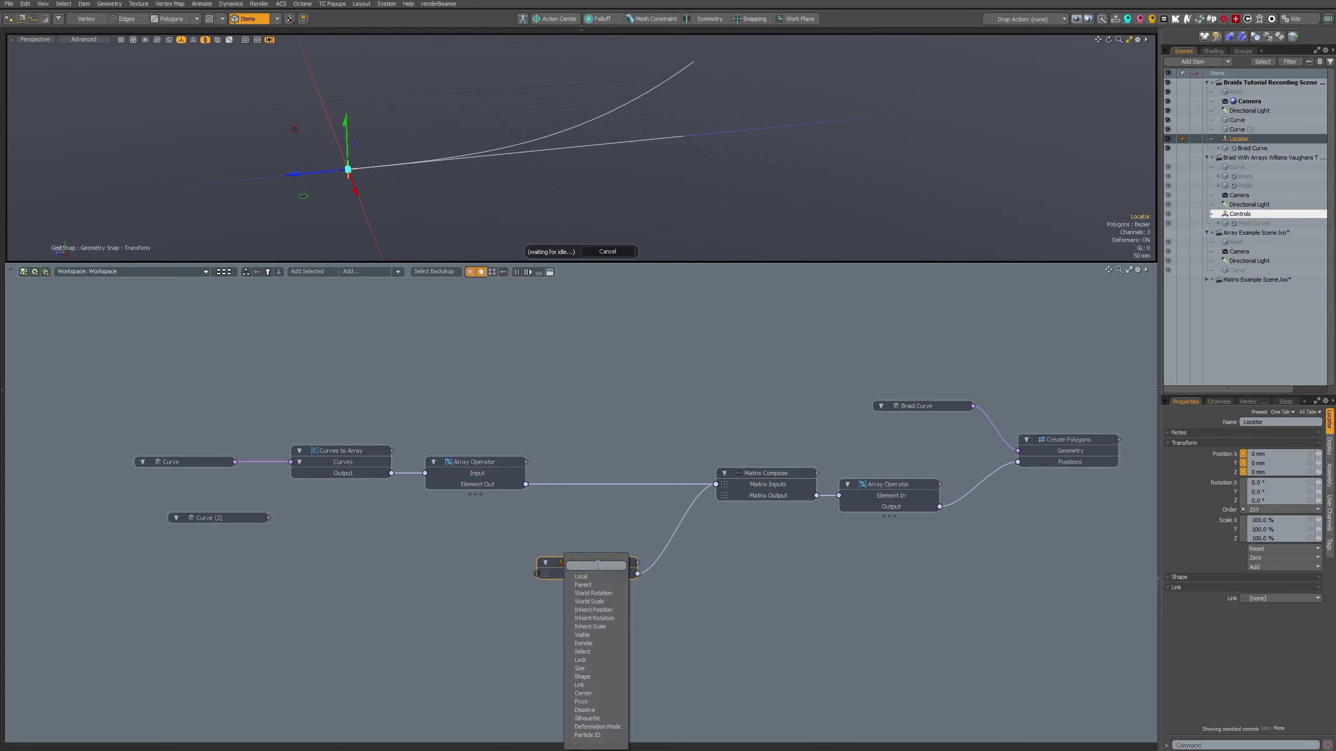
{"action": "left_click", "coordinate": [605, 593]}
{"action": "left_click_drag", "start_coordinate": [637, 585], "coordinate": [721, 483]}
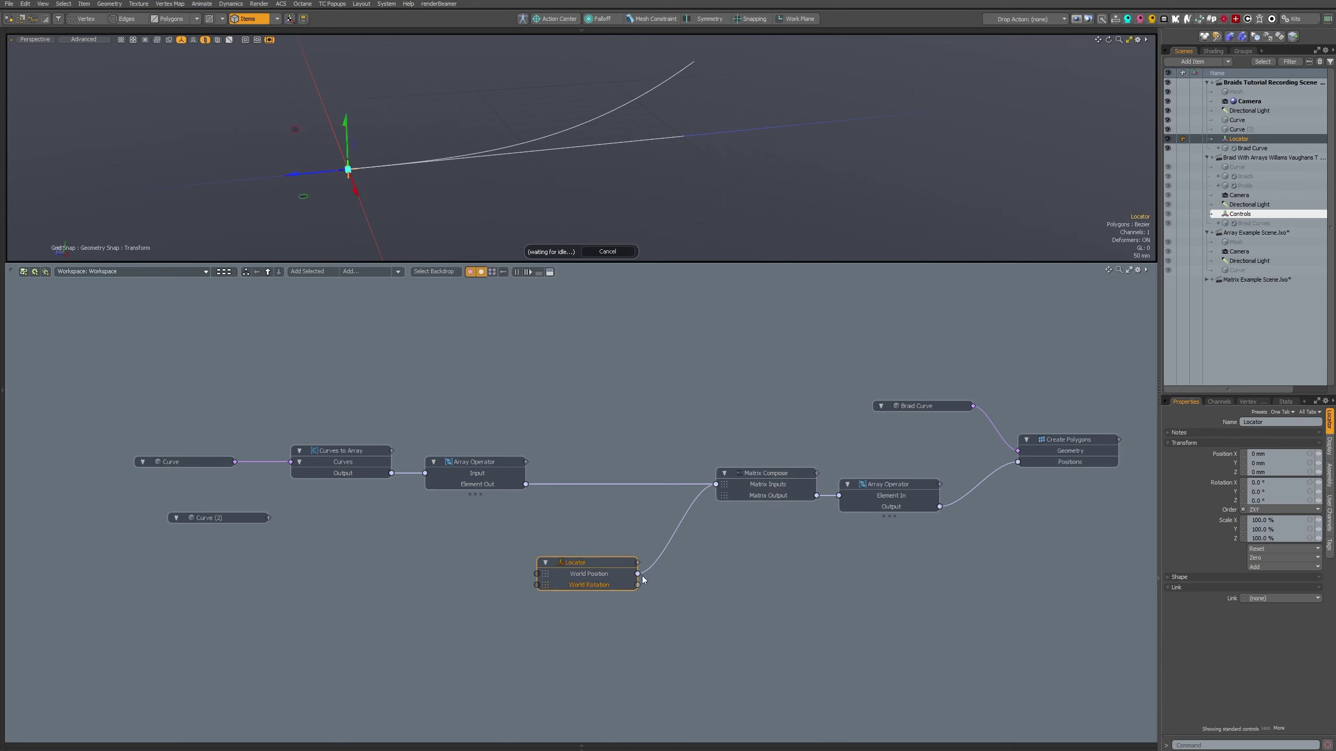
{"action": "mouse_move", "coordinate": [642, 576]}
{"action": "left_mouse_down"}
{"action": "mouse_move", "coordinate": [648, 590]}
{"action": "mouse_move", "coordinate": [638, 585]}
{"action": "left_mouse_up"}
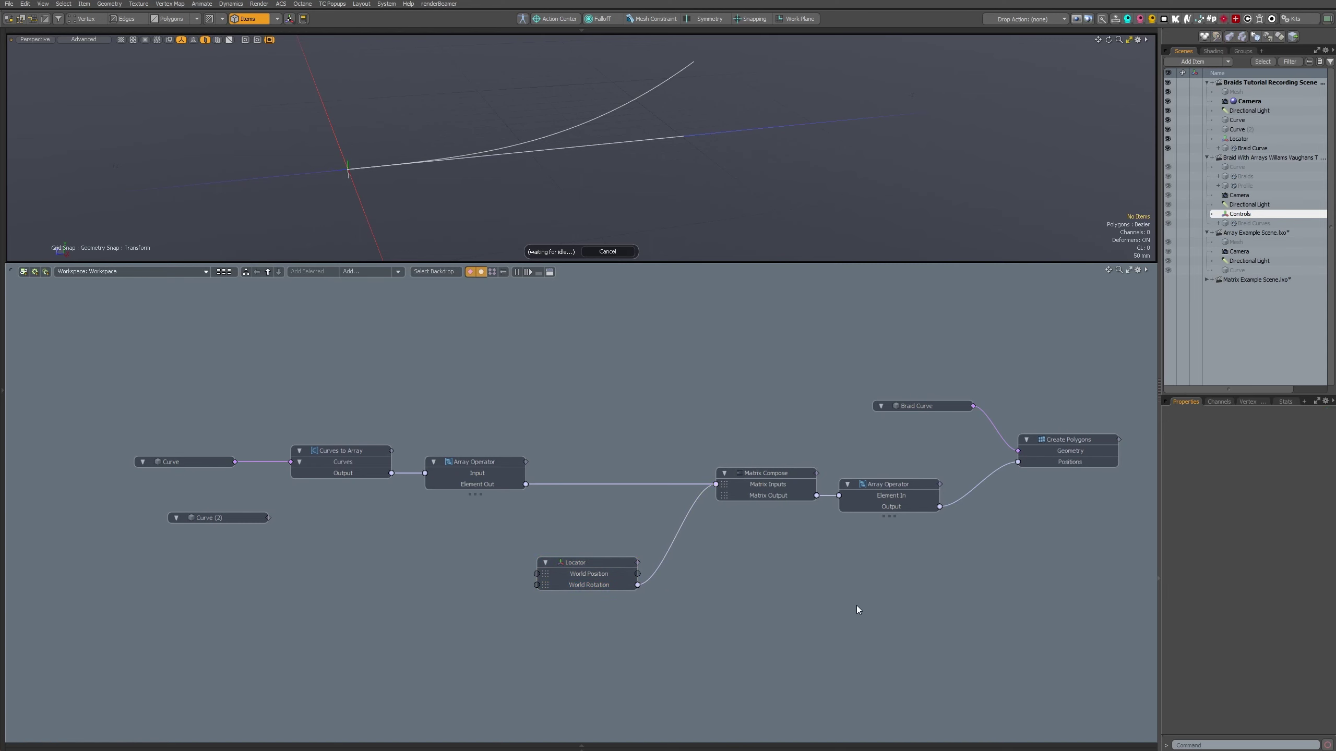
- Enlarge the 3D viewport, display the output of both Array Operators with the Locator selected, and activate the Rotate tool
{"action": "left_click", "coordinate": [598, 570]}
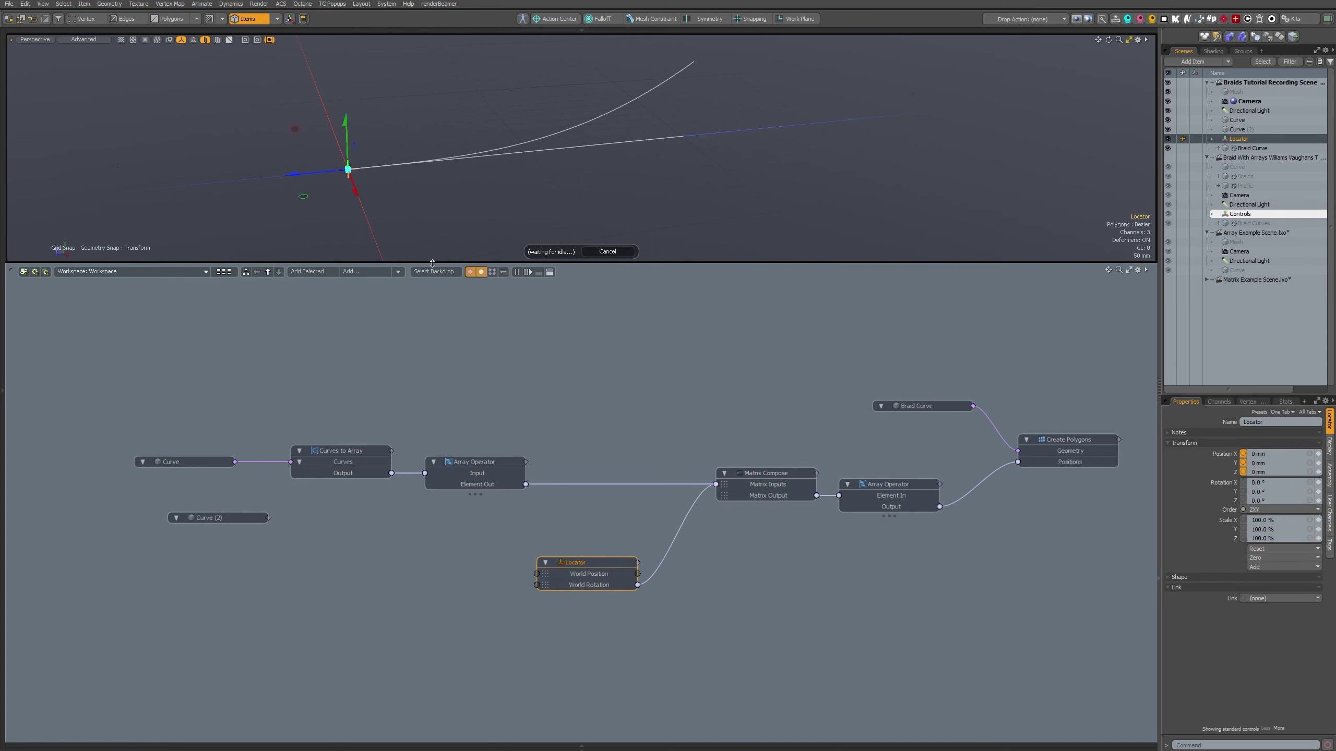
{"action": "left_click_drag", "start_coordinate": [432, 263], "coordinate": [445, 360]}
{"action": "scroll", "coordinate": [642, 258], "scroll_direction": "up", "scroll_amount": 3}
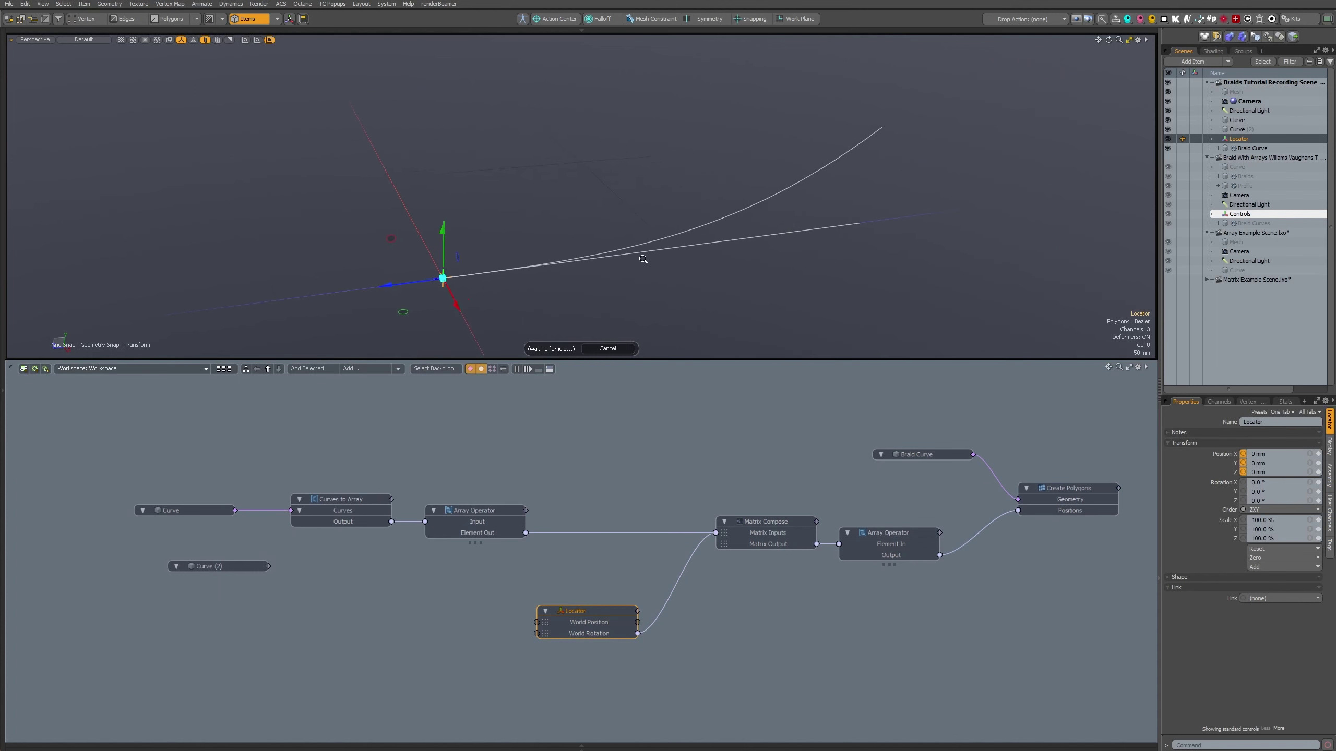
{"action": "scroll", "coordinate": [643, 258], "scroll_direction": "up", "scroll_amount": 1}
{"action": "left_click", "coordinate": [902, 532]}
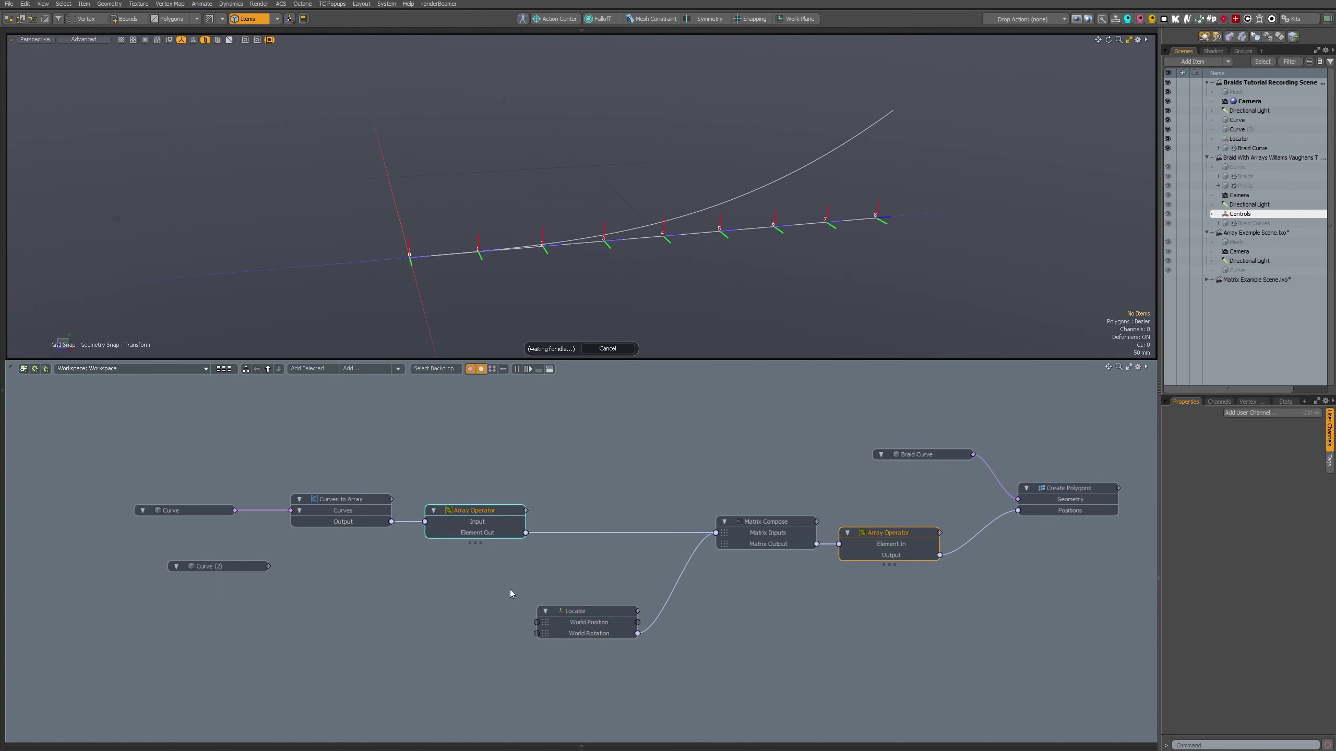
{"action": "left_click_drag", "start_coordinate": [510, 589], "coordinate": [595, 645]}
{"action": "key", "text": "r"}
{"action": "key", "text": "e"}
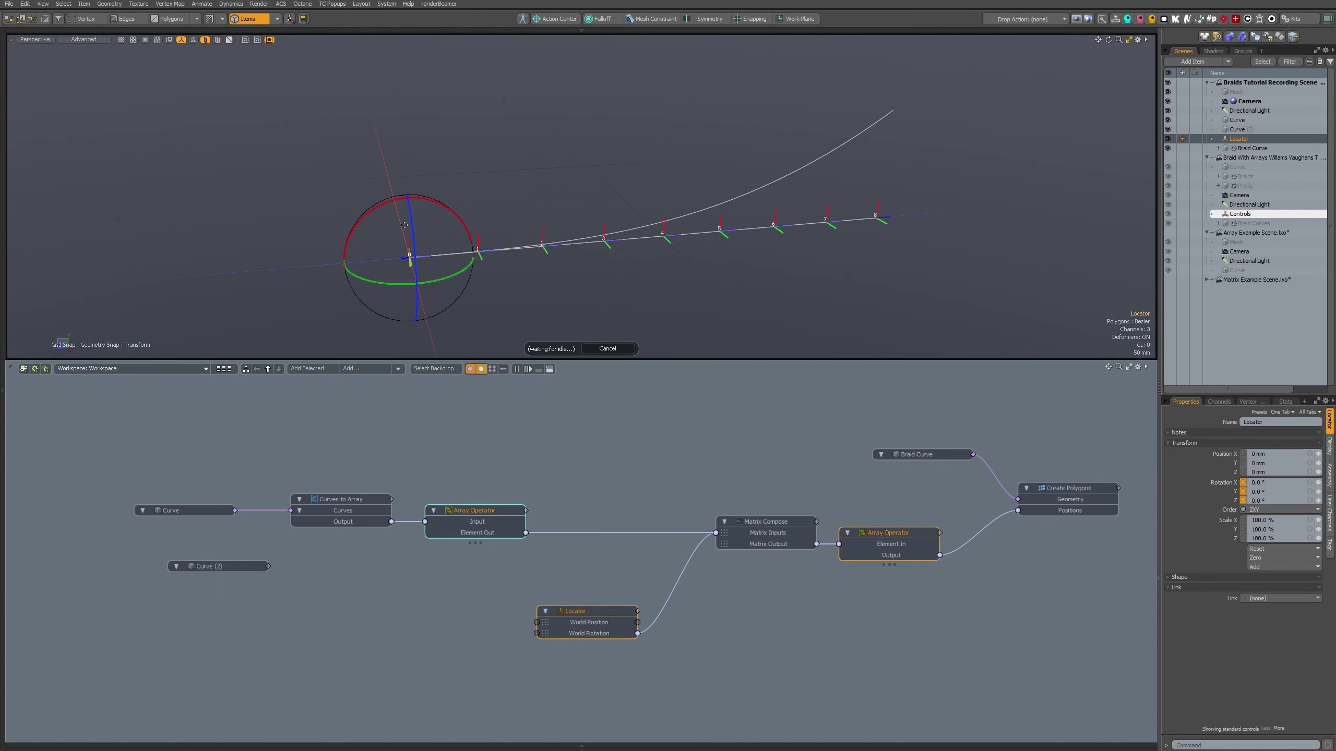
- Rotate the Locator to about 48° on Y and -41.1° on Z, undoing the trial rotations
{"action": "left_click_drag", "start_coordinate": [405, 225], "coordinate": [398, 346]}
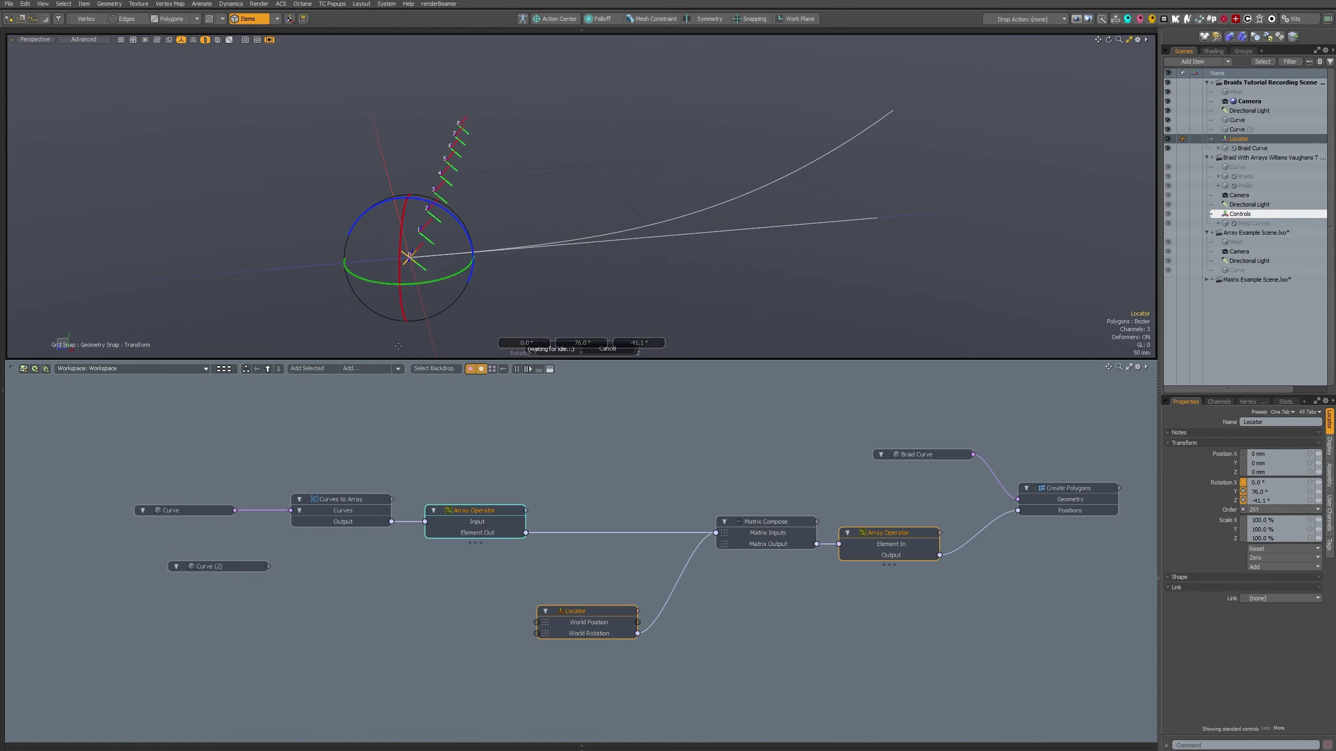
{"action": "key", "text": "ctrl+z"}
{"action": "key", "text": "ctrl+z"}
{"action": "left_click_drag", "start_coordinate": [411, 225], "coordinate": [412, 229]}
{"action": "key", "text": "ctrl+z"}
{"action": "left_click_drag", "start_coordinate": [431, 283], "coordinate": [467, 265]}
{"action": "key", "text": "space"}
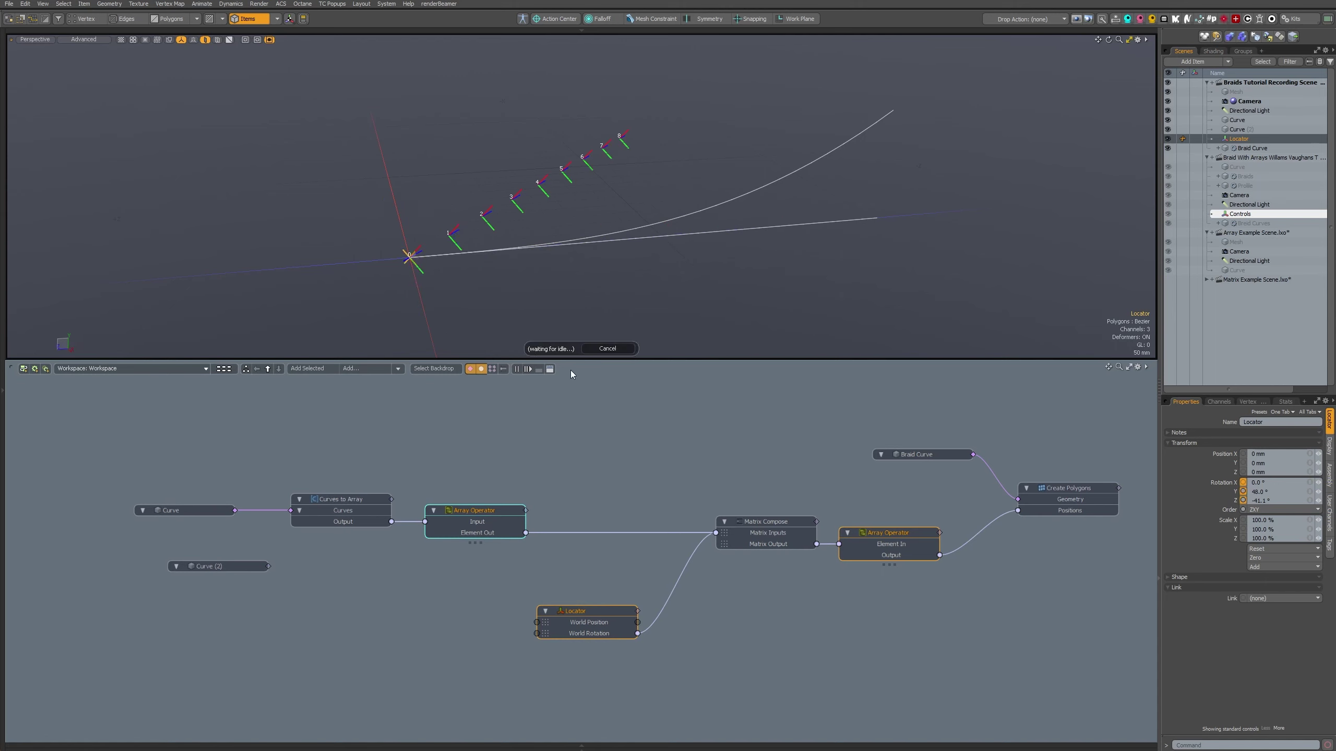
- Remove both links into Matrix Compose and relink the Locator's World Rotation first, followed by the Array Operator's Element Out
{"action": "left_click", "coordinate": [701, 557]}
{"action": "key", "text": "Delete"}
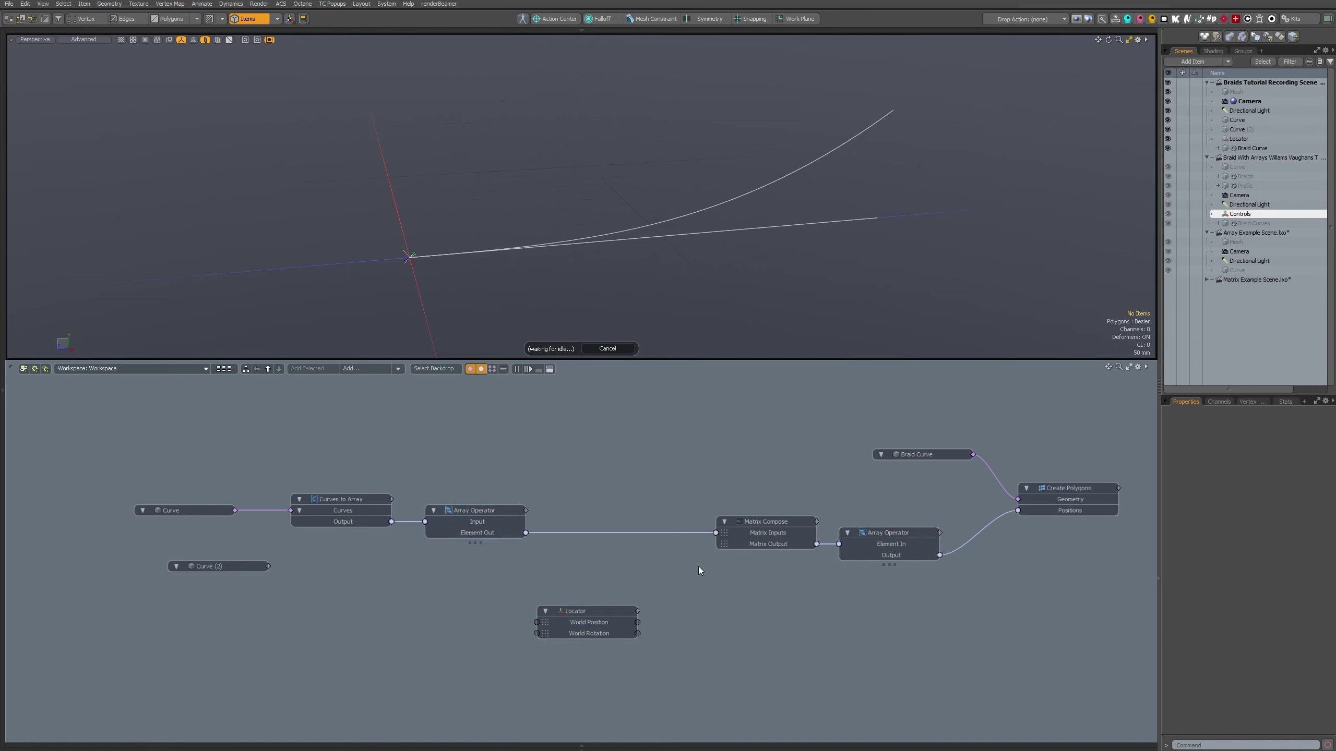
{"action": "left_click", "coordinate": [705, 533]}
{"action": "key", "text": "Delete"}
{"action": "left_click_drag", "start_coordinate": [638, 633], "coordinate": [716, 532]}
{"action": "left_click_drag", "start_coordinate": [526, 532], "coordinate": [716, 533]}
- Display the array output and rotate the Locator to about 1.2° X, 42.4° Y and -14.6° Z
{"action": "left_click", "coordinate": [572, 611]}
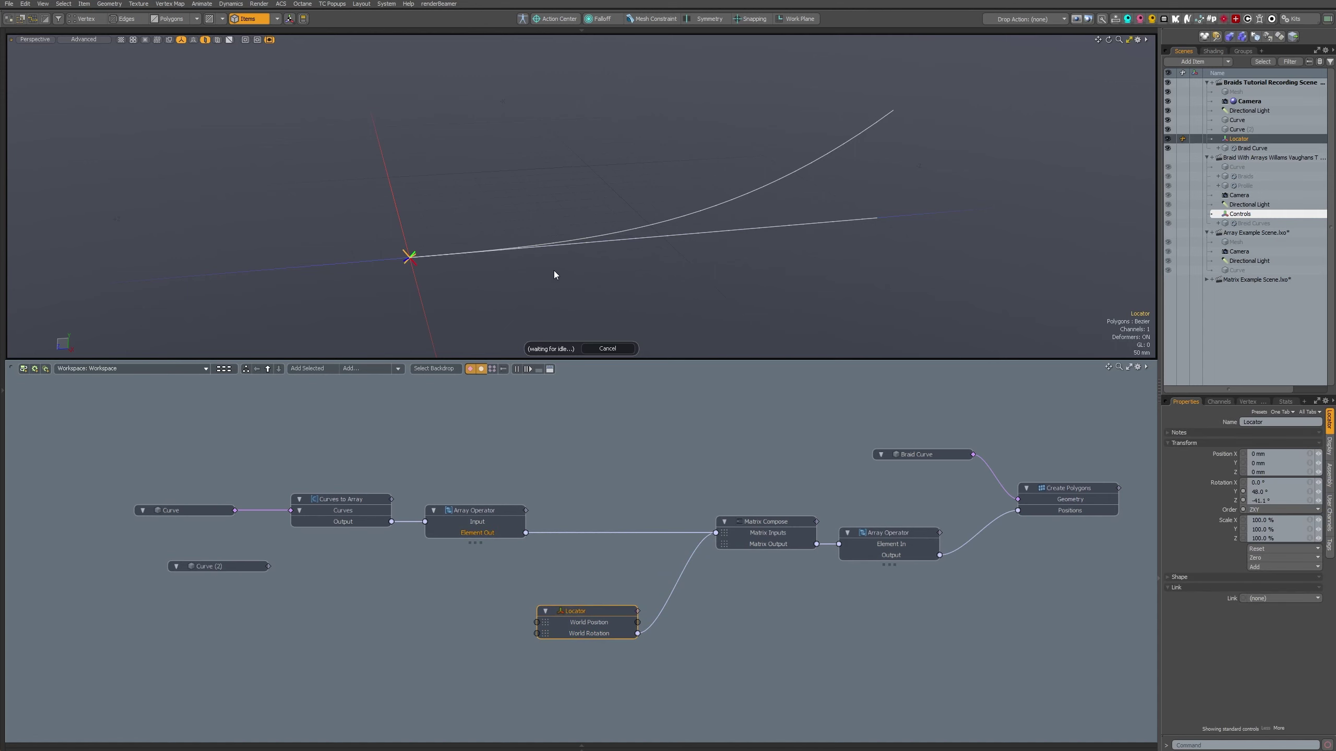
{"action": "left_click", "coordinate": [889, 537]}
{"action": "key", "text": "e"}
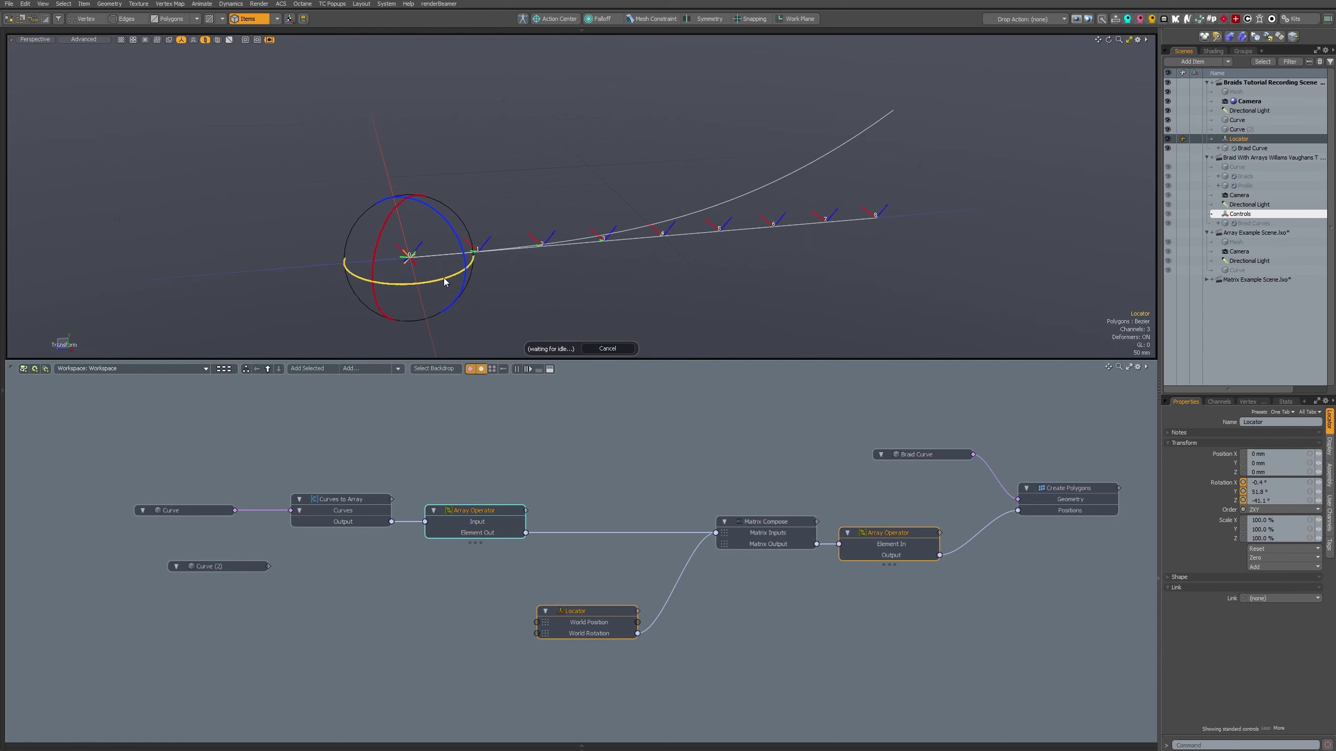
{"action": "mouse_move", "coordinate": [446, 281]}
{"action": "left_mouse_down"}
{"action": "mouse_move", "coordinate": [400, 287]}
{"action": "mouse_move", "coordinate": [456, 261]}
{"action": "mouse_move", "coordinate": [454, 282]}
{"action": "left_mouse_up"}
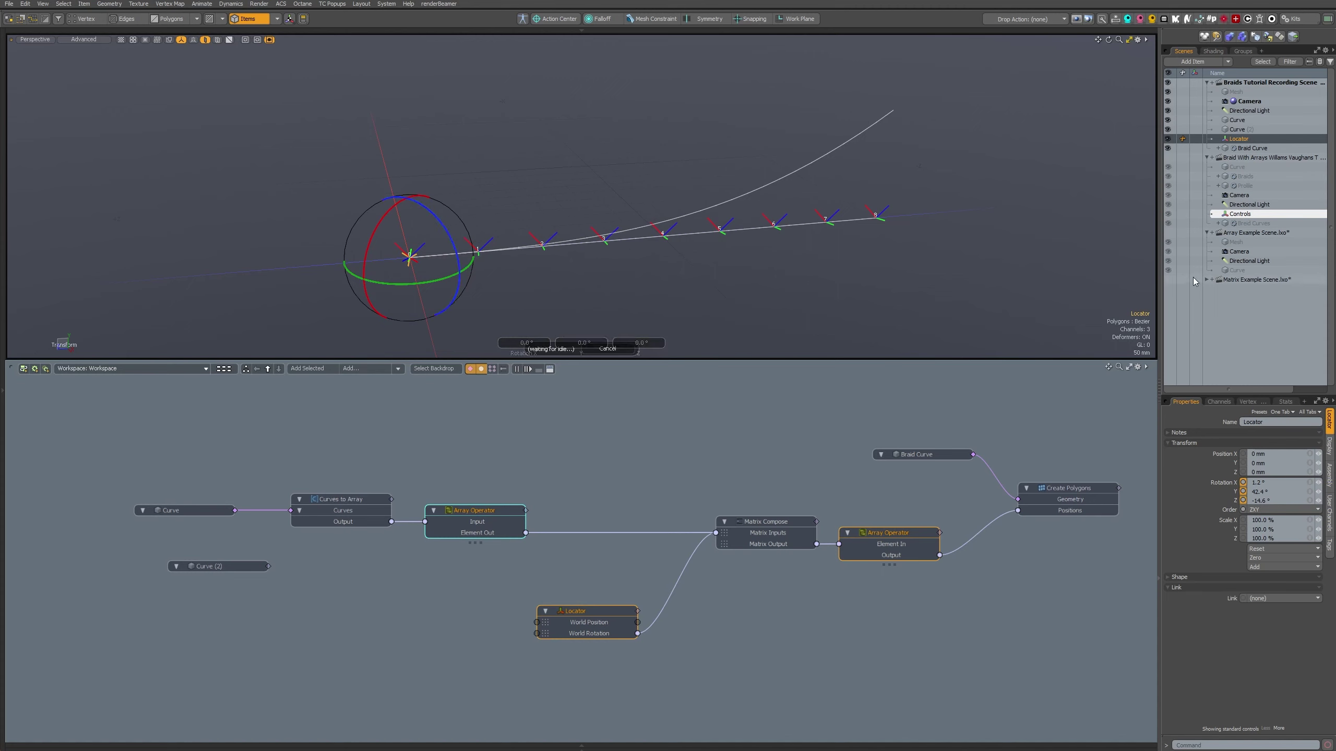
- Switch to Matrix Example Scene, expand its items, and examine the cube, the cone and the Locator Rotated node
{"action": "left_click", "coordinate": [1278, 279]}
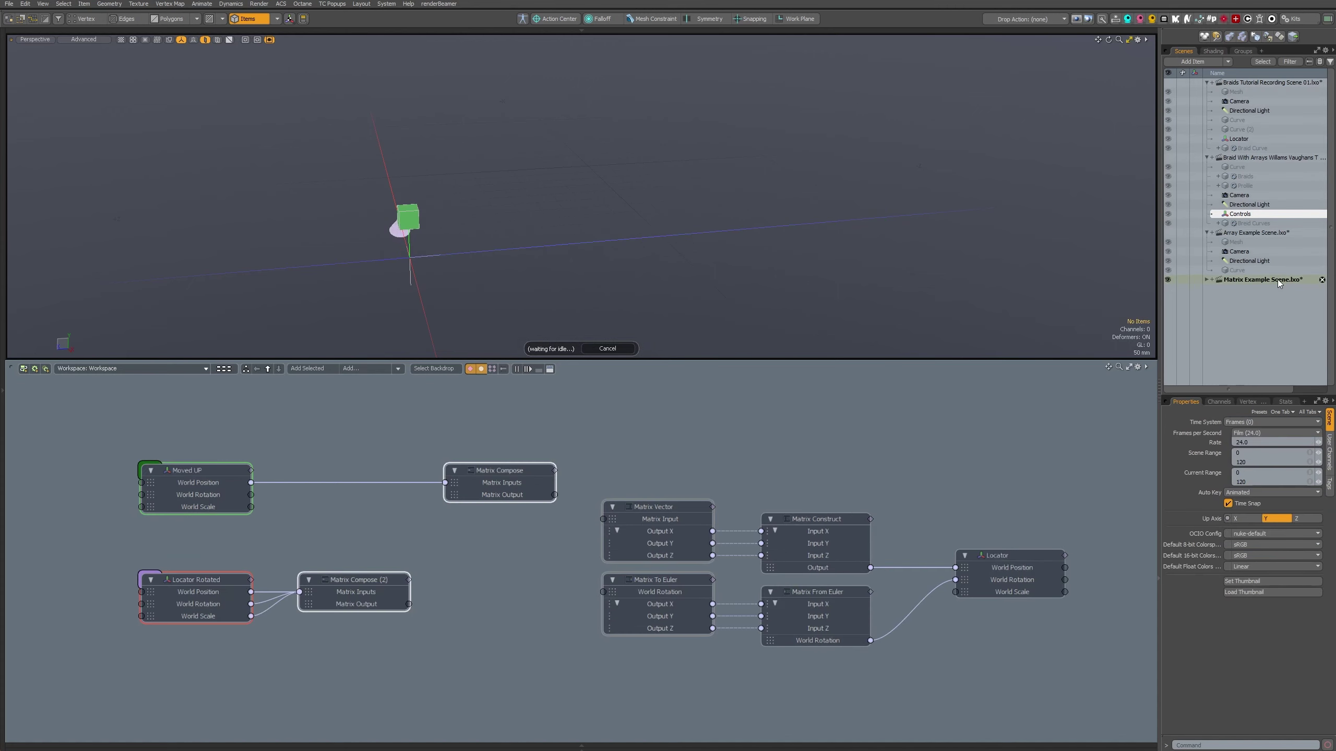
{"action": "left_click", "coordinate": [1205, 279]}
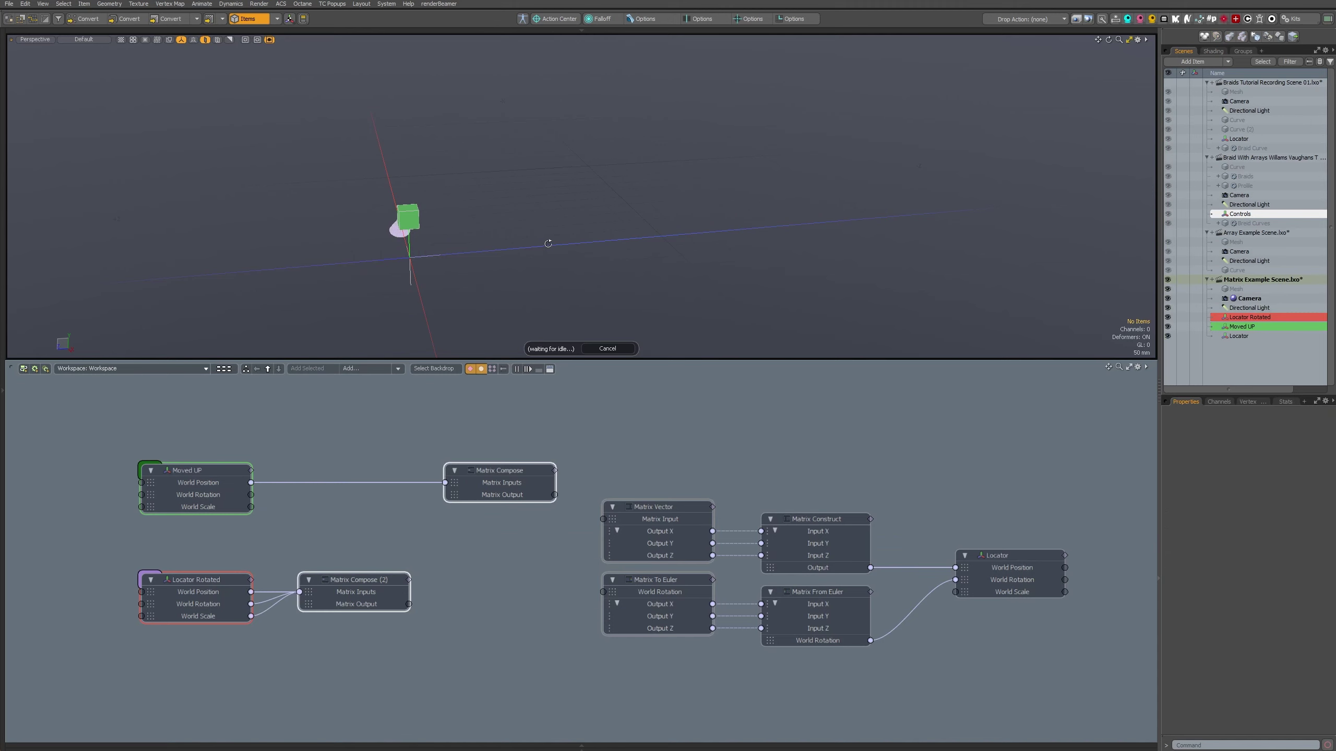
{"action": "left_click_drag", "start_coordinate": [546, 239], "coordinate": [581, 271], "text": "alt"}
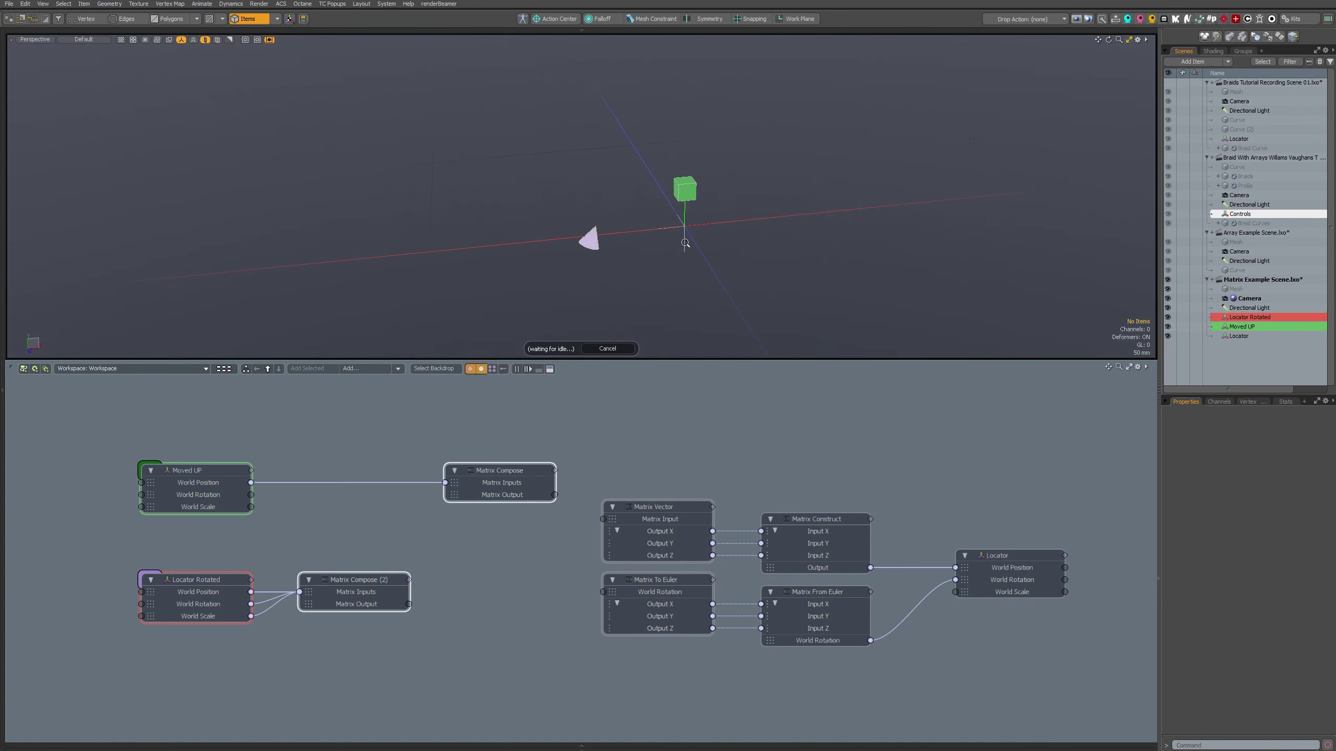
{"action": "left_click_drag", "start_coordinate": [670, 227], "coordinate": [751, 230], "text": "ctrl+alt"}
{"action": "left_click_drag", "start_coordinate": [574, 248], "coordinate": [535, 246], "text": "alt"}
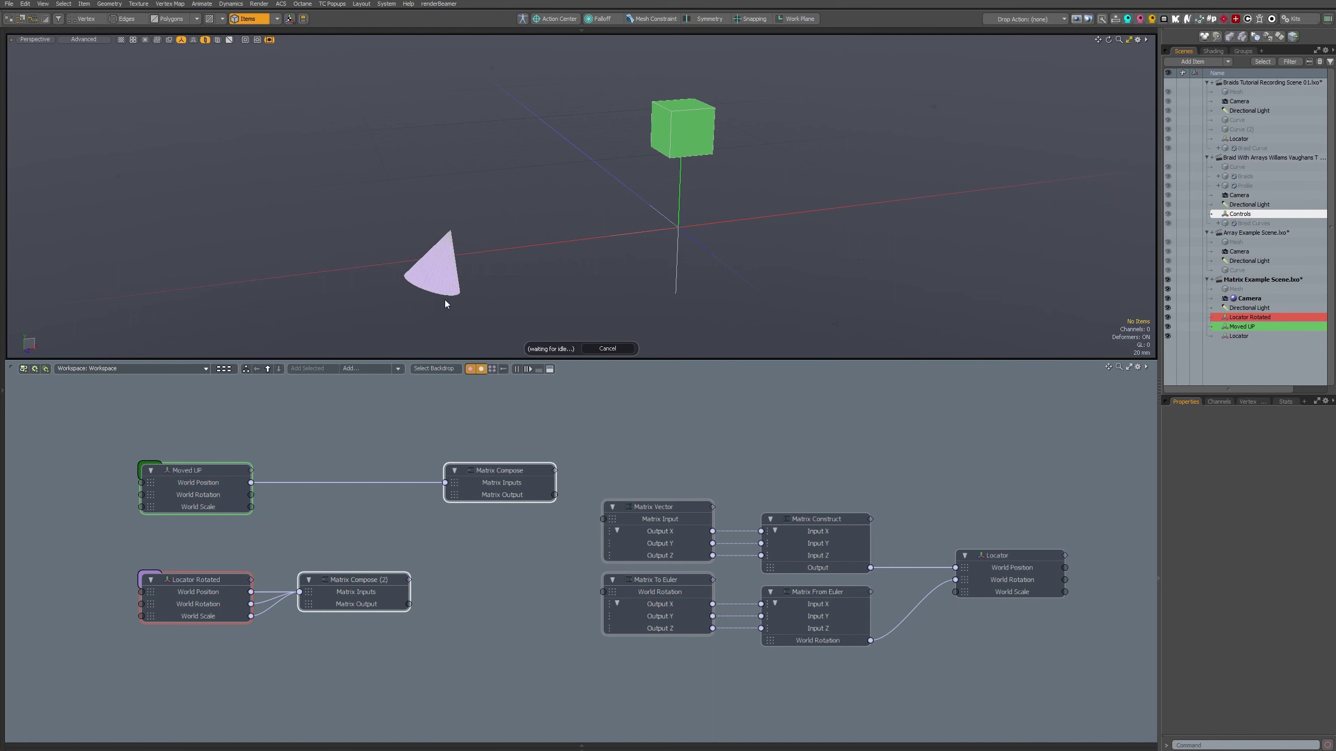
{"action": "left_click", "coordinate": [196, 579]}
{"action": "left_click_drag", "start_coordinate": [191, 547], "coordinate": [221, 648]}
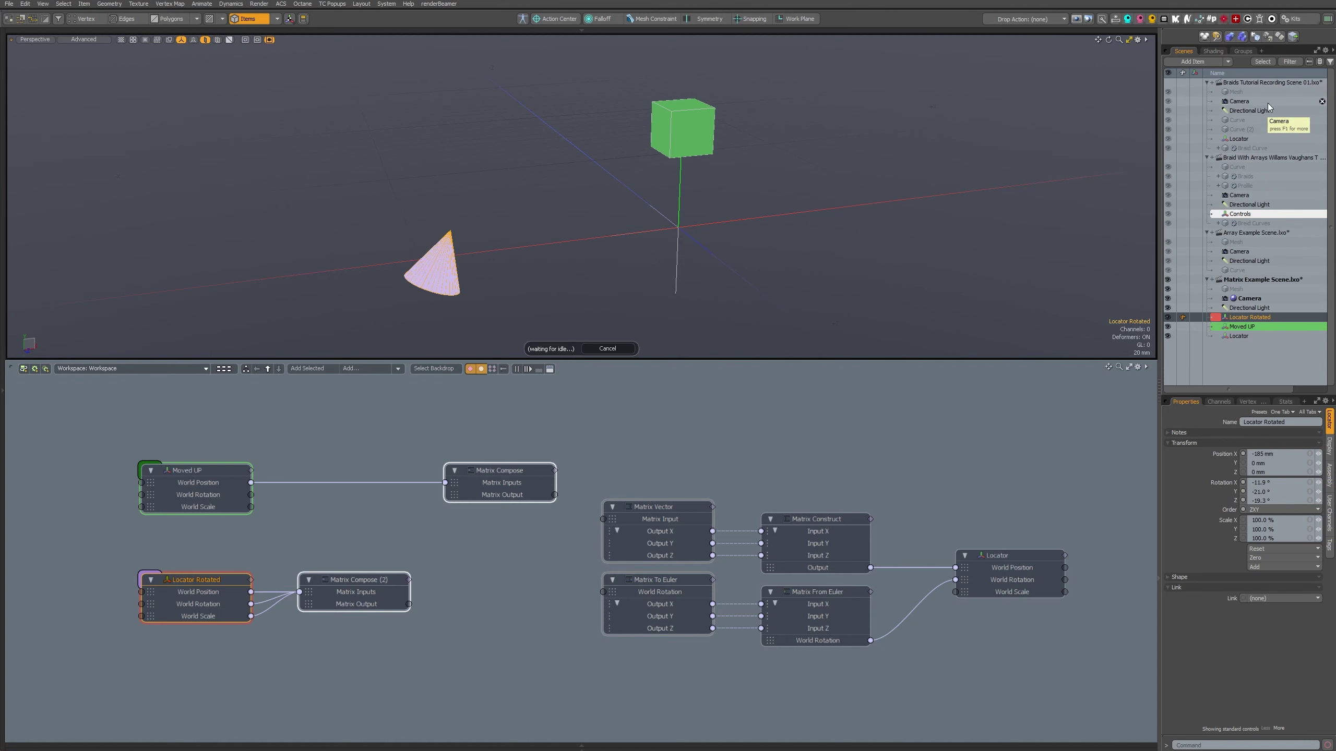
- Switch to the Braid With Arrays scene and check the Property Type of the Curves to Array node, keeping Transform
{"action": "left_click", "coordinate": [1261, 159]}
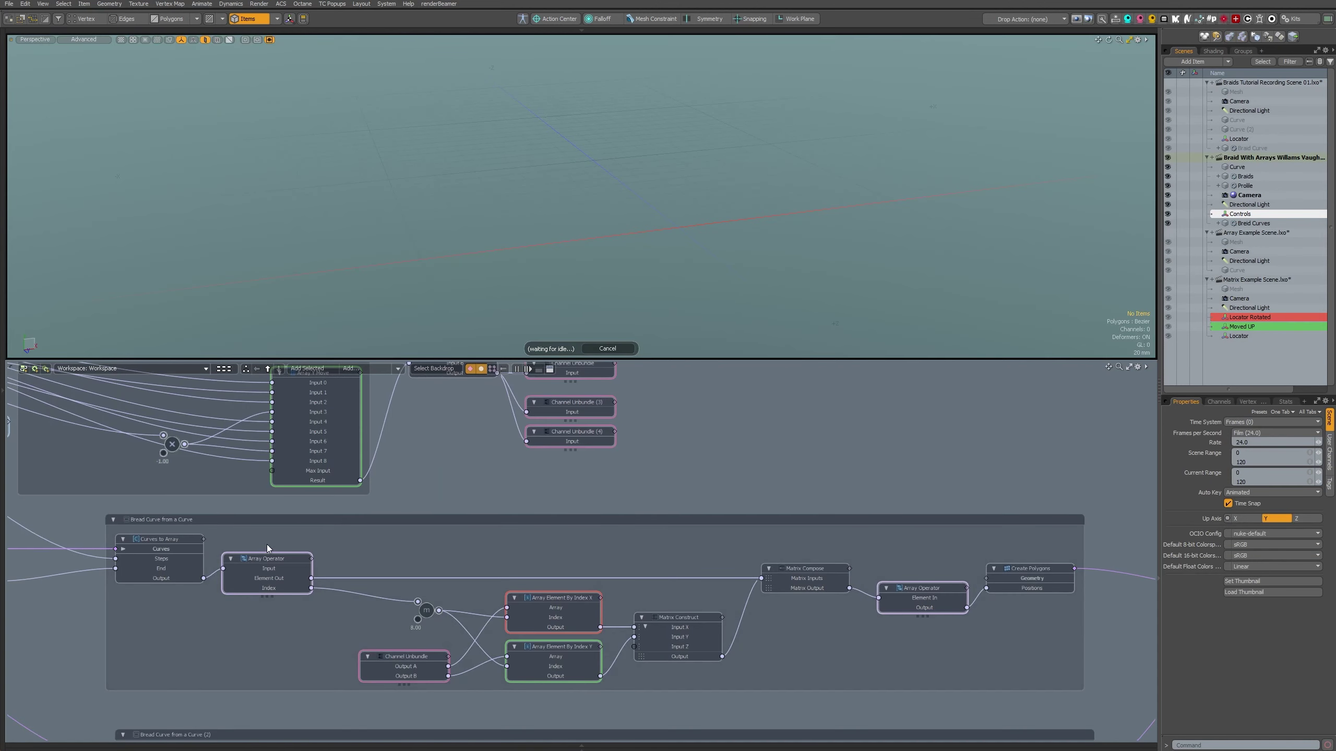
{"action": "left_click", "coordinate": [267, 557]}
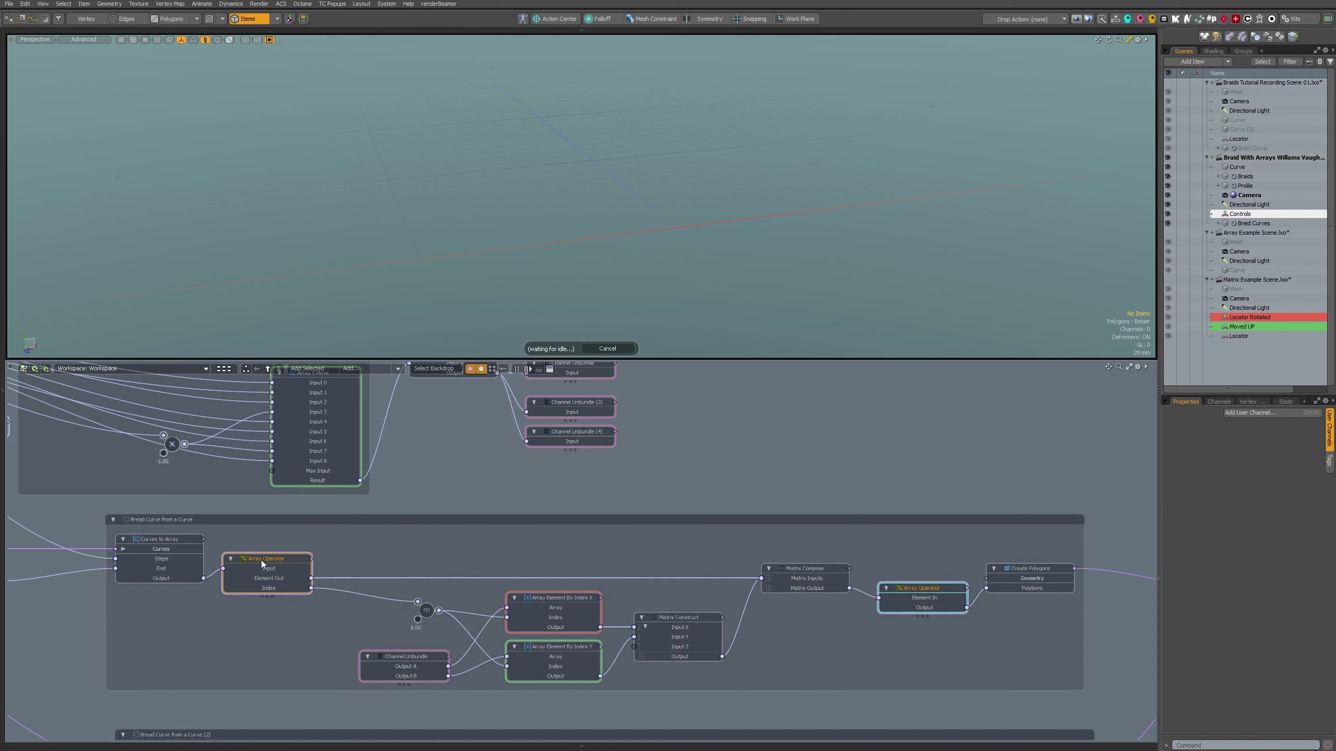
{"action": "left_click", "coordinate": [141, 538]}
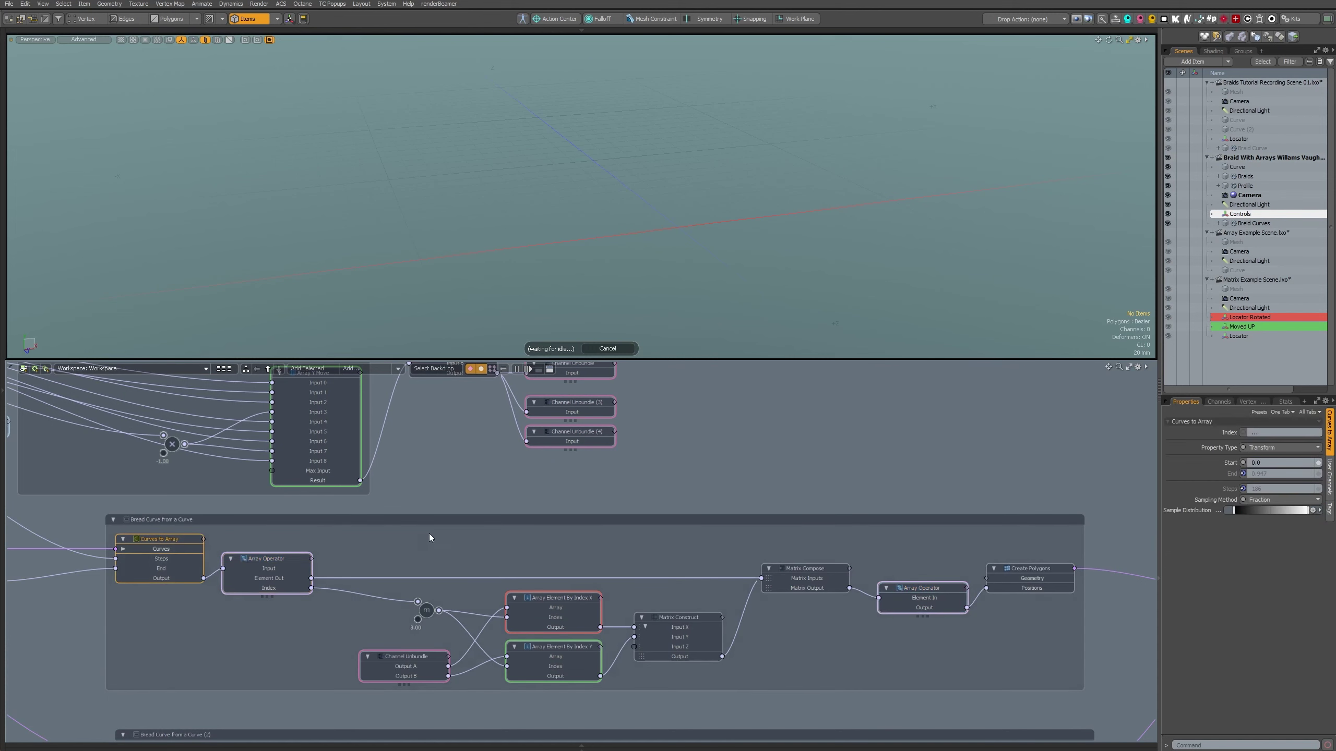
{"action": "left_click", "coordinate": [1298, 448]}
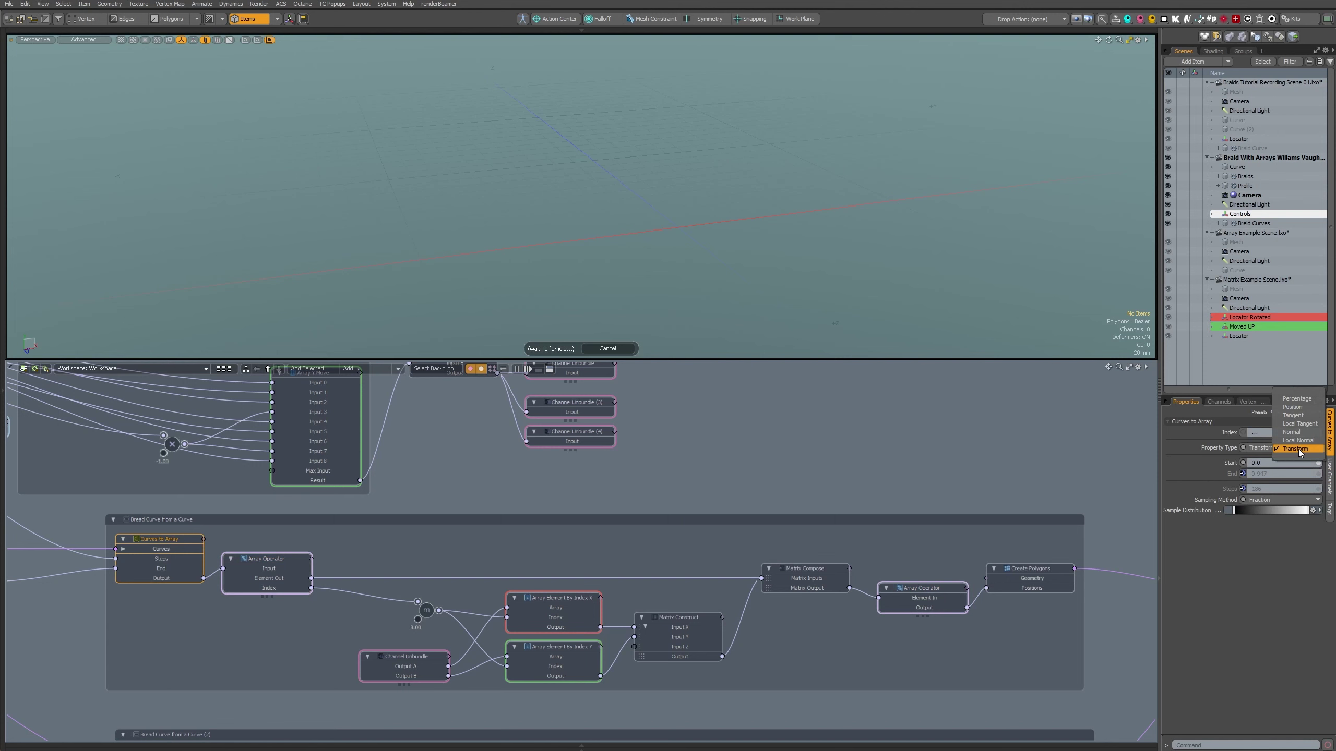
{"action": "left_click", "coordinate": [1297, 449]}
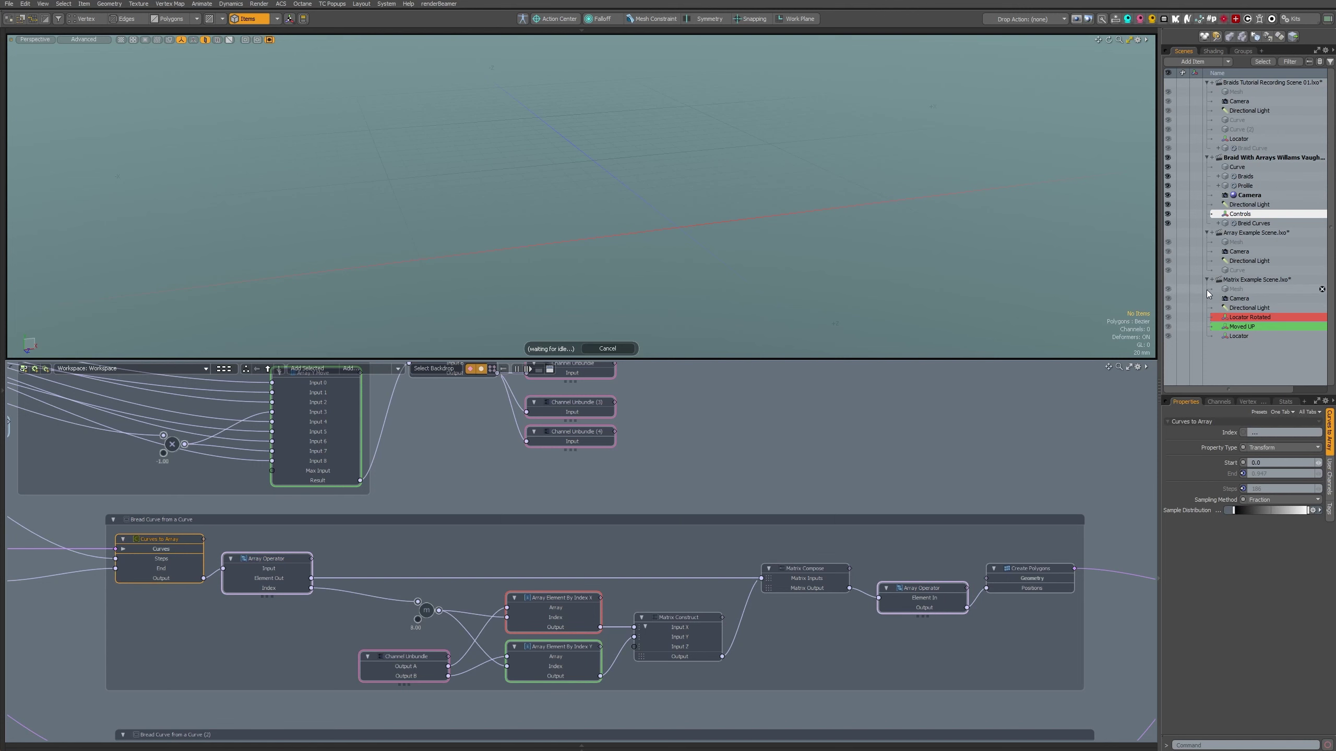
- Return to Matrix Example Scene, inspect Locator Rotated's channels, and move Matrix Compose (2) slightly farther from it
{"action": "left_click", "coordinate": [1239, 279]}
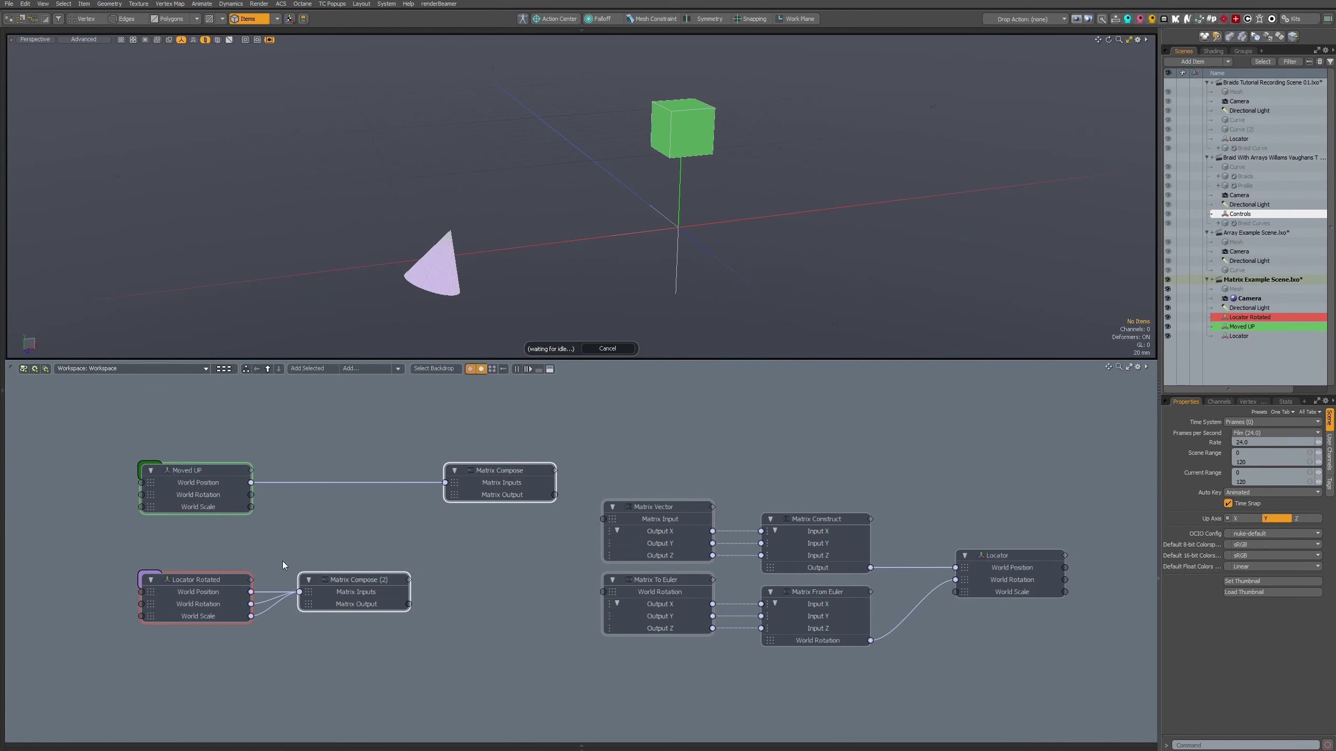
{"action": "left_click", "coordinate": [207, 578]}
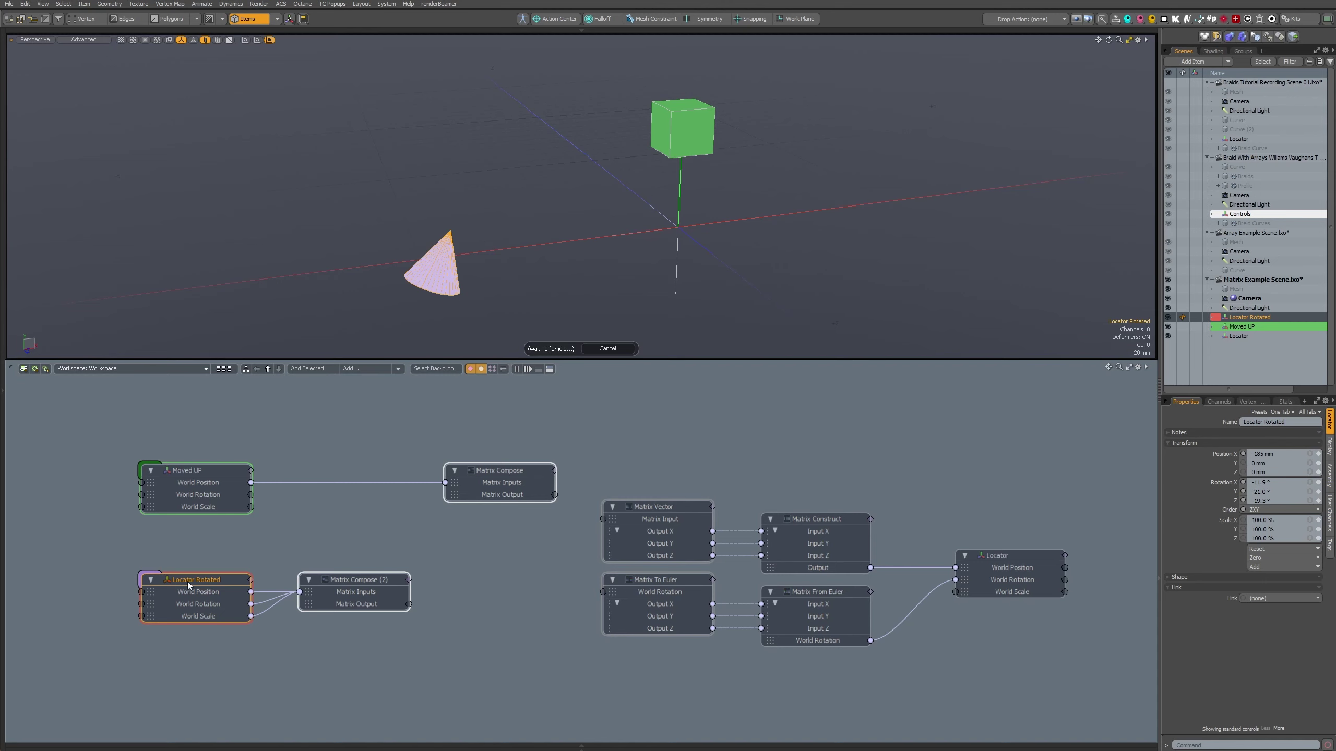
{"action": "left_click", "coordinate": [208, 617]}
{"action": "left_click_drag", "start_coordinate": [359, 623], "coordinate": [380, 584]}
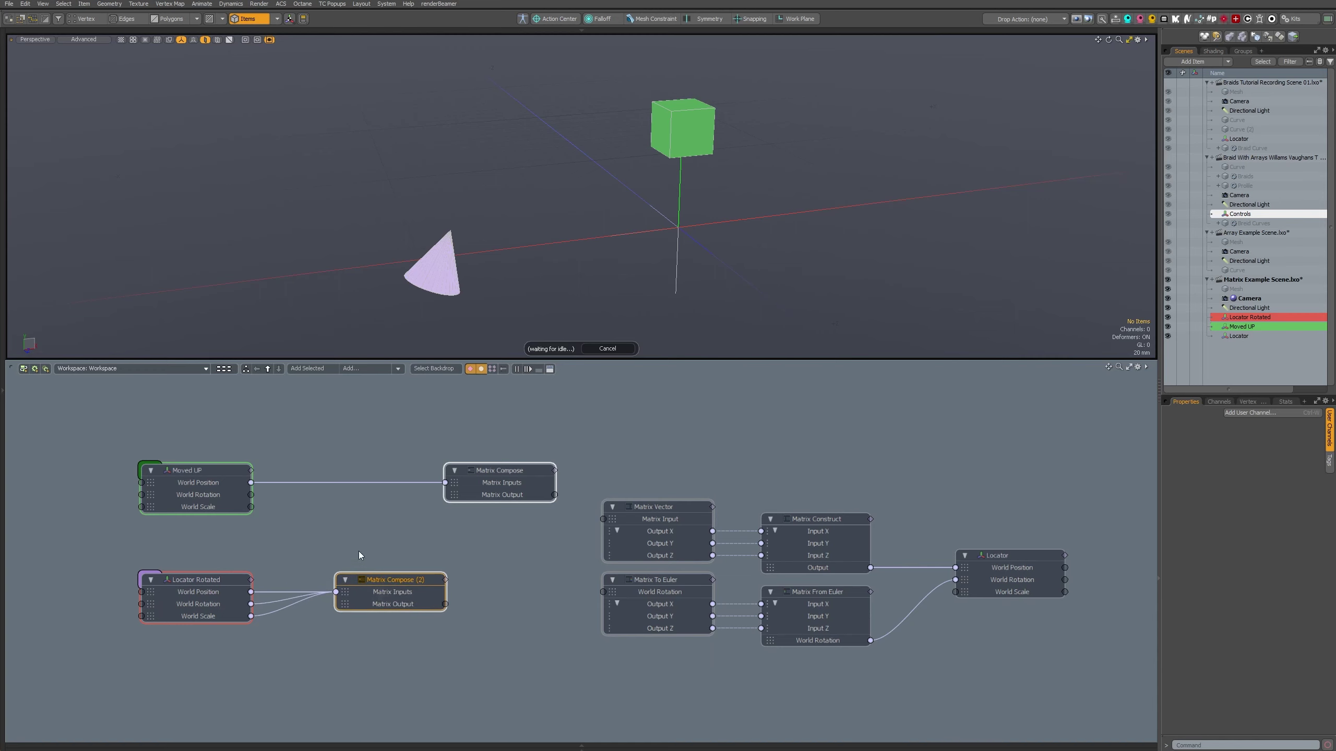
{"action": "left_click_drag", "start_coordinate": [384, 578], "coordinate": [373, 578]}
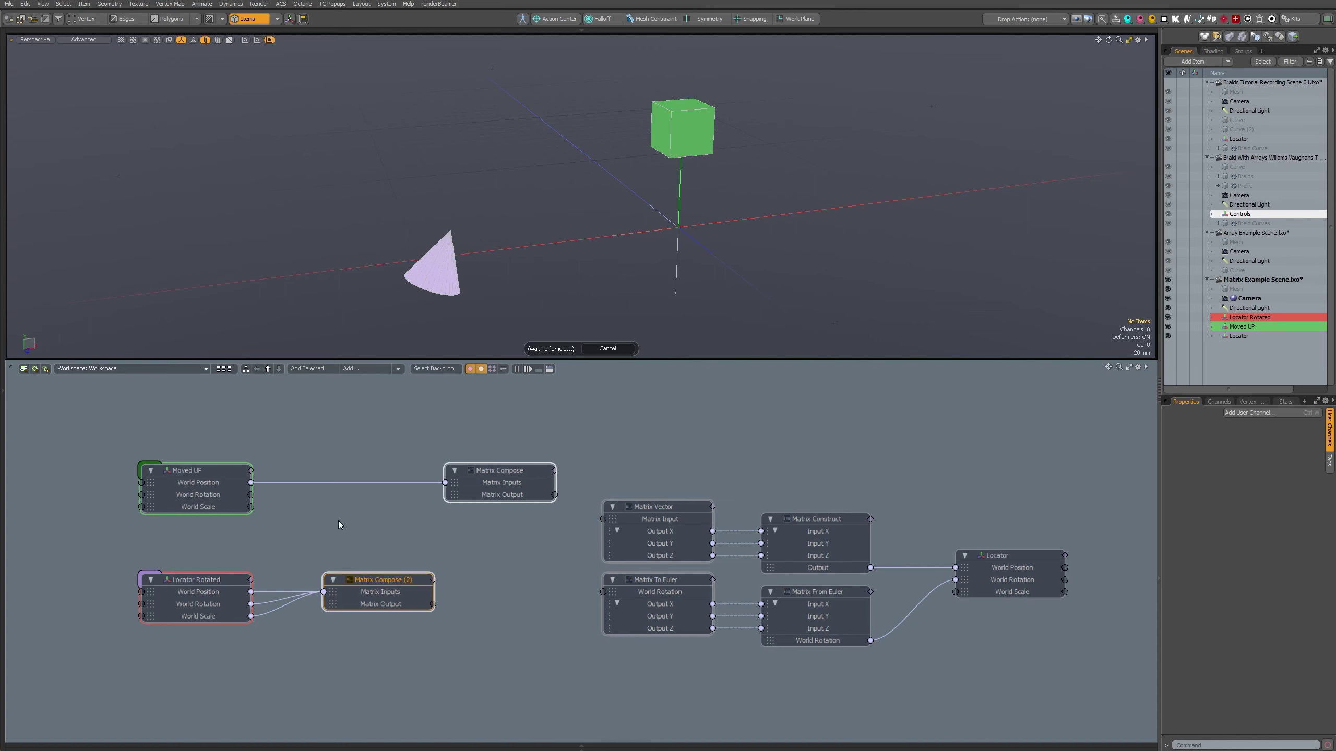
- Unlink and relink Locator Rotated's World Position and World Rotation to Matrix Compose (2), and shift both Matrix Compose nodes closer into line
{"action": "left_click", "coordinate": [226, 619]}
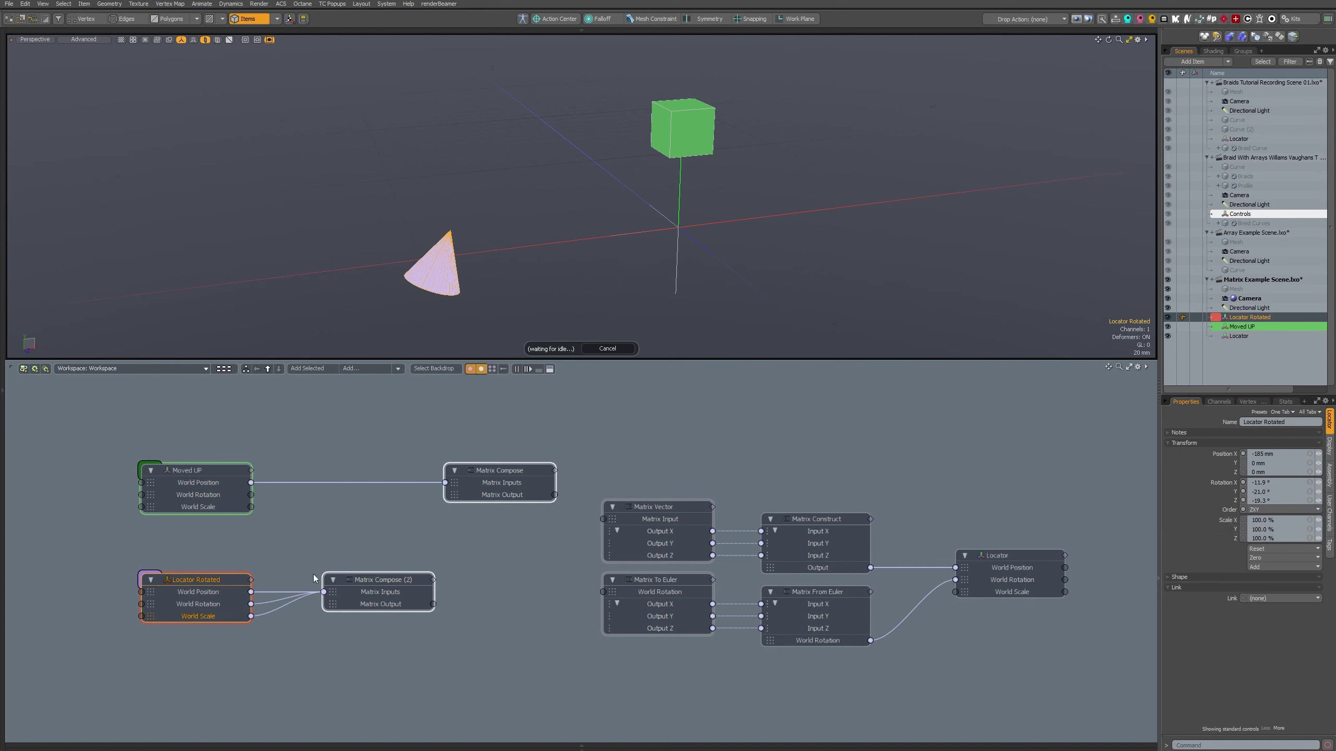
{"action": "left_click", "coordinate": [305, 607]}
{"action": "key", "text": "Delete"}
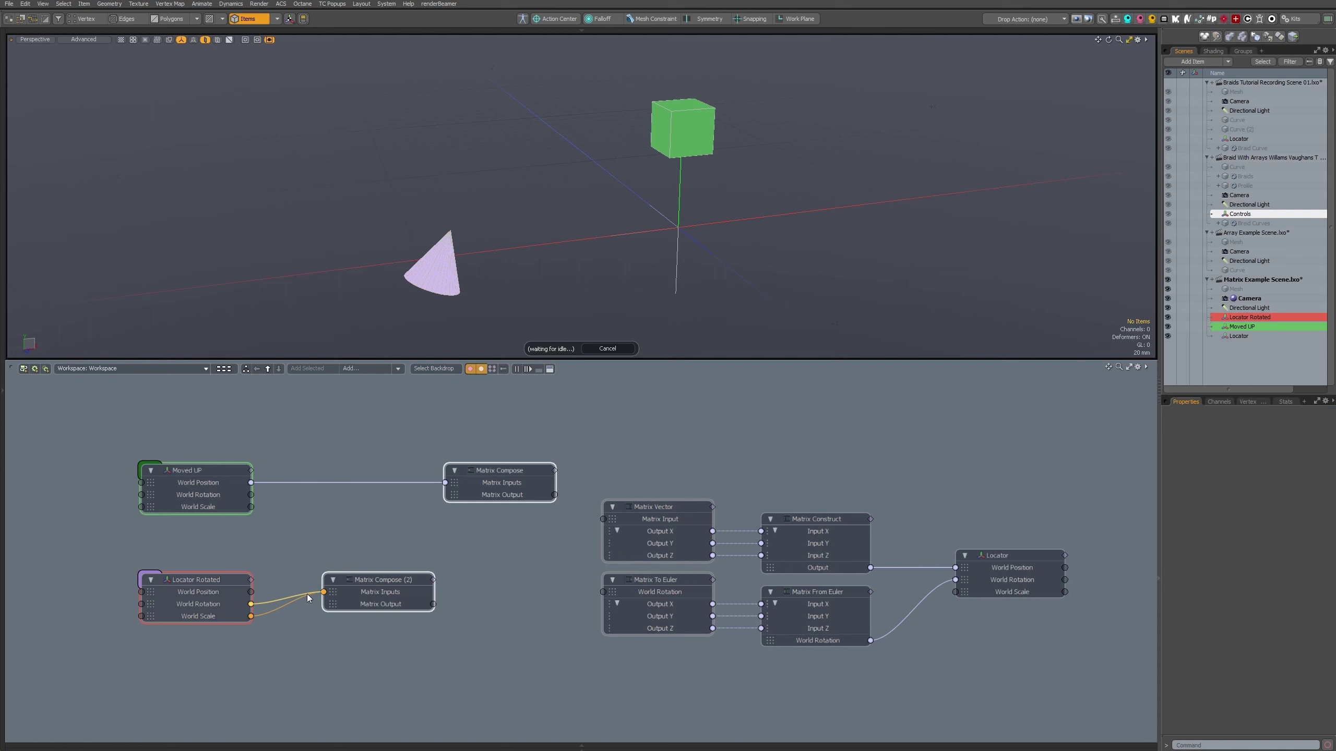
{"action": "left_click", "coordinate": [251, 605]}
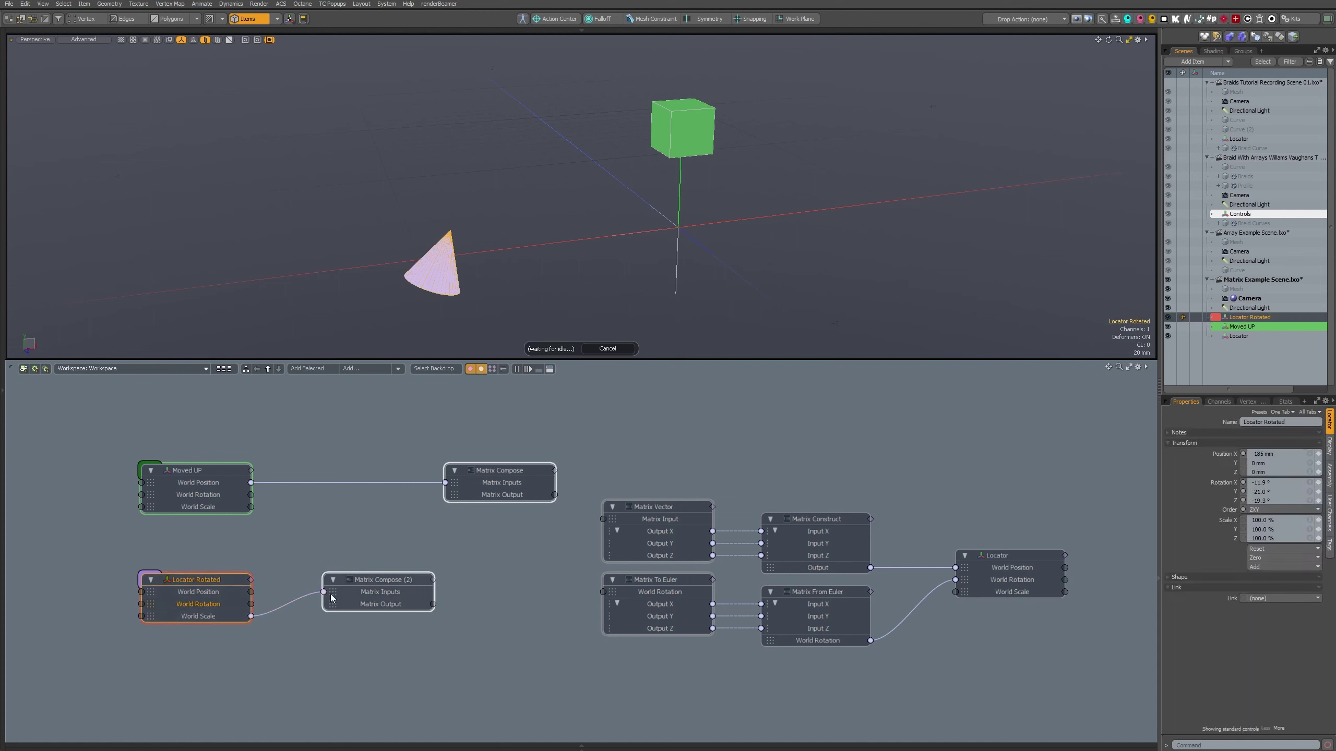
{"action": "left_click_drag", "start_coordinate": [251, 604], "coordinate": [326, 592]}
{"action": "left_click", "coordinate": [407, 529]}
{"action": "left_click_drag", "start_coordinate": [397, 577], "coordinate": [409, 581]}
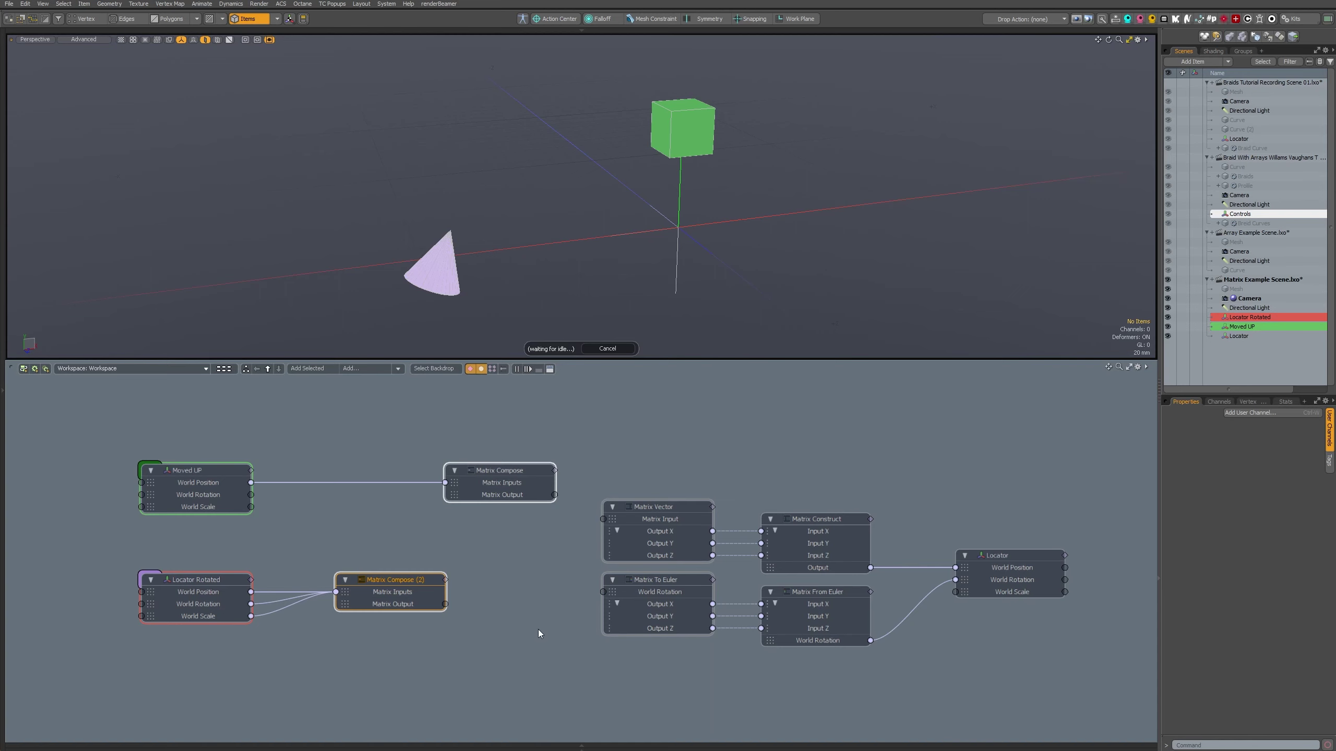
{"action": "left_click_drag", "start_coordinate": [509, 469], "coordinate": [478, 470]}
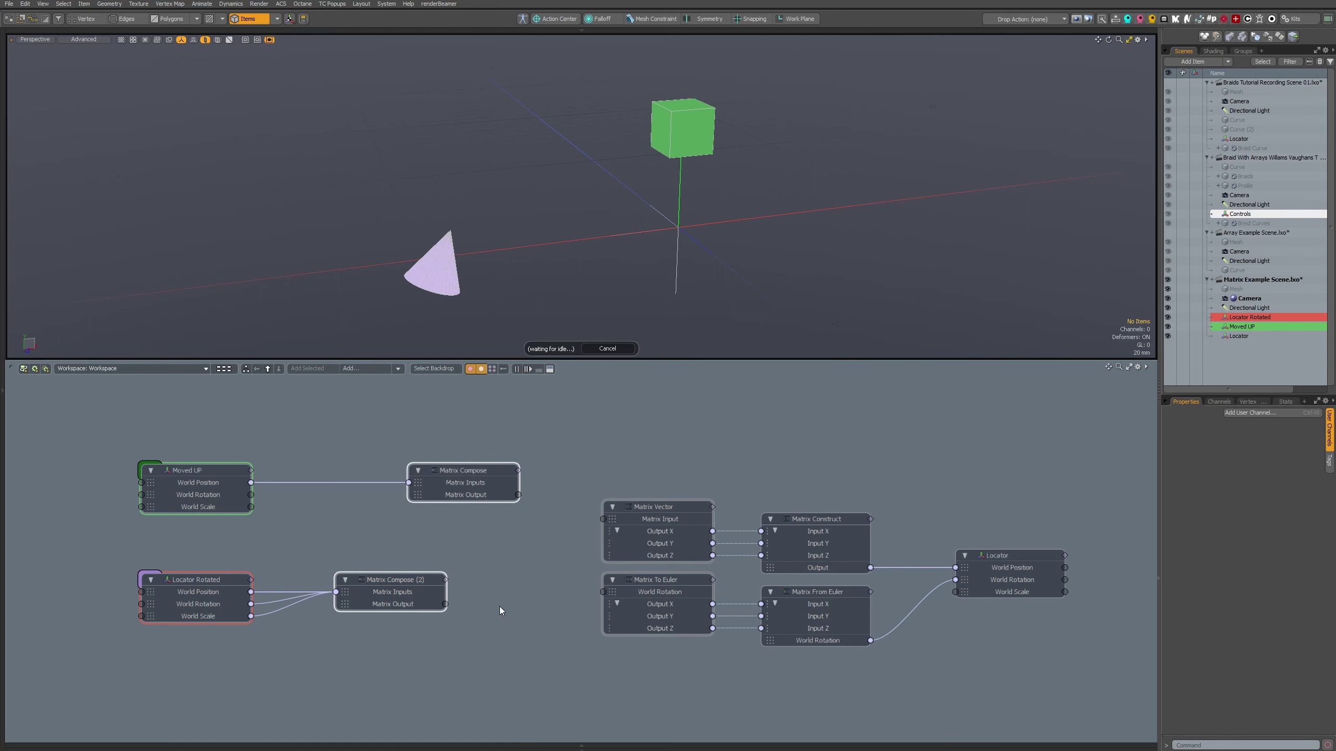
- Link Matrix Compose (2)'s Matrix Output to Matrix Vector's Matrix Input, and check the Matrix Vector, Matrix Construct and Locator properties
{"action": "left_click", "coordinate": [447, 604]}
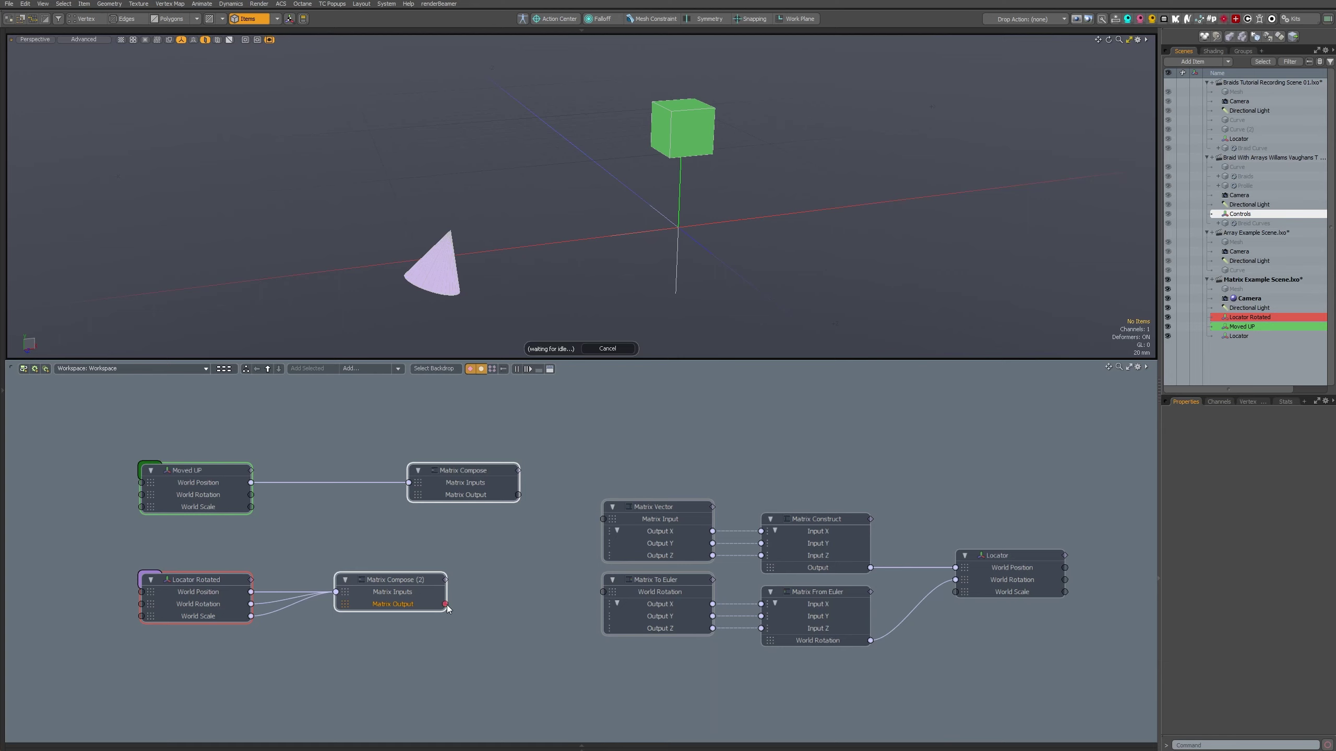
{"action": "left_click_drag", "start_coordinate": [517, 537], "coordinate": [604, 519]}
{"action": "left_click", "coordinate": [661, 507]}
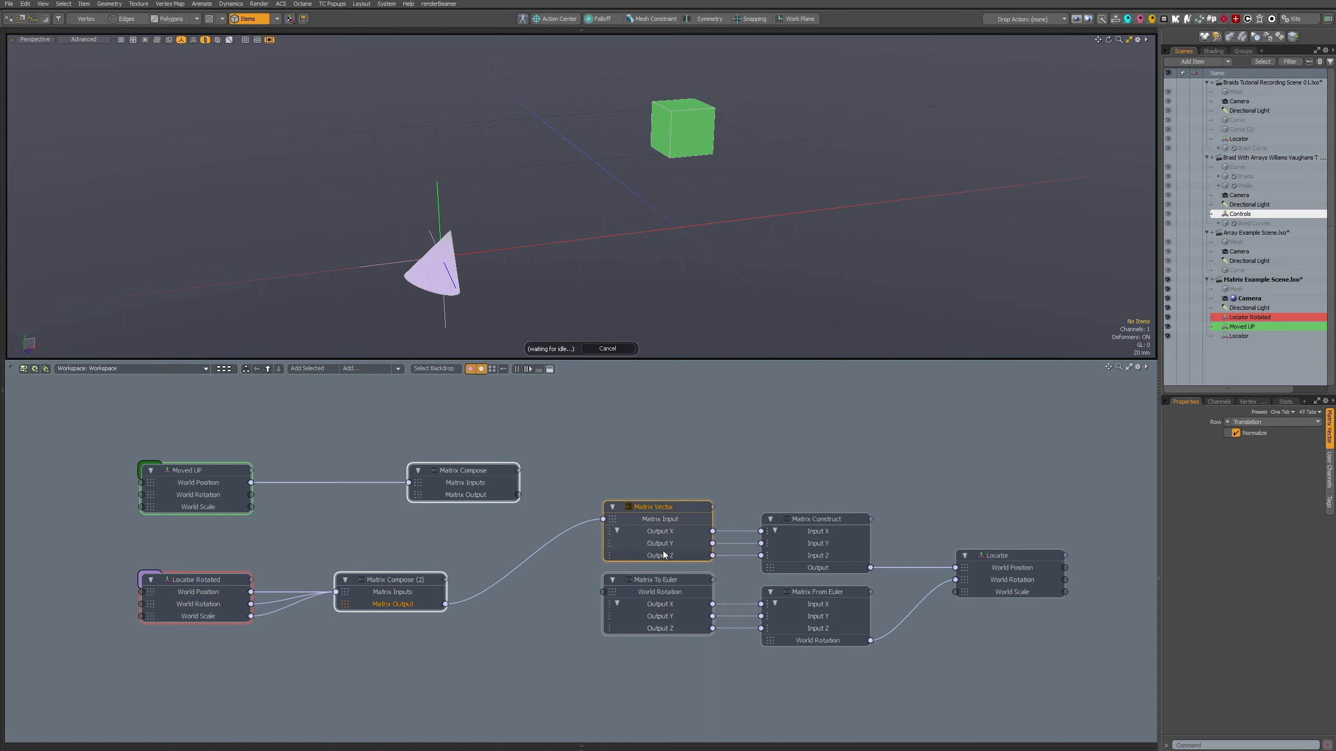
{"action": "left_click", "coordinate": [830, 520]}
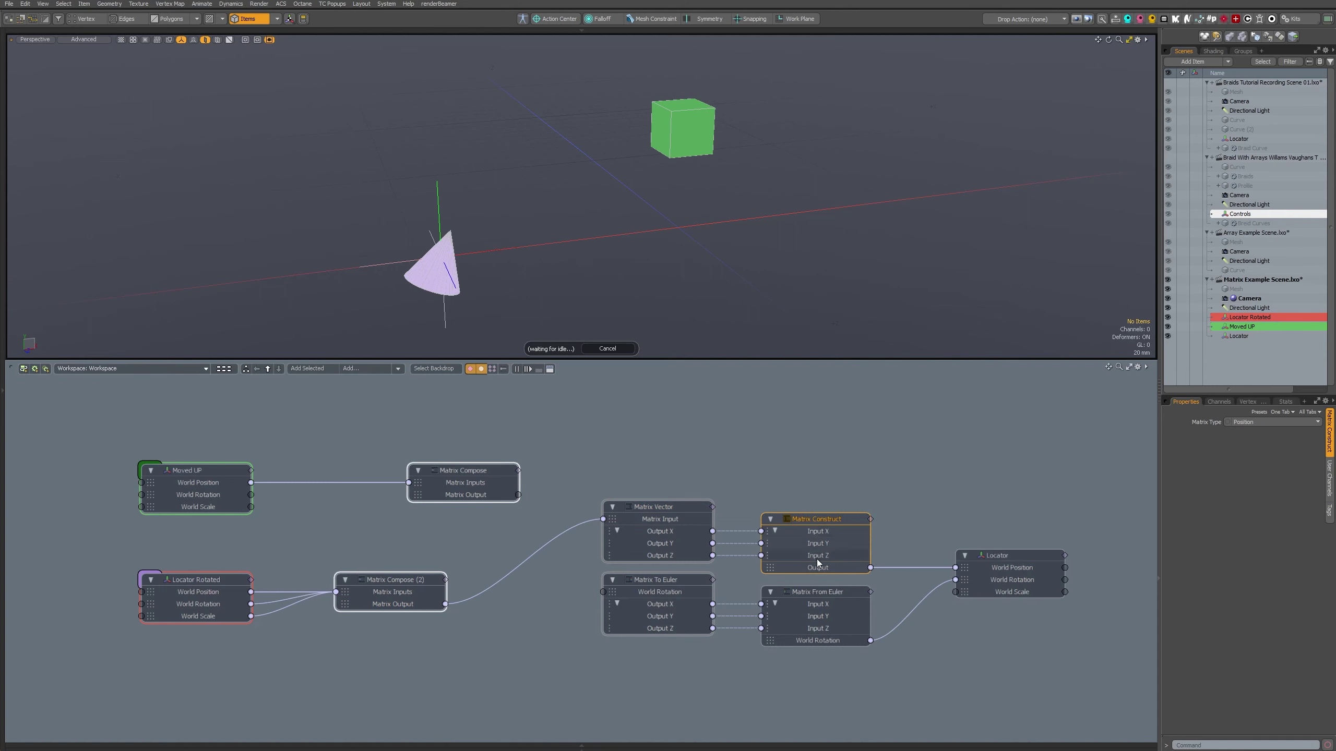
{"action": "left_click", "coordinate": [1016, 571]}
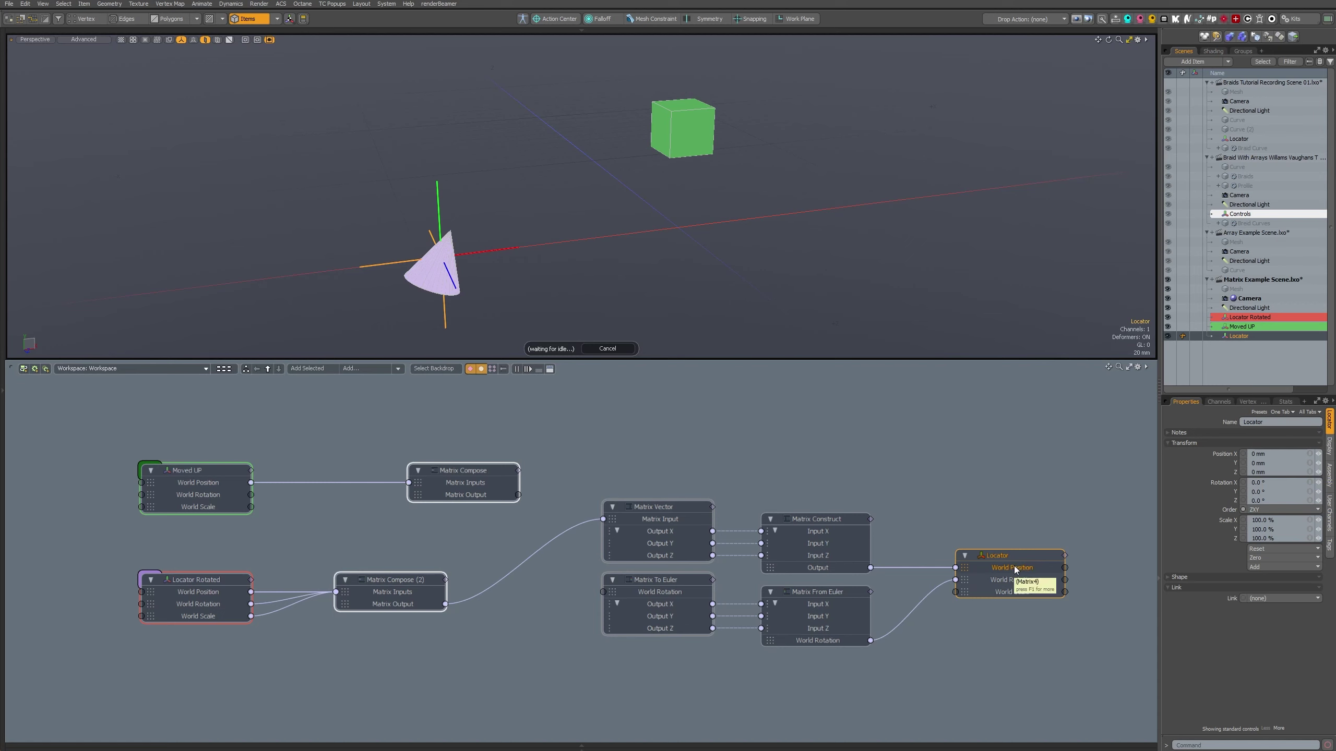
- Try linking Locator Rotated's World Position directly to Locator's World Position, and restore the links to Matrix Compose (2) and from Matrix Construct
{"action": "left_click_drag", "start_coordinate": [252, 591], "coordinate": [294, 447]}
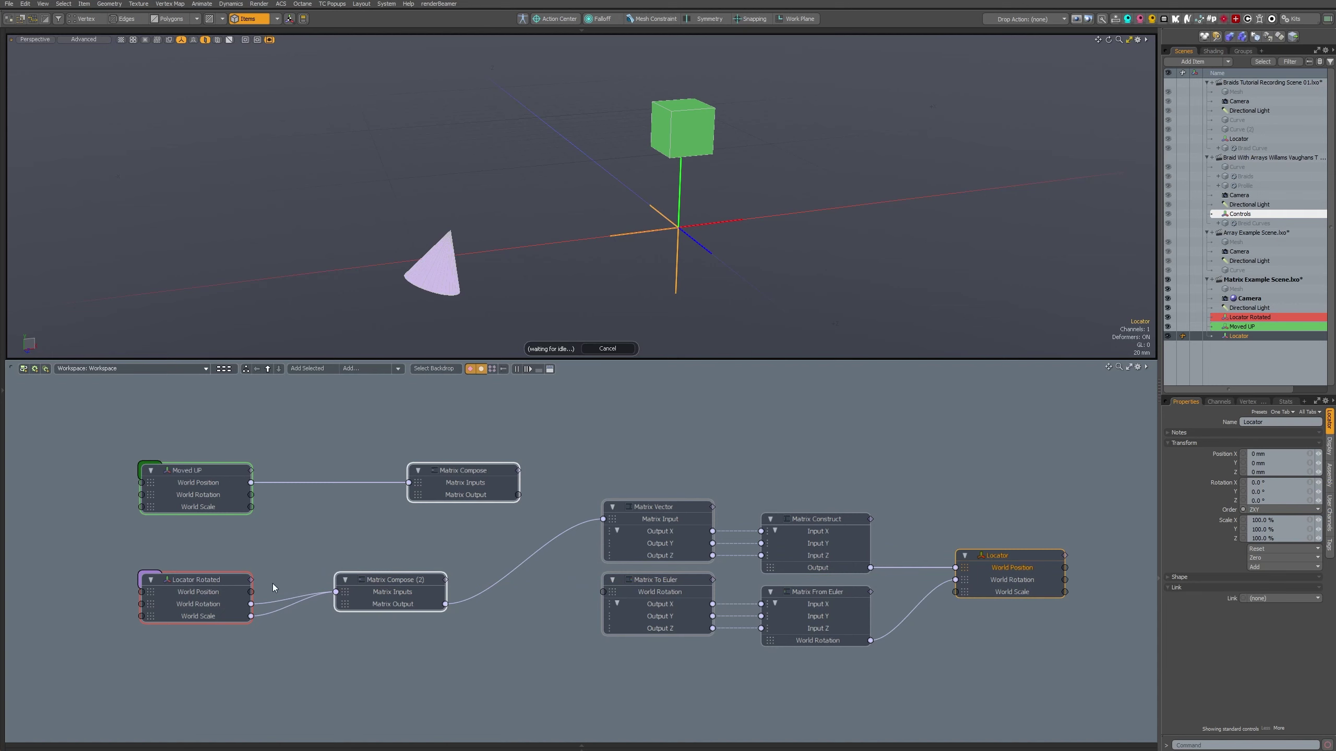
{"action": "left_click_drag", "start_coordinate": [251, 592], "coordinate": [955, 568]}
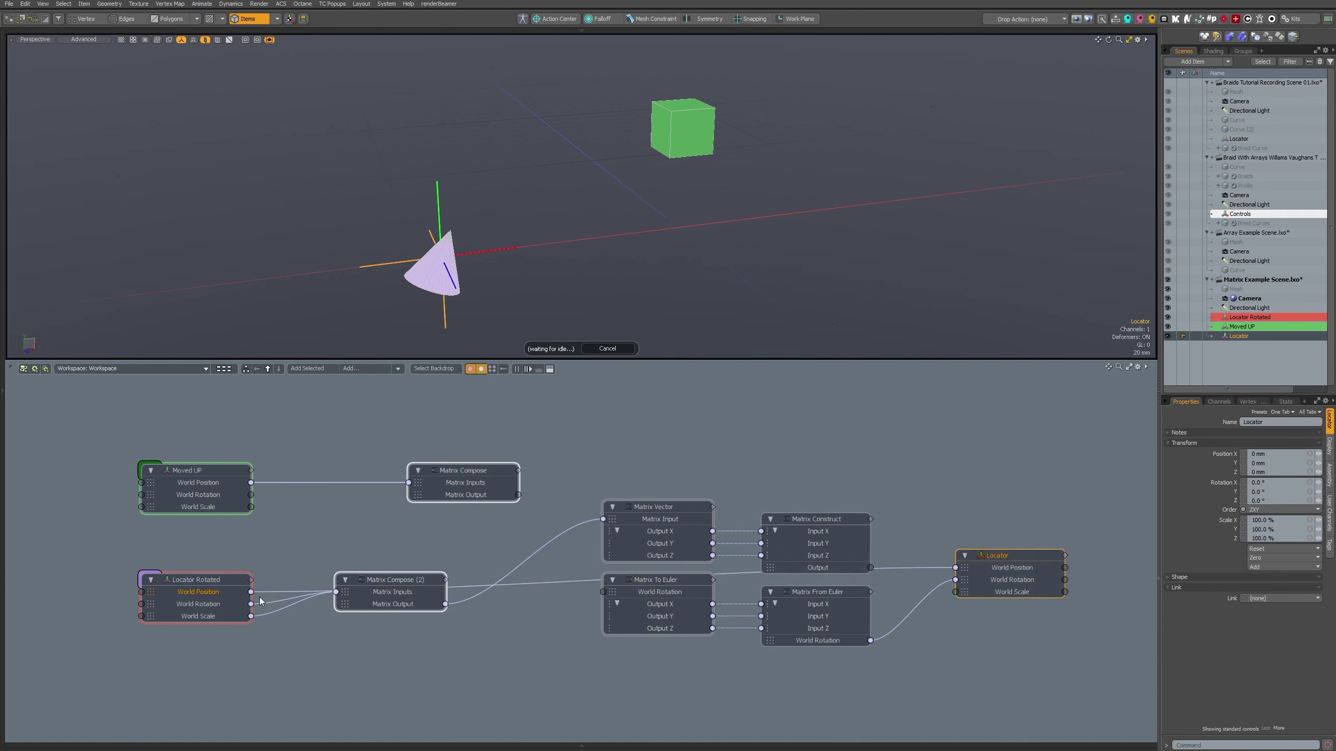
{"action": "left_click_drag", "start_coordinate": [251, 592], "coordinate": [375, 545]}
{"action": "left_click", "coordinate": [572, 582]}
{"action": "key", "text": "Delete"}
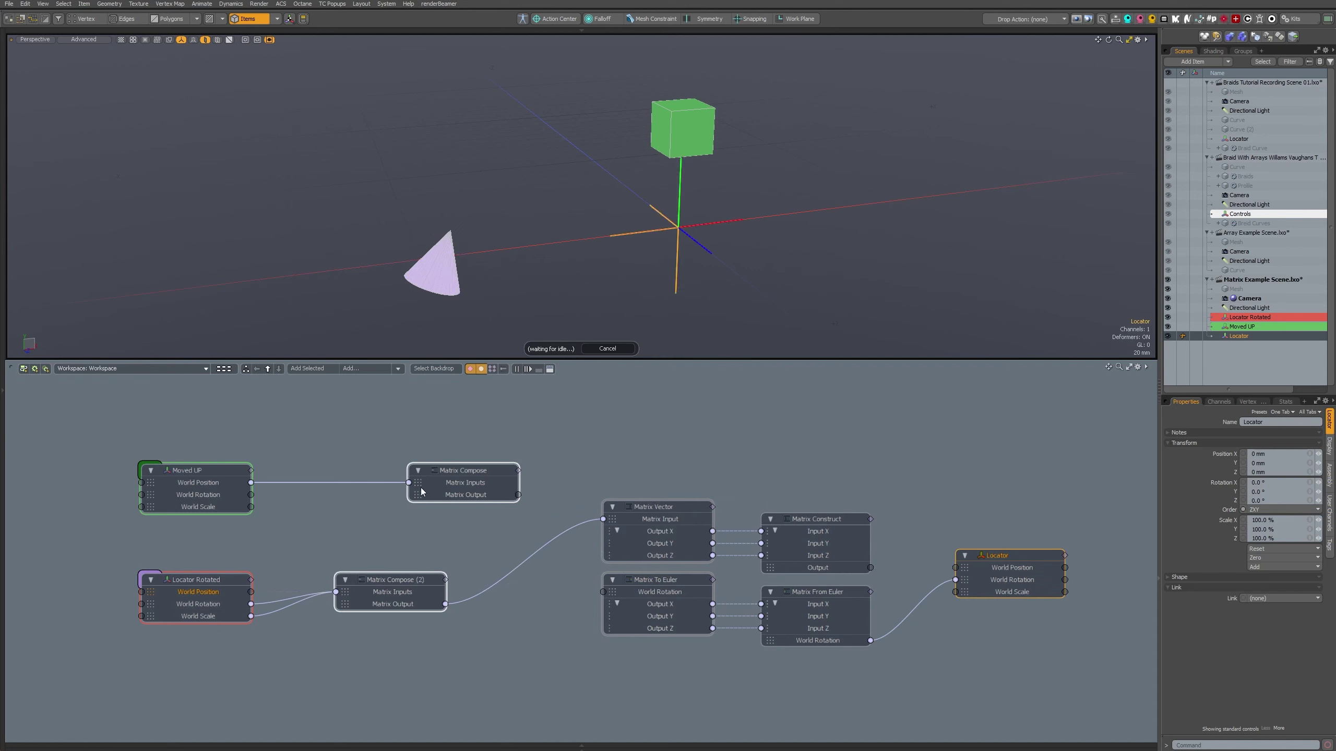
{"action": "left_click", "coordinate": [381, 580]}
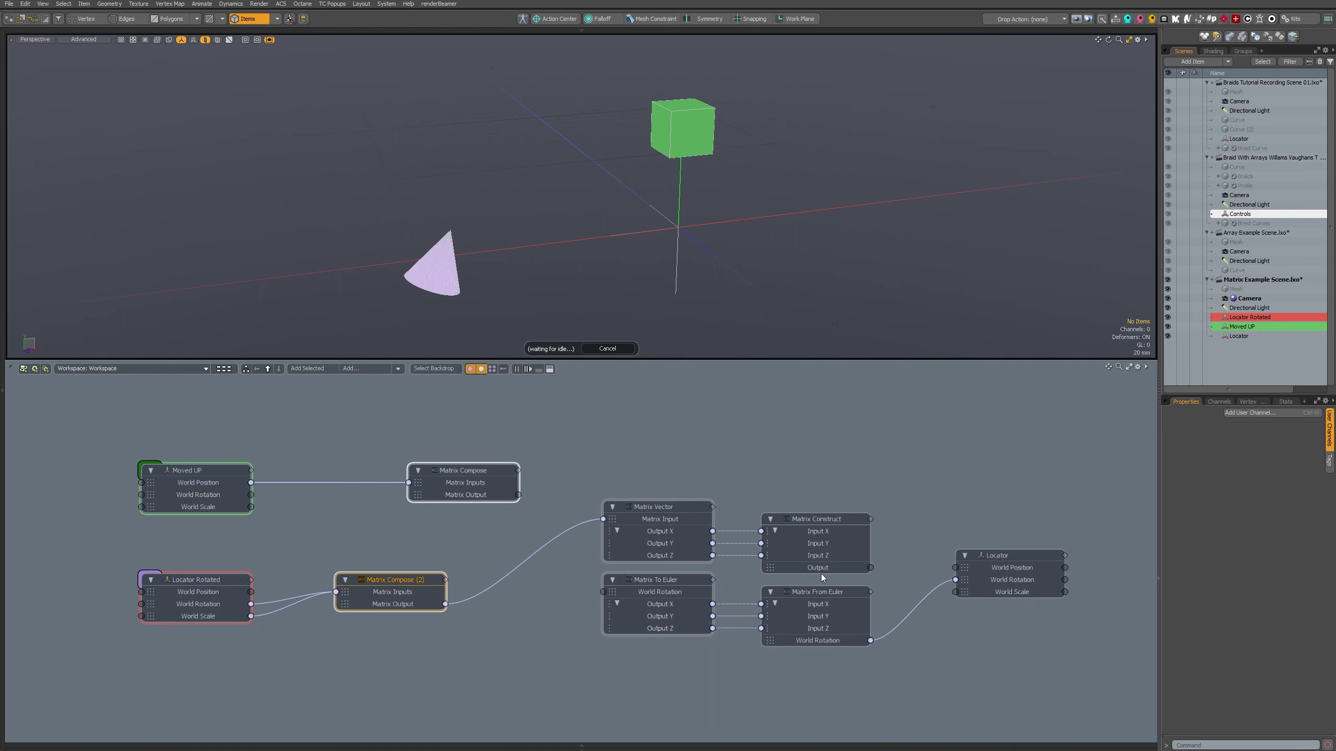
{"action": "left_click_drag", "start_coordinate": [870, 568], "coordinate": [956, 568]}
{"action": "mouse_move", "coordinate": [615, 207]}
{"action": "left_mouse_down", "text": "alt"}
{"action": "mouse_move", "coordinate": [611, 230]}
{"action": "mouse_move", "coordinate": [613, 205]}
{"action": "left_mouse_up", "text": "alt"}
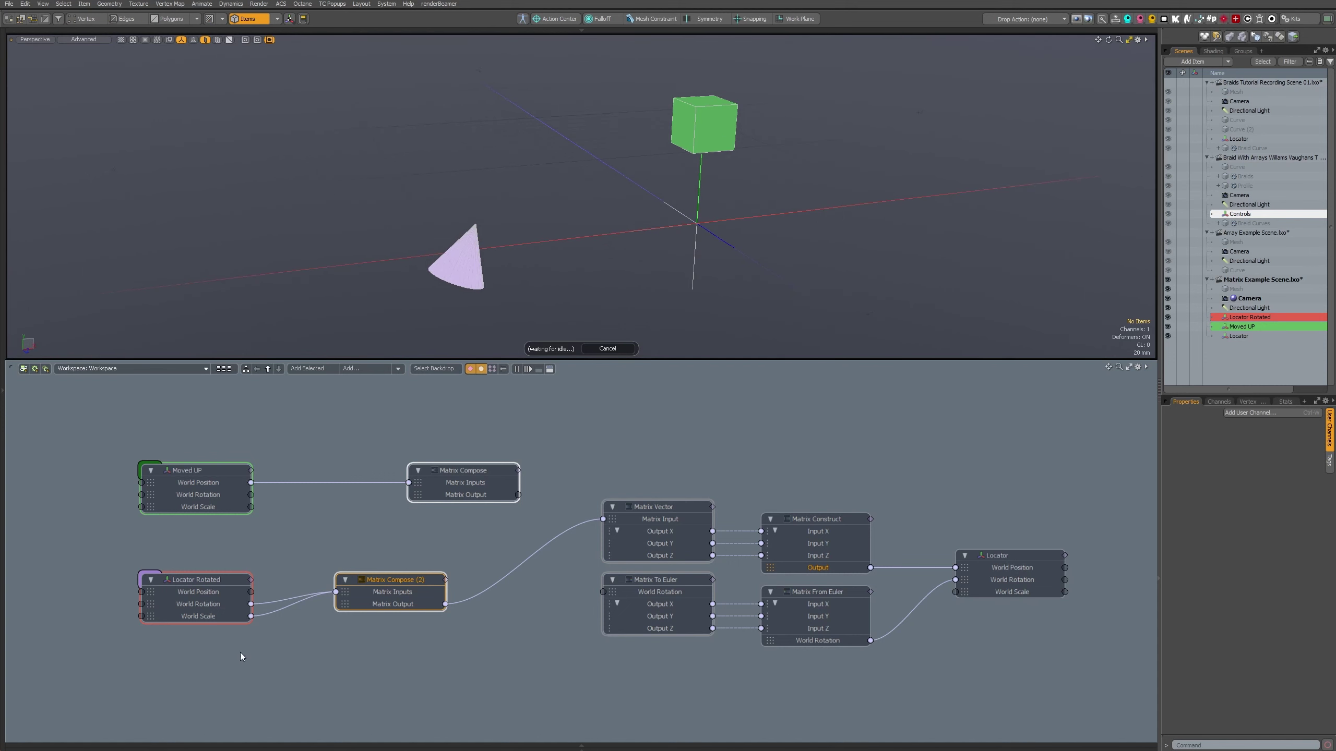
{"action": "left_click", "coordinate": [250, 592]}
{"action": "left_click_drag", "start_coordinate": [249, 596], "coordinate": [336, 592]}
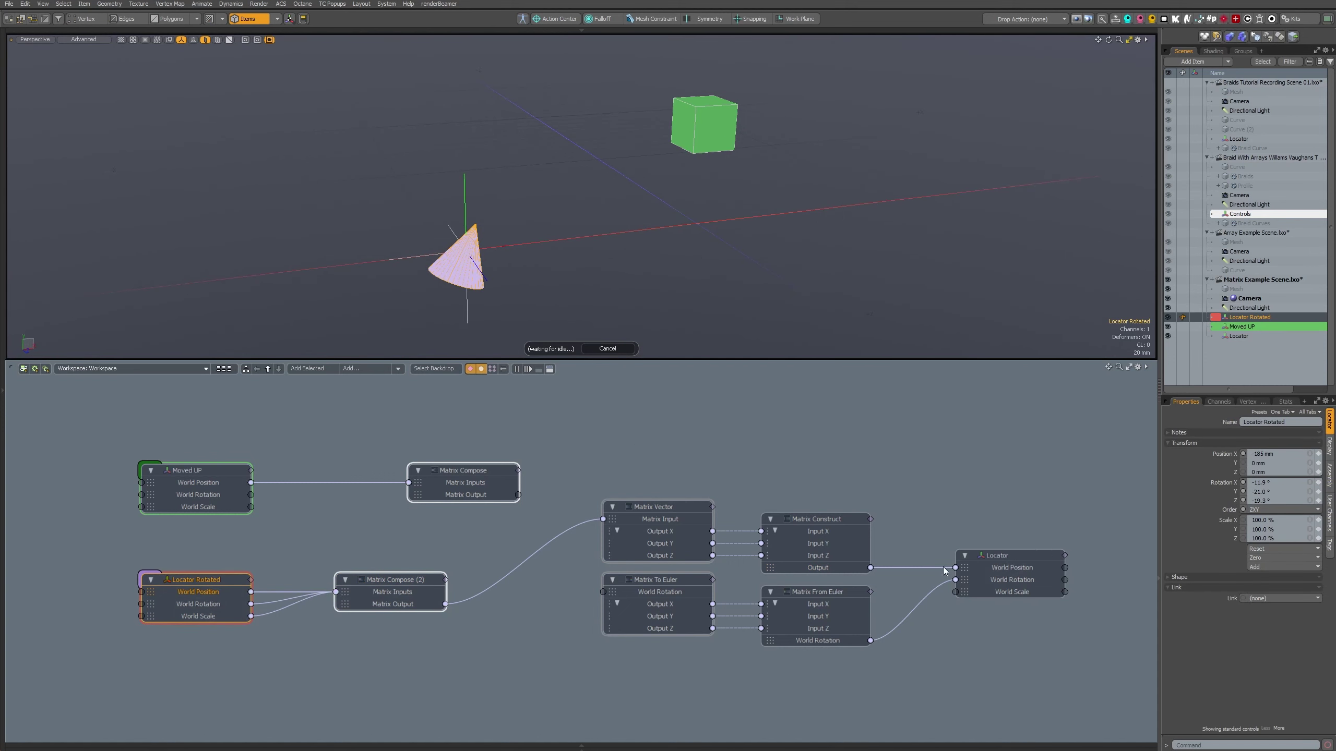
- Unlink Matrix Vector's Matrix Input and reconnect it to the Matrix Output of Matrix Compose (2)
{"action": "left_click_drag", "start_coordinate": [943, 567], "coordinate": [955, 568]}
{"action": "left_click_drag", "start_coordinate": [598, 518], "coordinate": [539, 386]}
{"action": "left_click", "coordinate": [1013, 556]}
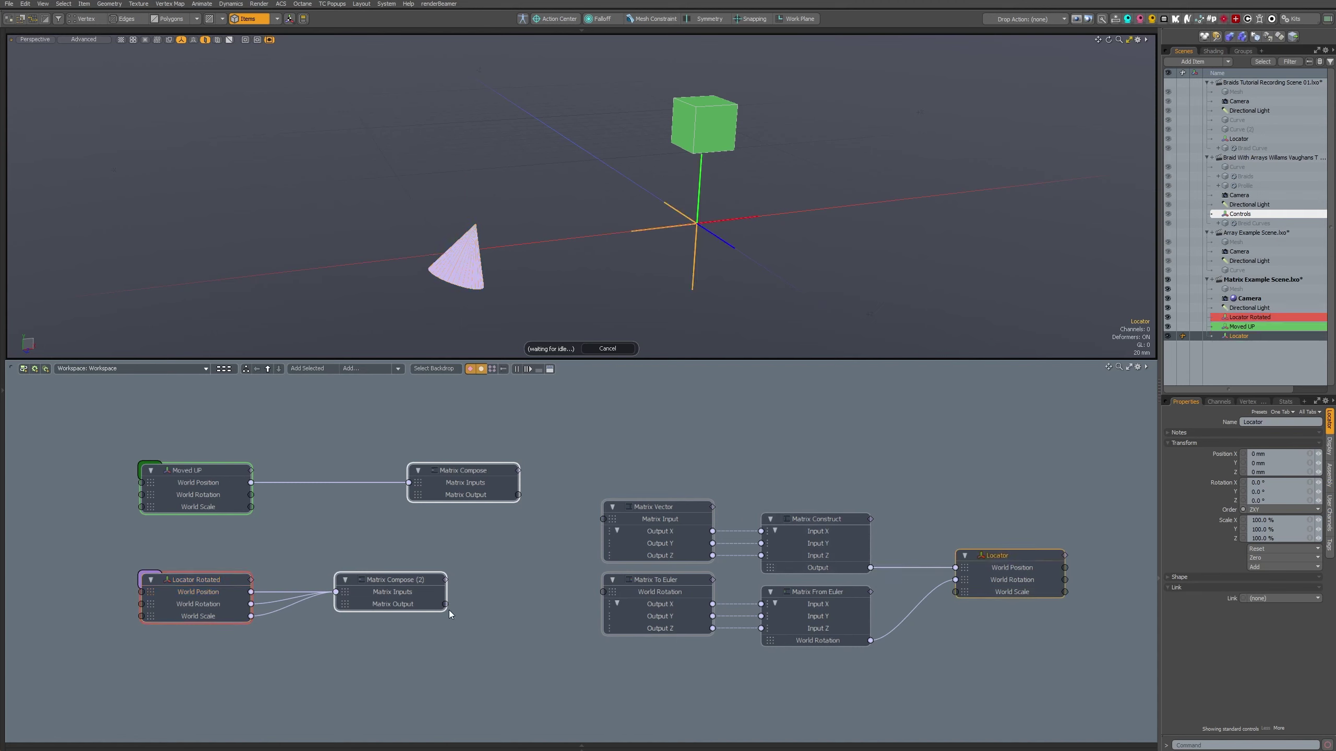
{"action": "left_click", "coordinate": [420, 604]}
{"action": "left_click_drag", "start_coordinate": [446, 605], "coordinate": [604, 519]}
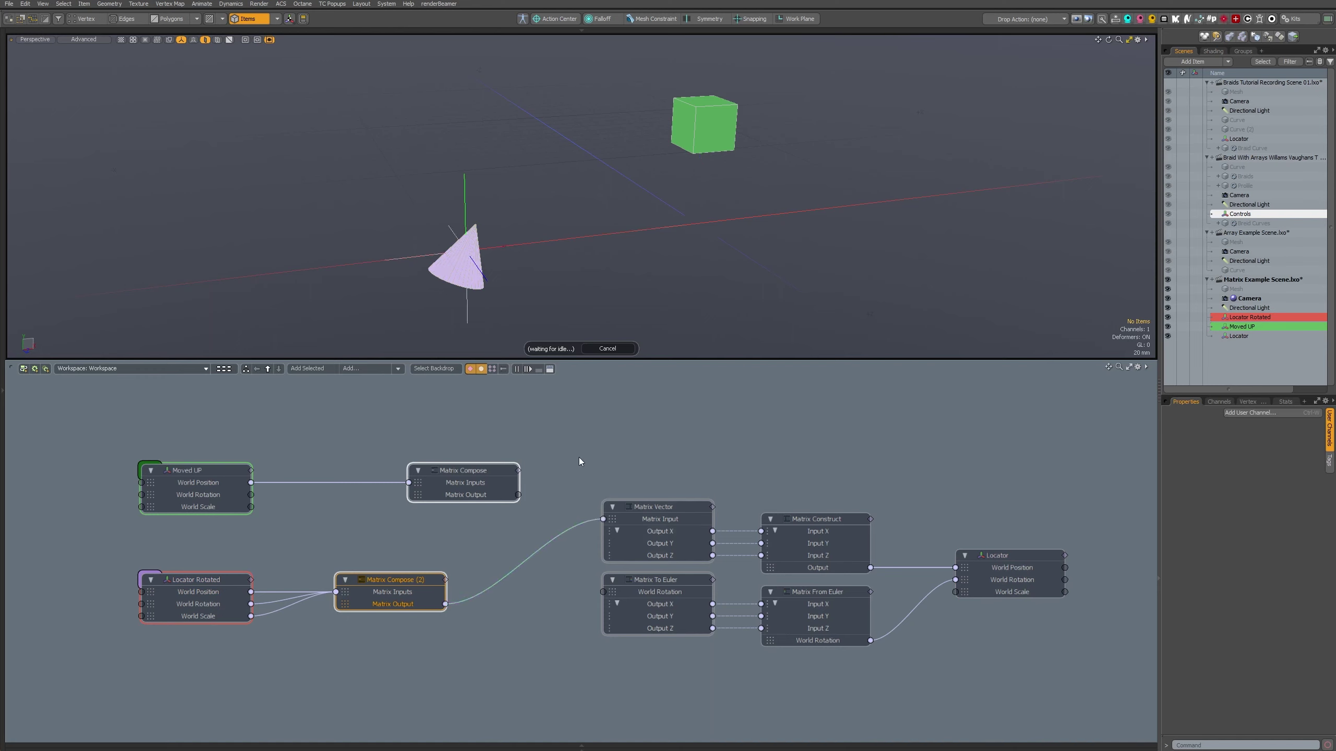
- Compare the Locator with the cone in the viewport, and link Matrix Compose (2)'s Matrix Output to Matrix To Euler's World Rotation
{"action": "middle_click_drag", "start_coordinate": [476, 197], "coordinate": [500, 258]}
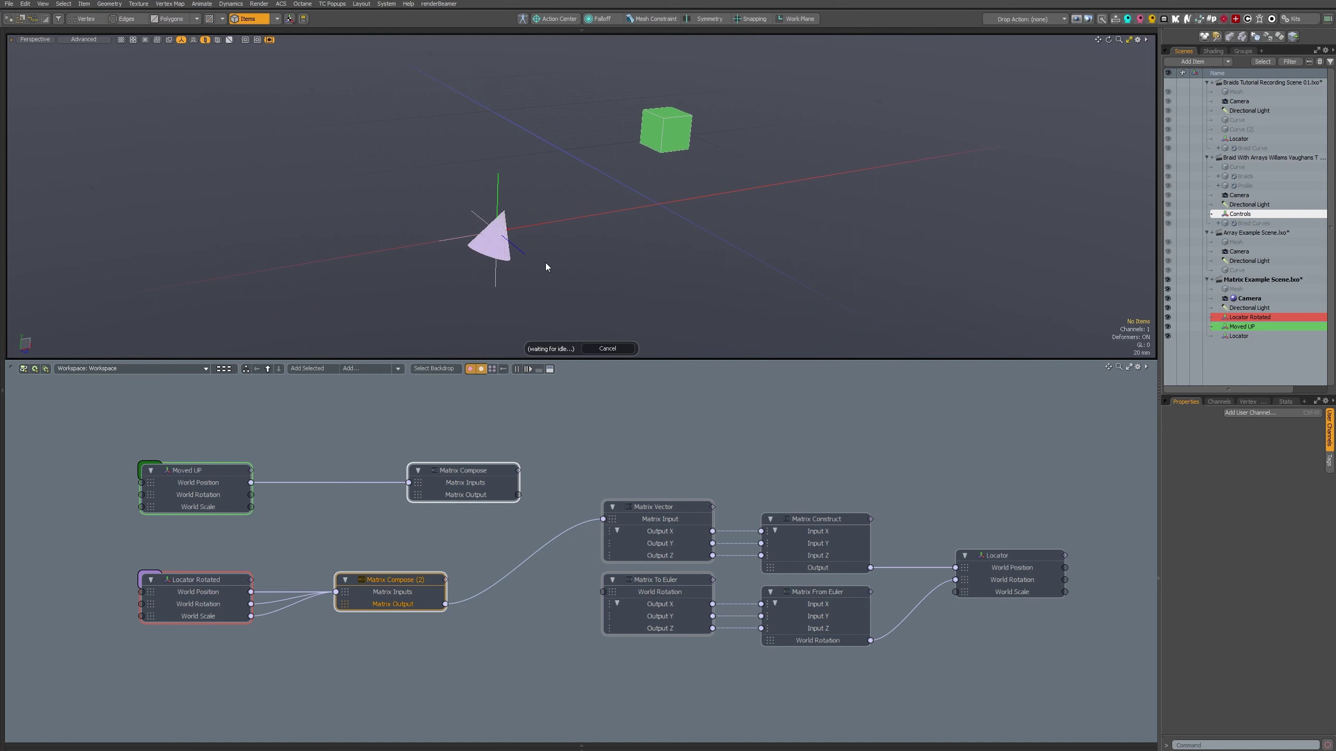
{"action": "left_click", "coordinate": [517, 247]}
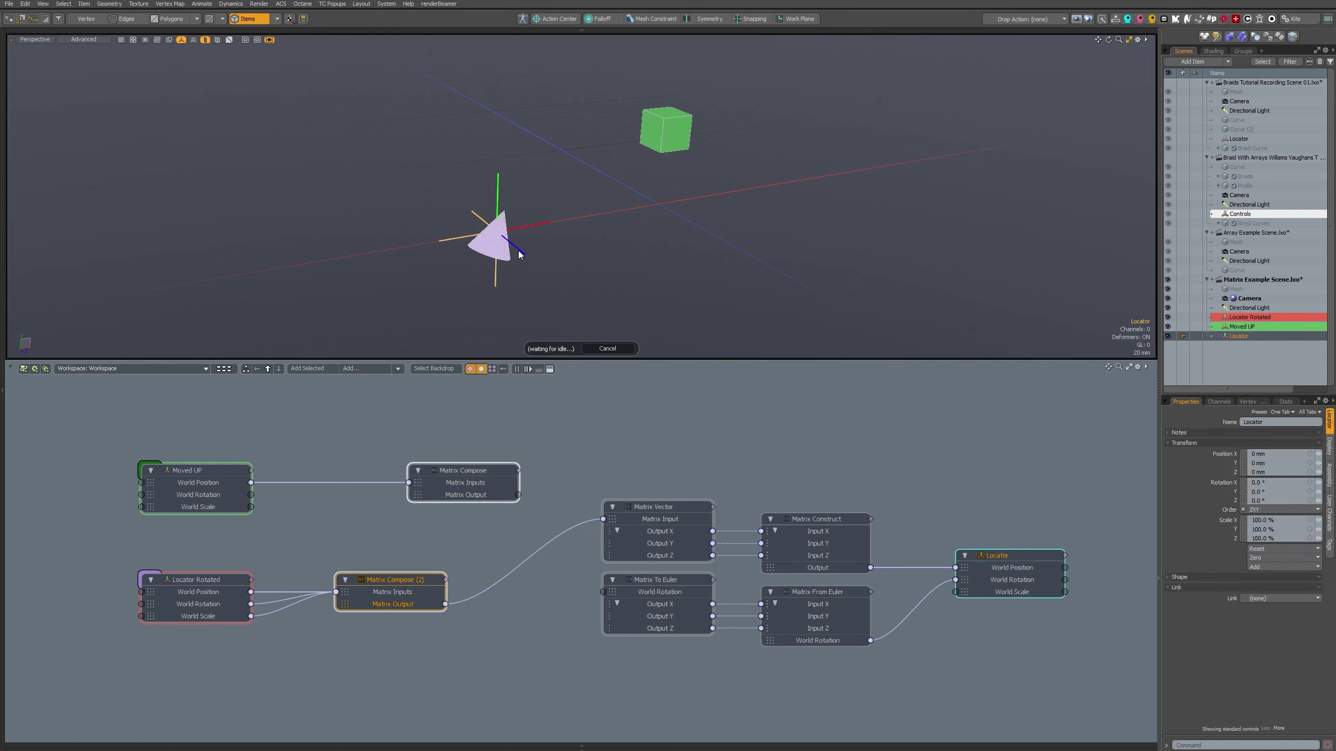
{"action": "scroll", "coordinate": [522, 258], "scroll_direction": "up", "scroll_amount": 3}
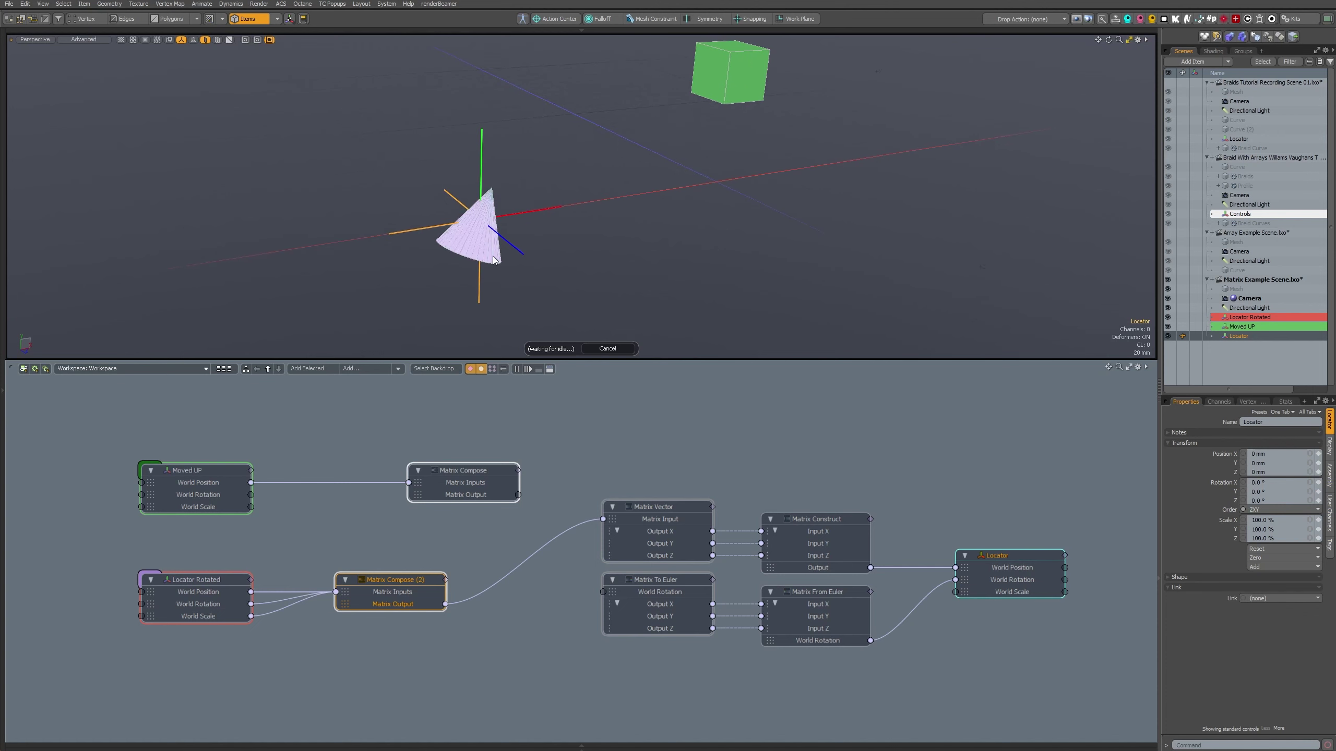
{"action": "left_click", "coordinate": [489, 229]}
{"action": "key", "text": "w"}
{"action": "key", "text": "space"}
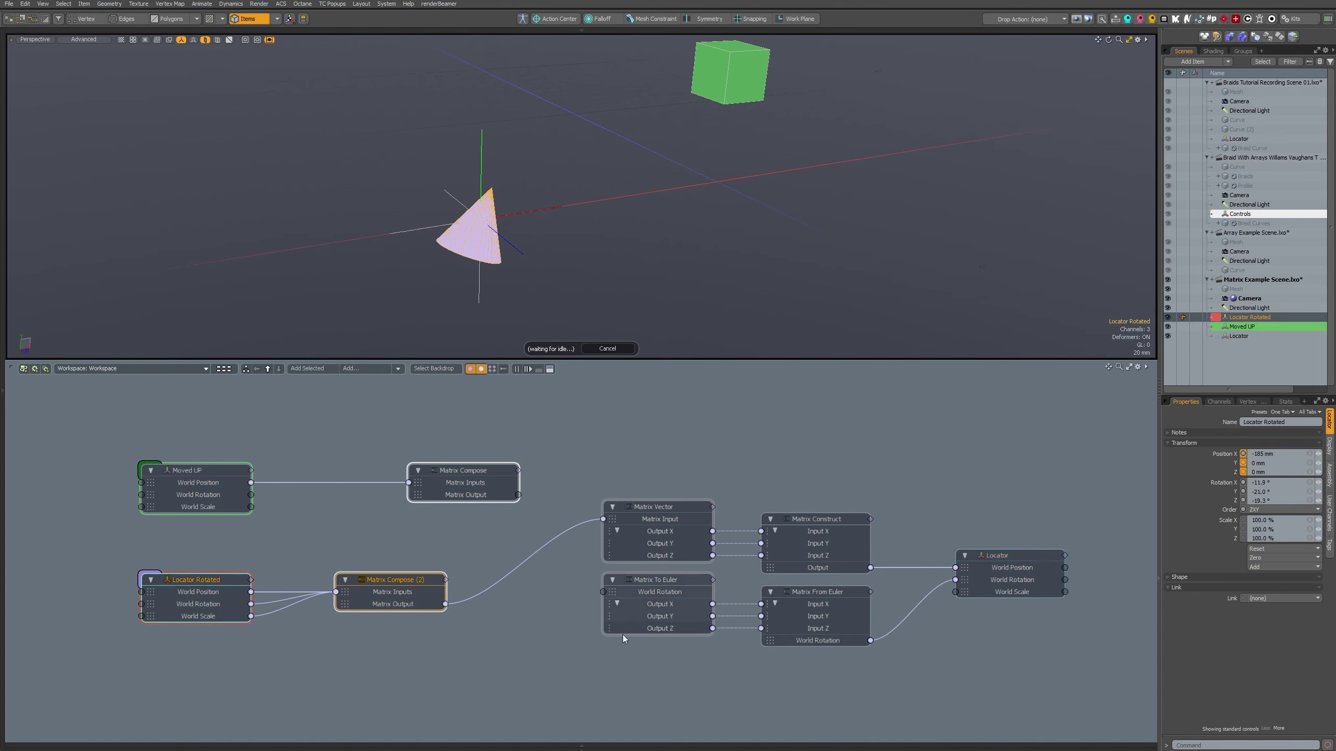
{"action": "left_click_drag", "start_coordinate": [447, 605], "coordinate": [604, 592]}
- Test-rotate Locator Rotated by -40° around Y and around another axis, and undo both rotations
{"action": "key", "text": "r"}
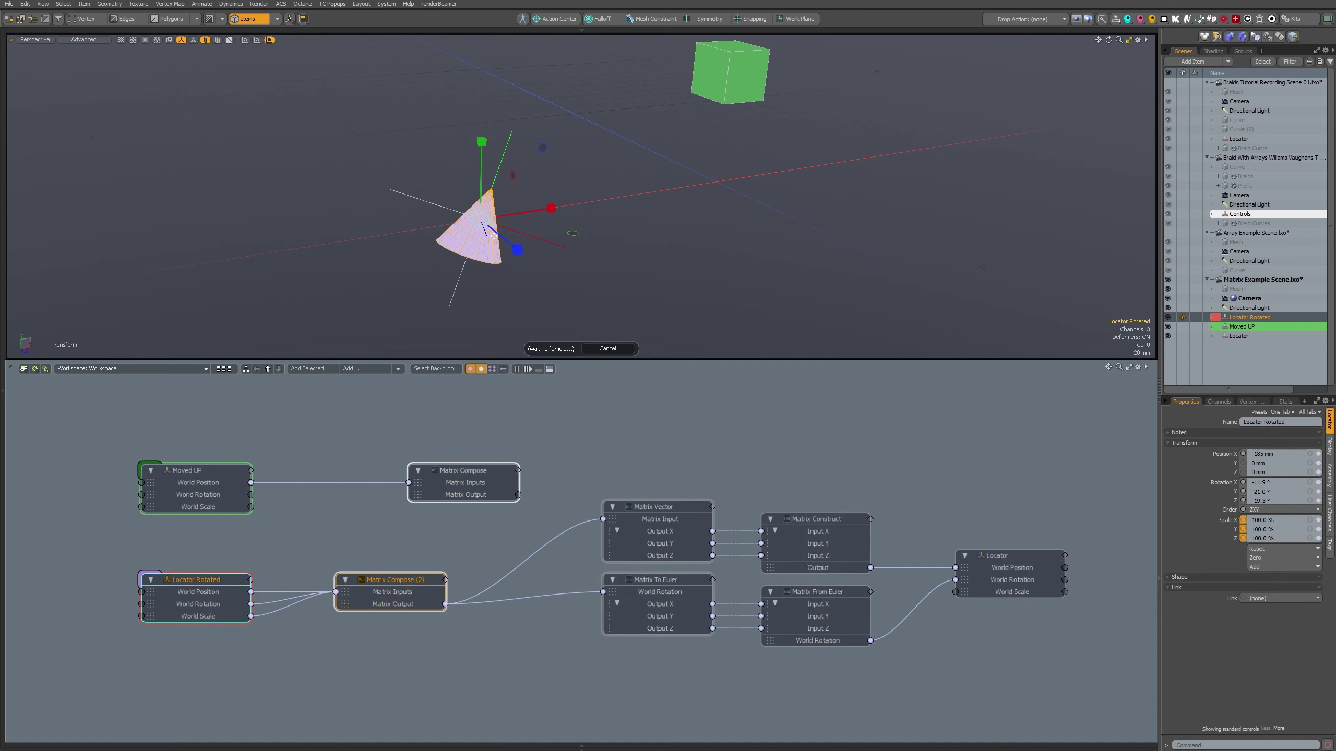
{"action": "key", "text": "e"}
{"action": "left_click_drag", "start_coordinate": [509, 252], "coordinate": [434, 269]}
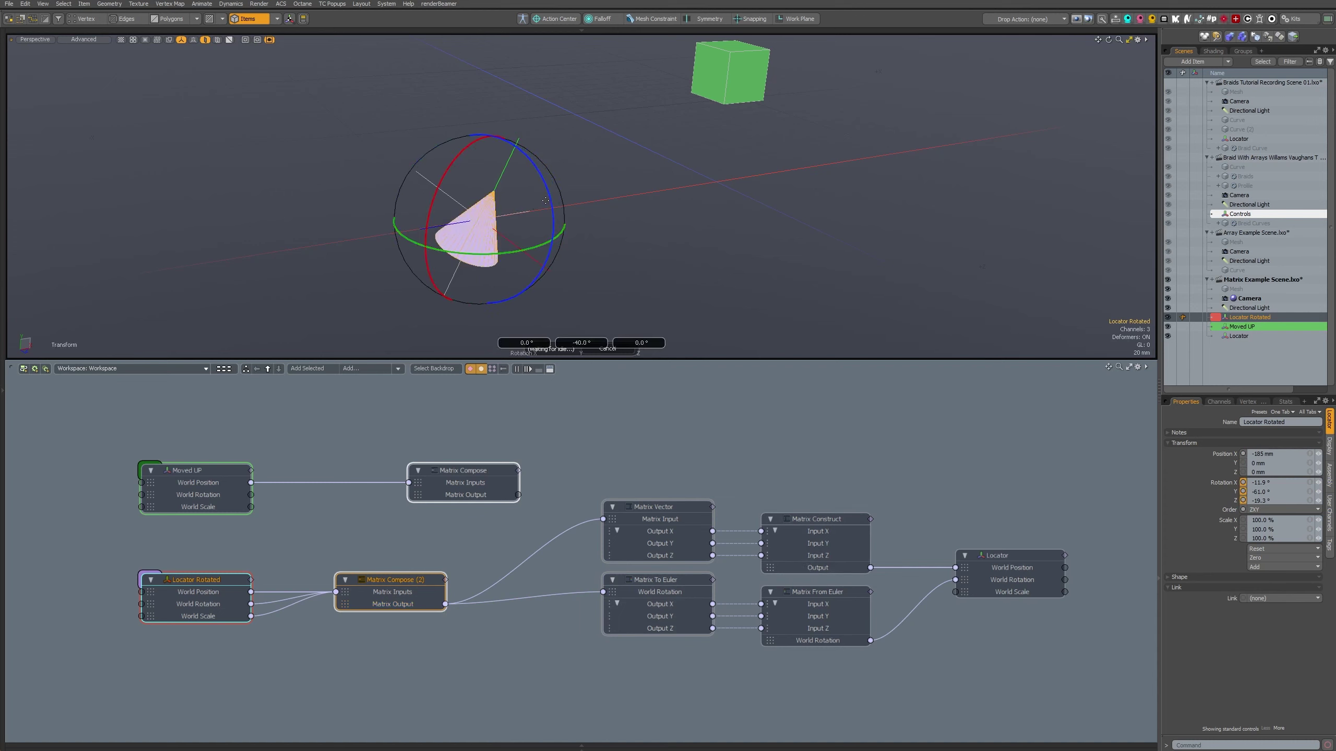
{"action": "left_click_drag", "start_coordinate": [551, 203], "coordinate": [538, 164]}
{"action": "key", "text": "ctrl+z"}
{"action": "key", "text": "ctrl+z"}
{"action": "key", "text": "space"}
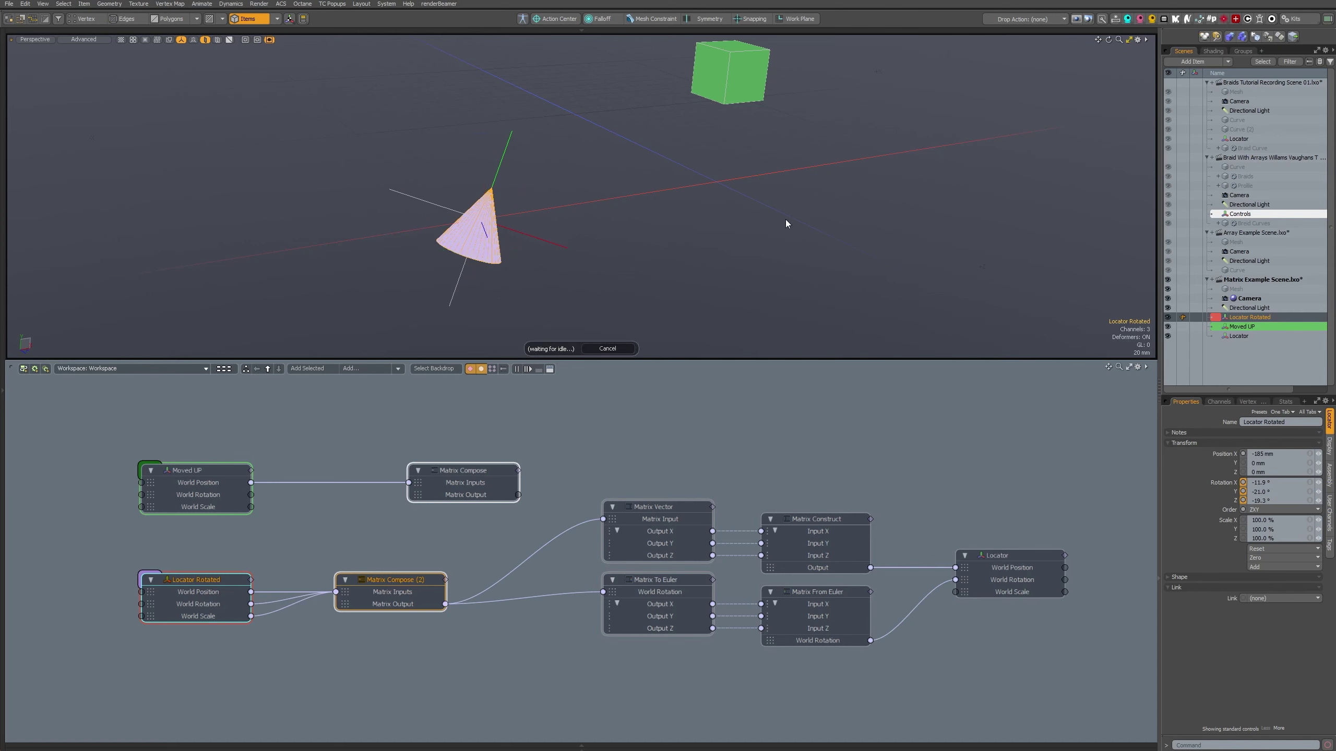
- Spread out the schematic by shifting Matrix Compose (2) toward Locator Rotated, and Matrix Compose and the four conversion nodes toward Locator
{"action": "left_click_drag", "start_coordinate": [787, 224], "coordinate": [898, 305], "text": "alt"}
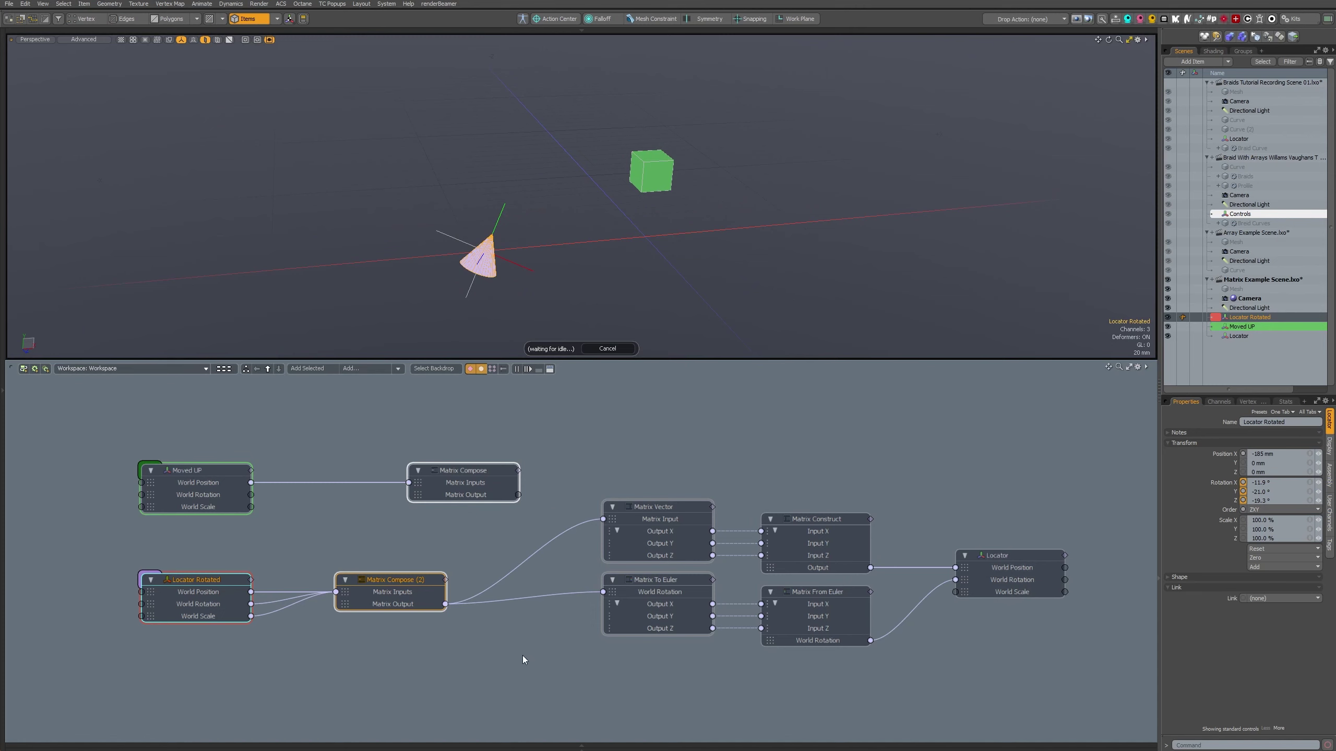
{"action": "left_click_drag", "start_coordinate": [406, 580], "coordinate": [384, 579]}
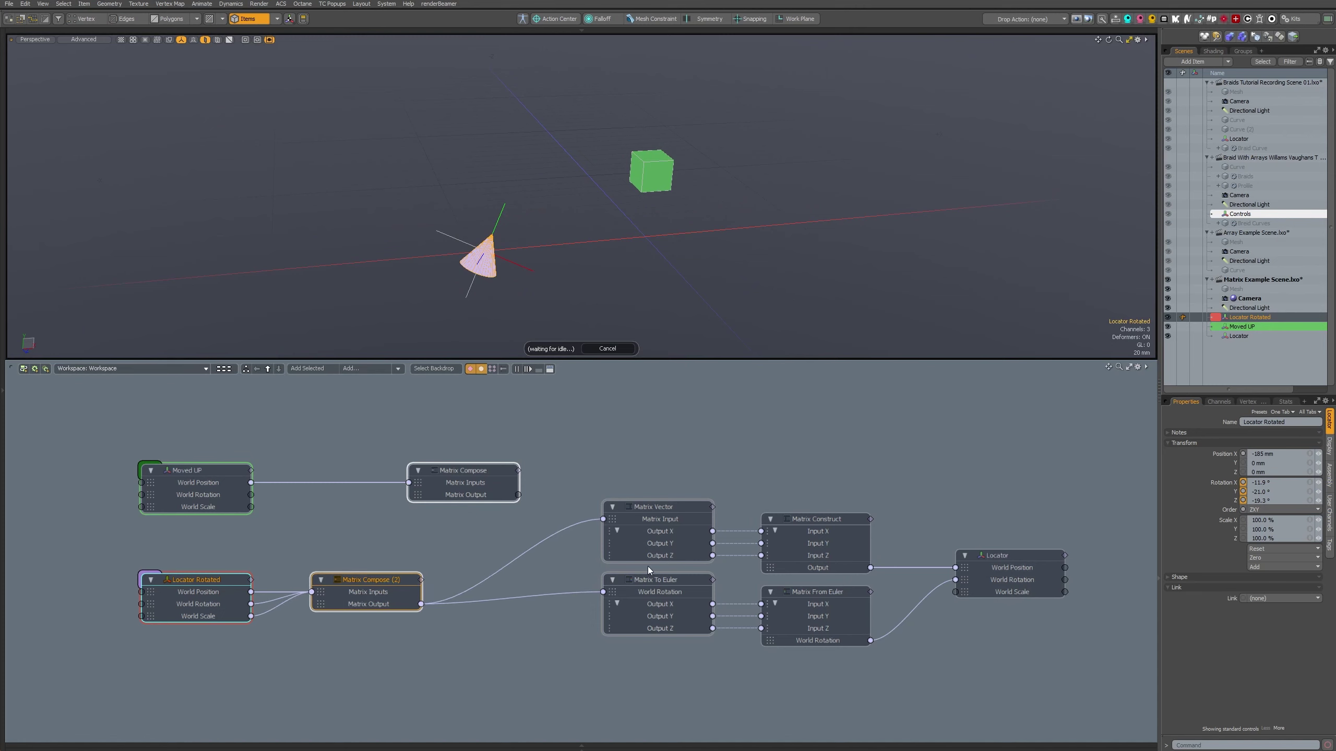
{"action": "scroll", "coordinate": [792, 519], "scroll_direction": "up", "scroll_amount": 1}
{"action": "scroll", "coordinate": [796, 520], "scroll_direction": "up", "scroll_amount": 1}
{"action": "scroll", "coordinate": [721, 460], "scroll_direction": "down", "scroll_amount": 1}
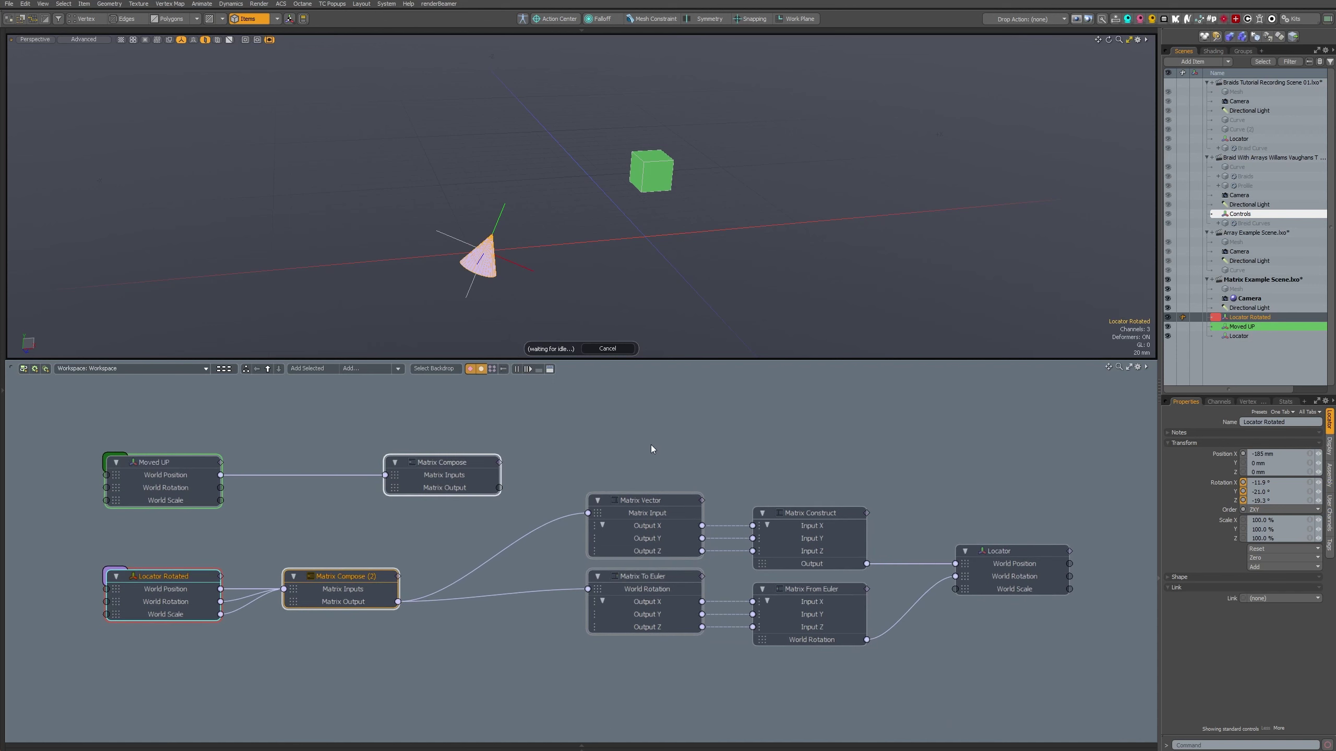
{"action": "left_click_drag", "start_coordinate": [613, 439], "coordinate": [798, 656]}
{"action": "left_click_drag", "start_coordinate": [819, 515], "coordinate": [845, 514]}
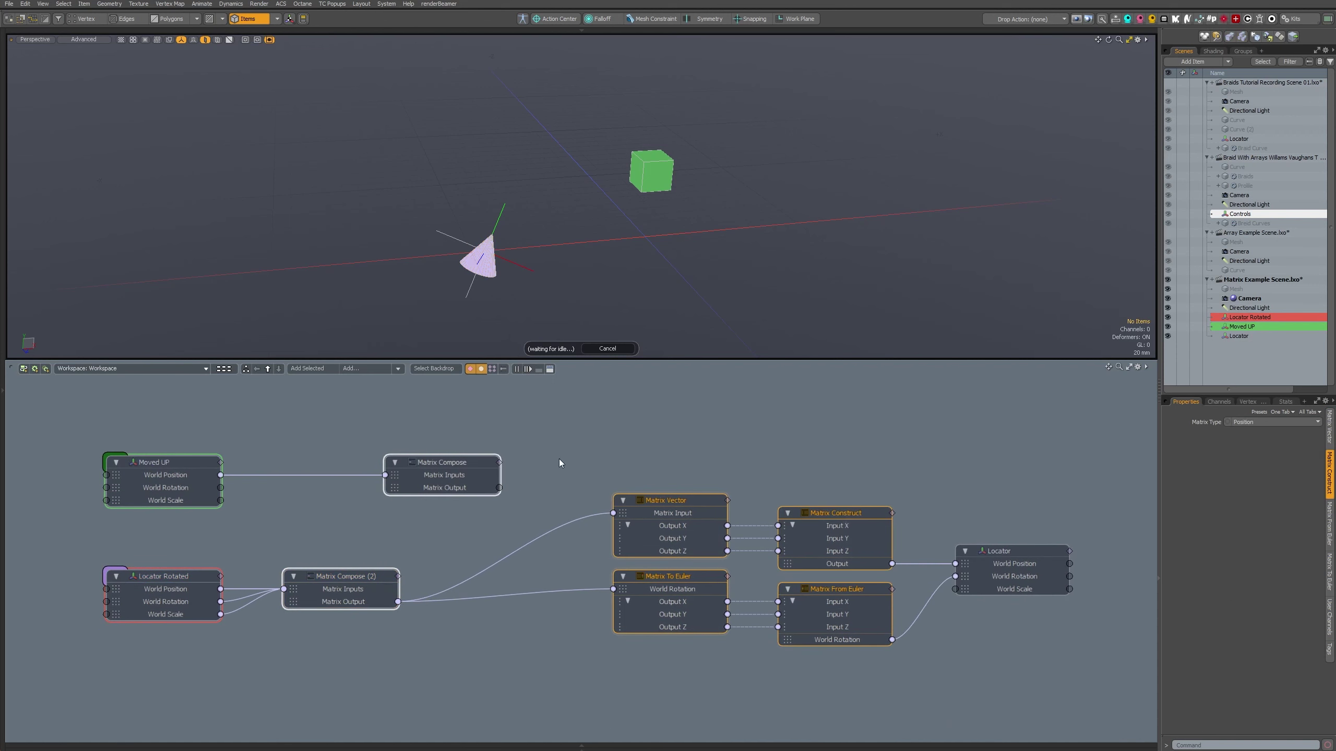
{"action": "left_click_drag", "start_coordinate": [454, 477], "coordinate": [518, 478]}
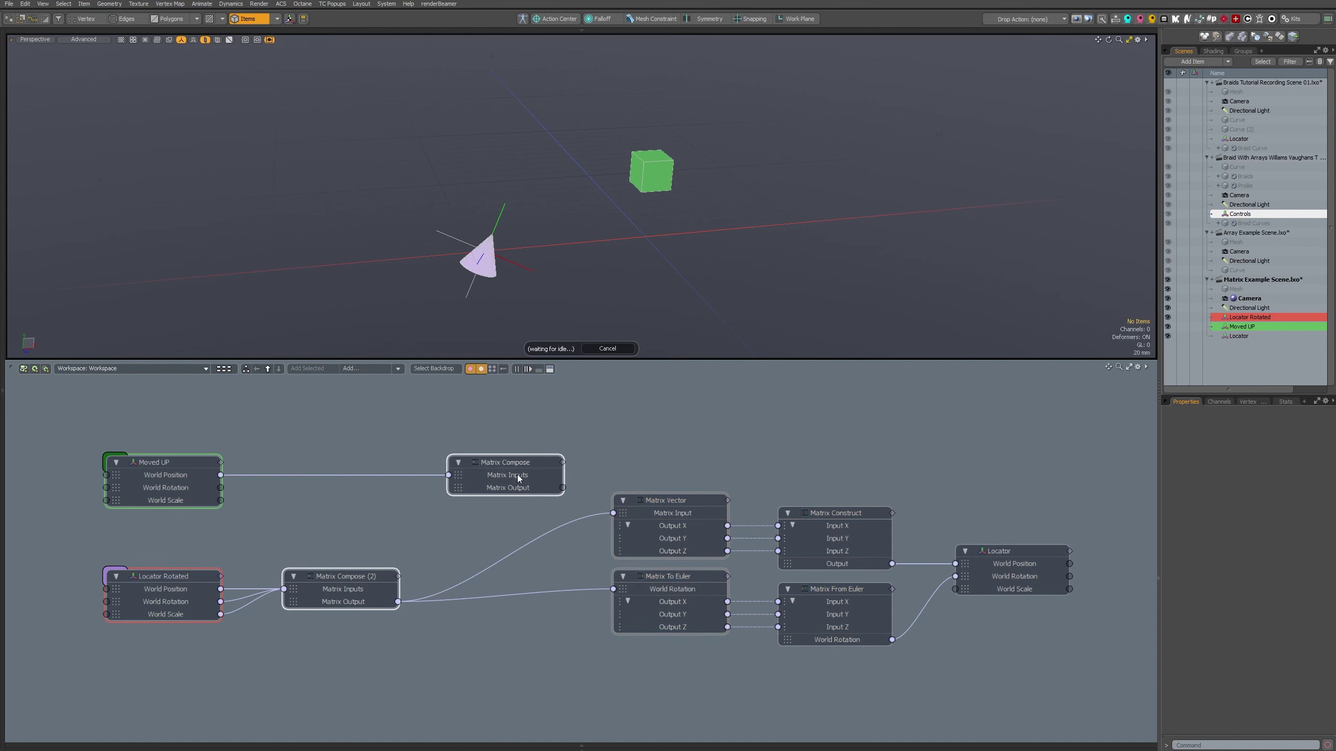
- Check the Moved UP cube, and feed Matrix Vector and Matrix To Euler from Matrix Compose's Matrix Output instead of Matrix Compose (2)
{"action": "left_click", "coordinate": [140, 464]}
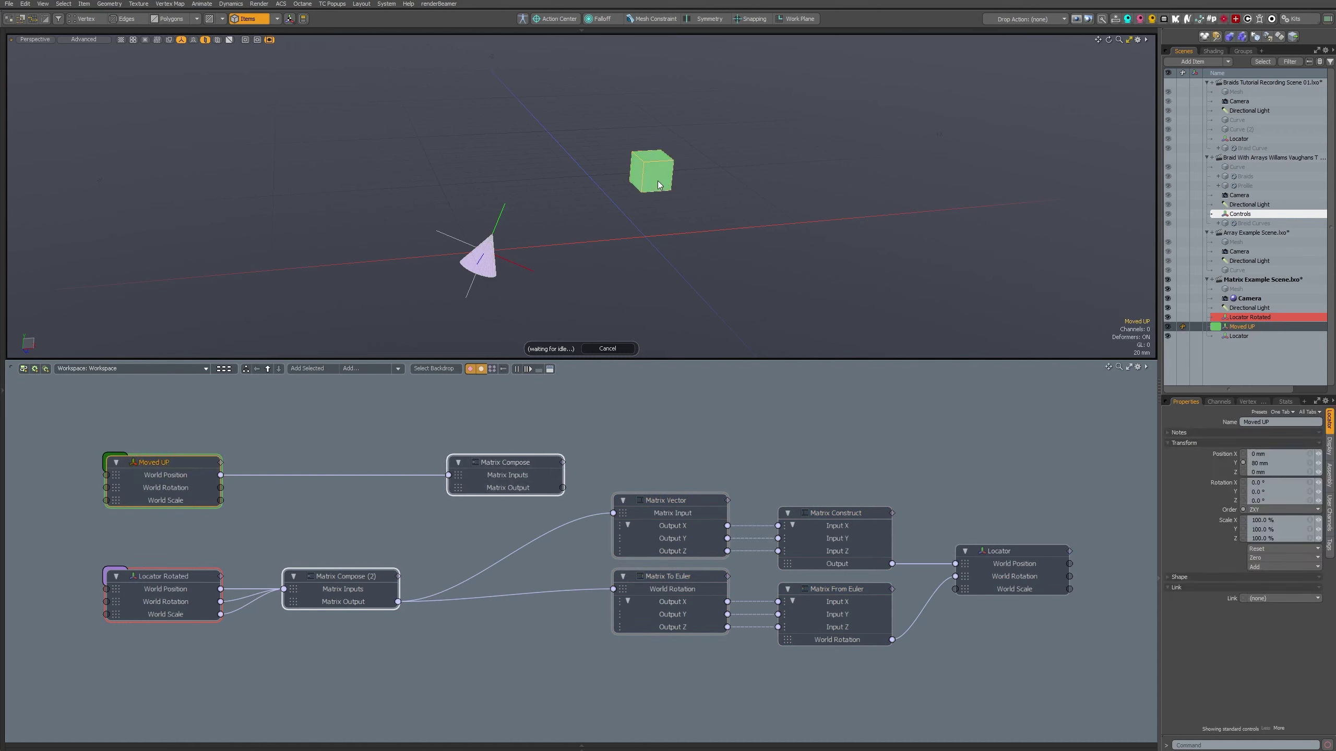
{"action": "left_click", "coordinate": [522, 348]}
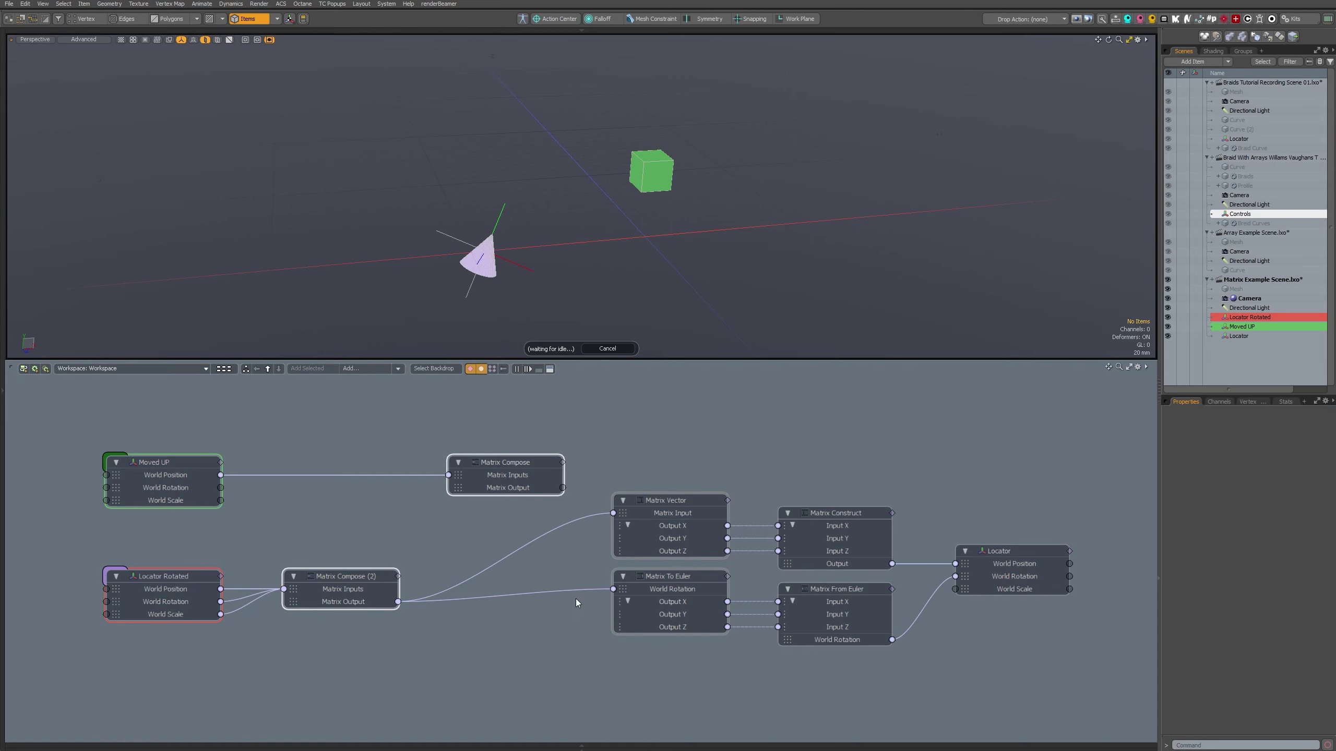
{"action": "left_click_drag", "start_coordinate": [579, 591], "coordinate": [576, 621]}
{"action": "left_click_drag", "start_coordinate": [595, 514], "coordinate": [563, 489]}
{"action": "left_click_drag", "start_coordinate": [613, 588], "coordinate": [563, 487]}
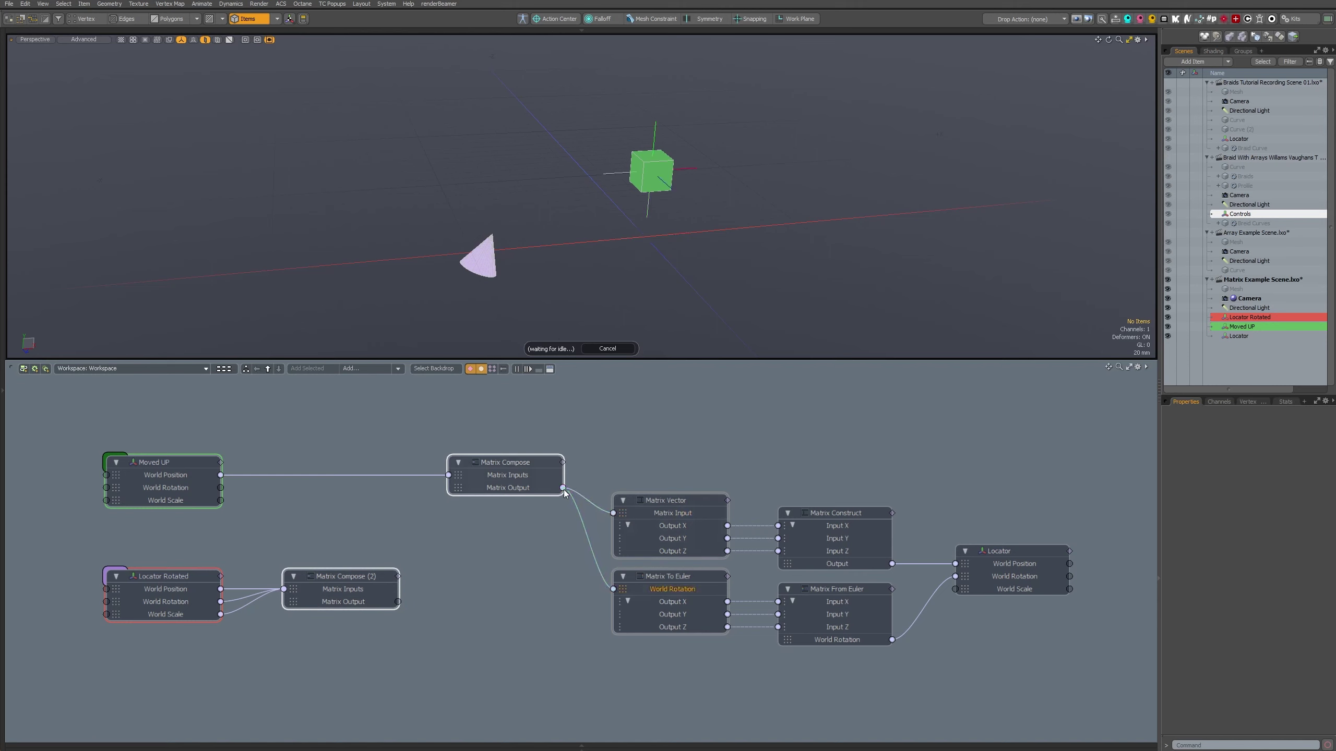
{"action": "left_click", "coordinate": [658, 171]}
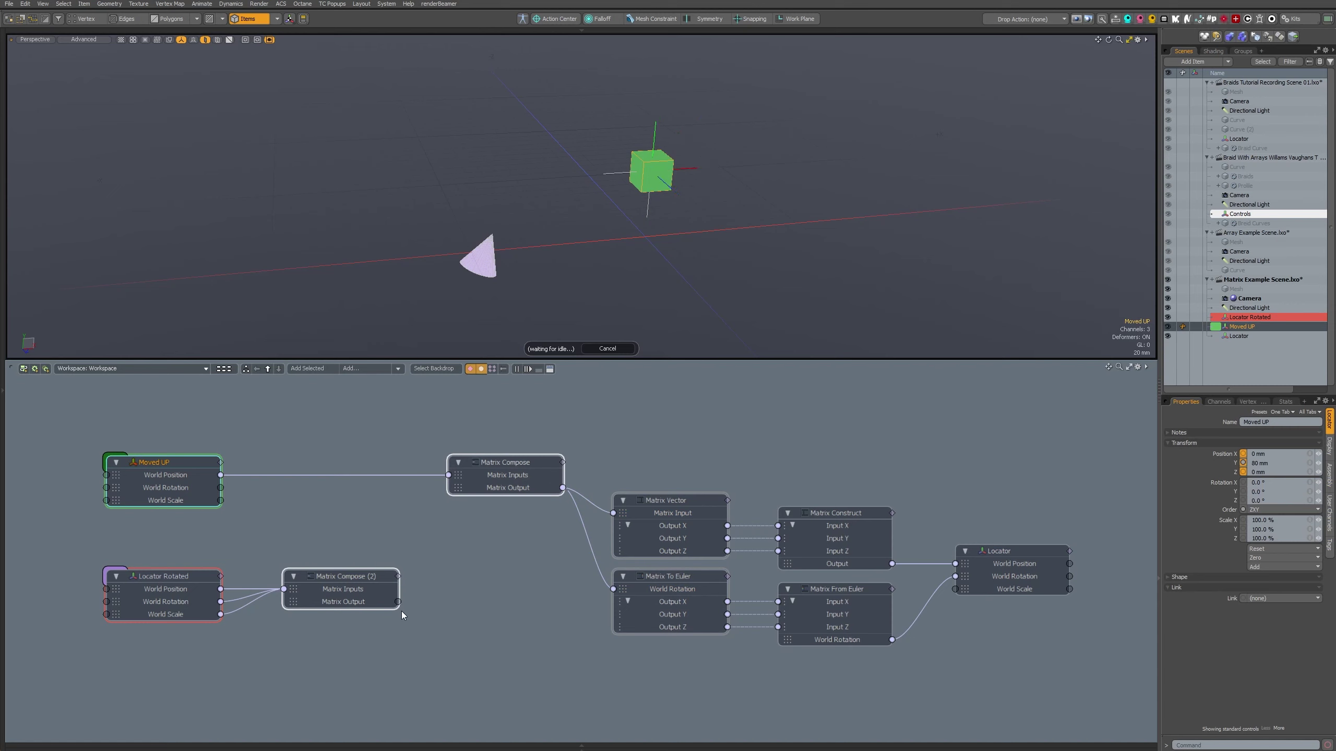
- Link Matrix Compose (2)'s Matrix Output to Matrix Compose's Matrix Inputs, and remove Moved UP's World Position link from it
{"action": "left_click_drag", "start_coordinate": [398, 602], "coordinate": [448, 476]}
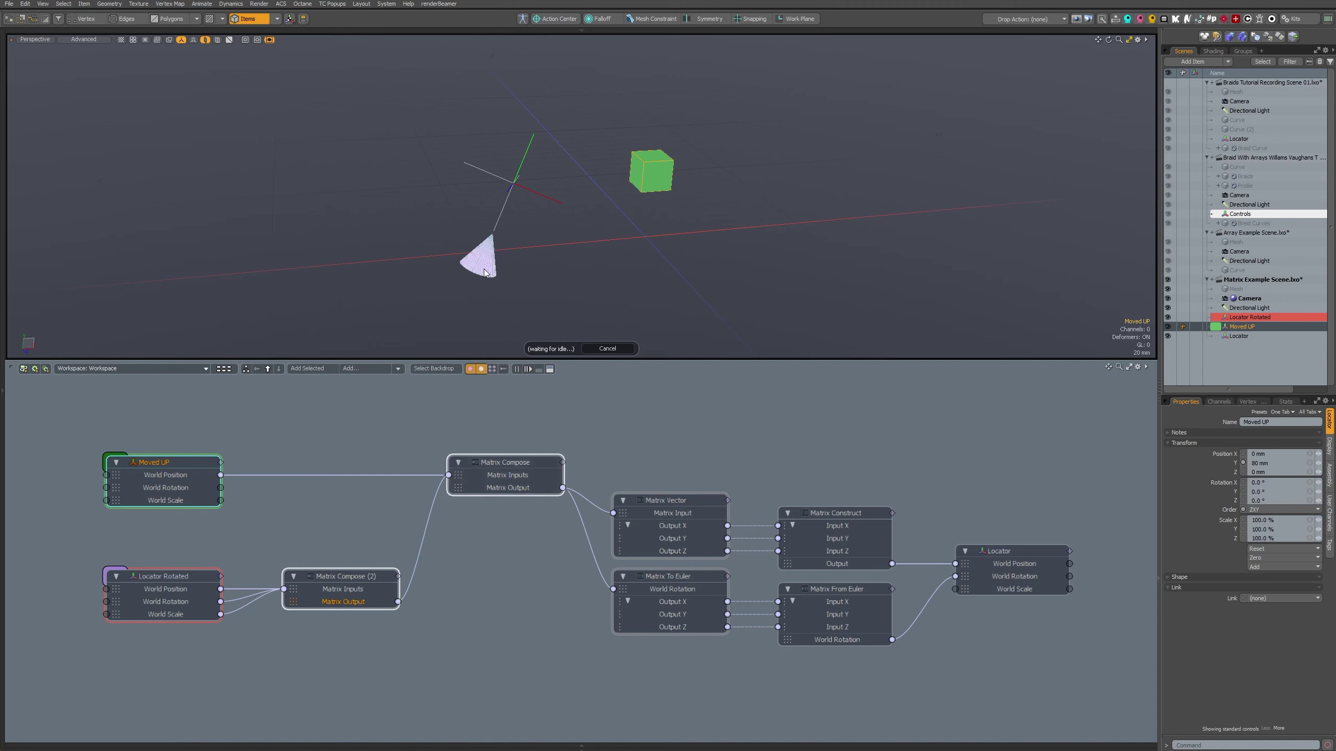
{"action": "left_click", "coordinate": [424, 476]}
{"action": "key", "text": "Delete"}
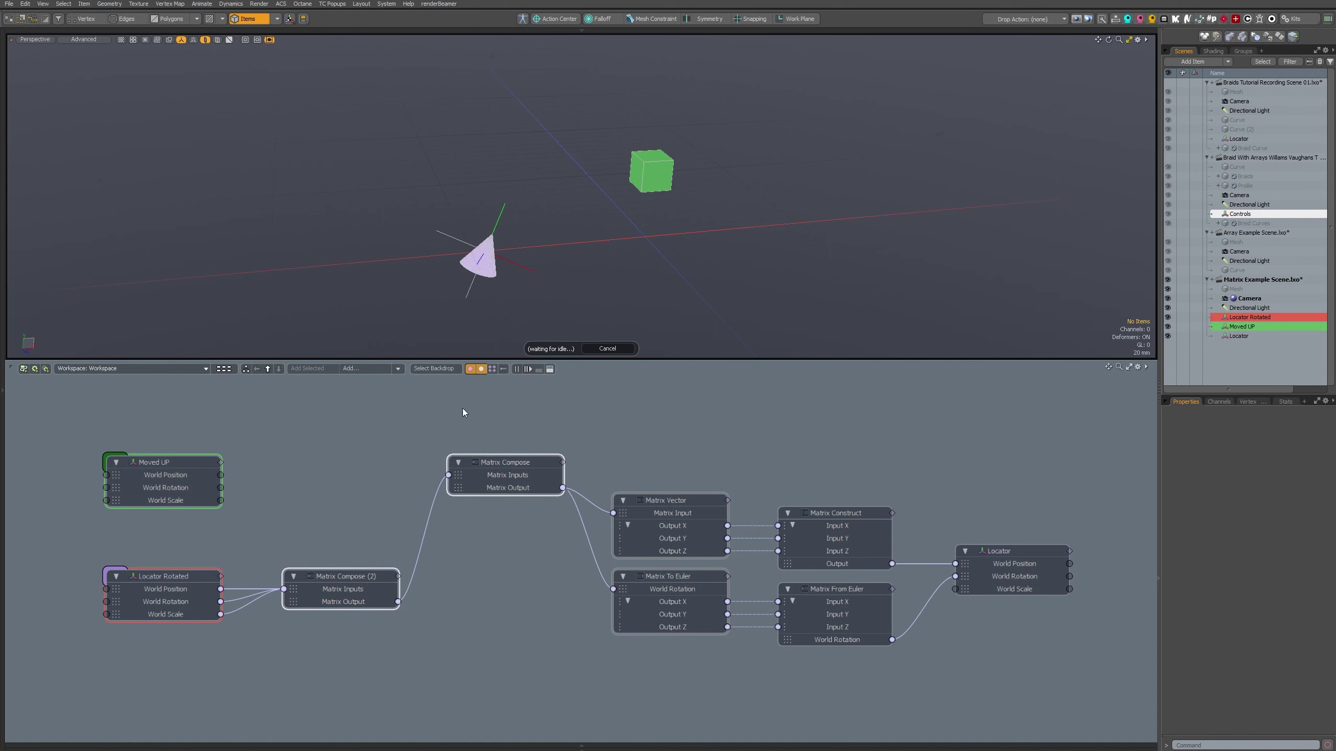
- Test-rotate the Locator Rotated cone with only its own matrix feeding Matrix Compose, and undo the rotation
{"action": "left_click", "coordinate": [477, 262]}
{"action": "key", "text": "e"}
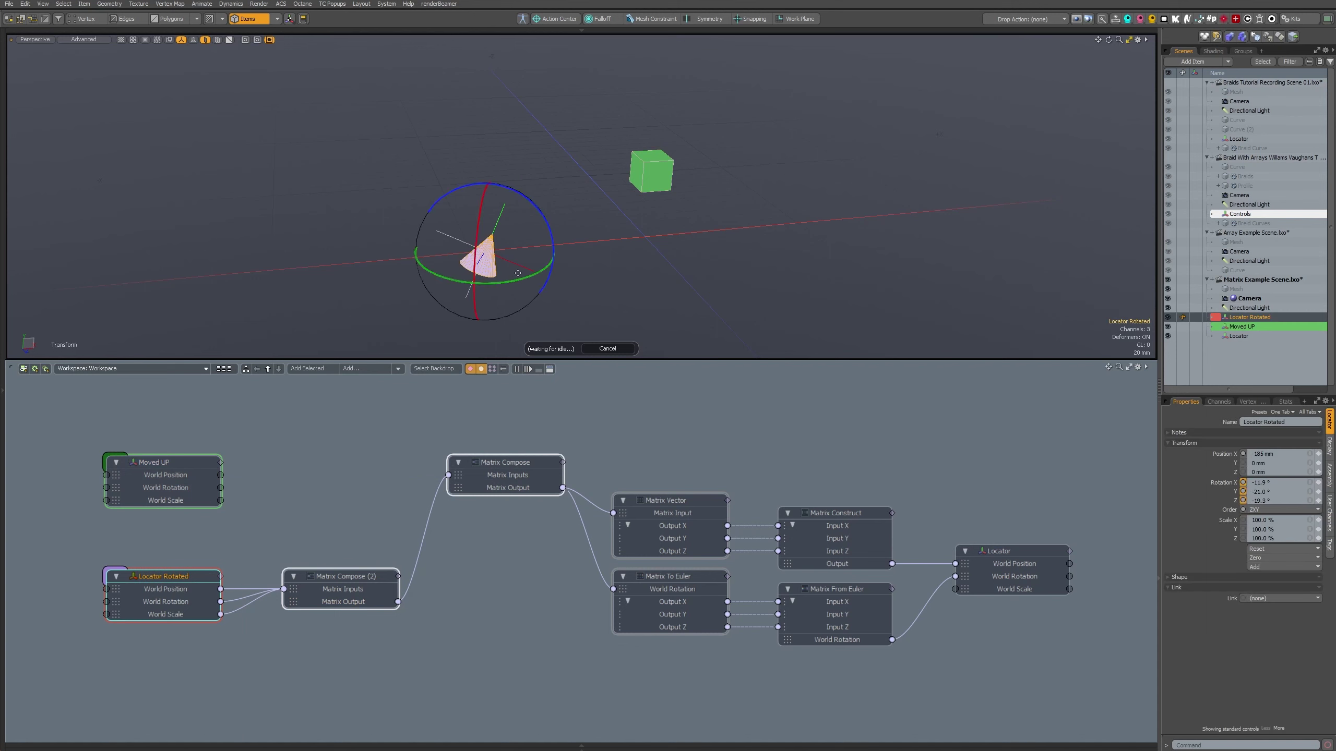
{"action": "left_click_drag", "start_coordinate": [552, 237], "coordinate": [528, 199]}
{"action": "key", "text": "ctrl+z"}
{"action": "key", "text": "q"}
- Relink Moved UP's World Position to Matrix Compose's Matrix Inputs after Matrix Compose (2), and select the Locator in the viewport
{"action": "left_click_drag", "start_coordinate": [220, 475], "coordinate": [477, 476]}
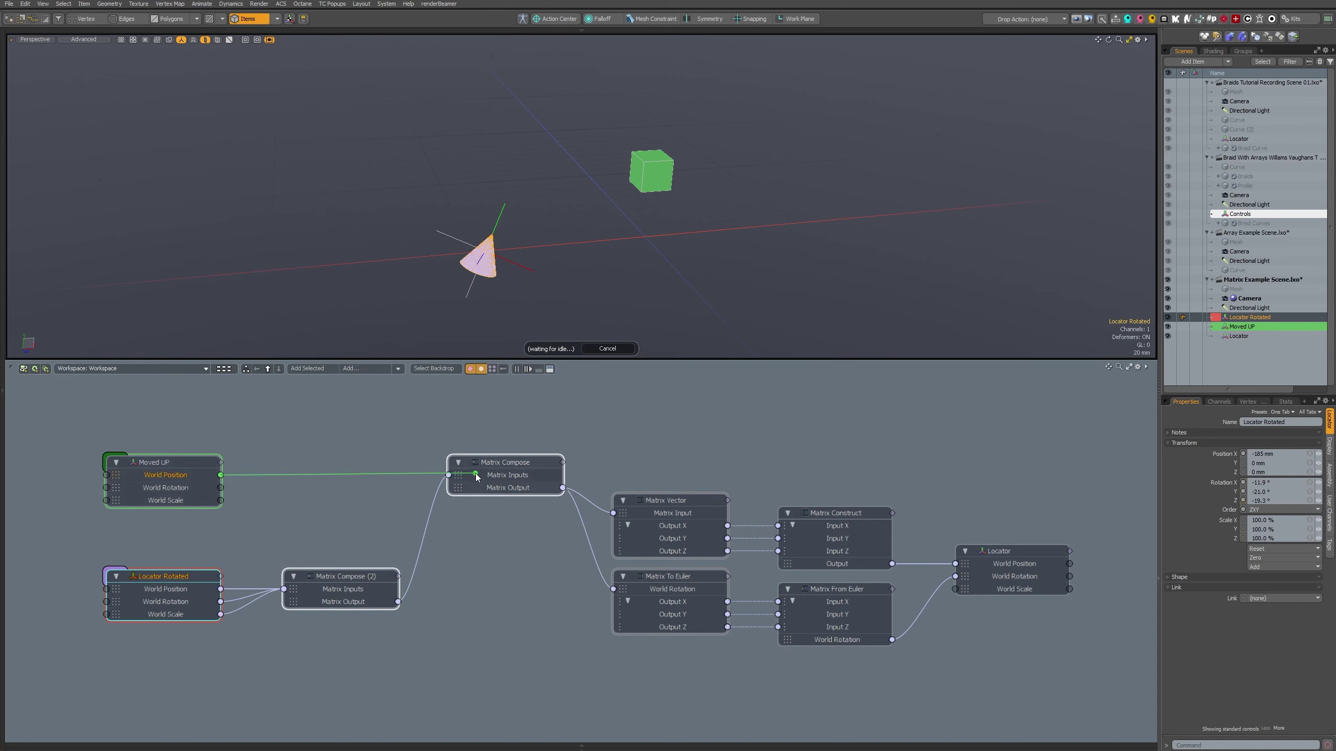
{"action": "left_click", "coordinate": [490, 185]}
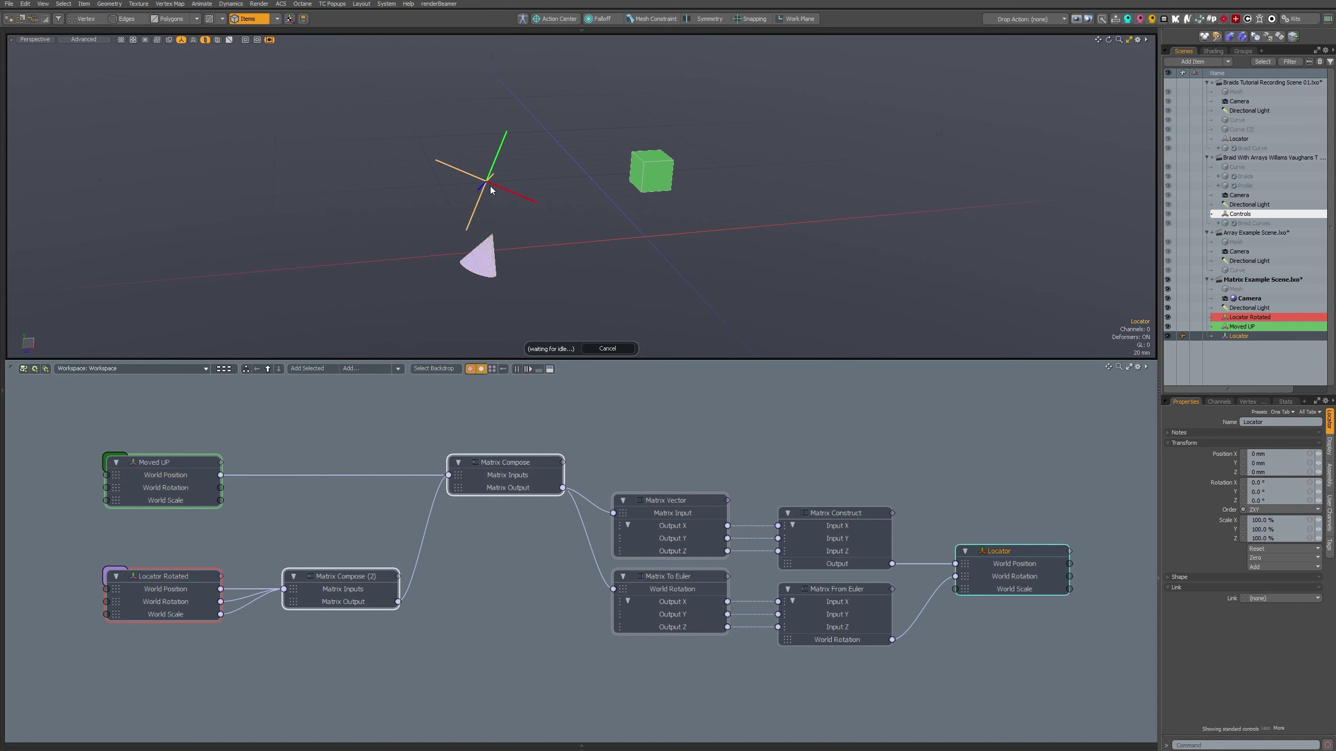
- Try rotating the Locator Rotated cone with both matrices feeding Matrix Compose
{"action": "left_click", "coordinate": [484, 242]}
{"action": "key", "text": "e"}
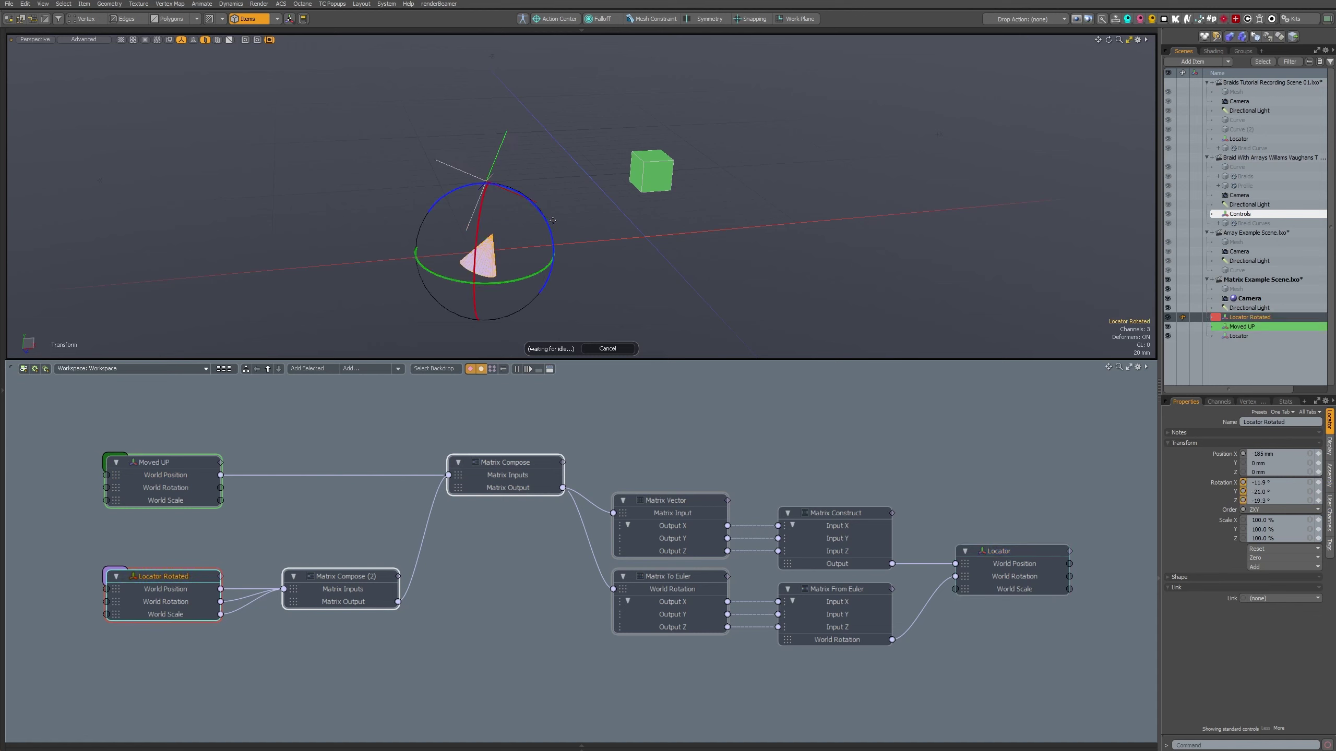
{"action": "left_click_drag", "start_coordinate": [550, 259], "coordinate": [609, 227]}
{"action": "key", "text": "space"}
- Select the Moved UP cube and raise it to Y 131 mm
{"action": "left_click", "coordinate": [644, 173]}
{"action": "key", "text": "w"}
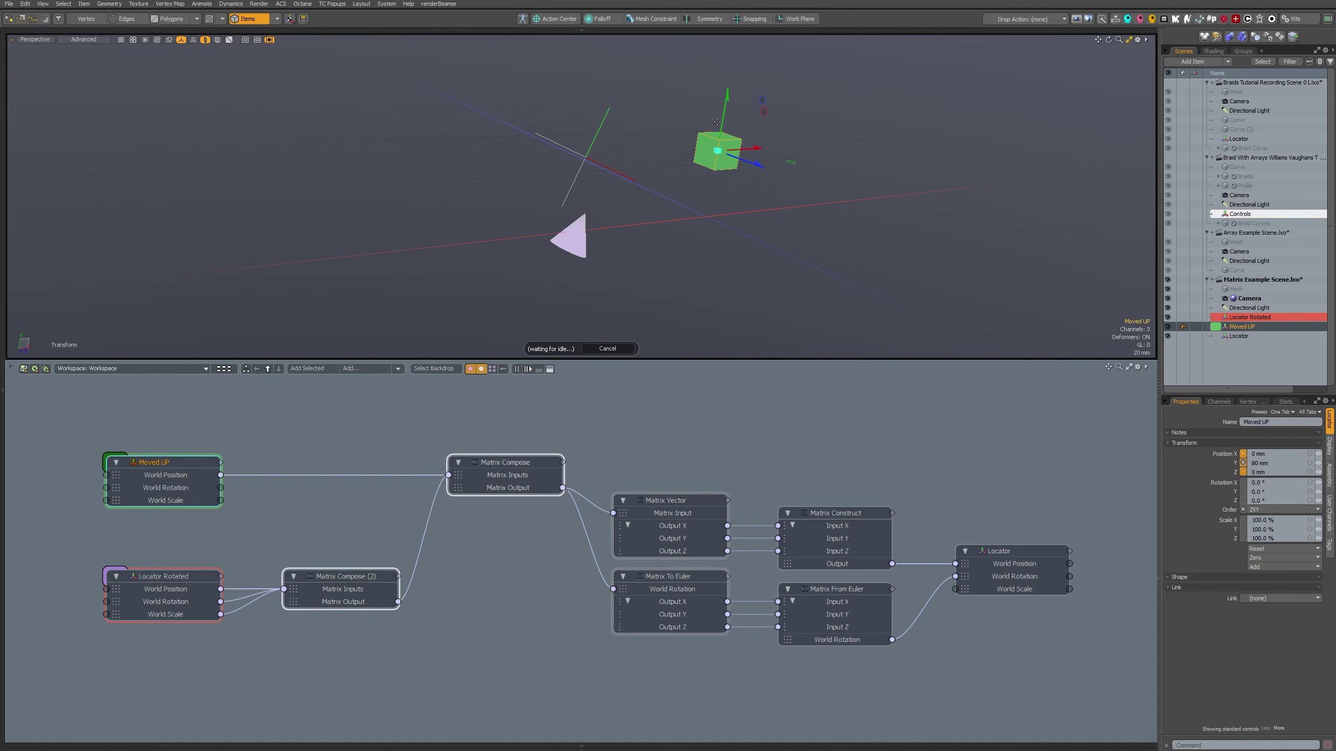
{"action": "left_click_drag", "start_coordinate": [725, 108], "coordinate": [732, 63]}
{"action": "key", "text": "space"}
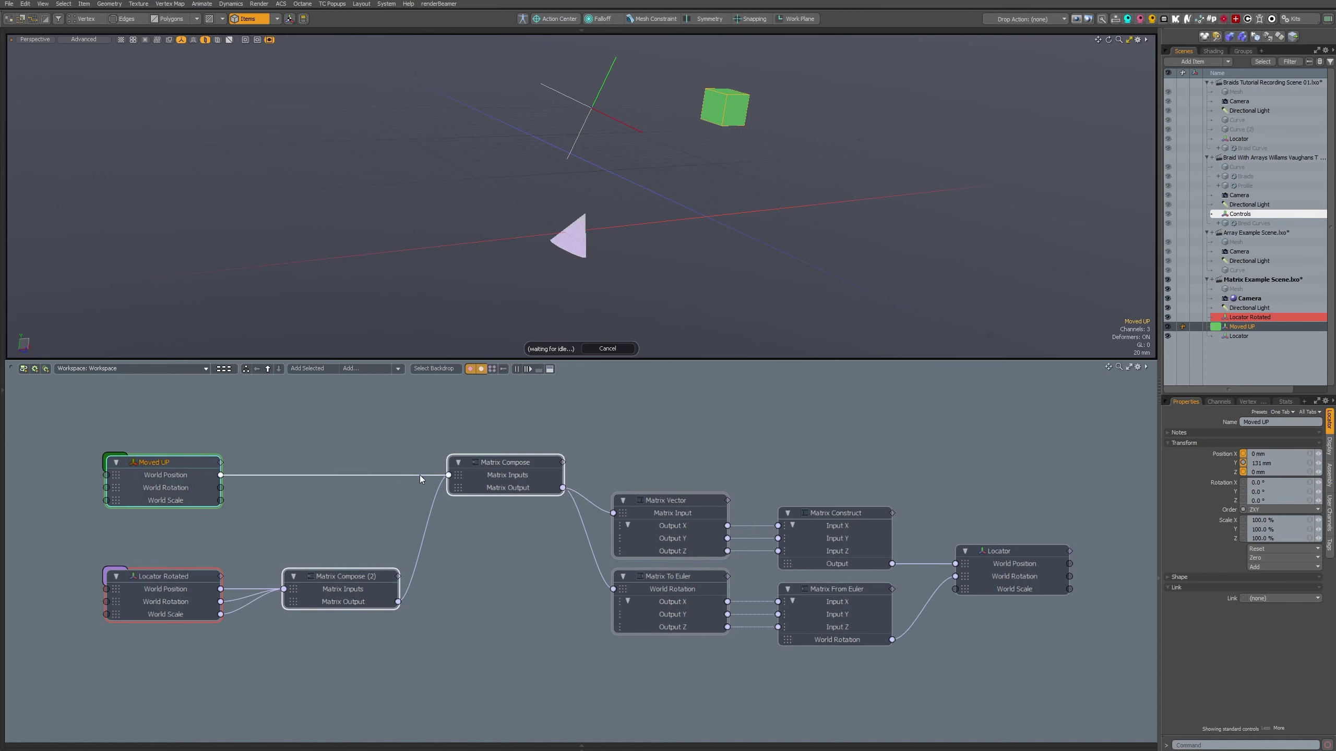
- Remove both links into Matrix Compose, and relink Moved UP's World Position first, followed by Matrix Compose (2)'s Matrix Output
{"action": "left_click_drag", "start_coordinate": [419, 475], "coordinate": [337, 468]}
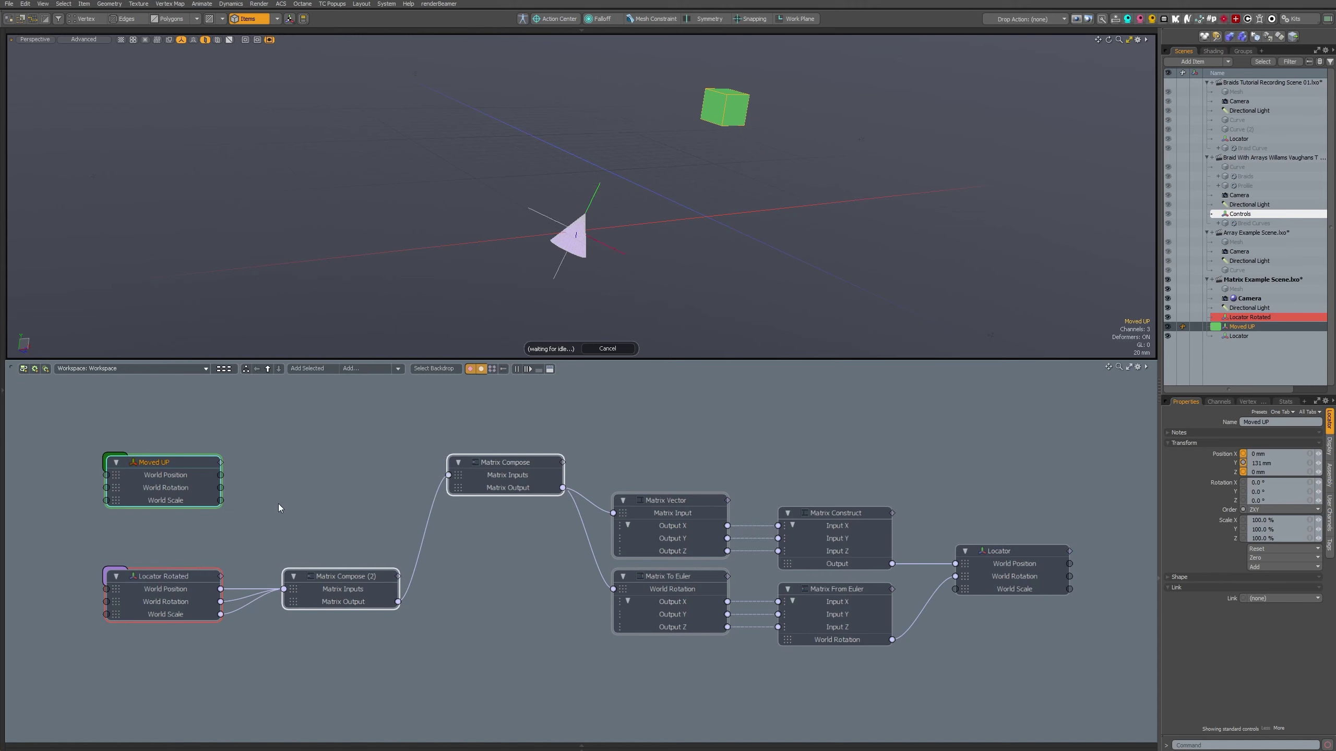
{"action": "left_click", "coordinate": [417, 566]}
{"action": "key", "text": "Delete"}
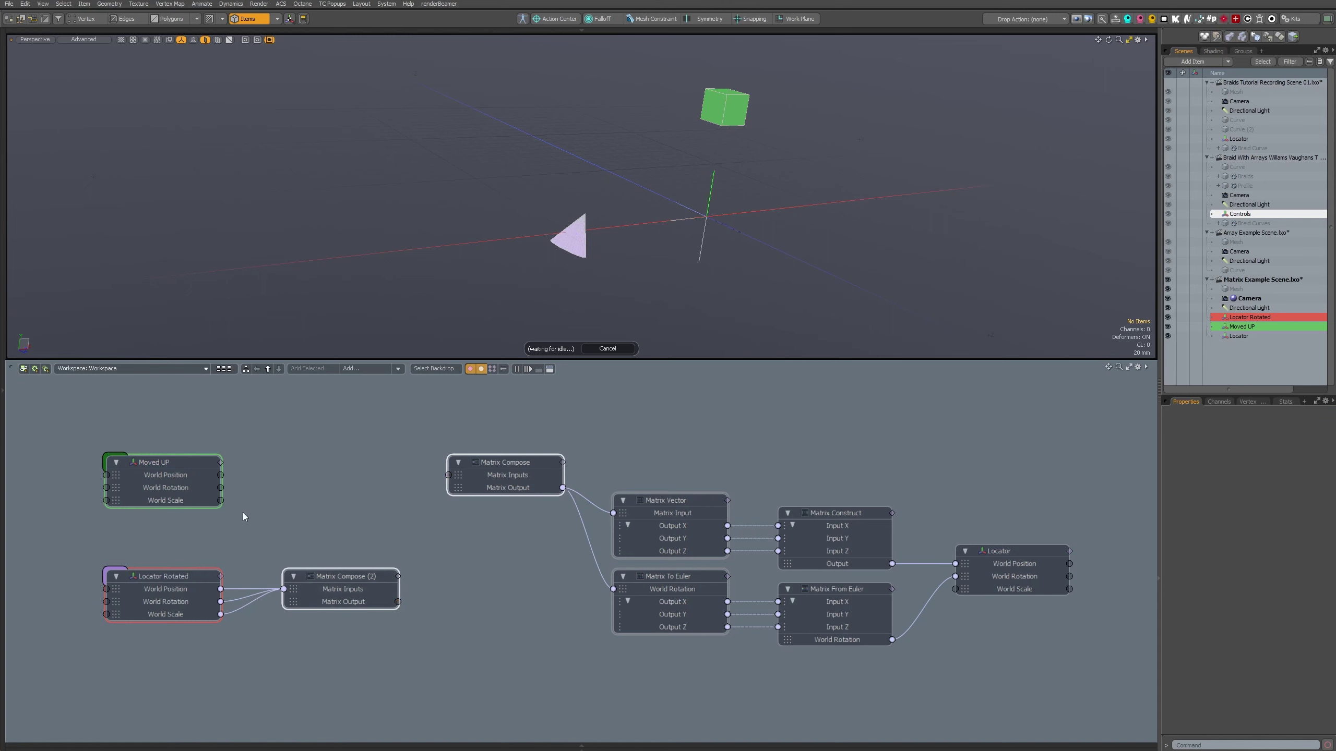
{"action": "left_click_drag", "start_coordinate": [220, 475], "coordinate": [479, 479]}
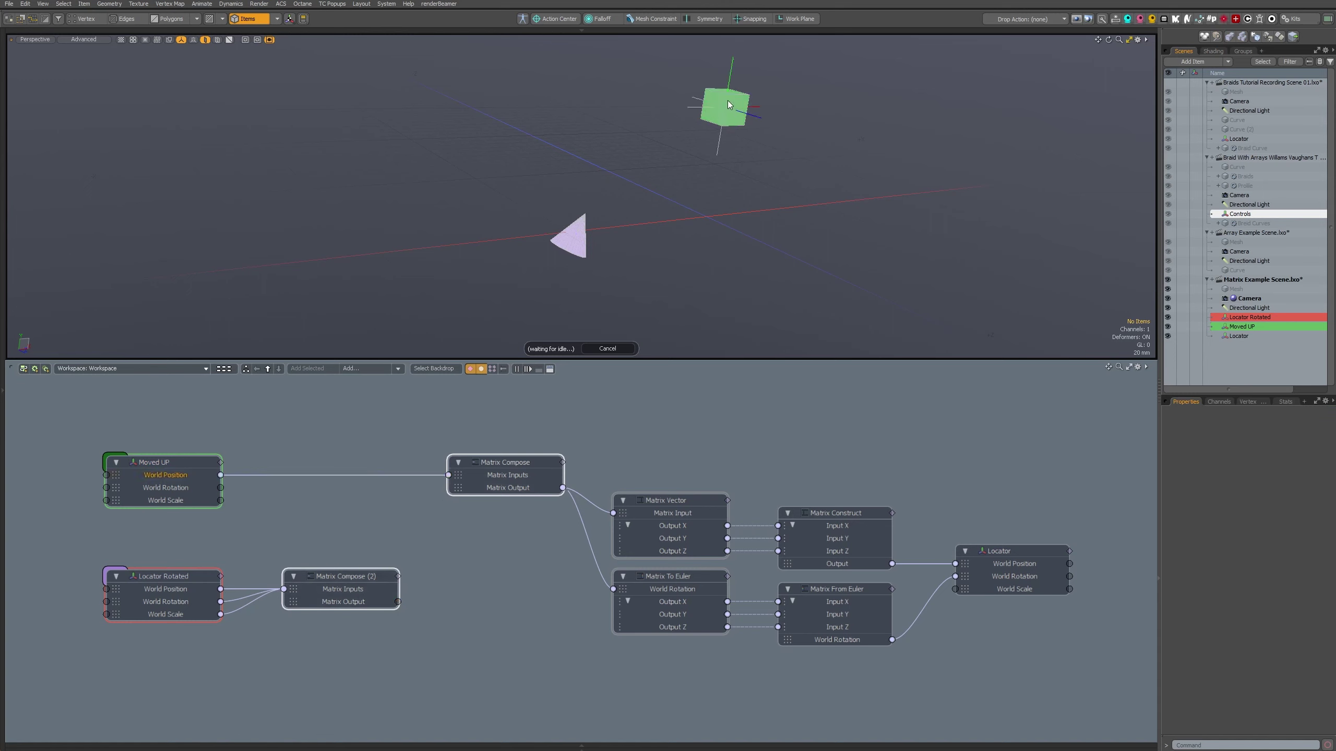
{"action": "left_click_drag", "start_coordinate": [397, 601], "coordinate": [448, 476]}
- Rotate the Locator Rotated cone, bringing its Y rotation to about -36.5°
{"action": "left_click_drag", "start_coordinate": [720, 238], "coordinate": [526, 247], "text": "alt"}
{"action": "left_click", "coordinate": [452, 267]}
{"action": "key", "text": "e"}
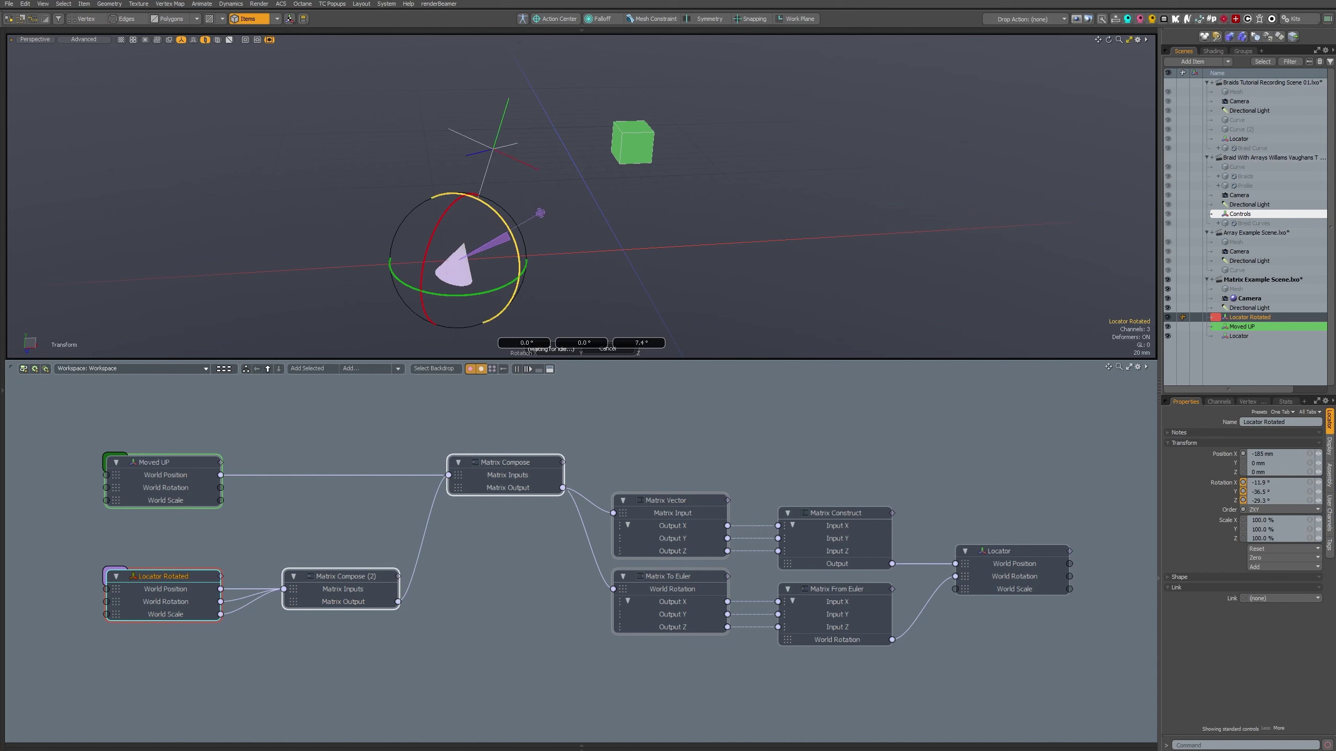
- Lower the Moved UP cube to about Y 102 mm
{"action": "left_click", "coordinate": [643, 154]}
{"action": "key", "text": "y"}
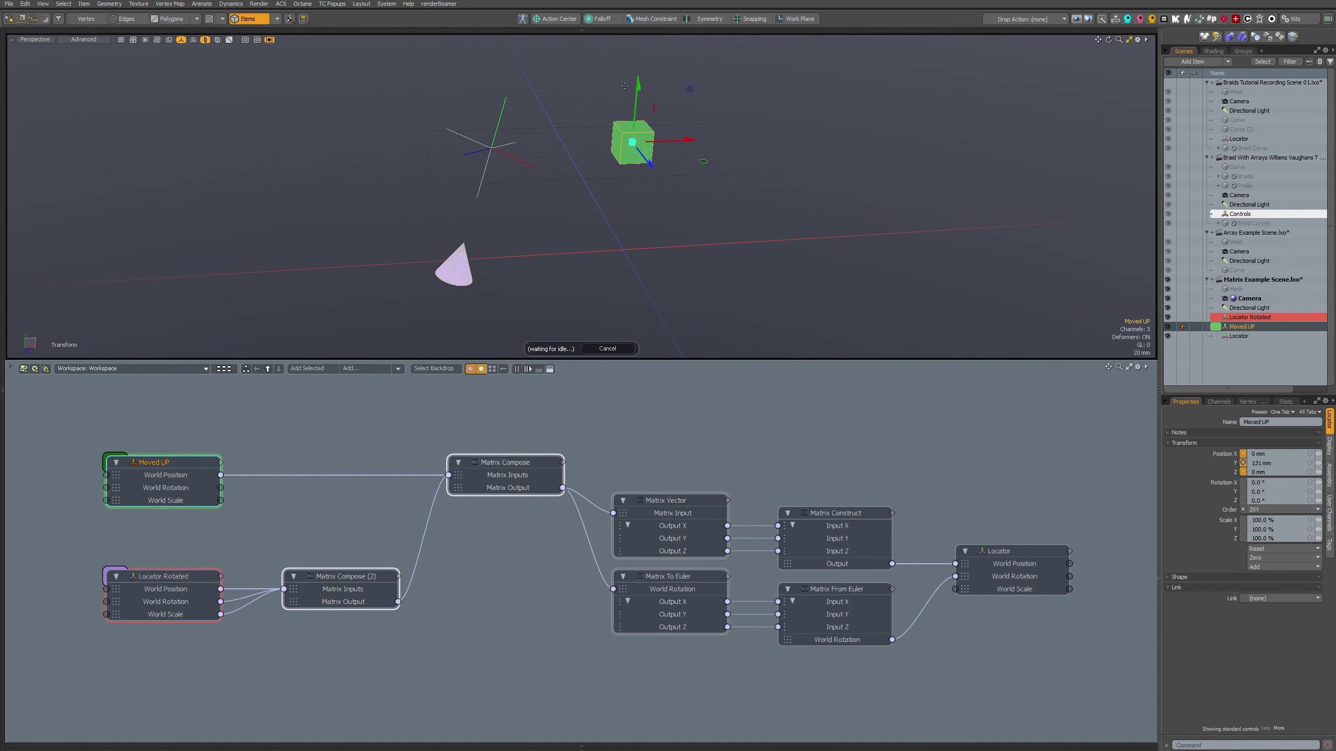
{"action": "left_click_drag", "start_coordinate": [625, 85], "coordinate": [502, 235]}
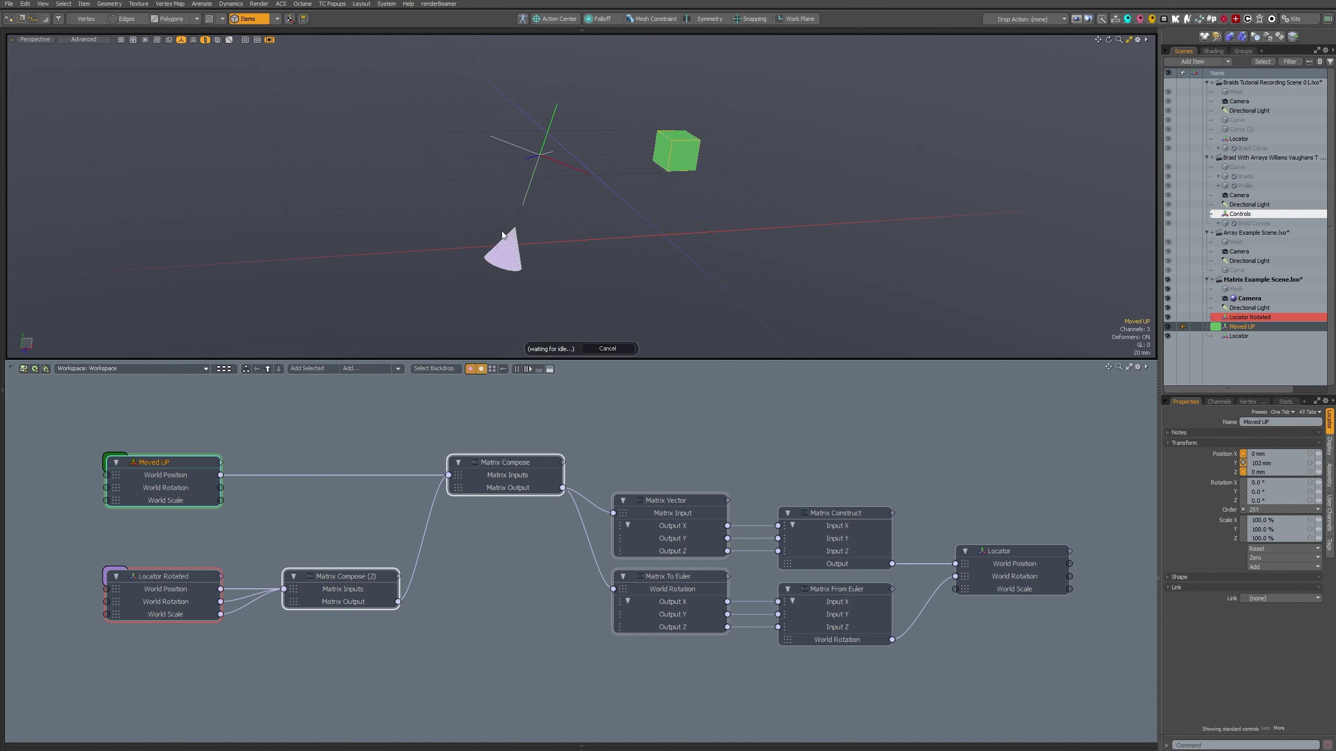
- Rotate the Locator Rotated cone slightly about its Z axis and clear the selection
{"action": "left_click", "coordinate": [506, 247]}
{"action": "key", "text": "r"}
{"action": "key", "text": "e"}
{"action": "mouse_move", "coordinate": [556, 194]}
{"action": "left_mouse_down"}
{"action": "mouse_move", "coordinate": [581, 237]}
{"action": "mouse_move", "coordinate": [552, 190]}
{"action": "left_mouse_up"}
{"action": "key", "text": "space"}
{"action": "left_click", "coordinate": [582, 201]}
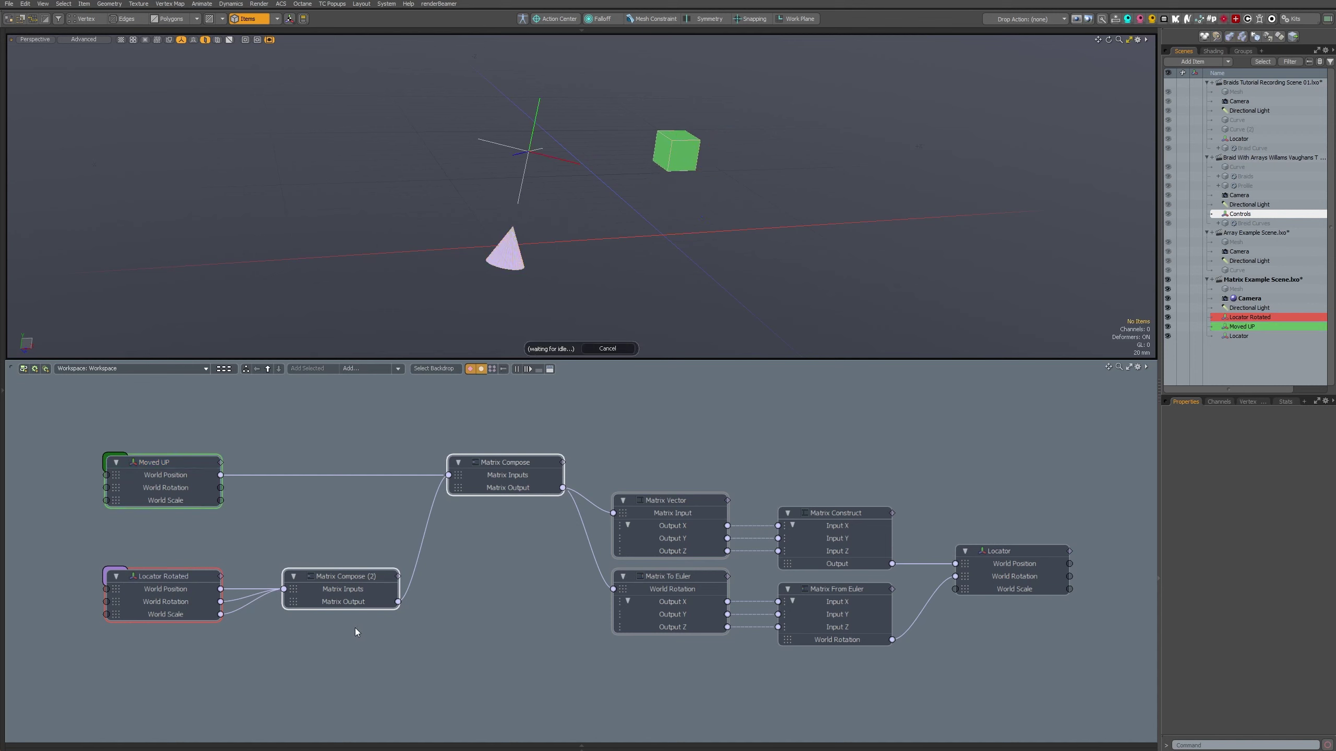
- Remove both Matrix Compose input links, and relink Matrix Compose (2)'s Matrix Output first, followed by Moved UP's World Position
{"action": "left_click_drag", "start_coordinate": [448, 476], "coordinate": [304, 502]}
{"action": "left_click", "coordinate": [420, 549]}
{"action": "key", "text": "Delete"}
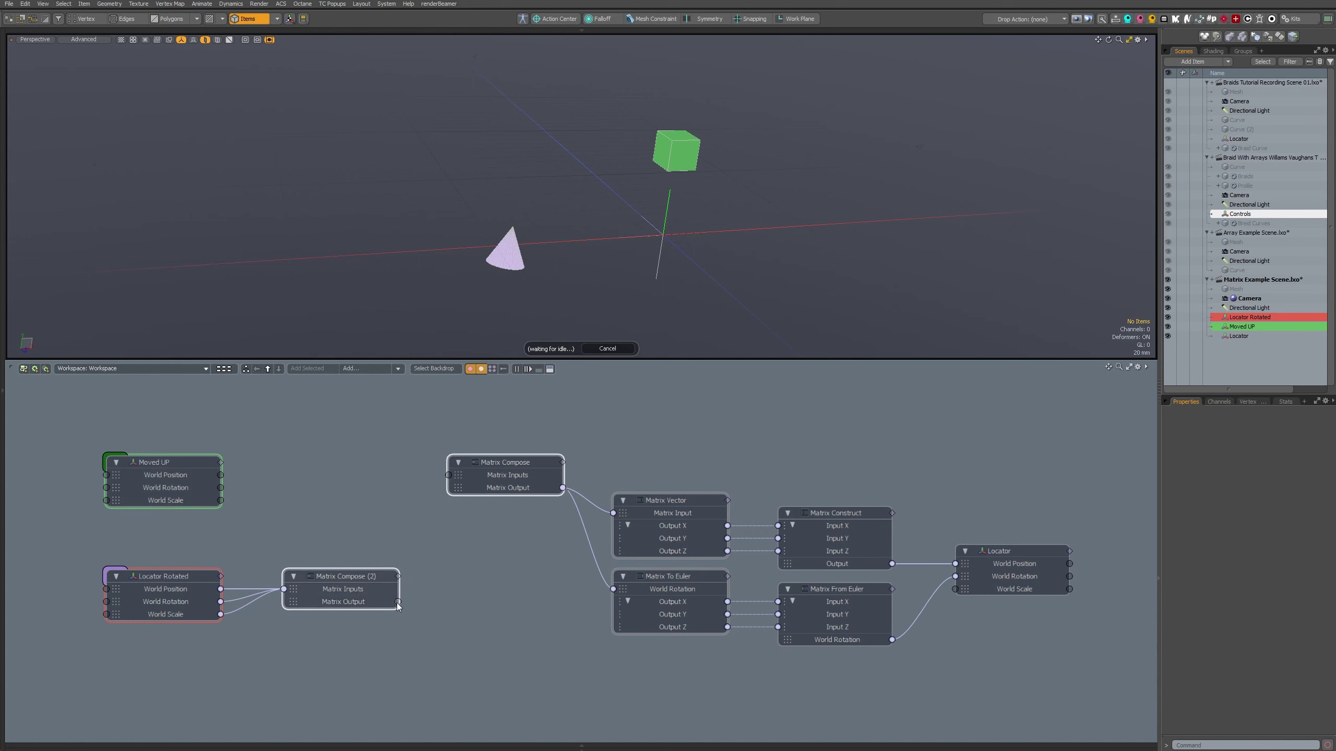
{"action": "left_click_drag", "start_coordinate": [398, 602], "coordinate": [459, 479]}
{"action": "left_click_drag", "start_coordinate": [221, 476], "coordinate": [448, 475]}
- Try rotating the Locator Rotated cone about Z with its matrix feeding Matrix Compose first, and clear the selection
{"action": "left_click", "coordinate": [506, 251]}
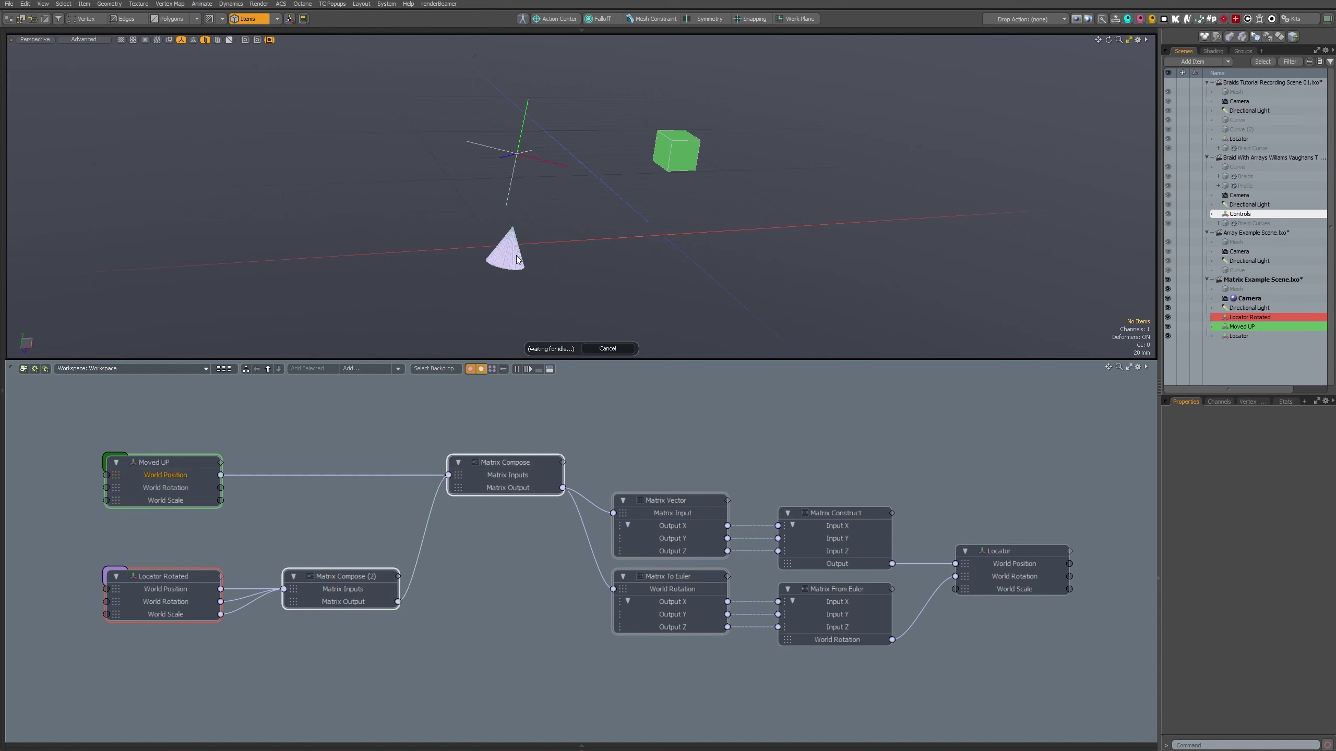
{"action": "key", "text": "e"}
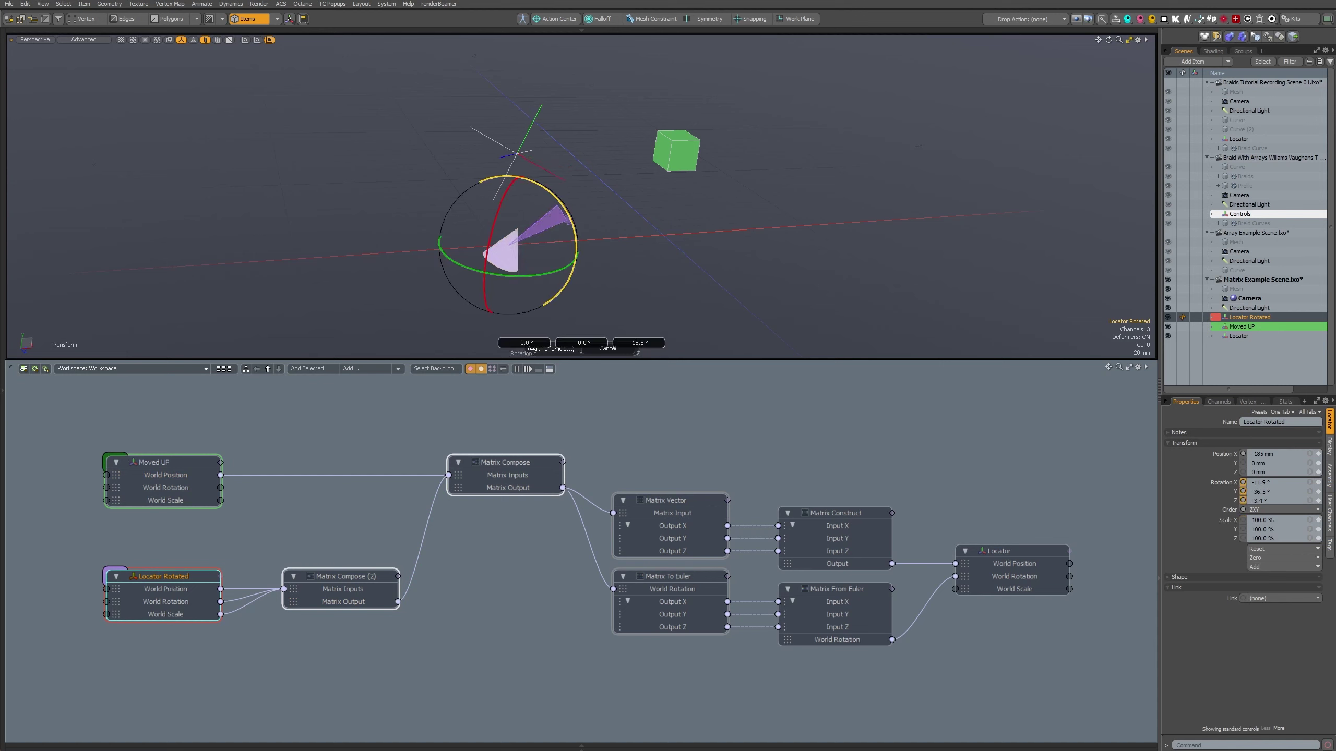
{"action": "key", "text": "r"}
{"action": "key", "text": "q"}
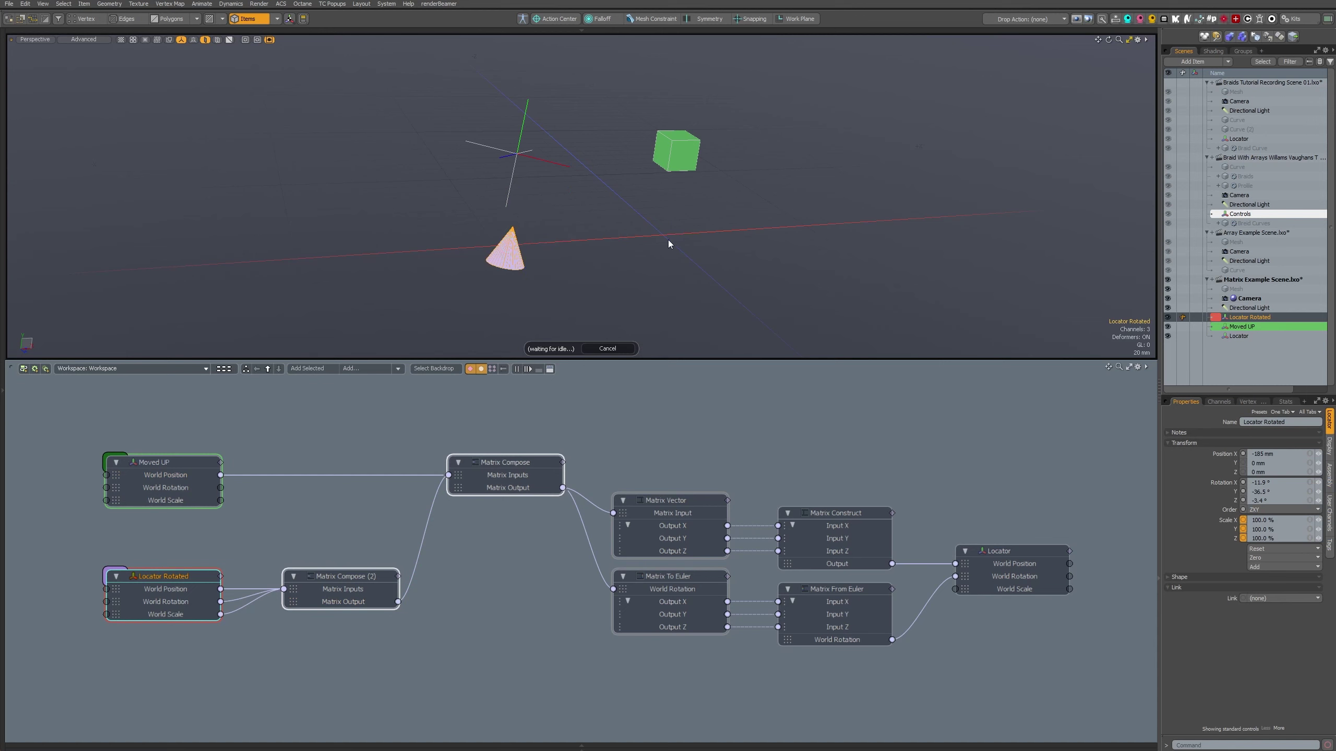
{"action": "left_click", "coordinate": [668, 241]}
- Add a new locator to the scene and place its node above the existing node network
{"action": "left_click_drag", "start_coordinate": [668, 241], "coordinate": [605, 243], "text": "alt"}
{"action": "left_click_drag", "start_coordinate": [677, 432], "coordinate": [619, 478], "text": "alt"}
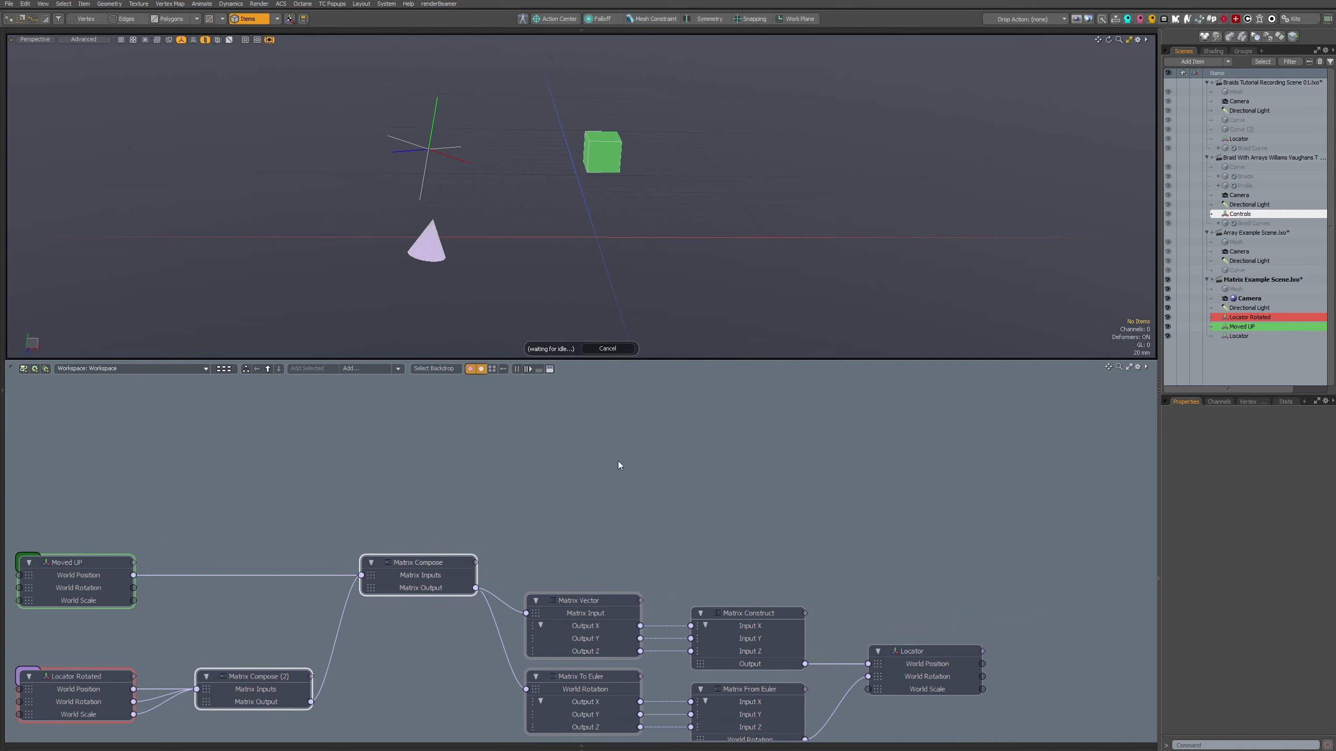
{"action": "key", "text": "ctrl+shift+l"}
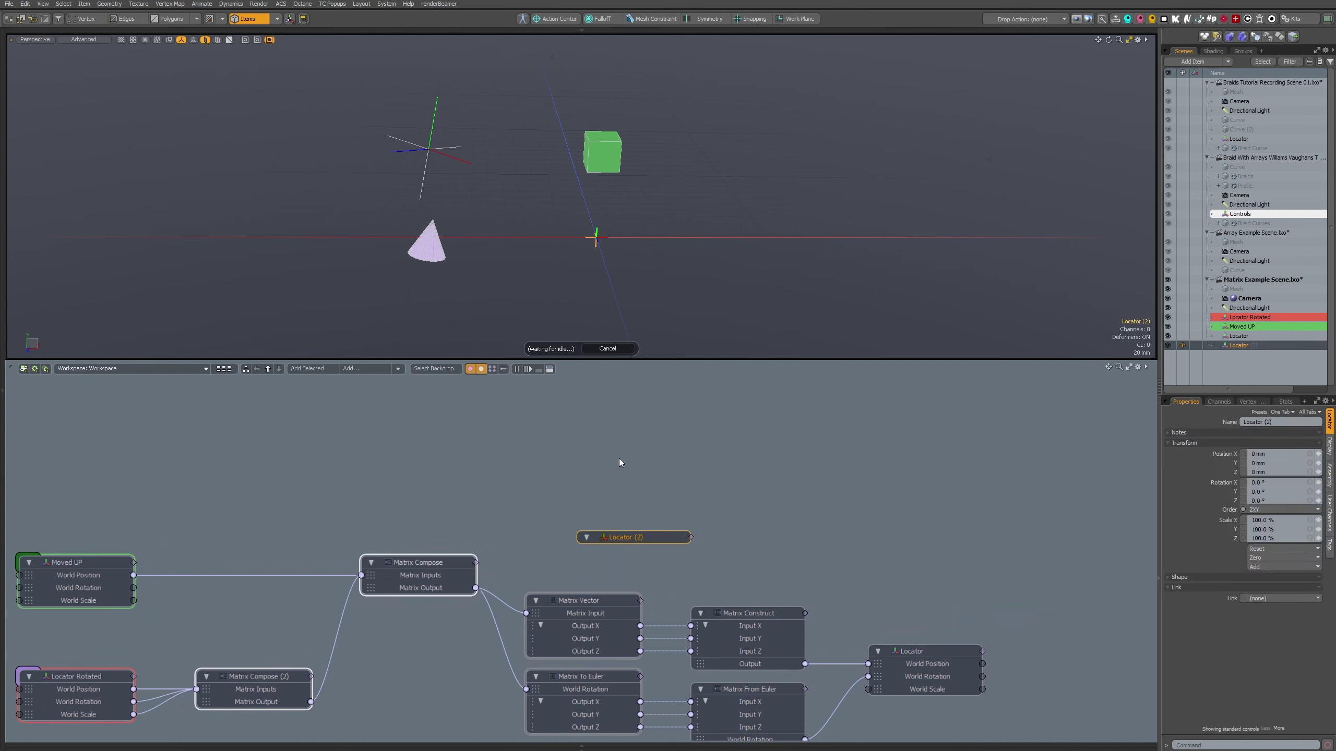
{"action": "left_click_drag", "start_coordinate": [643, 536], "coordinate": [637, 466]}
- Move the new locator to about Y 53.5 mm, rotate it about Z, and undo both transforms
{"action": "key", "text": "w"}
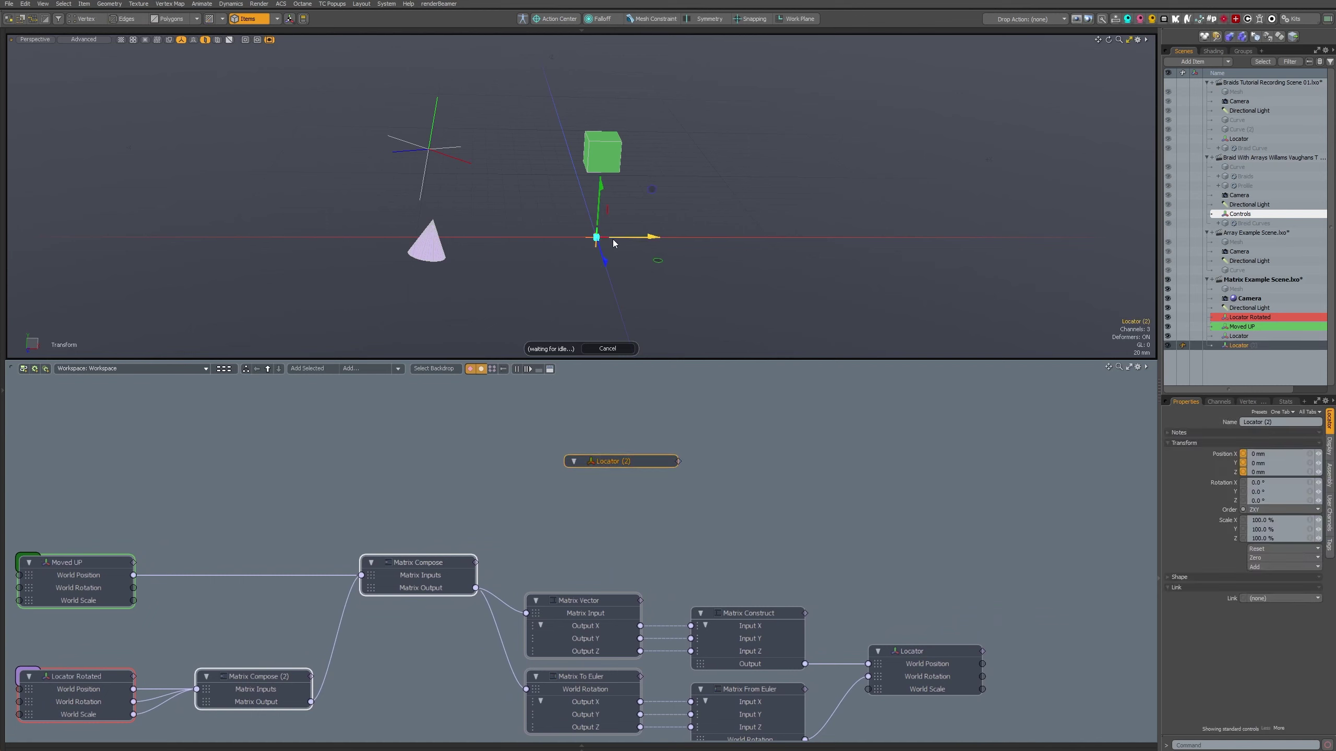
{"action": "scroll", "coordinate": [615, 242], "scroll_direction": "up", "scroll_amount": 5}
{"action": "left_click_drag", "start_coordinate": [665, 251], "coordinate": [581, 273], "text": "alt"}
{"action": "scroll", "coordinate": [528, 237], "scroll_direction": "down", "scroll_amount": 5}
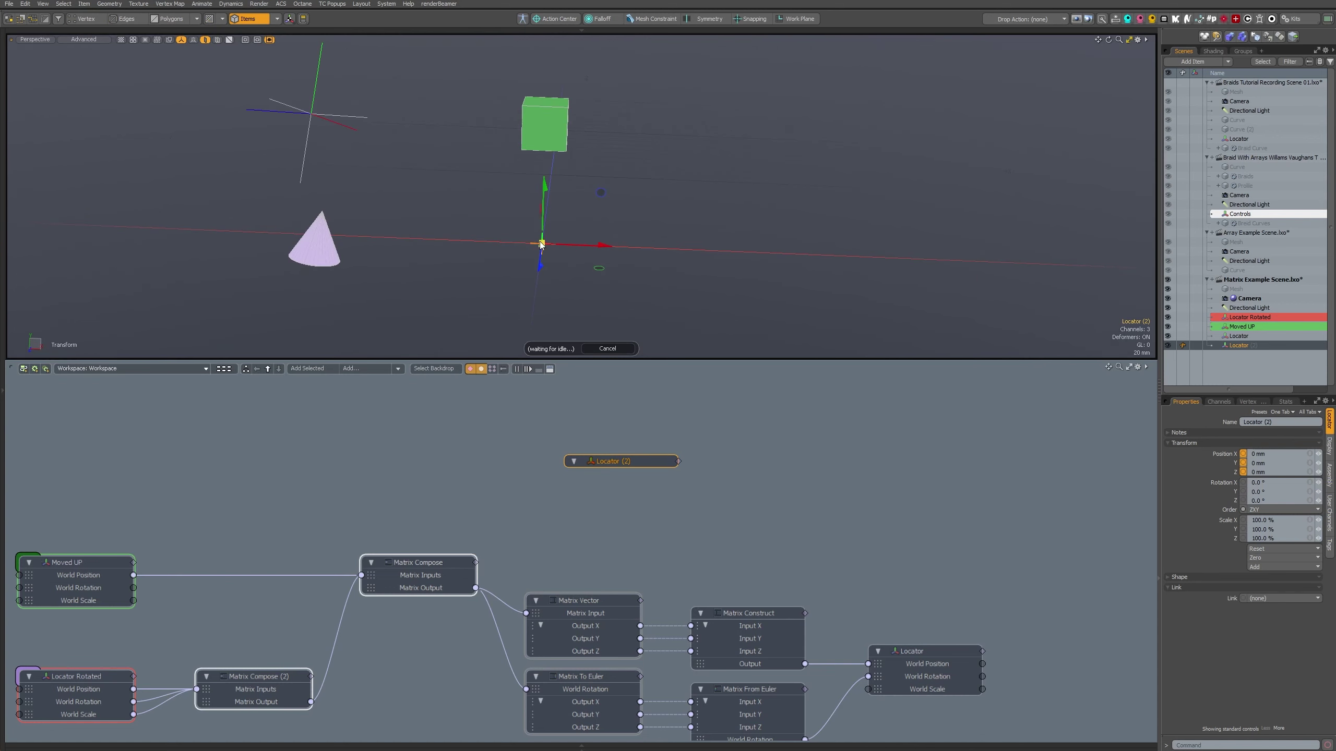
{"action": "left_click_drag", "start_coordinate": [541, 213], "coordinate": [614, 171]}
{"action": "key", "text": "e"}
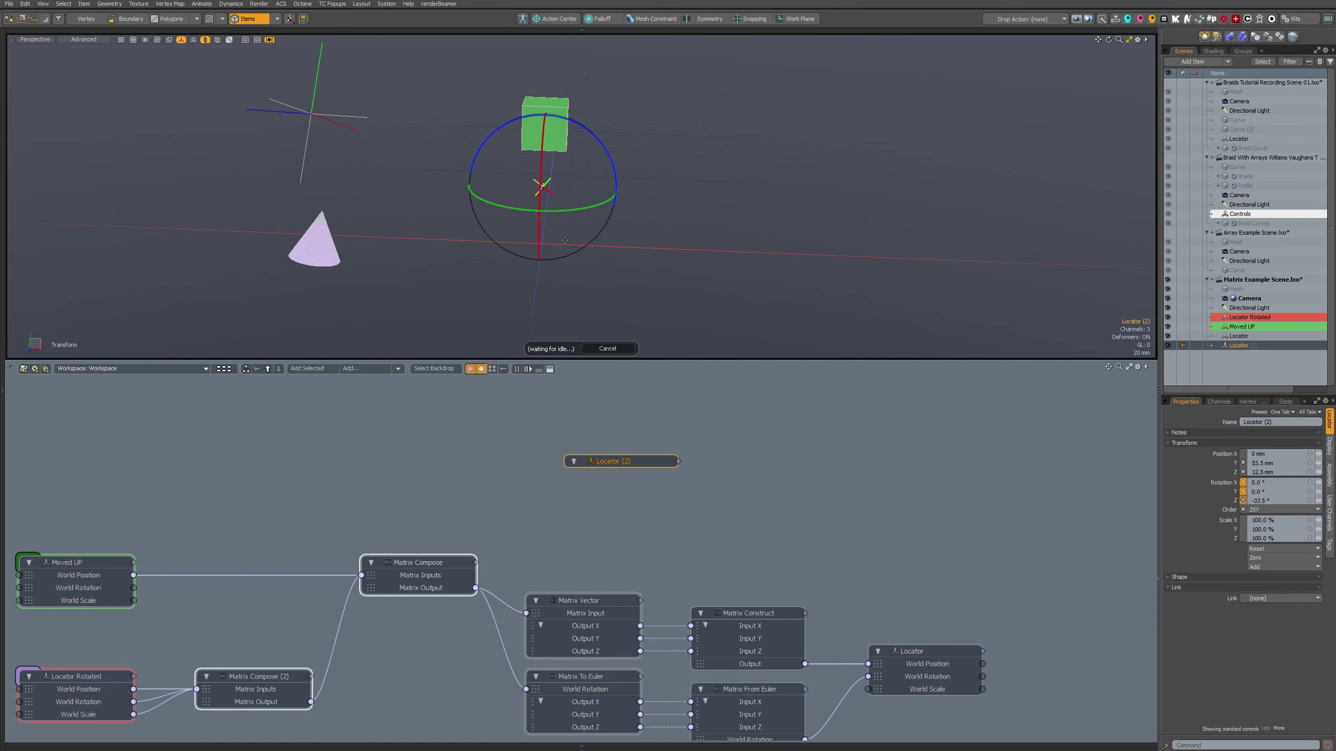
{"action": "key", "text": "ctrl+z"}
{"action": "key", "text": "ctrl+z"}
{"action": "key", "text": "ctrl+z"}
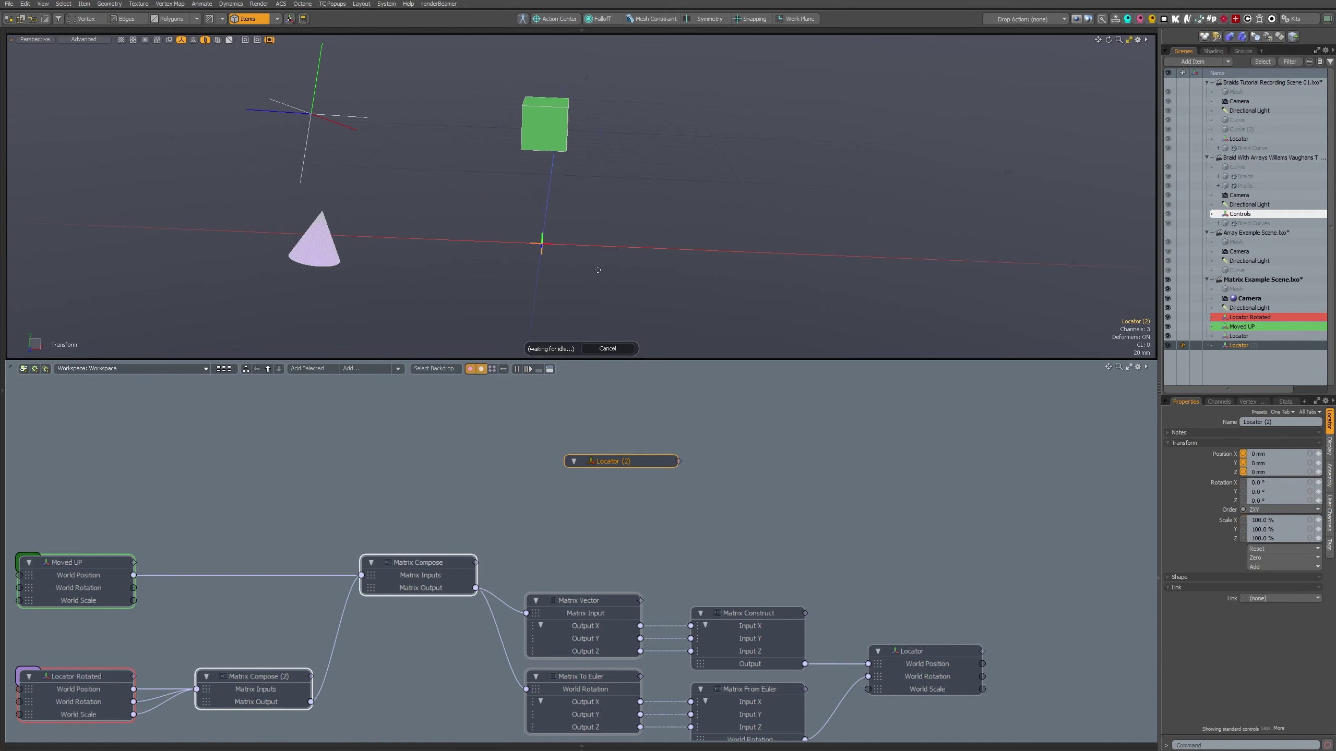
- Rotate the new locator to -32° in Z, try moving it with the action center set to Selection, and undo the move
{"action": "key", "text": "e"}
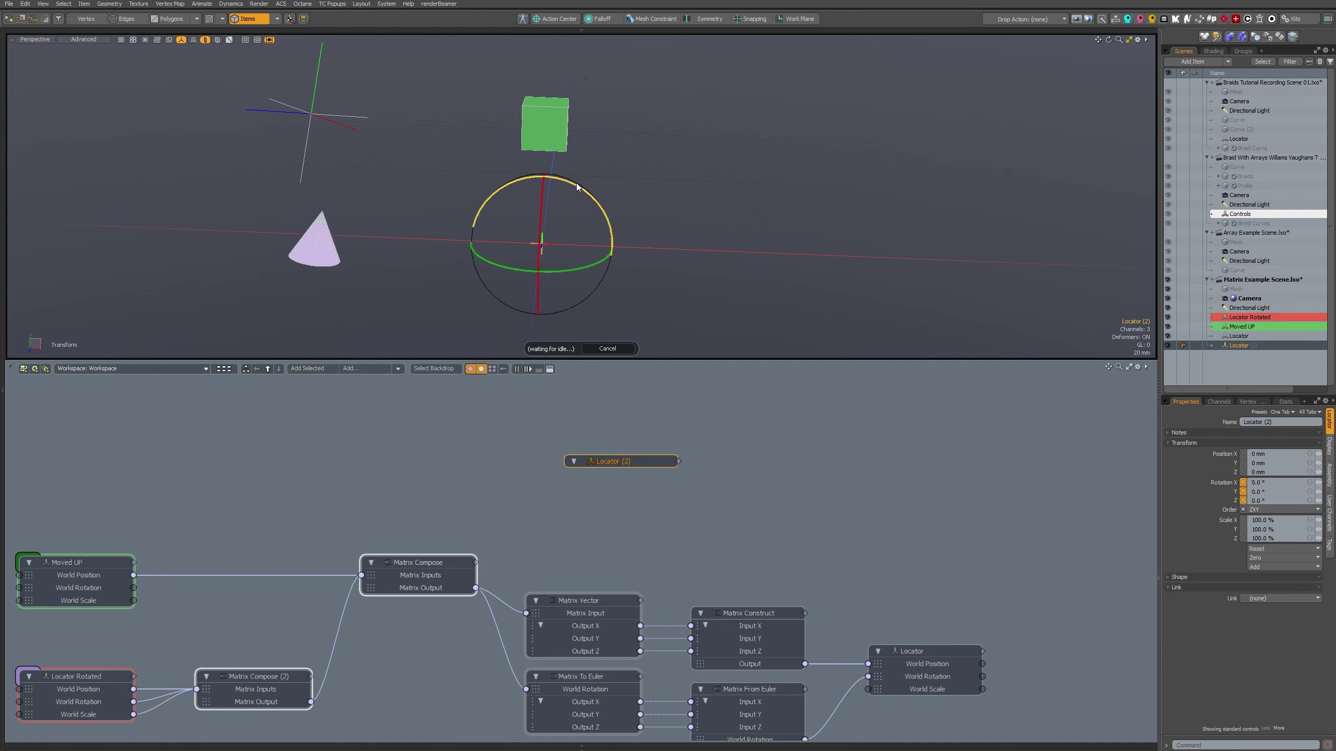
{"action": "left_click_drag", "start_coordinate": [578, 181], "coordinate": [605, 209]}
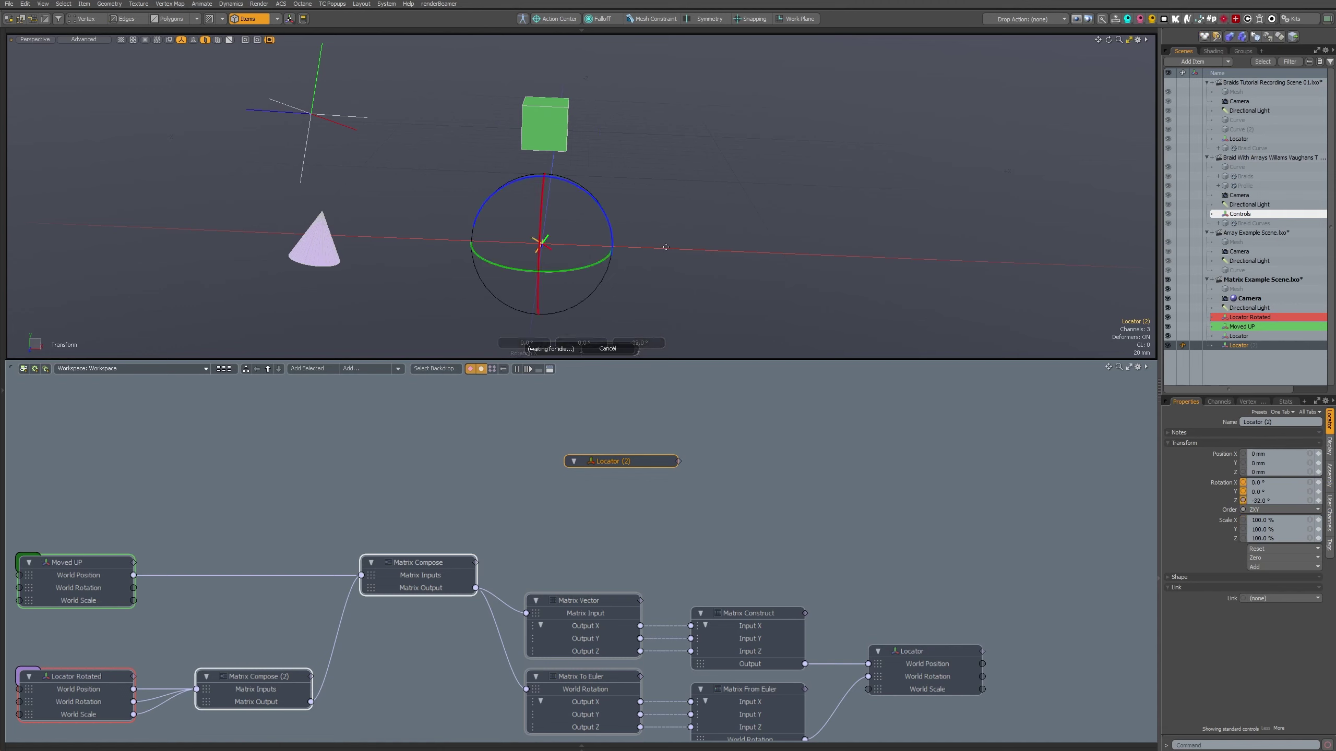
{"action": "key", "text": "y"}
{"action": "left_click_drag", "start_coordinate": [571, 195], "coordinate": [626, 186]}
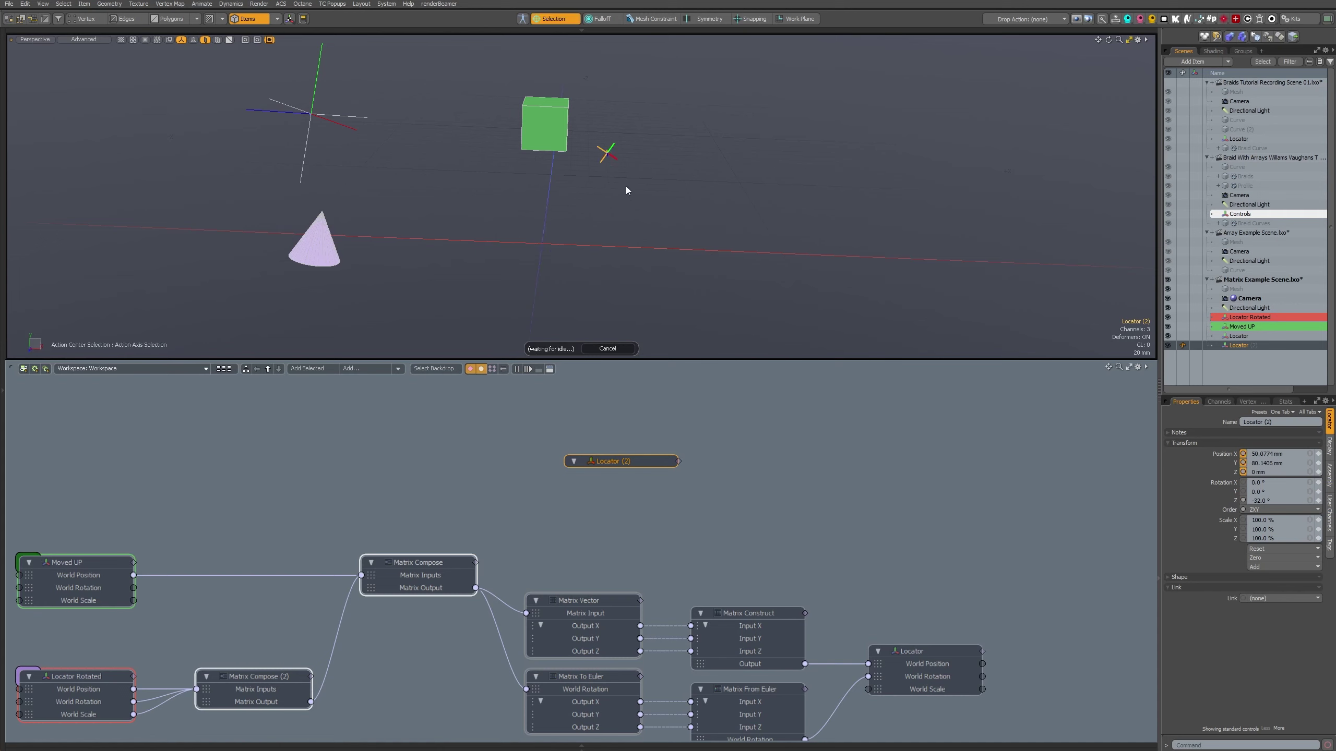
{"action": "key", "text": "ctrl+z"}
- Switch to the Braids Tutorial Recording scene and select the Array Operator to show the sample matrices in the viewport
{"action": "key", "text": "a"}
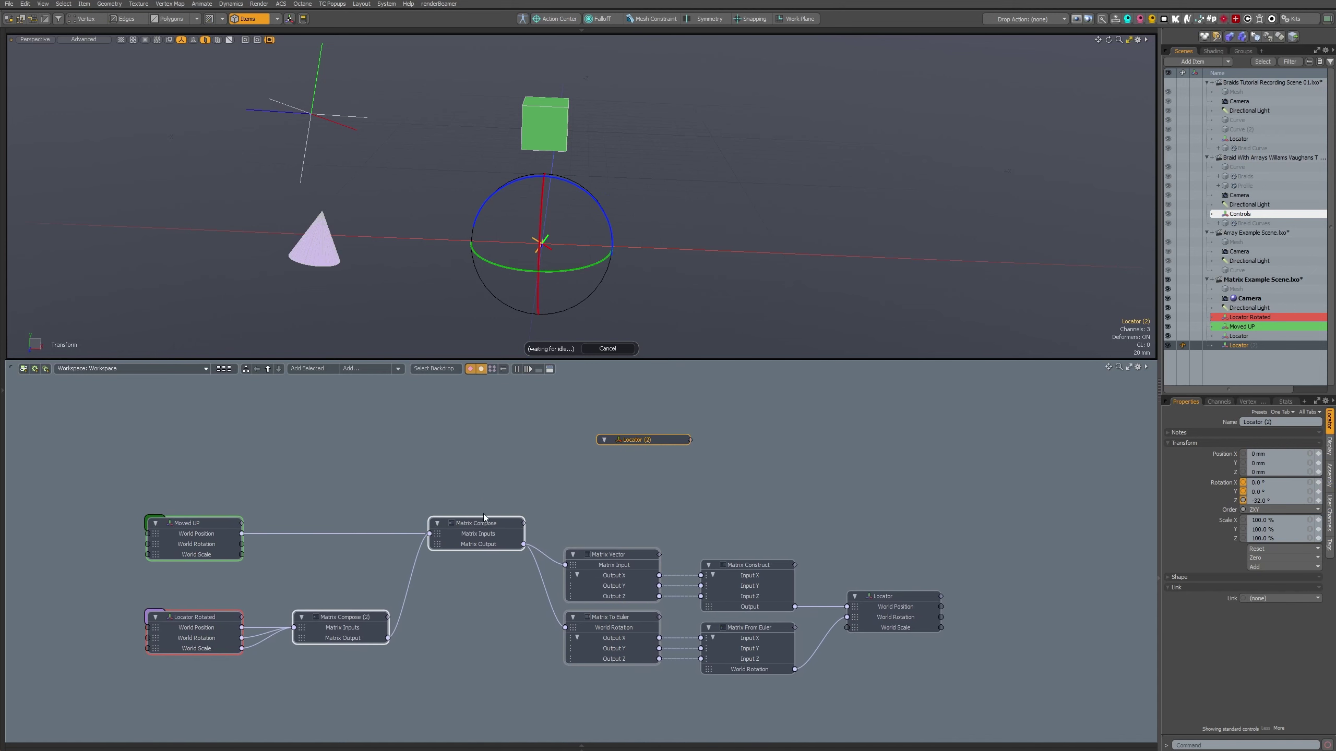
{"action": "left_click", "coordinate": [484, 529]}
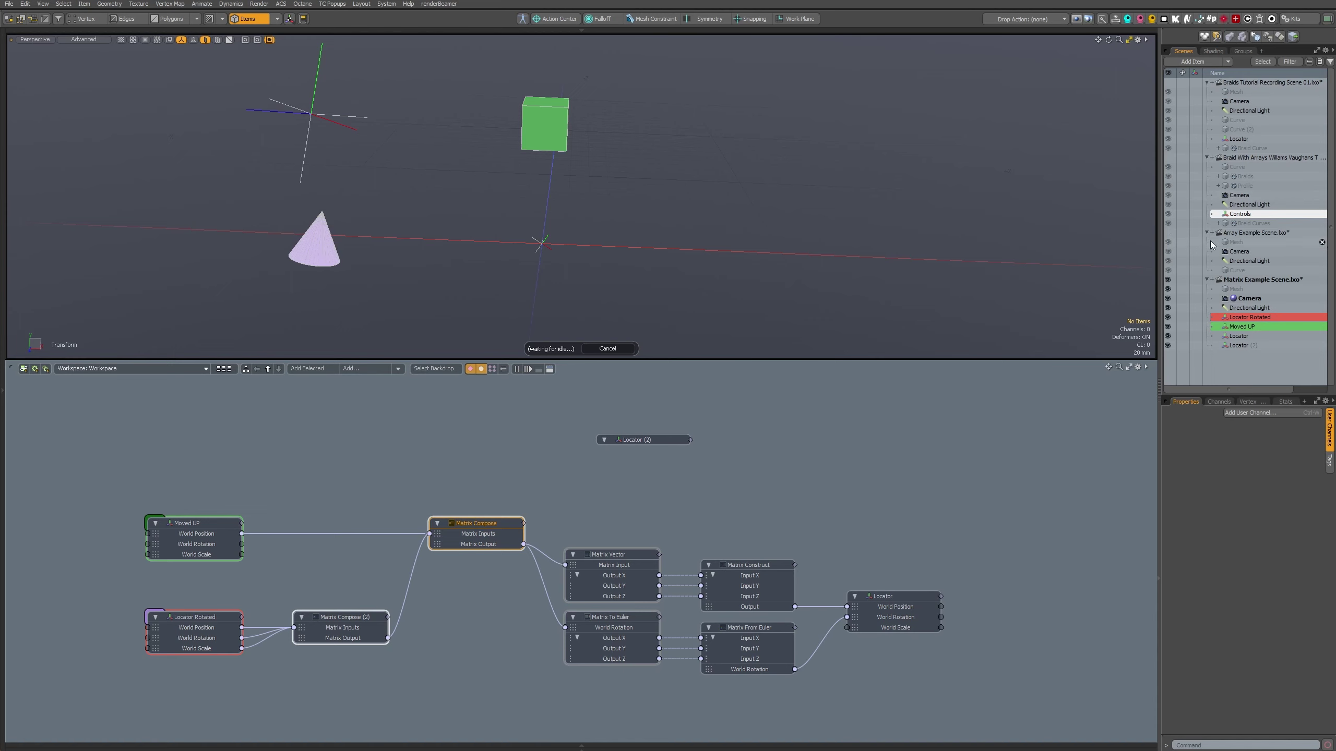
{"action": "left_click", "coordinate": [1273, 159]}
{"action": "left_click", "coordinate": [1265, 82]}
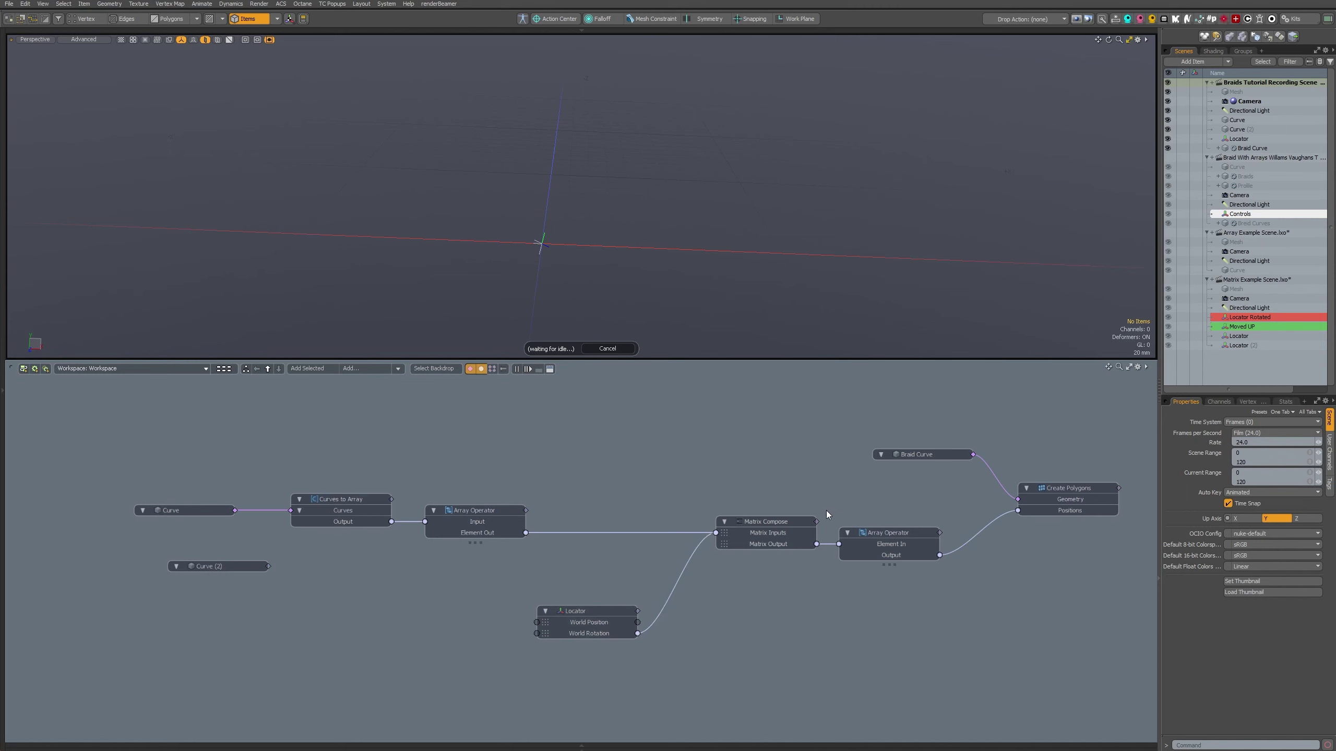
{"action": "left_click", "coordinate": [743, 528]}
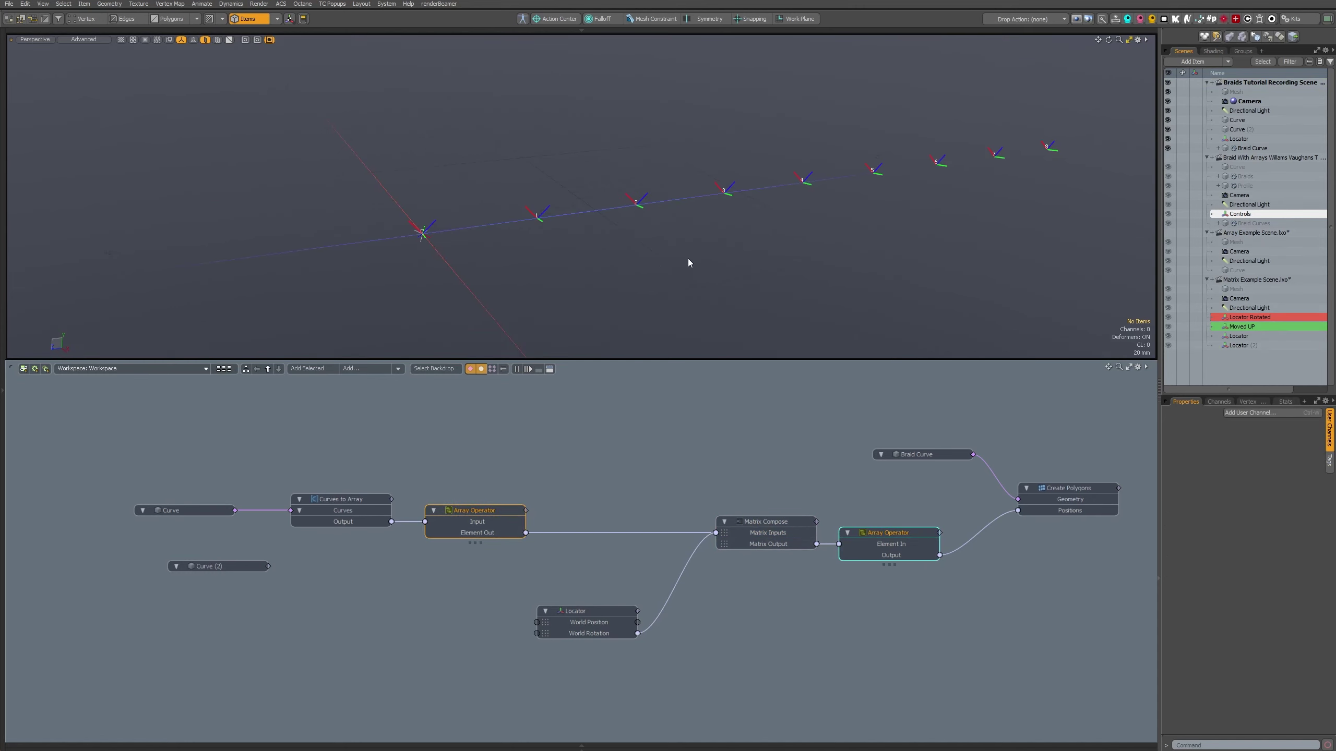
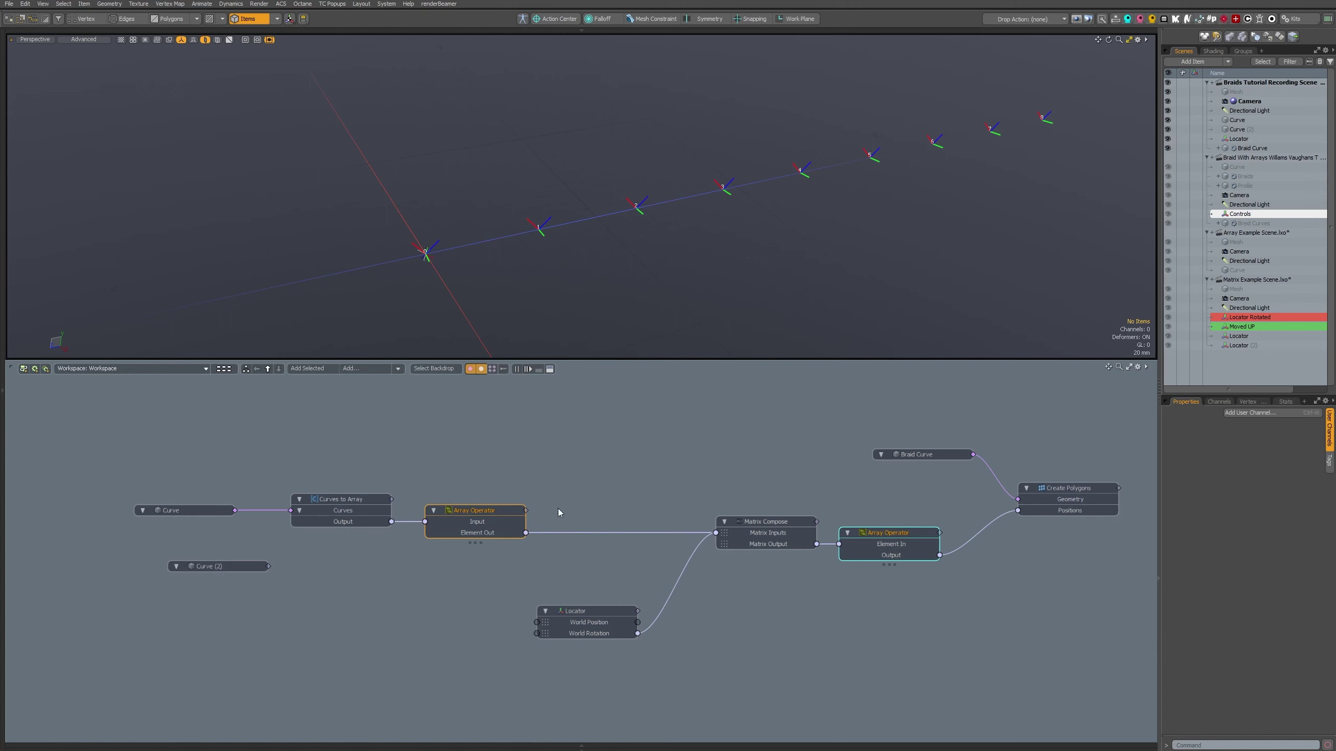
- Move the Curve, Curves to Array and Array Operator nodes away from Matrix Compose, and expose the Array Operator's Index output
{"action": "left_click_drag", "start_coordinate": [134, 451], "coordinate": [423, 514]}
{"action": "left_click", "coordinate": [427, 567]}
{"action": "left_click", "coordinate": [440, 514]}
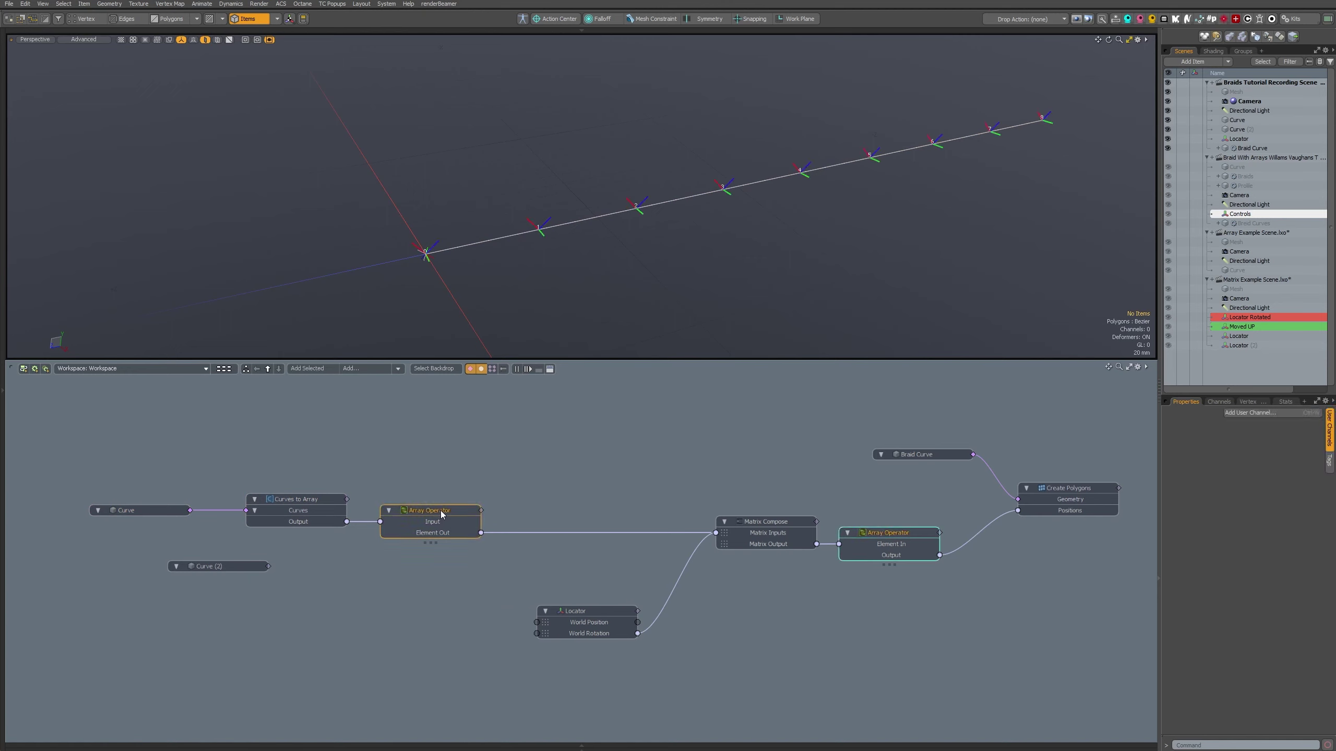
{"action": "left_click", "coordinate": [432, 543]}
{"action": "left_click", "coordinate": [428, 530]}
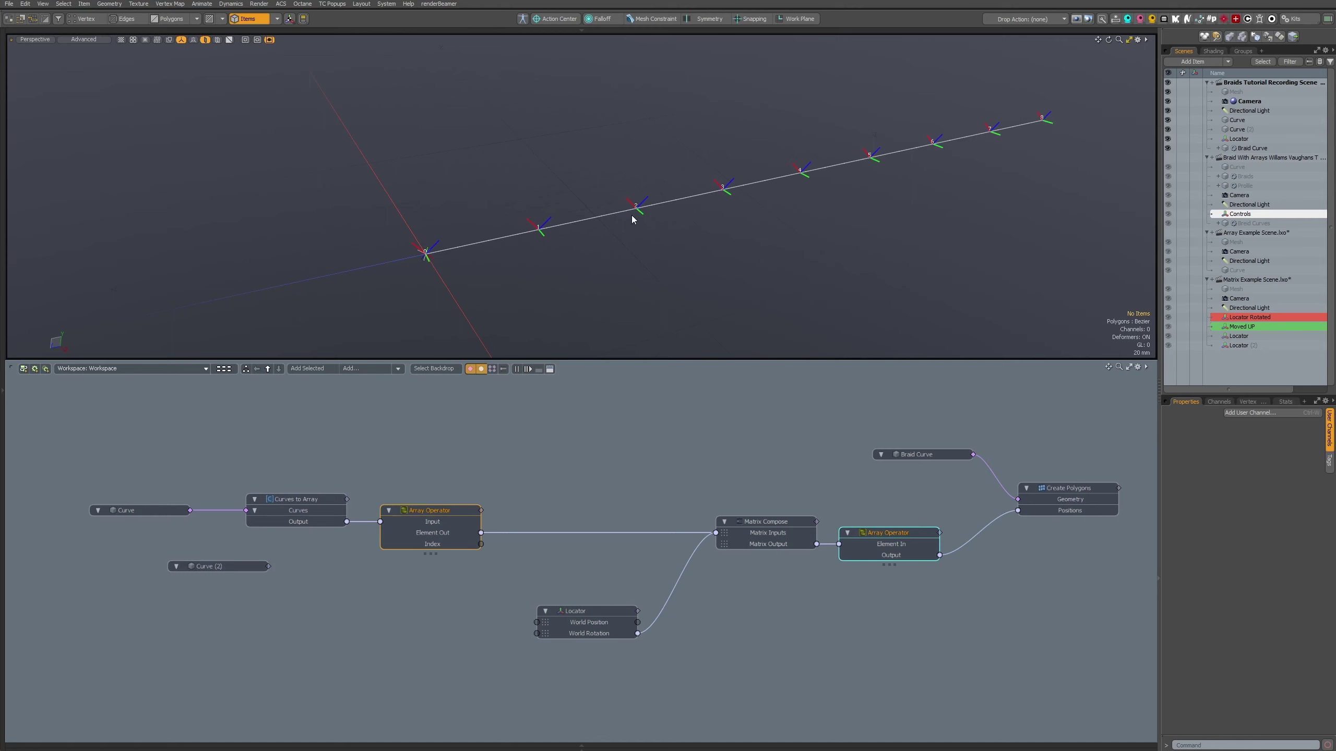
- Add the Locator's Position X channel to its node and link the Array Operator's Index to it
{"action": "middle_click_drag", "start_coordinate": [632, 220], "coordinate": [650, 250]}
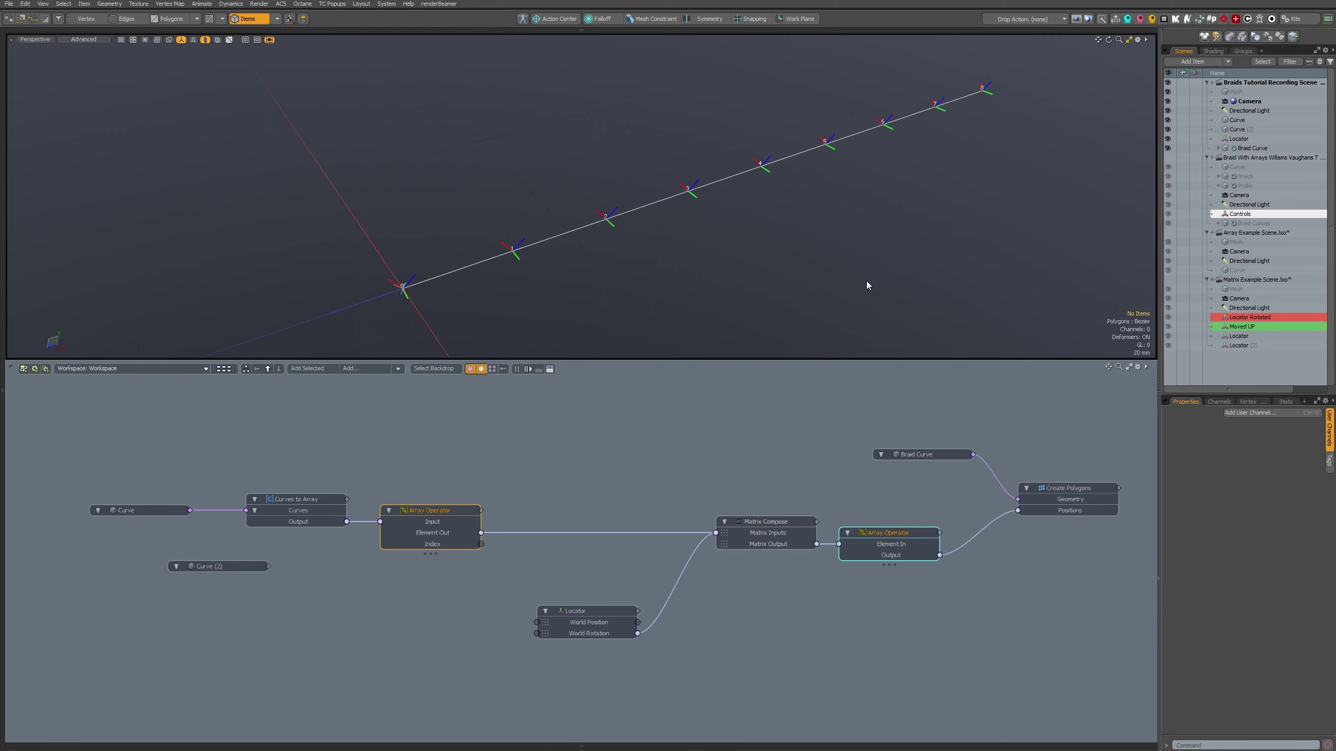
{"action": "left_click", "coordinate": [613, 623]}
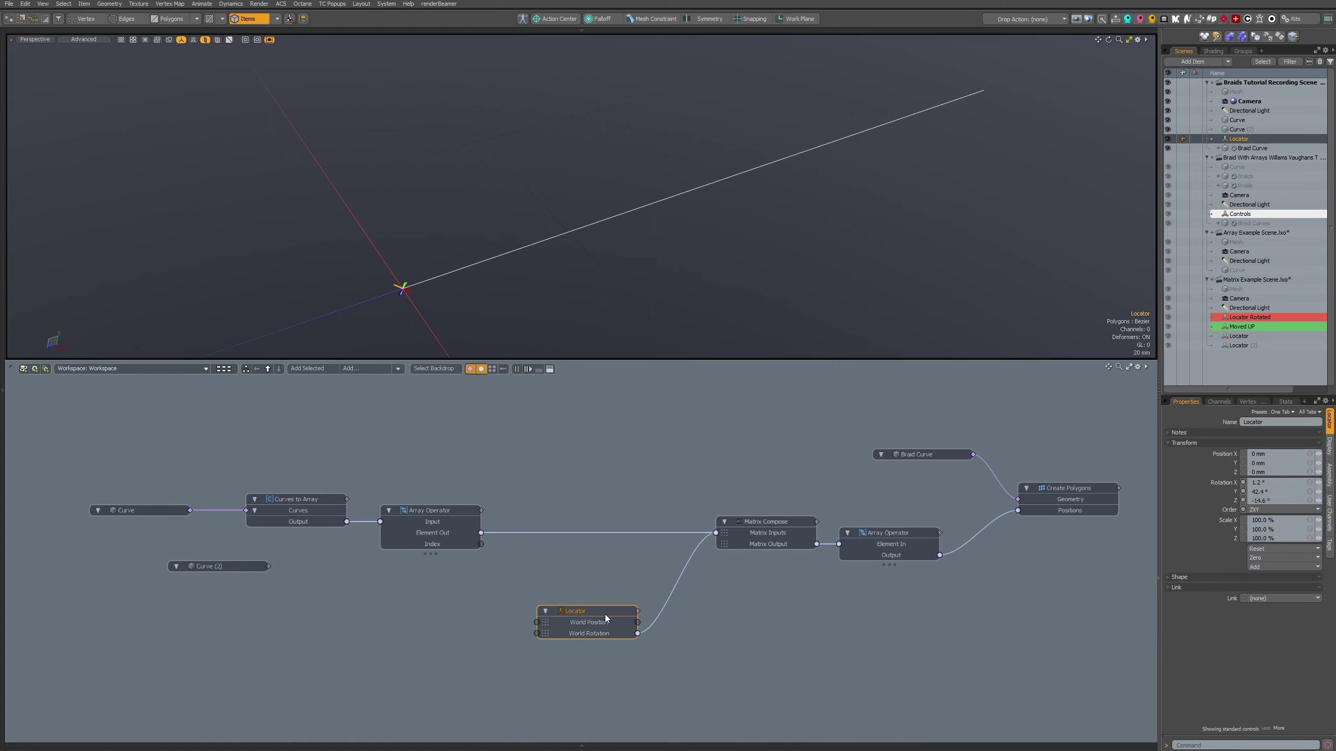
{"action": "left_click", "coordinate": [1196, 454]}
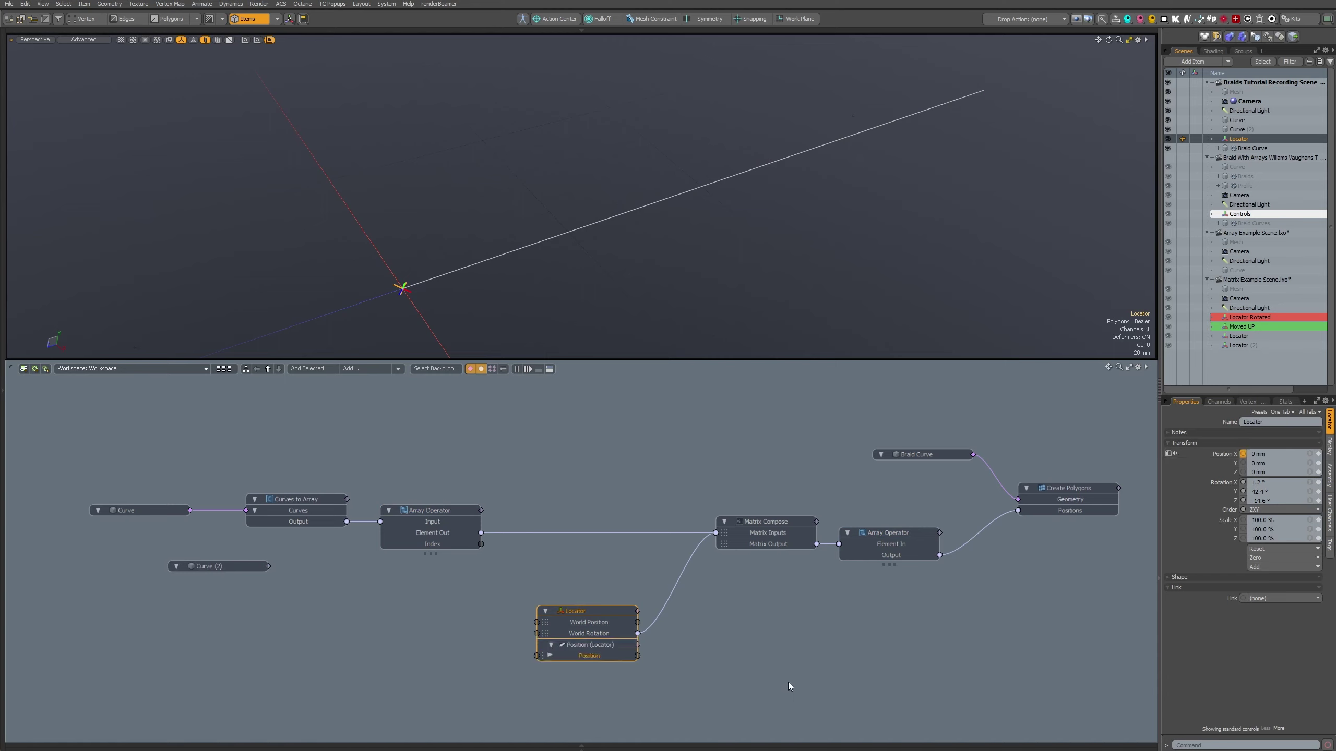
{"action": "left_click_drag", "start_coordinate": [571, 623], "coordinate": [581, 600]}
{"action": "left_click", "coordinate": [561, 633]}
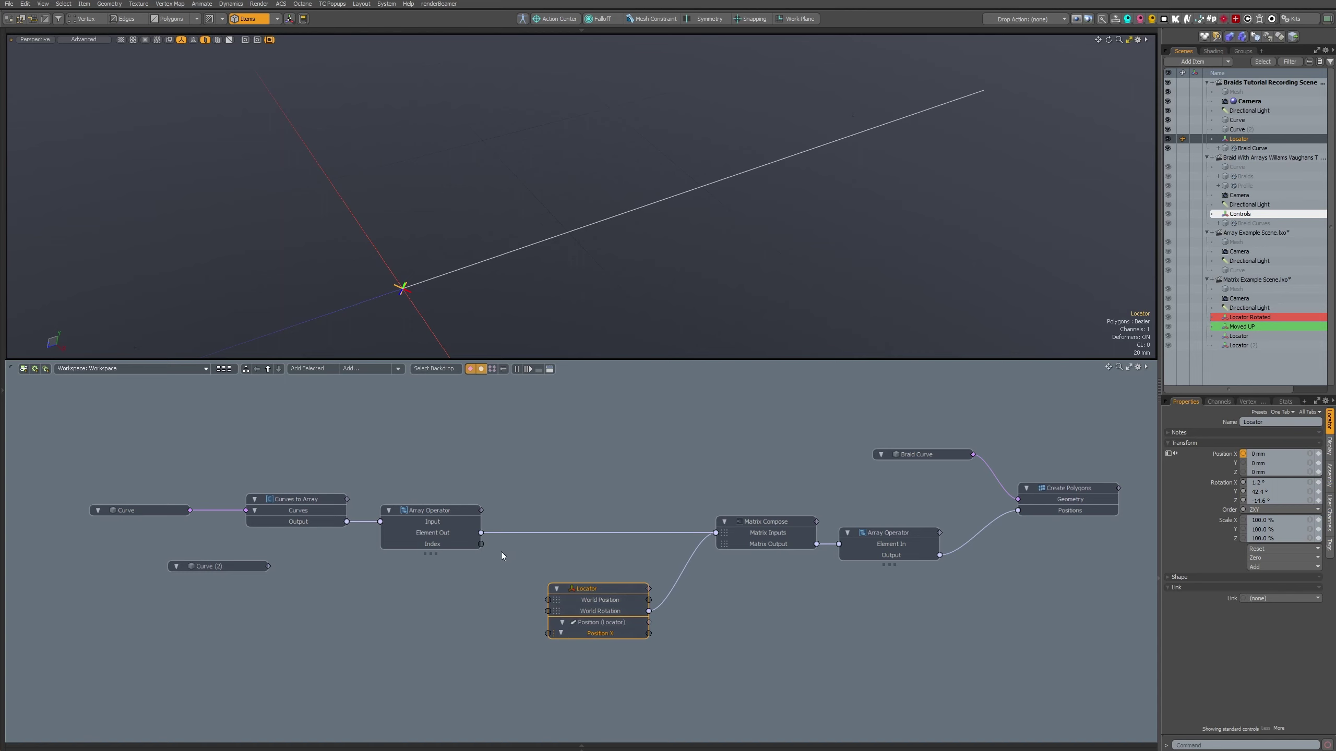
{"action": "left_click_drag", "start_coordinate": [480, 544], "coordinate": [548, 633]}
- Feed the Locator's World Position instead of its World Rotation into Matrix Compose's Matrix Inputs
{"action": "left_click", "coordinate": [889, 541]}
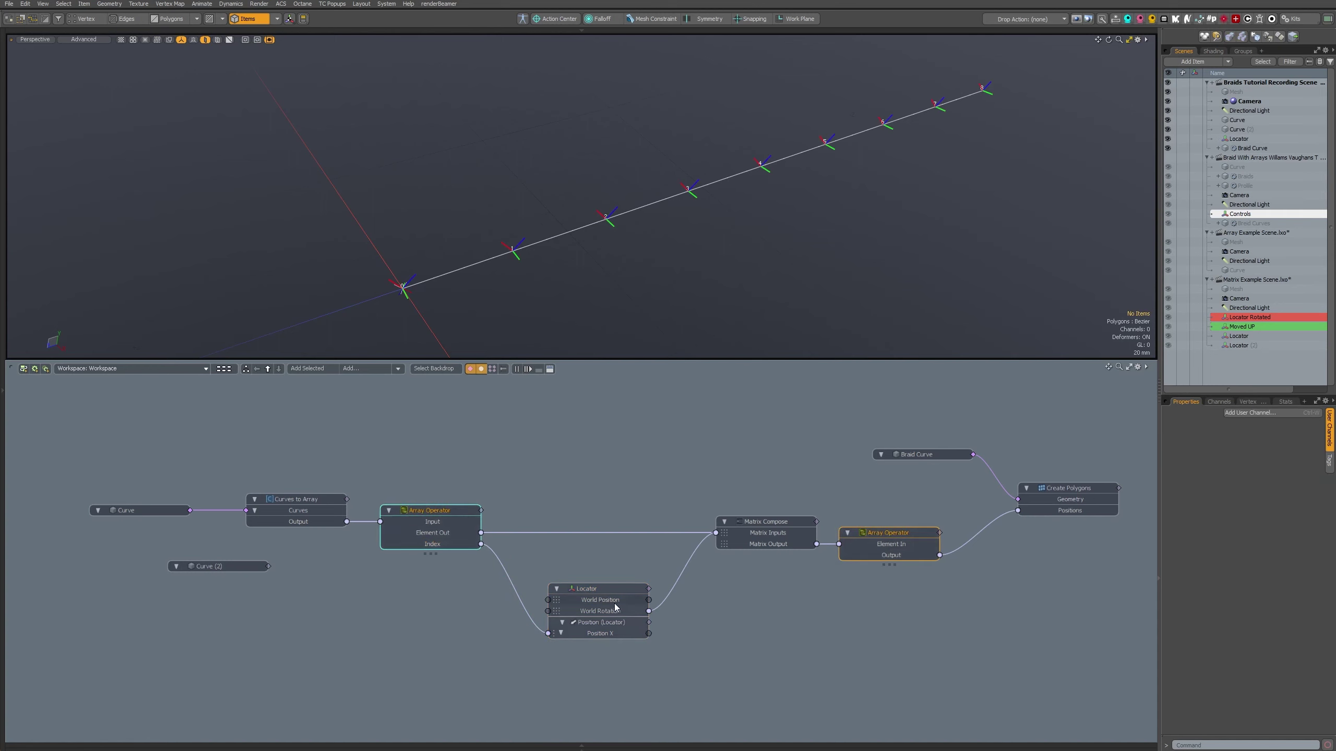
{"action": "left_click_drag", "start_coordinate": [650, 610], "coordinate": [725, 533]}
{"action": "left_click_drag", "start_coordinate": [585, 248], "coordinate": [552, 290], "text": "alt"}
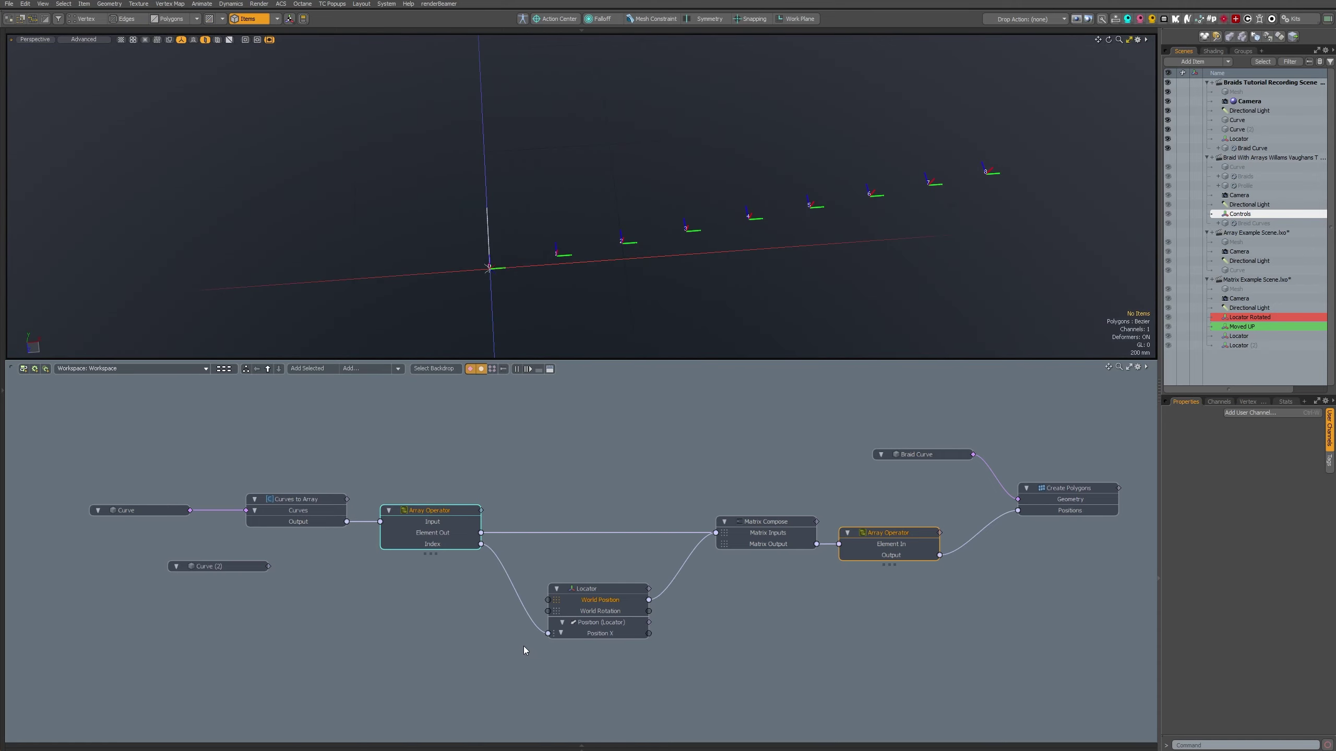
- Insert a Basic Math node set to Multiply with Value B 0.2 between the Array Operator's Index and the Locator's Position X
{"action": "left_click", "coordinate": [524, 609]}
{"action": "key", "text": "plus"}
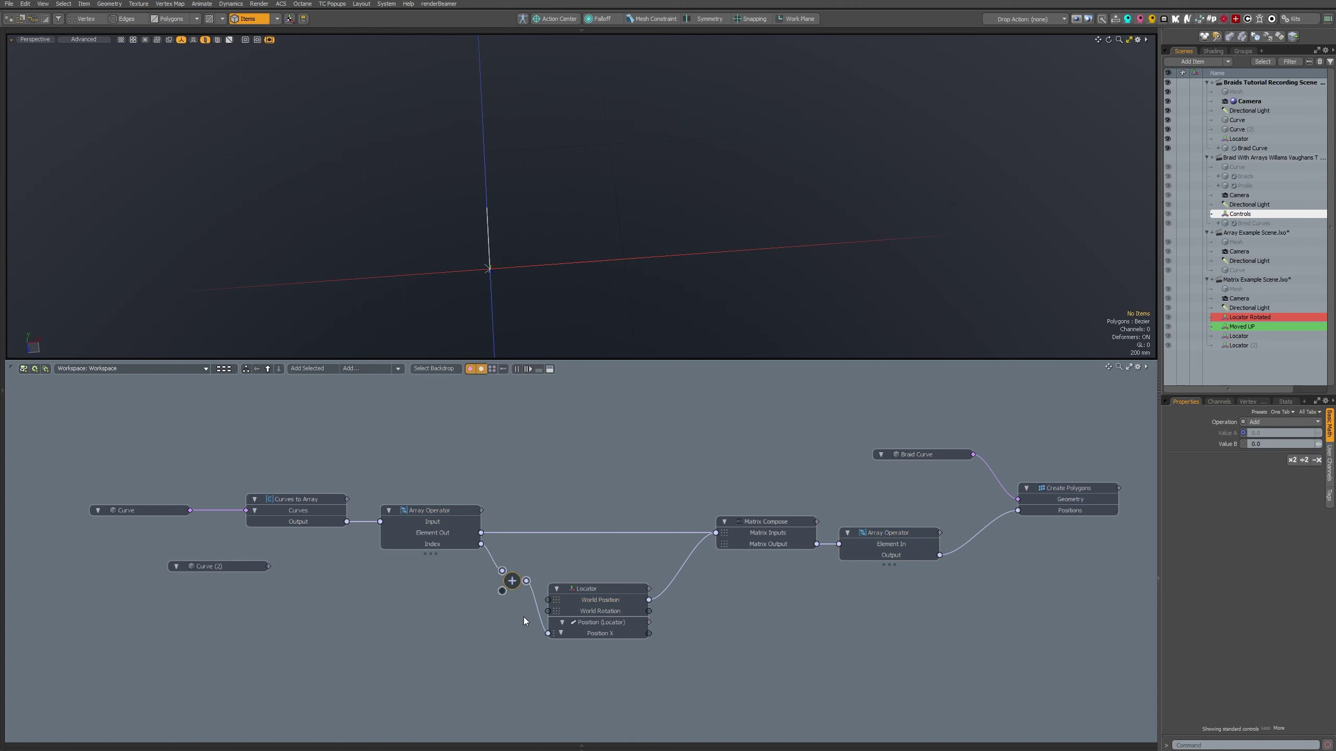
{"action": "key", "text": "p"}
{"action": "left_click", "coordinate": [541, 596]}
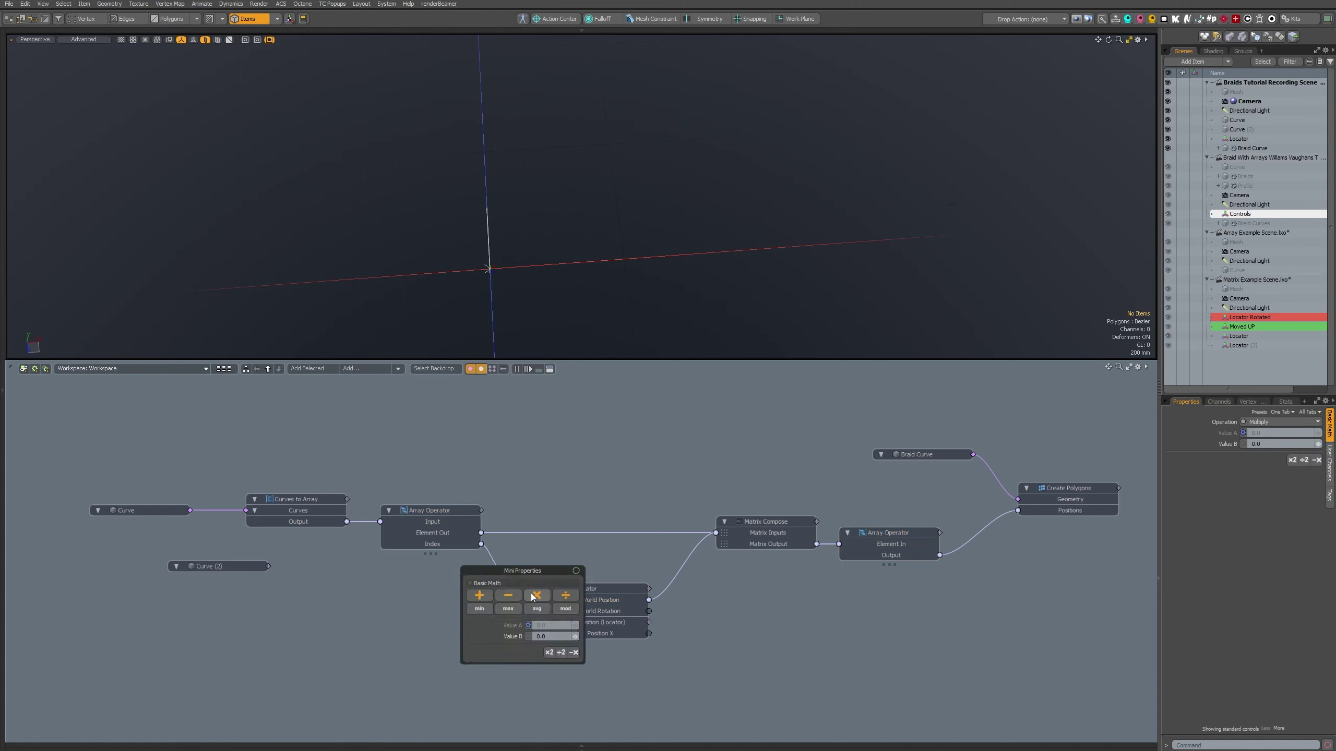
{"action": "left_click", "coordinate": [548, 634]}
{"action": "type", "text": "0."}
{"action": "scroll", "coordinate": [479, 253], "scroll_direction": "up", "scroll_amount": 4}
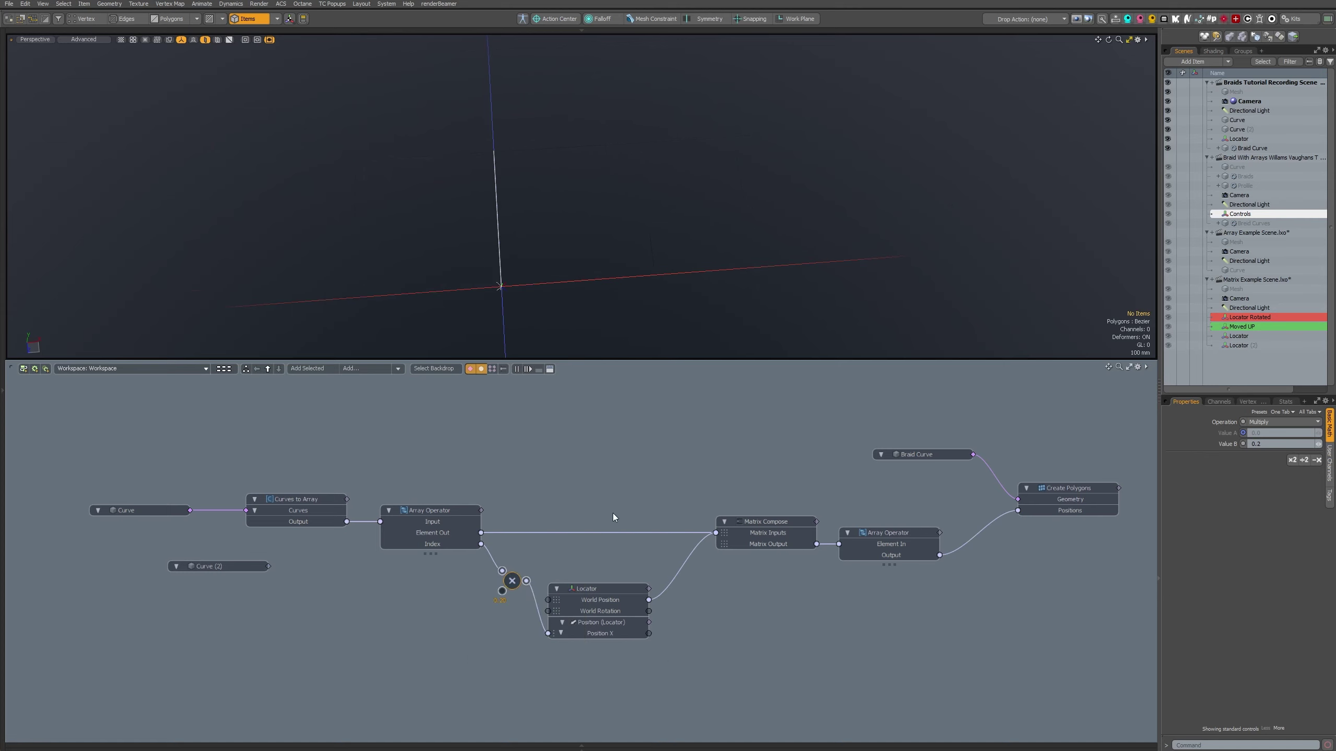
{"action": "left_click", "coordinate": [899, 563]}
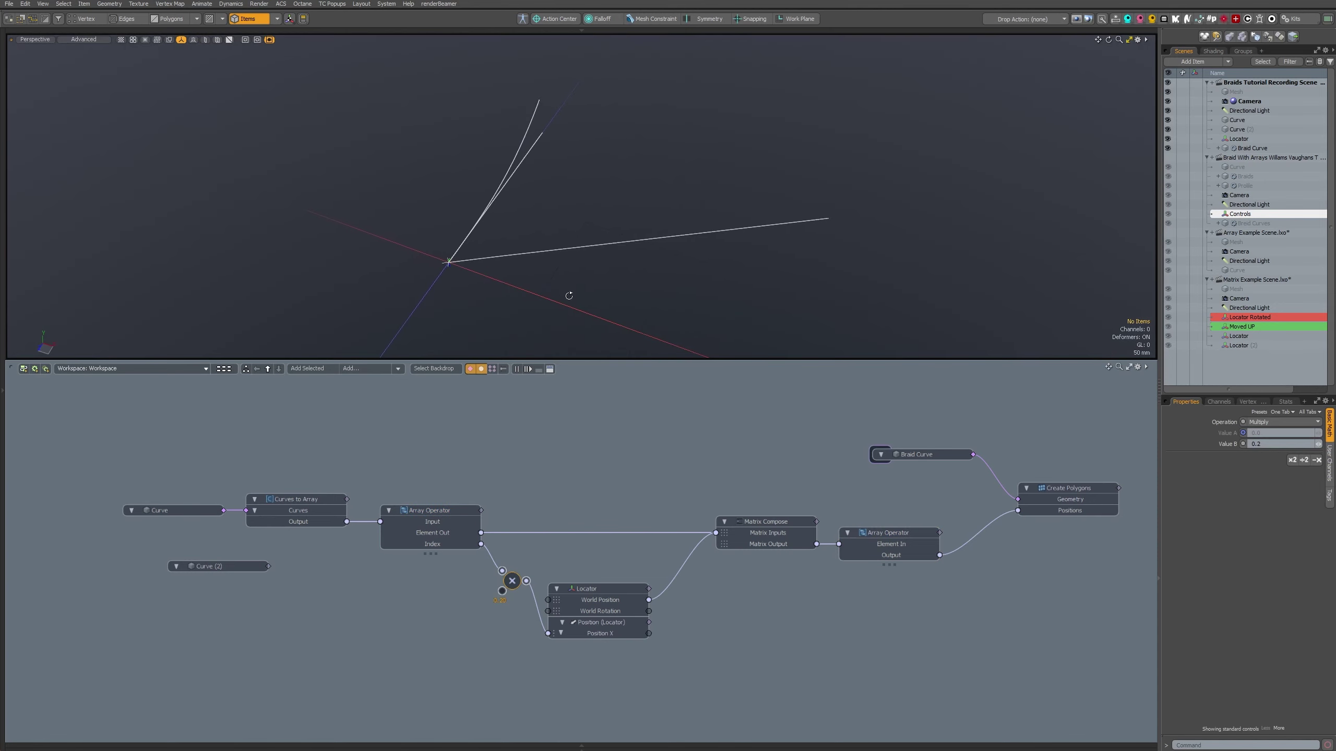
{"action": "left_click_drag", "start_coordinate": [570, 295], "coordinate": [571, 268], "text": "alt"}
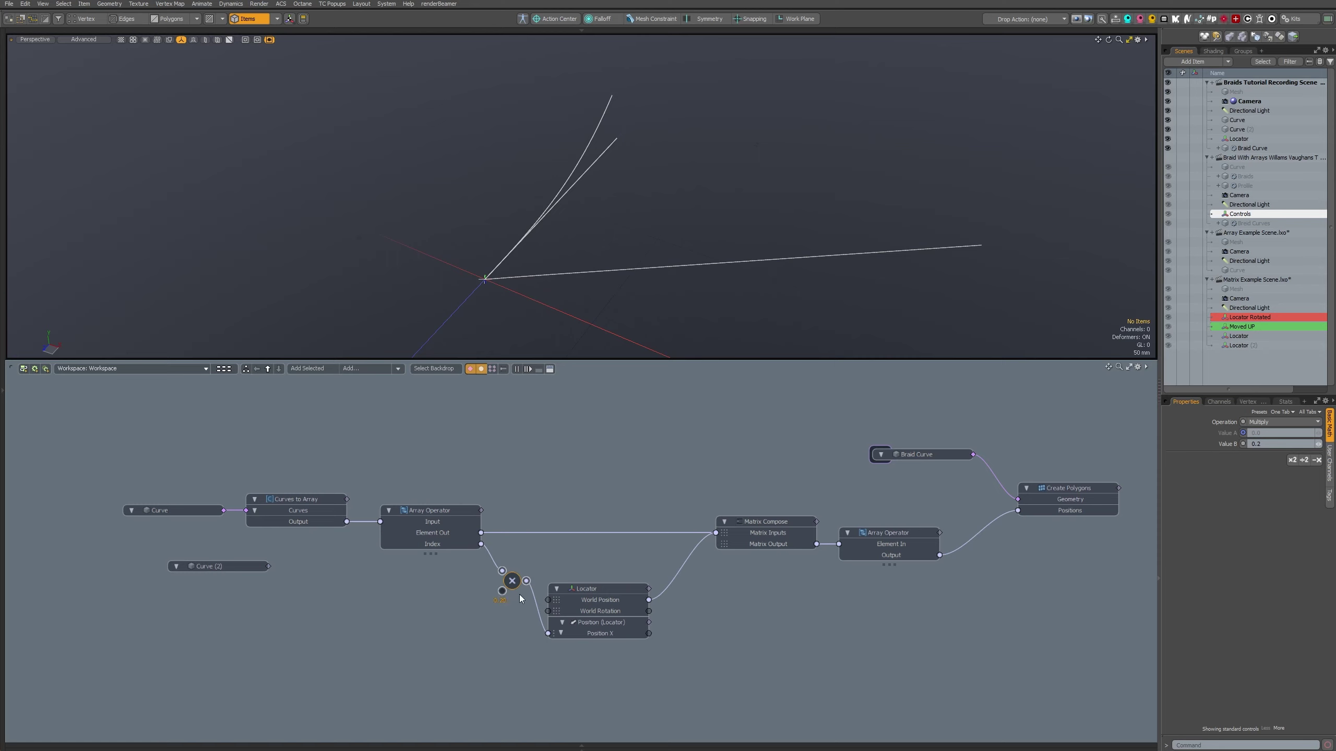
- Interactively reduce the Multiply node's Value B to 0.055 while checking the offset braid curve from several angles
{"action": "left_click", "coordinate": [1169, 444]}
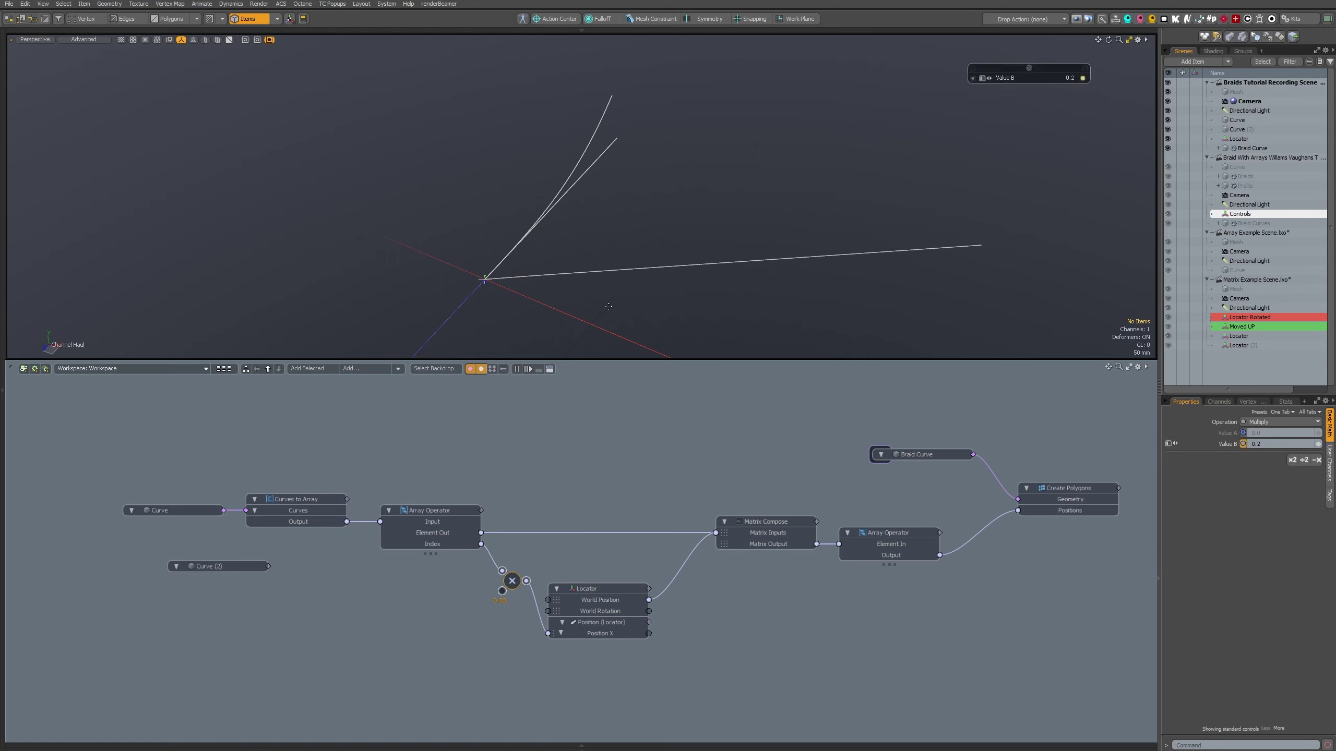
{"action": "left_click_drag", "start_coordinate": [608, 306], "coordinate": [436, 607]}
{"action": "mouse_move", "coordinate": [542, 306]}
{"action": "left_mouse_down"}
{"action": "mouse_move", "coordinate": [589, 306]}
{"action": "mouse_move", "coordinate": [532, 307]}
{"action": "mouse_move", "coordinate": [568, 306]}
{"action": "mouse_move", "coordinate": [546, 306]}
{"action": "left_mouse_up"}
{"action": "left_click_drag", "start_coordinate": [752, 284], "coordinate": [948, 259], "text": "alt"}
{"action": "left_click_drag", "start_coordinate": [317, 188], "coordinate": [579, 232], "text": "alt"}
{"action": "left_click_drag", "start_coordinate": [342, 108], "coordinate": [610, 192], "text": "alt+shift"}
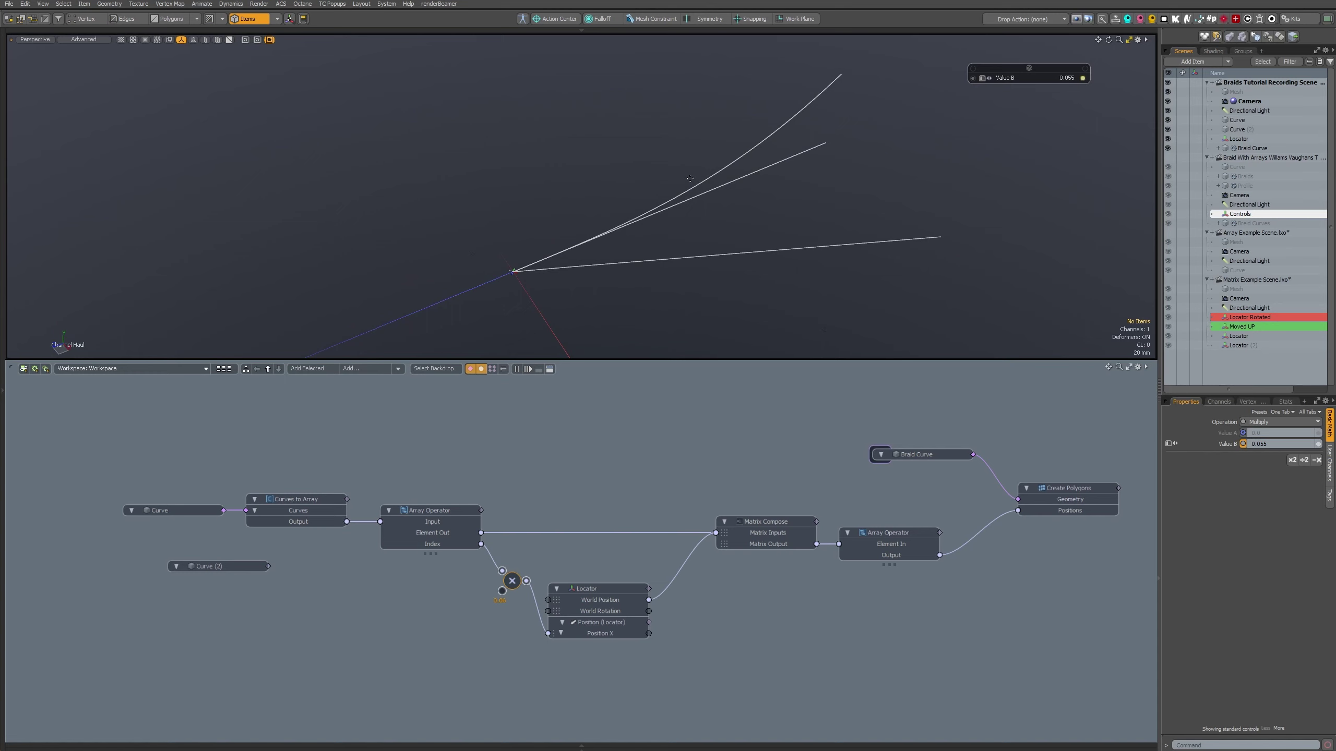
{"action": "key", "text": "space"}
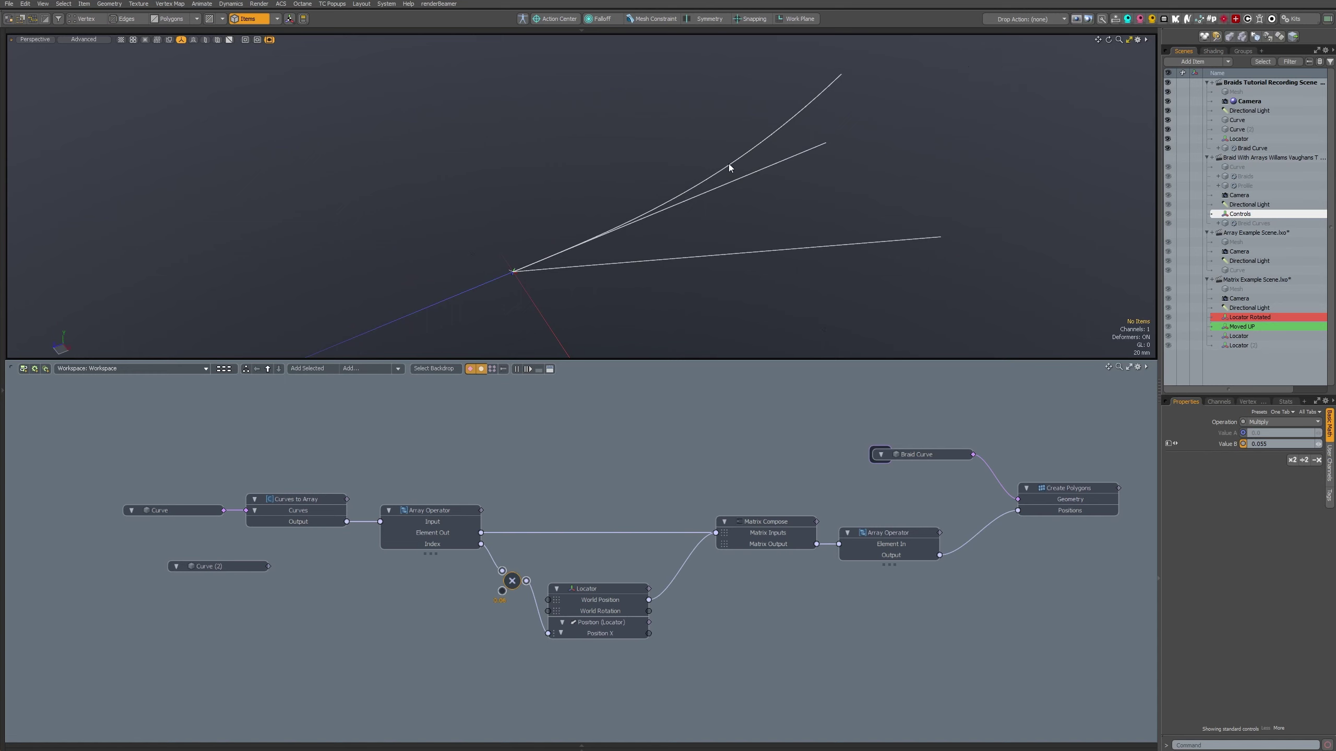
- Hide Curve (2) in the viewport and delete the Locator from the node graph
{"action": "left_click", "coordinate": [728, 164]}
{"action": "key", "text": "h"}
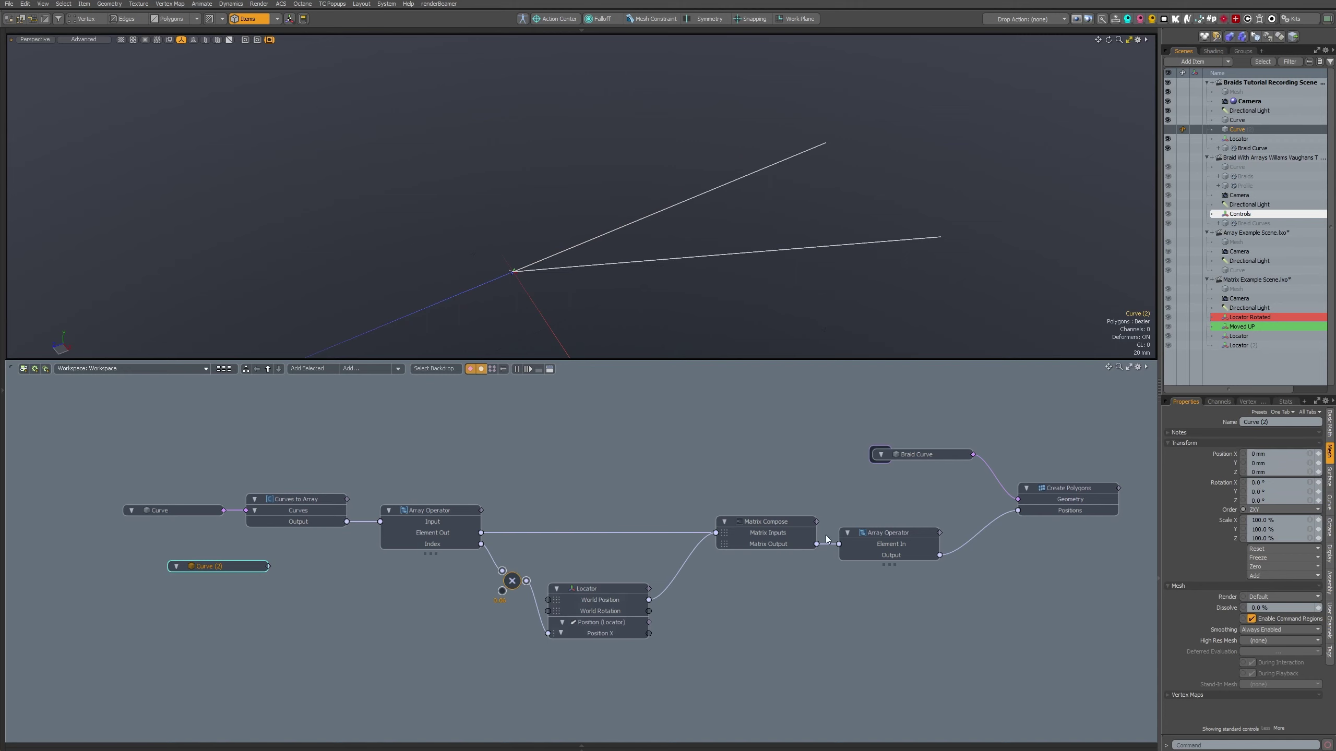
{"action": "left_click", "coordinate": [599, 598]}
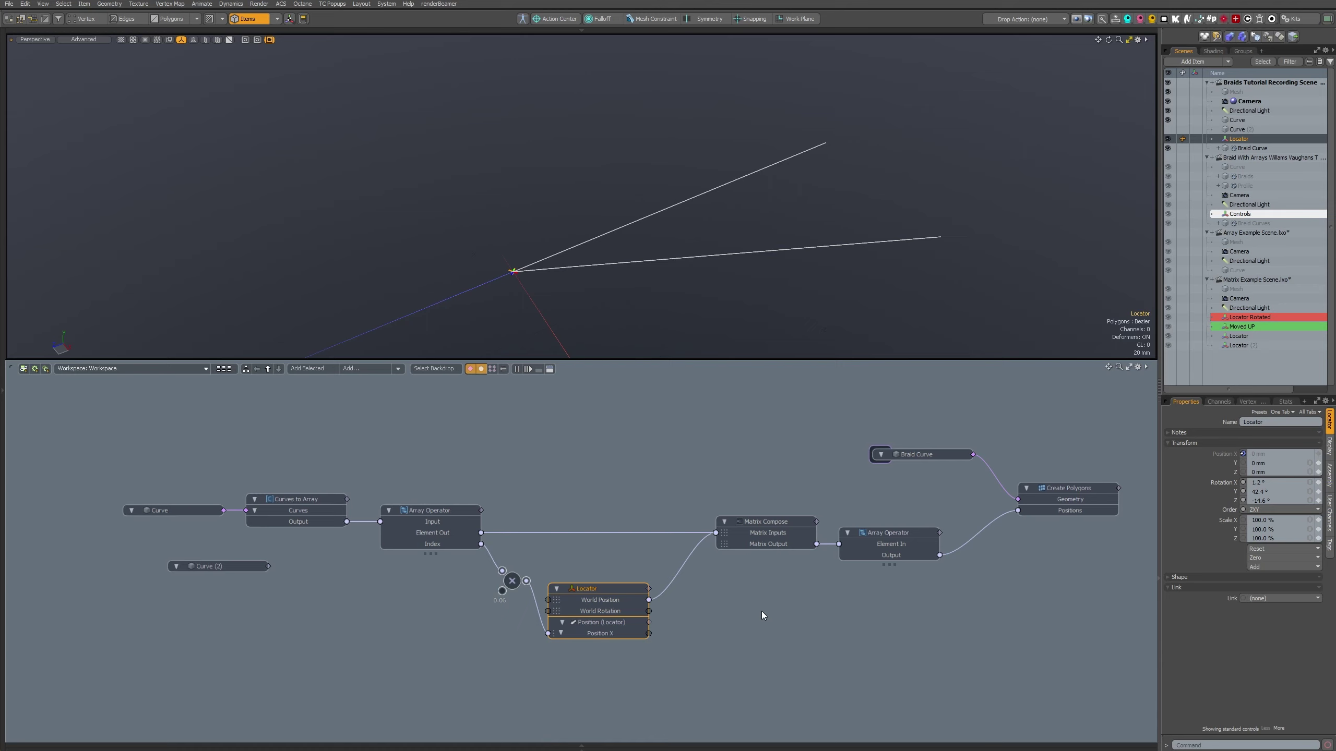
{"action": "key", "text": "Delete"}
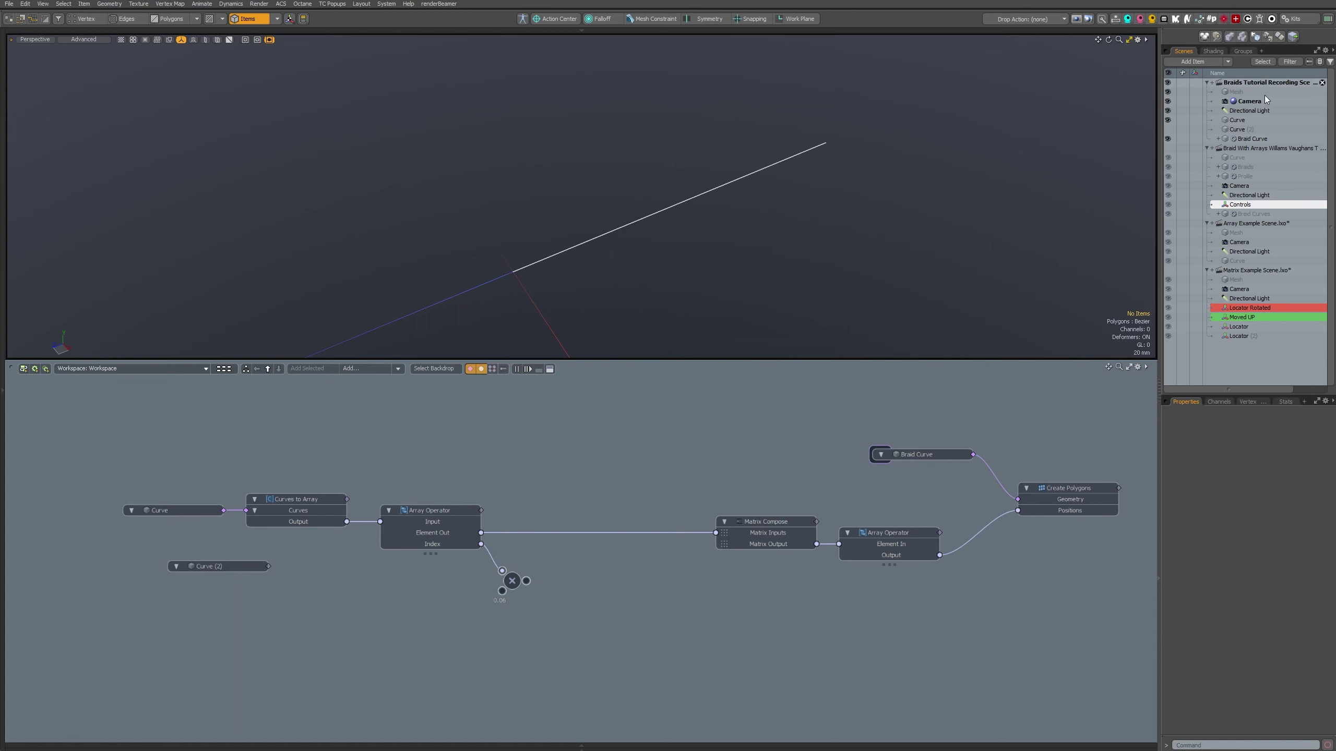
- Examine how the Braid With Arrays scene feeds its Matrix Construct node into Matrix Compose
{"action": "left_click", "coordinate": [1261, 144]}
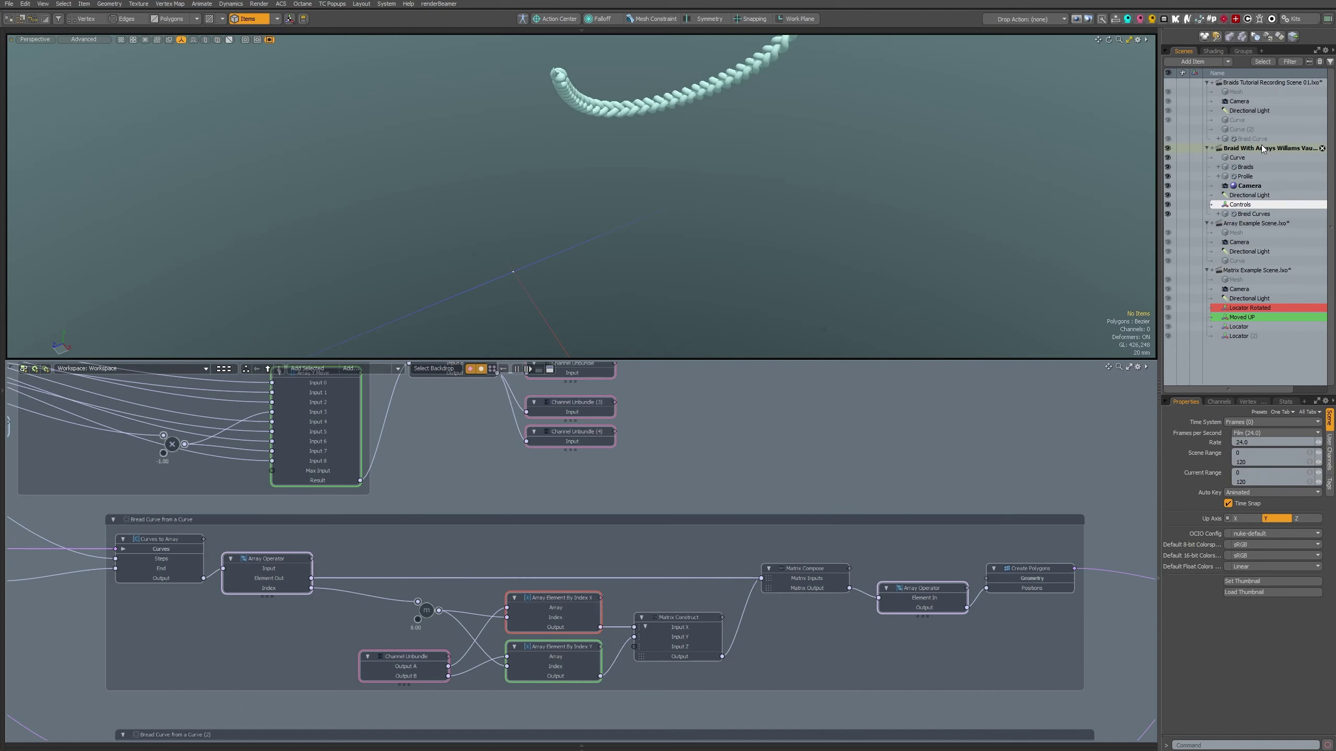
{"action": "scroll", "coordinate": [658, 600], "scroll_direction": "up", "scroll_amount": 2}
{"action": "middle_click_drag", "start_coordinate": [658, 600], "coordinate": [720, 576]}
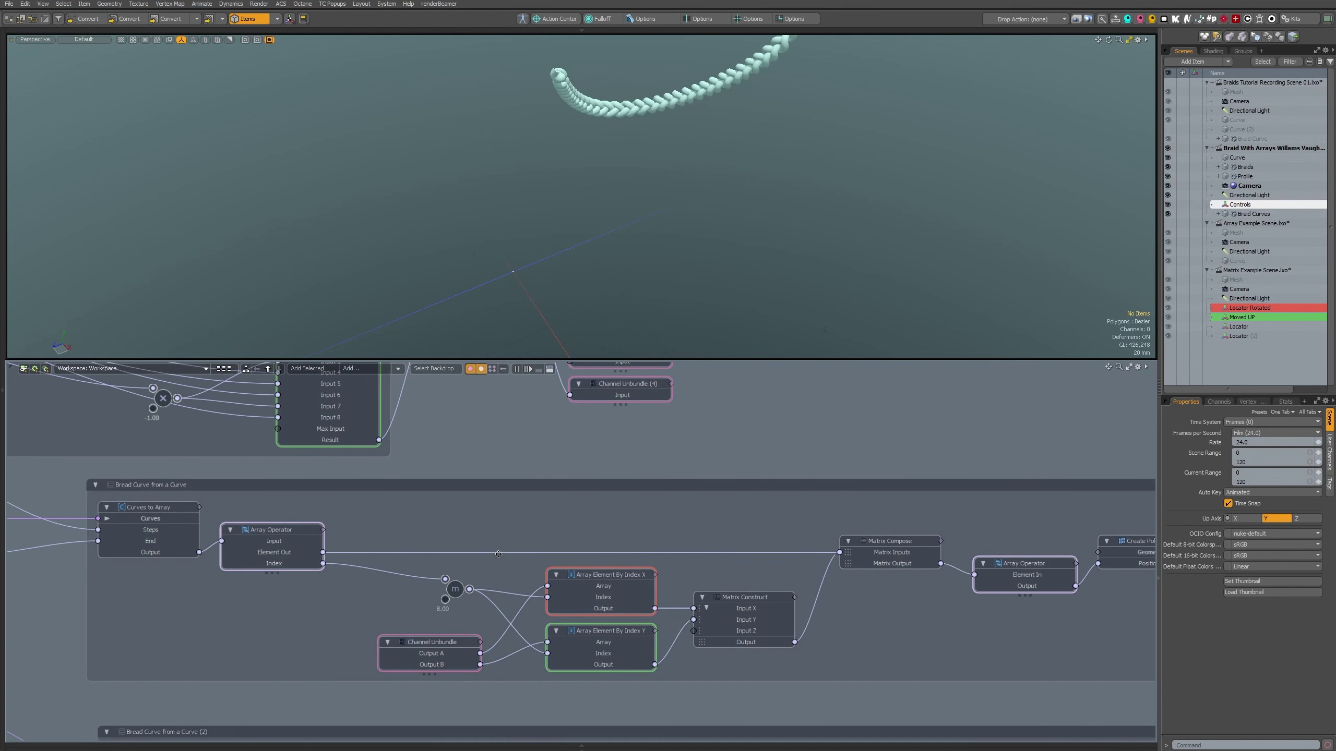
{"action": "left_click_drag", "start_coordinate": [594, 571], "coordinate": [575, 536], "text": "alt"}
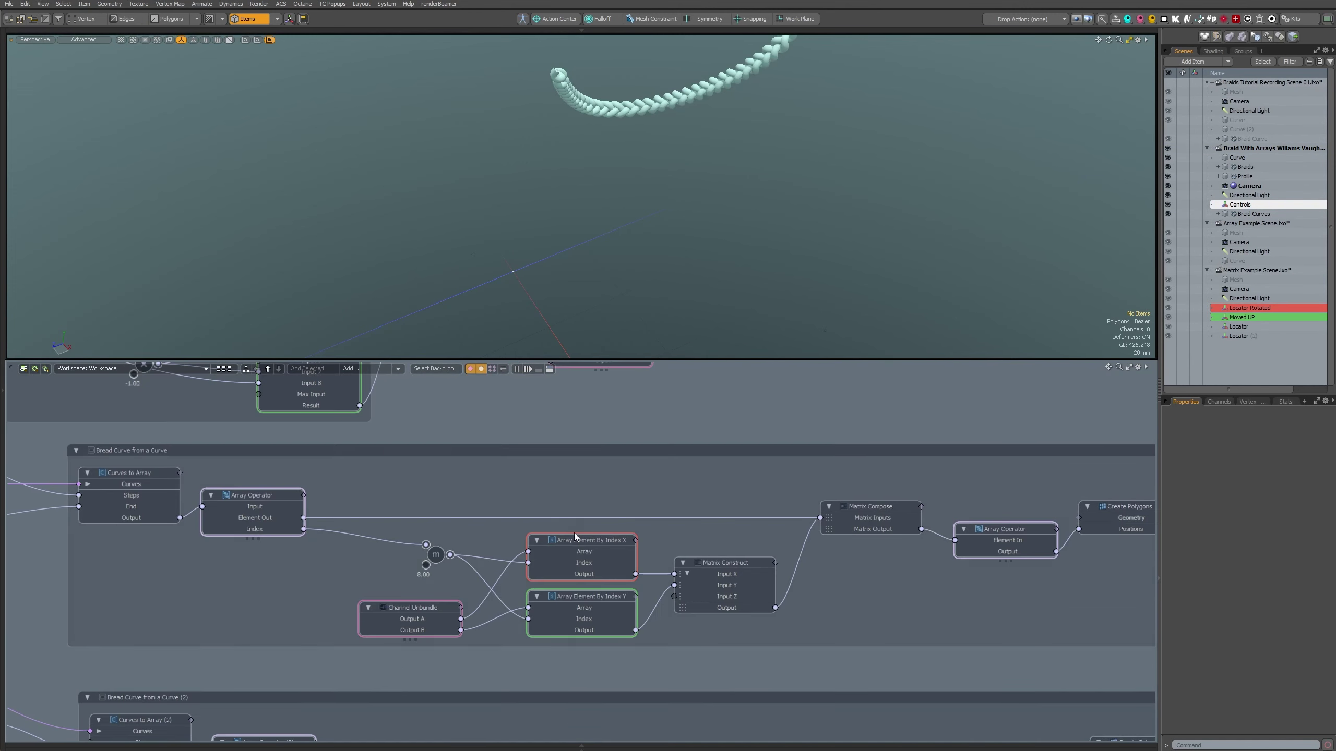
{"action": "left_click", "coordinate": [739, 562]}
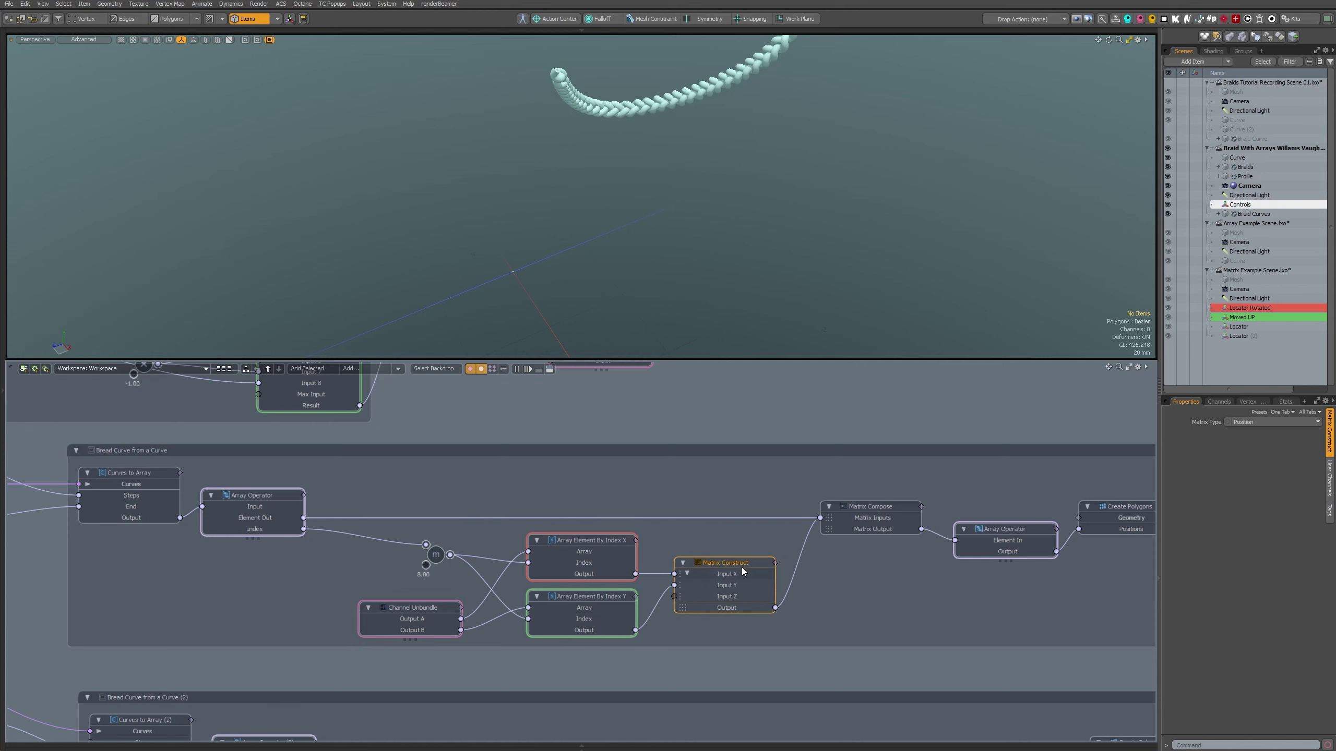
{"action": "scroll", "coordinate": [739, 583], "scroll_direction": "up", "scroll_amount": 3}
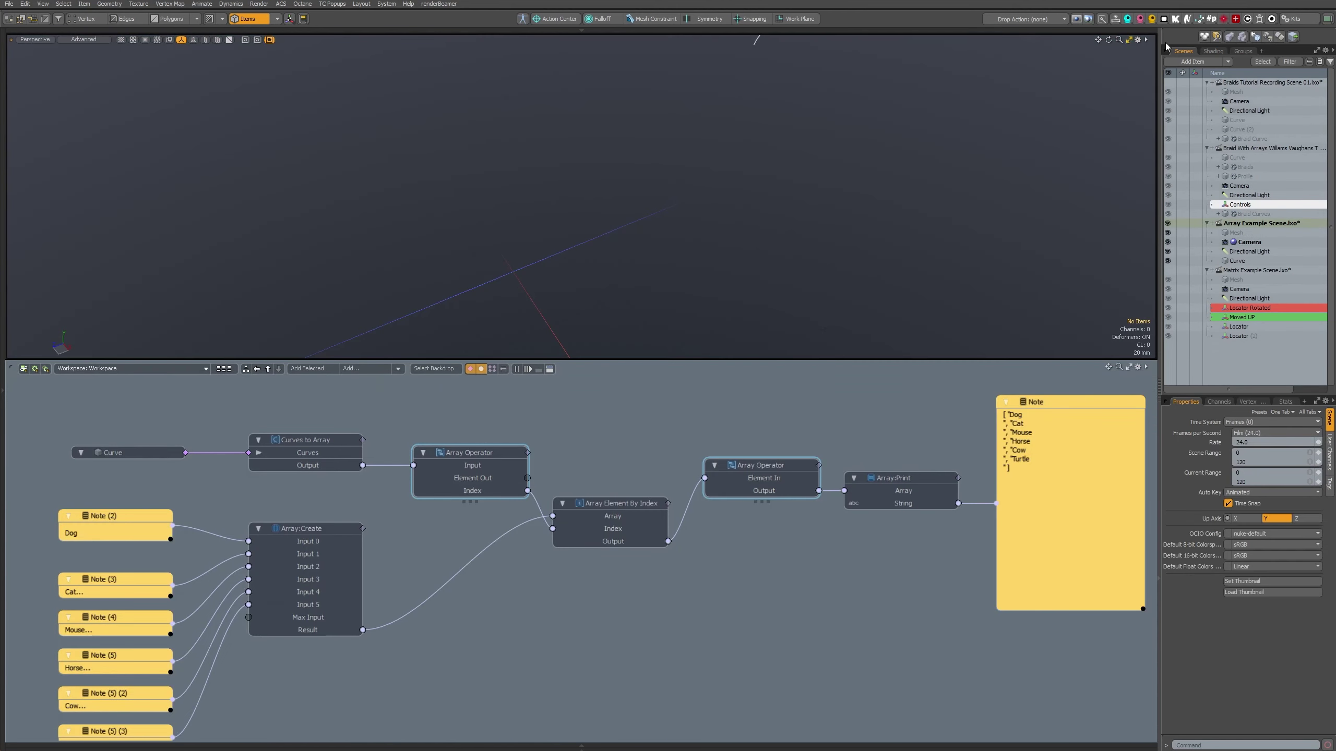
- Return to the Braids Tutorial Recording scene and add a Matrix Construct node below the main connection to Matrix Compose
{"action": "left_click", "coordinate": [1256, 83]}
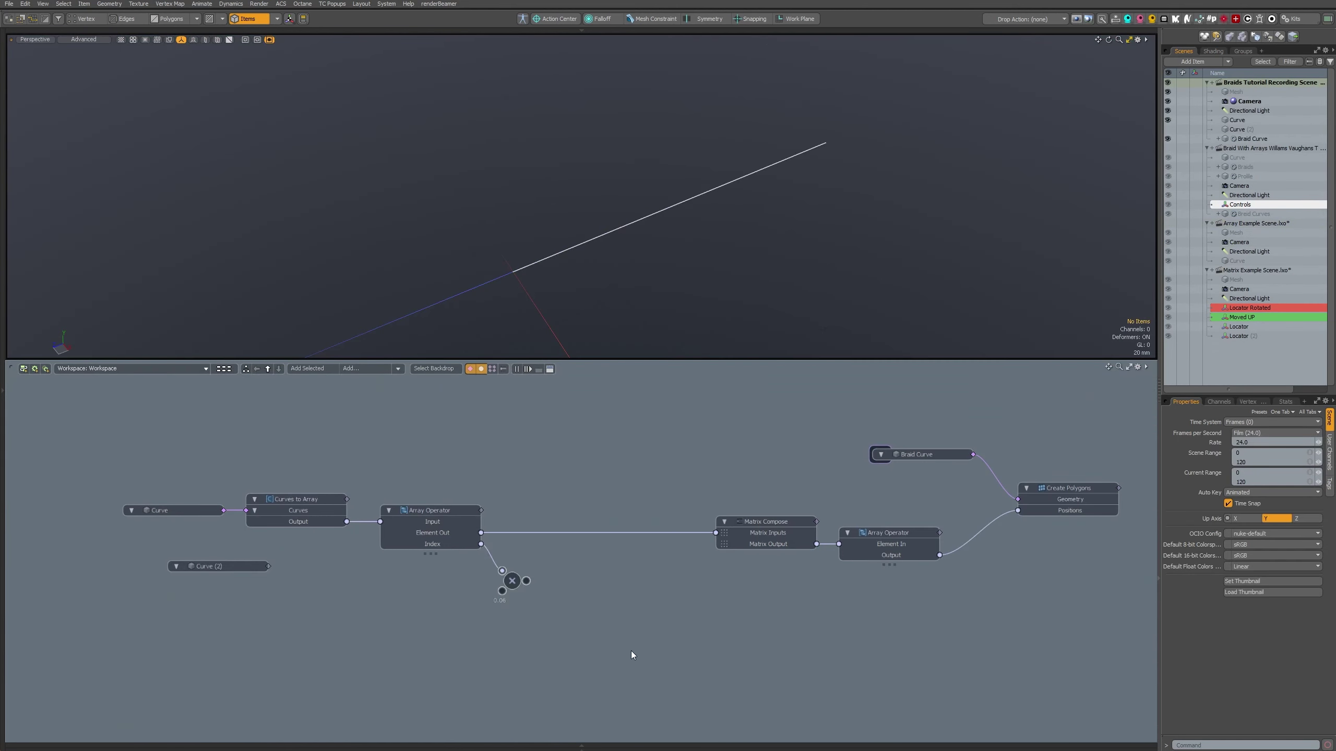
{"action": "key", "text": "n"}
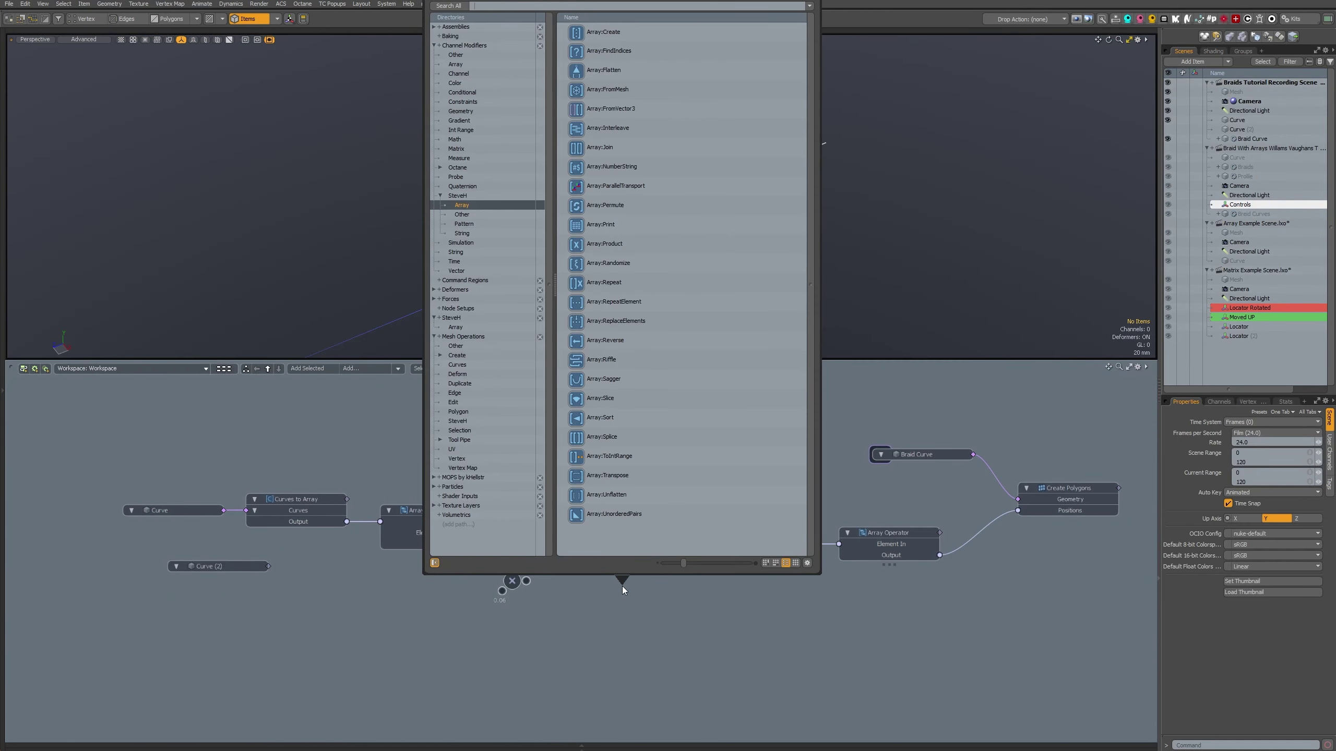
{"action": "type", "text": "m"}
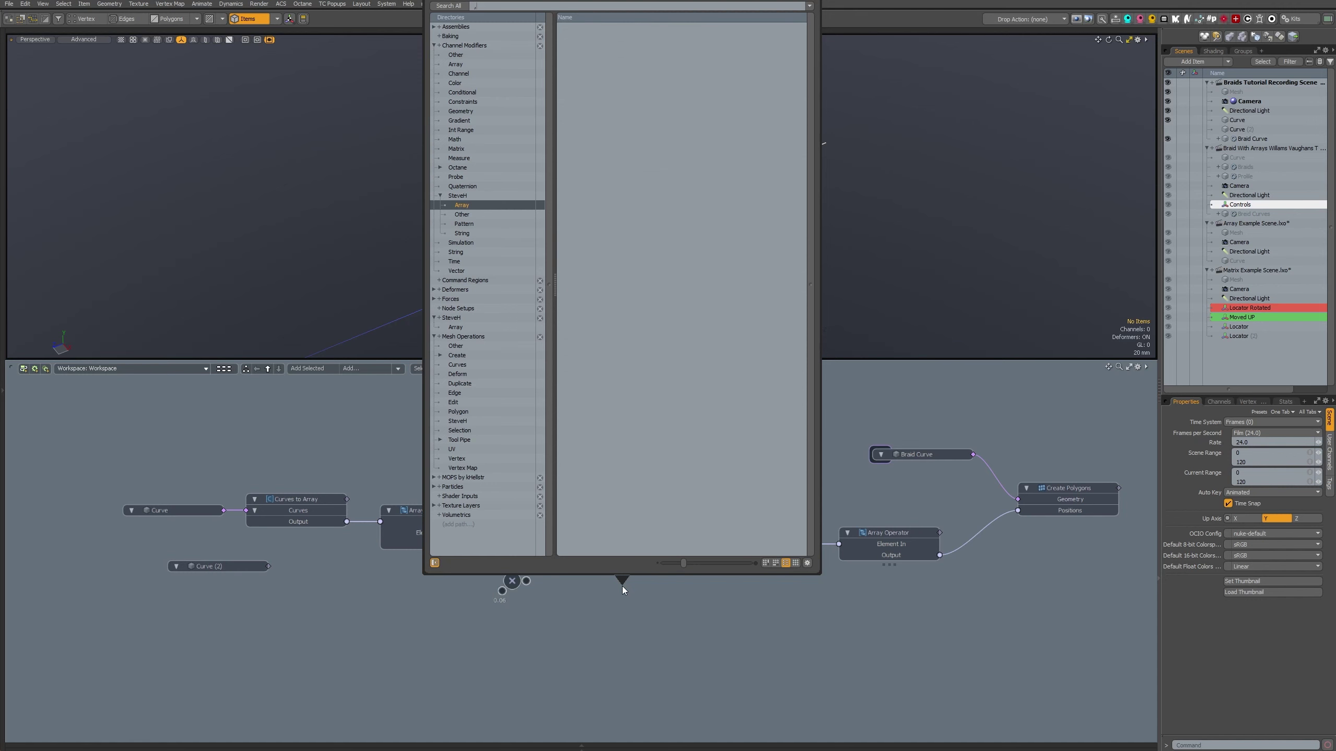
{"action": "key", "text": "BackSpace"}
{"action": "type", "text": "cons"}
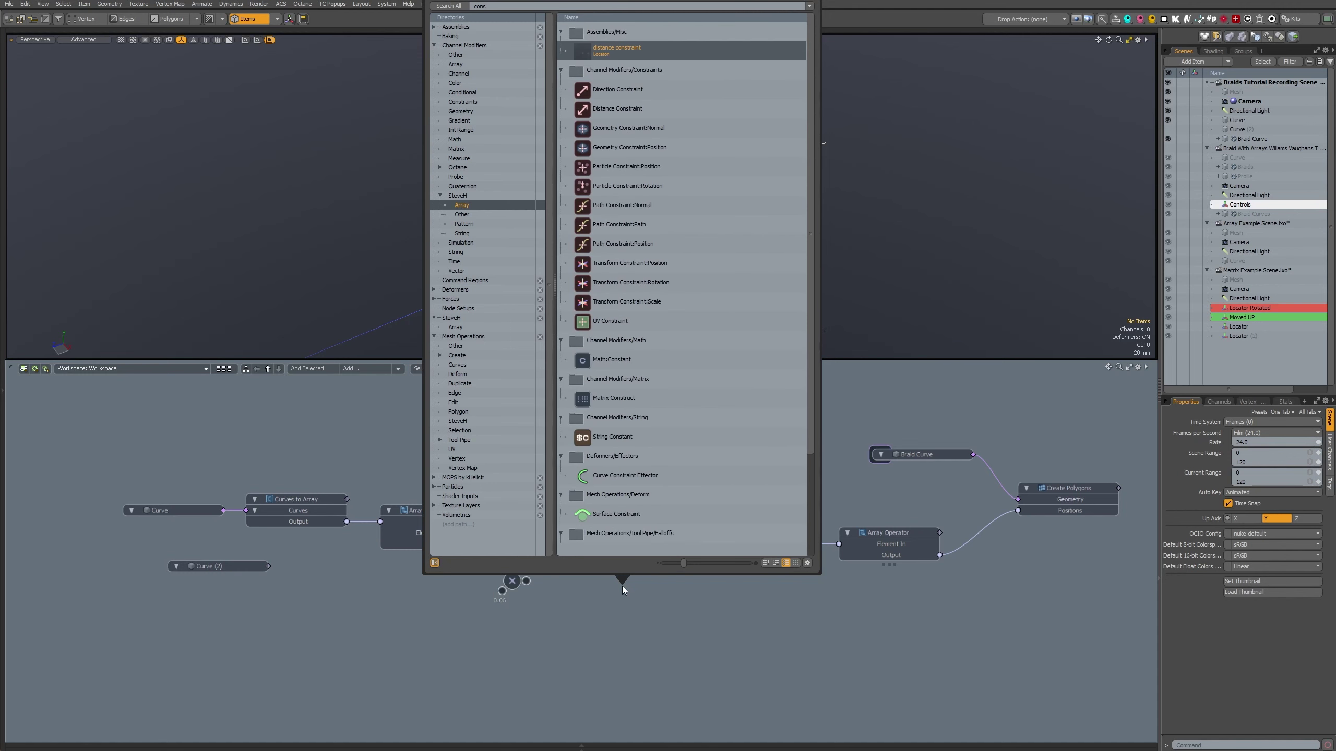
{"action": "type", "text": "tru"}
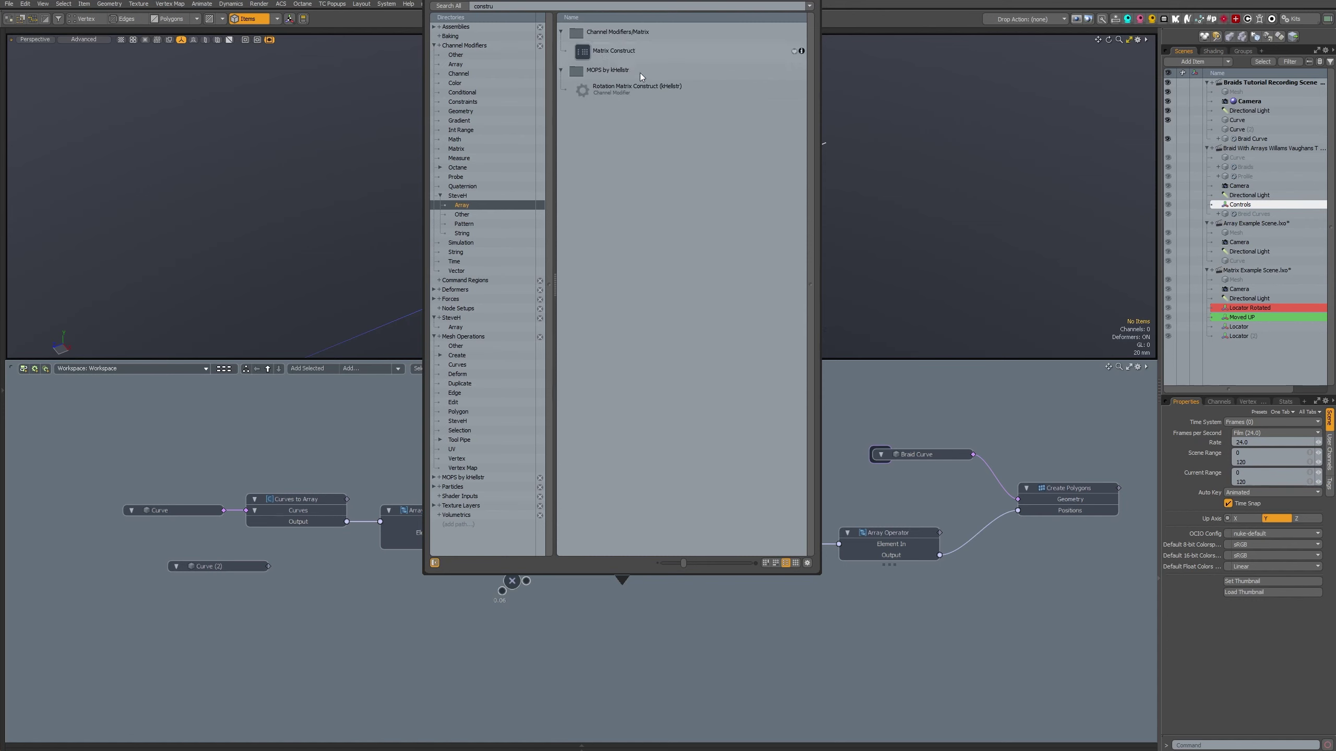
{"action": "left_click_drag", "start_coordinate": [614, 50], "coordinate": [620, 612]}
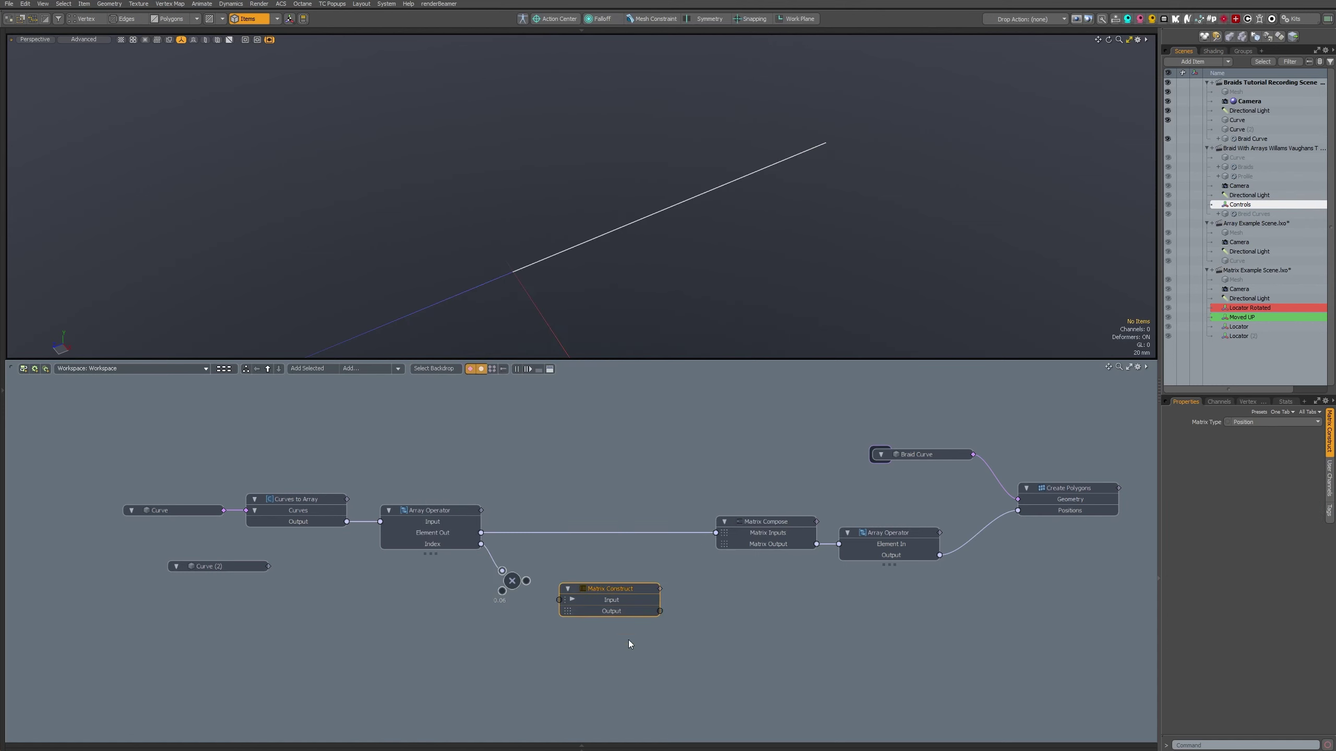
- Expand Matrix Construct's Input, link the Multiply result to Input X, and link its Output to Matrix Compose's Matrix Inputs
{"action": "left_click", "coordinate": [573, 600]}
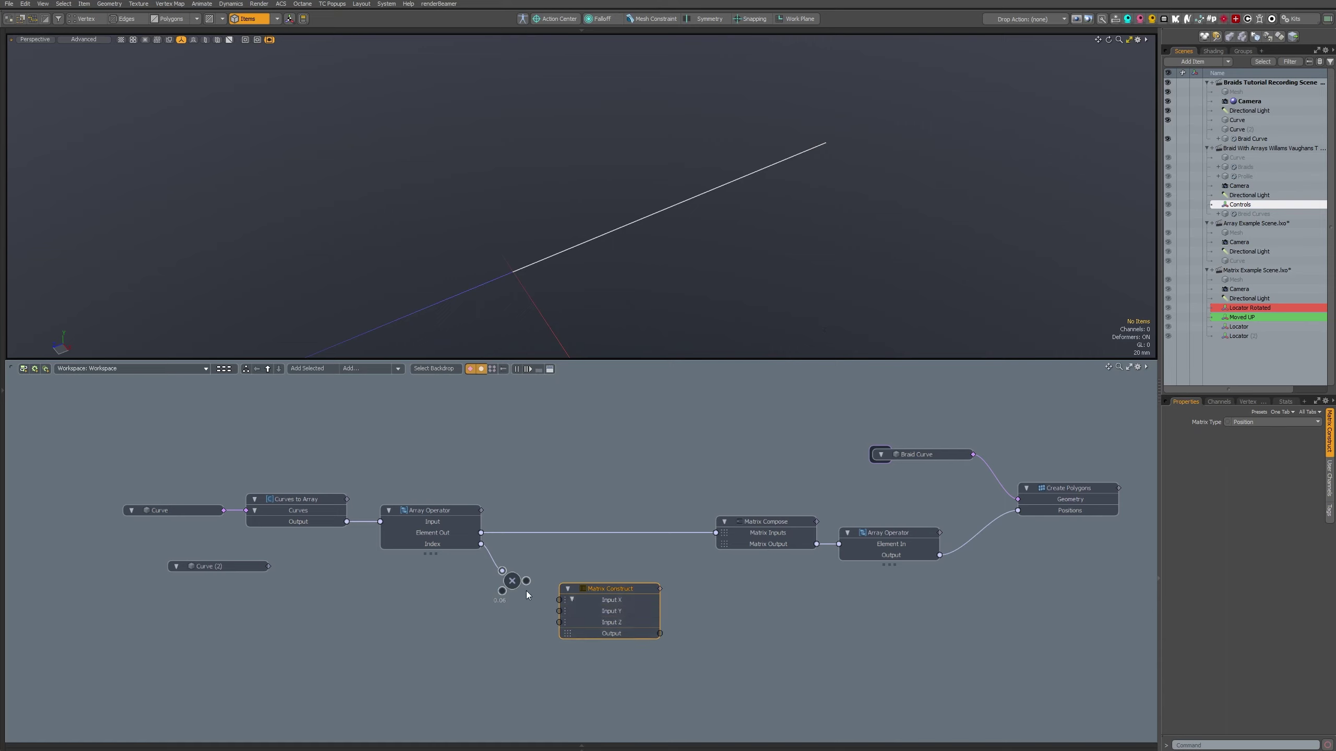
{"action": "left_click_drag", "start_coordinate": [526, 580], "coordinate": [716, 533]}
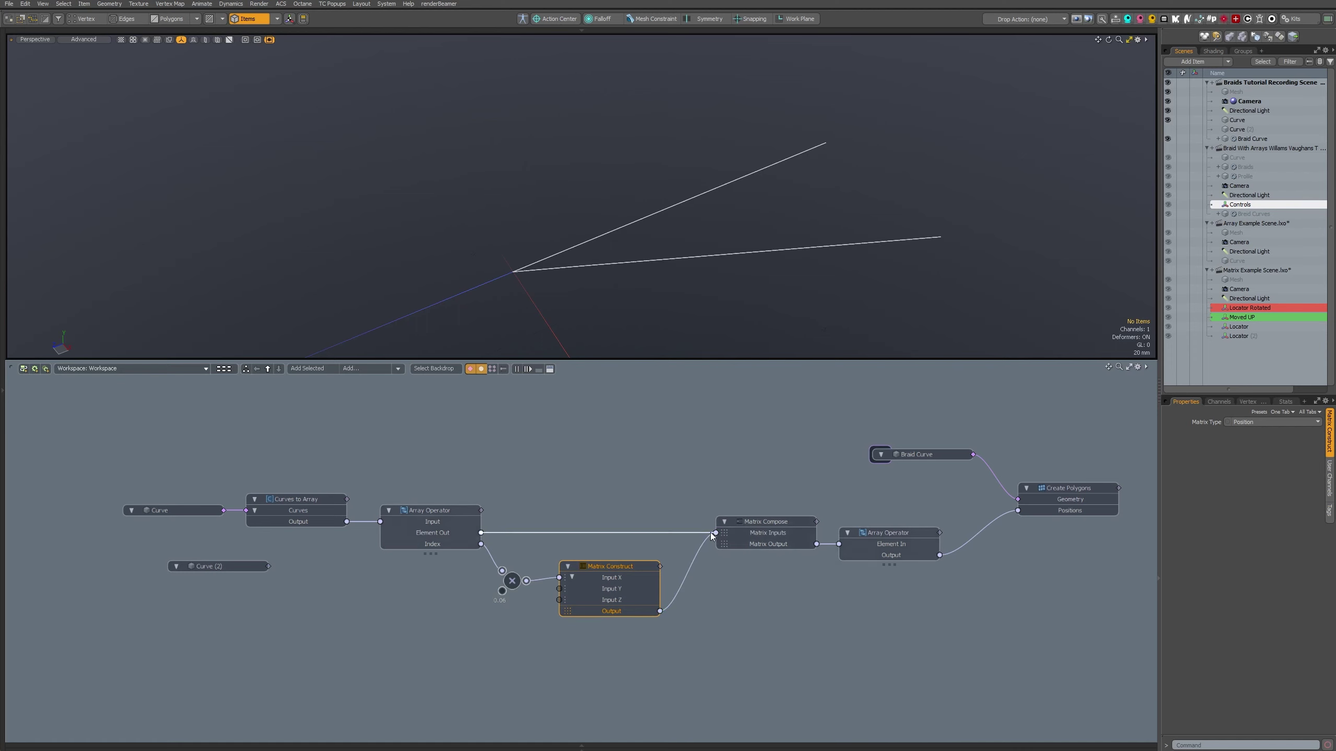
{"action": "left_click", "coordinate": [621, 543]}
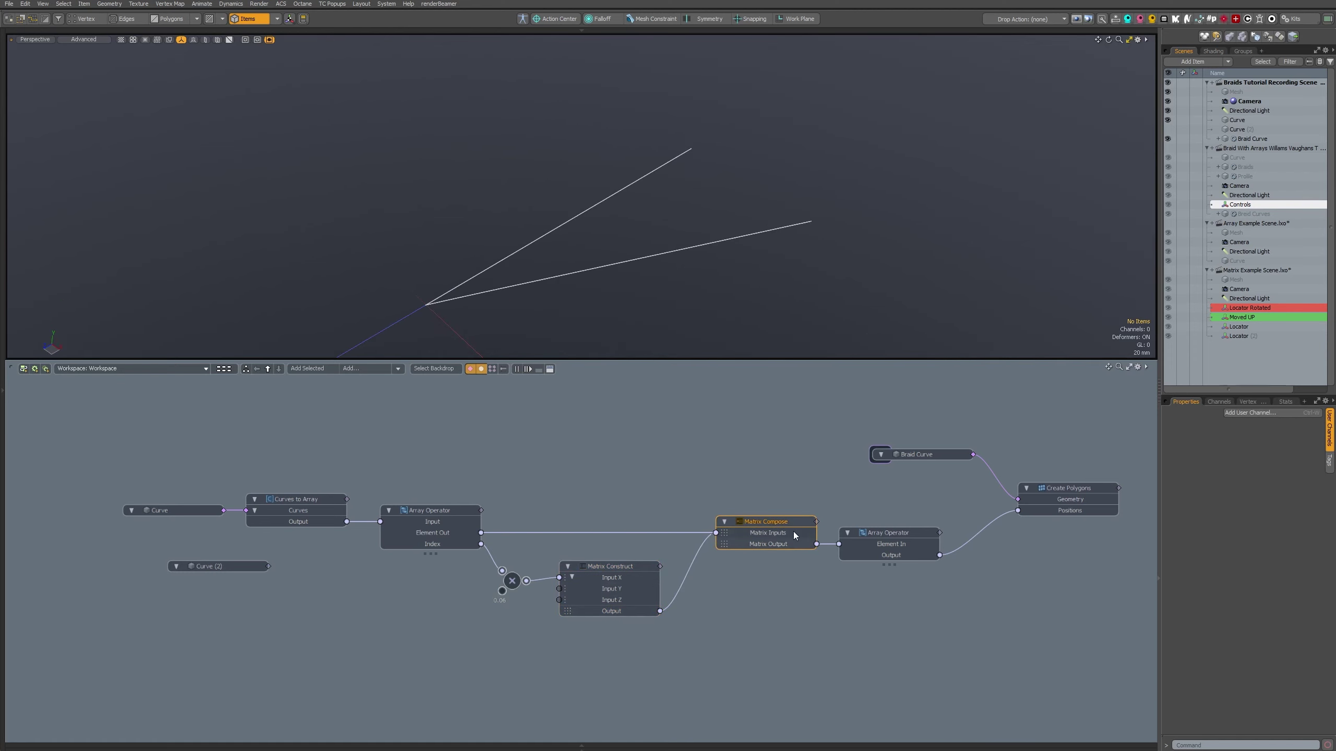
- Spread out the node graph by shifting the Matrix Compose, Braid Curve and Create Polygons group, Matrix Construct and Multiply nodes to the right
{"action": "scroll", "coordinate": [790, 463], "scroll_direction": "down", "scroll_amount": 3}
{"action": "middle_click_drag", "start_coordinate": [790, 463], "coordinate": [718, 472]}
{"action": "scroll", "coordinate": [719, 471], "scroll_direction": "up", "scroll_amount": 2}
{"action": "left_click_drag", "start_coordinate": [712, 463], "coordinate": [1017, 659]}
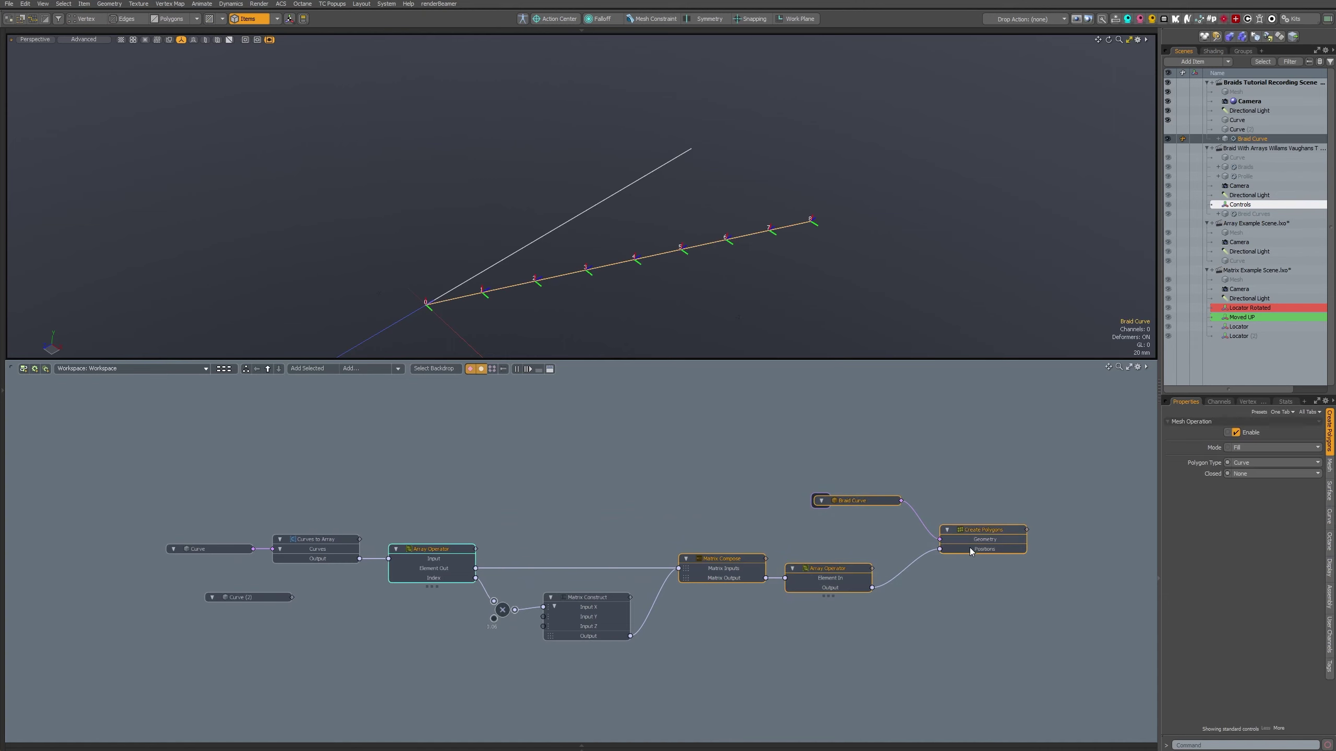
{"action": "left_click_drag", "start_coordinate": [974, 530], "coordinate": [1050, 535]}
{"action": "left_click", "coordinate": [606, 587]}
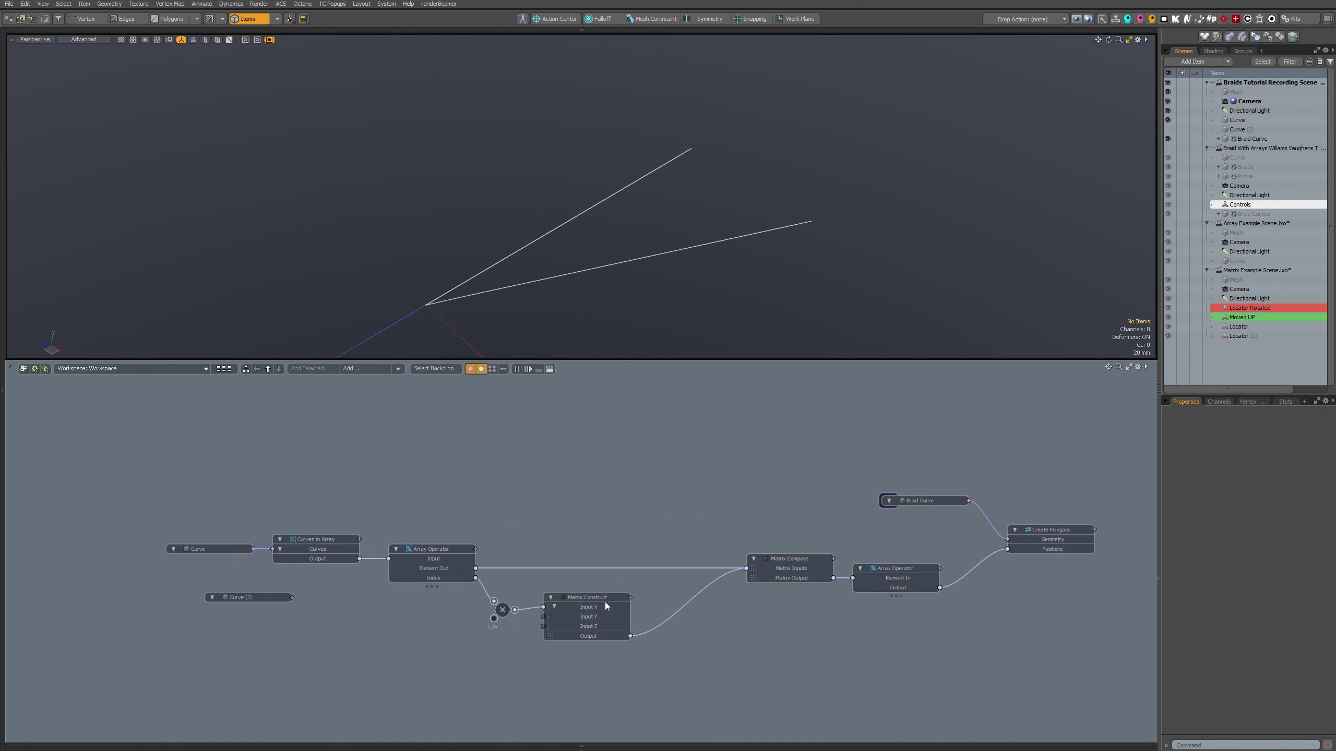
{"action": "left_click_drag", "start_coordinate": [606, 606], "coordinate": [652, 617]}
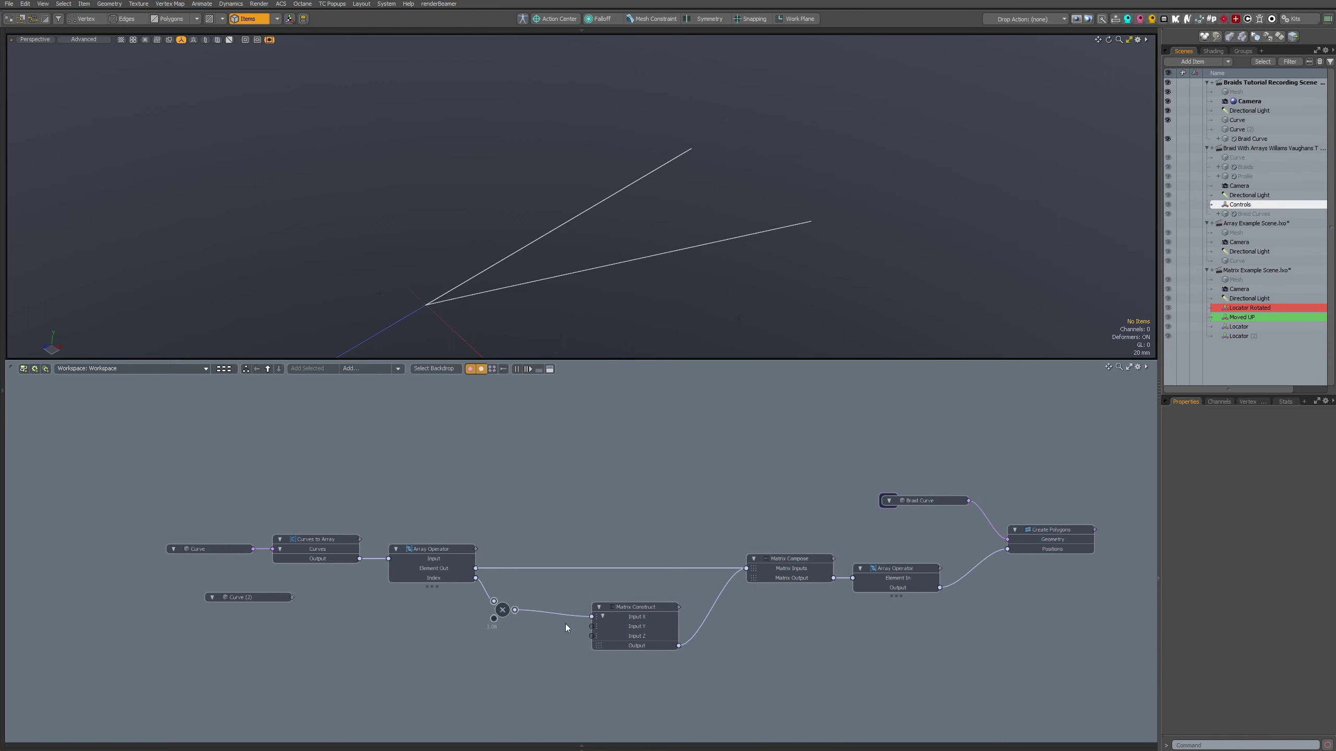
{"action": "left_click_drag", "start_coordinate": [496, 611], "coordinate": [507, 630]}
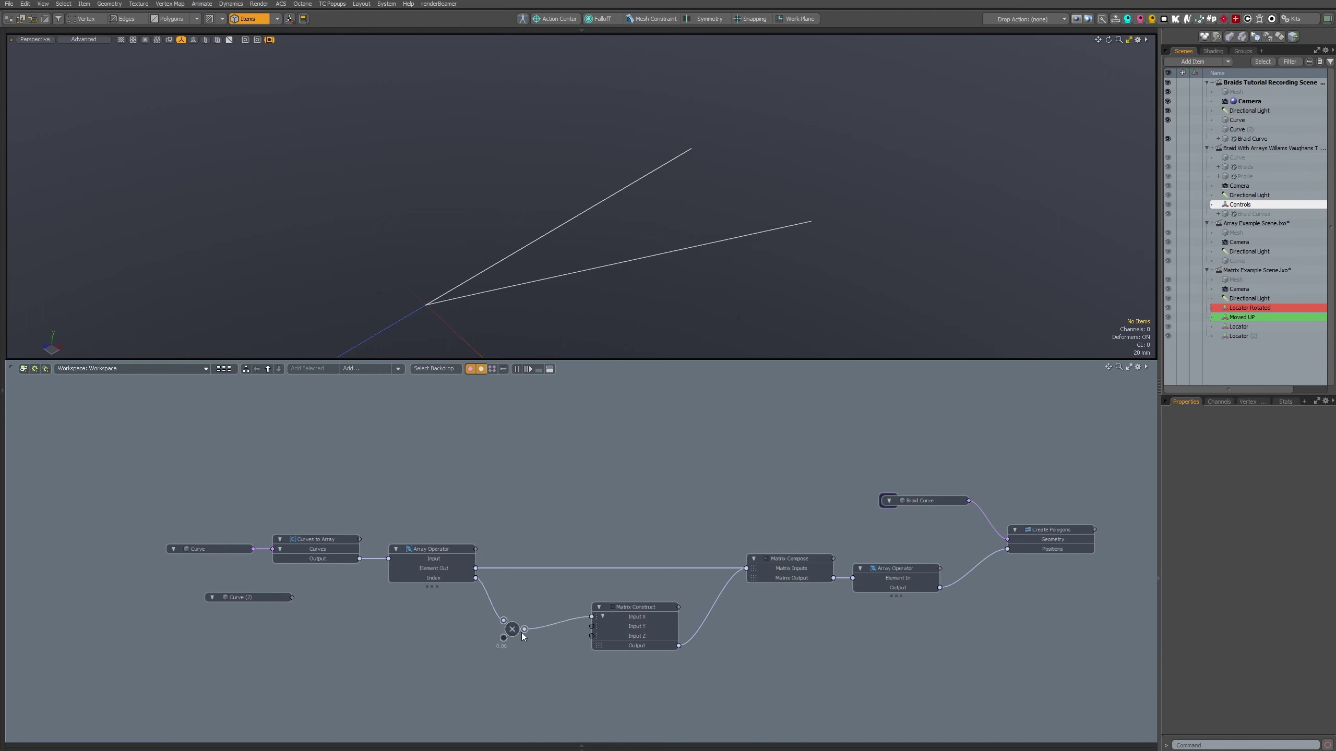
{"action": "left_click", "coordinate": [507, 293]}
{"action": "left_click_drag", "start_coordinate": [516, 635], "coordinate": [545, 626]}
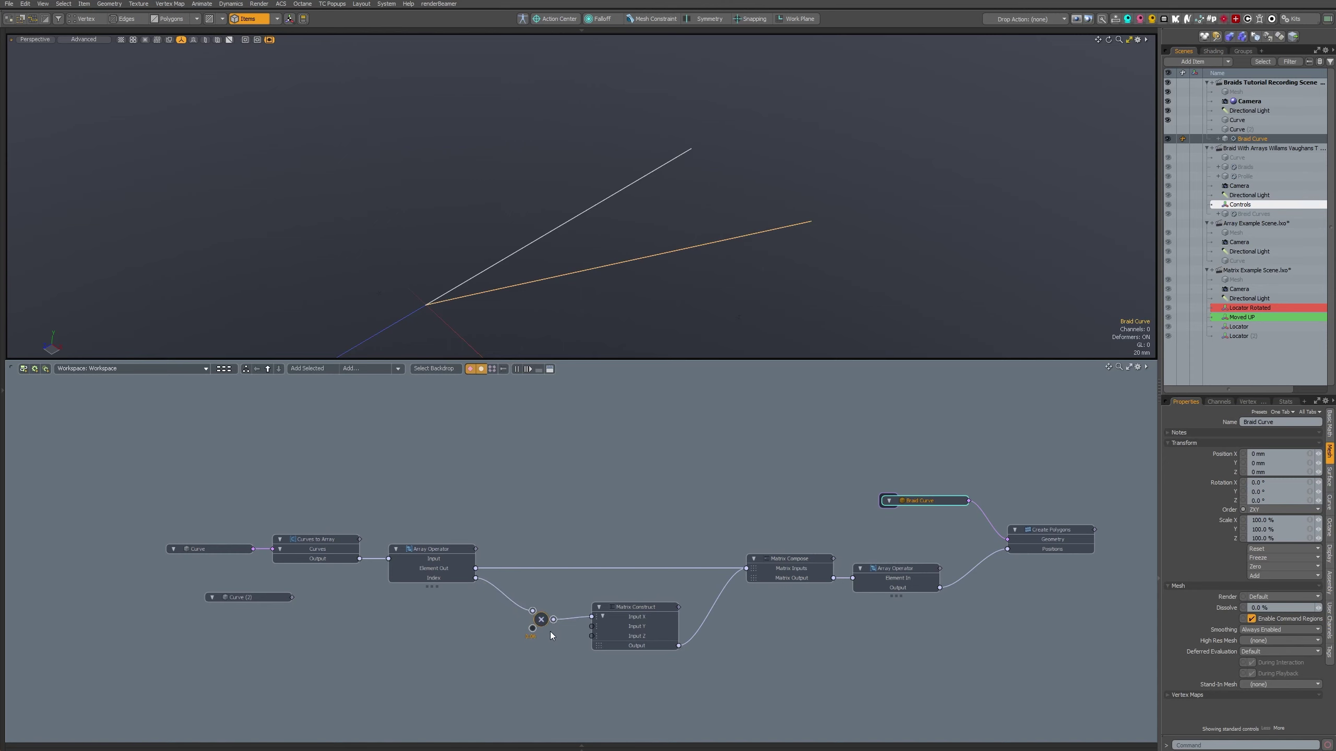
- Inspect the Braid Curve and its sample points in the viewport from a new angle
{"action": "left_click_drag", "start_coordinate": [518, 290], "coordinate": [411, 243], "text": "alt"}
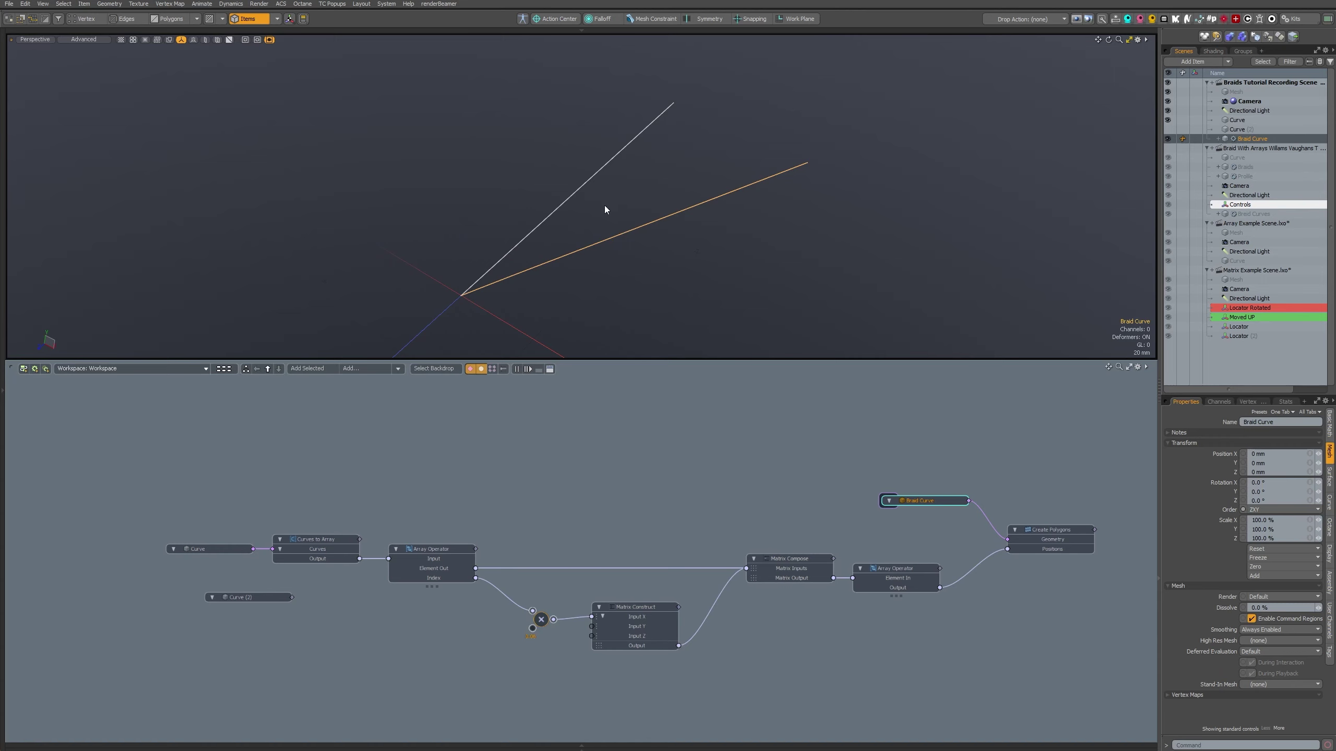
{"action": "left_click", "coordinate": [643, 294]}
{"action": "left_click_drag", "start_coordinate": [643, 295], "coordinate": [644, 277], "text": "alt"}
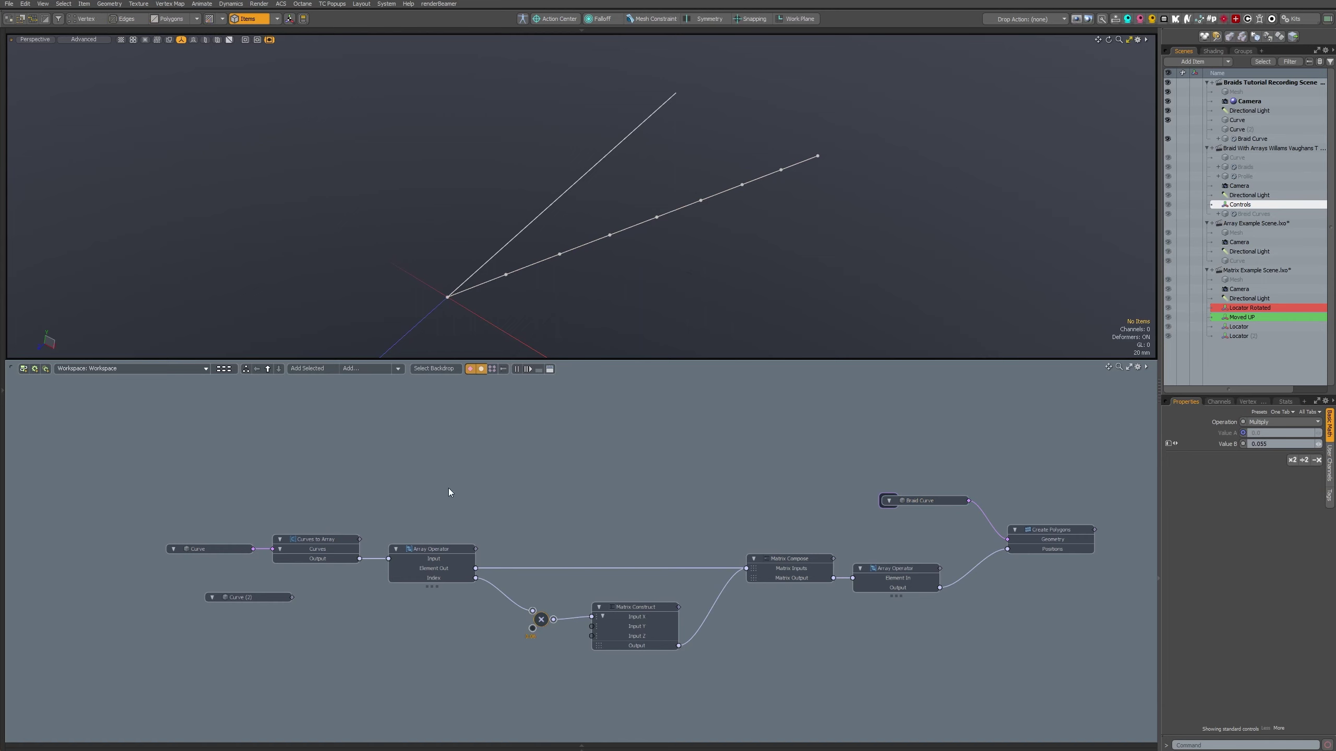
- Add an Array:Create node to the schematic and place it above the first Array Operator
{"action": "left_click_drag", "start_coordinate": [452, 490], "coordinate": [494, 492], "text": "alt"}
{"action": "scroll", "coordinate": [493, 494], "scroll_direction": "down", "scroll_amount": 1}
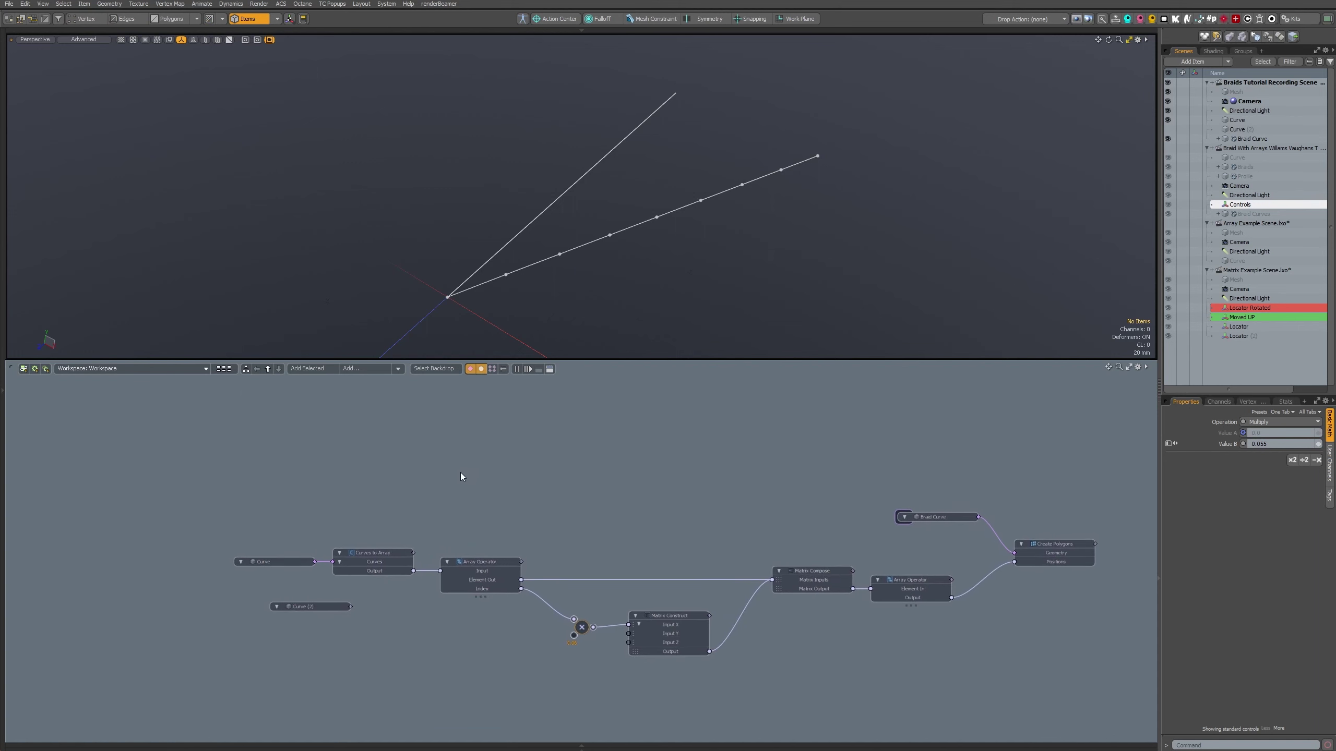
{"action": "key", "text": "n"}
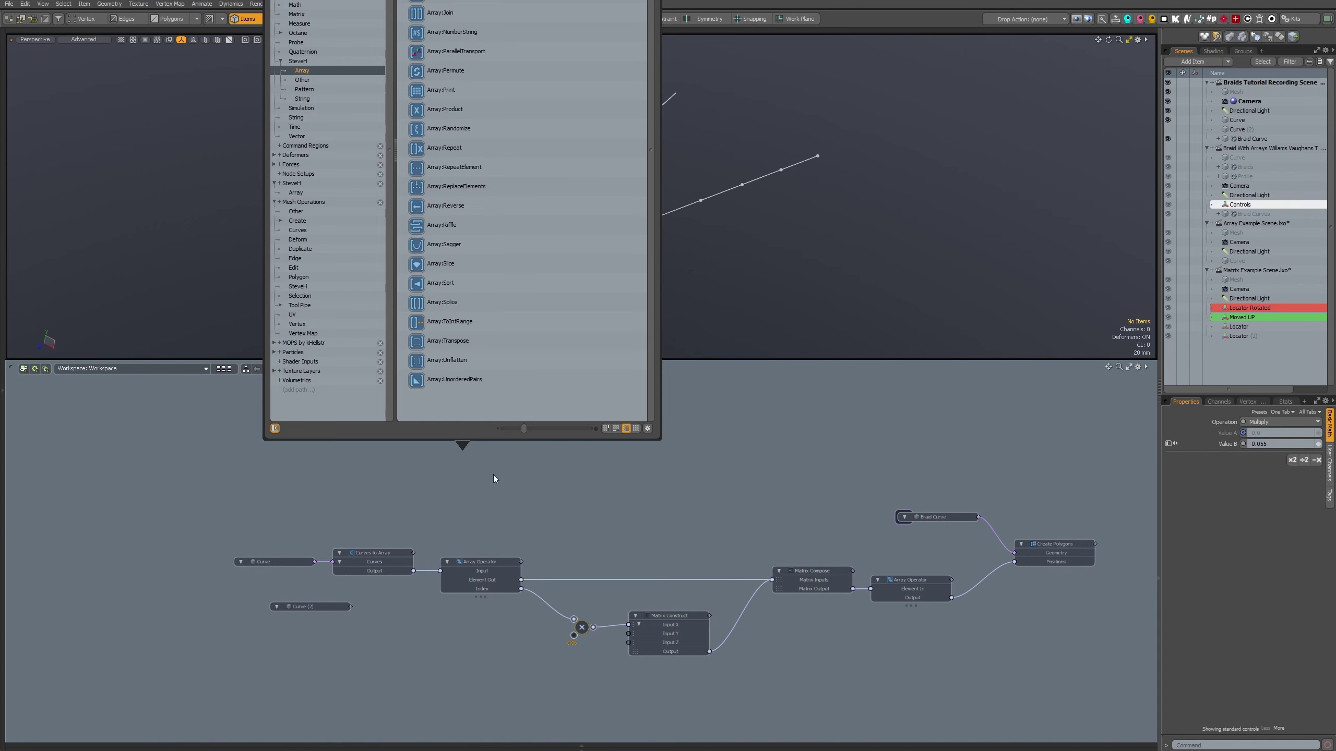
{"action": "type", "text": "cre"}
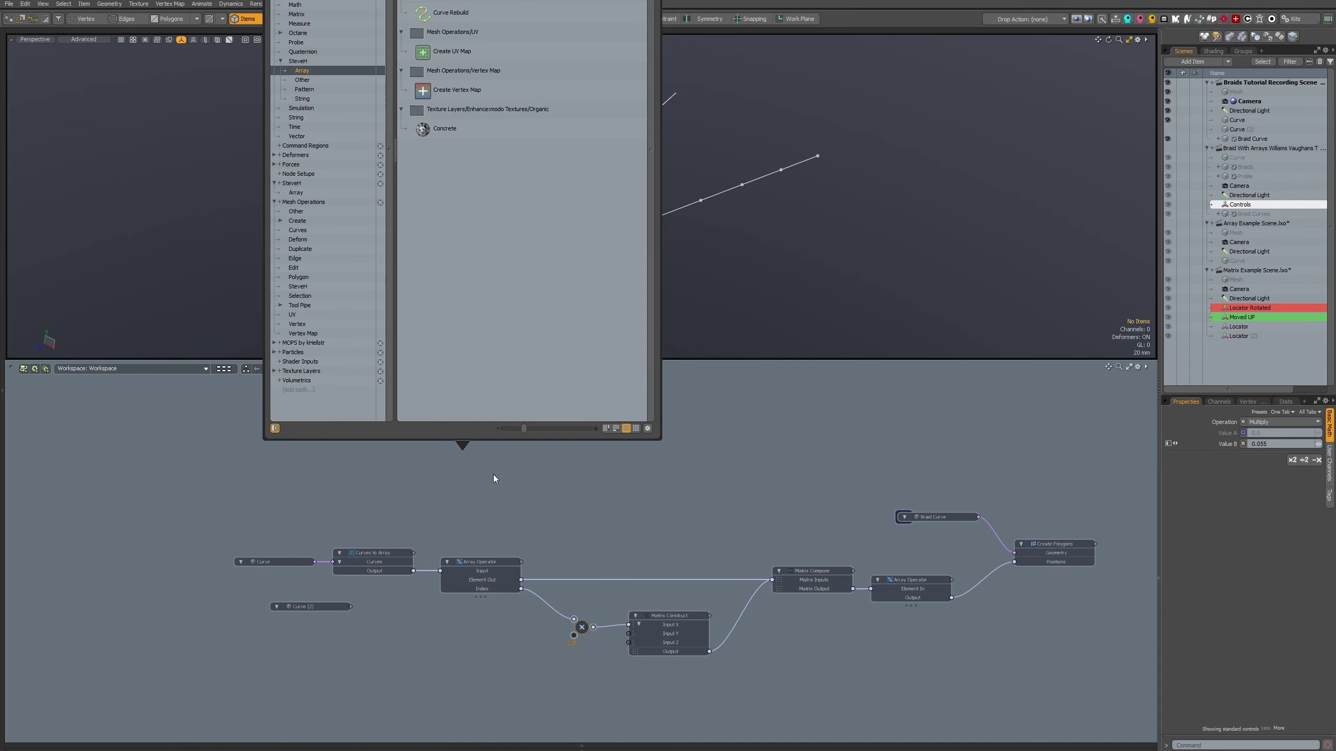
{"action": "key", "text": "Return"}
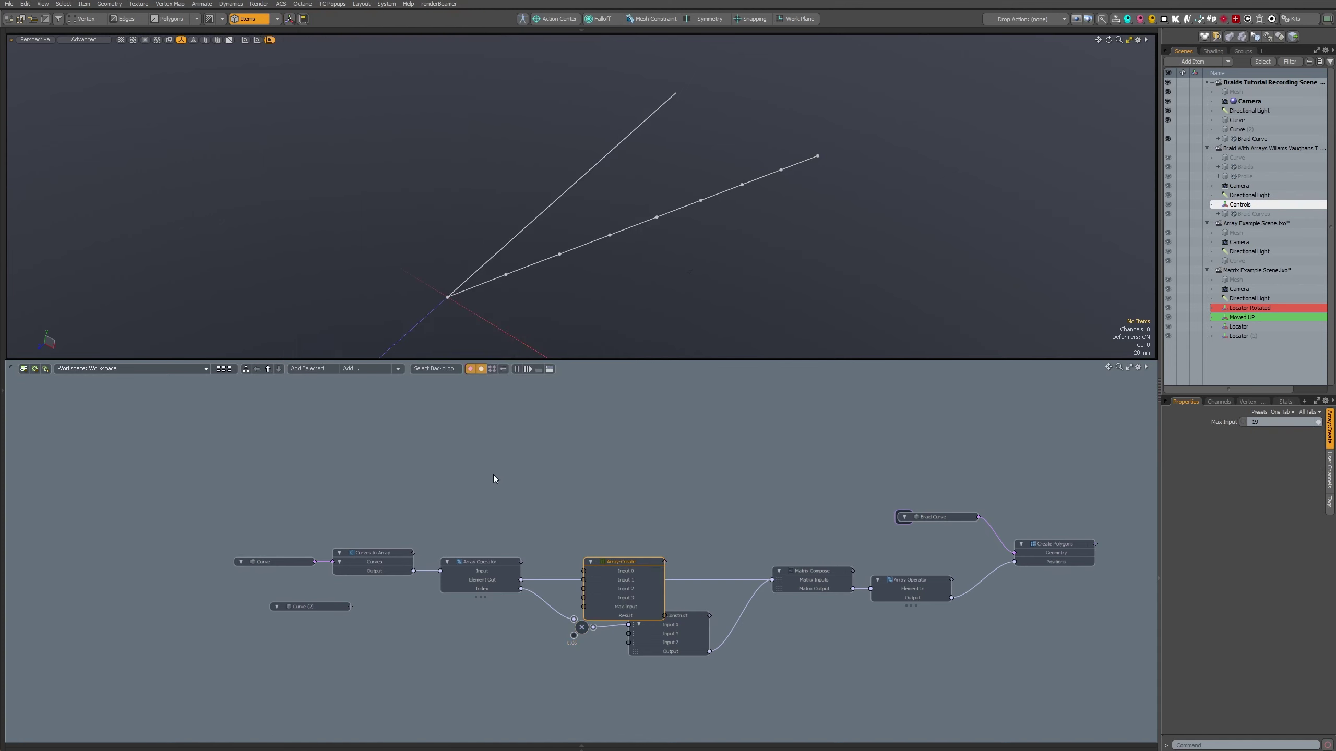
{"action": "left_click_drag", "start_coordinate": [610, 557], "coordinate": [465, 395]}
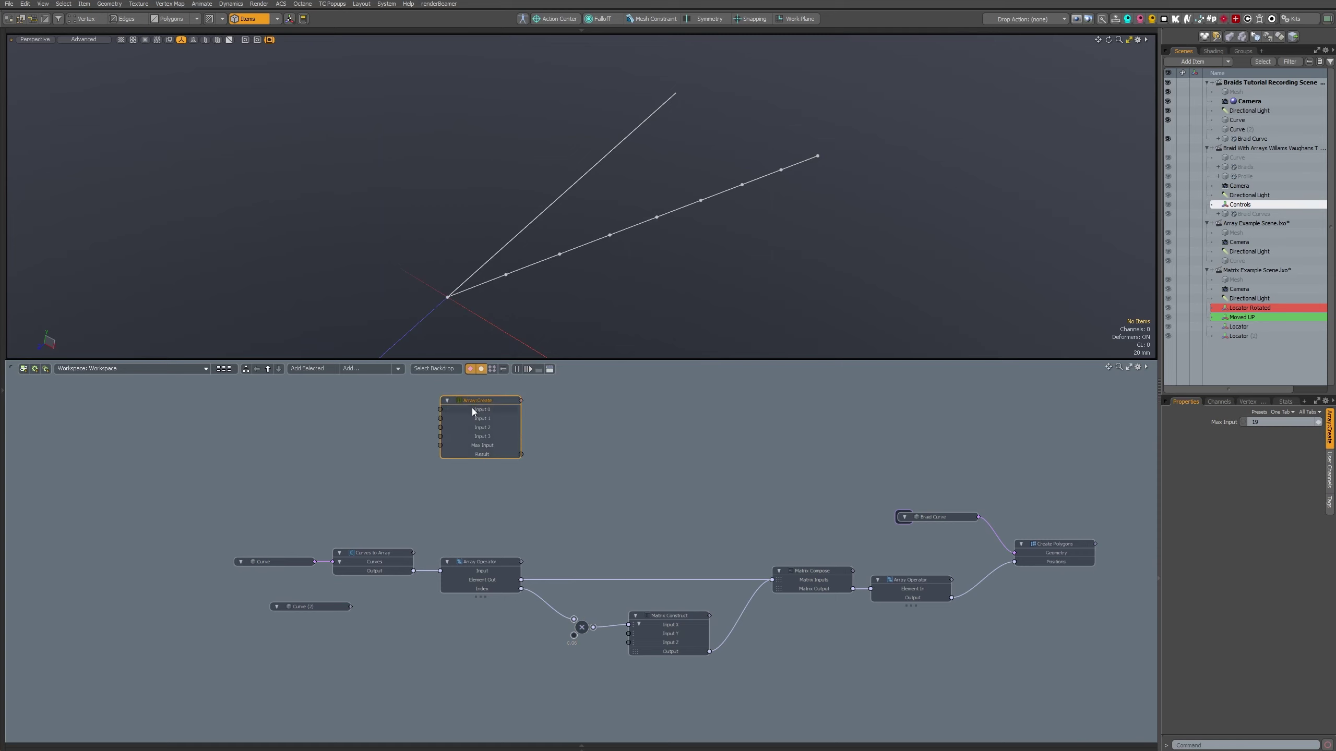
- Expose more inputs on the Array:Create node, up to Input 8
{"action": "double_click", "coordinate": [487, 400]}
{"action": "key", "text": "Return"}
{"action": "right_click", "coordinate": [496, 408]}
{"action": "left_click", "coordinate": [502, 421]}
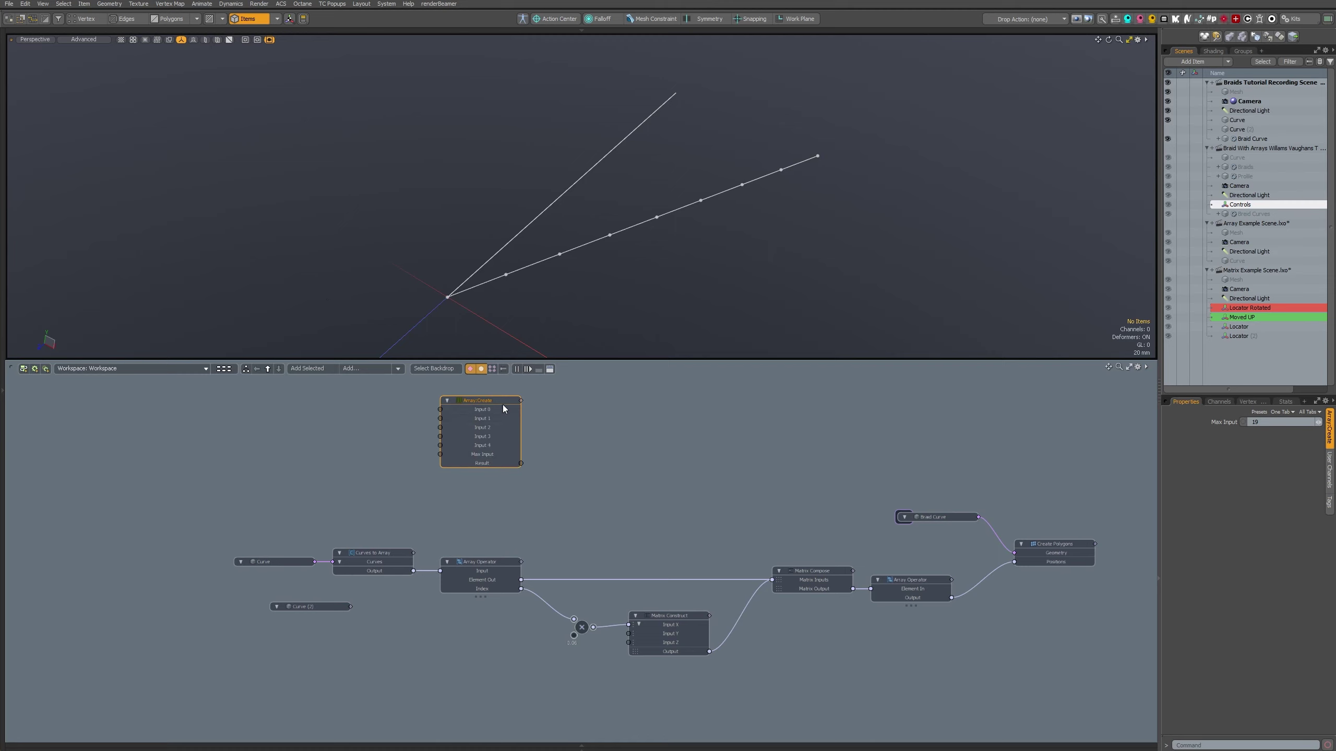
{"action": "right_click", "coordinate": [503, 409]}
{"action": "left_click", "coordinate": [497, 420]}
{"action": "right_click", "coordinate": [497, 397]}
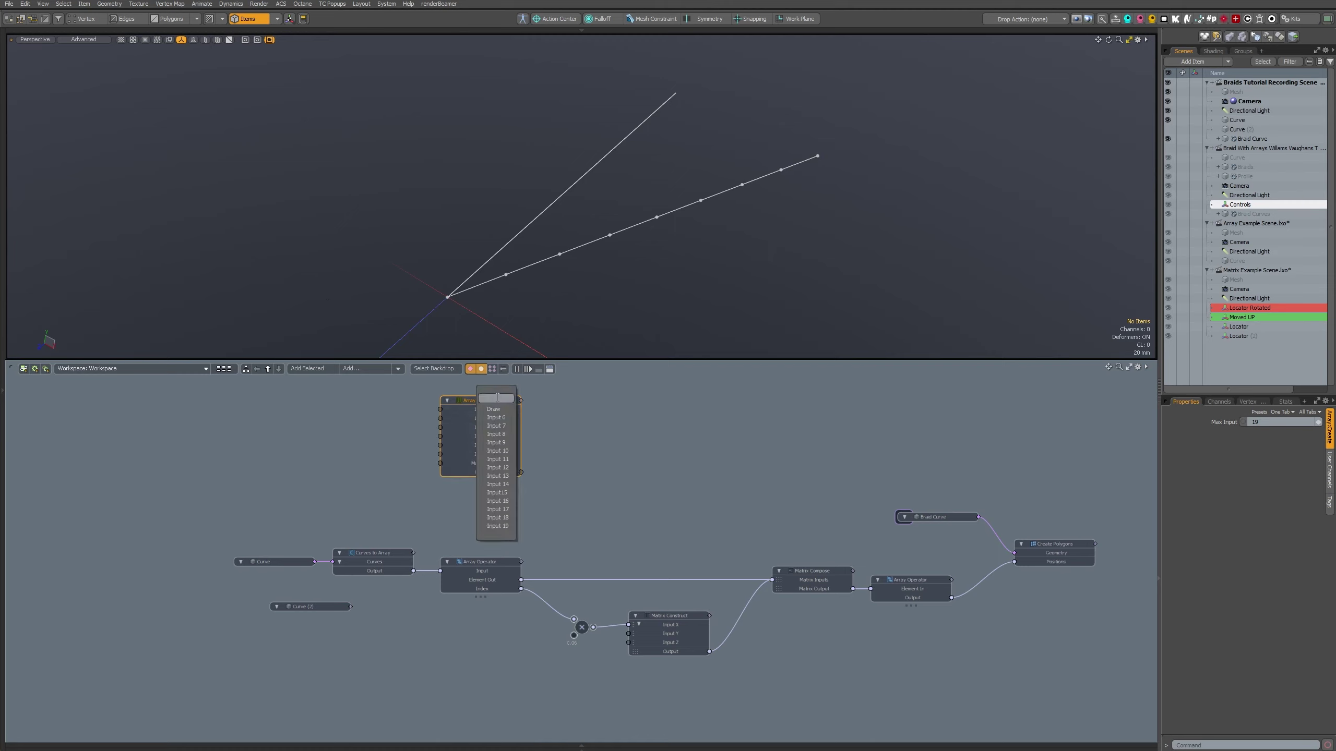
{"action": "left_click", "coordinate": [497, 417]}
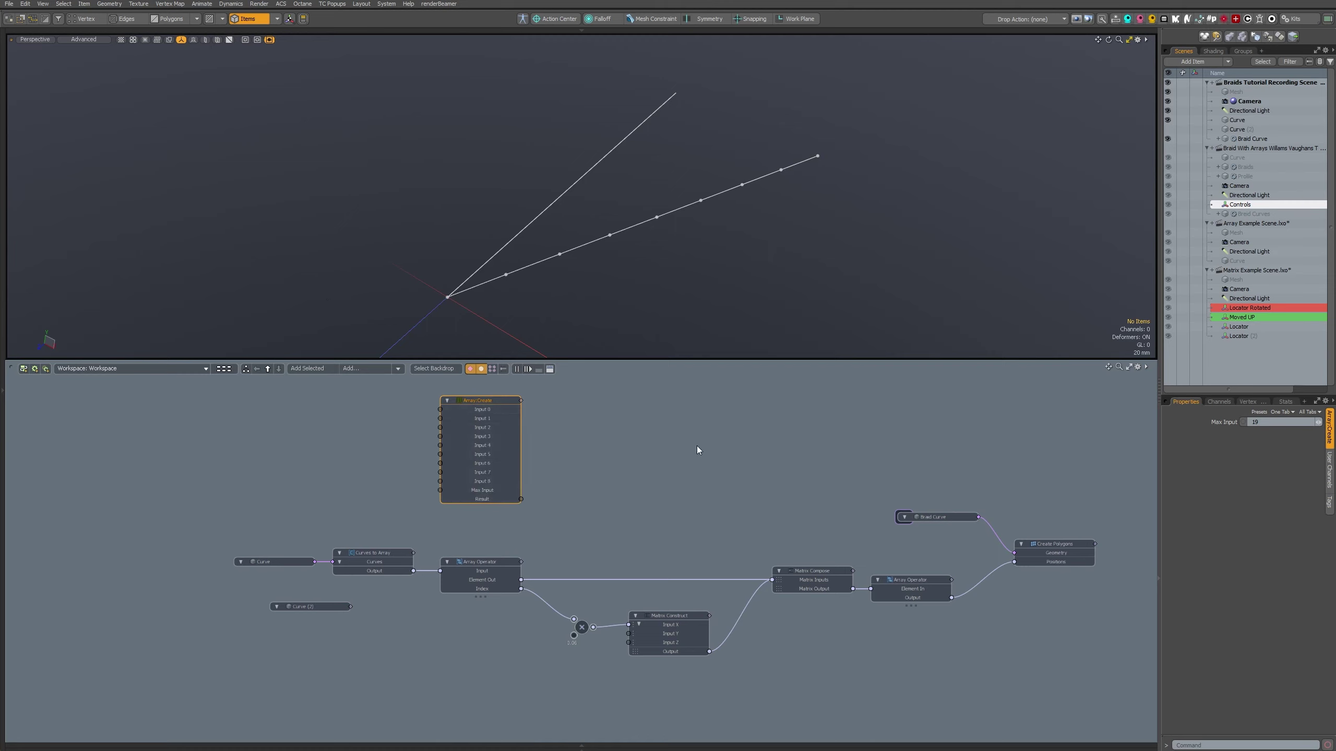
{"action": "left_click", "coordinate": [674, 490]}
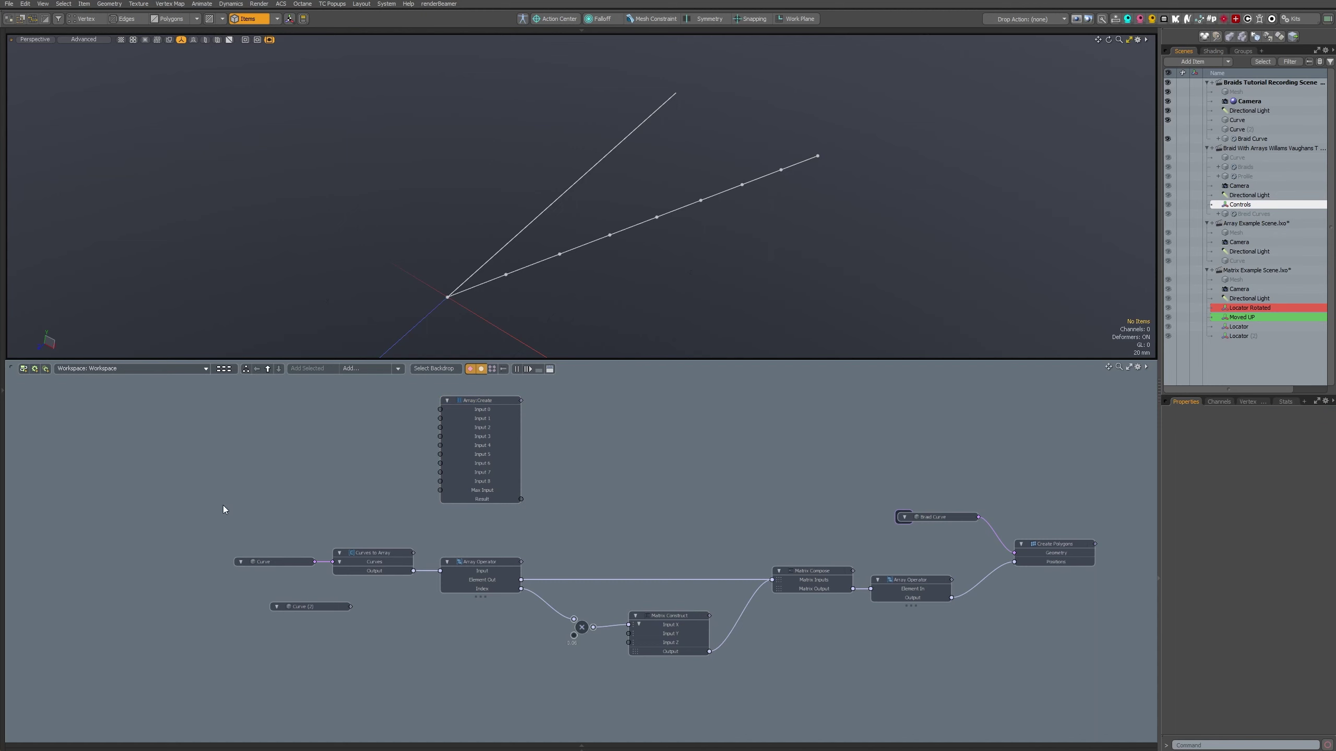
- Add a Basic Math Add node beside Array:Create and link its result to Input 0
{"action": "left_click_drag", "start_coordinate": [294, 491], "coordinate": [311, 523], "text": "alt"}
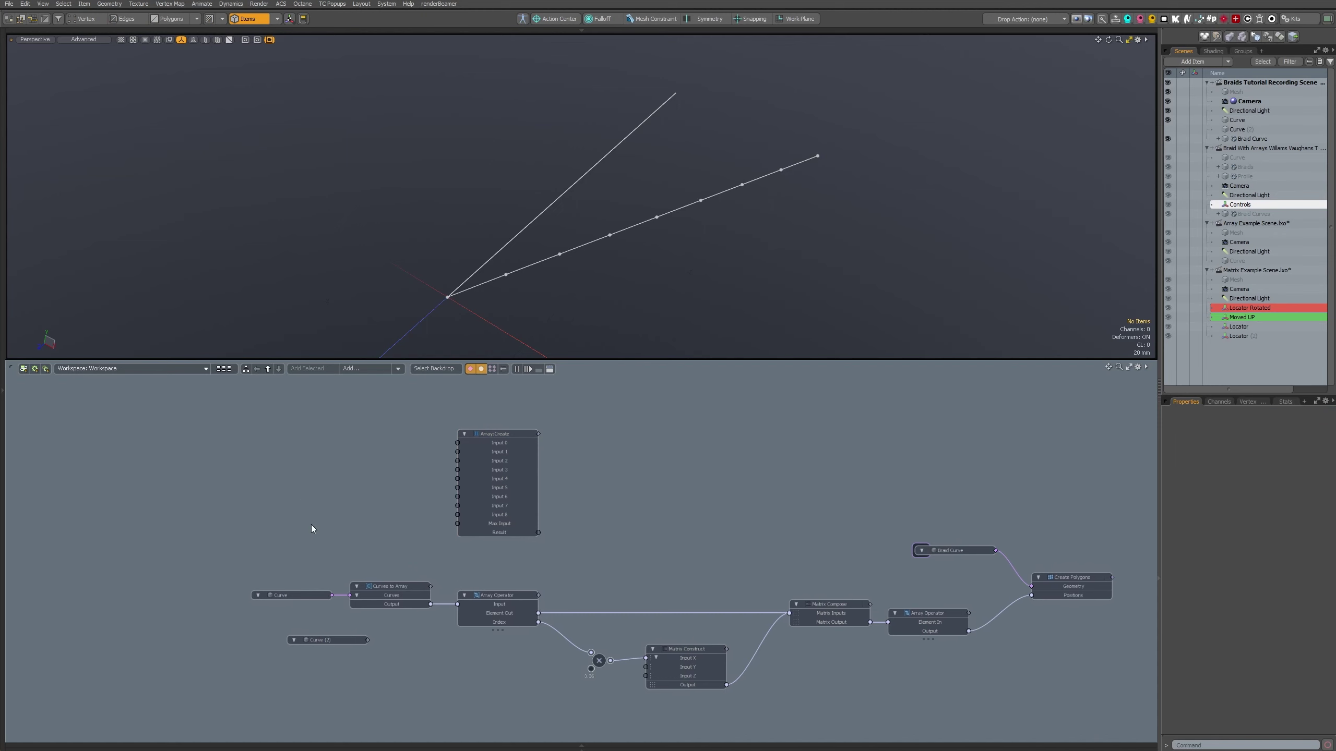
{"action": "type", "text": "nmath"}
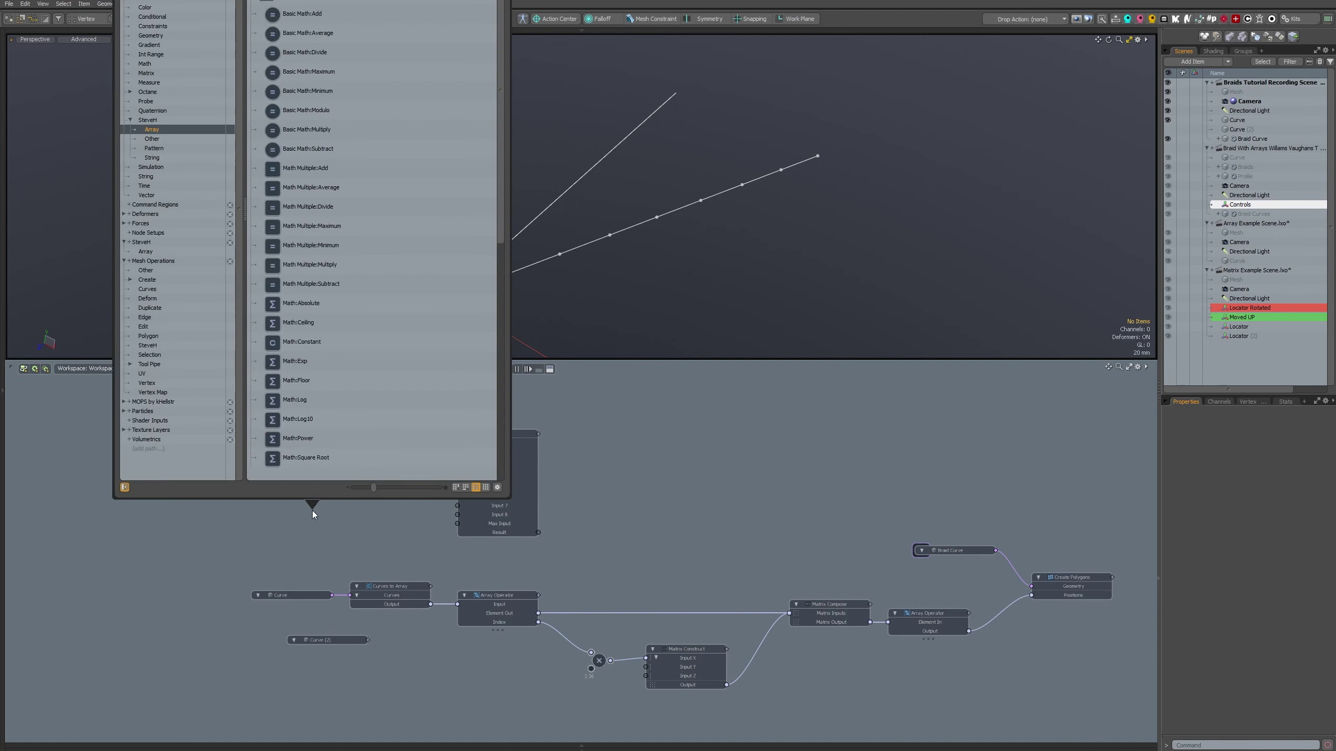
{"action": "key", "text": "Return"}
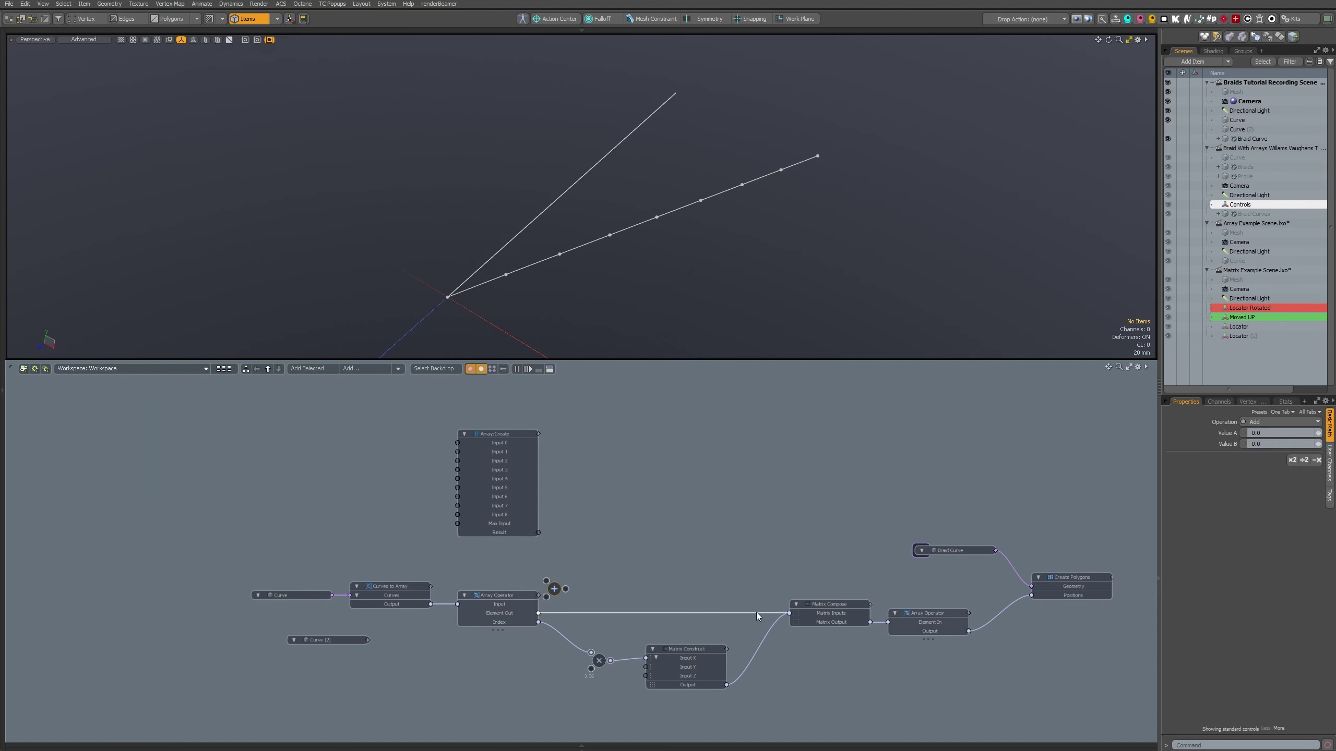
{"action": "left_click_drag", "start_coordinate": [553, 589], "coordinate": [491, 562]}
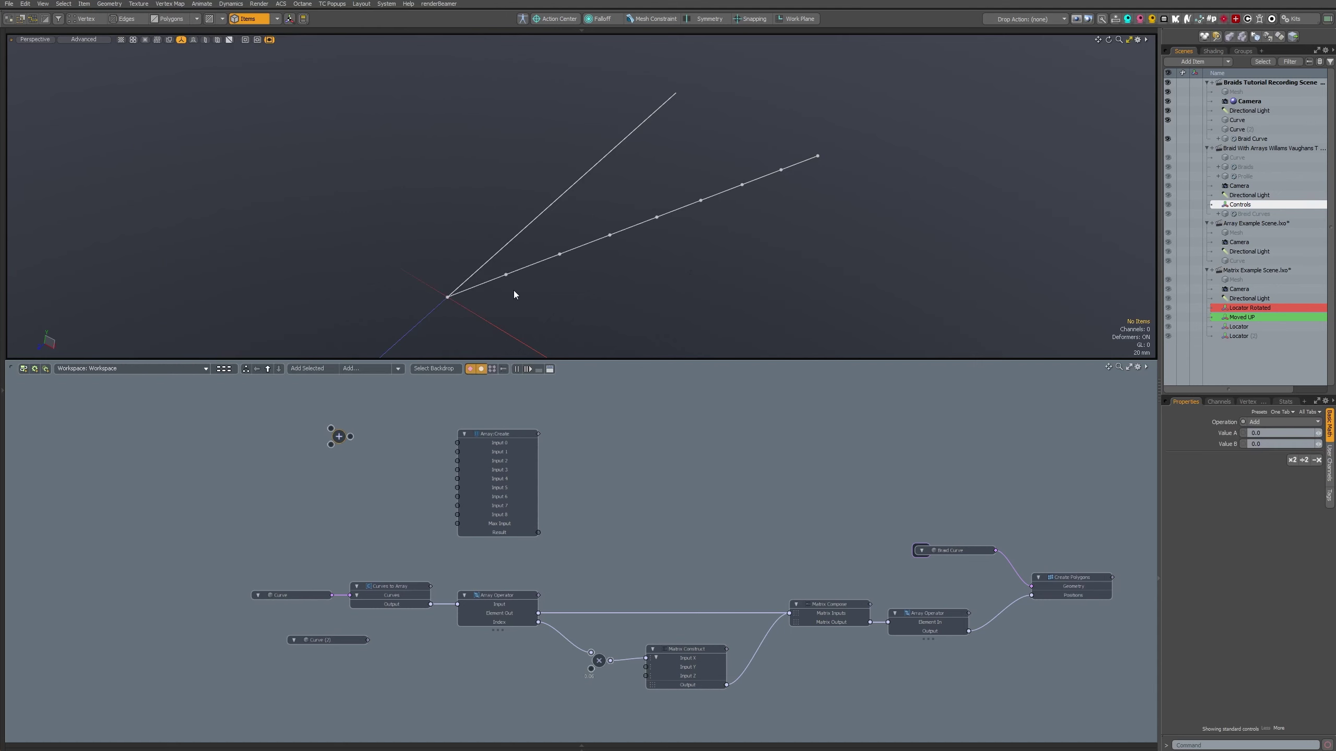
{"action": "left_click_drag", "start_coordinate": [444, 440], "coordinate": [457, 443]}
- Duplicate the Basic Math Add node below the original and link the copy's result to Input 1 and Input 3
{"action": "left_click", "coordinate": [355, 465]}
{"action": "left_click_drag", "start_coordinate": [339, 440], "coordinate": [375, 491]}
{"action": "key", "text": "ctrl+d"}
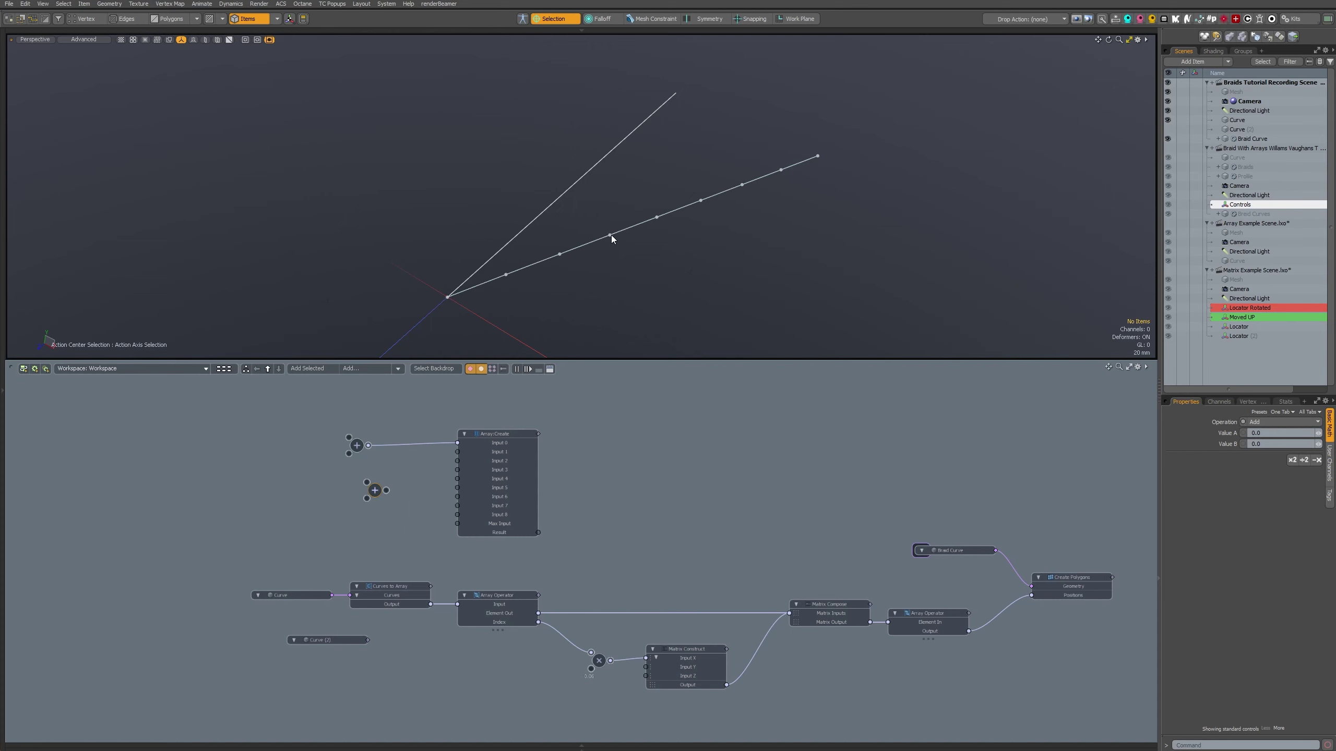
{"action": "left_click", "coordinate": [506, 277]}
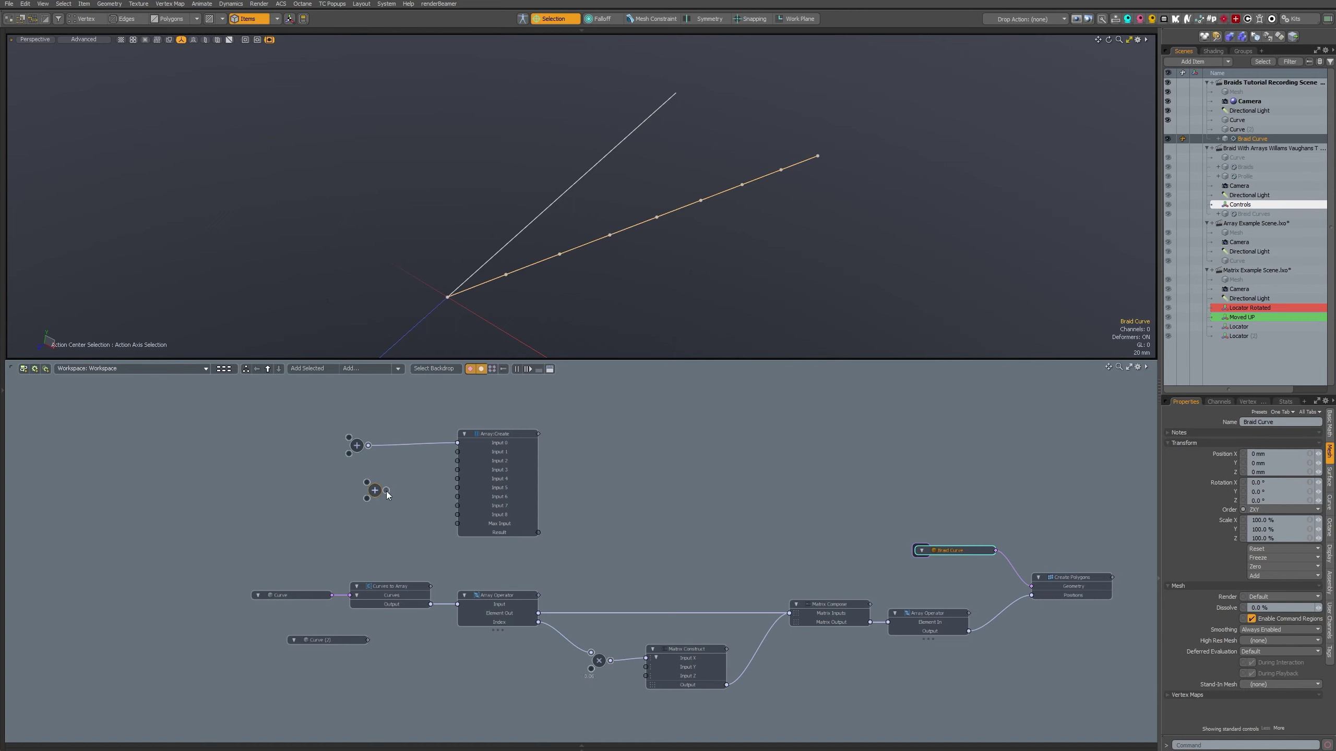
{"action": "left_click_drag", "start_coordinate": [432, 455], "coordinate": [457, 452]}
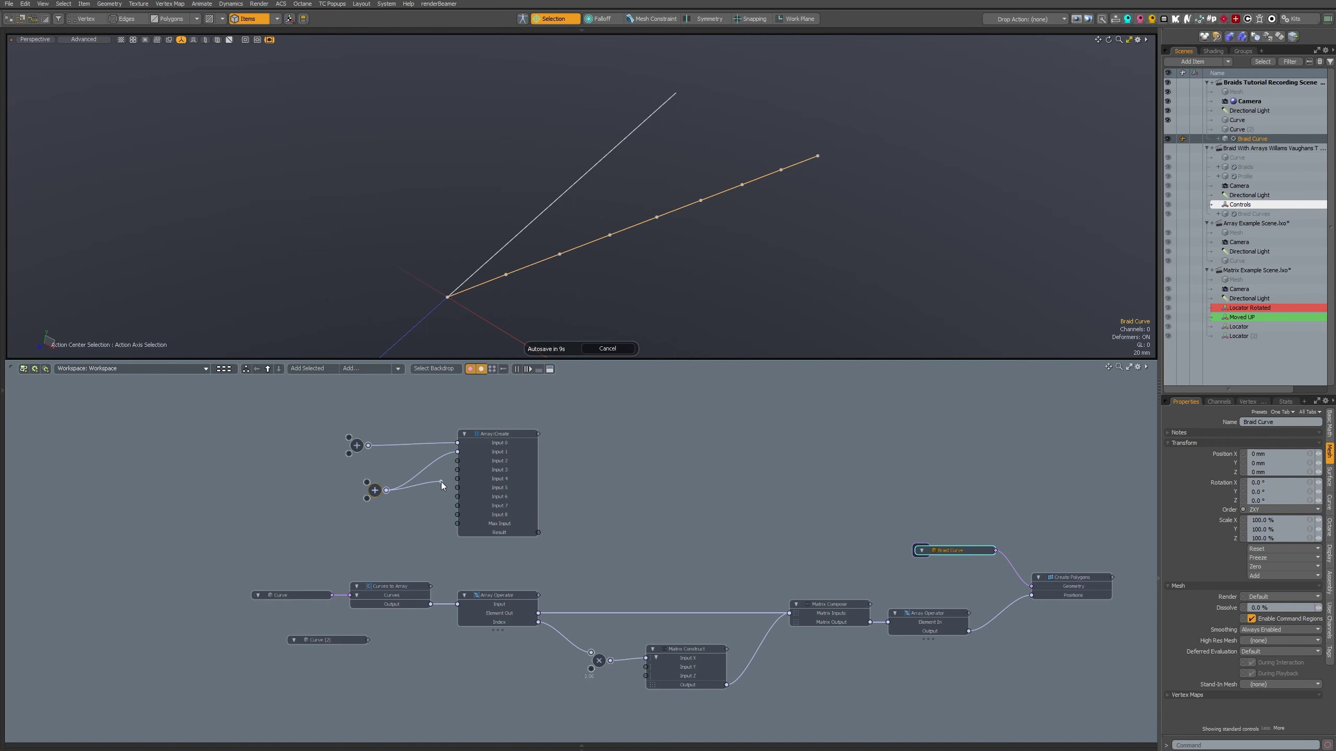
{"action": "left_click_drag", "start_coordinate": [440, 482], "coordinate": [457, 469]}
- Set Value A of the duplicated Basic Math node to 2
{"action": "key", "text": "k"}
{"action": "key", "text": "k"}
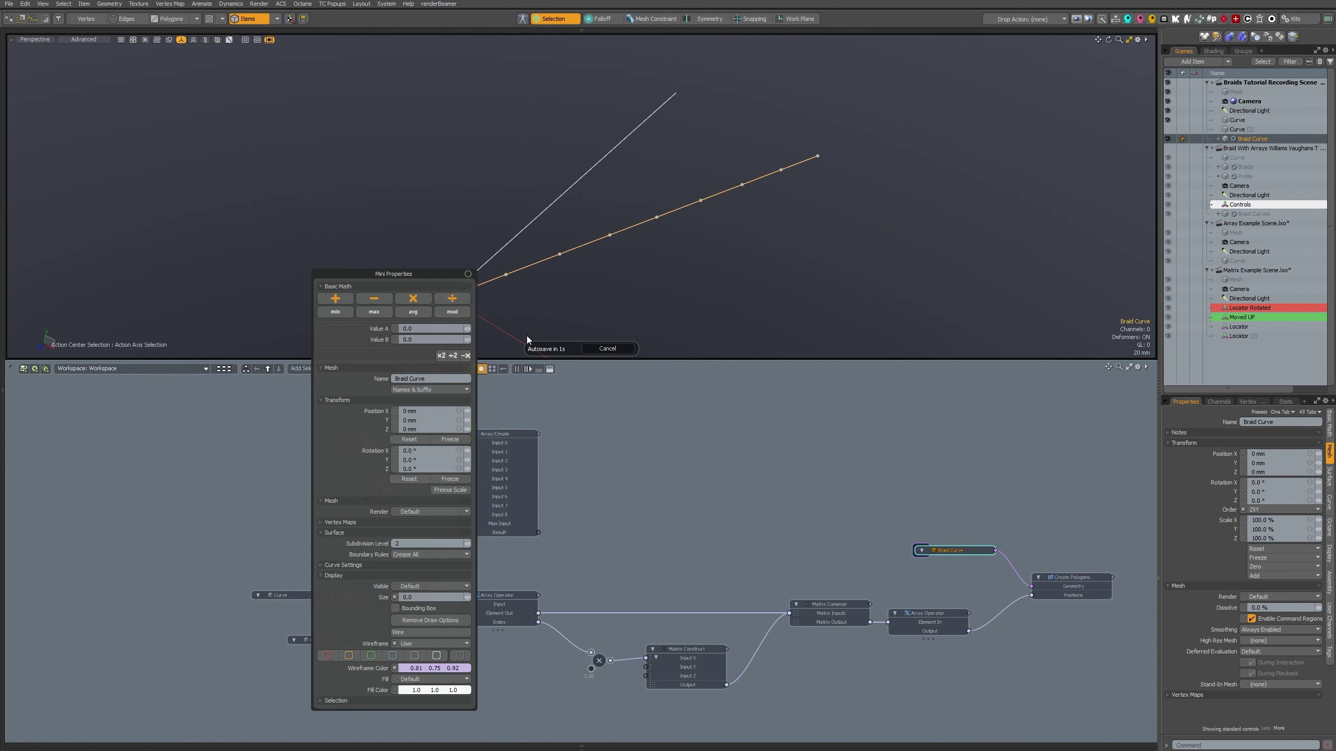
{"action": "left_click", "coordinate": [410, 328]}
{"action": "type", "text": "2"}
{"action": "key", "text": "Return"}
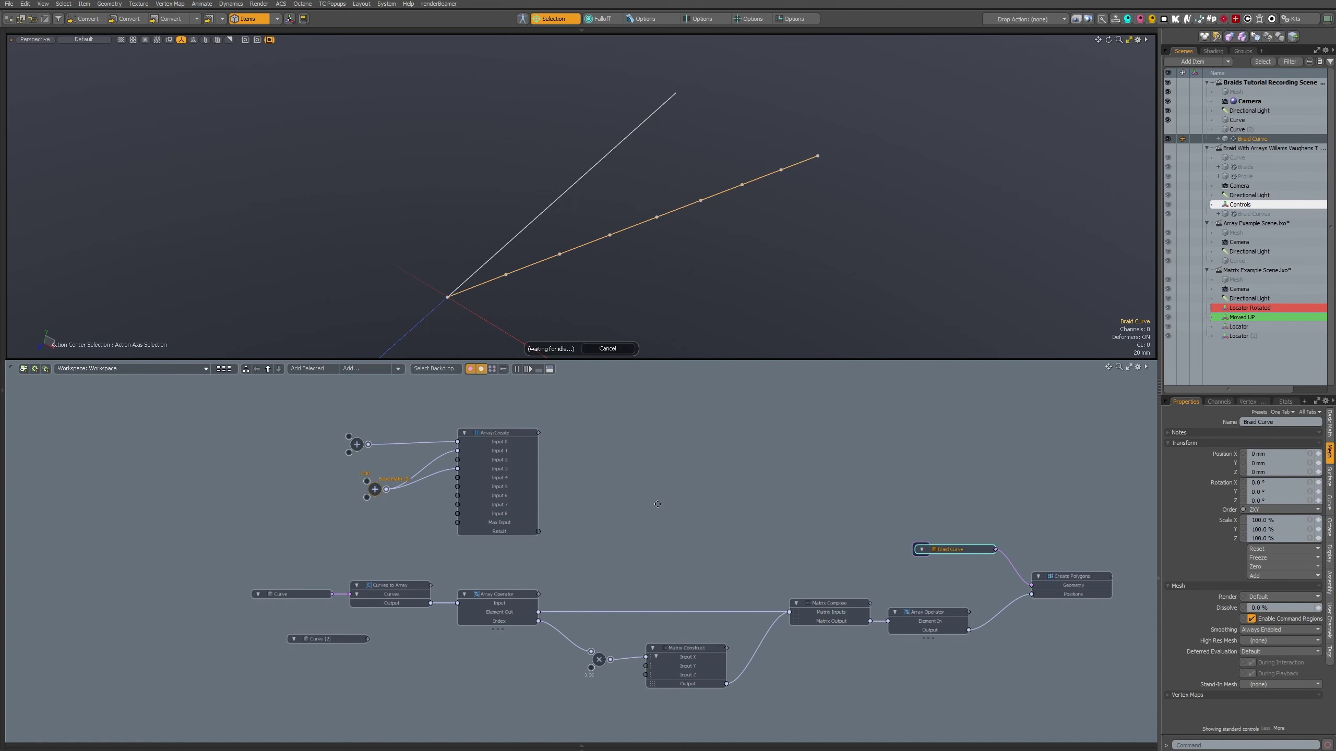
- Colour the Array:Create node red and nudge the first Add node slightly up toward it
{"action": "middle_click_drag", "start_coordinate": [514, 455], "coordinate": [517, 430]}
{"action": "left_click_drag", "start_coordinate": [311, 395], "coordinate": [389, 474]}
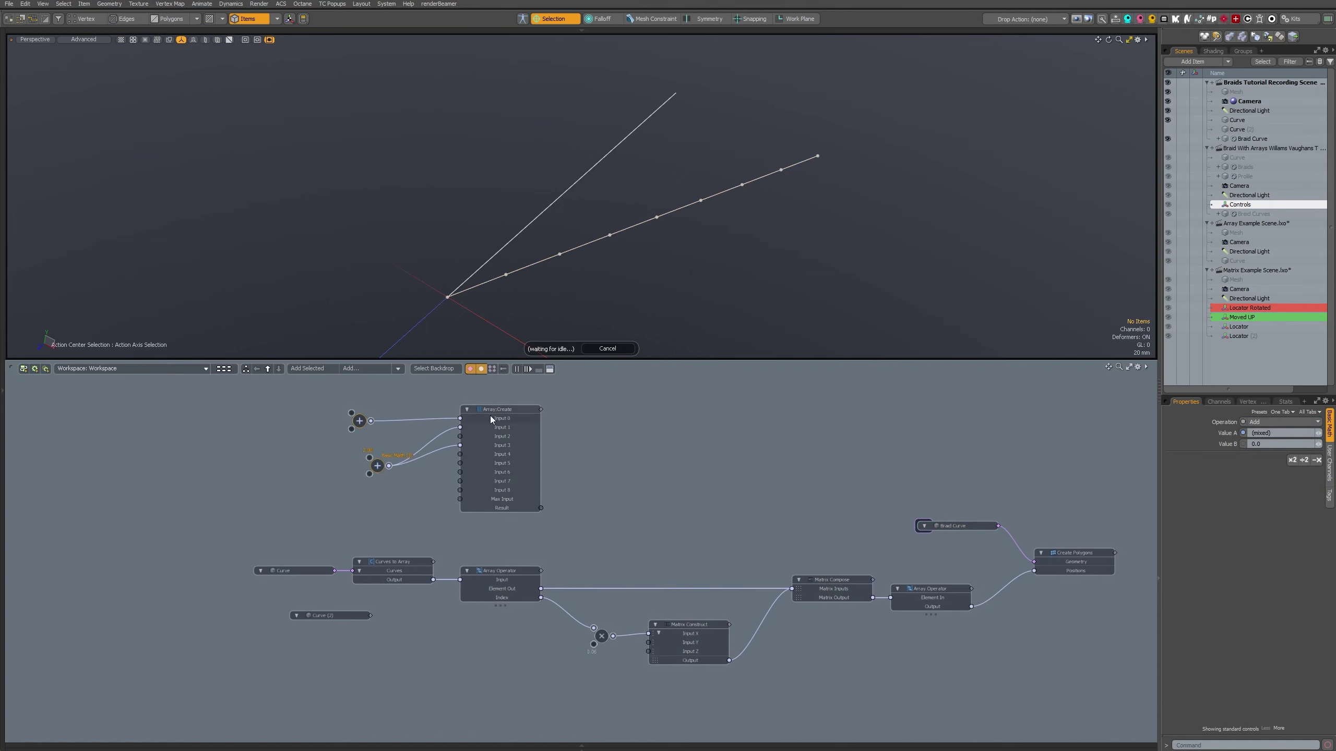
{"action": "left_click", "coordinate": [501, 416]}
{"action": "double_click", "coordinate": [501, 412]}
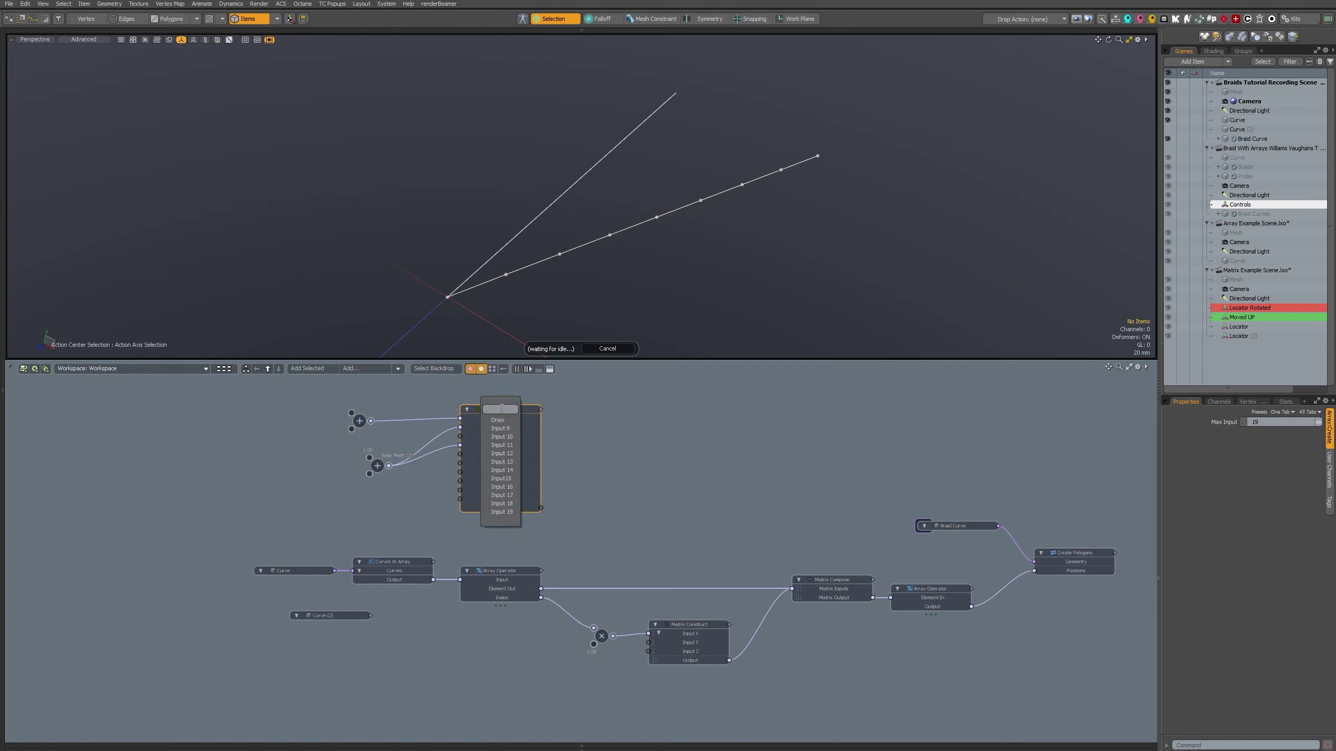
{"action": "left_click", "coordinate": [510, 420]}
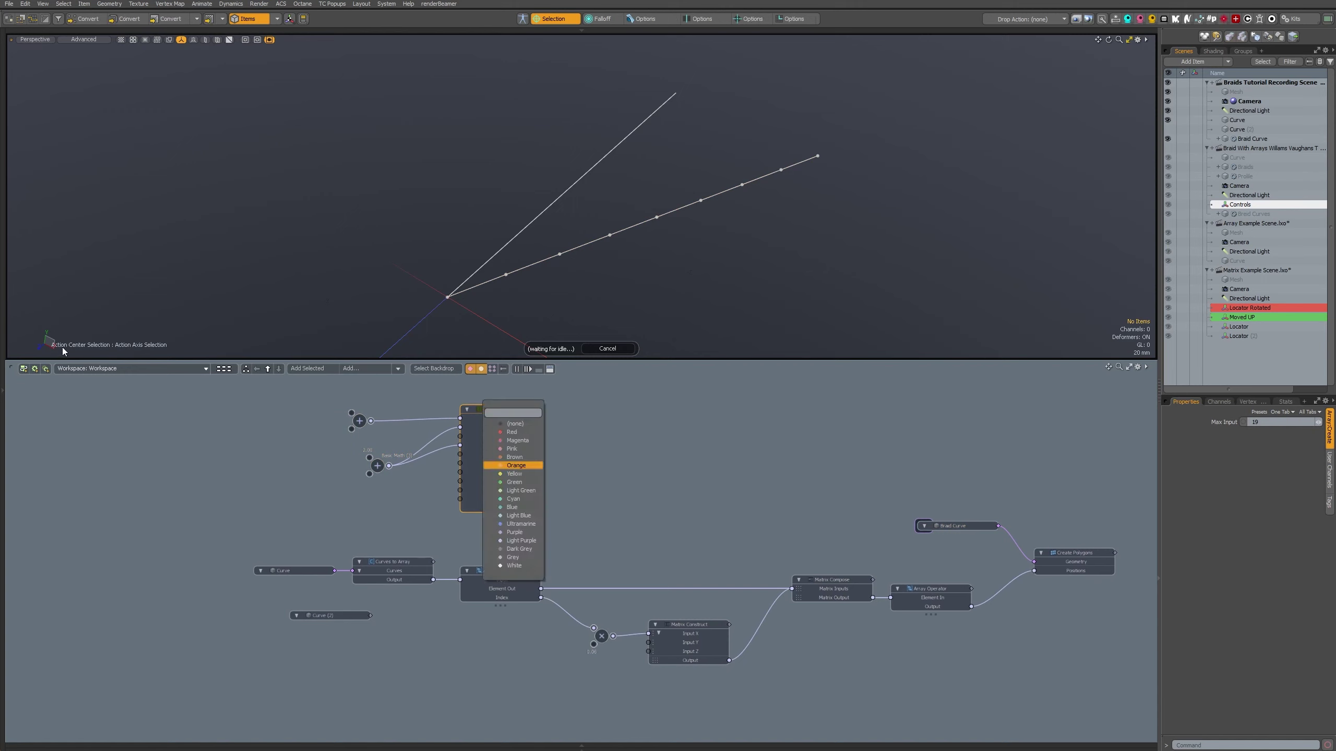
{"action": "left_click", "coordinate": [532, 433]}
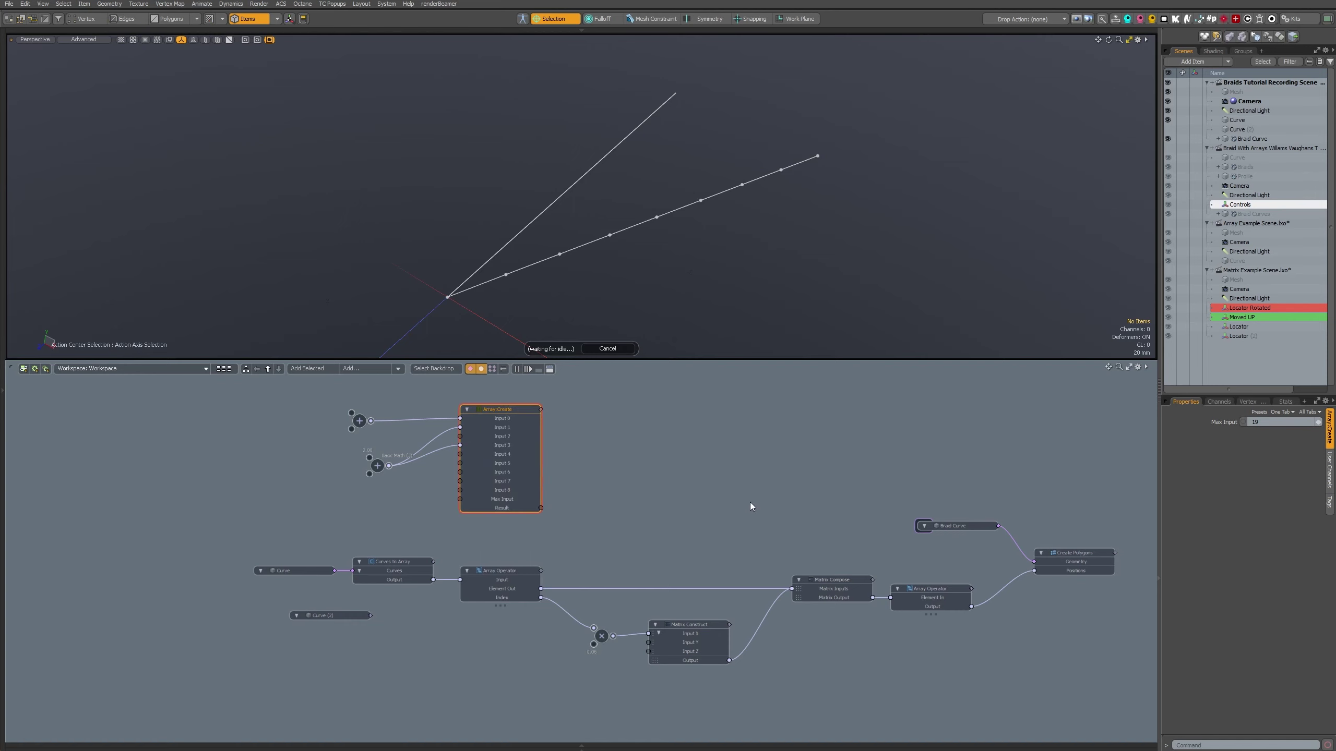
{"action": "left_click", "coordinate": [749, 502]}
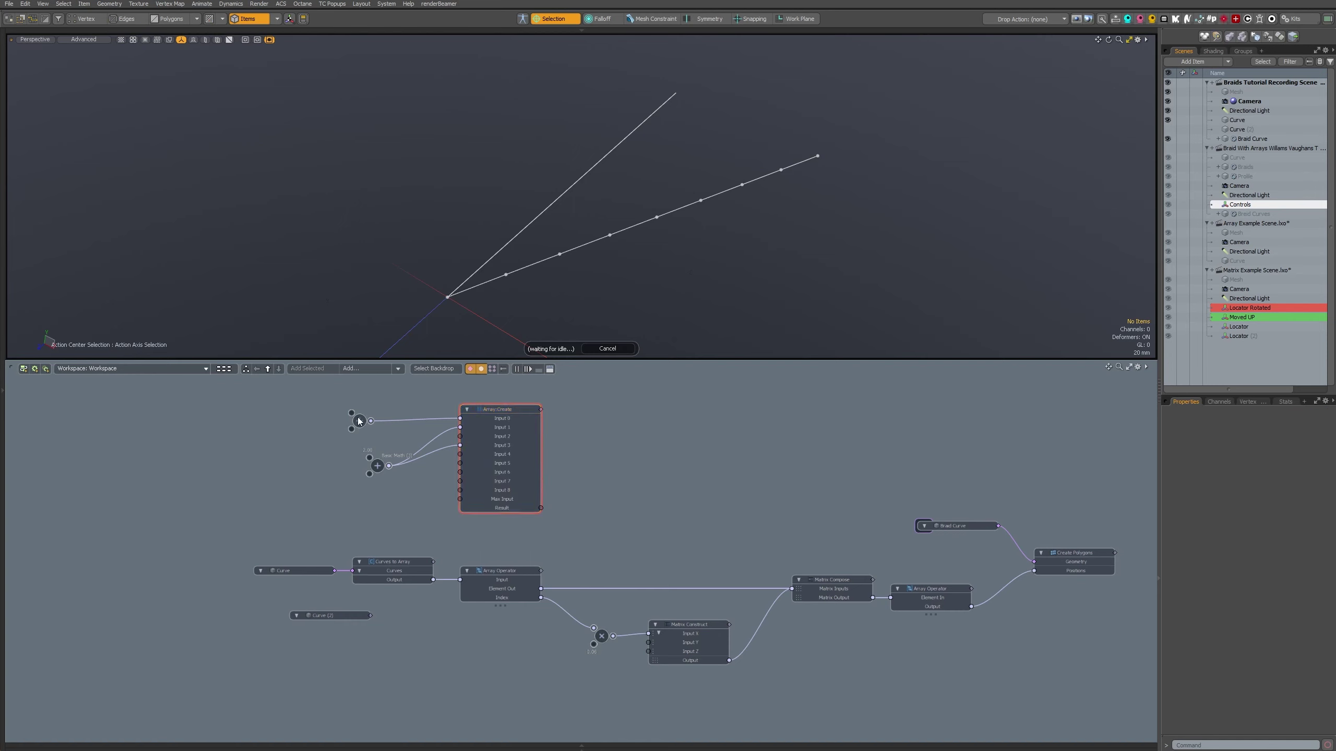
{"action": "left_click_drag", "start_coordinate": [359, 421], "coordinate": [368, 412]}
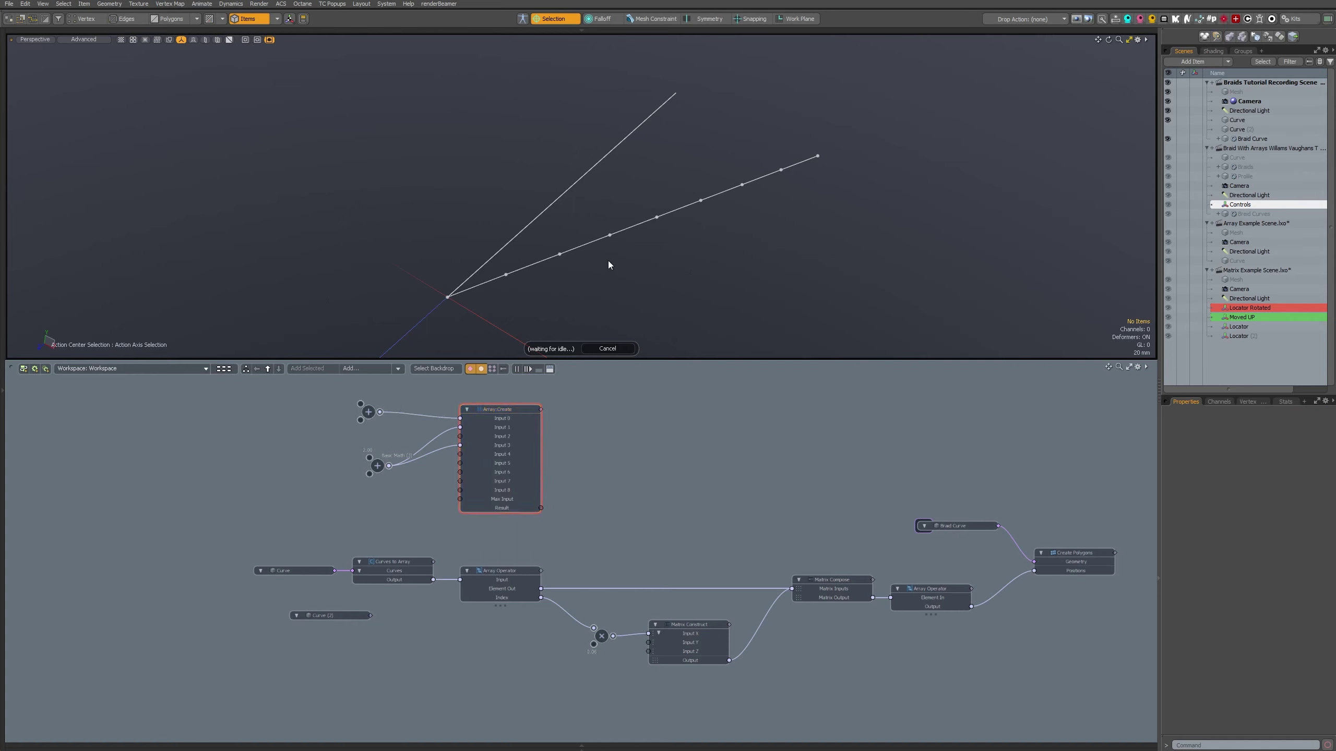
- Rename the Array:Create node as X Offset Array
{"action": "left_click", "coordinate": [494, 411]}
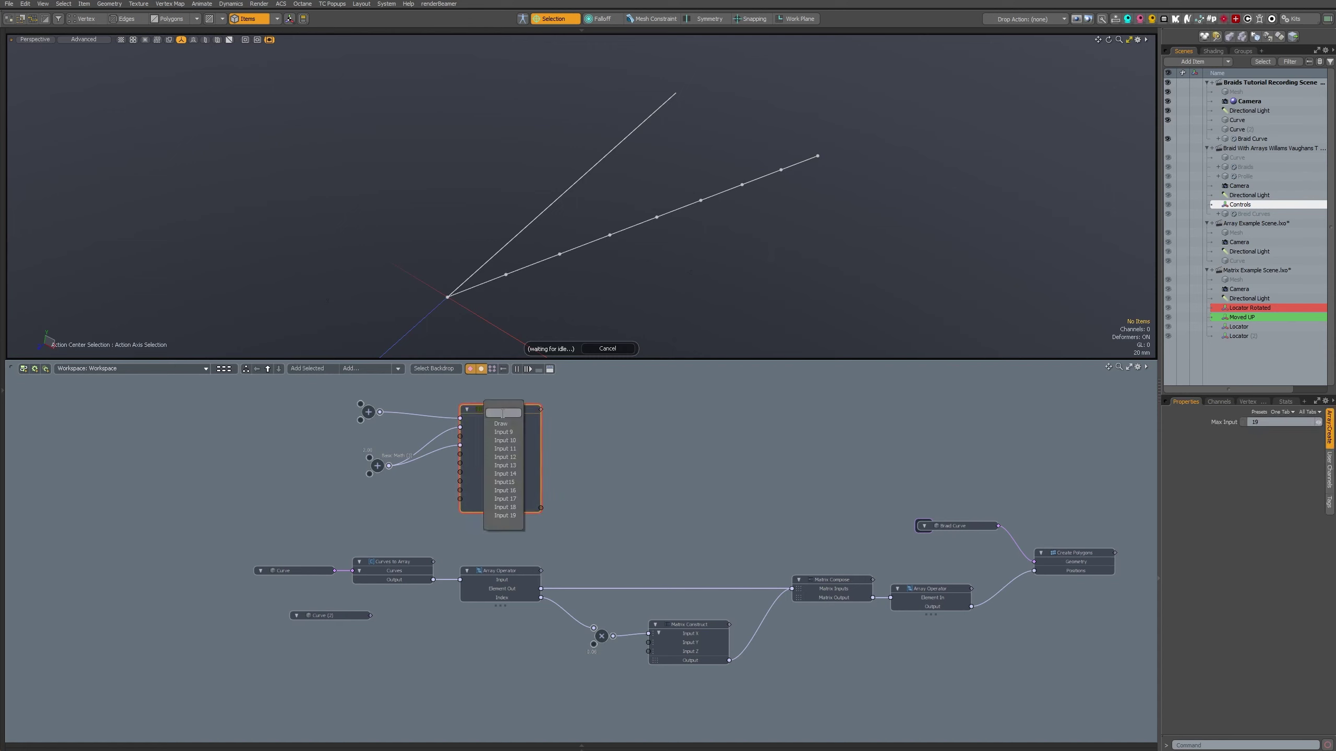
{"action": "left_click_drag", "start_coordinate": [472, 404], "coordinate": [582, 418], "text": "ctrl+alt"}
{"action": "double_click", "coordinate": [533, 421]}
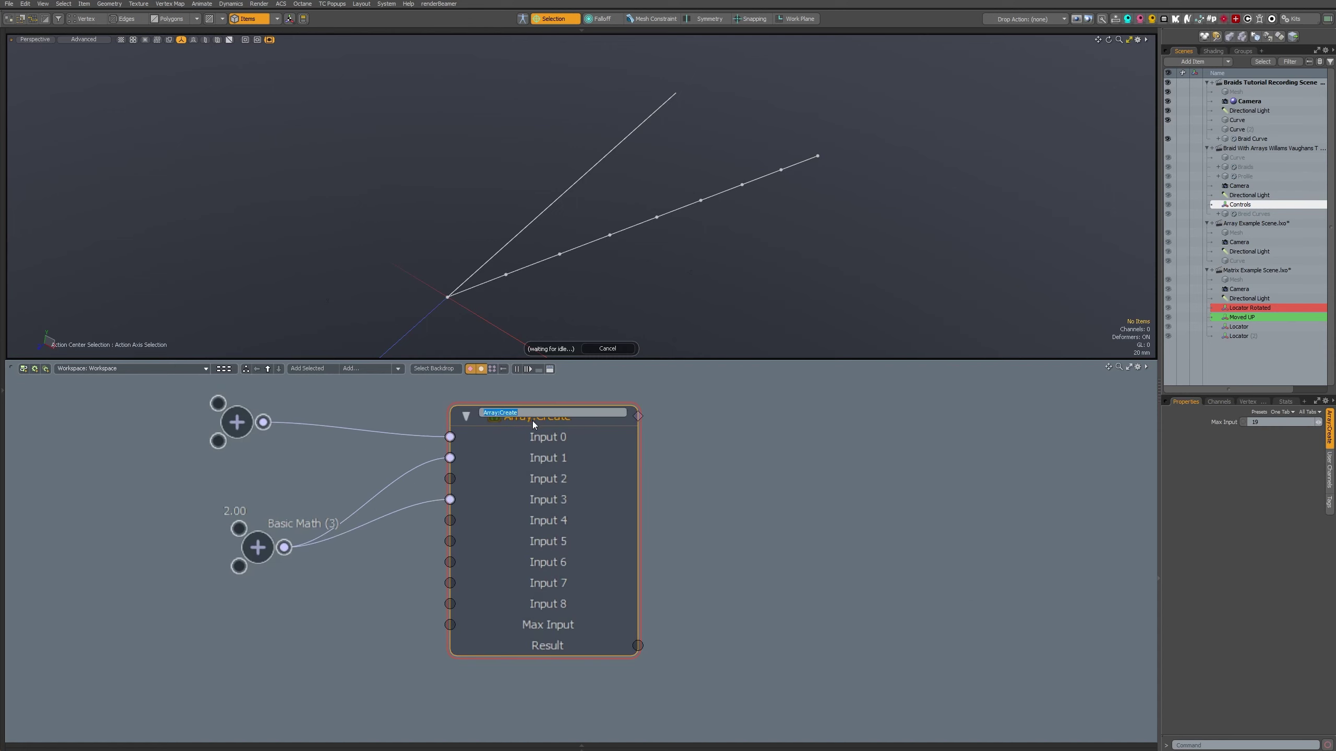
{"action": "left_click_drag", "start_coordinate": [499, 413], "coordinate": [647, 426]}
{"action": "key", "text": "BackSpace"}
{"action": "key", "text": "Delete"}
{"action": "type", "text": "X Offs"}
{"action": "key", "text": "Left"}
{"action": "key", "text": "shift+Home"}
{"action": "key", "text": "BackSpace"}
{"action": "key", "text": "End"}
{"action": "type", "text": "Array"}
{"action": "key", "text": "Return"}
{"action": "scroll", "coordinate": [762, 510], "scroll_direction": "down", "scroll_amount": 4}
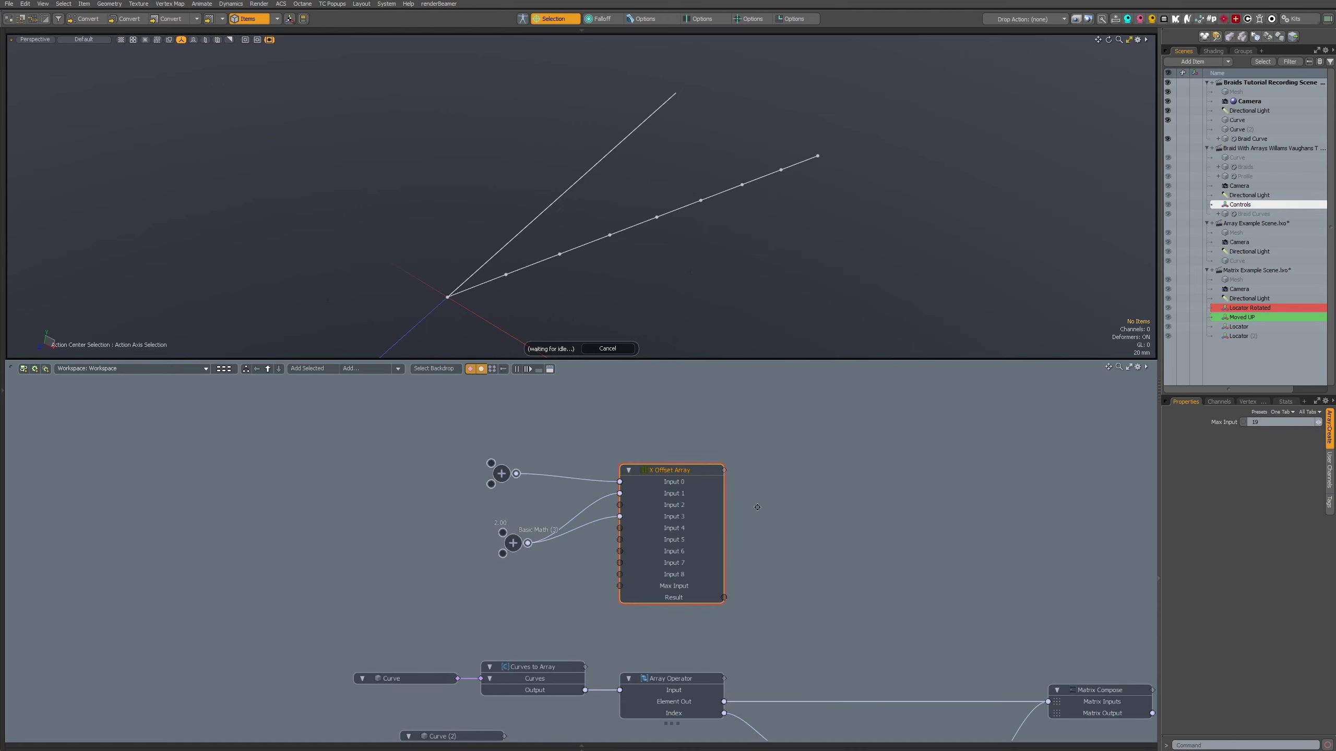
- Shift Matrix Construct, Matrix Compose, the second Array Operator, Braid Curve and Create Polygons to the right to make room
{"action": "middle_click_drag", "start_coordinate": [754, 507], "coordinate": [625, 436]}
{"action": "scroll", "coordinate": [682, 488], "scroll_direction": "down", "scroll_amount": 1}
{"action": "middle_click_drag", "start_coordinate": [681, 487], "coordinate": [600, 494]}
{"action": "left_click_drag", "start_coordinate": [579, 489], "coordinate": [1141, 679]}
{"action": "left_click_drag", "start_coordinate": [666, 628], "coordinate": [757, 638]}
{"action": "left_click", "coordinate": [399, 510]}
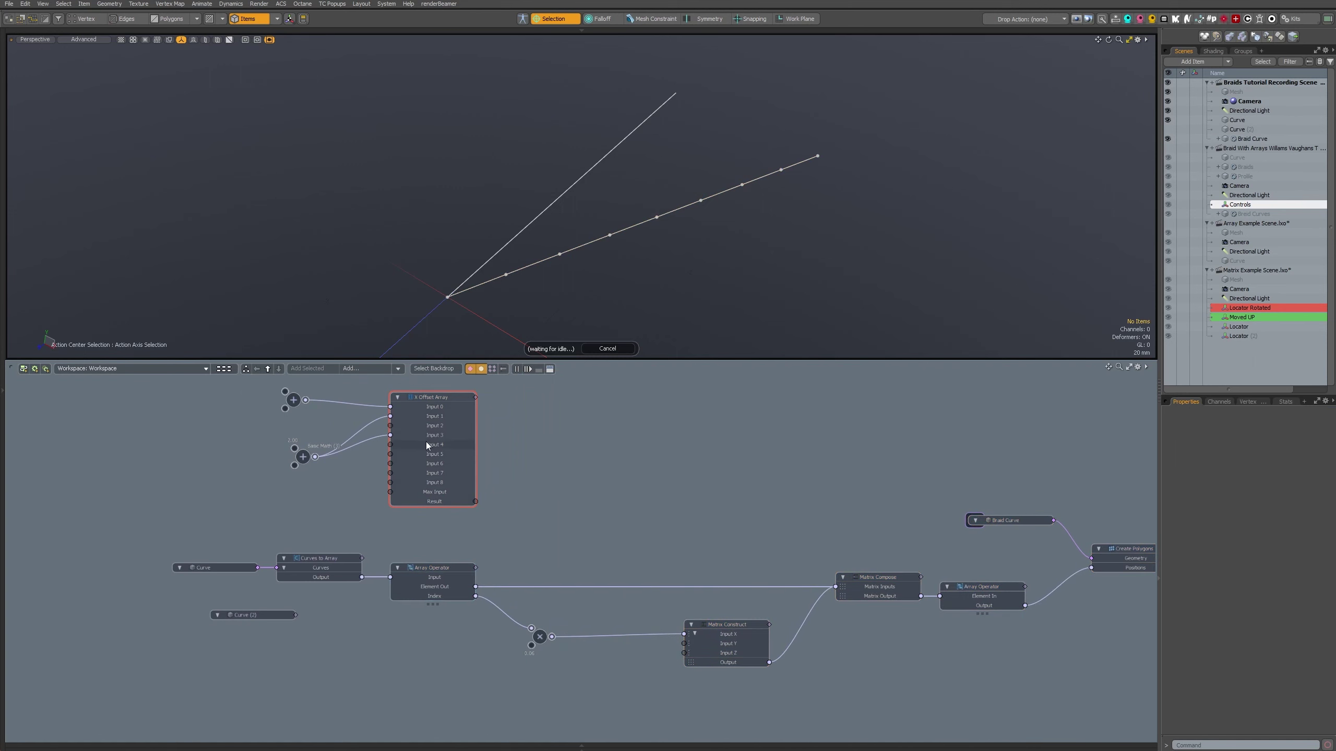
- Add an Array Element By Index node between the first Array Operator and Matrix Compose
{"action": "middle_click_drag", "start_coordinate": [614, 700], "coordinate": [648, 688]}
{"action": "key", "text": "n"}
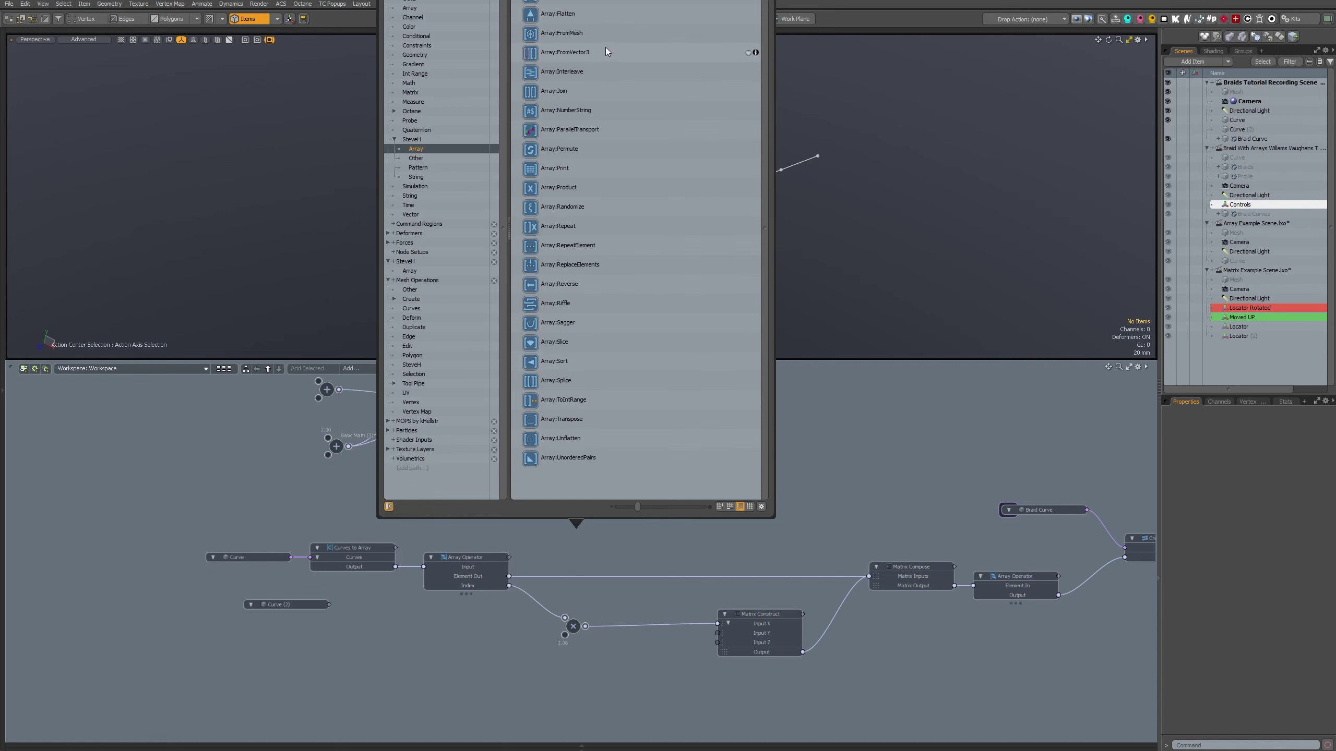
{"action": "left_click_drag", "start_coordinate": [583, 0], "coordinate": [577, 84]}
{"action": "key", "text": "c"}
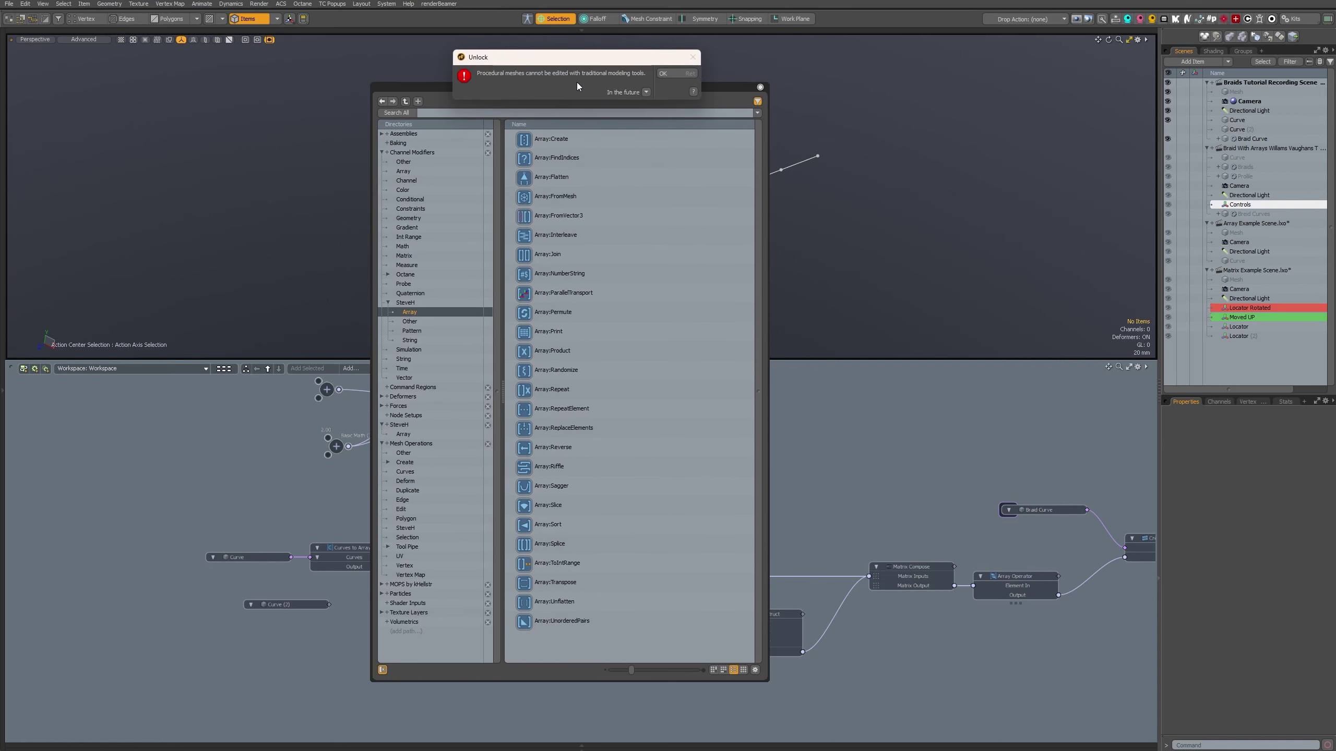
{"action": "key", "text": "Return"}
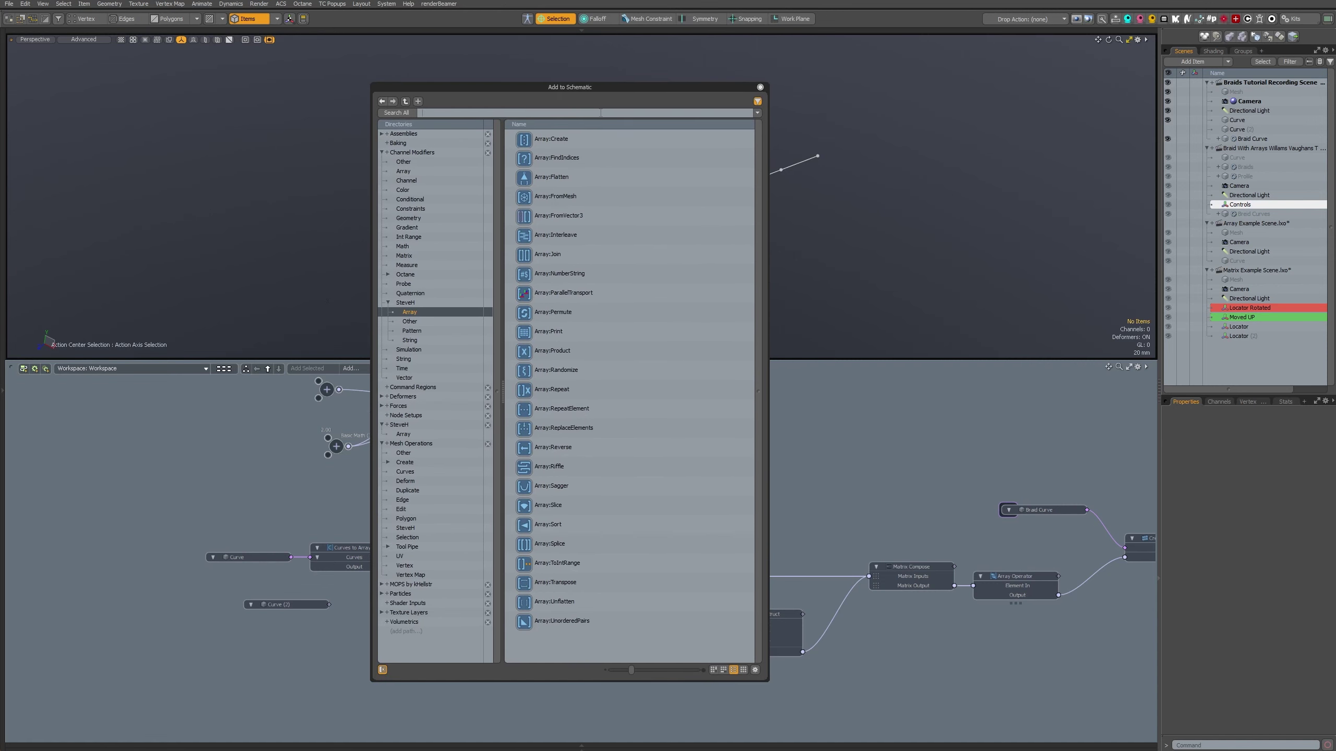
{"action": "type", "text": "ind"}
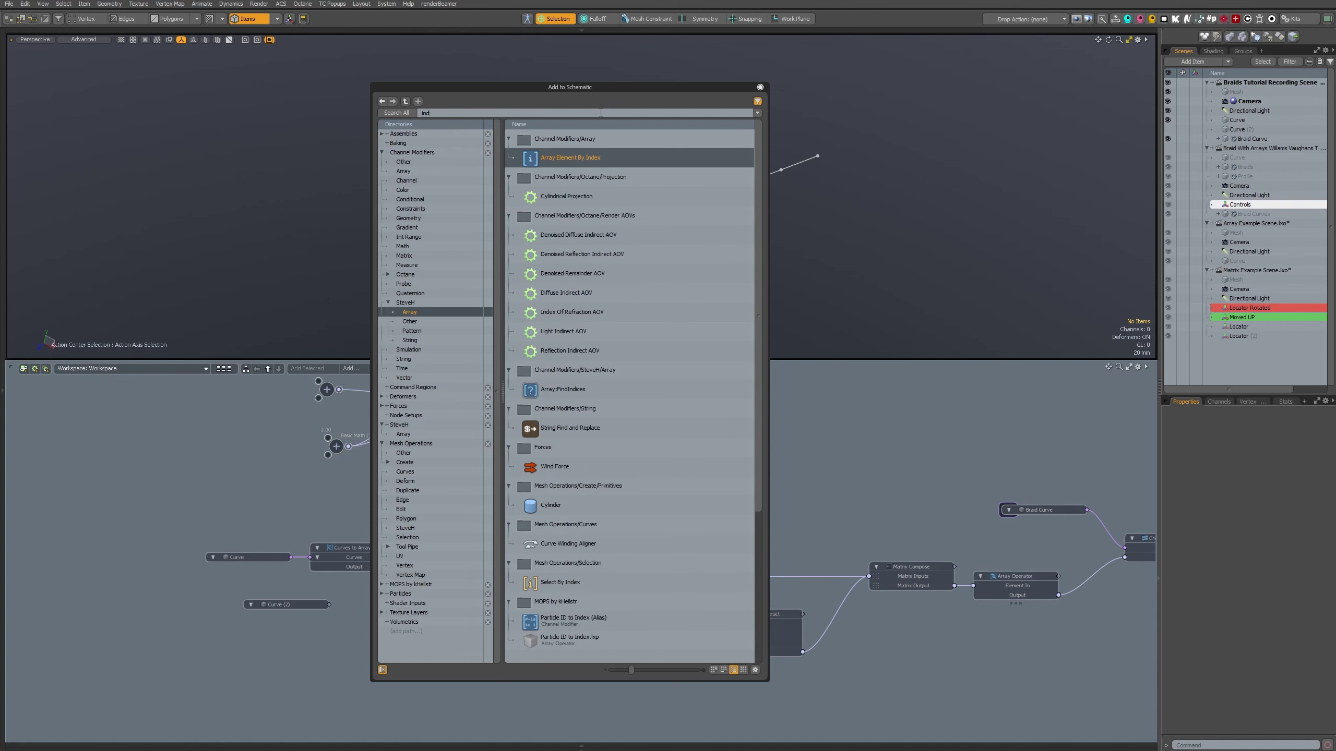
{"action": "key", "text": "Return"}
{"action": "left_click_drag", "start_coordinate": [660, 102], "coordinate": [1082, 135]}
{"action": "left_click", "coordinate": [688, 424]}
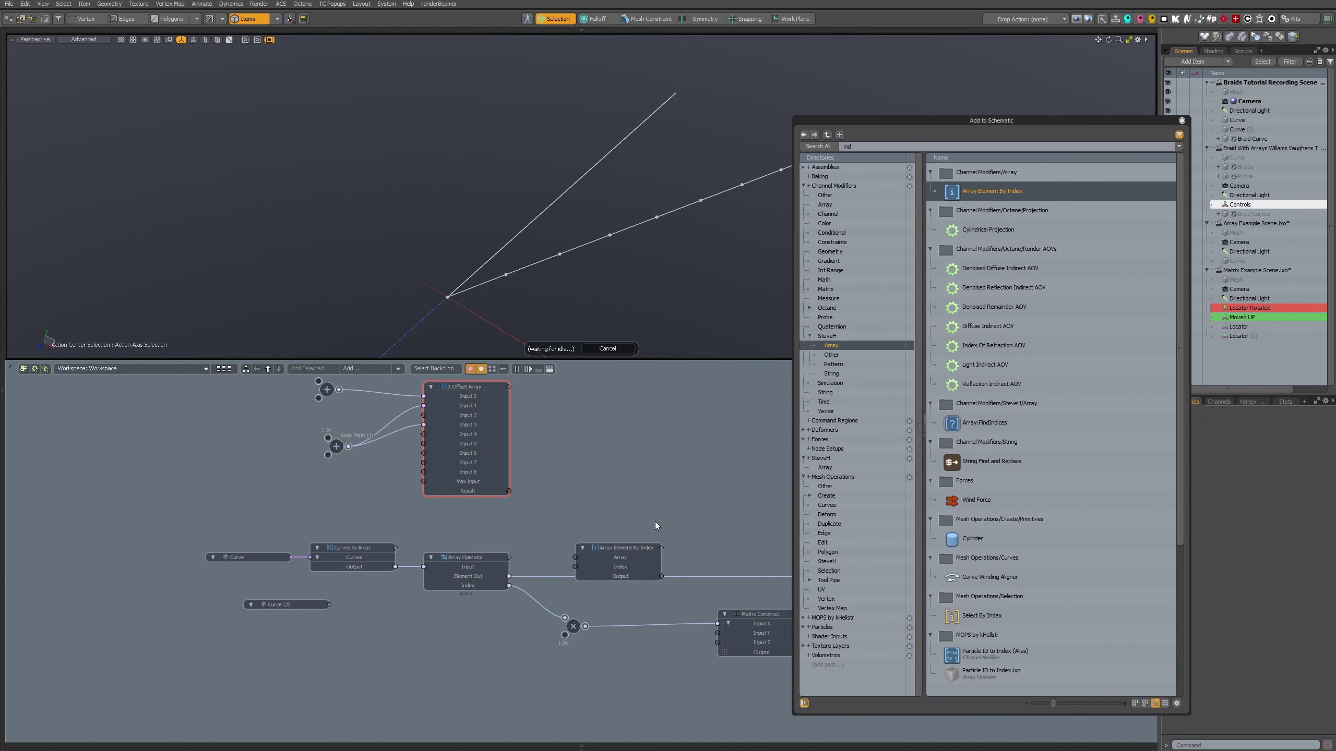
- Link X Offset Array's Result and the Array Operator's Index into Array Element By Index, and its Output to Matrix Construct's Input X
{"action": "left_click_drag", "start_coordinate": [640, 548], "coordinate": [649, 520]}
{"action": "left_click_drag", "start_coordinate": [508, 491], "coordinate": [584, 529]}
{"action": "left_click_drag", "start_coordinate": [508, 585], "coordinate": [681, 604]}
{"action": "scroll", "coordinate": [594, 484], "scroll_direction": "up", "scroll_amount": 1}
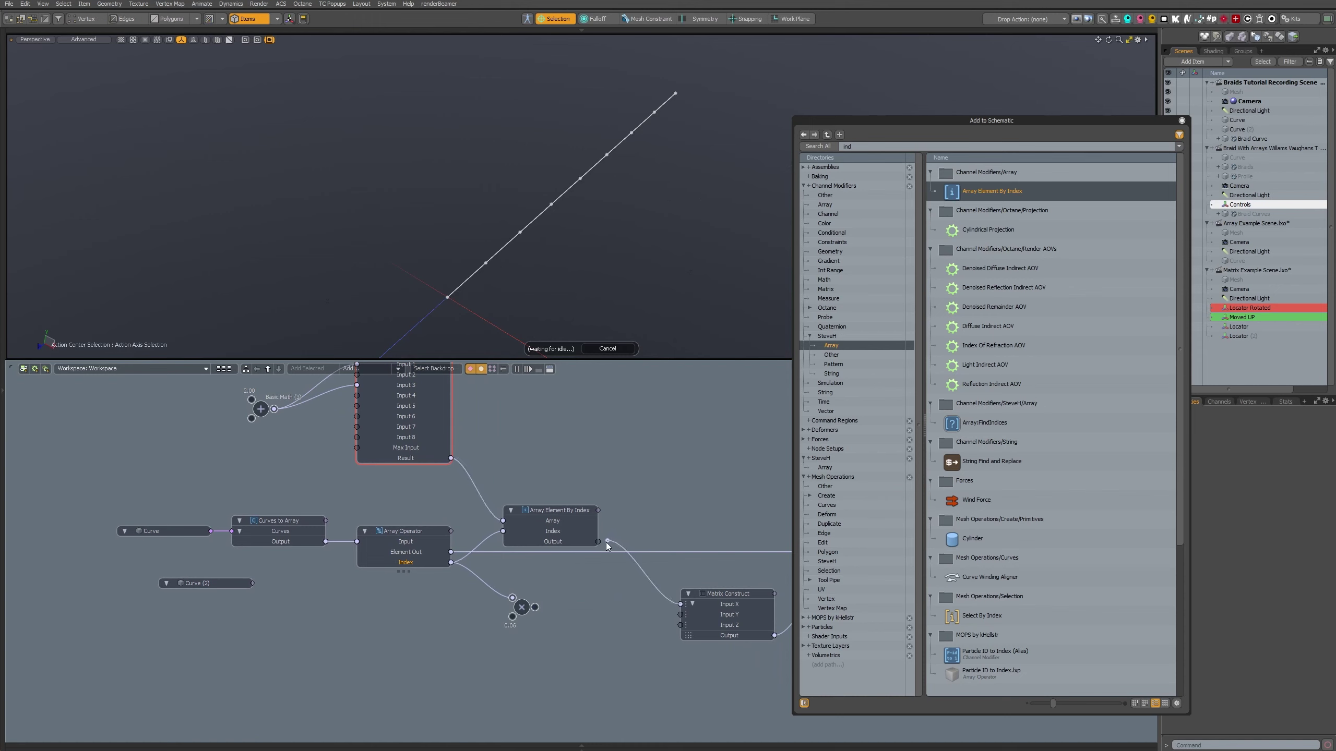
{"action": "left_click_drag", "start_coordinate": [623, 286], "coordinate": [454, 272], "text": "alt"}
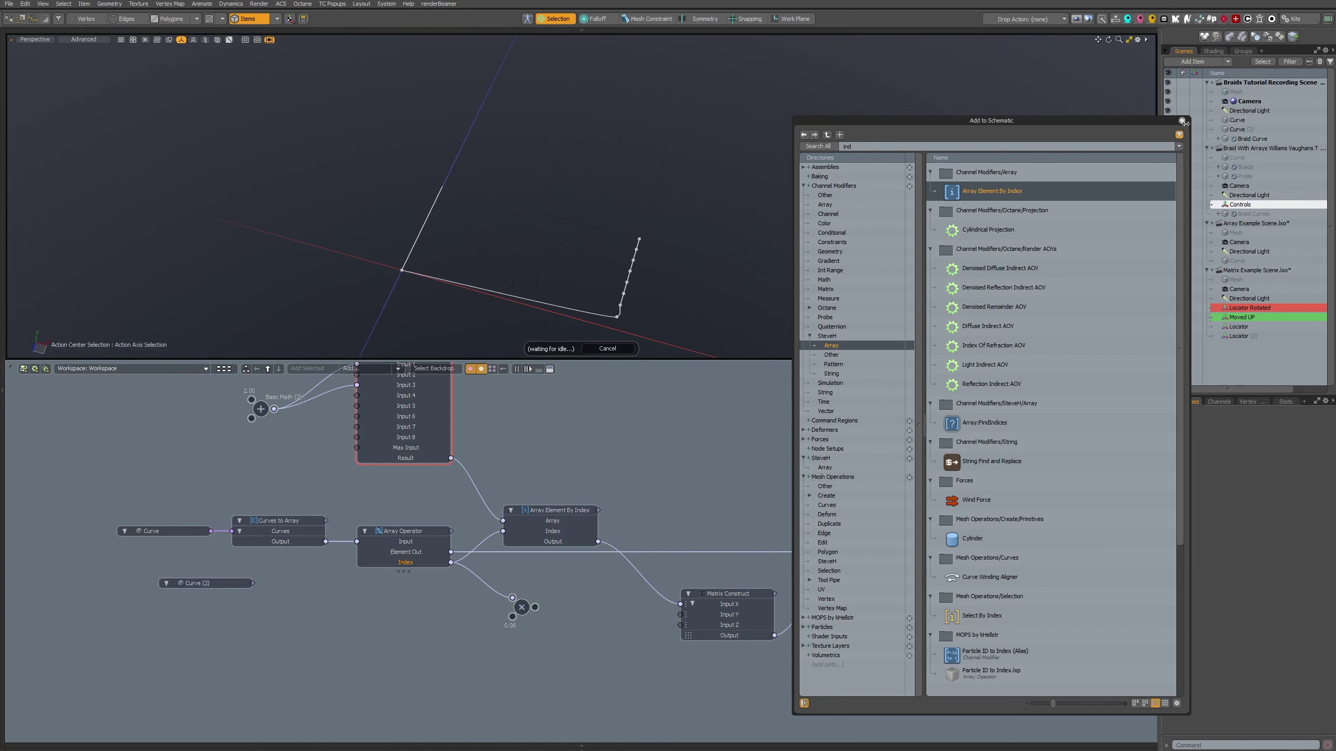
- Delete the multiply math node fed by the Array Operator's Index and move Array Element By Index slightly closer to X Offset Array
{"action": "left_click", "coordinate": [1183, 122]}
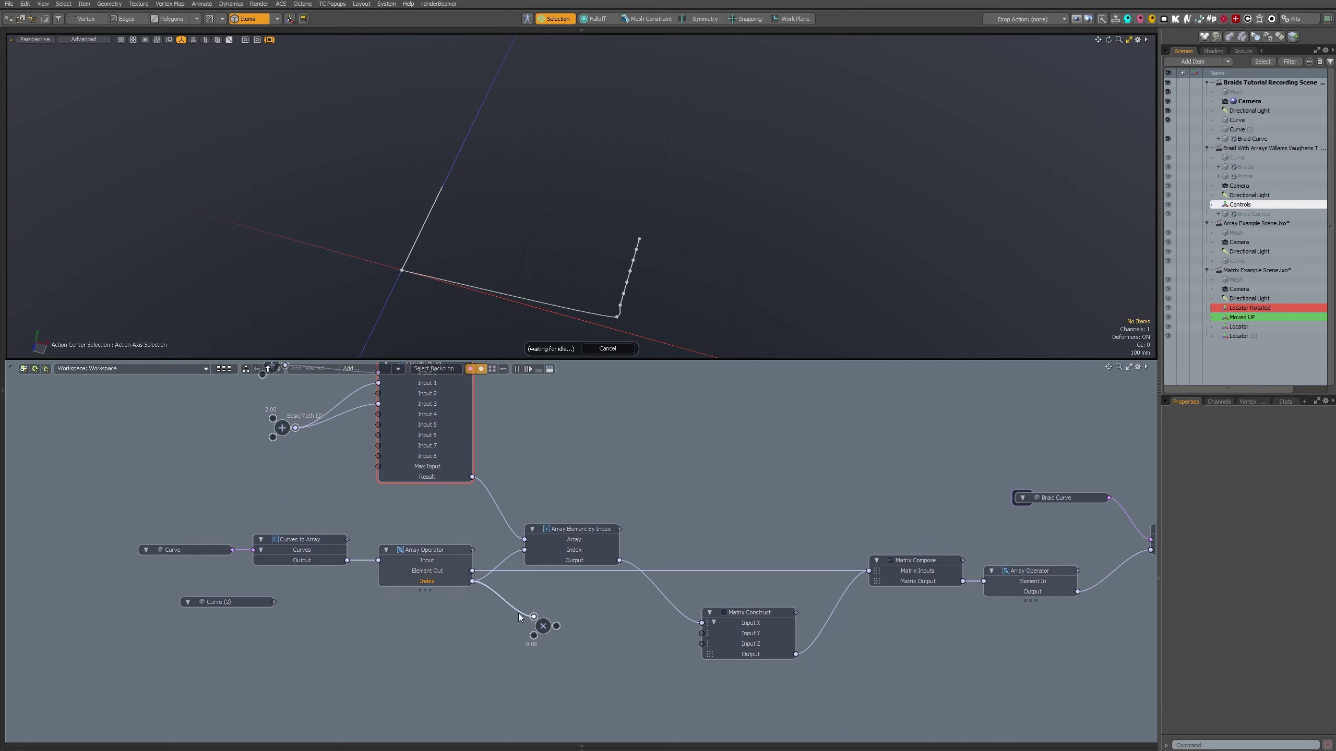
{"action": "left_click_drag", "start_coordinate": [520, 613], "coordinate": [557, 648]}
{"action": "key", "text": "Delete"}
{"action": "left_click_drag", "start_coordinate": [565, 456], "coordinate": [584, 510], "text": "alt"}
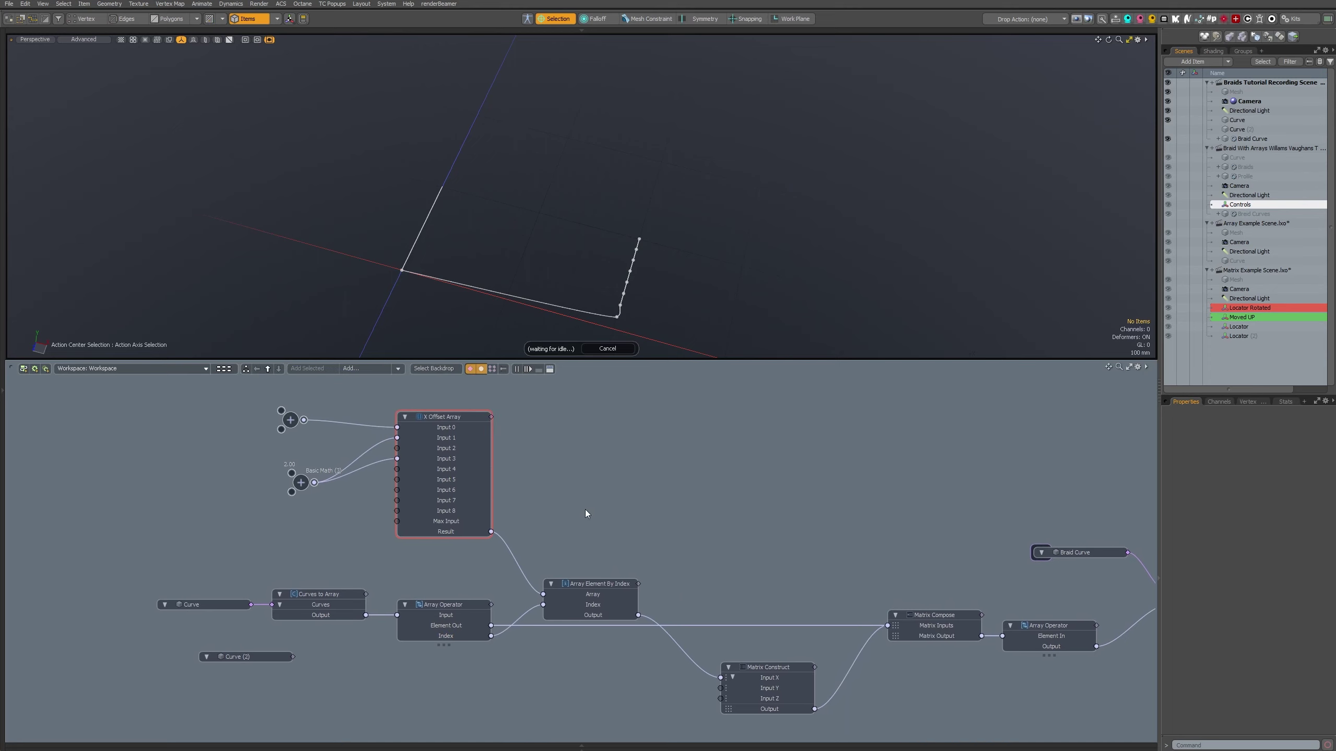
{"action": "left_click_drag", "start_coordinate": [563, 583], "coordinate": [553, 562]}
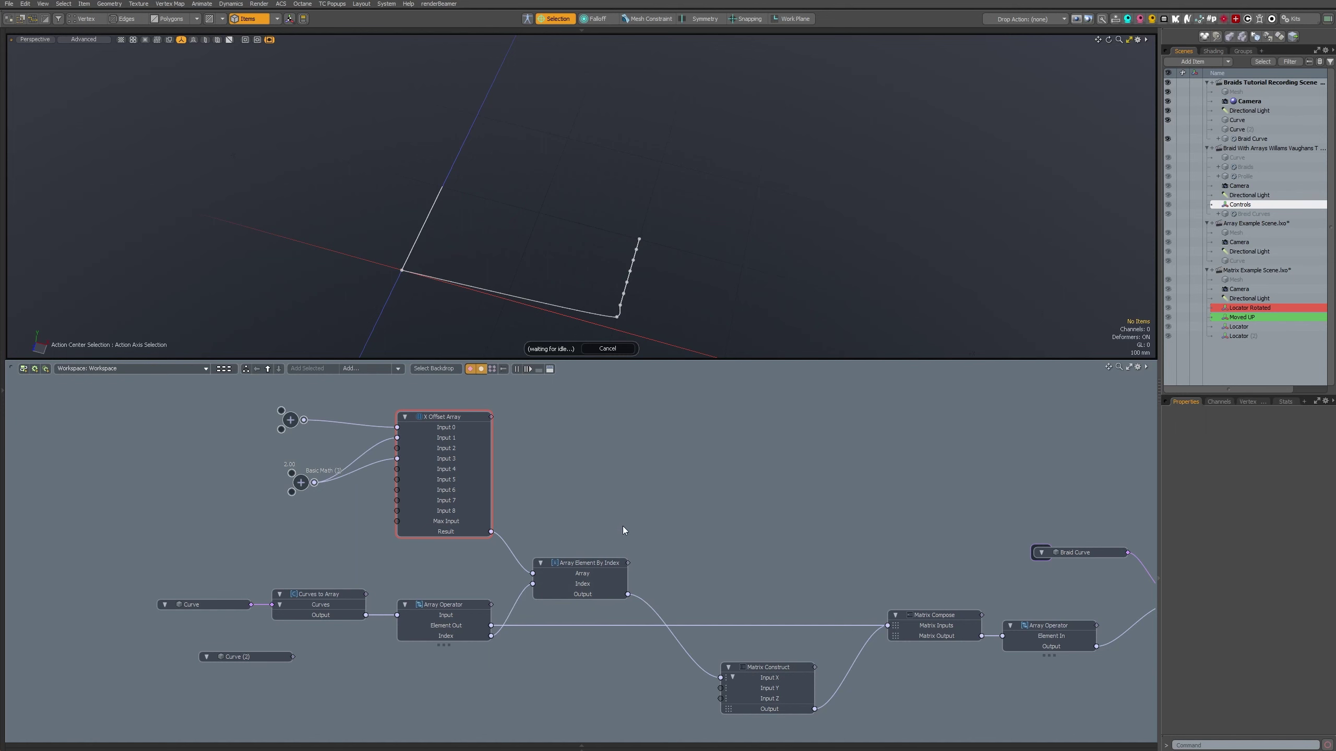
- Add an Array:Print node fed by X Offset Array's Result, show its String in a linked note, and enlarge the note
{"action": "key", "text": "Tab"}
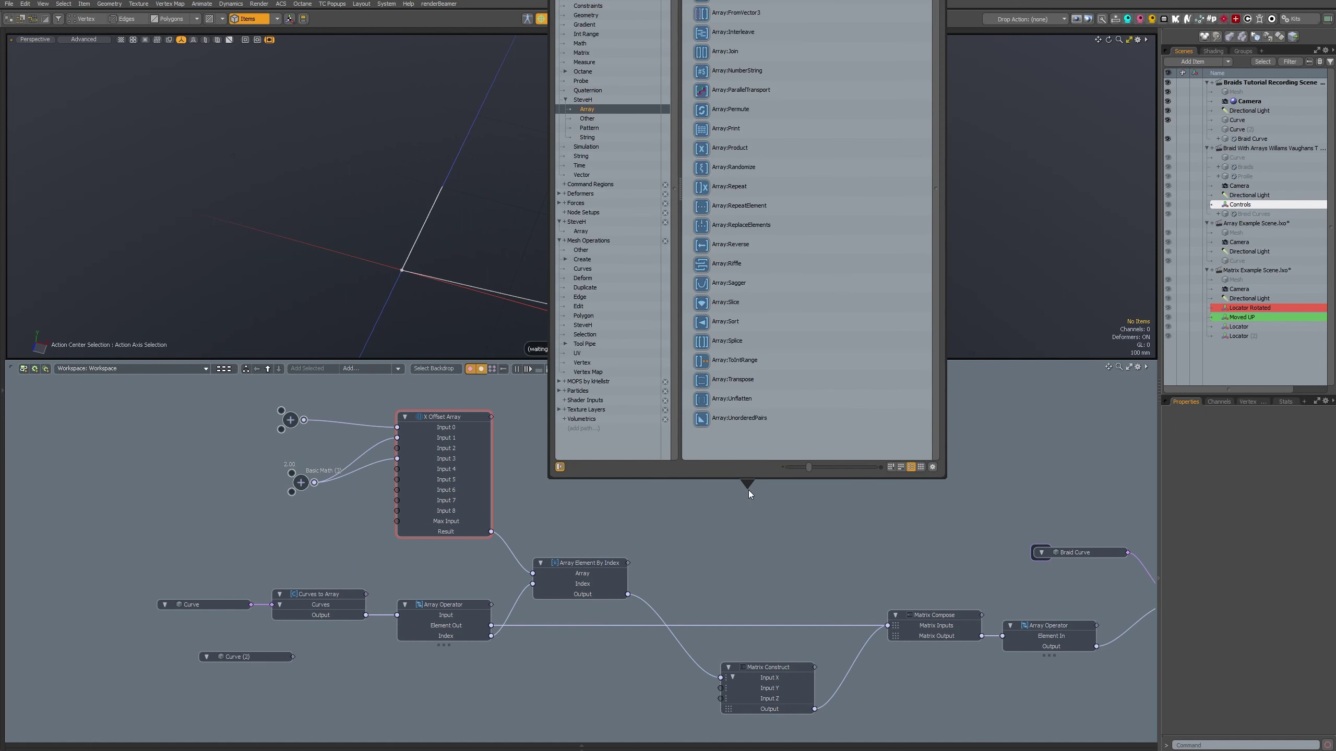
{"action": "type", "text": "pri"}
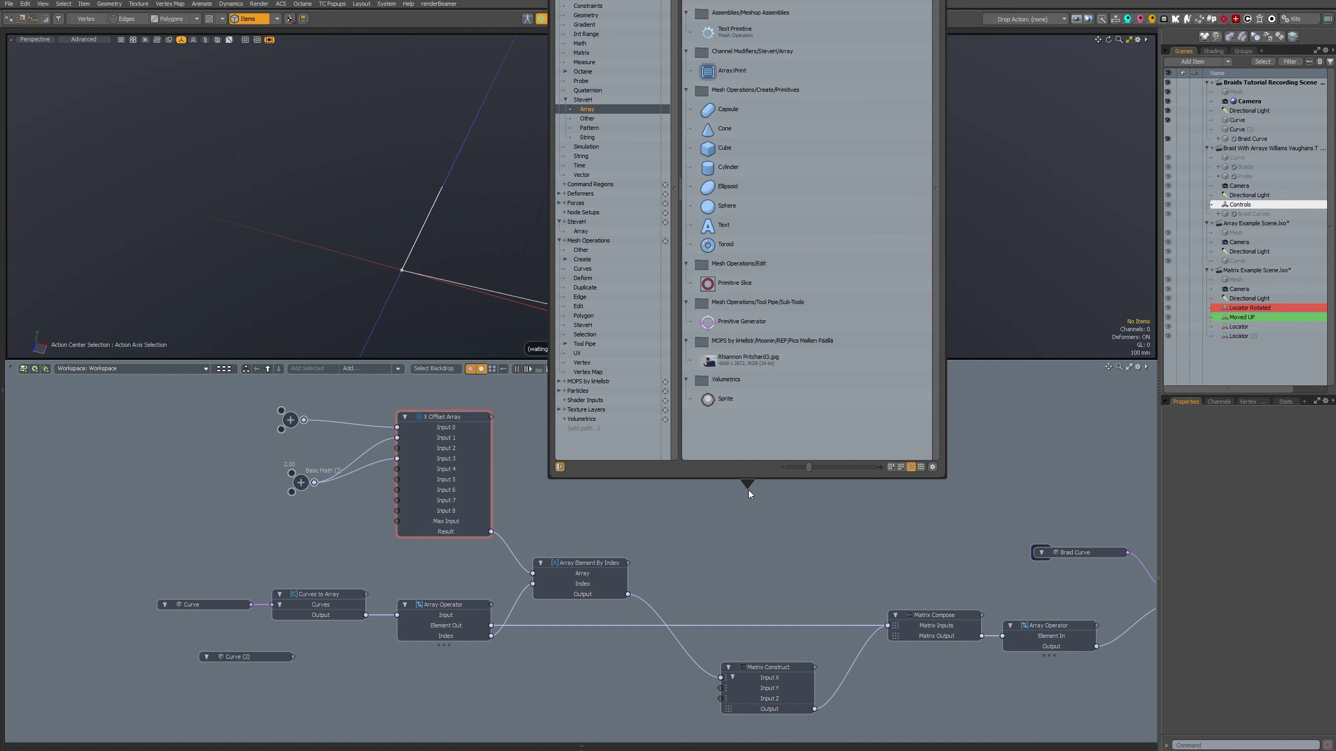
{"action": "key", "text": "Return"}
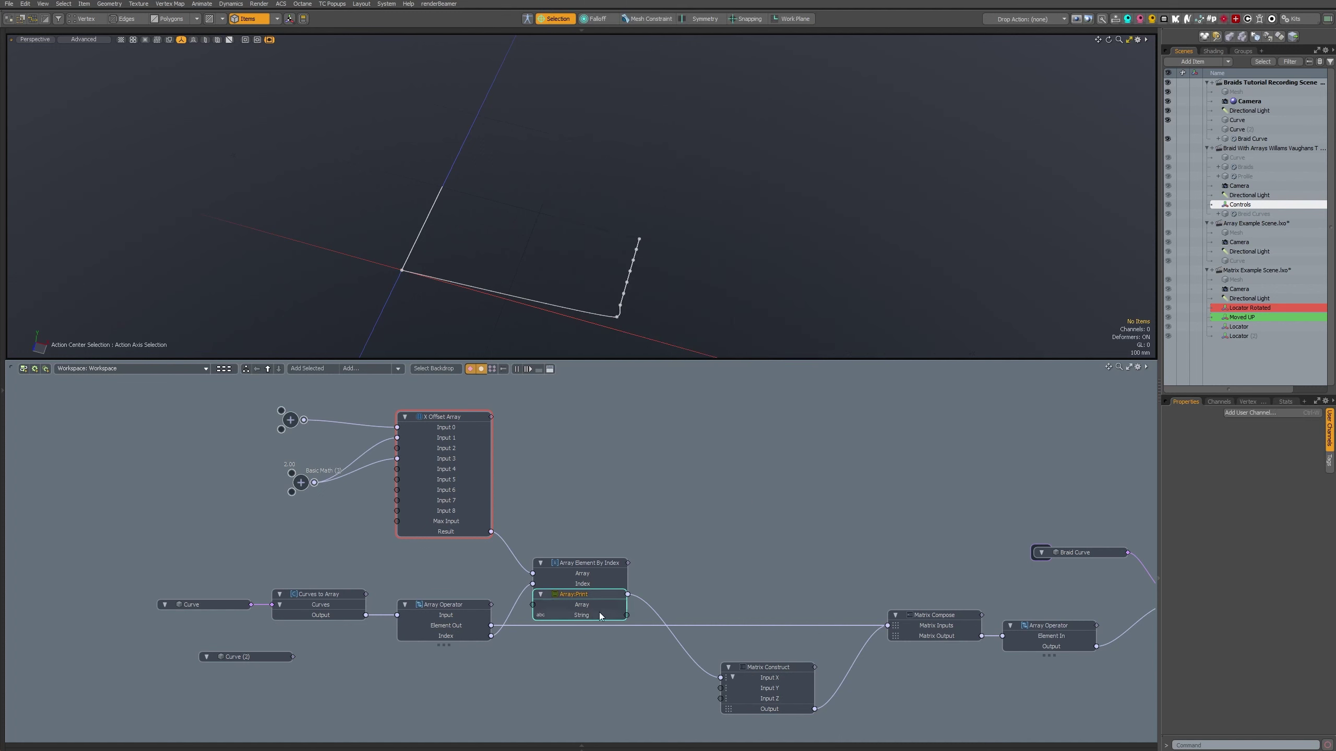
{"action": "left_click_drag", "start_coordinate": [578, 594], "coordinate": [750, 478]}
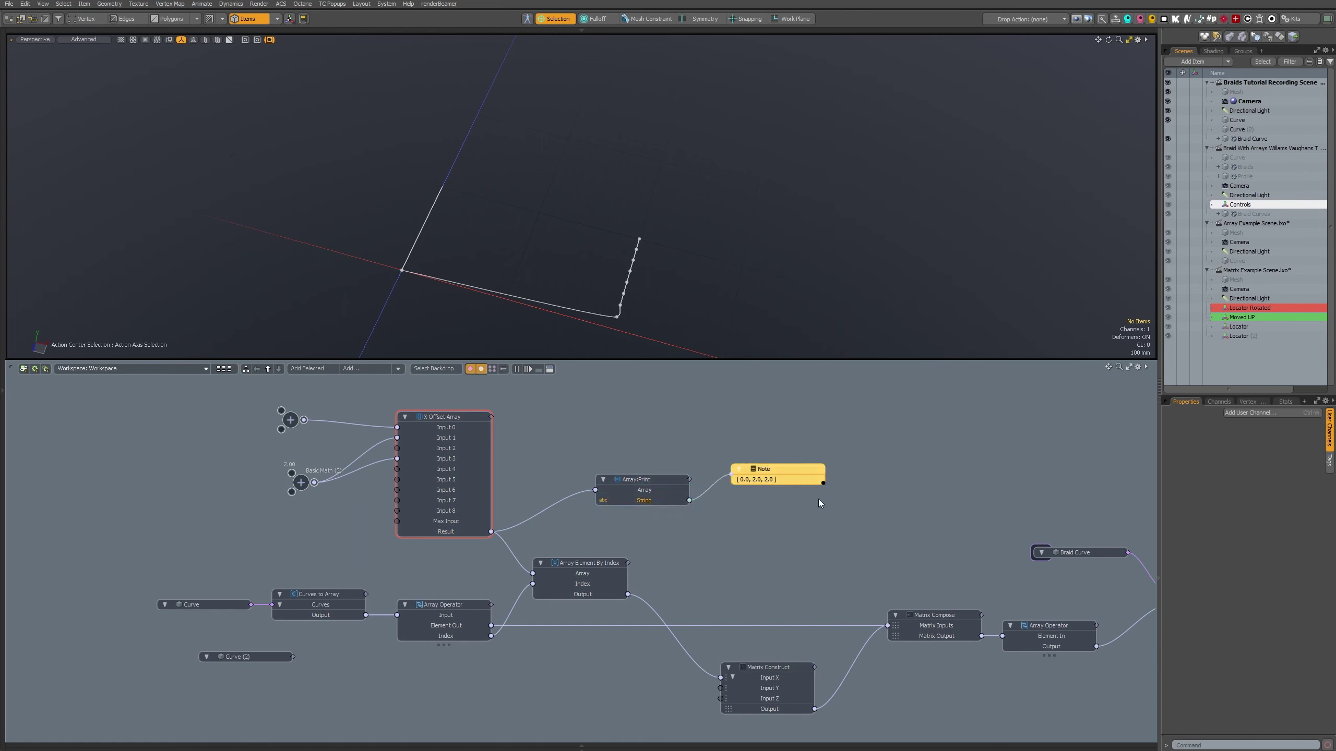
{"action": "left_click_drag", "start_coordinate": [823, 484], "coordinate": [846, 509]}
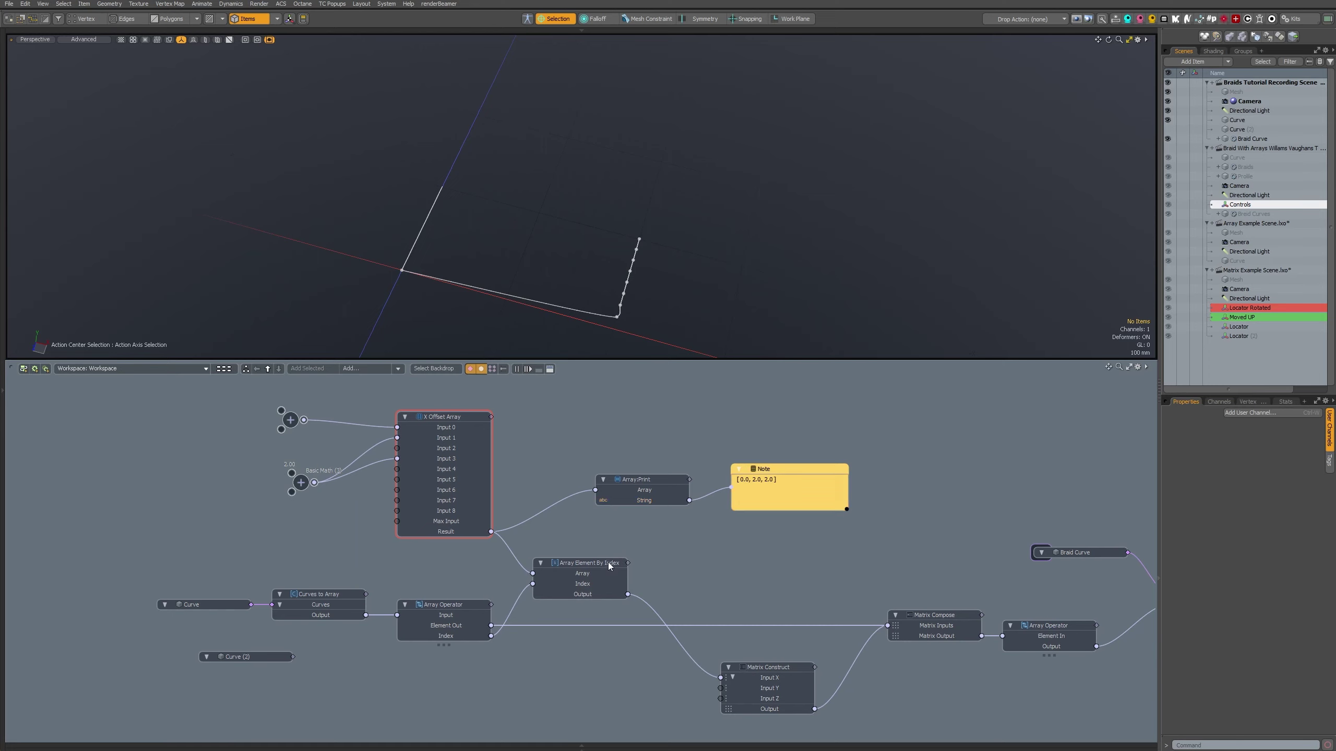
- Try feeding the upper math node's output into Input 2 of the X Offset Array, and remove that link
{"action": "left_click_drag", "start_coordinate": [599, 568], "coordinate": [620, 558]}
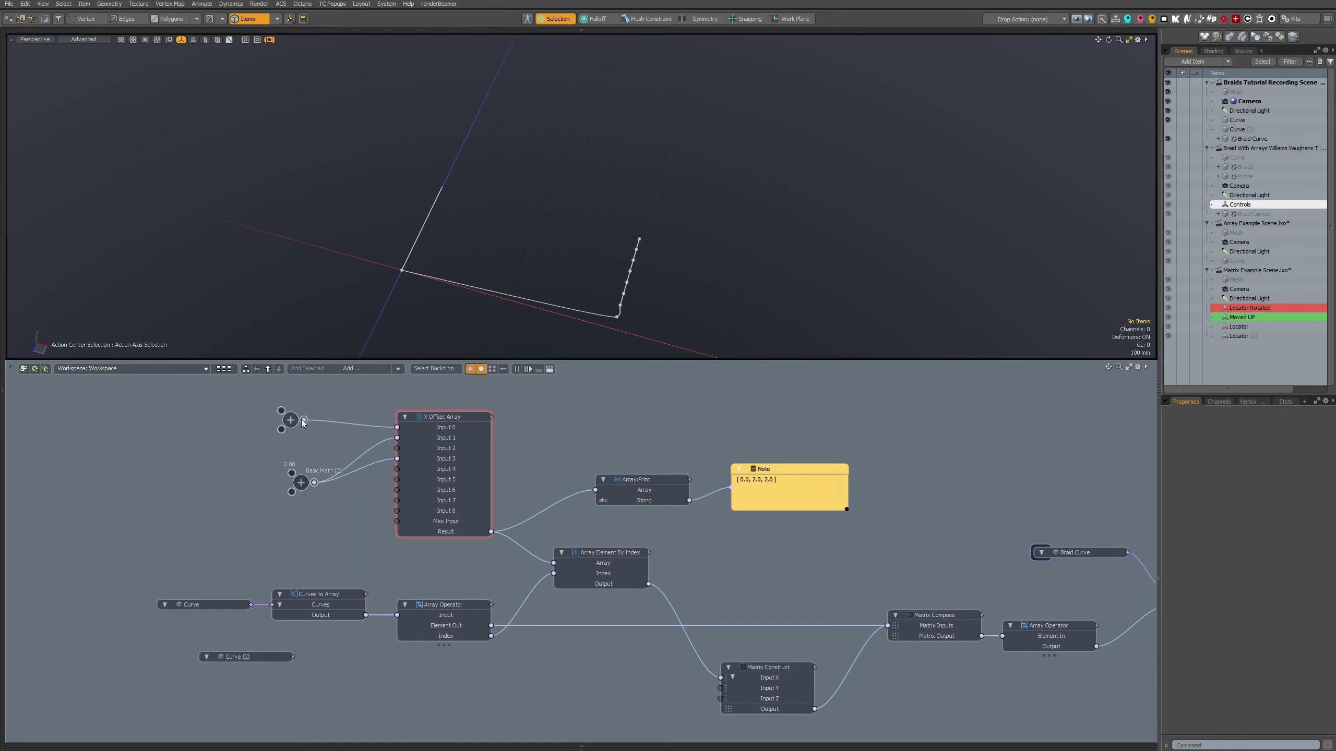
{"action": "left_click_drag", "start_coordinate": [304, 421], "coordinate": [406, 453]}
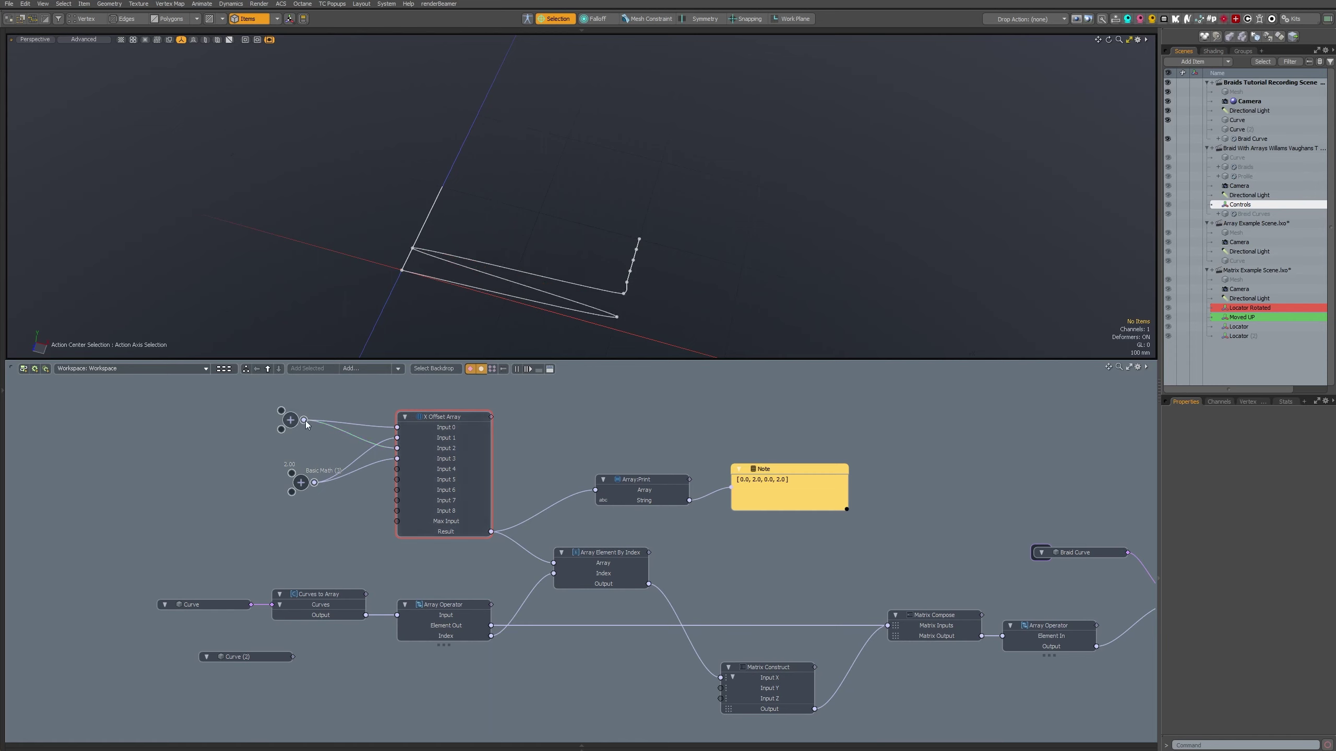
{"action": "left_click", "coordinate": [332, 427]}
{"action": "key", "text": "Delete"}
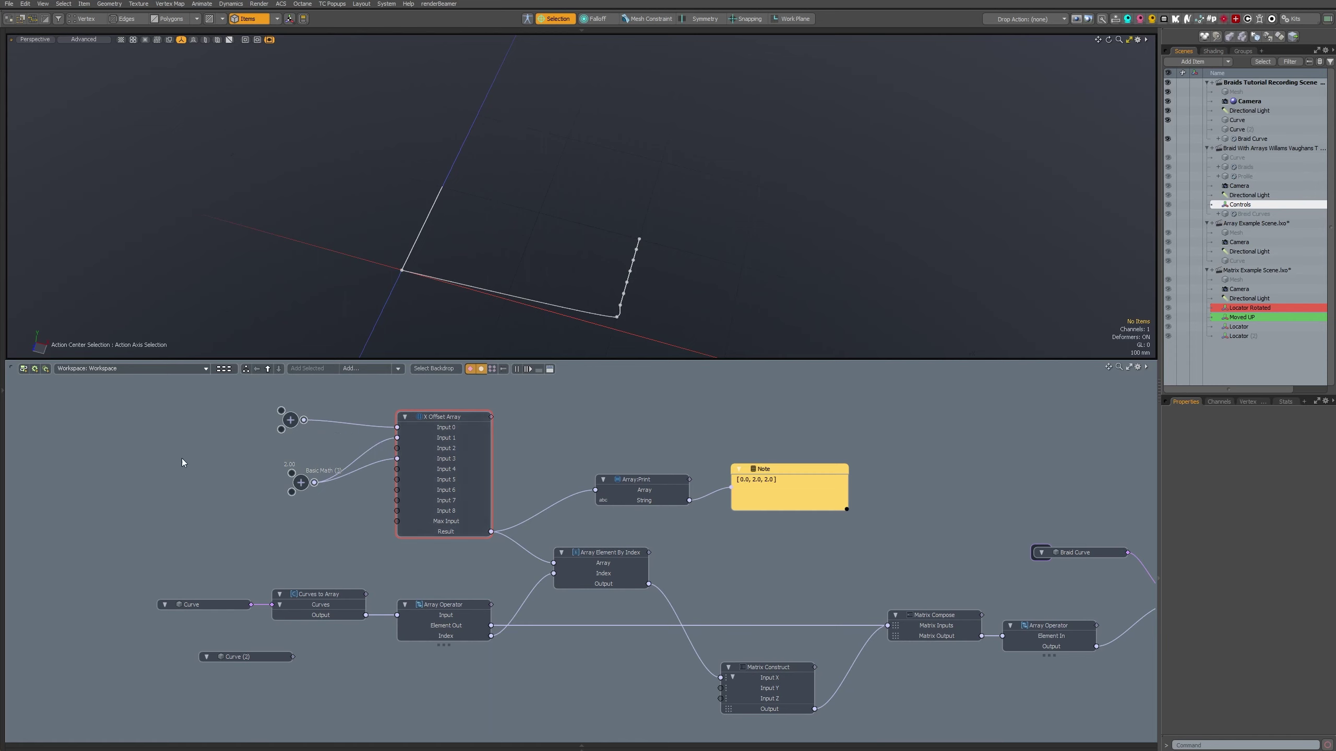
- Add a Locator to the schematic and place its node beside the upper math node, ahead of the X Offset Array
{"action": "right_click", "coordinate": [150, 451]}
{"action": "middle_click_drag", "start_coordinate": [121, 441], "coordinate": [180, 488]}
{"action": "right_click", "coordinate": [181, 489]}
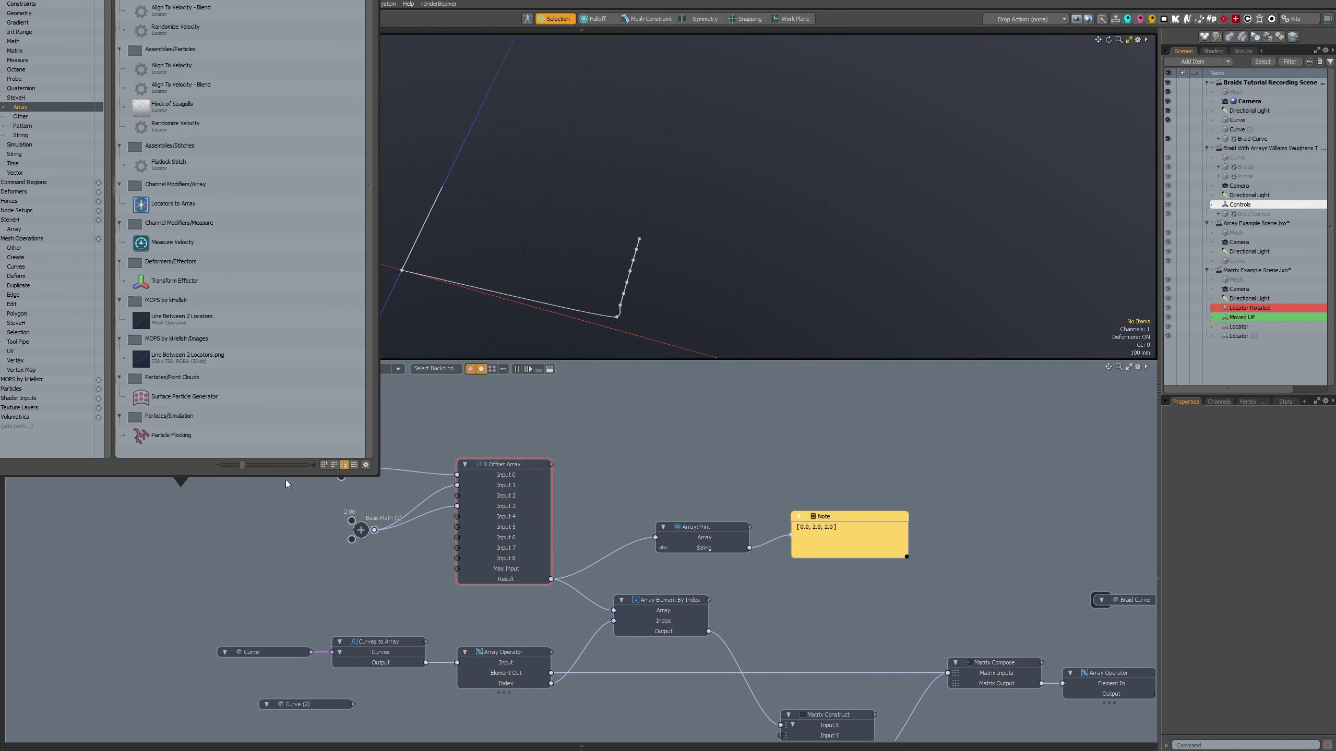
{"action": "left_click", "coordinate": [250, 520]}
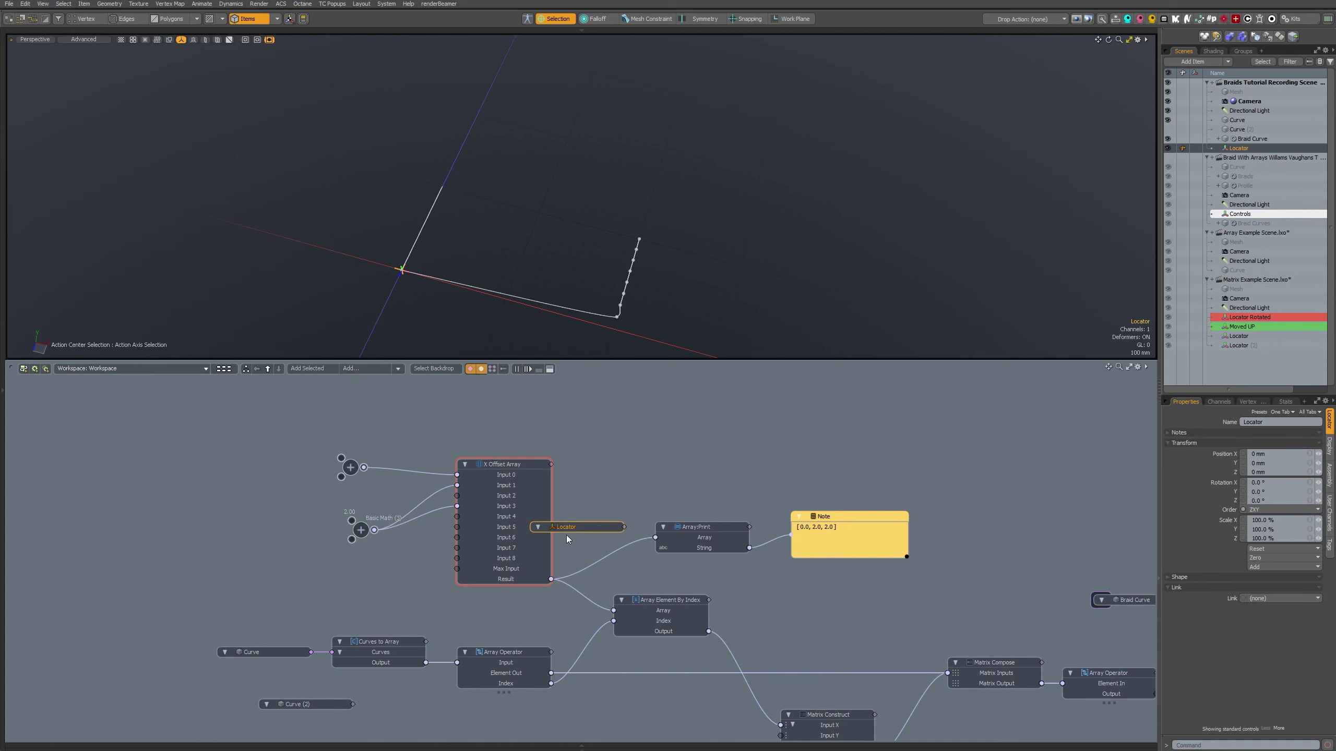
{"action": "left_click_drag", "start_coordinate": [565, 535], "coordinate": [237, 464]}
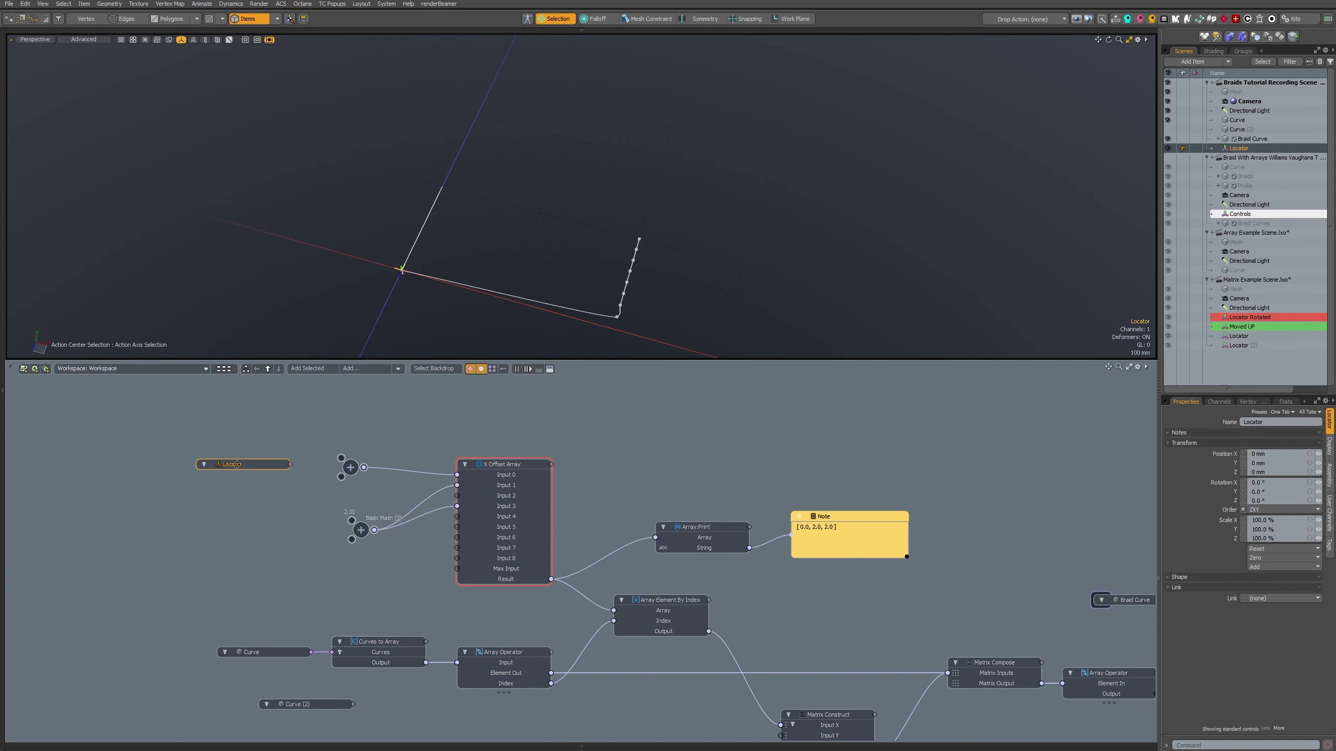
- Create a Float user channel named Zero on the new locator with a default value of 0.0
{"action": "left_click", "coordinate": [237, 464]}
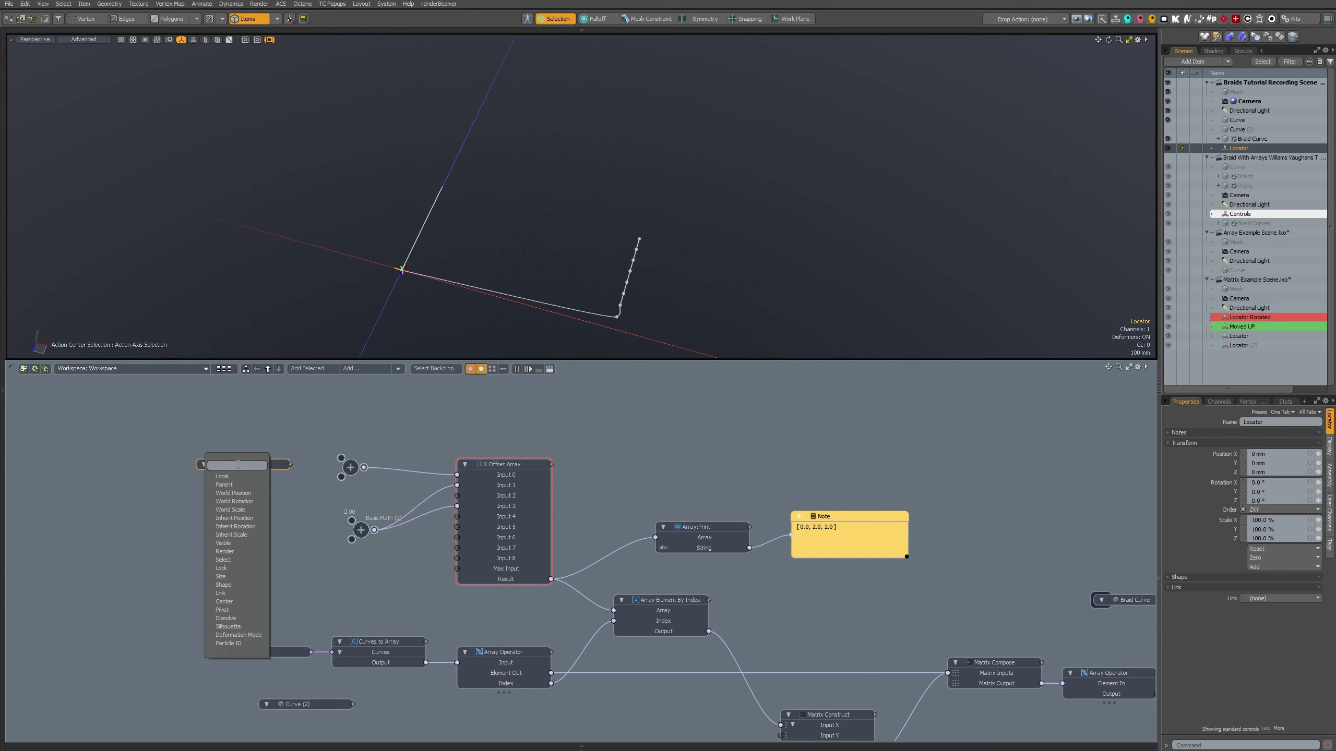
{"action": "left_click", "coordinate": [238, 465]}
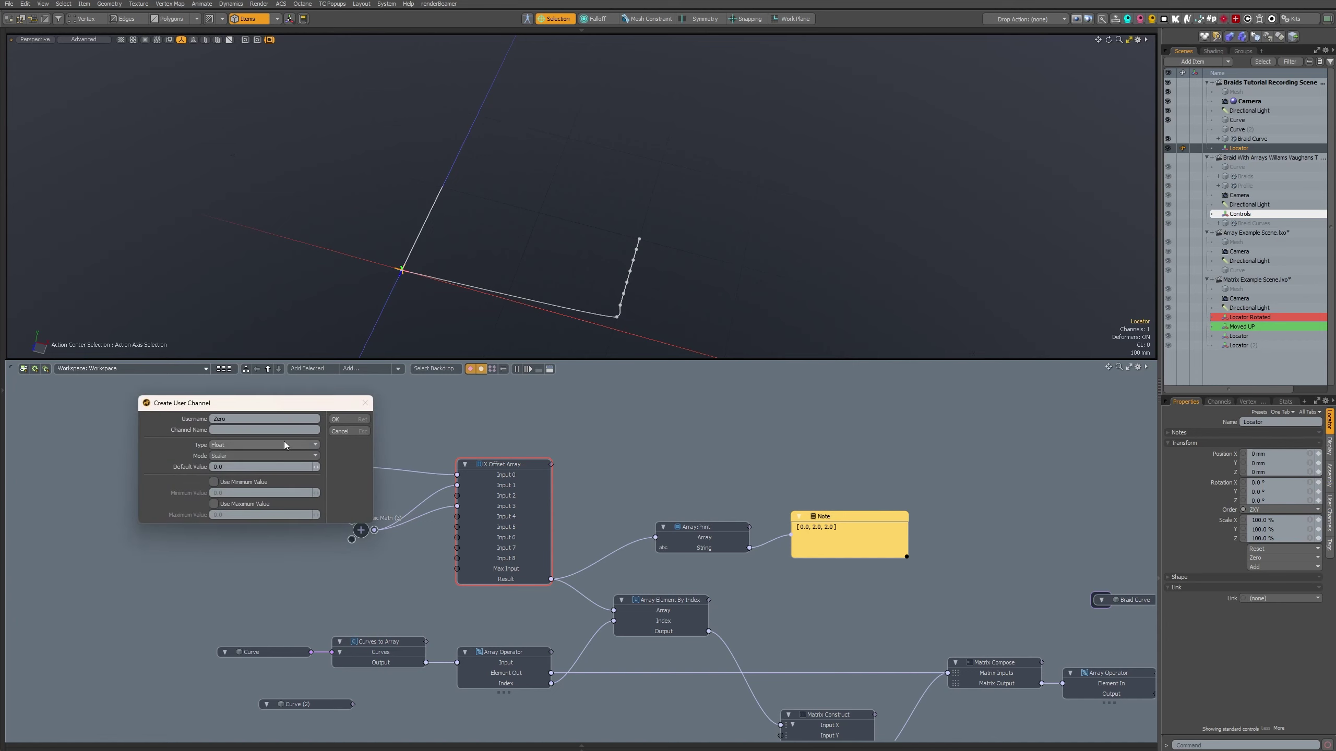
{"action": "key", "text": "Return"}
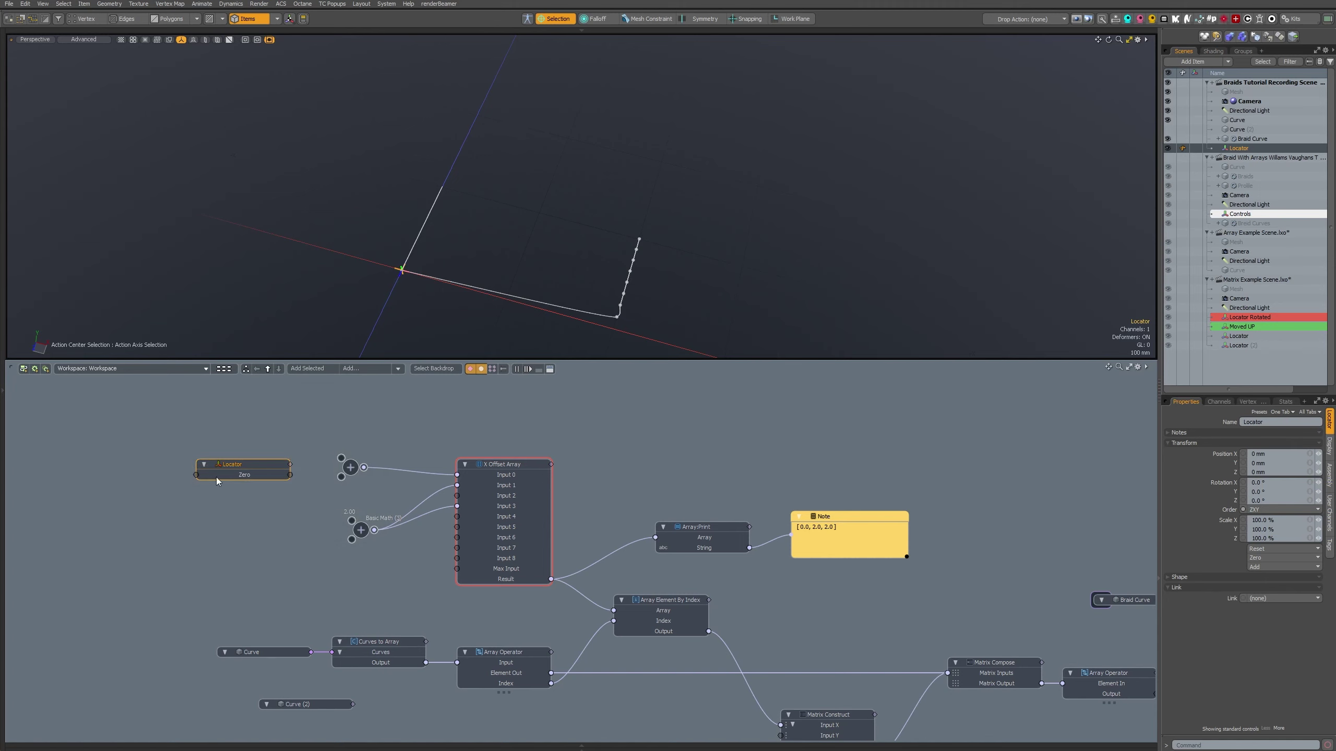
- Connect the locator's Zero channel to Inputs 0 and 4 of the X Offset Array, moving both math nodes aside
{"action": "left_click_drag", "start_coordinate": [292, 473], "coordinate": [457, 474]}
{"action": "left_click_drag", "start_coordinate": [342, 463], "coordinate": [347, 421]}
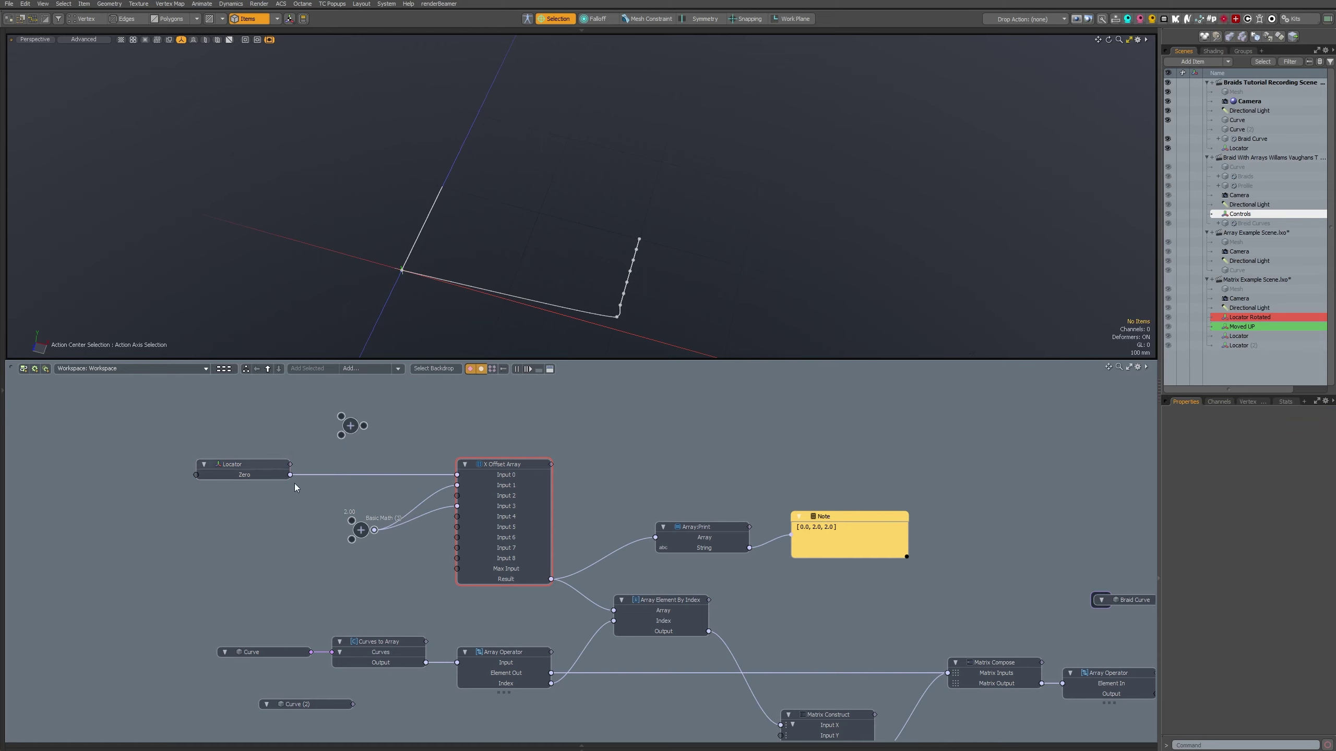
{"action": "left_click_drag", "start_coordinate": [290, 475], "coordinate": [442, 498]}
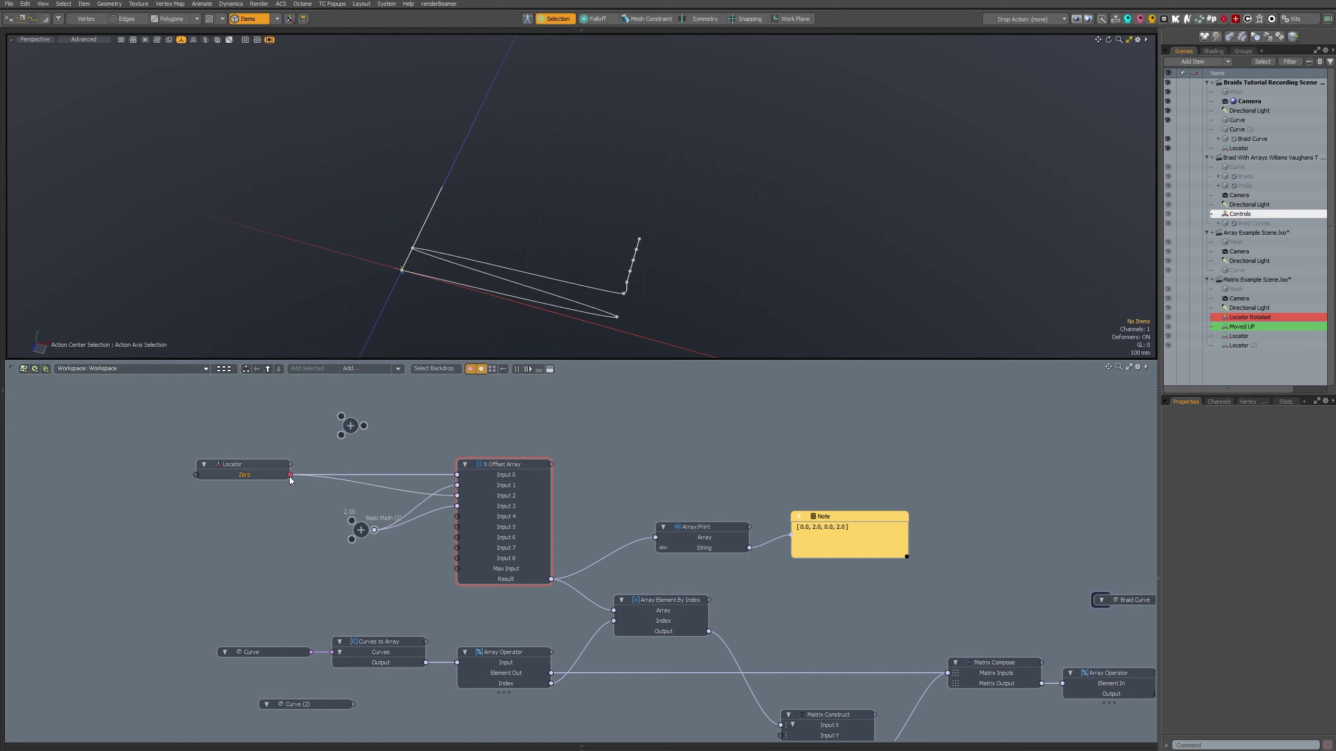
{"action": "left_click_drag", "start_coordinate": [290, 475], "coordinate": [215, 564]}
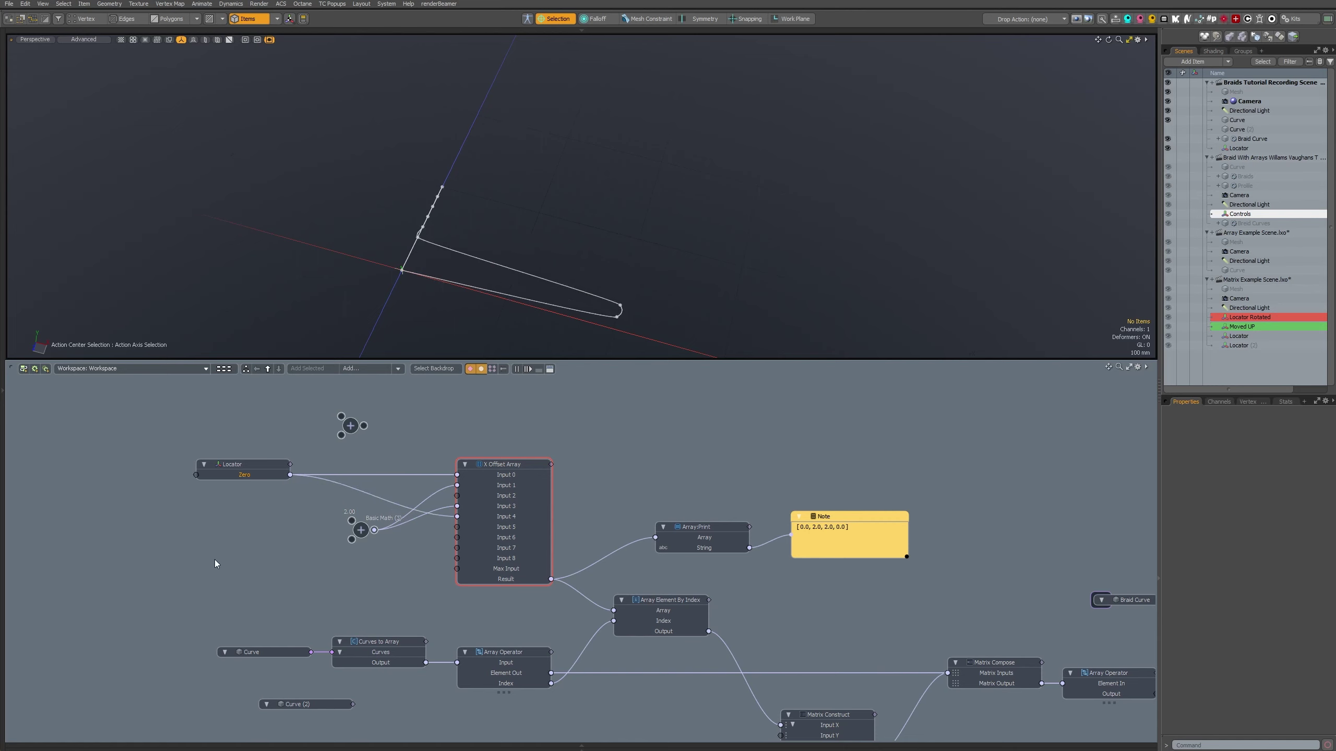
{"action": "left_click_drag", "start_coordinate": [360, 529], "coordinate": [340, 519]}
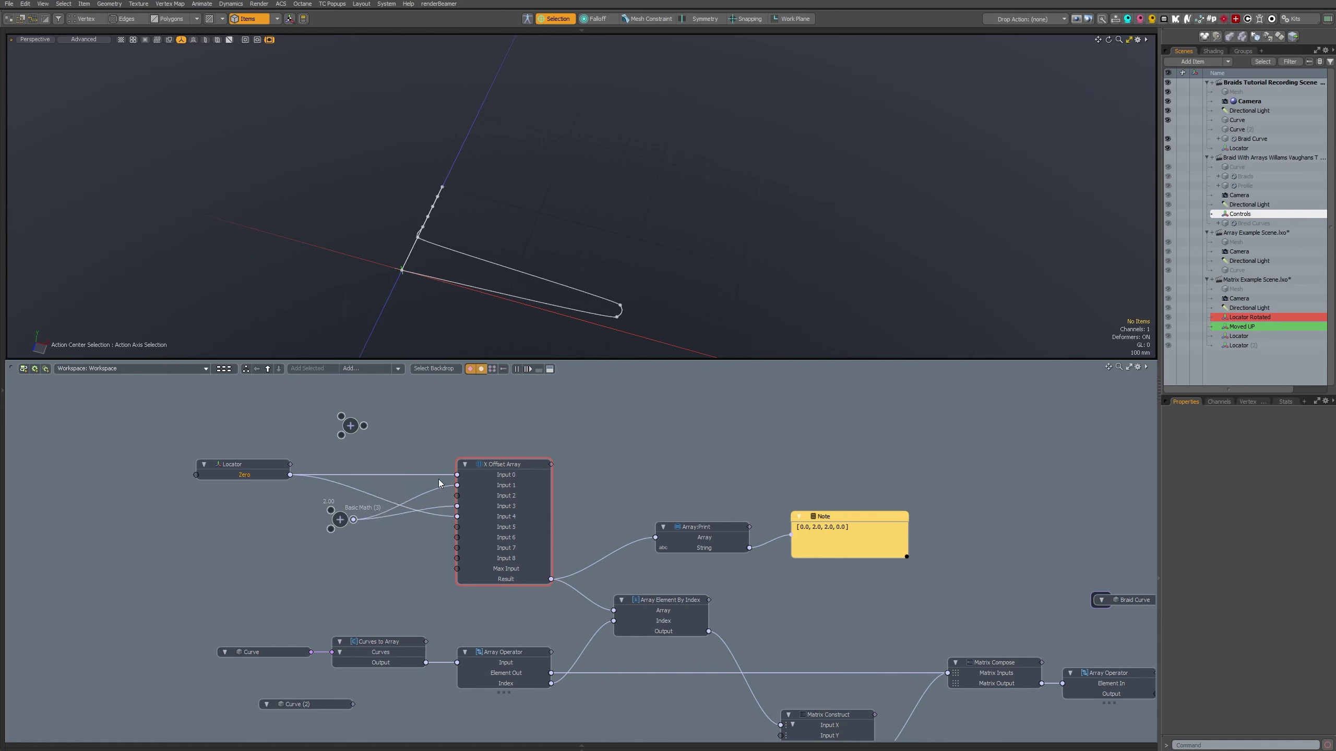
- Connect the locator's Zero channel to Inputs 5, 6, 7 and 8 of the X Offset Array
{"action": "left_click_drag", "start_coordinate": [290, 475], "coordinate": [456, 526]}
{"action": "left_click_drag", "start_coordinate": [290, 475], "coordinate": [456, 538]}
{"action": "left_click_drag", "start_coordinate": [290, 476], "coordinate": [456, 548]}
{"action": "left_click_drag", "start_coordinate": [290, 475], "coordinate": [457, 558]}
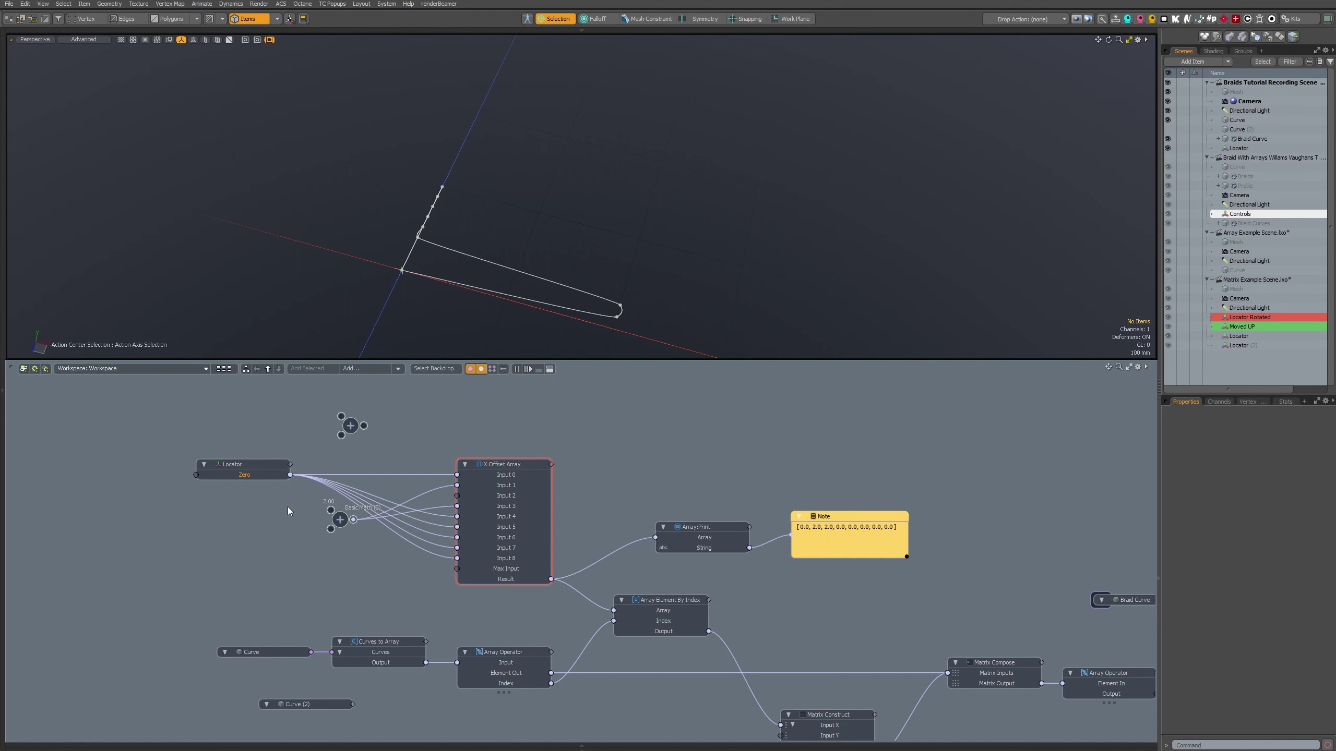
- Create a second Float user channel named Offset X on the locator with a default value of 0.0
{"action": "scroll", "coordinate": [287, 506], "scroll_direction": "up", "scroll_amount": 3}
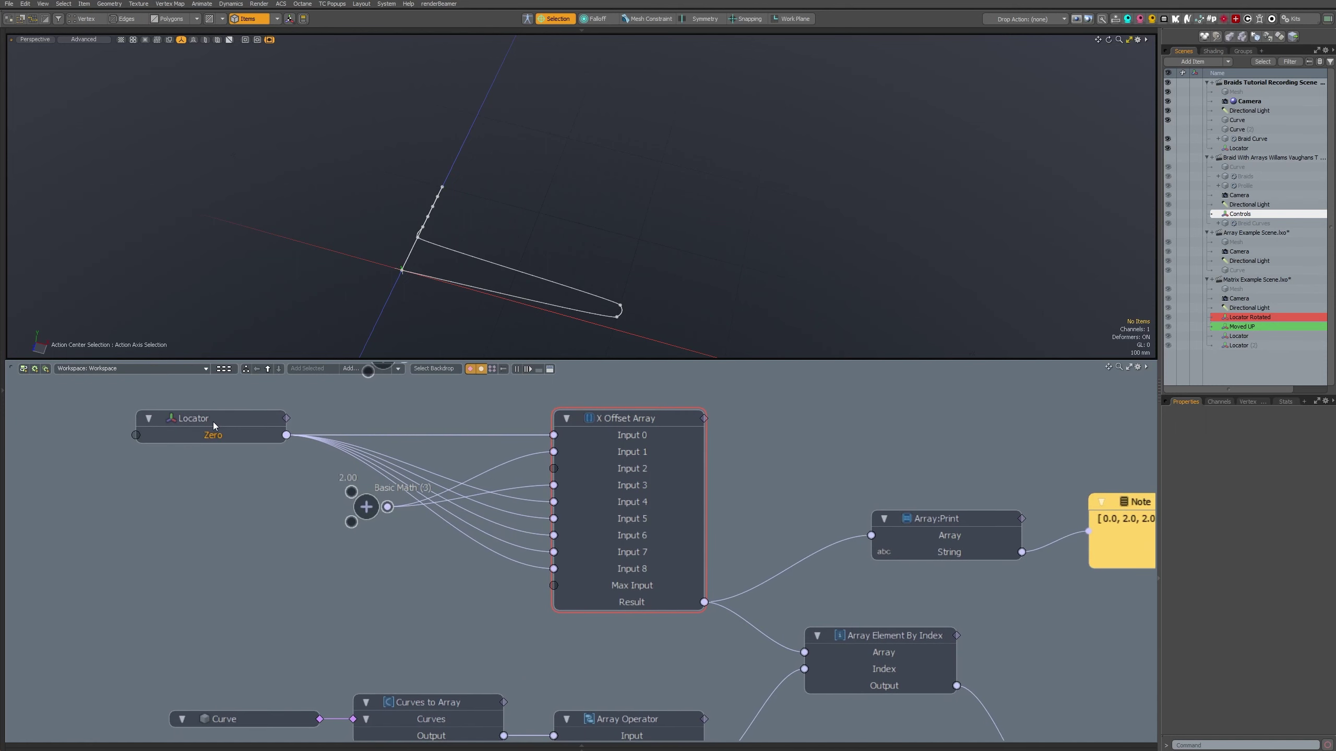
{"action": "left_click_drag", "start_coordinate": [247, 614], "coordinate": [213, 426]}
{"action": "left_click_drag", "start_coordinate": [213, 426], "coordinate": [213, 427]}
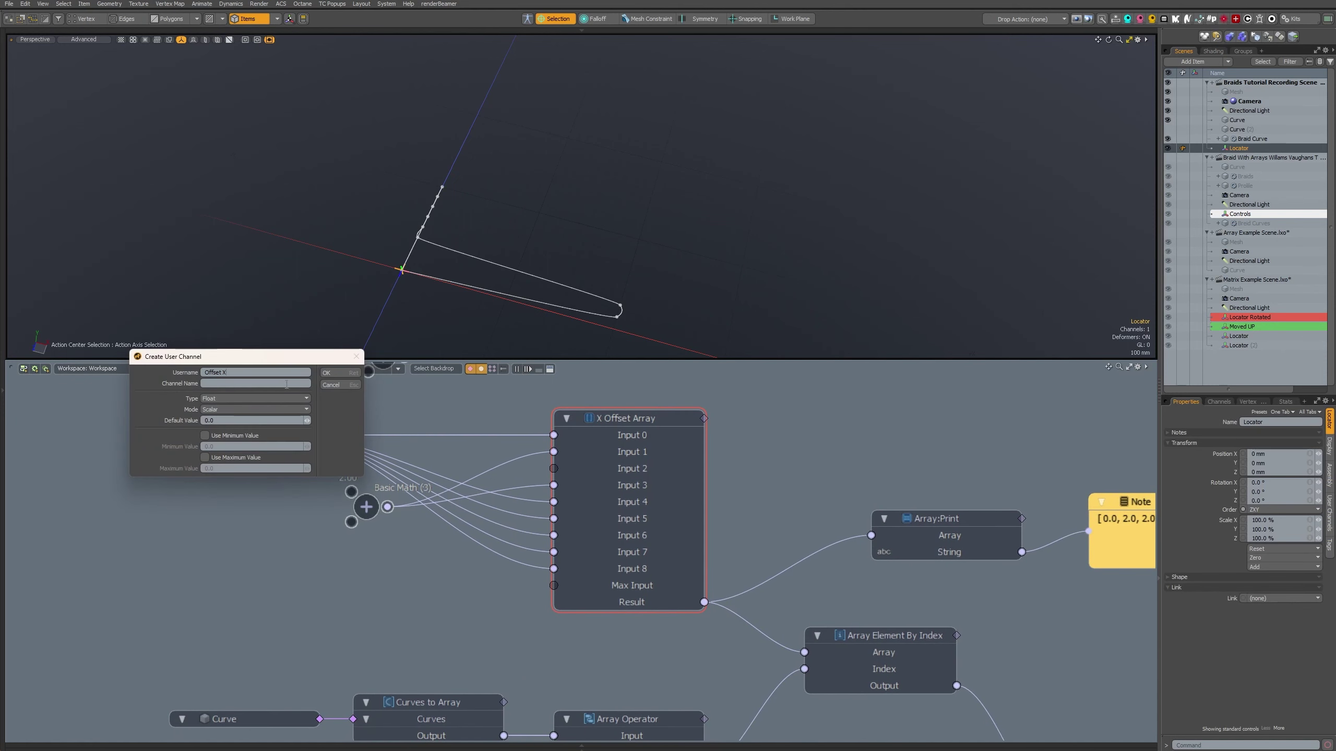
{"action": "left_click", "coordinate": [336, 372]}
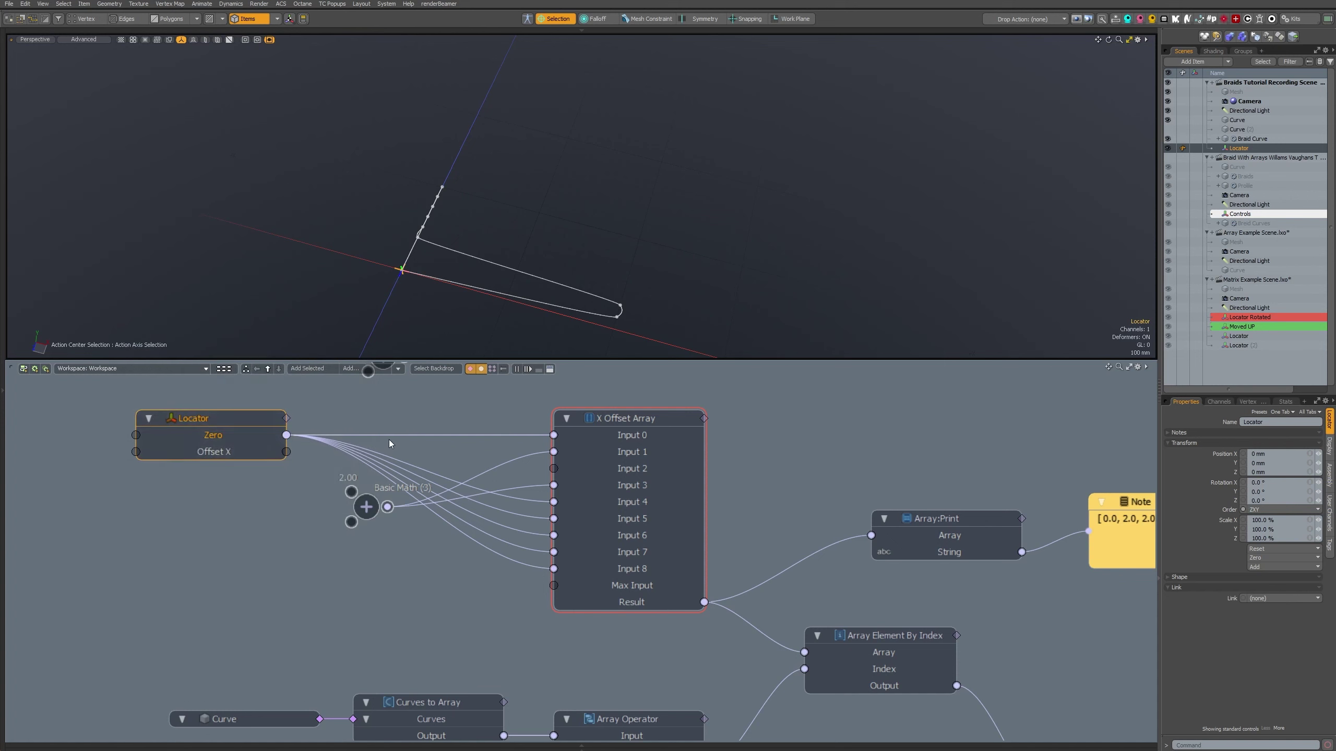
- Connect the locator's Offset X channel to Inputs 1 and 3 of the X Offset Array, replacing the Basic Math (3) links
{"action": "left_click_drag", "start_coordinate": [286, 452], "coordinate": [659, 454]}
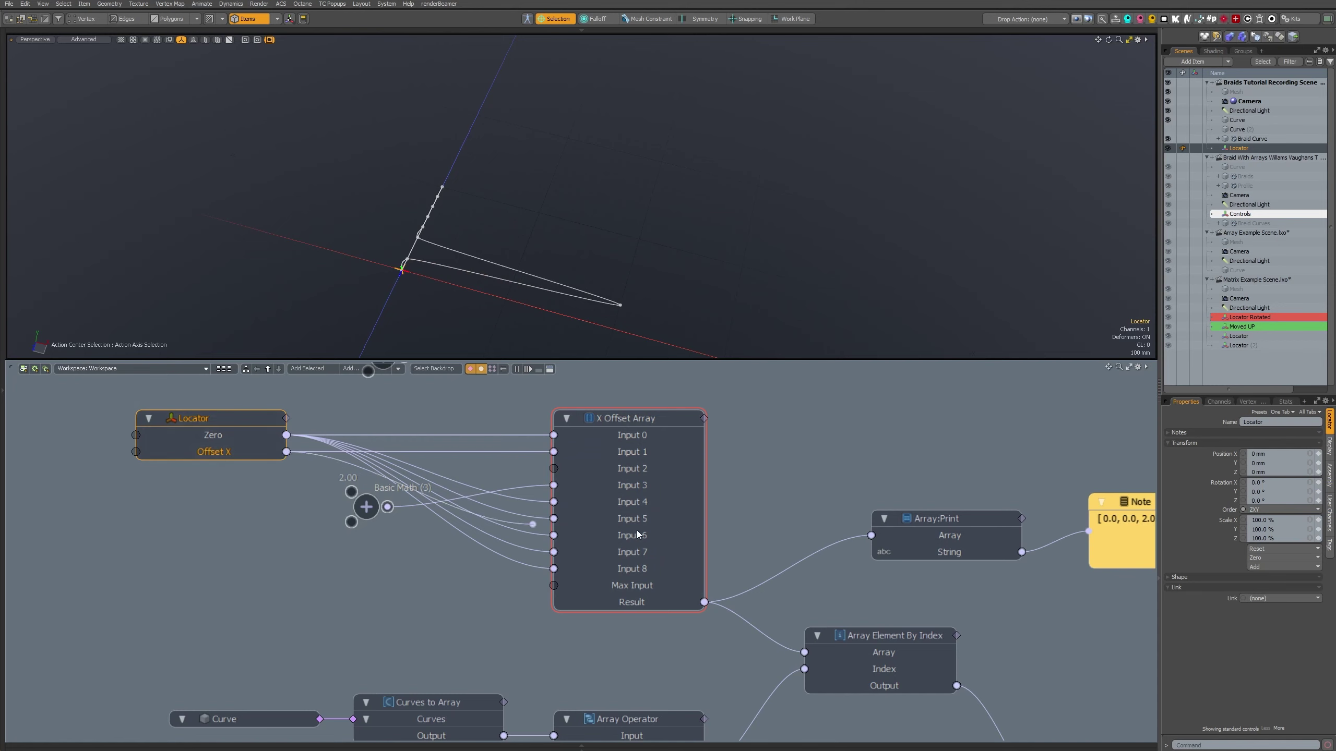
{"action": "left_click_drag", "start_coordinate": [357, 516], "coordinate": [323, 566]}
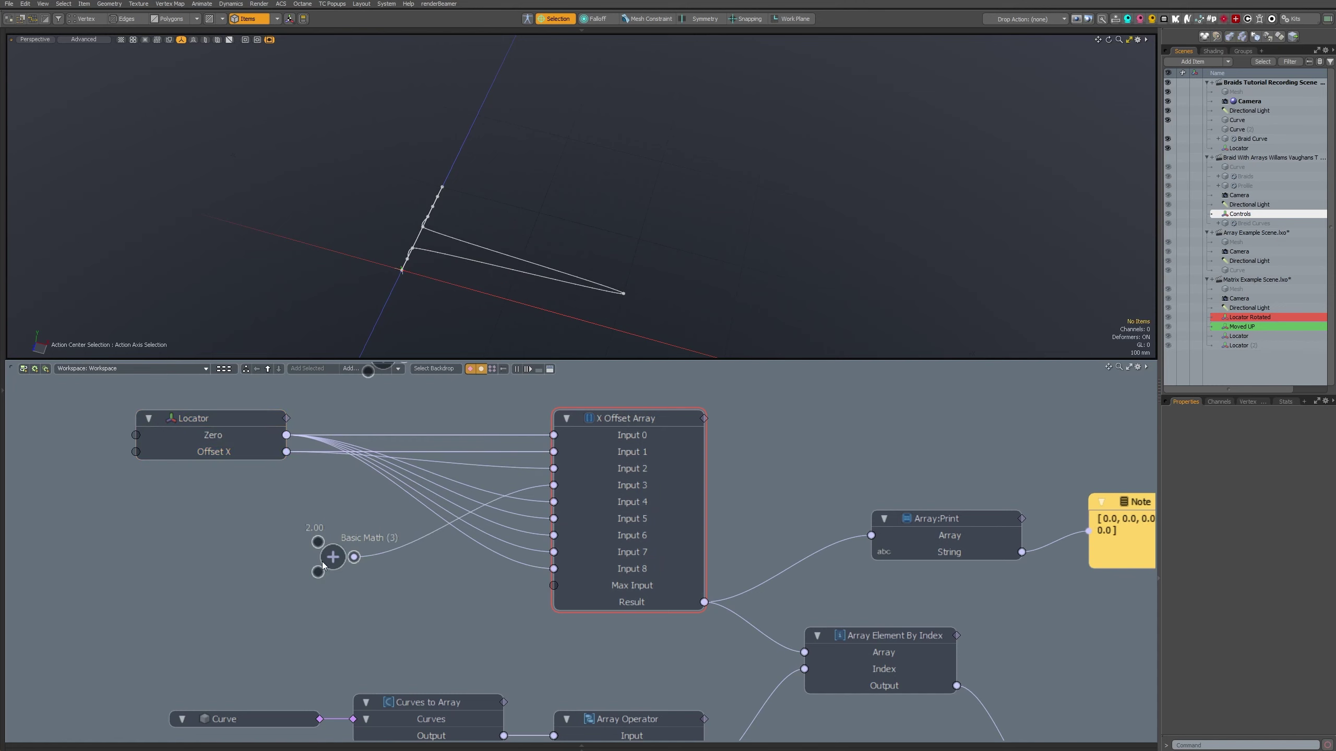
{"action": "left_click", "coordinate": [382, 552]}
{"action": "key", "text": "Delete"}
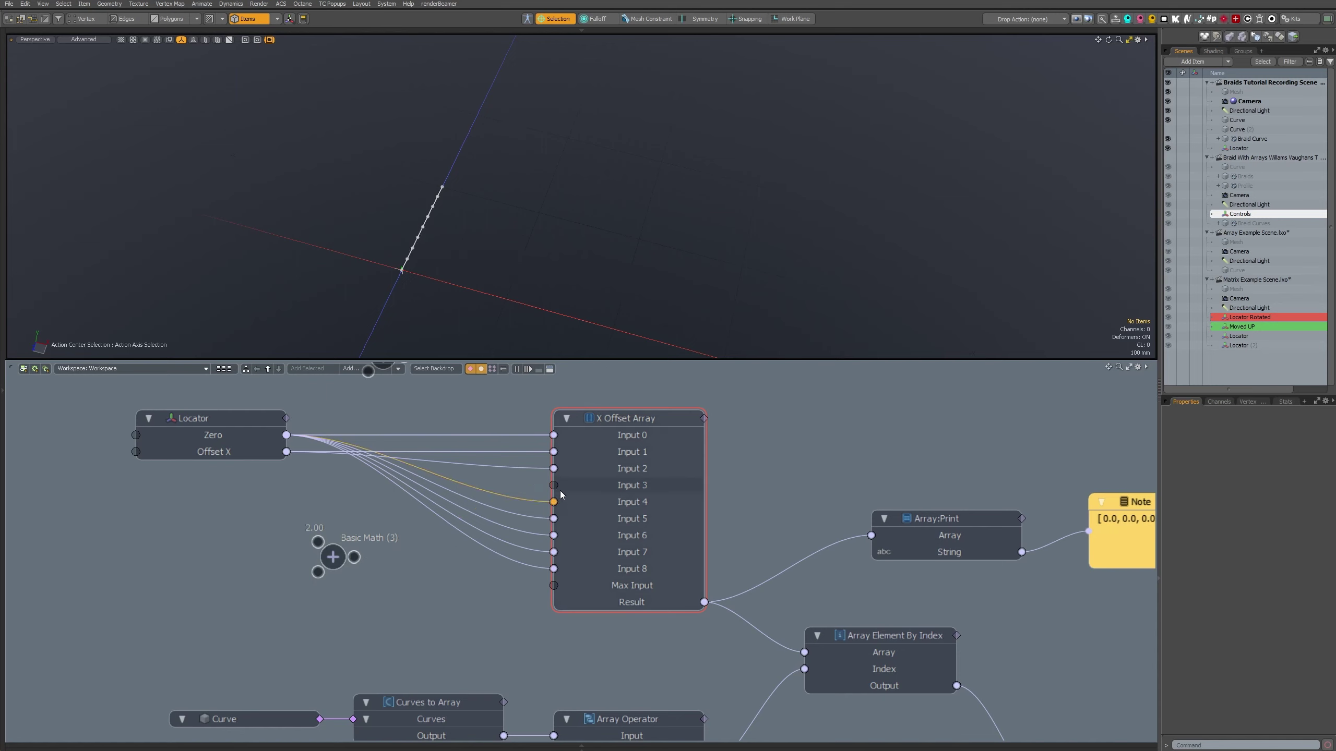
{"action": "left_click_drag", "start_coordinate": [553, 468], "coordinate": [553, 481]}
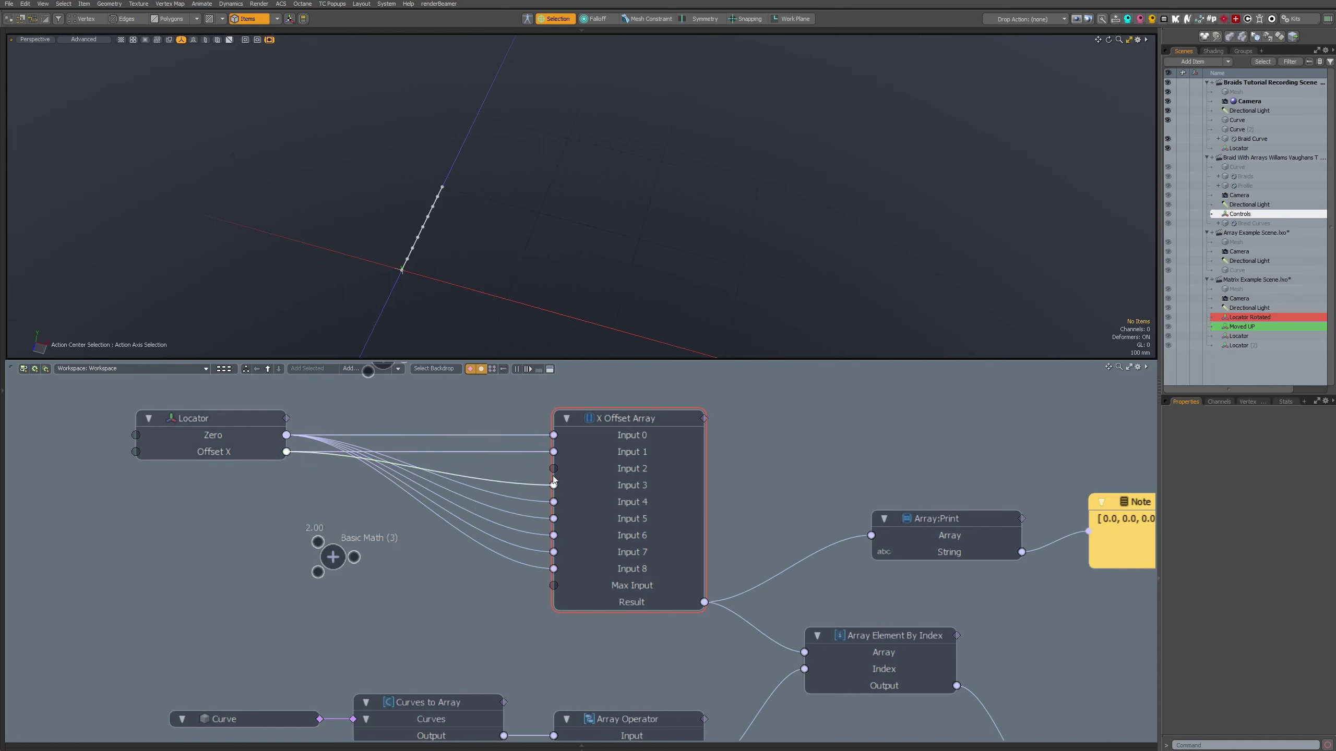
- Move the locator away from the curve to about X -270 mm and Y 228 mm
{"action": "scroll", "coordinate": [445, 281], "scroll_direction": "up", "scroll_amount": 4}
{"action": "left_click_drag", "start_coordinate": [484, 286], "coordinate": [596, 287], "text": "alt+shift"}
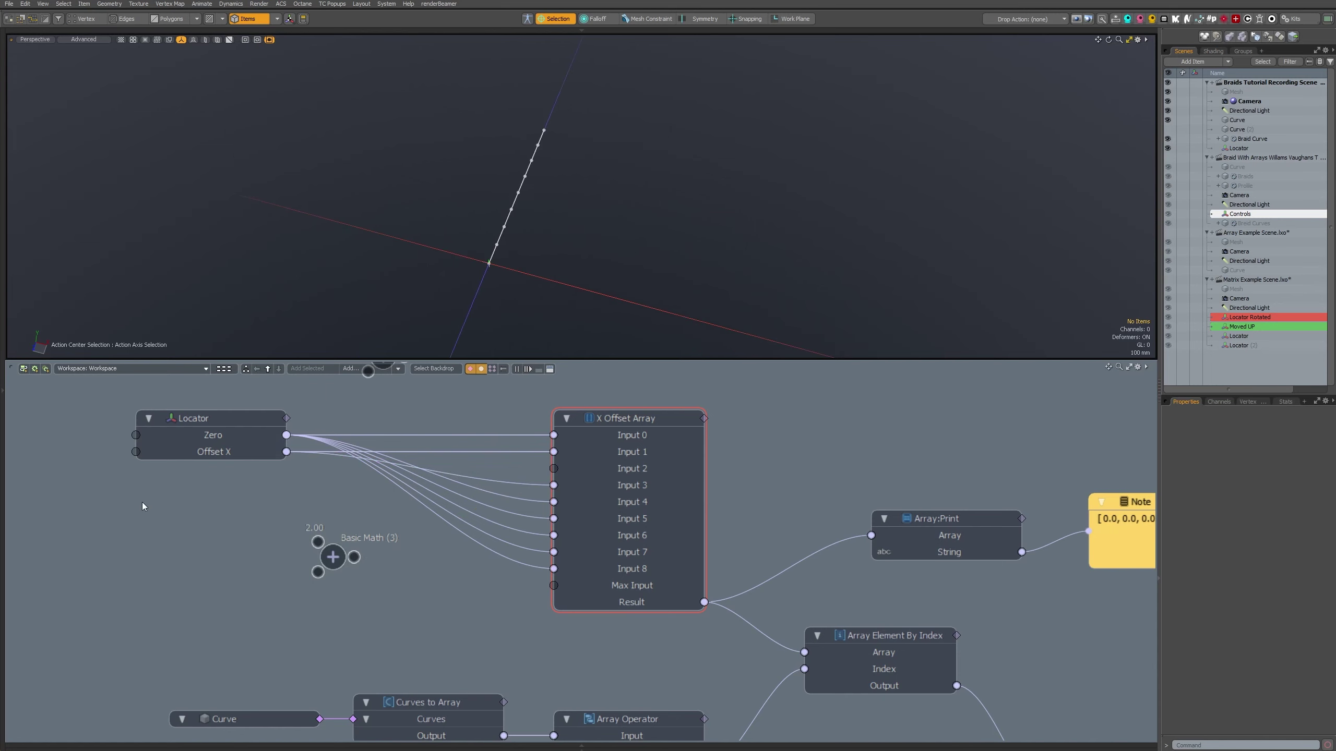
{"action": "left_click", "coordinate": [234, 456]}
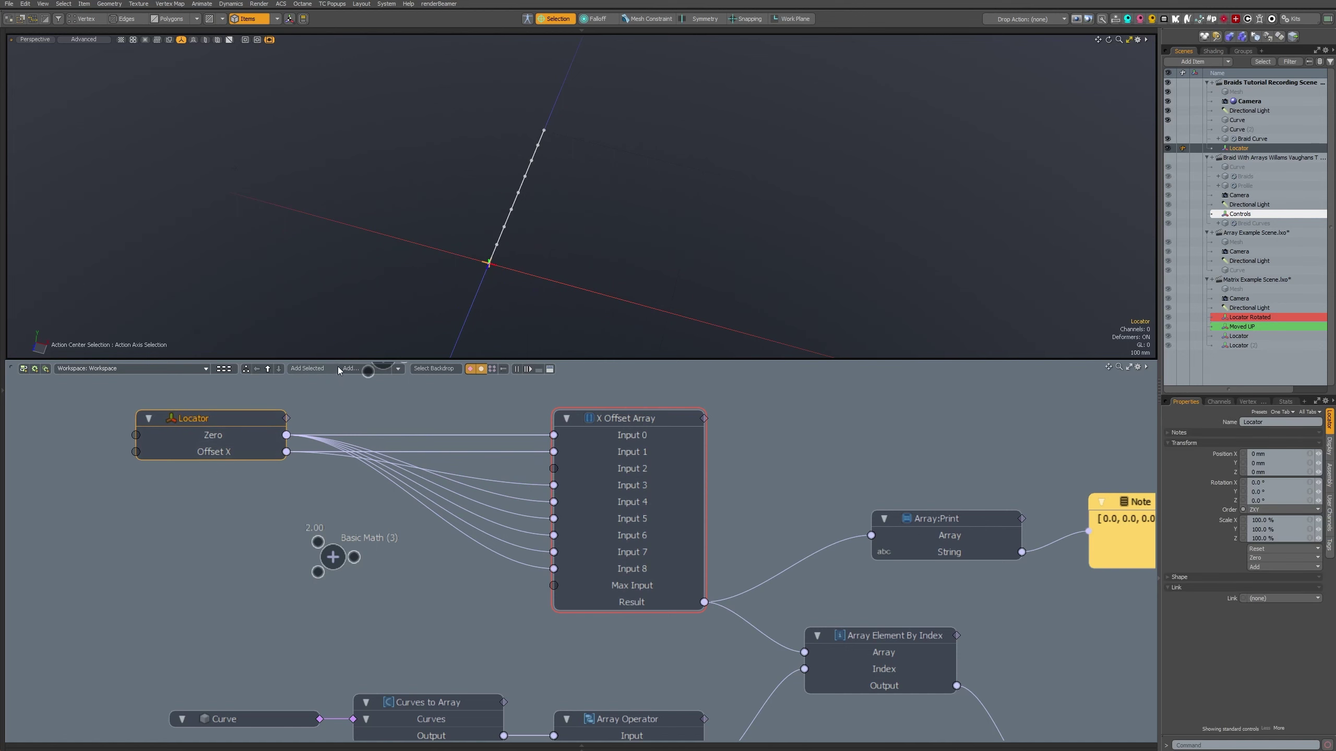
{"action": "key", "text": "w"}
{"action": "left_click_drag", "start_coordinate": [491, 295], "coordinate": [456, 224], "text": "alt"}
- Give the locator a circular shape with a radius of about 295 mm and set its command to item.channelHaul
{"action": "key", "text": "ctrl+l"}
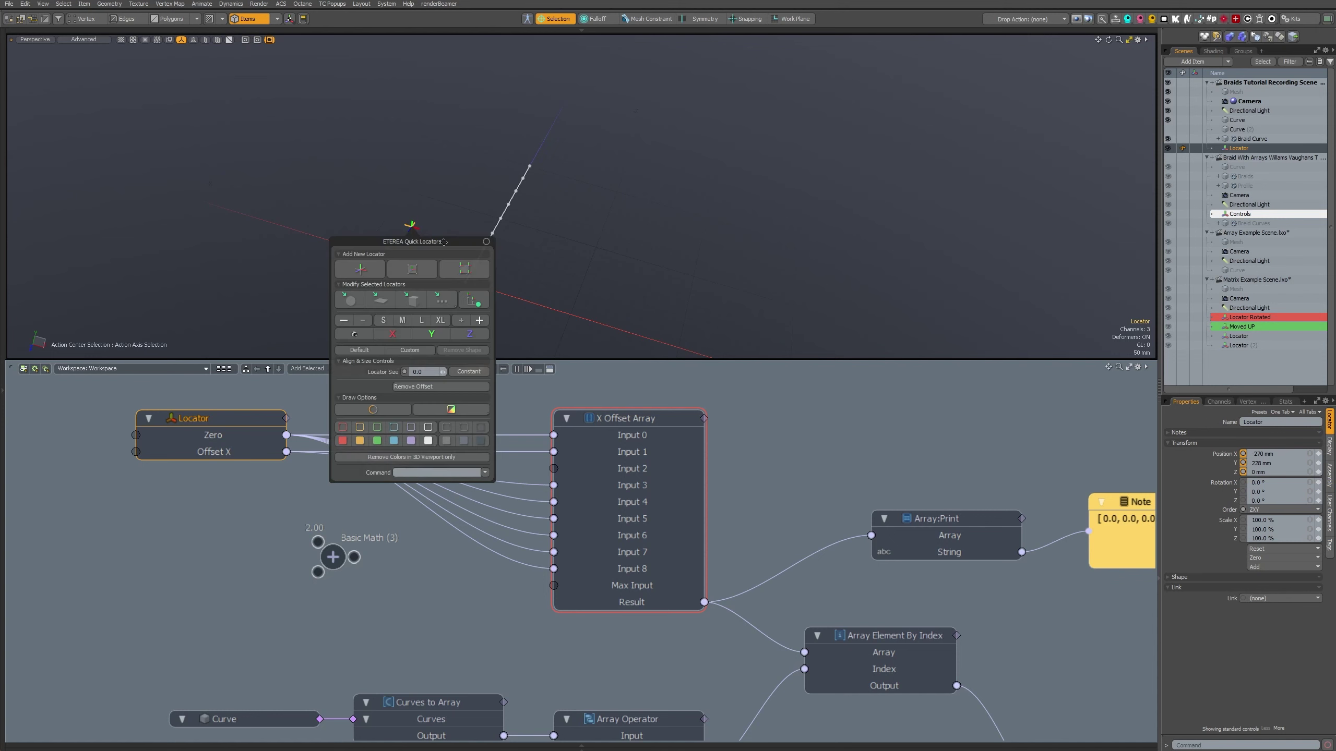
{"action": "left_click", "coordinate": [350, 300]}
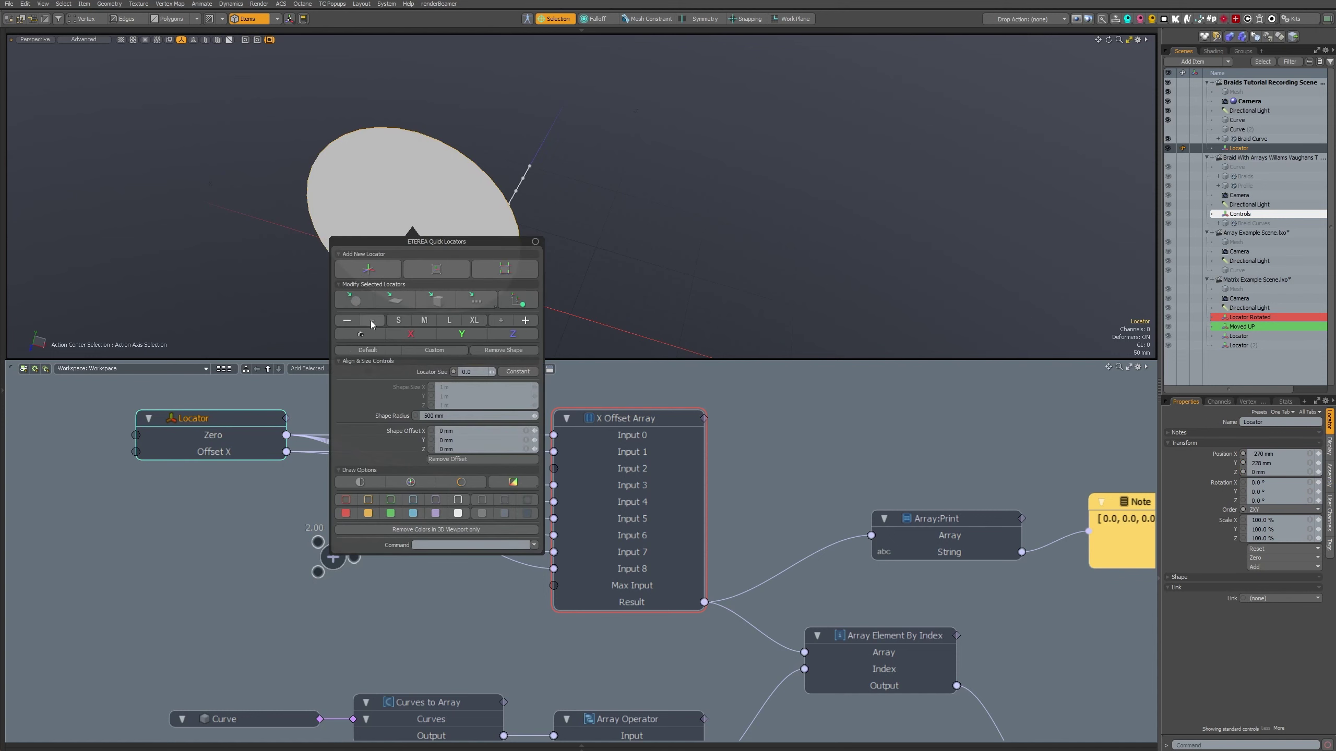
{"action": "left_click", "coordinate": [371, 322]}
{"action": "left_click", "coordinate": [372, 321]}
{"action": "left_click", "coordinate": [372, 321]}
{"action": "left_click", "coordinate": [372, 322]}
{"action": "left_click", "coordinate": [372, 321]}
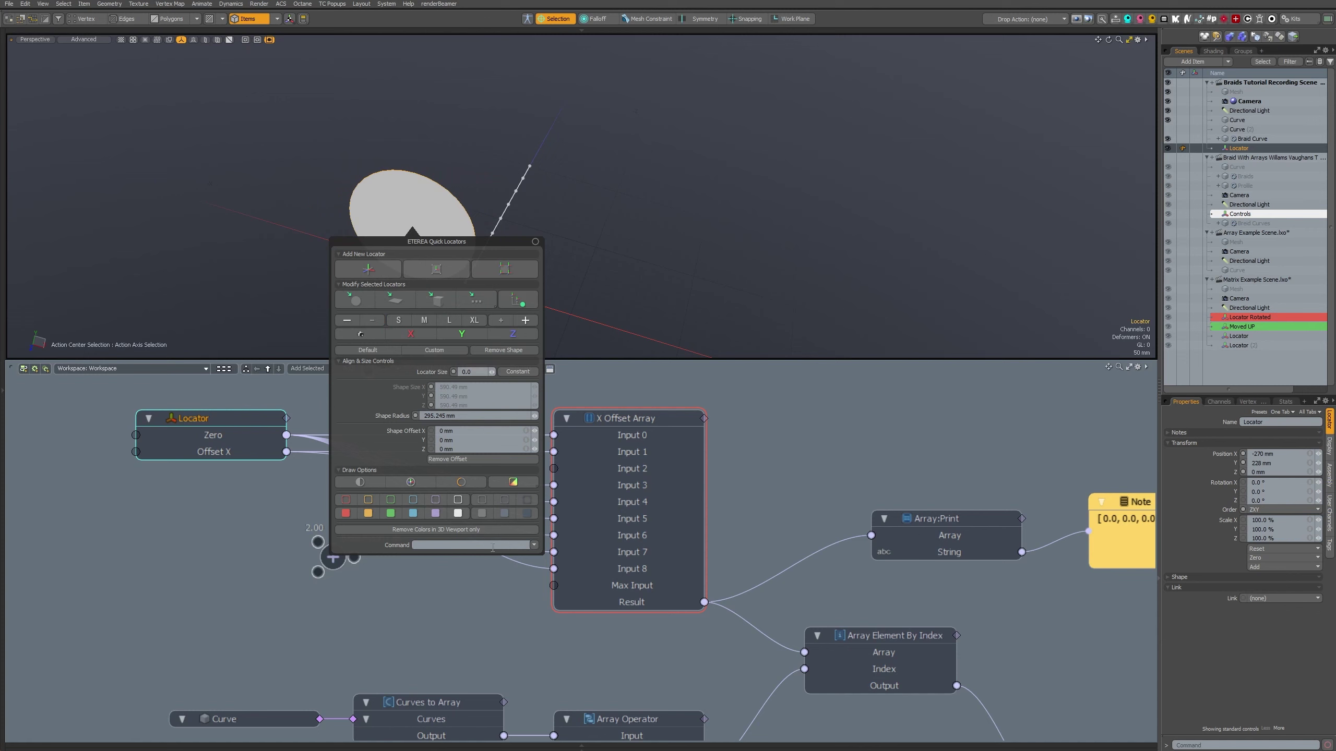
{"action": "left_click", "coordinate": [530, 544]}
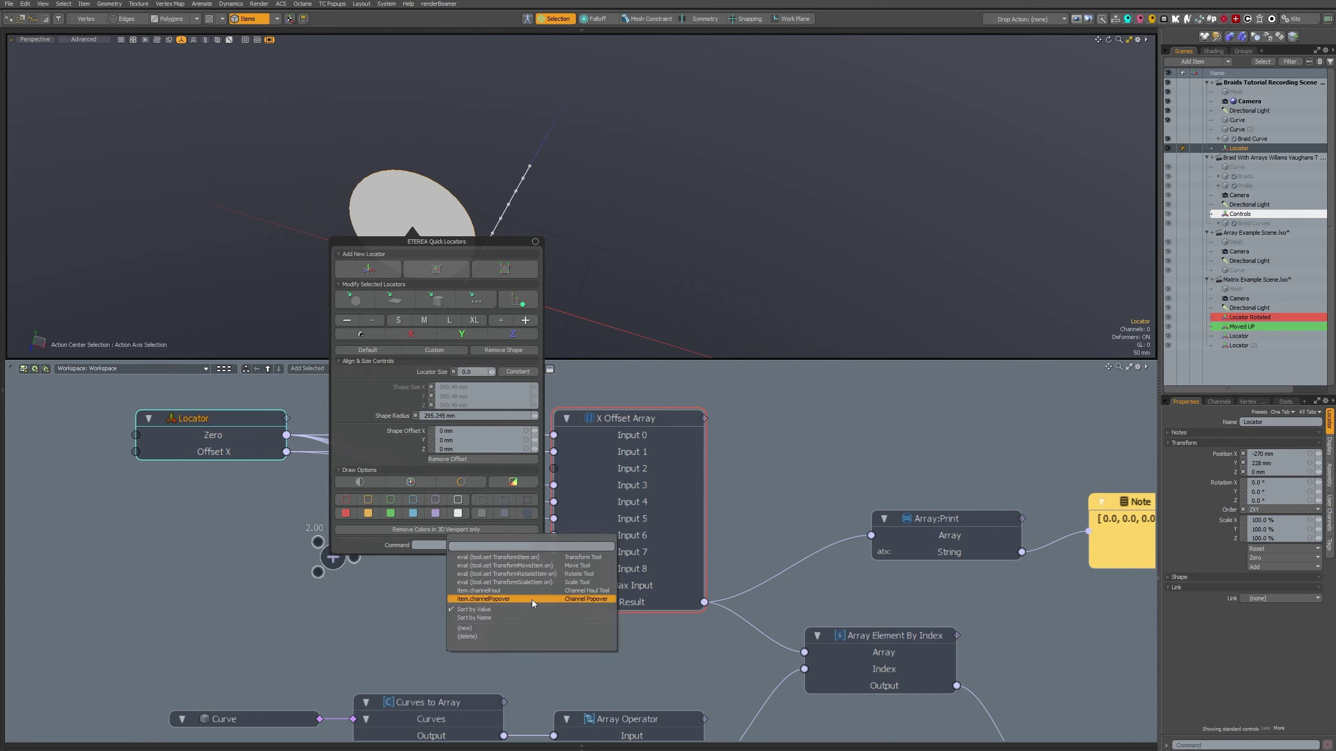
{"action": "left_click", "coordinate": [531, 591]}
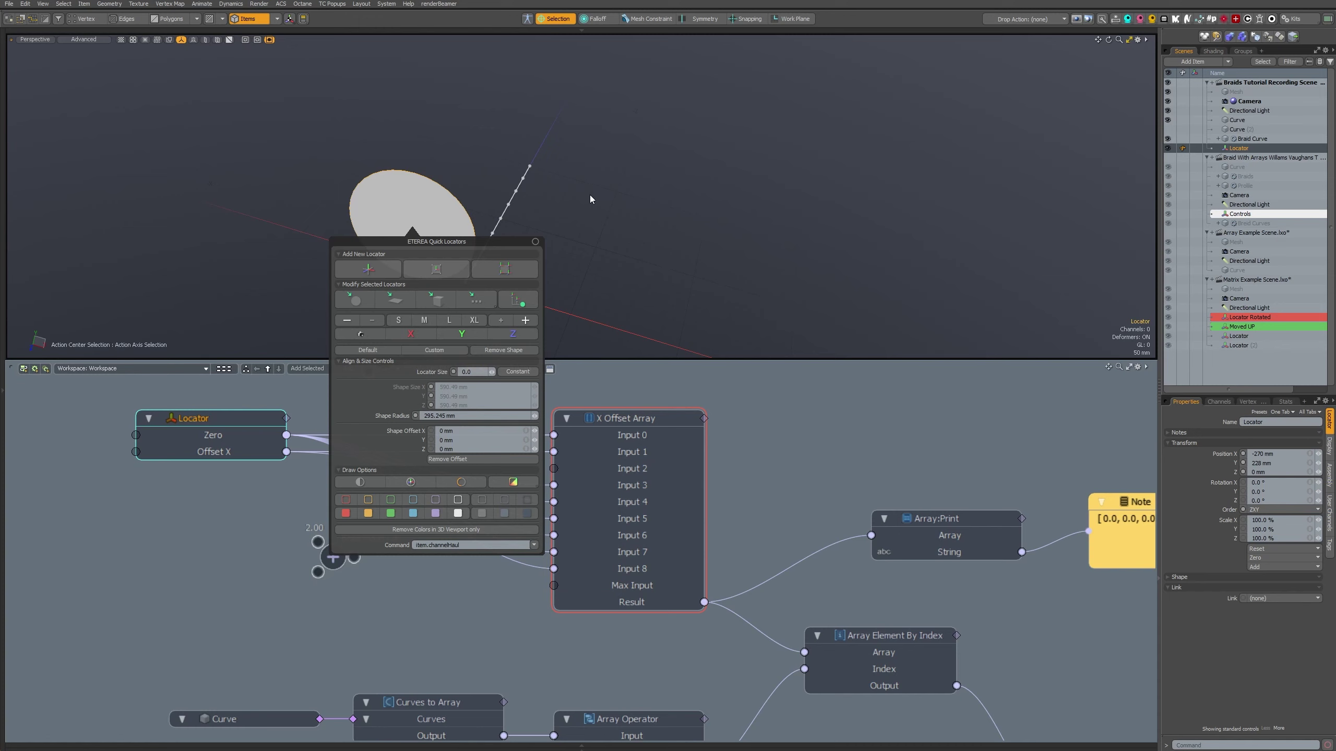
- Align the locator's circle to the view, shrink it further and color it lavender
{"action": "left_click", "coordinate": [369, 334]}
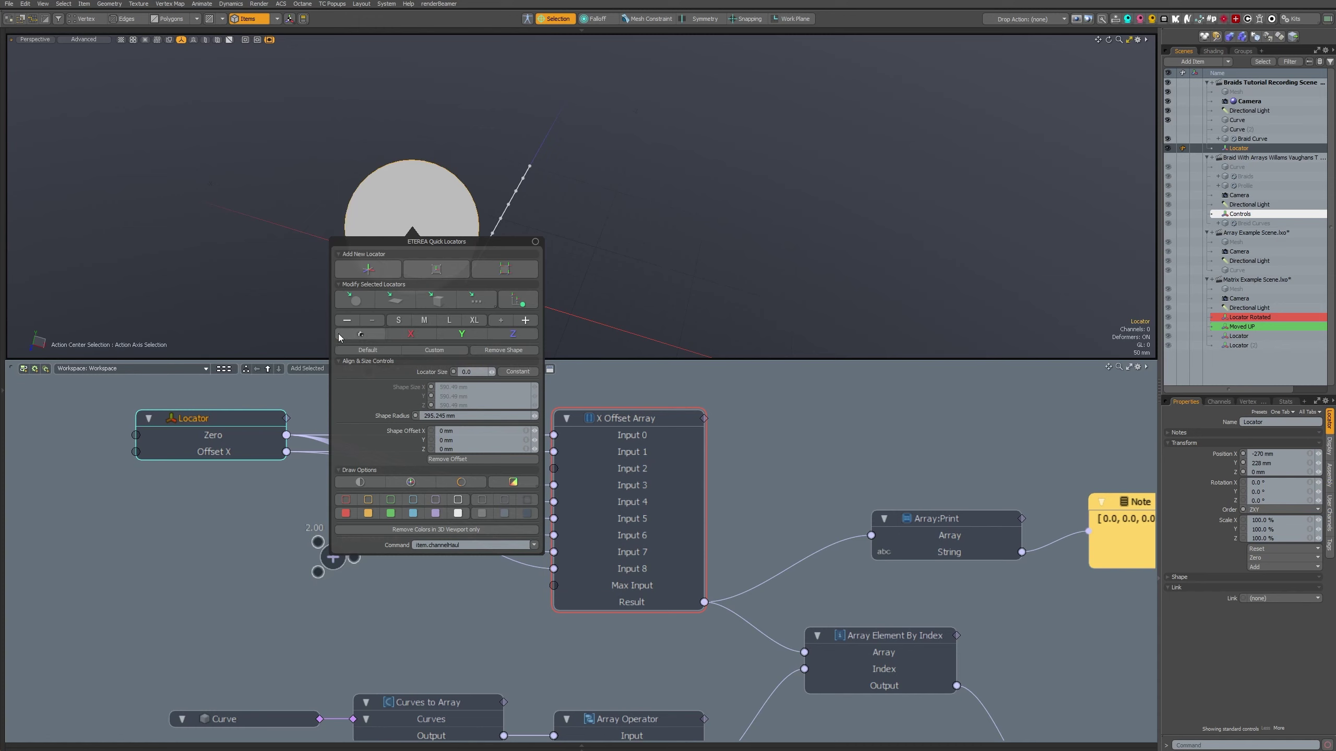
{"action": "left_click", "coordinate": [373, 323]}
{"action": "left_click", "coordinate": [373, 323]}
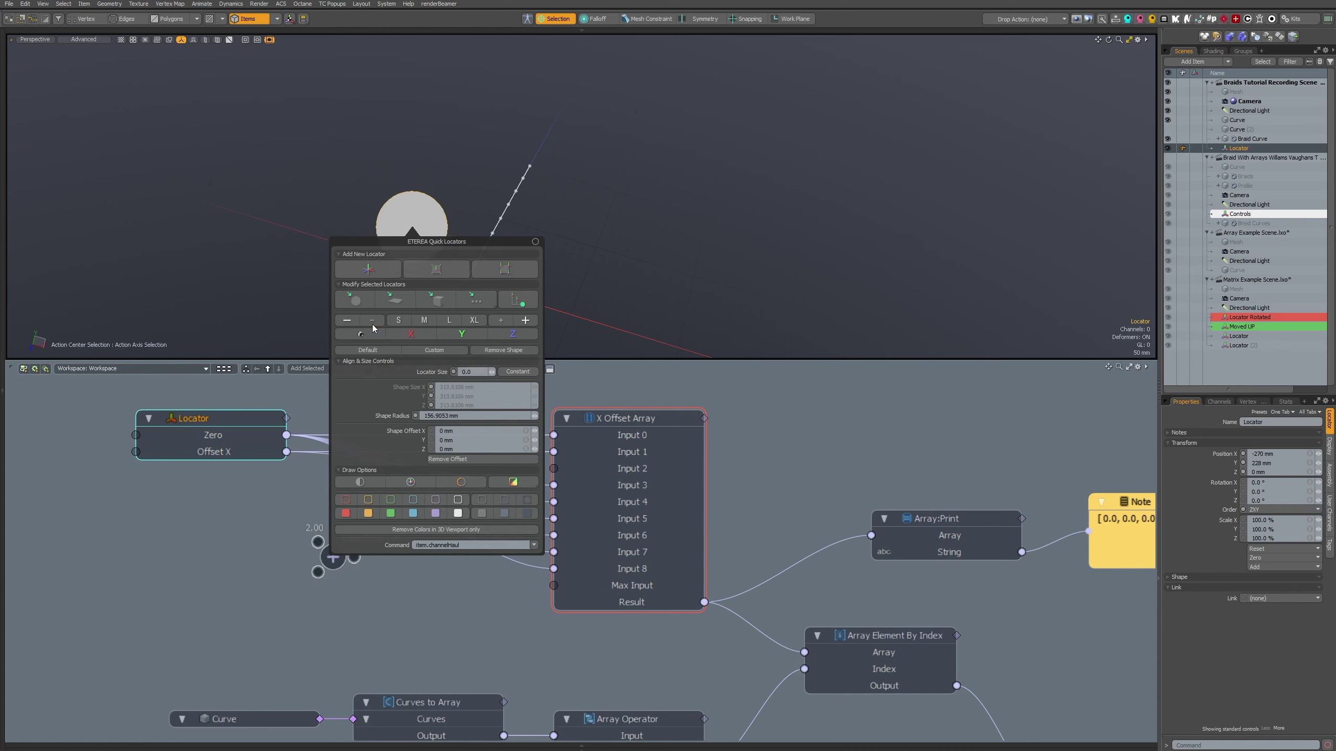
{"action": "left_click", "coordinate": [458, 513]}
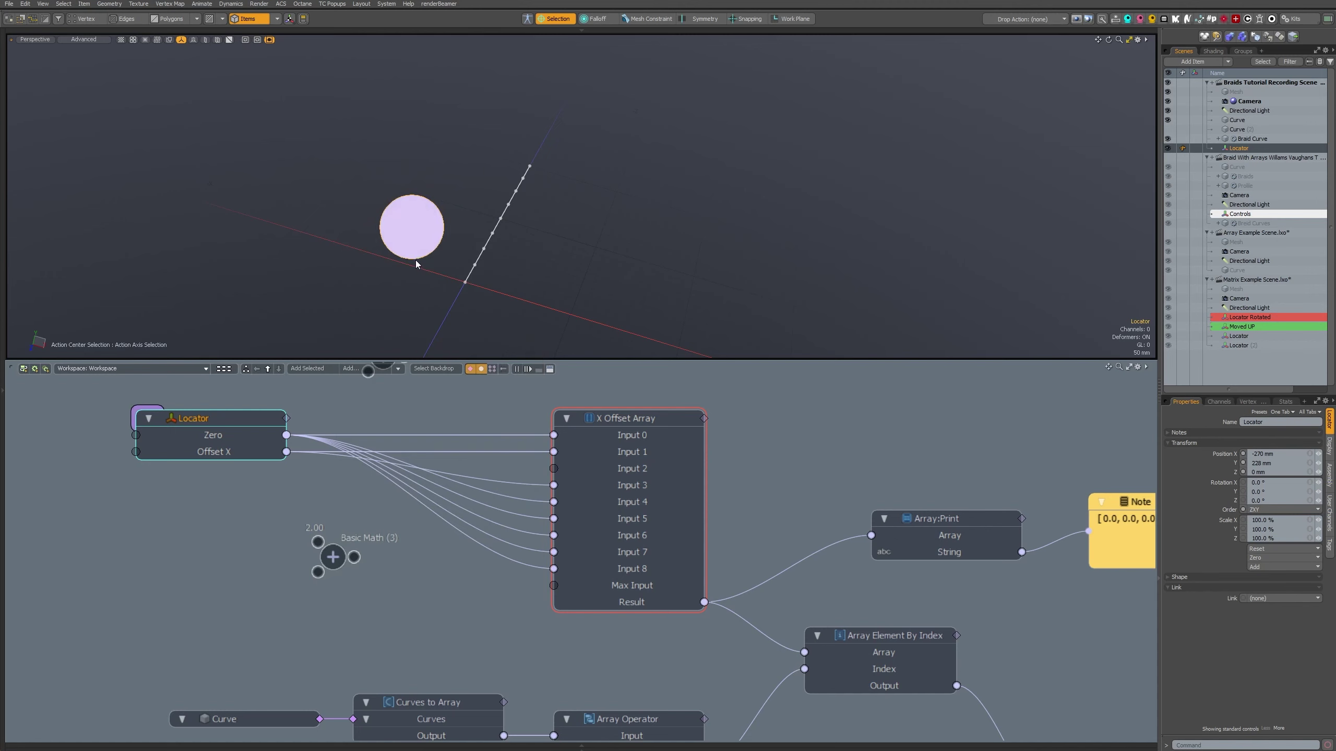
- Activate Channel Haul for the locator and limit it to the Offset X user channel
{"action": "key", "text": "k"}
{"action": "key", "text": "c"}
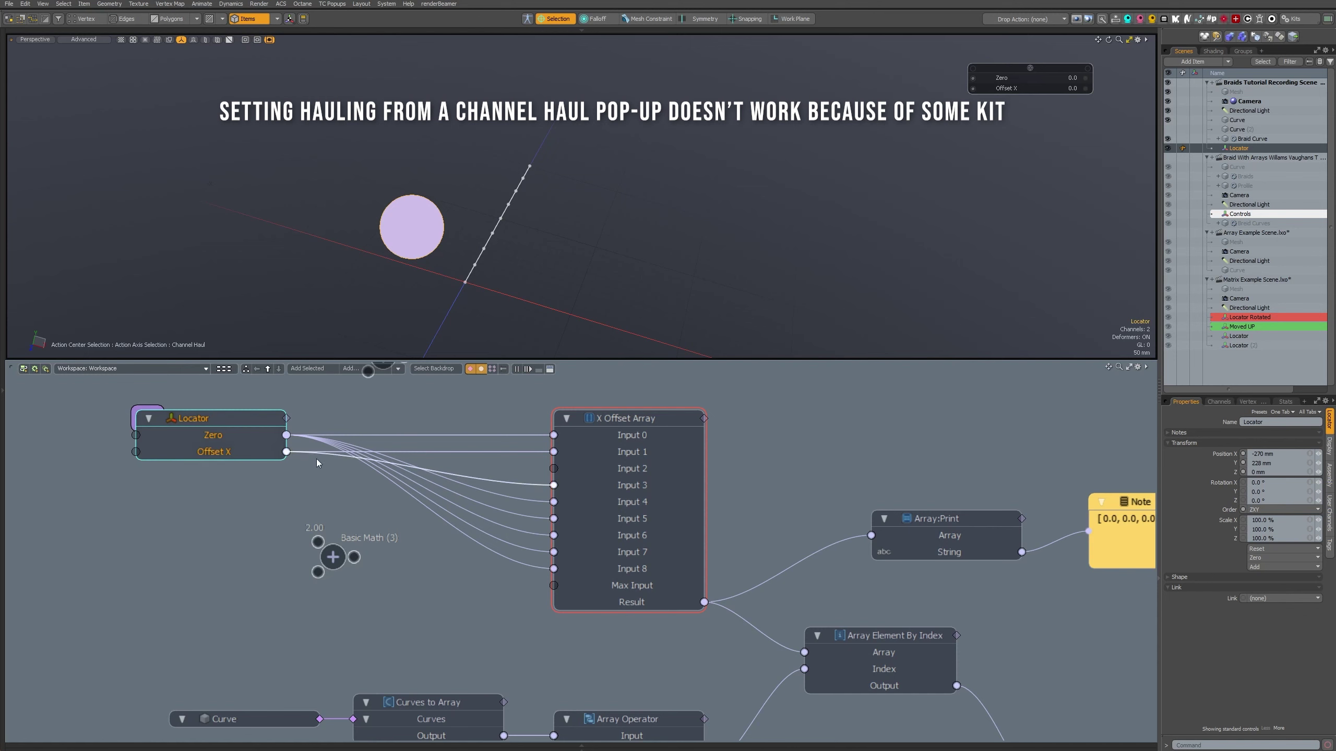
{"action": "left_click_drag", "start_coordinate": [211, 398], "coordinate": [237, 462]}
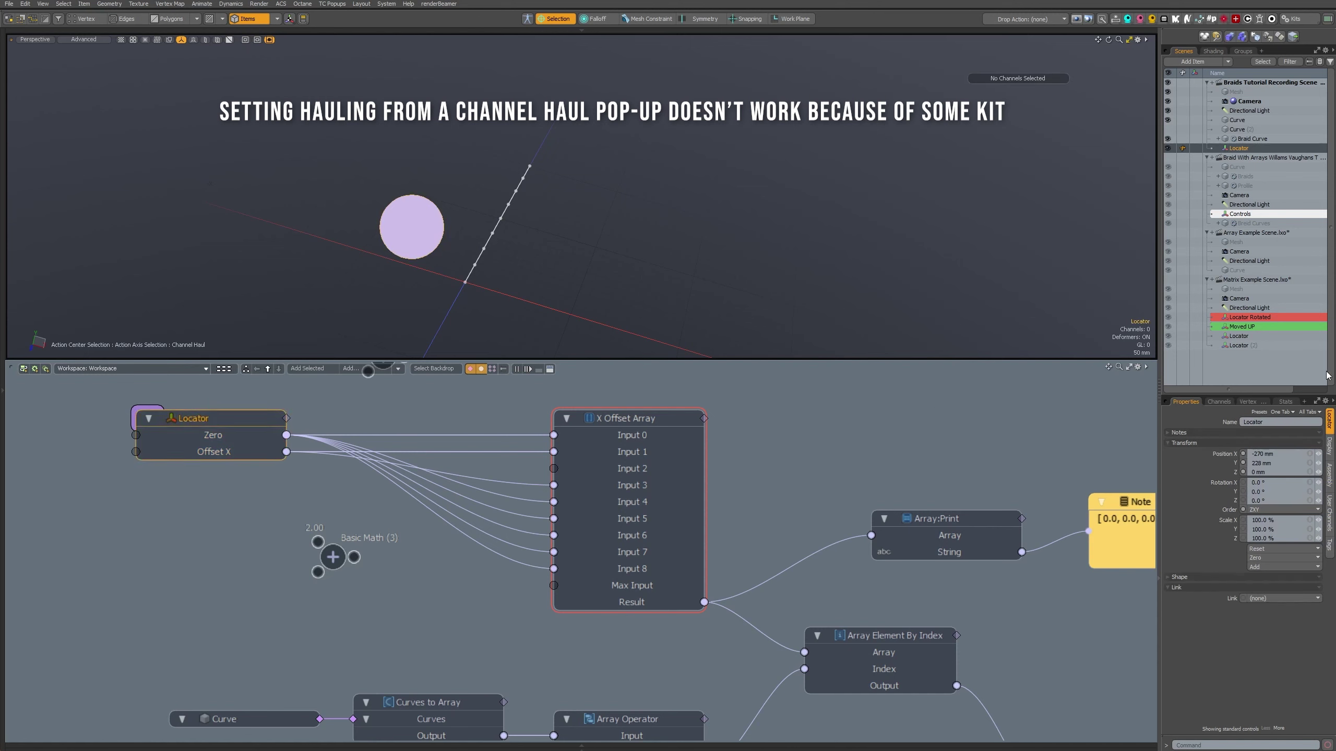
{"action": "left_click", "coordinate": [1329, 515]}
{"action": "left_click", "coordinate": [1225, 454]}
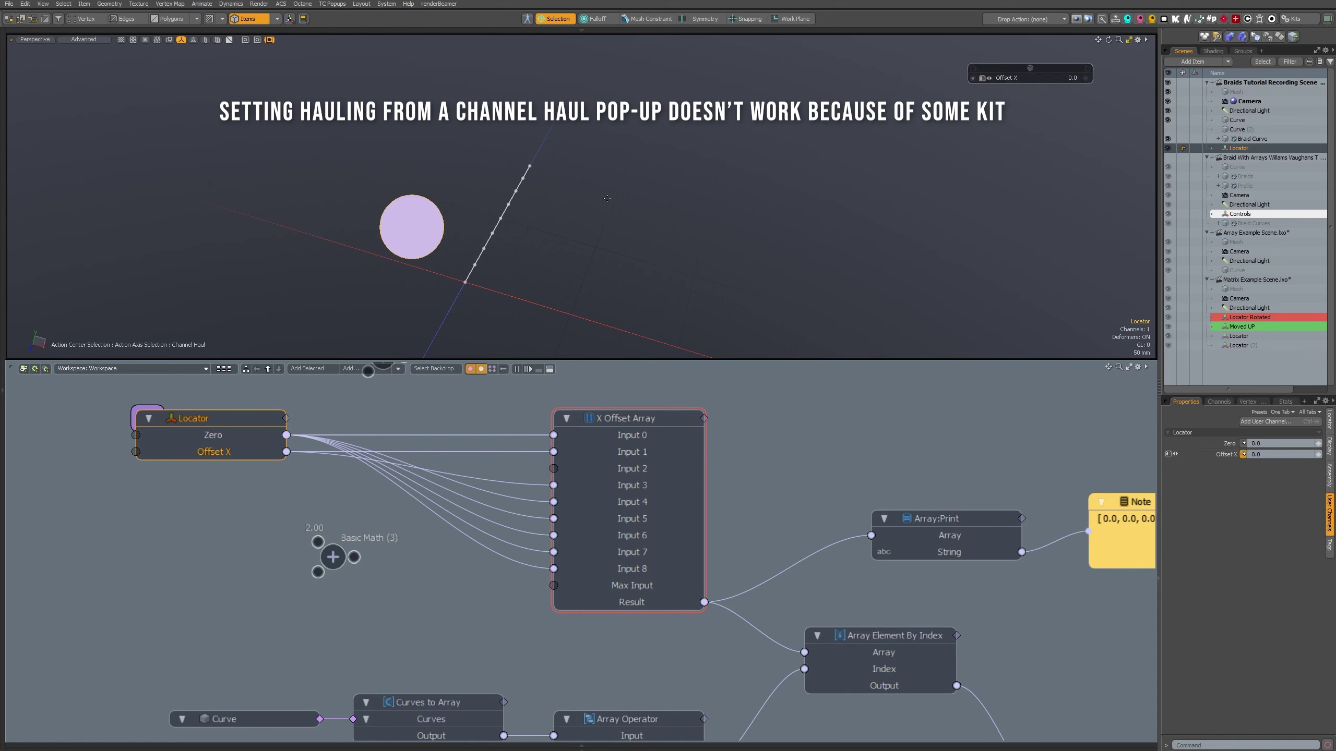
- Haul the locator's Offset X channel to about 0.082 to bend the start of the braid curve sideways
{"action": "left_click_drag", "start_coordinate": [607, 198], "coordinate": [618, 198]}
{"action": "scroll", "coordinate": [515, 257], "scroll_direction": "up", "scroll_amount": 4}
{"action": "left_click_drag", "start_coordinate": [515, 256], "coordinate": [546, 258]}
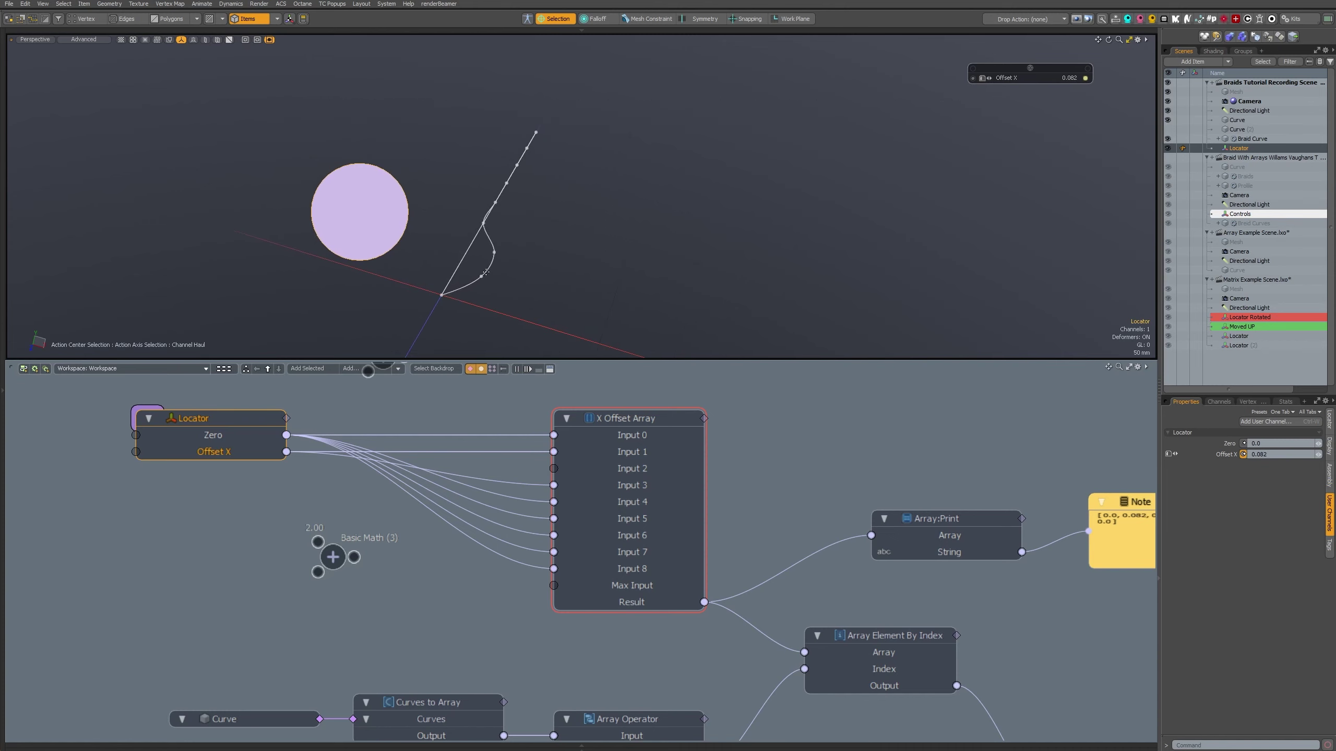
- Route the locator's Offset X channel through the unused Basic Math node into Input 2 of the X Offset Array
{"action": "left_click_drag", "start_coordinate": [778, 313], "coordinate": [699, 271], "text": "alt"}
{"action": "left_click_drag", "start_coordinate": [905, 497], "coordinate": [811, 504], "text": "alt"}
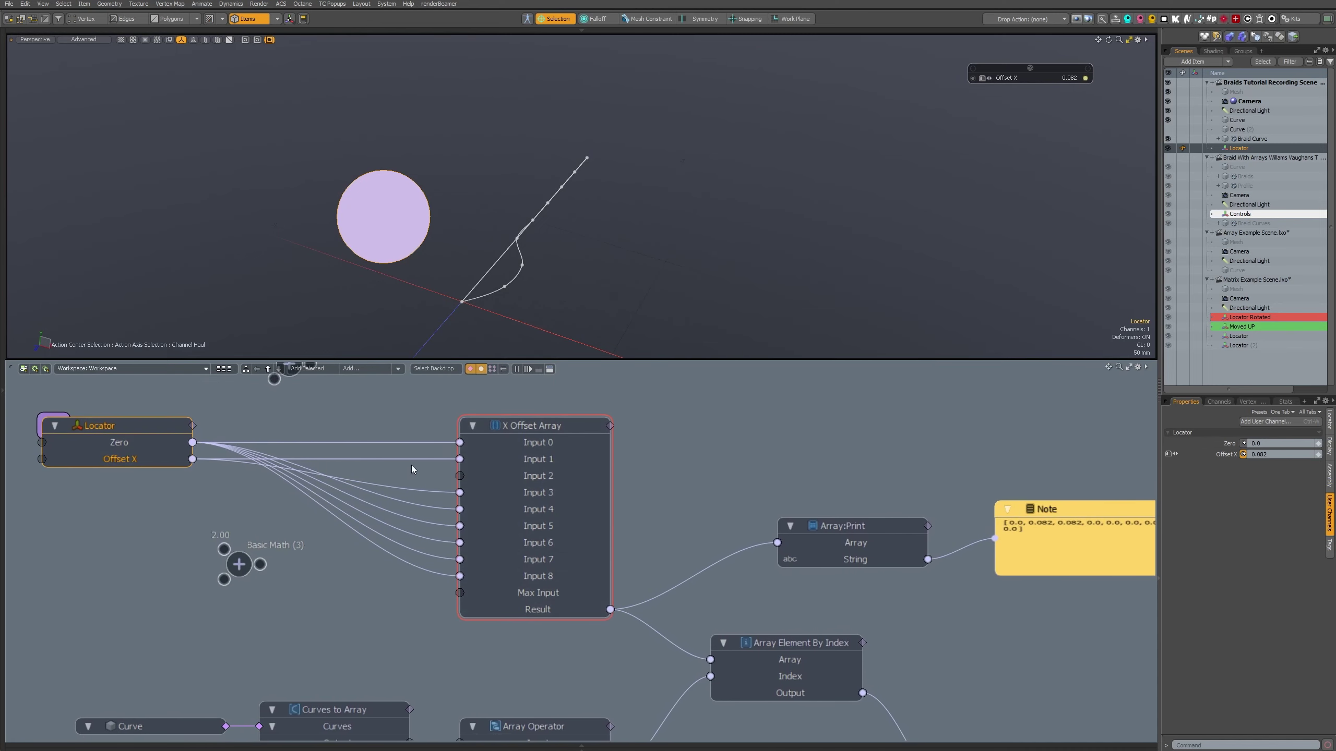
{"action": "left_click", "coordinate": [248, 569]}
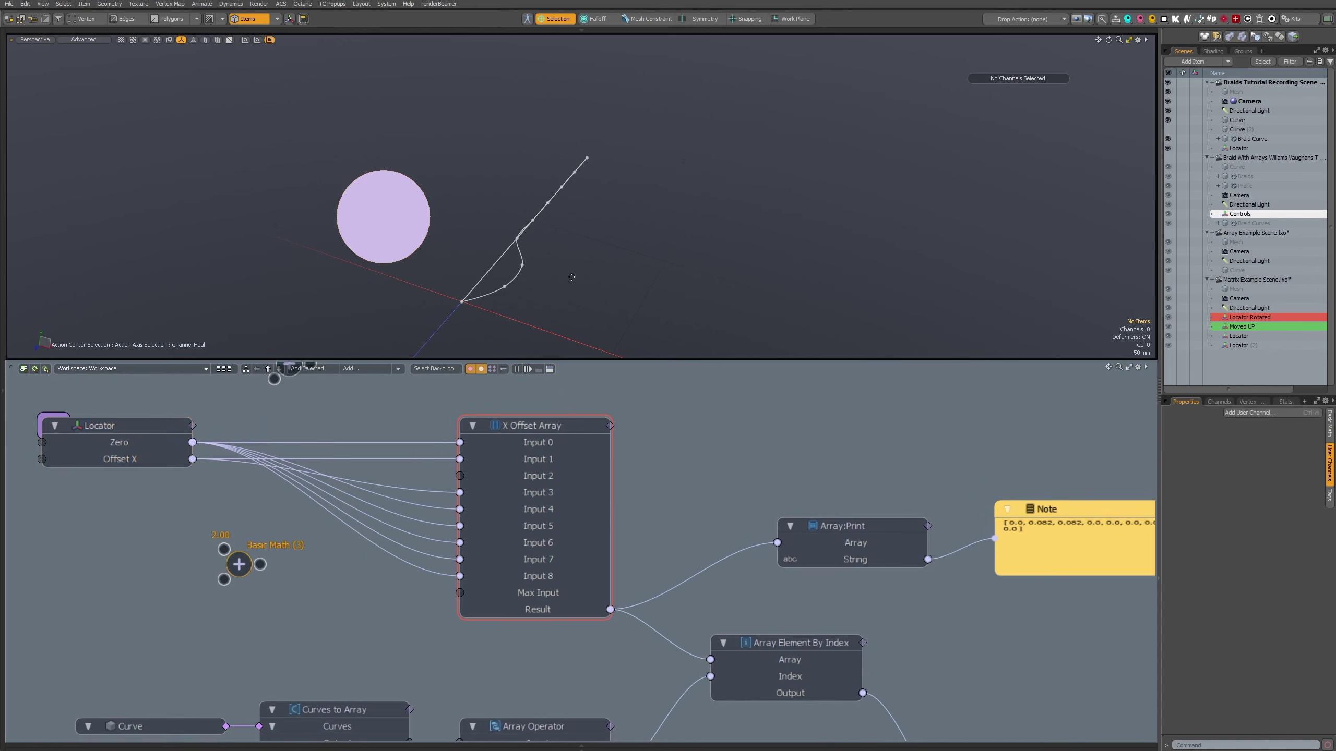
{"action": "left_click_drag", "start_coordinate": [571, 277], "coordinate": [521, 273], "text": "alt"}
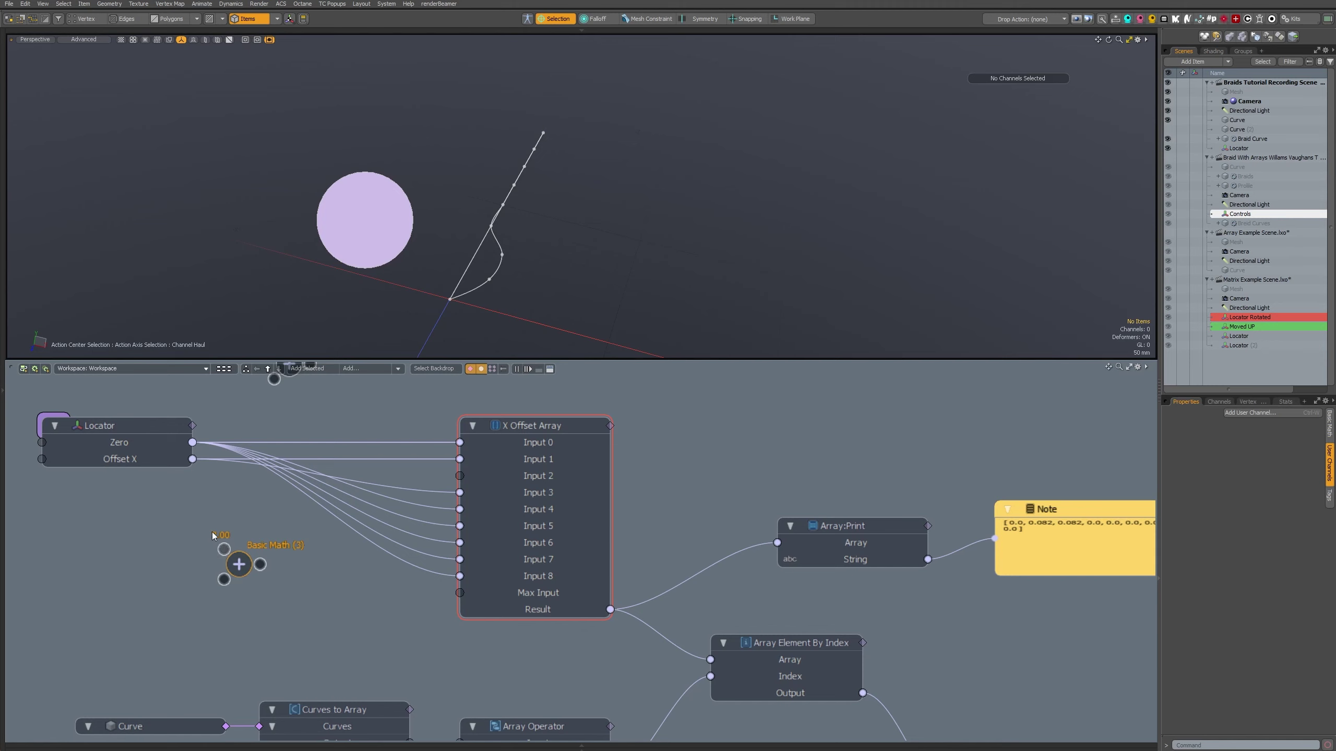
{"action": "left_click_drag", "start_coordinate": [193, 459], "coordinate": [477, 483]}
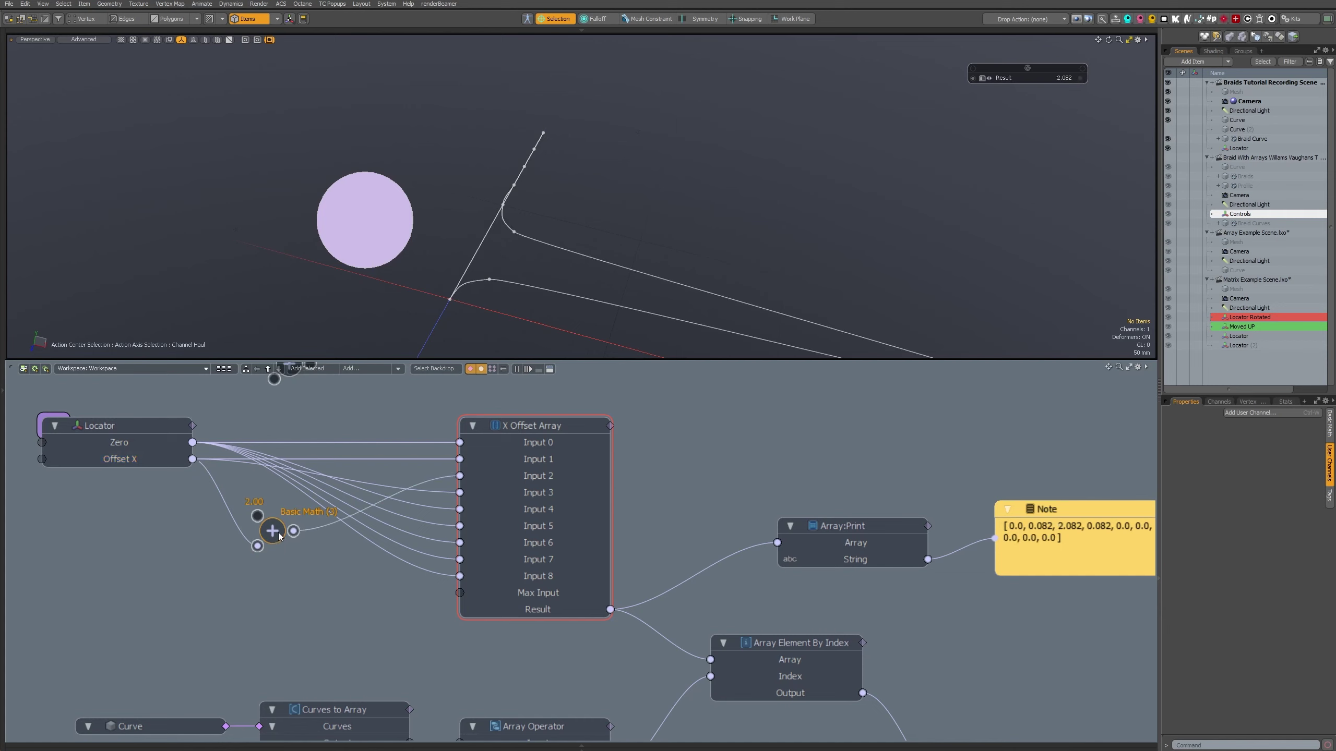
- Switch the Basic Math node to multiply with Value A set to 1.5, and move it closer to the locator node
{"action": "double_click", "coordinate": [269, 531]}
{"action": "left_click", "coordinate": [297, 514]}
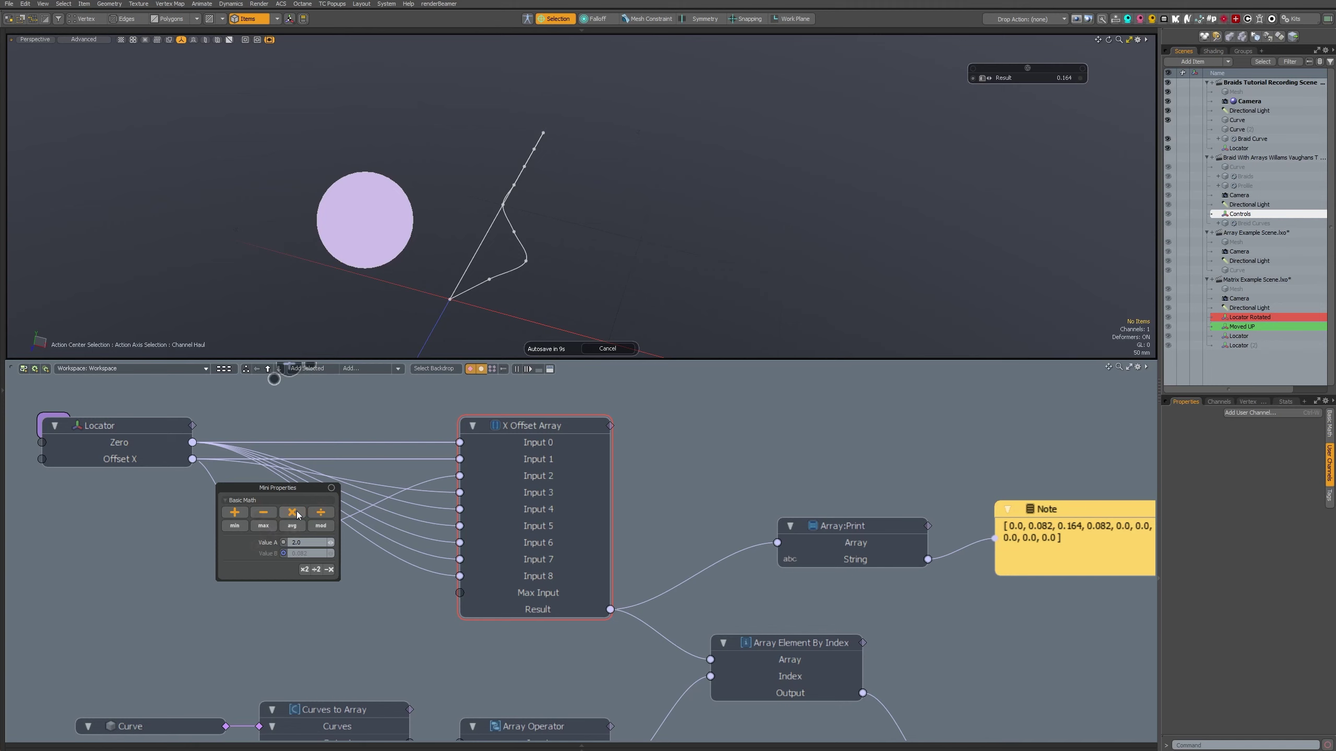
{"action": "left_click", "coordinate": [319, 544]}
{"action": "type", "text": "1.5"}
{"action": "key", "text": "Return"}
{"action": "left_click_drag", "start_coordinate": [268, 531], "coordinate": [256, 500]}
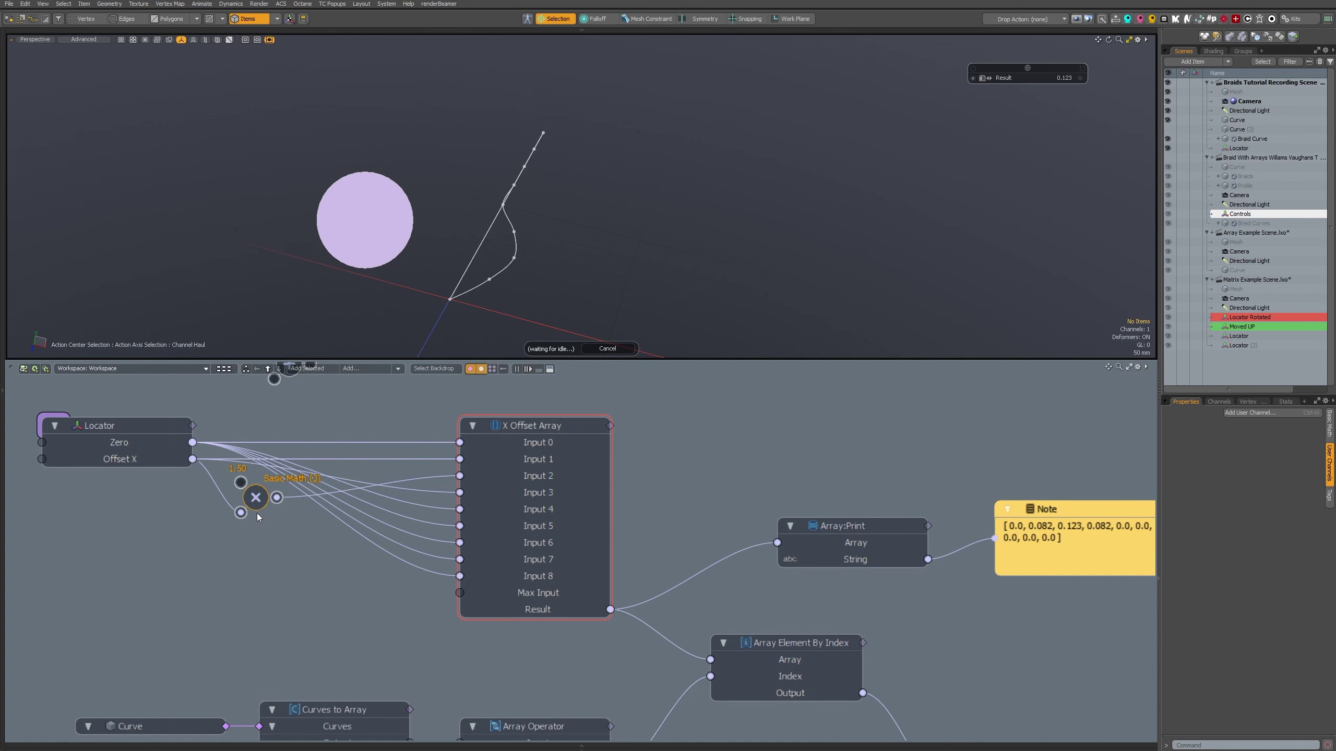
- Add a float user channel named Curvature to the locator
{"action": "left_click_drag", "start_coordinate": [191, 437], "coordinate": [182, 465], "text": "alt"}
{"action": "scroll", "coordinate": [317, 475], "scroll_direction": "down", "scroll_amount": 1}
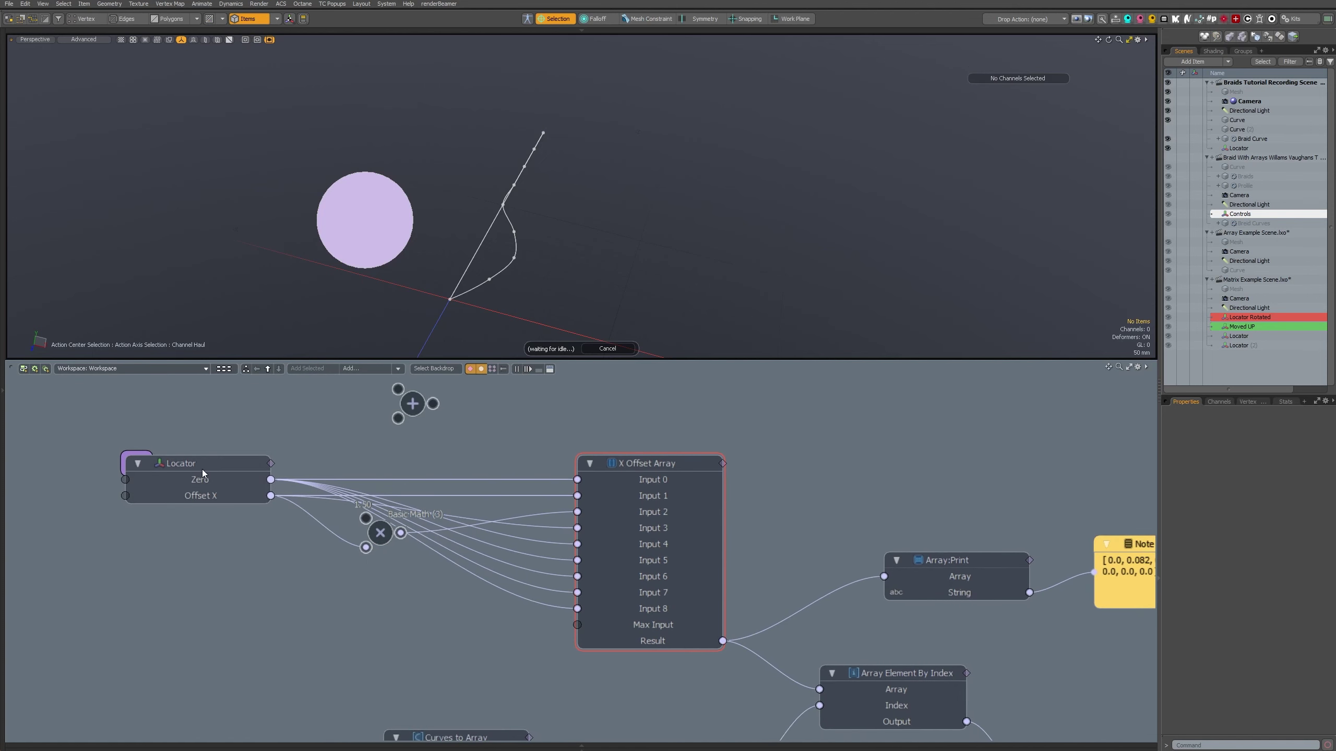
{"action": "left_click", "coordinate": [202, 478]}
{"action": "left_click", "coordinate": [205, 464]}
{"action": "left_click", "coordinate": [205, 466]}
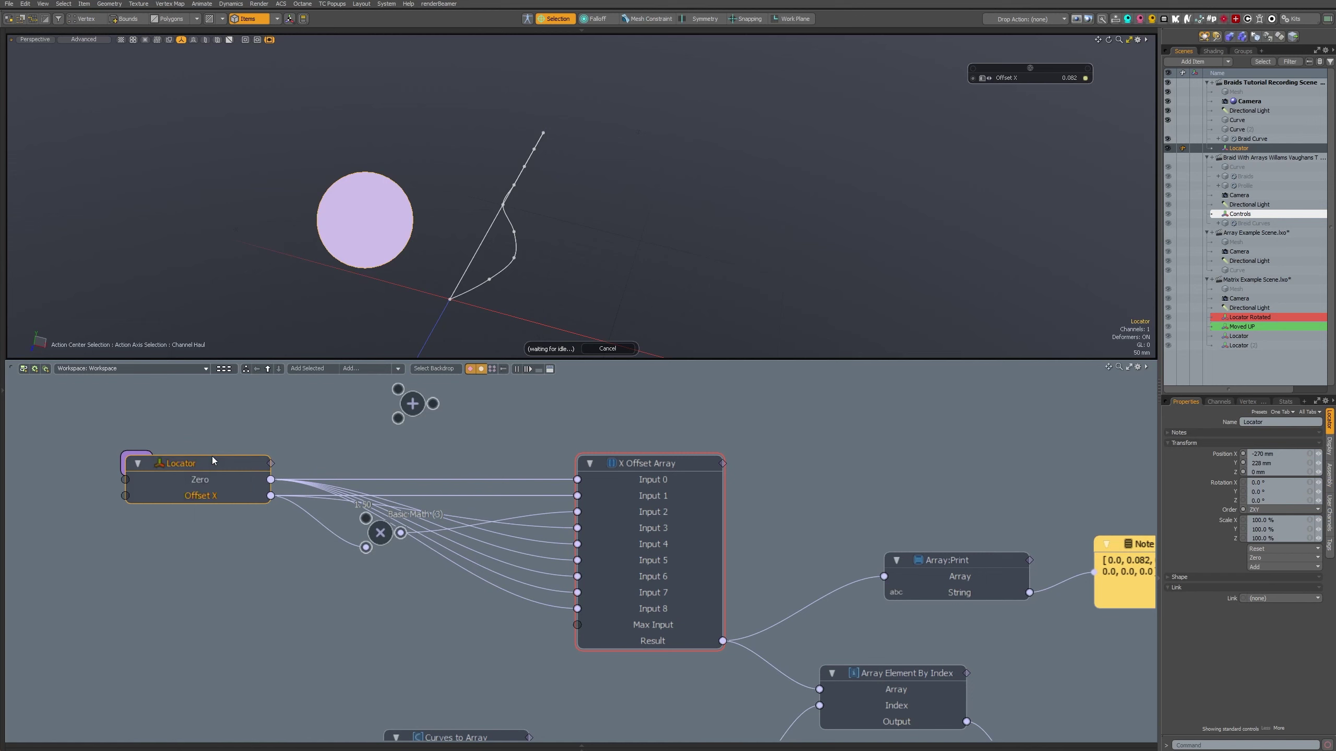
{"action": "type", "text": "Curvature"}
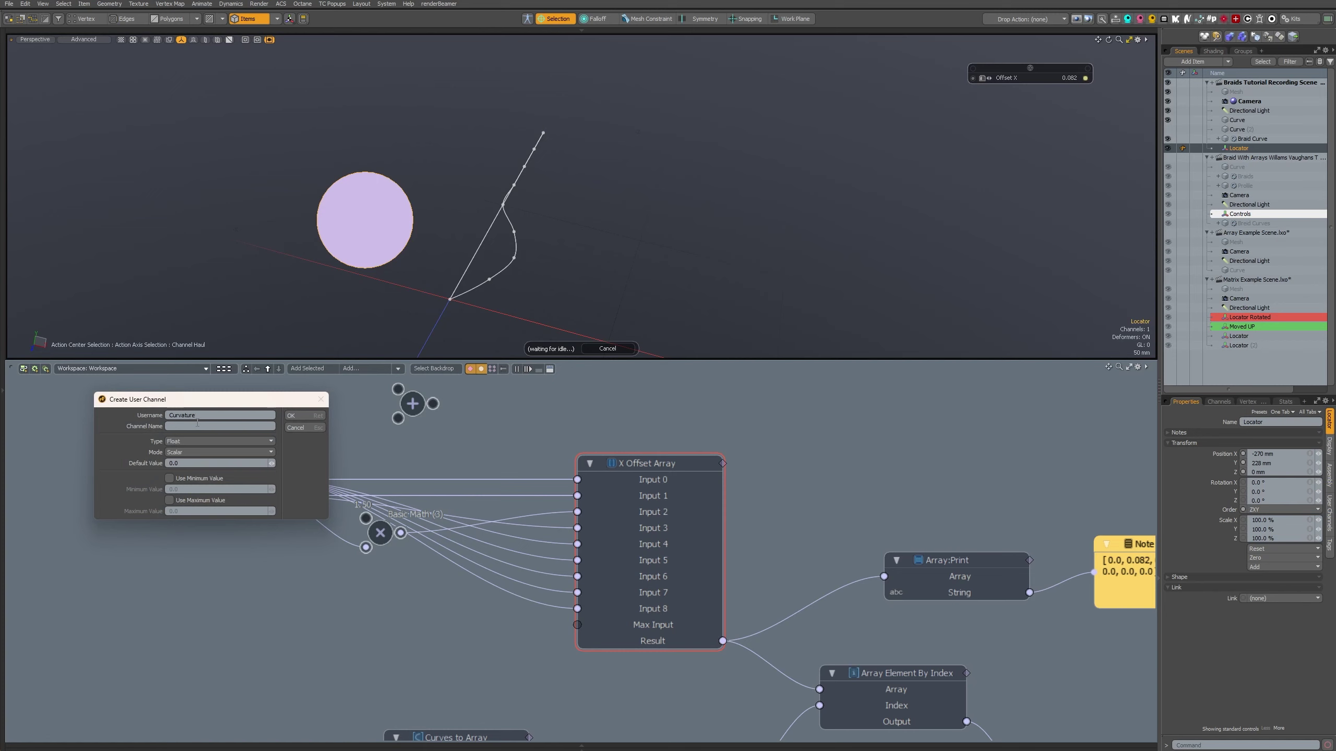
{"action": "left_click", "coordinate": [302, 415]}
- Connect the locator's Curvature channel to the multiply node's free input and haul Curvature to about 1.35
{"action": "left_click_drag", "start_coordinate": [271, 512], "coordinate": [373, 523]}
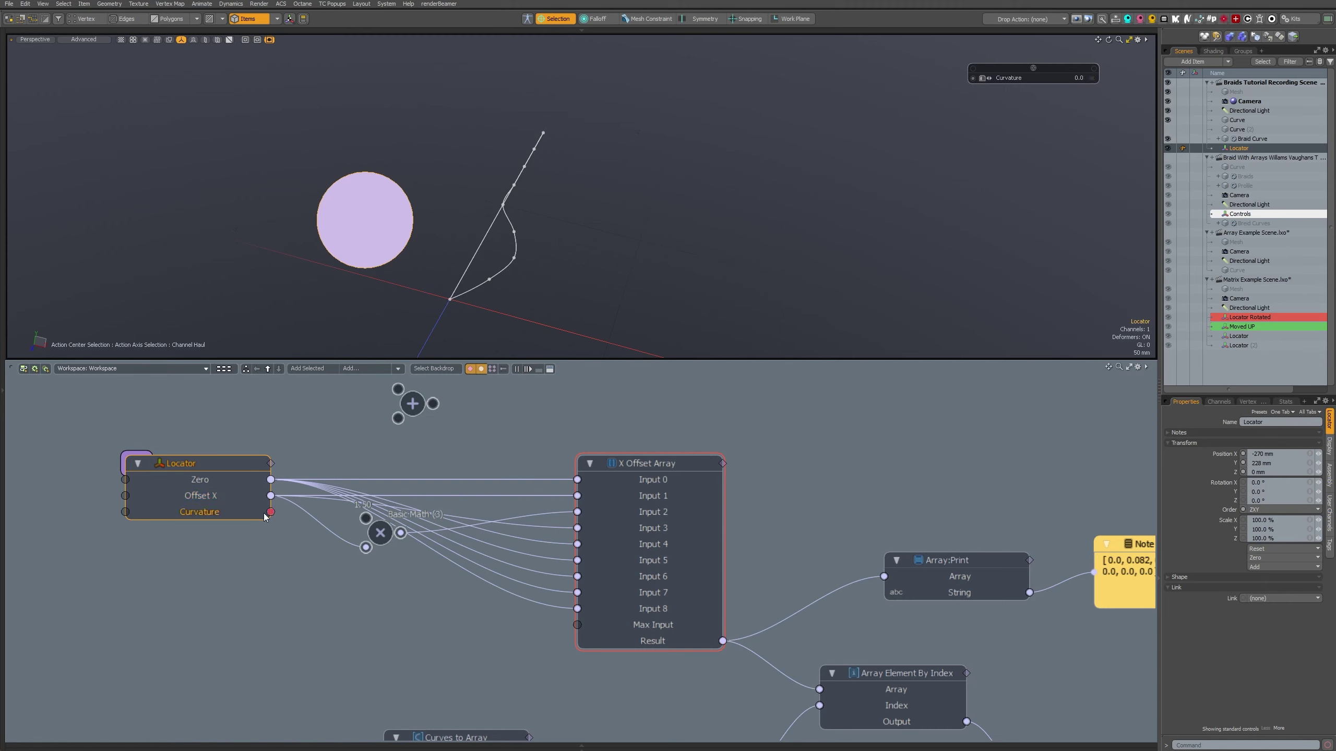
{"action": "left_click_drag", "start_coordinate": [270, 512], "coordinate": [366, 518]}
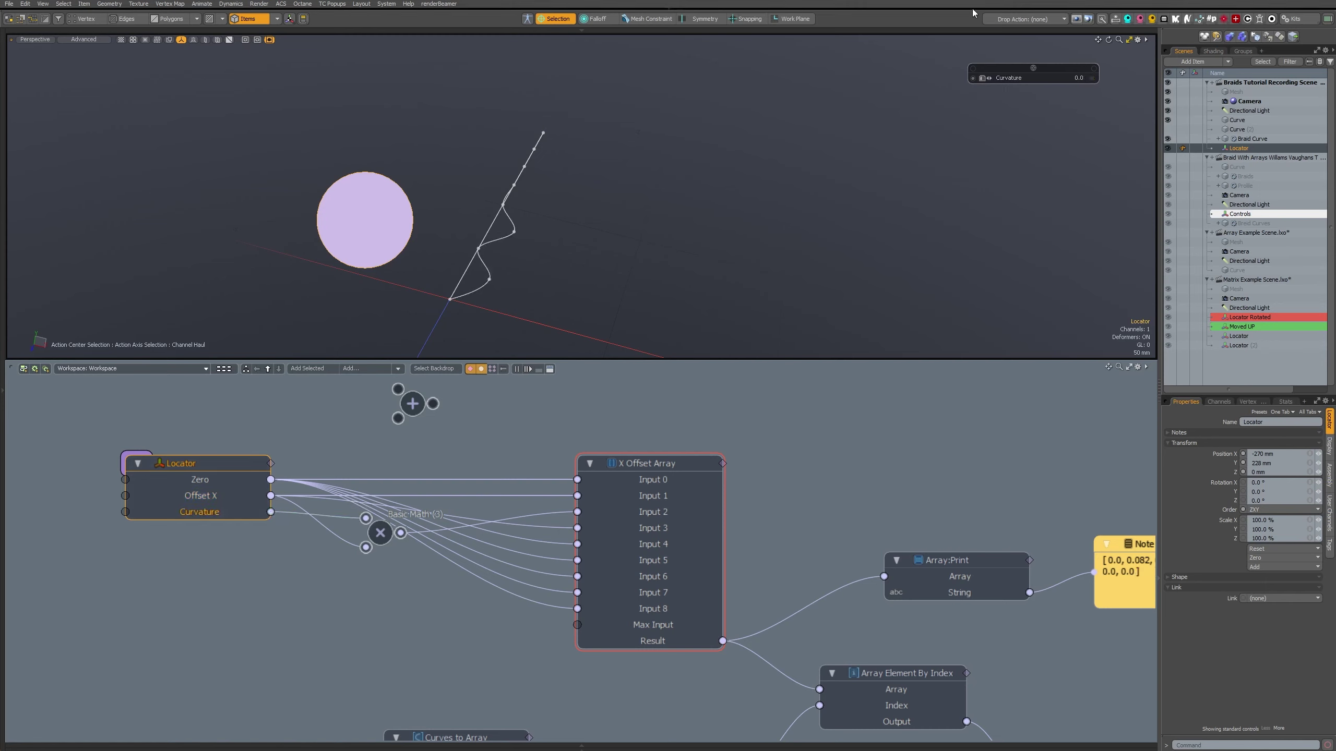
{"action": "left_click_drag", "start_coordinate": [947, 132], "coordinate": [1025, 131]}
{"action": "scroll", "coordinate": [922, 232], "scroll_direction": "down", "scroll_amount": 2}
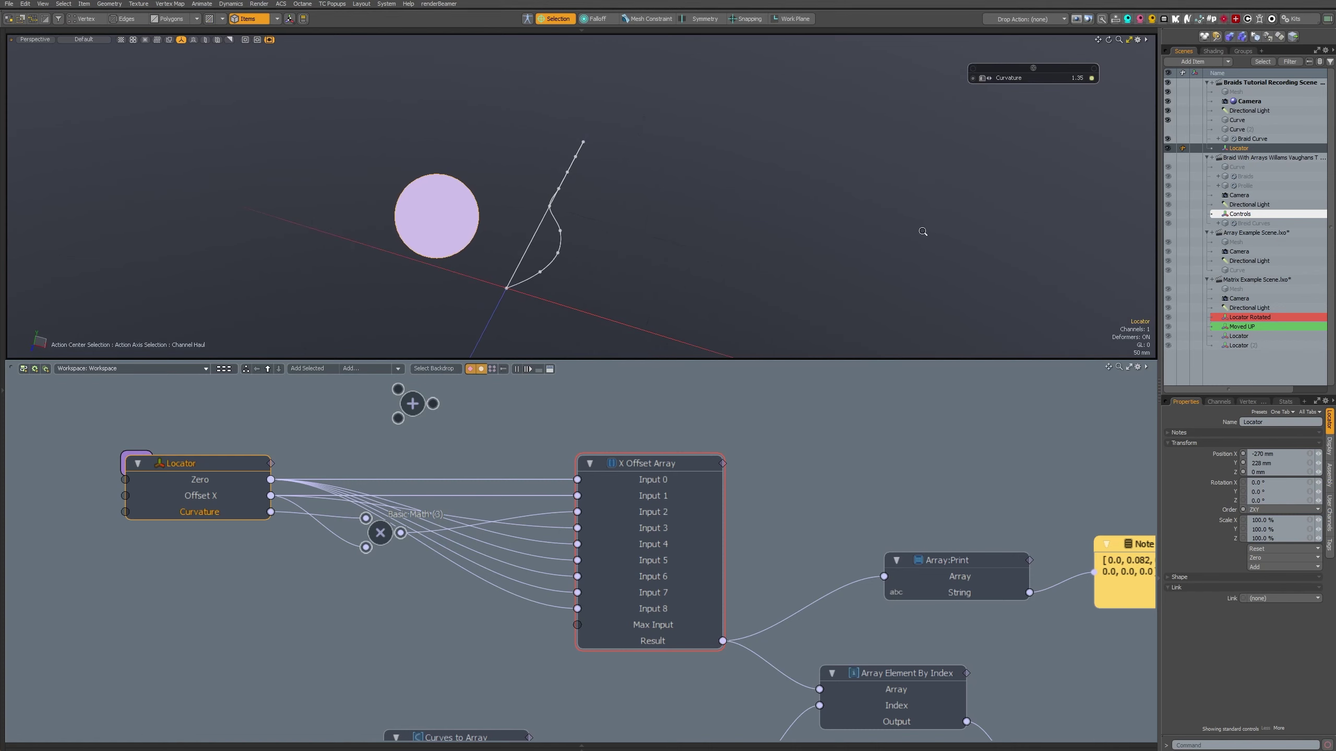
{"action": "left_click_drag", "start_coordinate": [923, 232], "coordinate": [868, 204], "text": "alt+shift"}
{"action": "left_click_drag", "start_coordinate": [633, 271], "coordinate": [576, 302], "text": "alt"}
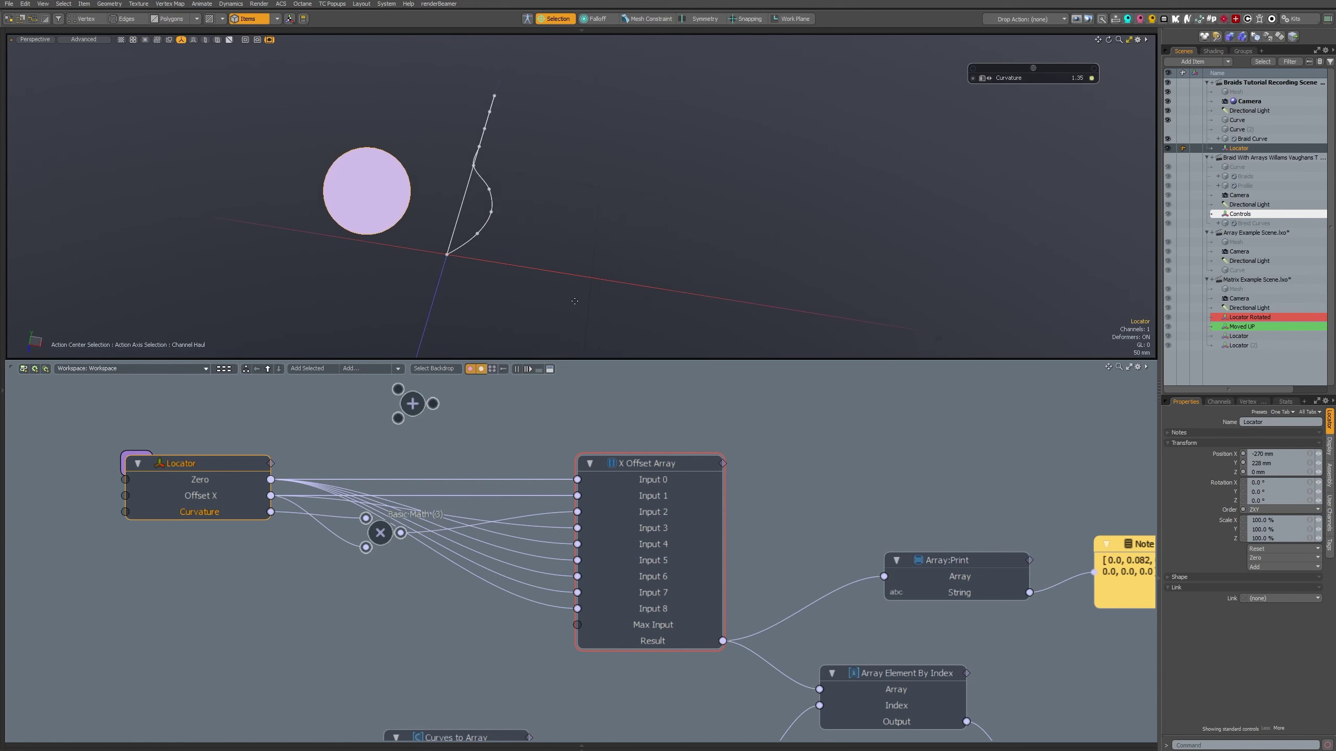
- Haul the locator's Offset X channel to about 0.086
{"action": "left_click", "coordinate": [206, 498]}
{"action": "mouse_move", "coordinate": [828, 243]}
{"action": "left_mouse_down"}
{"action": "mouse_move", "coordinate": [792, 243]}
{"action": "mouse_move", "coordinate": [823, 243]}
{"action": "left_mouse_up"}
{"action": "left_click_drag", "start_coordinate": [566, 203], "coordinate": [452, 223], "text": "alt"}
{"action": "scroll", "coordinate": [767, 471], "scroll_direction": "down", "scroll_amount": 3}
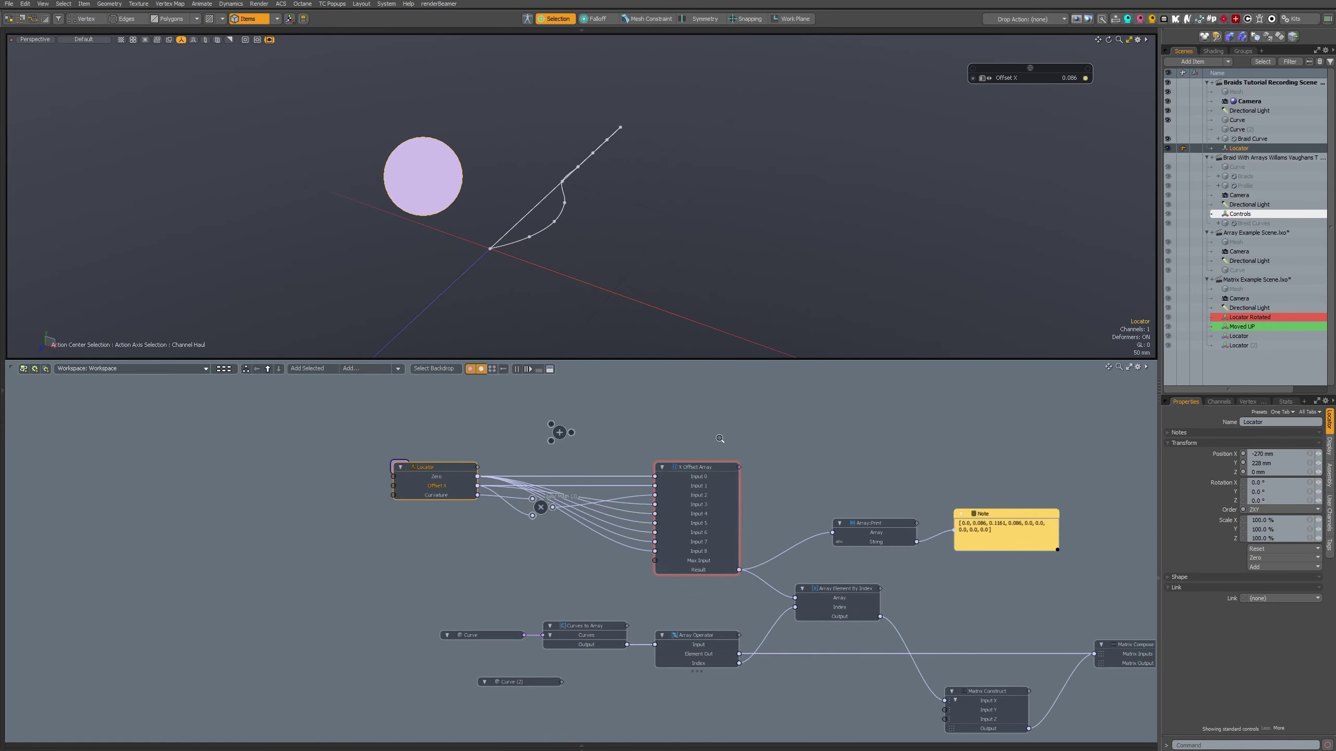
- Select the braid curve's fourth point to identify its array input, and move the multiply node below the locator's links
{"action": "left_click_drag", "start_coordinate": [816, 501], "coordinate": [647, 470], "text": "alt"}
{"action": "scroll", "coordinate": [358, 531], "scroll_direction": "up", "scroll_amount": 3}
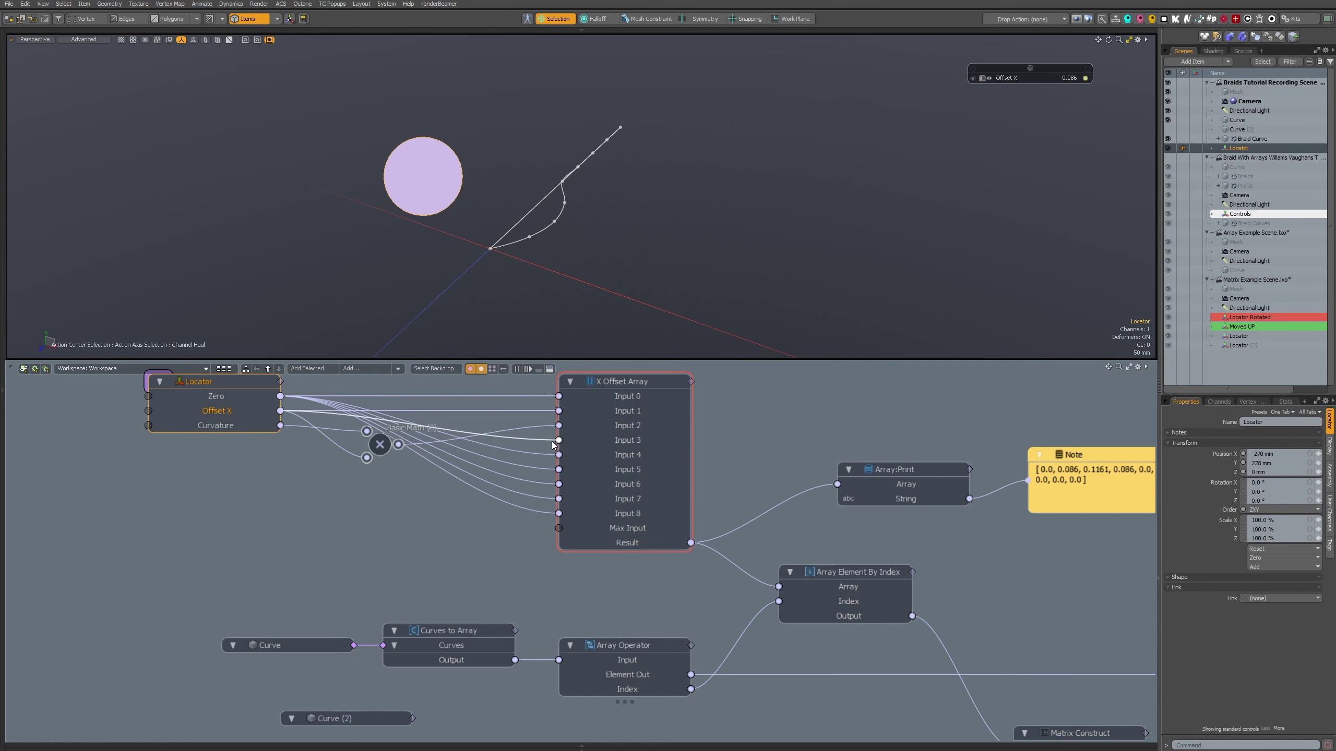
{"action": "key", "text": "1"}
{"action": "left_click", "coordinate": [565, 203]}
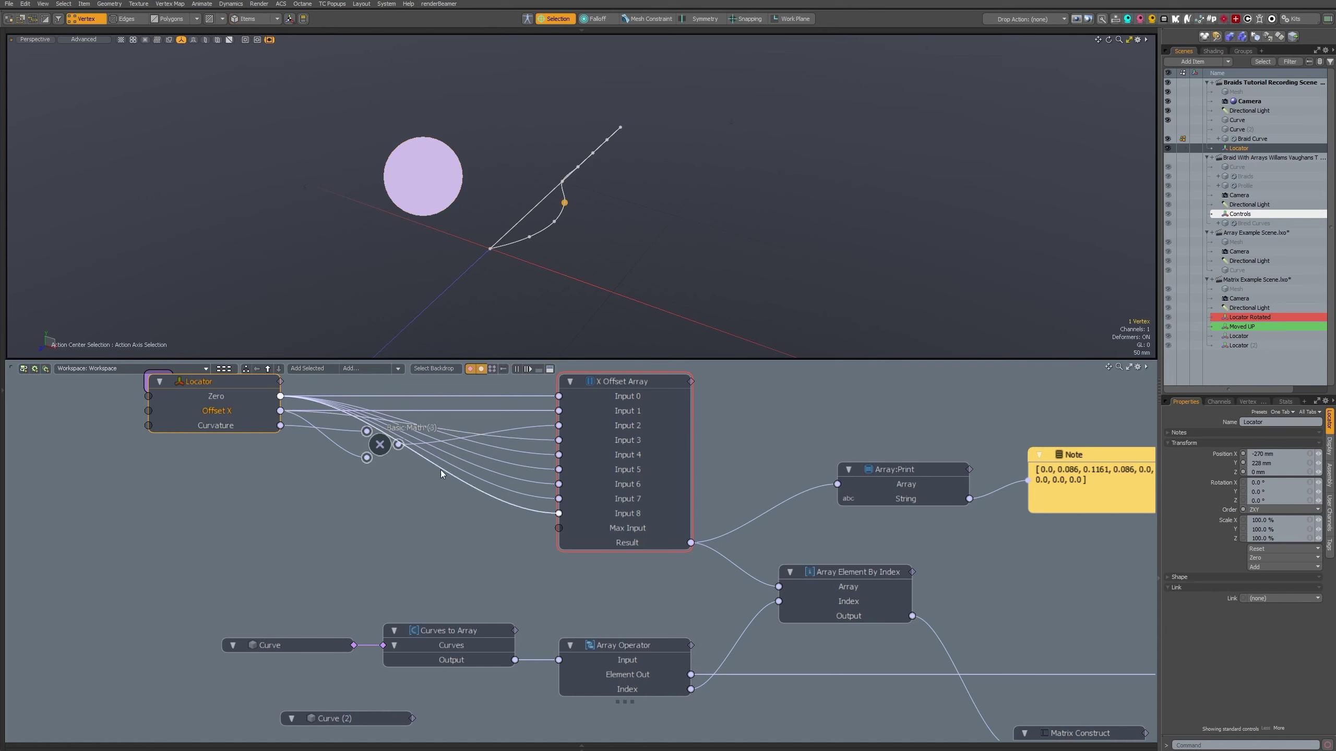
{"action": "left_click_drag", "start_coordinate": [386, 448], "coordinate": [371, 477]}
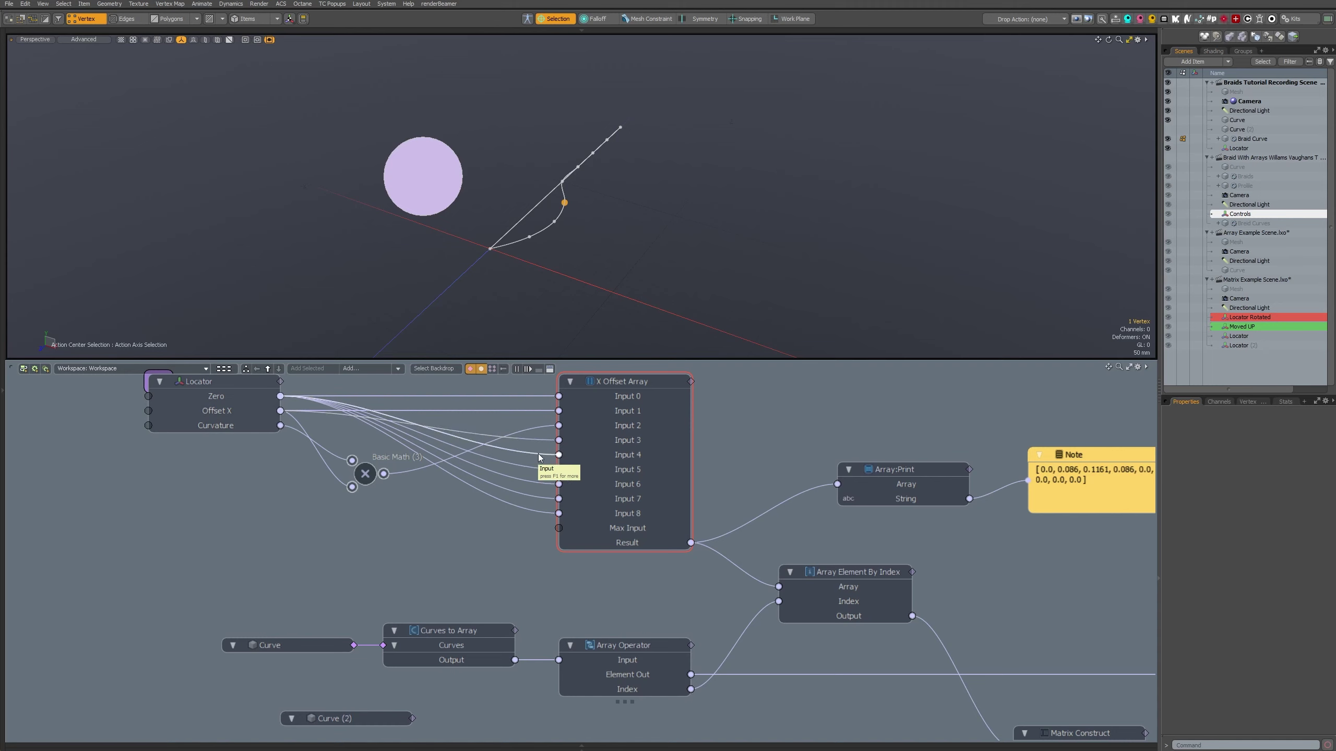
- Replace the Zero link on Input 5 of the X Offset Array with the locator's Offset X channel
{"action": "left_click_drag", "start_coordinate": [280, 411], "coordinate": [558, 456]}
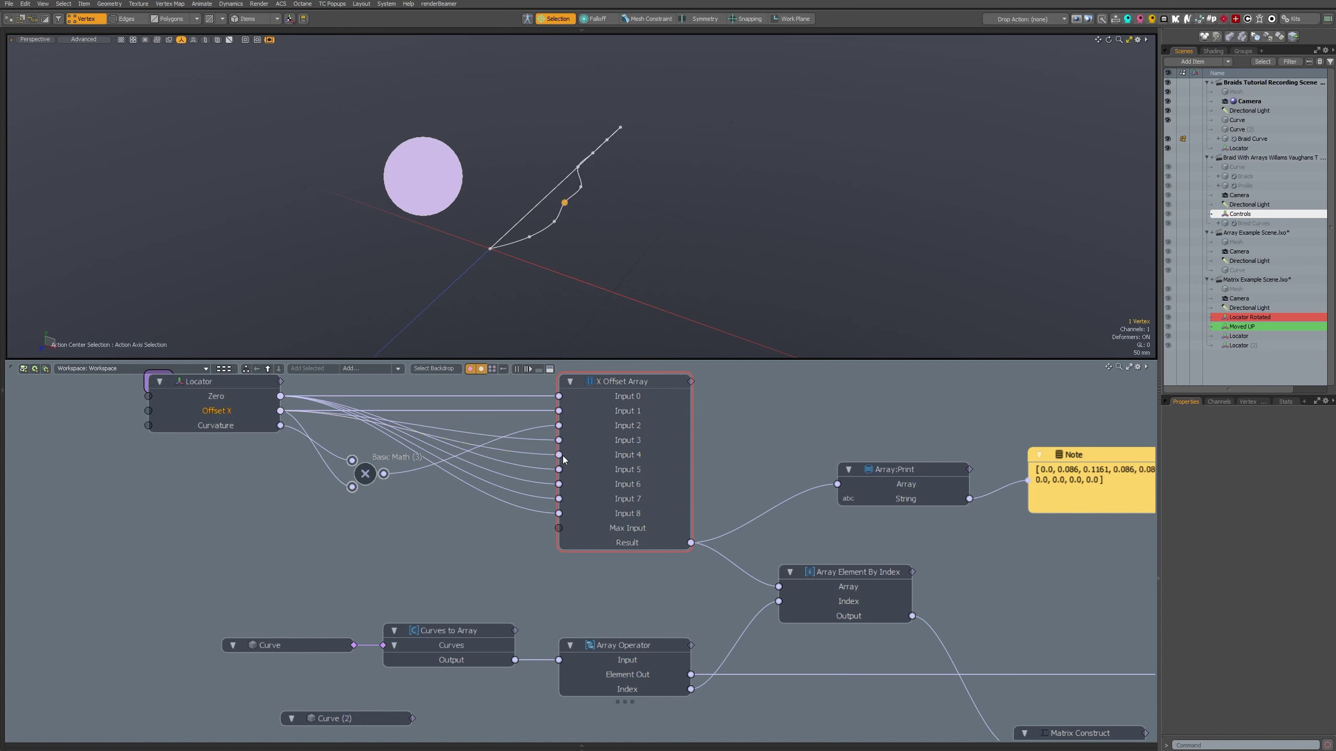
{"action": "left_click_drag", "start_coordinate": [560, 456], "coordinate": [560, 474]}
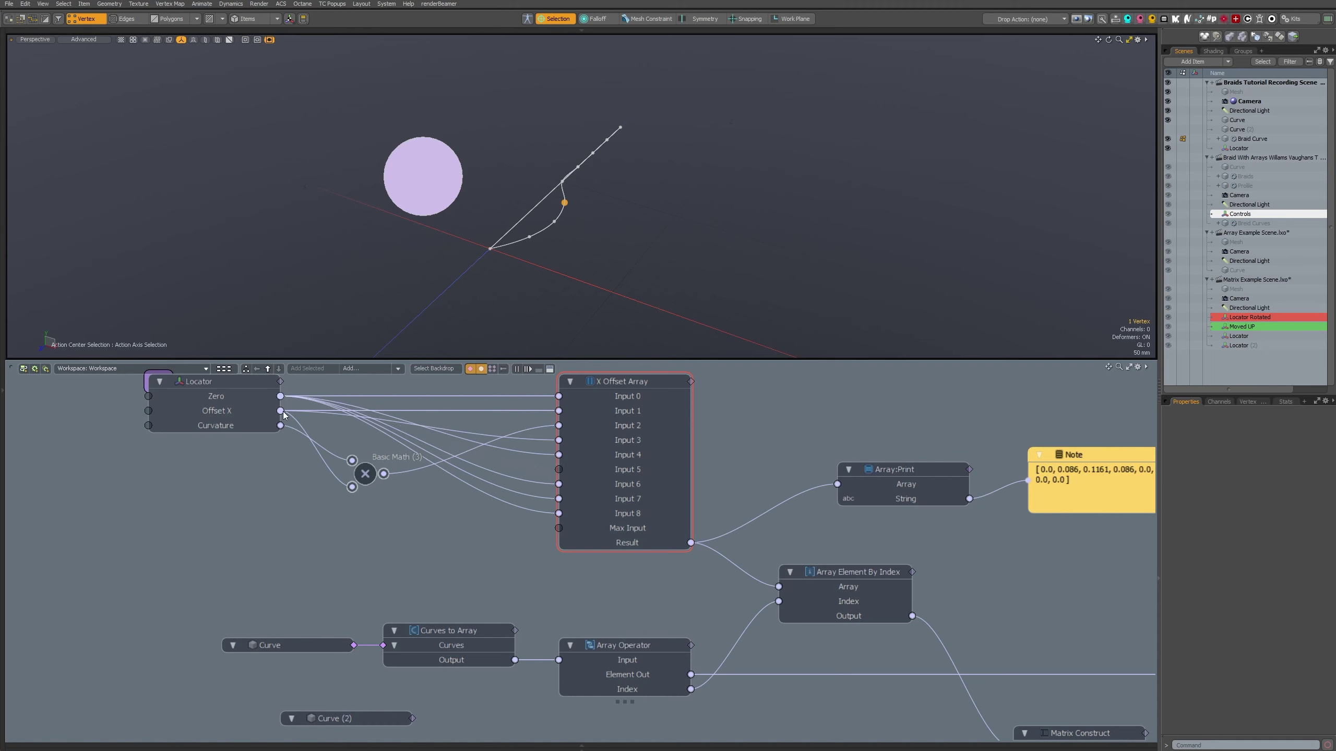
{"action": "left_click_drag", "start_coordinate": [280, 411], "coordinate": [559, 470]}
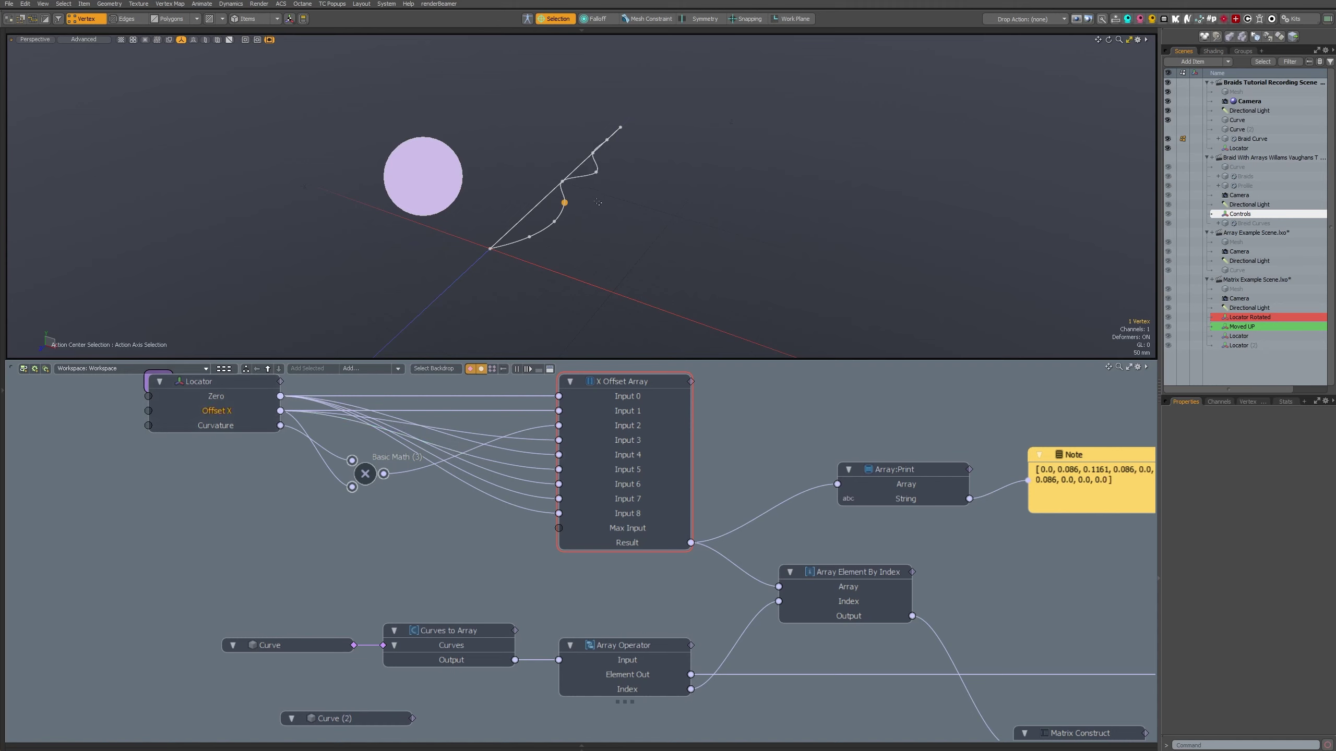
- Insert a Basic Math node between Offset X and Input 5 that multiplies the value by -1
{"action": "left_click", "coordinate": [531, 439]}
{"action": "left_click", "coordinate": [524, 465], "text": "shift"}
{"action": "key", "text": "plus"}
{"action": "left_click_drag", "start_coordinate": [409, 430], "coordinate": [418, 507]}
{"action": "double_click", "coordinate": [418, 507]}
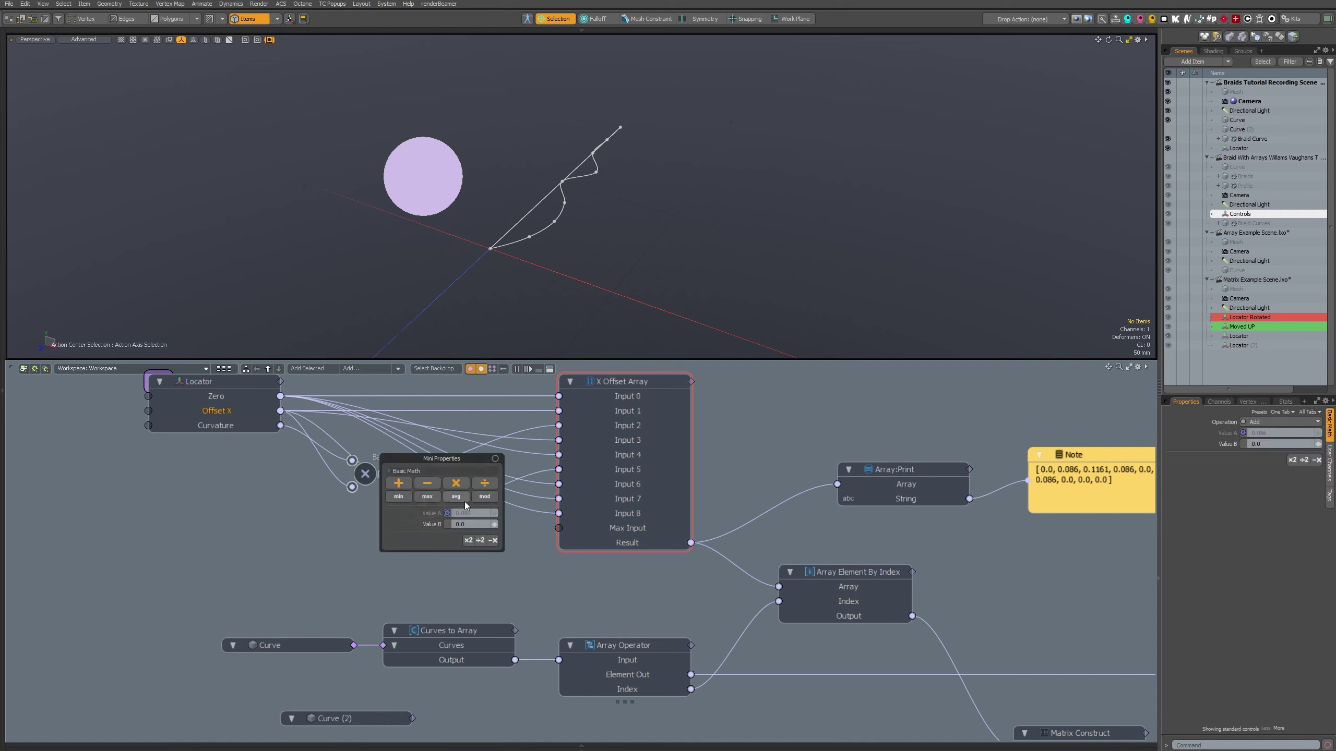
{"action": "left_click", "coordinate": [493, 540]}
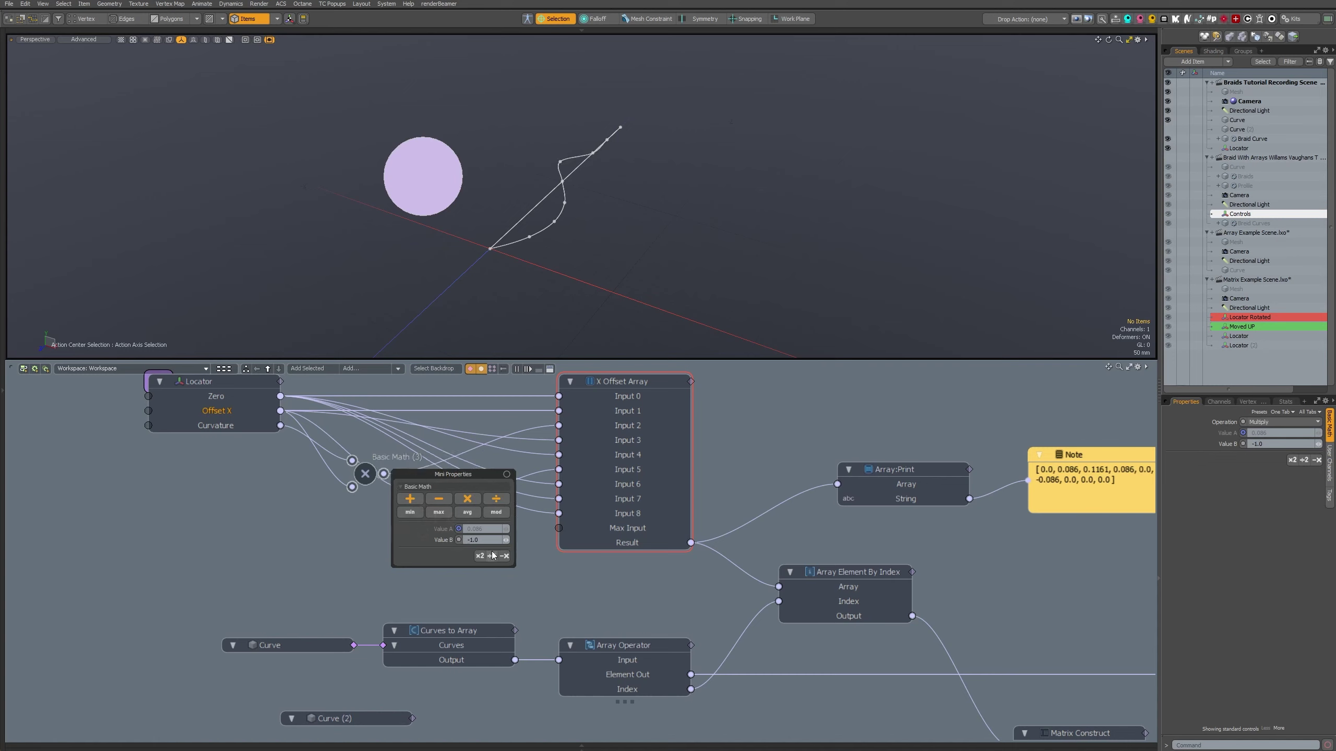
{"action": "left_click_drag", "start_coordinate": [421, 506], "coordinate": [430, 434]}
{"action": "double_click", "coordinate": [438, 503]}
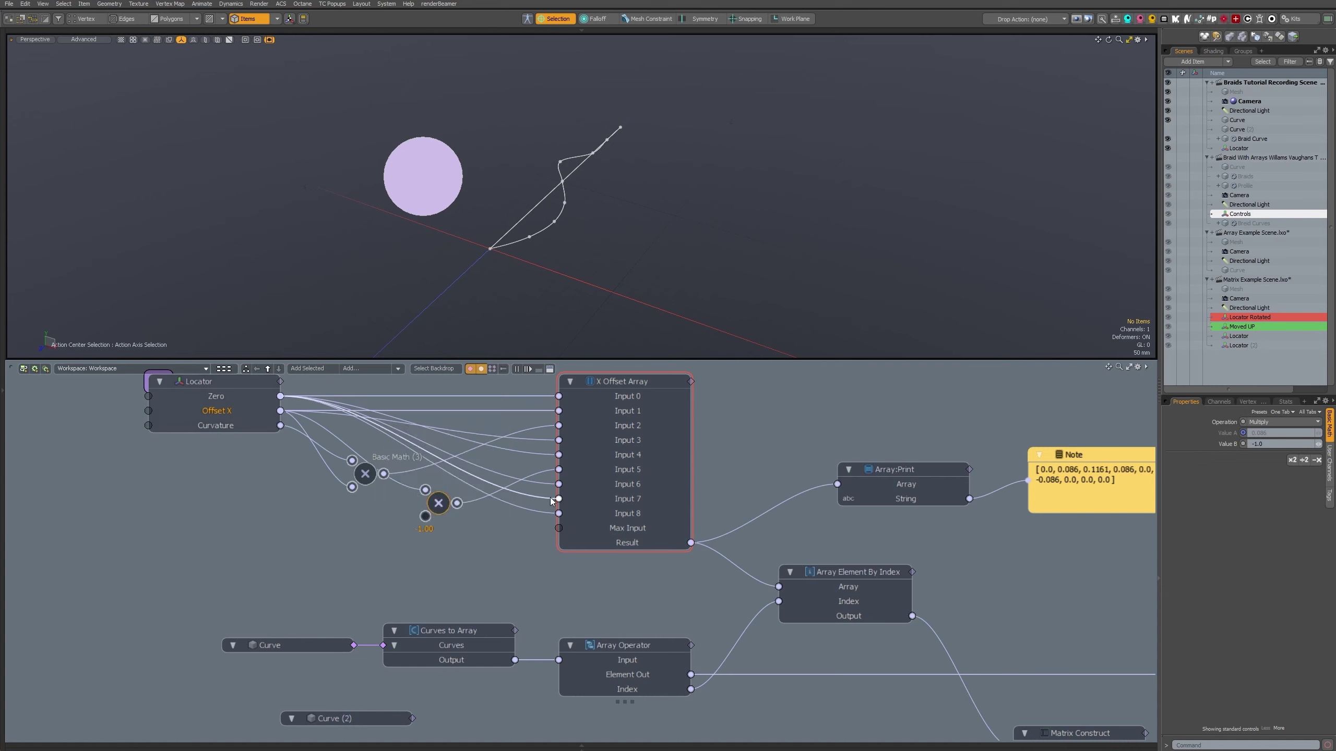
- Connect the negated Offset X result to Input 7 of the X Offset Array and space the two multiply nodes apart
{"action": "mouse_move", "coordinate": [550, 498]}
{"action": "left_mouse_down"}
{"action": "mouse_move", "coordinate": [468, 516]}
{"action": "mouse_move", "coordinate": [560, 501]}
{"action": "left_mouse_up"}
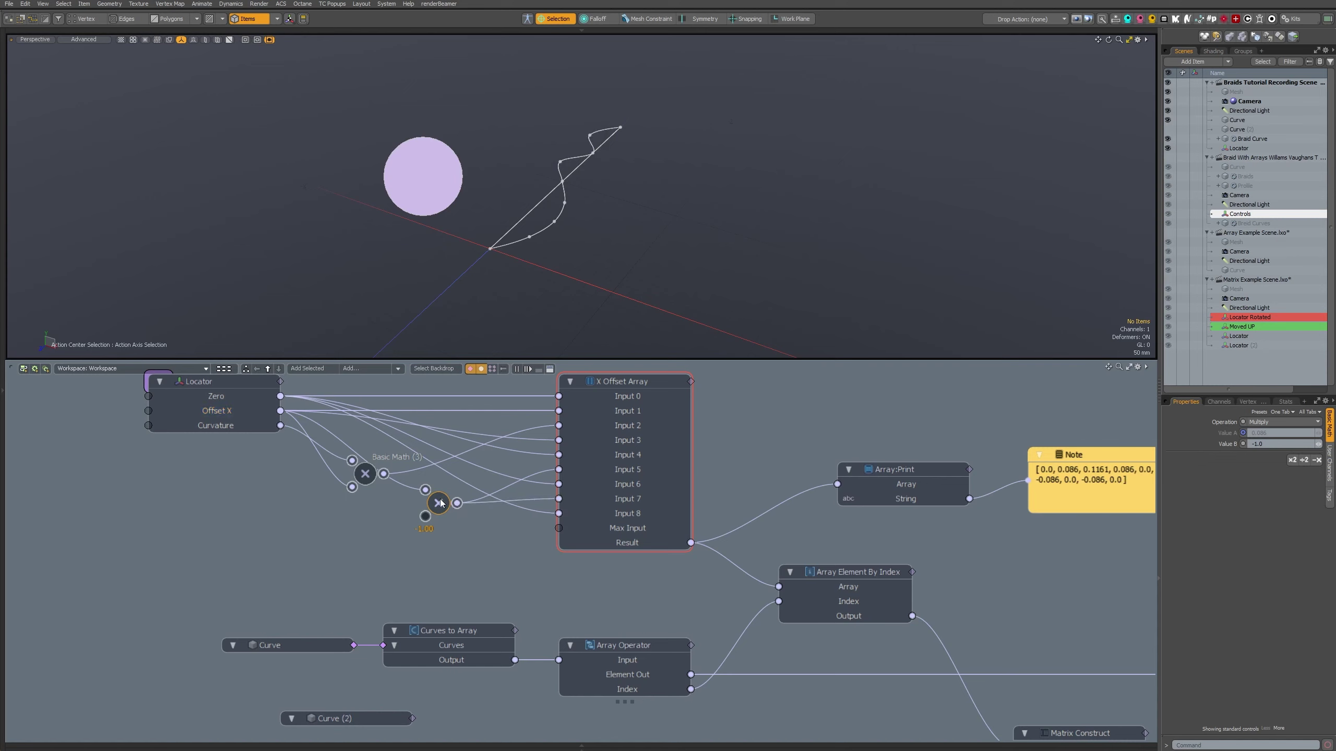
{"action": "left_click_drag", "start_coordinate": [438, 502], "coordinate": [438, 531]}
{"action": "left_click_drag", "start_coordinate": [365, 475], "coordinate": [380, 459]}
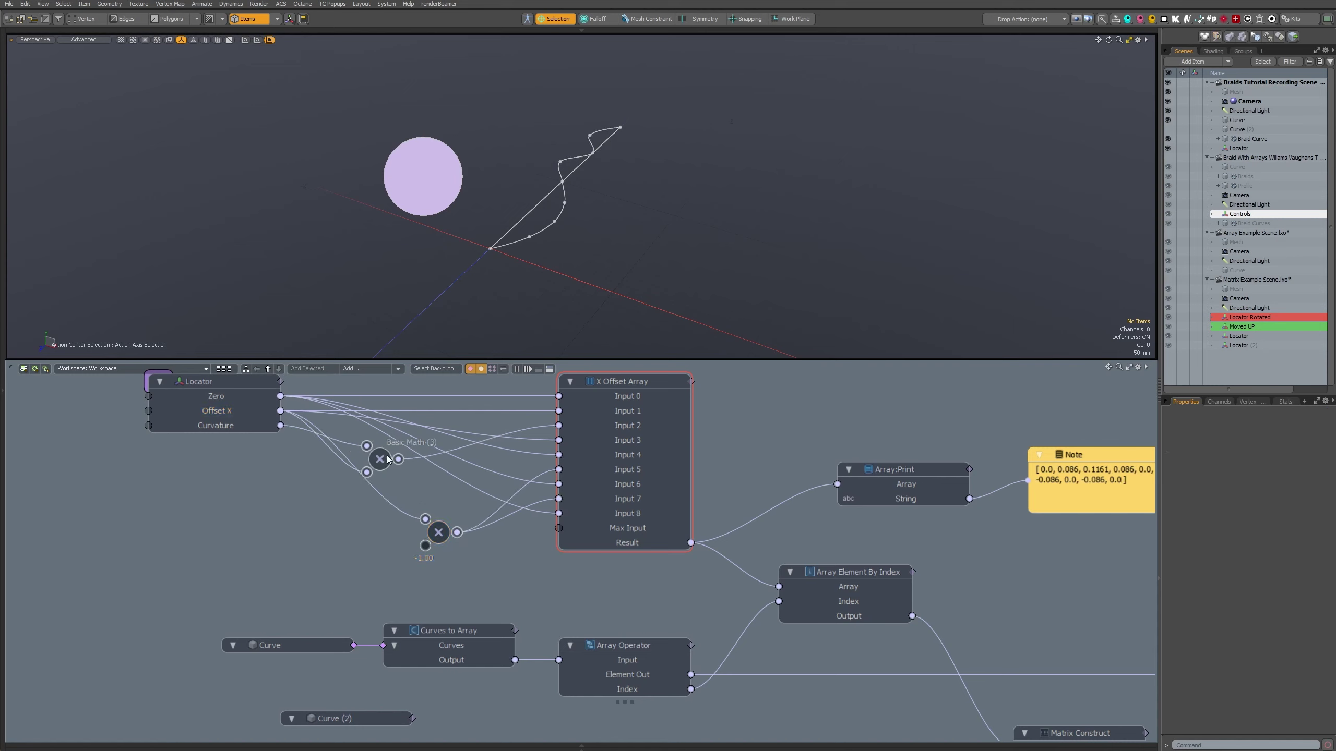
- Feed Input 6 from the Curvature multiply node through a new Basic Math node that multiplies by -1
{"action": "left_click_drag", "start_coordinate": [558, 484], "coordinate": [494, 497]}
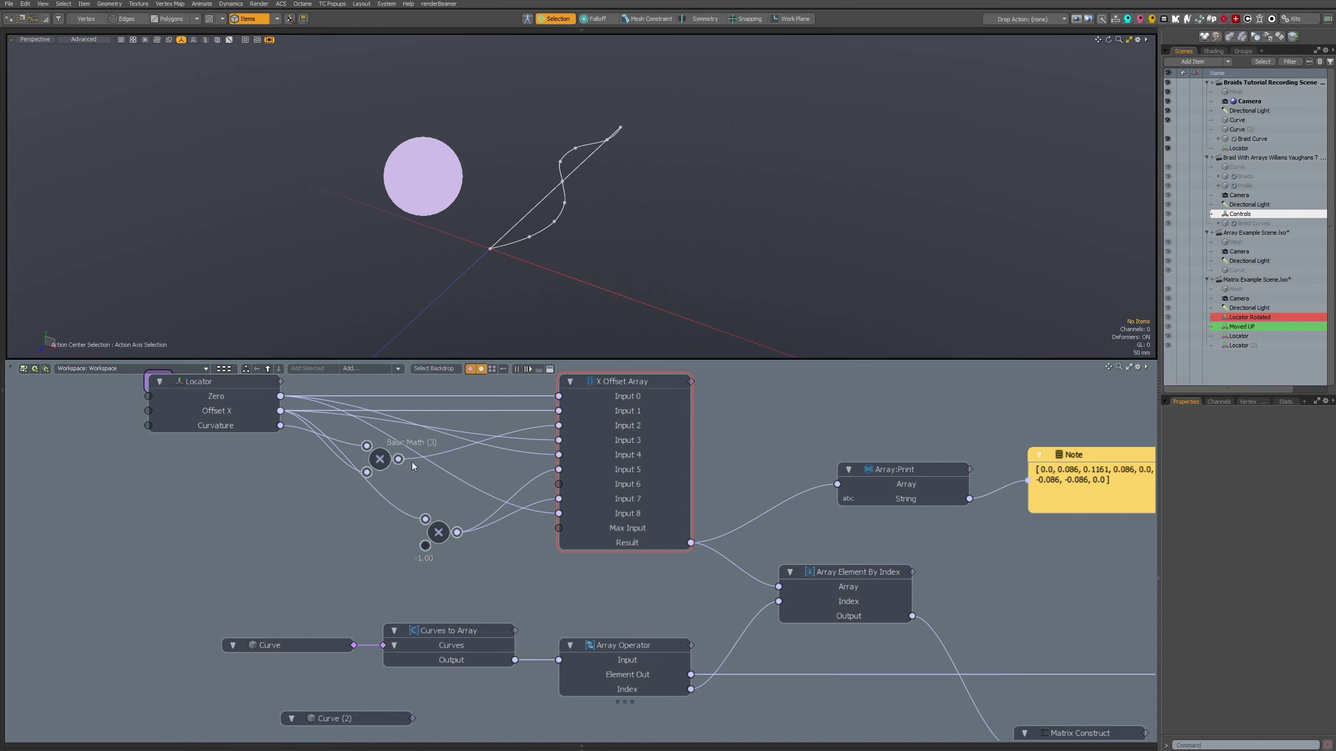
{"action": "left_click_drag", "start_coordinate": [399, 459], "coordinate": [558, 484]}
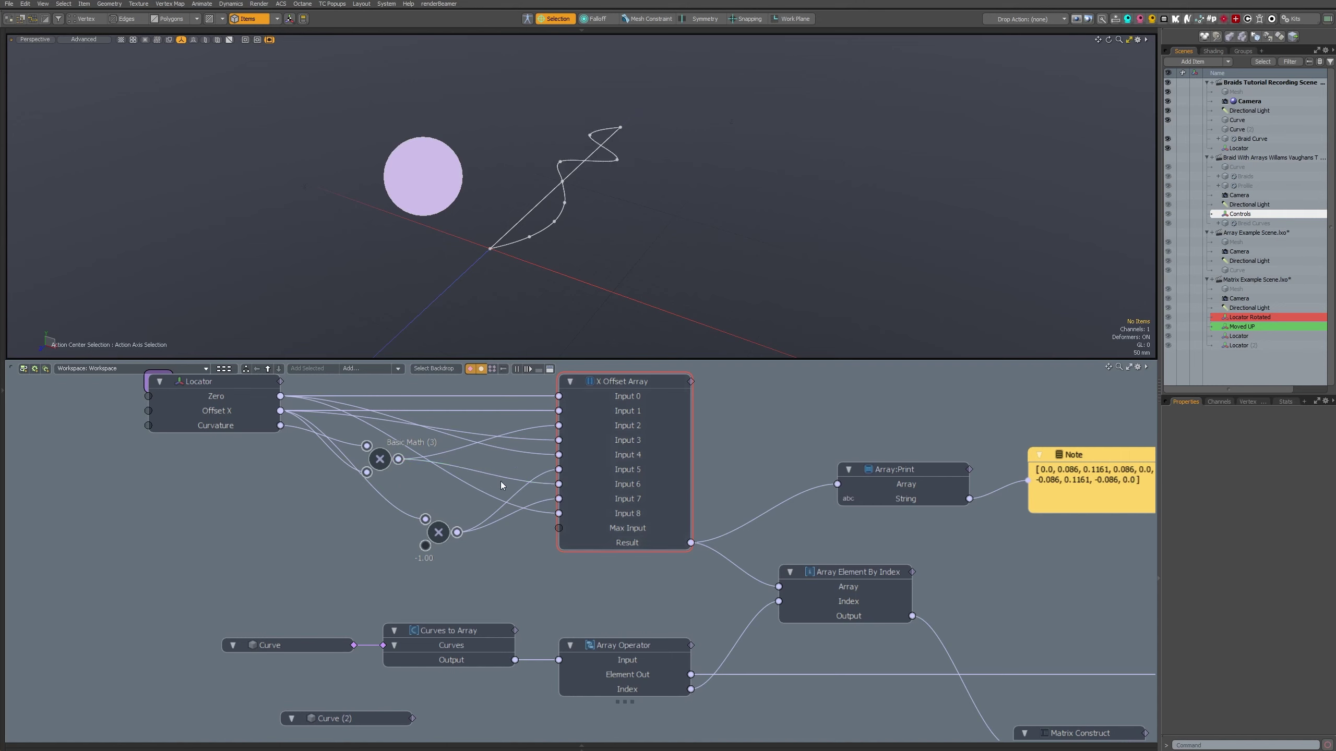
{"action": "key", "text": "m"}
{"action": "key", "text": "k"}
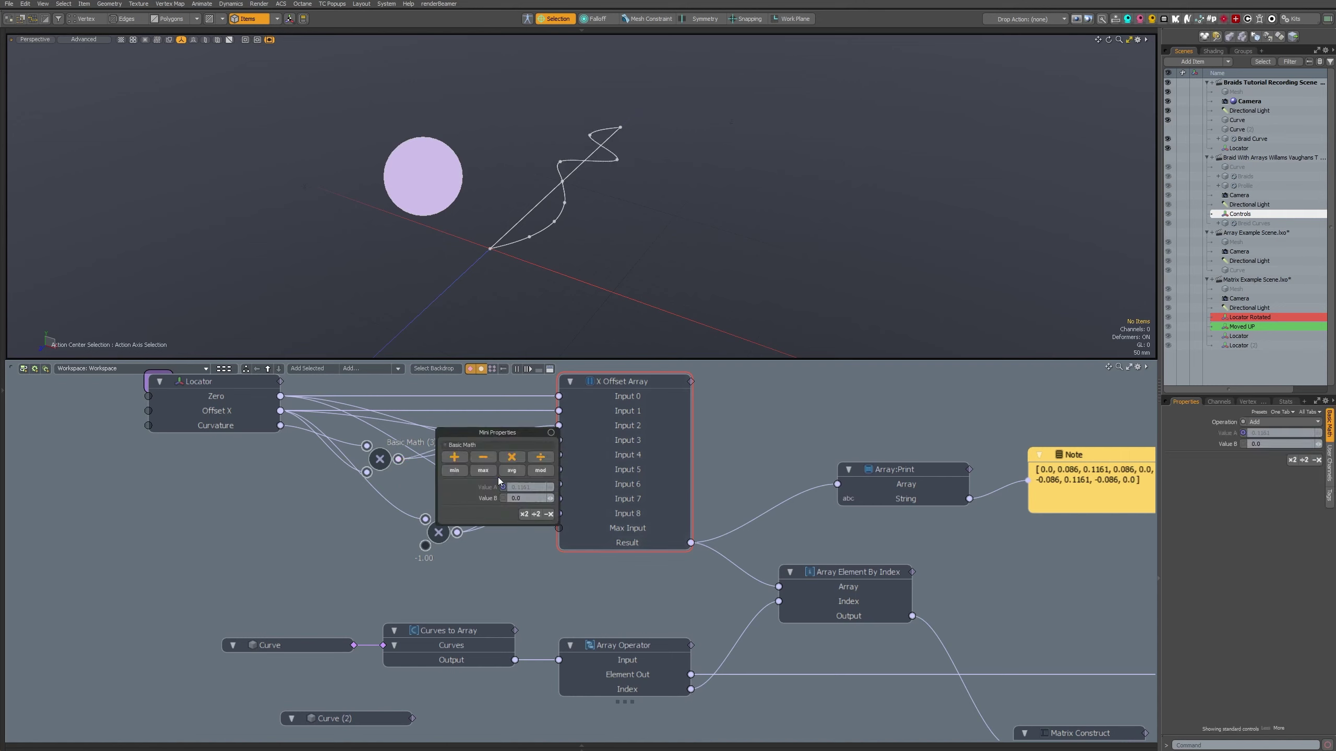
{"action": "left_click", "coordinate": [545, 516]}
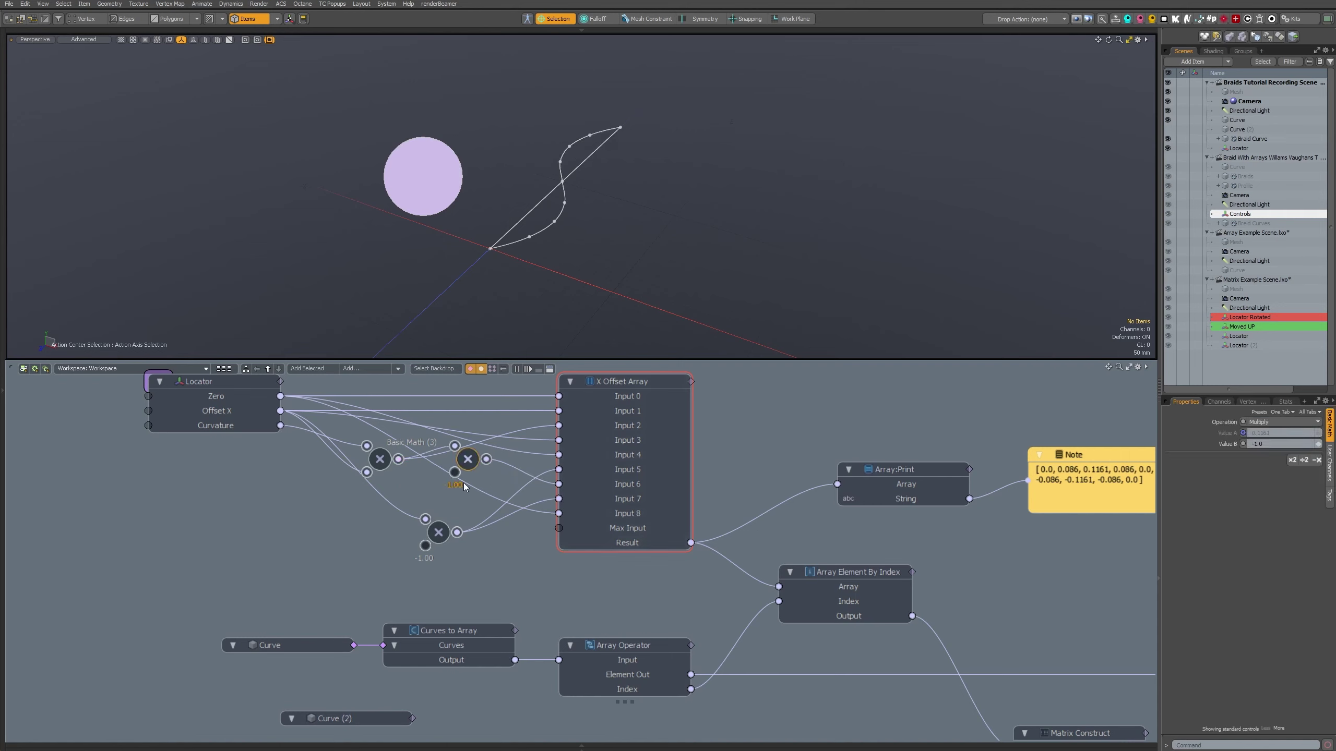
{"action": "left_click_drag", "start_coordinate": [463, 483], "coordinate": [453, 492]}
{"action": "left_click_drag", "start_coordinate": [624, 150], "coordinate": [527, 198], "text": "alt"}
{"action": "scroll", "coordinate": [641, 205], "scroll_direction": "down", "scroll_amount": 3}
{"action": "left_click_drag", "start_coordinate": [527, 198], "coordinate": [519, 281], "text": "alt"}
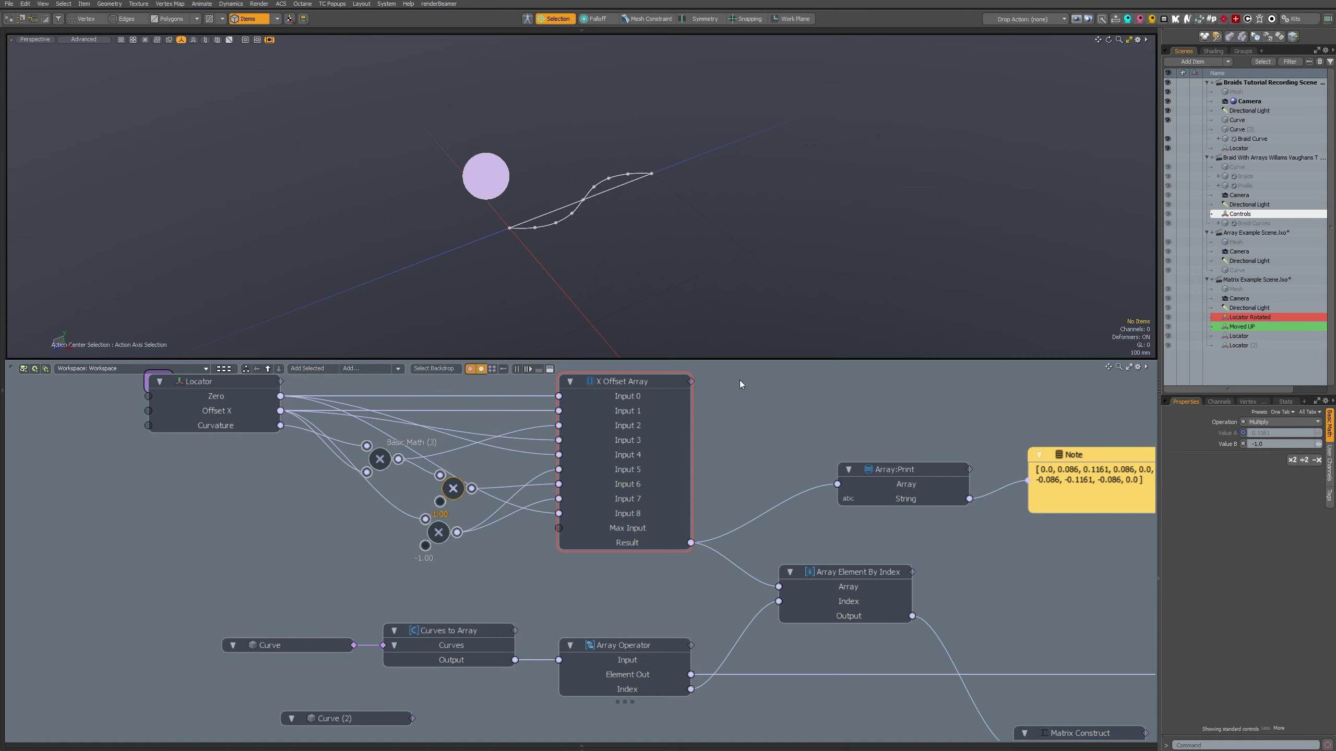
- Increase the Steps of the Curves to Array node to 17
{"action": "left_click_drag", "start_coordinate": [787, 588], "coordinate": [619, 532], "text": "ctrl+alt"}
{"action": "left_click_drag", "start_coordinate": [619, 533], "coordinate": [480, 553], "text": "alt"}
{"action": "left_click_drag", "start_coordinate": [479, 553], "coordinate": [483, 547], "text": "ctrl+alt"}
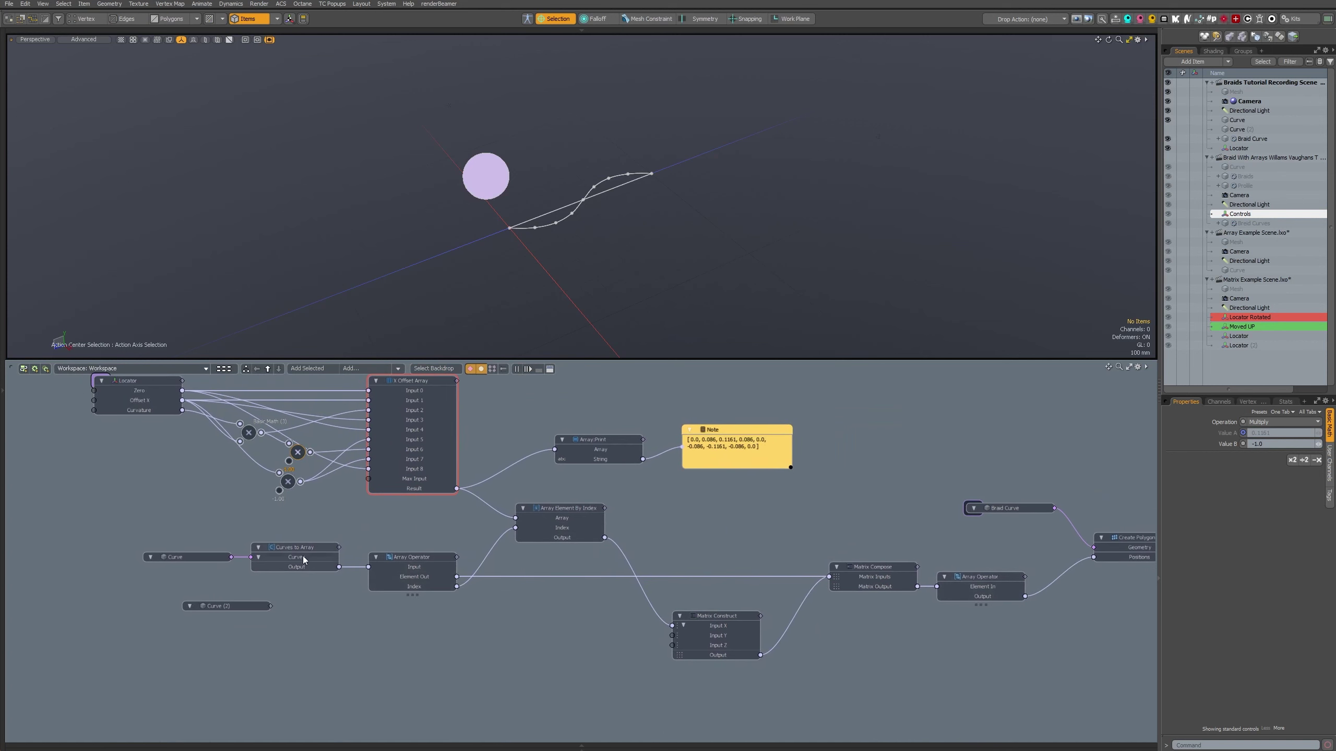
{"action": "left_click", "coordinate": [258, 558]}
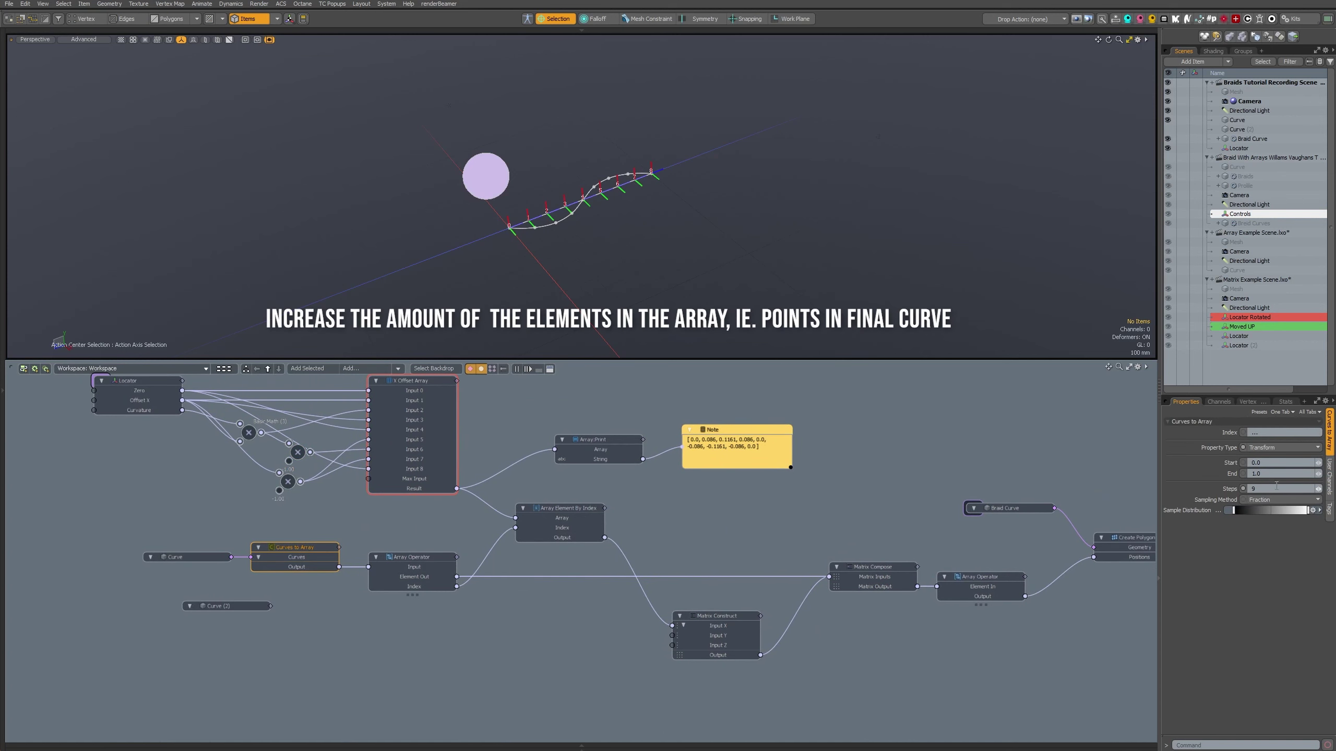
{"action": "left_click", "coordinate": [1321, 489]}
{"action": "left_click", "coordinate": [1321, 489]}
{"action": "left_click", "coordinate": [1321, 489]}
{"action": "left_click", "coordinate": [1321, 489]}
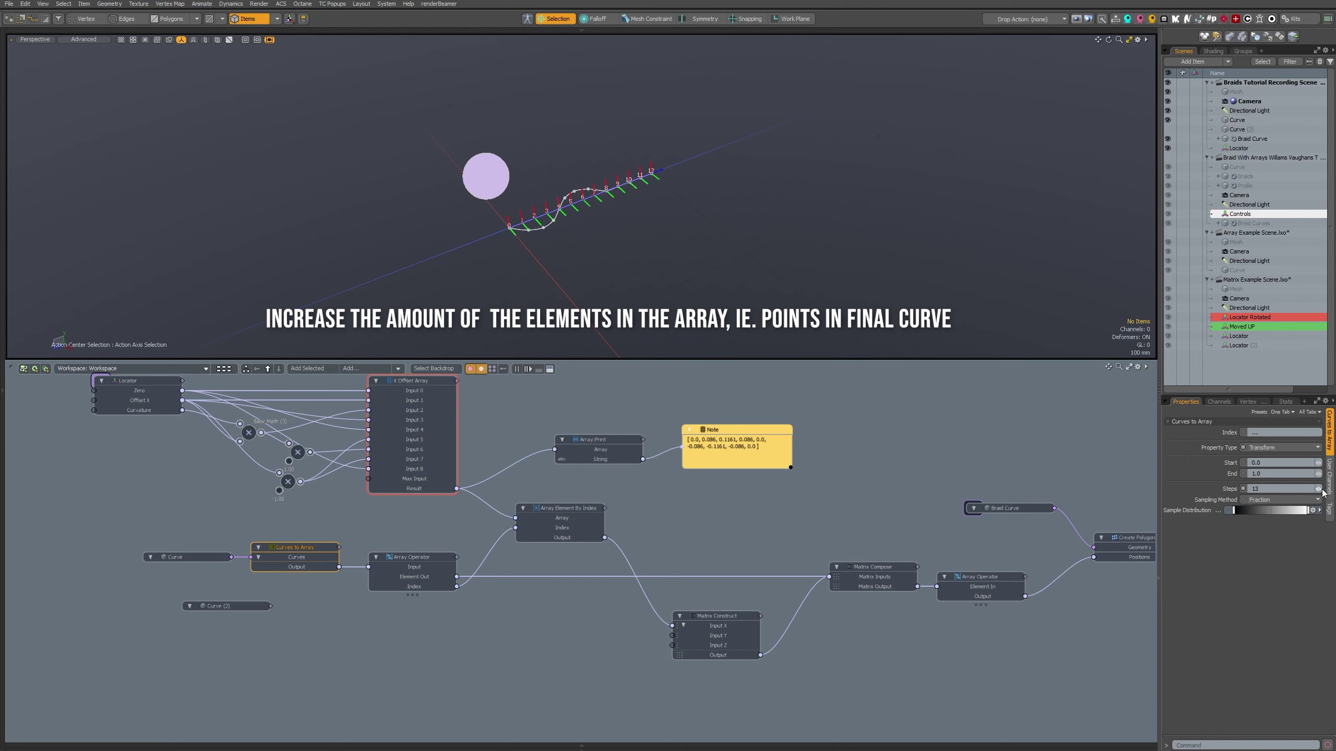
{"action": "left_click", "coordinate": [1321, 489]}
{"action": "left_click", "coordinate": [1321, 489]}
{"action": "left_click", "coordinate": [1321, 490]}
{"action": "left_click", "coordinate": [1321, 490]}
{"action": "left_click_drag", "start_coordinate": [691, 214], "coordinate": [644, 280], "text": "ctrl+alt"}
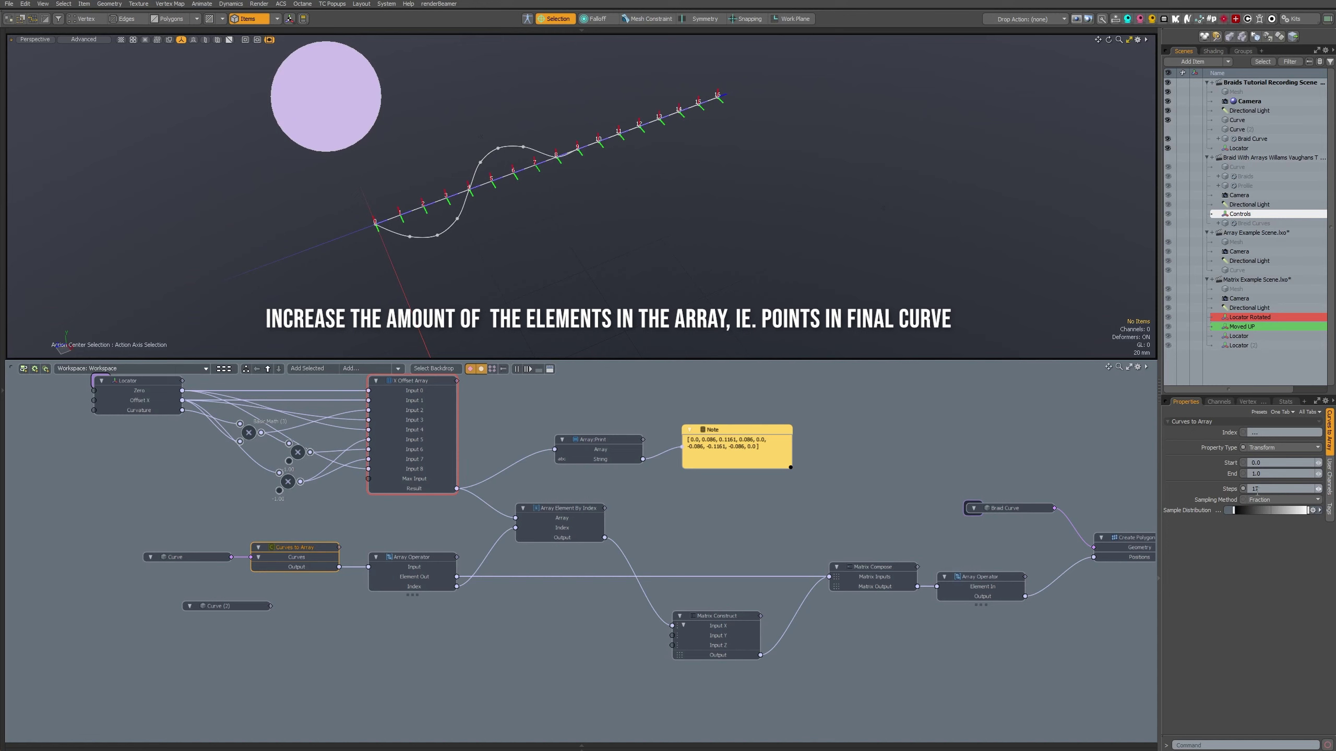
- Set the Steps of the Curves to Array node to 5
{"action": "left_click", "coordinate": [1297, 492]}
{"action": "type", "text": "5"}
{"action": "key", "text": "Return"}
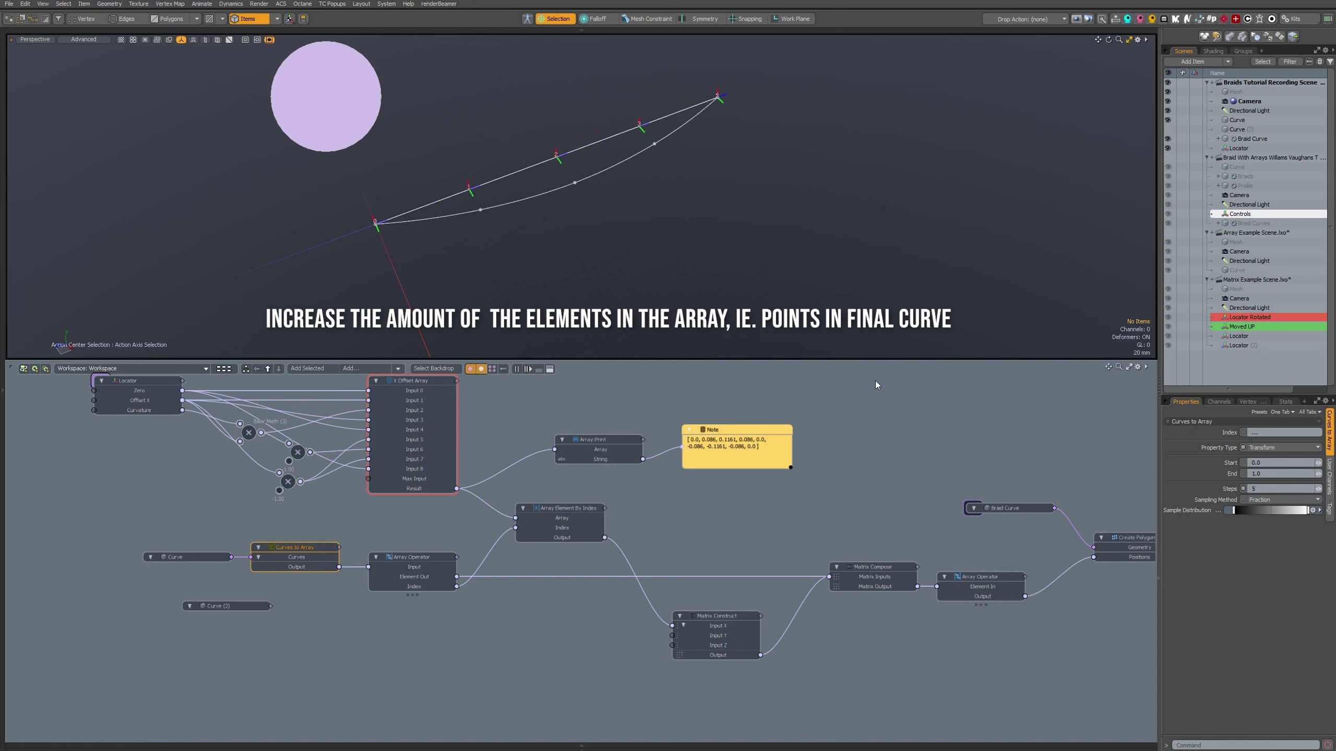
- Set the Steps of the Curves to Array node to 9
{"action": "type", "text": "9"}
{"action": "key", "text": "Return"}
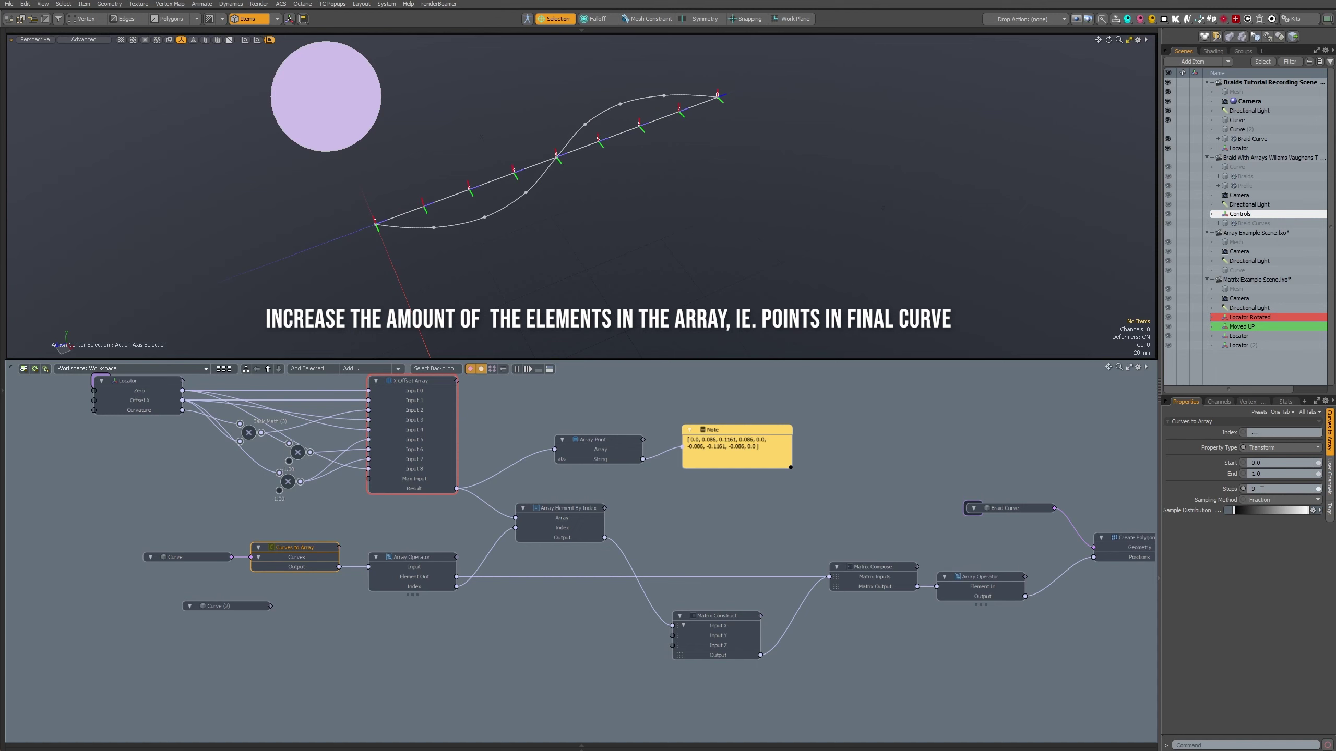
- Make room beside the Array Element By Index node and add a Modulo math node with Value B set to 8
{"action": "left_click_drag", "start_coordinate": [587, 574], "coordinate": [604, 599], "text": "alt"}
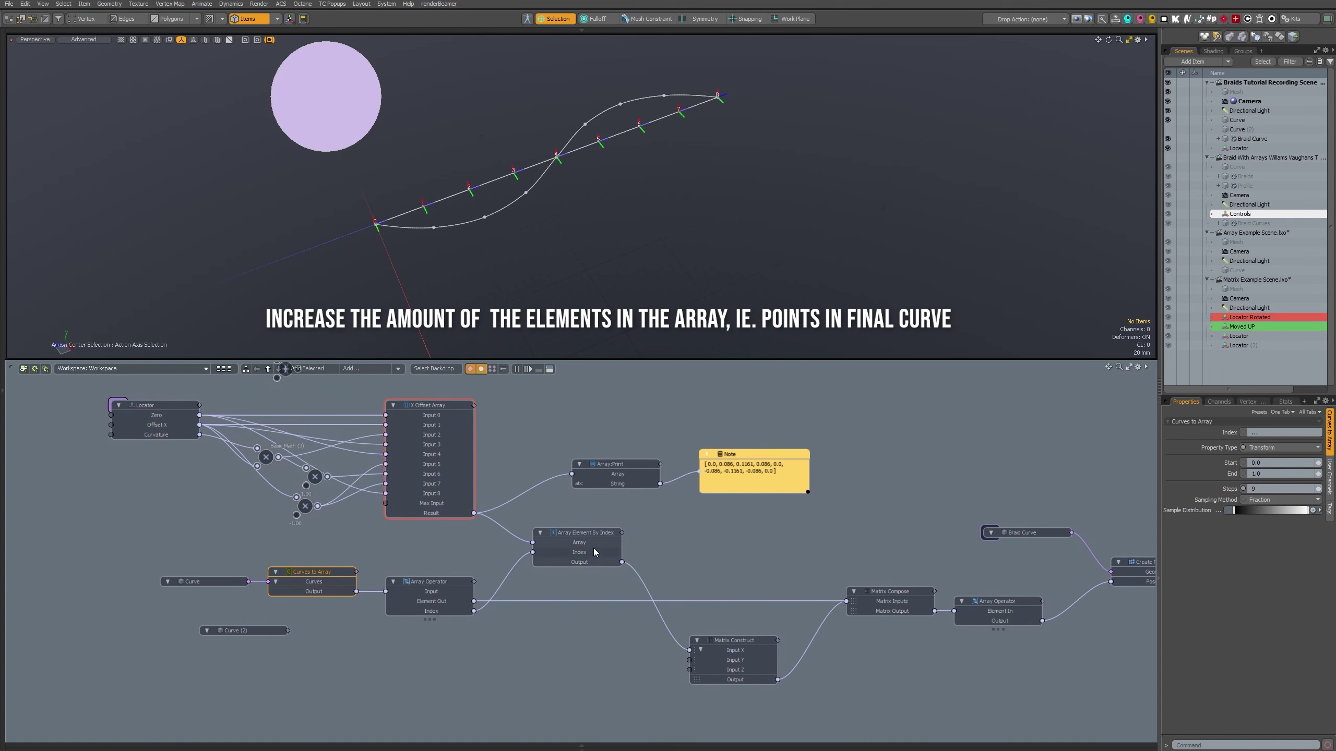
{"action": "left_click_drag", "start_coordinate": [579, 532], "coordinate": [626, 536]}
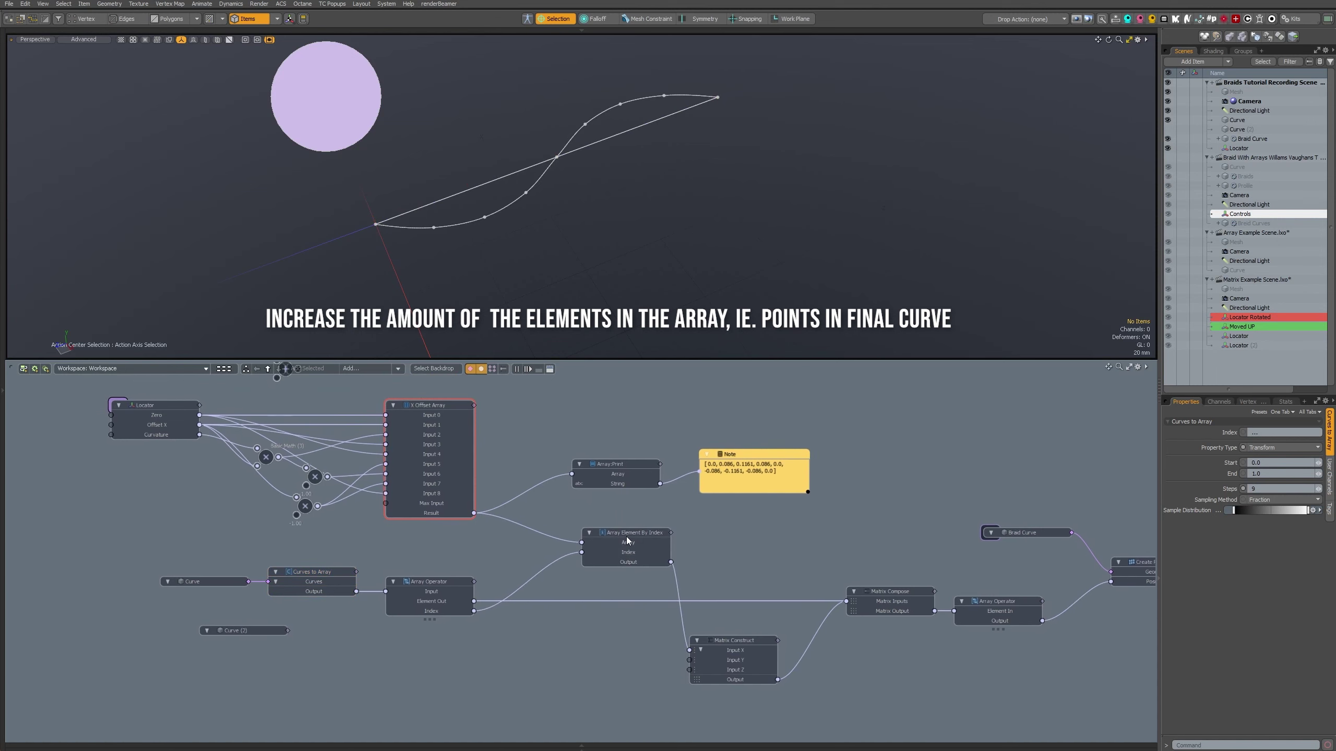
{"action": "double_click", "coordinate": [549, 671]}
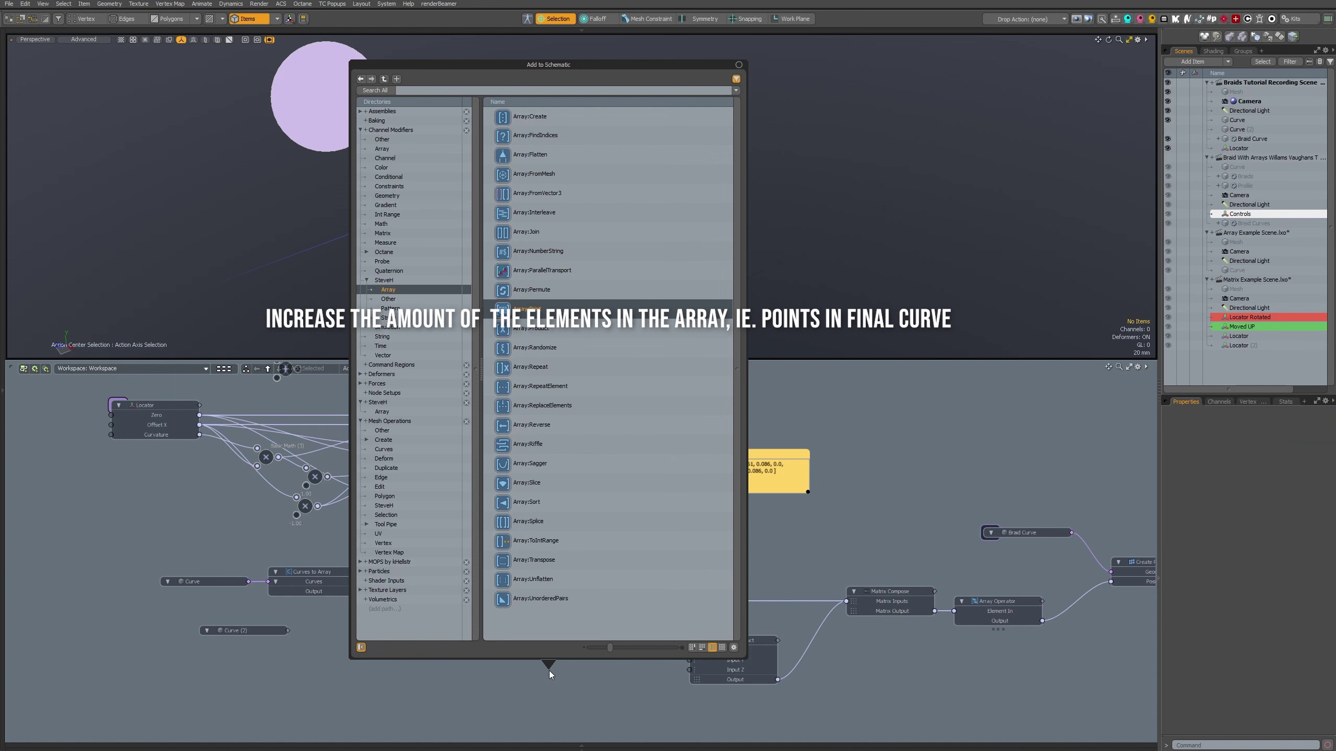
{"action": "type", "text": "modu"}
{"action": "key", "text": "Return"}
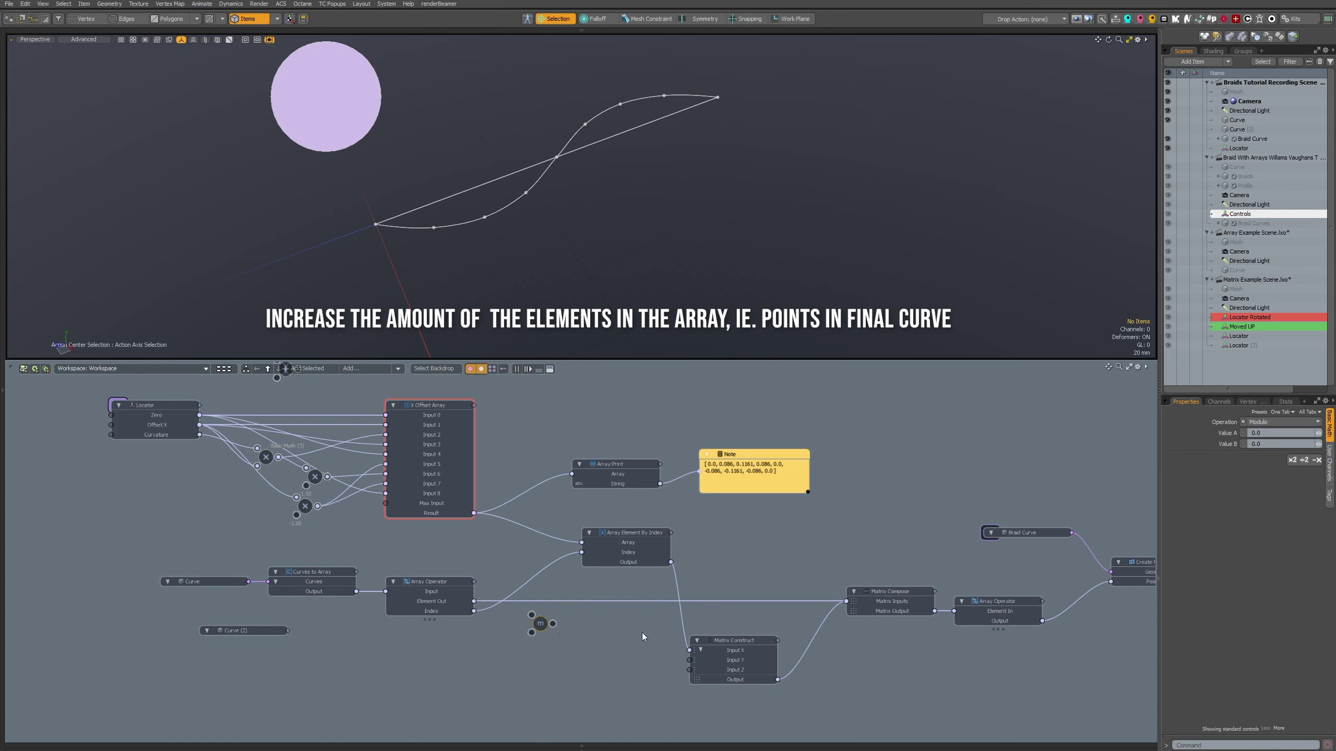
{"action": "left_click", "coordinate": [1264, 443]}
{"action": "type", "text": "8"}
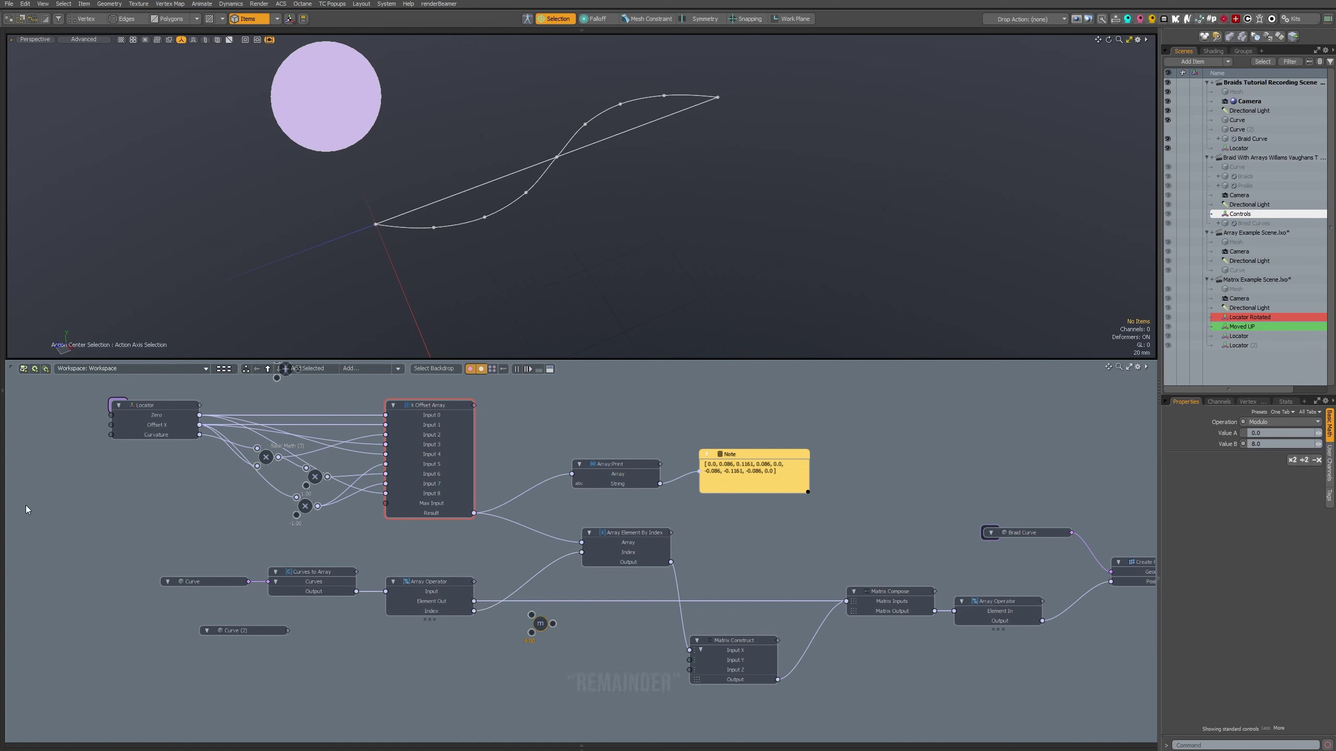
- Rearrange the Array Print, Note and Matrix Construct nodes so the graph lines up around the Array Element By Index node
{"action": "left_click_drag", "start_coordinate": [110, 495], "coordinate": [154, 497], "text": "alt"}
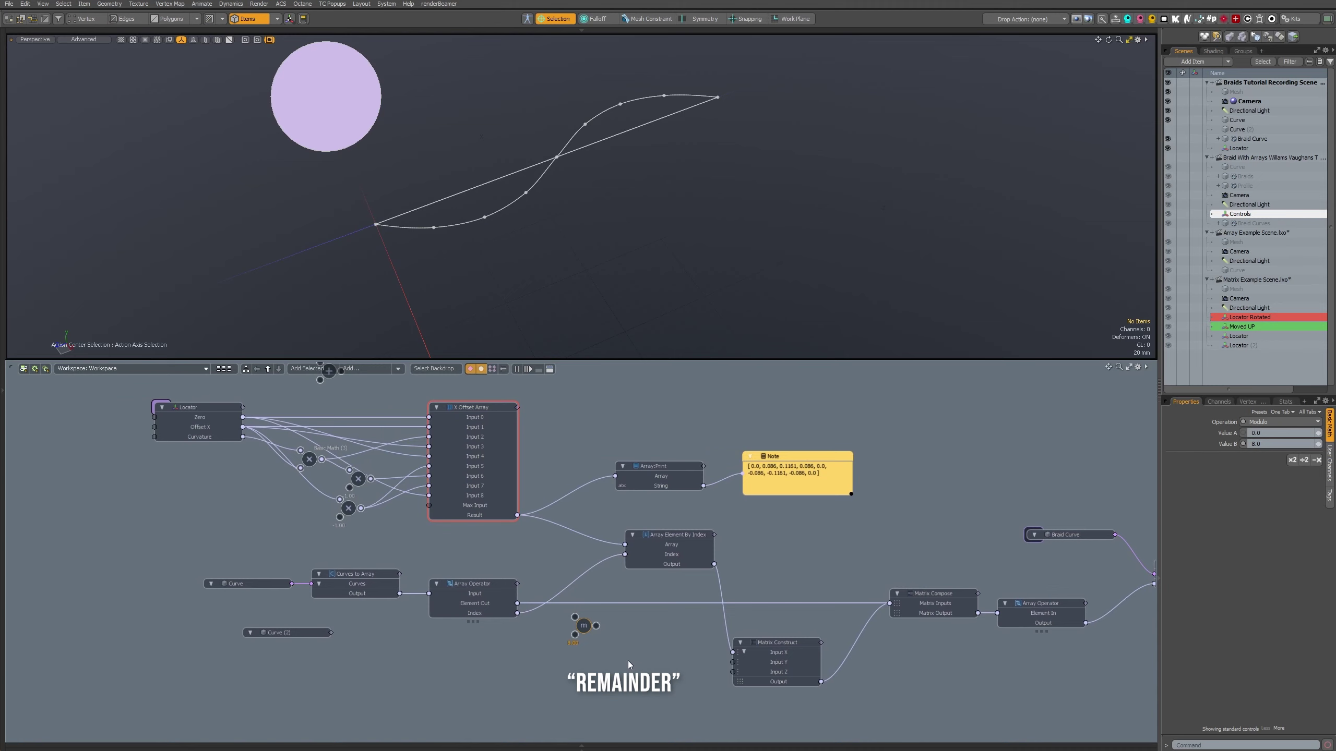
{"action": "left_click_drag", "start_coordinate": [660, 466], "coordinate": [670, 486]}
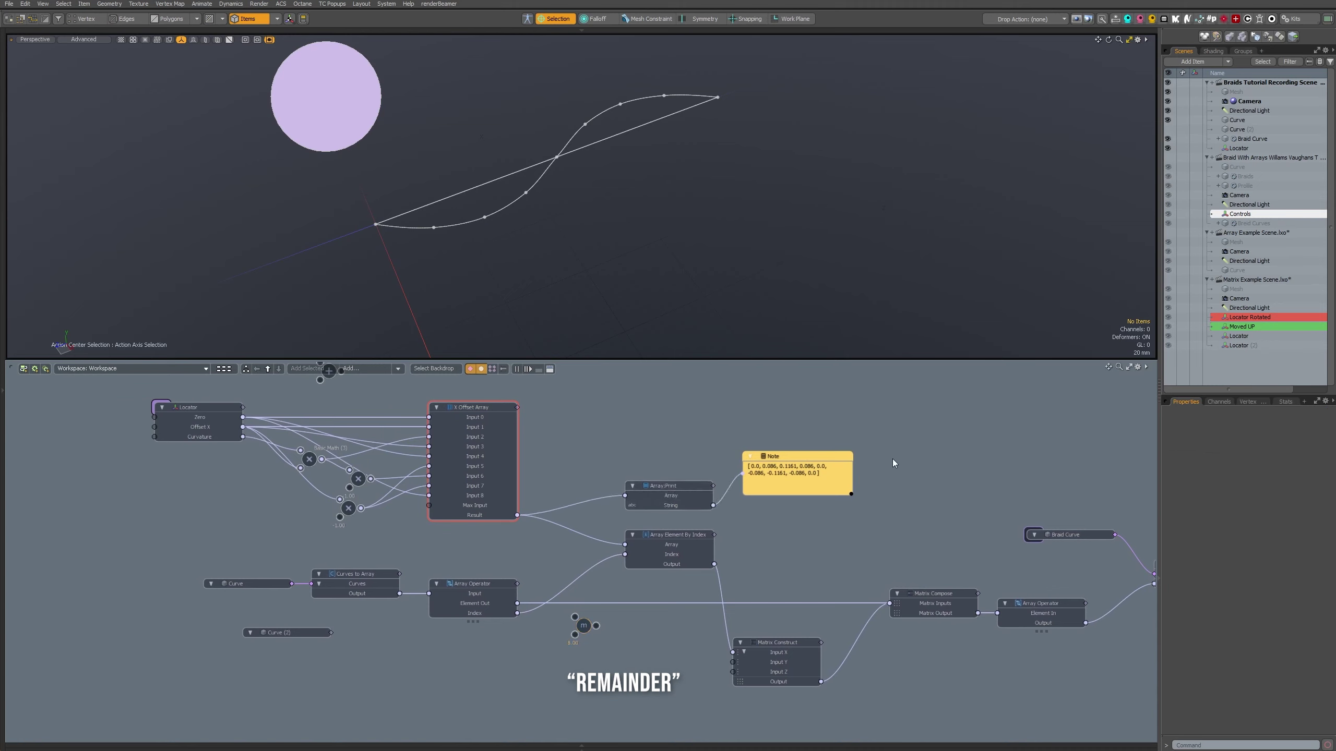
{"action": "left_click_drag", "start_coordinate": [798, 460], "coordinate": [907, 480]}
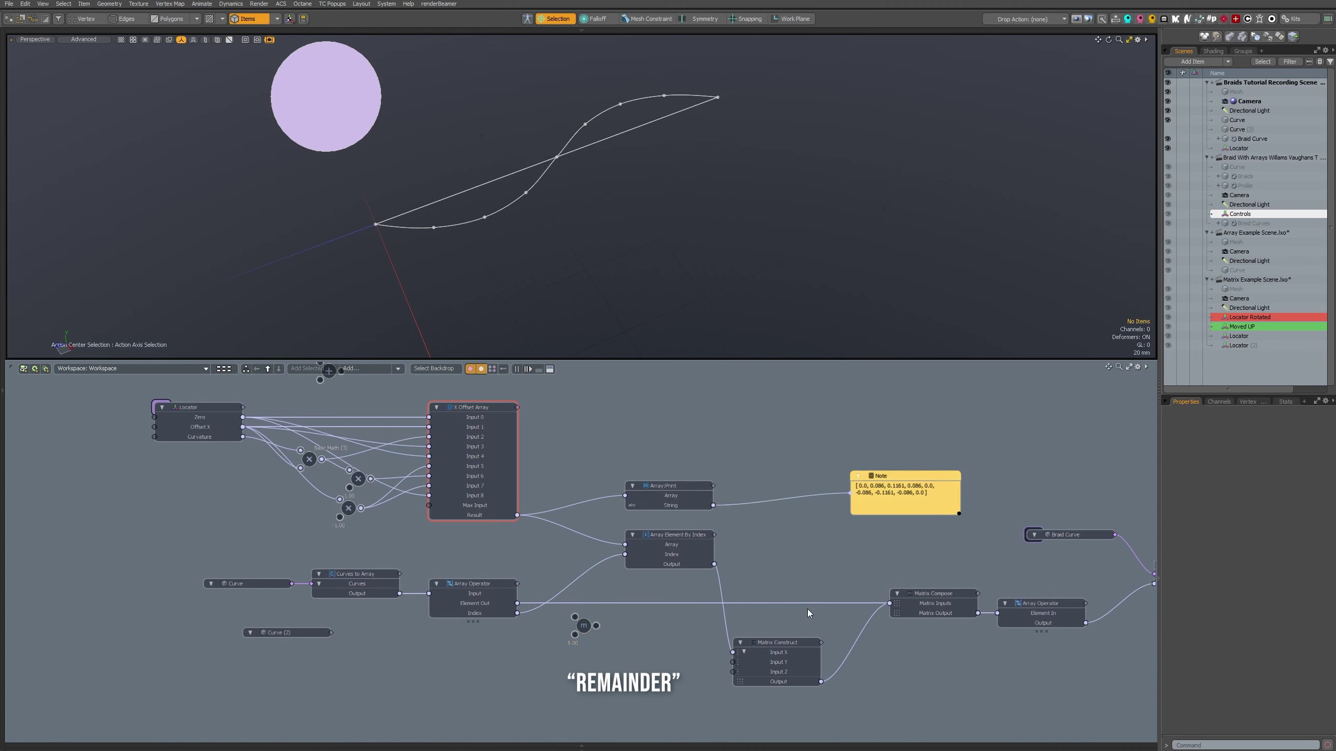
{"action": "left_click_drag", "start_coordinate": [781, 643], "coordinate": [803, 549]}
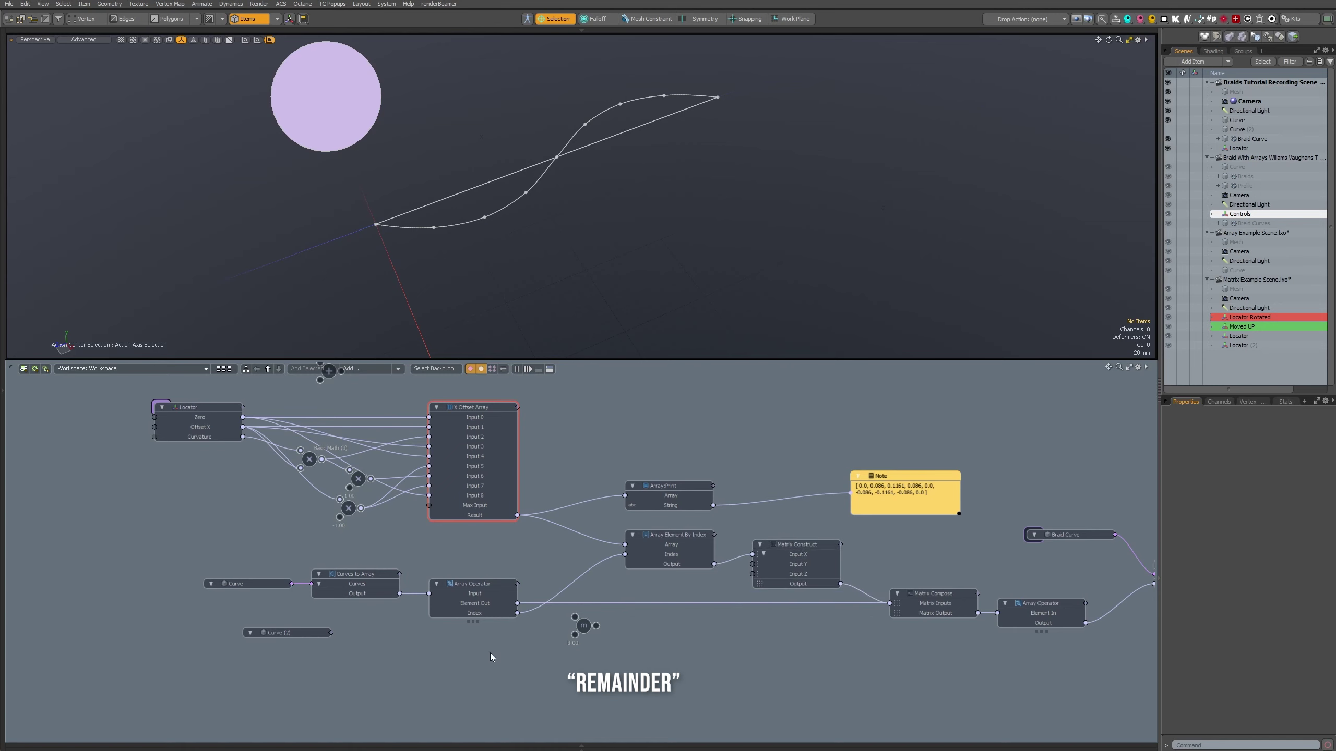
- Route the Array Operator's Index through the Modulo node into the Index input of Array Element By Index, placing the Modulo node between them
{"action": "left_click_drag", "start_coordinate": [586, 577], "coordinate": [576, 617]}
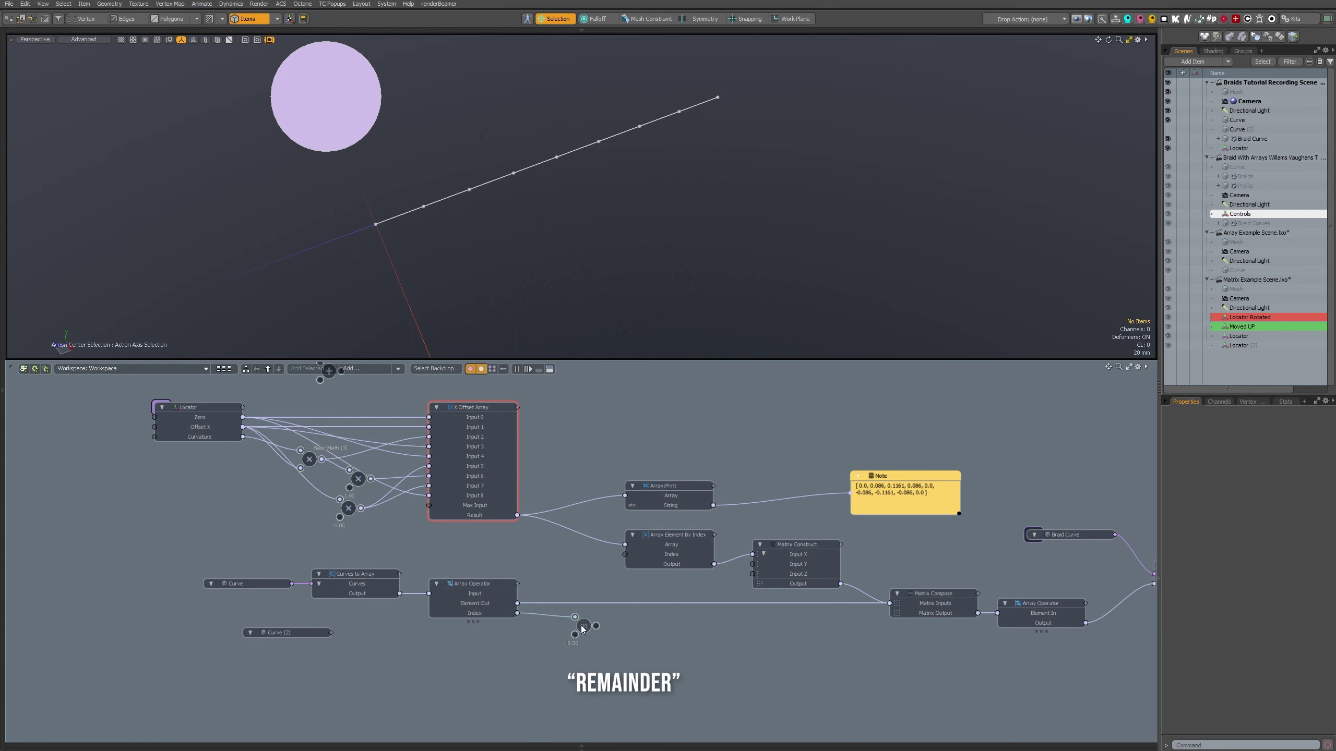
{"action": "left_click_drag", "start_coordinate": [580, 625], "coordinate": [575, 591]}
{"action": "mouse_move", "coordinate": [579, 589]}
{"action": "left_mouse_down"}
{"action": "mouse_move", "coordinate": [628, 555]}
{"action": "mouse_move", "coordinate": [576, 582]}
{"action": "left_mouse_up"}
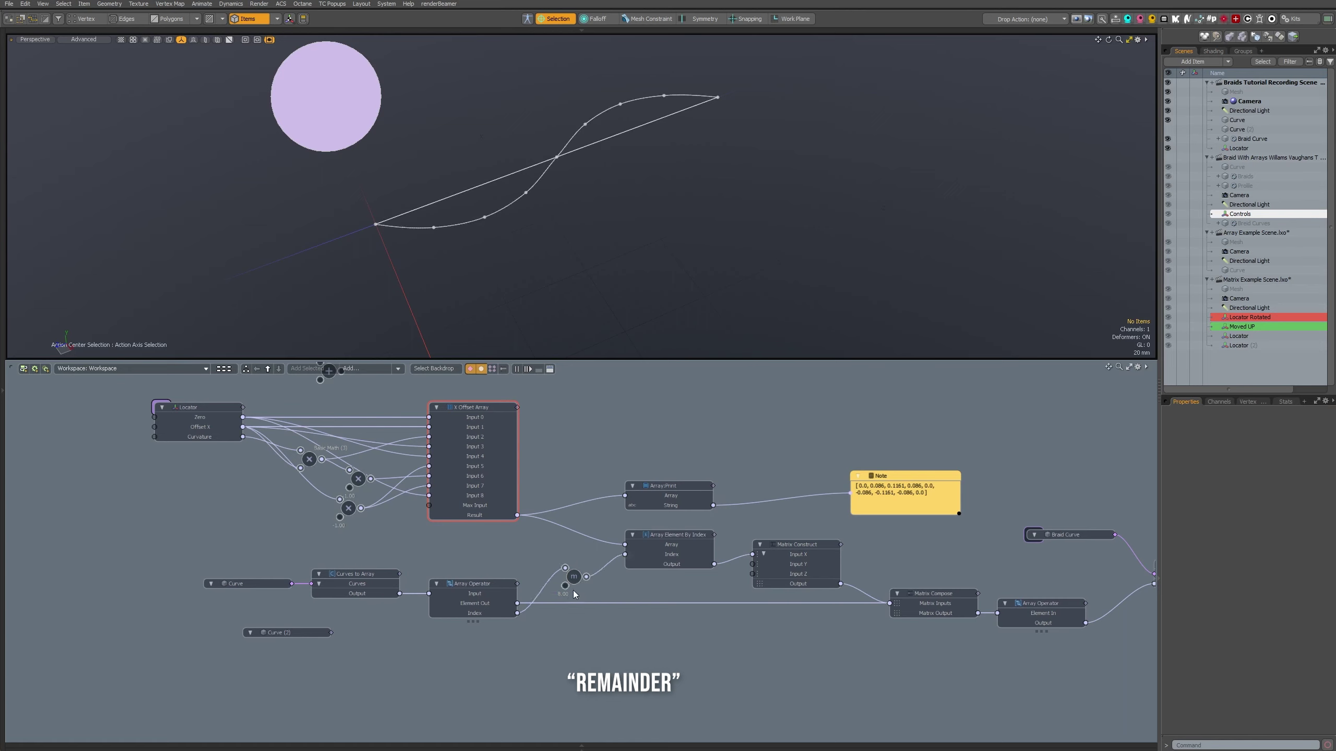
{"action": "left_click", "coordinate": [576, 579]}
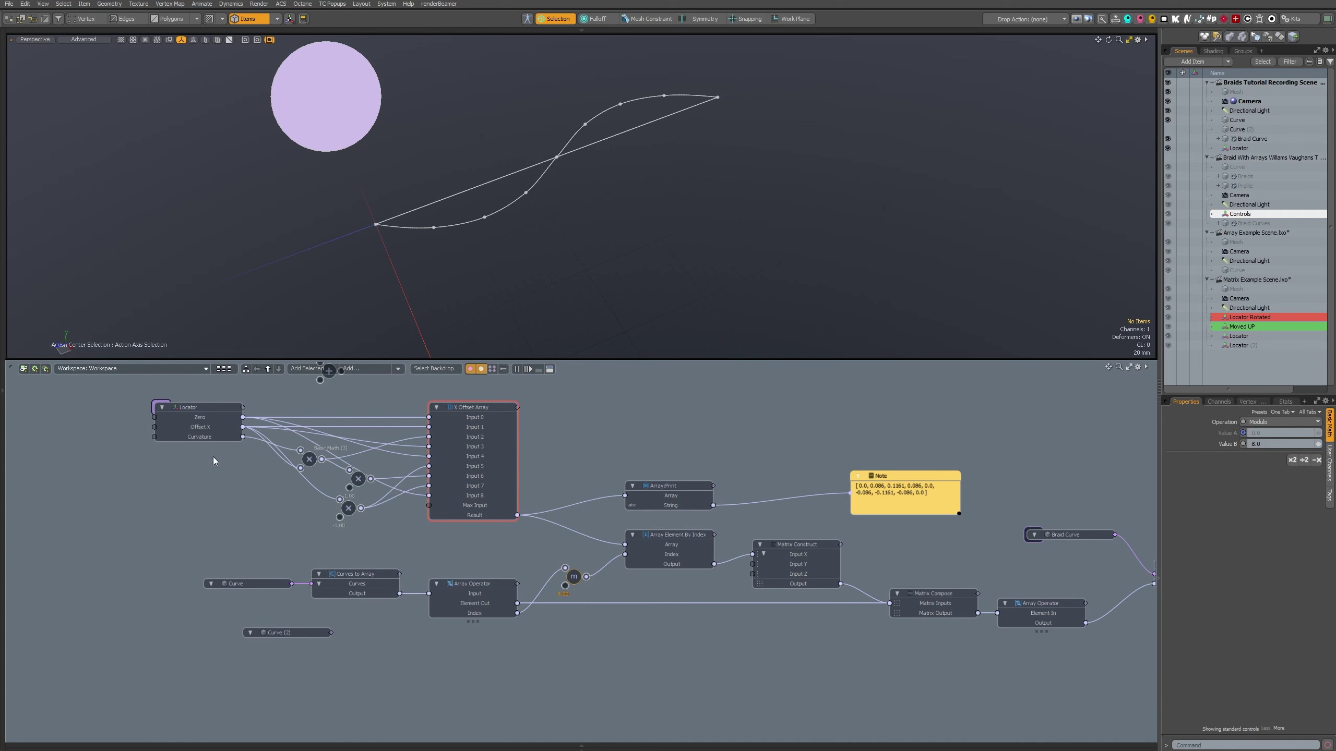
- Move the Locator and Curve nodes farther away from the nodes they feed
{"action": "left_click", "coordinate": [209, 418]}
{"action": "left_click_drag", "start_coordinate": [210, 418], "coordinate": [142, 420]}
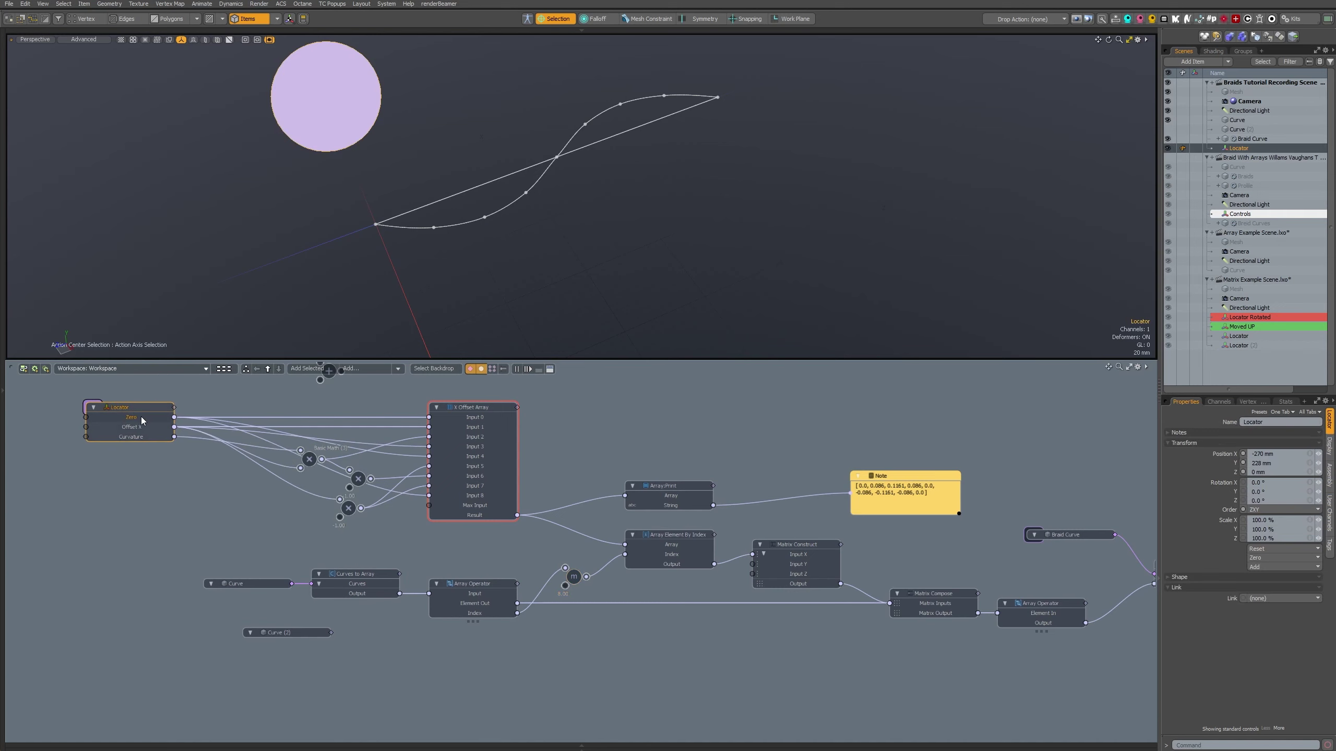
{"action": "left_click", "coordinate": [335, 574]}
{"action": "left_click_drag", "start_coordinate": [250, 584], "coordinate": [230, 584]}
- Expose the Steps channel as an input on the Curves to Array node
{"action": "left_click", "coordinate": [359, 573]}
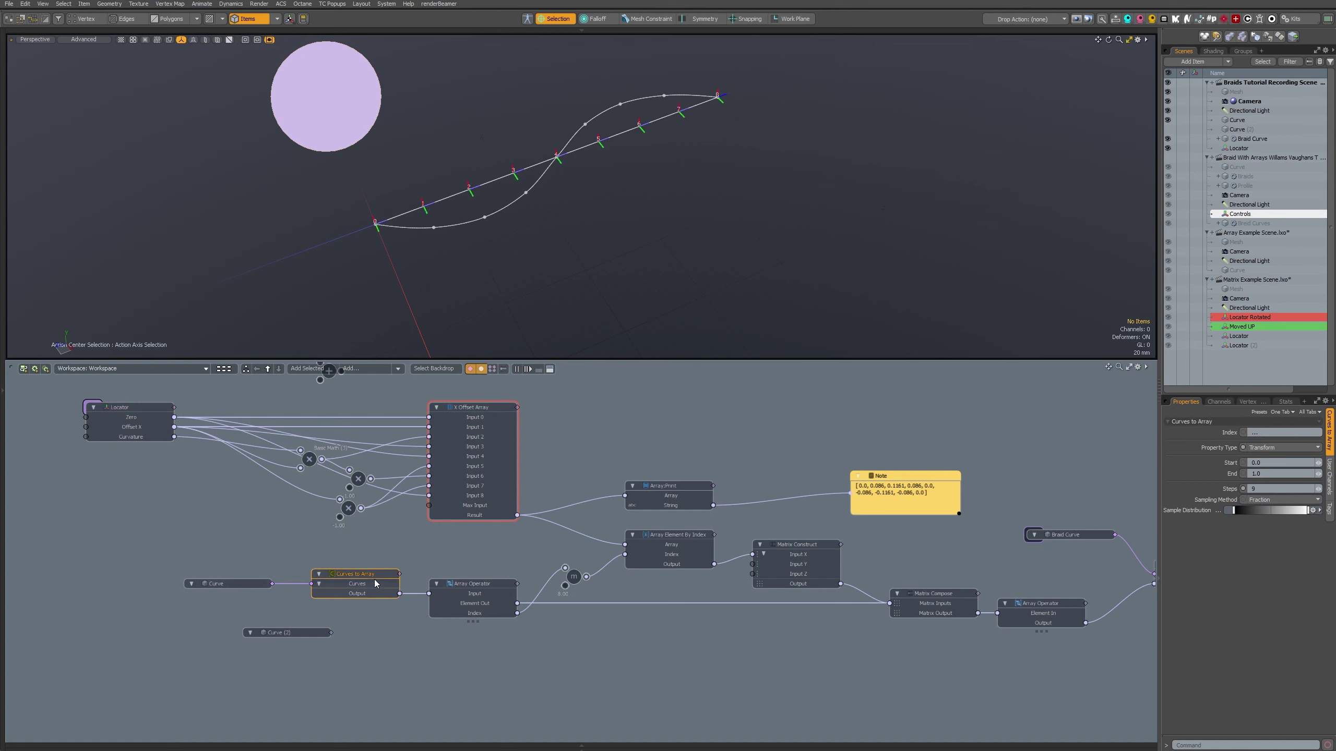
{"action": "left_click", "coordinate": [1243, 489]}
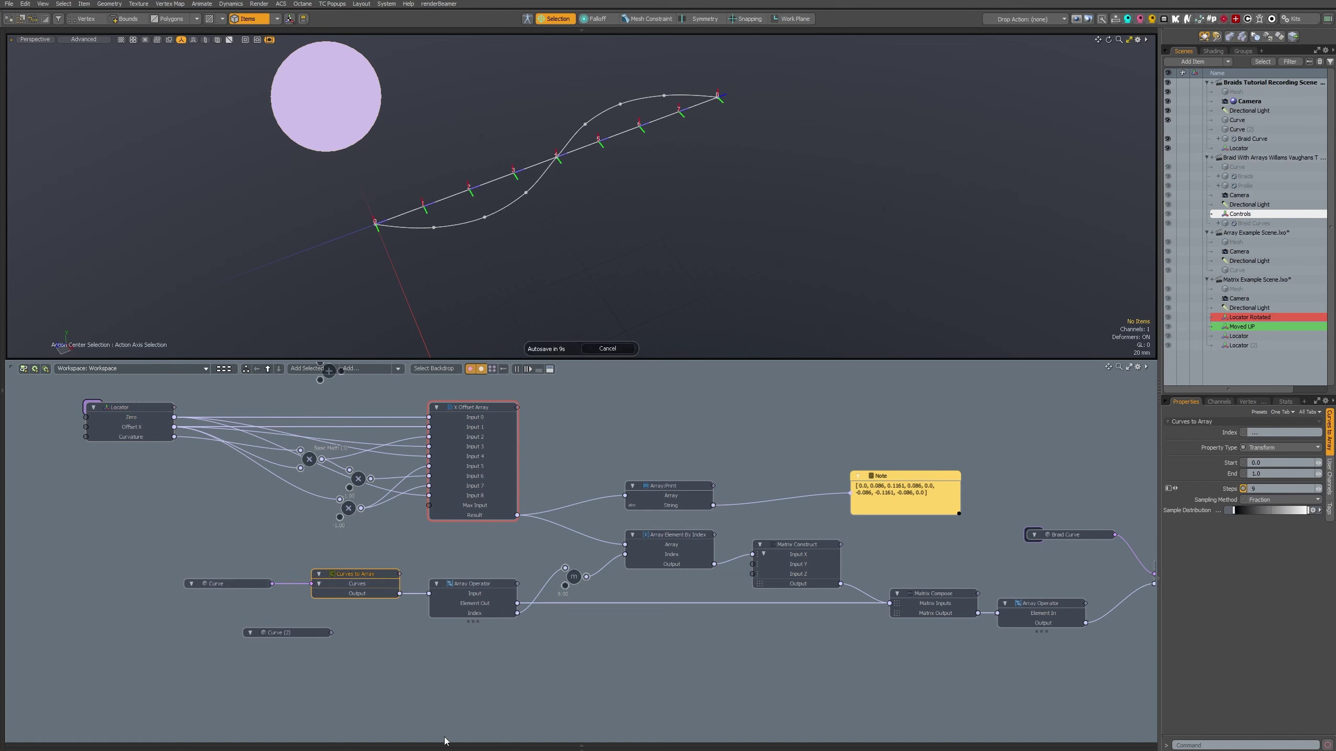
{"action": "left_click", "coordinate": [359, 551]}
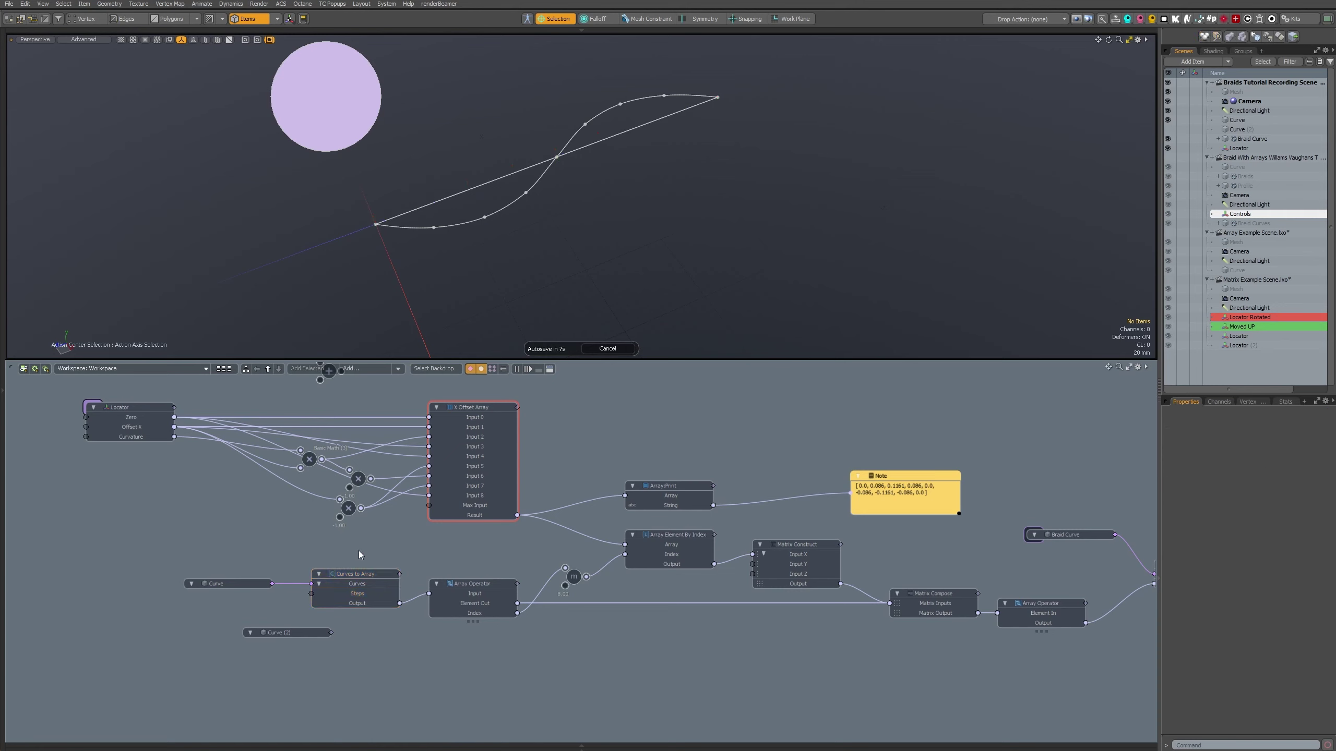
- Bind the Steps channel of the Curves to Array node into a new user channel on the Locator
{"action": "left_click", "coordinate": [357, 573]}
{"action": "left_click_drag", "start_coordinate": [472, 266], "coordinate": [500, 312], "text": "alt+shift"}
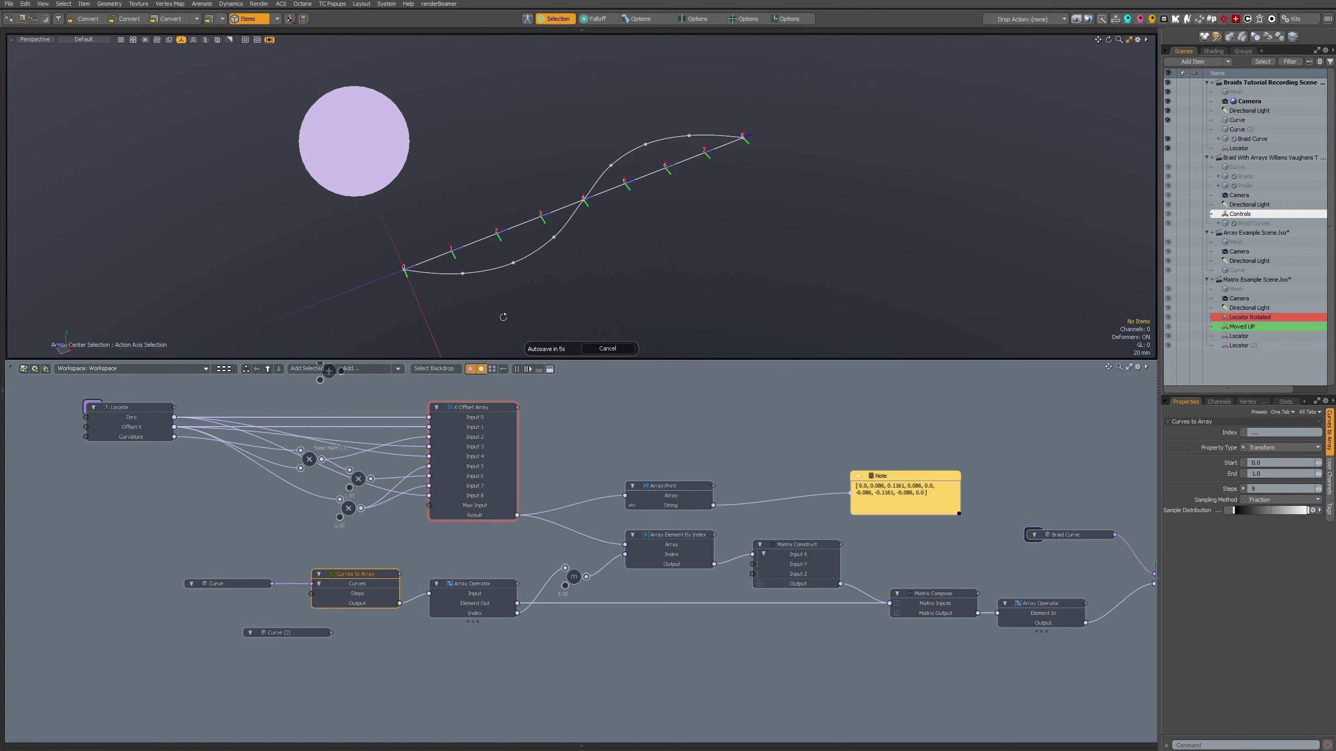
{"action": "key", "text": "p"}
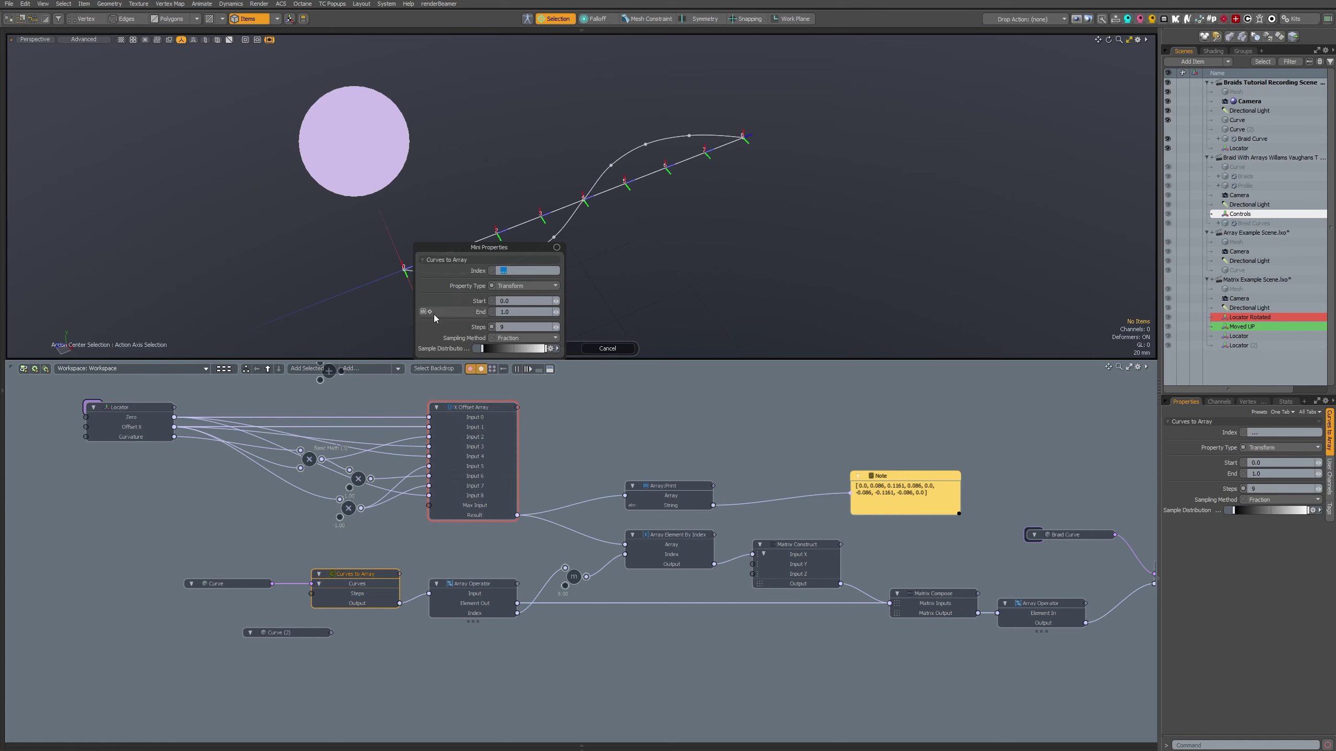
{"action": "left_click", "coordinate": [449, 328]}
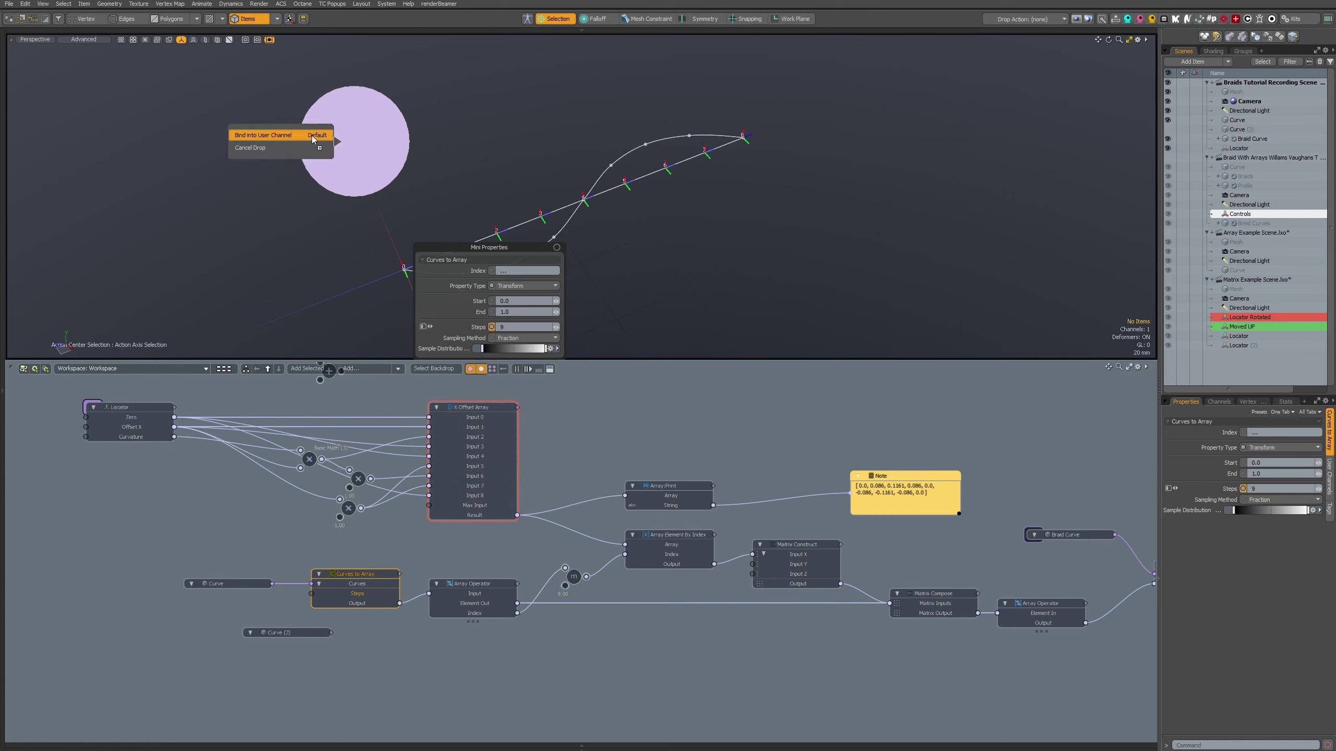
{"action": "left_click", "coordinate": [311, 135]}
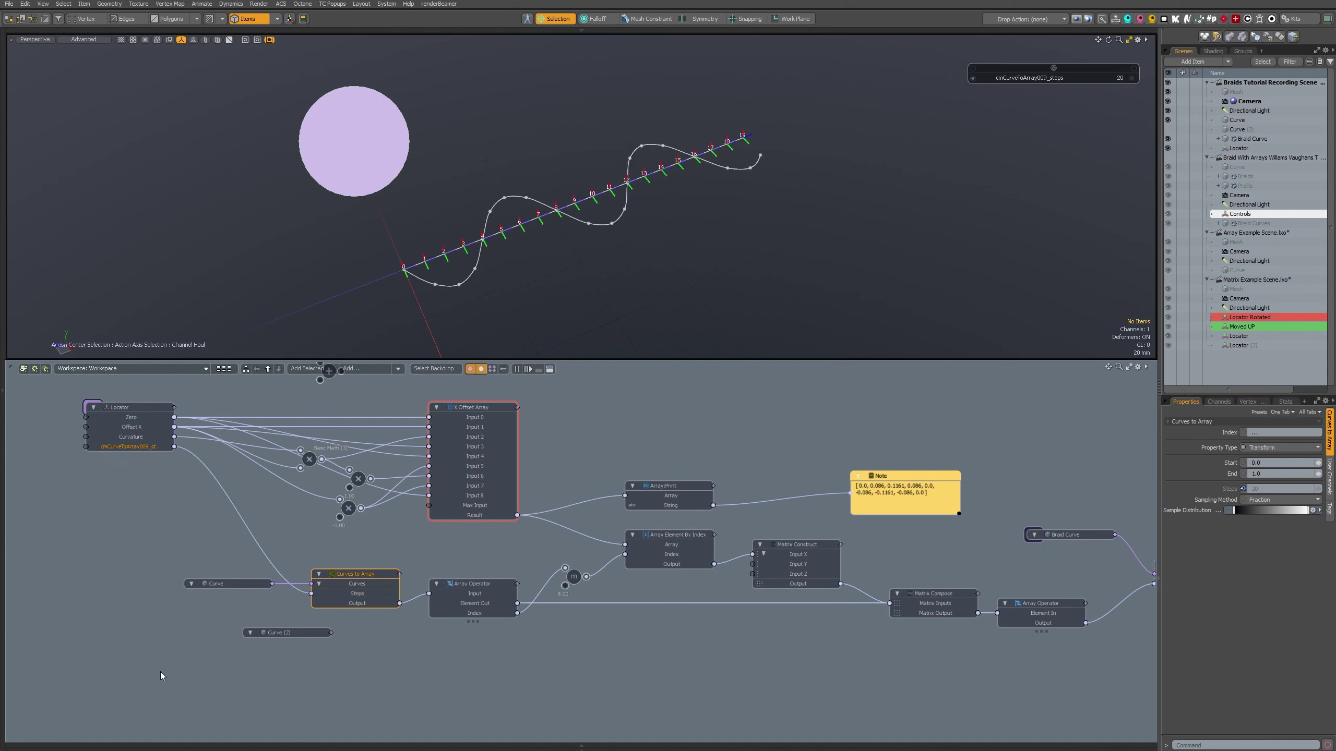
- Rename the Locator's newly bound user channel to Steps
{"action": "left_click", "coordinate": [122, 473]}
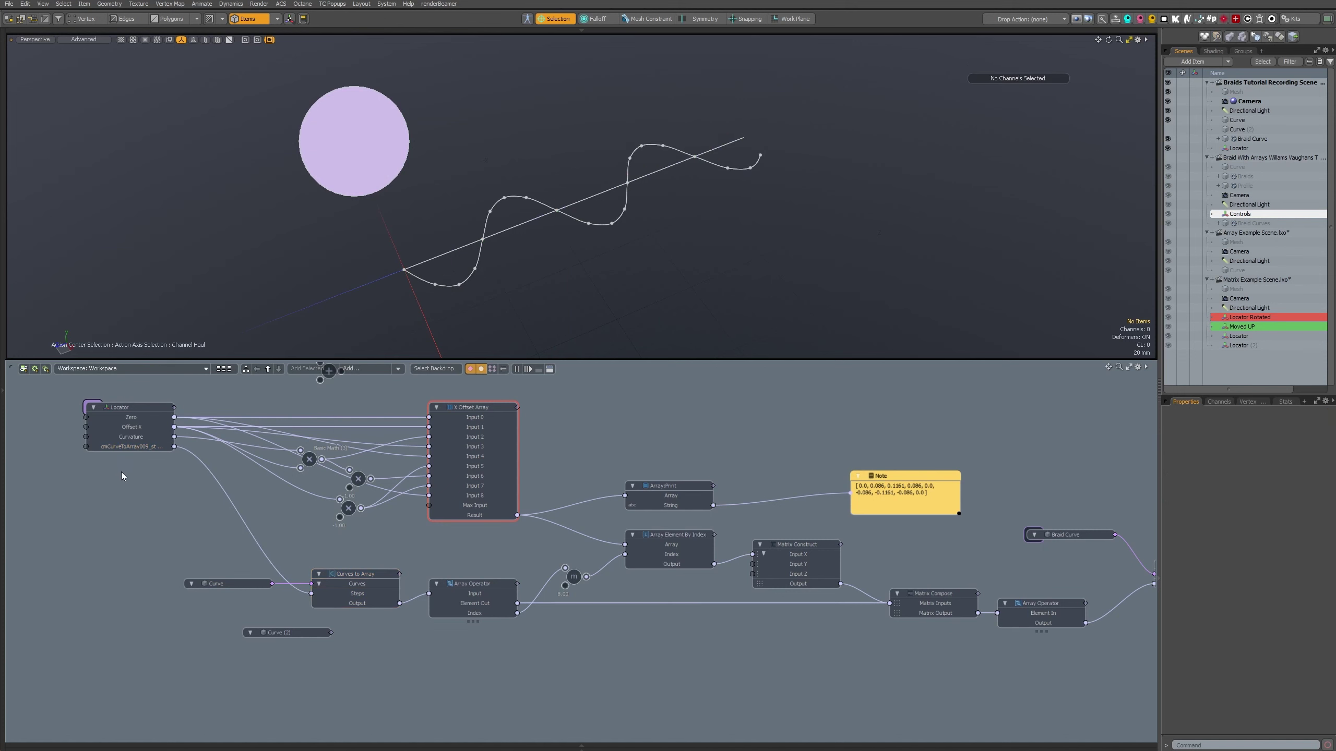
{"action": "left_click", "coordinate": [135, 449]}
{"action": "double_click", "coordinate": [135, 447]}
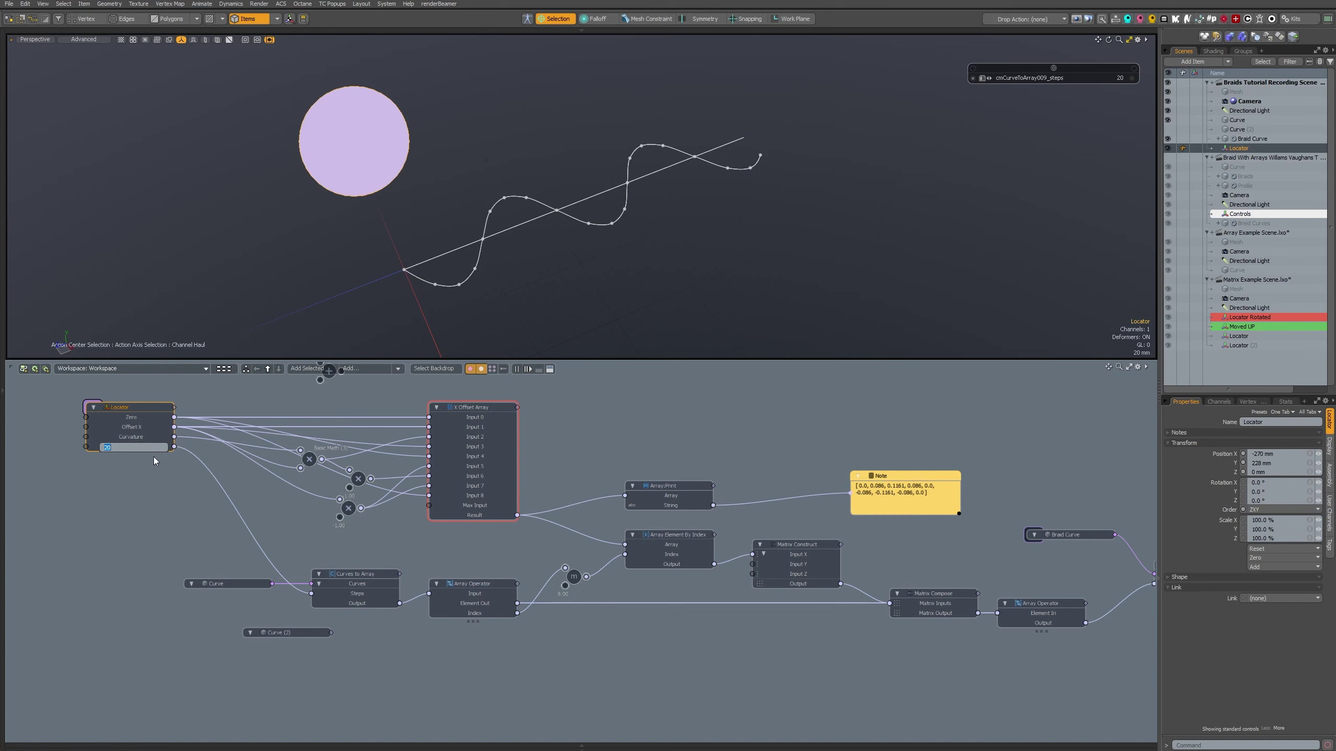
{"action": "key", "text": "Return"}
{"action": "double_click", "coordinate": [127, 450], "text": "ctrl"}
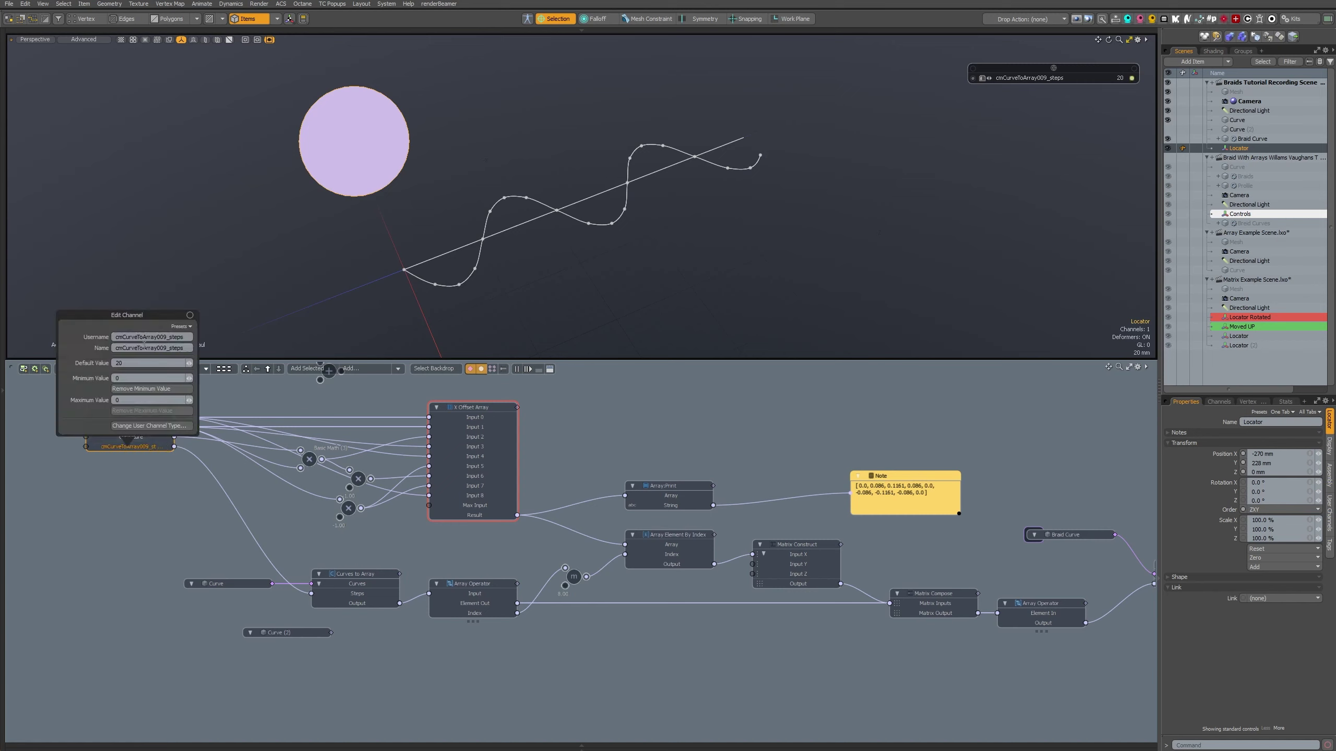
{"action": "left_click", "coordinate": [159, 336]}
{"action": "type", "text": "Steps"}
{"action": "key", "text": "Return"}
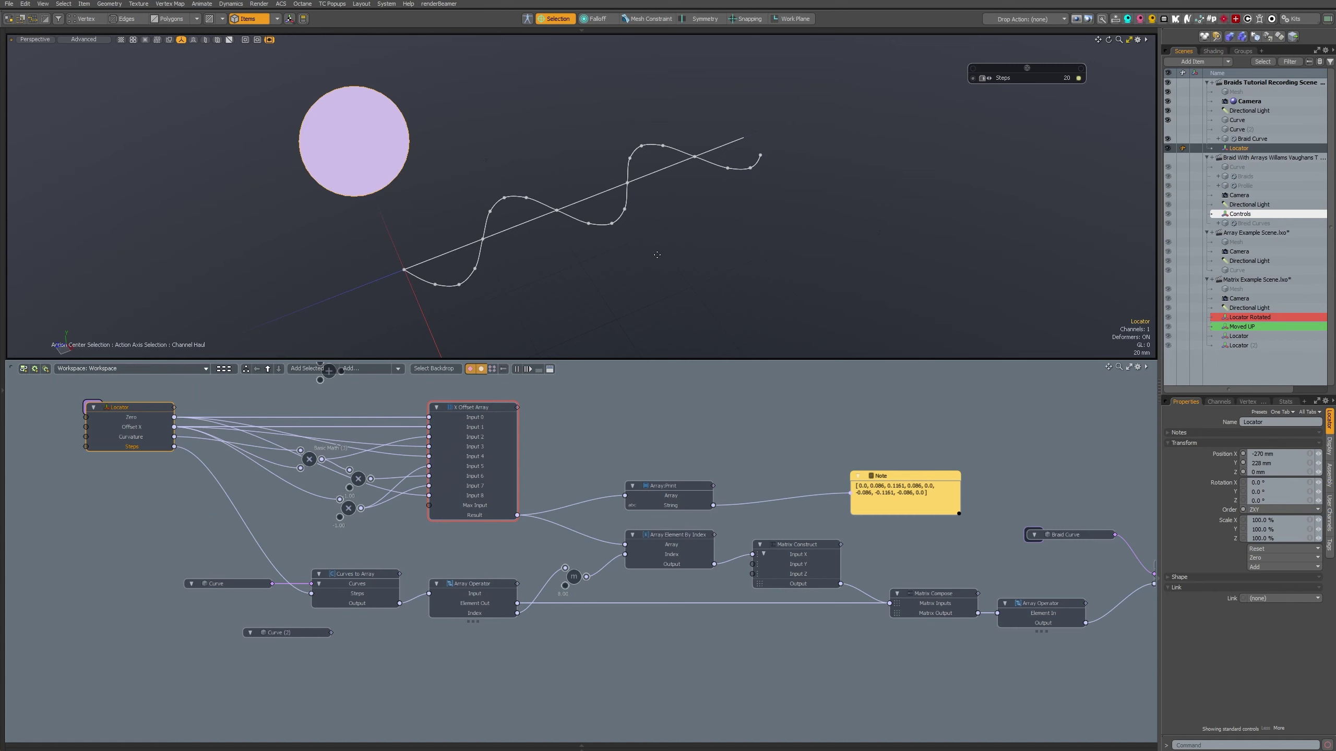
- Increase the Locator's Steps channel to 32 so the offset pattern repeats along the curve
{"action": "mouse_move", "coordinate": [656, 255]}
{"action": "left_mouse_down"}
{"action": "mouse_move", "coordinate": [747, 254]}
{"action": "mouse_move", "coordinate": [679, 254]}
{"action": "left_mouse_up"}
{"action": "left_click_drag", "start_coordinate": [624, 560], "coordinate": [563, 590], "text": "alt"}
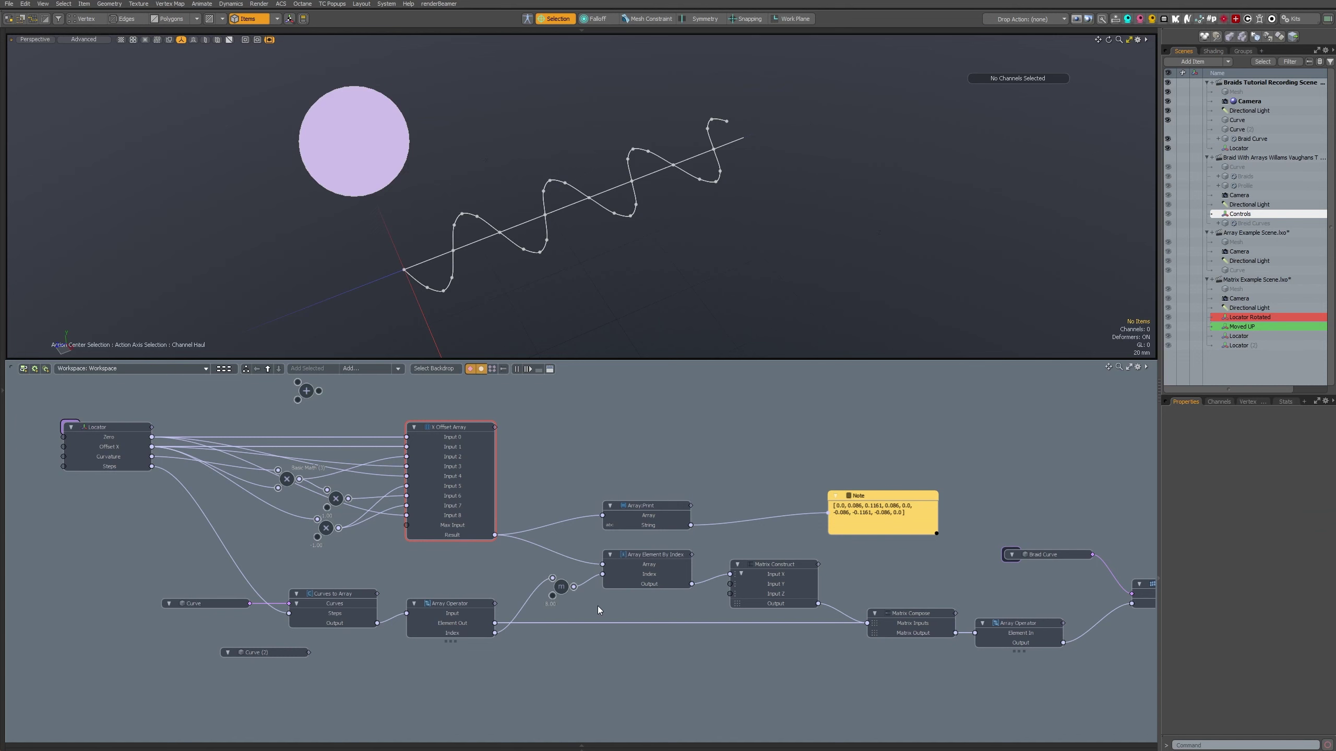
{"action": "scroll", "coordinate": [628, 625], "scroll_direction": "up", "scroll_amount": 2}
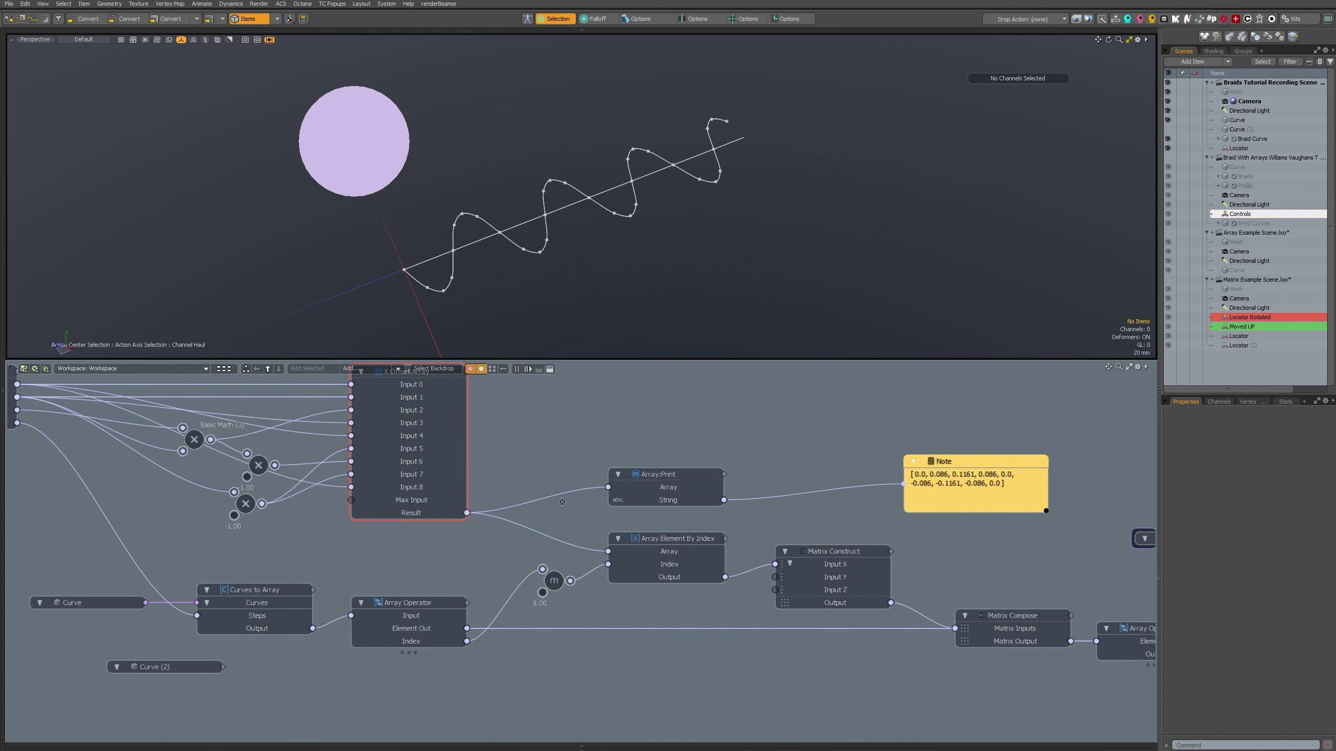
{"action": "scroll", "coordinate": [555, 501], "scroll_direction": "down", "scroll_amount": 1}
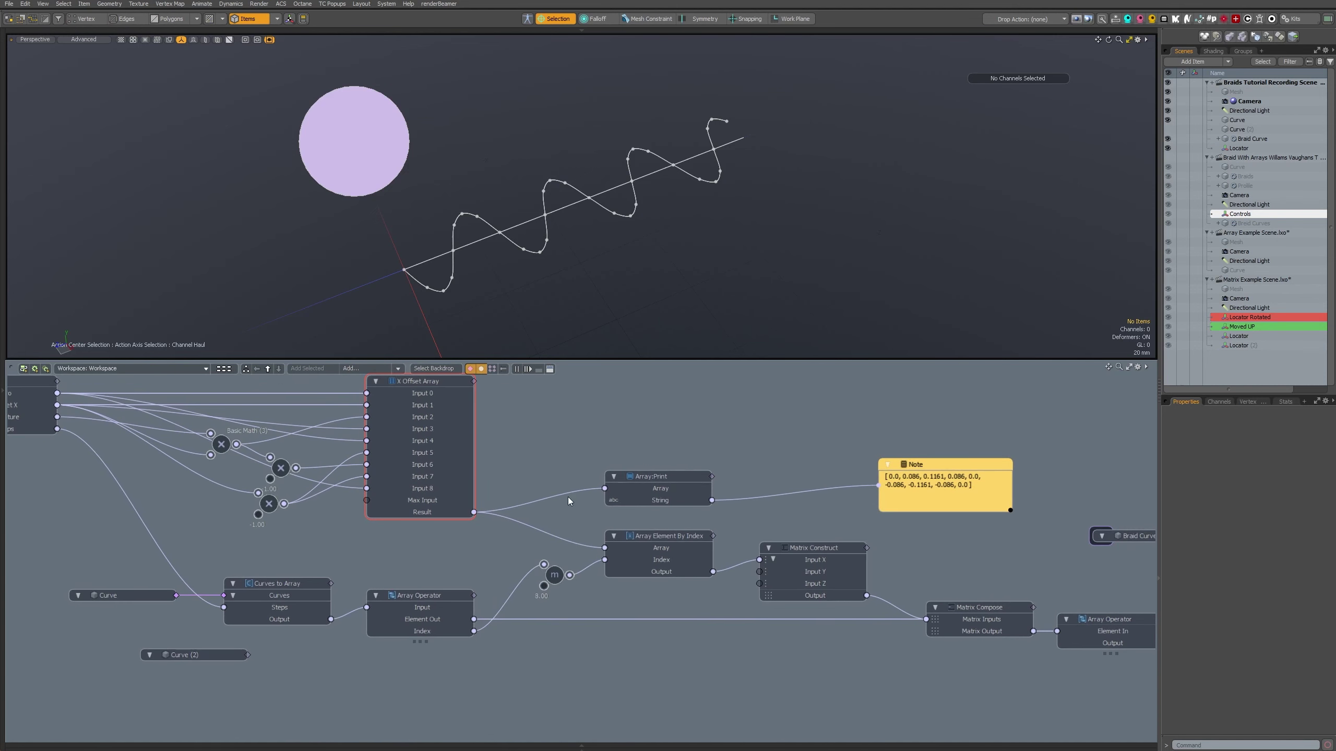
{"action": "left_click_drag", "start_coordinate": [568, 497], "coordinate": [616, 523], "text": "alt"}
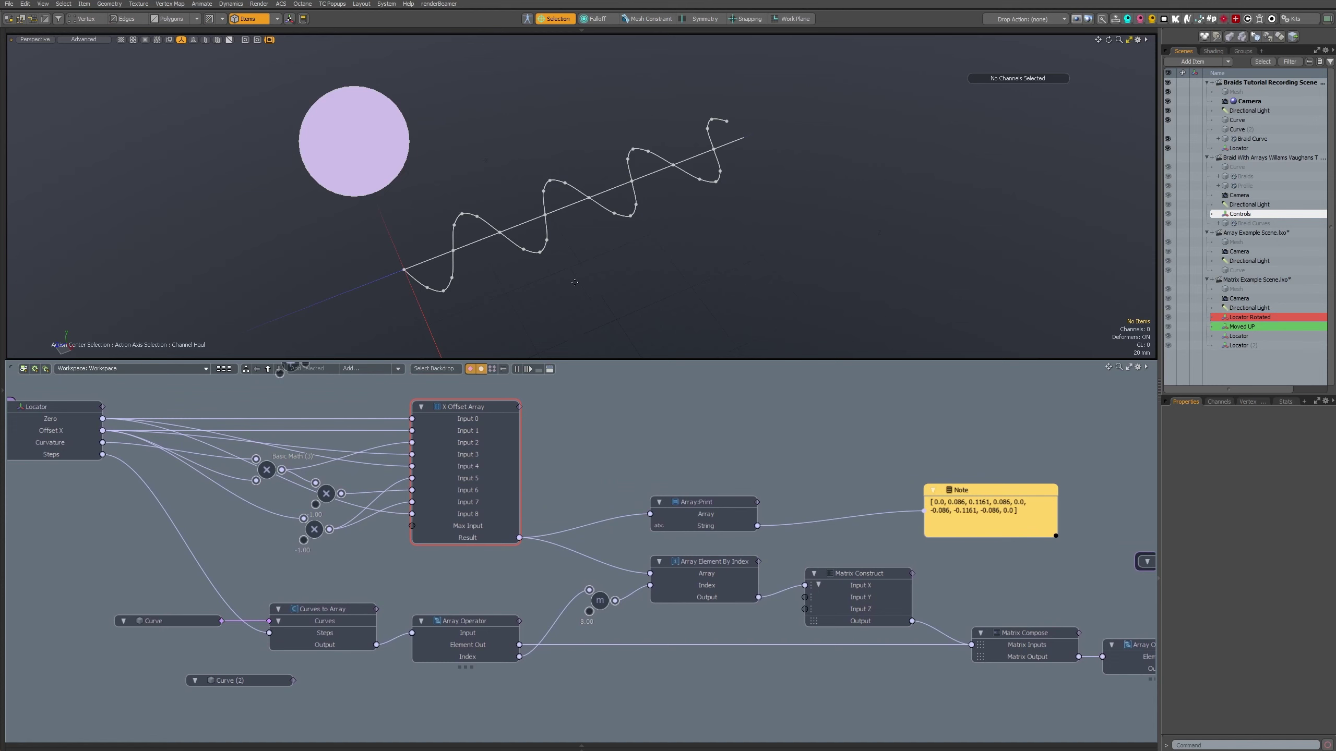
- Adjust the width of the braid wave by setting the Locator's Offset X channel to 0.1
{"action": "left_click_drag", "start_coordinate": [731, 227], "coordinate": [863, 228]}
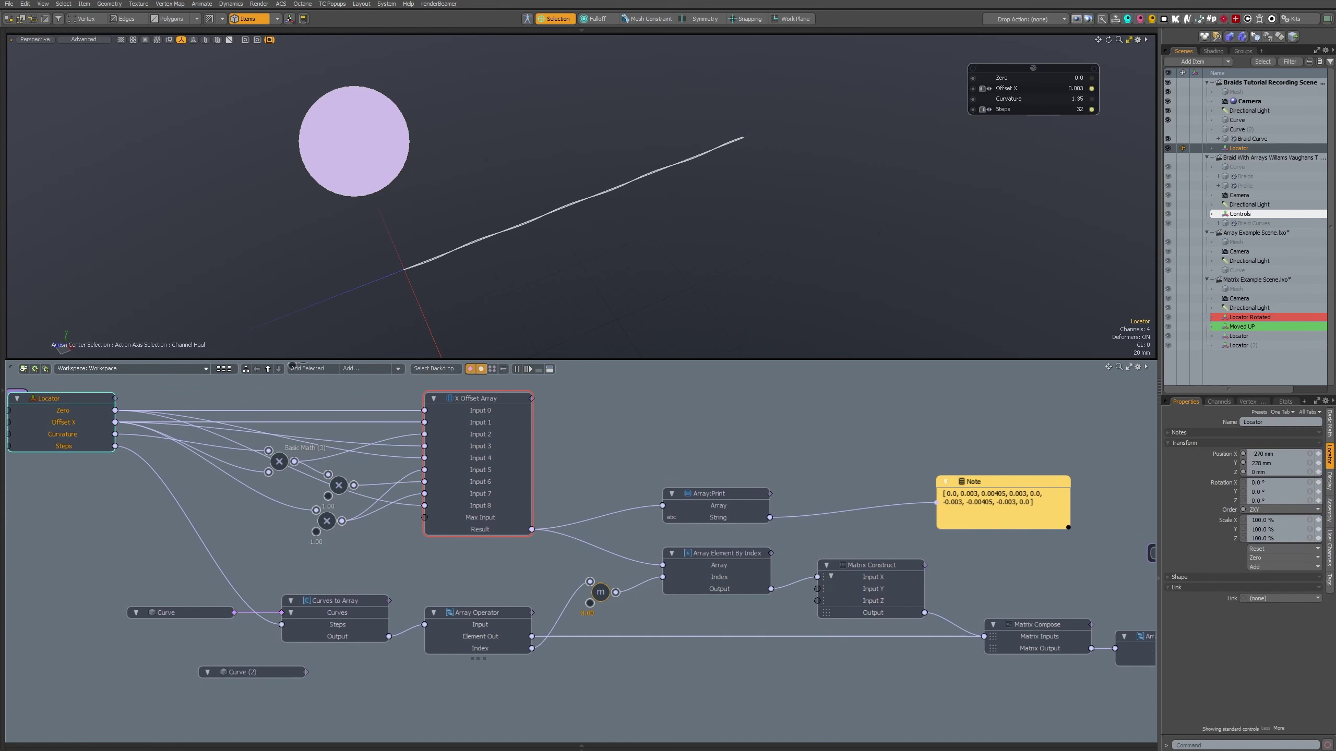
{"action": "left_click_drag", "start_coordinate": [862, 227], "coordinate": [729, 243], "text": "alt"}
{"action": "left_click_drag", "start_coordinate": [730, 243], "coordinate": [655, 196], "text": "alt+shift"}
{"action": "left_click_drag", "start_coordinate": [894, 210], "coordinate": [868, 209], "text": "ctrl+alt"}
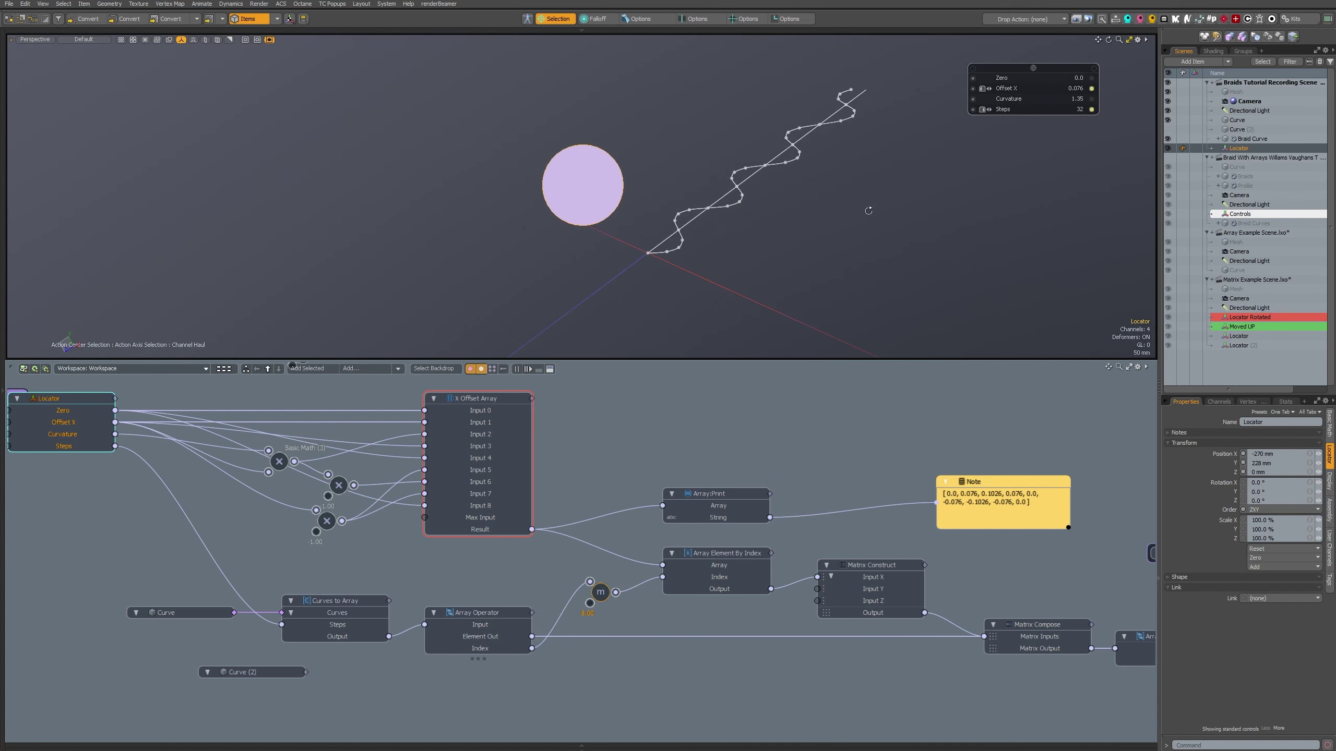
{"action": "left_click_drag", "start_coordinate": [915, 483], "coordinate": [744, 473], "text": "alt"}
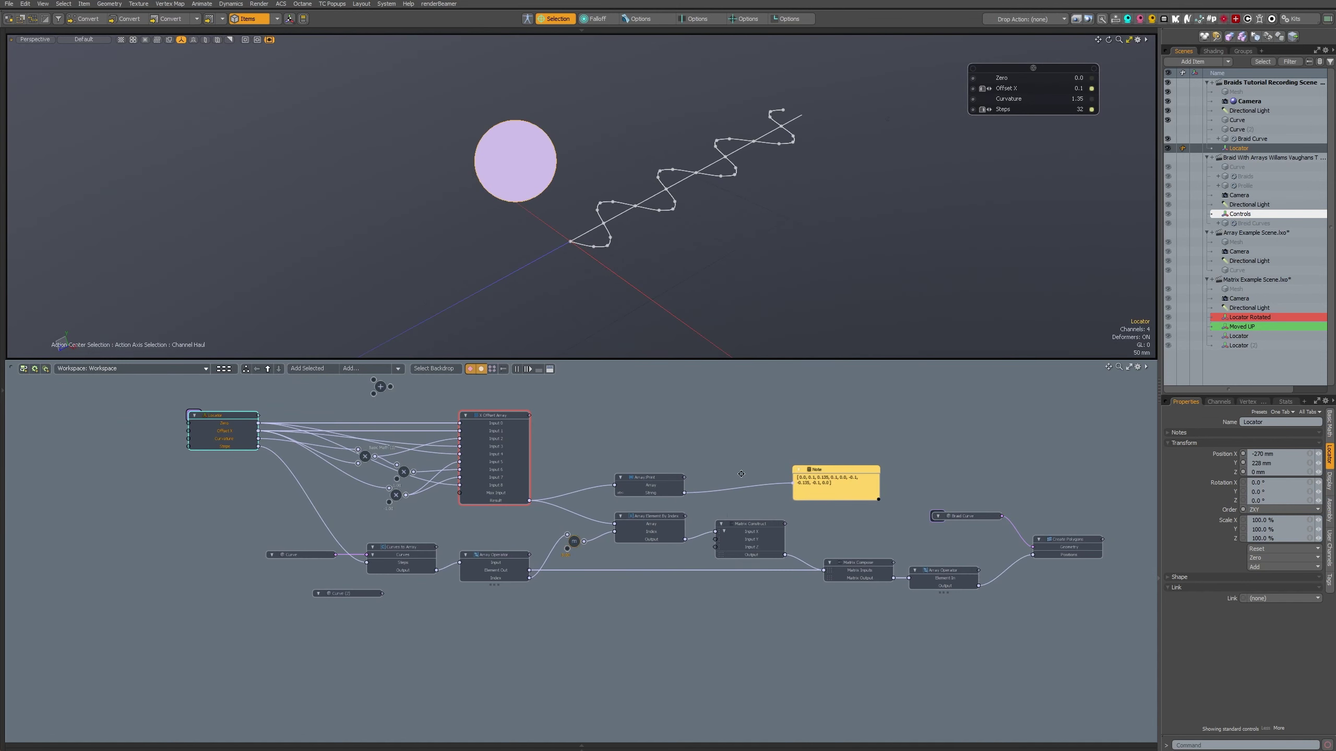
- Feed Curve (2) into the Curves input of the Curves to Array node in place of Curve
{"action": "left_click_drag", "start_coordinate": [861, 537], "coordinate": [785, 565], "text": "alt"}
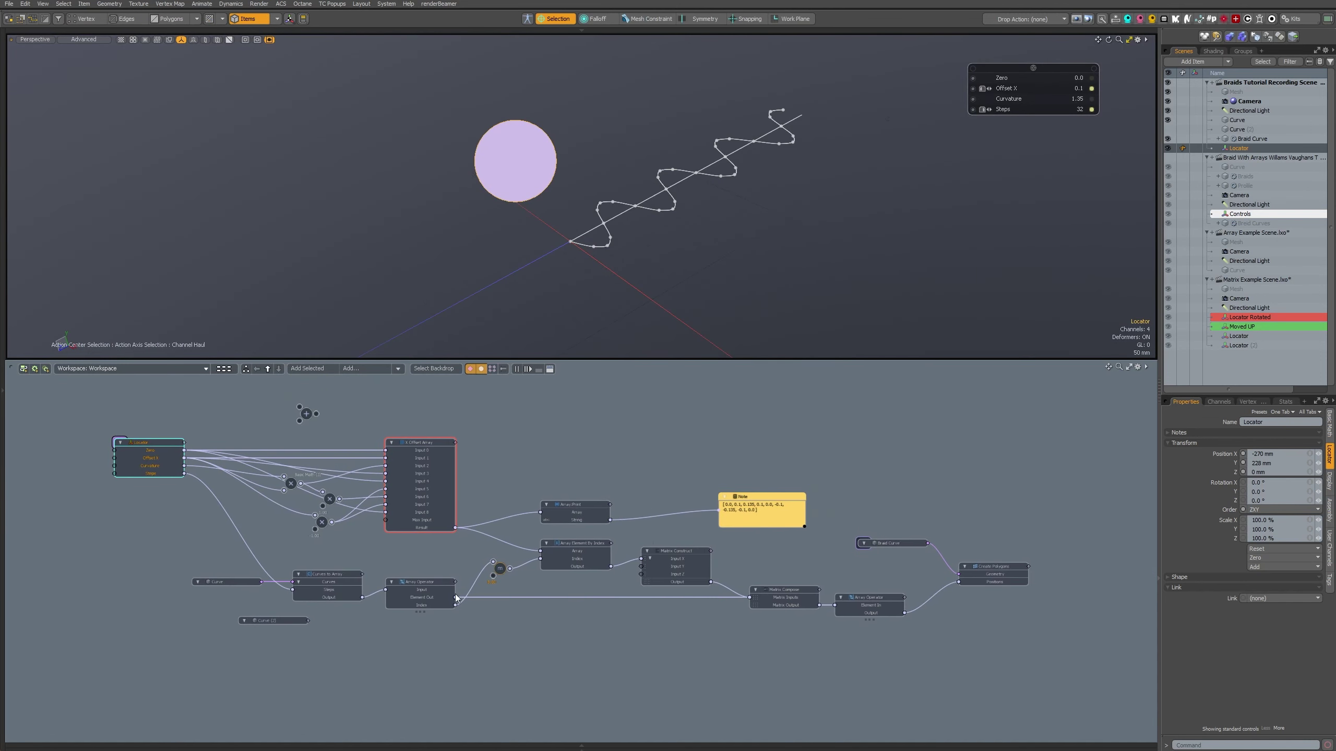
{"action": "left_click", "coordinate": [259, 619]}
{"action": "mouse_move", "coordinate": [268, 621]}
{"action": "left_mouse_down", "text": "ctrl+alt"}
{"action": "mouse_move", "coordinate": [333, 640]}
{"action": "mouse_move", "coordinate": [243, 629]}
{"action": "left_mouse_up", "text": "ctrl+alt"}
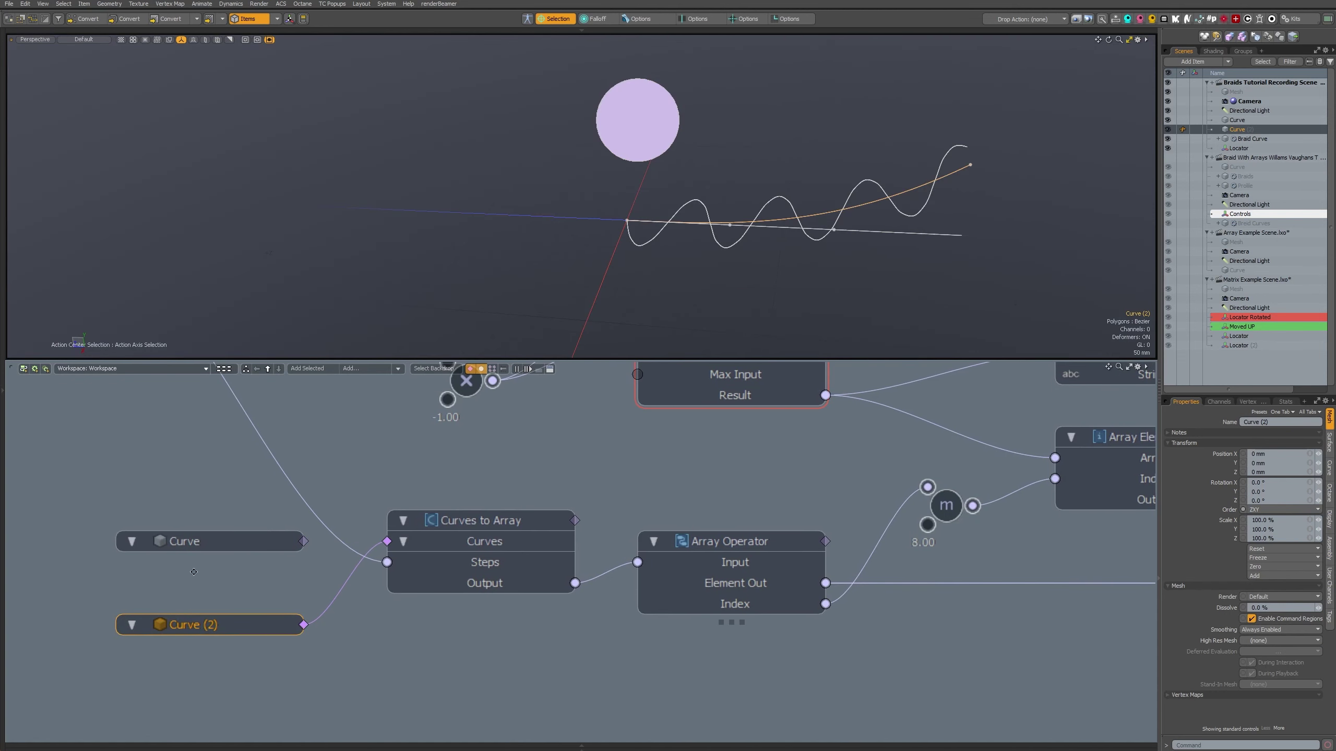
{"action": "left_click_drag", "start_coordinate": [193, 570], "coordinate": [193, 582], "text": "alt"}
{"action": "left_click_drag", "start_coordinate": [778, 113], "coordinate": [660, 232], "text": "alt"}
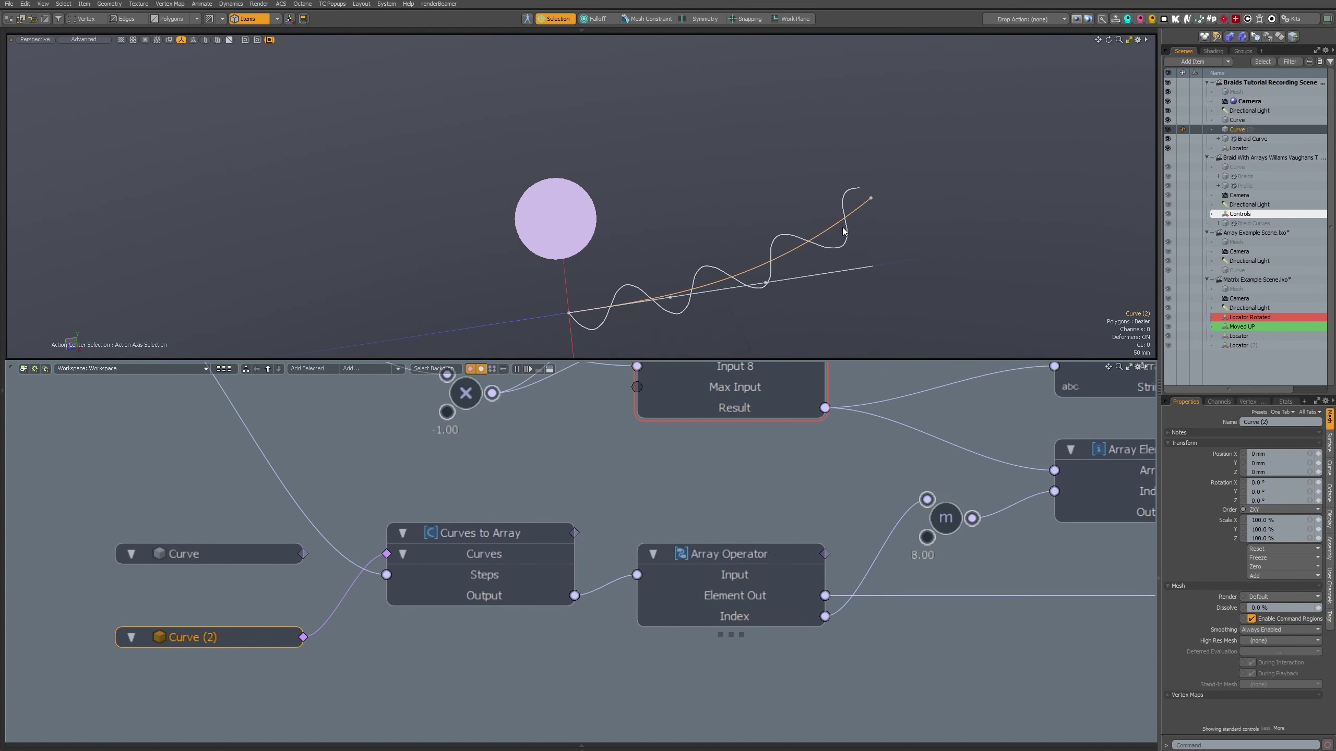
- Reshape the Curve (2) guide by selecting its polygon and moving its end point with the curve editing tool to form a tall arch
{"action": "key", "text": "3"}
{"action": "left_click", "coordinate": [858, 212]}
{"action": "key", "text": "w"}
{"action": "left_click_drag", "start_coordinate": [852, 216], "coordinate": [836, 229], "text": "alt+shift"}
{"action": "key", "text": "q"}
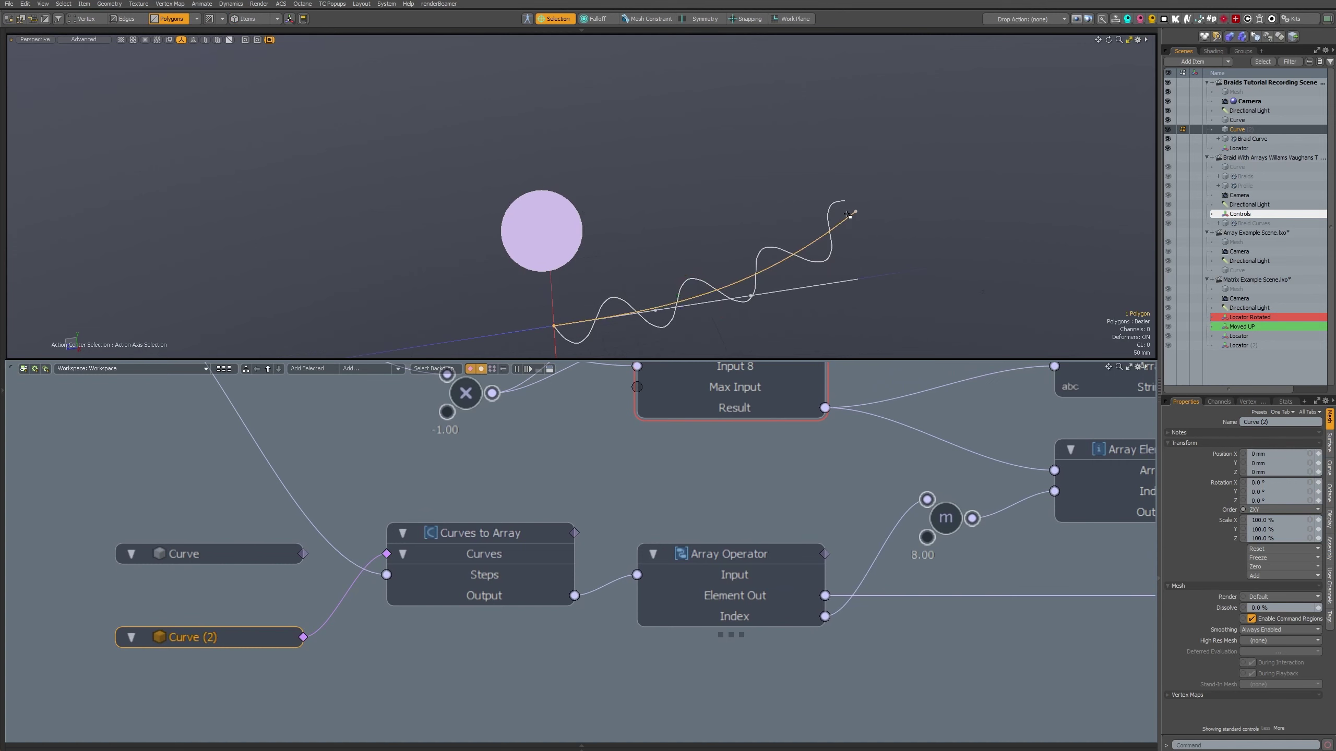
{"action": "key", "text": "ctrl+b"}
{"action": "left_click_drag", "start_coordinate": [565, 213], "coordinate": [489, 185], "text": "alt"}
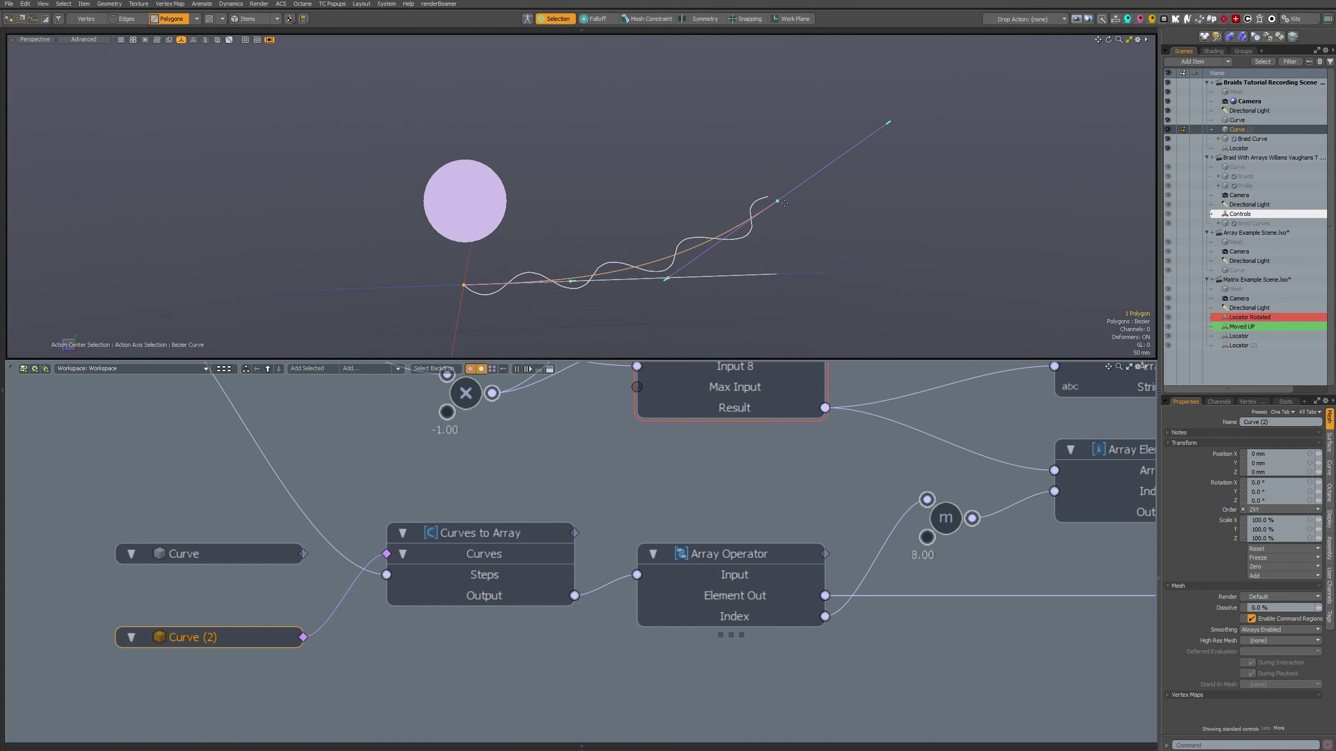
{"action": "left_click_drag", "start_coordinate": [778, 203], "coordinate": [791, 177]}
{"action": "left_click_drag", "start_coordinate": [789, 181], "coordinate": [679, 389], "text": "alt"}
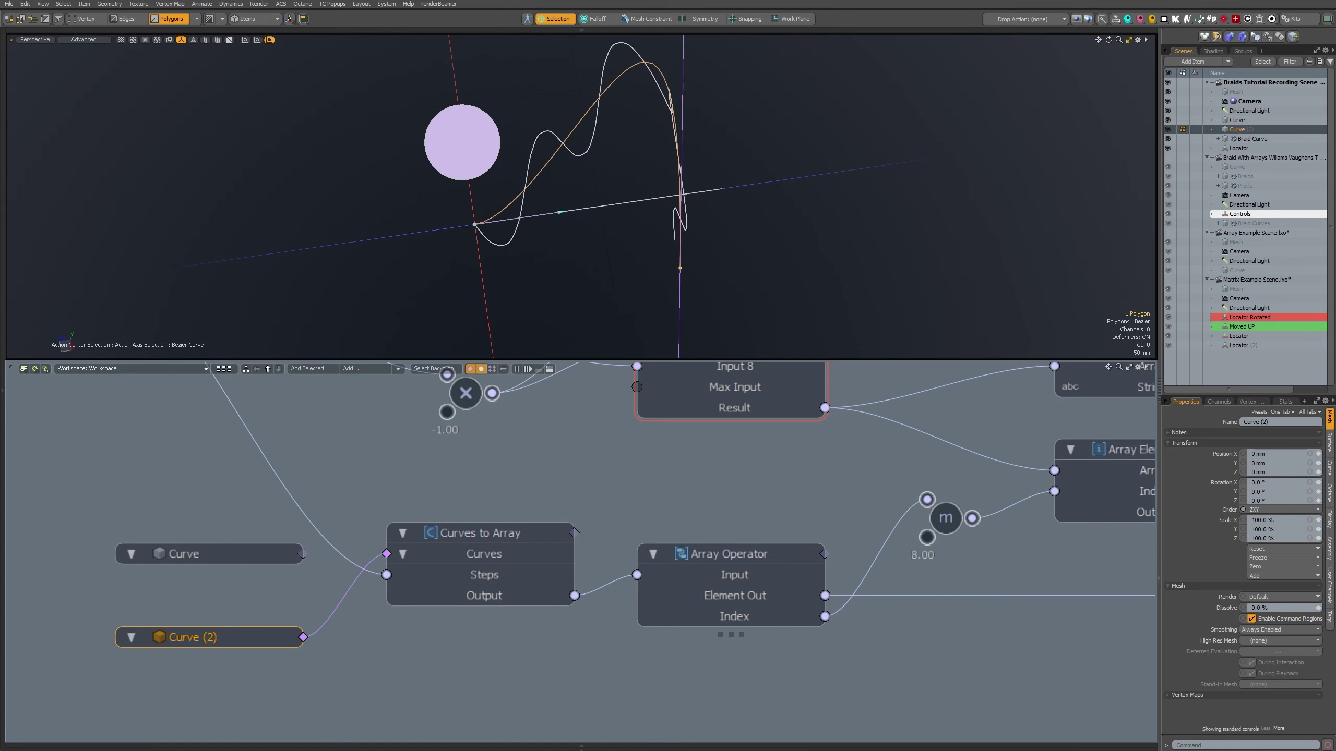
- Disconnect the Array Operator's Element Out from Matrix Compose's Matrix Inputs and reconnect it behind the Matrix Construct output
{"action": "mouse_move", "coordinate": [800, 295]}
{"action": "left_mouse_down", "text": "alt"}
{"action": "mouse_move", "coordinate": [807, 524]}
{"action": "mouse_move", "coordinate": [868, 549]}
{"action": "mouse_move", "coordinate": [814, 518]}
{"action": "mouse_move", "coordinate": [782, 560]}
{"action": "left_mouse_up", "text": "alt"}
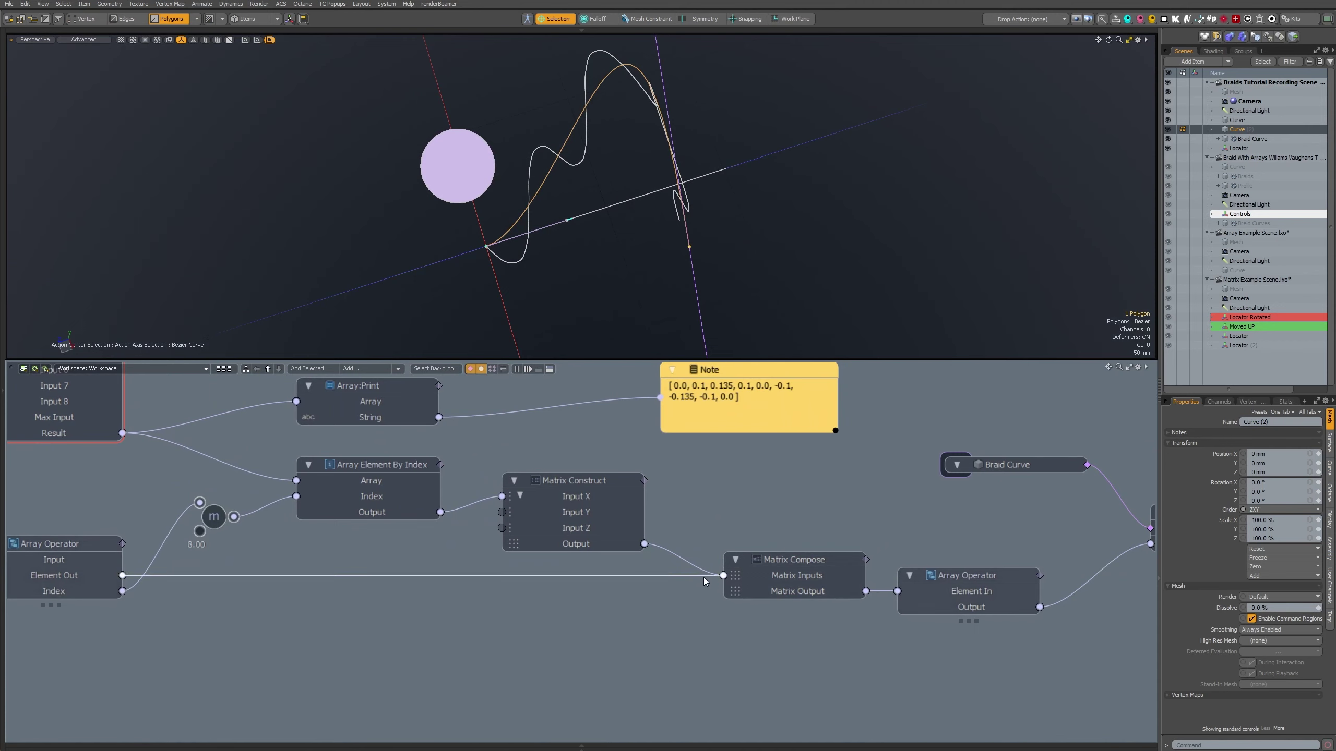
{"action": "mouse_move", "coordinate": [703, 577]}
{"action": "left_mouse_down"}
{"action": "mouse_move", "coordinate": [703, 595]}
{"action": "mouse_move", "coordinate": [634, 548]}
{"action": "mouse_move", "coordinate": [725, 579]}
{"action": "left_mouse_up"}
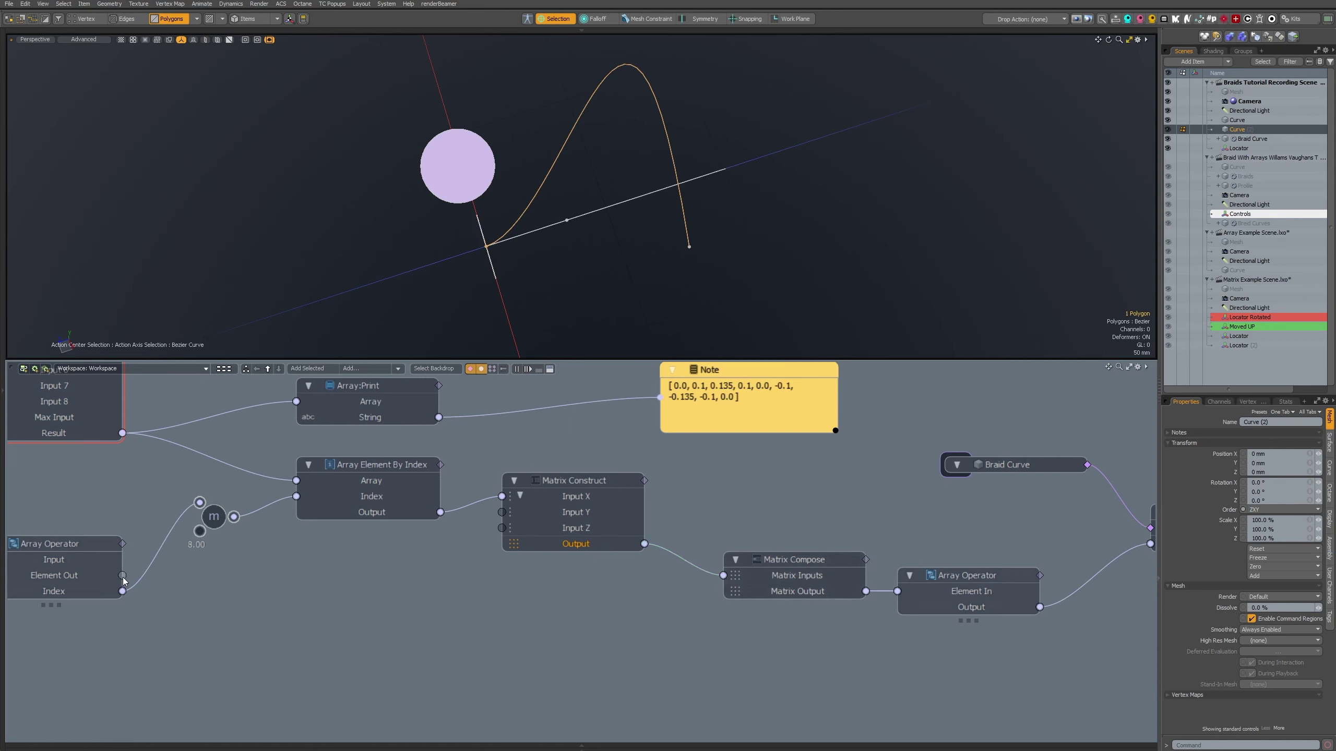
{"action": "left_click_drag", "start_coordinate": [123, 577], "coordinate": [732, 580]}
{"action": "left_click_drag", "start_coordinate": [581, 256], "coordinate": [620, 222], "text": "alt"}
- Select the Locator and adjust its channels to 63 Steps and an Offset X of 0.062
{"action": "left_click", "coordinate": [527, 216]}
{"action": "left_click_drag", "start_coordinate": [621, 223], "coordinate": [611, 211], "text": "alt"}
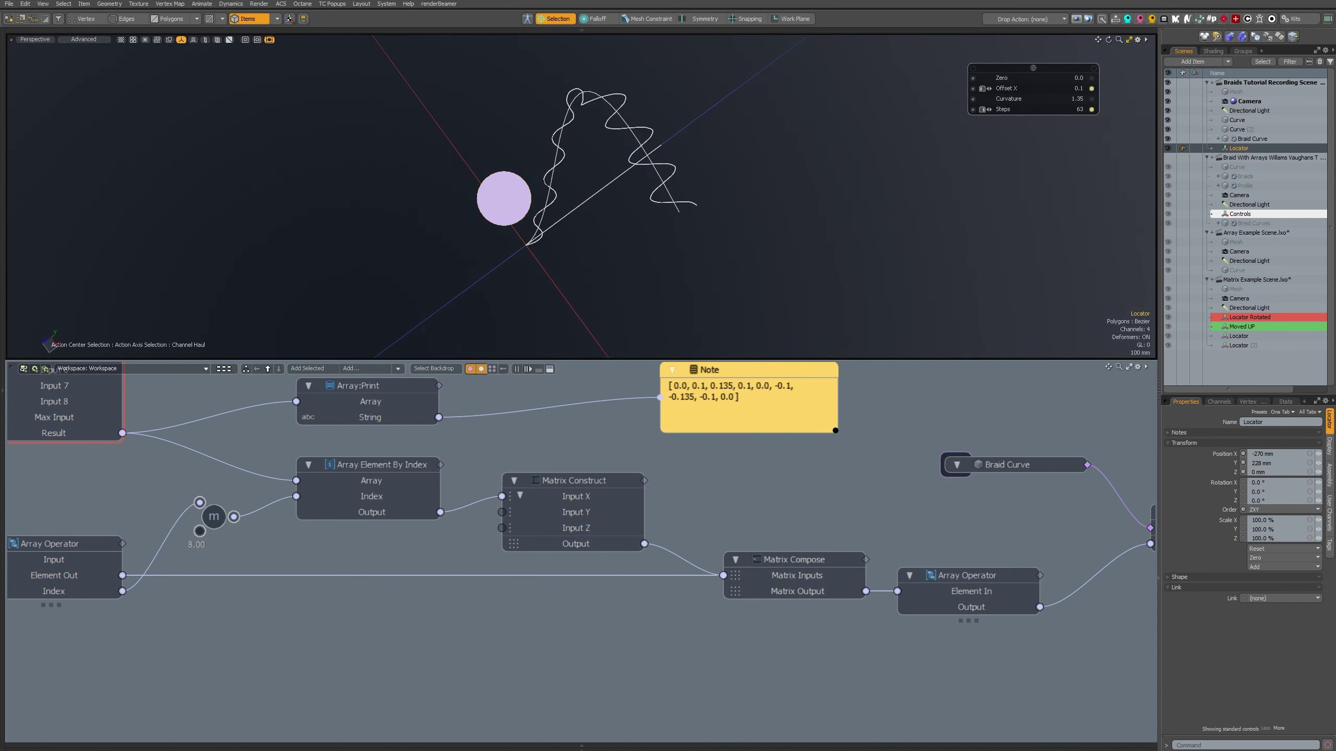
{"action": "left_click_drag", "start_coordinate": [1037, 209], "coordinate": [977, 209]}
- Examine from several angles how the braid wave is oriented along the arched guide curve, and review the Matrix Compose inputs
{"action": "left_click_drag", "start_coordinate": [595, 148], "coordinate": [579, 123], "text": "alt"}
{"action": "left_click_drag", "start_coordinate": [578, 124], "coordinate": [736, 210], "text": "ctrl+alt"}
{"action": "left_click_drag", "start_coordinate": [736, 210], "coordinate": [697, 164], "text": "alt"}
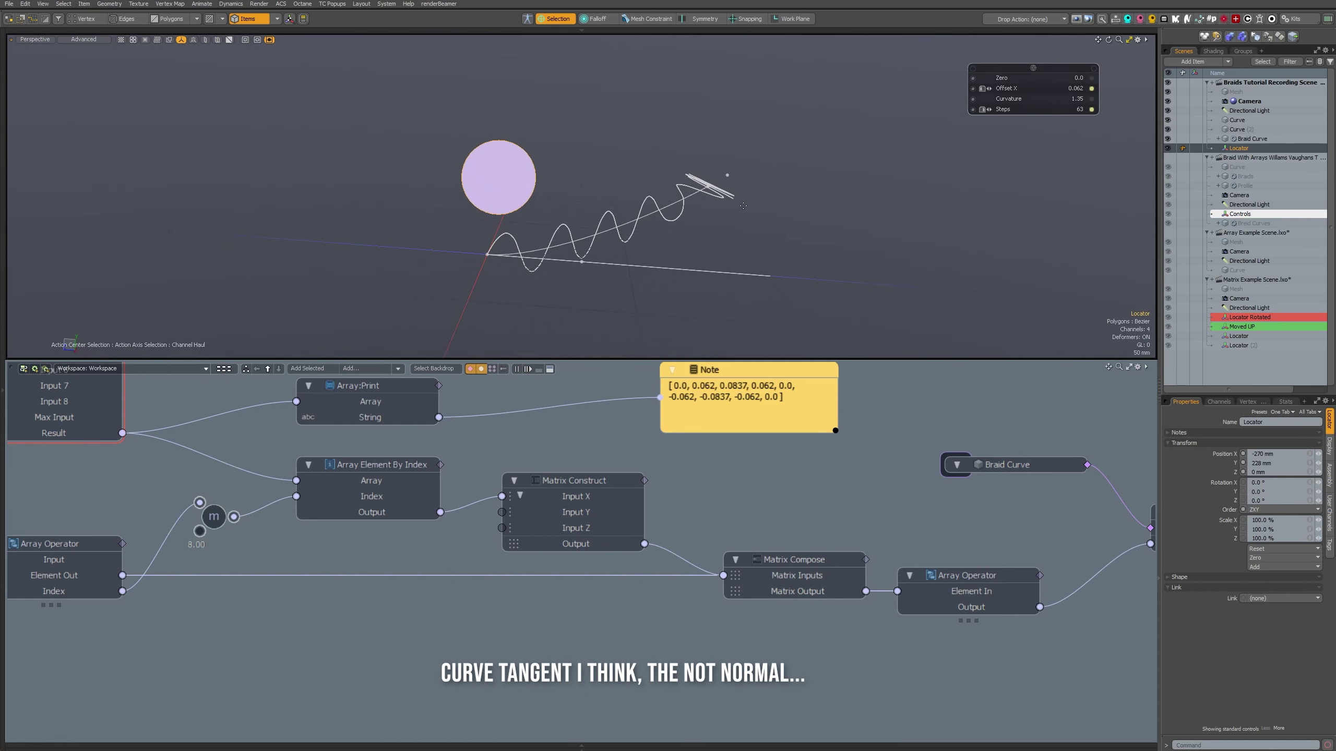
{"action": "left_click_drag", "start_coordinate": [742, 205], "coordinate": [703, 154], "text": "alt"}
{"action": "left_click_drag", "start_coordinate": [698, 213], "coordinate": [636, 153], "text": "alt"}
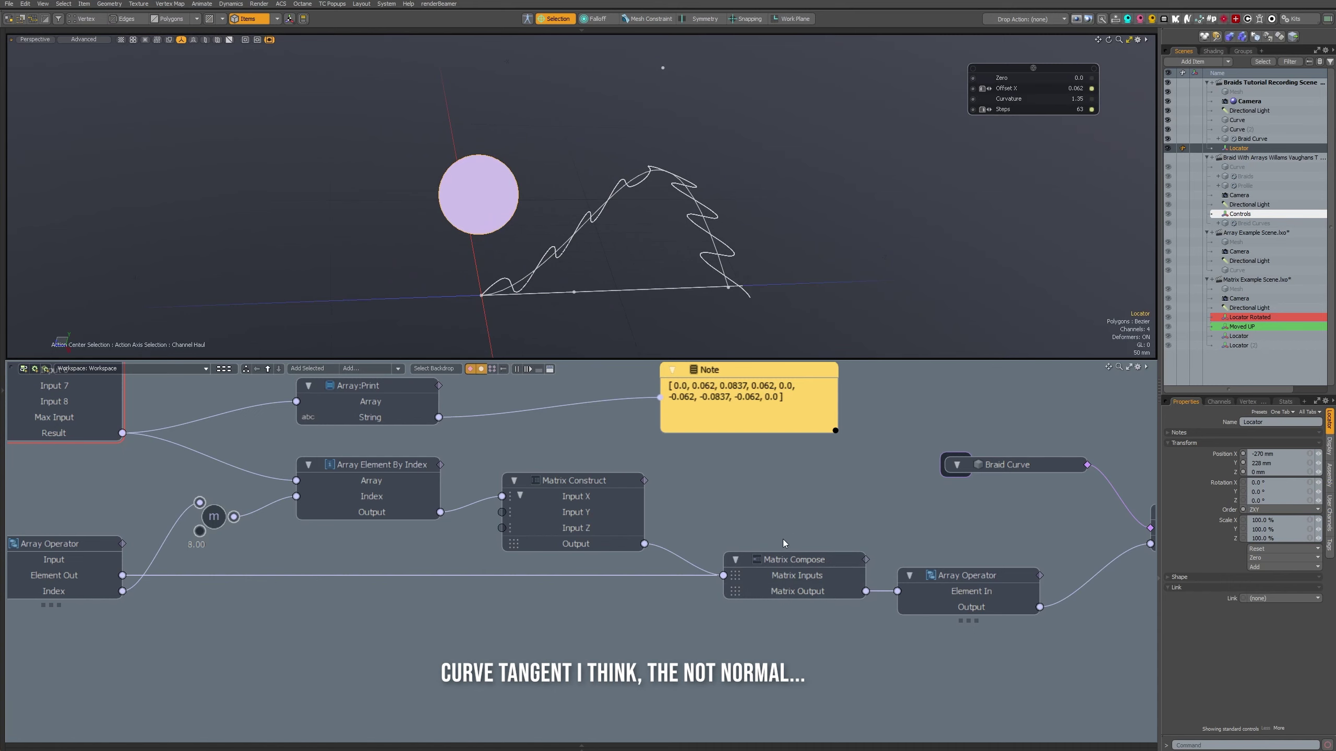
{"action": "left_click_drag", "start_coordinate": [786, 161], "coordinate": [811, 179], "text": "alt"}
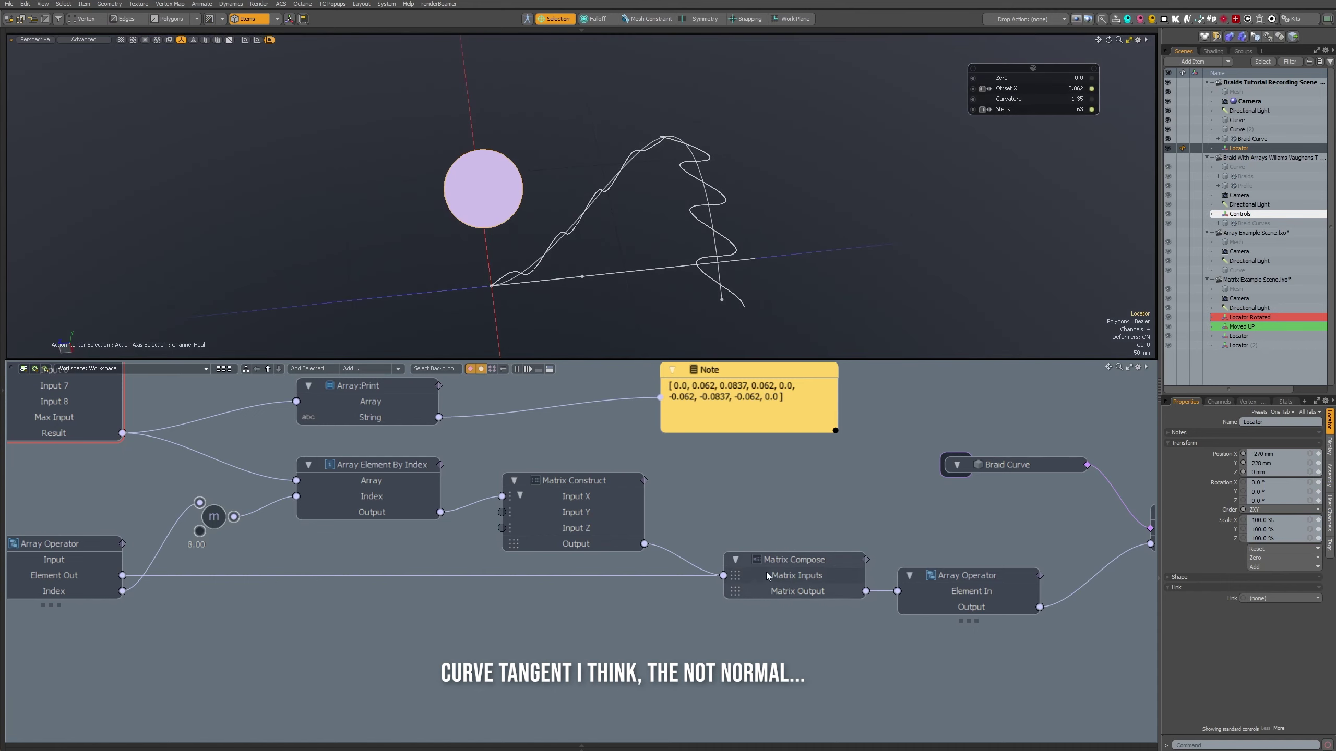
{"action": "scroll", "coordinate": [766, 572], "scroll_direction": "down", "scroll_amount": 5}
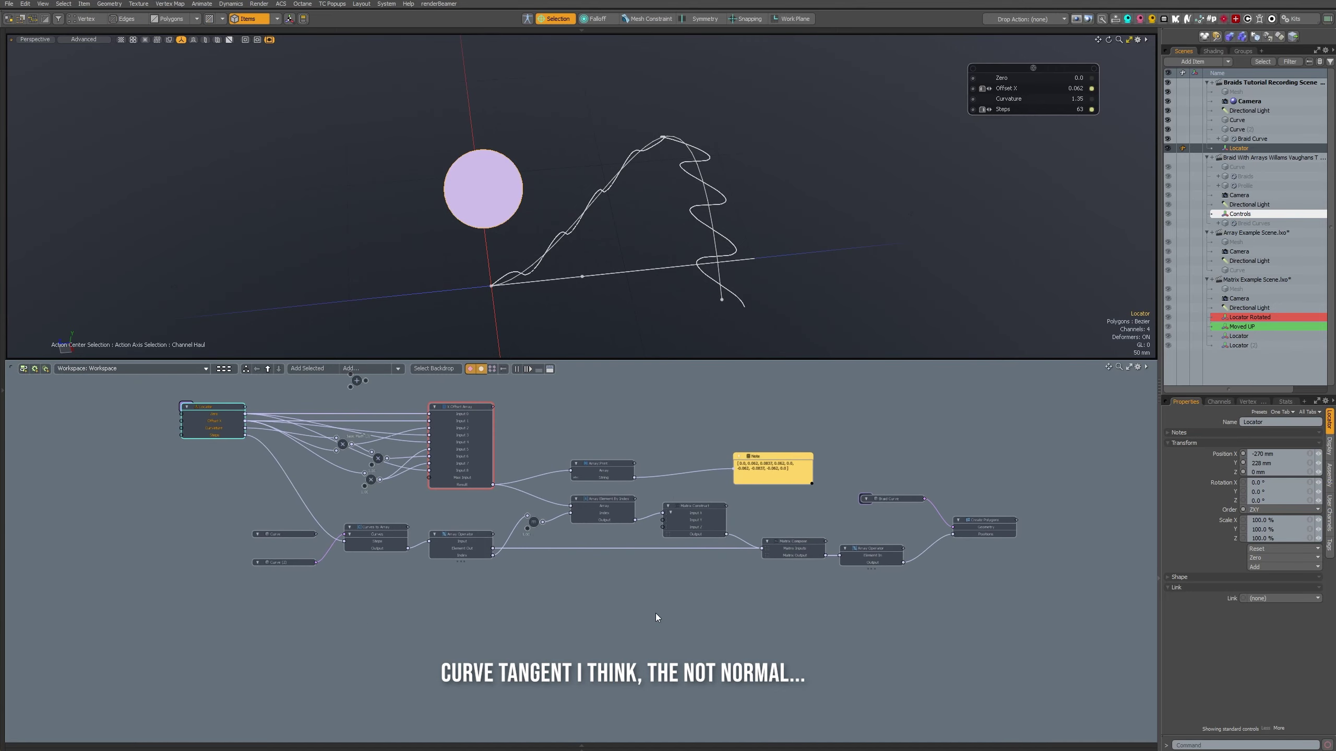
{"action": "scroll", "coordinate": [737, 570], "scroll_direction": "up", "scroll_amount": 5}
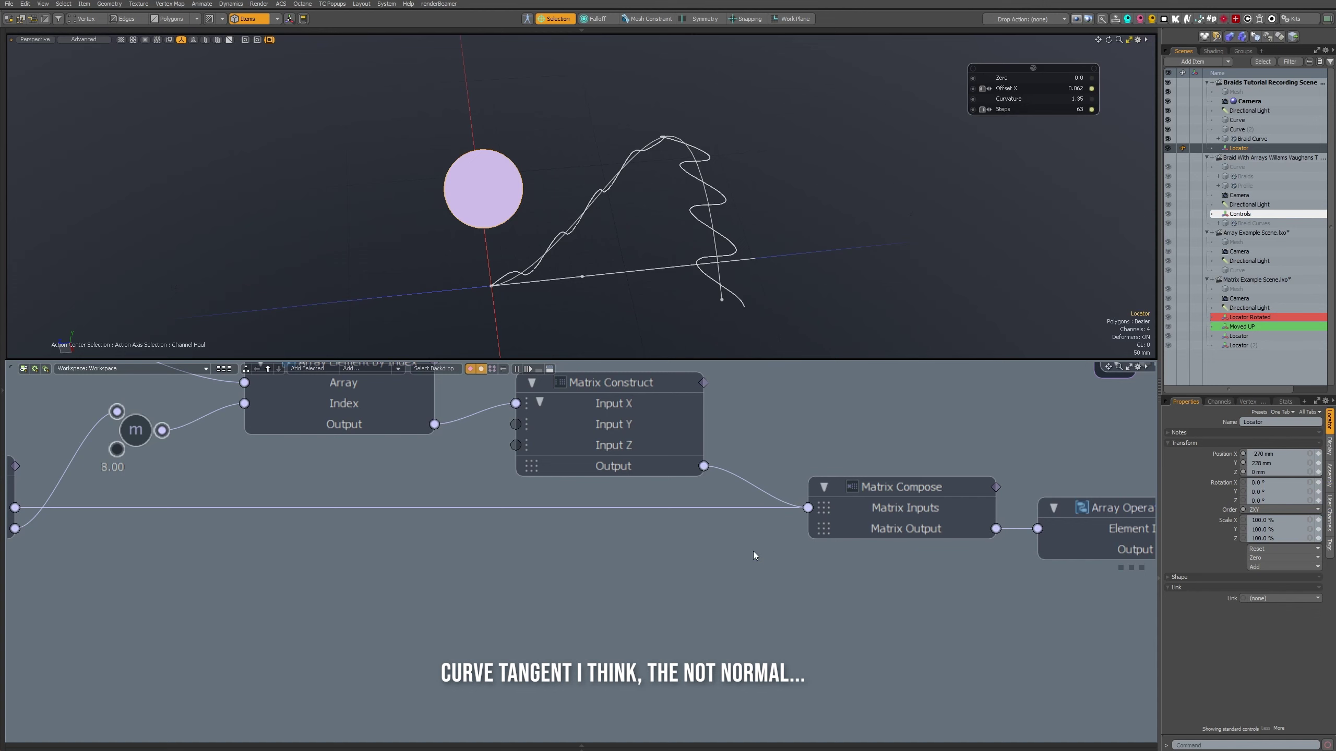
{"action": "mouse_move", "coordinate": [670, 200]}
{"action": "left_mouse_down", "text": "alt"}
{"action": "mouse_move", "coordinate": [573, 243]}
{"action": "mouse_move", "coordinate": [670, 185]}
{"action": "mouse_move", "coordinate": [654, 208]}
{"action": "left_mouse_up", "text": "alt"}
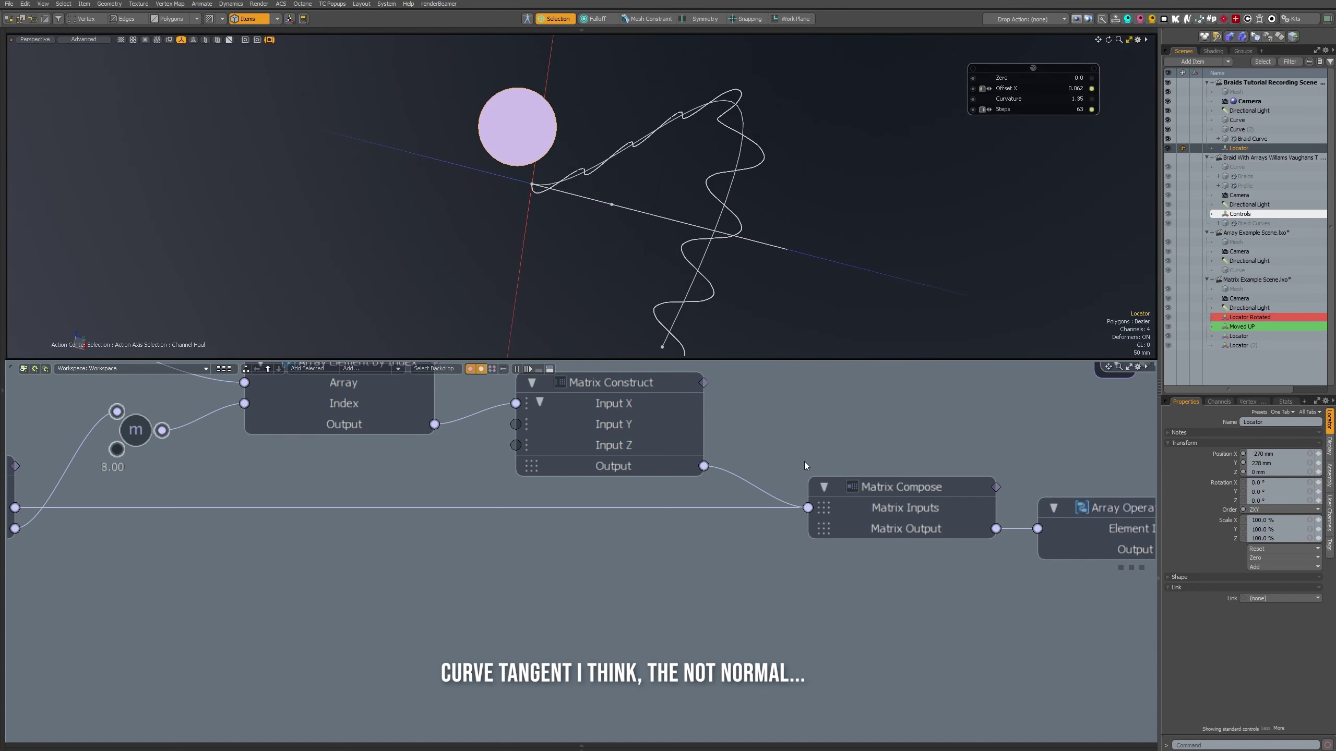
{"action": "left_click_drag", "start_coordinate": [757, 311], "coordinate": [726, 287], "text": "alt"}
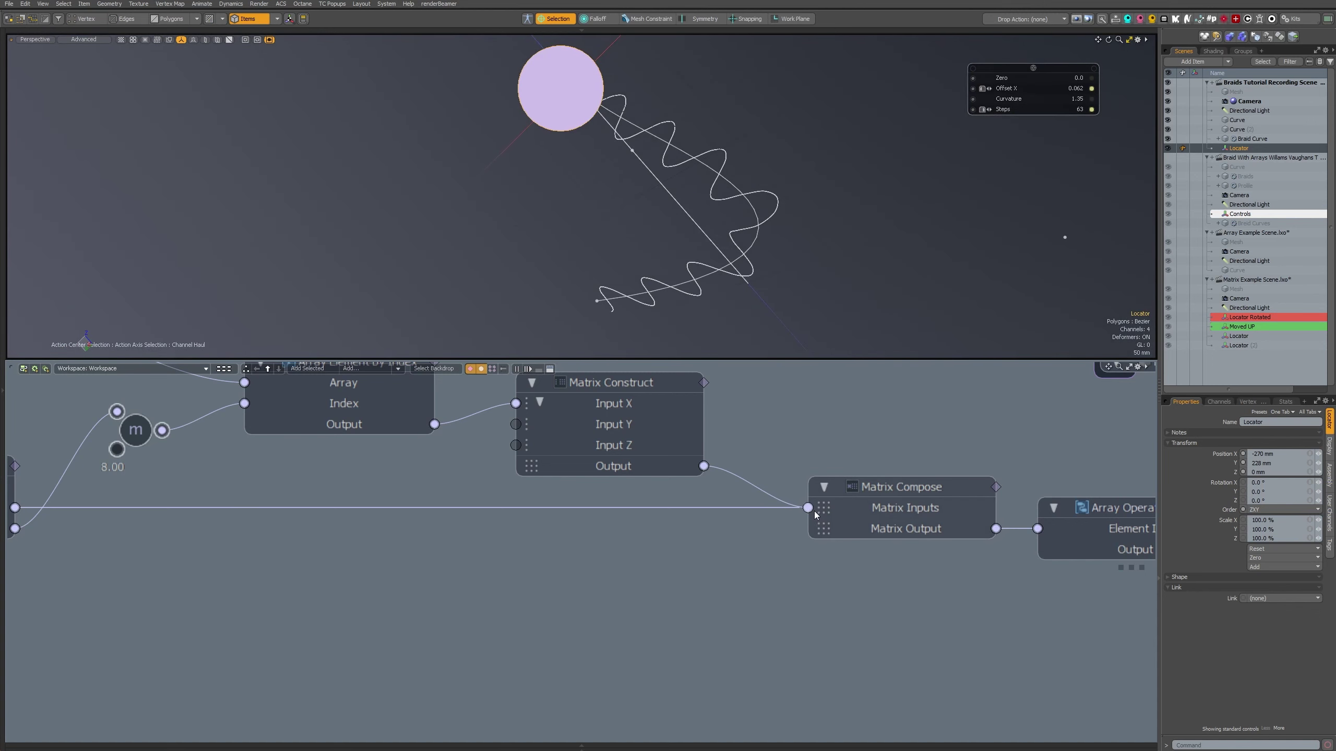
- Tidy the schematic by moving the Array Element By Index, Array:Print and Note nodes up, clear of the matrix nodes
{"action": "scroll", "coordinate": [832, 450], "scroll_direction": "down", "scroll_amount": 3}
{"action": "left_click_drag", "start_coordinate": [834, 454], "coordinate": [832, 521], "text": "alt"}
{"action": "scroll", "coordinate": [831, 520], "scroll_direction": "down", "scroll_amount": 2}
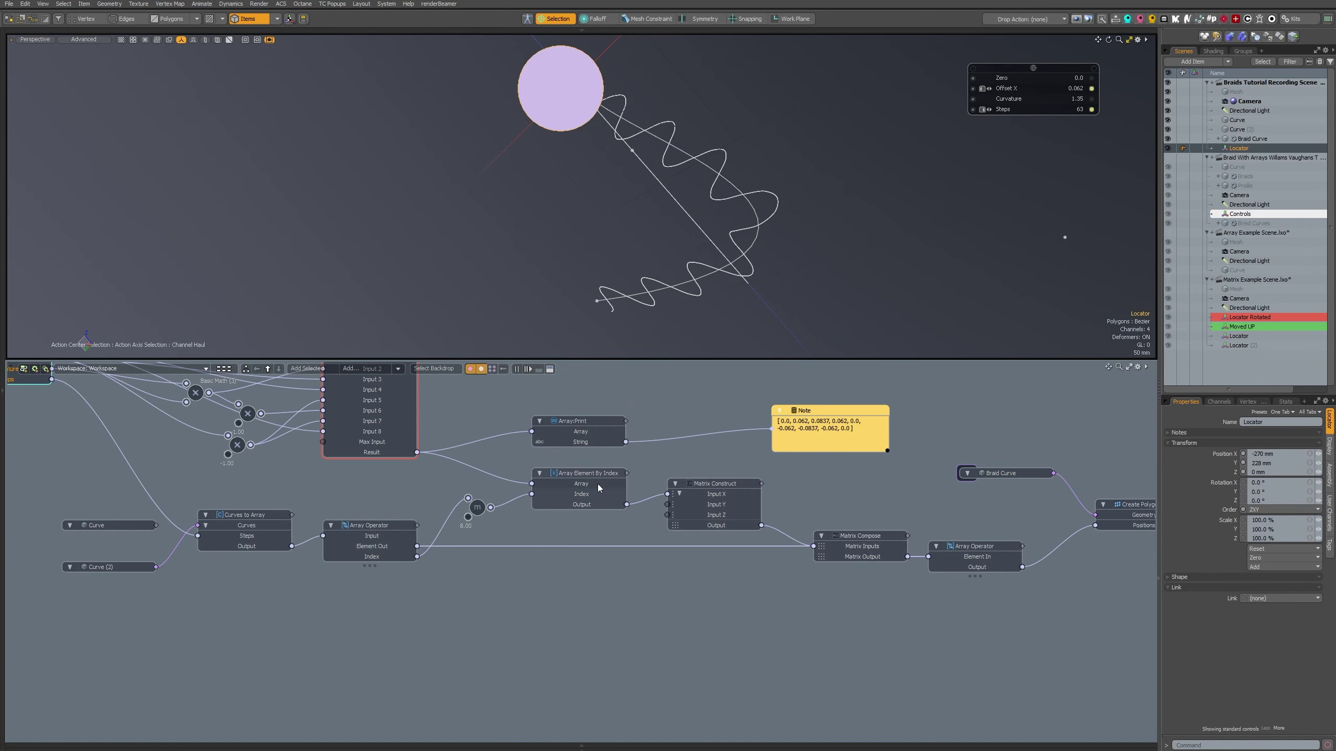
{"action": "left_click_drag", "start_coordinate": [592, 482], "coordinate": [592, 472]}
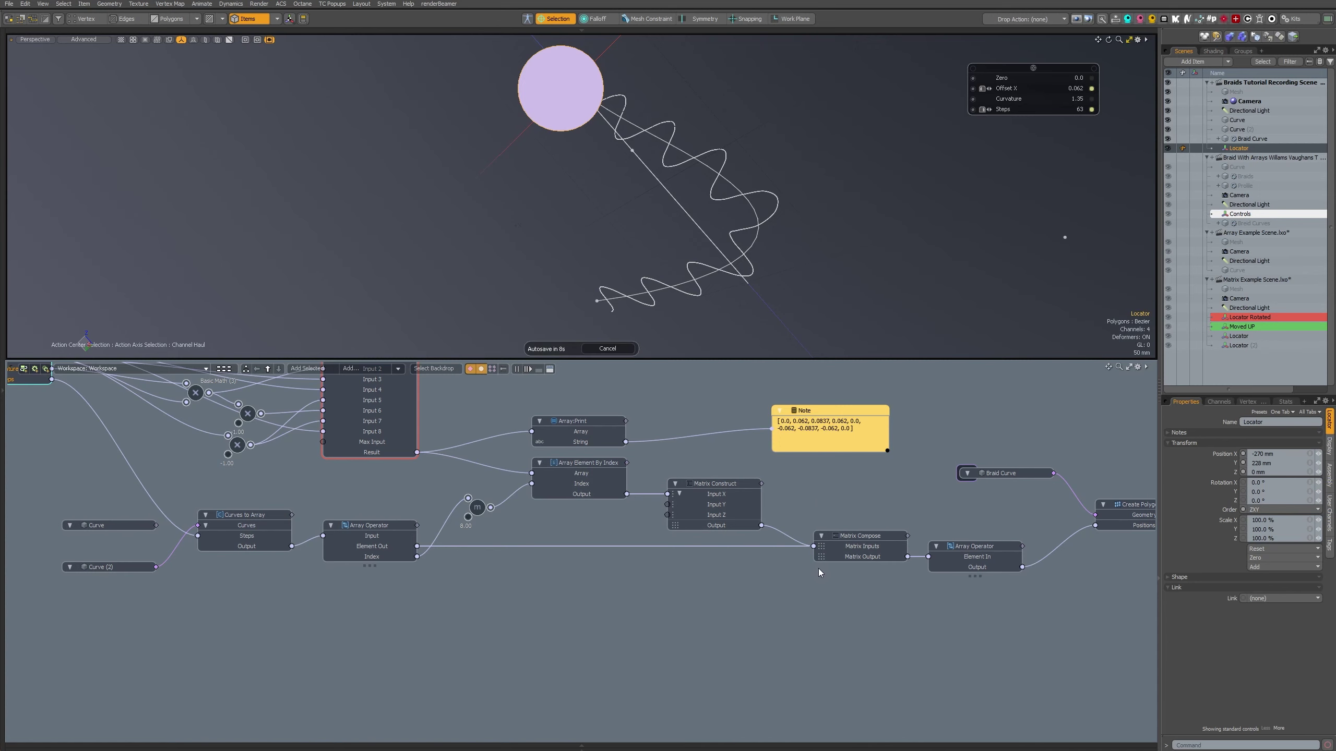
{"action": "left_click_drag", "start_coordinate": [843, 414], "coordinate": [812, 382]}
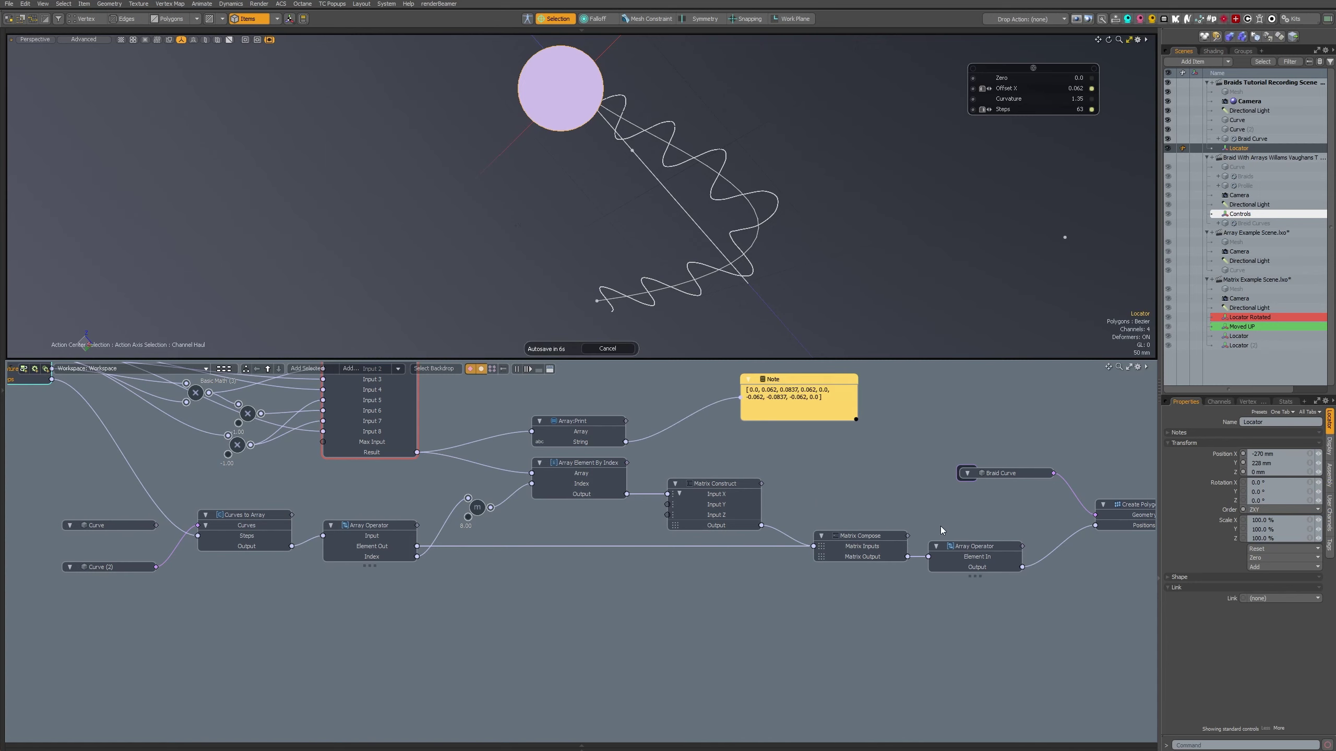
{"action": "left_click_drag", "start_coordinate": [846, 465], "coordinate": [800, 514], "text": "alt"}
{"action": "scroll", "coordinate": [833, 456], "scroll_direction": "down", "scroll_amount": 4, "text": "alt"}
{"action": "scroll", "coordinate": [757, 458], "scroll_direction": "up", "scroll_amount": 4, "text": "alt"}
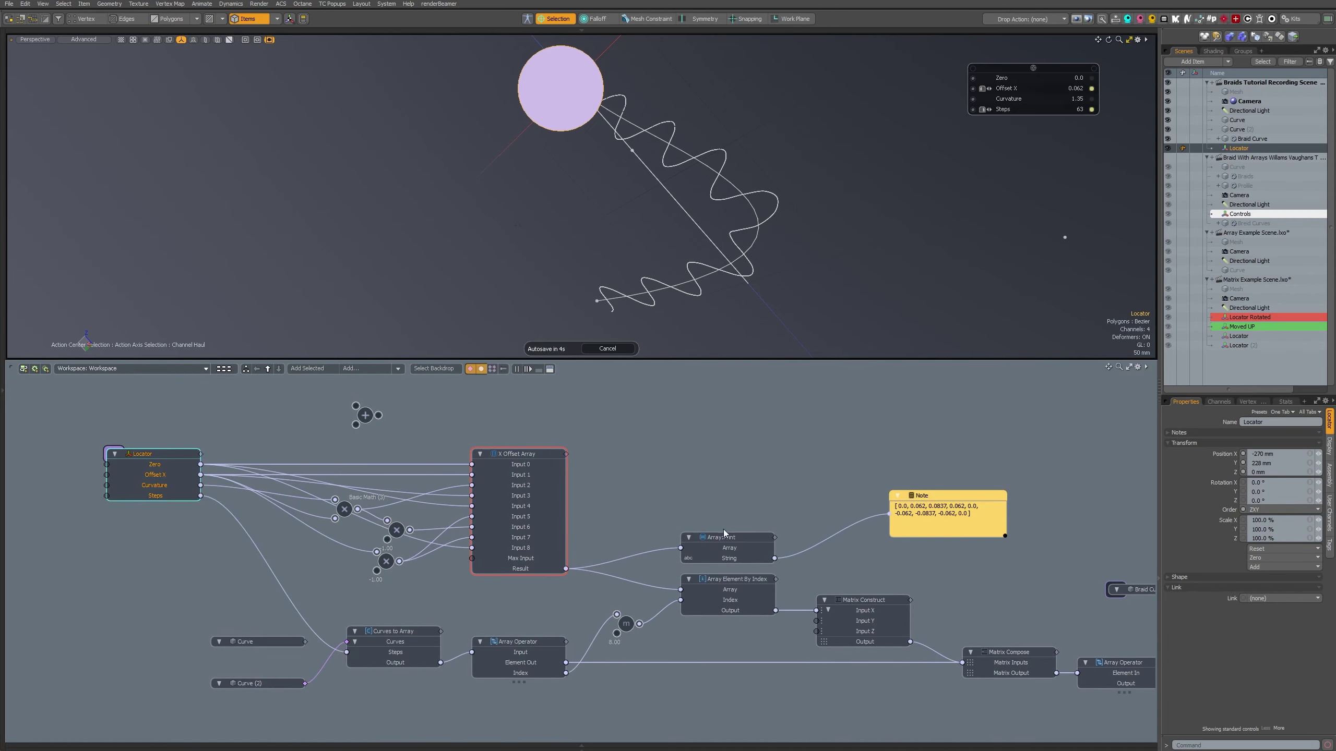
{"action": "left_click_drag", "start_coordinate": [729, 538], "coordinate": [740, 475]}
{"action": "left_click_drag", "start_coordinate": [898, 496], "coordinate": [878, 463]}
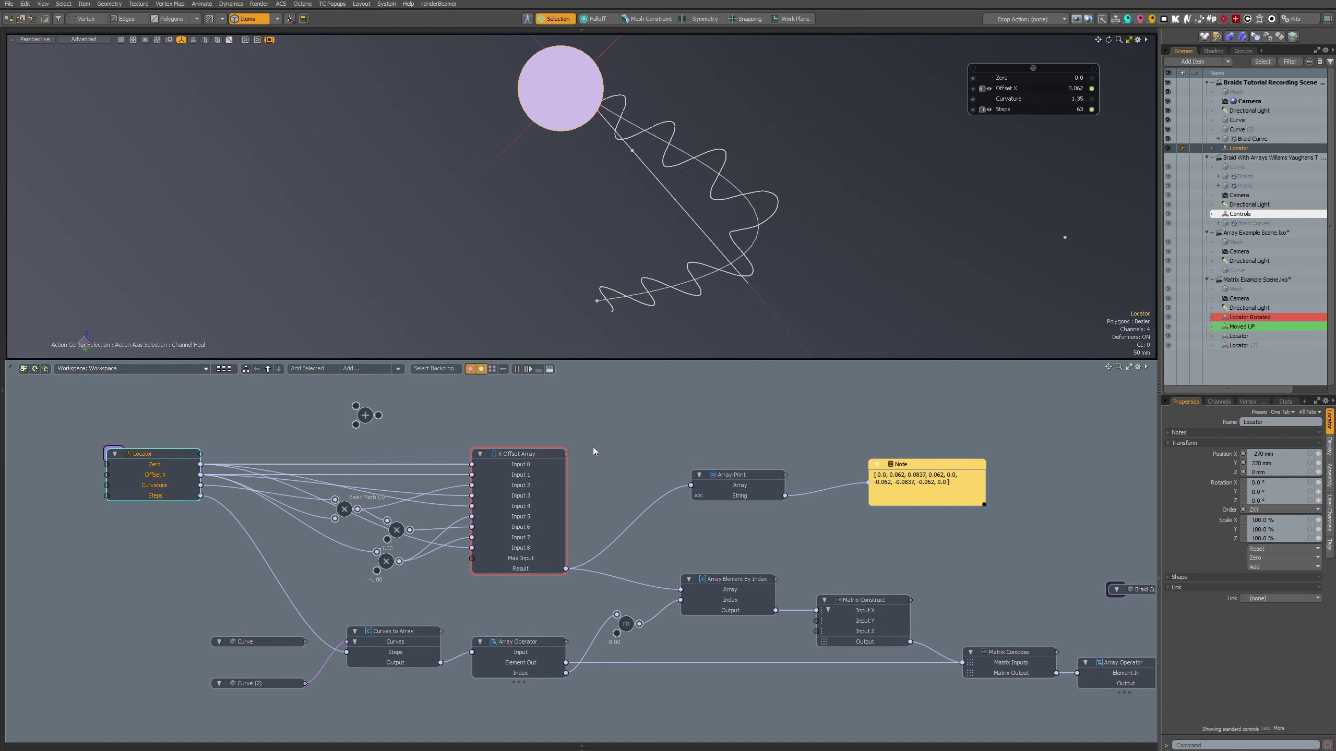
{"action": "left_click_drag", "start_coordinate": [593, 445], "coordinate": [716, 531], "text": "alt"}
- Feed the straight Curve back into the Curves input of Curves to Array in place of Curve (2)
{"action": "left_click_drag", "start_coordinate": [473, 274], "coordinate": [638, 326], "text": "alt"}
{"action": "left_click_drag", "start_coordinate": [604, 275], "coordinate": [568, 331], "text": "alt"}
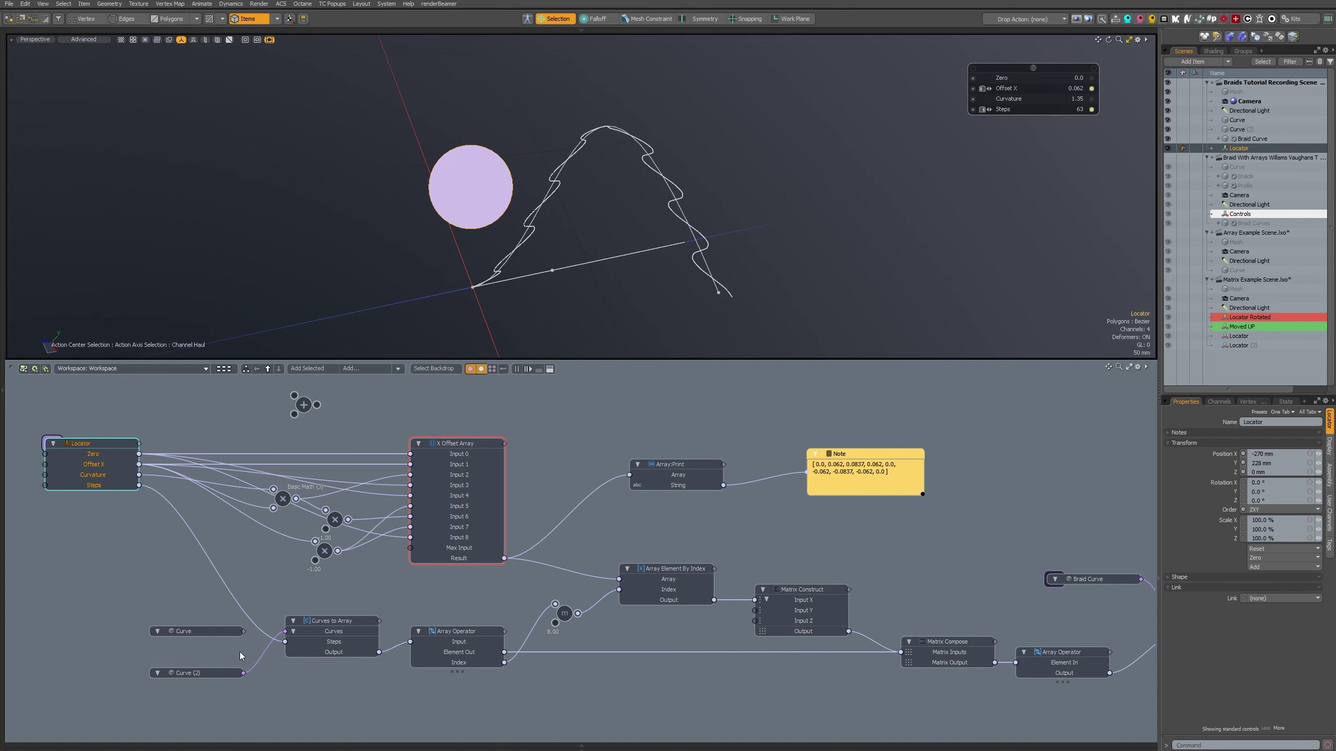
{"action": "scroll", "coordinate": [240, 652], "scroll_direction": "up", "scroll_amount": 3}
{"action": "left_click", "coordinate": [270, 642]}
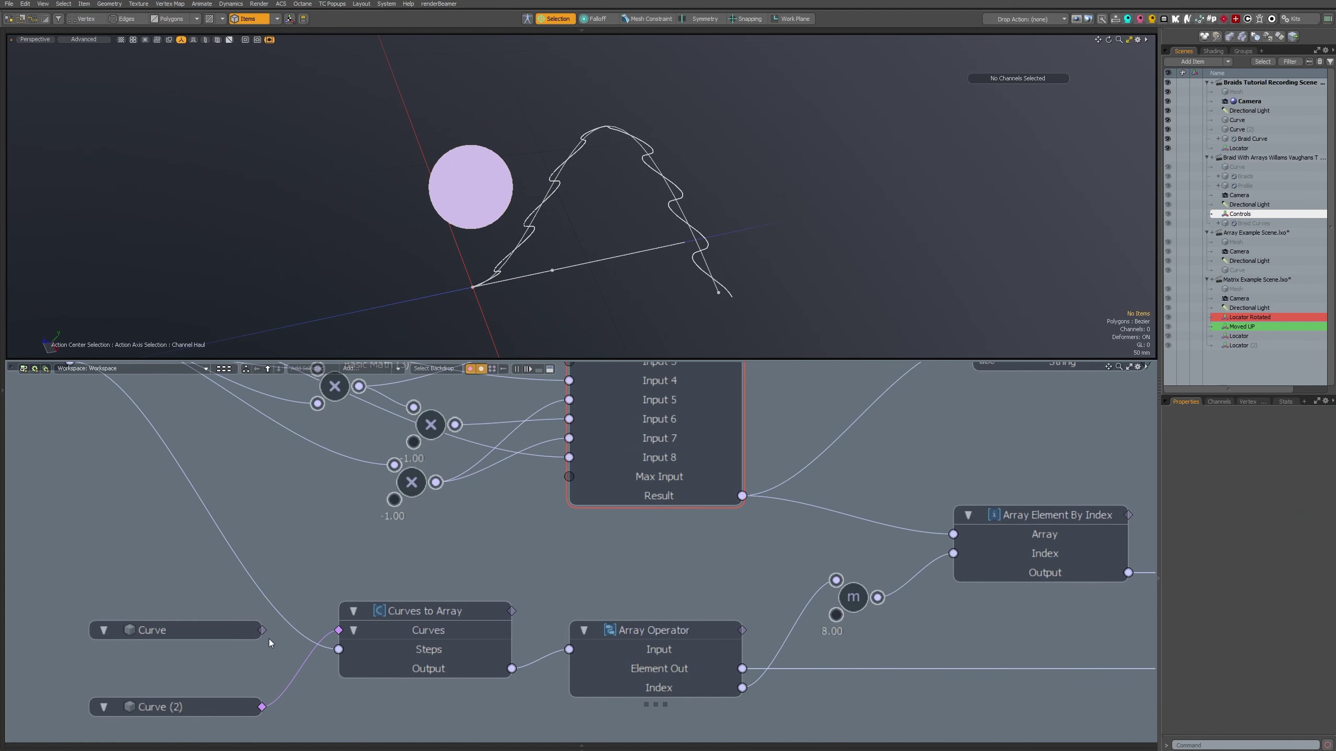
{"action": "left_click_drag", "start_coordinate": [272, 702], "coordinate": [263, 631]}
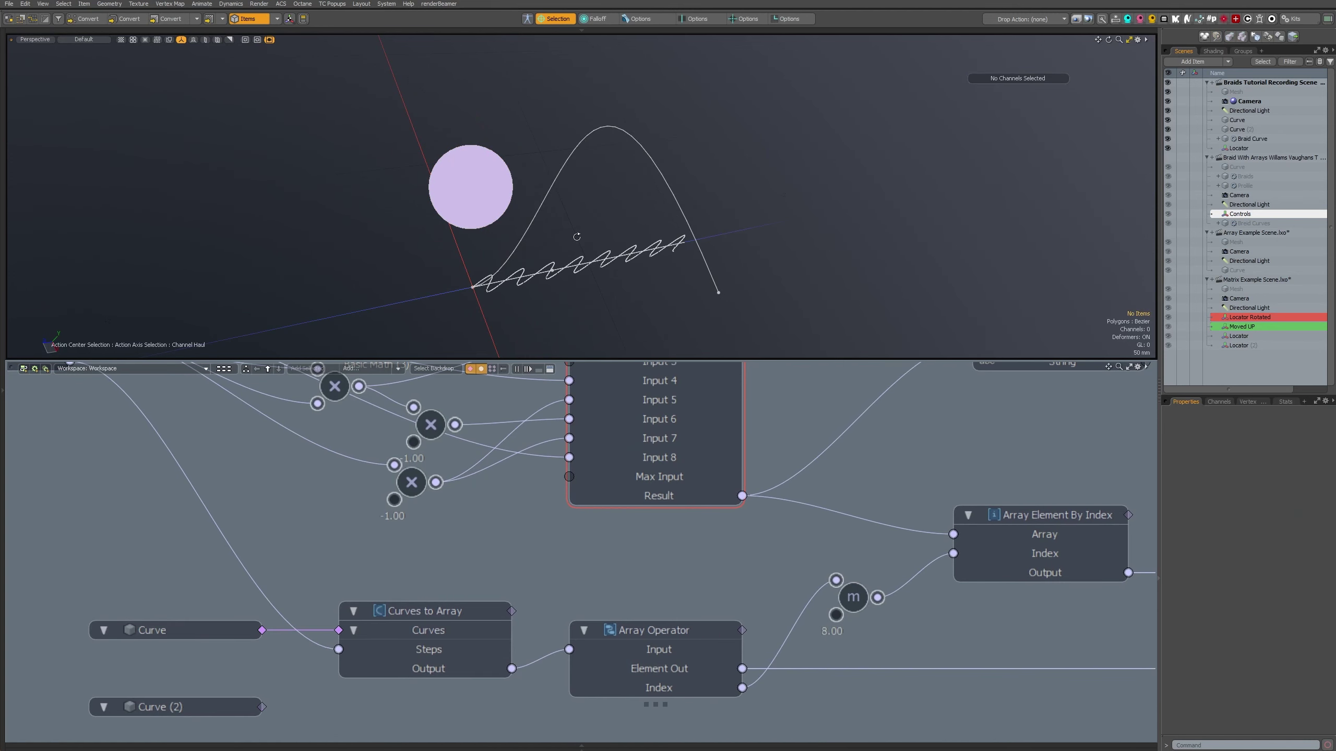
- Select the Curves to Array node and inspect its sampled transforms close up along the straight guide curve
{"action": "left_click_drag", "start_coordinate": [705, 158], "coordinate": [538, 143], "text": "alt"}
{"action": "left_click_drag", "start_coordinate": [789, 279], "coordinate": [537, 172], "text": "alt+shift"}
{"action": "scroll", "coordinate": [760, 215], "scroll_direction": "up", "scroll_amount": 4}
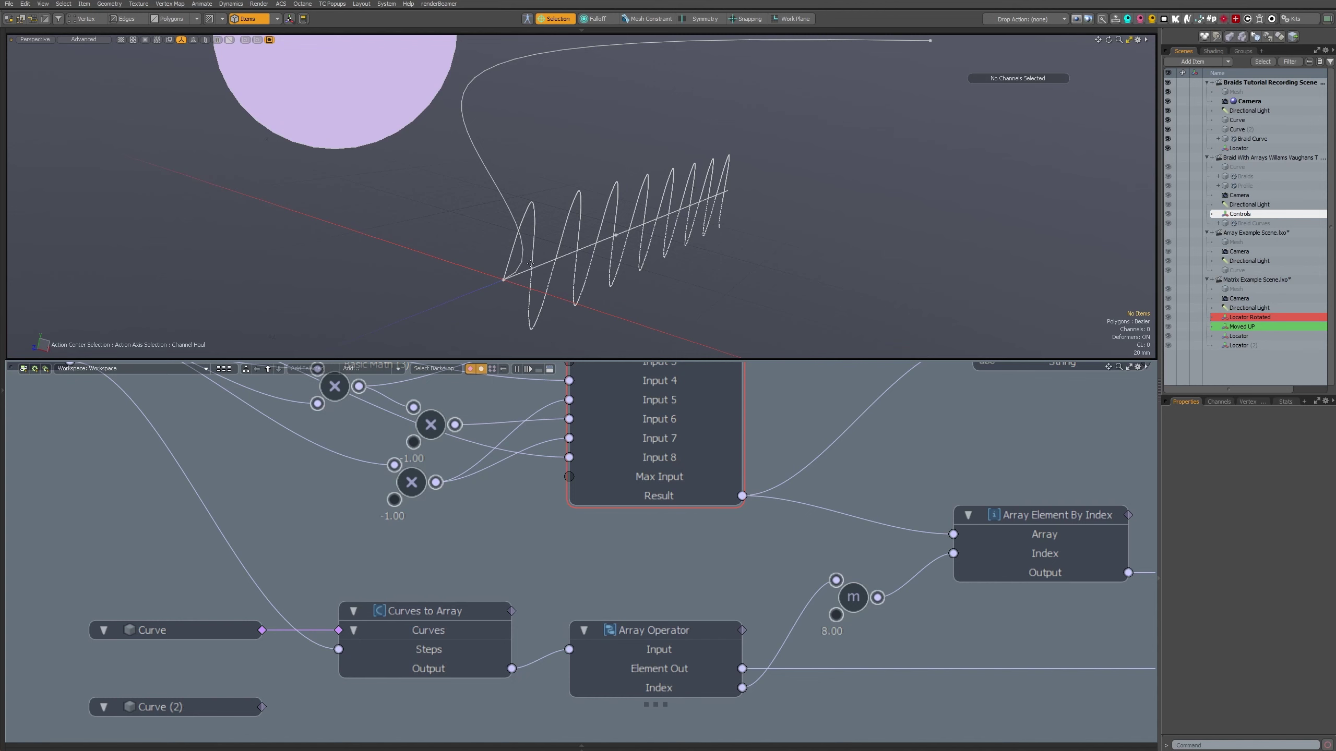
{"action": "left_click_drag", "start_coordinate": [565, 266], "coordinate": [537, 316], "text": "alt"}
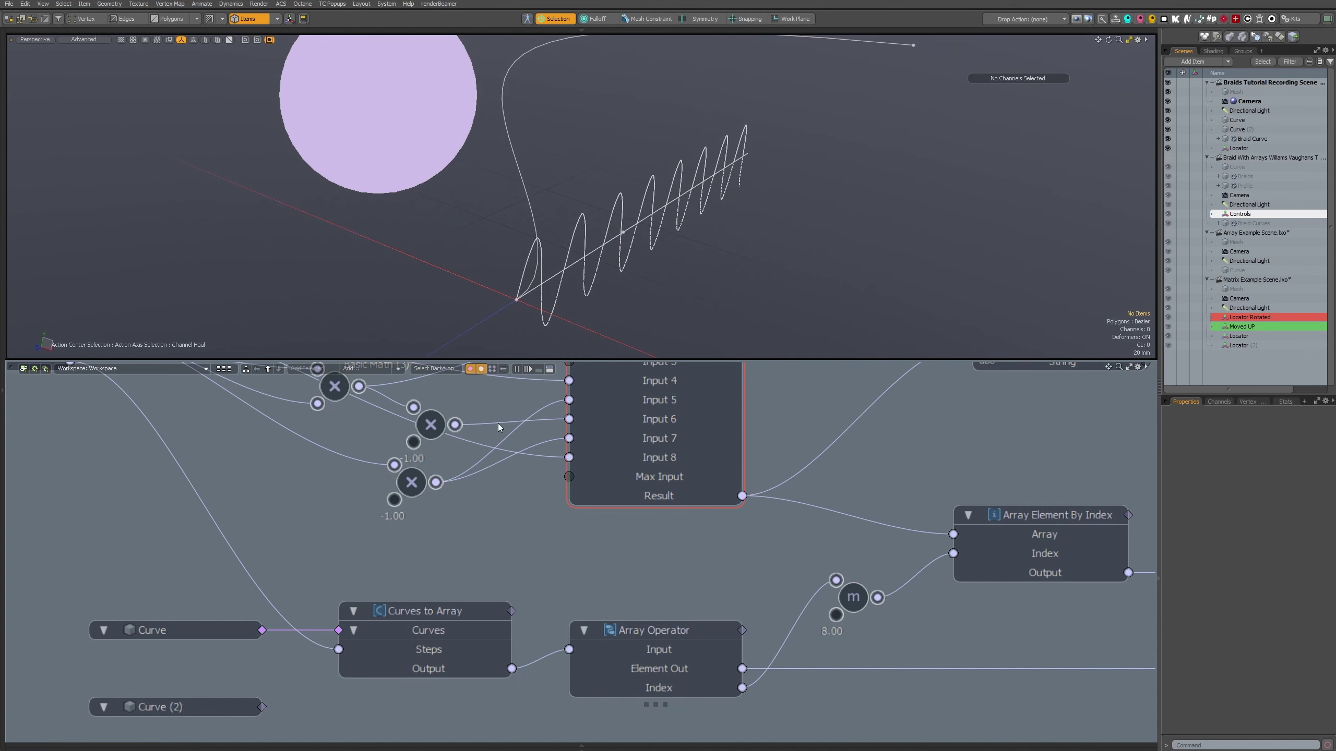
{"action": "left_click", "coordinate": [459, 612]}
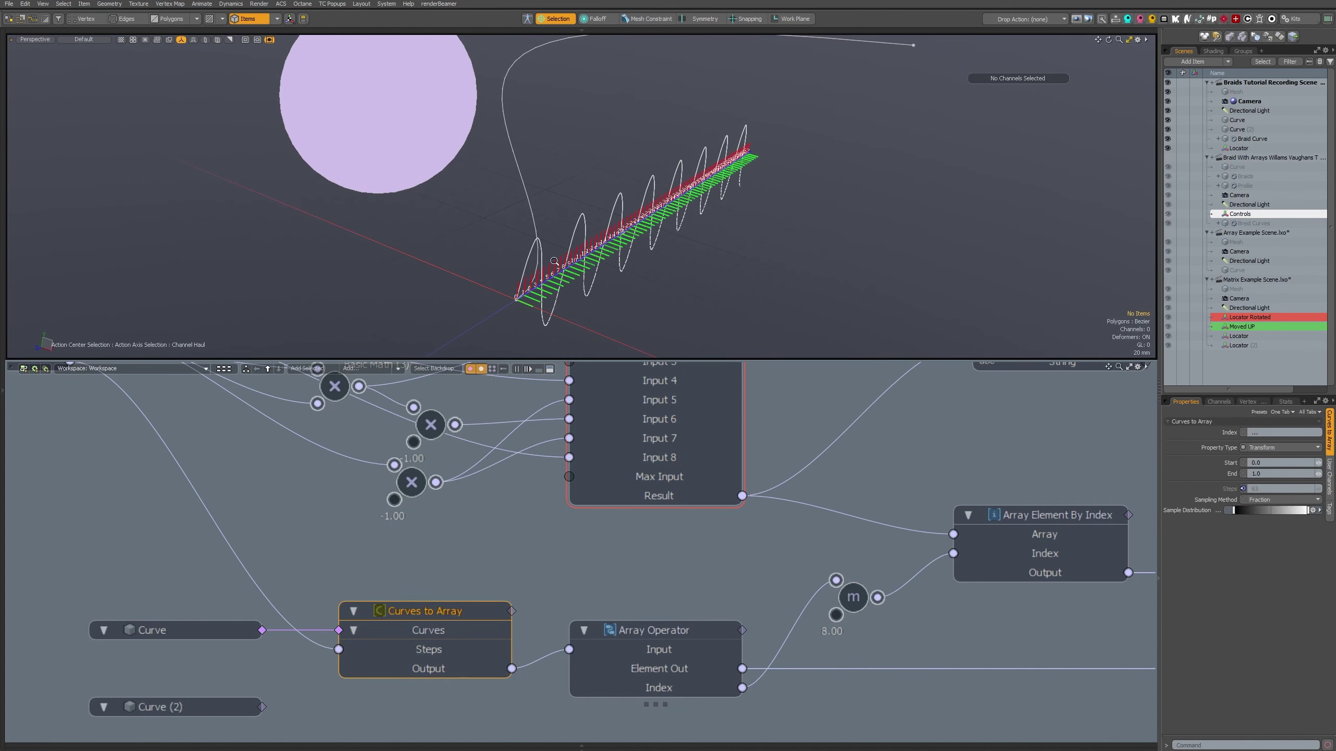
{"action": "scroll", "coordinate": [611, 293], "scroll_direction": "up", "scroll_amount": 3}
{"action": "scroll", "coordinate": [611, 294], "scroll_direction": "up", "scroll_amount": 3}
{"action": "scroll", "coordinate": [445, 304], "scroll_direction": "up", "scroll_amount": 3}
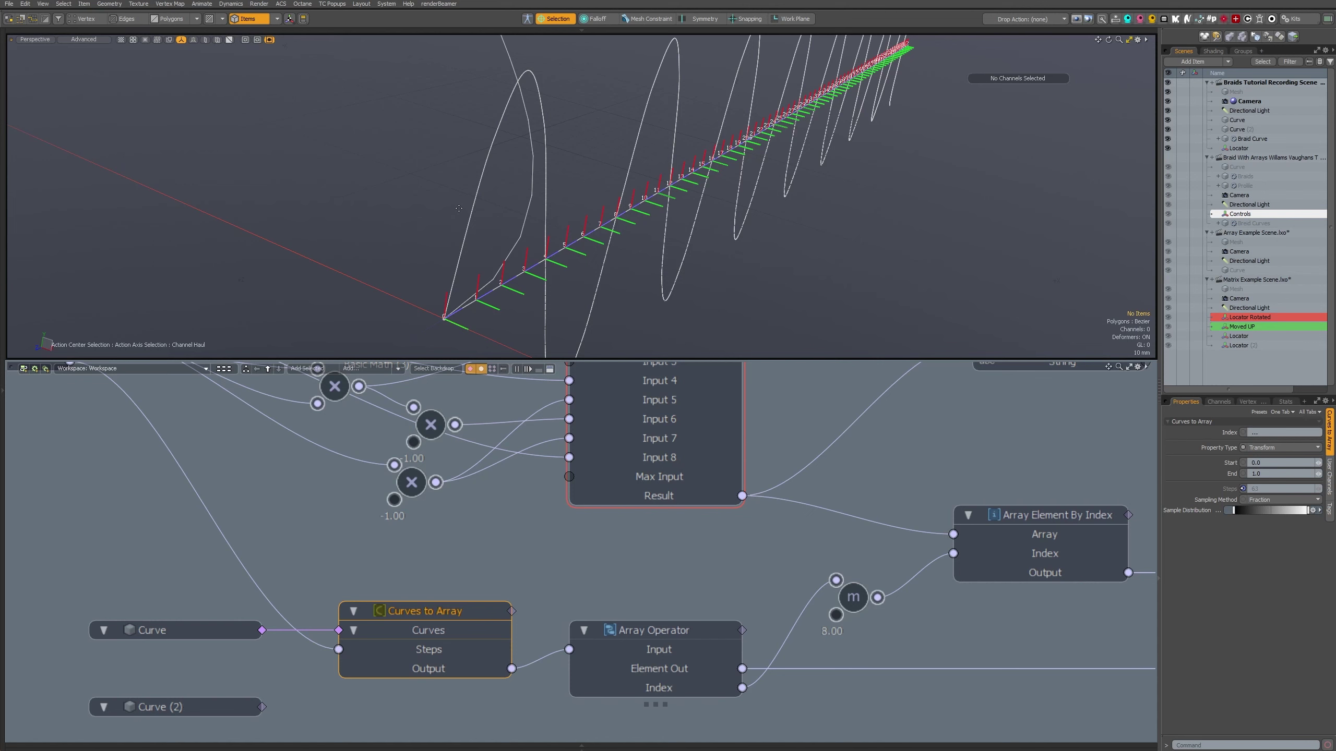
{"action": "scroll", "coordinate": [479, 210], "scroll_direction": "down", "scroll_amount": 5}
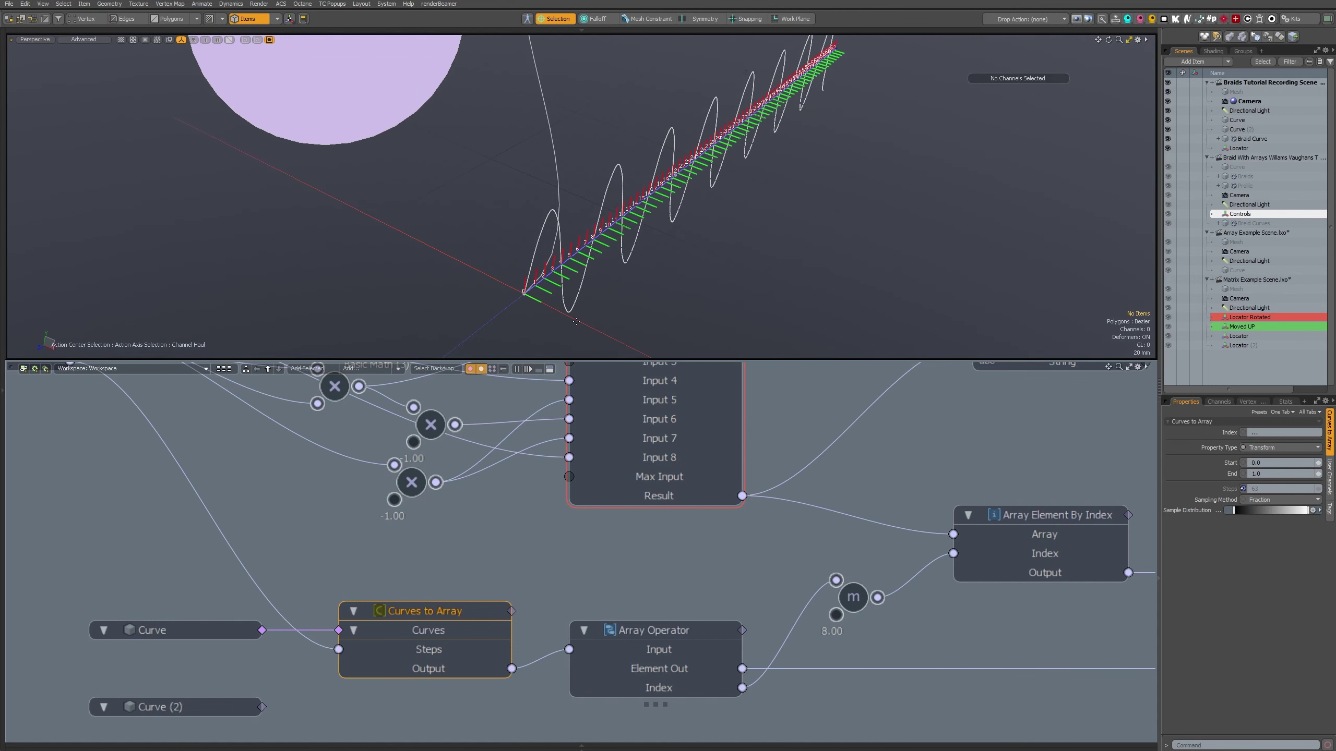
{"action": "scroll", "coordinate": [789, 573], "scroll_direction": "down", "scroll_amount": 2}
- Compare the Array Operator's offset transforms with those of Curves to Array by selecting these nodes and Matrix Compose in turn
{"action": "left_click_drag", "start_coordinate": [784, 573], "coordinate": [552, 551], "text": "alt"}
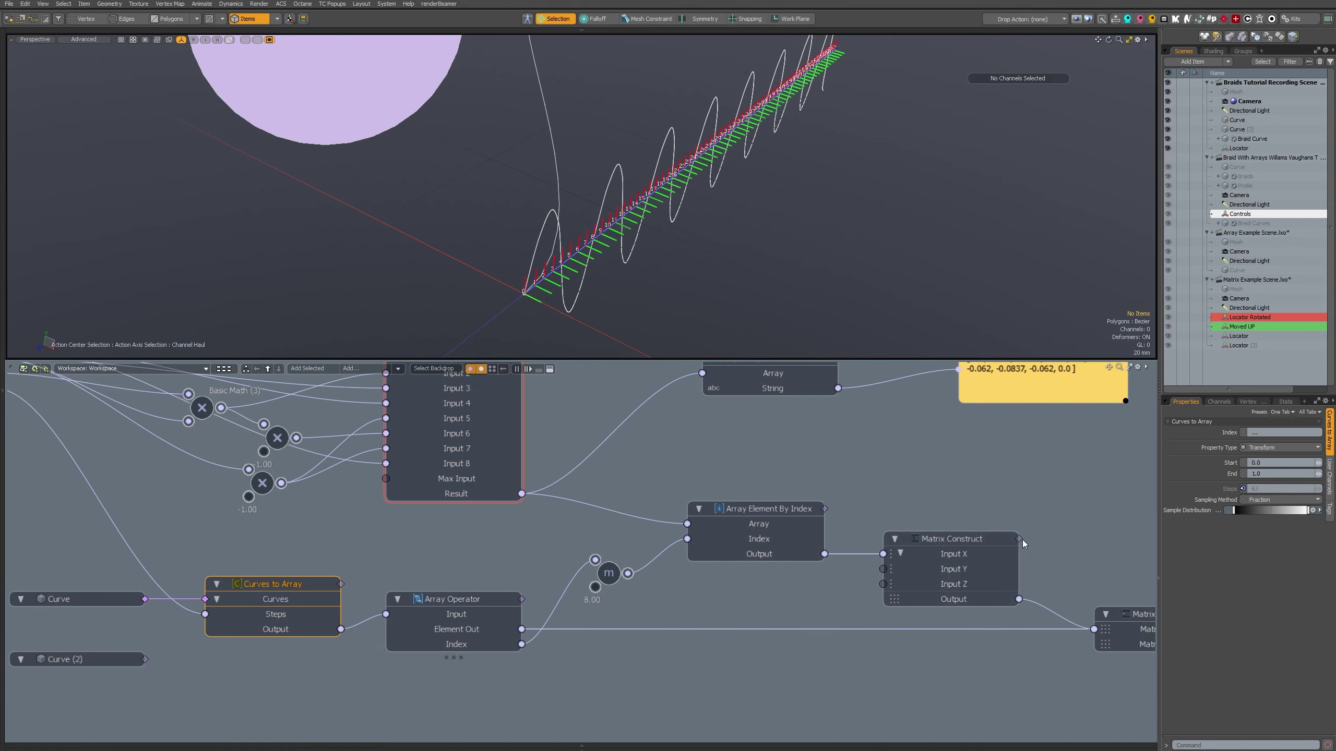
{"action": "left_click_drag", "start_coordinate": [1093, 578], "coordinate": [942, 512], "text": "alt"}
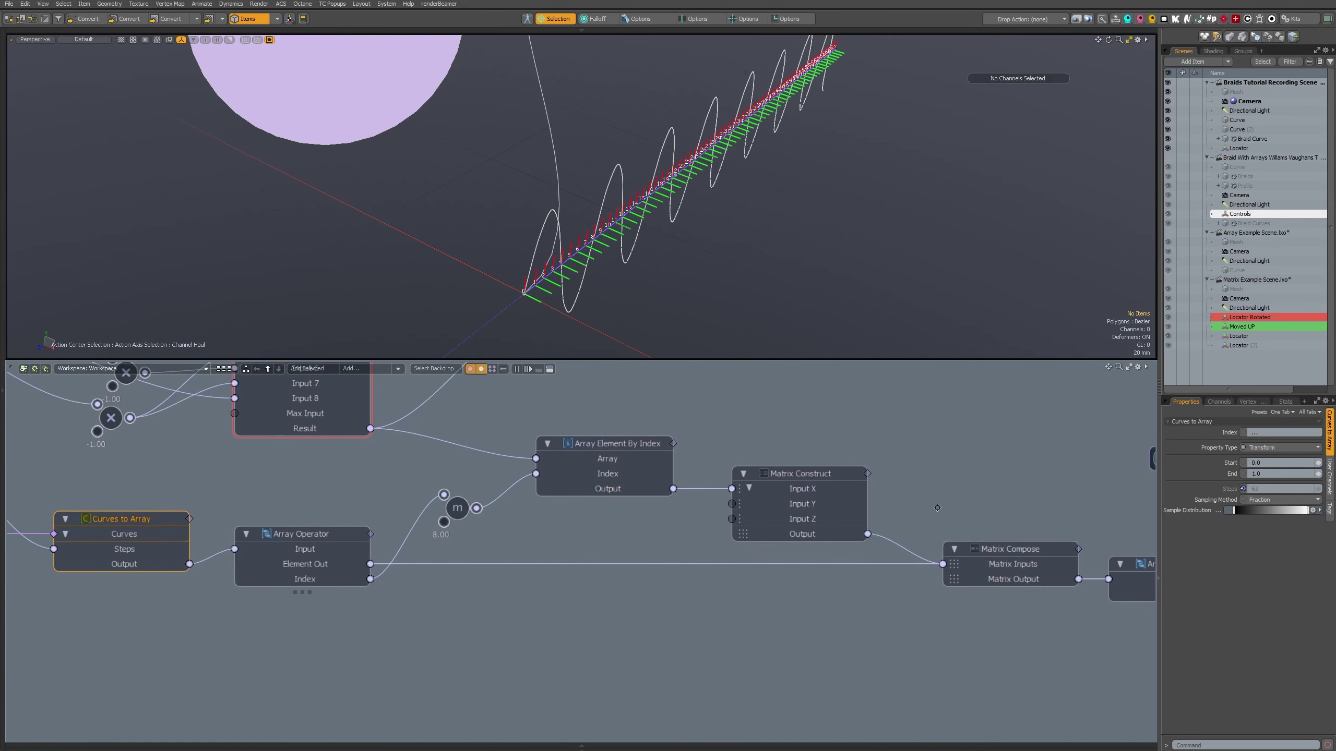
{"action": "left_click", "coordinate": [1002, 549]}
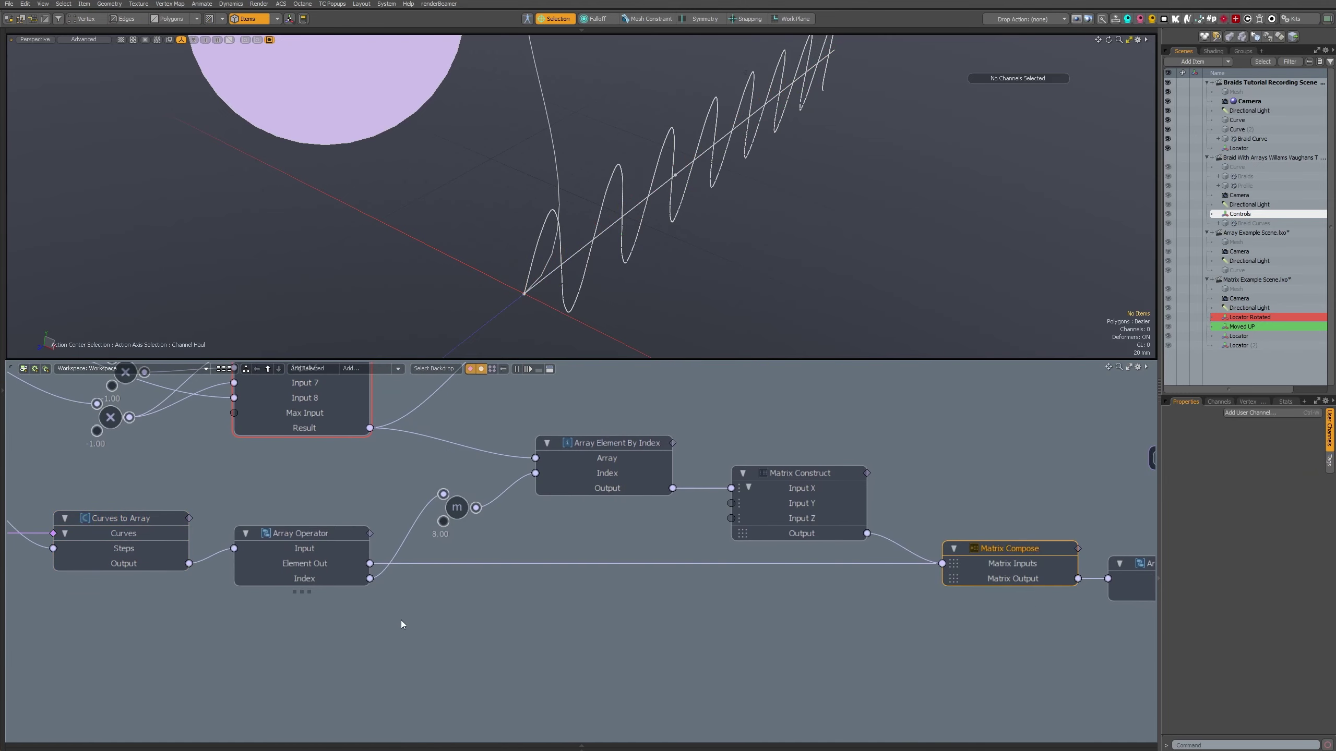
{"action": "left_click", "coordinate": [309, 540]}
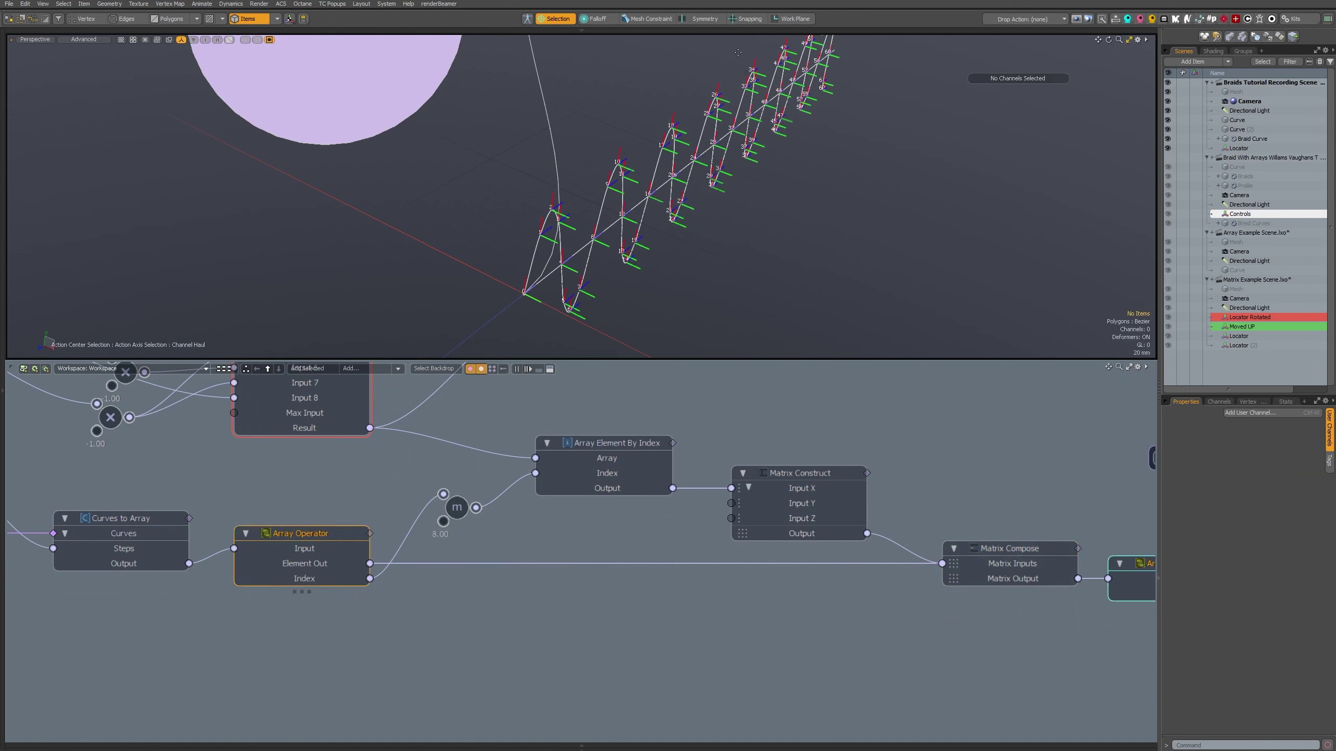
{"action": "left_click", "coordinate": [1009, 554]}
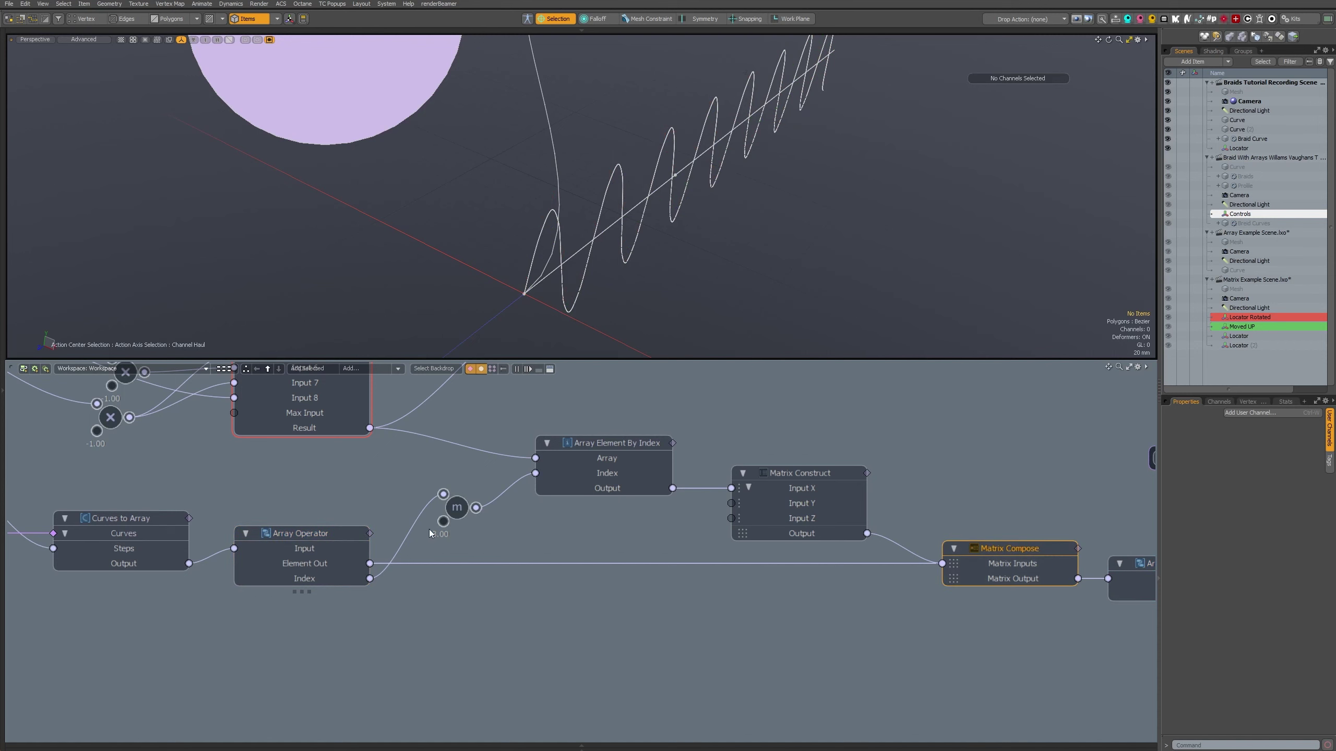
{"action": "left_click", "coordinate": [121, 518]}
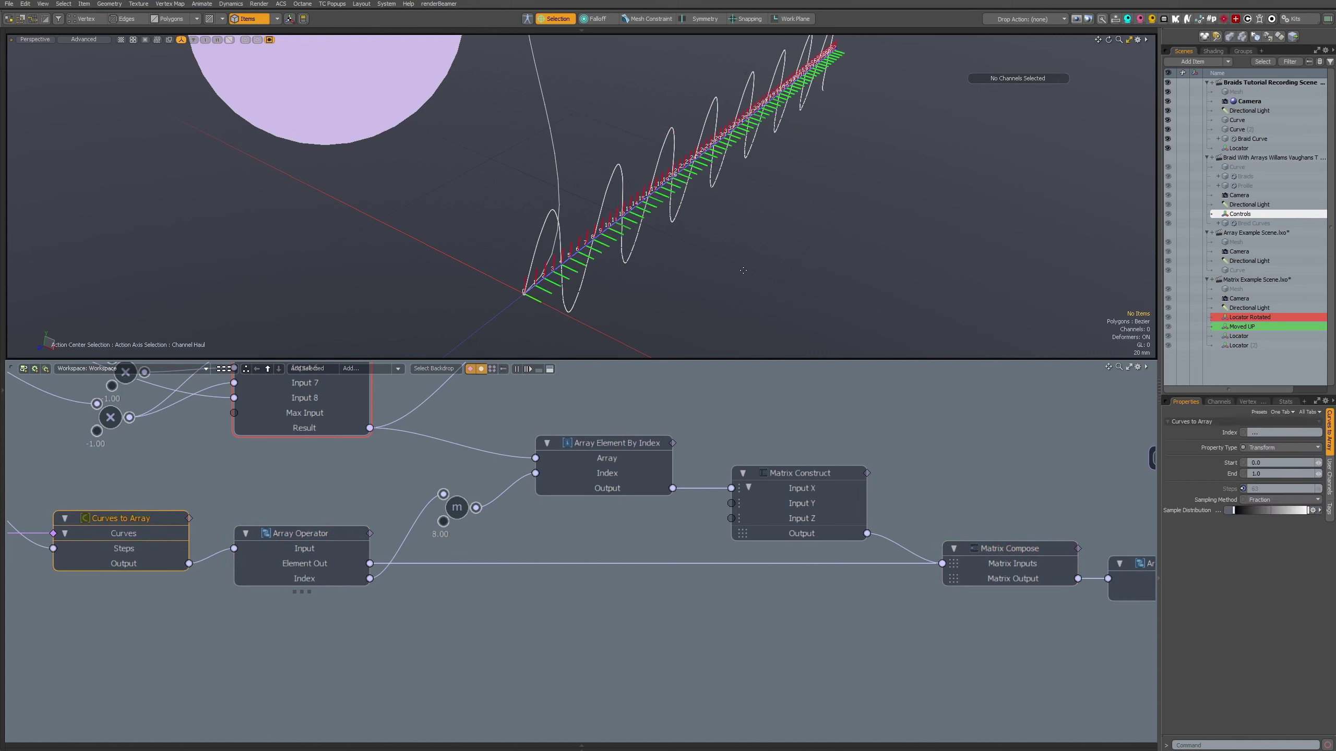
{"action": "left_click", "coordinate": [1018, 548]}
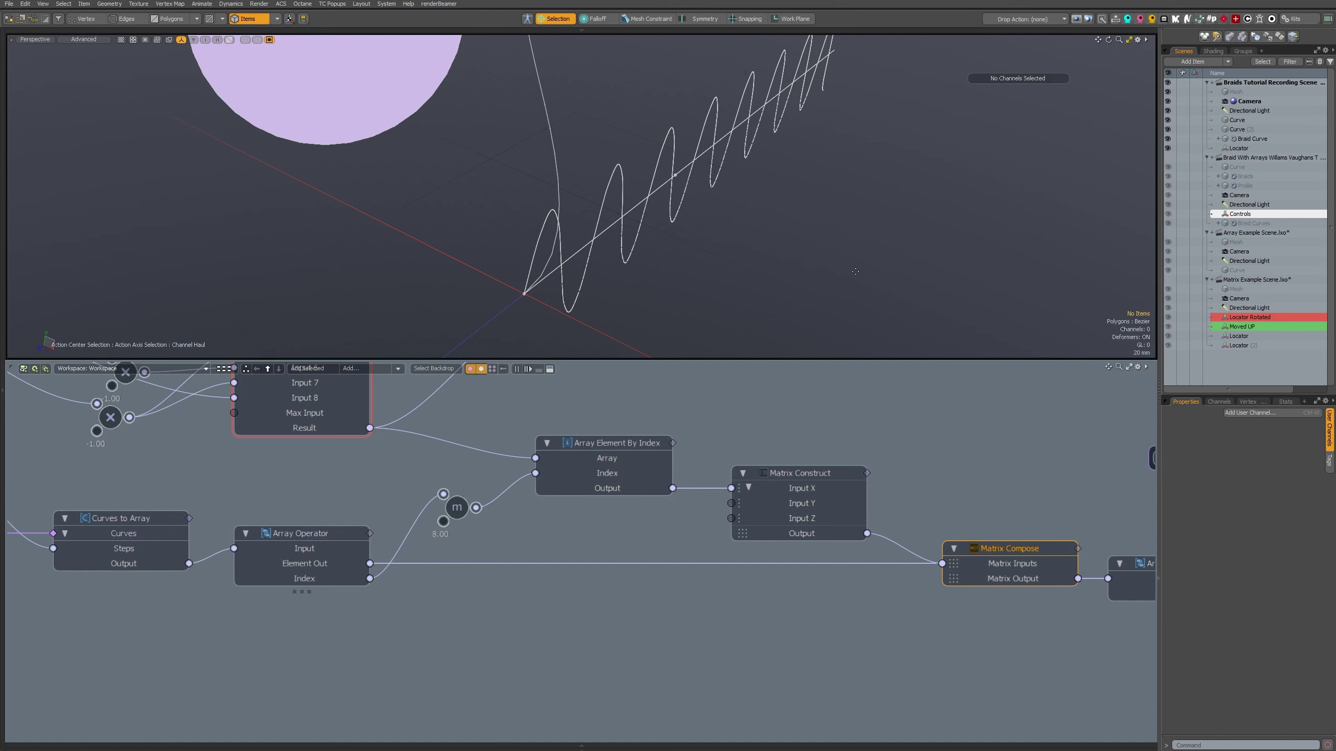
{"action": "middle_click_drag", "start_coordinate": [855, 271], "coordinate": [825, 239]}
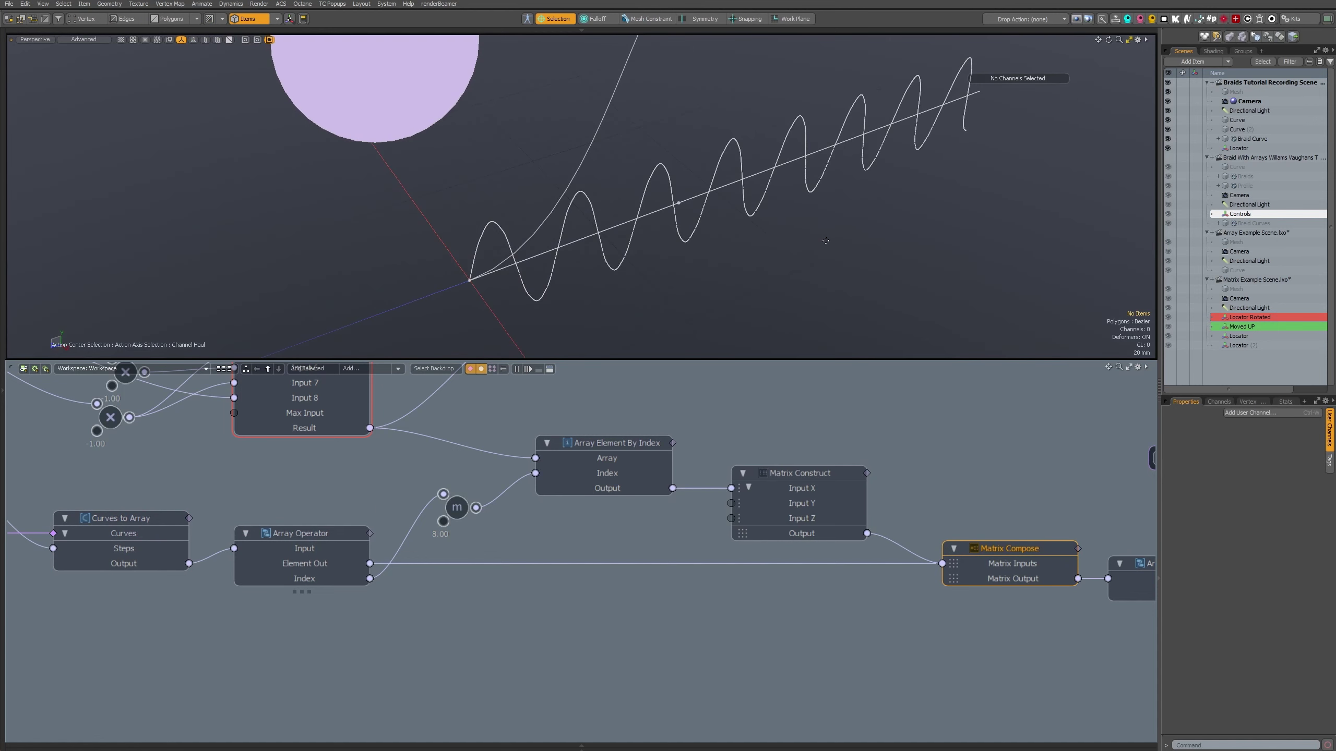
{"action": "scroll", "coordinate": [903, 516], "scroll_direction": "down", "scroll_amount": 3}
{"action": "left_click_drag", "start_coordinate": [903, 515], "coordinate": [744, 554], "text": "alt"}
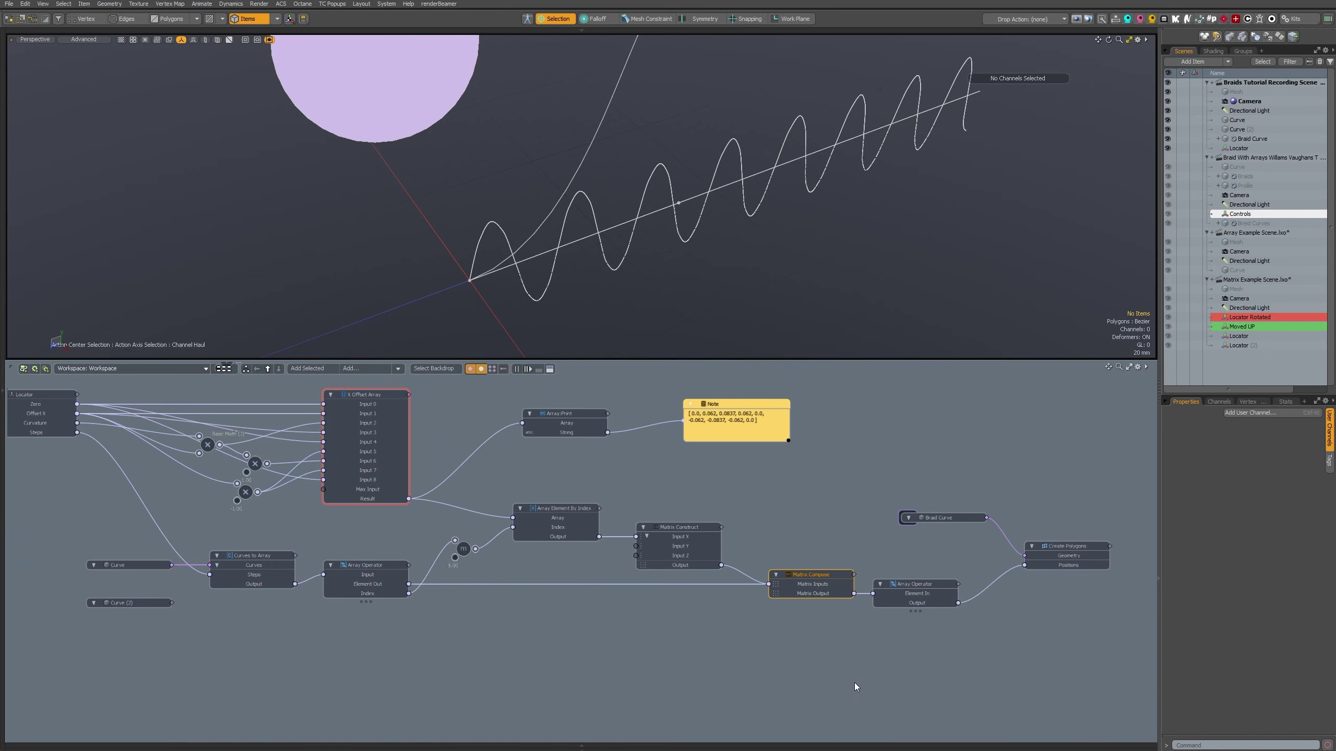
- Examine the Curves to Array transforms along the straight guide curve from several angles, comparing them with the Locator selected
{"action": "scroll", "coordinate": [777, 542], "scroll_direction": "down", "scroll_amount": 1}
{"action": "left_click_drag", "start_coordinate": [776, 542], "coordinate": [789, 564], "text": "alt"}
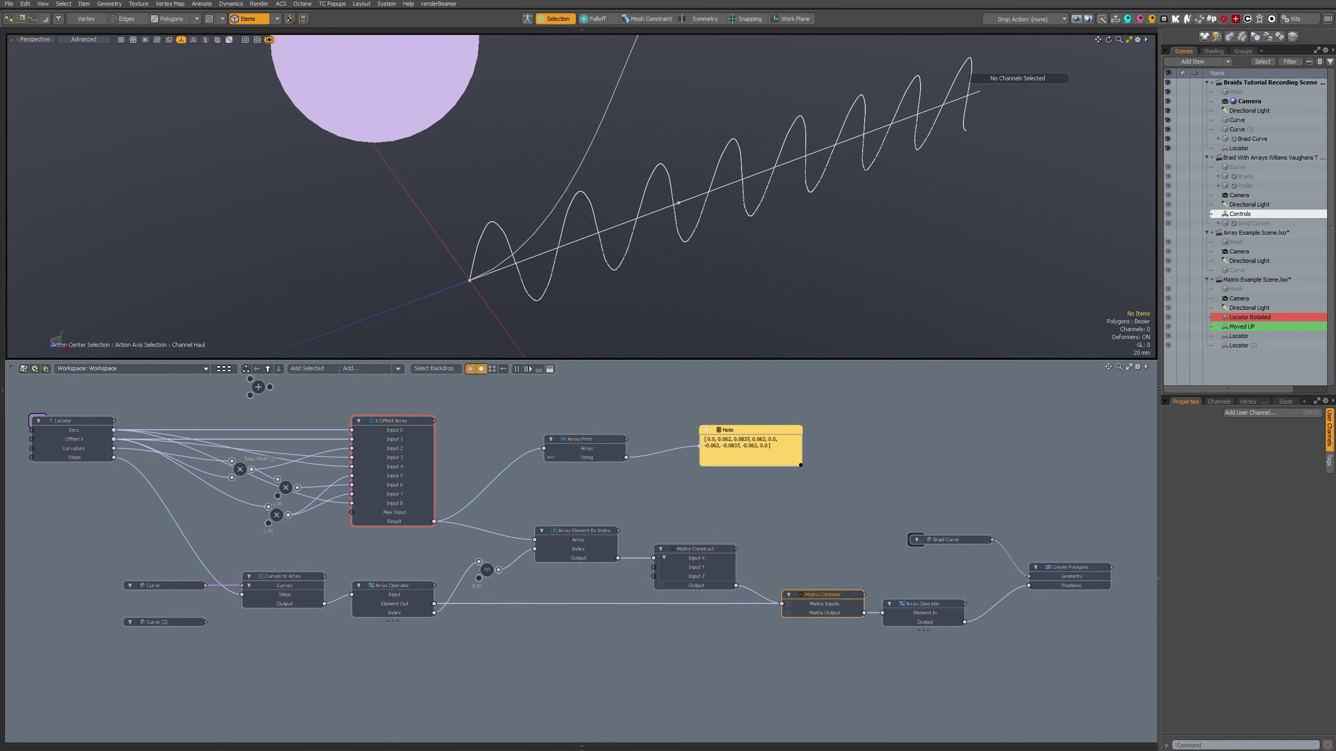
{"action": "right_click", "coordinate": [582, 489]}
{"action": "left_click", "coordinate": [305, 578]}
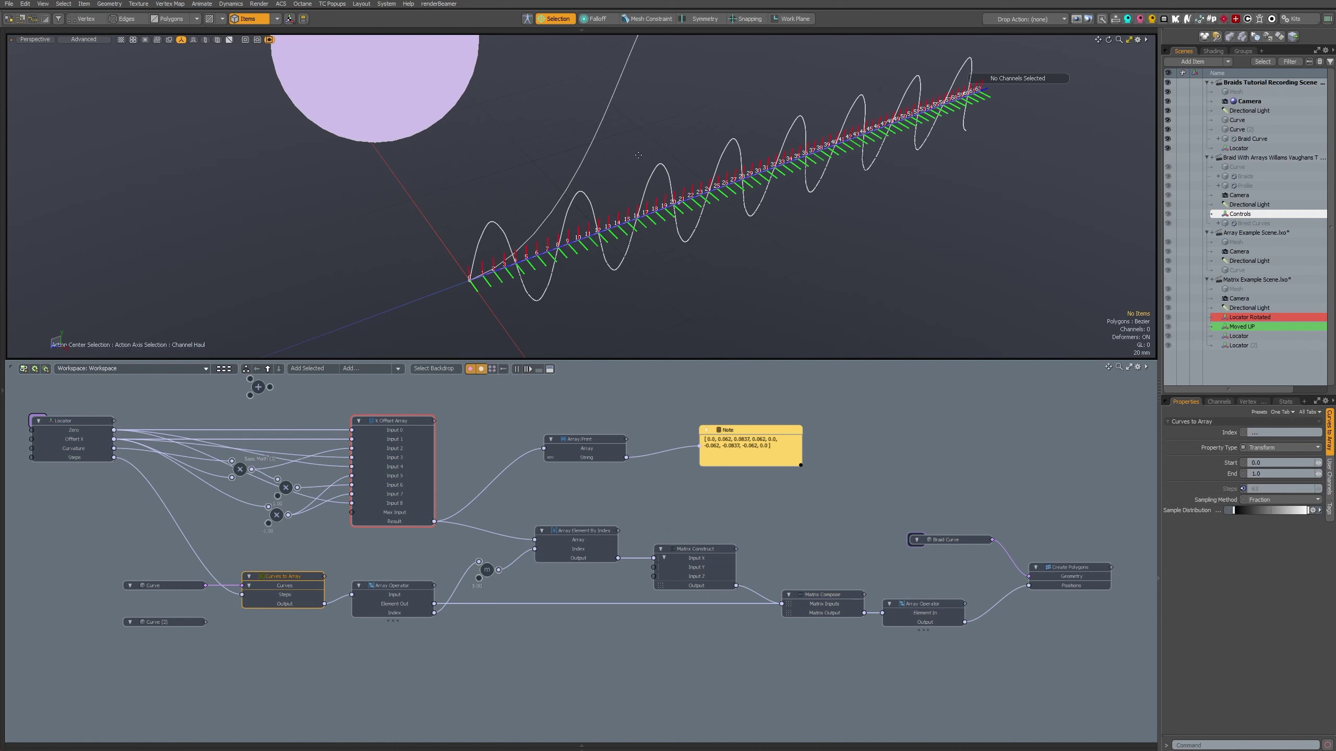
{"action": "left_click_drag", "start_coordinate": [618, 243], "coordinate": [478, 170], "text": "alt"}
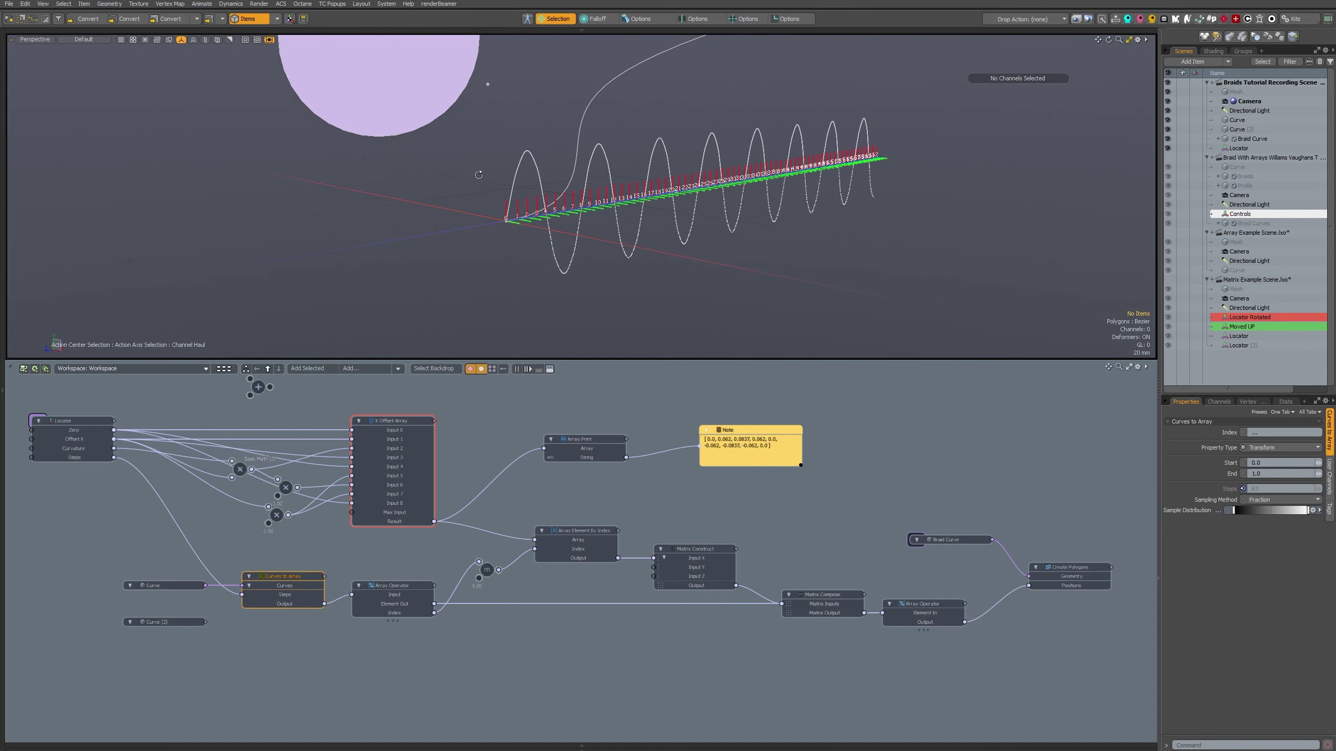
{"action": "left_click_drag", "start_coordinate": [739, 221], "coordinate": [736, 295], "text": "alt"}
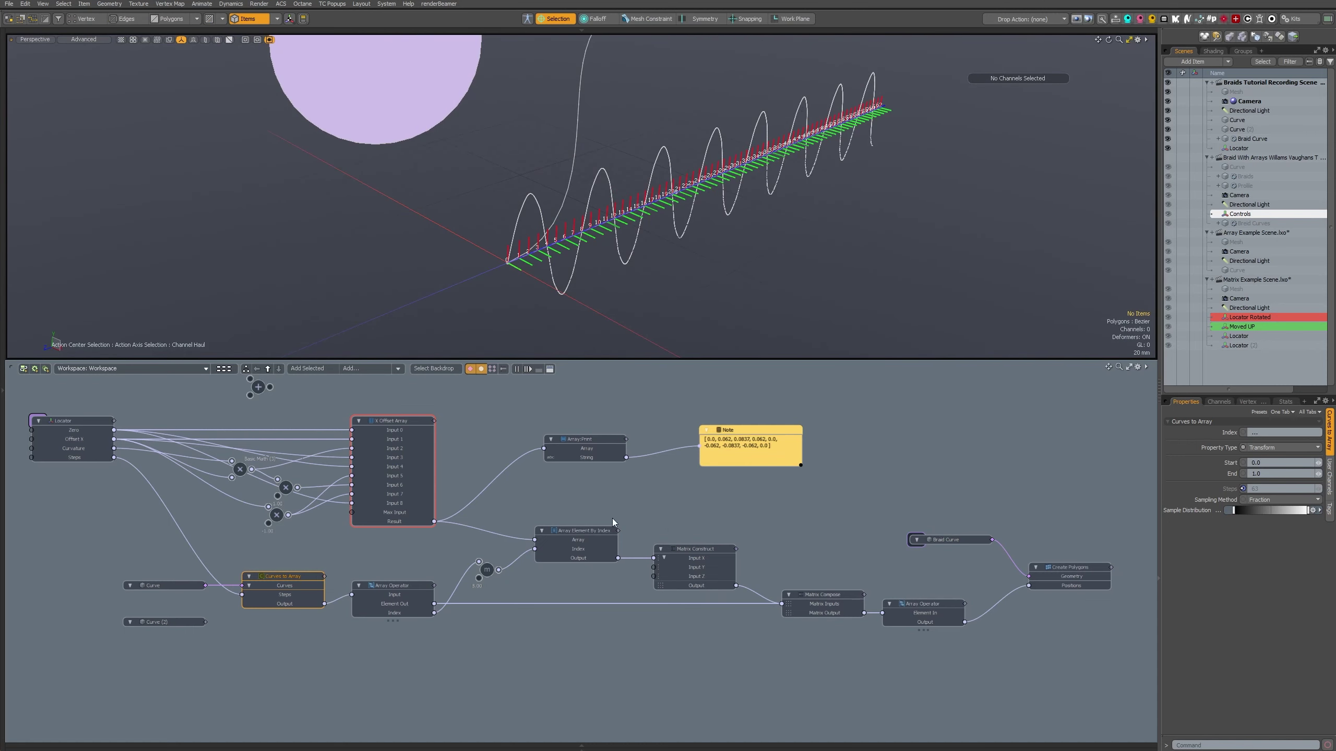
{"action": "left_click_drag", "start_coordinate": [853, 286], "coordinate": [787, 286], "text": "alt"}
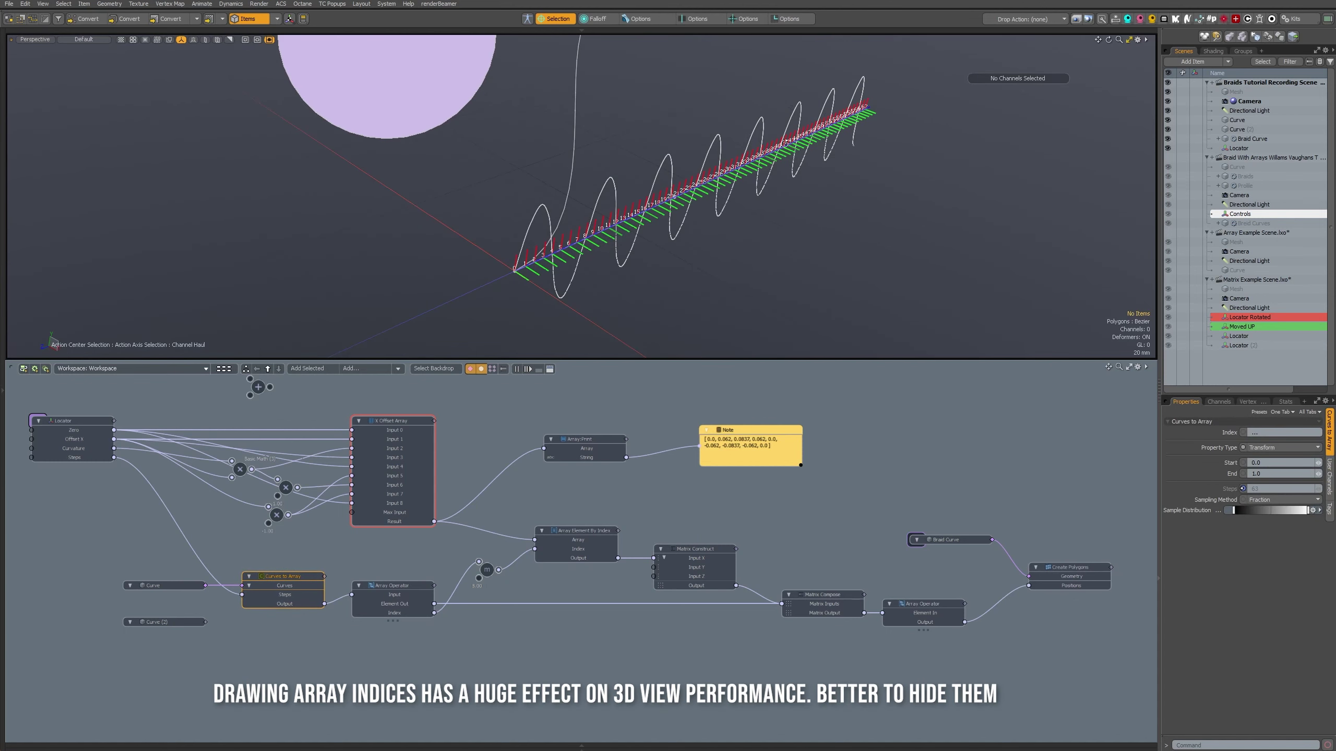
{"action": "left_click_drag", "start_coordinate": [658, 210], "coordinate": [631, 237], "text": "alt"}
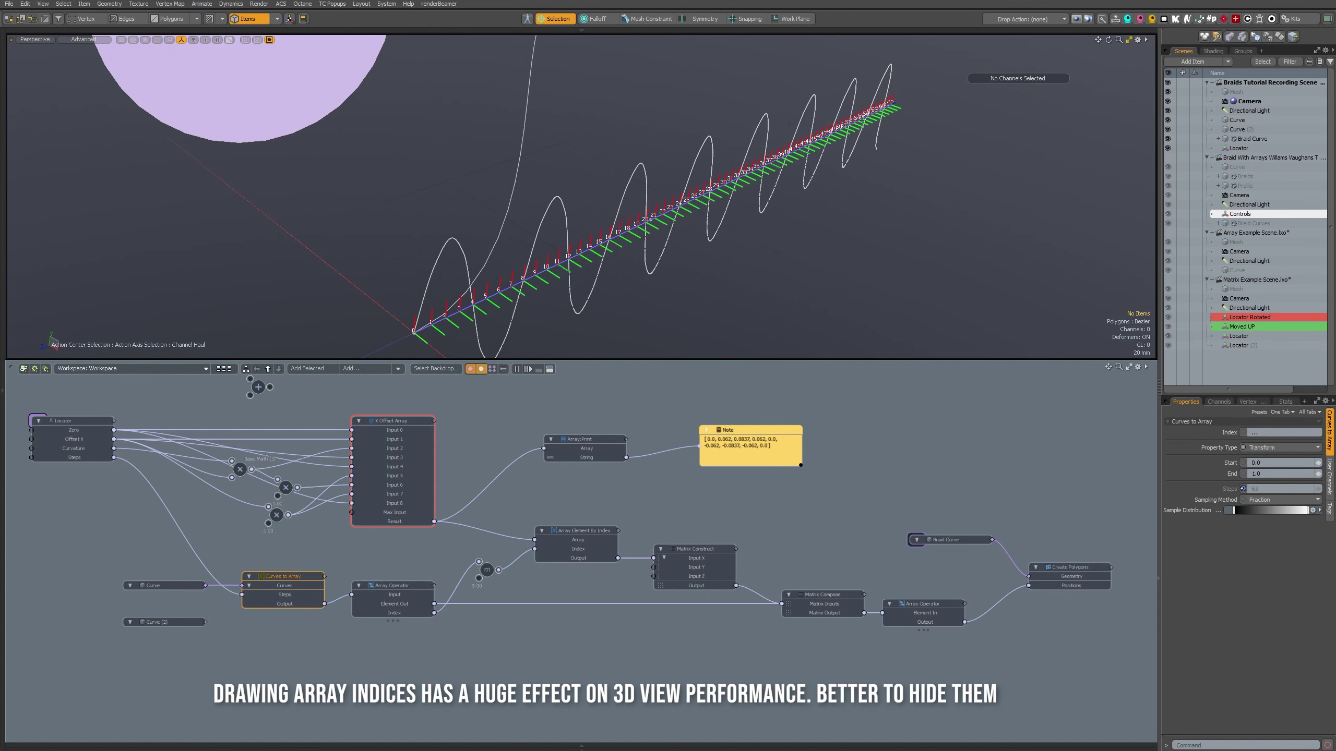
{"action": "left_click", "coordinate": [55, 424]}
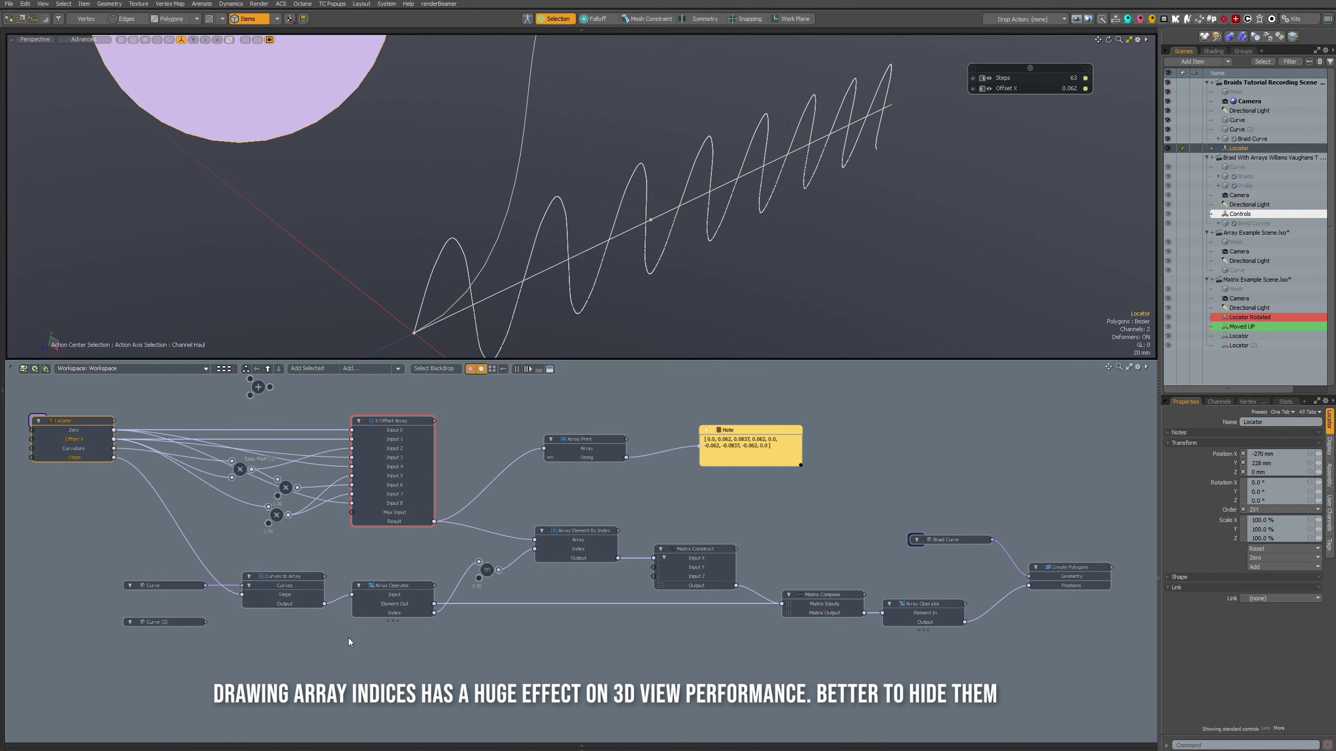
{"action": "left_click", "coordinate": [289, 583]}
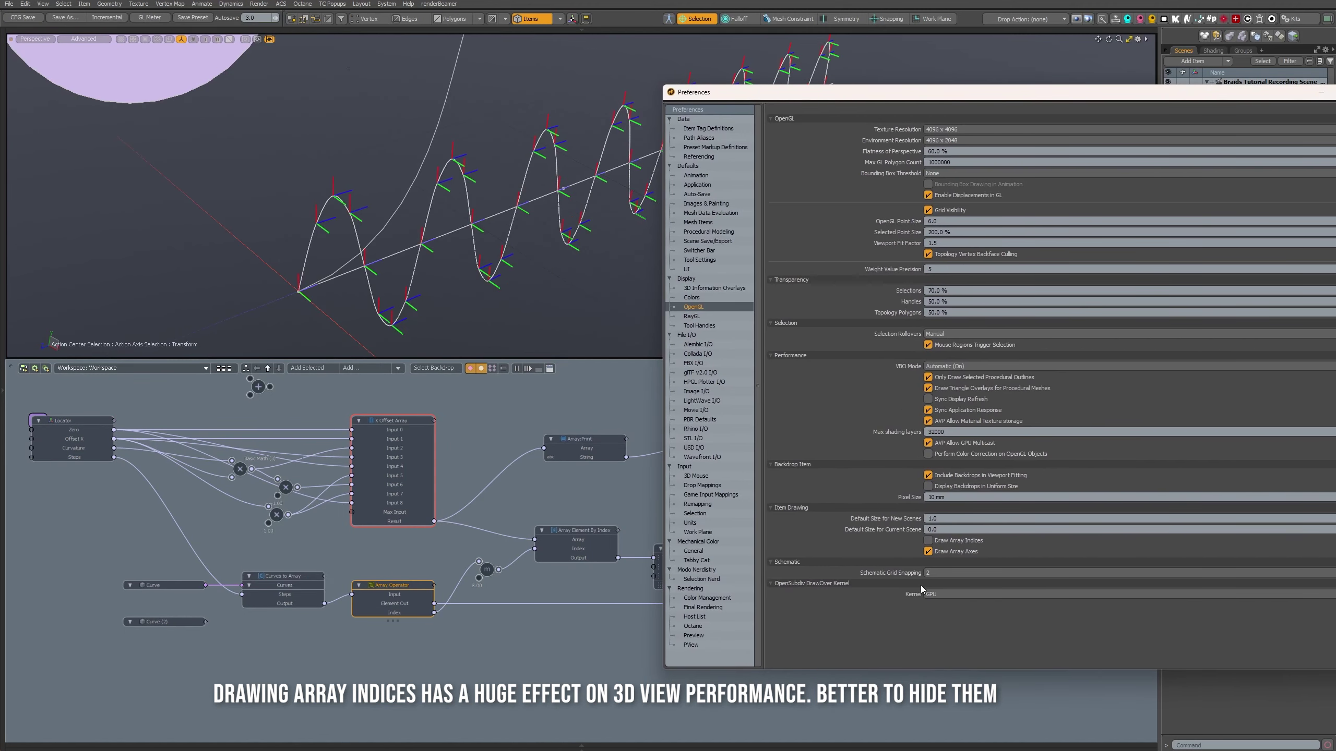
- Toggle Draw Array Indices in the OpenGL preferences, leave it off, and enable the GL Meter
{"action": "left_click", "coordinate": [956, 545]}
{"action": "left_click", "coordinate": [957, 545]}
{"action": "left_click", "coordinate": [957, 545]}
{"action": "left_click", "coordinate": [956, 545]}
{"action": "left_click", "coordinate": [160, 19]}
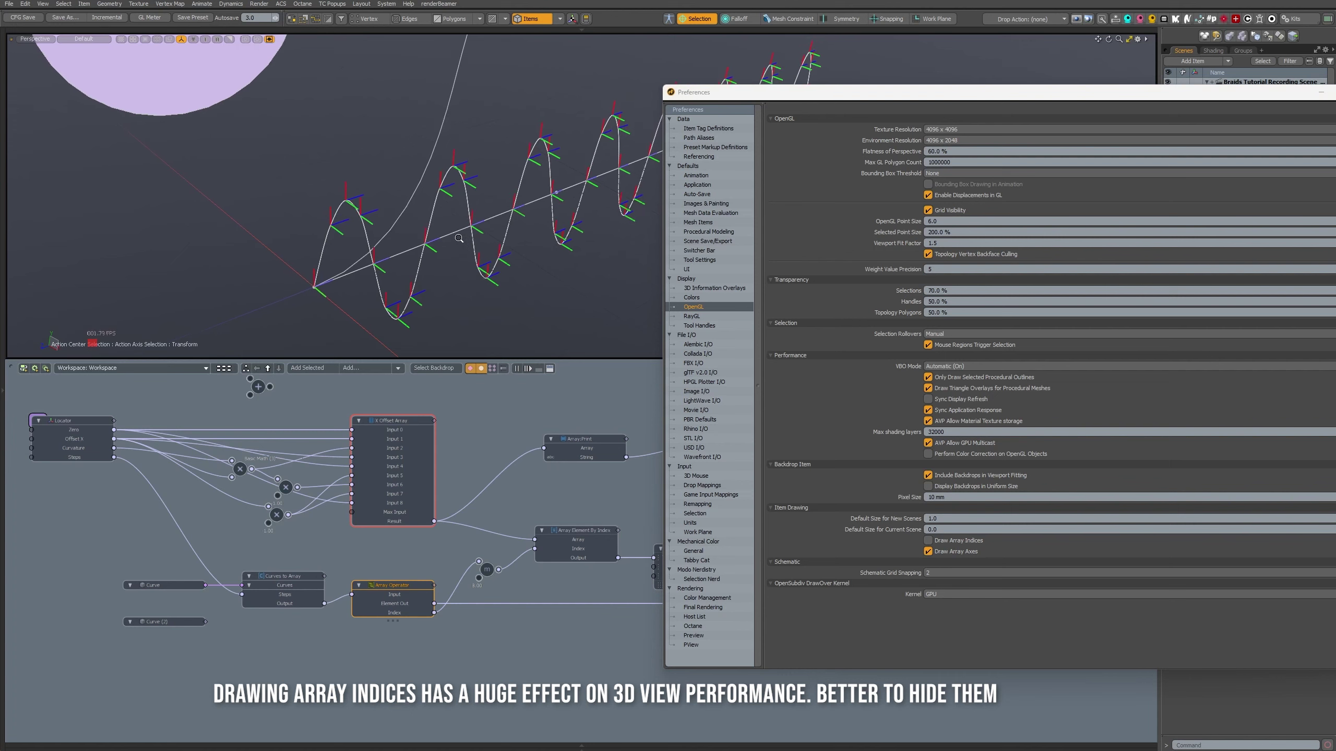
- Compare 3D view performance while orbiting with Draw Array Indices off and on, leaving it off
{"action": "mouse_move", "coordinate": [486, 255]}
{"action": "left_mouse_down", "text": "alt"}
{"action": "mouse_move", "coordinate": [426, 254]}
{"action": "mouse_move", "coordinate": [479, 255]}
{"action": "left_mouse_up", "text": "alt"}
{"action": "left_click", "coordinate": [941, 541]}
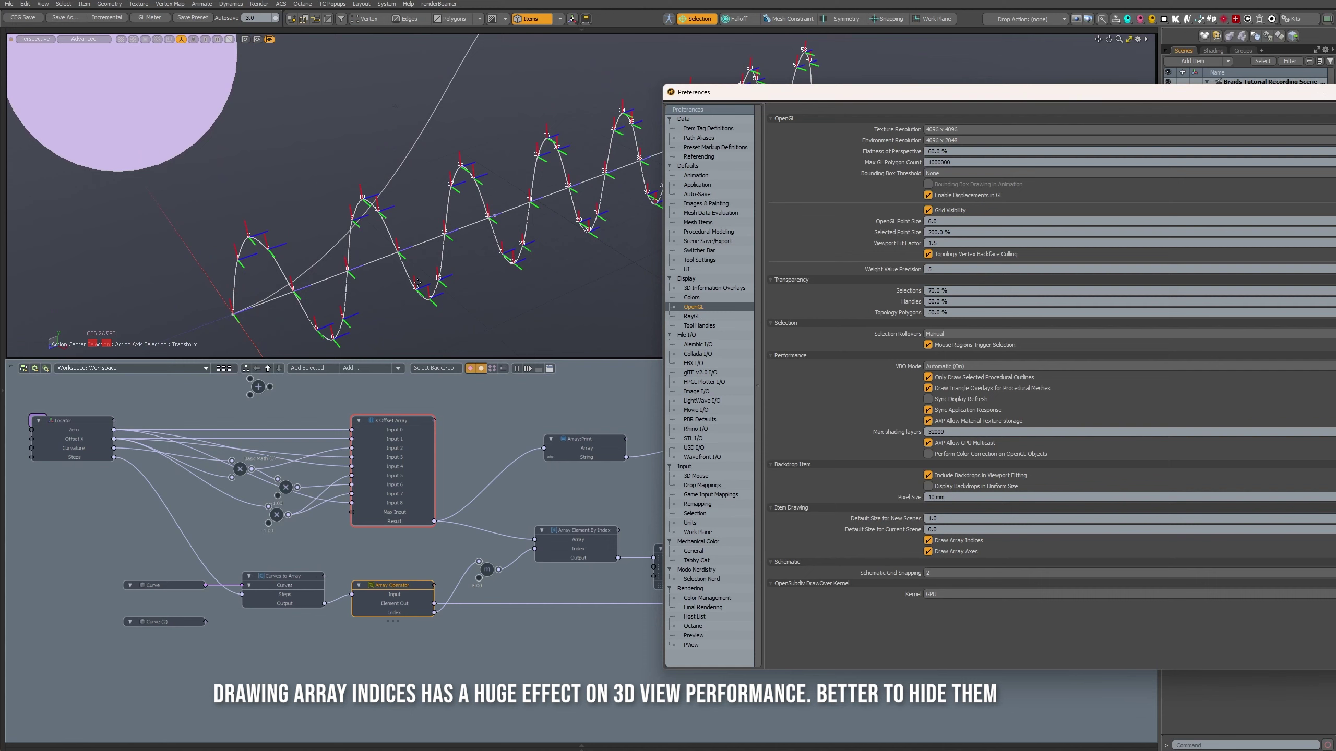
{"action": "mouse_move", "coordinate": [237, 292]}
{"action": "left_mouse_down", "text": "alt"}
{"action": "mouse_move", "coordinate": [211, 291]}
{"action": "mouse_move", "coordinate": [662, 257]}
{"action": "left_mouse_up", "text": "alt"}
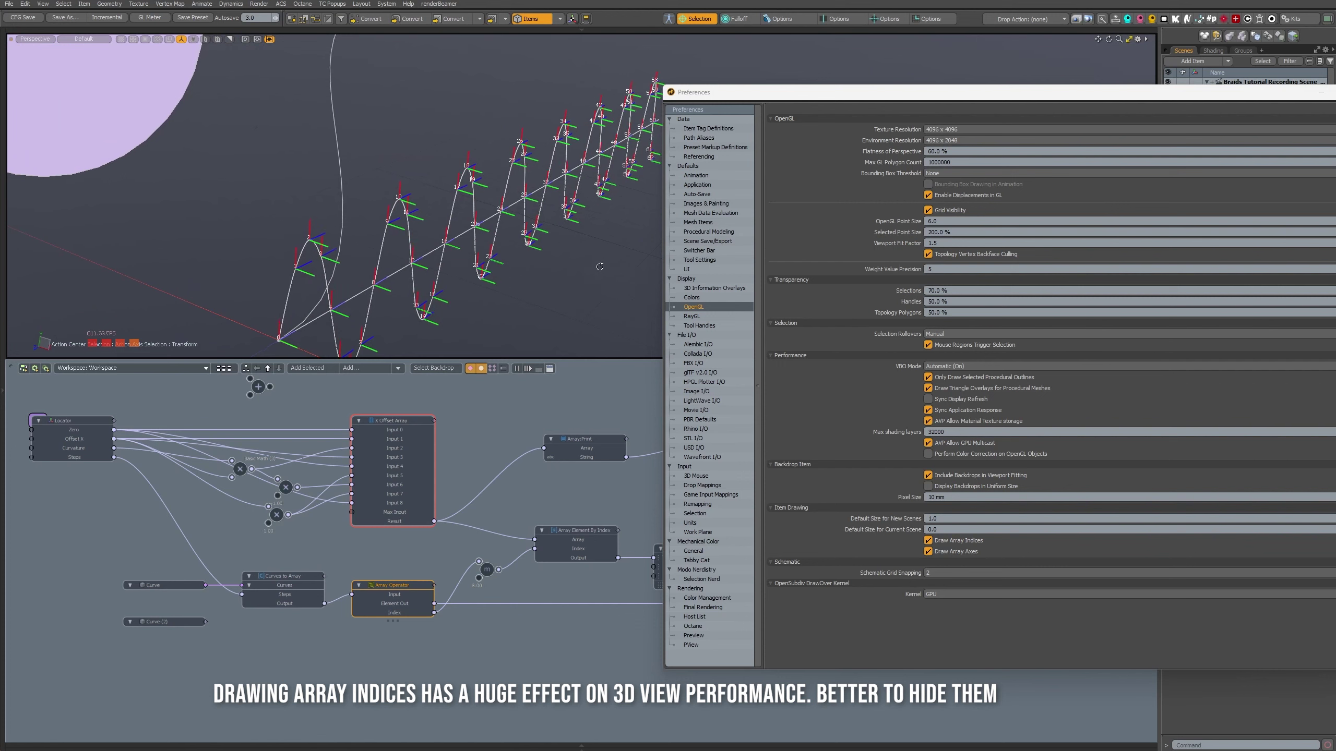
{"action": "left_click", "coordinate": [945, 542]}
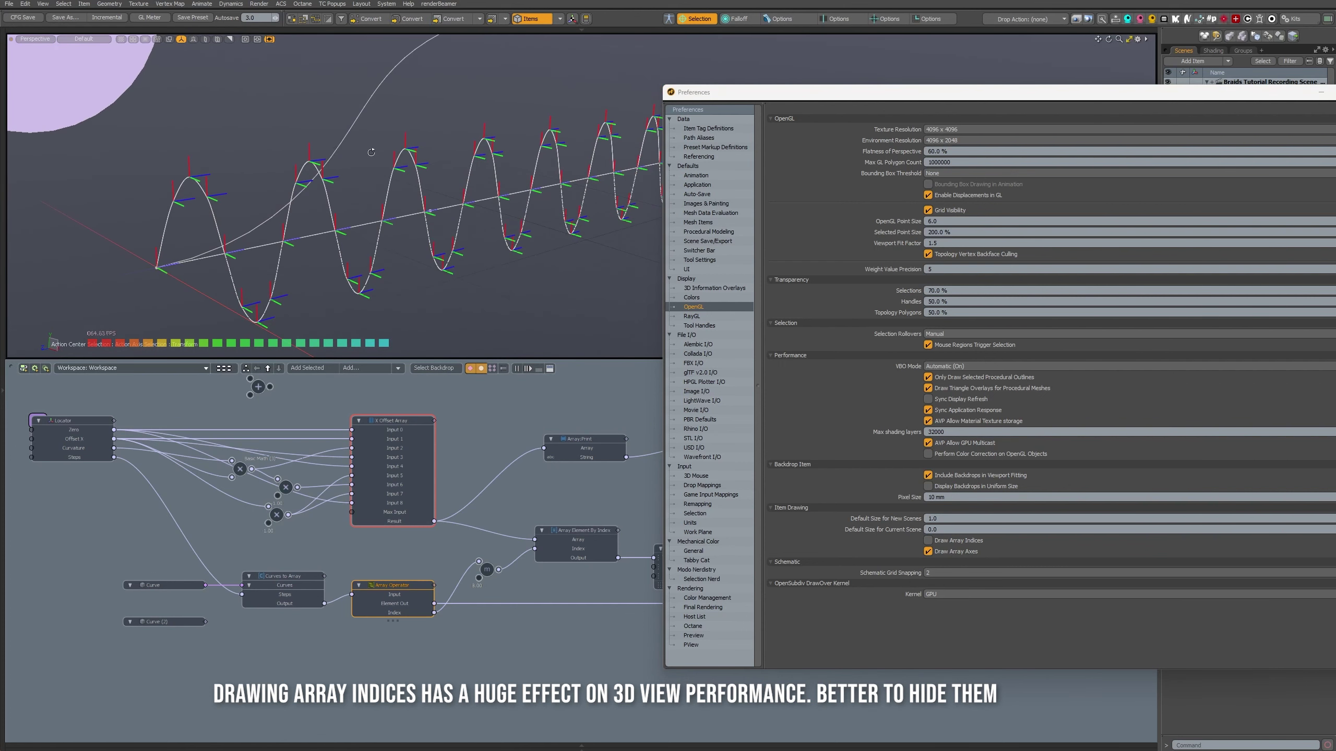
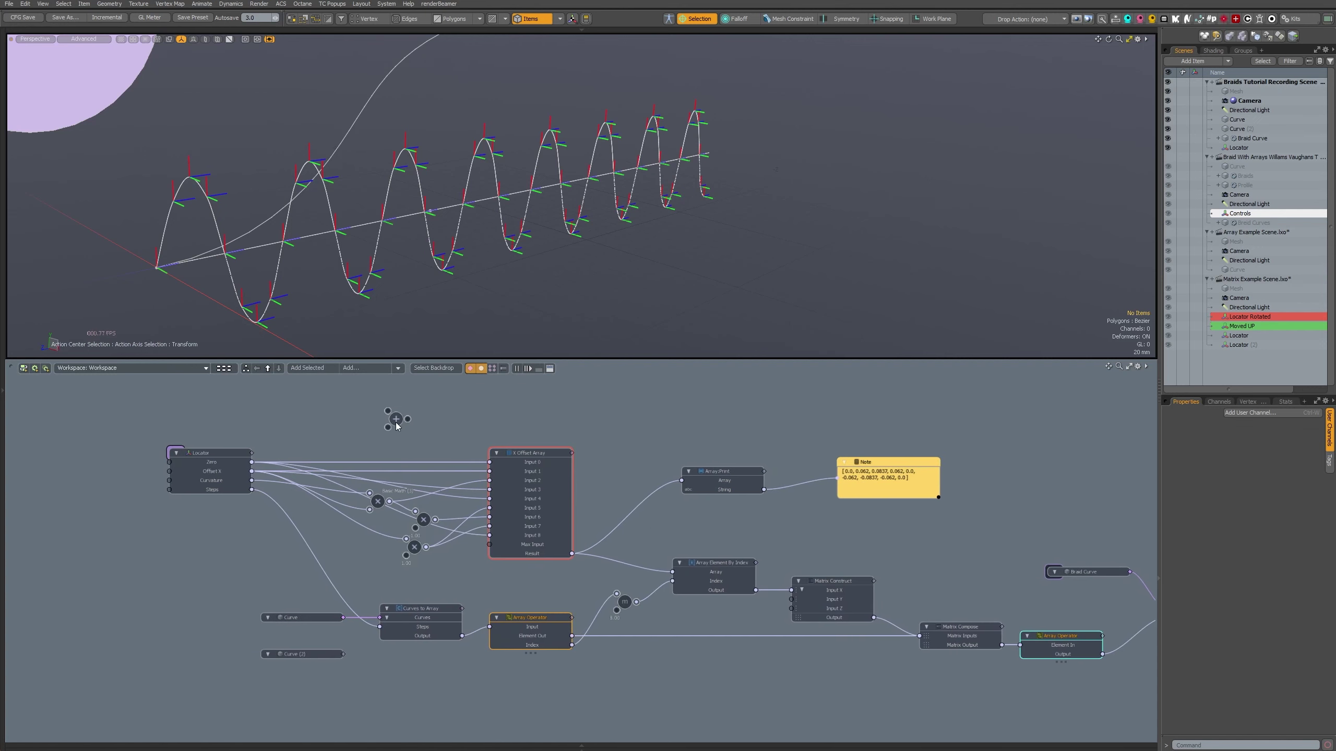
- Delete the unconnected addition math node above the network and select the X Offset Array node
{"action": "left_click", "coordinate": [394, 419]}
{"action": "key", "text": "Delete"}
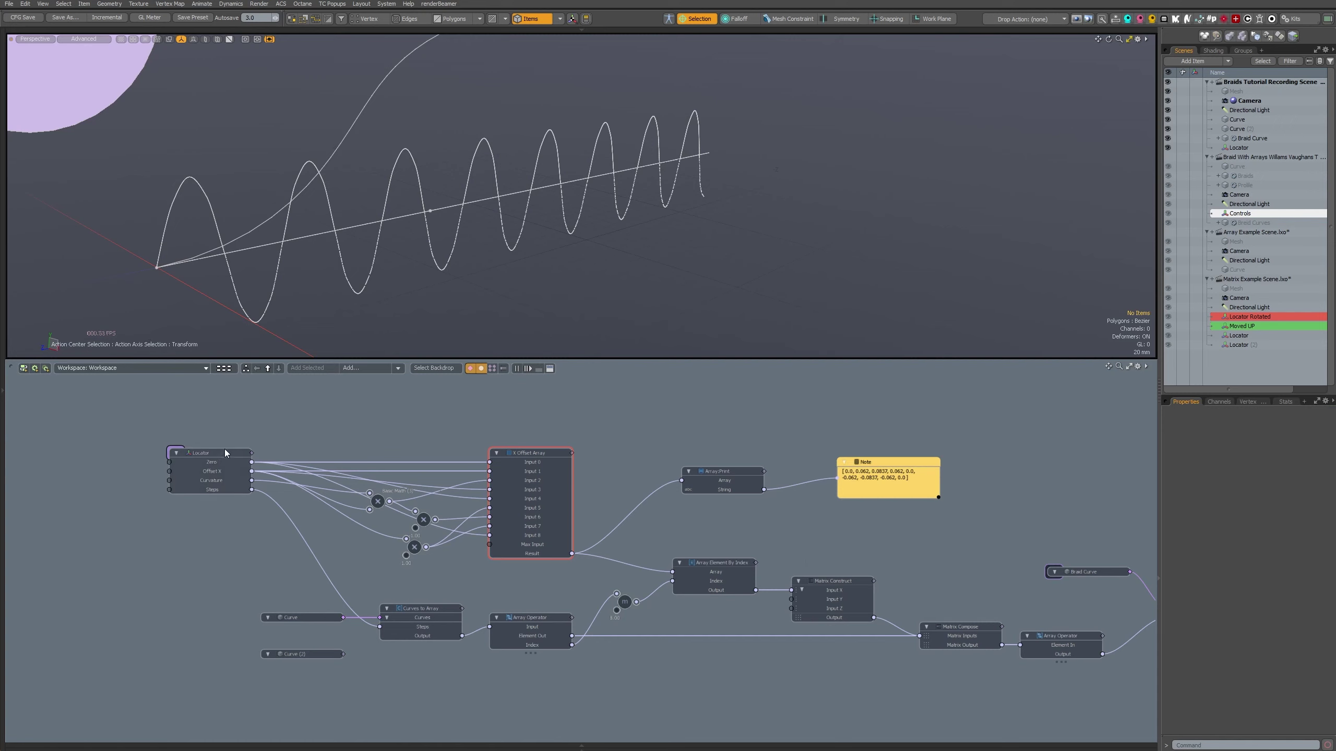
{"action": "left_click", "coordinate": [543, 457]}
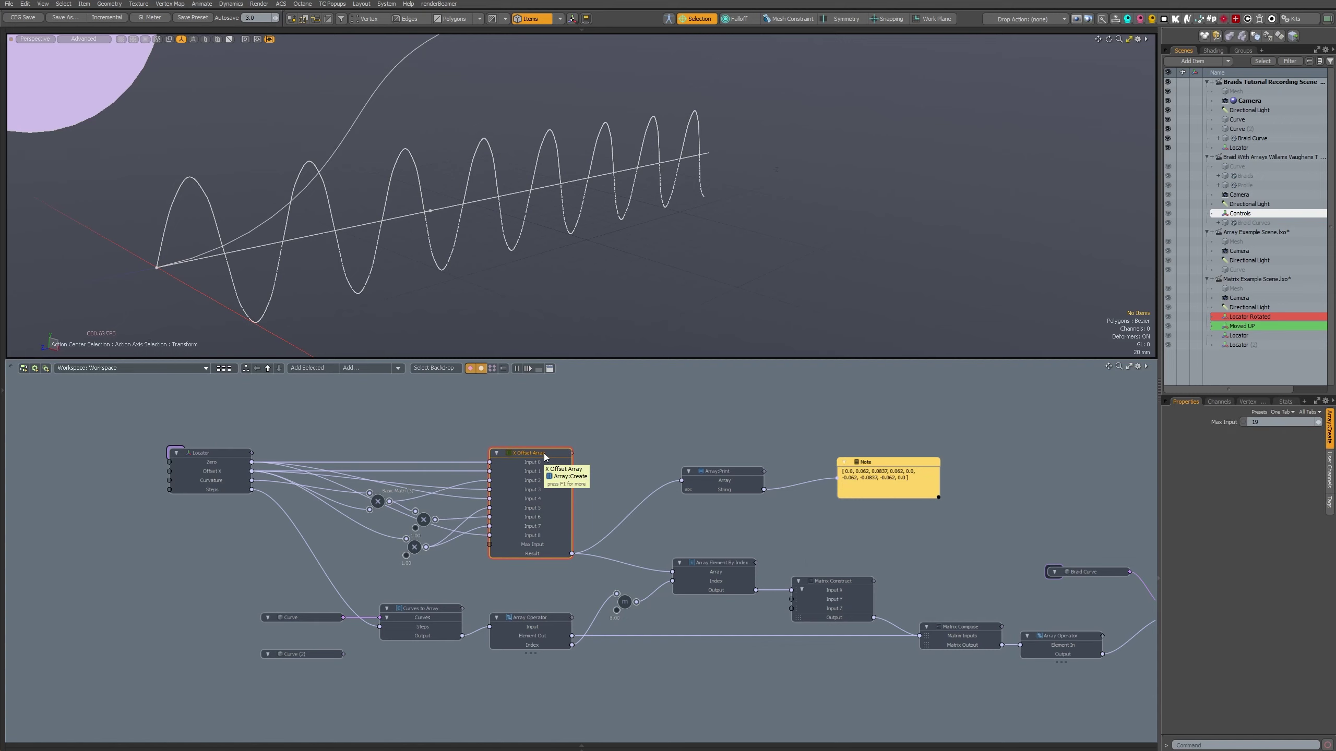
- Move the modulo, Array Element By Index and Matrix Construct nodes below the main Array Operator to Matrix Compose connection
{"action": "left_click_drag", "start_coordinate": [629, 492], "coordinate": [645, 409], "text": "alt"}
{"action": "left_click_drag", "start_coordinate": [749, 489], "coordinate": [750, 498]}
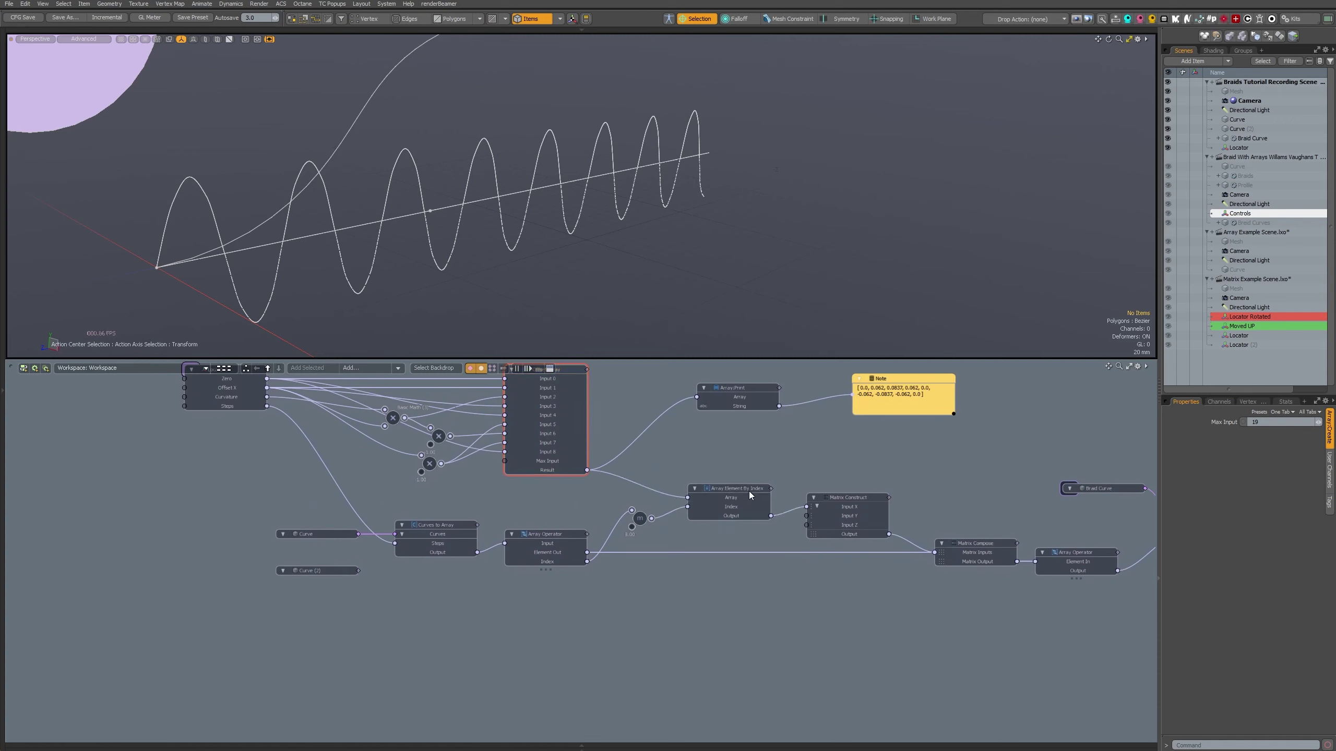
{"action": "left_click_drag", "start_coordinate": [830, 508], "coordinate": [838, 517]}
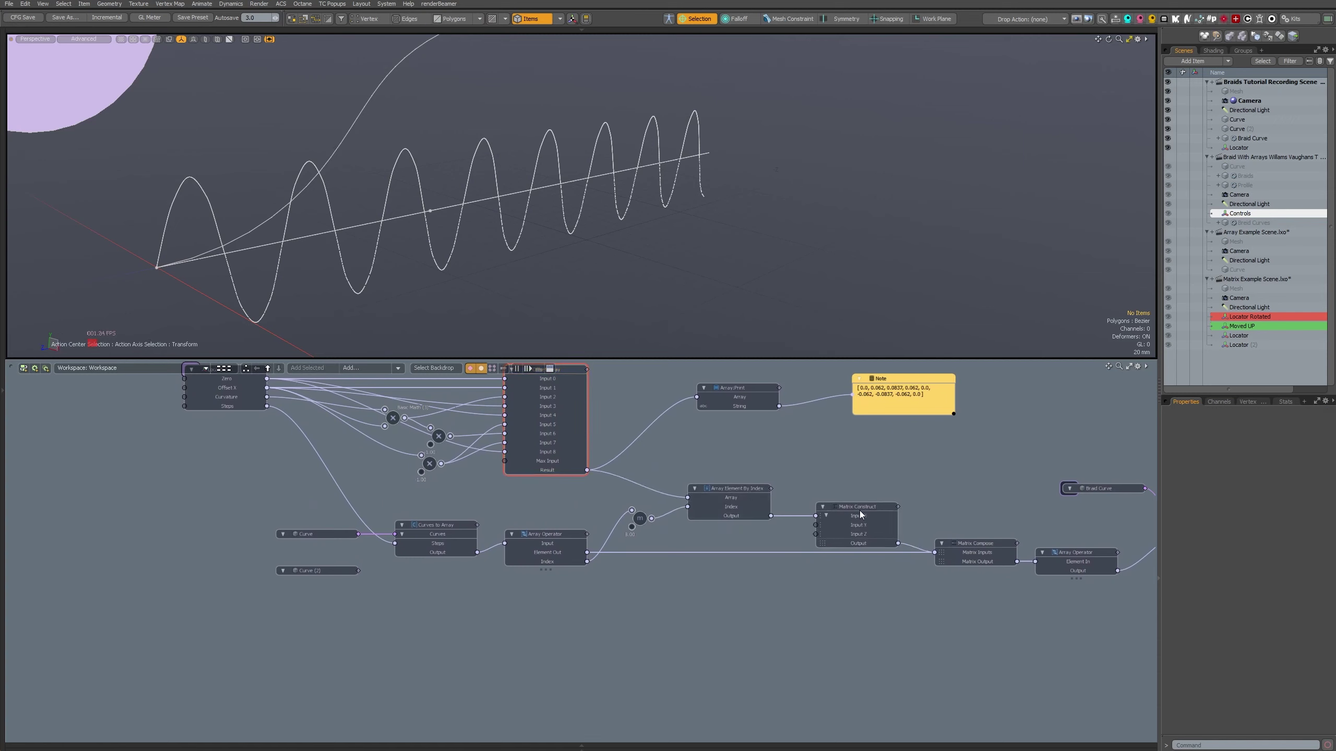
{"action": "left_click_drag", "start_coordinate": [476, 464], "coordinate": [457, 517], "text": "alt"}
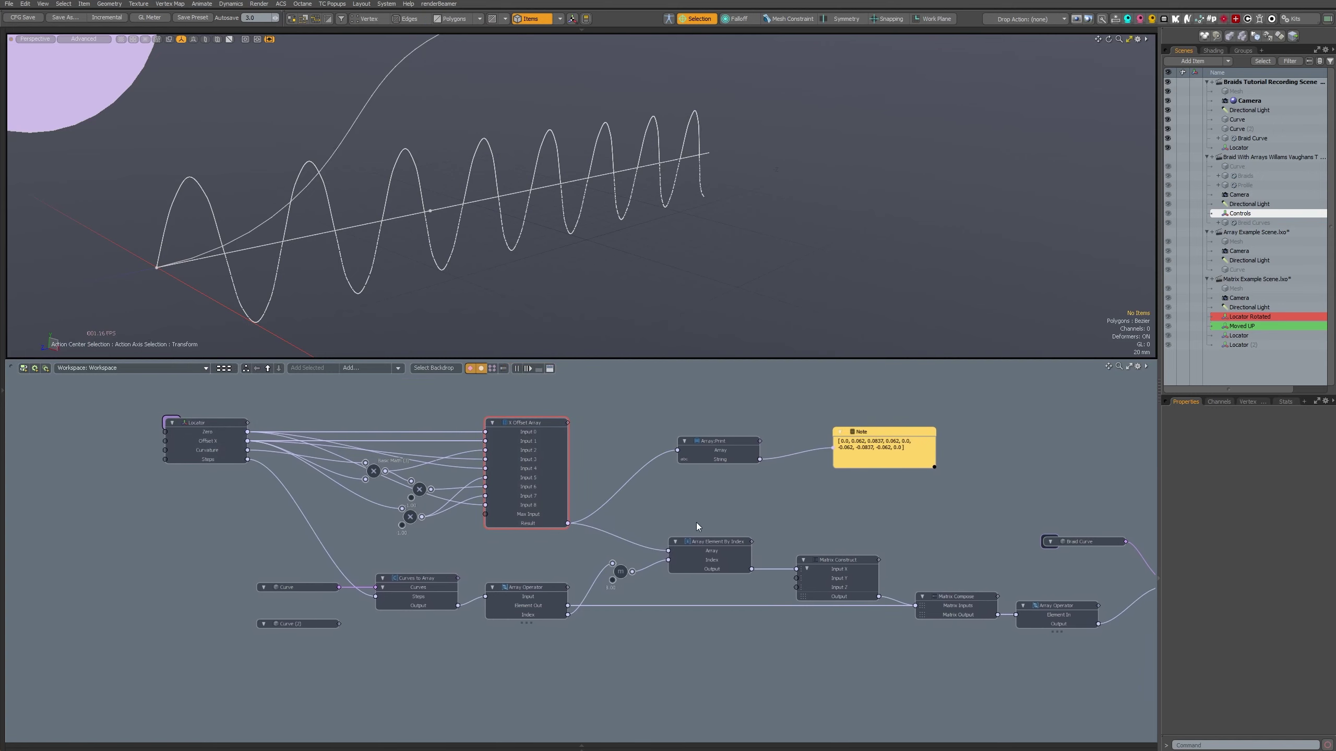
{"action": "left_click_drag", "start_coordinate": [608, 512], "coordinate": [832, 589]}
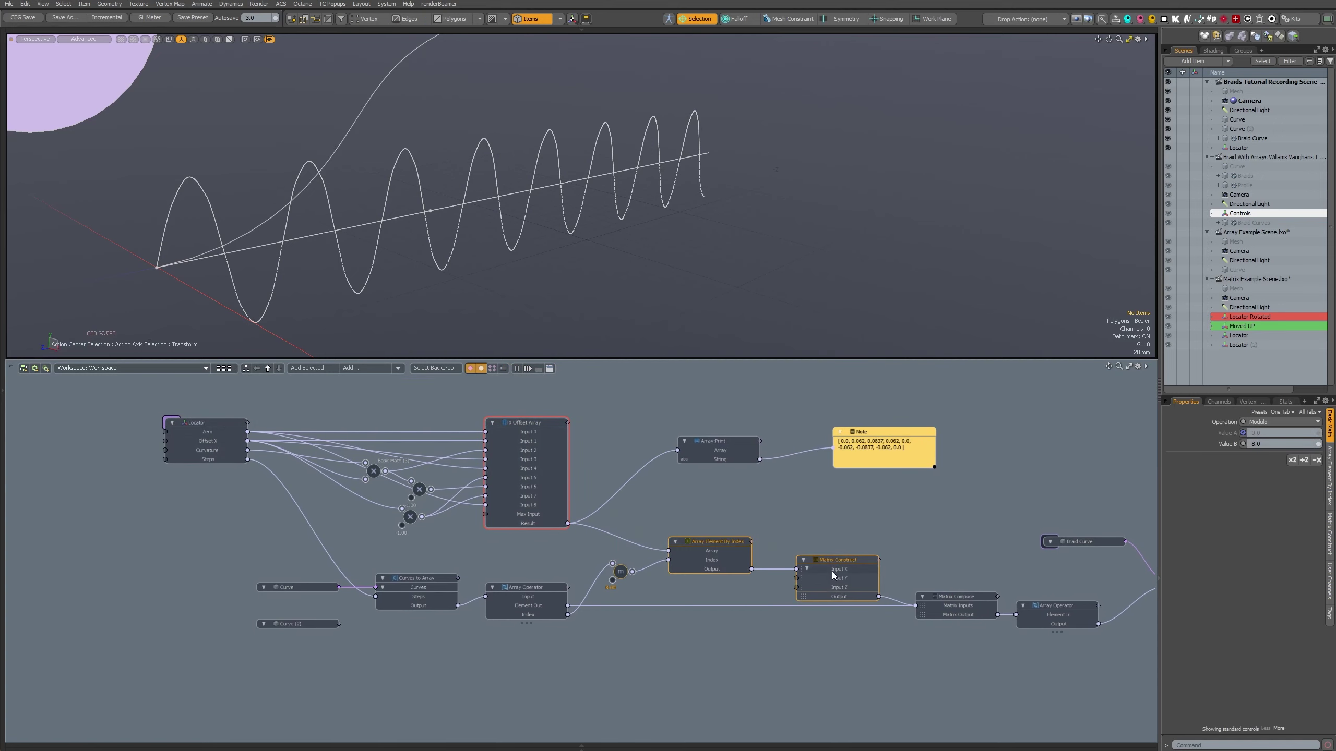
{"action": "left_click", "coordinate": [836, 569]}
{"action": "left_click_drag", "start_coordinate": [832, 561], "coordinate": [843, 642]}
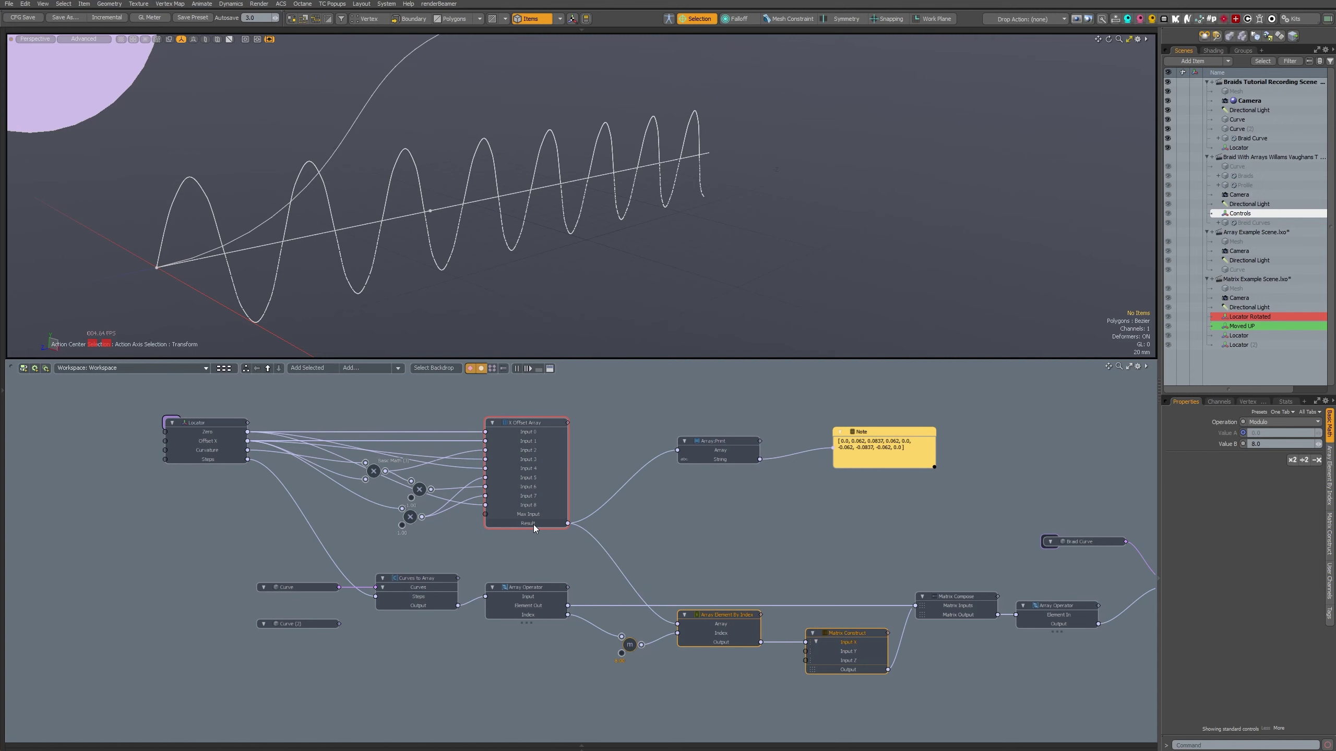
- Split the X Offset Array's Result output into a separate node piece below the Array Operator and disconnect Array:Print from it
{"action": "left_click_drag", "start_coordinate": [533, 524], "coordinate": [534, 663], "text": "ctrl"}
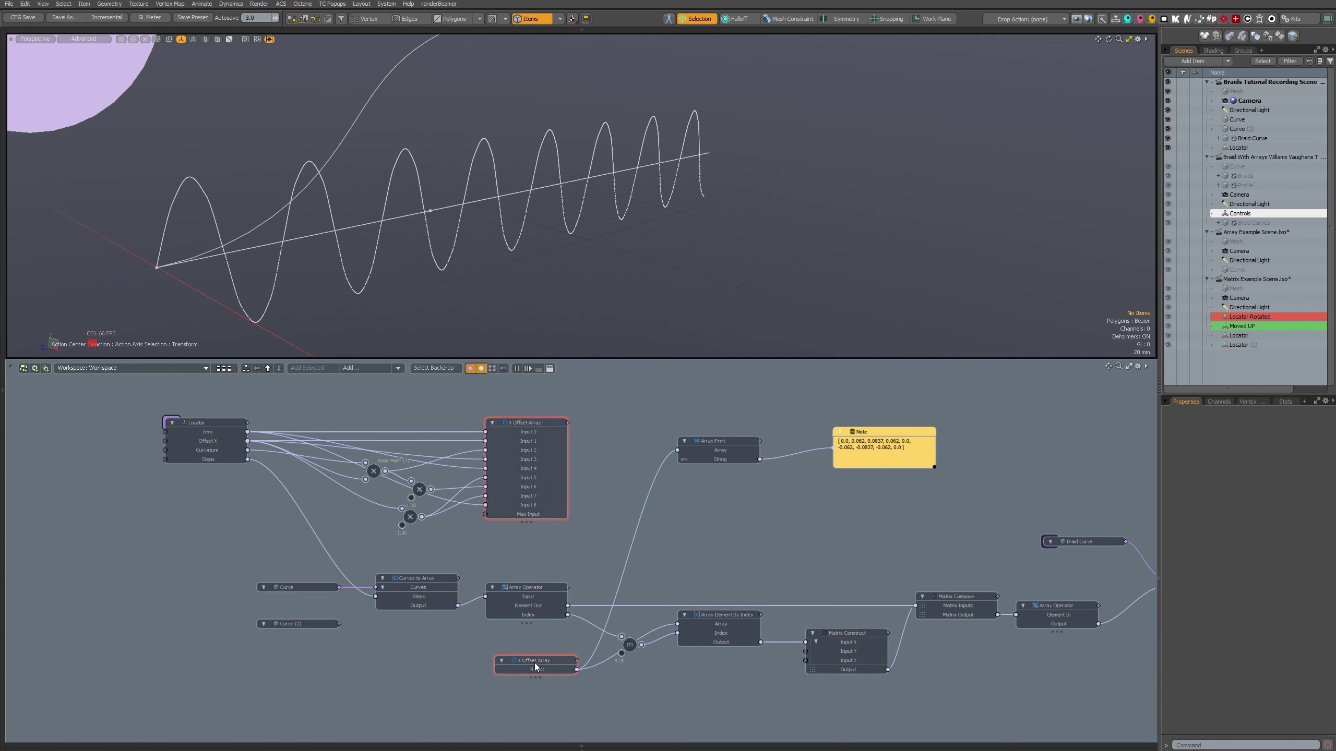
{"action": "left_click_drag", "start_coordinate": [666, 456], "coordinate": [611, 550]}
{"action": "scroll", "coordinate": [612, 538], "scroll_direction": "down", "scroll_amount": 2}
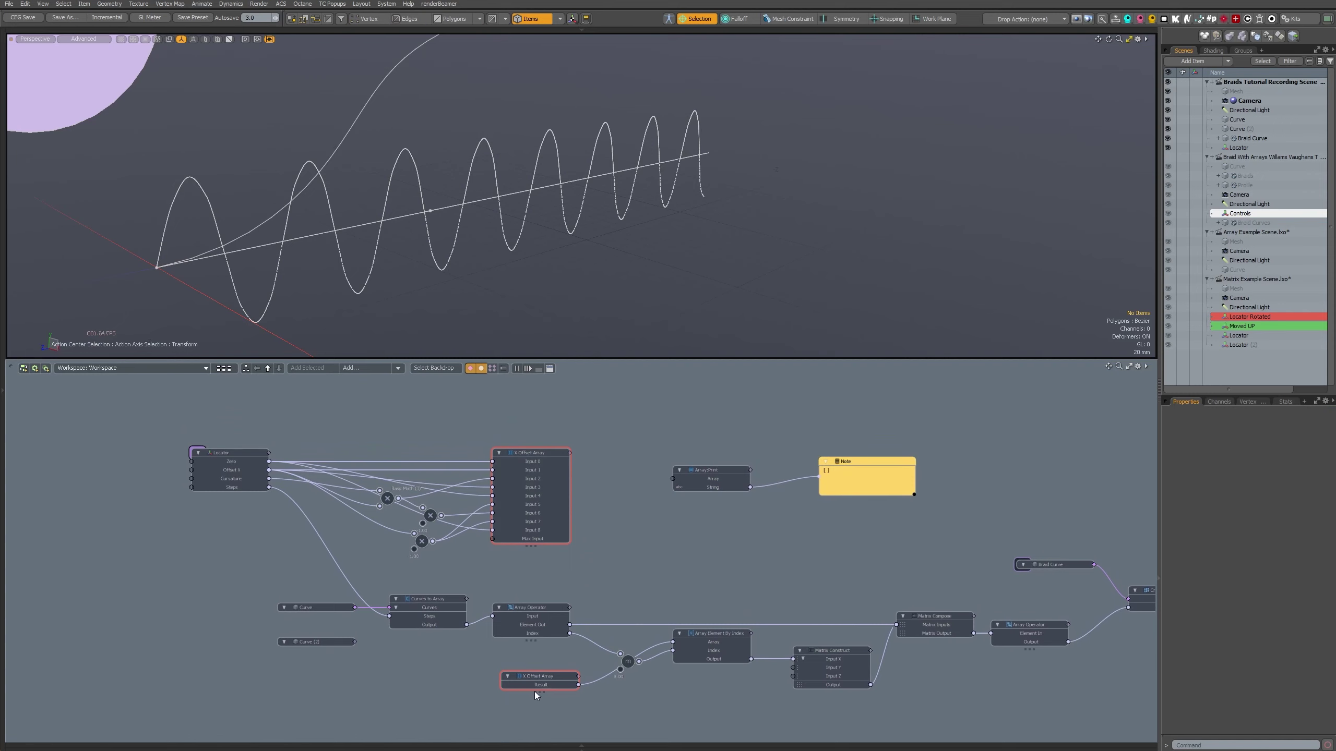
- Place the split X Offset Array Result above Array Element By Index and space out Matrix Construct, Matrix Compose and the final Array Operator
{"action": "left_click_drag", "start_coordinate": [538, 679], "coordinate": [755, 638]}
{"action": "left_click_drag", "start_coordinate": [847, 658], "coordinate": [863, 655]}
{"action": "middle_click_drag", "start_coordinate": [948, 573], "coordinate": [856, 542]}
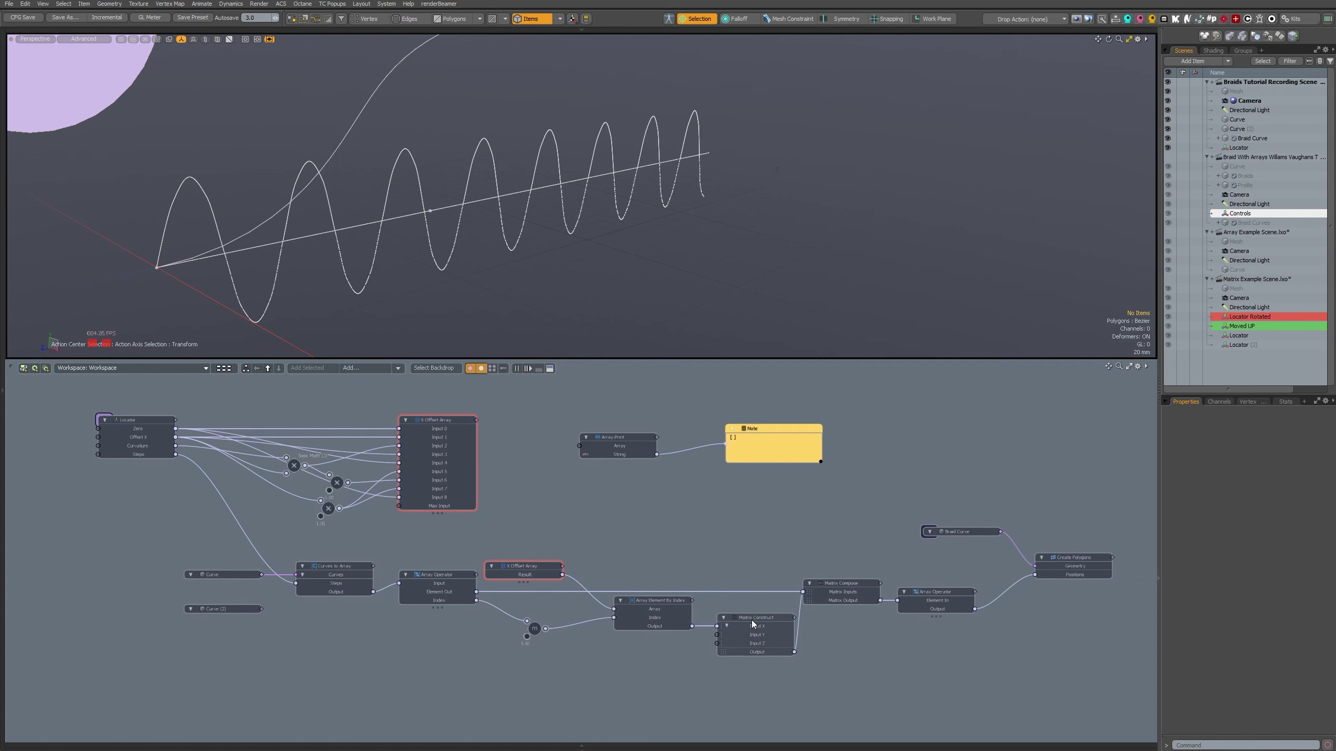
{"action": "left_click", "coordinate": [924, 601]}
{"action": "left_click_drag", "start_coordinate": [924, 600], "coordinate": [950, 601]}
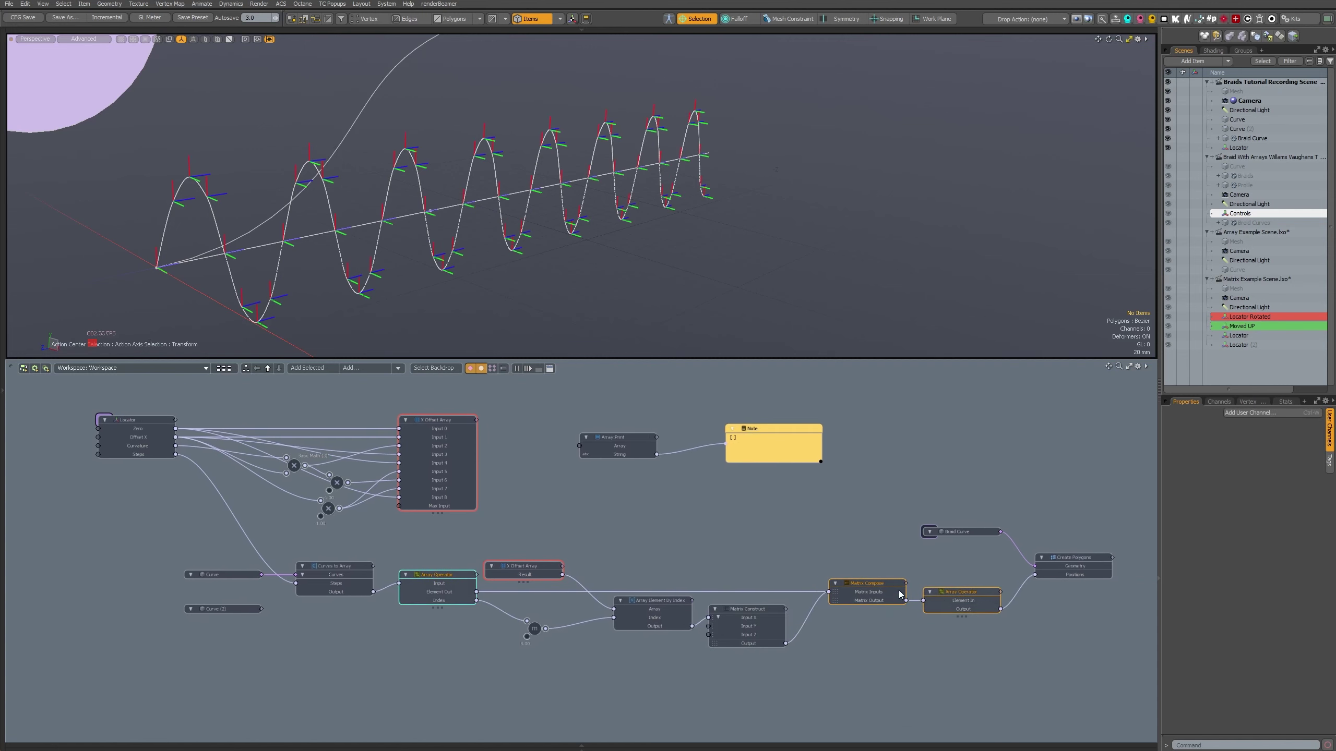
{"action": "left_click_drag", "start_coordinate": [520, 561], "coordinate": [544, 560]}
{"action": "middle_click_drag", "start_coordinate": [545, 559], "coordinate": [613, 609]}
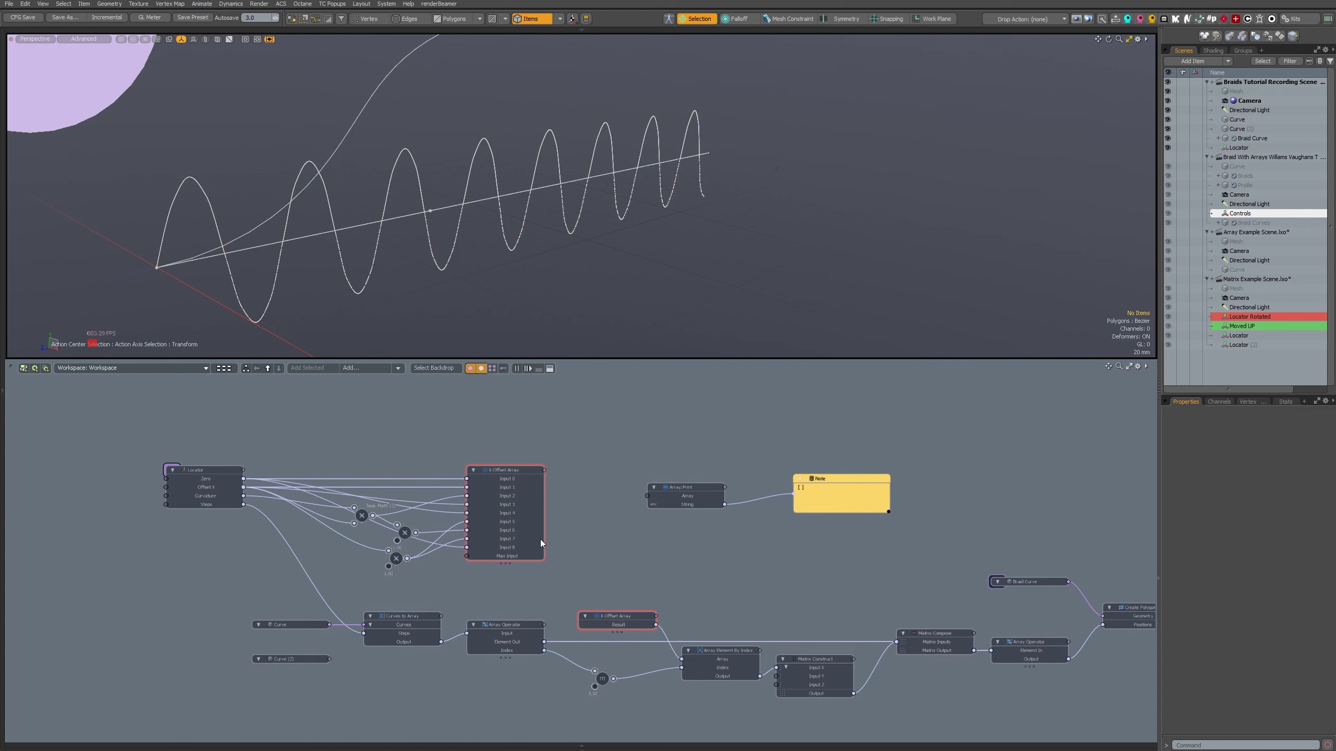
- Move the X Offset Array, its multiply nodes and the Locator up, clear of the matrix chain
{"action": "left_click_drag", "start_coordinate": [324, 590], "coordinate": [503, 394]}
{"action": "middle_click_drag", "start_coordinate": [262, 440], "coordinate": [320, 494]}
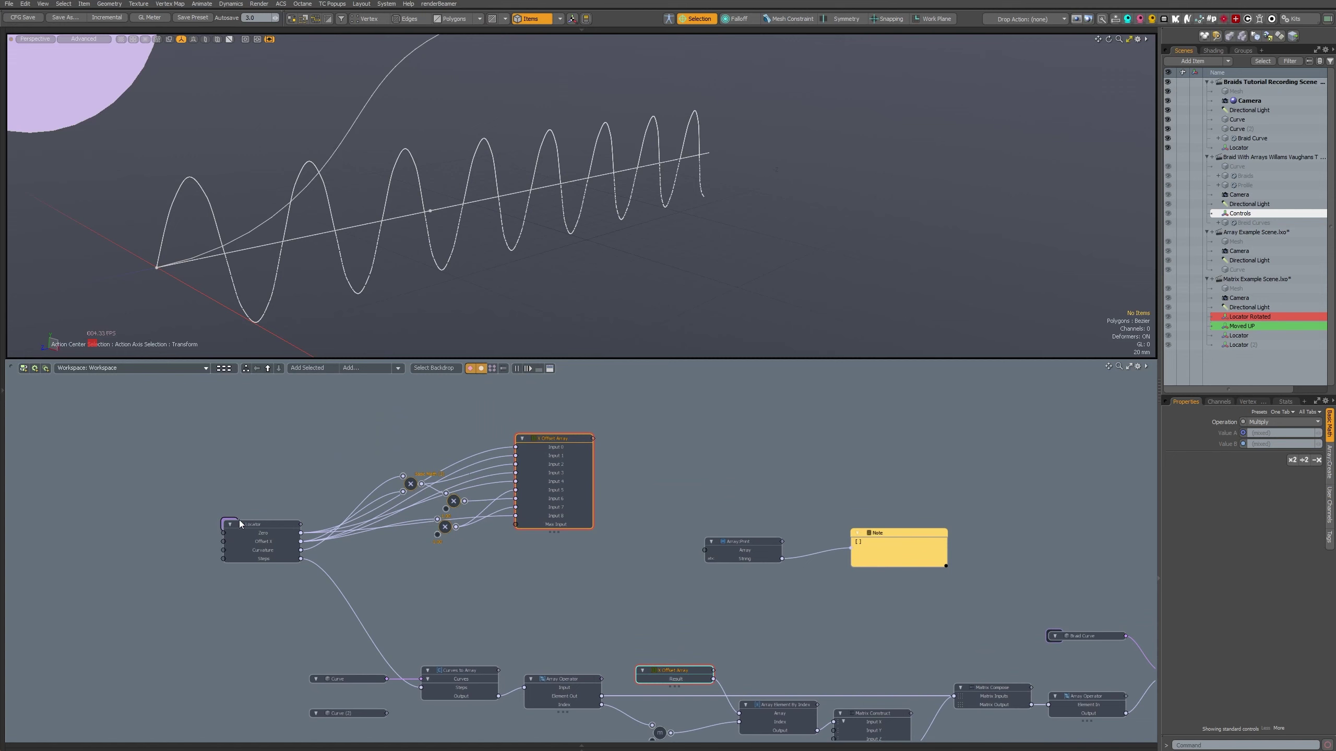
{"action": "left_click", "coordinate": [240, 505]}
{"action": "left_click_drag", "start_coordinate": [259, 528], "coordinate": [227, 446]}
{"action": "scroll", "coordinate": [538, 532], "scroll_direction": "up", "scroll_amount": 1}
- Duplicate the X Offset Array node and place the copy directly below the original
{"action": "left_click", "coordinate": [558, 429]}
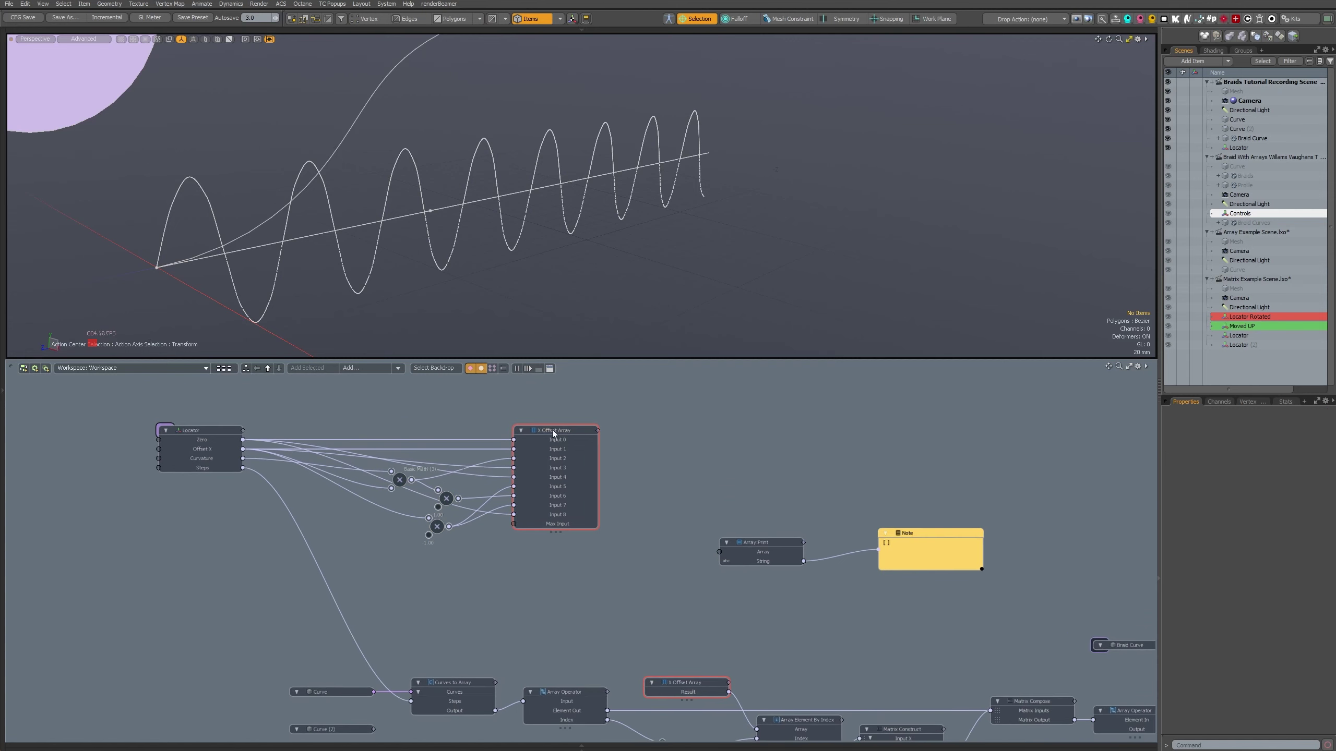
{"action": "key", "text": "ctrl+d"}
{"action": "left_click_drag", "start_coordinate": [559, 408], "coordinate": [559, 548]}
{"action": "scroll", "coordinate": [559, 548], "scroll_direction": "up", "scroll_amount": 2}
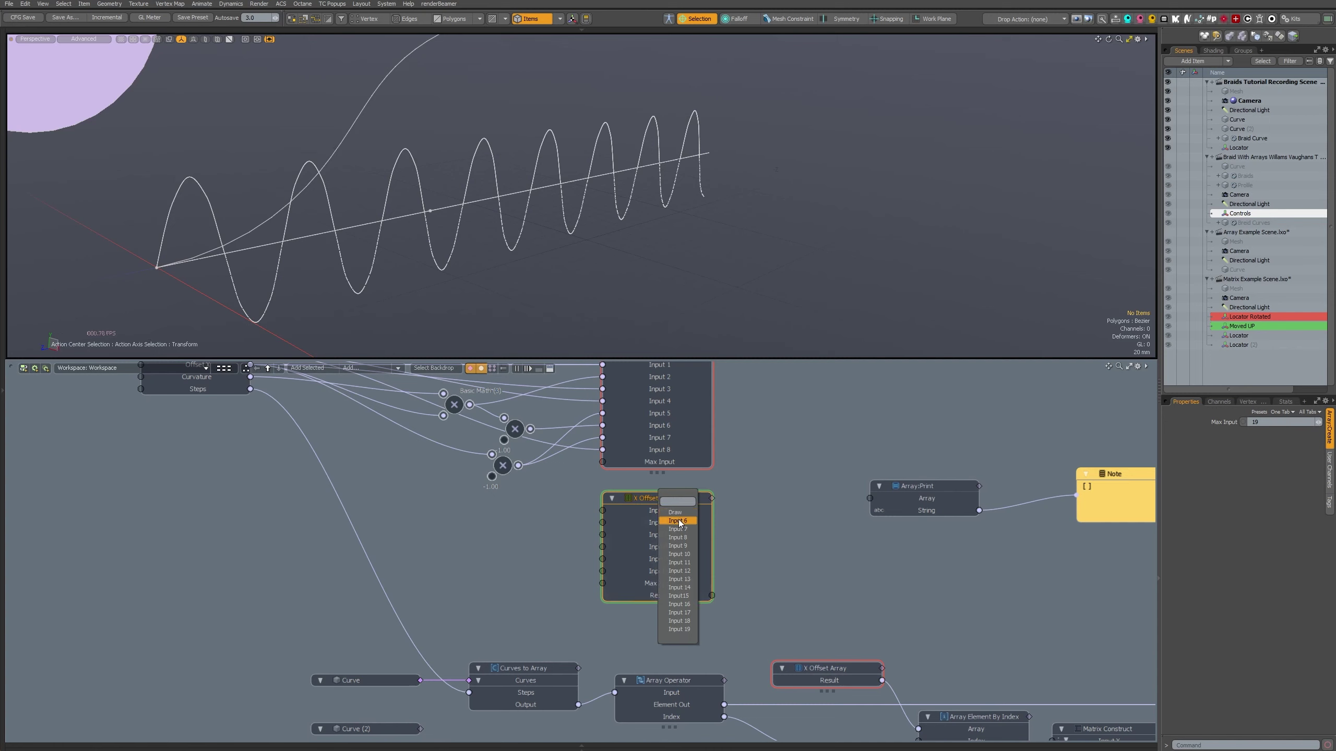
- Expose Input 6, Input 7 and Input 8 on the X Offset Array (2) node
{"action": "right_click", "coordinate": [680, 499]}
{"action": "left_click", "coordinate": [680, 518]}
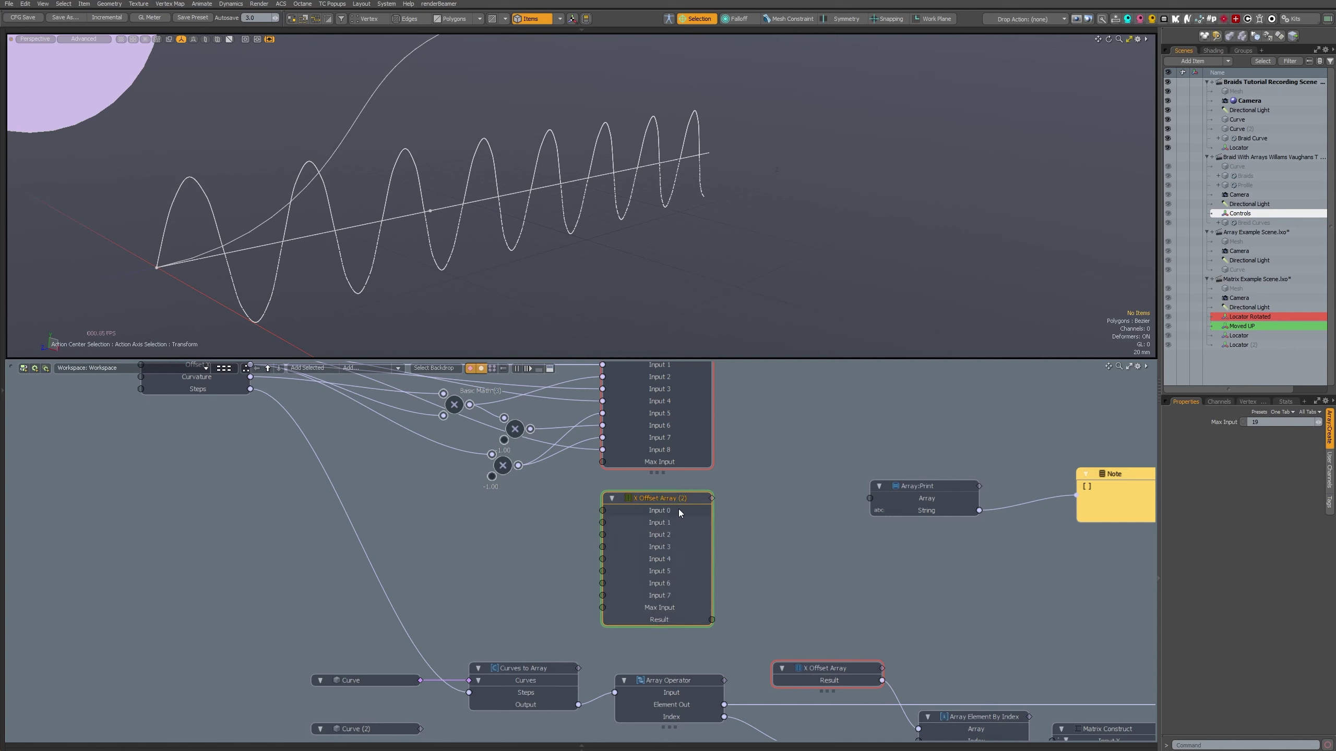
{"action": "right_click", "coordinate": [679, 499]}
{"action": "left_click", "coordinate": [679, 518]}
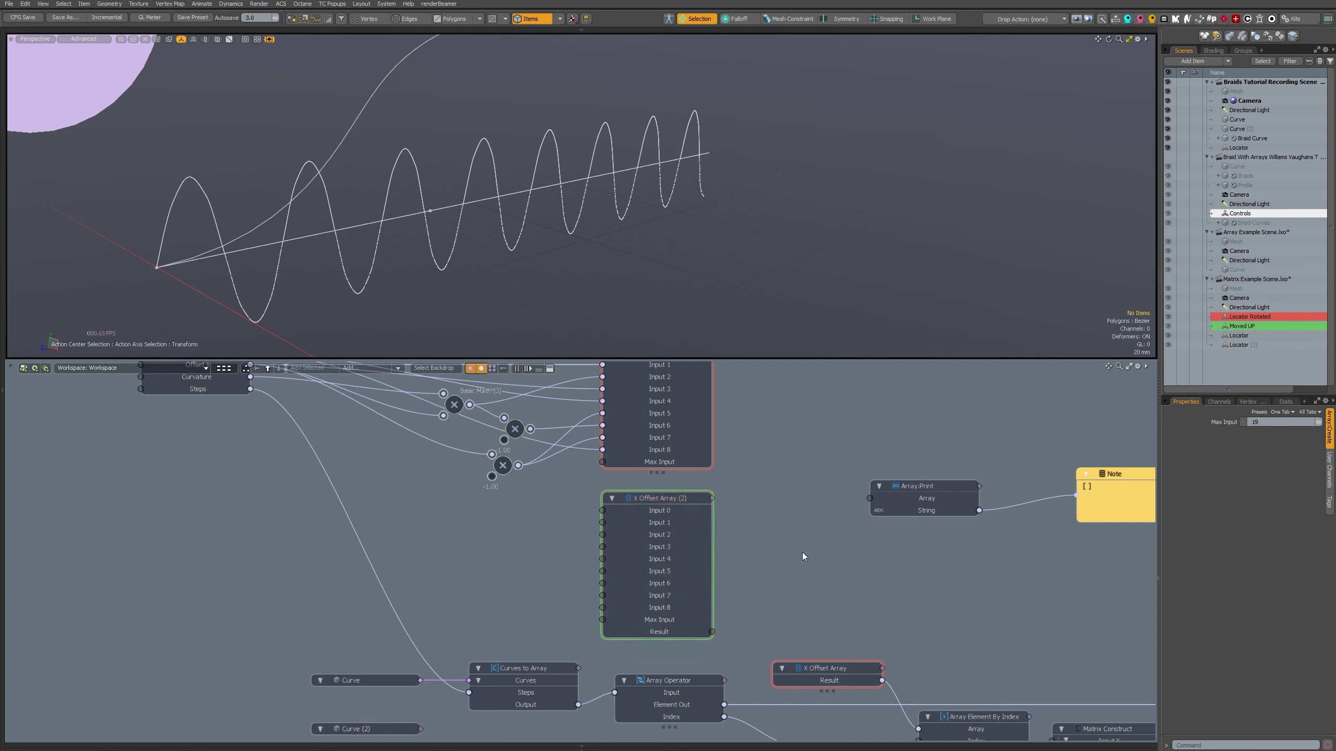
- Connect the Locator's Zero channel to Inputs 1 through 8 of X Offset Array (2)
{"action": "left_click", "coordinate": [801, 553]}
{"action": "scroll", "coordinate": [674, 638], "scroll_direction": "down", "scroll_amount": 2}
{"action": "left_click", "coordinate": [663, 555]}
{"action": "left_click", "coordinate": [663, 616], "text": "shift"}
{"action": "left_click_drag", "start_coordinate": [368, 432], "coordinate": [622, 555]}
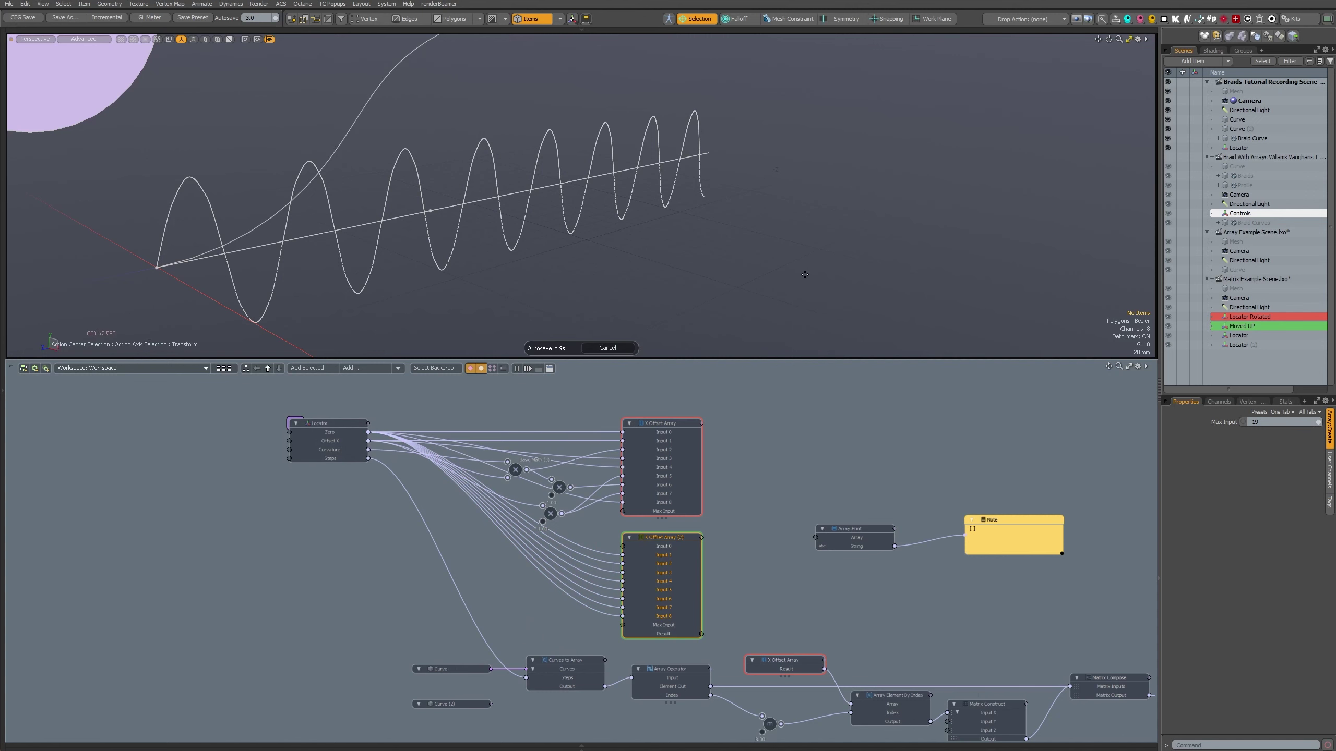
- Add a float user channel named Offset Y to the Locator
{"action": "left_click_drag", "start_coordinate": [709, 588], "coordinate": [639, 558], "text": "alt"}
{"action": "scroll", "coordinate": [575, 511], "scroll_direction": "up", "scroll_amount": 1}
{"action": "left_click", "coordinate": [305, 386]}
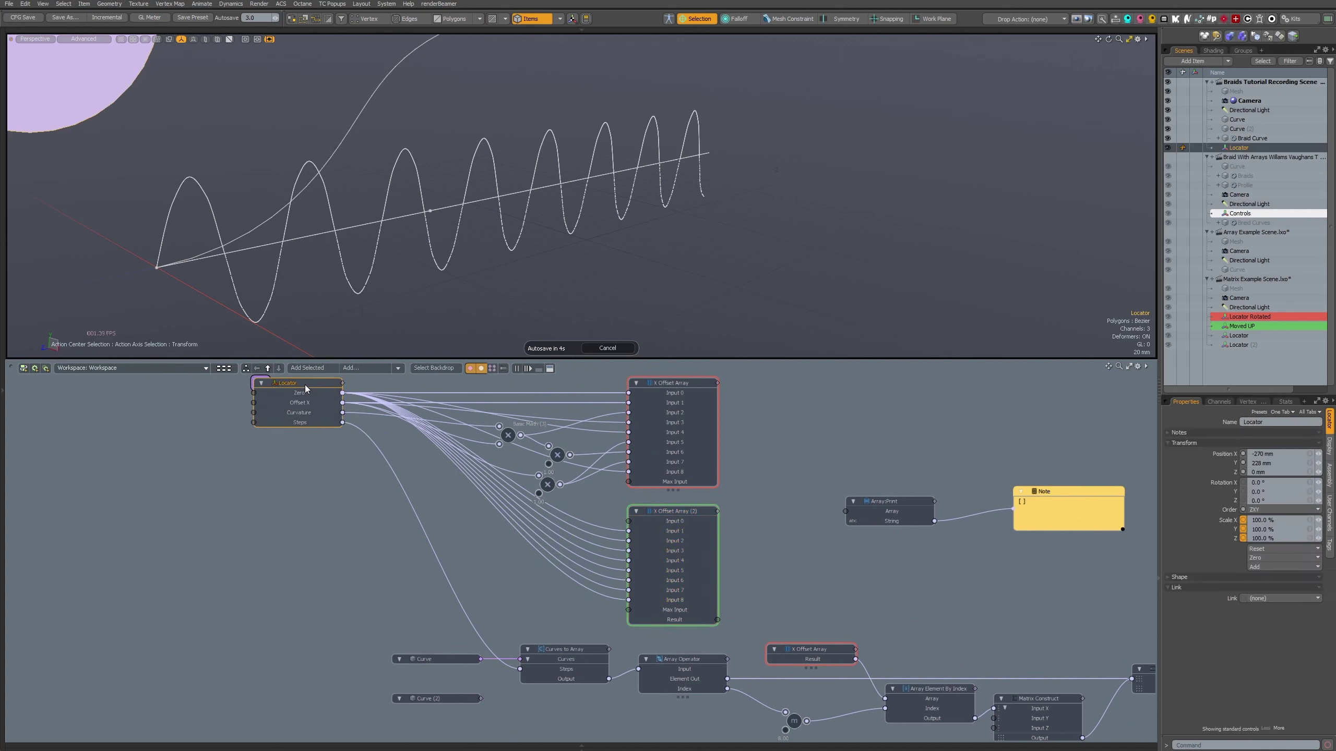
{"action": "key", "text": "alt"}
{"action": "left_click_drag", "start_coordinate": [302, 385], "coordinate": [308, 491], "text": "alt"}
{"action": "key", "text": "u"}
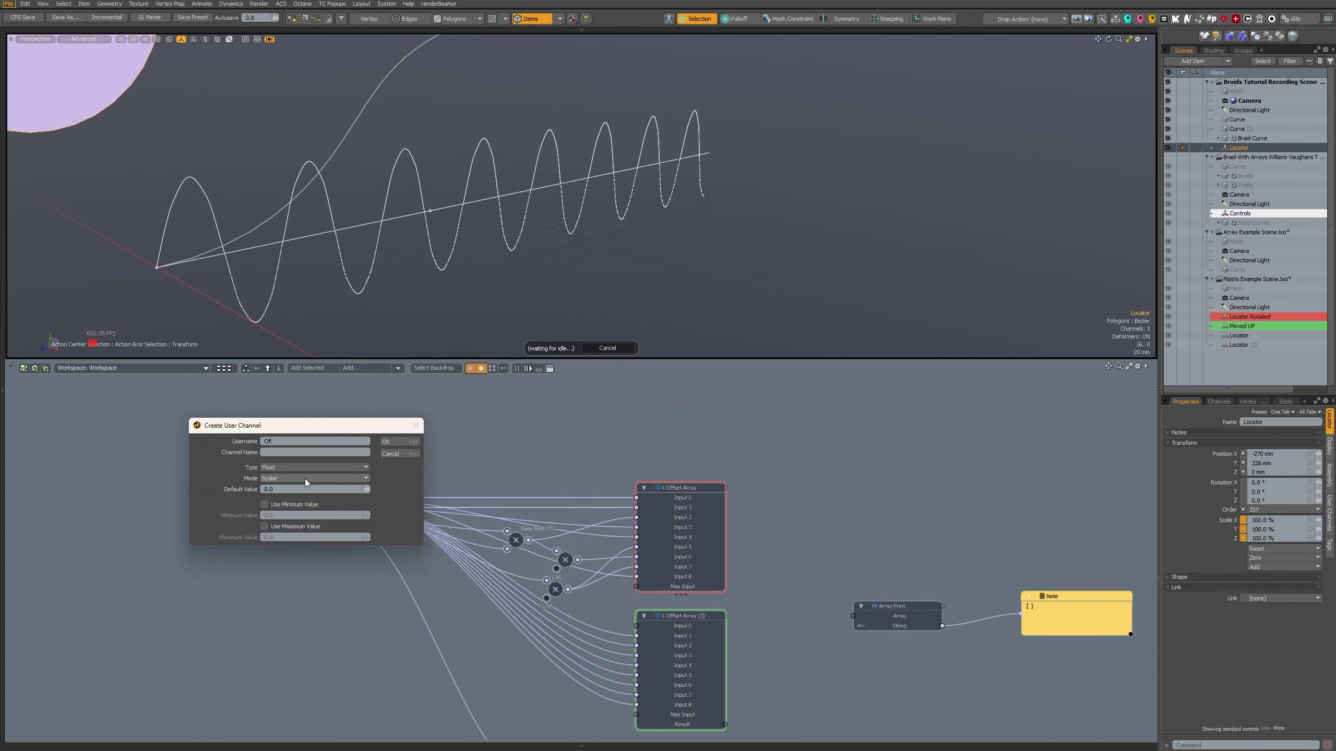
{"action": "type", "text": "t Y"}
{"action": "key", "text": "Return"}
{"action": "scroll", "coordinate": [304, 479], "scroll_direction": "up", "scroll_amount": 1}
{"action": "left_click_drag", "start_coordinate": [442, 592], "coordinate": [396, 503], "text": "alt"}
{"action": "type", "text": "Offse"}
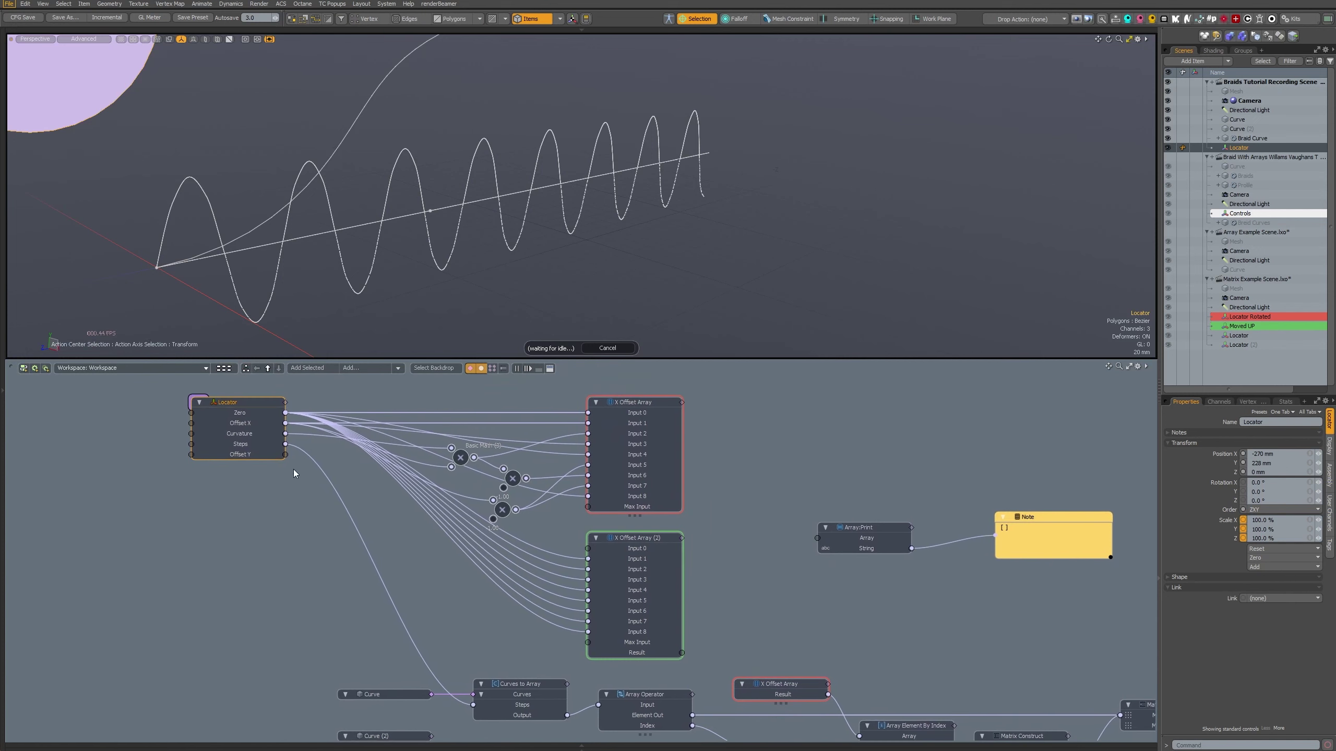
- Connect the Locator's Offset Y channel to Input 3 of X Offset Array (2) and try hauling the channel in the viewport
{"action": "left_click_drag", "start_coordinate": [286, 455], "coordinate": [599, 583]}
{"action": "left_click", "coordinate": [645, 581]}
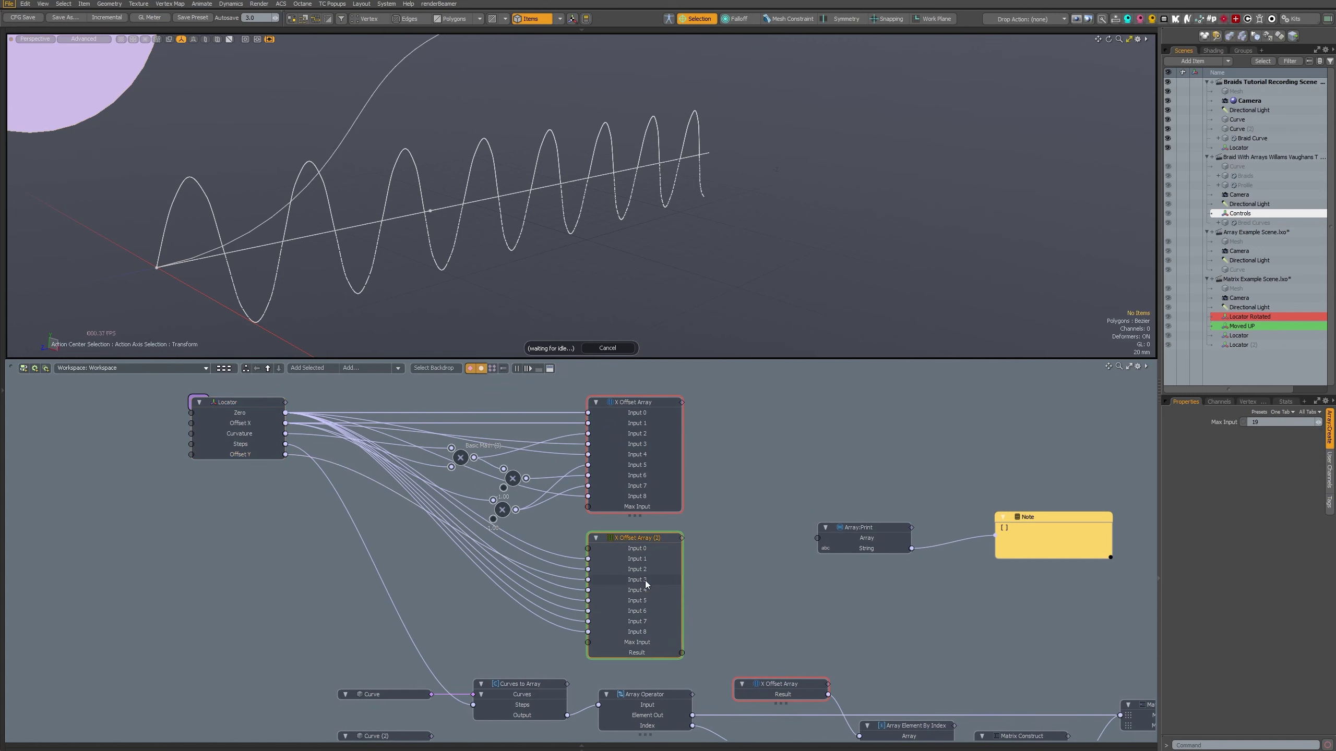
{"action": "left_click_drag", "start_coordinate": [353, 438], "coordinate": [372, 463]}
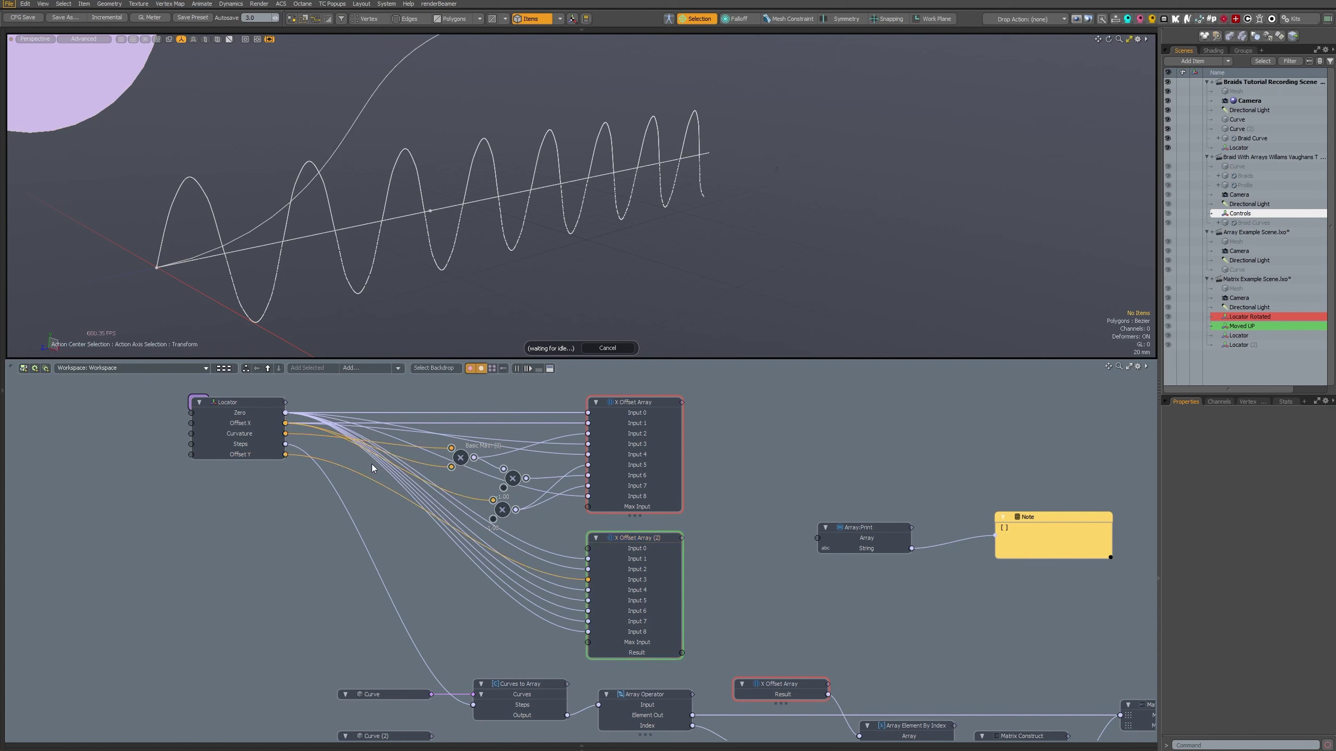
{"action": "left_click", "coordinate": [253, 447]}
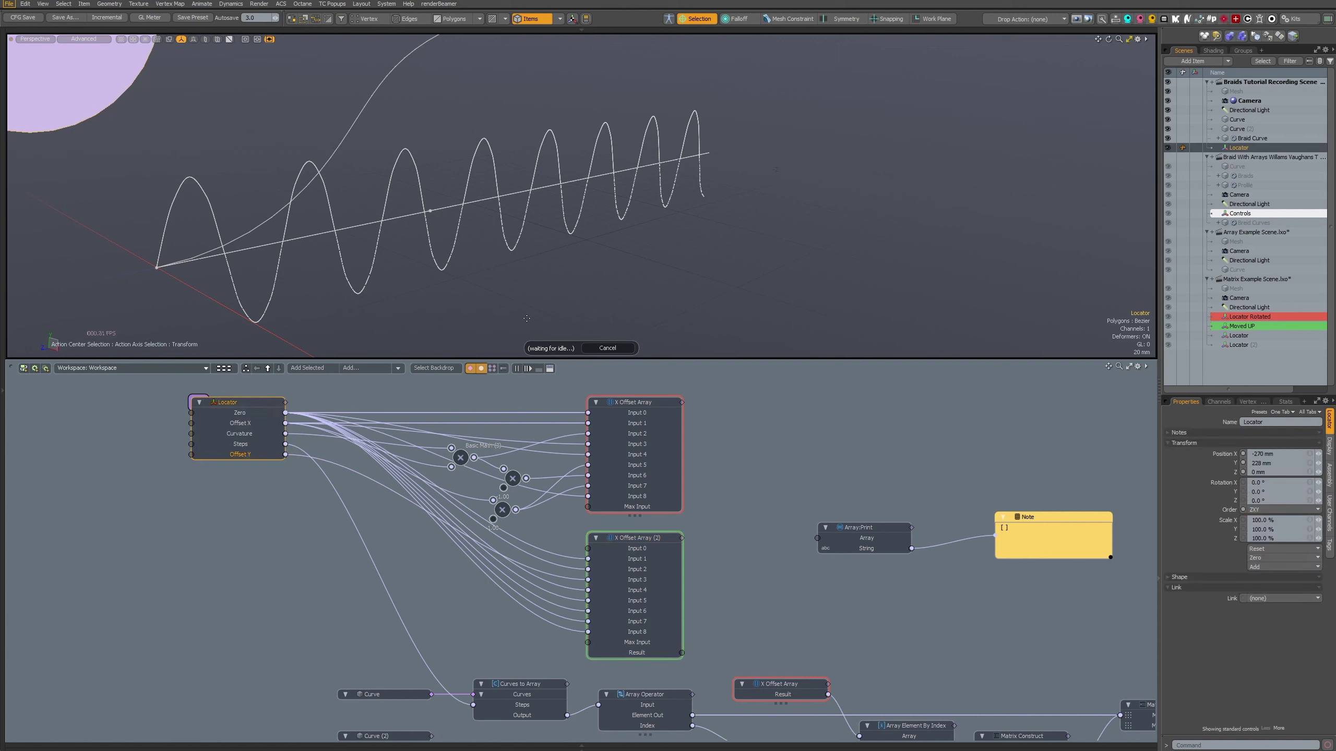
{"action": "key", "text": "c"}
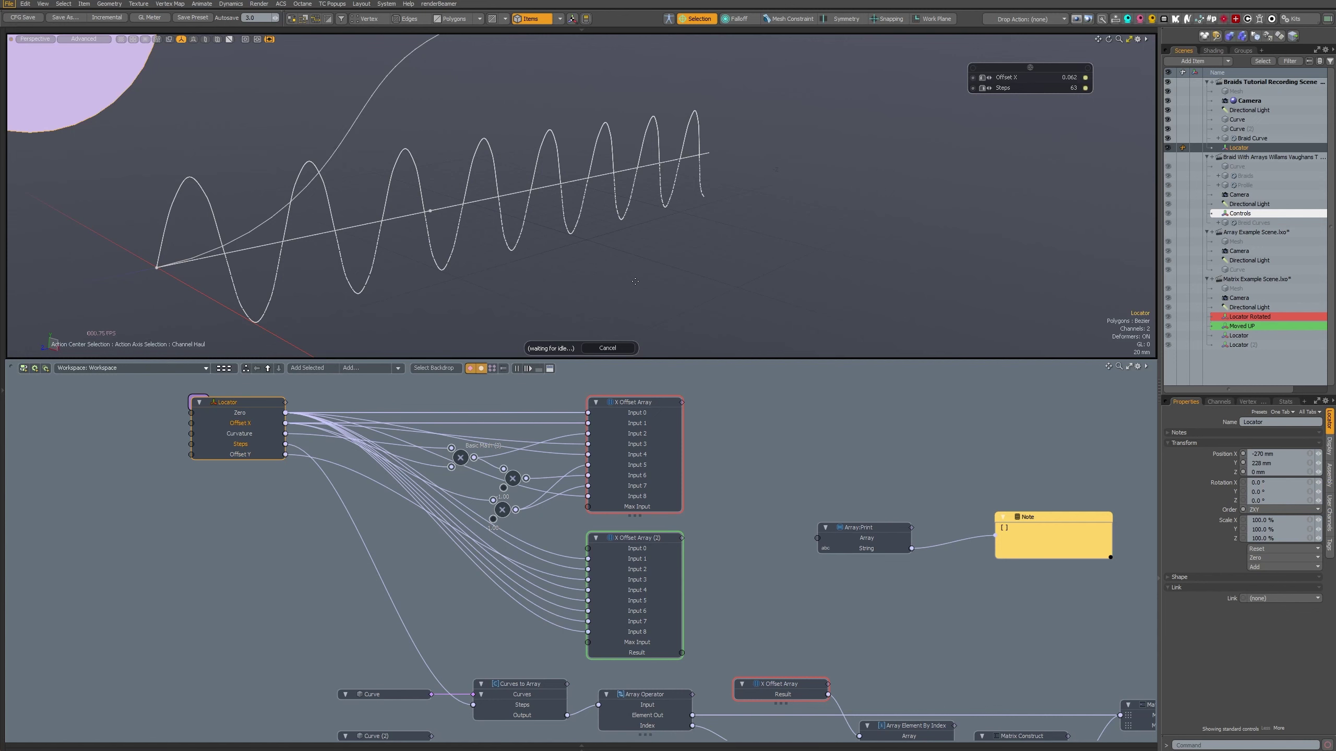
{"action": "mouse_move", "coordinate": [636, 281]}
{"action": "left_mouse_down"}
{"action": "mouse_move", "coordinate": [710, 281]}
{"action": "mouse_move", "coordinate": [604, 281]}
{"action": "mouse_move", "coordinate": [658, 285]}
{"action": "left_mouse_up"}
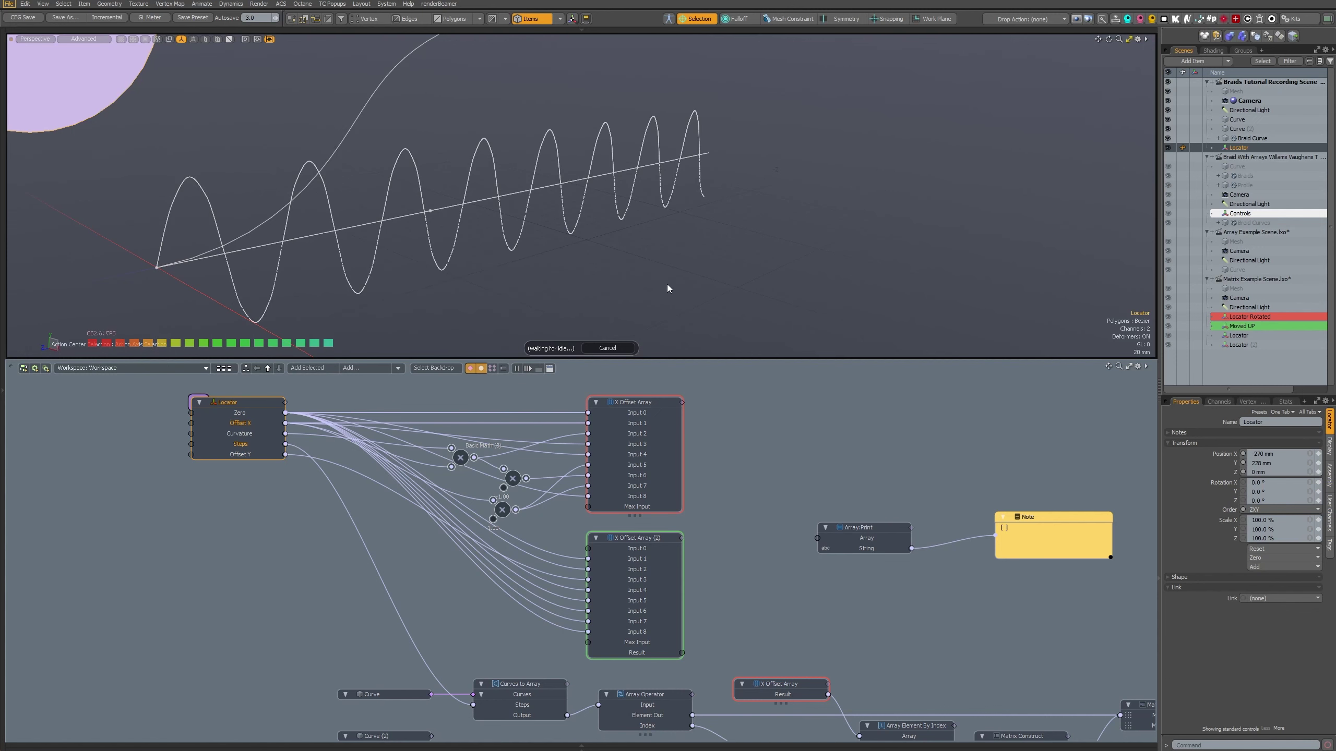
- Place a separate instance of X Offset Array (2) exposing only its Result beneath the modulo node in the braid network
{"action": "left_click_drag", "start_coordinate": [810, 579], "coordinate": [757, 476], "text": "alt"}
{"action": "left_click_drag", "start_coordinate": [757, 476], "coordinate": [462, 375], "text": "alt"}
{"action": "scroll", "coordinate": [757, 476], "scroll_direction": "up", "scroll_amount": 1}
{"action": "left_click", "coordinate": [757, 476]}
{"action": "left_click_drag", "start_coordinate": [938, 489], "coordinate": [838, 519], "text": "alt"}
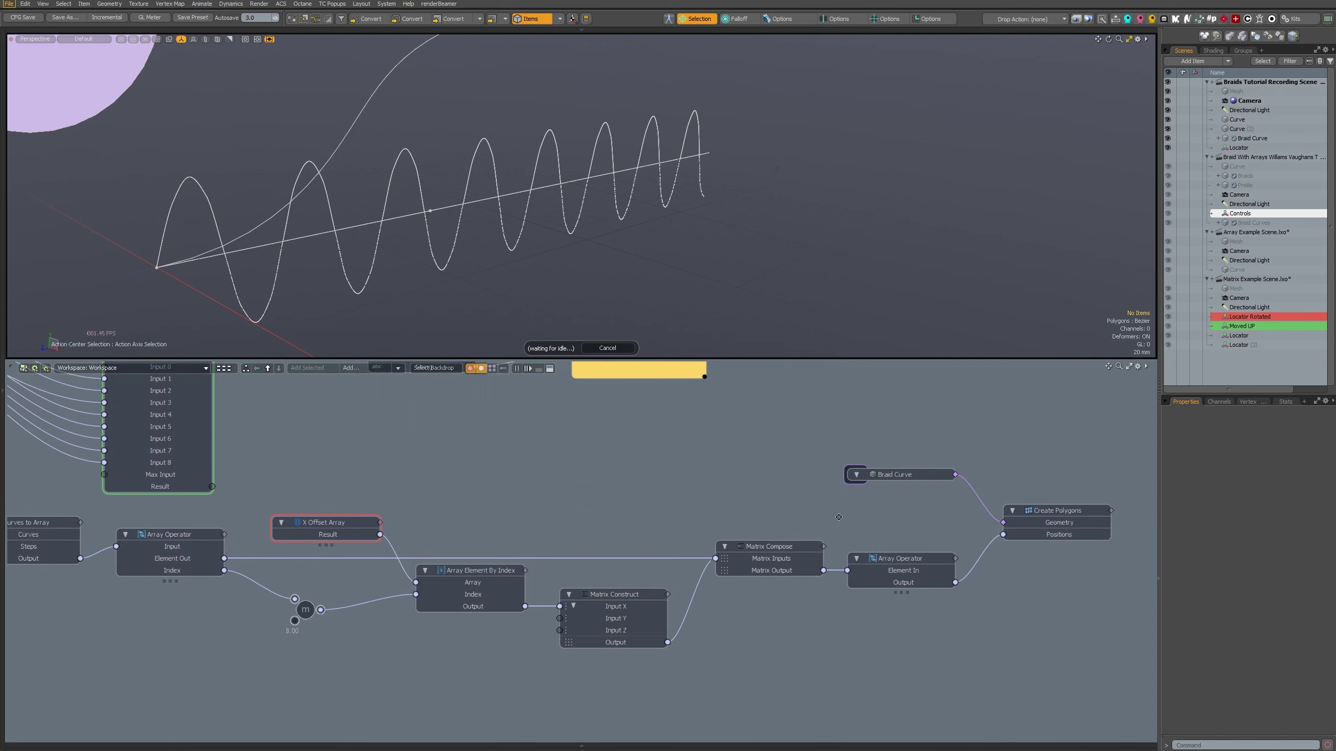
{"action": "left_click_drag", "start_coordinate": [596, 495], "coordinate": [697, 468], "text": "alt"}
{"action": "left_click", "coordinate": [326, 449]}
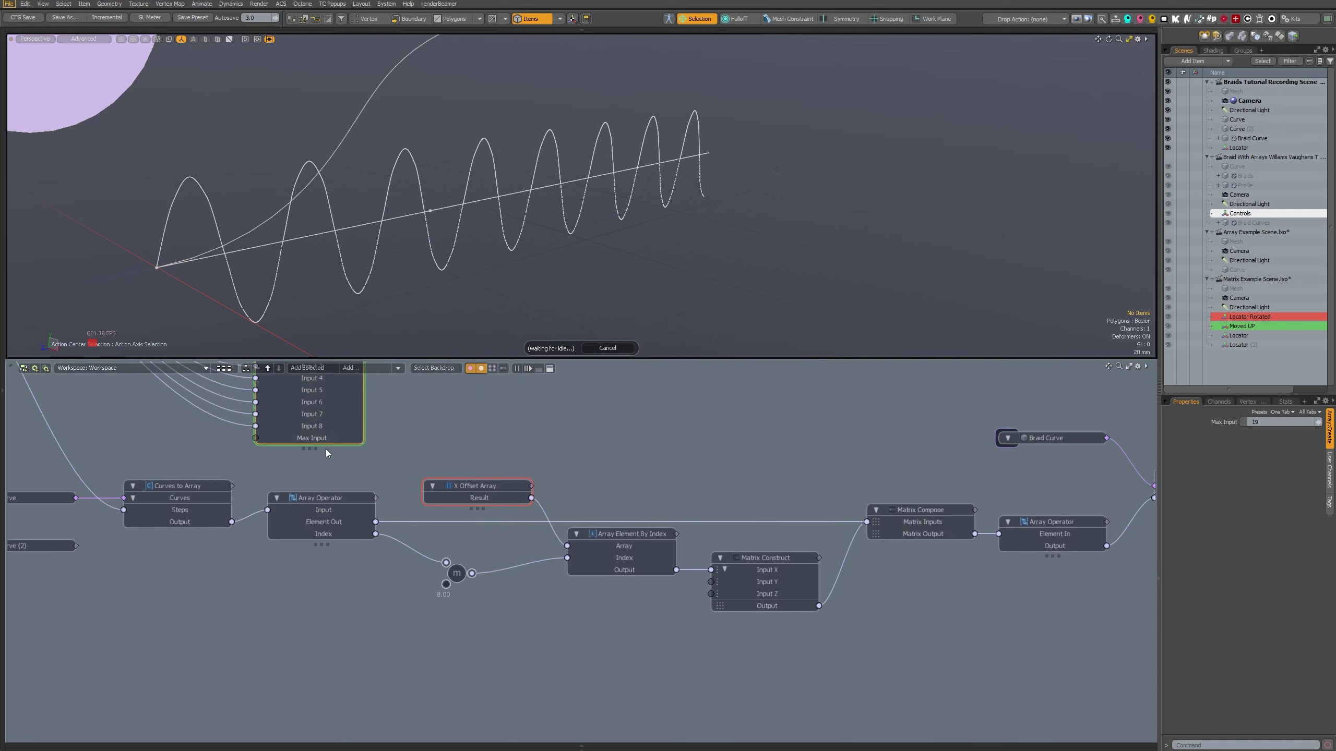
{"action": "left_click_drag", "start_coordinate": [467, 464], "coordinate": [462, 541], "text": "ctrl+alt"}
{"action": "left_click_drag", "start_coordinate": [446, 507], "coordinate": [495, 507], "text": "ctrl+alt"}
- Duplicate Array Element By Index below the original, feeding its Array from X Offset Array (2) and its Index from the modulo node
{"action": "left_click", "coordinate": [683, 457]}
{"action": "key", "text": "ctrl+d"}
{"action": "left_click_drag", "start_coordinate": [683, 457], "coordinate": [683, 537]}
{"action": "left_click_drag", "start_coordinate": [538, 604], "coordinate": [619, 551]}
{"action": "left_click_drag", "start_coordinate": [512, 502], "coordinate": [618, 564]}
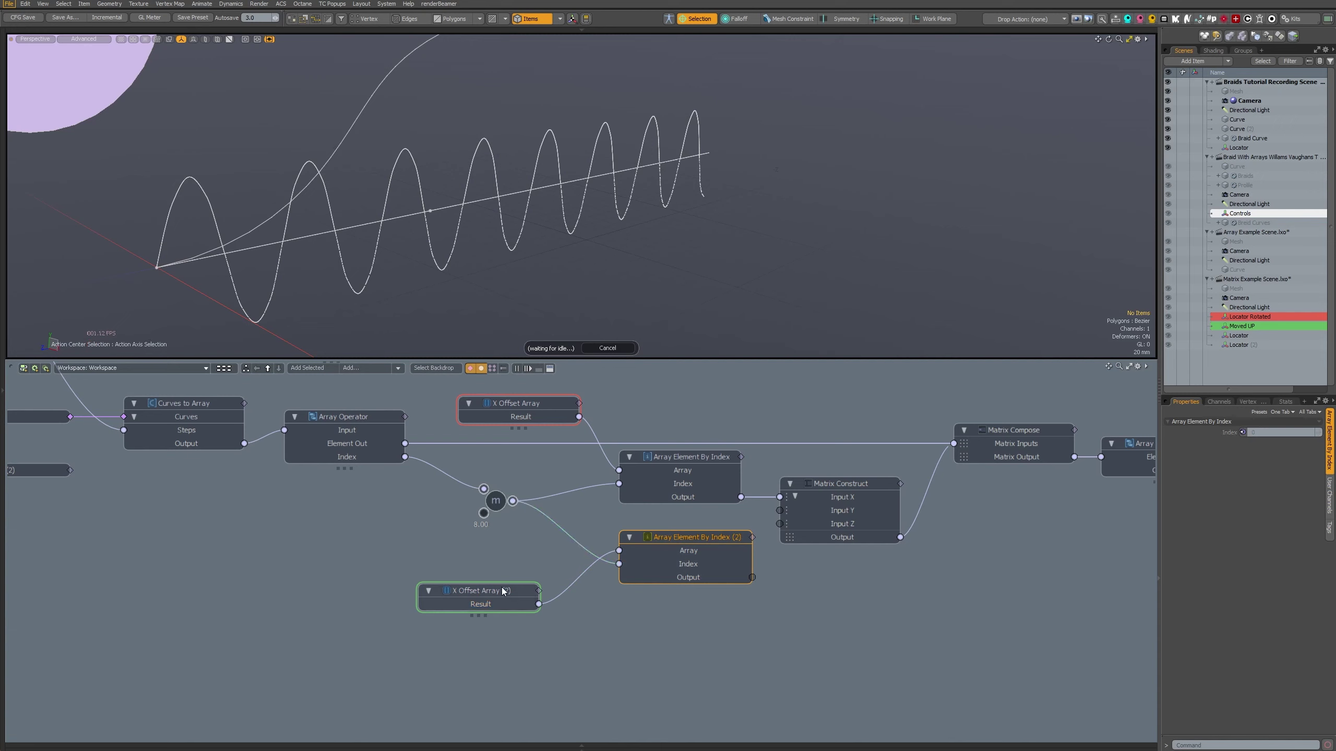
- Tidy the new Y nodes and connect Array Element By Index (2)'s Output to Input Y of Matrix Construct
{"action": "left_click_drag", "start_coordinate": [502, 591], "coordinate": [509, 551]}
{"action": "left_click_drag", "start_coordinate": [689, 535], "coordinate": [680, 543]}
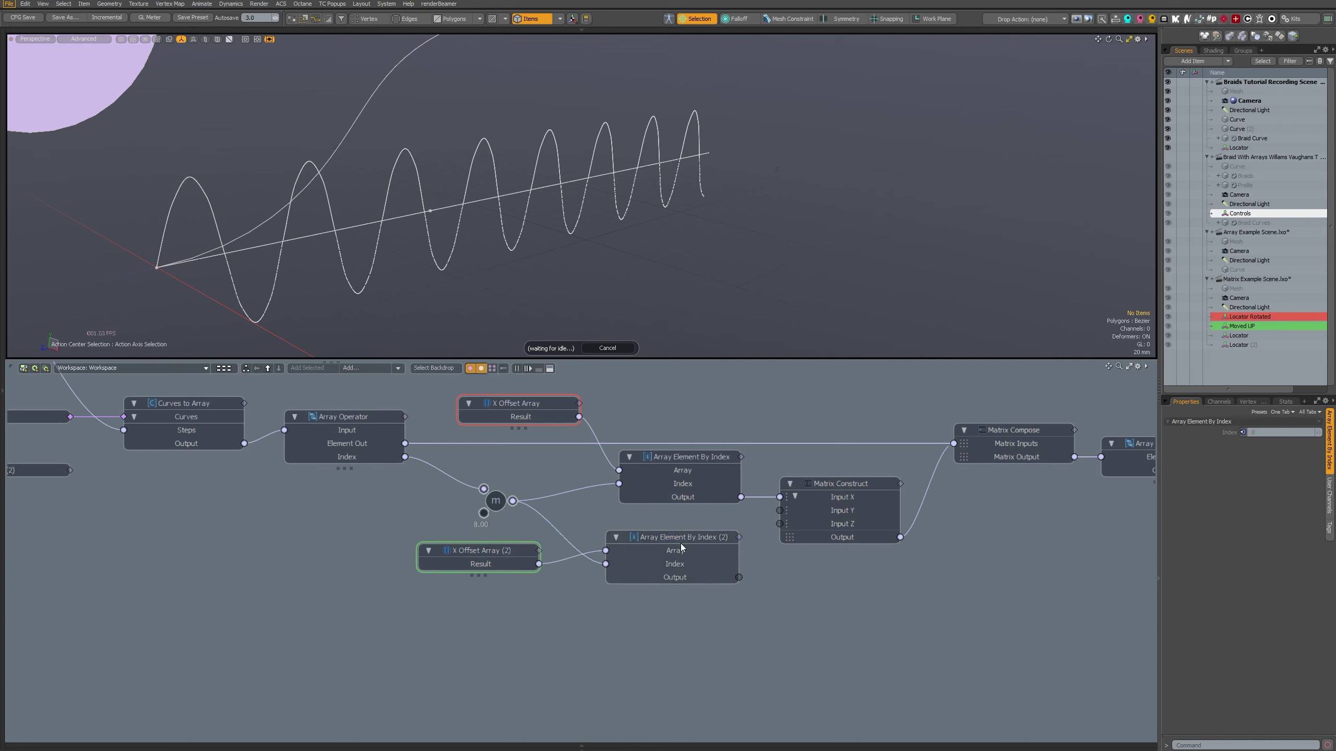
{"action": "left_click_drag", "start_coordinate": [740, 578], "coordinate": [784, 511]}
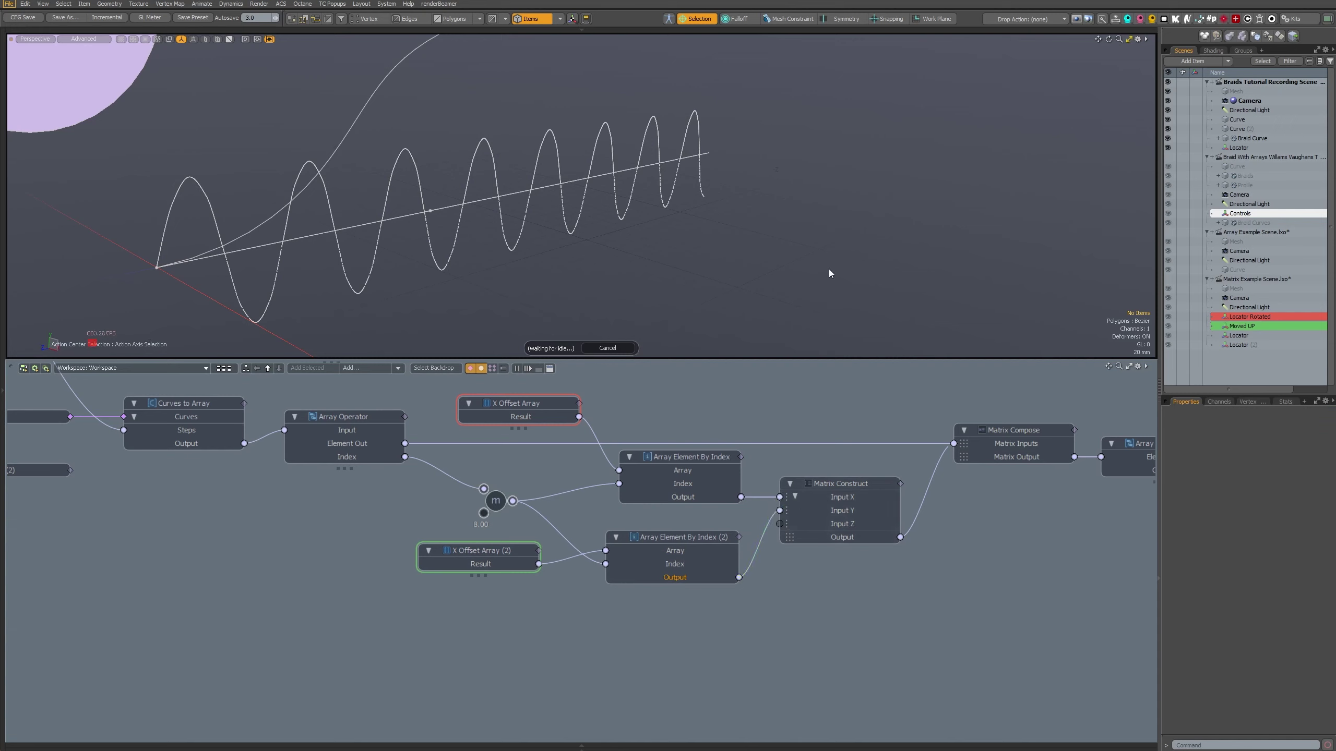
- Move the Array Print and Note nodes below the braid network and connect X Offset Array (2)'s Result to Array Print
{"action": "scroll", "coordinate": [449, 250], "scroll_direction": "down", "scroll_amount": 4}
{"action": "left_click_drag", "start_coordinate": [437, 242], "coordinate": [538, 244], "text": "alt"}
{"action": "scroll", "coordinate": [562, 470], "scroll_direction": "down", "scroll_amount": 4}
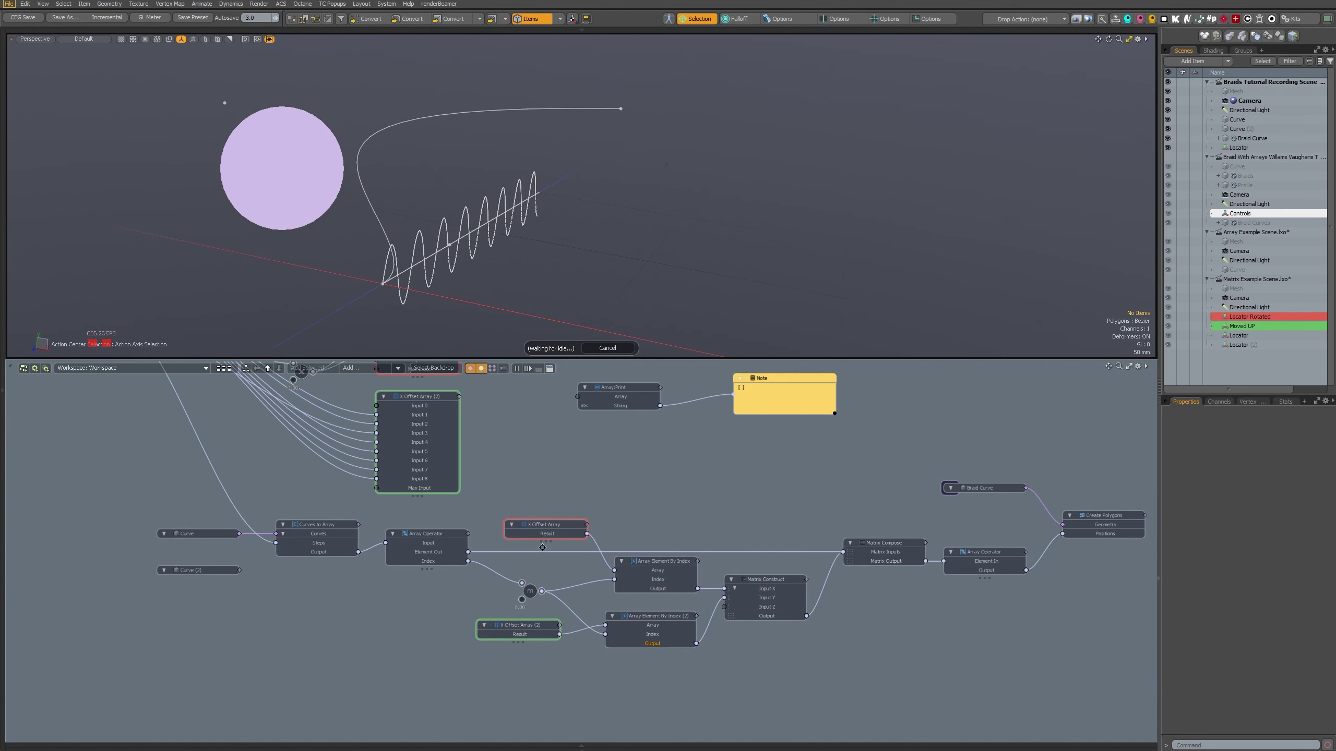
{"action": "left_click_drag", "start_coordinate": [562, 402], "coordinate": [868, 476]}
{"action": "left_click_drag", "start_coordinate": [626, 431], "coordinate": [672, 736]}
{"action": "left_click_drag", "start_coordinate": [571, 678], "coordinate": [635, 740]}
- Move the Braid Curve, Create Polygons and guide curve nodes outward and enclose the braid-generating nodes in a backdrop
{"action": "scroll", "coordinate": [684, 526], "scroll_direction": "up", "scroll_amount": 1}
{"action": "left_click_drag", "start_coordinate": [999, 526], "coordinate": [1072, 532], "text": "alt"}
{"action": "scroll", "coordinate": [810, 597], "scroll_direction": "down", "scroll_amount": 5}
{"action": "left_click_drag", "start_coordinate": [755, 592], "coordinate": [805, 540], "text": "alt"}
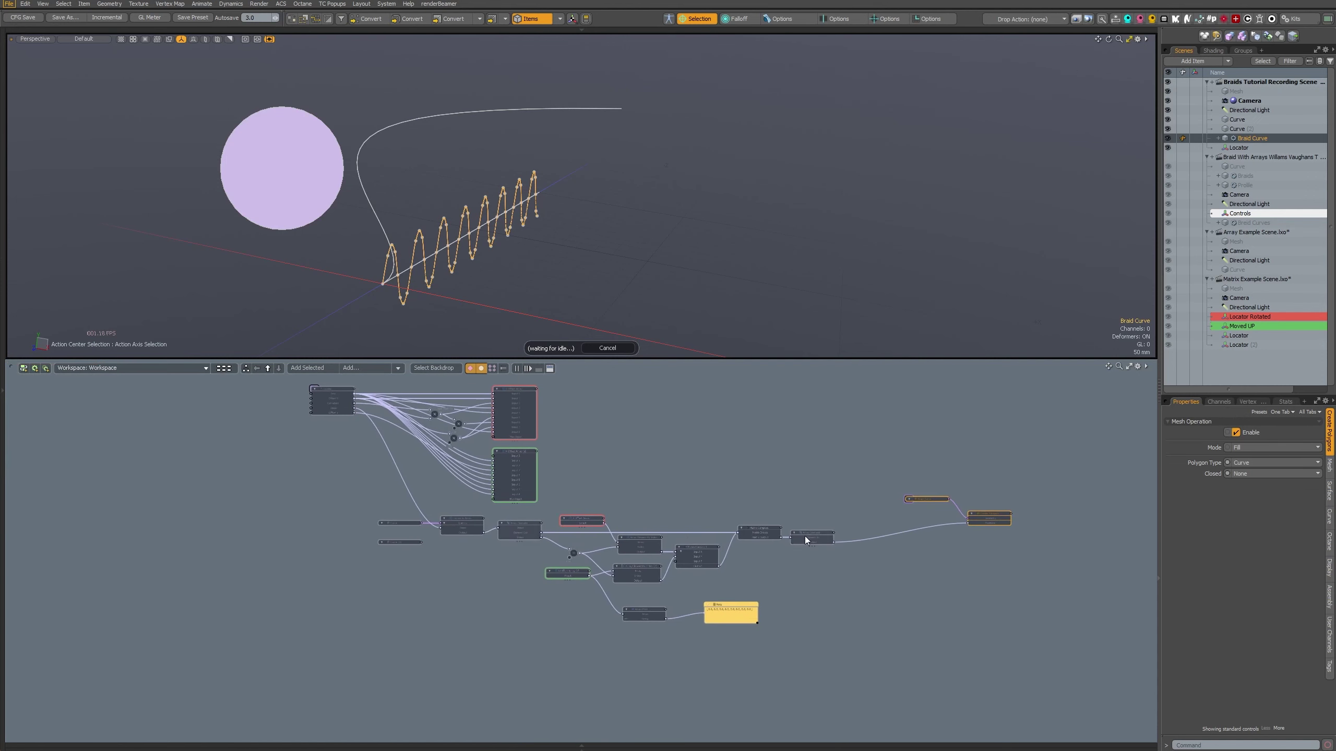
{"action": "scroll", "coordinate": [630, 558], "scroll_direction": "up", "scroll_amount": 2}
{"action": "left_click_drag", "start_coordinate": [300, 490], "coordinate": [906, 589]}
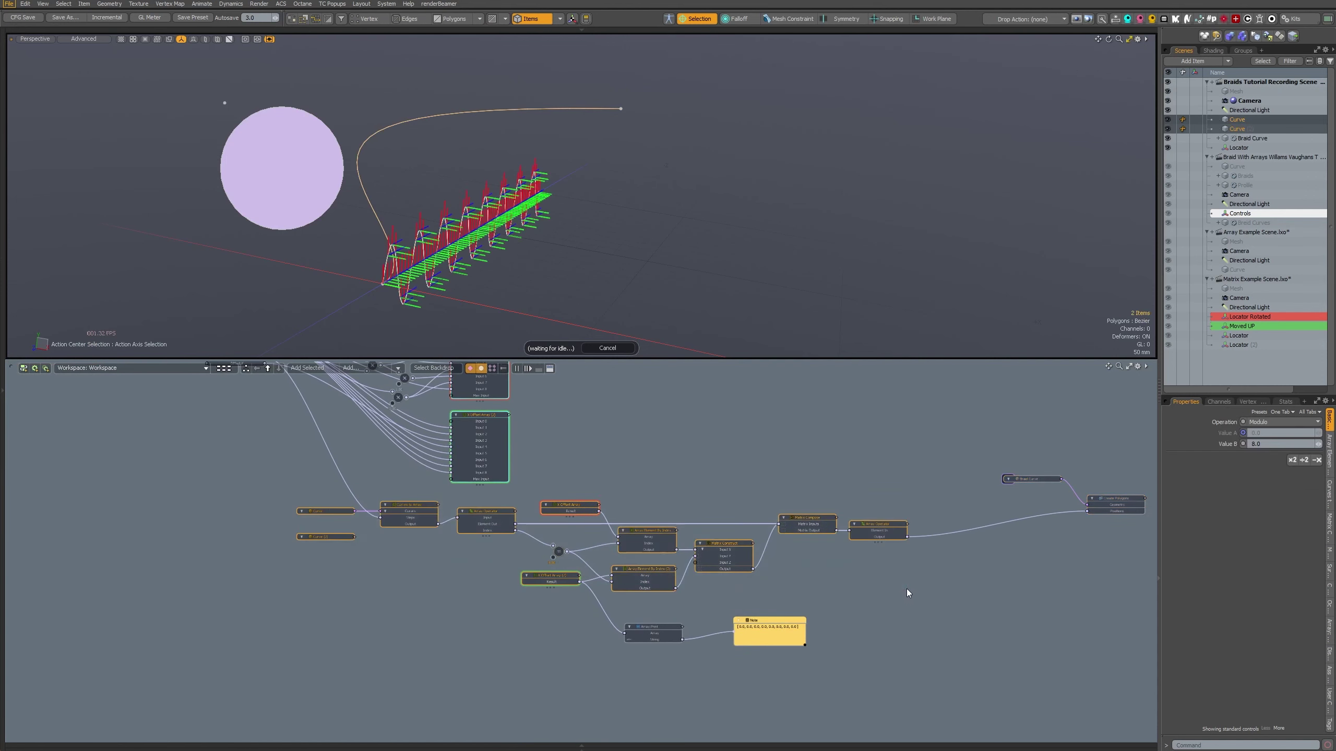
{"action": "left_click_drag", "start_coordinate": [286, 495], "coordinate": [363, 549]}
{"action": "left_click_drag", "start_coordinate": [326, 511], "coordinate": [248, 511]}
{"action": "scroll", "coordinate": [522, 554], "scroll_direction": "up", "scroll_amount": 5}
- Rename the backdrop around the braid-generating nodes to Braid Curve
{"action": "left_click", "coordinate": [283, 435]}
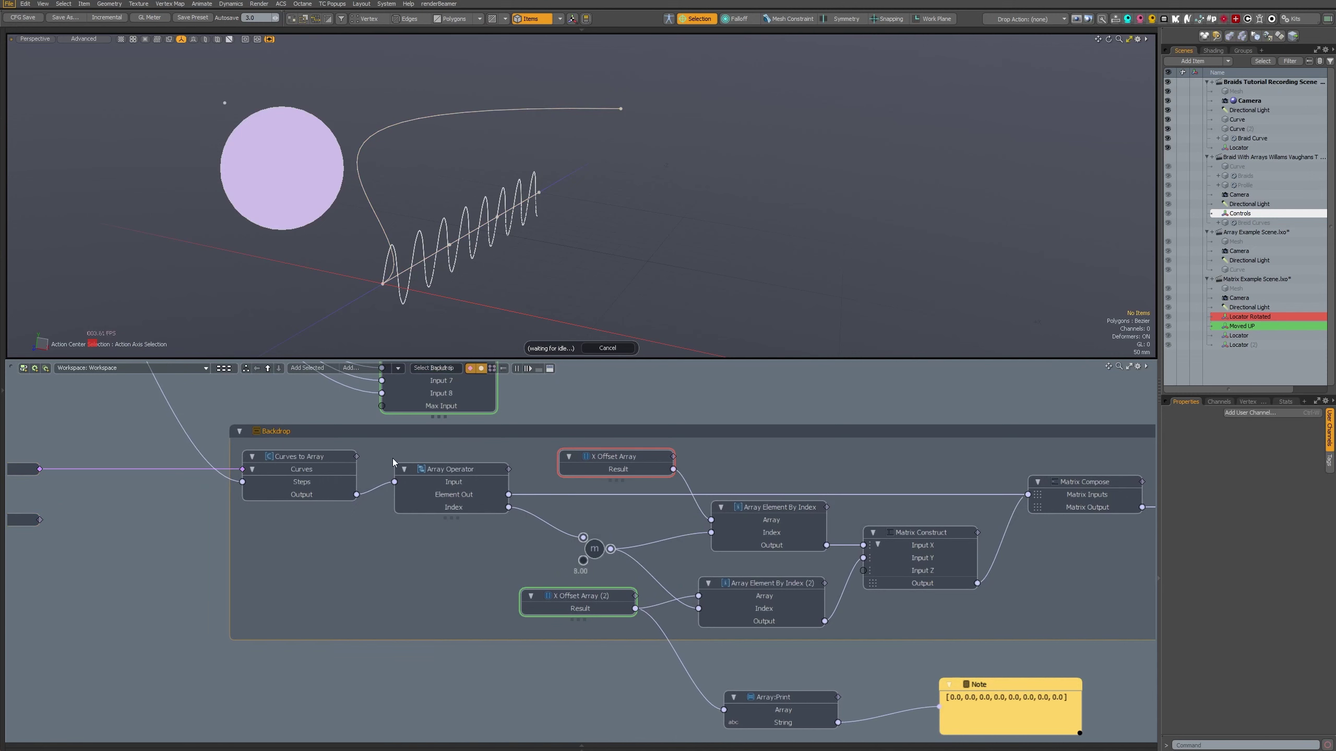
{"action": "key", "text": "ctrl+d"}
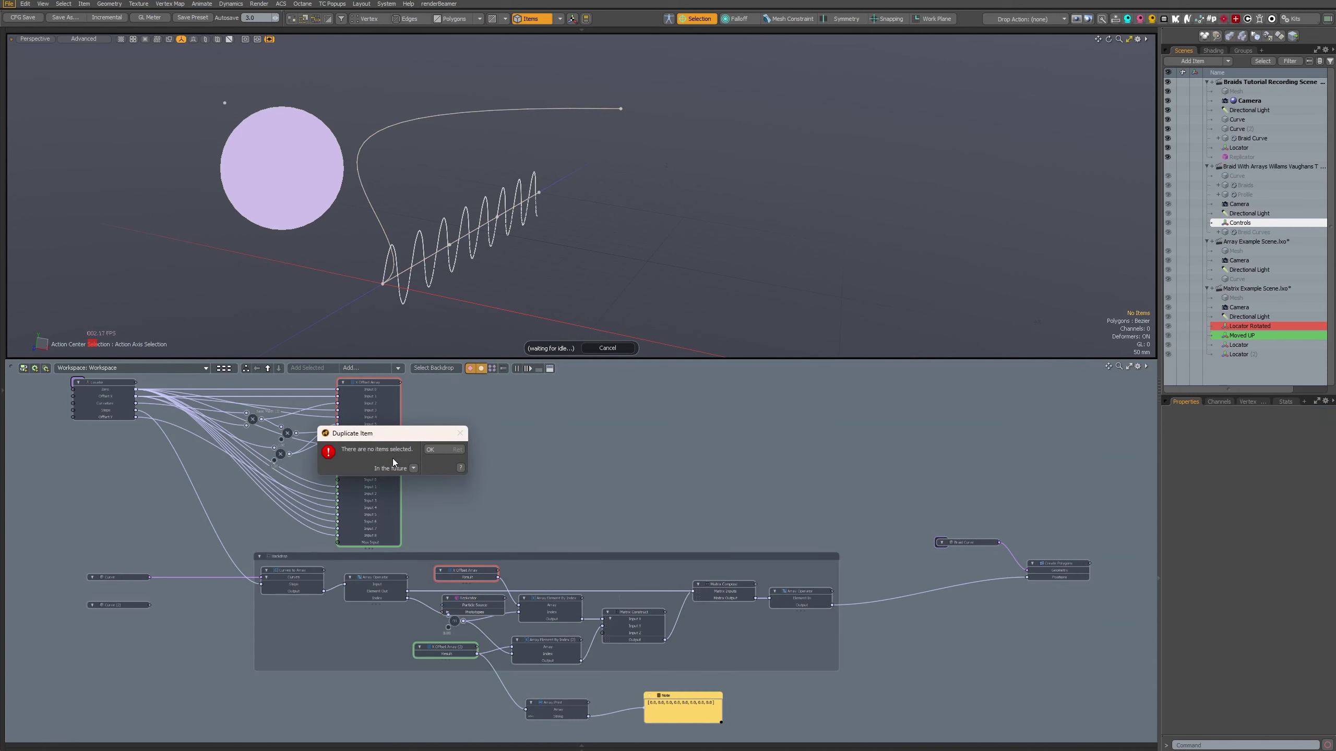
{"action": "left_click", "coordinate": [443, 449]}
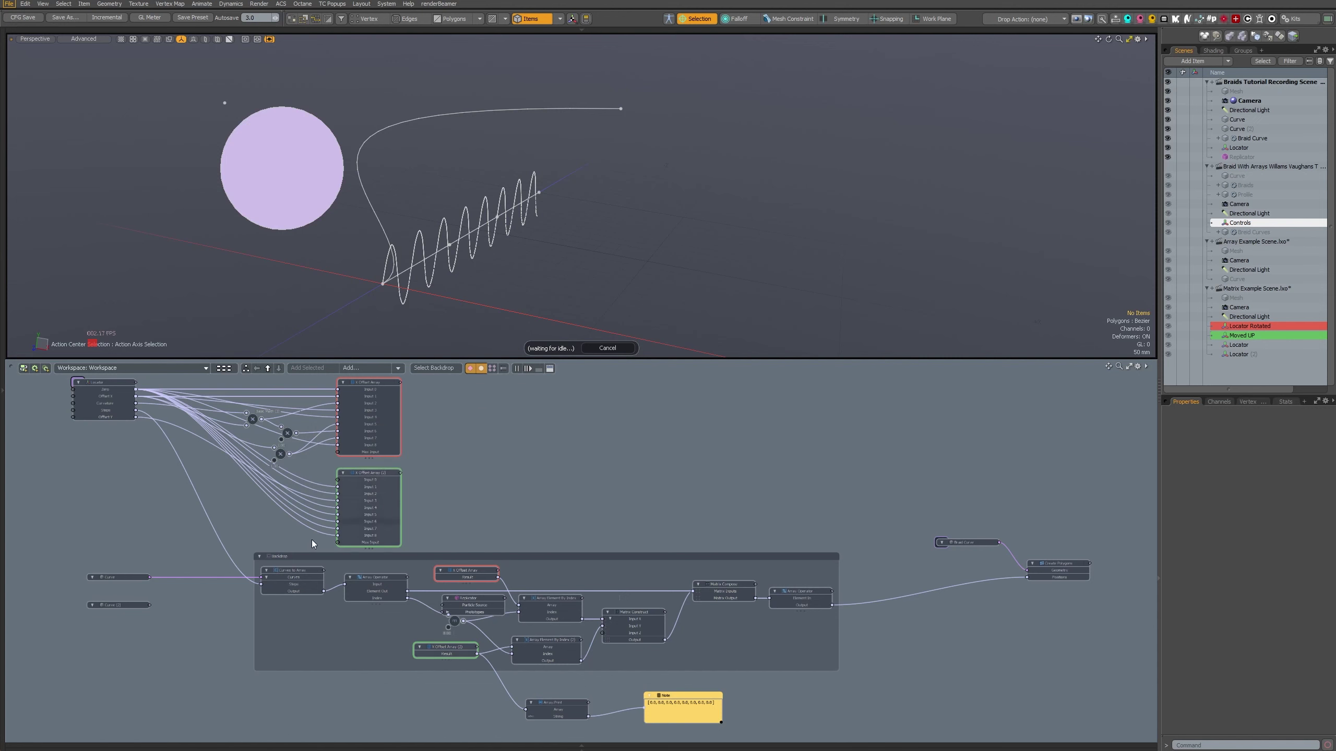
{"action": "scroll", "coordinate": [316, 552], "scroll_direction": "up", "scroll_amount": 5}
{"action": "left_click", "coordinate": [320, 564]}
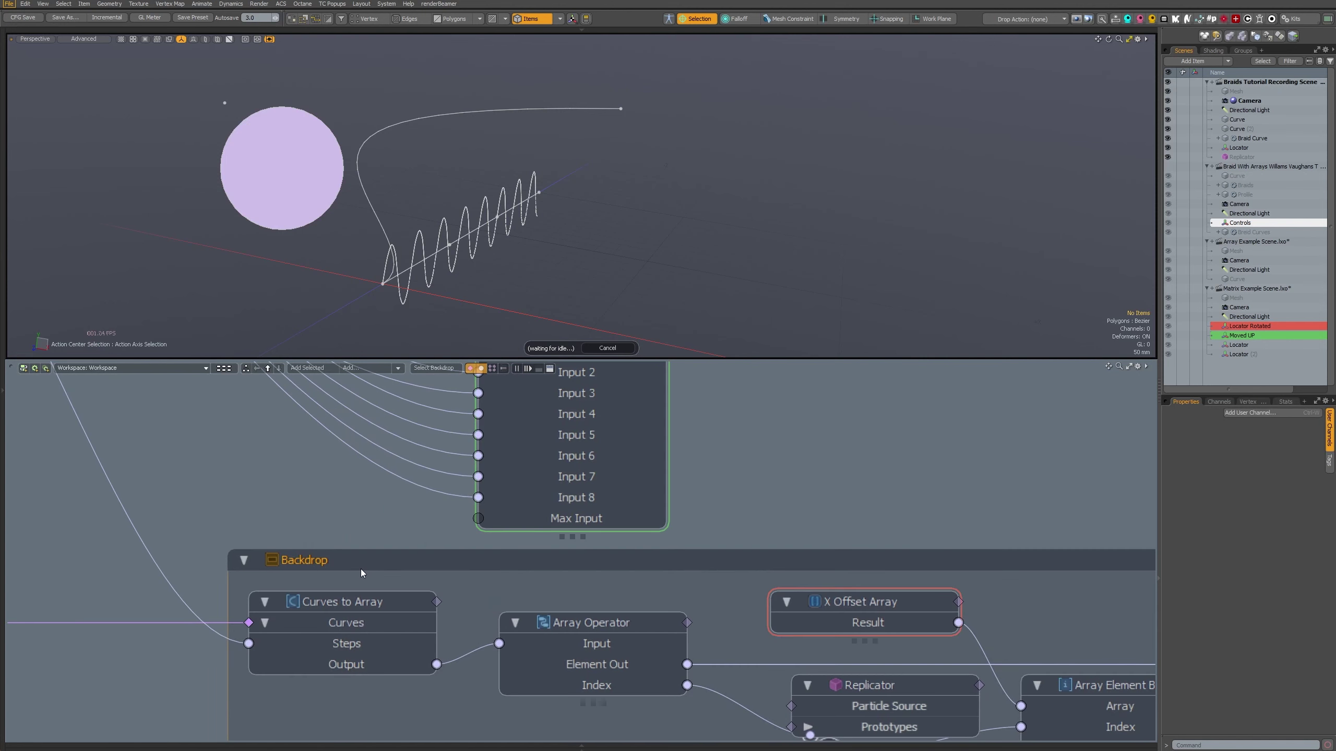
{"action": "double_click", "coordinate": [307, 562]}
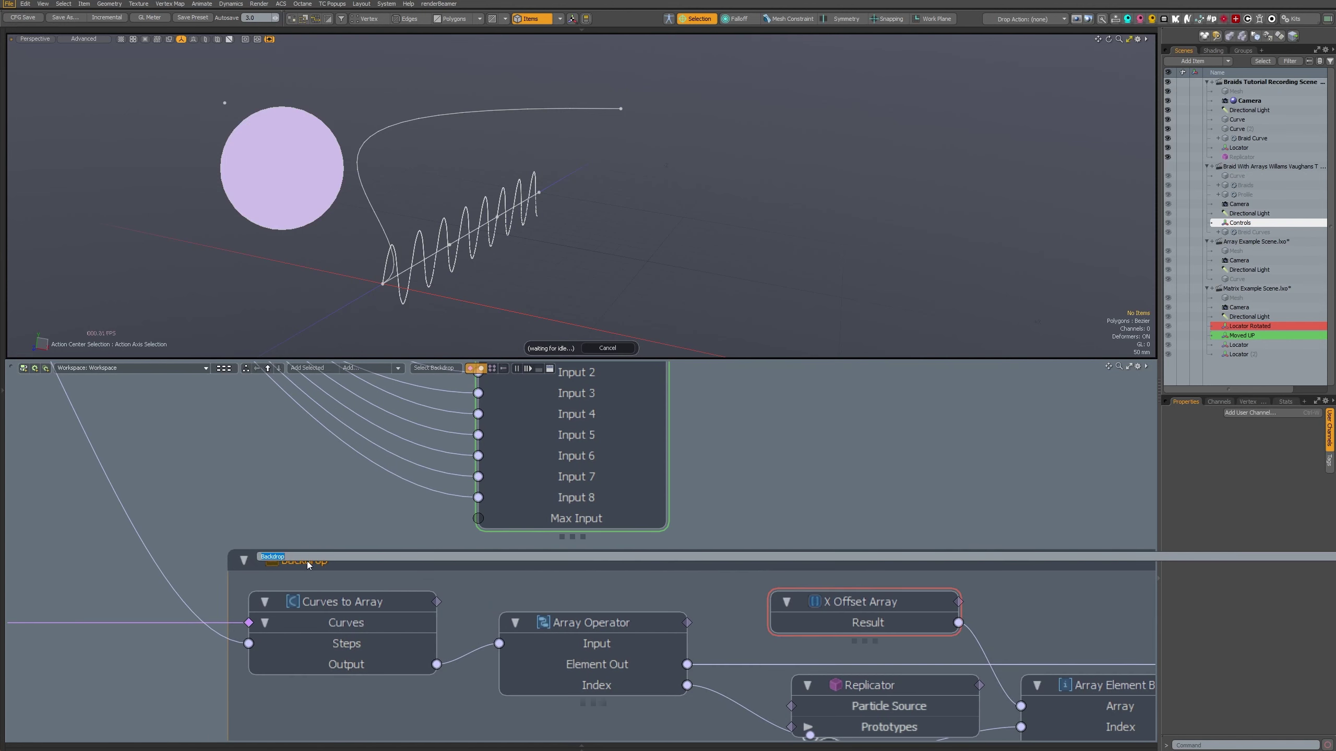
{"action": "type", "text": "B"}
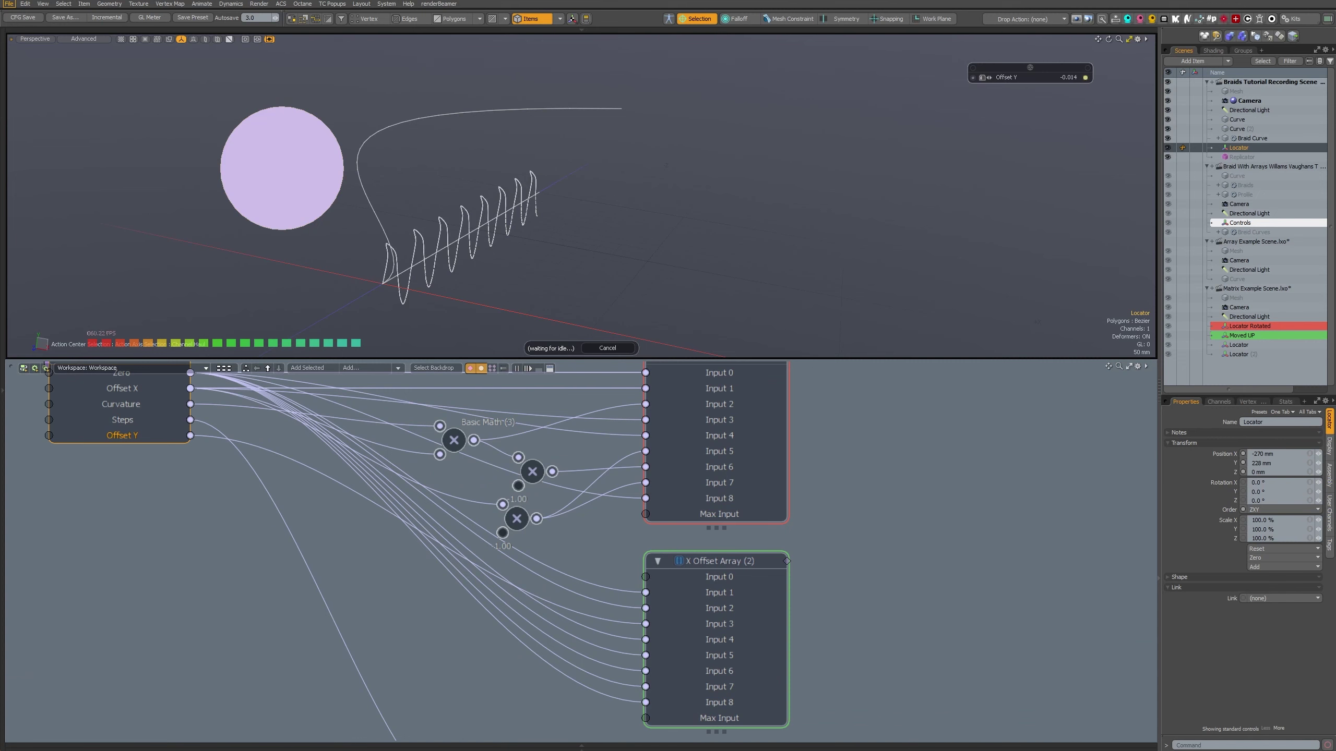
- Haul the Locator's Offset Y channel to about -0.033 and check the braid curve from another angle
{"action": "left_click_drag", "start_coordinate": [669, 242], "coordinate": [702, 247]}
{"action": "left_click_drag", "start_coordinate": [559, 250], "coordinate": [584, 266], "text": "alt"}
{"action": "left_click_drag", "start_coordinate": [584, 266], "coordinate": [731, 244], "text": "alt+shift"}
{"action": "left_click_drag", "start_coordinate": [731, 245], "coordinate": [643, 245]}
{"action": "scroll", "coordinate": [538, 660], "scroll_direction": "down", "scroll_amount": 1}
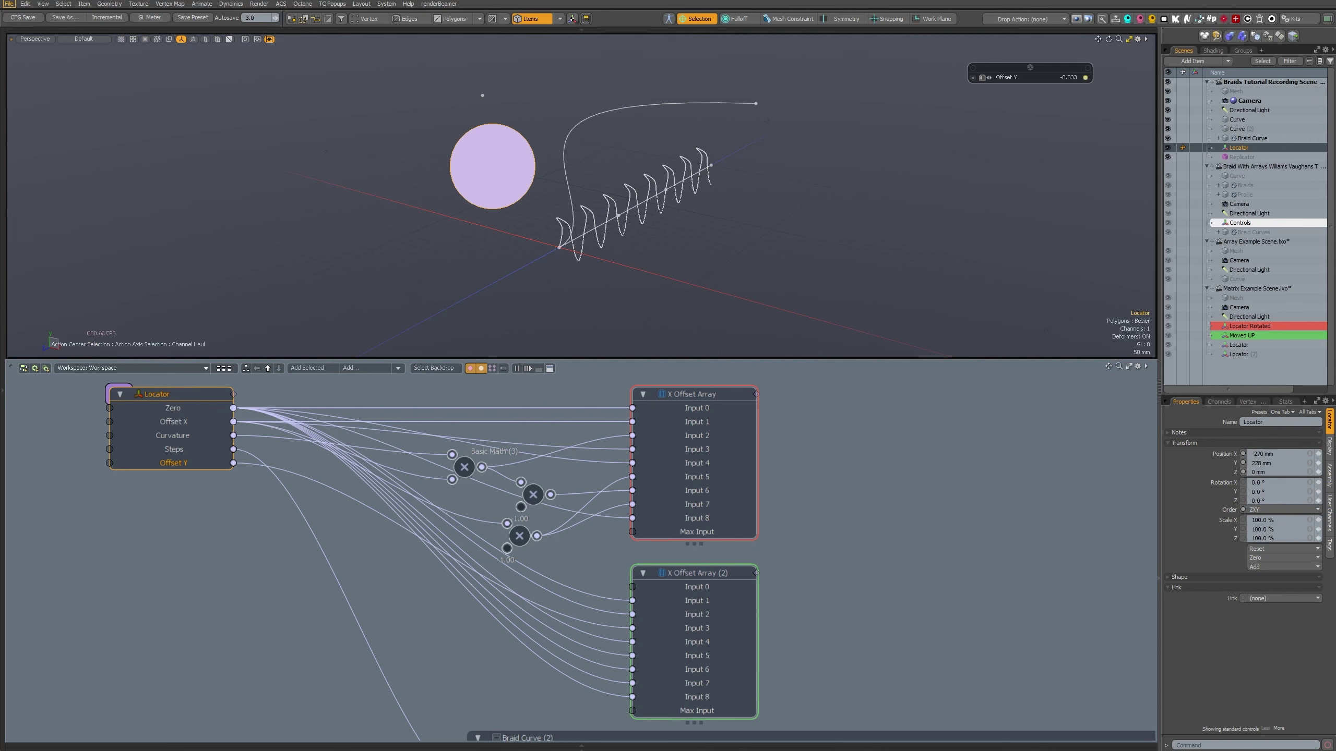
- Check the Array Y Move wiring in the Braid With Arrays scene and return to the tutorial scene
{"action": "left_click", "coordinate": [1231, 83]}
{"action": "left_click", "coordinate": [1273, 167]}
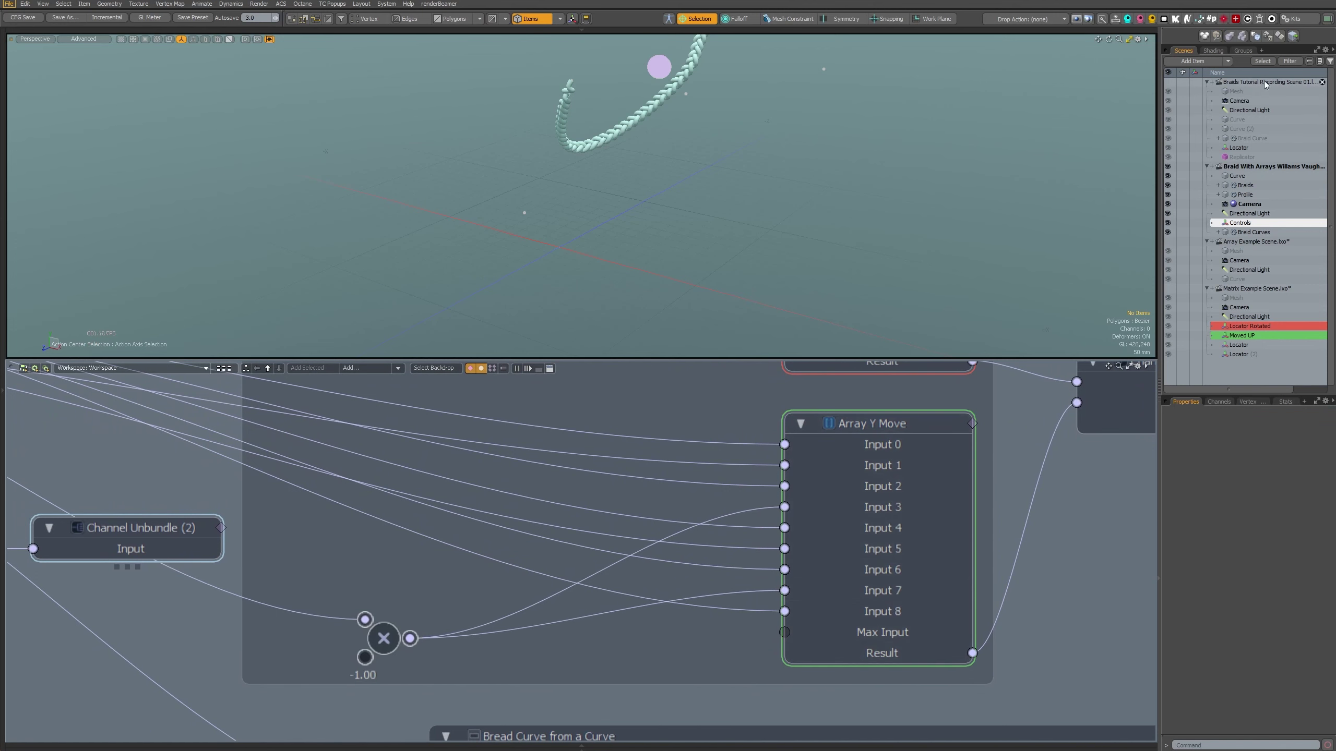
{"action": "left_click", "coordinate": [1244, 84]}
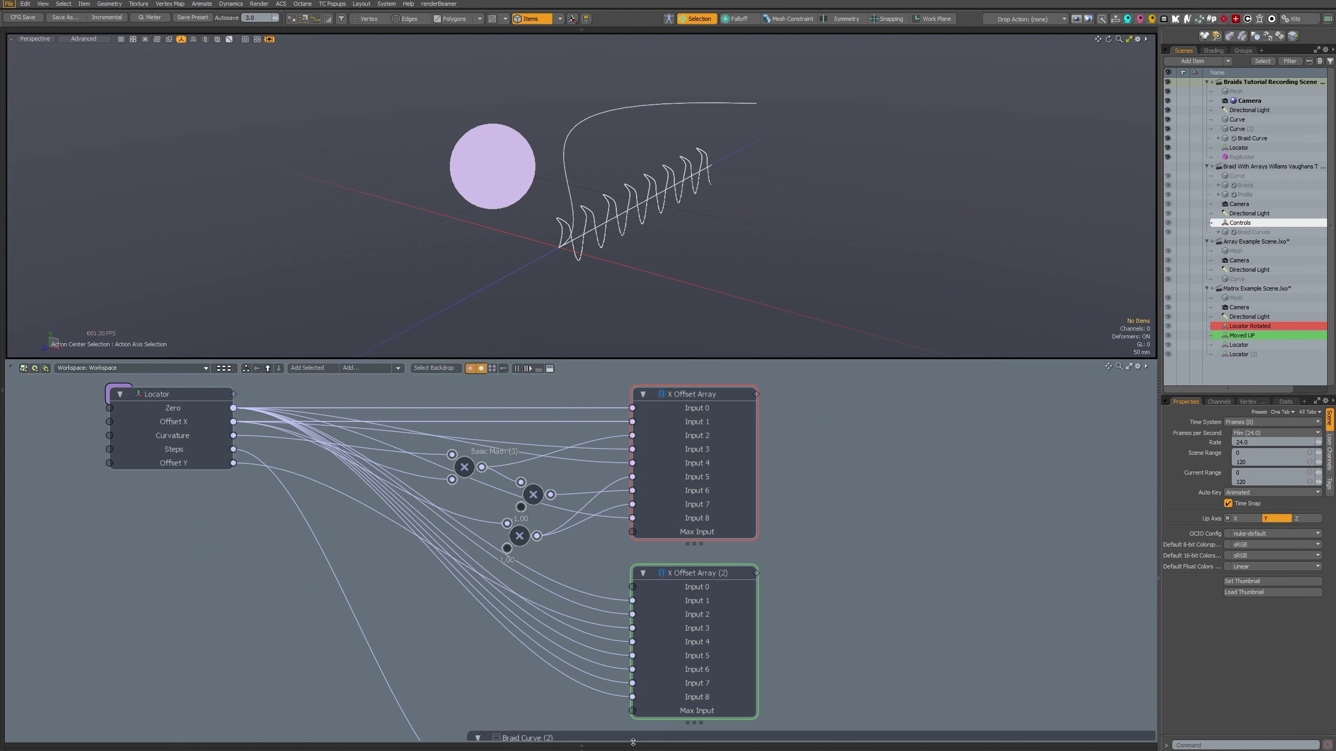
- Feed Input 7 of X Offset Array (2) from Offset Y through a Basic Math node multiplying by -1
{"action": "scroll", "coordinate": [642, 630], "scroll_direction": "up", "scroll_amount": 2}
{"action": "middle_click_drag", "start_coordinate": [642, 630], "coordinate": [694, 629]}
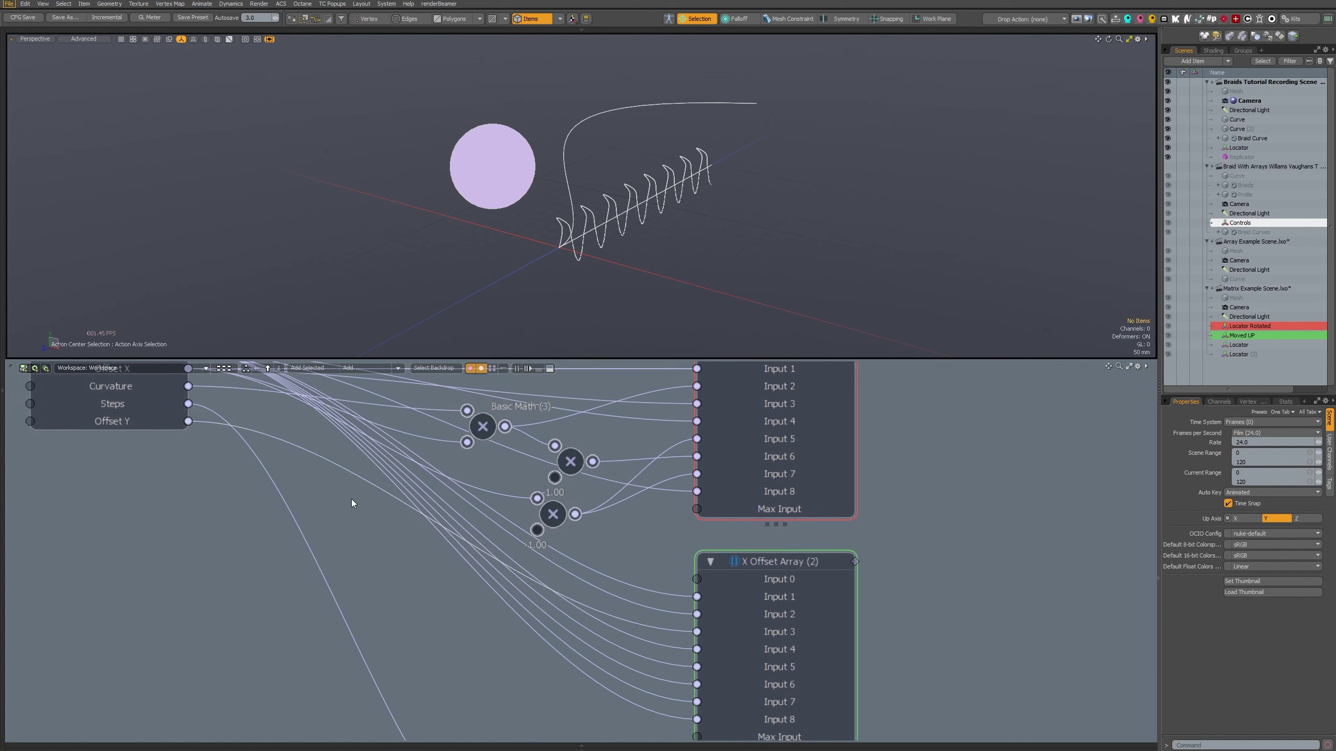
{"action": "left_click_drag", "start_coordinate": [696, 702], "coordinate": [185, 443]}
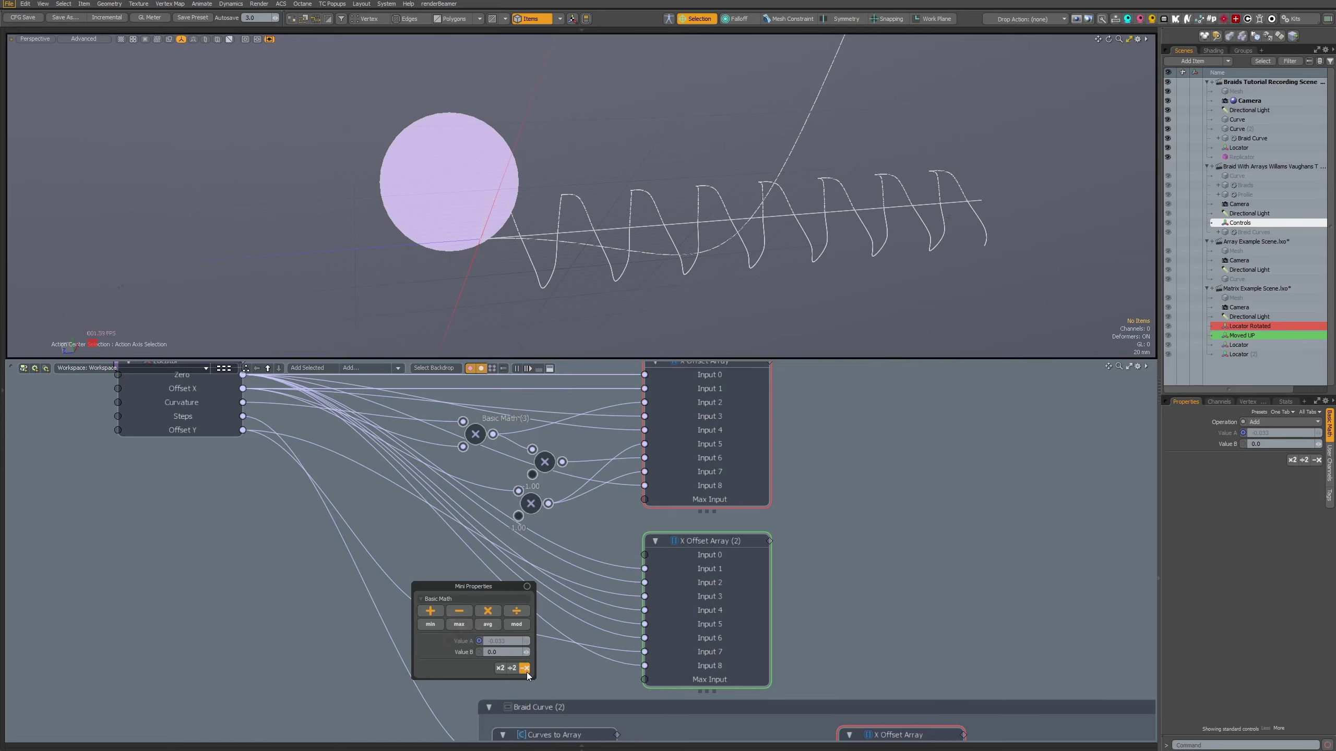
{"action": "left_click", "coordinate": [526, 673]}
{"action": "left_click", "coordinate": [992, 509]}
{"action": "left_click_drag", "start_coordinate": [554, 232], "coordinate": [678, 219], "text": "alt"}
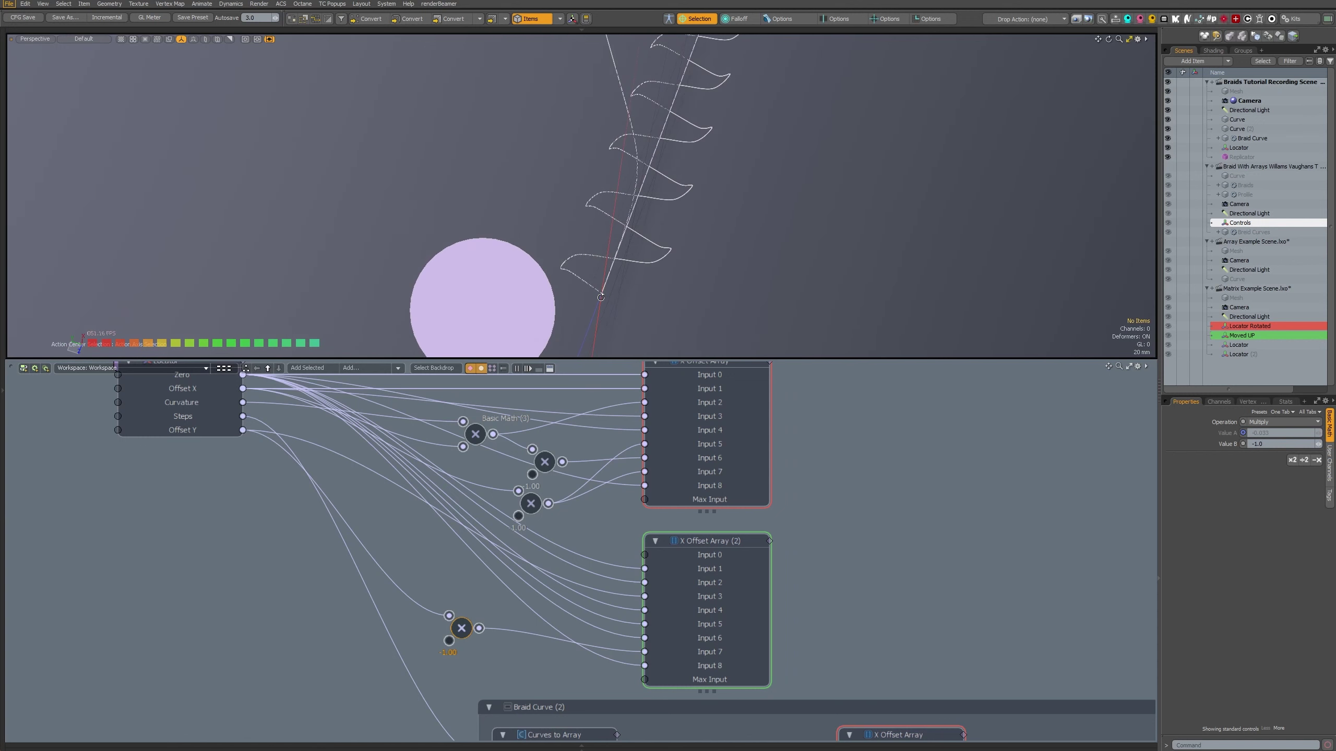
- Haul the Locator's Offset X to about 0.024 and Offset Y to about -0.017, inspecting the braid curve
{"action": "left_click", "coordinate": [720, 598]}
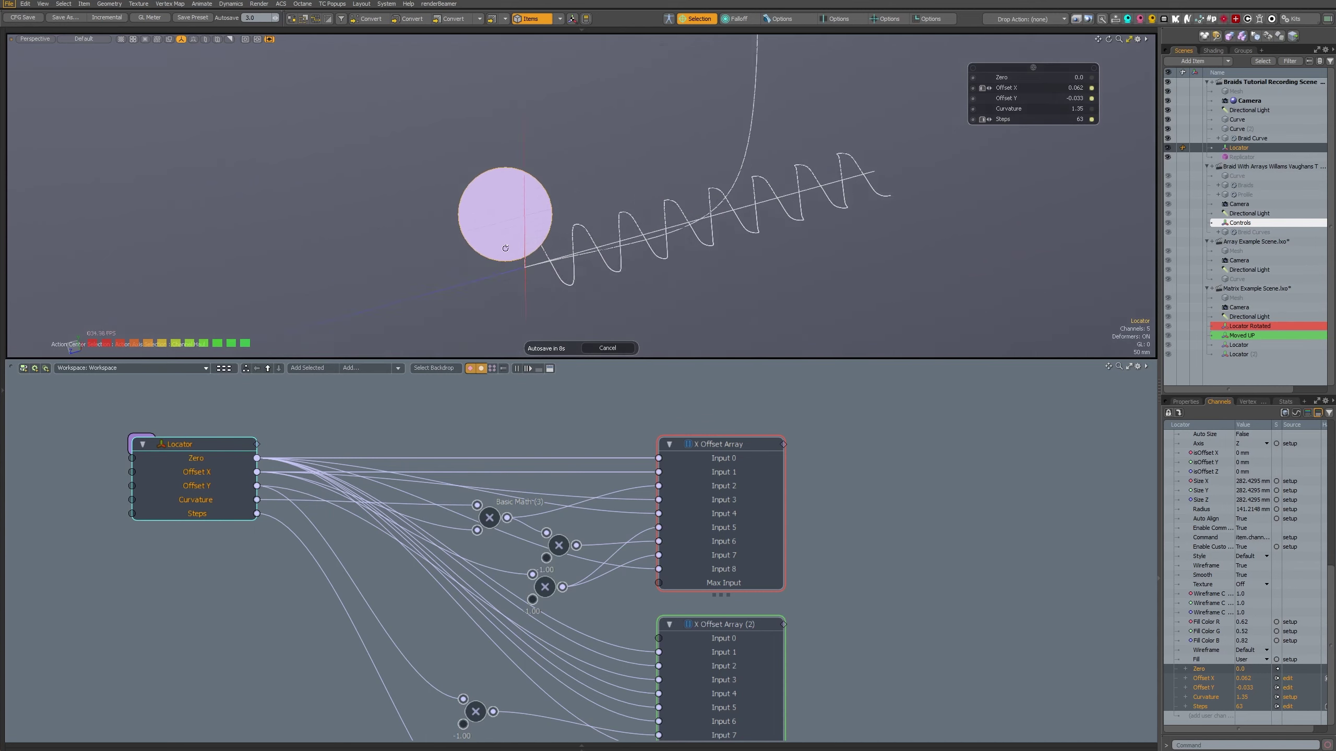
{"action": "left_click_drag", "start_coordinate": [525, 200], "coordinate": [600, 205], "text": "alt"}
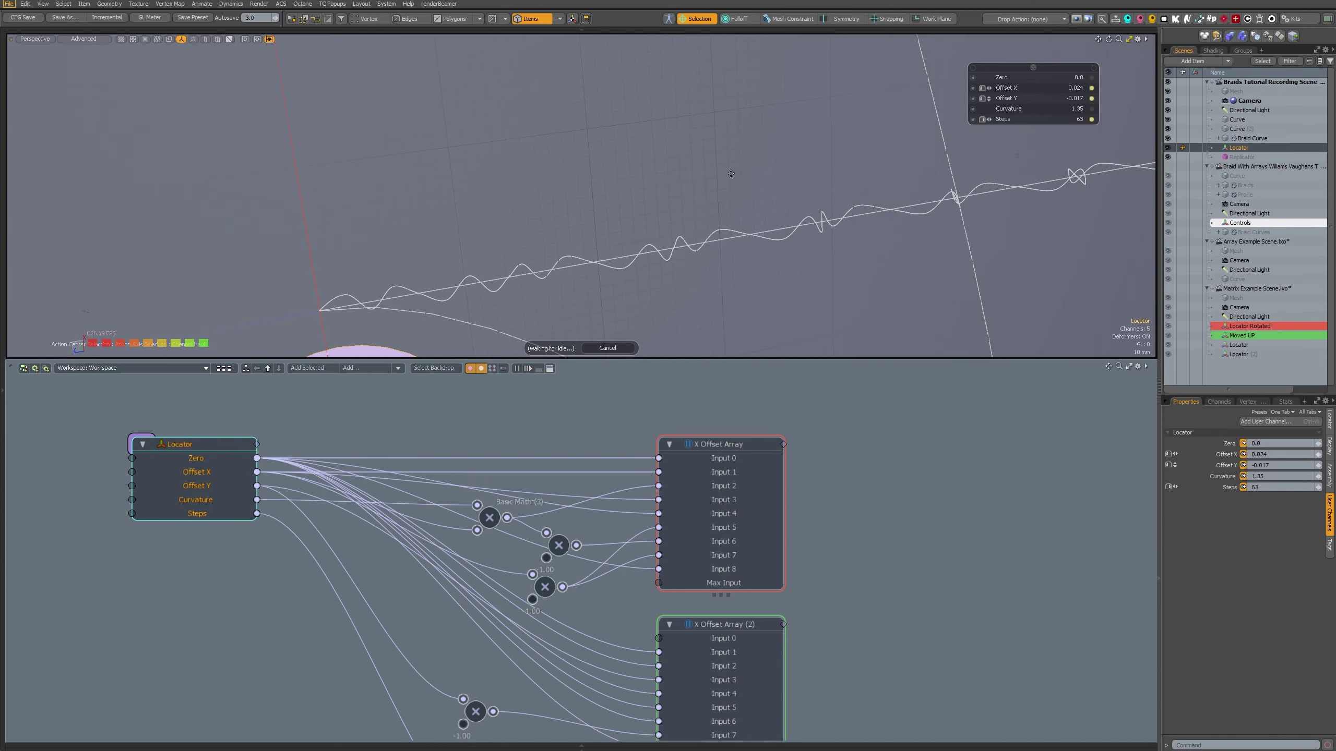
{"action": "left_click_drag", "start_coordinate": [789, 210], "coordinate": [835, 213], "text": "alt"}
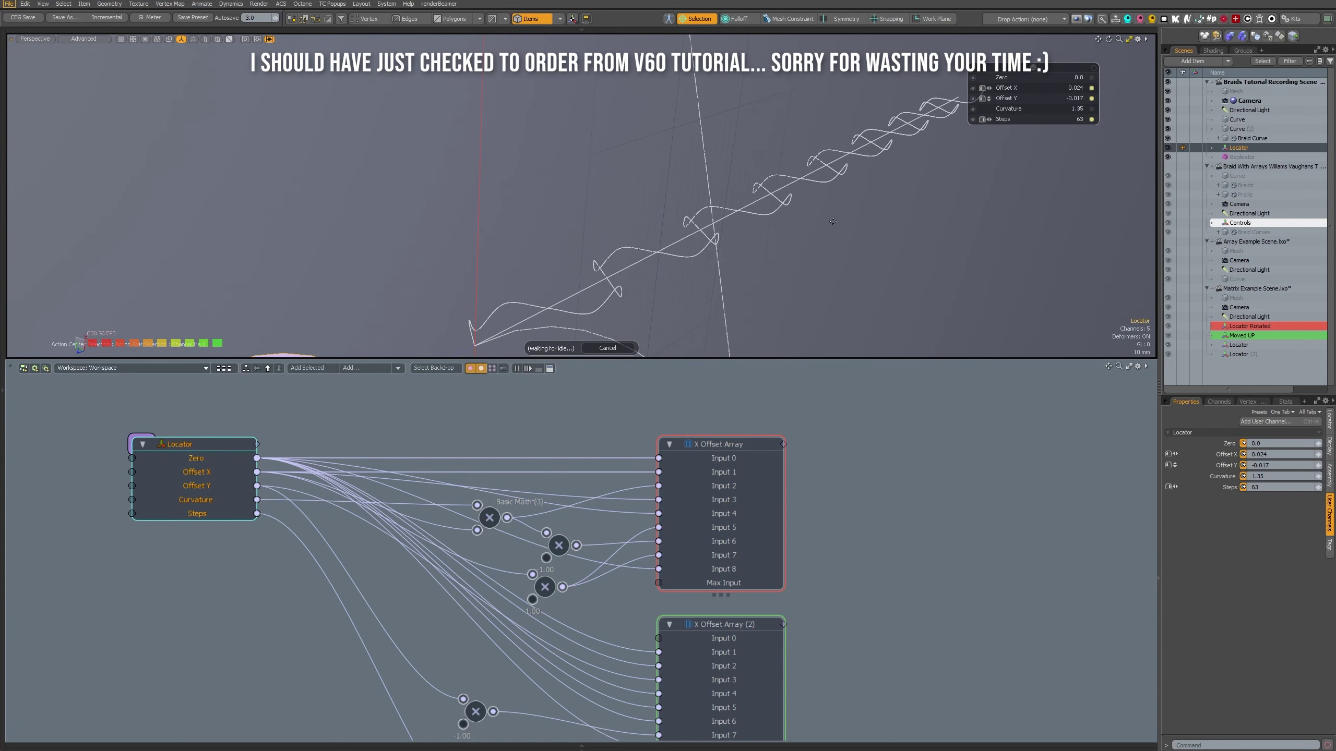
{"action": "left_click_drag", "start_coordinate": [686, 686], "coordinate": [710, 605], "text": "alt"}
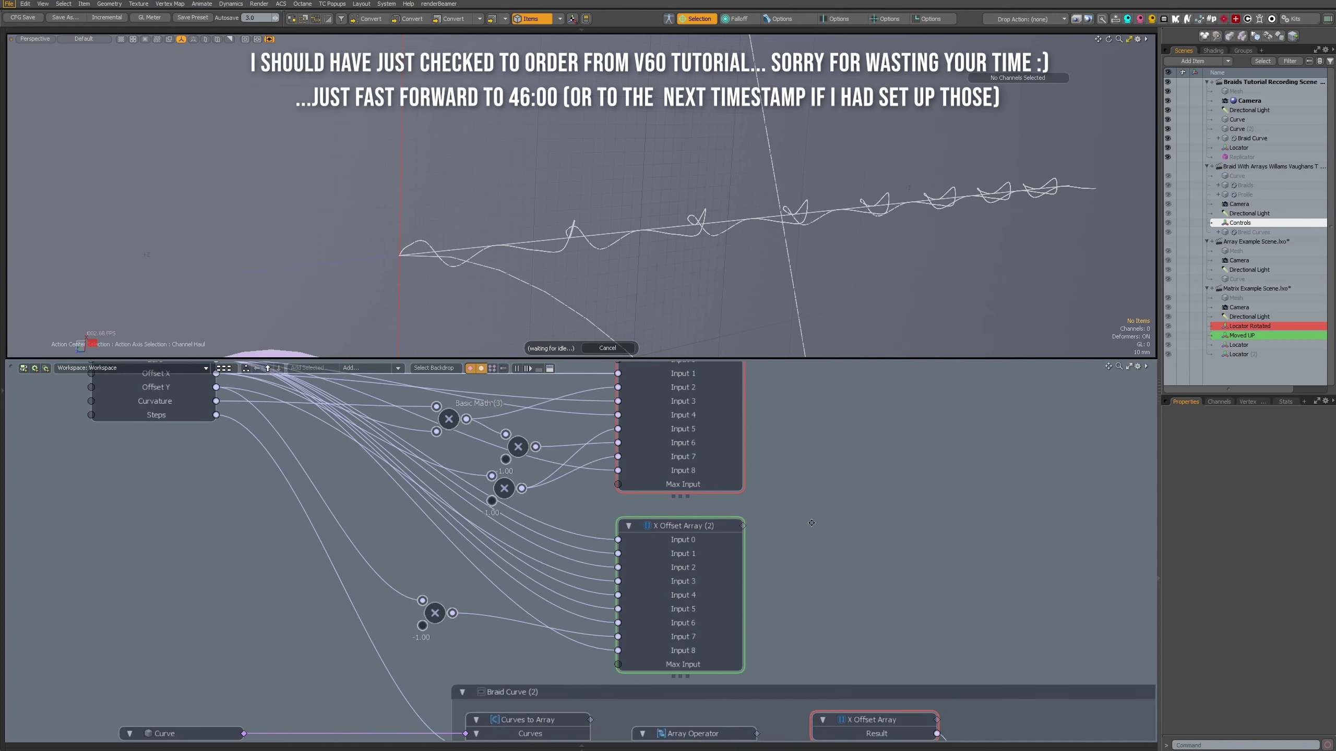
{"action": "left_click_drag", "start_coordinate": [807, 525], "coordinate": [784, 519], "text": "alt"}
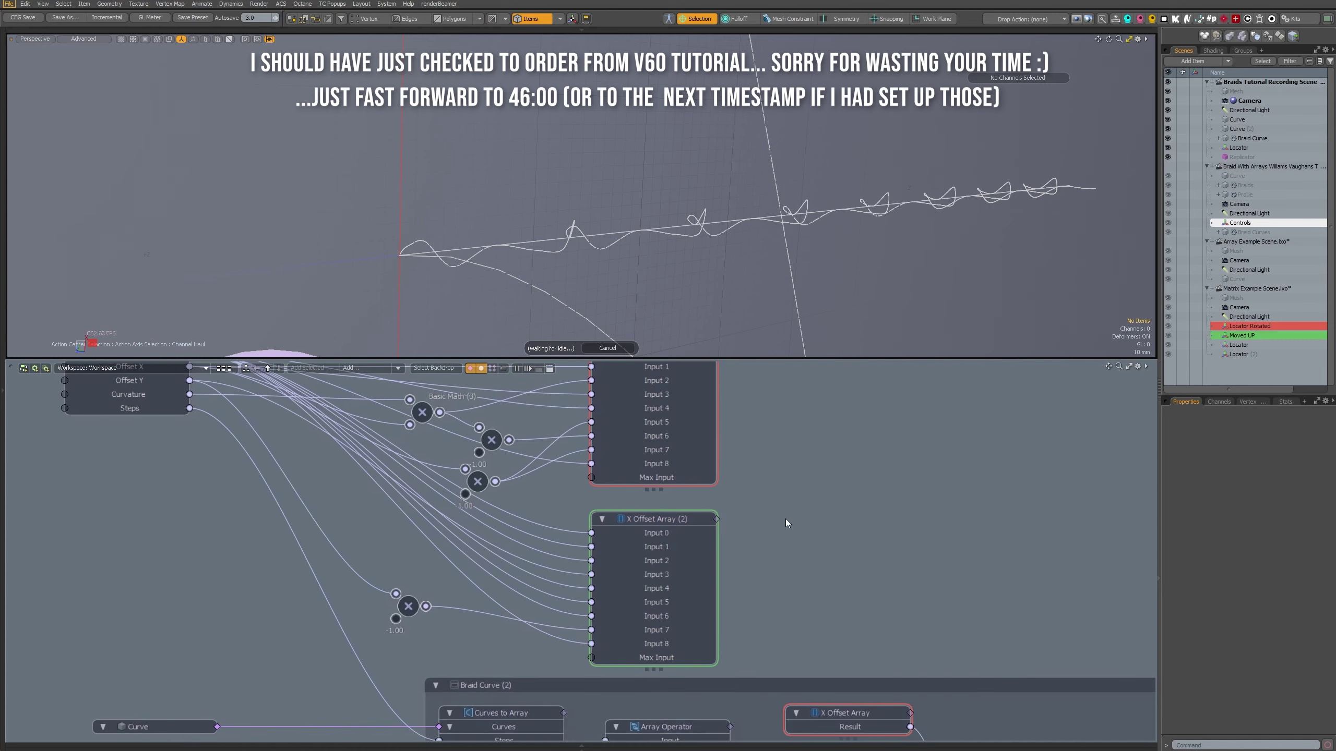
- Compare X Offset Array (2) with the Array Y Move inputs in the Braid With Arrays scene and return to the tutorial scene
{"action": "left_click", "coordinate": [641, 520]}
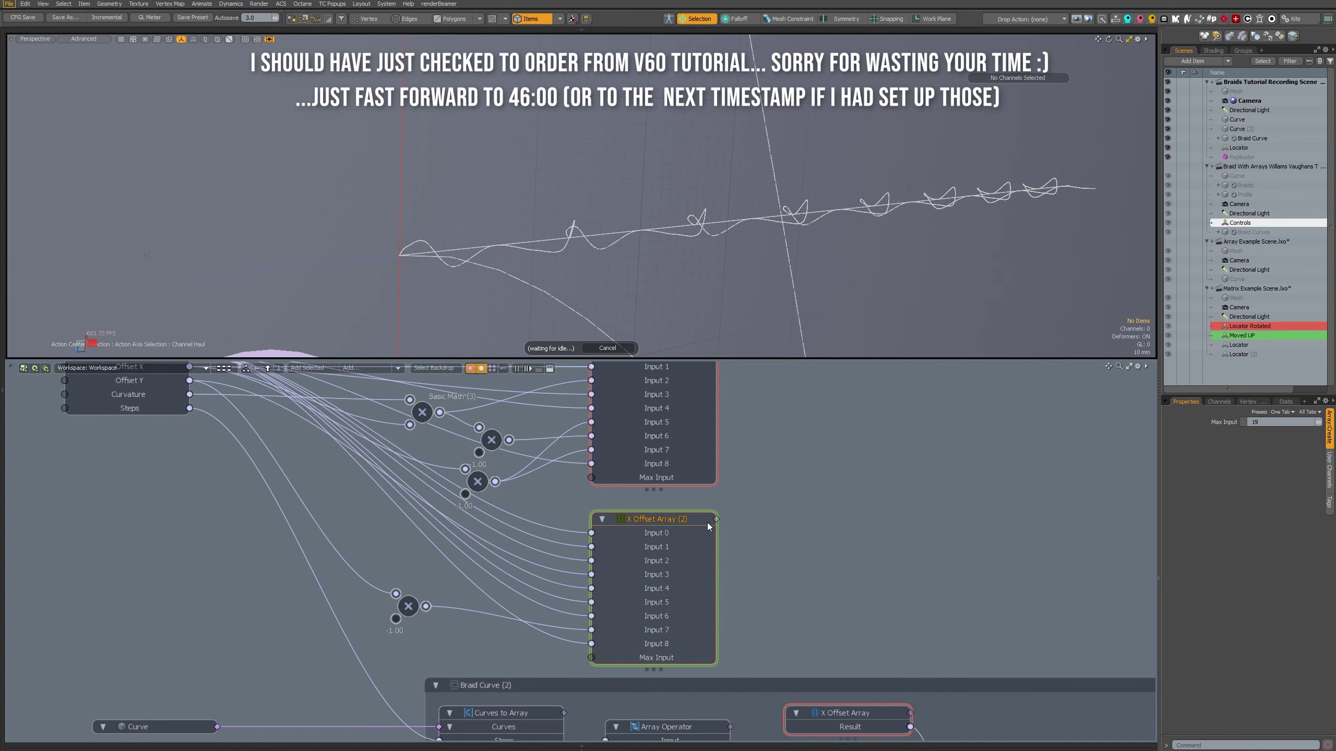
{"action": "scroll", "coordinate": [705, 521], "scroll_direction": "down", "scroll_amount": 2}
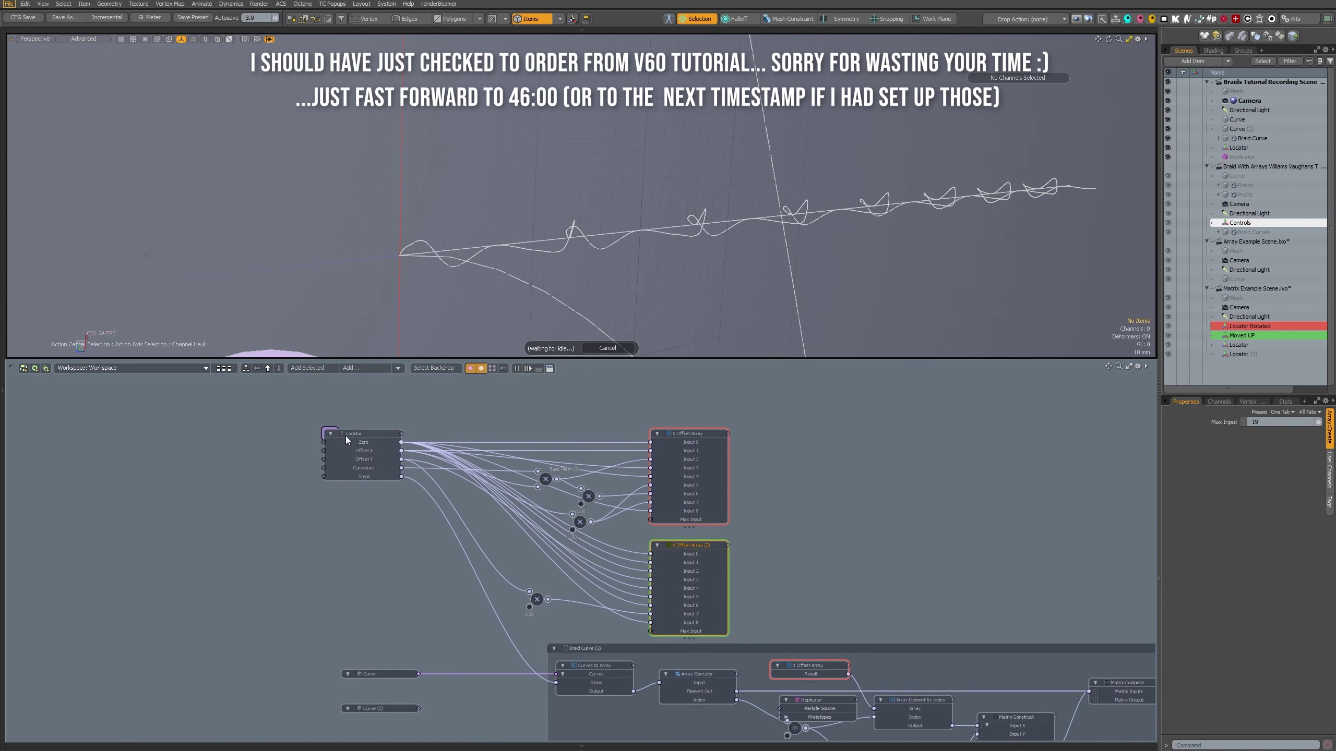
{"action": "mouse_move", "coordinate": [345, 436]}
{"action": "left_mouse_down"}
{"action": "mouse_move", "coordinate": [321, 480]}
{"action": "mouse_move", "coordinate": [329, 445]}
{"action": "left_mouse_up"}
{"action": "left_click", "coordinate": [219, 421]}
{"action": "scroll", "coordinate": [219, 420], "scroll_direction": "up", "scroll_amount": 2}
{"action": "left_click_drag", "start_coordinate": [644, 659], "coordinate": [655, 681]}
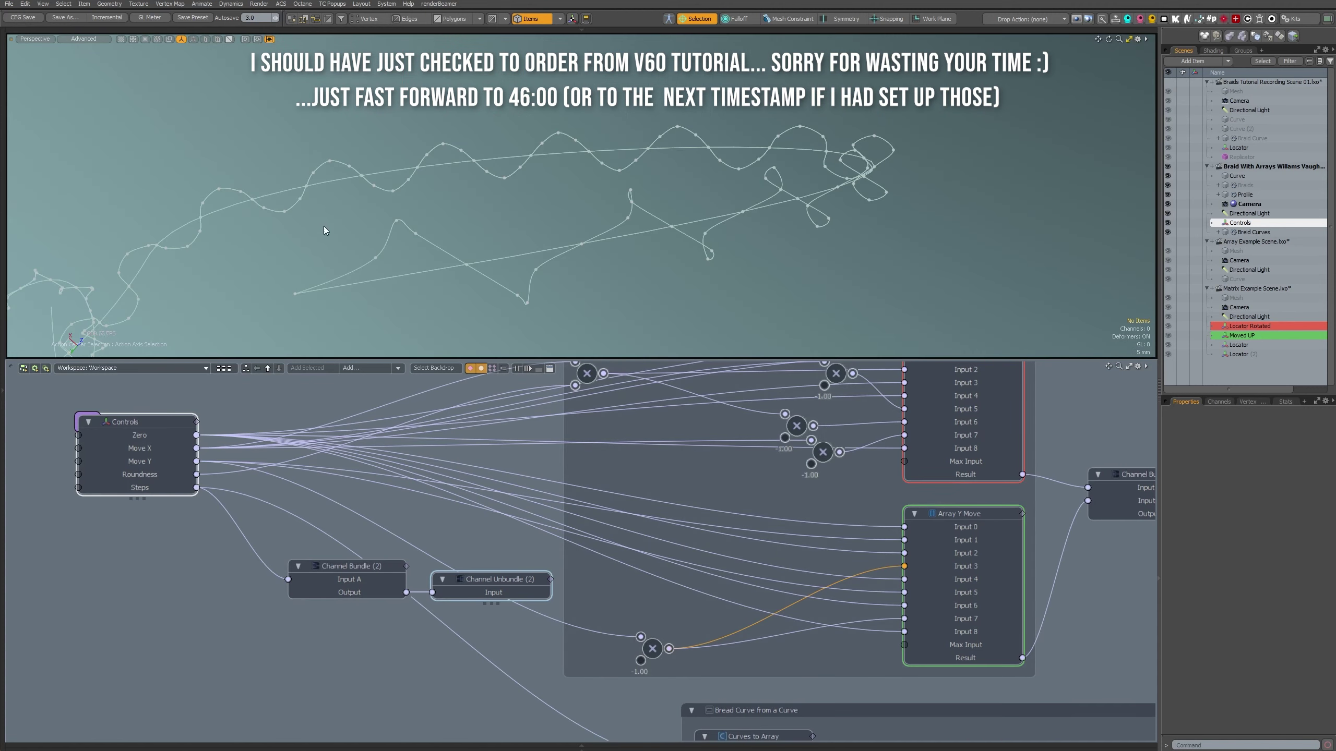
{"action": "mouse_move", "coordinate": [324, 231]}
{"action": "left_mouse_down", "text": "alt"}
{"action": "mouse_move", "coordinate": [400, 250]}
{"action": "mouse_move", "coordinate": [313, 213]}
{"action": "left_mouse_up", "text": "alt"}
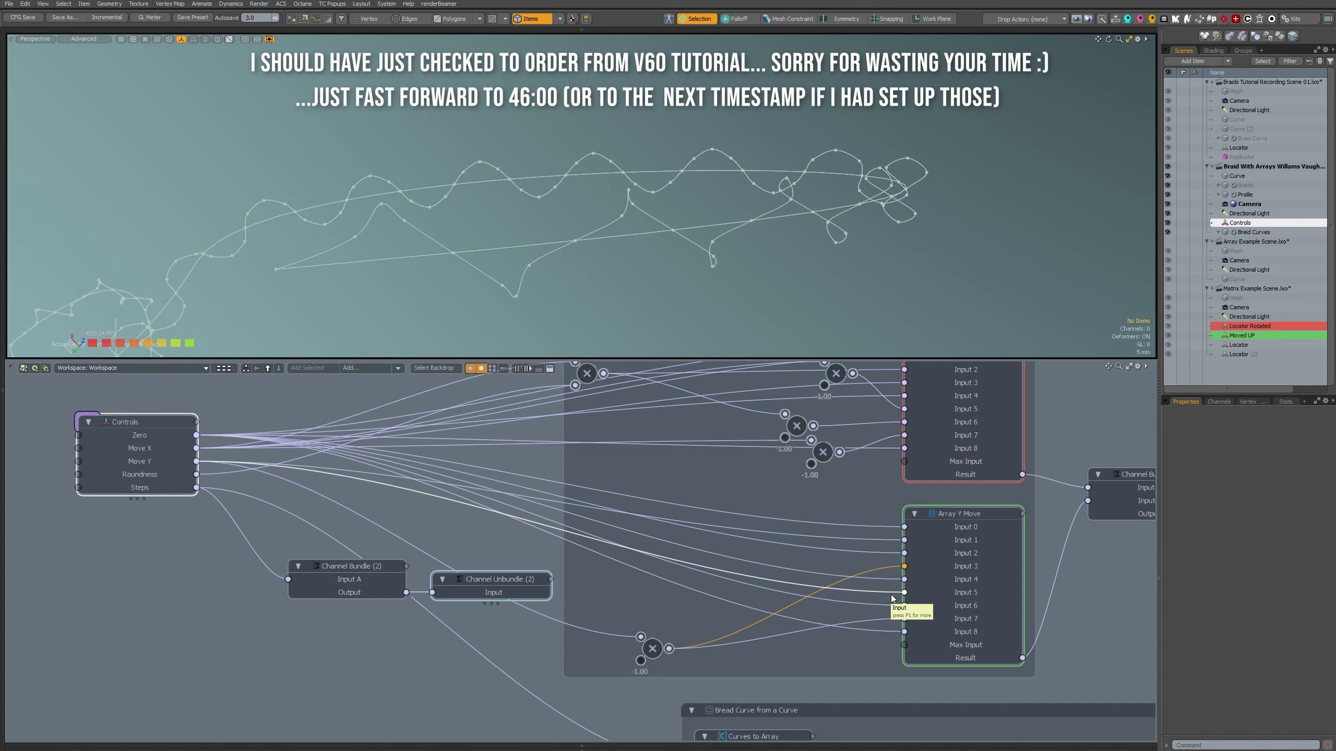
{"action": "left_click", "coordinate": [1241, 82]}
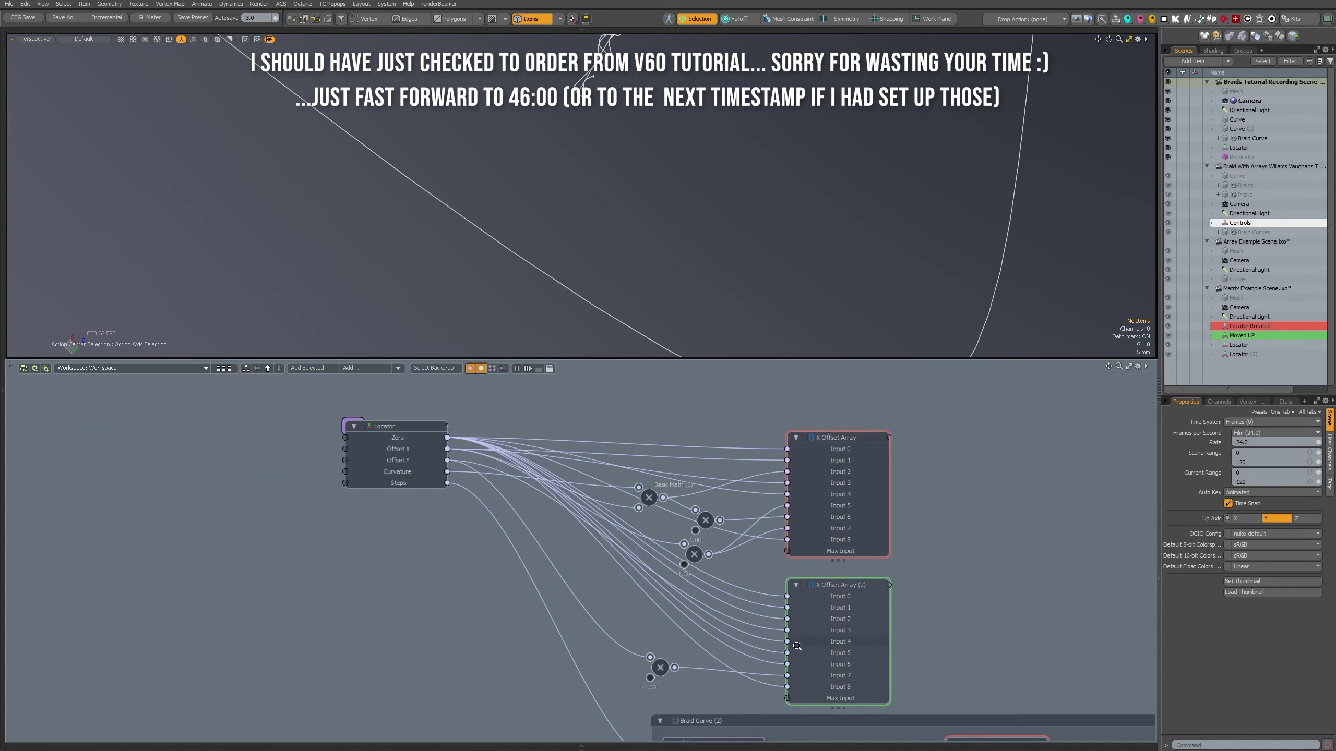
- Examine the Locator connections feeding the X Offset Array (2) inputs and inspect the braid curve in the 3D view
{"action": "scroll", "coordinate": [781, 641], "scroll_direction": "up", "scroll_amount": 3}
{"action": "scroll", "coordinate": [796, 679], "scroll_direction": "down", "scroll_amount": 3}
{"action": "mouse_move", "coordinate": [782, 643]}
{"action": "left_mouse_down", "text": "alt"}
{"action": "mouse_move", "coordinate": [796, 683]}
{"action": "mouse_move", "coordinate": [788, 648]}
{"action": "left_mouse_up", "text": "alt"}
{"action": "left_click_drag", "start_coordinate": [726, 595], "coordinate": [351, 416], "text": "alt"}
{"action": "scroll", "coordinate": [755, 621], "scroll_direction": "down", "scroll_amount": 1}
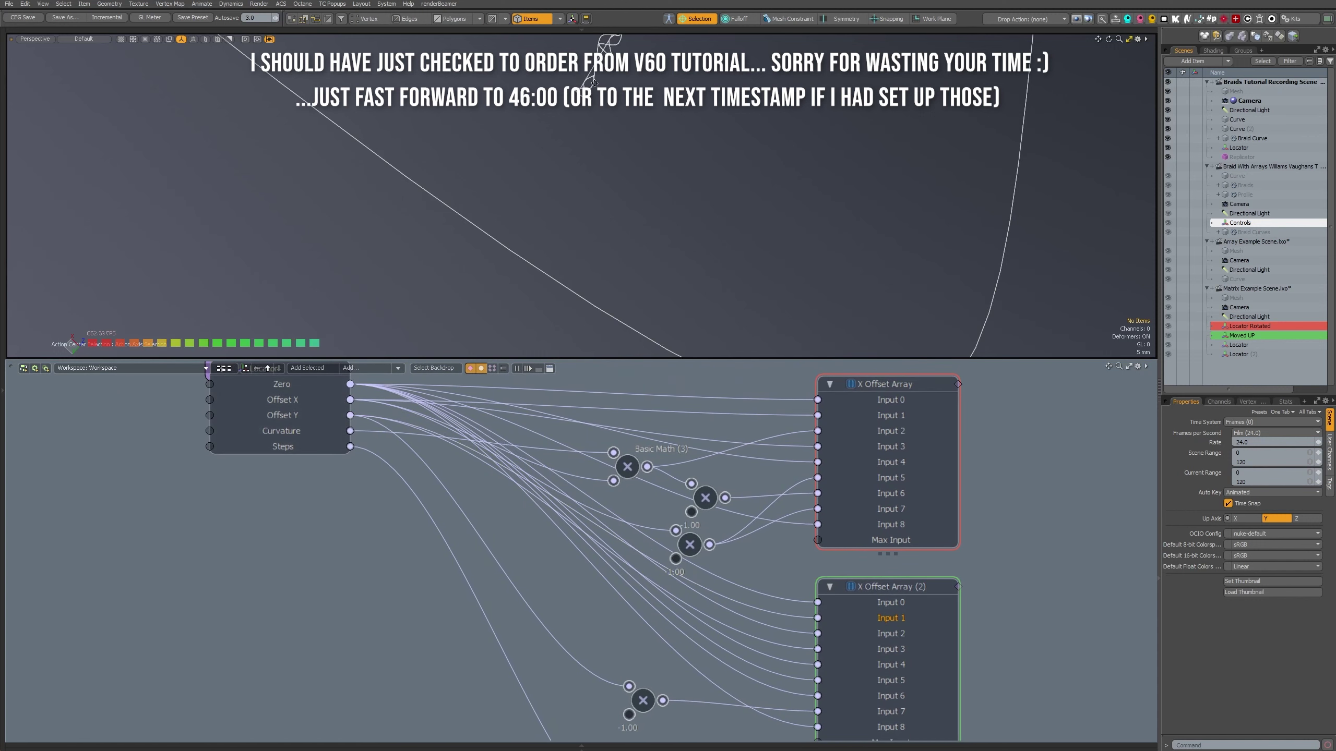
{"action": "left_click_drag", "start_coordinate": [653, 152], "coordinate": [589, 199], "text": "alt"}
{"action": "scroll", "coordinate": [589, 199], "scroll_direction": "down", "scroll_amount": 3}
{"action": "left_click_drag", "start_coordinate": [789, 658], "coordinate": [742, 658], "text": "alt"}
{"action": "left_click_drag", "start_coordinate": [771, 680], "coordinate": [304, 415]}
{"action": "left_click_drag", "start_coordinate": [591, 231], "coordinate": [667, 337], "text": "alt"}
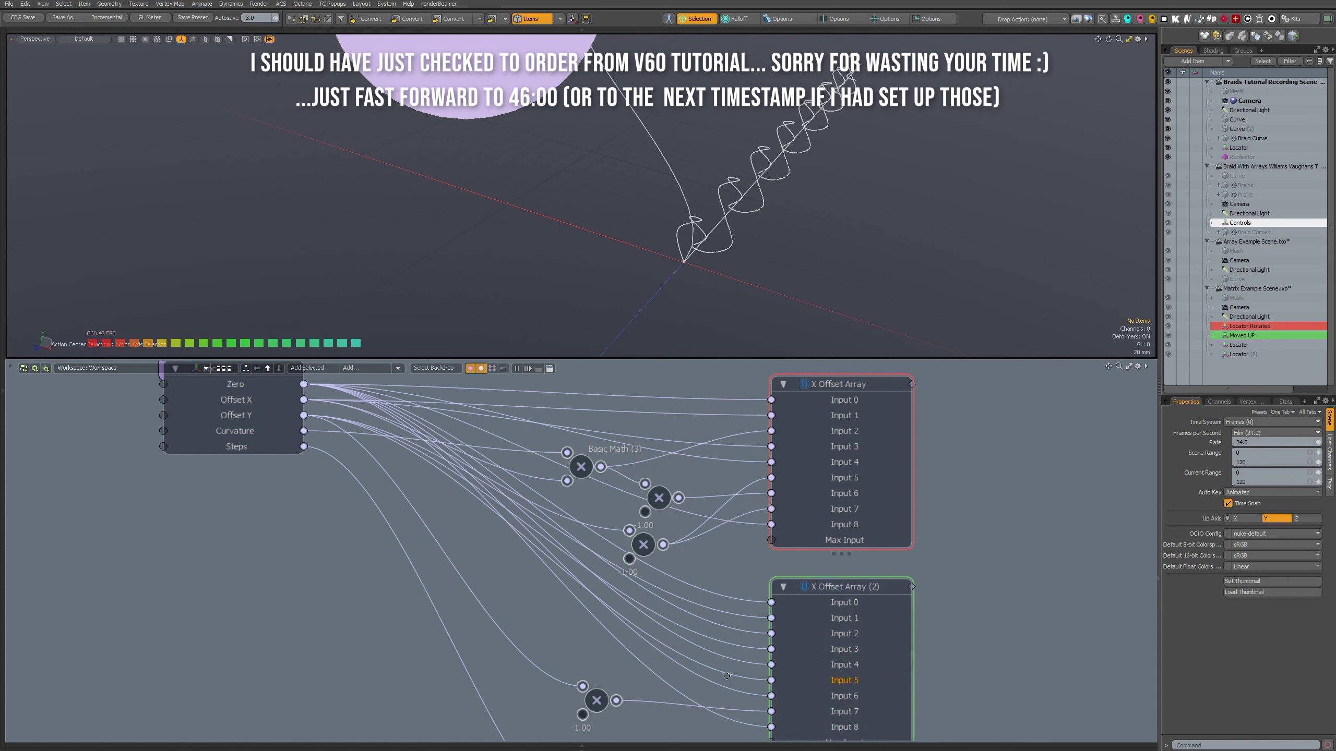
- Recheck the Controls wiring into the Array Y Move inputs in the Braid With Arrays scene, then return to the tutorial scene
{"action": "left_click", "coordinate": [1288, 82]}
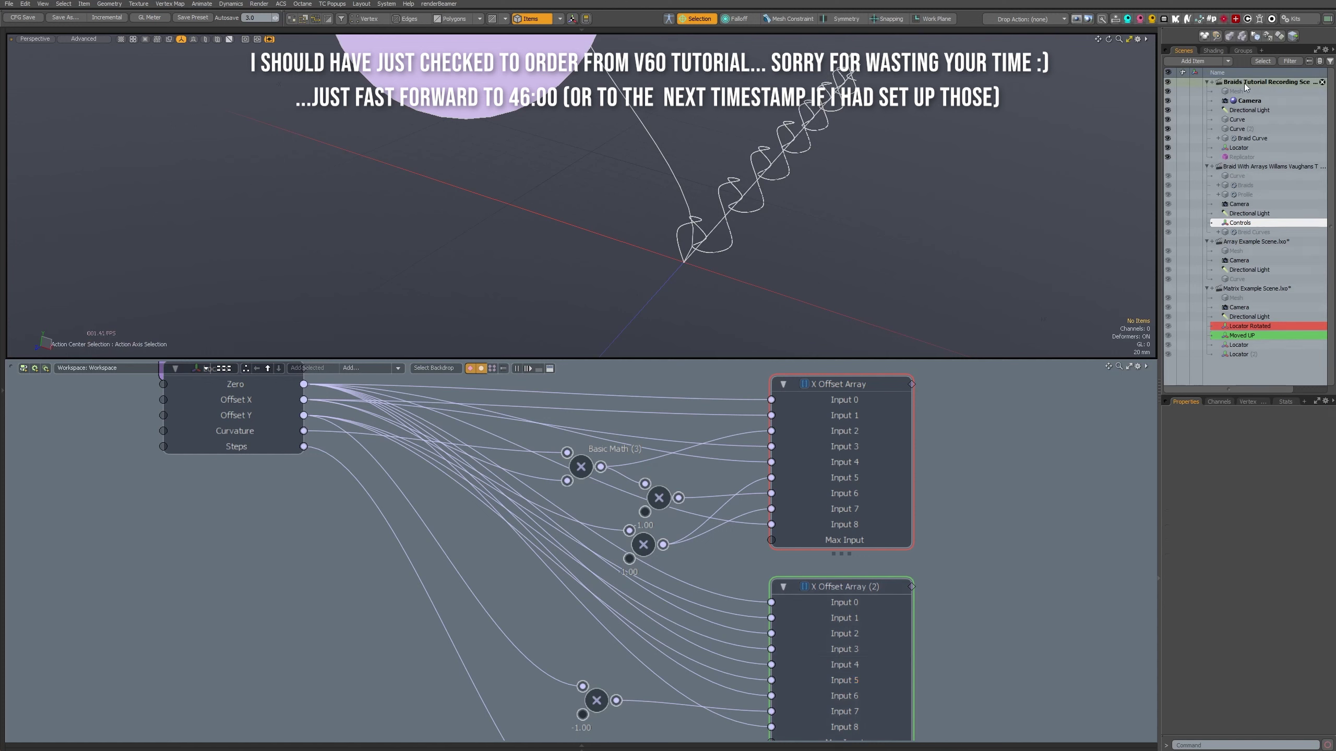
{"action": "left_click", "coordinate": [1272, 166]}
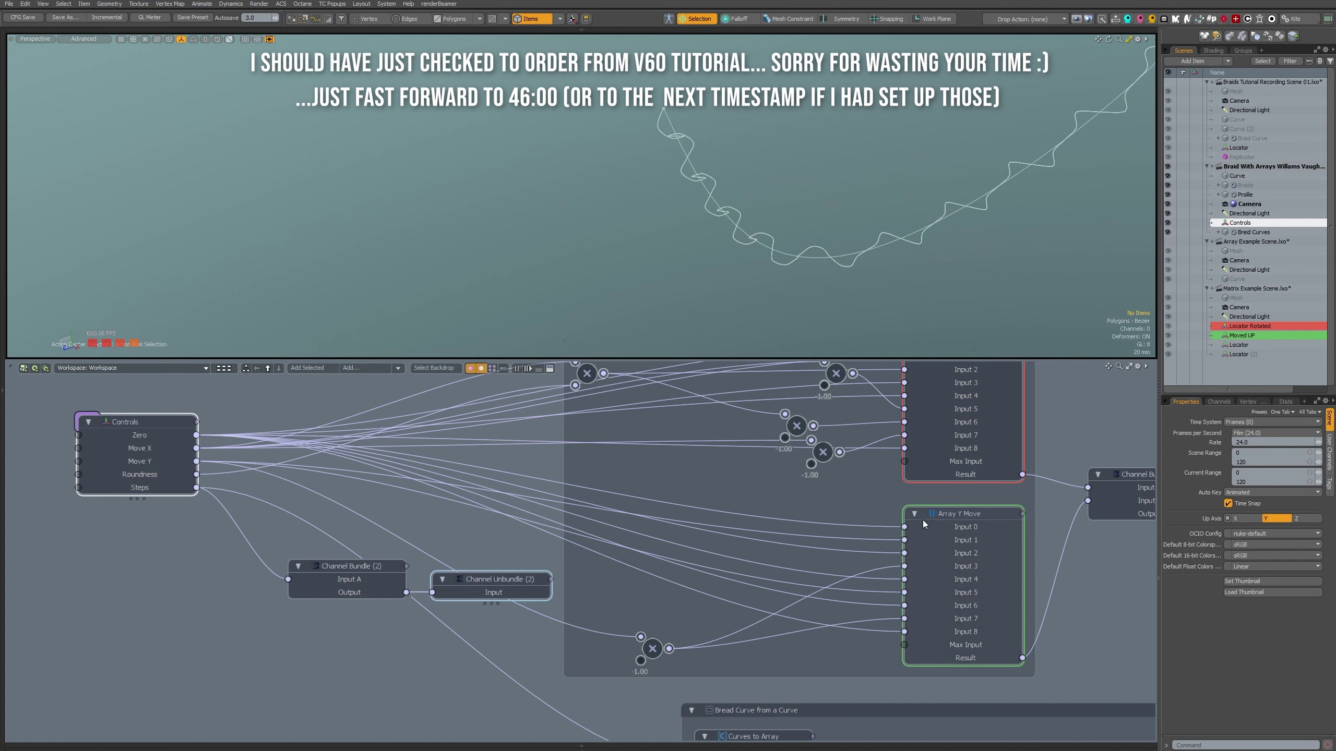
{"action": "left_click_drag", "start_coordinate": [219, 444], "coordinate": [217, 443]}
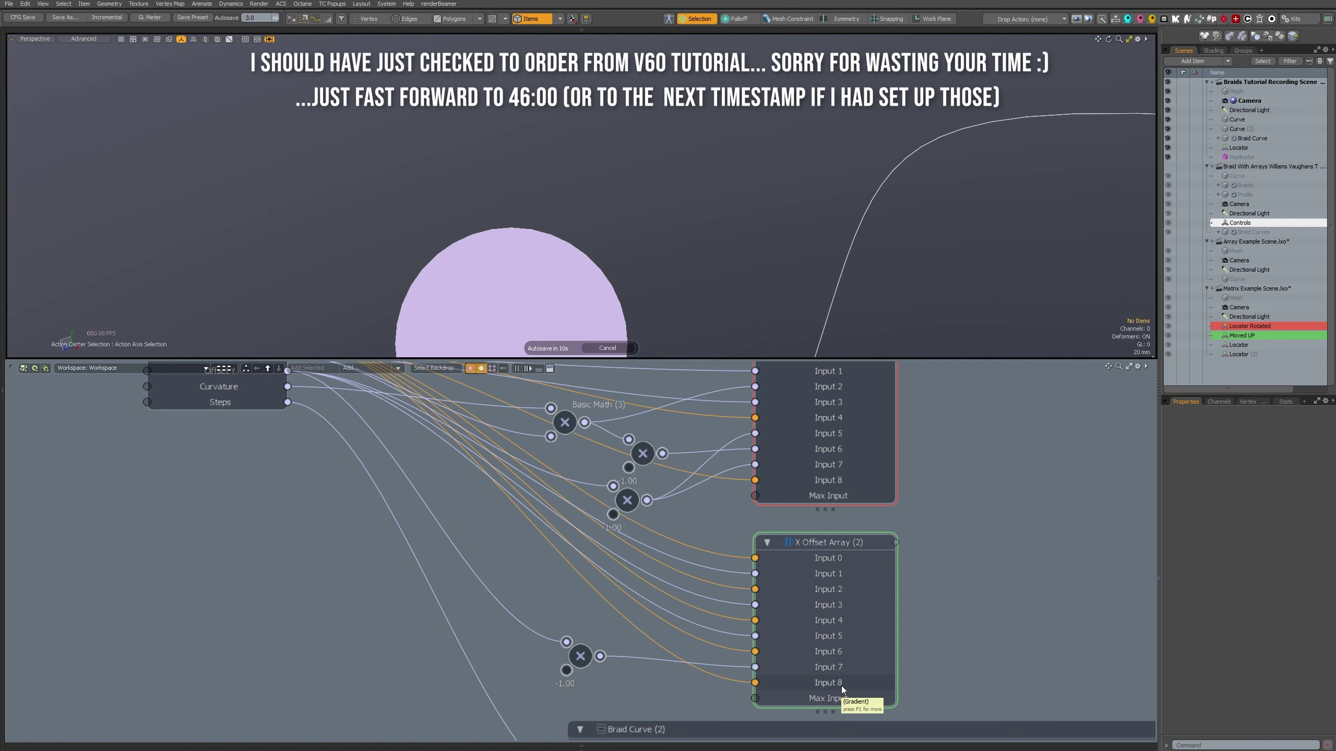
{"action": "left_click", "coordinate": [1256, 83]}
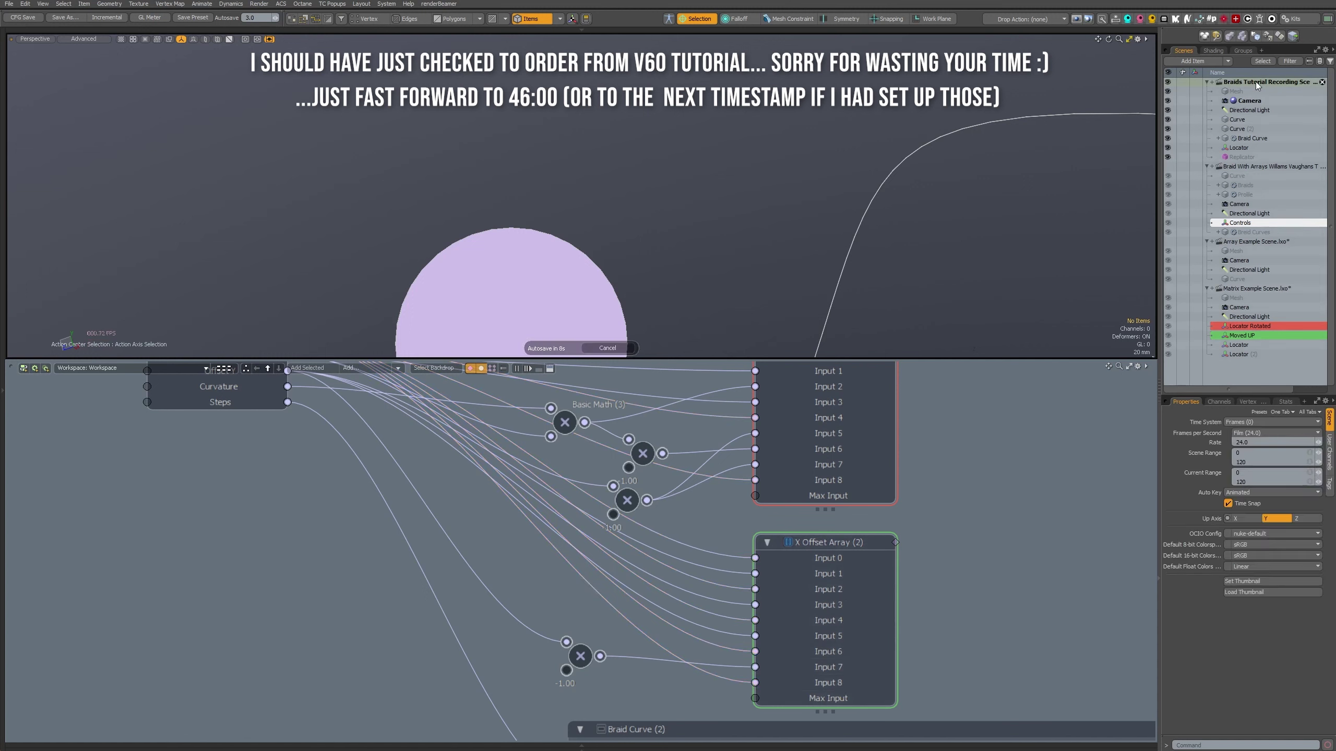
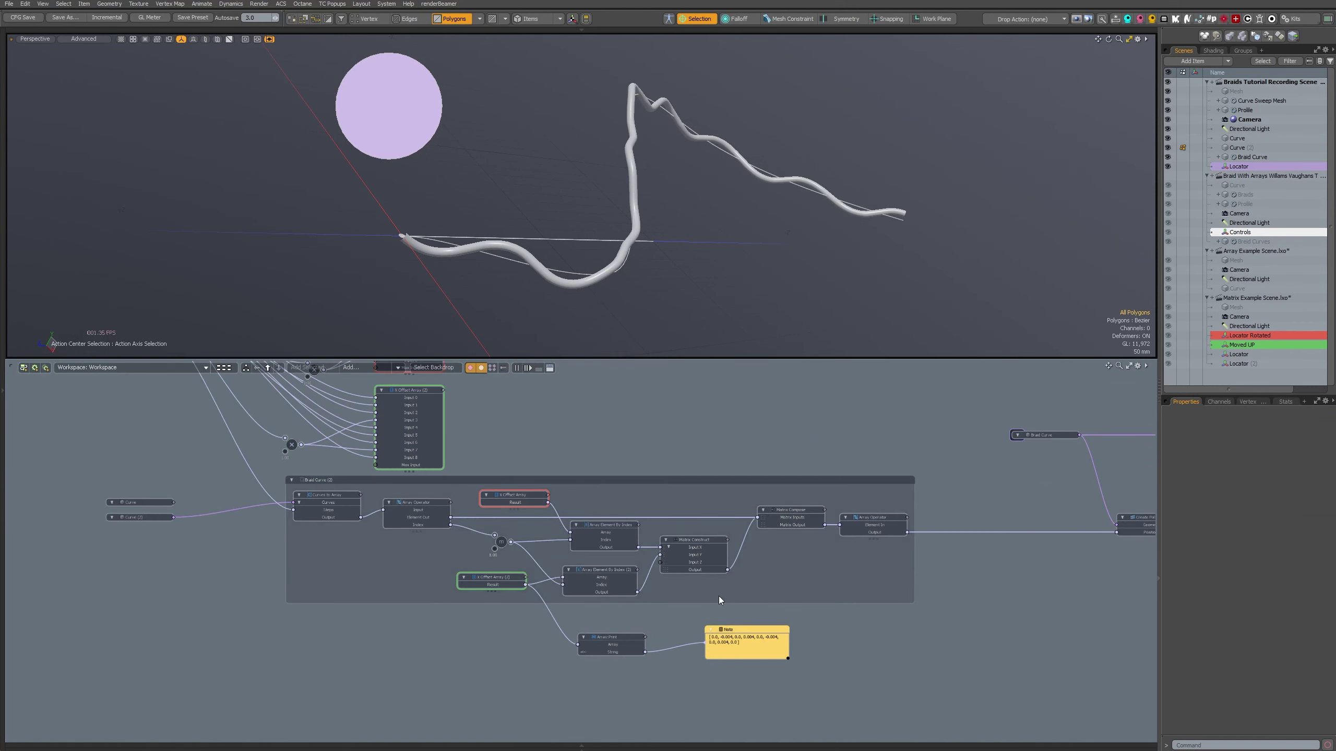
- Delete the Array Print node and its Note below the Braid Curve (2) backdrop
{"action": "scroll", "coordinate": [549, 471], "scroll_direction": "up", "scroll_amount": 3}
{"action": "mouse_move", "coordinate": [563, 485]}
{"action": "left_mouse_down"}
{"action": "mouse_move", "coordinate": [578, 506]}
{"action": "mouse_move", "coordinate": [544, 503]}
{"action": "left_mouse_up"}
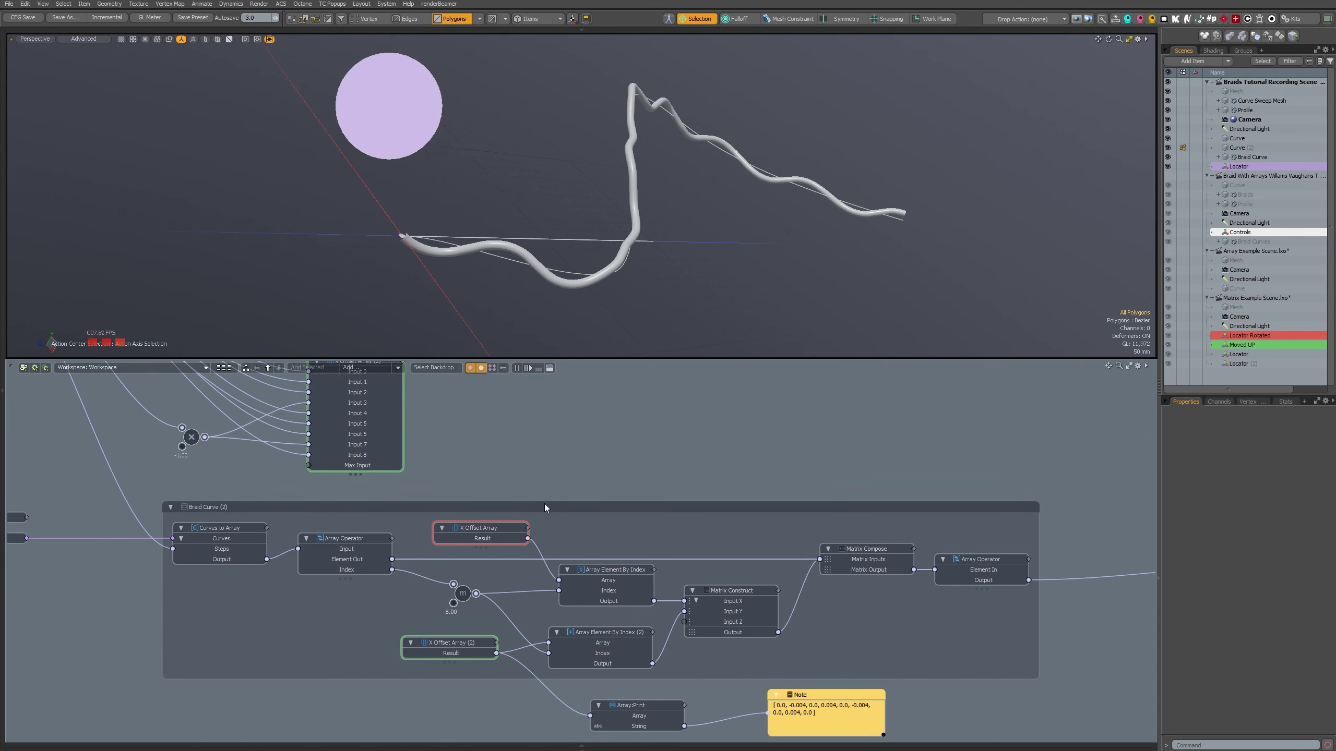
{"action": "scroll", "coordinate": [544, 503], "scroll_direction": "down", "scroll_amount": 2}
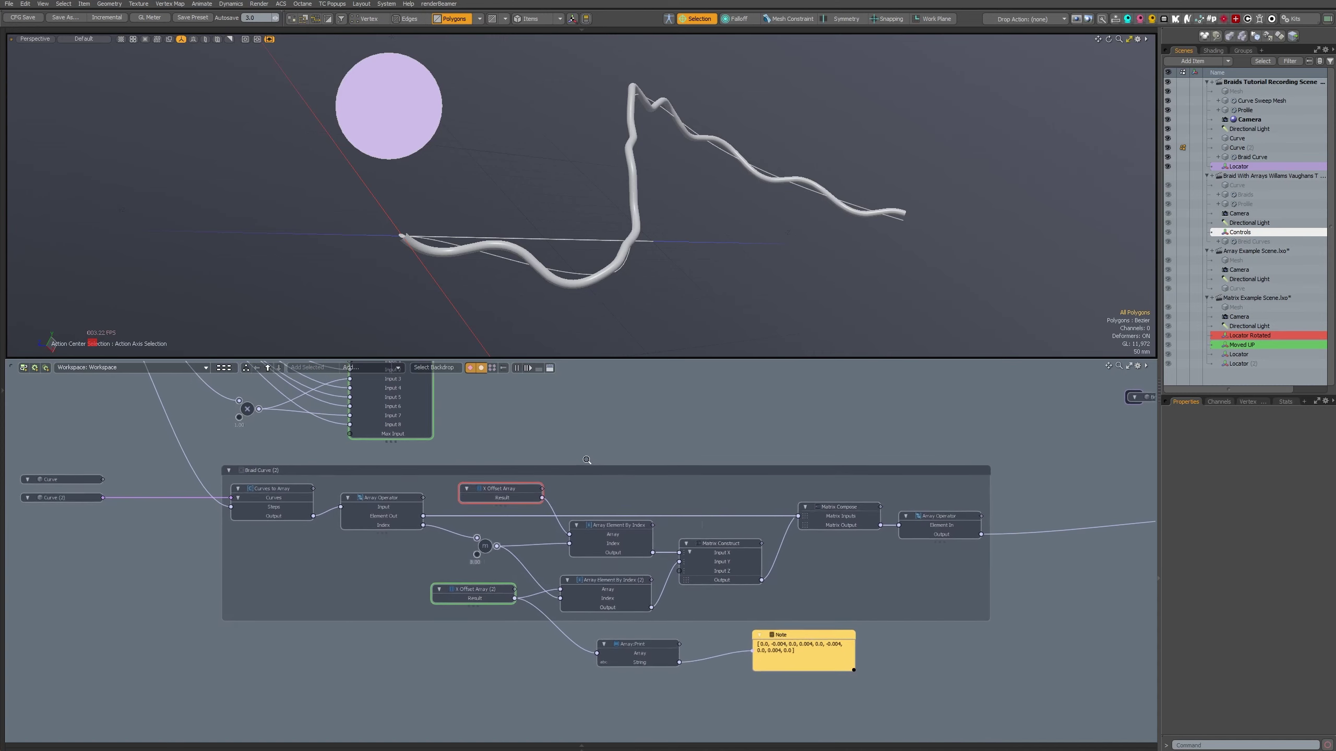
{"action": "left_click_drag", "start_coordinate": [660, 685], "coordinate": [833, 635]}
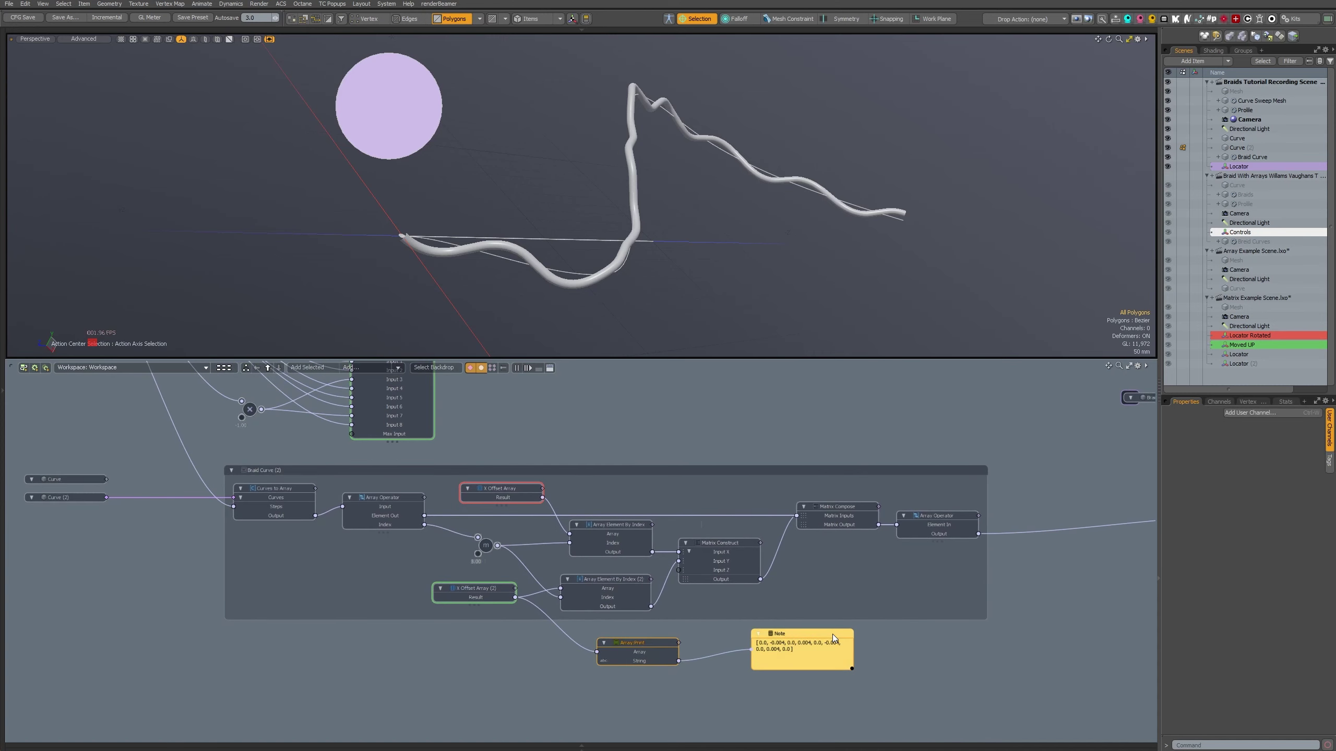
{"action": "key", "text": "Delete"}
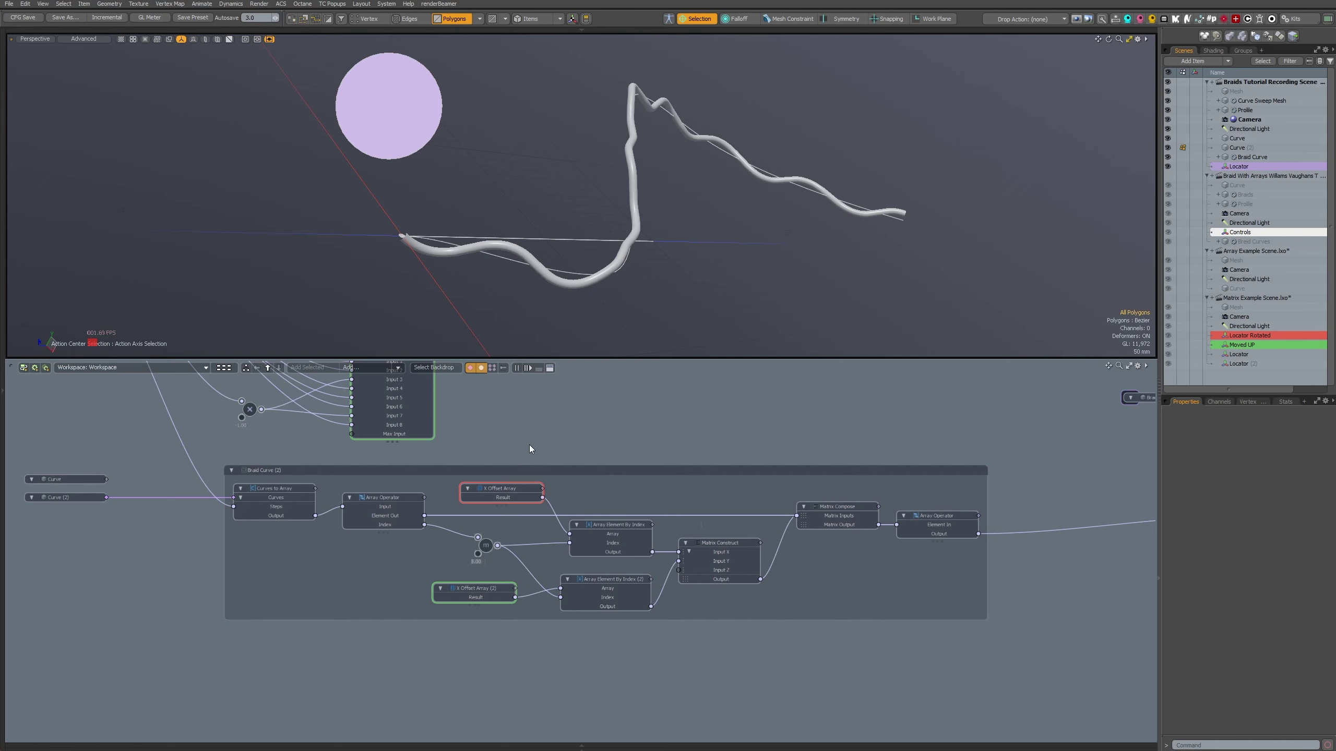
- Enlarge the schematic area by reducing the height of the 3D viewport above it
{"action": "key", "text": "alt"}
{"action": "left_click_drag", "start_coordinate": [630, 359], "coordinate": [637, 286]}
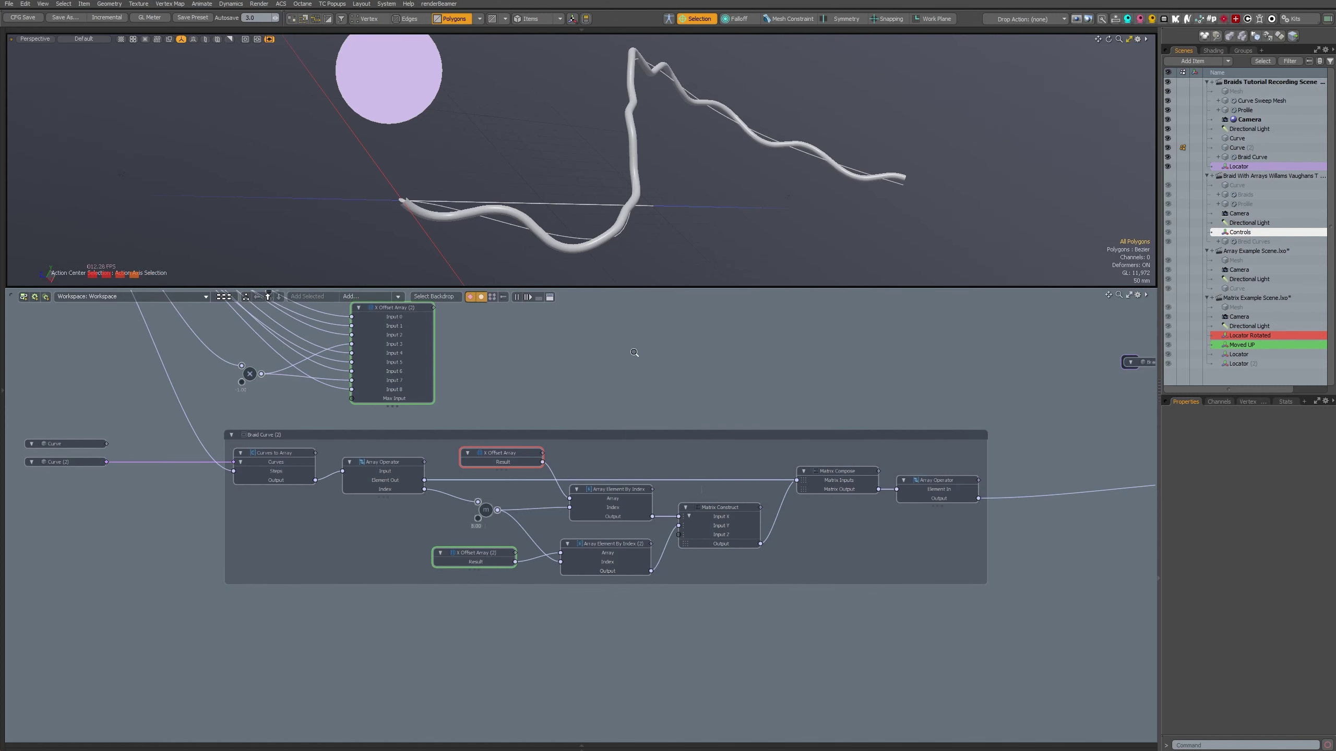
{"action": "scroll", "coordinate": [620, 394], "scroll_direction": "down", "scroll_amount": 2}
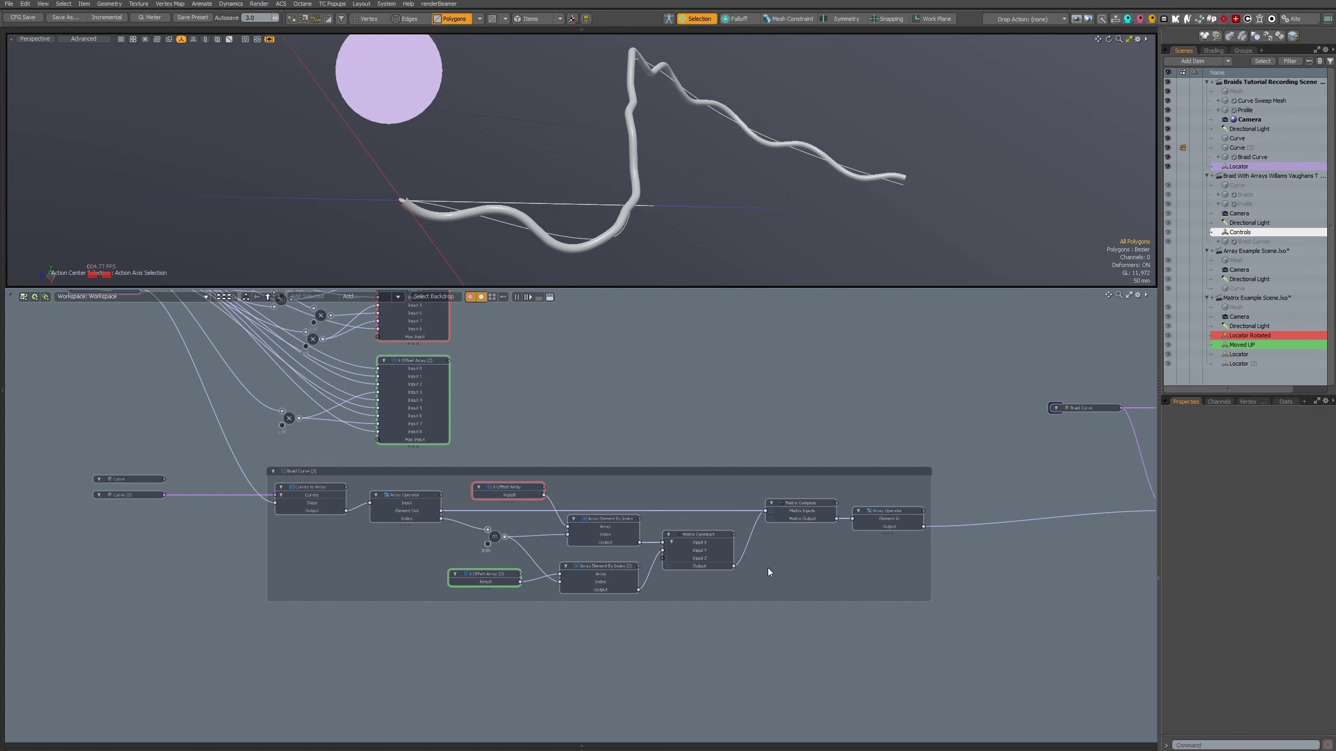
{"action": "scroll", "coordinate": [584, 468], "scroll_direction": "up", "scroll_amount": 1}
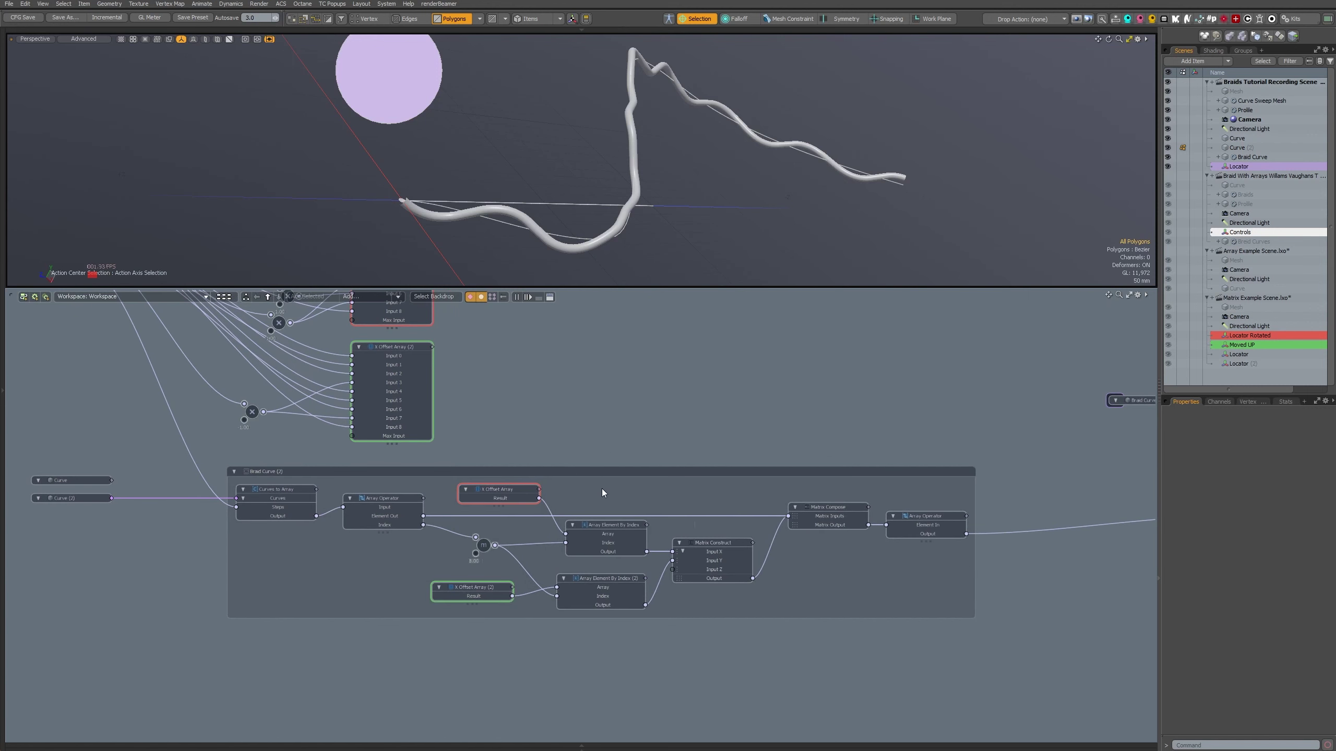
- Try to duplicate the Braid Curve (2) backdrop with its nodes and place the copy below the original network
{"action": "middle_click_drag", "start_coordinate": [233, 564], "coordinate": [233, 490]}
{"action": "left_click_drag", "start_coordinate": [179, 587], "coordinate": [1011, 378]}
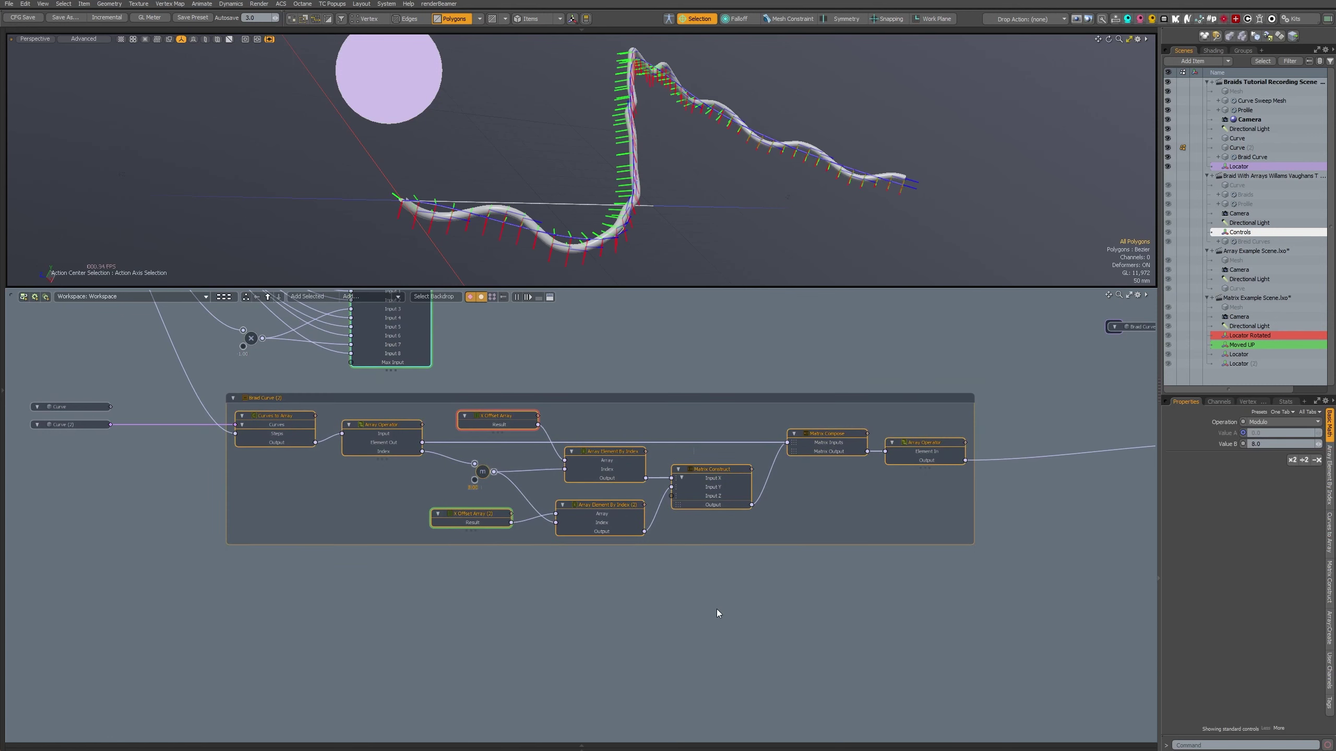
{"action": "scroll", "coordinate": [735, 402], "scroll_direction": "down", "scroll_amount": 2}
{"action": "middle_click_drag", "start_coordinate": [708, 411], "coordinate": [710, 537]}
{"action": "left_click", "coordinate": [677, 345]}
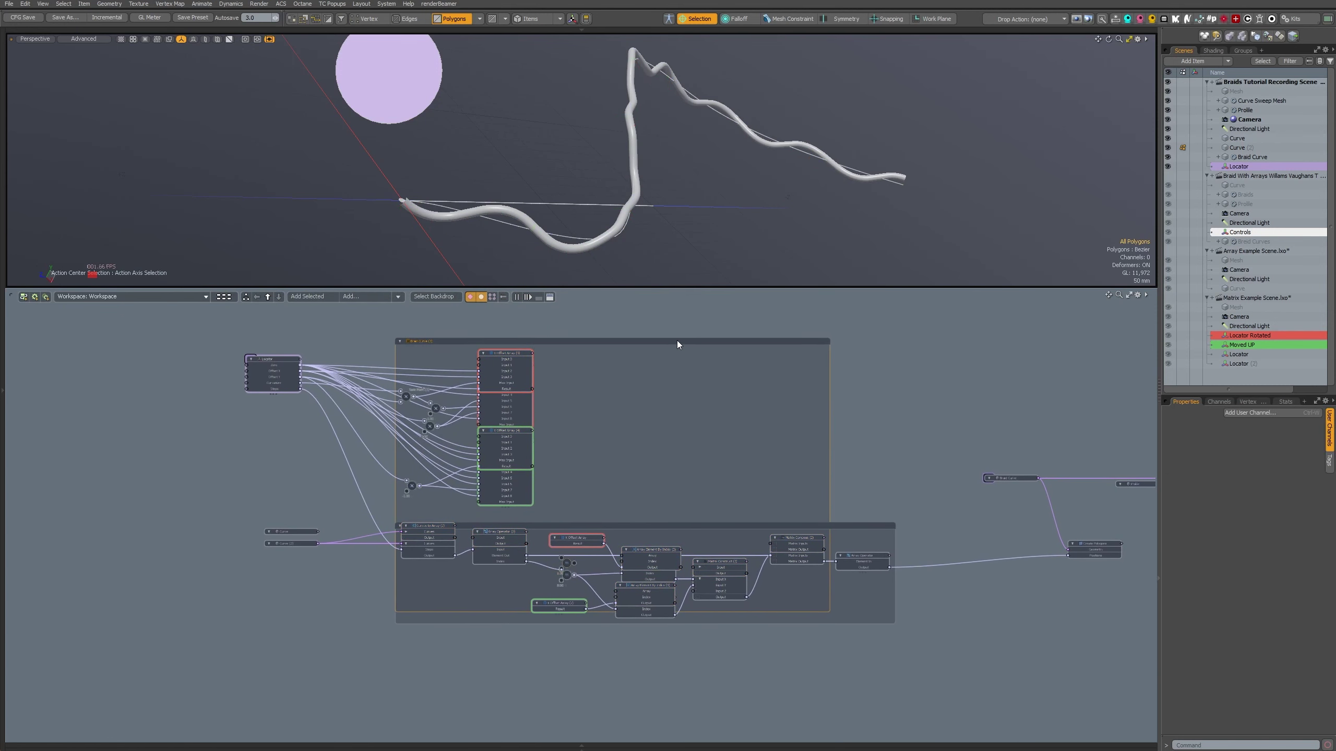
{"action": "left_click_drag", "start_coordinate": [676, 345], "coordinate": [643, 453]}
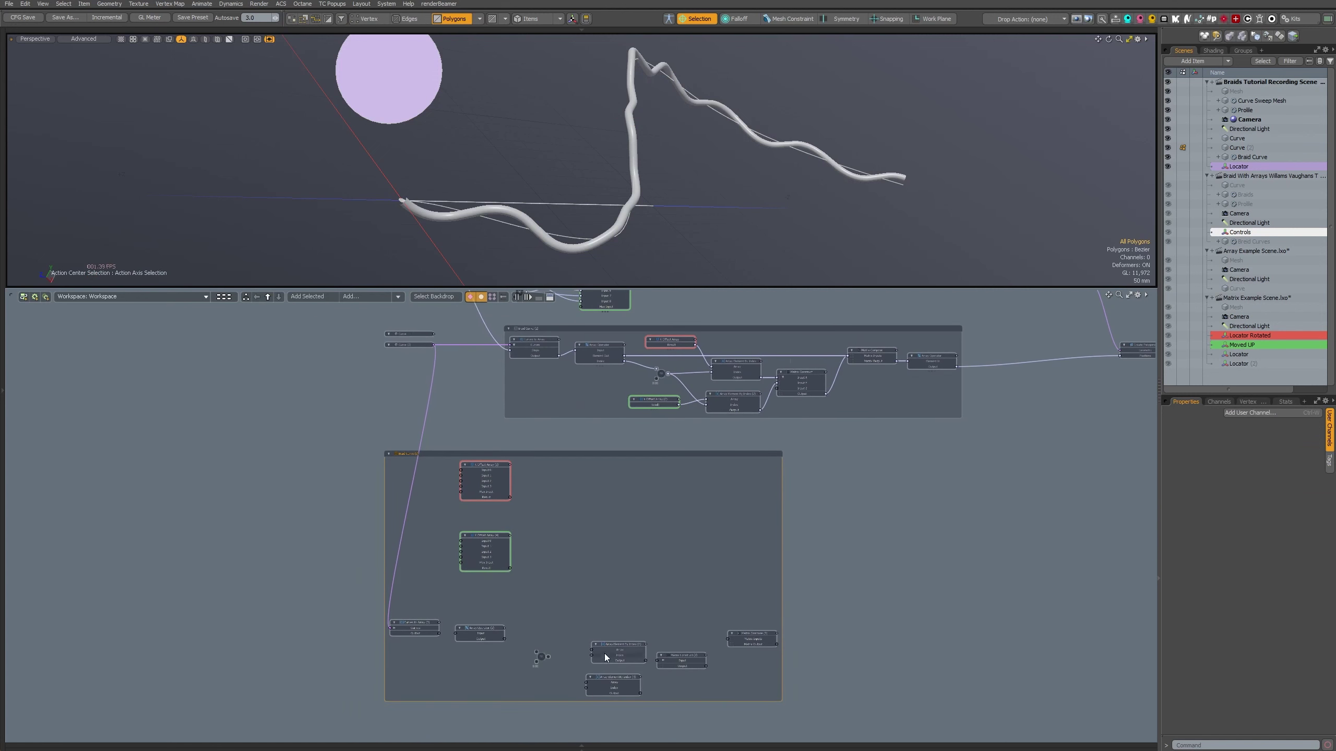
- Undo the move and the pasting of the duplicated braid nodes, and clear the node selection
{"action": "key", "text": "ctrl+z"}
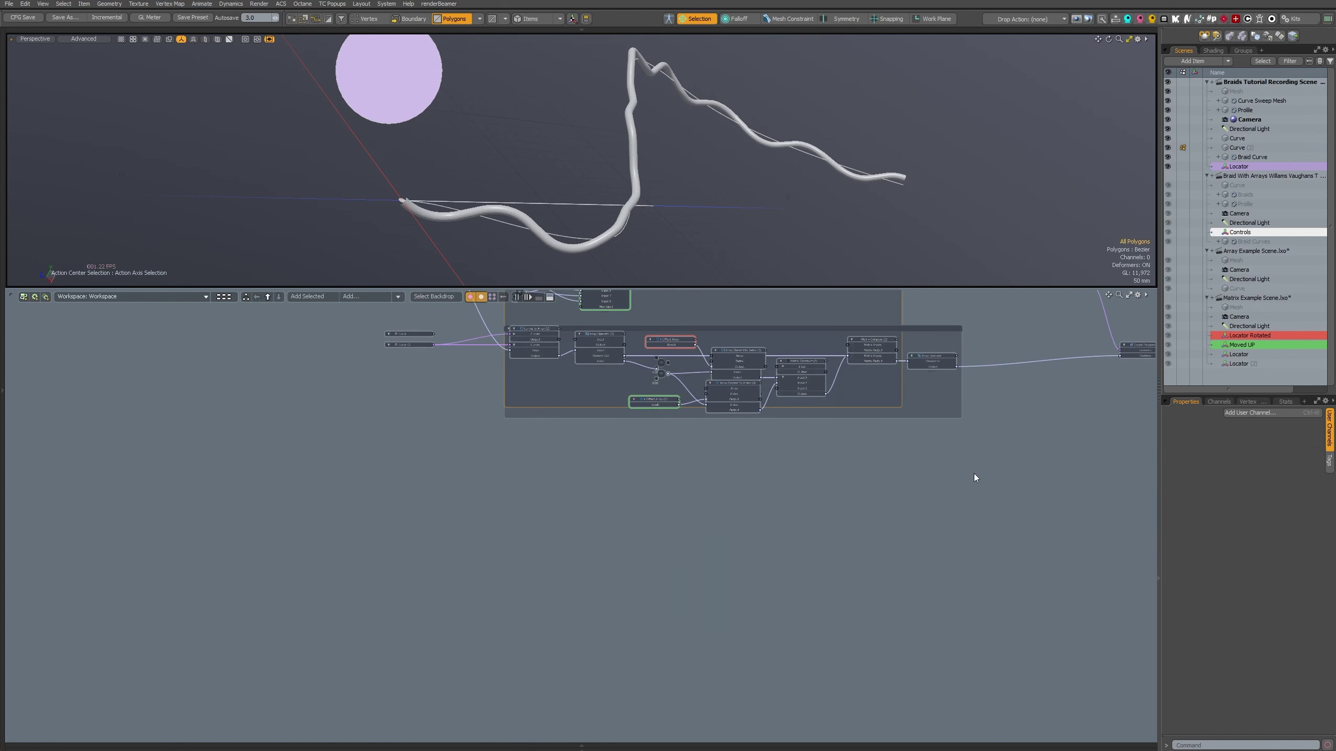
{"action": "scroll", "coordinate": [852, 464], "scroll_direction": "up", "scroll_amount": 7}
{"action": "middle_click_drag", "start_coordinate": [803, 463], "coordinate": [811, 583]}
{"action": "scroll", "coordinate": [810, 582], "scroll_direction": "down", "scroll_amount": 7}
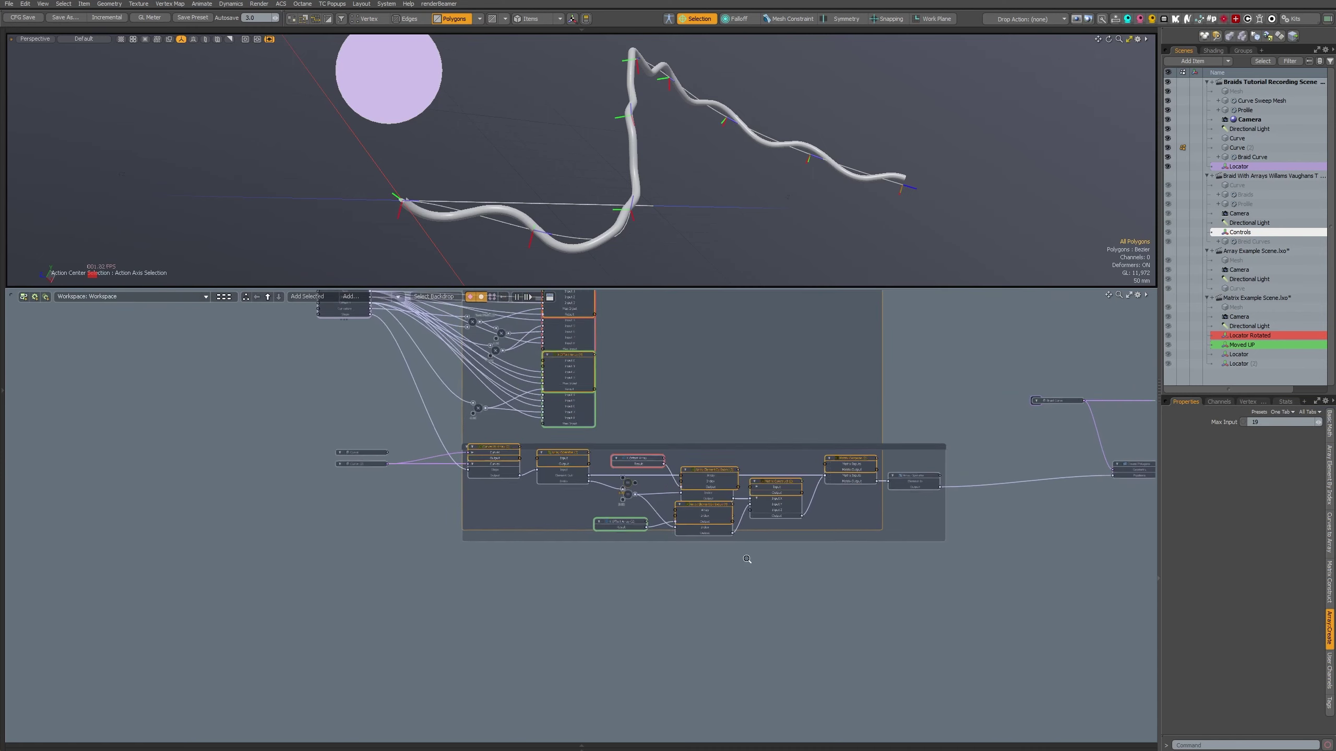
{"action": "key", "text": "ctrl+z"}
{"action": "scroll", "coordinate": [773, 558], "scroll_direction": "up", "scroll_amount": 5}
{"action": "left_click_drag", "start_coordinate": [791, 577], "coordinate": [744, 630], "text": "alt"}
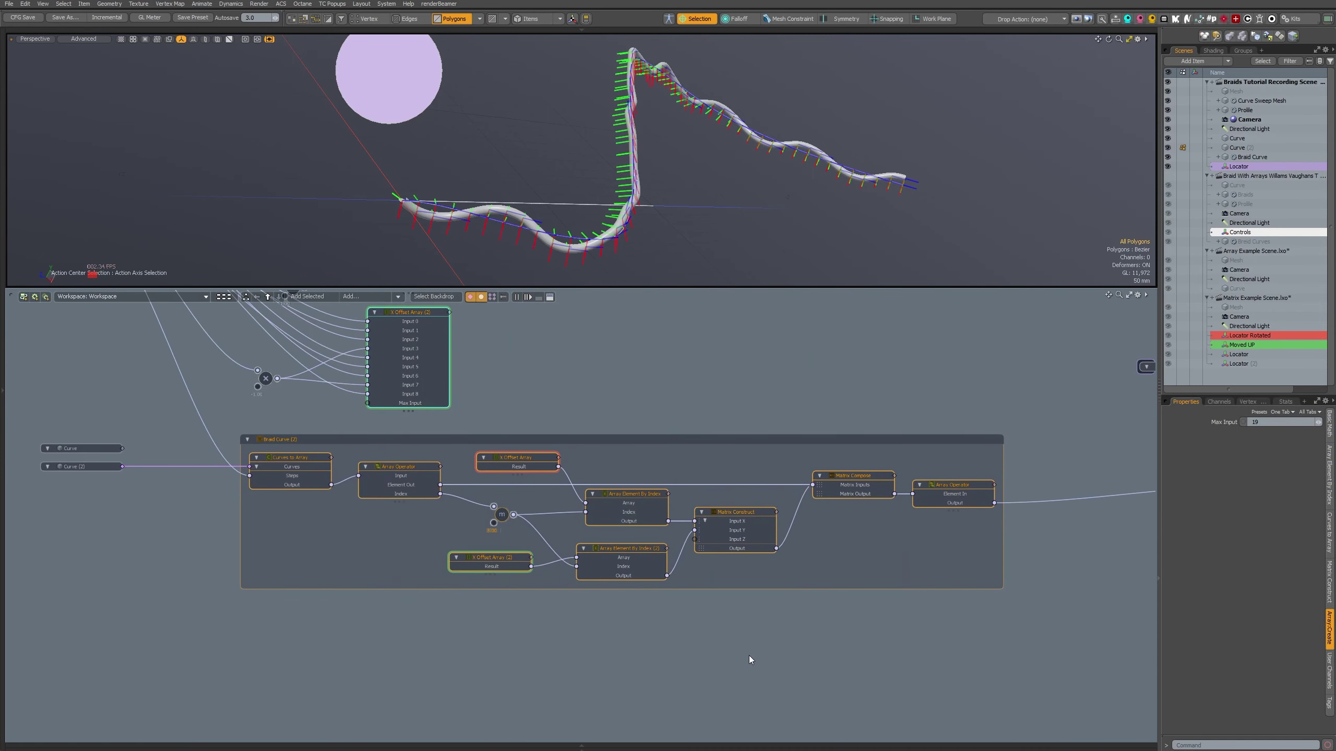
{"action": "left_click", "coordinate": [749, 656]}
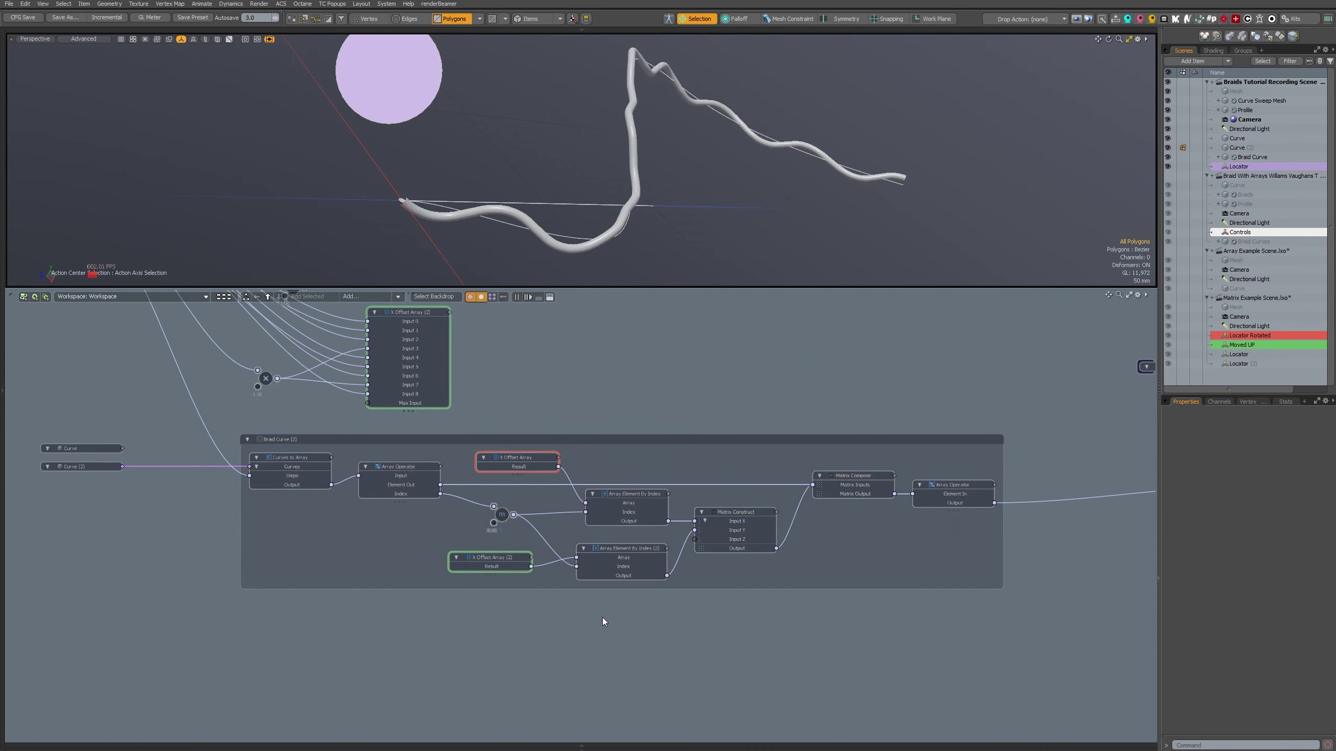
- Store the Curves to Array, Array Operator, modulo, Array Element By Index, Matrix Construct and Matrix Compose nodes as a node set named Braid Curve
{"action": "left_click_drag", "start_coordinate": [309, 501], "coordinate": [374, 474]}
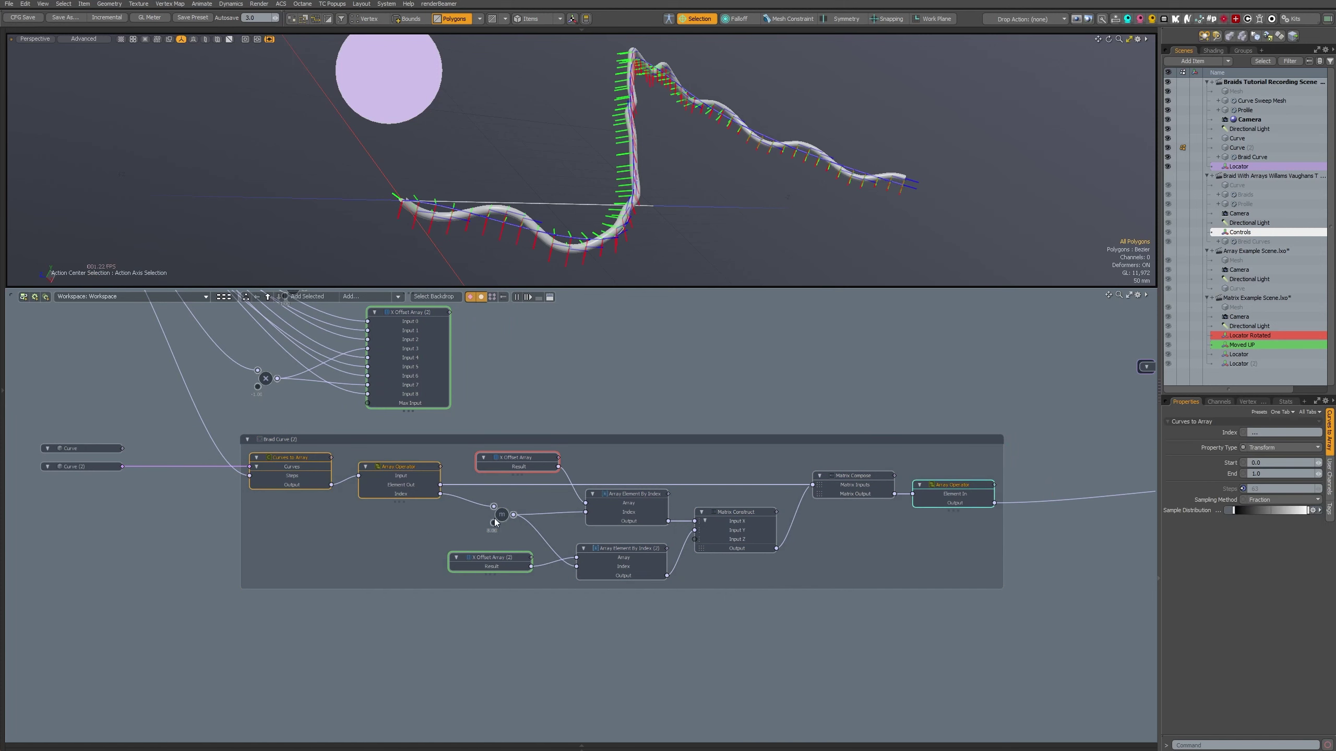
{"action": "left_click", "coordinate": [503, 516], "text": "shift"}
{"action": "left_click", "coordinate": [610, 495], "text": "shift"}
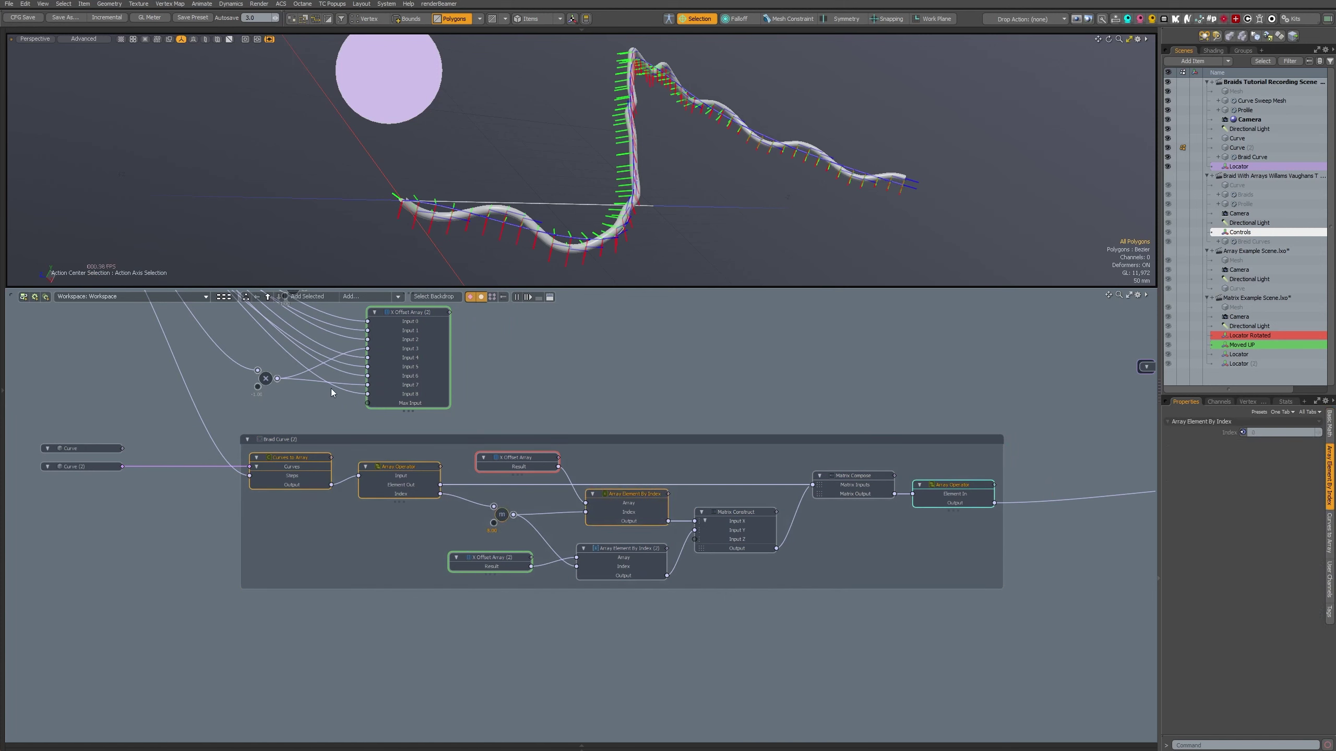
{"action": "left_click", "coordinate": [524, 462], "text": "shift"}
{"action": "left_click", "coordinate": [625, 548], "text": "shift"}
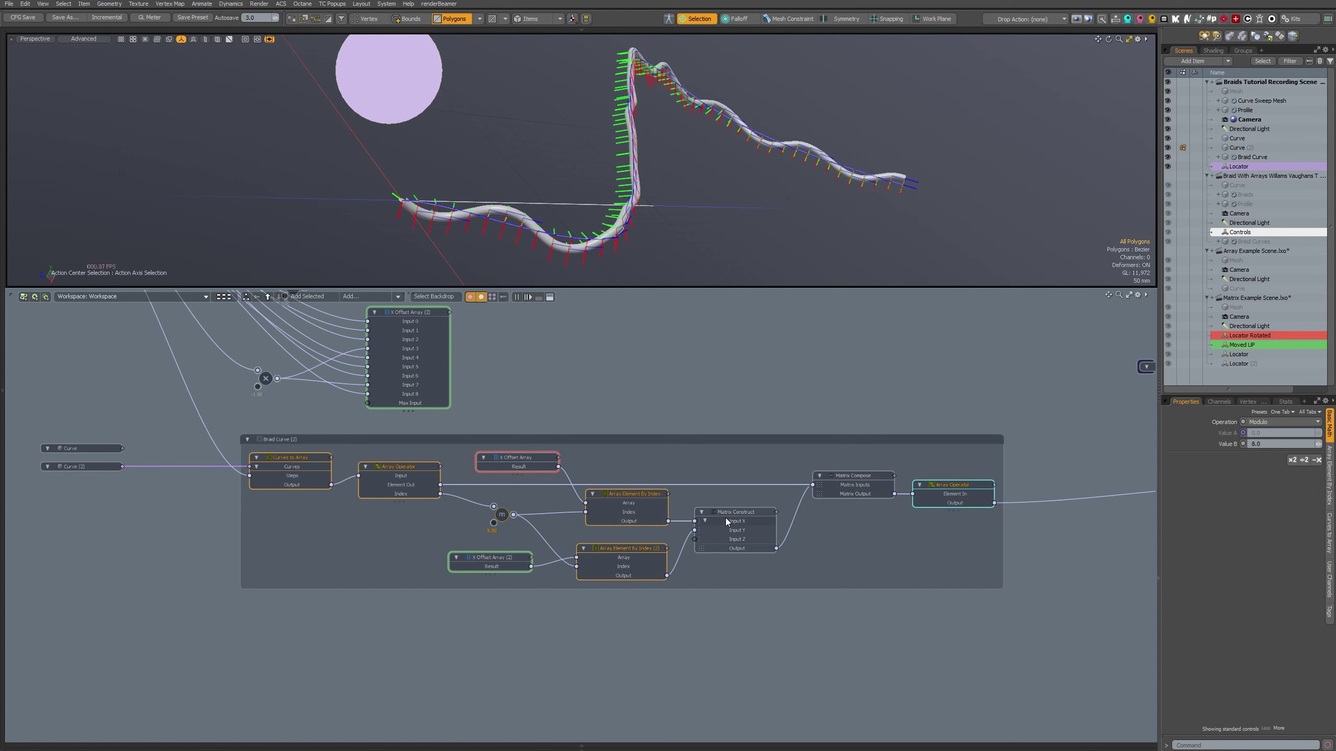
{"action": "left_click", "coordinate": [737, 512], "text": "shift"}
{"action": "left_click", "coordinate": [845, 485], "text": "shift"}
{"action": "left_click", "coordinate": [945, 500], "text": "shift"}
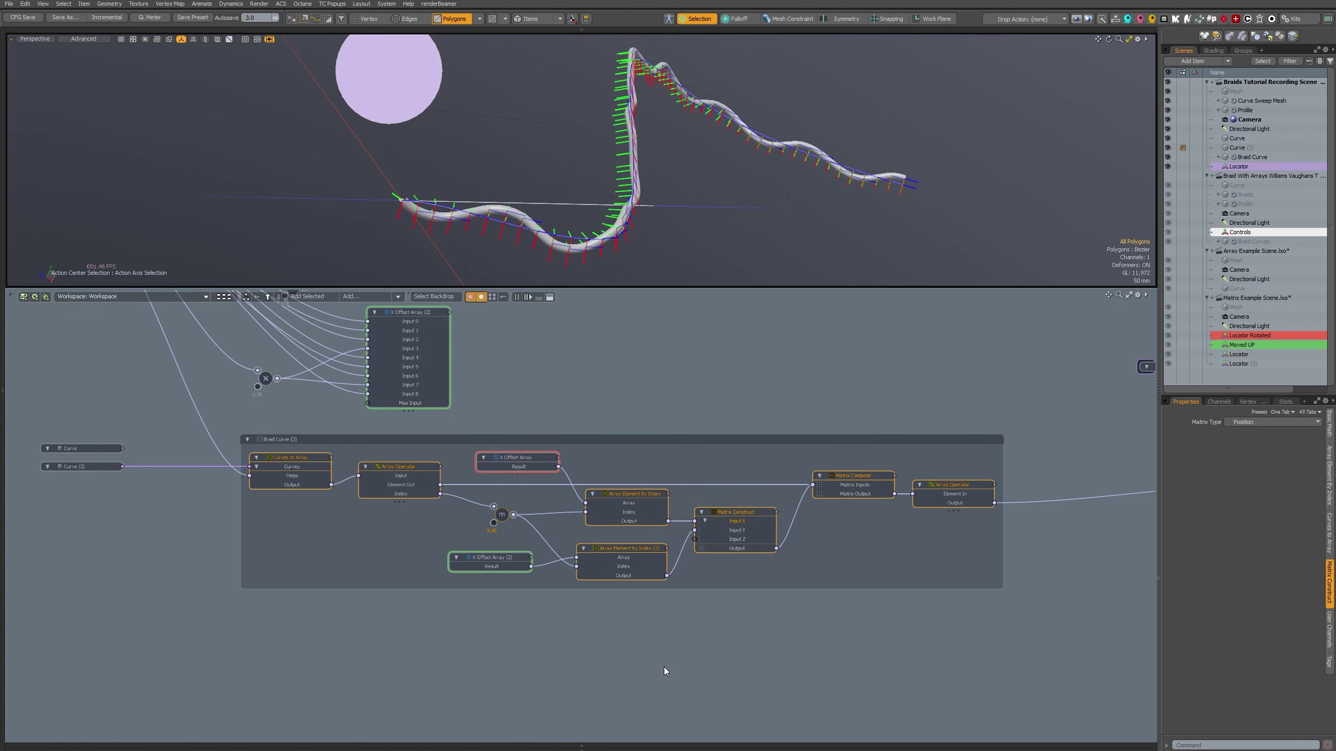
{"action": "scroll", "coordinate": [576, 514], "scroll_direction": "up", "scroll_amount": 3}
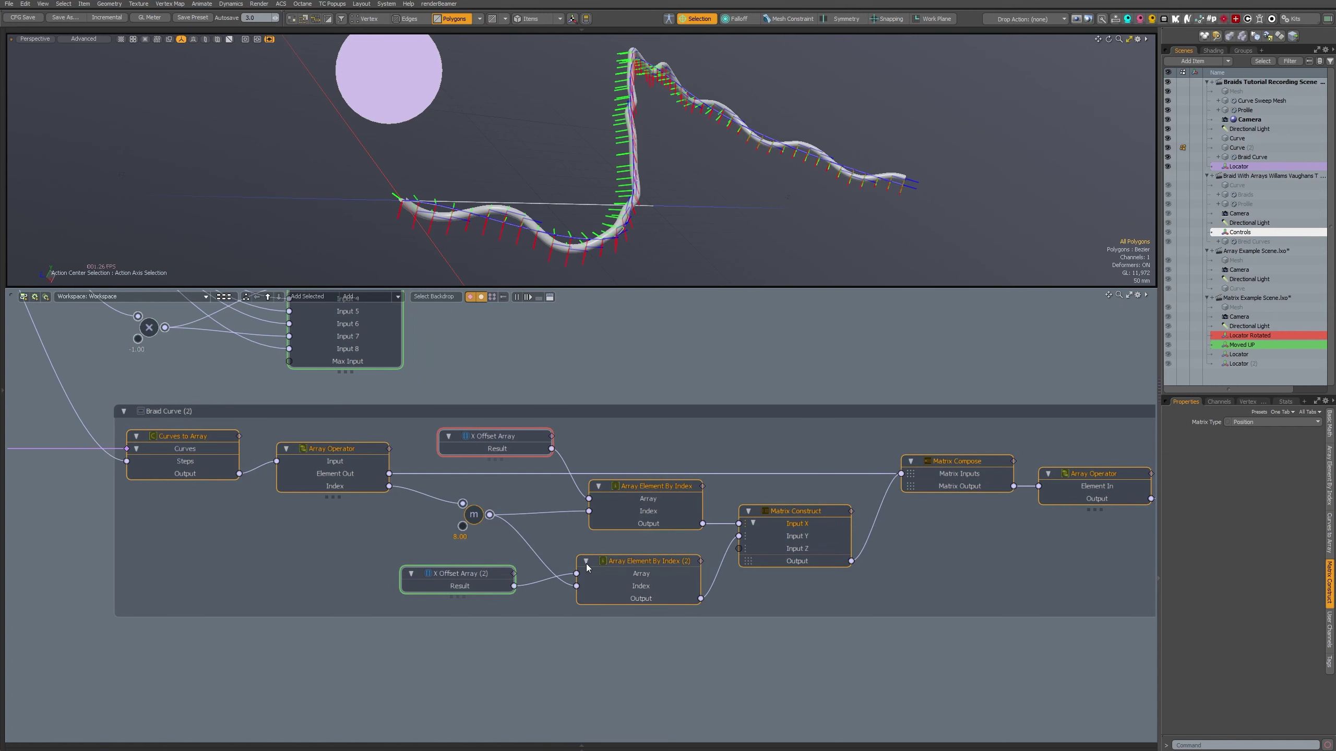
{"action": "left_click_drag", "start_coordinate": [586, 564], "coordinate": [689, 523], "text": "alt"}
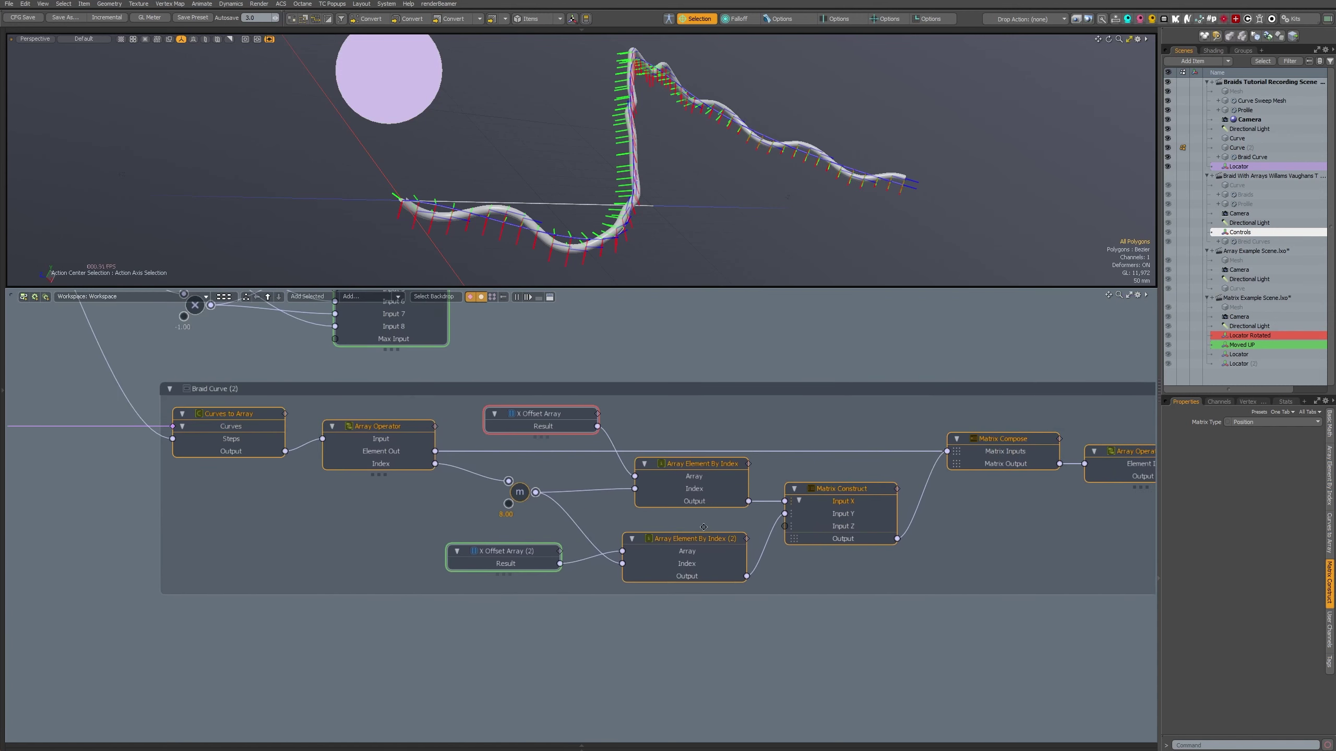
{"action": "scroll", "coordinate": [637, 493], "scroll_direction": "down", "scroll_amount": 2}
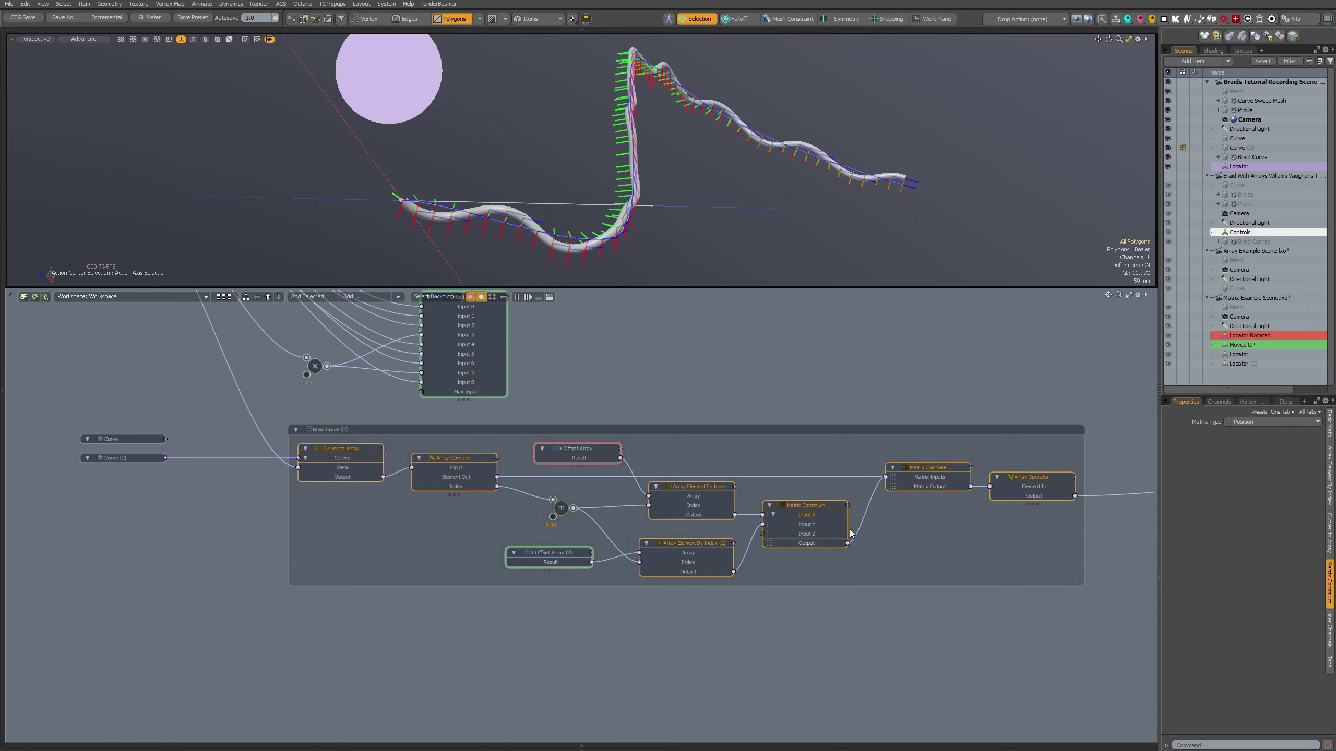
{"action": "key", "text": "ctrl+a"}
{"action": "key", "text": "ctrl+shift+a"}
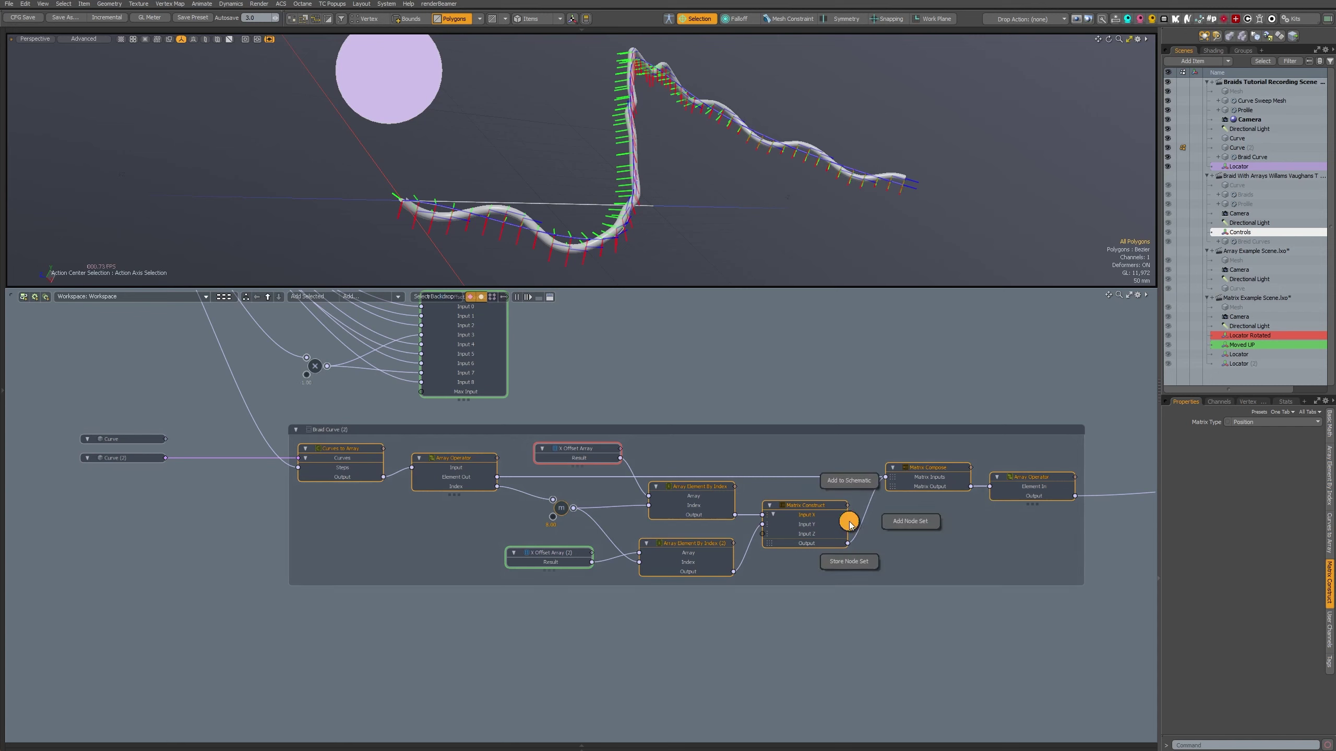
{"action": "left_click", "coordinate": [863, 570]}
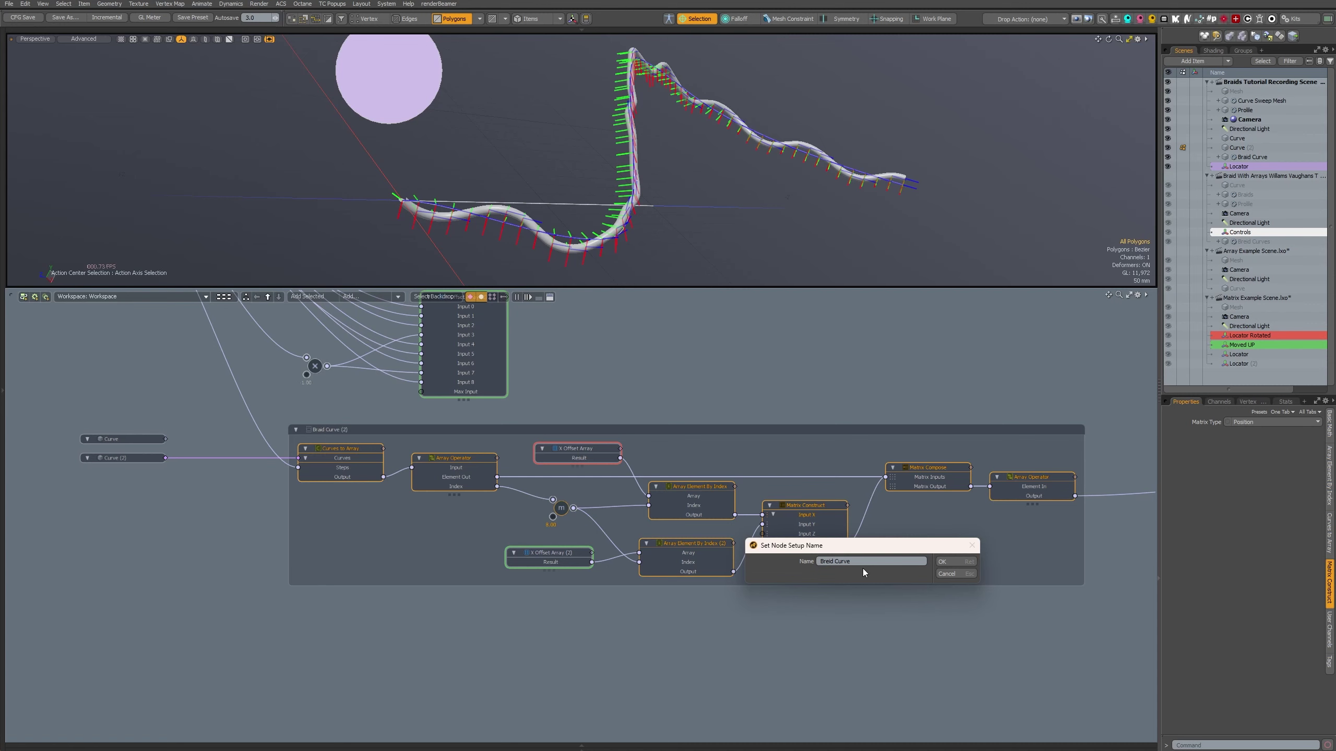
{"action": "left_click", "coordinate": [943, 562]}
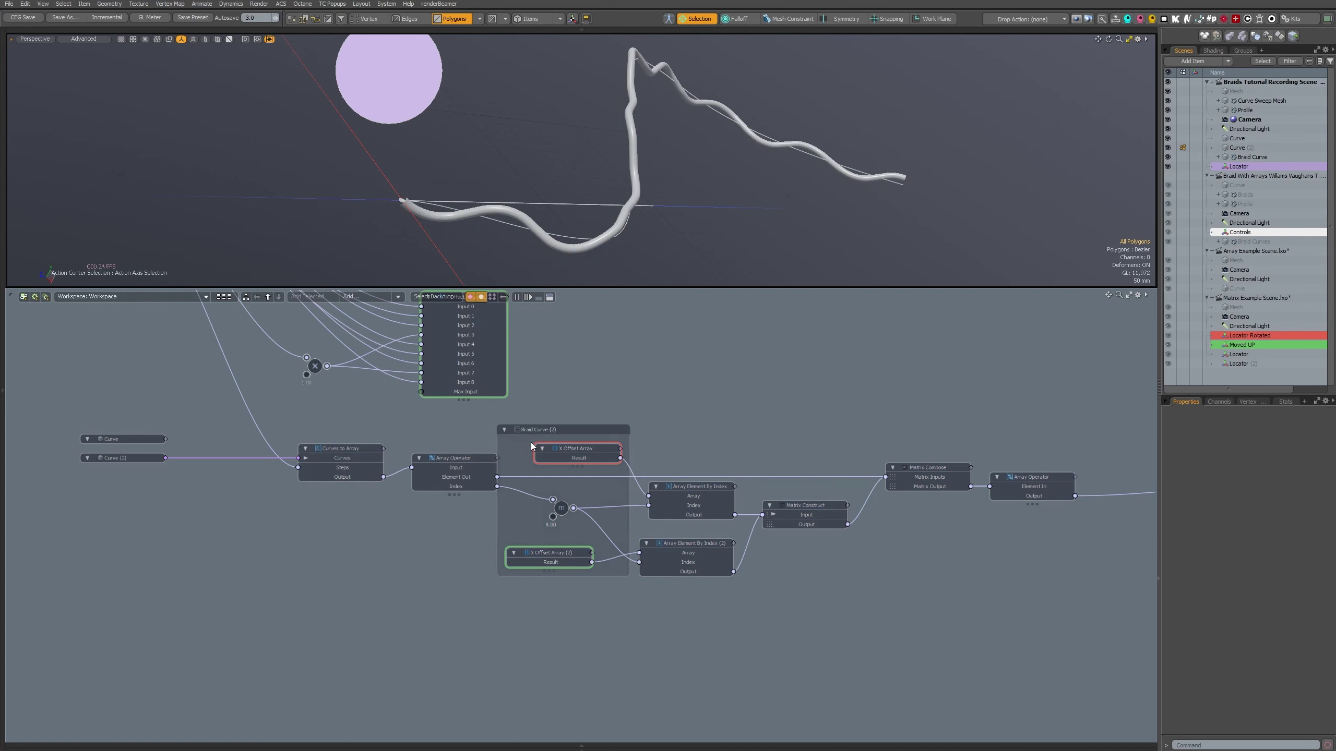
- Extend the Braid Curve (2) backdrop so it encloses the whole strand network from Curves to Array through the final Array Operator
{"action": "left_click", "coordinate": [515, 444]}
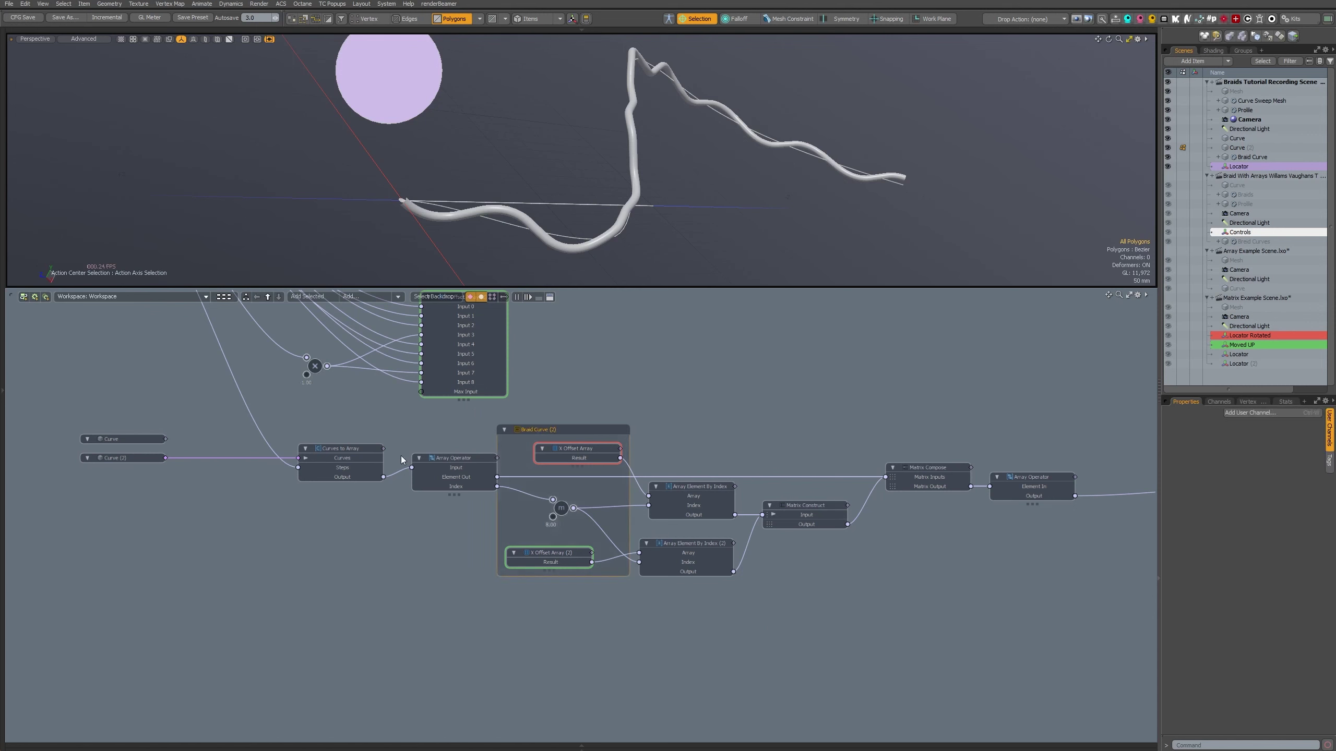
{"action": "left_click_drag", "start_coordinate": [315, 436], "coordinate": [1015, 500]}
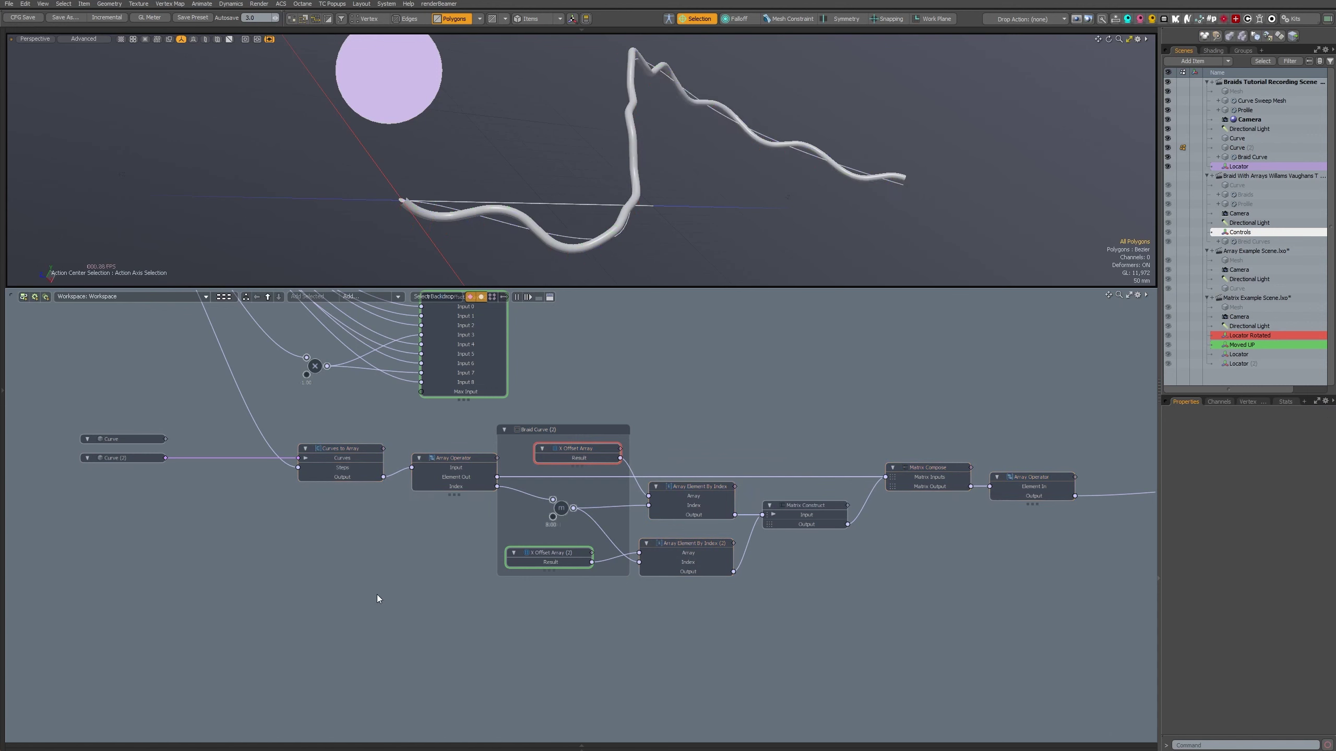
{"action": "left_click_drag", "start_coordinate": [255, 629], "coordinate": [1077, 414]}
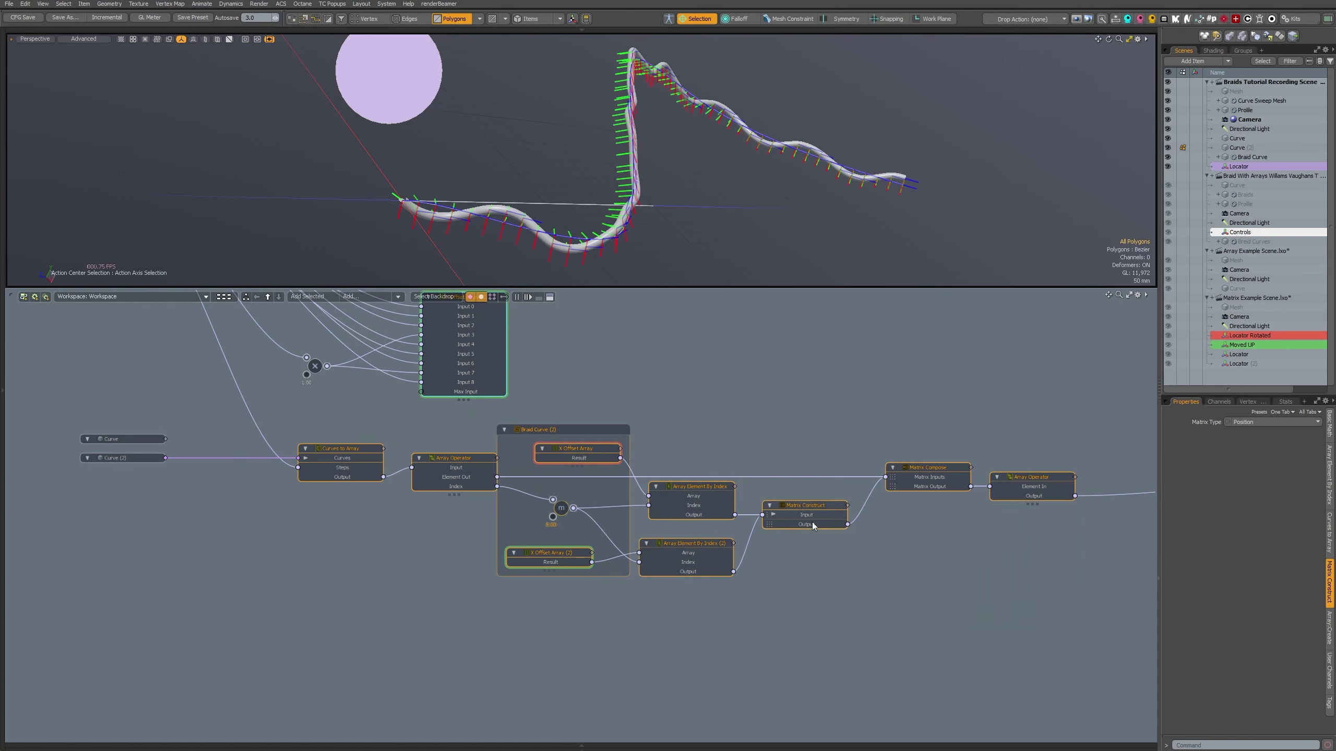
{"action": "key", "text": "ctrl+c"}
{"action": "key", "text": "ctrl+v"}
{"action": "left_click", "coordinate": [598, 631]}
- Insert the saved Braid Curve node set and place its nodes directly below the original braid network
{"action": "scroll", "coordinate": [598, 631], "scroll_direction": "down", "scroll_amount": 5}
{"action": "left_click_drag", "start_coordinate": [583, 684], "coordinate": [574, 570], "text": "alt"}
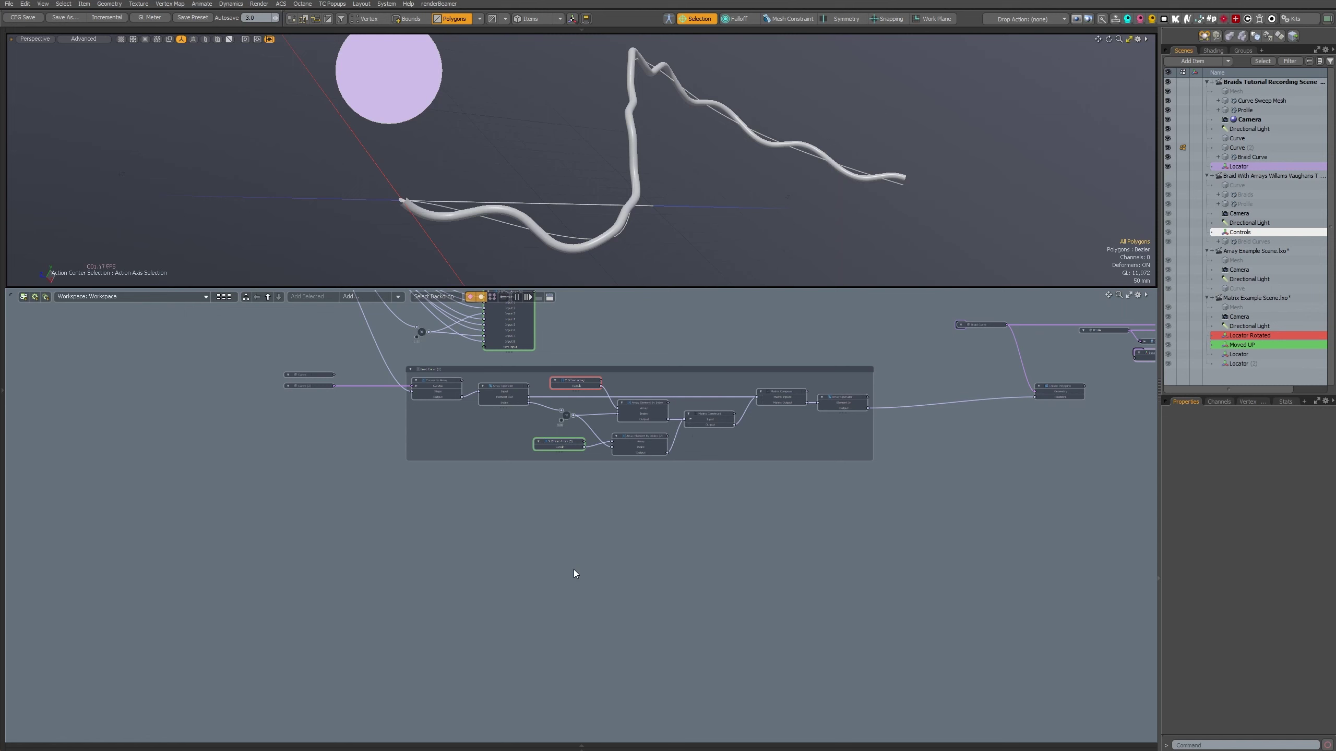
{"action": "key", "text": "Tab"}
{"action": "left_click", "coordinate": [645, 572]}
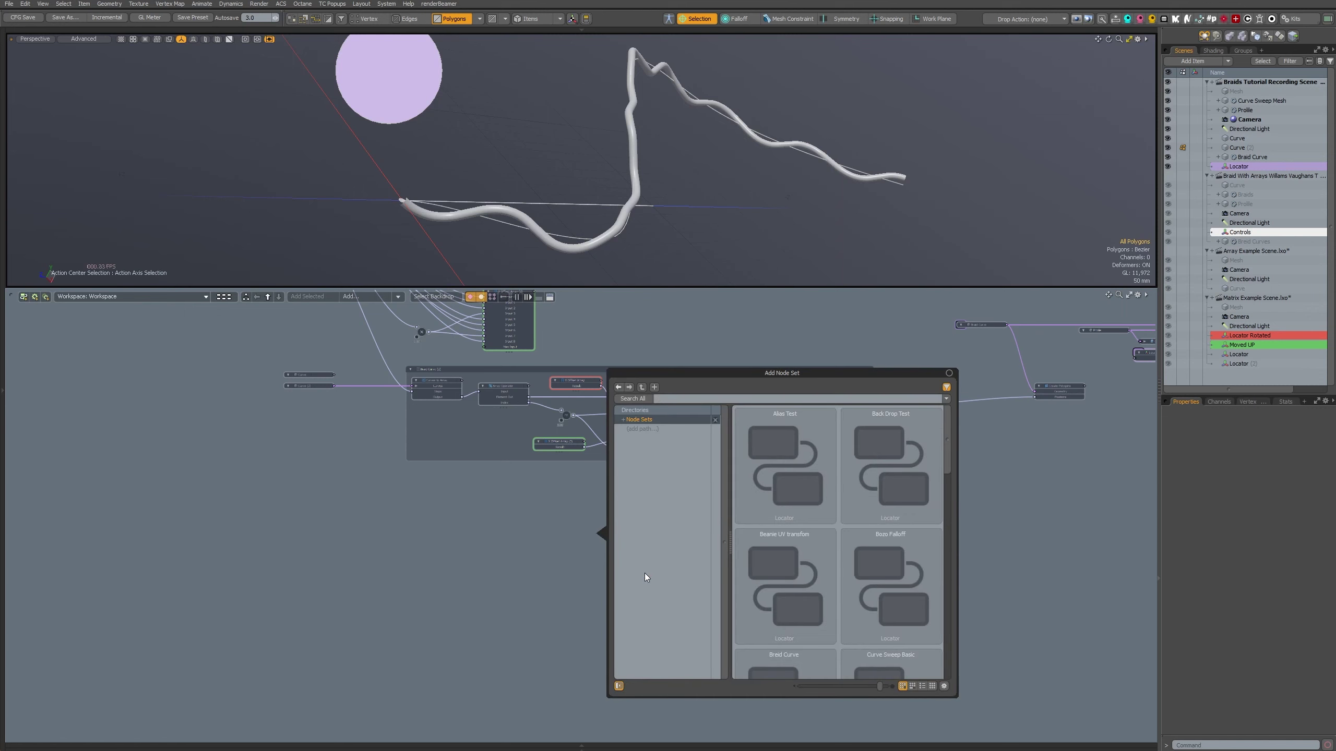
{"action": "type", "text": "s"}
{"action": "key", "text": "BackSpace"}
{"action": "type", "text": "bre"}
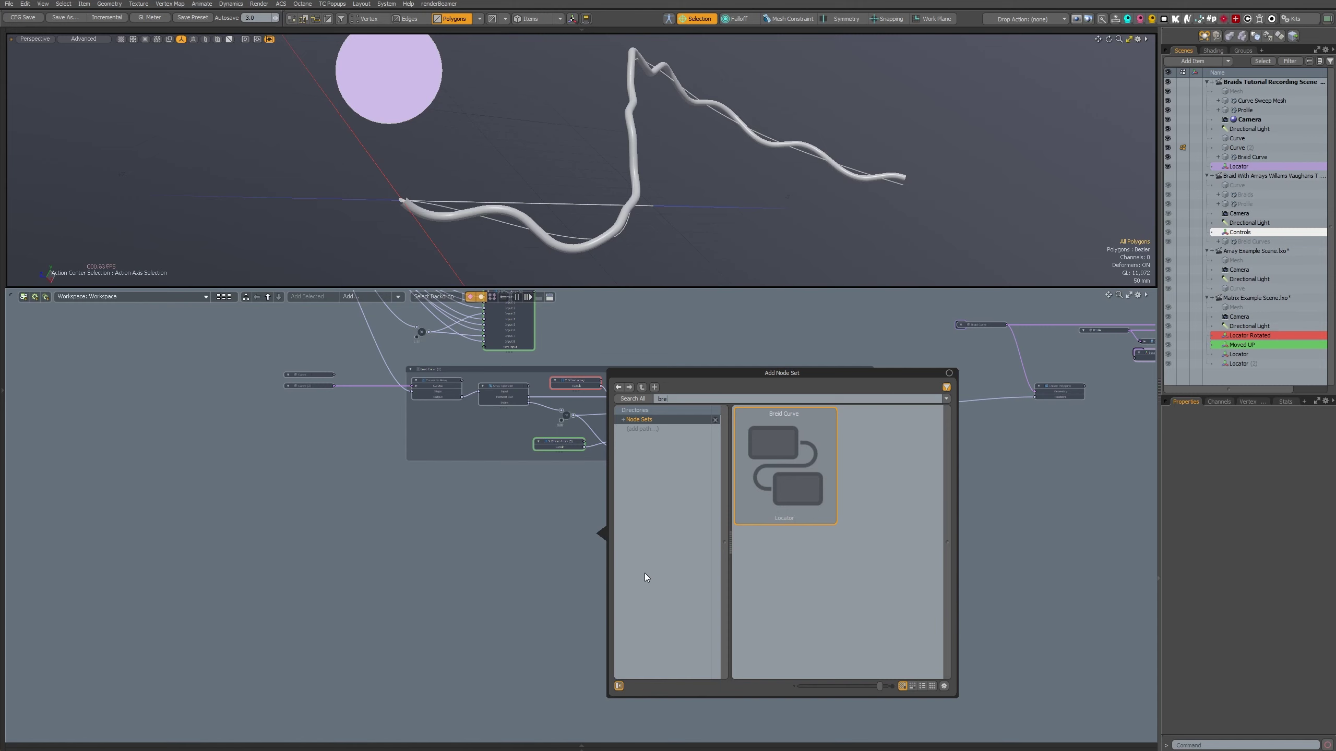
{"action": "left_click_drag", "start_coordinate": [778, 486], "coordinate": [403, 582]}
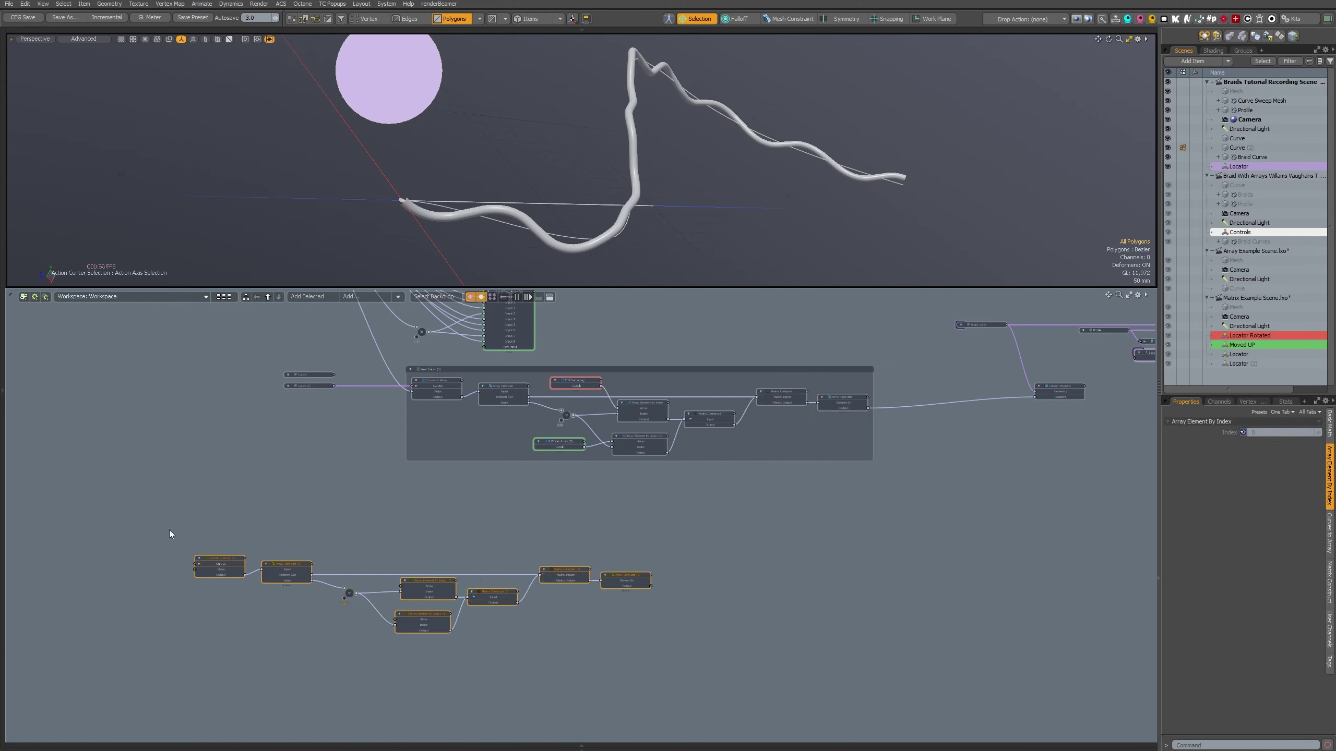
{"action": "left_click_drag", "start_coordinate": [175, 537], "coordinate": [678, 652]}
{"action": "left_click_drag", "start_coordinate": [492, 591], "coordinate": [704, 514]}
{"action": "scroll", "coordinate": [702, 475], "scroll_direction": "up", "scroll_amount": 5}
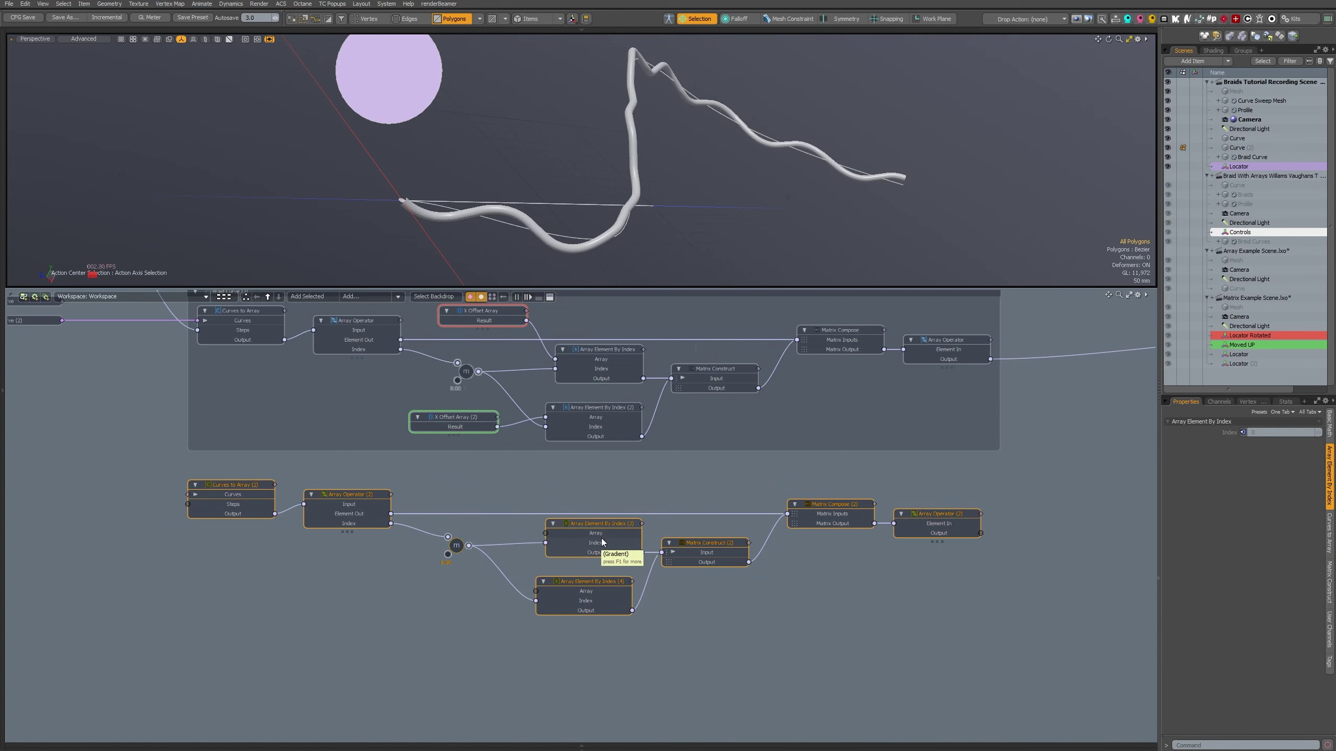
{"action": "middle_click_drag", "start_coordinate": [602, 542], "coordinate": [642, 589]}
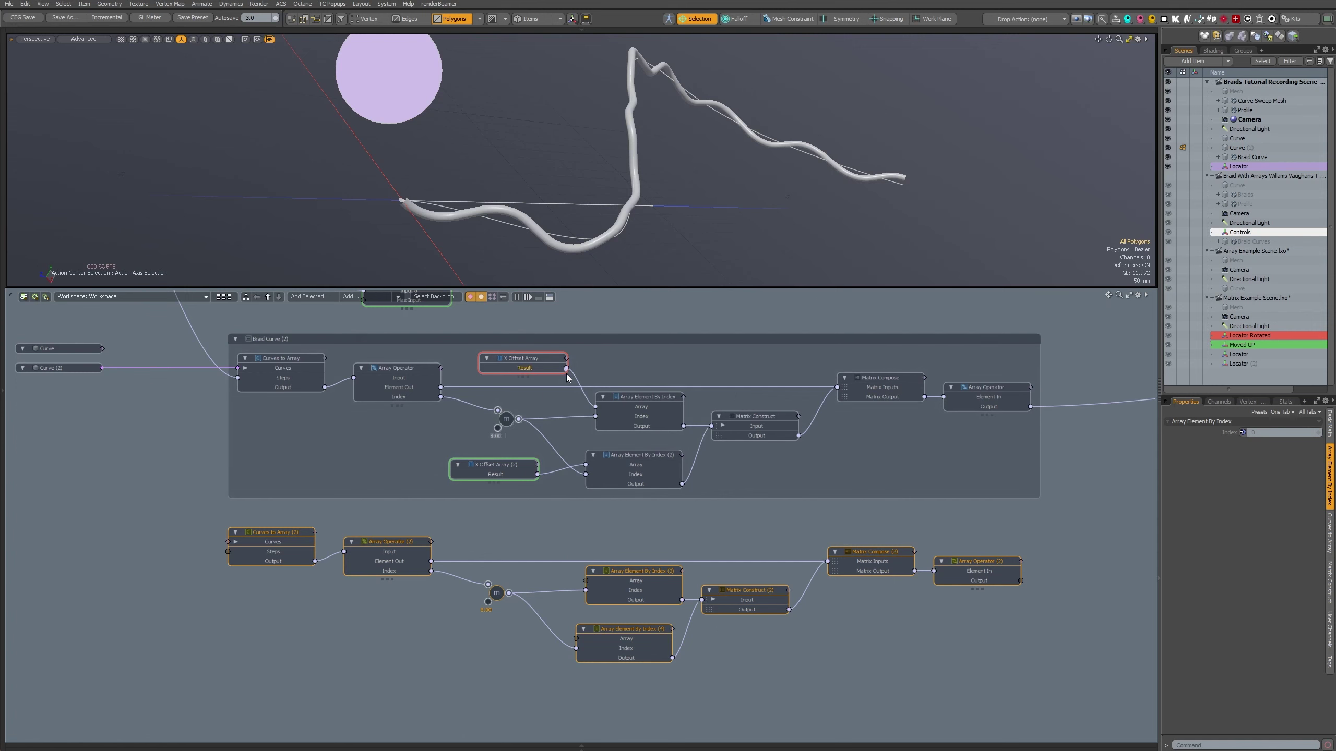
- Link both offset arrays to the new Array Element By Index nodes and Curve to the new Curves to Array node
{"action": "left_click_drag", "start_coordinate": [566, 368], "coordinate": [586, 581]}
{"action": "left_click_drag", "start_coordinate": [537, 475], "coordinate": [577, 638]}
{"action": "left_click_drag", "start_coordinate": [179, 460], "coordinate": [376, 496], "text": "alt"}
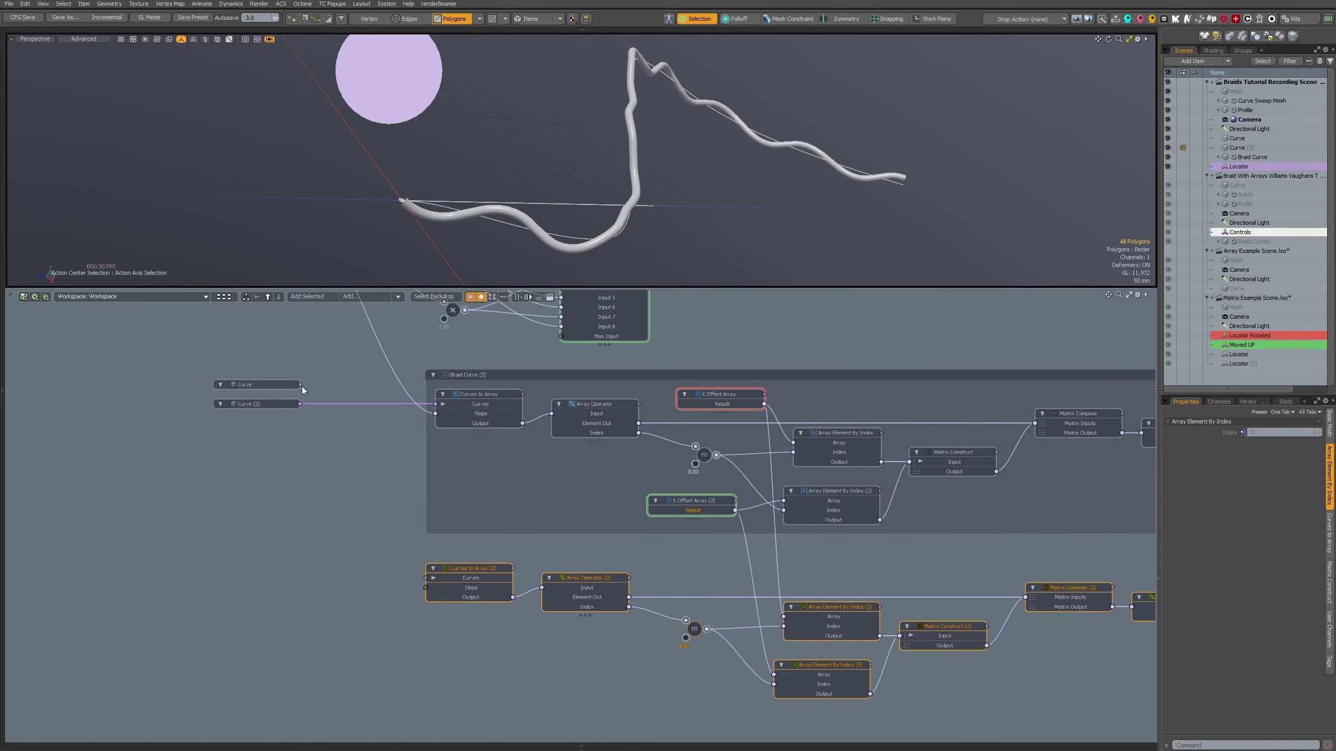
{"action": "left_click_drag", "start_coordinate": [300, 385], "coordinate": [426, 579]}
- Move the Braid Curve mesh node closer to the network outputs and rename it Breids Curves
{"action": "left_click_drag", "start_coordinate": [914, 554], "coordinate": [545, 516], "text": "alt"}
{"action": "left_click_drag", "start_coordinate": [863, 504], "coordinate": [686, 500], "text": "alt"}
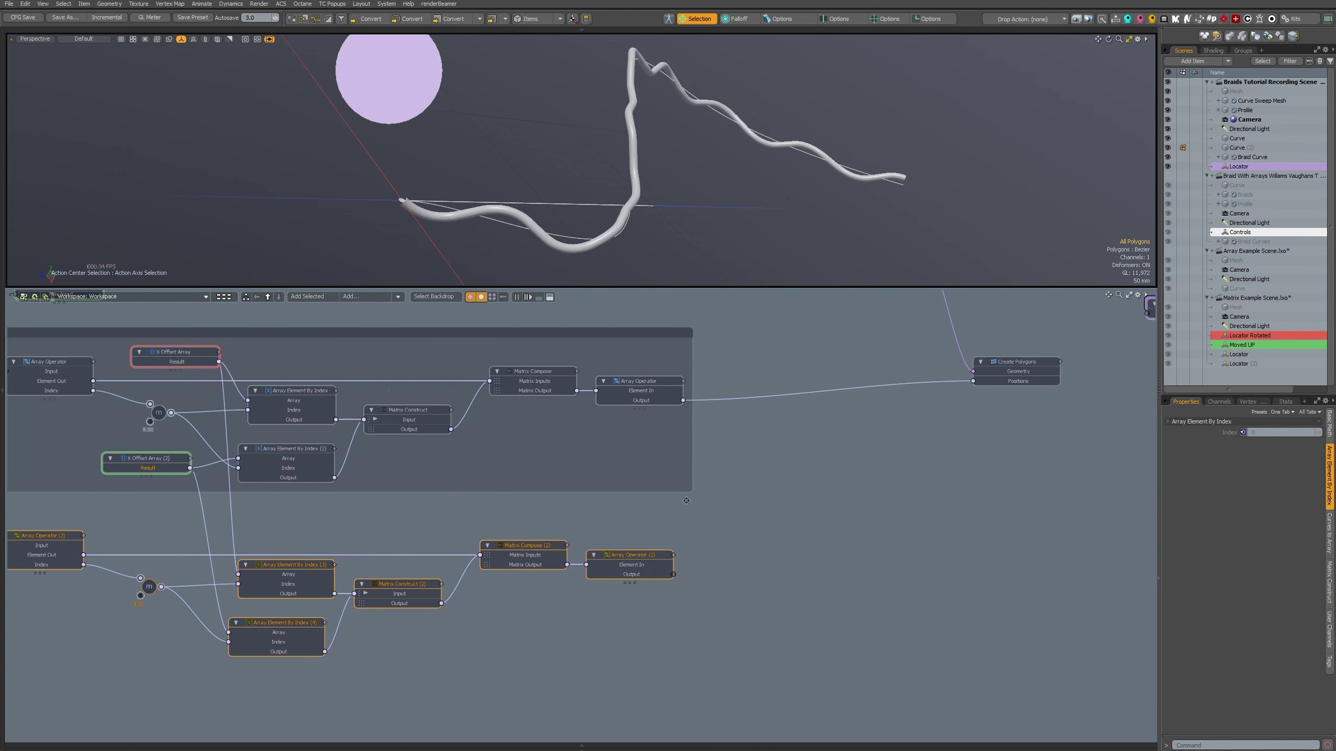
{"action": "left_click_drag", "start_coordinate": [910, 478], "coordinate": [775, 591], "text": "alt"}
{"action": "left_click_drag", "start_coordinate": [861, 525], "coordinate": [890, 480], "text": "alt"}
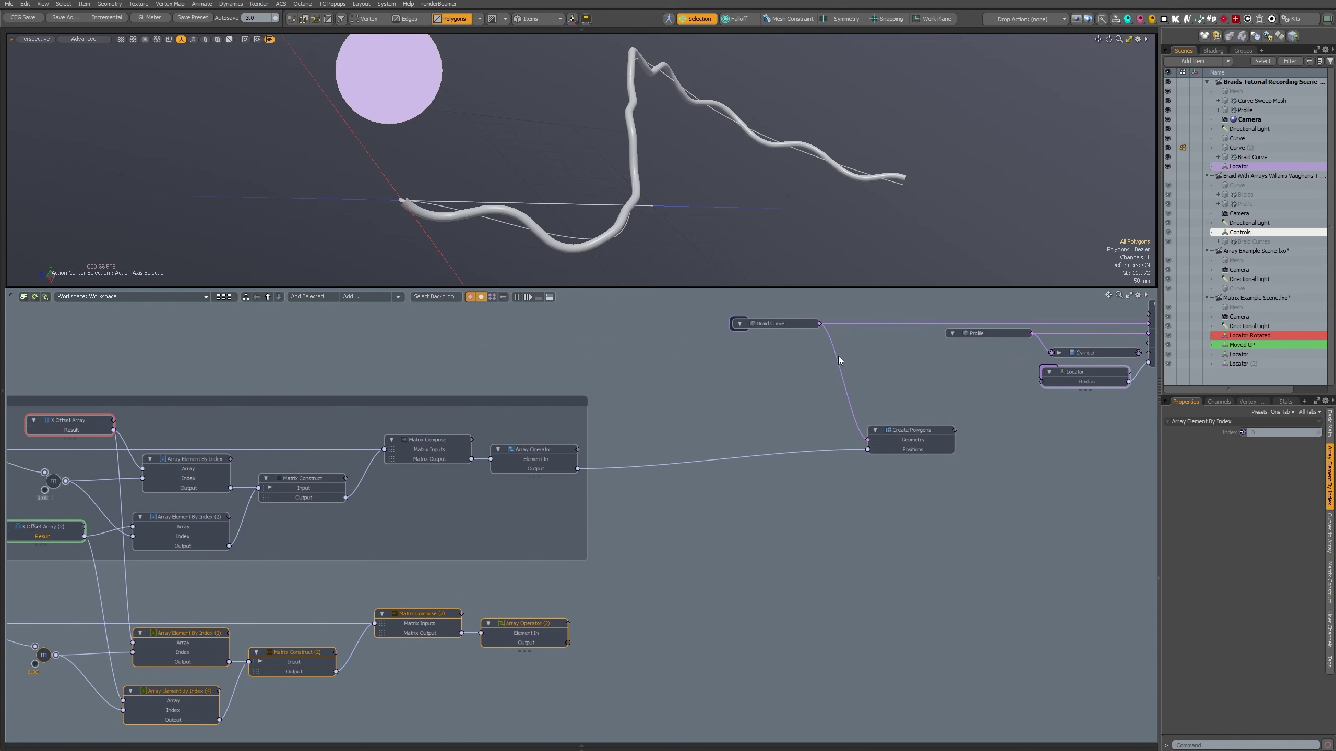
{"action": "left_click_drag", "start_coordinate": [766, 321], "coordinate": [536, 444]}
{"action": "scroll", "coordinate": [716, 333], "scroll_direction": "down", "scroll_amount": 3}
{"action": "scroll", "coordinate": [631, 432], "scroll_direction": "up", "scroll_amount": 1}
{"action": "scroll", "coordinate": [517, 388], "scroll_direction": "up", "scroll_amount": 5}
{"action": "double_click", "coordinate": [534, 403]}
{"action": "type", "text": "Braid's Curves"}
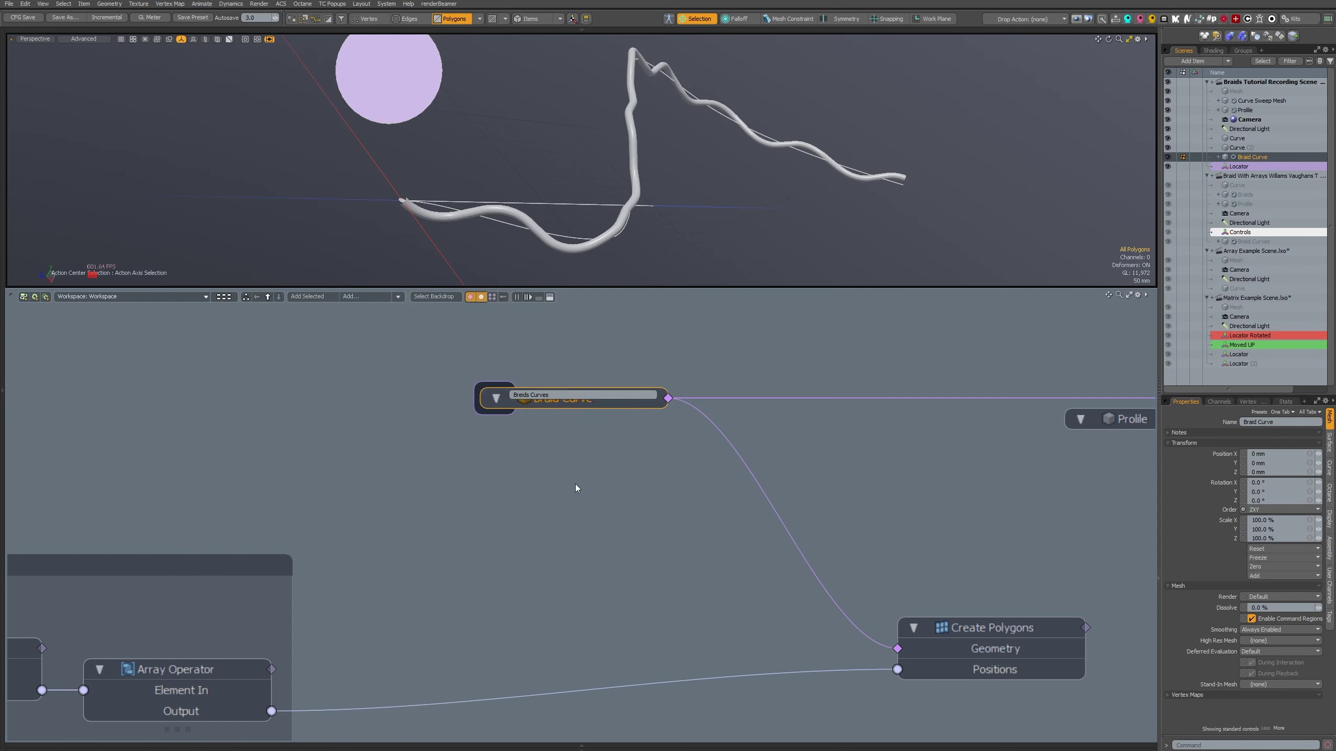
{"action": "key", "text": "Return"}
- Insert a MeshOp Stack between the Breids Curves mesh and Create Polygons in place of their direct link
{"action": "scroll", "coordinate": [575, 485], "scroll_direction": "down", "scroll_amount": 5}
{"action": "left_click_drag", "start_coordinate": [787, 503], "coordinate": [673, 501]}
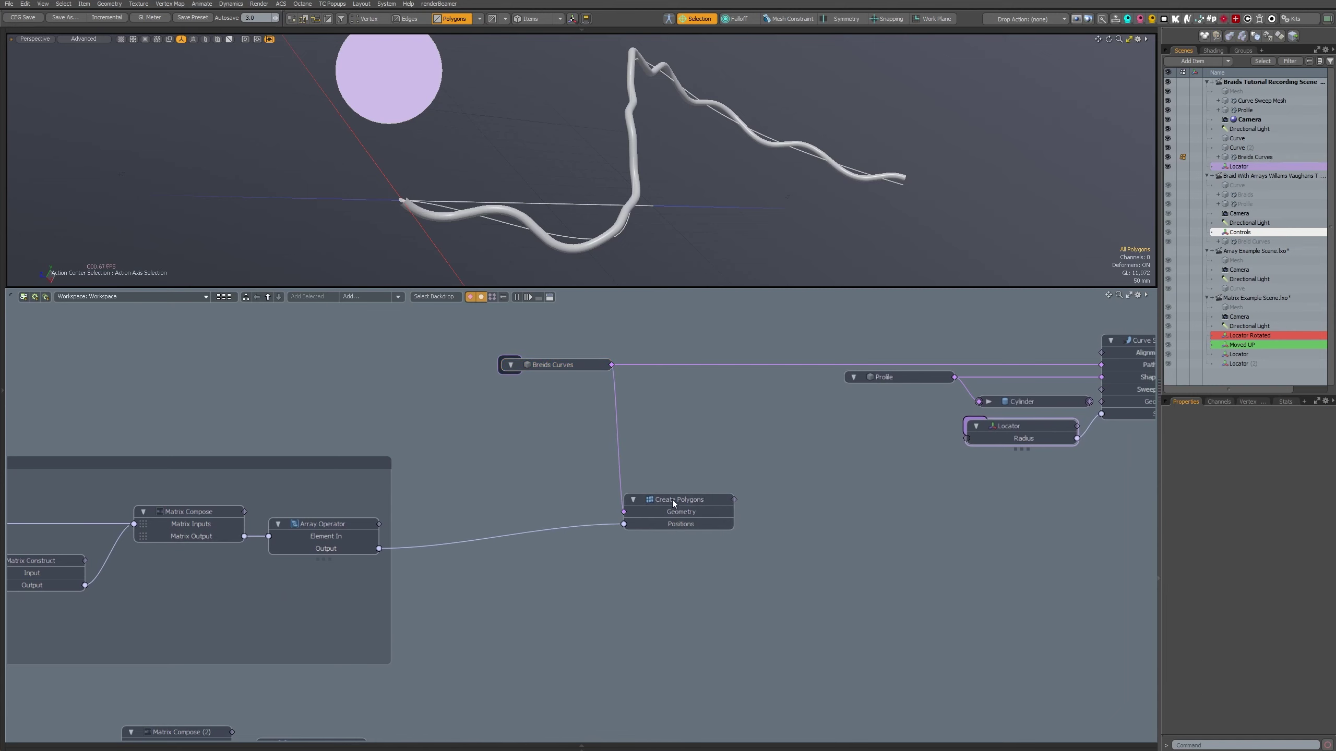
{"action": "left_click", "coordinate": [616, 427]}
{"action": "key", "text": "Delete"}
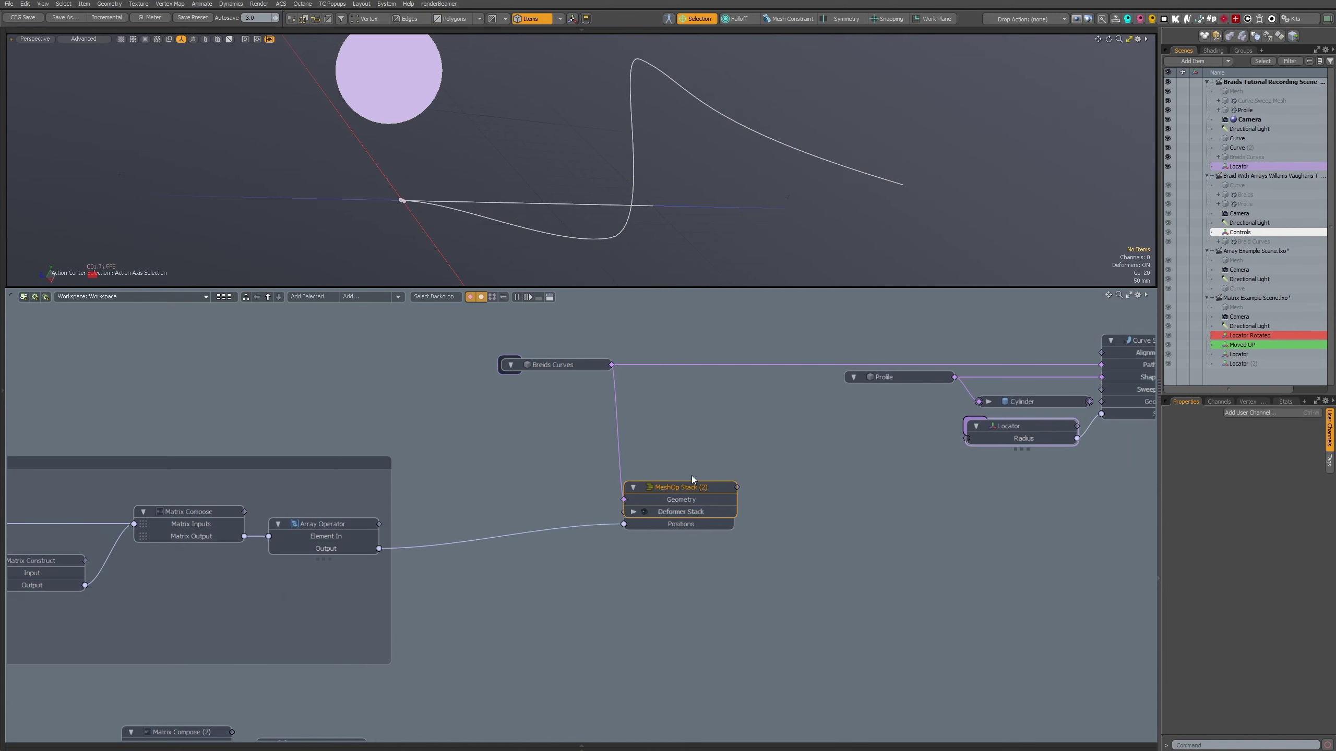
{"action": "left_click_drag", "start_coordinate": [692, 487], "coordinate": [758, 462]}
- Duplicate Create Polygons below the original and link the second network's Array Operator output to the copy's Positions
{"action": "left_click", "coordinate": [654, 513]}
{"action": "key", "text": "ctrl+d"}
{"action": "left_click_drag", "start_coordinate": [653, 513], "coordinate": [559, 604]}
{"action": "scroll", "coordinate": [757, 576], "scroll_direction": "down", "scroll_amount": 6}
{"action": "scroll", "coordinate": [605, 568], "scroll_direction": "up", "scroll_amount": 7}
{"action": "scroll", "coordinate": [559, 603], "scroll_direction": "down", "scroll_amount": 2}
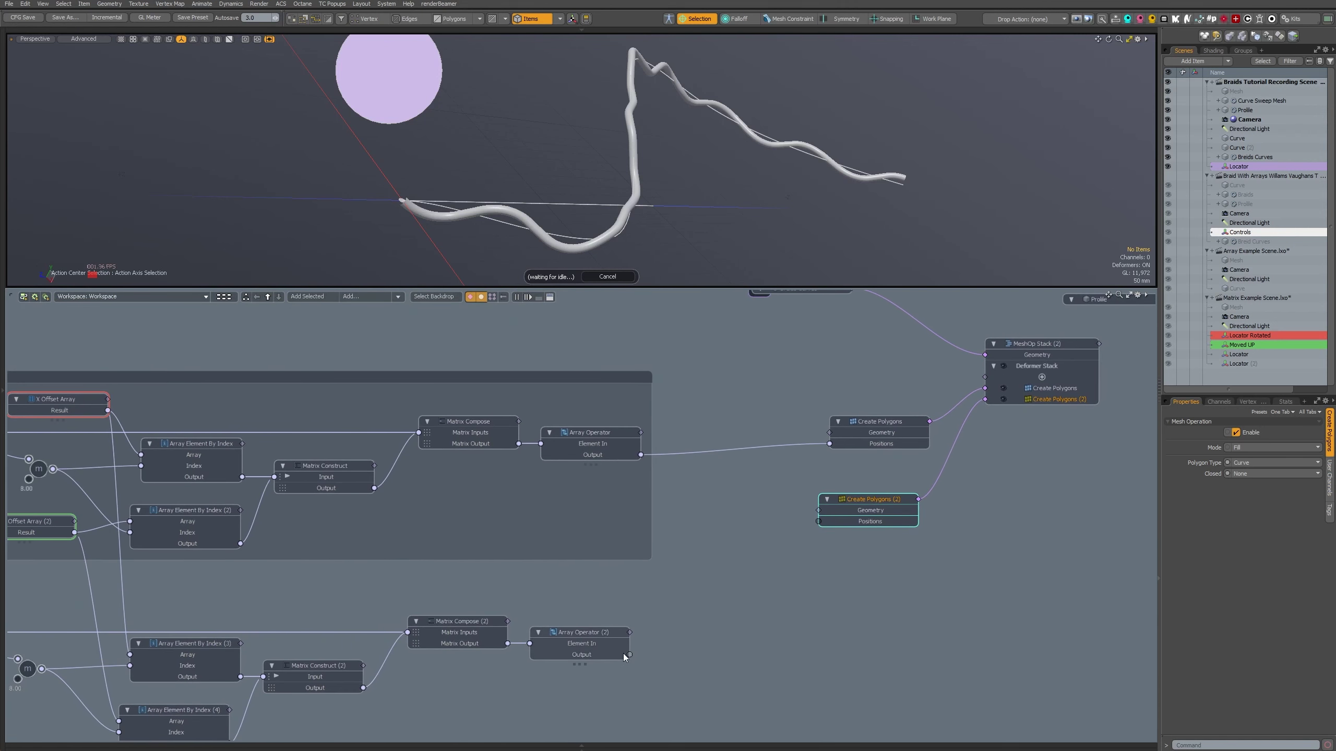
{"action": "left_click_drag", "start_coordinate": [629, 654], "coordinate": [826, 524]}
- Switch the second Curves to Array node's Curves input from Curve to Curve (2)
{"action": "left_click_drag", "start_coordinate": [647, 222], "coordinate": [530, 208], "text": "alt"}
{"action": "scroll", "coordinate": [610, 698], "scroll_direction": "down", "scroll_amount": 5}
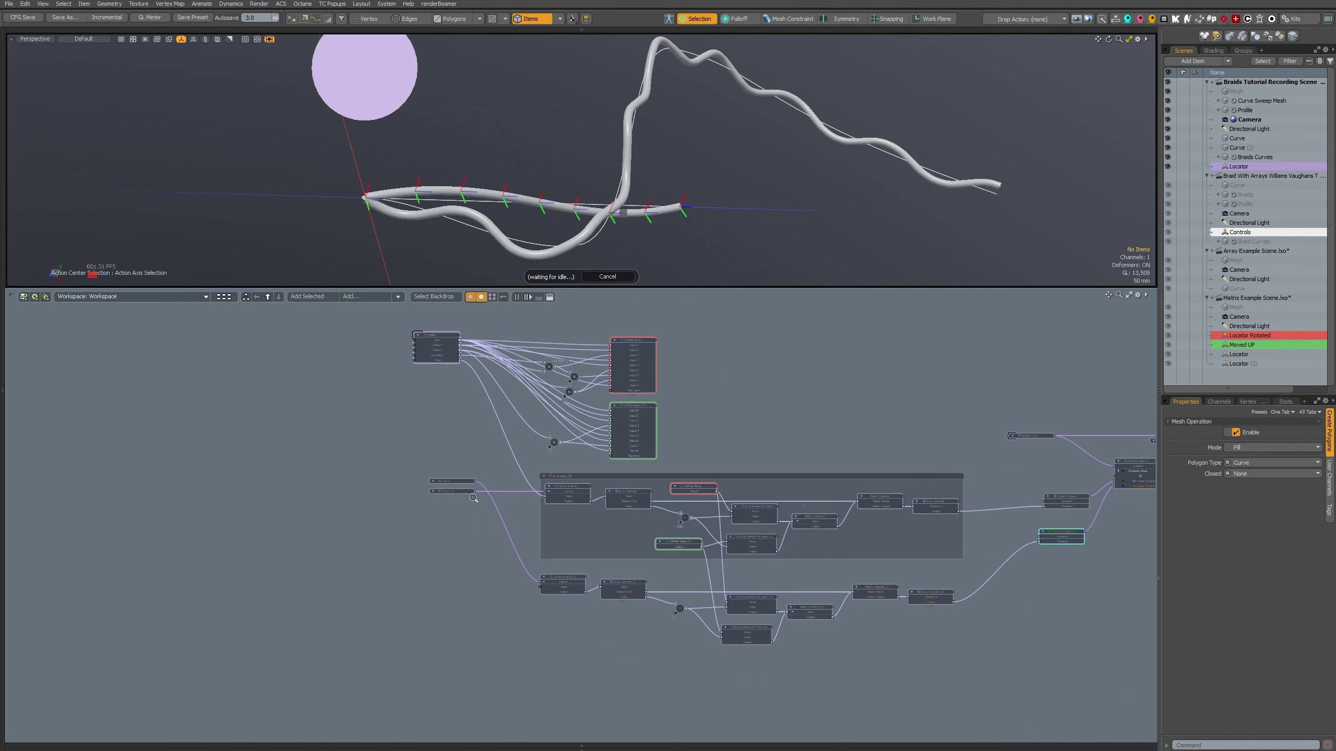
{"action": "scroll", "coordinate": [489, 460], "scroll_direction": "up", "scroll_amount": 5}
{"action": "left_click_drag", "start_coordinate": [492, 448], "coordinate": [475, 475]}
{"action": "scroll", "coordinate": [528, 407], "scroll_direction": "down", "scroll_amount": 1}
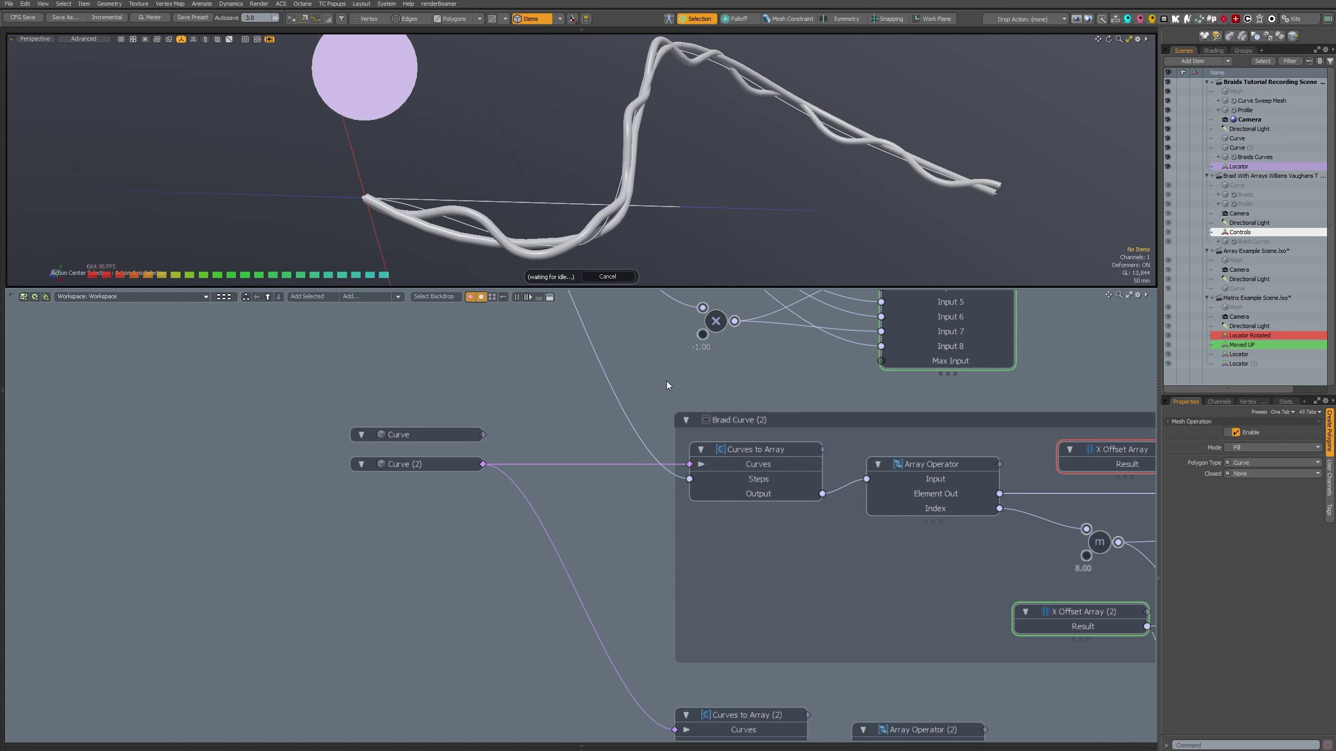
- Align the second braid network under the first and enclose its nodes in a new backdrop
{"action": "scroll", "coordinate": [667, 386], "scroll_direction": "down", "scroll_amount": 4}
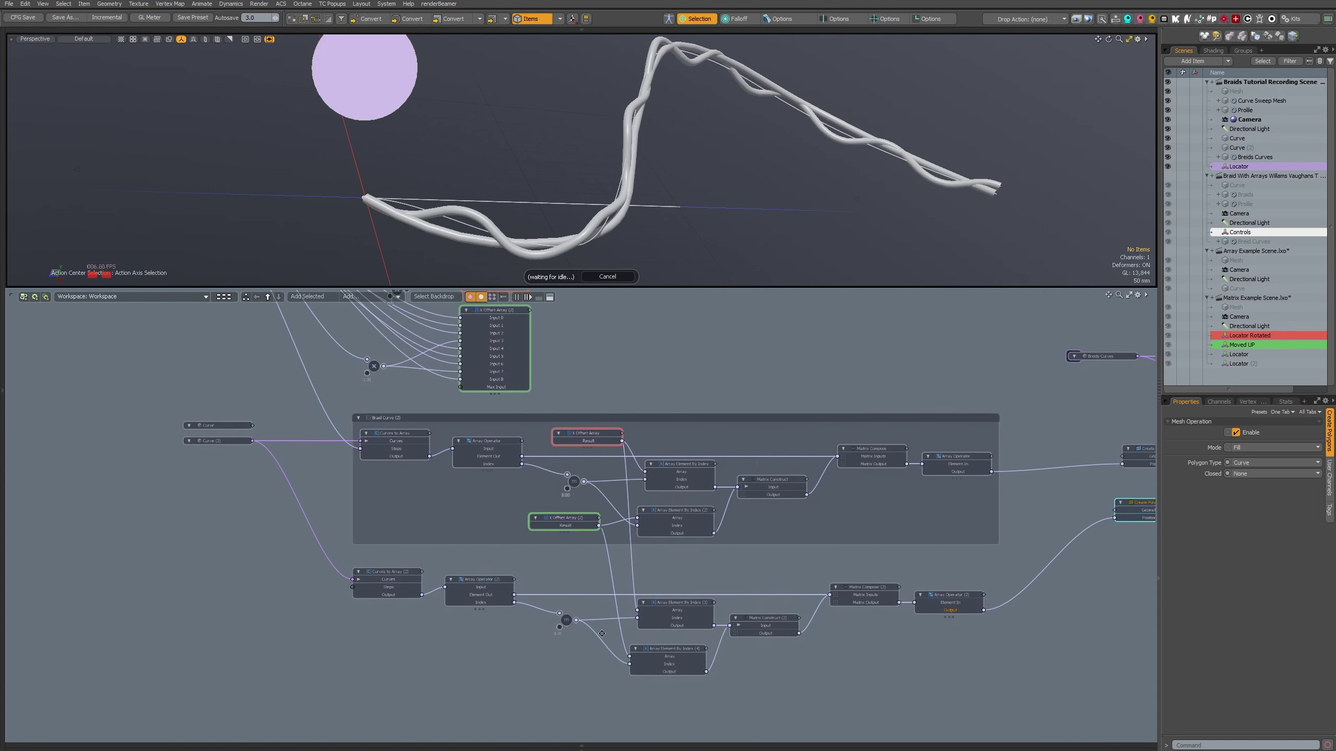
{"action": "middle_click_drag", "start_coordinate": [601, 634], "coordinate": [580, 596]}
{"action": "left_click_drag", "start_coordinate": [348, 518], "coordinate": [983, 640]}
{"action": "left_click", "coordinate": [434, 297]}
{"action": "middle_click_drag", "start_coordinate": [749, 517], "coordinate": [654, 507]}
{"action": "left_click_drag", "start_coordinate": [654, 508], "coordinate": [664, 514]}
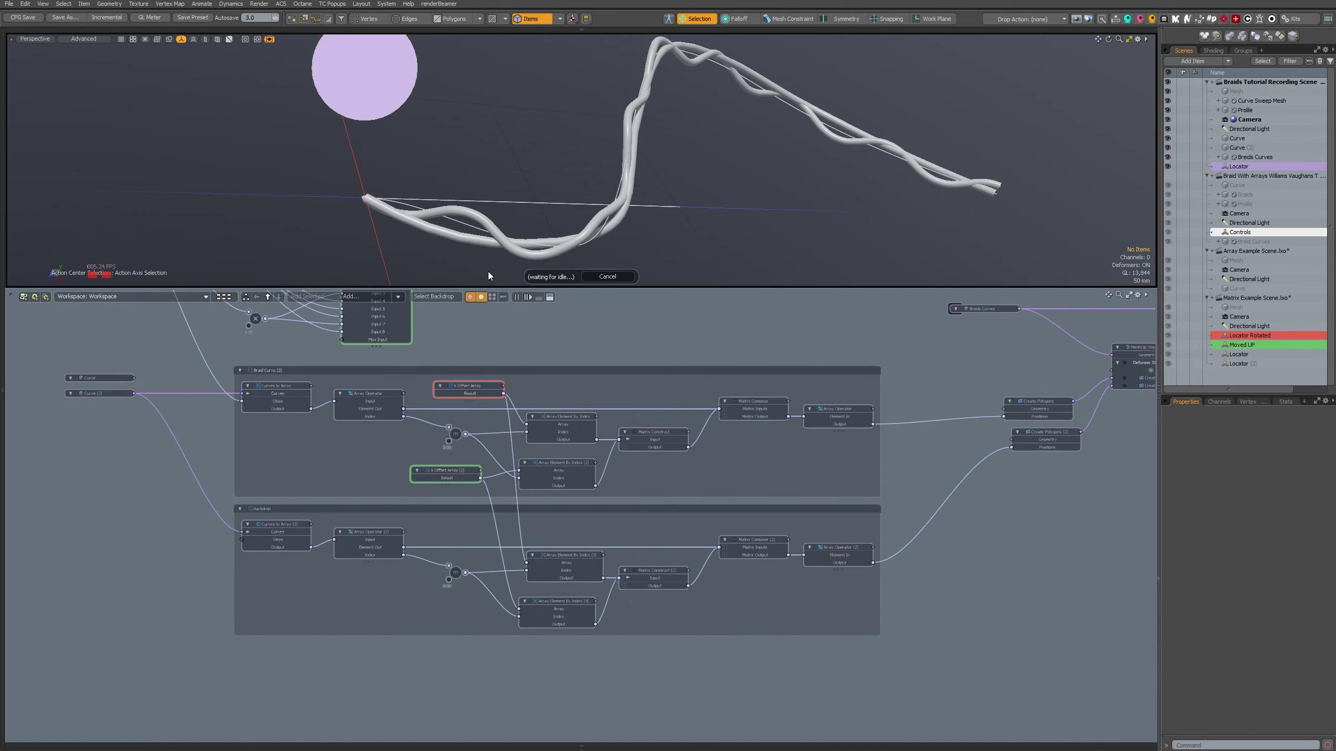
- Place the Locator's Steps channel below the guide curves and link it to the Steps inputs of both Curves to Array nodes
{"action": "scroll", "coordinate": [286, 674], "scroll_direction": "up", "scroll_amount": 3}
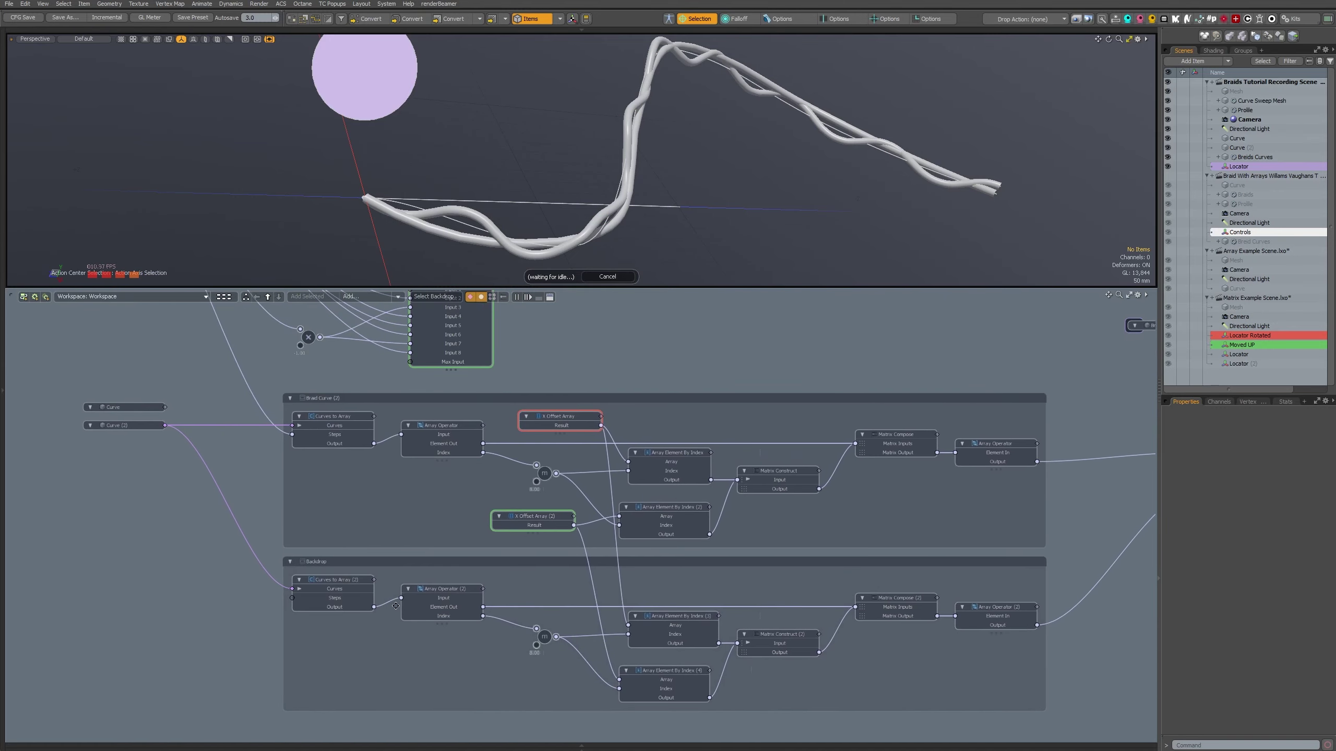
{"action": "left_click_drag", "start_coordinate": [477, 569], "coordinate": [673, 715]}
{"action": "left_click_drag", "start_coordinate": [526, 168], "coordinate": [552, 158], "text": "alt"}
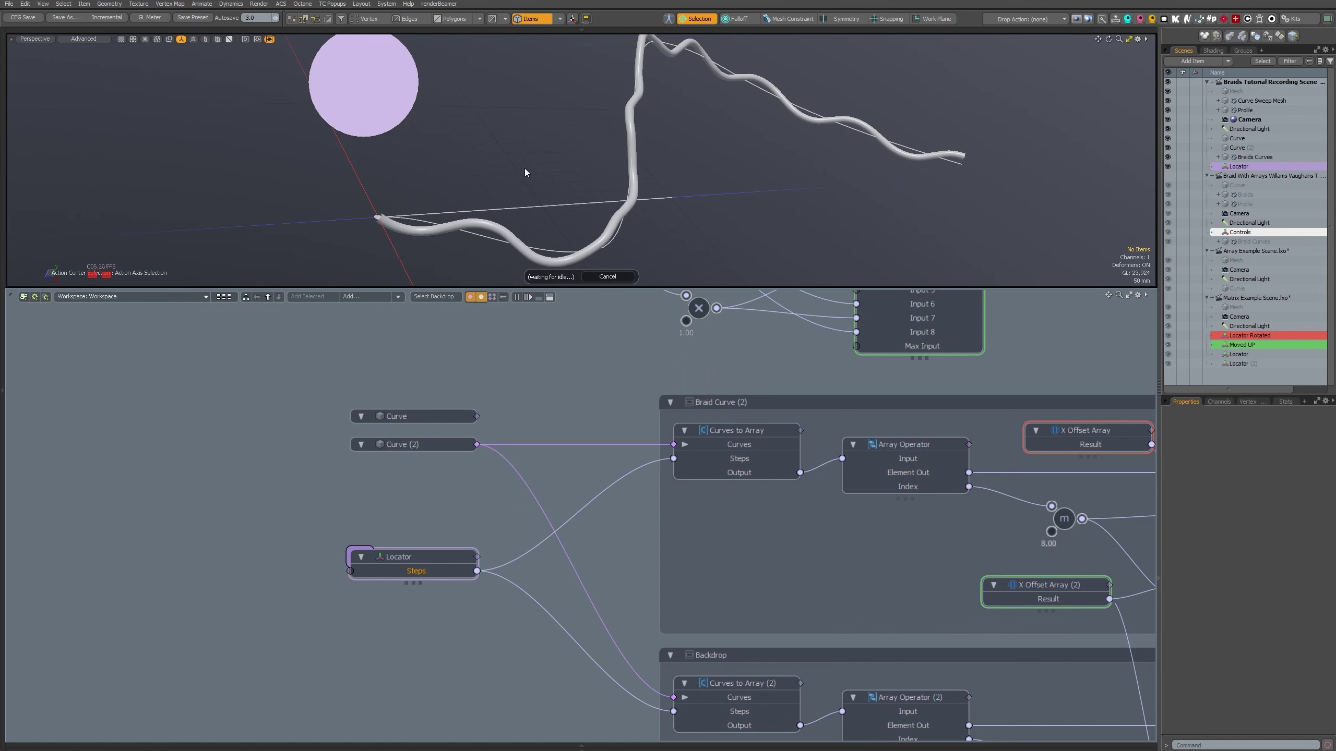
{"action": "scroll", "coordinate": [492, 468], "scroll_direction": "up", "scroll_amount": 3}
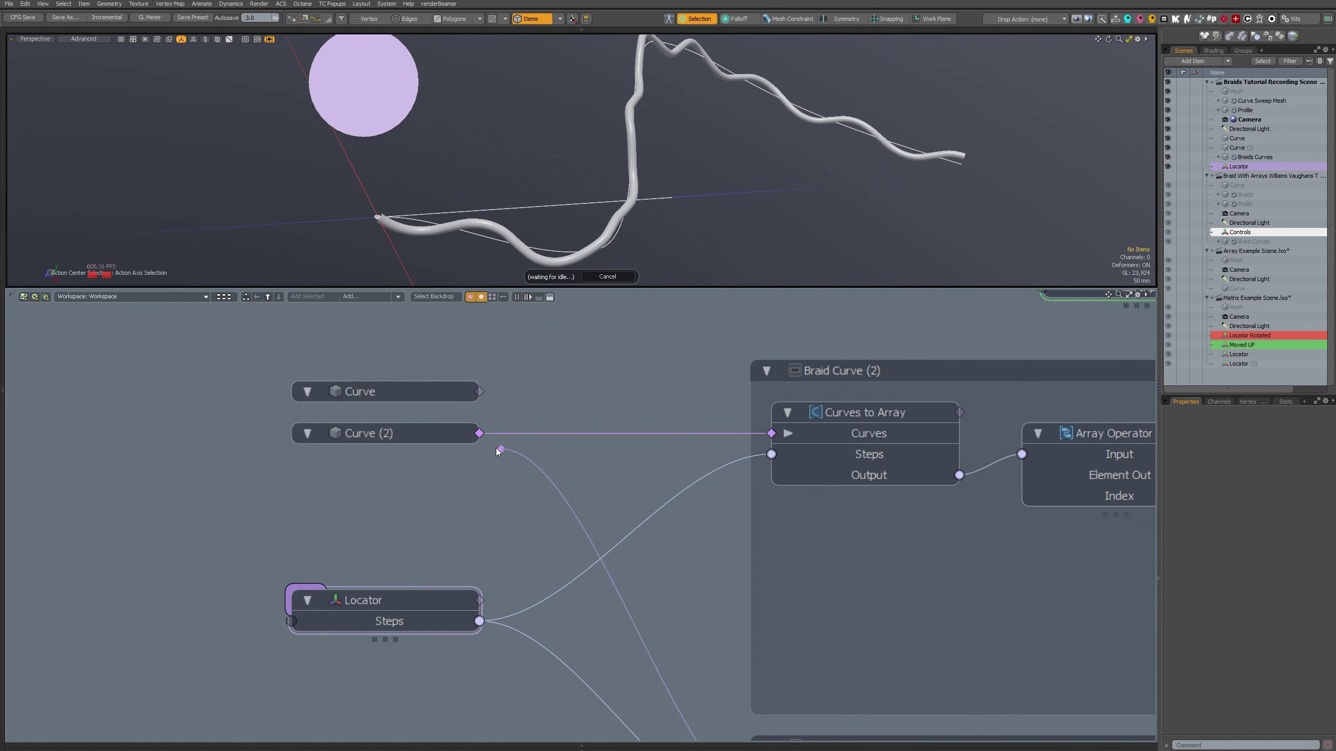
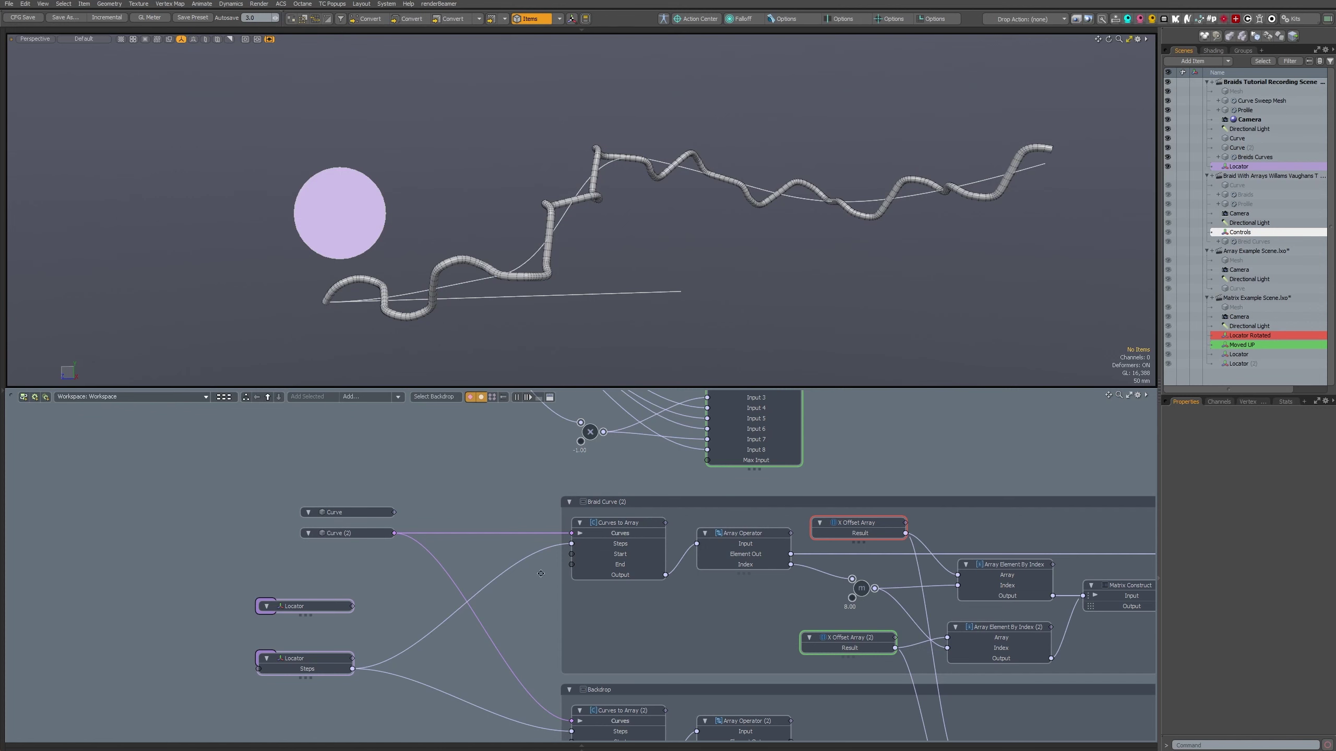
- Examine the Start and End settings and the numbered sample points of both Curves to Array nodes
{"action": "middle_click_drag", "start_coordinate": [384, 650], "coordinate": [346, 613]}
{"action": "left_click_drag", "start_coordinate": [797, 264], "coordinate": [594, 271], "text": "alt"}
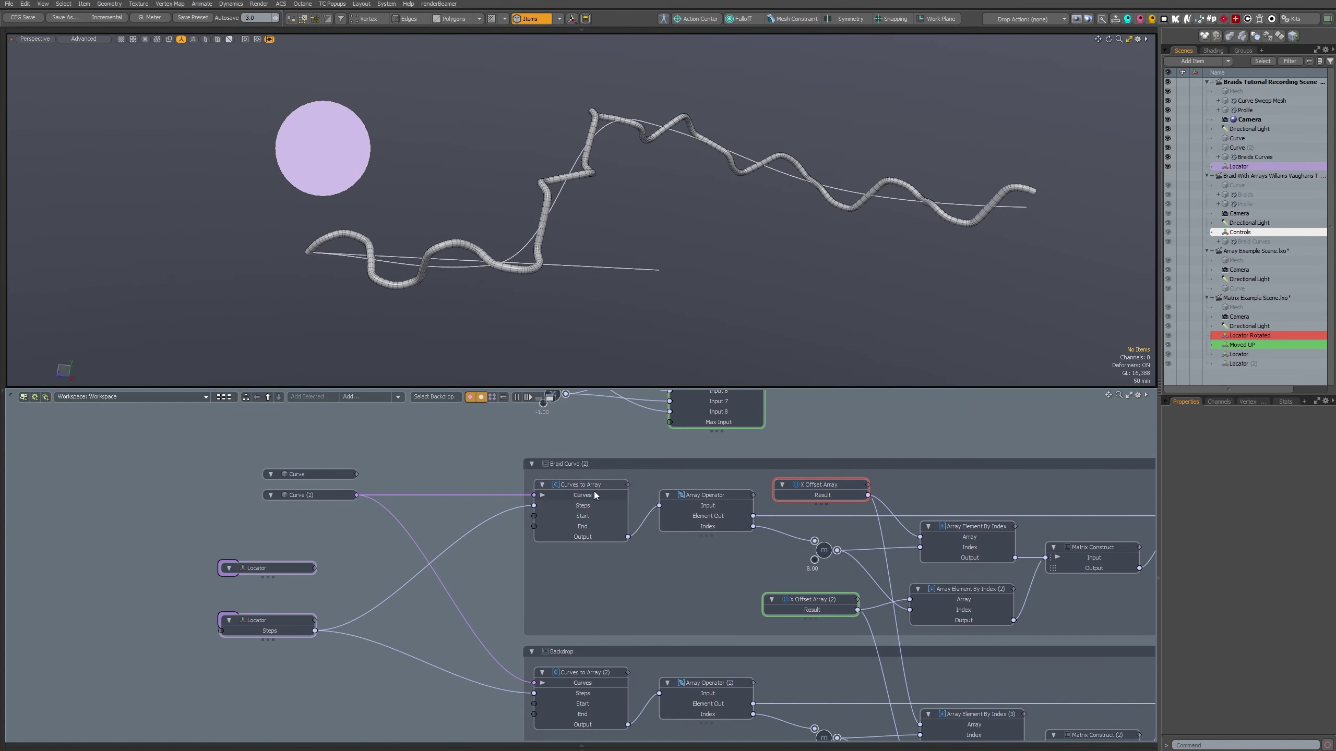
{"action": "left_click", "coordinate": [593, 489]}
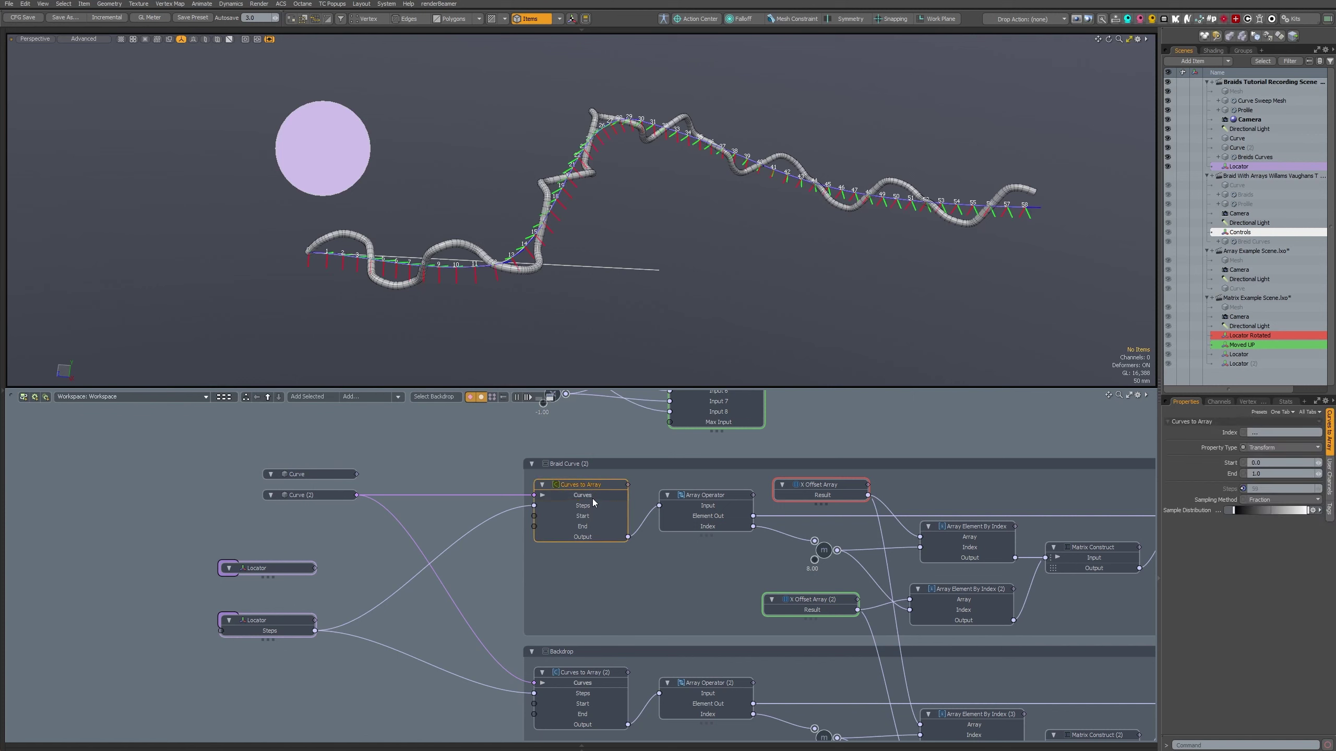
{"action": "left_click", "coordinate": [592, 485]}
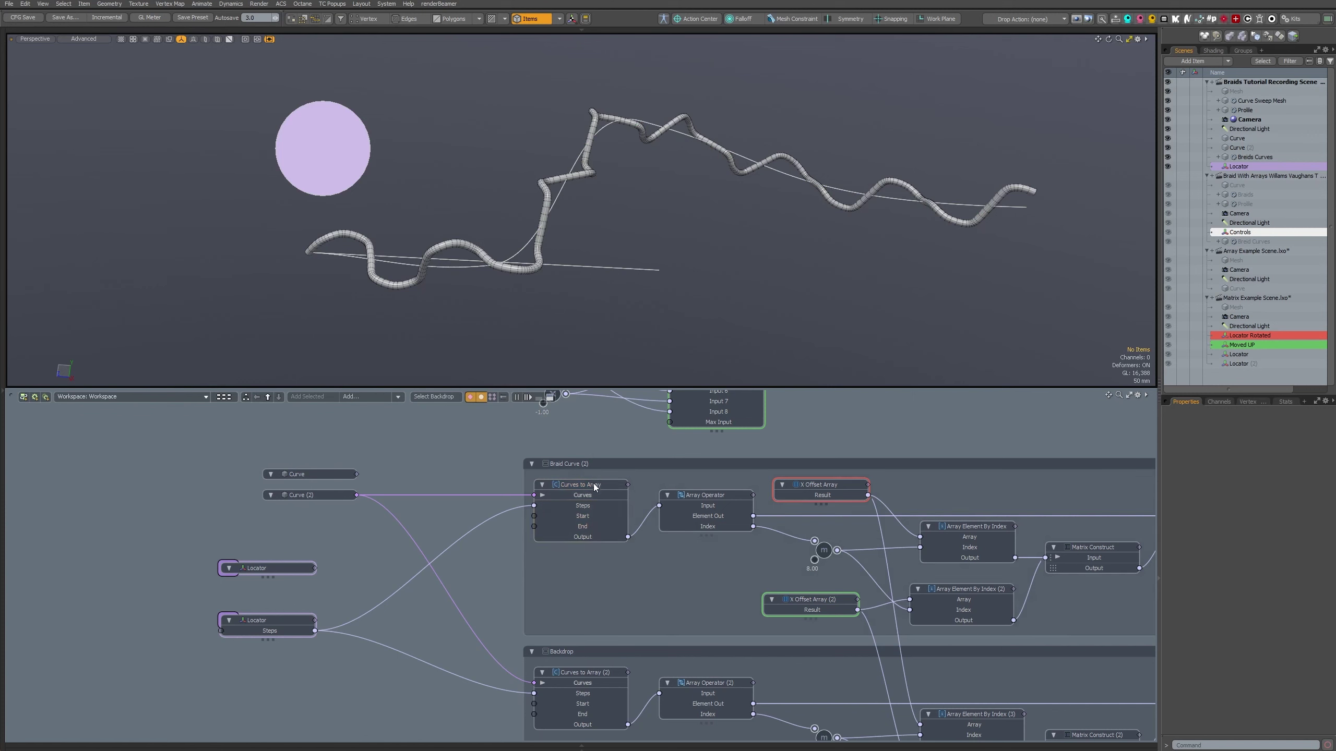
{"action": "left_click", "coordinate": [581, 672]}
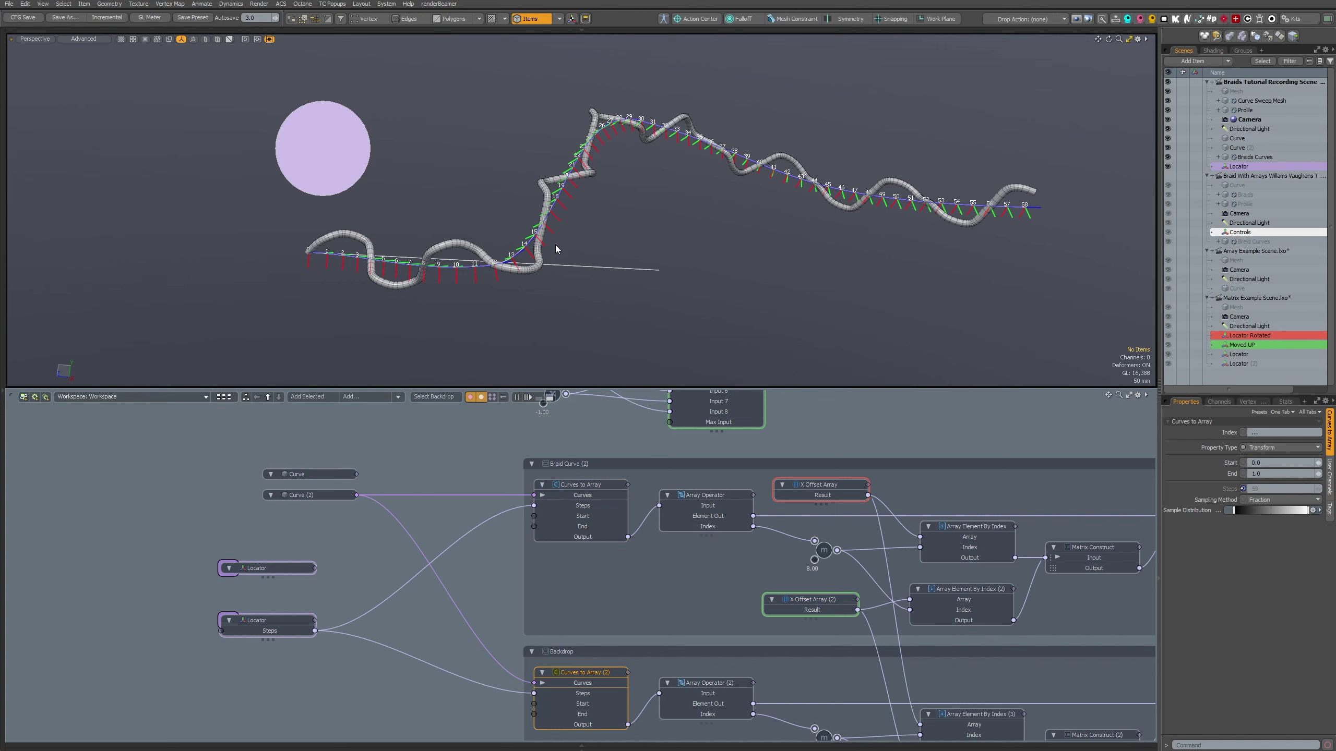
{"action": "scroll", "coordinate": [411, 278], "scroll_direction": "down", "scroll_amount": 3}
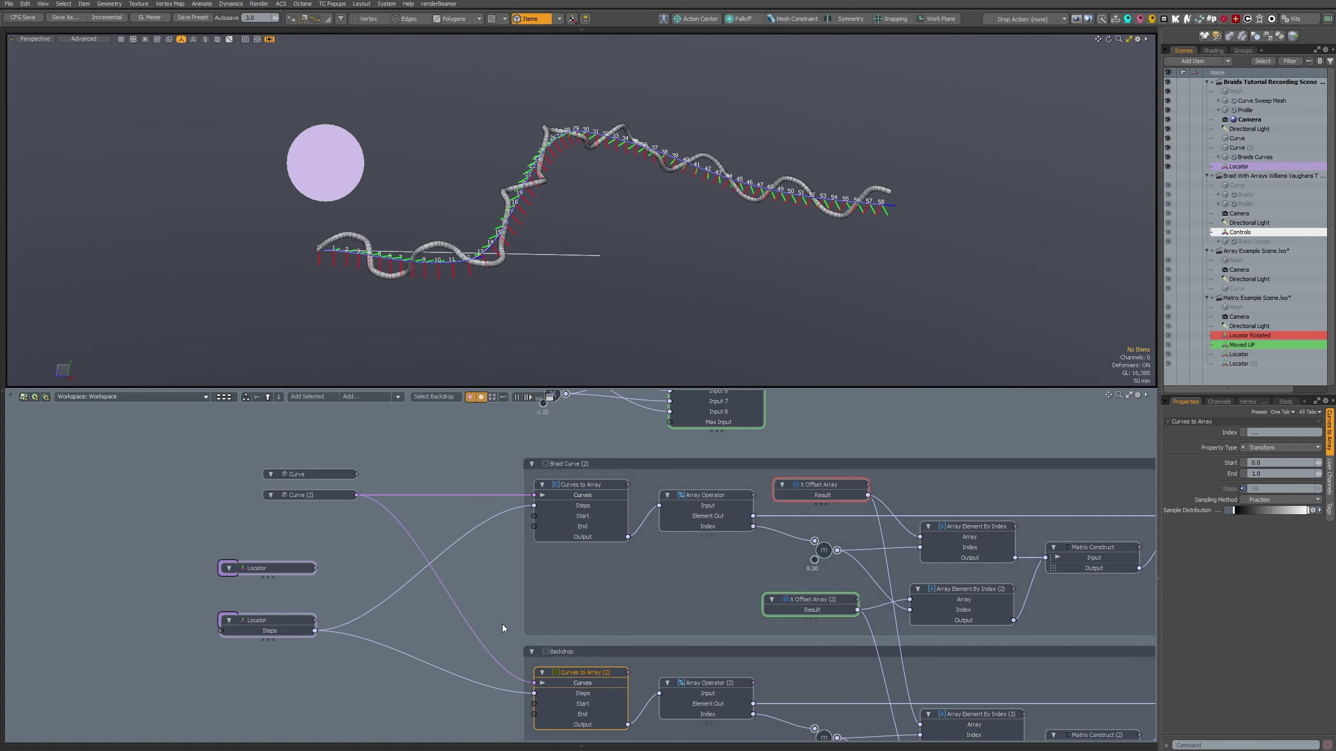
- Remove the unconnected Locator node above the Steps locator from the schematic
{"action": "left_click", "coordinate": [262, 543]}
{"action": "left_click_drag", "start_coordinate": [261, 570], "coordinate": [240, 560]}
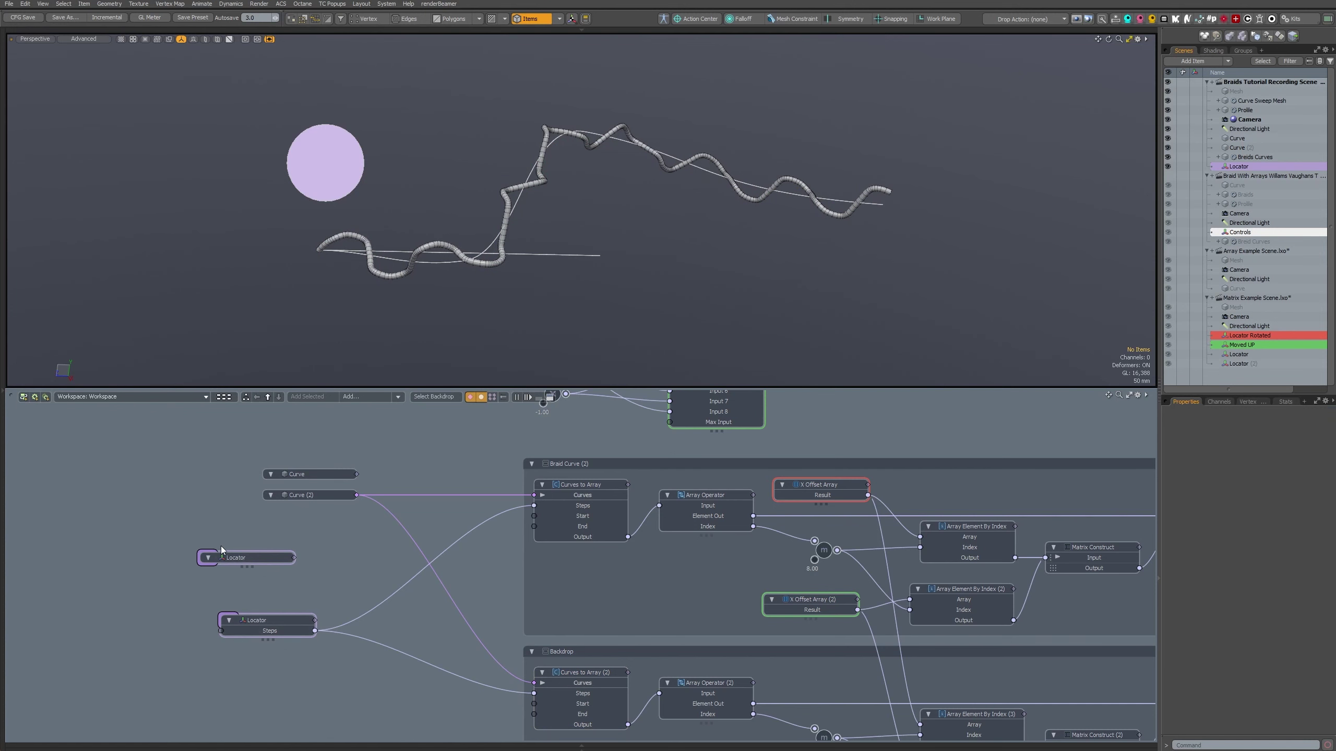
{"action": "key", "text": "Delete"}
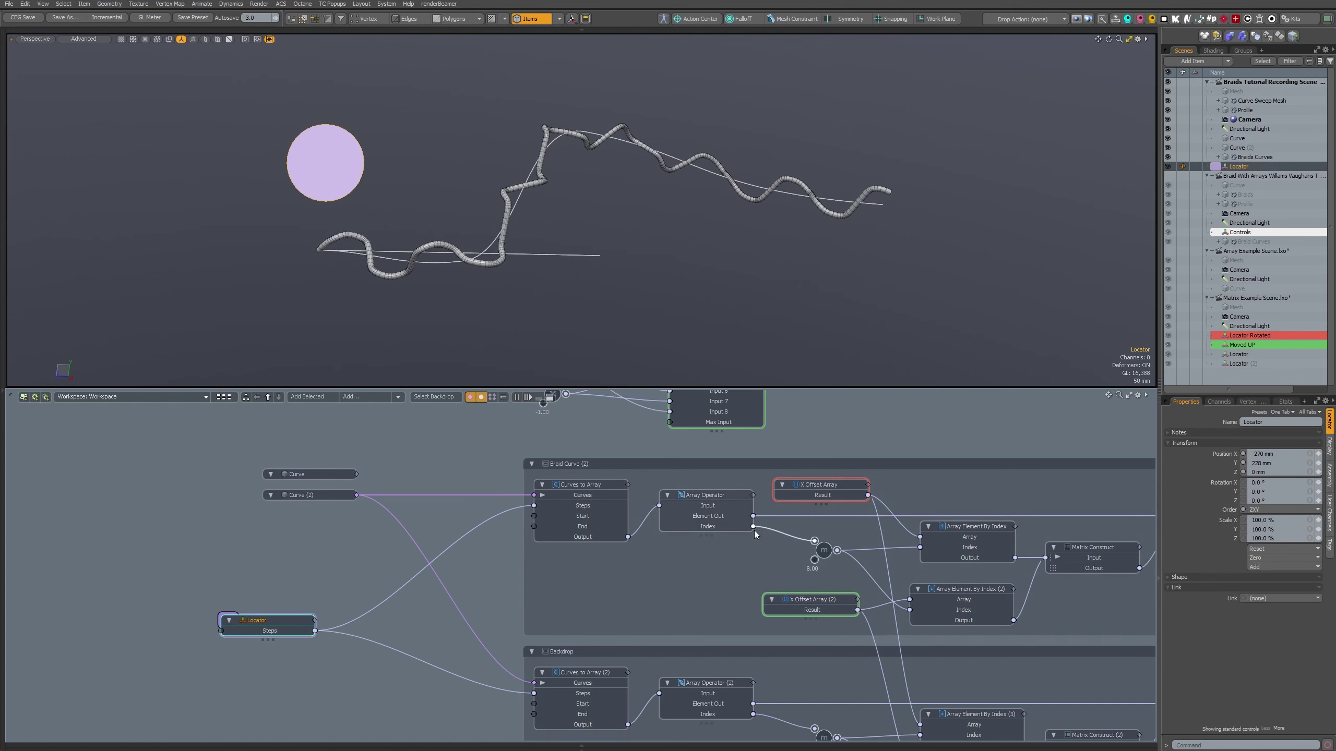
- Turn off automatic steps on the Curve Sweep operation and set its Steps to 150
{"action": "middle_click_drag", "start_coordinate": [586, 430], "coordinate": [217, 449]}
{"action": "scroll", "coordinate": [459, 271], "scroll_direction": "up", "scroll_amount": 3}
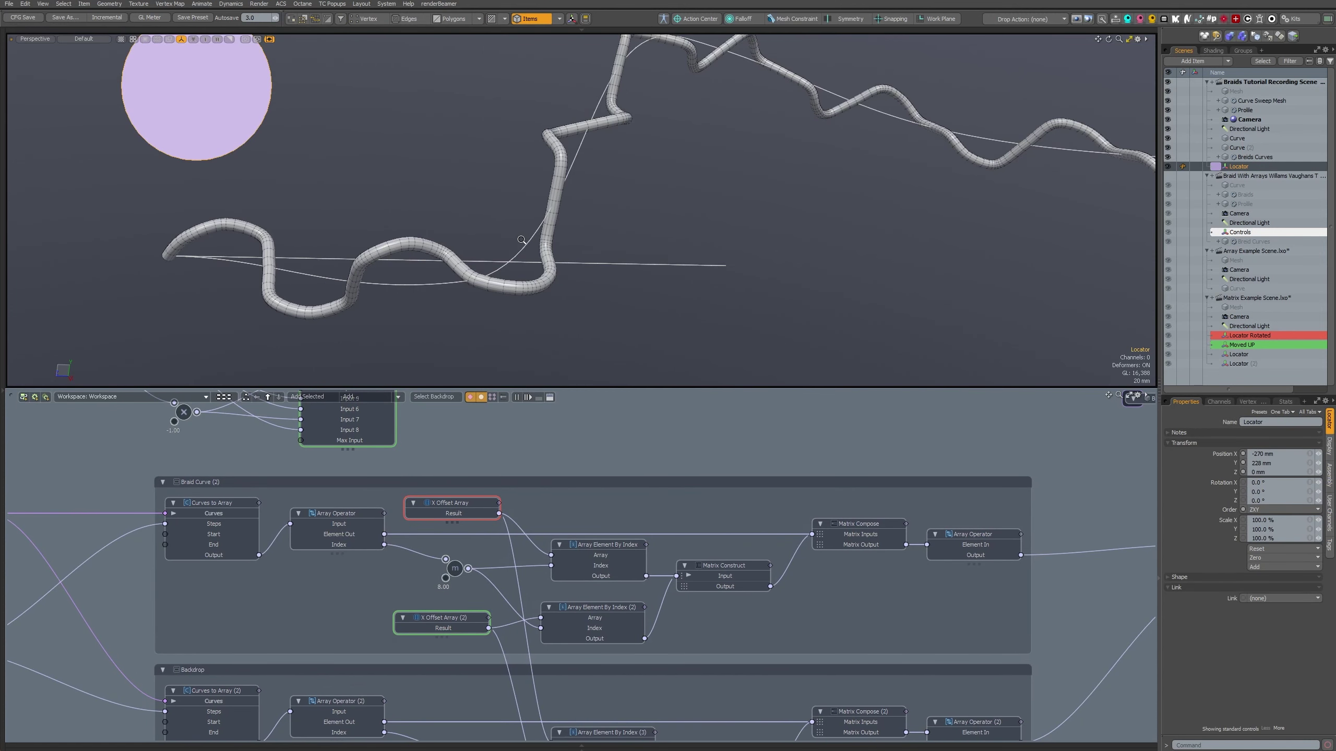
{"action": "left_click", "coordinate": [518, 291]}
{"action": "scroll", "coordinate": [595, 290], "scroll_direction": "up", "scroll_amount": 3}
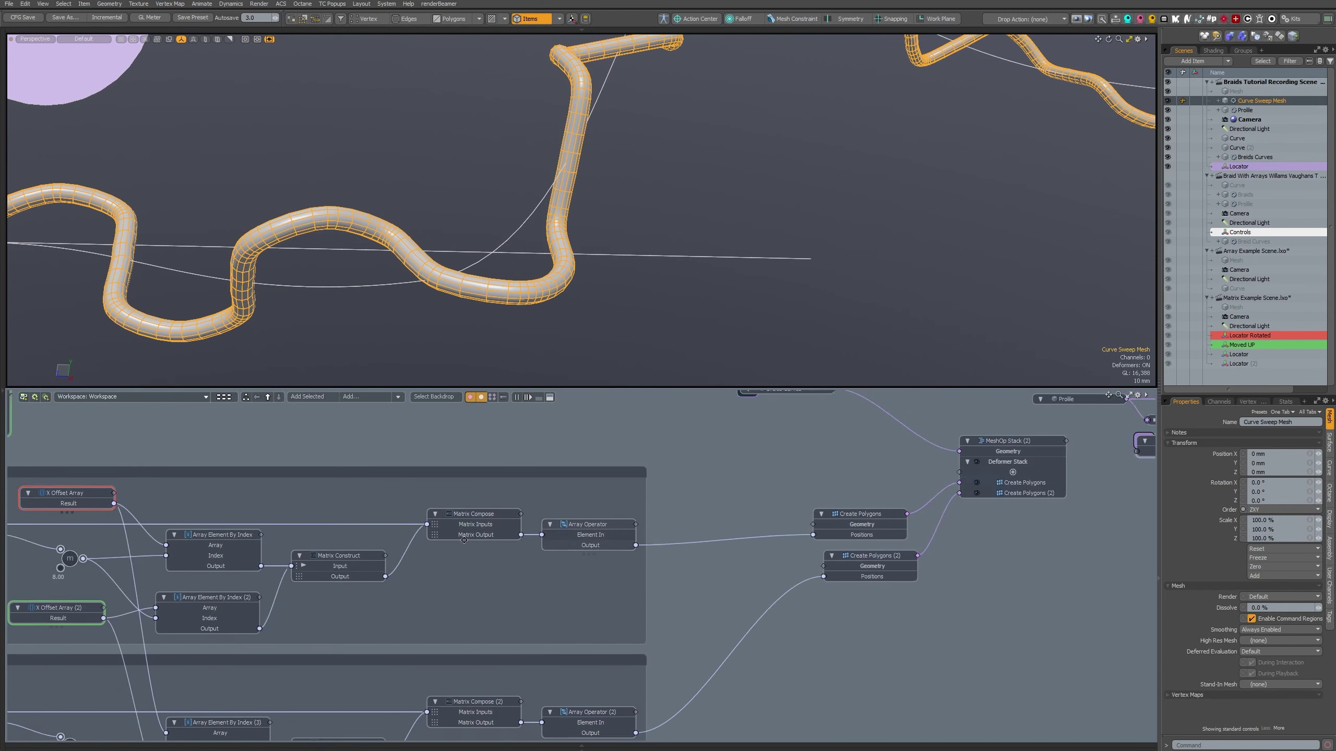
{"action": "scroll", "coordinate": [905, 528], "scroll_direction": "up", "scroll_amount": 5}
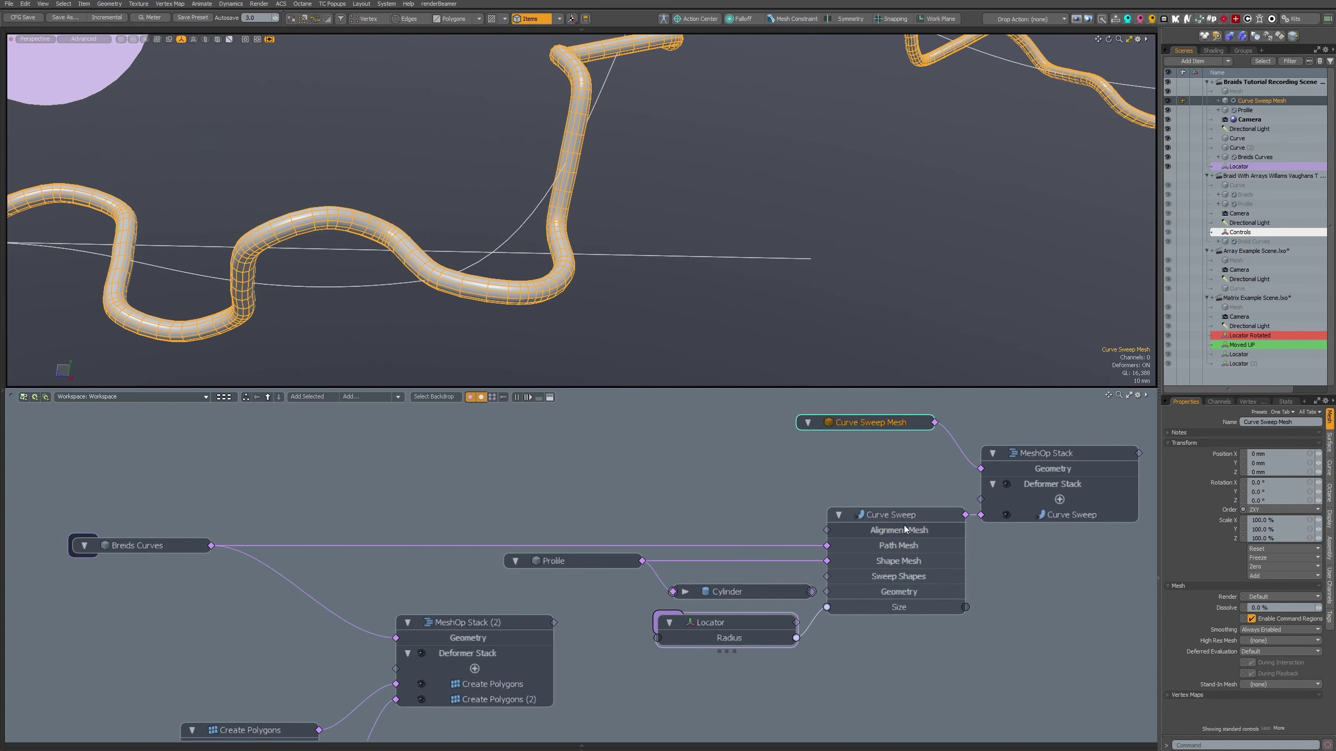
{"action": "left_click", "coordinate": [905, 528]}
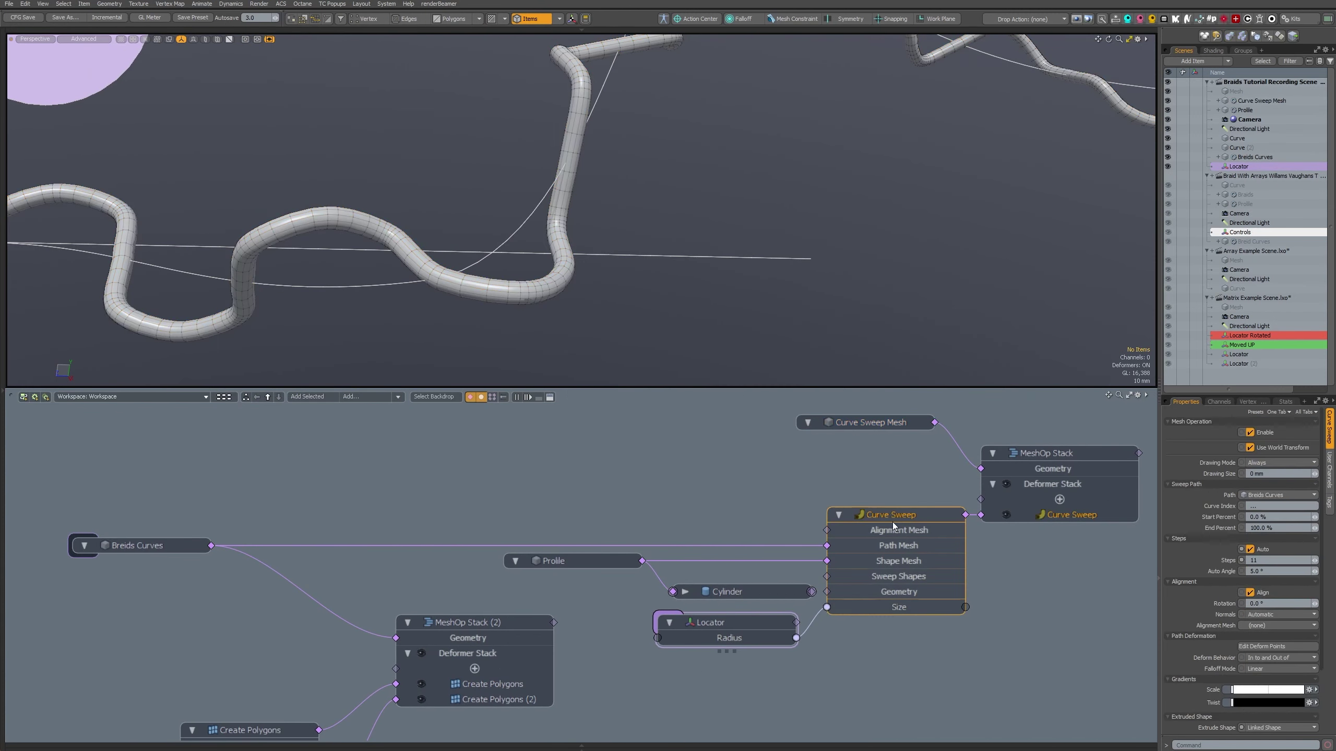
{"action": "left_click", "coordinate": [1262, 550]}
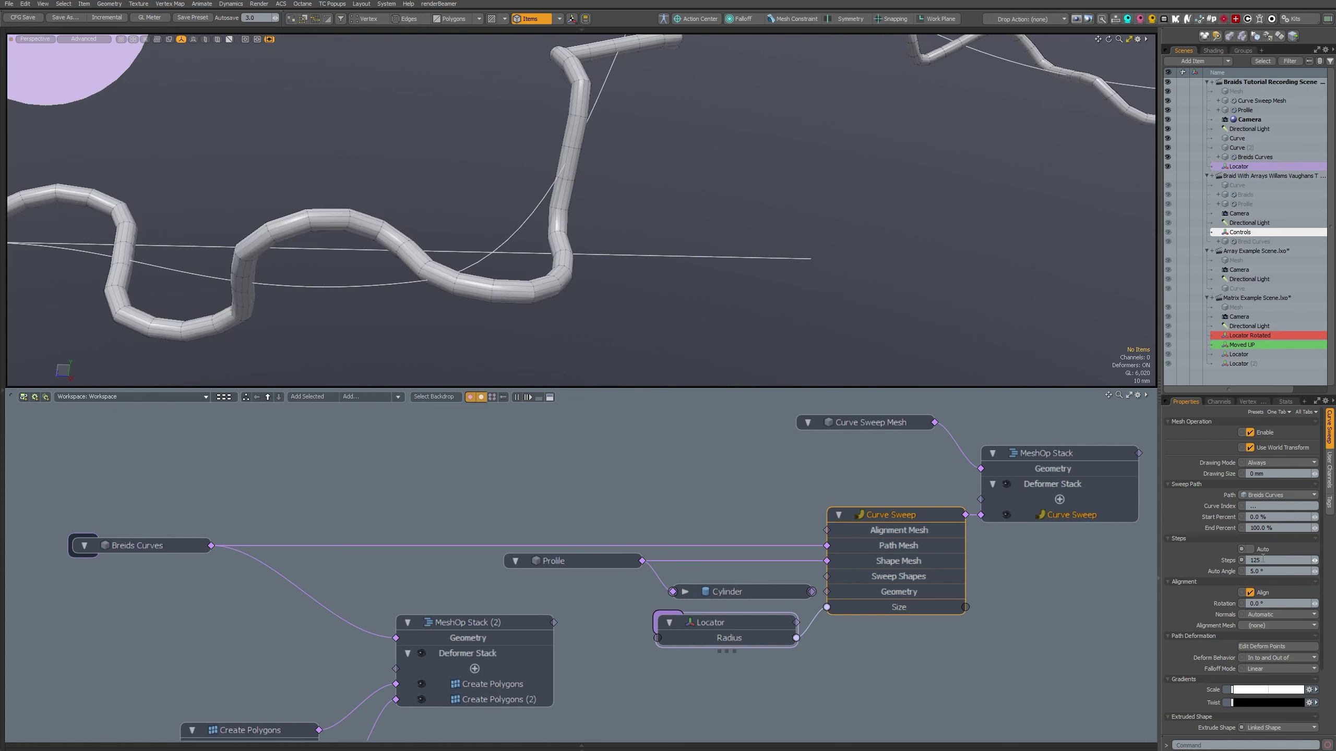
{"action": "left_click", "coordinate": [1262, 559]}
{"action": "type", "text": "150"}
{"action": "key", "text": "Return"}
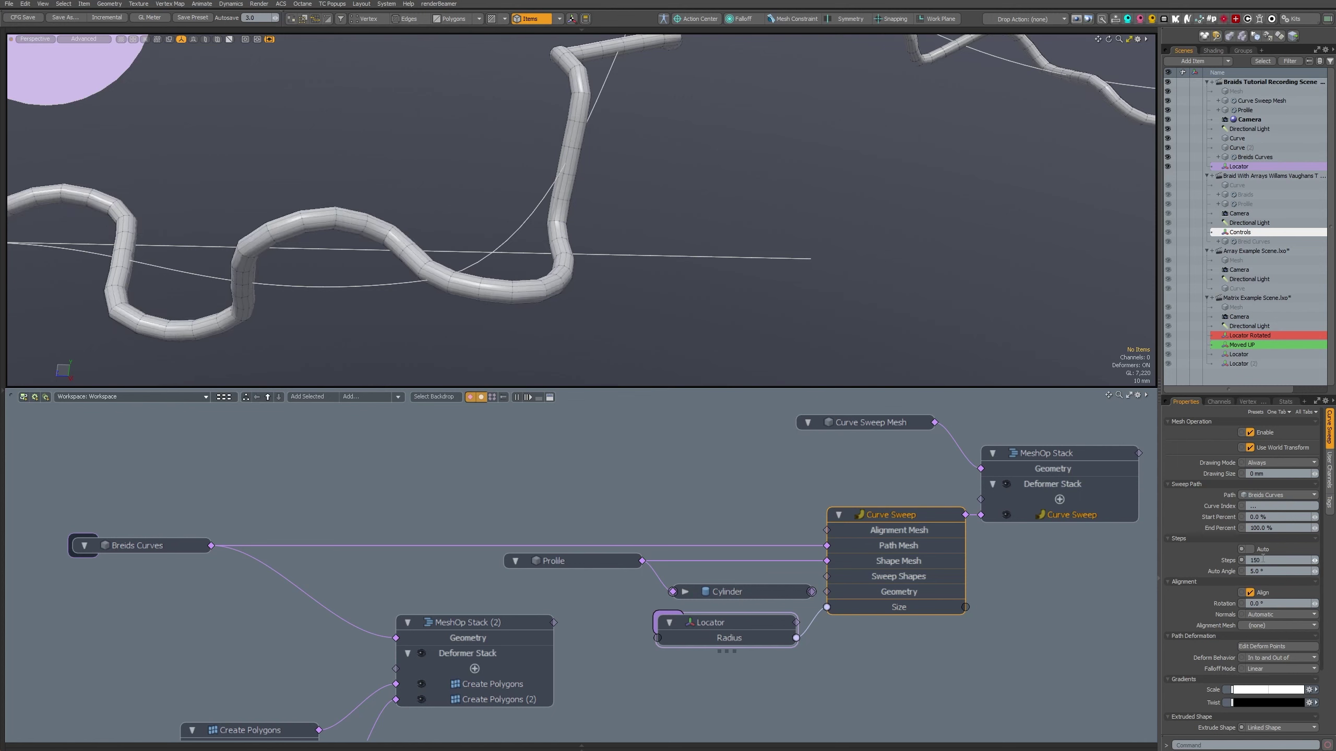
- Inspect the re-segmented sweep along the whole guide curve in the 3D view
{"action": "left_click", "coordinate": [376, 175]}
{"action": "scroll", "coordinate": [453, 209], "scroll_direction": "down", "scroll_amount": 3}
{"action": "left_click_drag", "start_coordinate": [454, 209], "coordinate": [579, 218], "text": "alt+shift"}
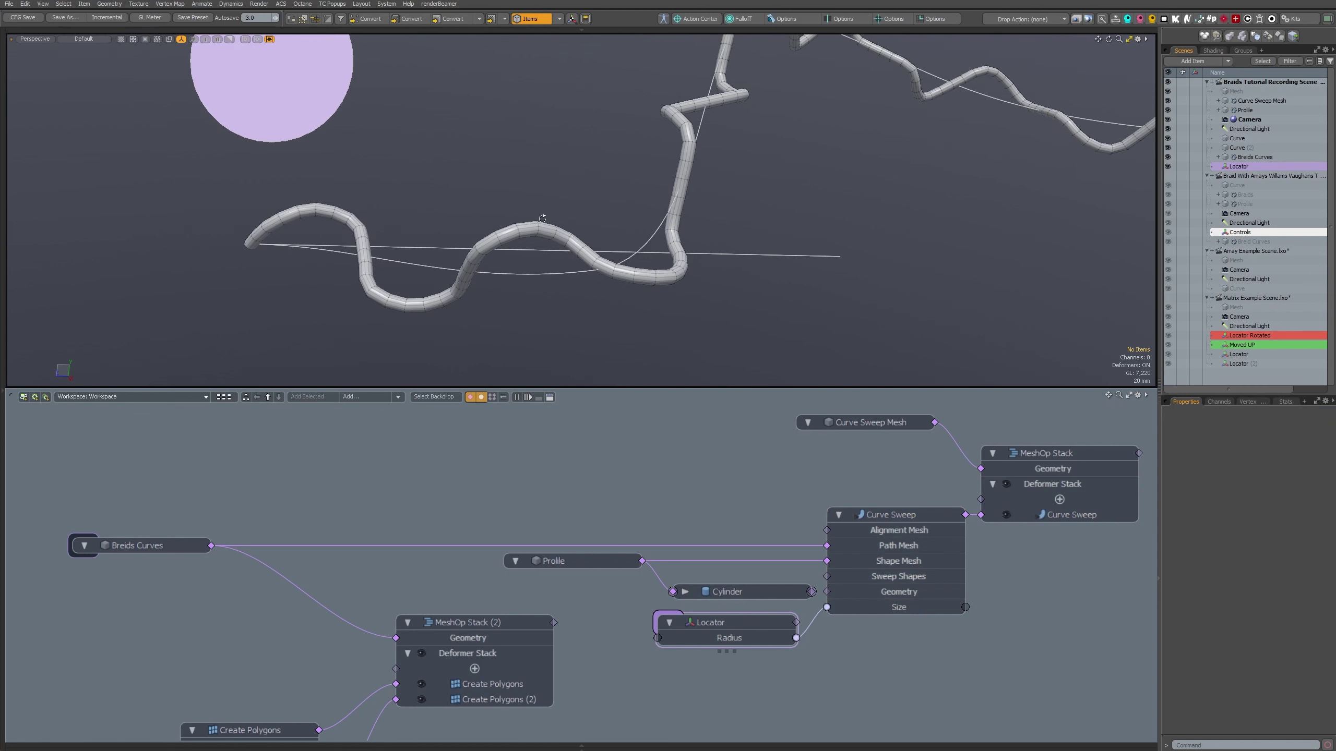
{"action": "left_click_drag", "start_coordinate": [800, 173], "coordinate": [664, 188], "text": "alt+shift"}
{"action": "left_click", "coordinate": [602, 221]}
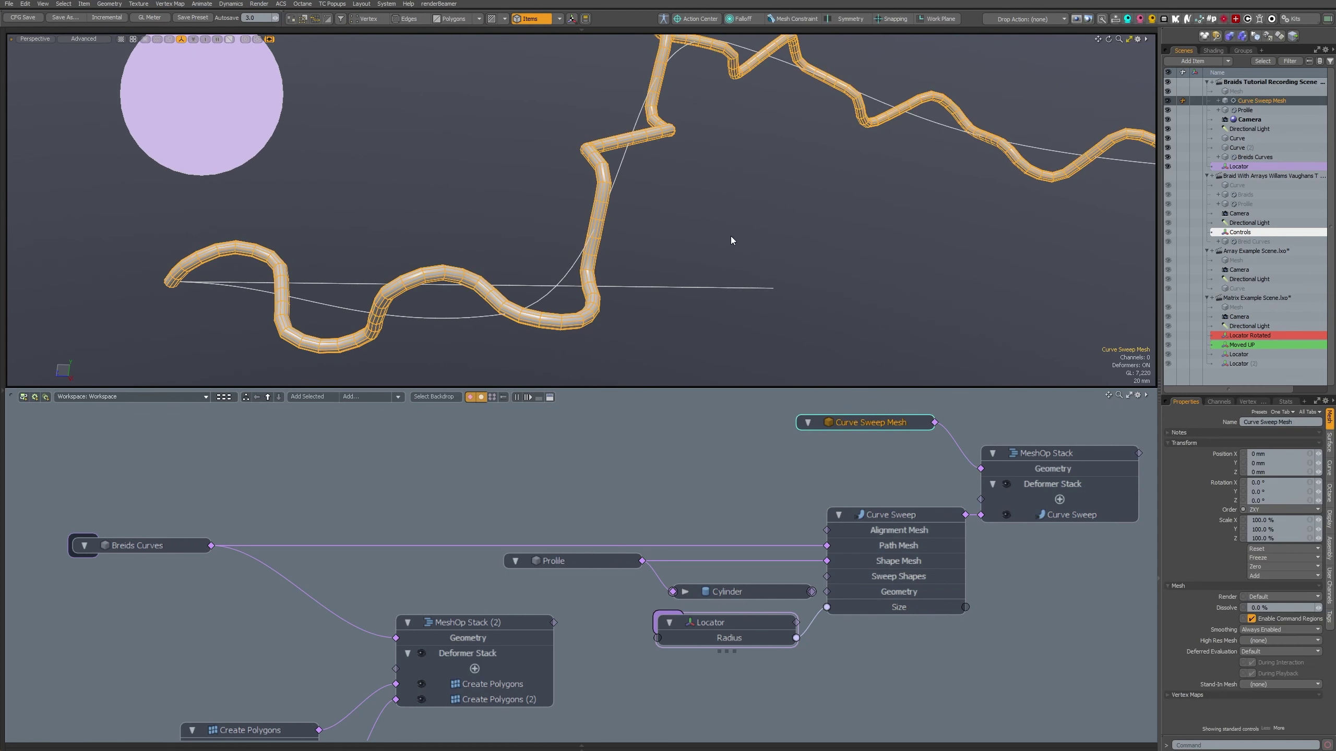
{"action": "left_click", "coordinate": [734, 234]}
{"action": "scroll", "coordinate": [532, 375], "scroll_direction": "down", "scroll_amount": 3}
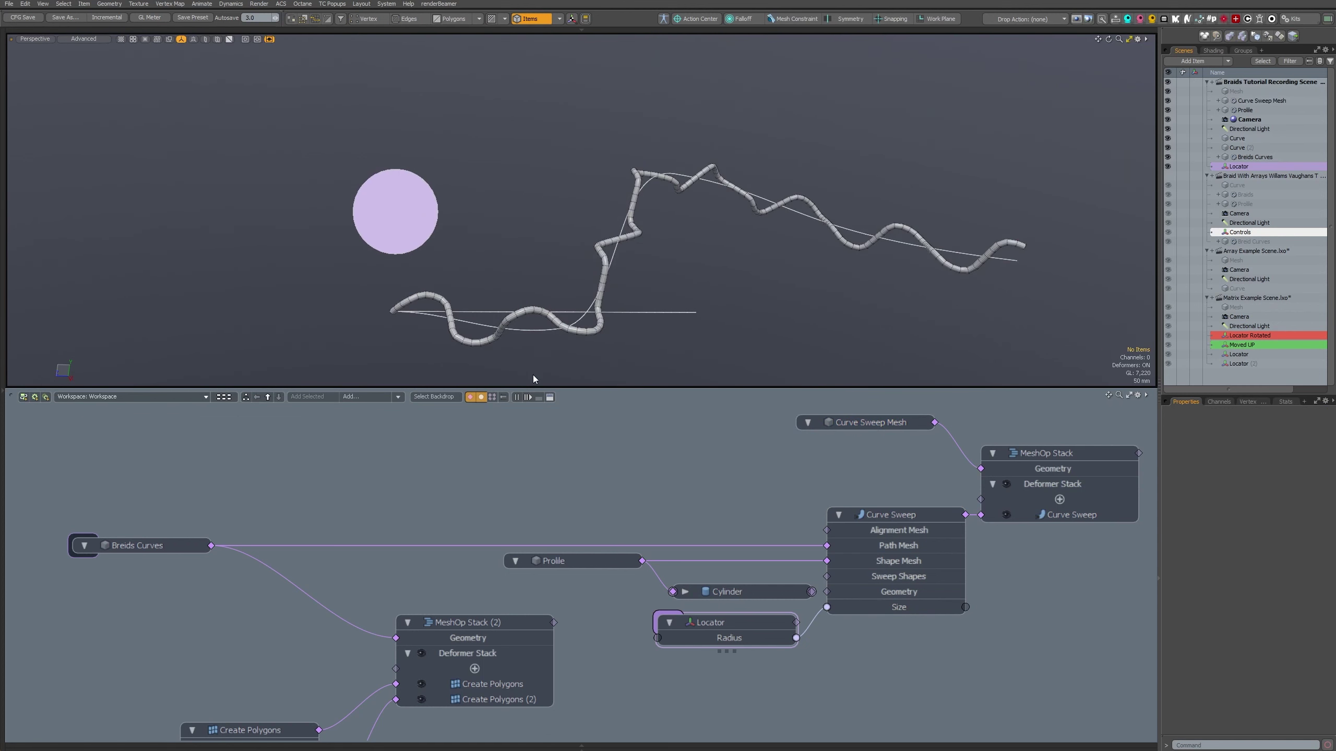
- Create a Locator user channel called Offset Length of type Percentage with a minimum value of 0.0
{"action": "left_click_drag", "start_coordinate": [346, 654], "coordinate": [1027, 443], "text": "alt"}
{"action": "left_click_drag", "start_coordinate": [1028, 444], "coordinate": [1212, 404], "text": "ctrl+alt"}
{"action": "left_click_drag", "start_coordinate": [478, 535], "coordinate": [640, 436], "text": "alt"}
{"action": "left_click_drag", "start_coordinate": [640, 437], "coordinate": [585, 742], "text": "alt"}
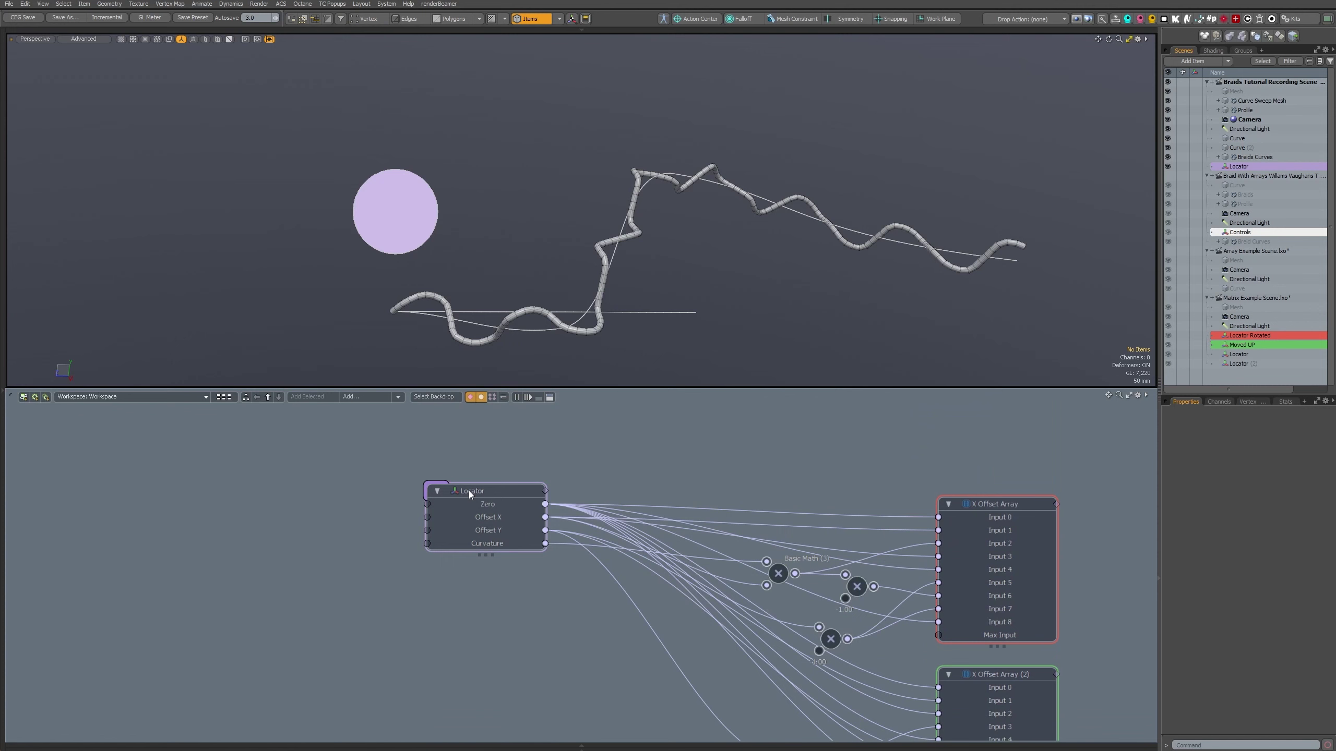
{"action": "left_click_drag", "start_coordinate": [560, 629], "coordinate": [538, 427], "text": "alt"}
{"action": "scroll", "coordinate": [548, 537], "scroll_direction": "down", "scroll_amount": 1}
{"action": "left_click_drag", "start_coordinate": [517, 543], "coordinate": [563, 384], "text": "alt"}
{"action": "left_click_drag", "start_coordinate": [500, 573], "coordinate": [571, 726]}
{"action": "key", "text": "u"}
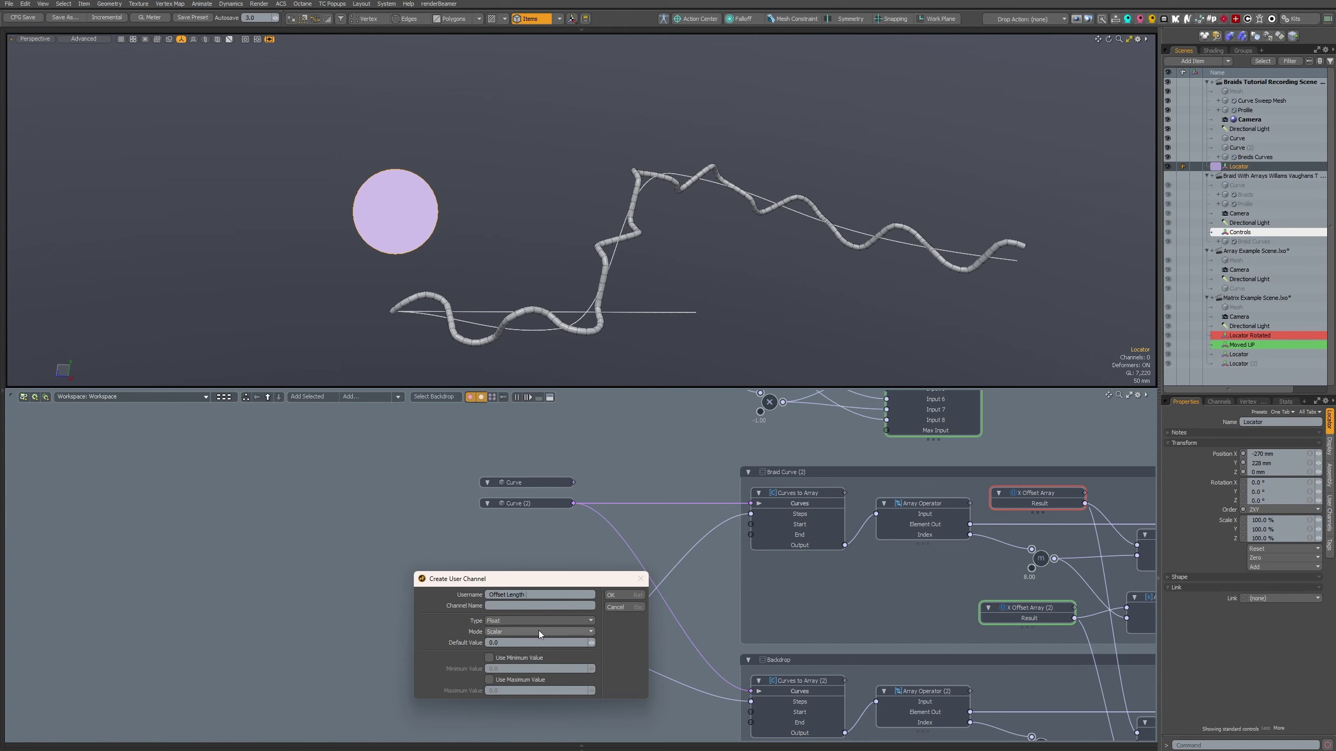
{"action": "left_click", "coordinate": [542, 621]}
{"action": "left_click", "coordinate": [526, 663]}
{"action": "left_click", "coordinate": [489, 658]}
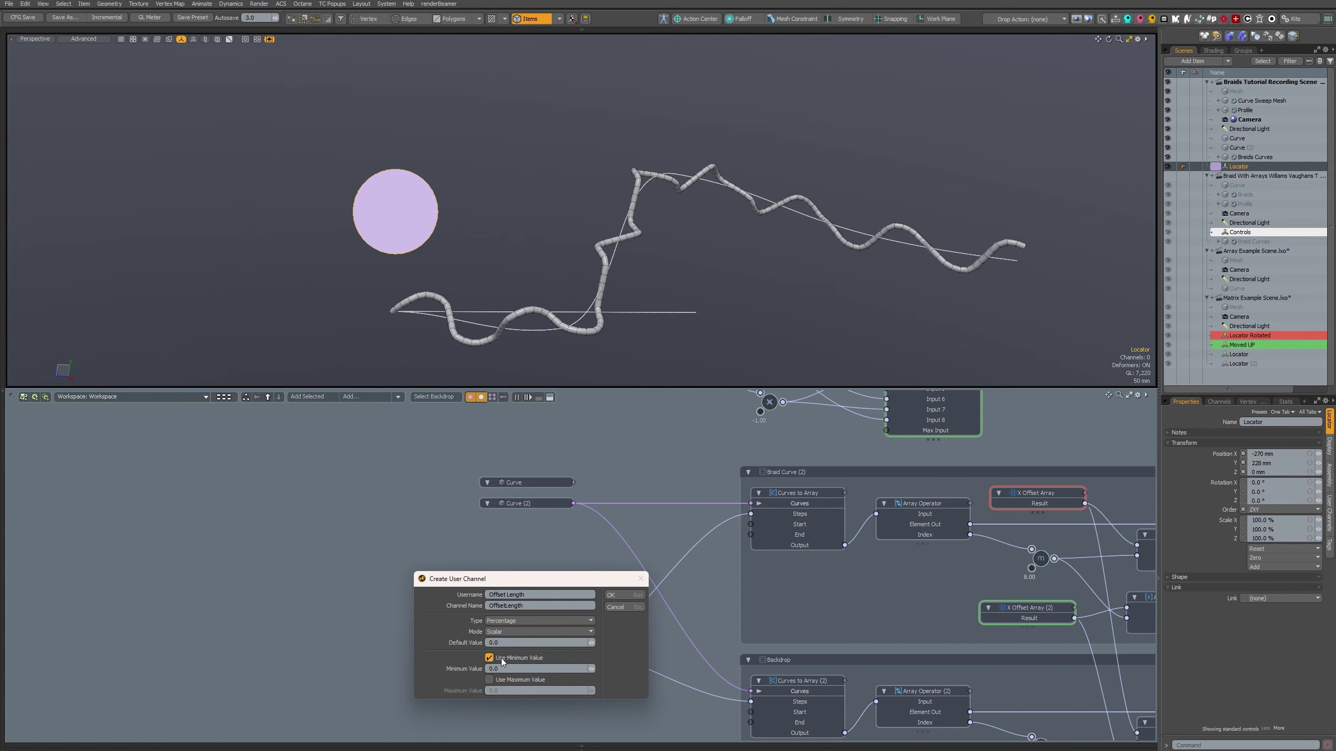
{"action": "left_click", "coordinate": [624, 595]}
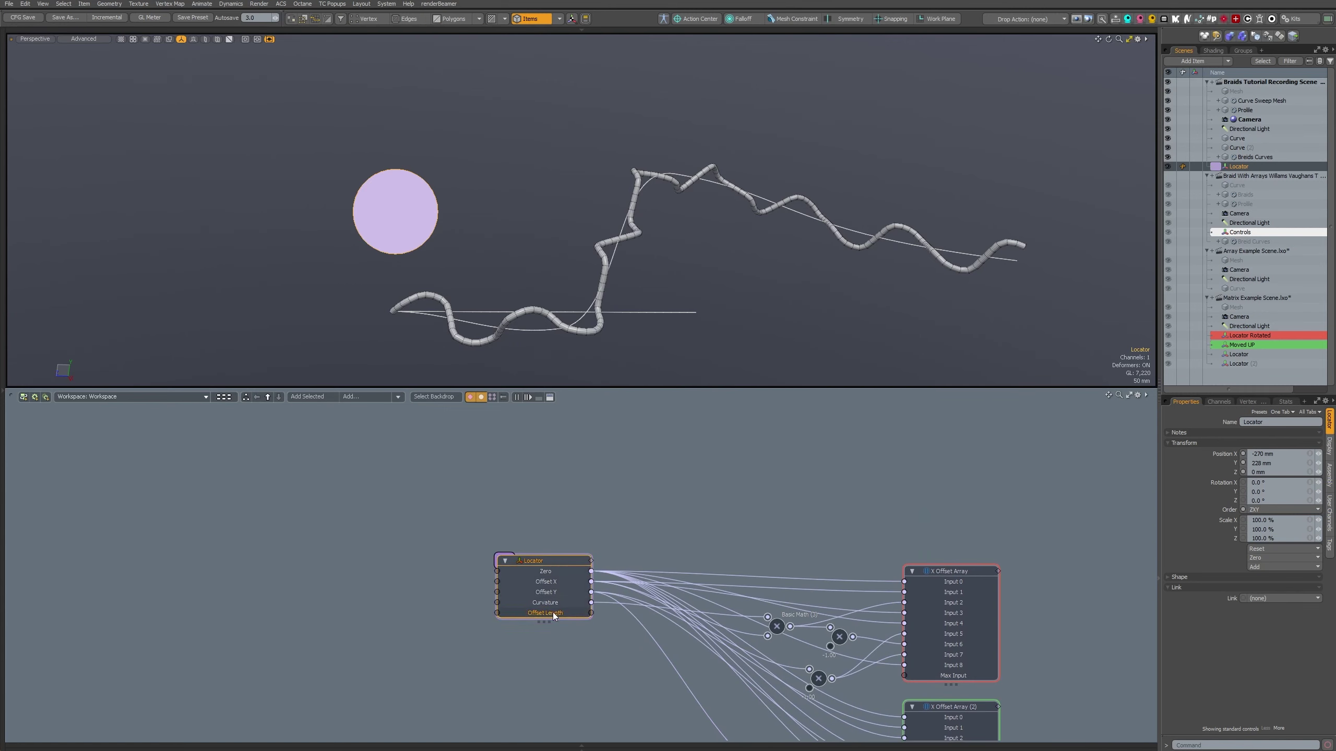
- Expose the Offset Length channel on the Locator node that carries Steps and delete the separate Offset Length node
{"action": "left_click_drag", "start_coordinate": [546, 613], "coordinate": [487, 739]}
{"action": "left_click", "coordinate": [499, 682]}
{"action": "left_click_drag", "start_coordinate": [499, 682], "coordinate": [557, 366], "text": "alt"}
{"action": "left_click_drag", "start_coordinate": [546, 443], "coordinate": [629, 571]}
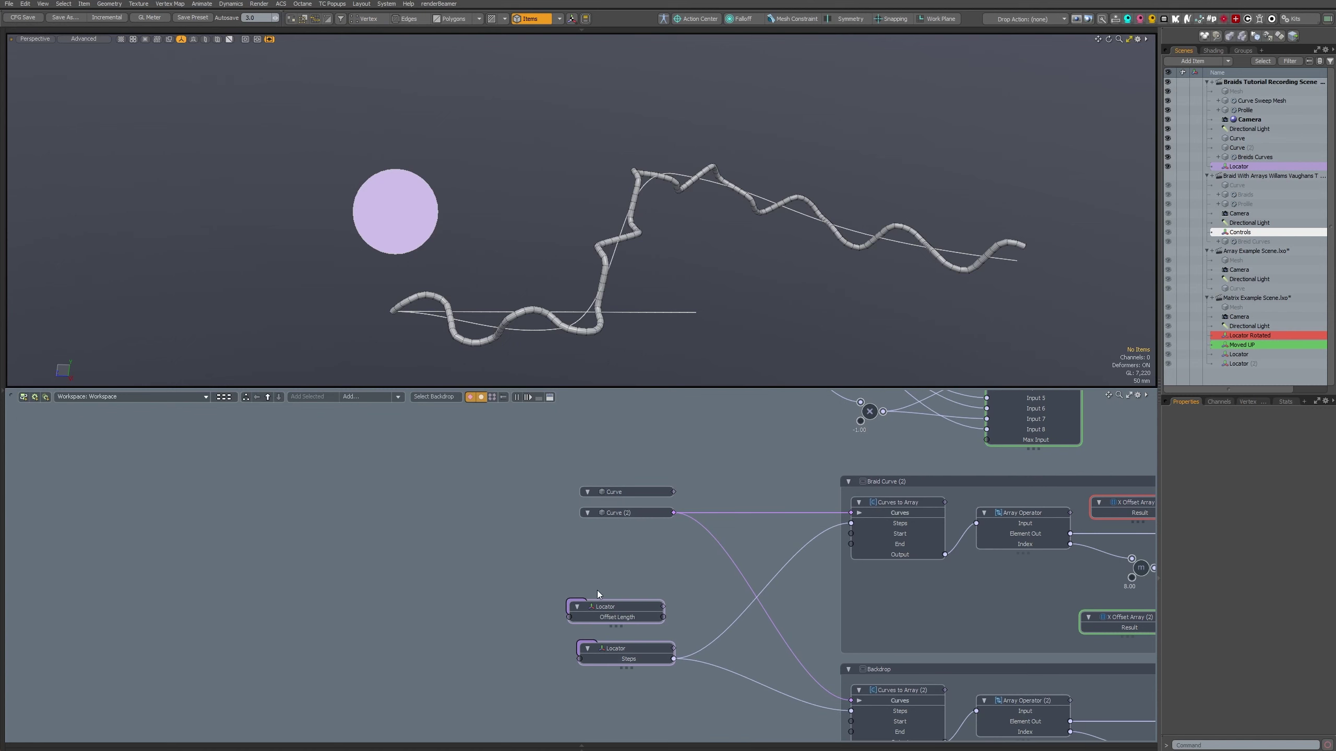
{"action": "left_click", "coordinate": [629, 654]}
{"action": "left_click", "coordinate": [630, 653]}
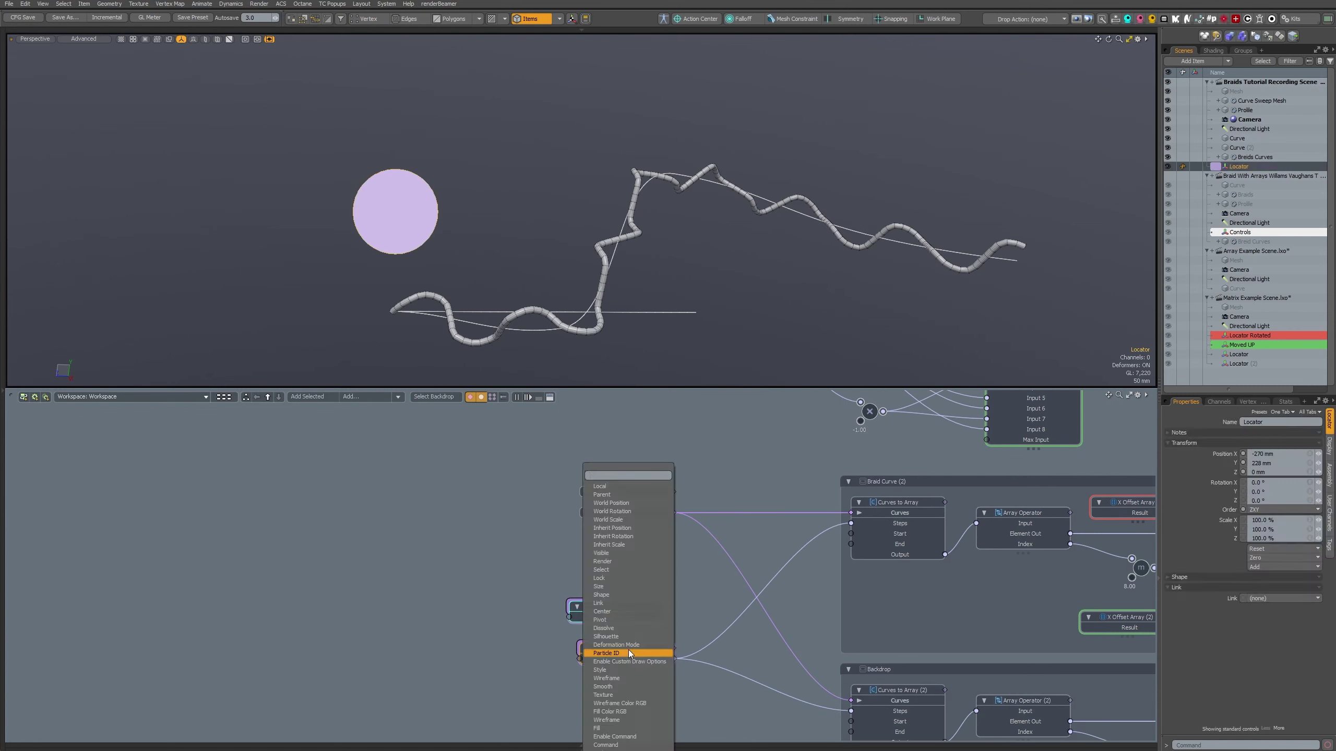
{"action": "scroll", "coordinate": [630, 654], "scroll_direction": "down", "scroll_amount": 5}
{"action": "left_click", "coordinate": [610, 736]}
{"action": "left_click", "coordinate": [616, 608]}
{"action": "key", "text": "Delete"}
{"action": "scroll", "coordinate": [605, 626], "scroll_direction": "up", "scroll_amount": 2}
{"action": "left_click_drag", "start_coordinate": [580, 591], "coordinate": [563, 648], "text": "alt"}
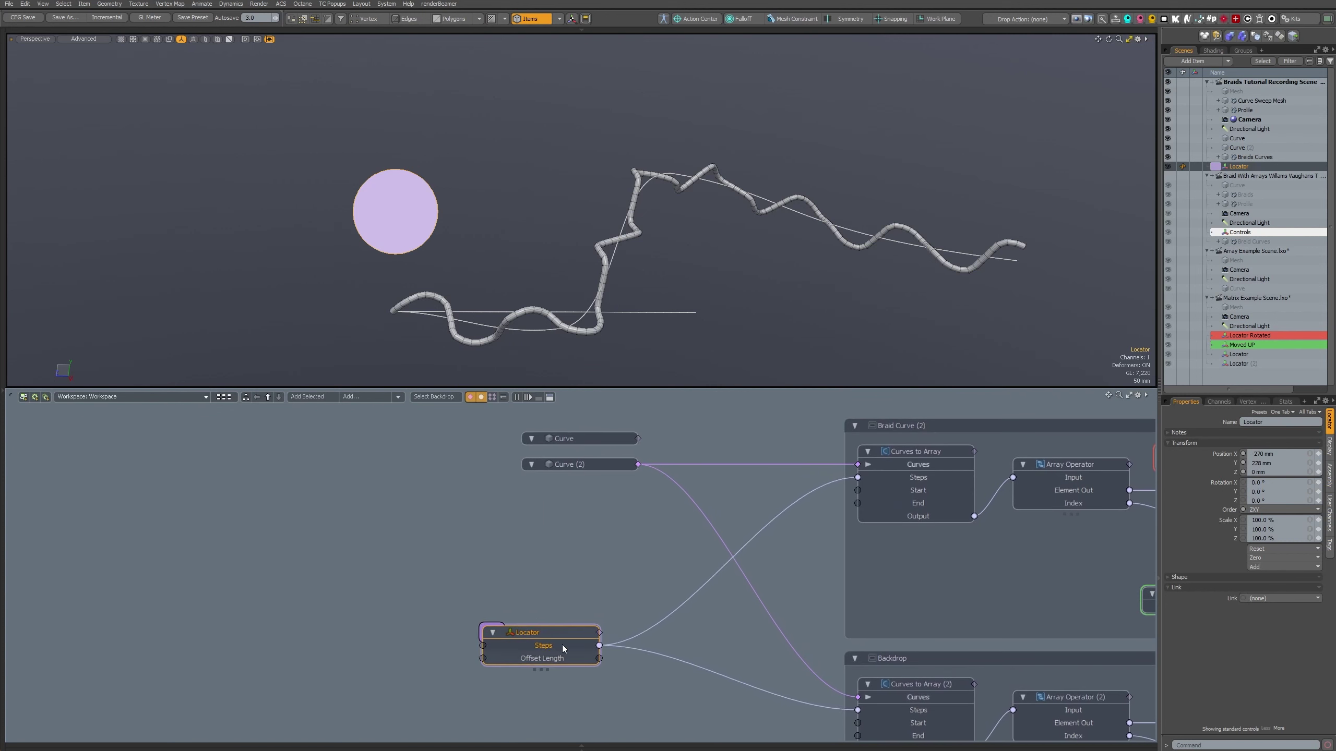
- Set the Locator's Offset Length to 2 % and link it to the Start input of the first Curves to Array node
{"action": "left_click", "coordinate": [559, 637], "text": "ctrl"}
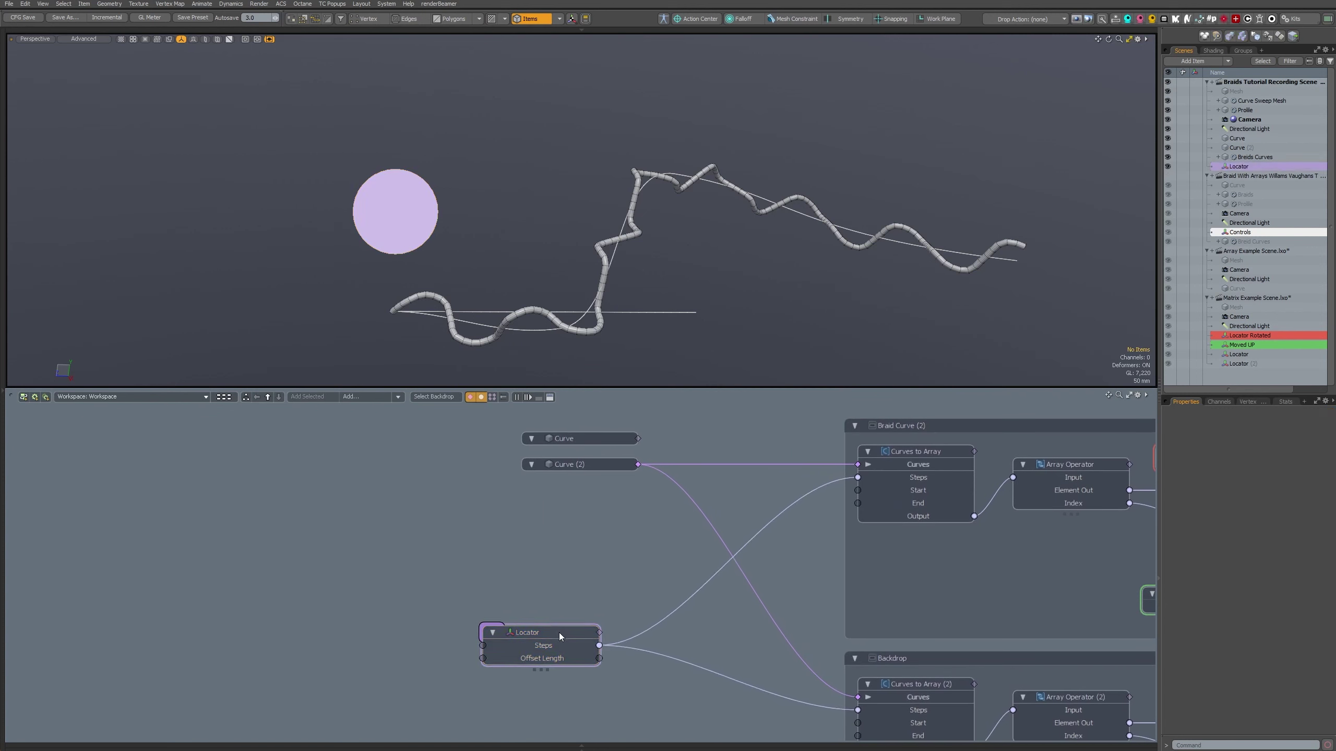
{"action": "left_click", "coordinate": [558, 638]}
{"action": "key", "text": "c"}
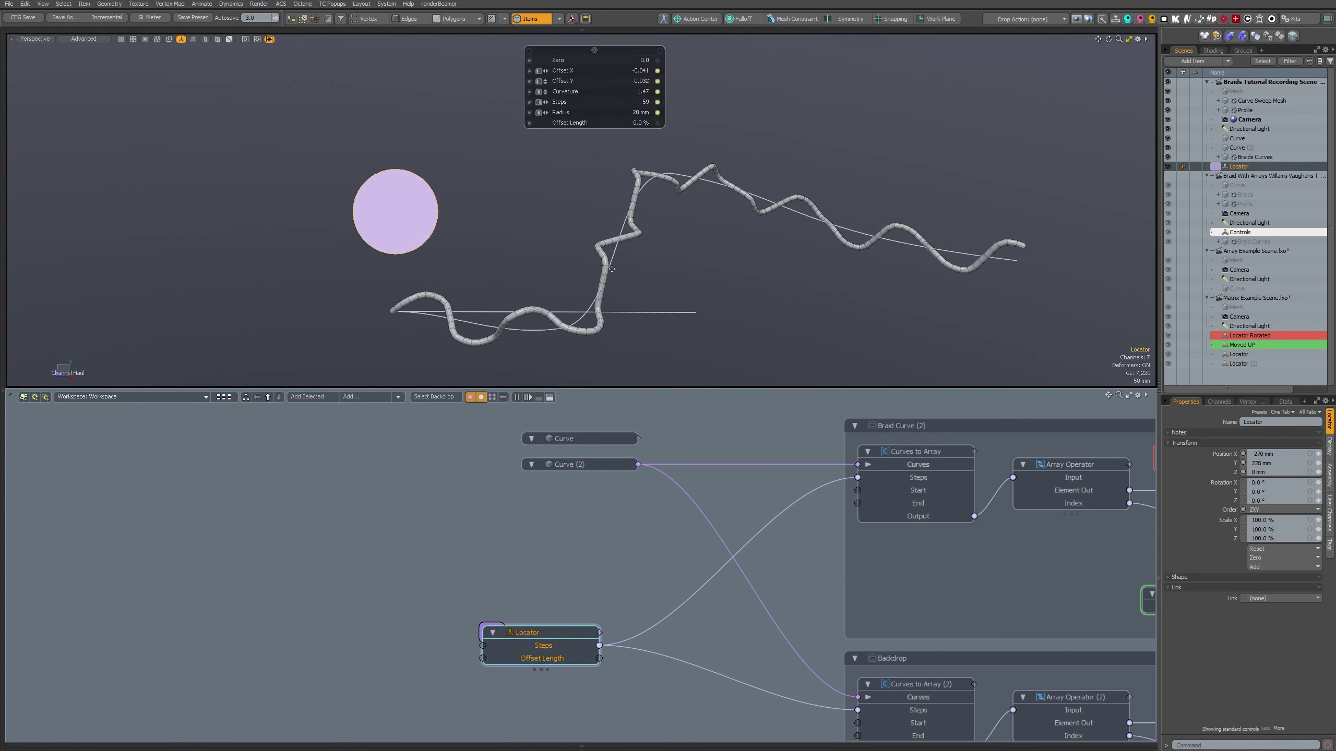
{"action": "left_click", "coordinate": [648, 126]}
{"action": "type", "text": "2"}
{"action": "key", "text": "Return"}
{"action": "left_click_drag", "start_coordinate": [599, 658], "coordinate": [880, 491]}
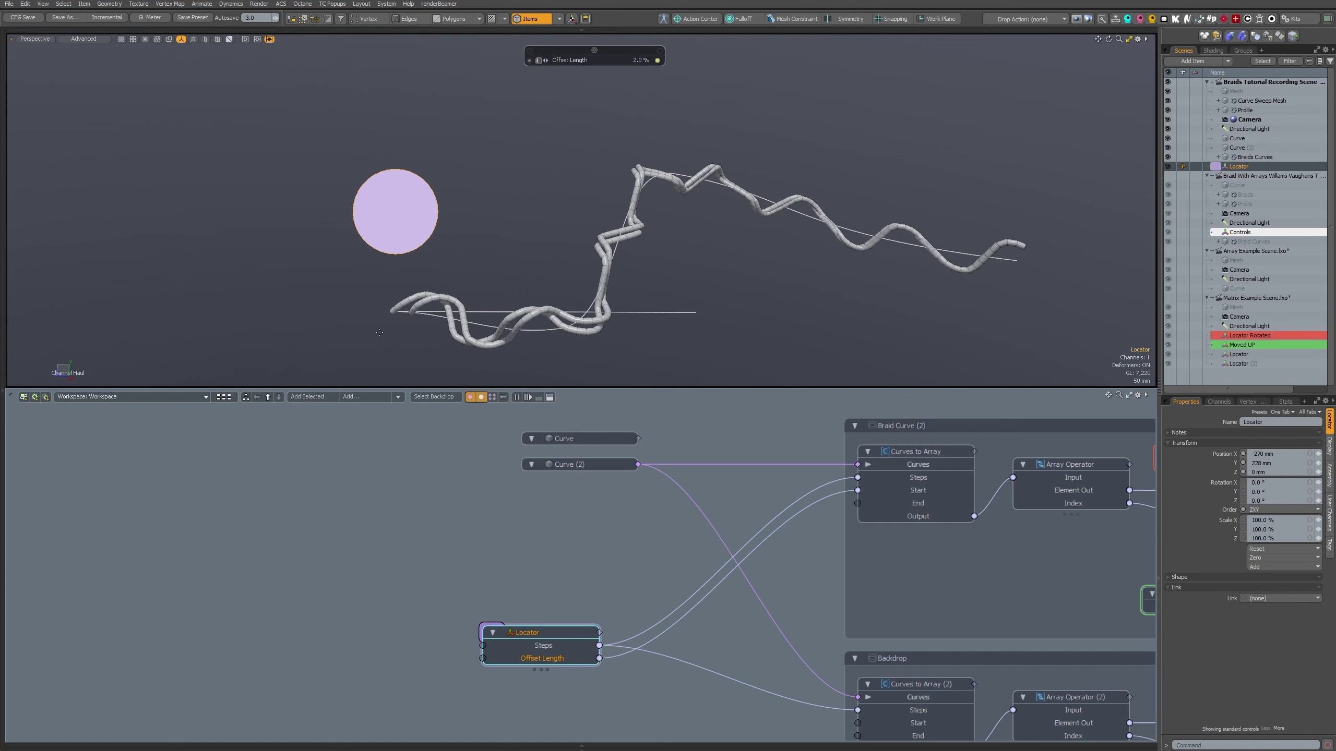
- Link the Locator's Offset Length to the End input of the second braid network's Curves to Array node
{"action": "scroll", "coordinate": [711, 446], "scroll_direction": "down", "scroll_amount": 2}
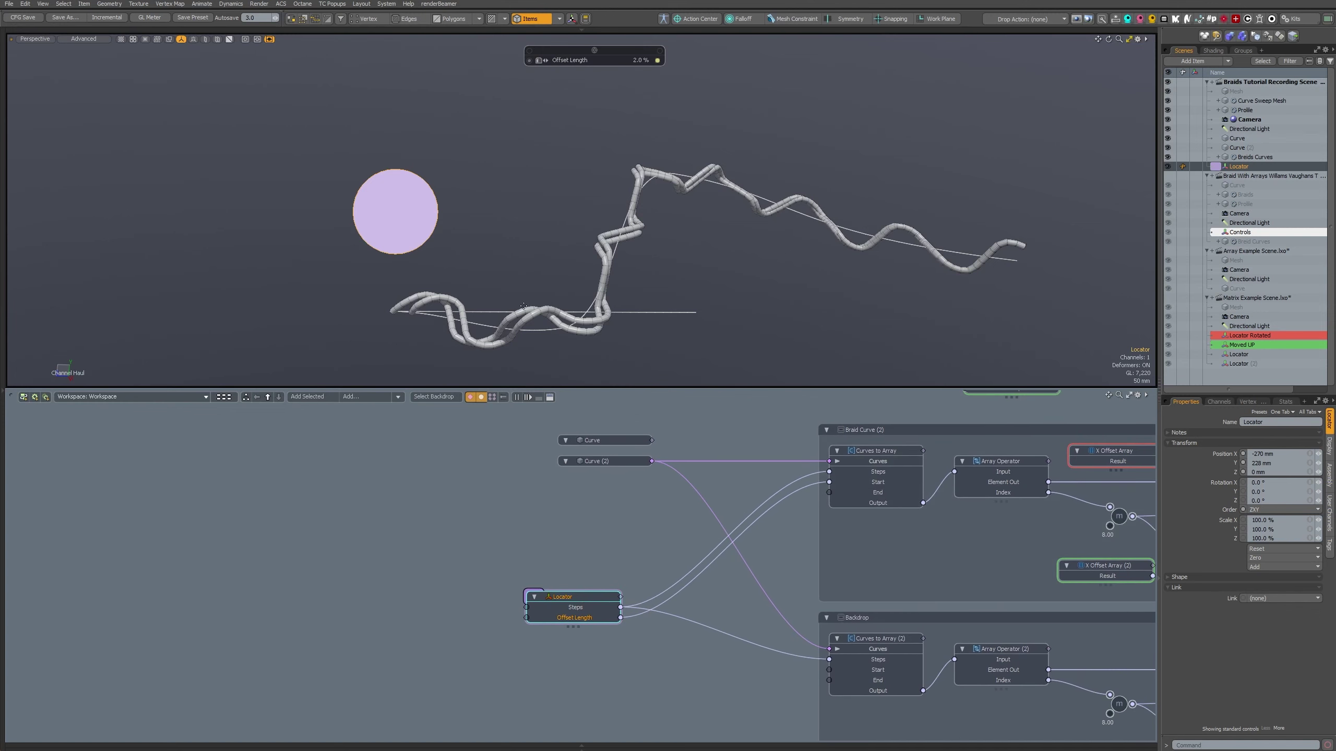
{"action": "middle_click_drag", "start_coordinate": [683, 631], "coordinate": [641, 554]}
{"action": "left_click_drag", "start_coordinate": [578, 541], "coordinate": [819, 603]}
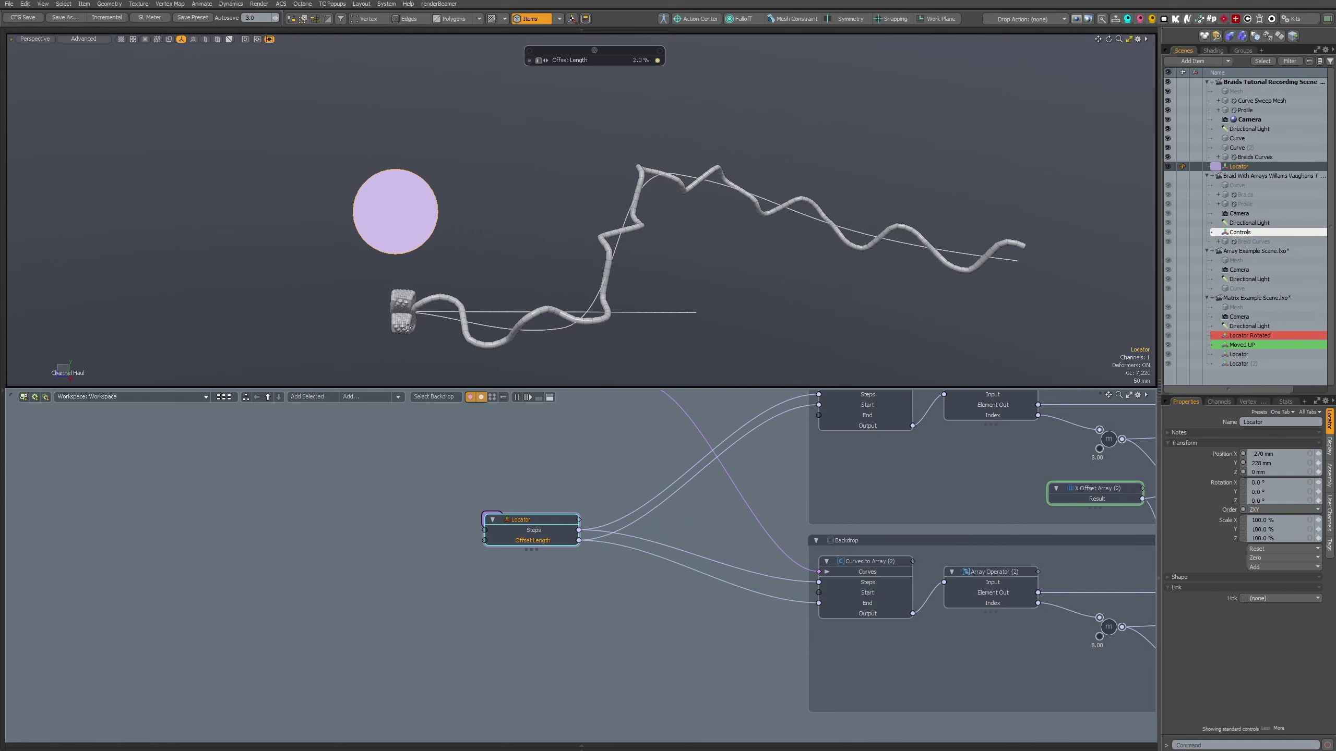
{"action": "scroll", "coordinate": [405, 324], "scroll_direction": "up", "scroll_amount": 5}
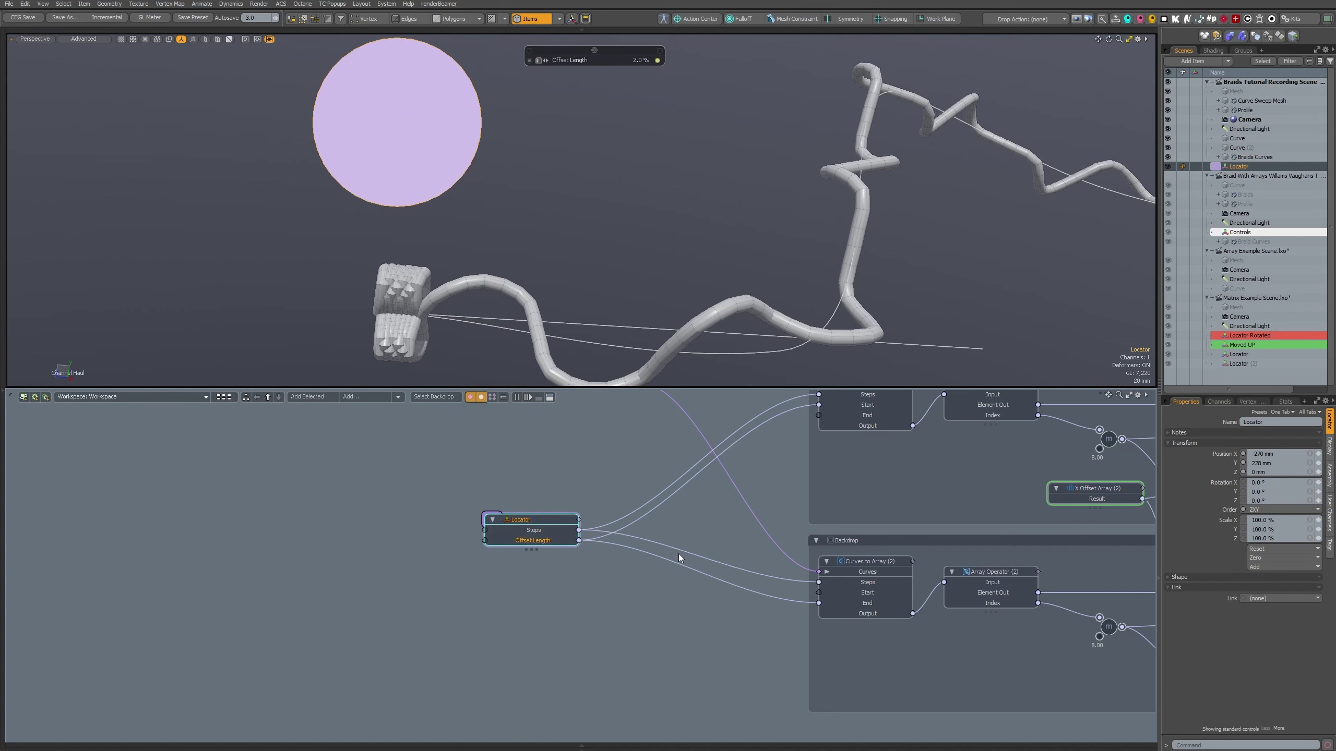
- Insert a Basic Math node between Offset Length and the second End input, set to Subtract with Value A 1.0
{"action": "key", "text": "plus"}
{"action": "left_click_drag", "start_coordinate": [649, 552], "coordinate": [682, 574]}
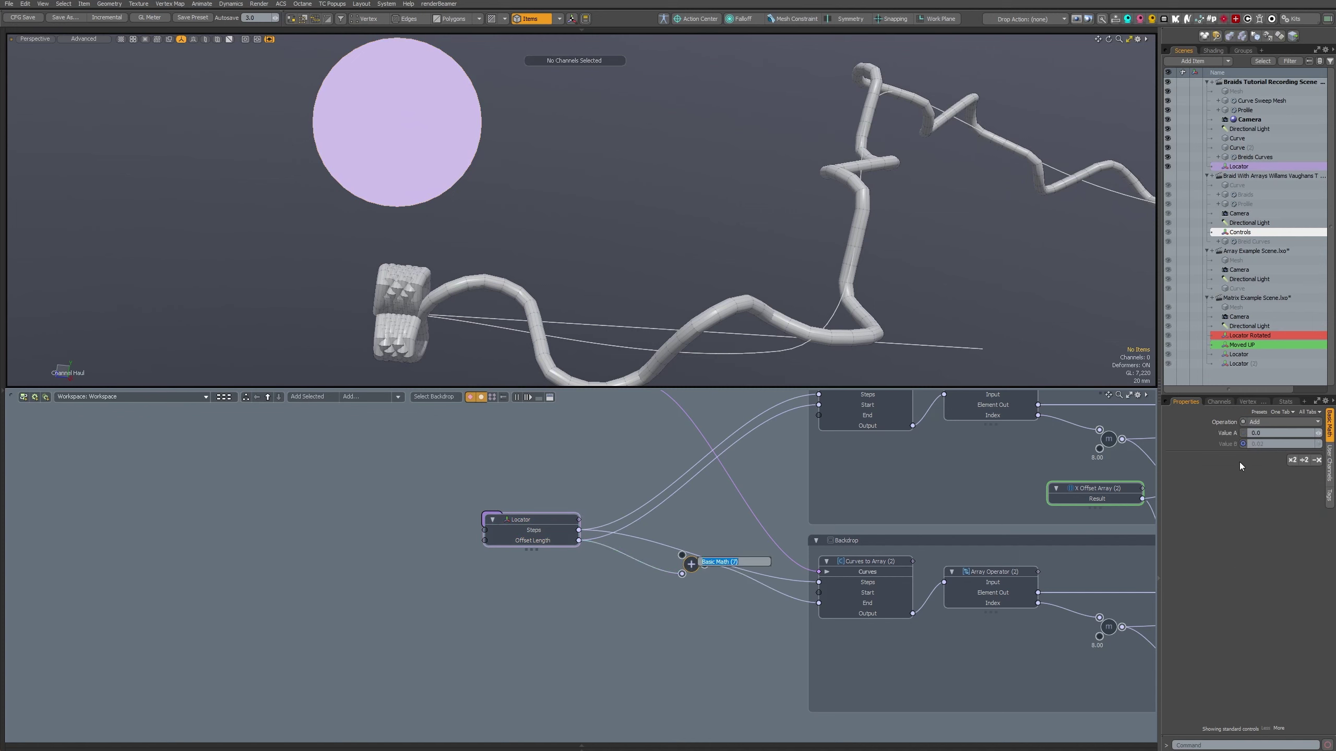
{"action": "left_click", "coordinate": [1270, 426]}
{"action": "left_click", "coordinate": [1270, 425]}
{"action": "left_click", "coordinate": [1268, 432]}
{"action": "type", "text": "1"}
{"action": "key", "text": "Return"}
{"action": "left_click", "coordinate": [1285, 423]}
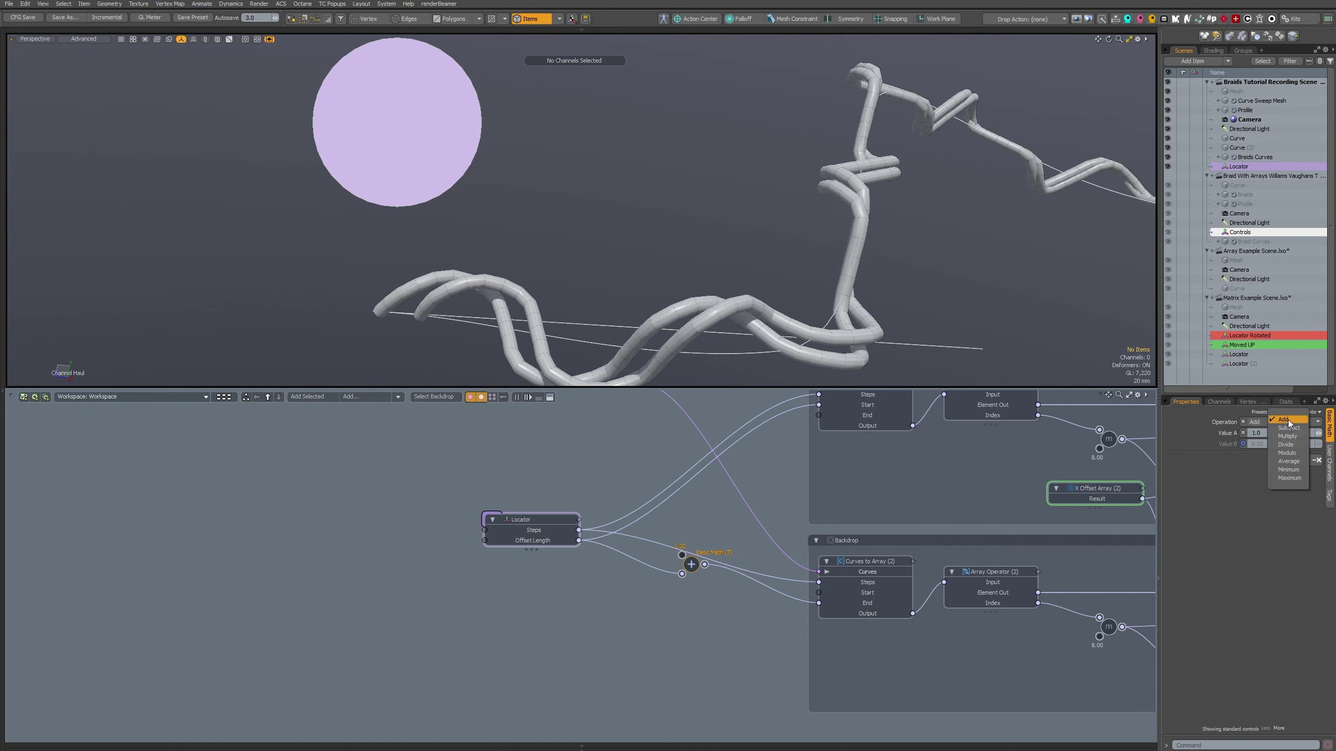
{"action": "left_click", "coordinate": [1287, 428]}
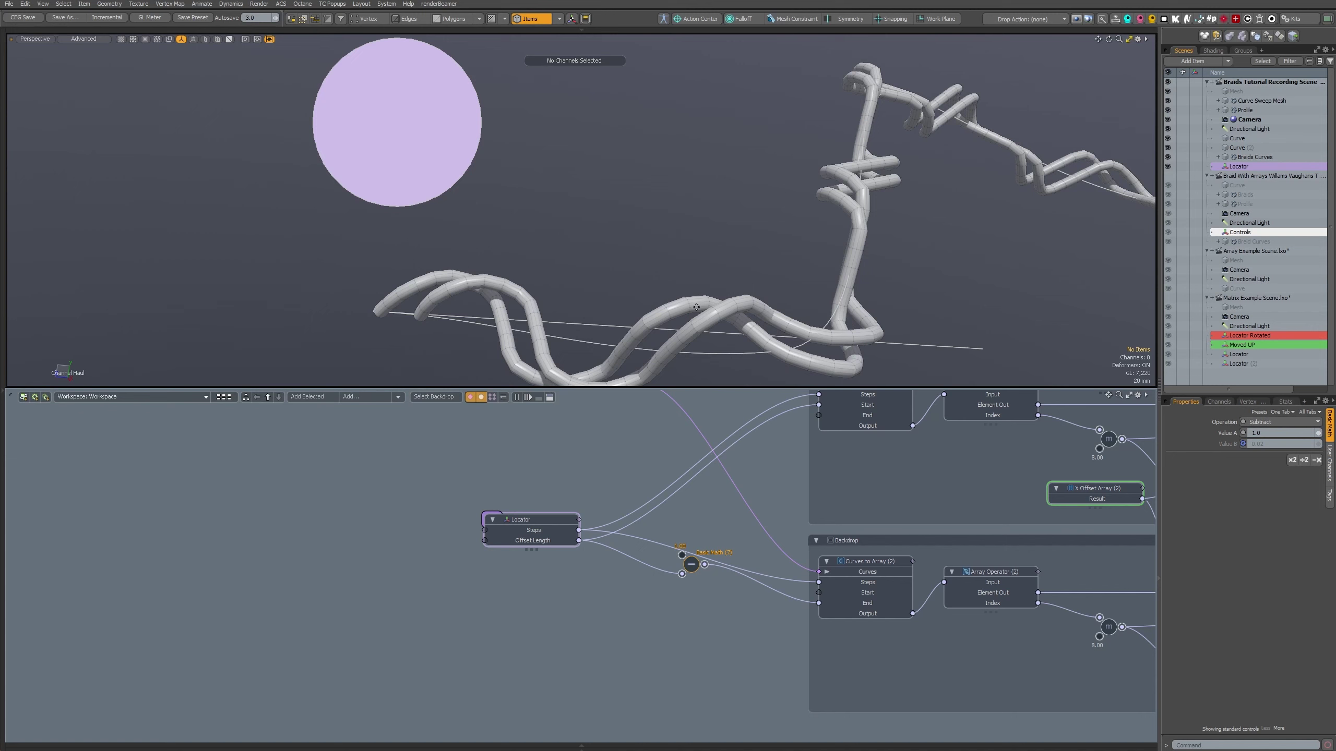
{"action": "scroll", "coordinate": [637, 245], "scroll_direction": "down", "scroll_amount": 3}
{"action": "left_click_drag", "start_coordinate": [731, 242], "coordinate": [672, 235], "text": "alt"}
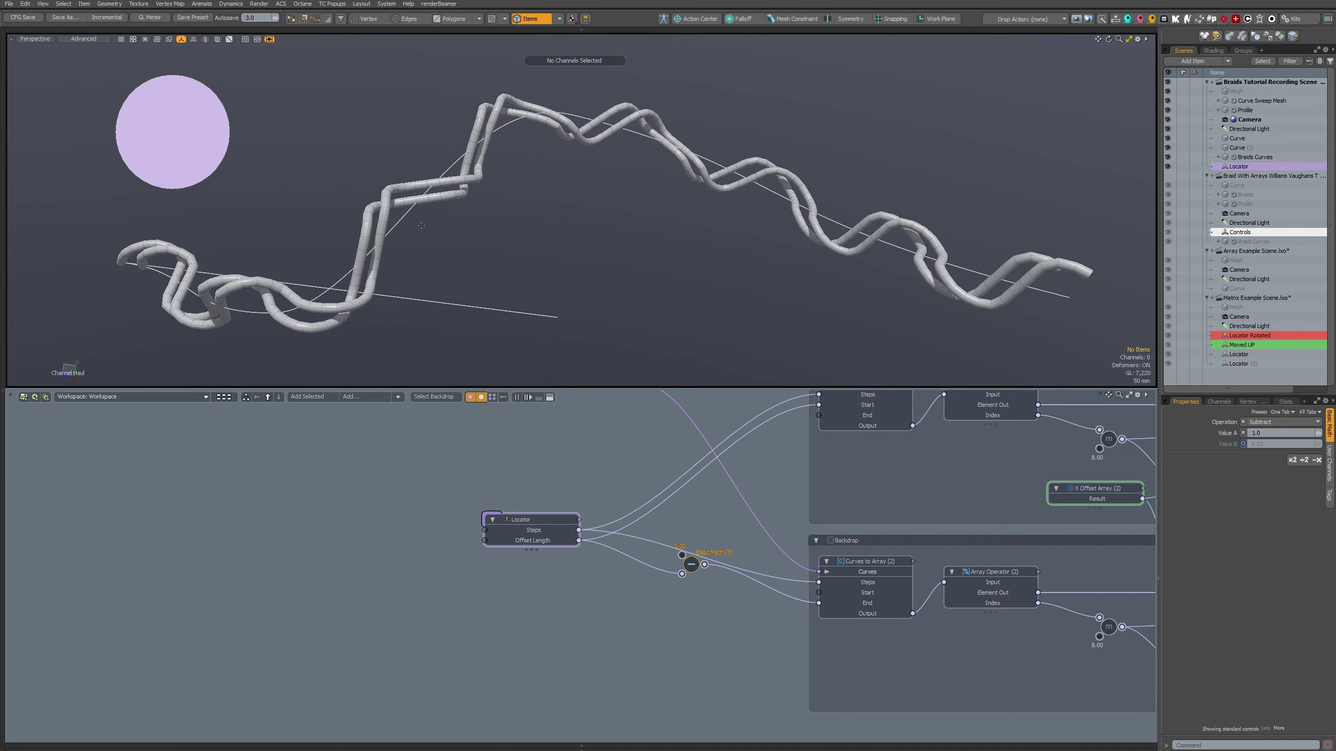
{"action": "mouse_move", "coordinate": [421, 225]}
{"action": "left_mouse_down", "text": "ctrl+alt"}
{"action": "mouse_move", "coordinate": [454, 315]}
{"action": "mouse_move", "coordinate": [407, 247]}
{"action": "left_mouse_up", "text": "ctrl+alt"}
{"action": "scroll", "coordinate": [921, 570], "scroll_direction": "down", "scroll_amount": 1}
- Duplicate a braid network's nodes below the second one and enclose the copies in a new backdrop
{"action": "left_click_drag", "start_coordinate": [920, 571], "coordinate": [413, 485], "text": "alt"}
{"action": "scroll", "coordinate": [413, 484], "scroll_direction": "down", "scroll_amount": 5}
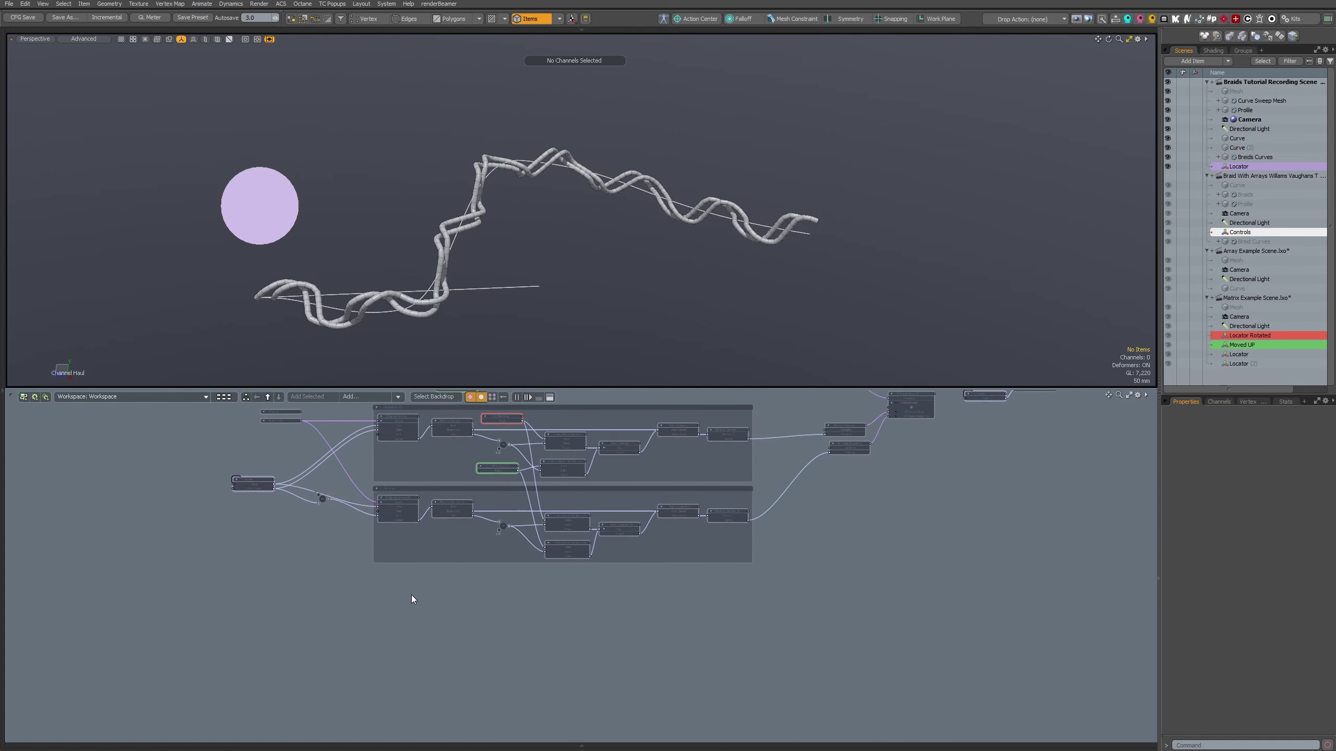
{"action": "key", "text": "ctrl+space"}
{"action": "scroll", "coordinate": [402, 611], "scroll_direction": "down", "scroll_amount": 1}
{"action": "key", "text": "F6"}
{"action": "left_click_drag", "start_coordinate": [662, 417], "coordinate": [570, 570]}
{"action": "key", "text": "F6"}
{"action": "left_click_drag", "start_coordinate": [447, 571], "coordinate": [754, 687]}
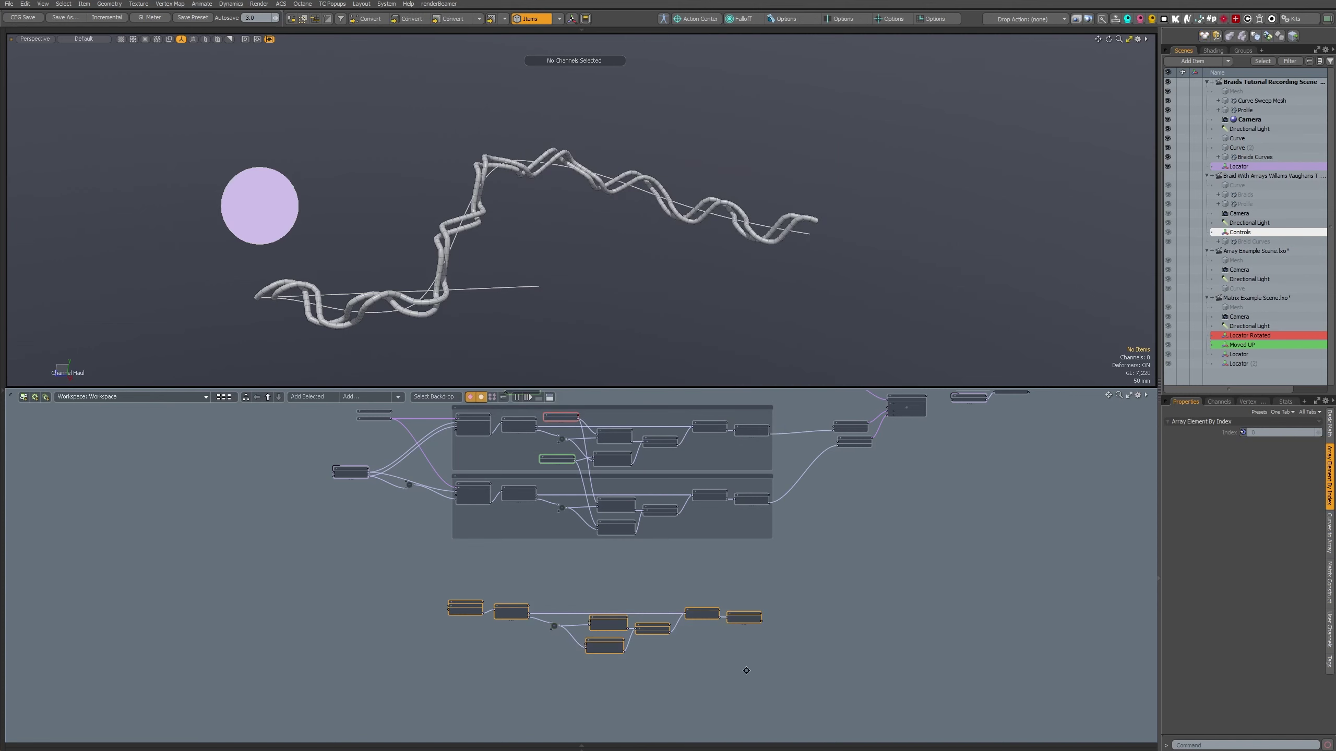
{"action": "key", "text": "shift+b"}
{"action": "left_click", "coordinate": [535, 575]}
{"action": "scroll", "coordinate": [98, 506], "scroll_direction": "up", "scroll_amount": 2}
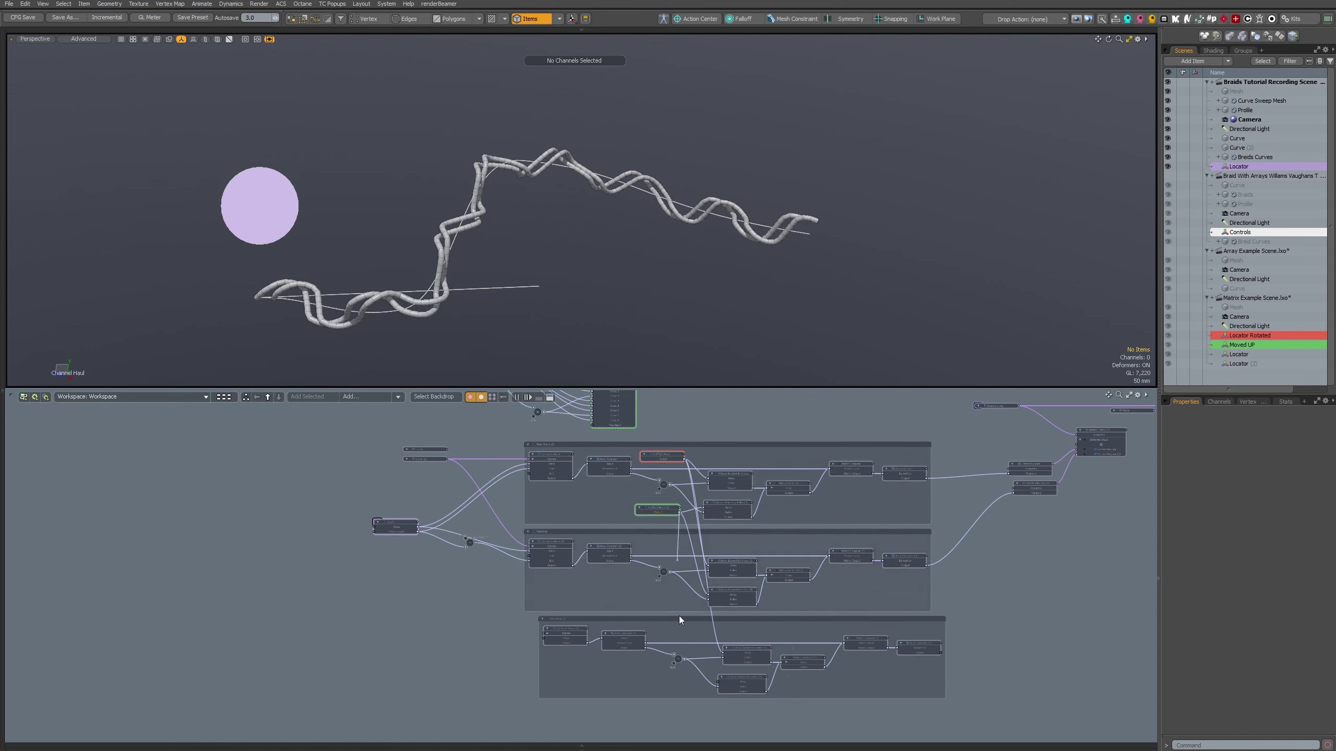
- Colour the upper Array Element By Index node of all three braid networks red
{"action": "scroll", "coordinate": [716, 516], "scroll_direction": "up", "scroll_amount": 2}
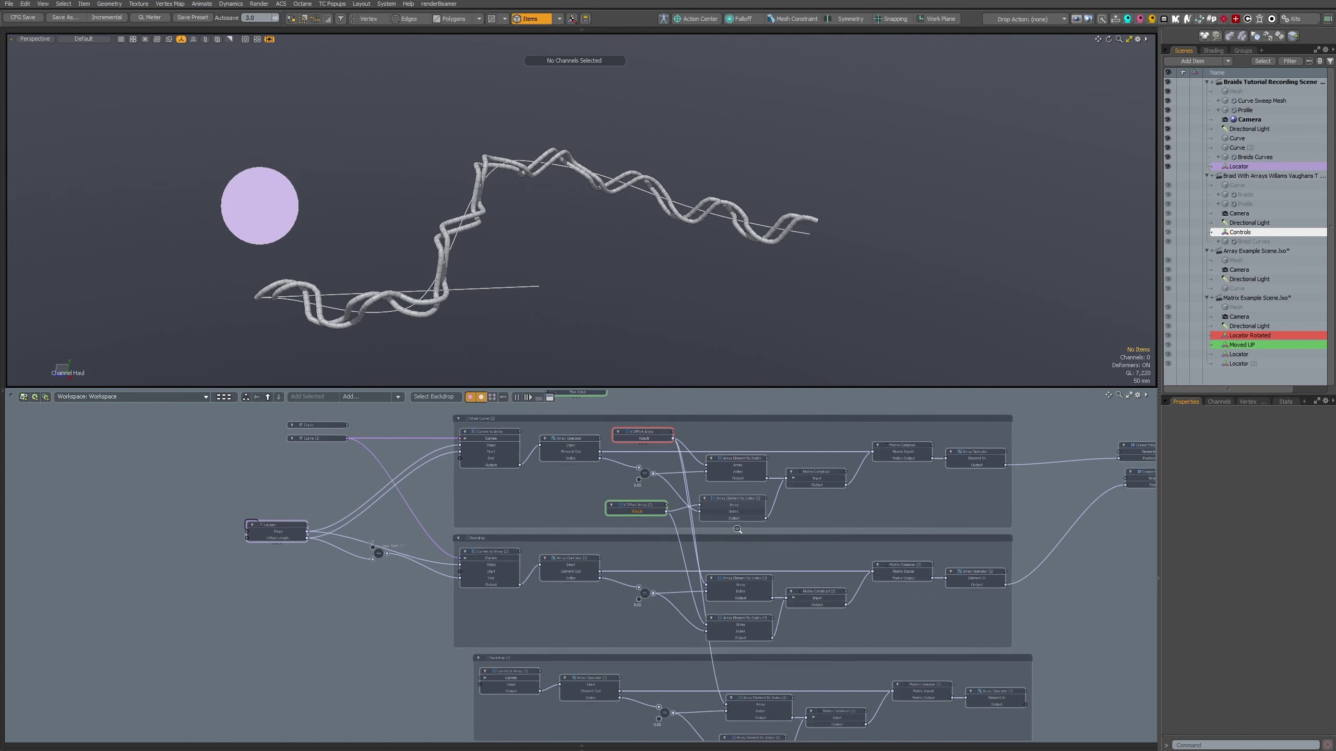
{"action": "left_click", "coordinate": [739, 585]}
{"action": "left_click", "coordinate": [739, 465]}
{"action": "left_click_drag", "start_coordinate": [740, 680], "coordinate": [745, 607], "text": "alt"}
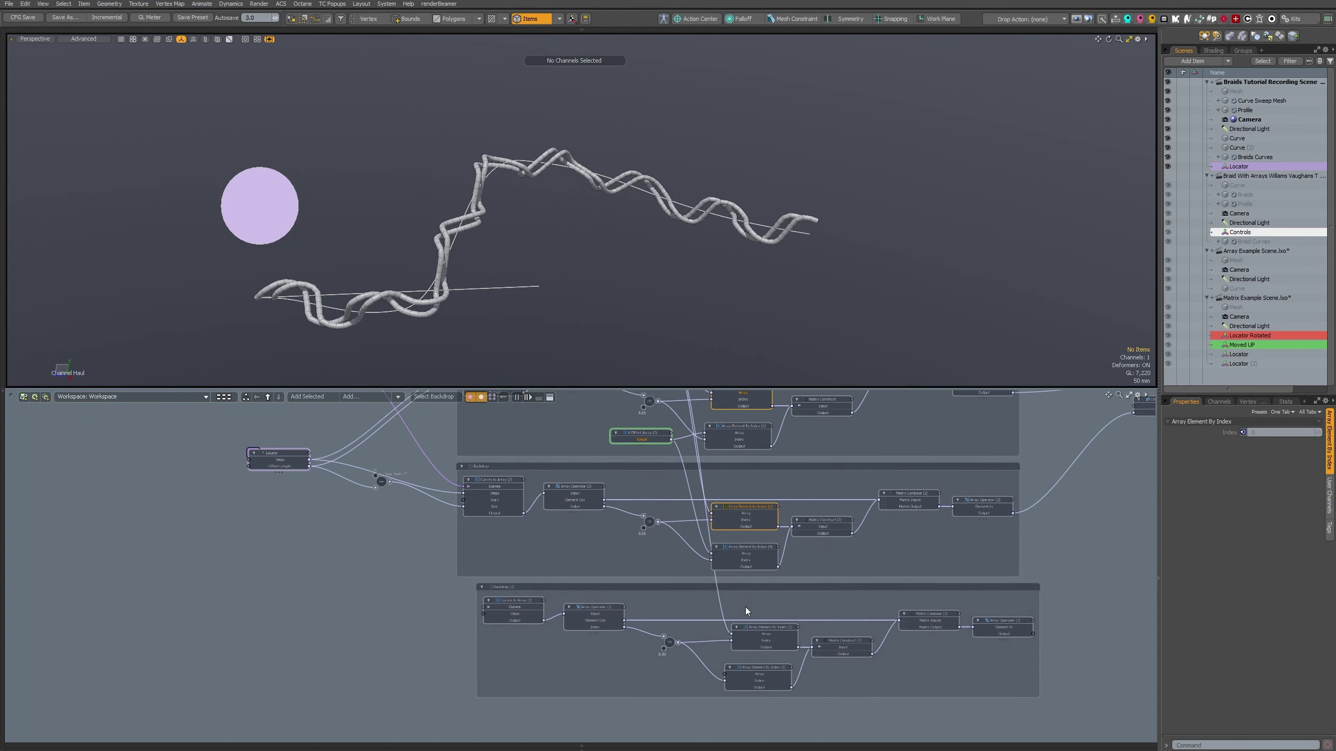
{"action": "left_click", "coordinate": [751, 626], "text": "shift"}
{"action": "right_click", "coordinate": [751, 627]}
{"action": "left_click_drag", "start_coordinate": [624, 621], "coordinate": [899, 621]}
- Colour the lower Array Element By Index nodes green and link X Offset Array (2) to the third network's one
{"action": "left_click", "coordinate": [759, 667]}
{"action": "left_click_drag", "start_coordinate": [741, 556], "coordinate": [747, 602], "text": "alt"}
{"action": "left_click", "coordinate": [748, 602], "text": "shift"}
{"action": "left_click", "coordinate": [739, 480], "text": "shift"}
{"action": "left_click_drag", "start_coordinate": [747, 716], "coordinate": [747, 650], "text": "alt"}
{"action": "right_click", "coordinate": [747, 650]}
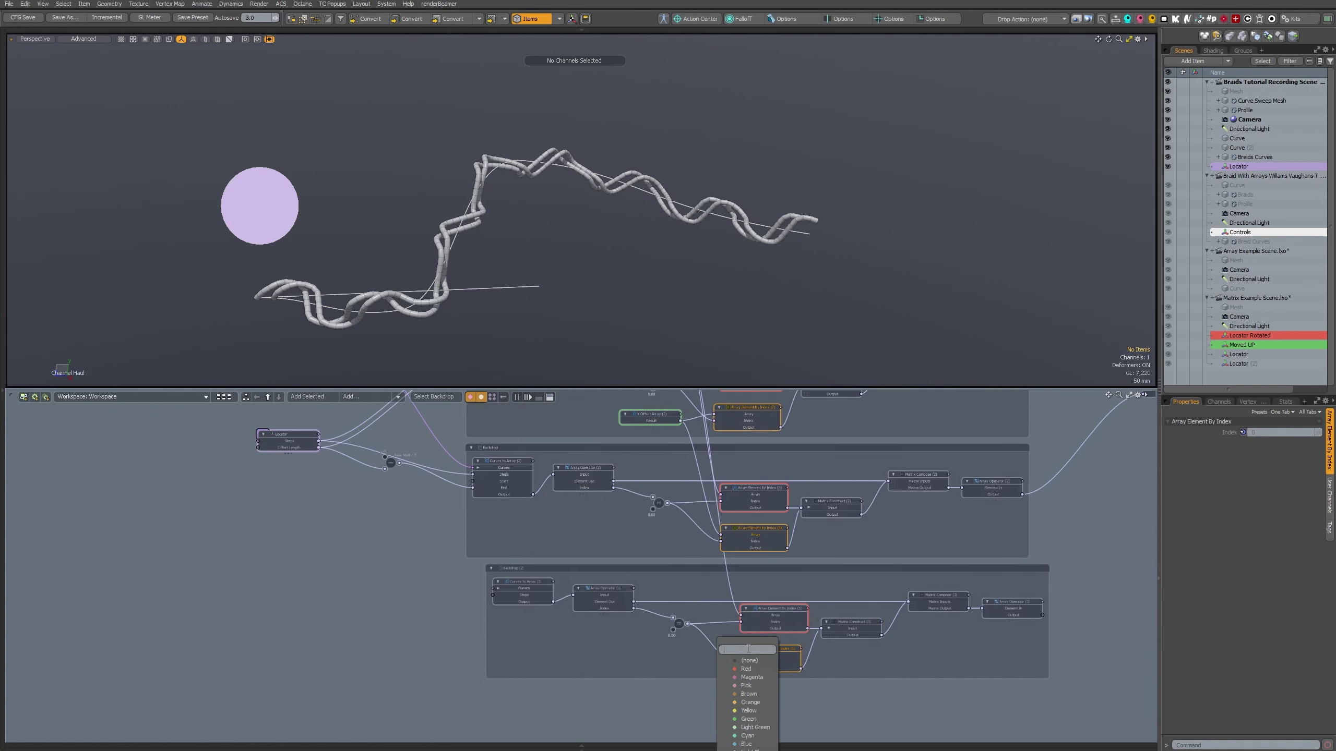
{"action": "left_click", "coordinate": [745, 722]}
{"action": "left_click", "coordinate": [841, 702]}
{"action": "left_click_drag", "start_coordinate": [680, 421], "coordinate": [733, 655]}
- Duplicate the Create Polygons (2) node below itself for the third braid network
{"action": "left_click_drag", "start_coordinate": [946, 568], "coordinate": [782, 644], "text": "alt"}
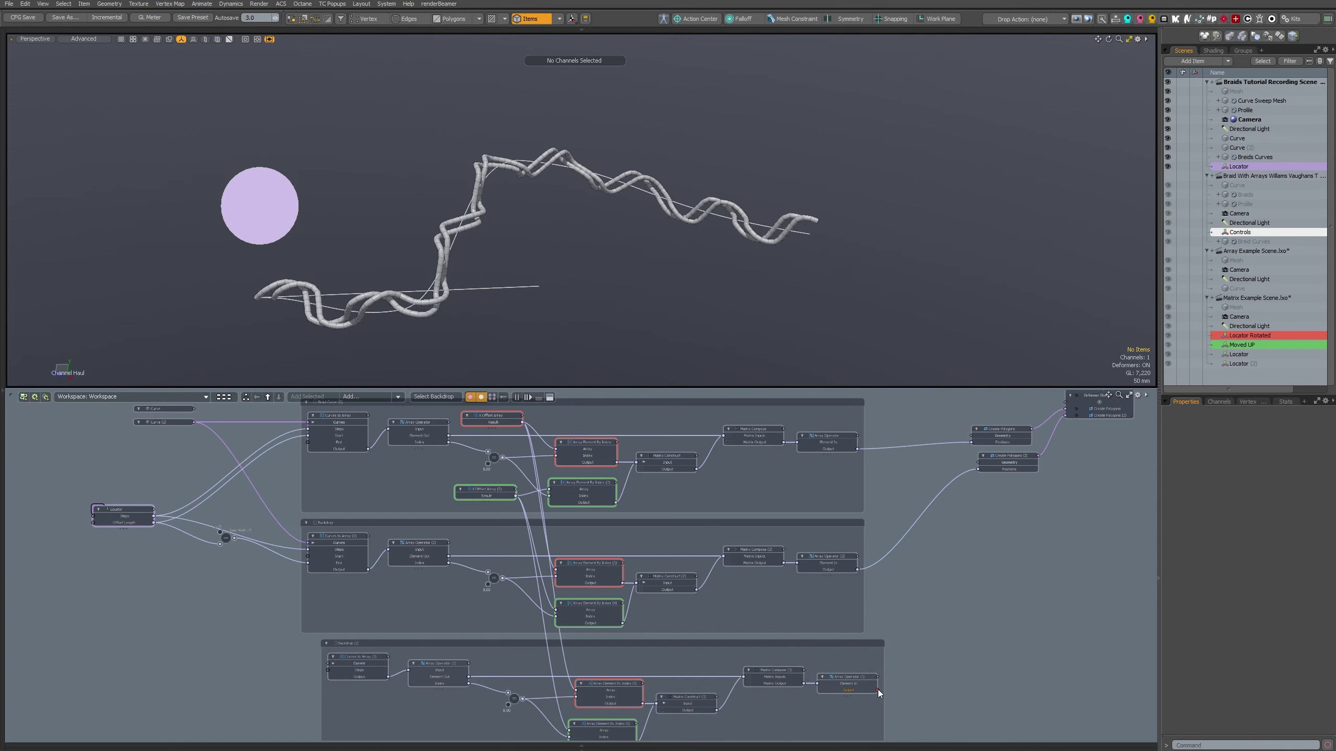
{"action": "scroll", "coordinate": [889, 664], "scroll_direction": "up", "scroll_amount": 3}
{"action": "left_click_drag", "start_coordinate": [905, 653], "coordinate": [792, 667], "text": "alt"}
{"action": "left_click", "coordinate": [946, 429]}
{"action": "scroll", "coordinate": [894, 508], "scroll_direction": "down", "scroll_amount": 4}
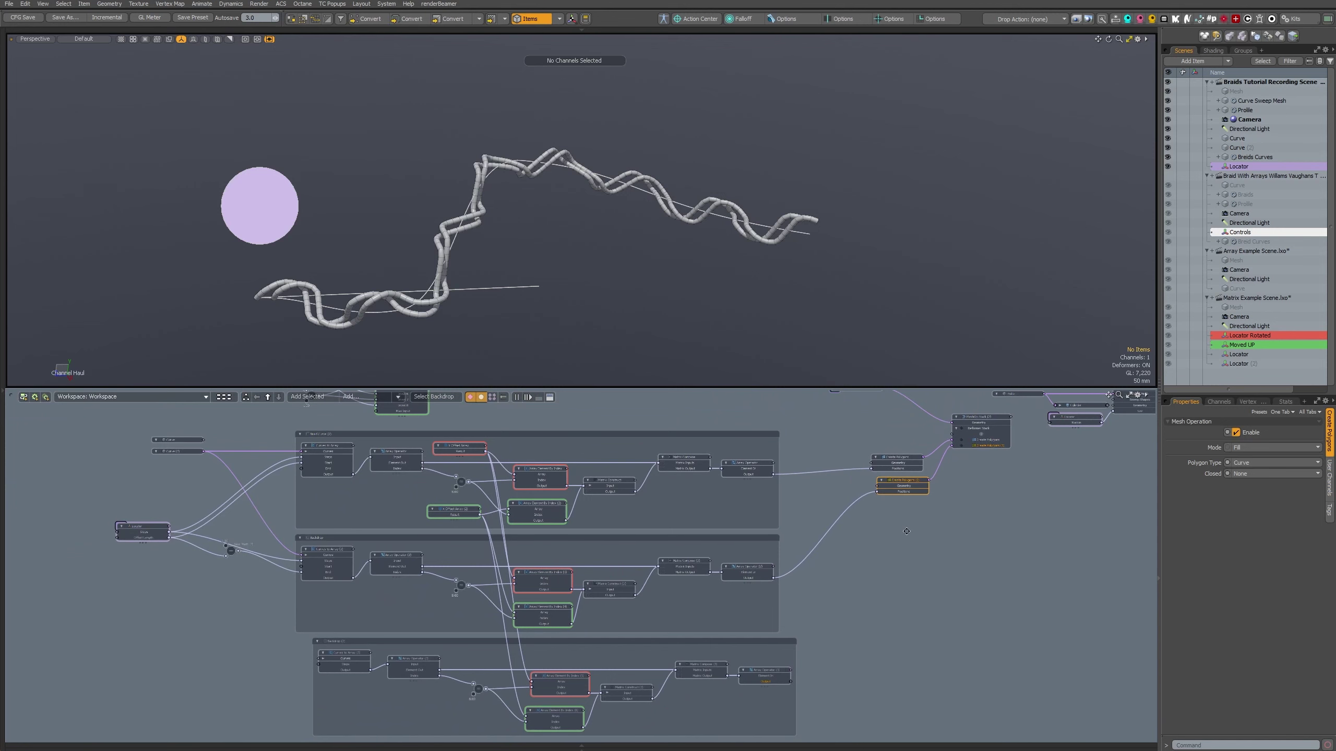
{"action": "left_click_drag", "start_coordinate": [901, 467], "coordinate": [901, 525]}
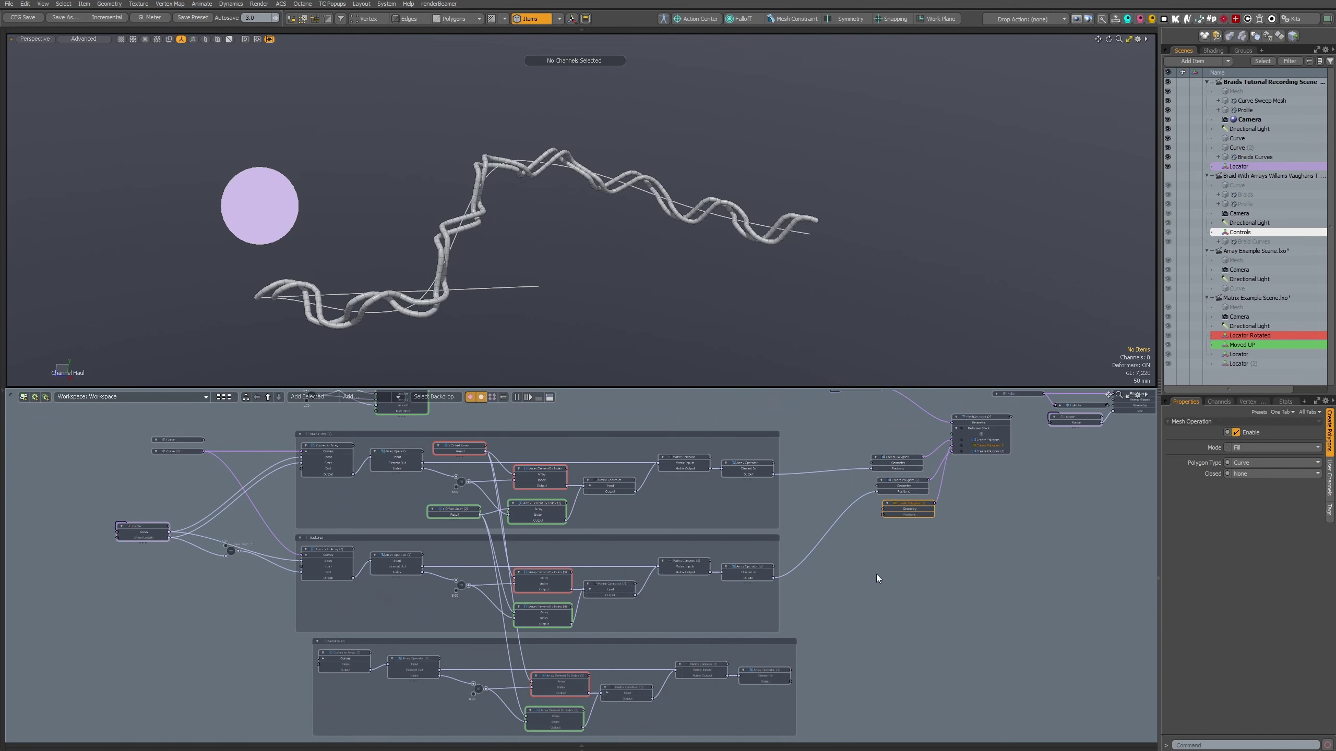
- Link the third braid network's final Array Operator output to the new Create Polygons node
{"action": "scroll", "coordinate": [877, 573], "scroll_direction": "up", "scroll_amount": 1}
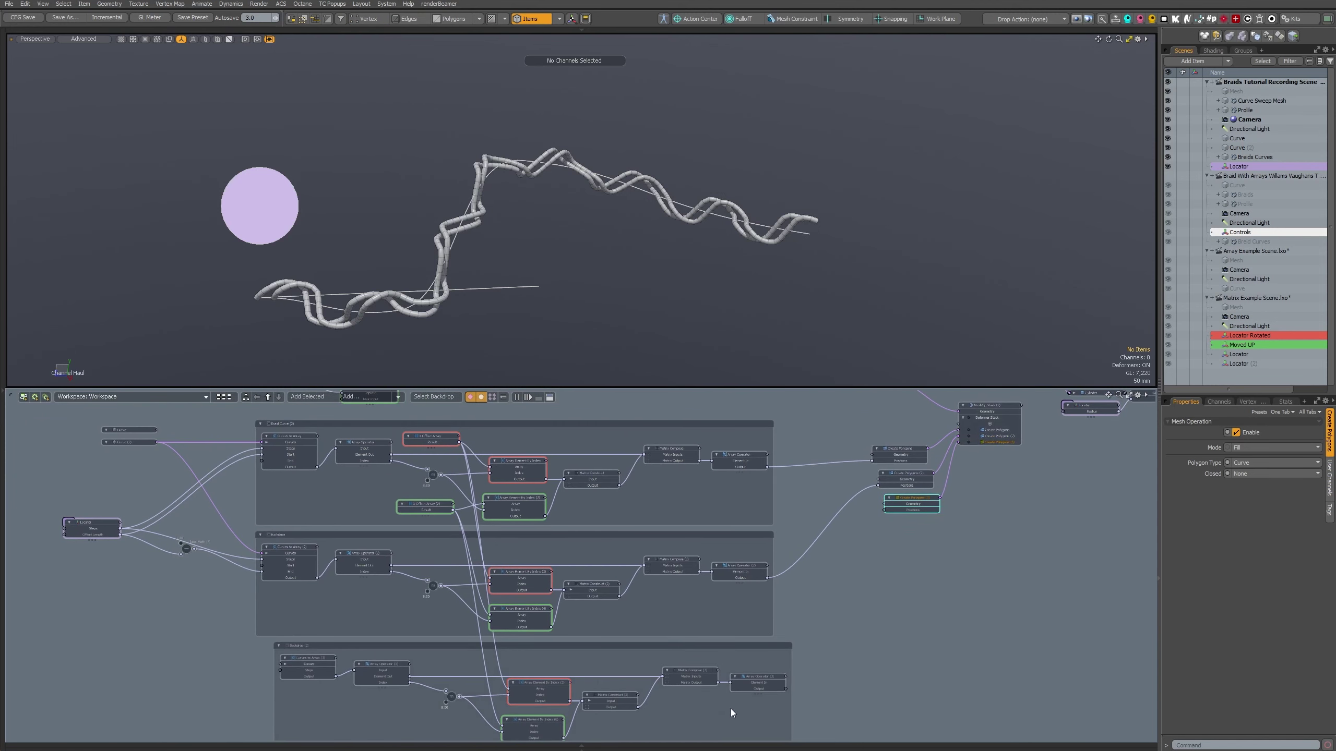
{"action": "scroll", "coordinate": [752, 684], "scroll_direction": "up", "scroll_amount": 2}
{"action": "left_click_drag", "start_coordinate": [705, 672], "coordinate": [683, 672]}
{"action": "left_click_drag", "start_coordinate": [714, 722], "coordinate": [851, 514]}
- Connect Curve (2) to the Curves input of the third network's Curves to Array node
{"action": "left_click_drag", "start_coordinate": [210, 568], "coordinate": [797, 587], "text": "alt"}
{"action": "scroll", "coordinate": [598, 537], "scroll_direction": "up", "scroll_amount": 2}
{"action": "left_click_drag", "start_coordinate": [586, 462], "coordinate": [500, 686], "text": "alt"}
{"action": "left_click_drag", "start_coordinate": [611, 687], "coordinate": [605, 546], "text": "alt"}
{"action": "left_click_drag", "start_coordinate": [497, 545], "coordinate": [783, 647]}
{"action": "scroll", "coordinate": [510, 507], "scroll_direction": "up", "scroll_amount": 1}
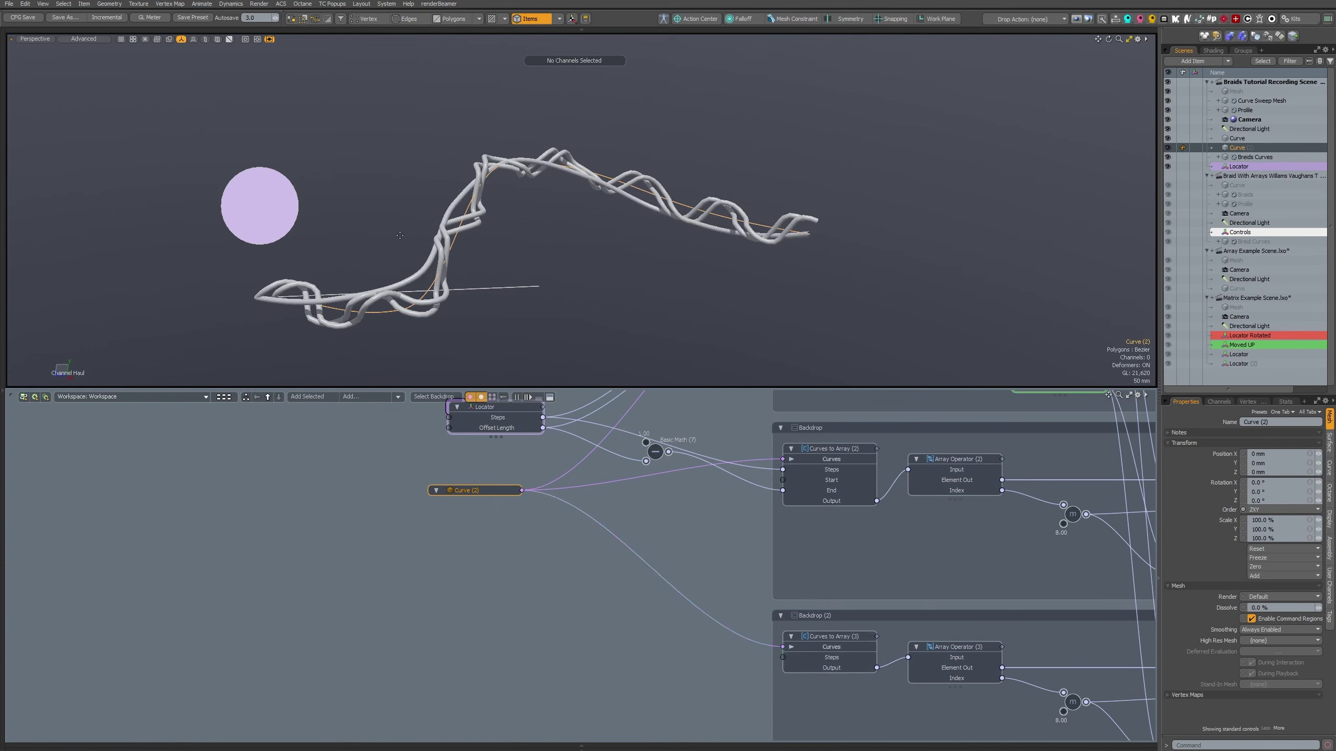
- Link the Locator's Steps to Curves to Array (3) and expose that node's Start and End channels
{"action": "left_click_drag", "start_coordinate": [542, 417], "coordinate": [783, 658]}
{"action": "left_click_drag", "start_coordinate": [486, 407], "coordinate": [455, 407]}
{"action": "left_click", "coordinate": [631, 579]}
{"action": "mouse_move", "coordinate": [809, 584]}
{"action": "left_mouse_down", "text": "alt"}
{"action": "mouse_move", "coordinate": [810, 625]}
{"action": "mouse_move", "coordinate": [795, 590]}
{"action": "left_mouse_up", "text": "alt"}
{"action": "left_click", "coordinate": [824, 651]}
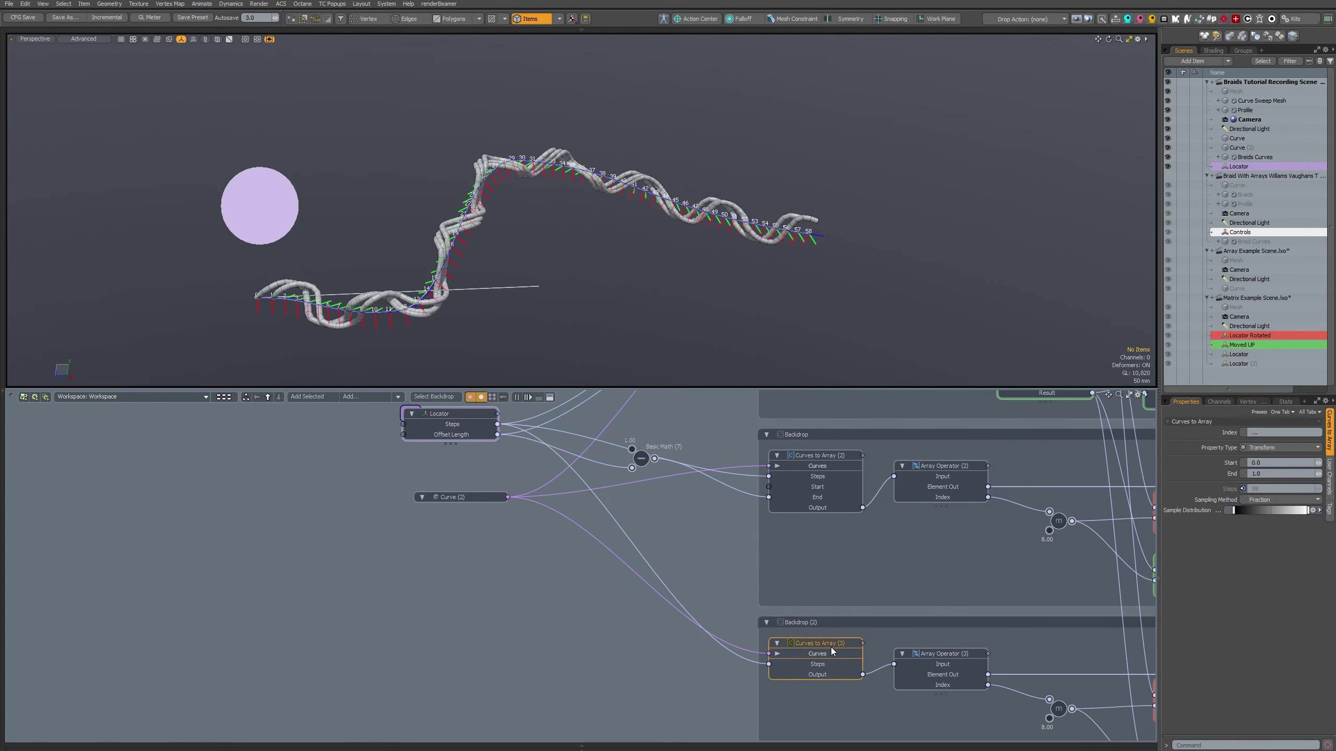
{"action": "left_click_drag", "start_coordinate": [1215, 463], "coordinate": [720, 692], "text": "ctrl"}
- Tidy the Locator and Basic Math (7) nodes and link Basic Math (7)'s result to the Start of Curves to Array (3)
{"action": "left_click_drag", "start_coordinate": [641, 674], "coordinate": [637, 645], "text": "alt"}
{"action": "left_click_drag", "start_coordinate": [577, 613], "coordinate": [591, 647], "text": "alt"}
{"action": "left_click_drag", "start_coordinate": [446, 423], "coordinate": [415, 435]}
{"action": "left_click_drag", "start_coordinate": [651, 466], "coordinate": [662, 508]}
{"action": "left_click_drag", "start_coordinate": [675, 508], "coordinate": [779, 682]}
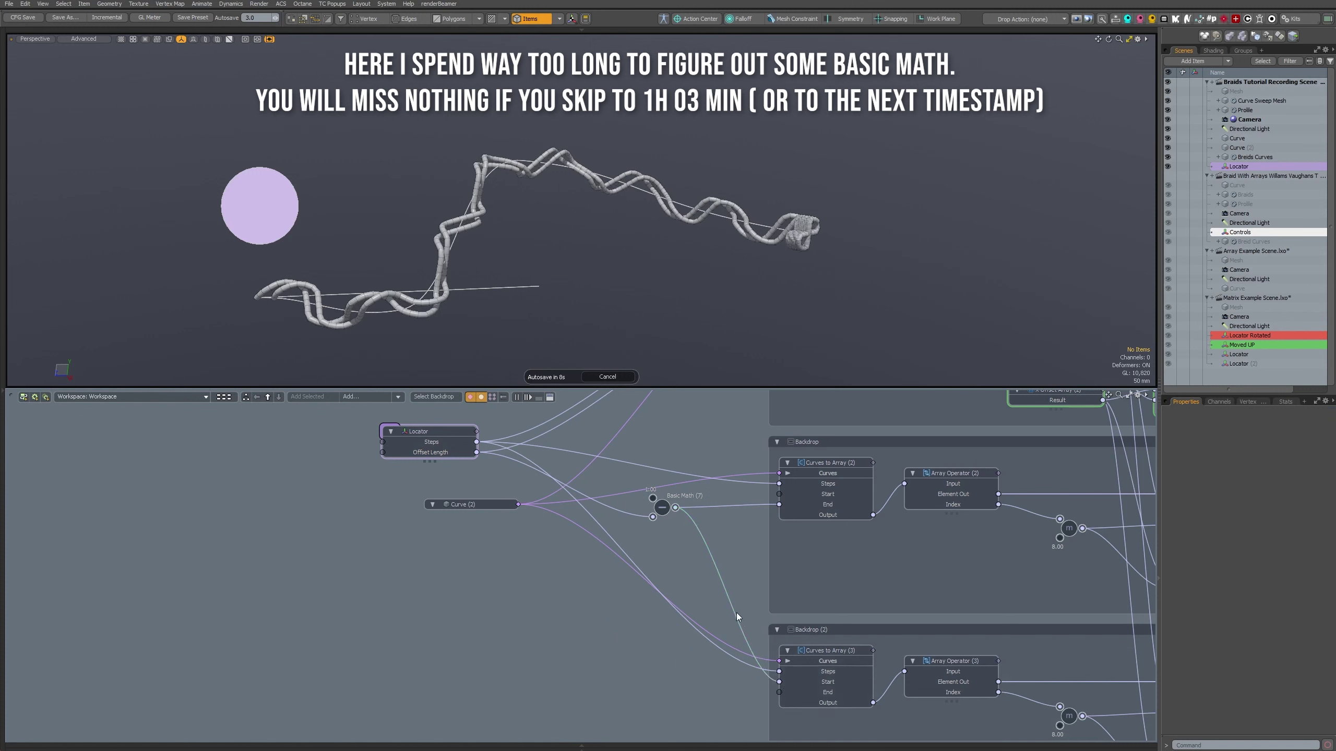
- Insert a Basic Math node dividing by 2 after Basic Math (7) and reroute its output to the End of Curves to Array (3)
{"action": "left_click", "coordinate": [726, 593]}
{"action": "key", "text": "plus"}
{"action": "double_click", "coordinate": [725, 592]}
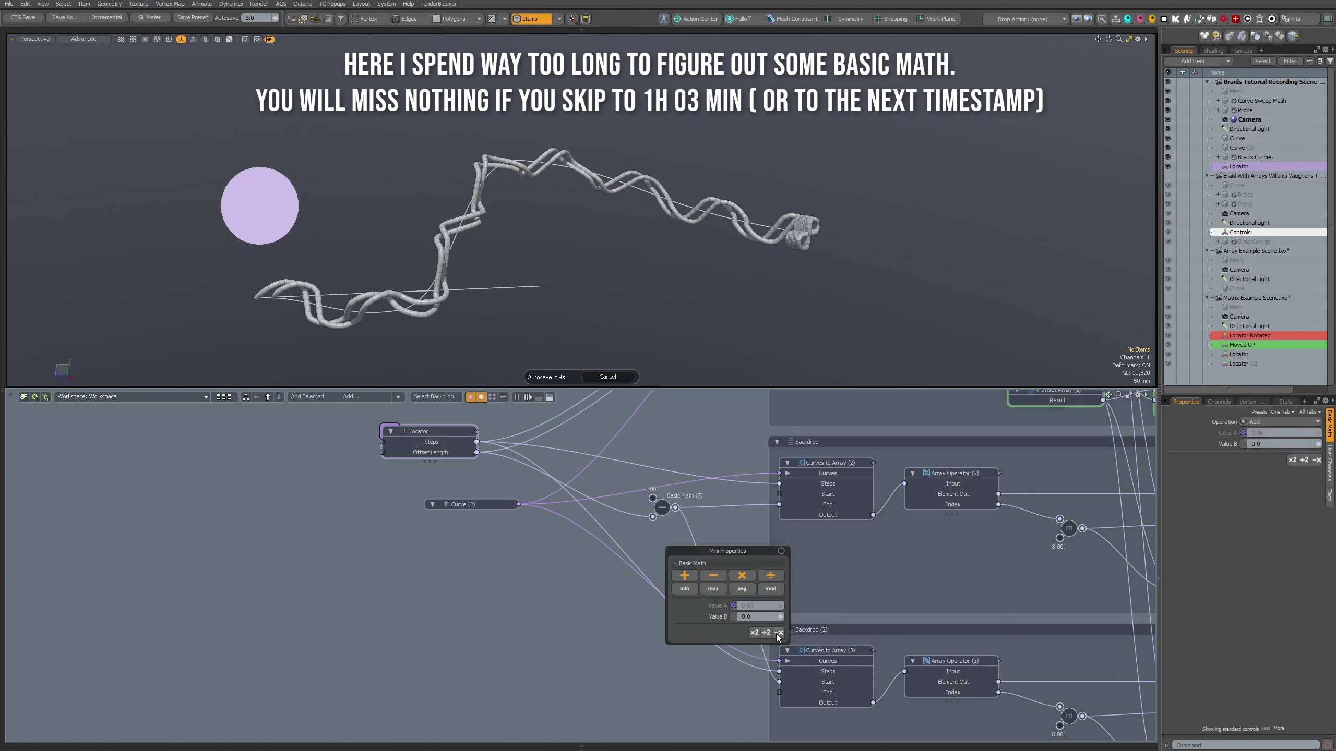
{"action": "left_click", "coordinate": [770, 575]}
{"action": "left_click", "coordinate": [756, 617]}
{"action": "type", "text": "2"}
{"action": "key", "text": "Return"}
{"action": "left_click_drag", "start_coordinate": [620, 263], "coordinate": [639, 257], "text": "alt"}
{"action": "scroll", "coordinate": [639, 257], "scroll_direction": "up", "scroll_amount": 3}
{"action": "left_click_drag", "start_coordinate": [662, 509], "coordinate": [651, 519]}
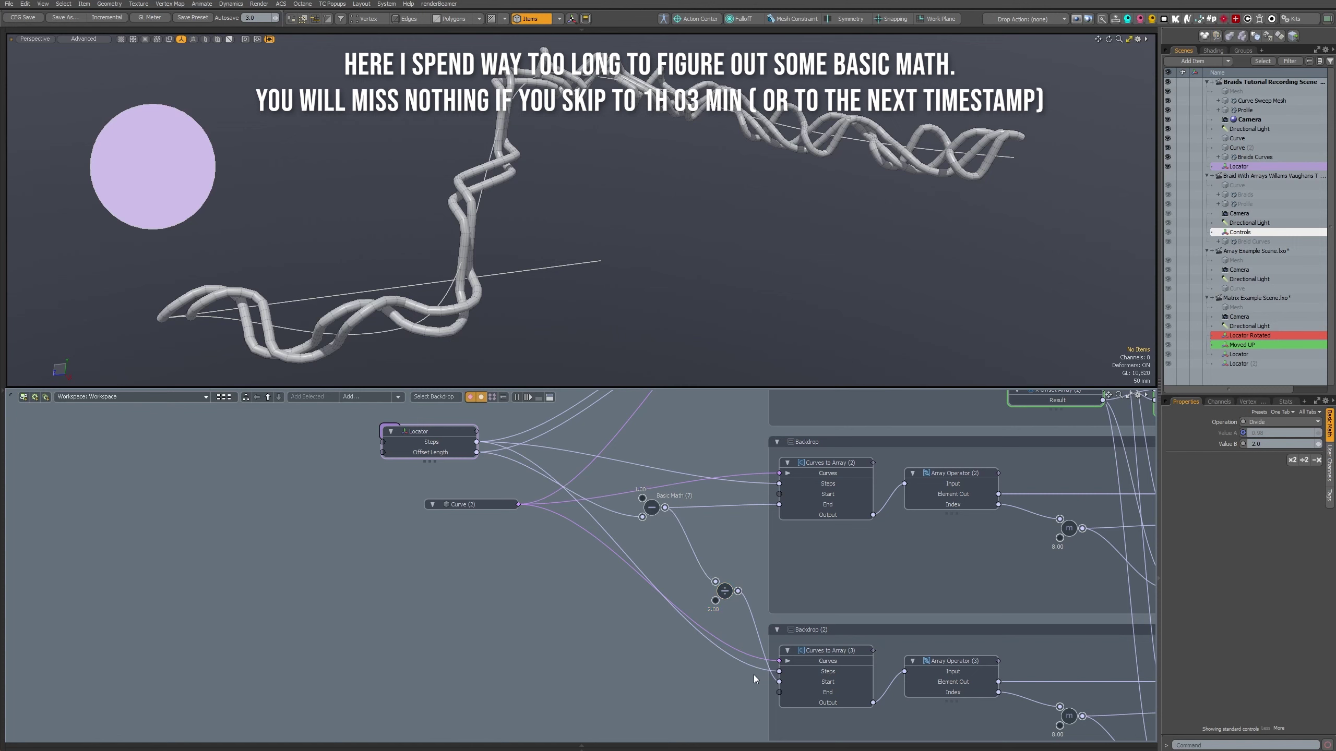
{"action": "left_click_drag", "start_coordinate": [774, 681], "coordinate": [780, 692]}
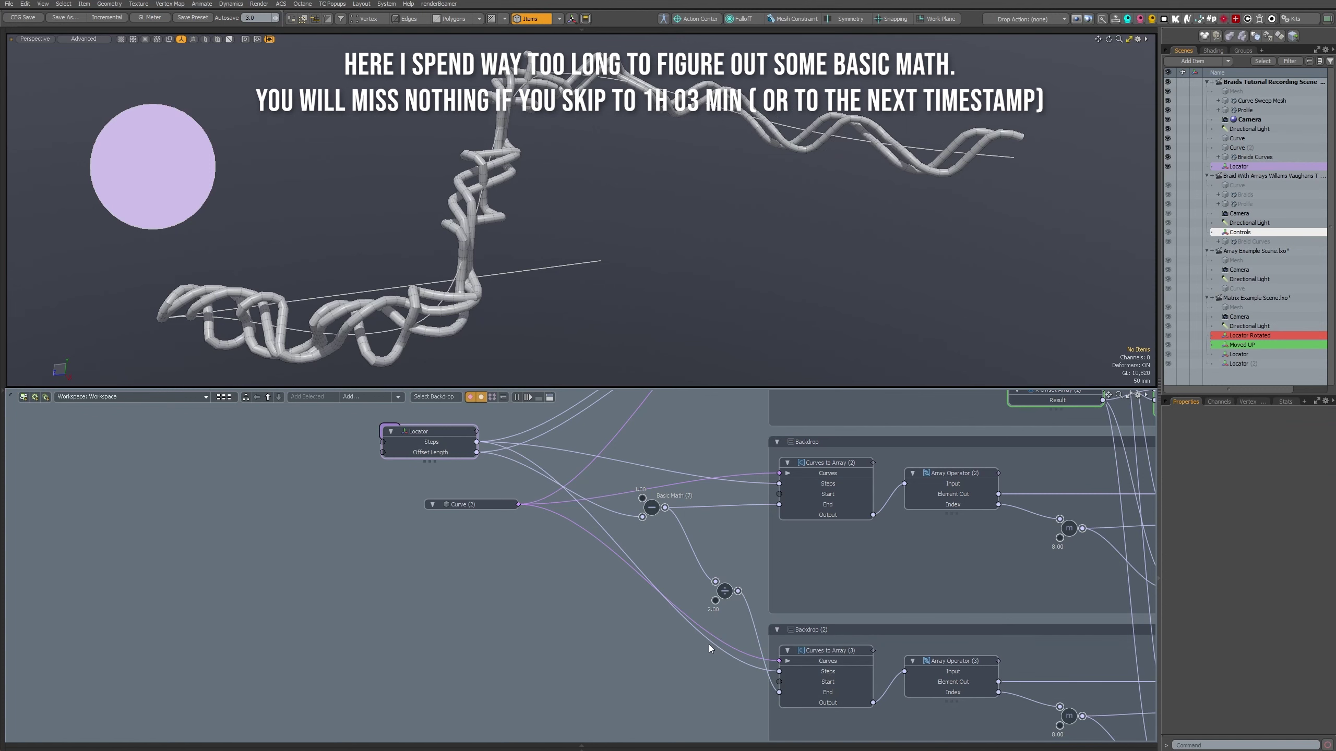
- Feed the Start of Curves to Array (3) from the Locator's Offset Length through a Basic Math node dividing by 2
{"action": "left_click_drag", "start_coordinate": [553, 454], "coordinate": [793, 674], "text": "alt"}
{"action": "key", "text": "F6"}
{"action": "left_click", "coordinate": [712, 677]}
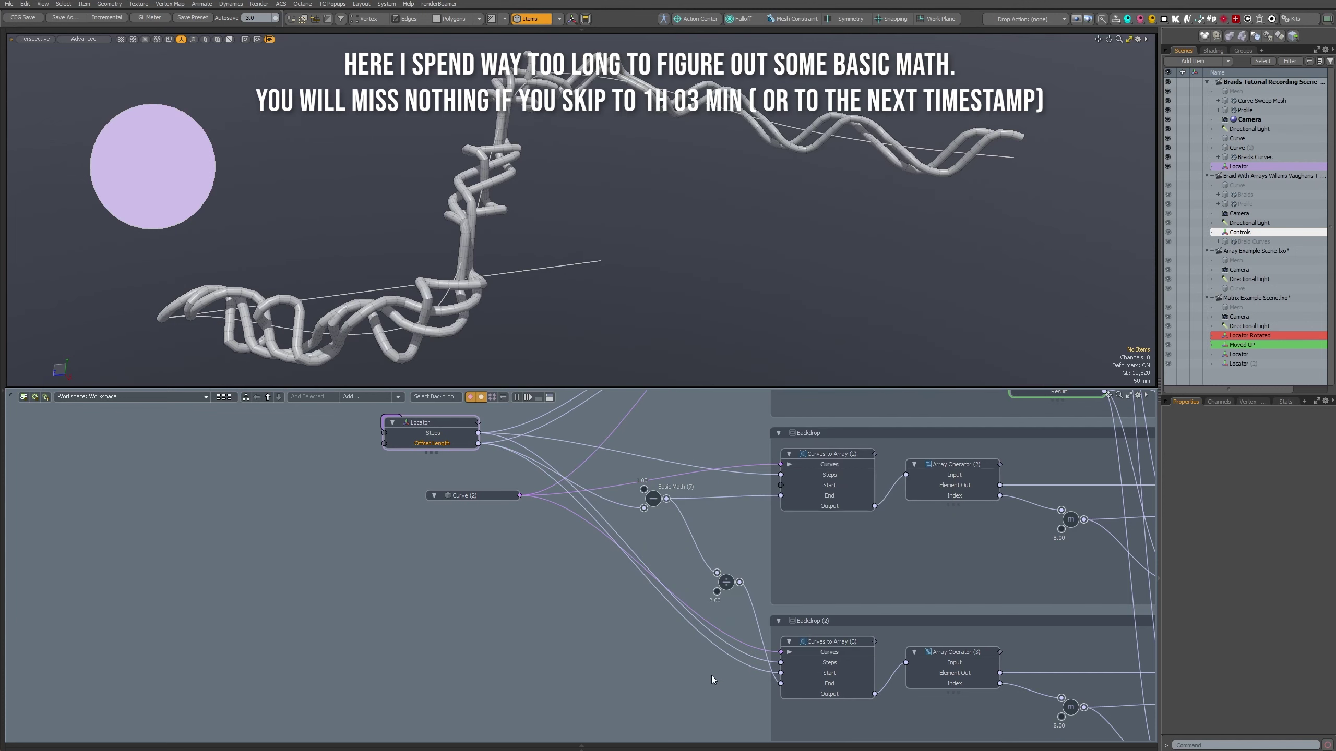
{"action": "left_click_drag", "start_coordinate": [619, 555], "coordinate": [619, 648]}
{"action": "left_click", "coordinate": [1283, 423]}
{"action": "left_click", "coordinate": [1265, 453]}
{"action": "left_click", "coordinate": [1278, 444]}
{"action": "type", "text": "2"}
{"action": "left_click_drag", "start_coordinate": [399, 195], "coordinate": [895, 213], "text": "alt"}
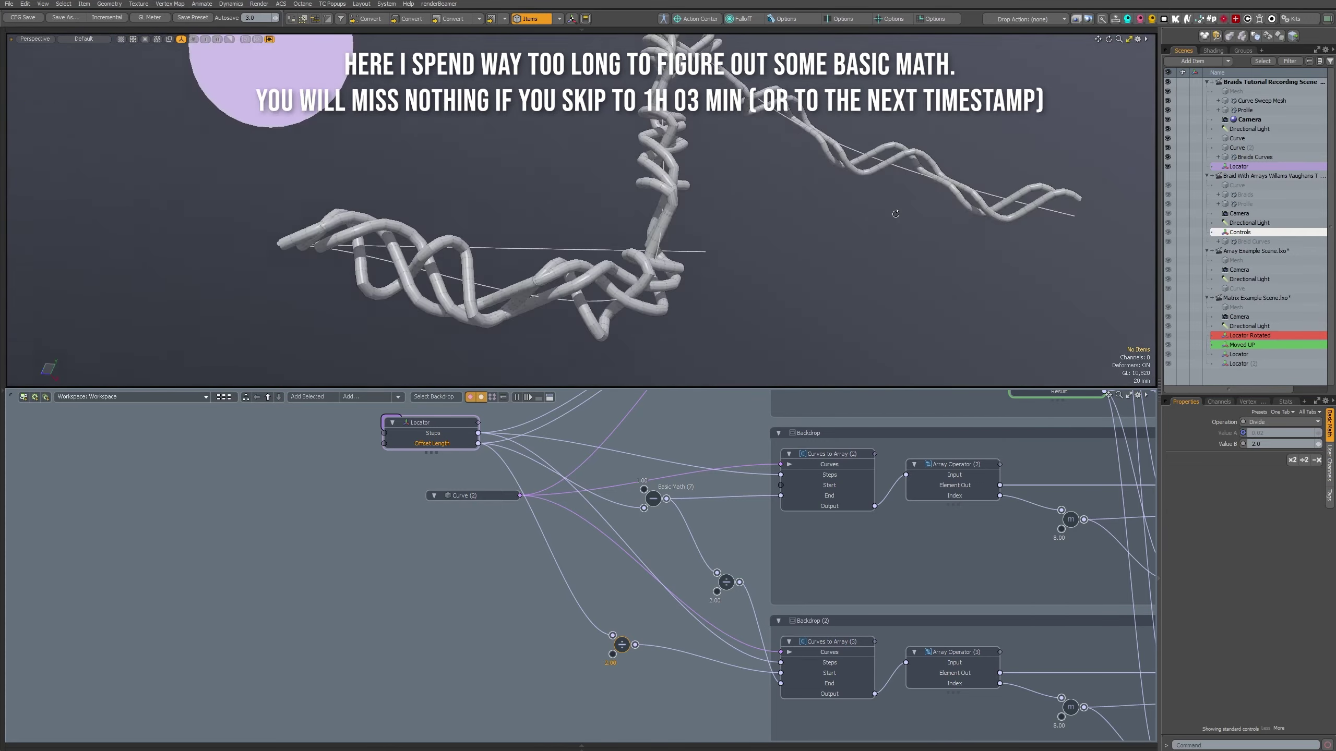
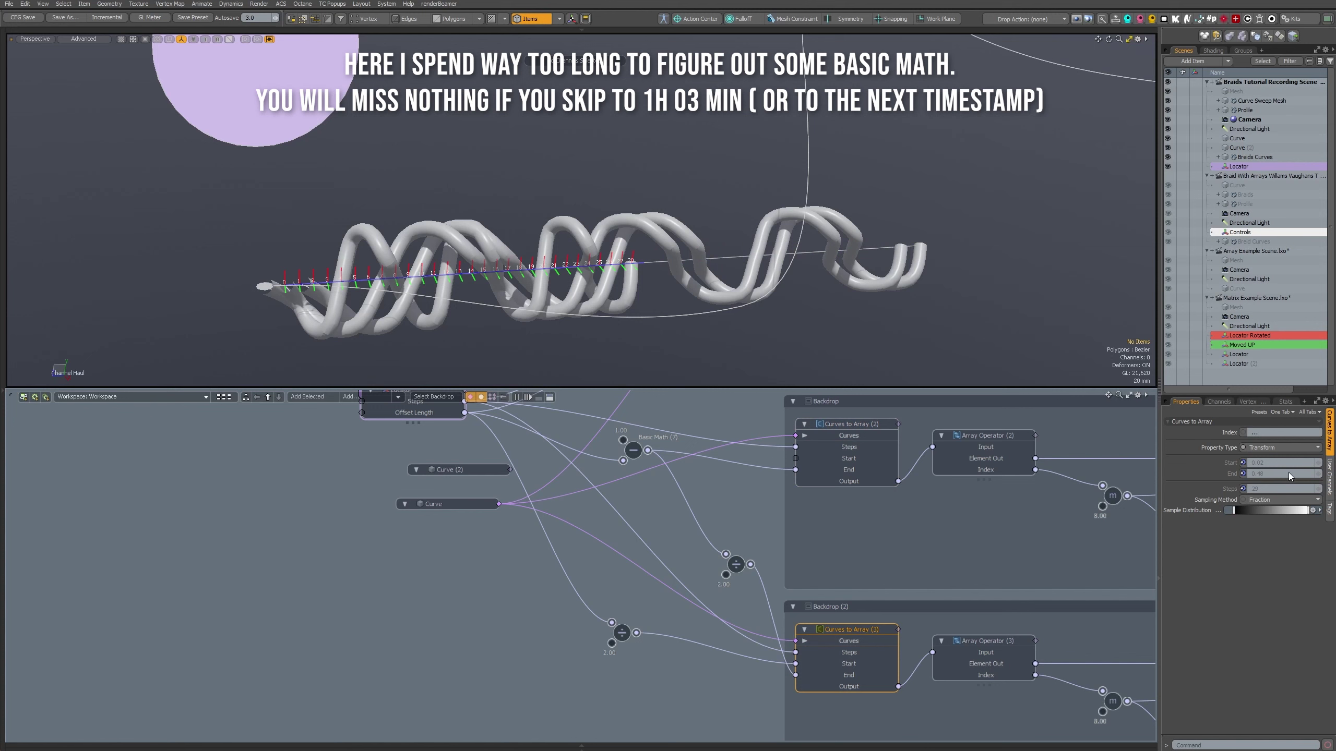
- Drive the End channel's divider from Offset Length and insert an Add node after it, with the divided value as B and Value A 100
{"action": "left_click_drag", "start_coordinate": [736, 564], "coordinate": [672, 683]}
{"action": "left_click", "coordinate": [472, 452]}
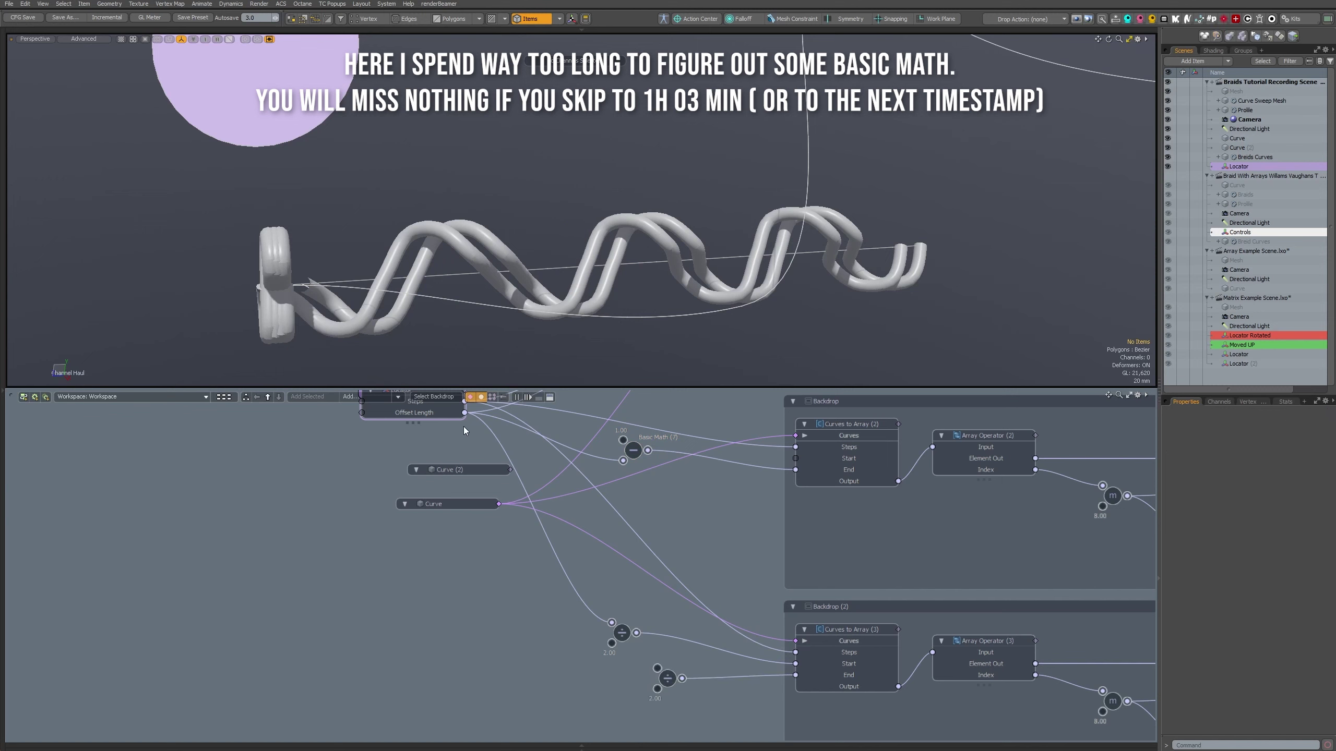
{"action": "left_click_drag", "start_coordinate": [465, 413], "coordinate": [589, 689]}
{"action": "key", "text": "plus"}
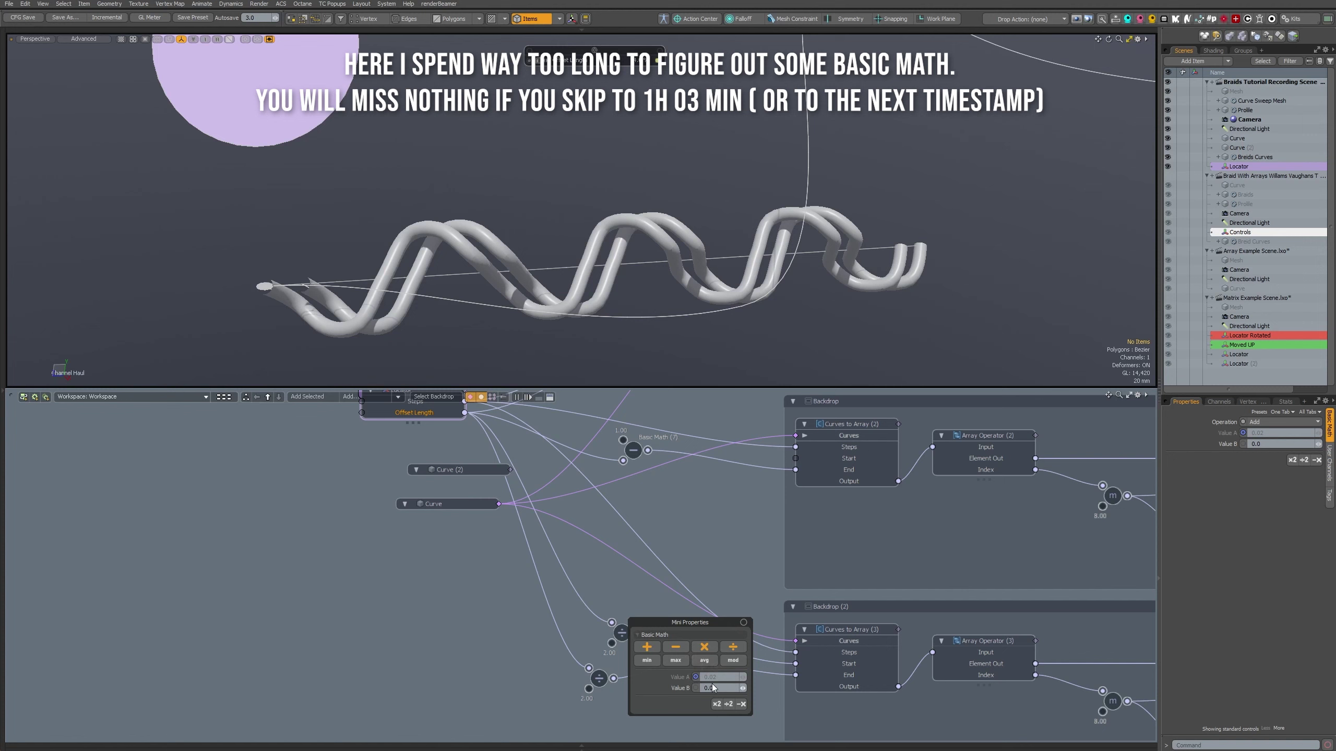
{"action": "left_click_drag", "start_coordinate": [681, 657], "coordinate": [691, 679]}
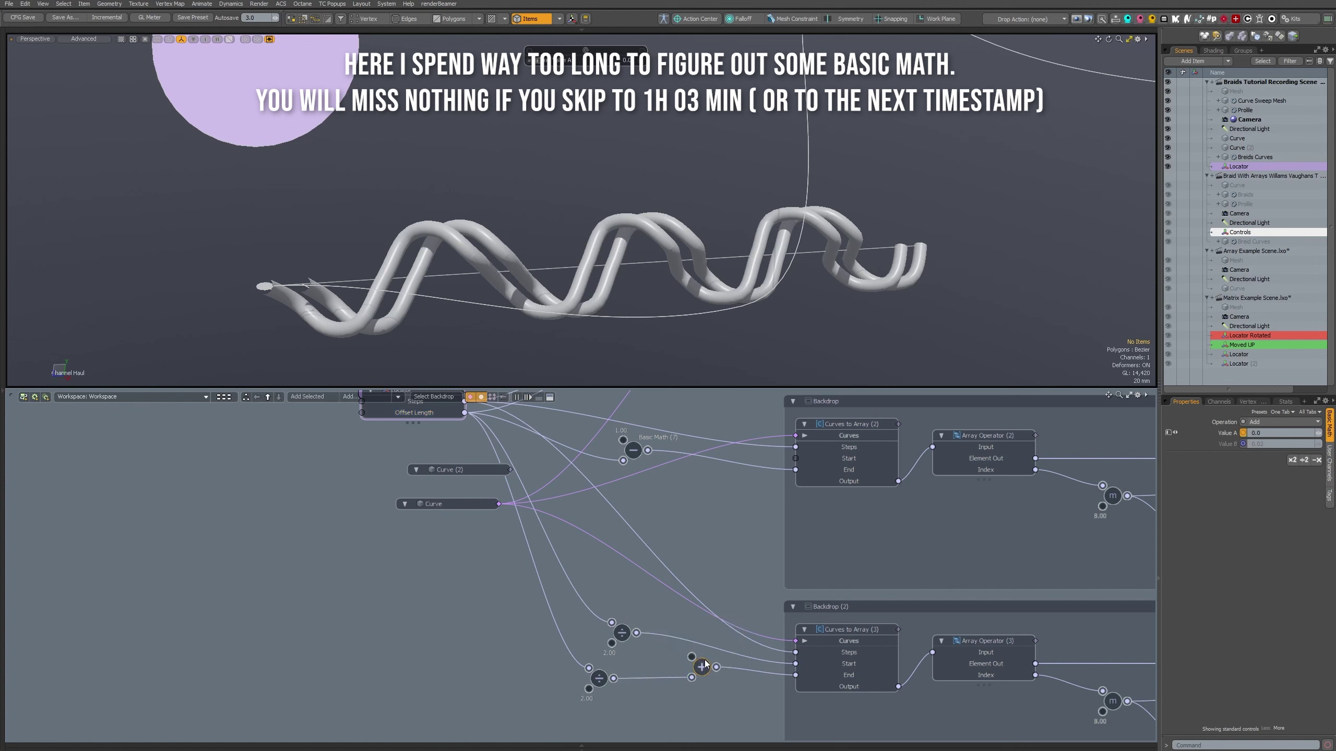
{"action": "type", "text": "100"}
{"action": "key", "text": "Return"}
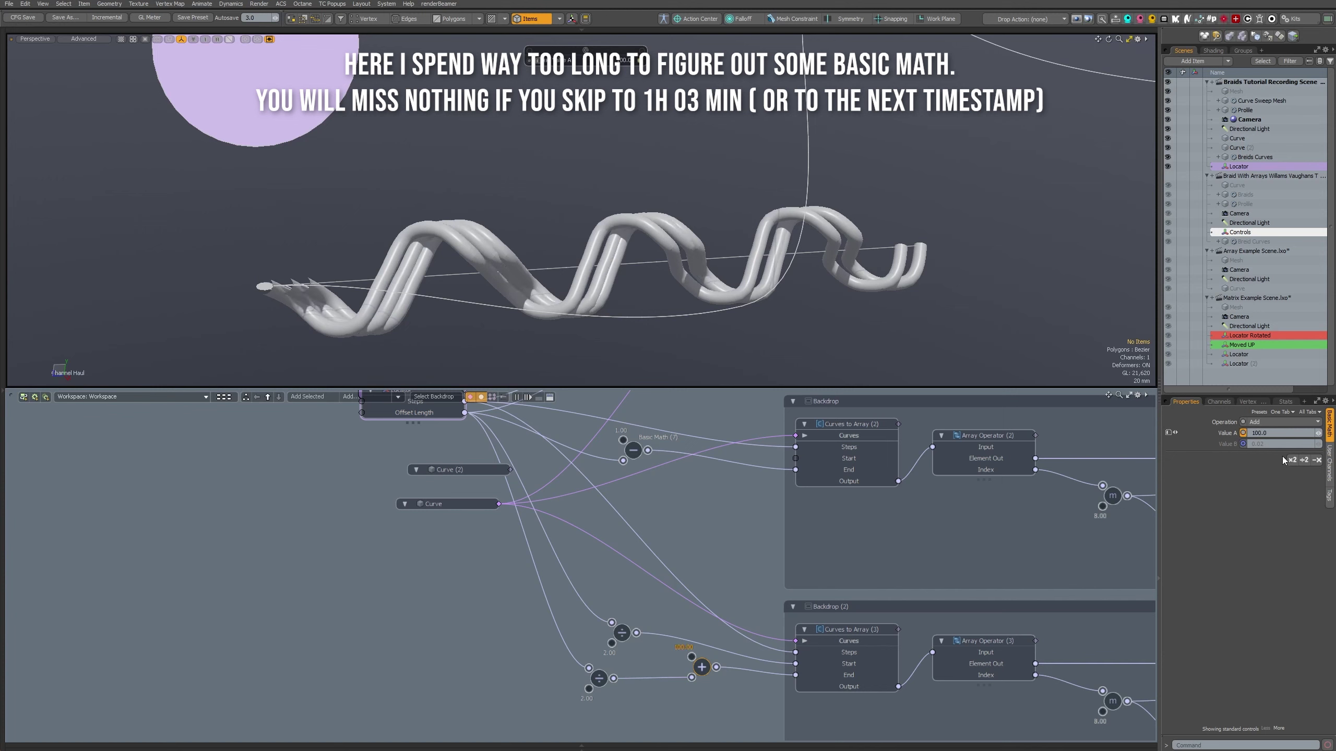
{"action": "left_click", "coordinate": [657, 666]}
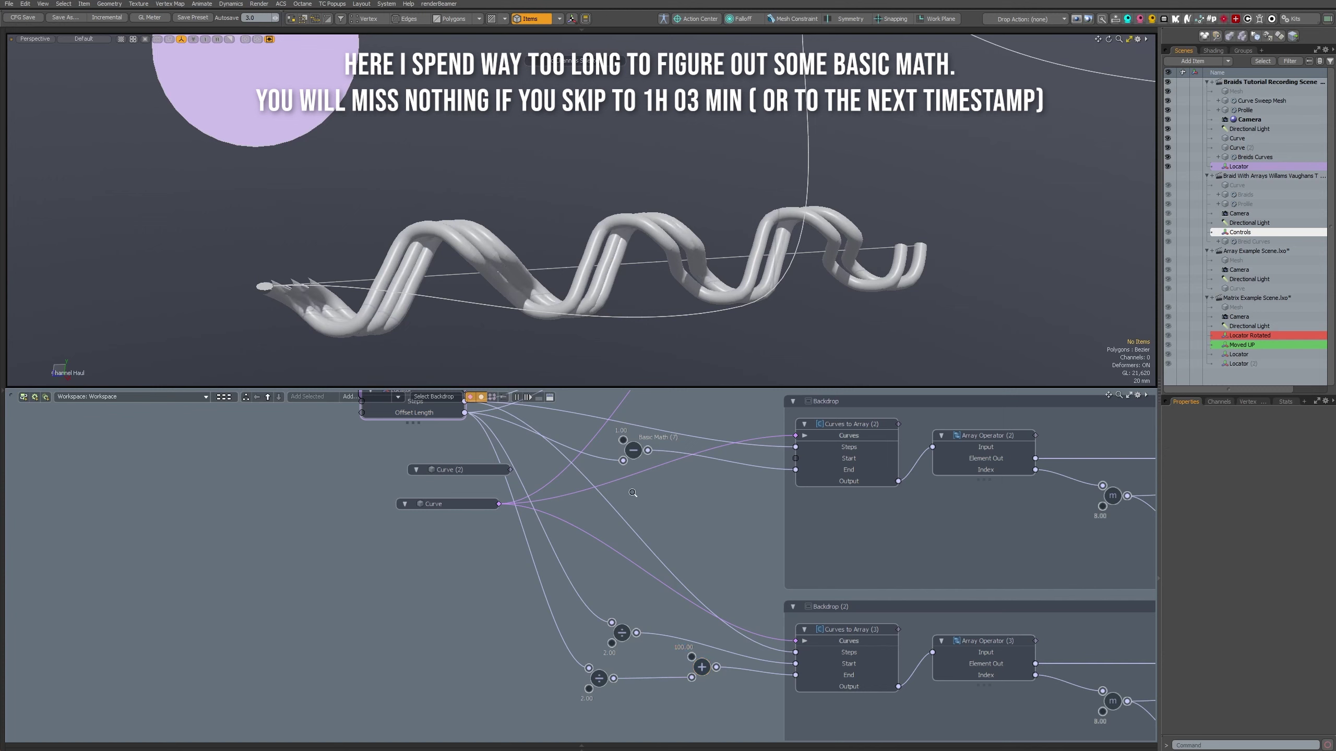
- Examine how the Start and End values of the first two Curves to Array nodes place their strands along the straight curve
{"action": "left_click_drag", "start_coordinate": [514, 293], "coordinate": [497, 269], "text": "alt"}
{"action": "left_click_drag", "start_coordinate": [442, 444], "coordinate": [449, 541], "text": "alt"}
{"action": "left_click", "coordinate": [415, 487]}
{"action": "left_click_drag", "start_coordinate": [525, 274], "coordinate": [680, 82]}
{"action": "left_click_drag", "start_coordinate": [532, 594], "coordinate": [564, 408], "text": "alt"}
{"action": "left_click_drag", "start_coordinate": [557, 307], "coordinate": [686, 297], "text": "alt"}
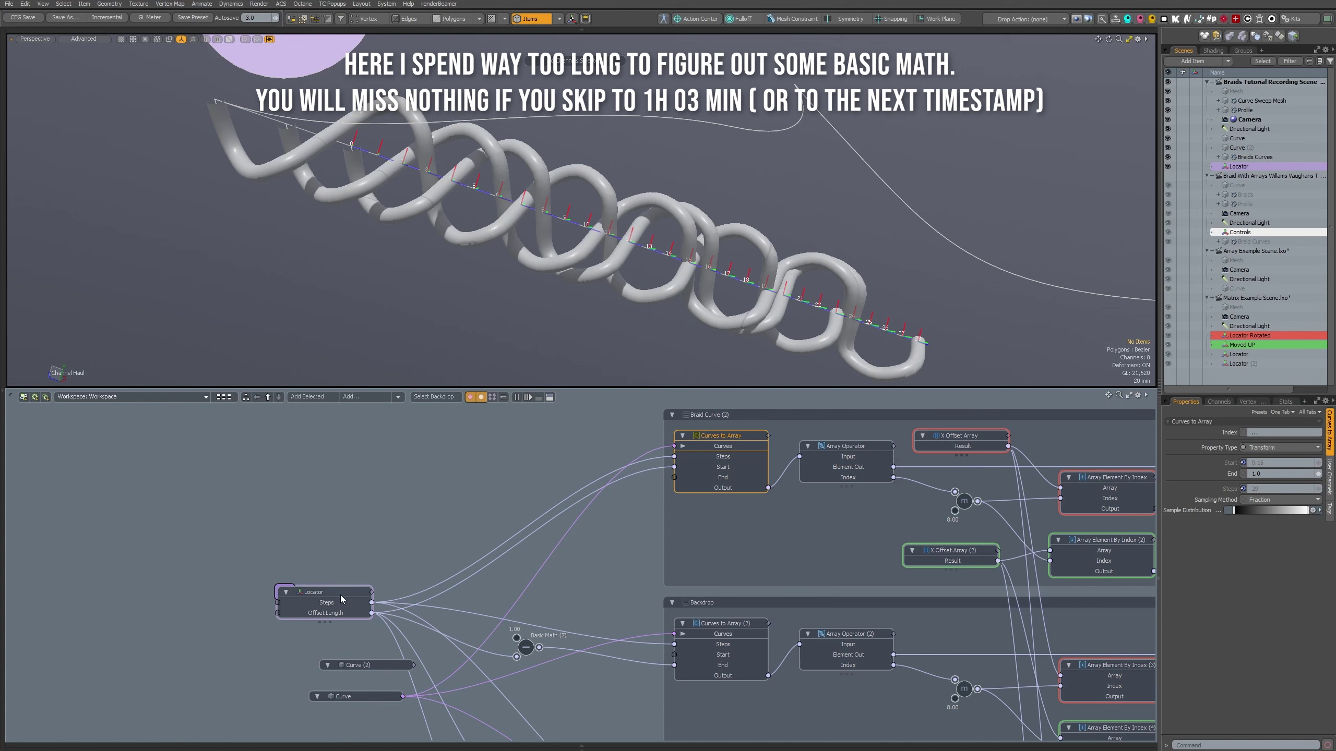
{"action": "left_click", "coordinate": [342, 599]}
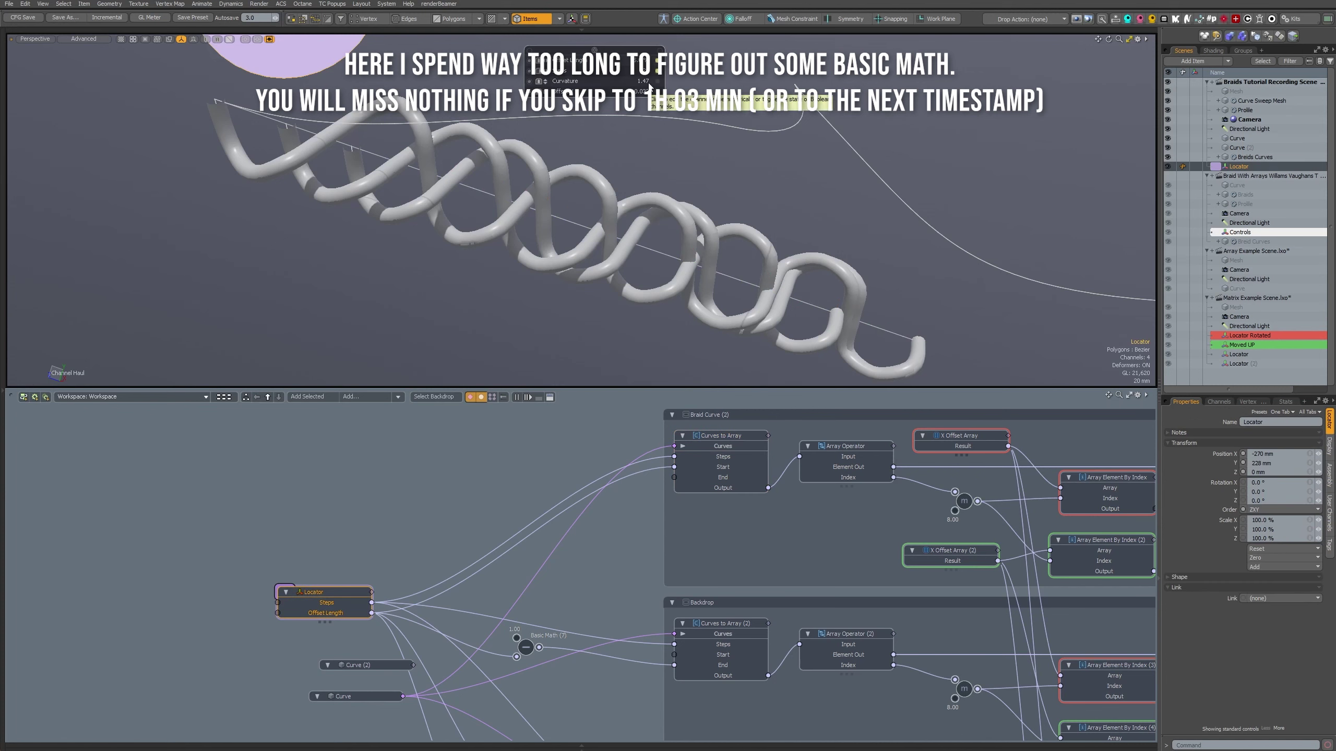
{"action": "left_click_drag", "start_coordinate": [473, 526], "coordinate": [450, 481], "text": "alt"}
{"action": "left_click_drag", "start_coordinate": [579, 210], "coordinate": [690, 151]}
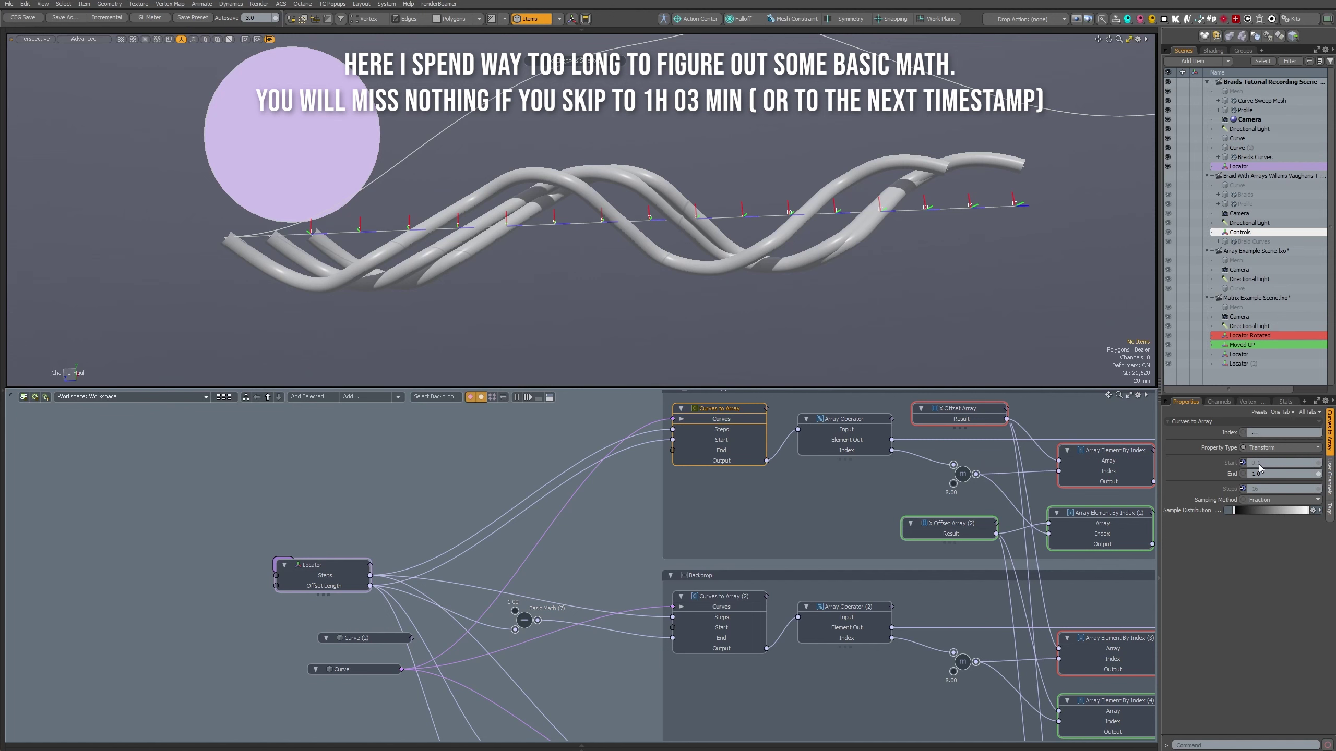
{"action": "left_click_drag", "start_coordinate": [526, 605], "coordinate": [565, 566], "text": "alt"}
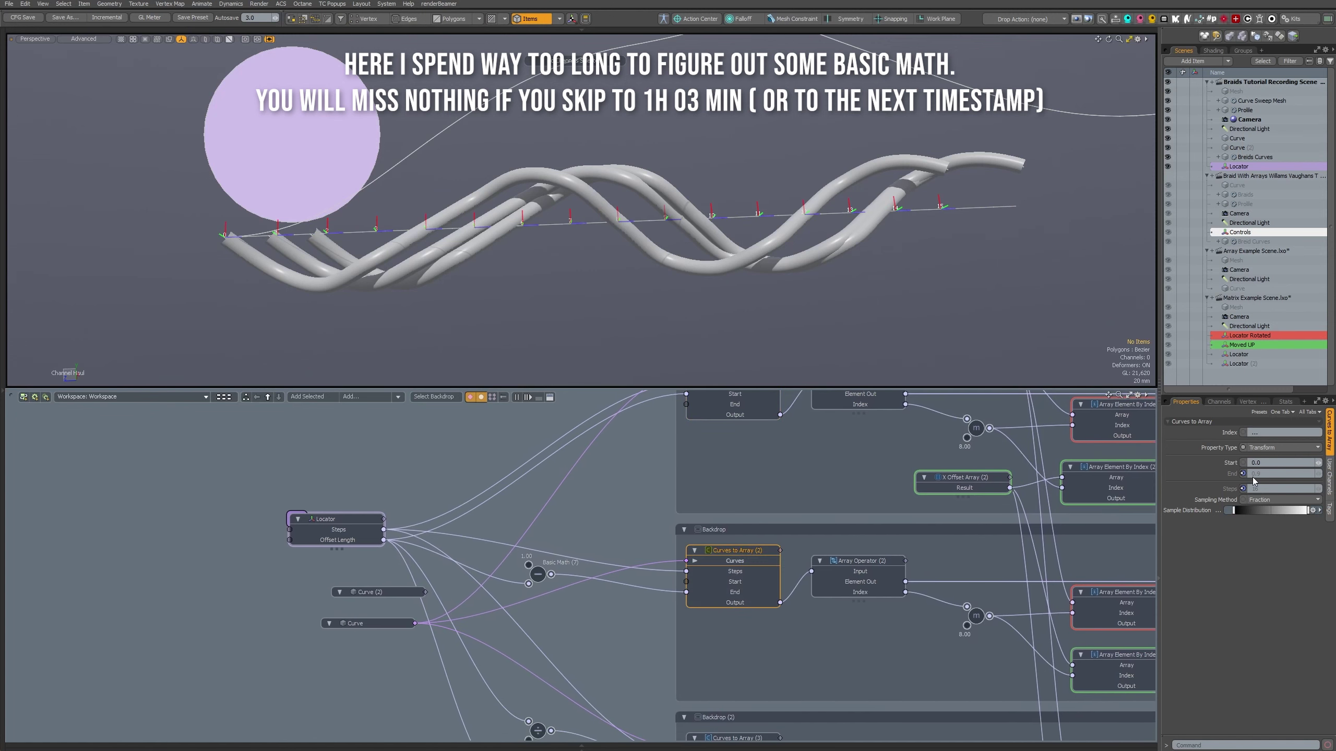
{"action": "left_click_drag", "start_coordinate": [729, 633], "coordinate": [772, 475], "text": "alt"}
- Change the Add node feeding the third network's End to Subtract and set its Value A to 1
{"action": "left_click", "coordinate": [788, 584]}
{"action": "left_click", "coordinate": [643, 613]}
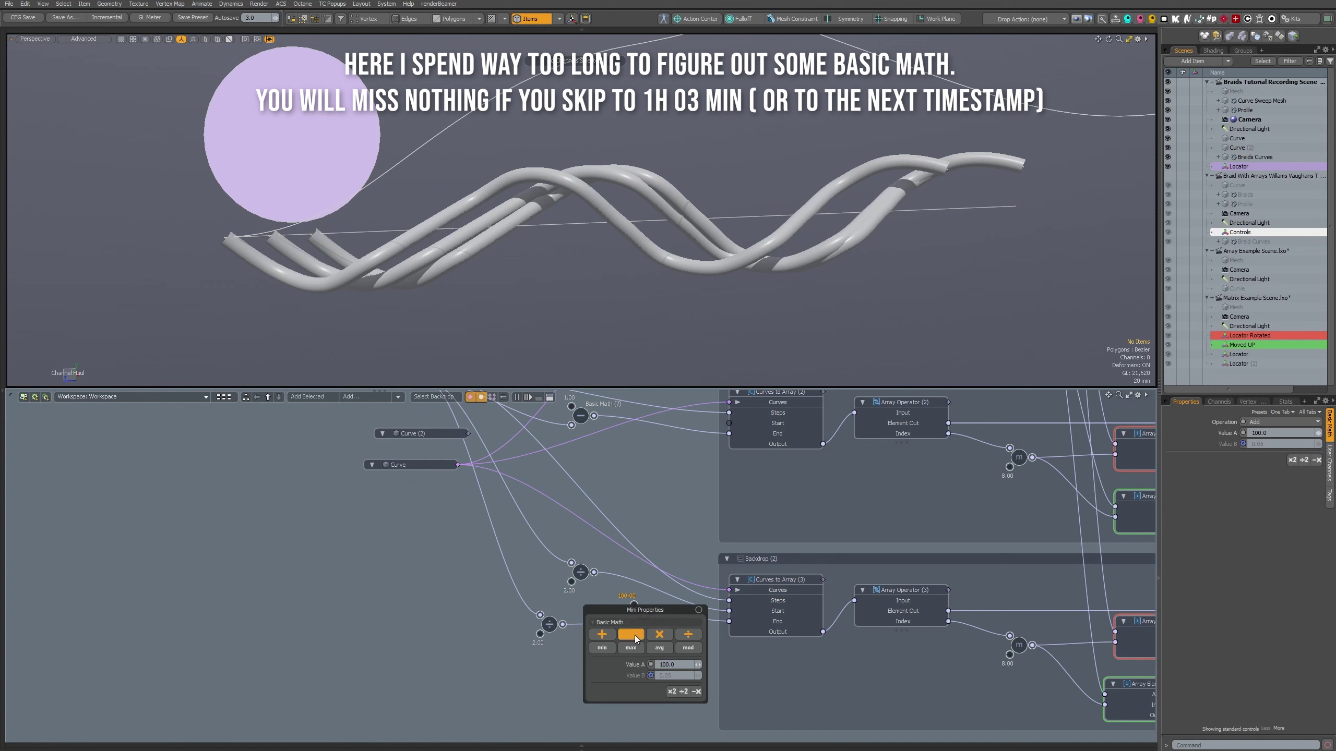
{"action": "left_click", "coordinate": [634, 635]}
{"action": "left_click", "coordinate": [766, 601]}
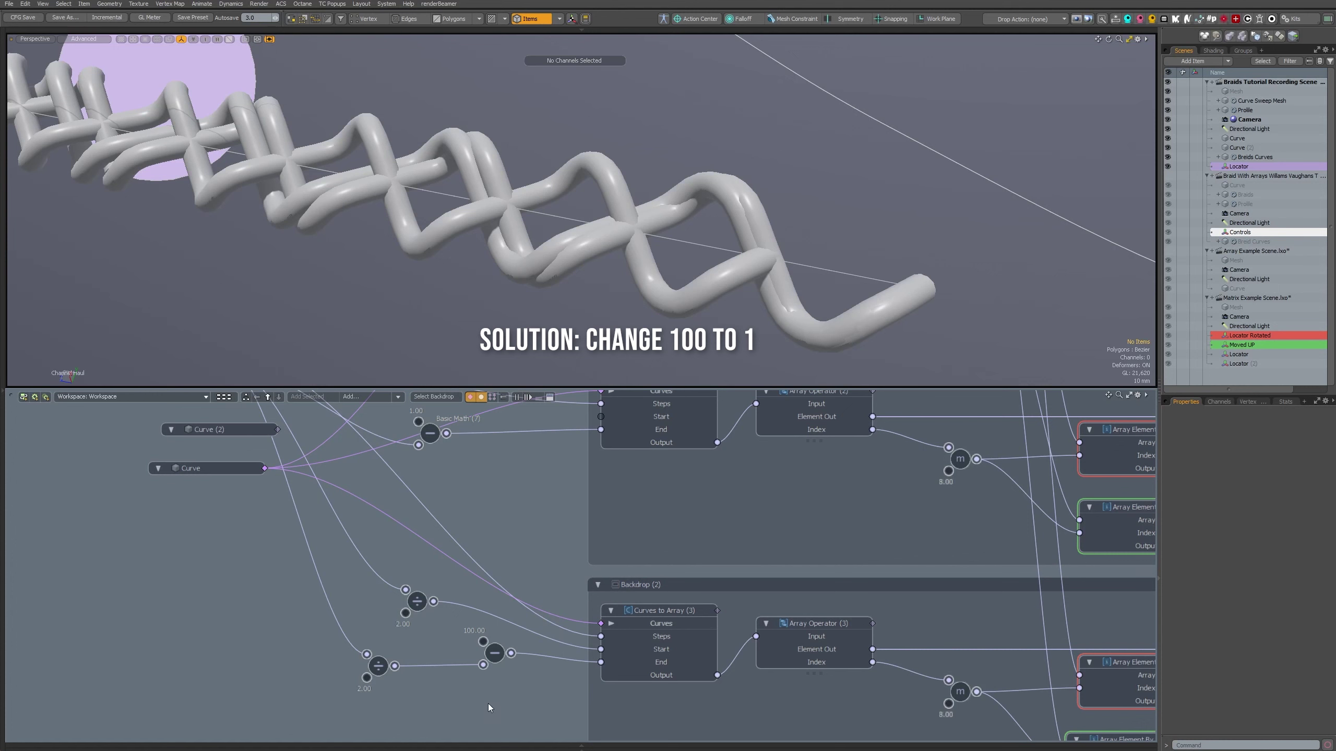
{"action": "left_click", "coordinate": [494, 652]}
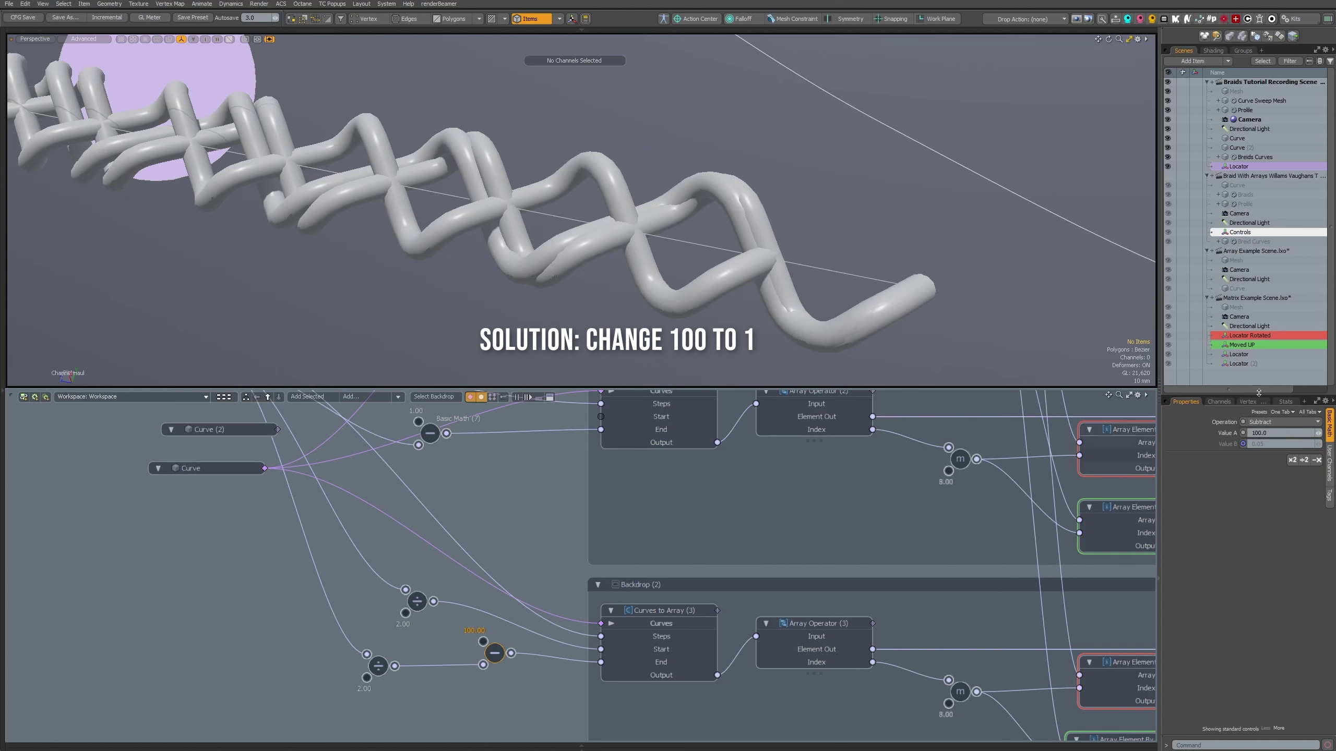
{"action": "double_click", "coordinate": [1274, 432]}
{"action": "type", "text": "1"}
{"action": "key", "text": "Return"}
- Adjust the Locator's braid channels on the straight curve to 37 Steps and an Offset Length of 0.132
{"action": "left_click_drag", "start_coordinate": [321, 243], "coordinate": [428, 132], "text": "alt"}
{"action": "left_click", "coordinate": [240, 142]}
{"action": "left_click_drag", "start_coordinate": [594, 237], "coordinate": [814, 267], "text": "alt"}
{"action": "middle_click_drag", "start_coordinate": [815, 267], "coordinate": [846, 259]}
{"action": "left_click_drag", "start_coordinate": [847, 260], "coordinate": [737, 294], "text": "alt"}
{"action": "left_click_drag", "start_coordinate": [736, 295], "coordinate": [688, 351]}
{"action": "scroll", "coordinate": [790, 310], "scroll_direction": "down", "scroll_amount": 3}
- Switch the Curves inputs of the three braid networks from Curve to Curve (2)
{"action": "left_click_drag", "start_coordinate": [305, 470], "coordinate": [425, 578], "text": "alt"}
{"action": "scroll", "coordinate": [425, 578], "scroll_direction": "up", "scroll_amount": 3}
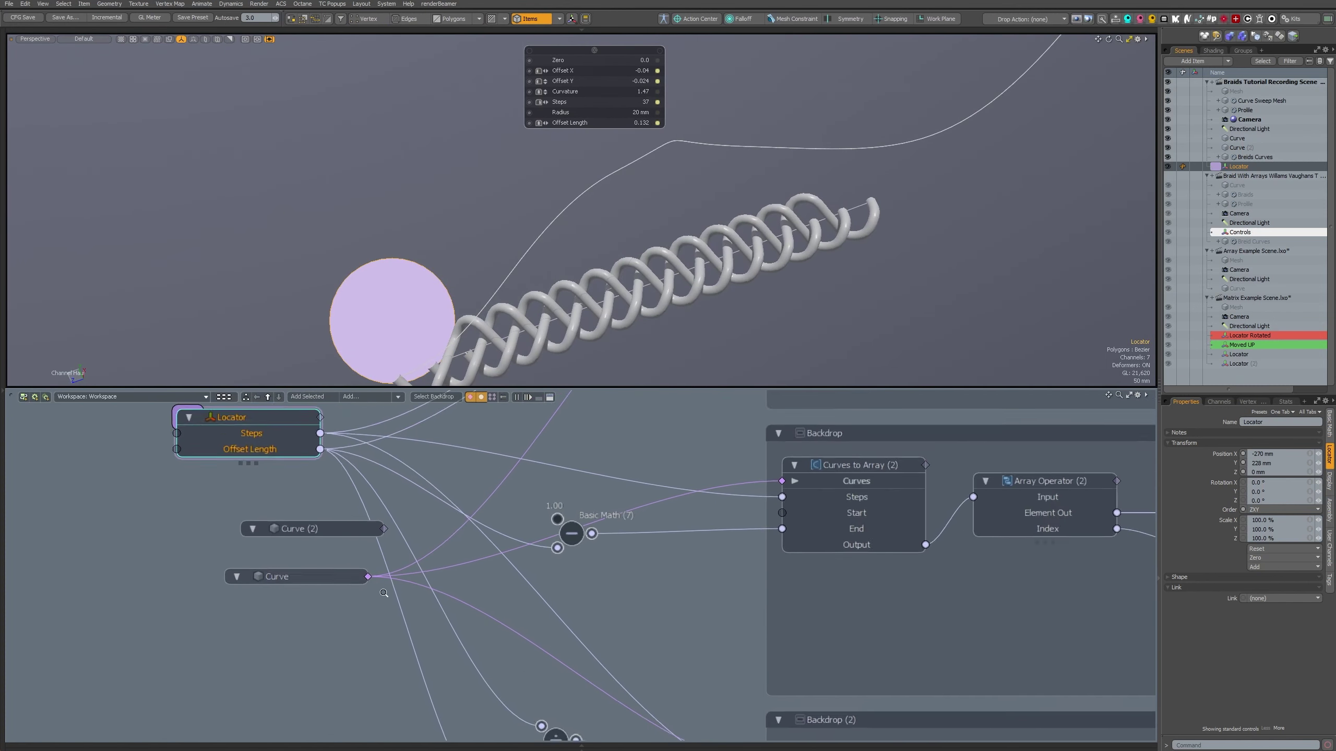
{"action": "left_click", "coordinate": [412, 577]}
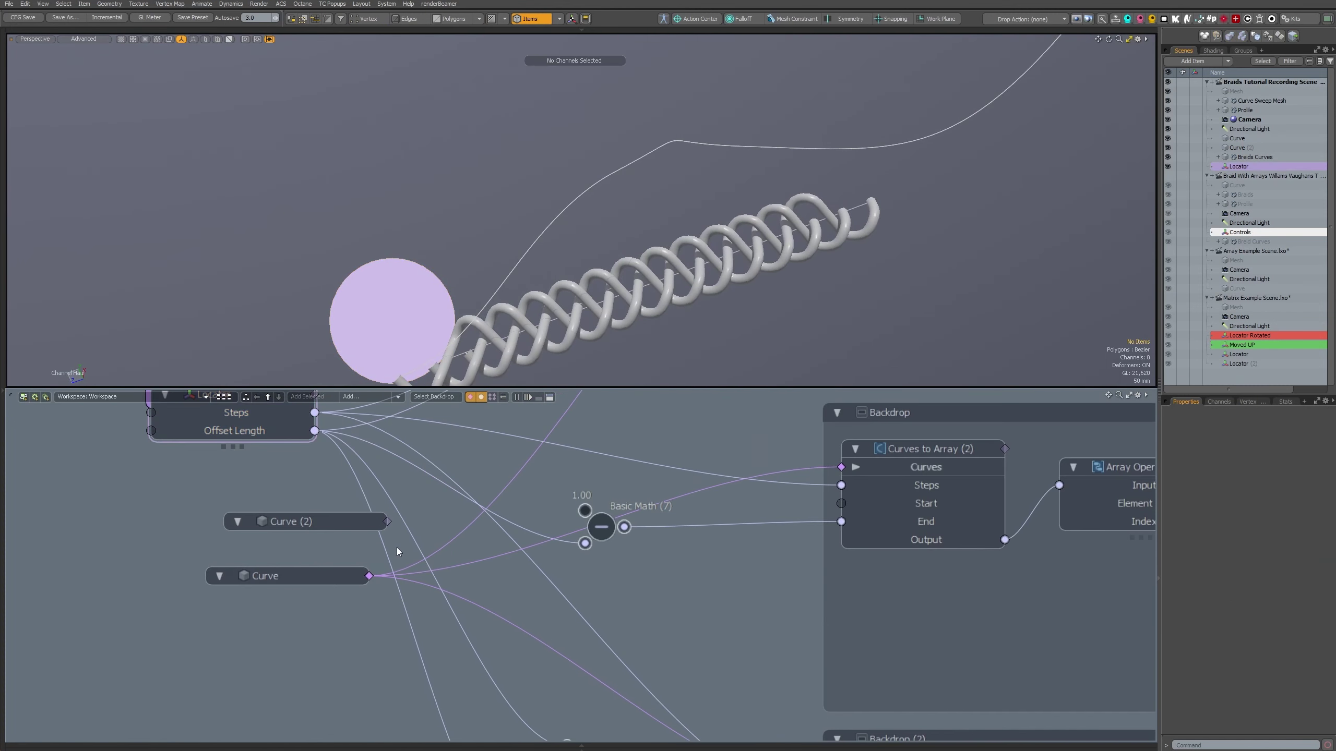
{"action": "left_click", "coordinate": [412, 576]}
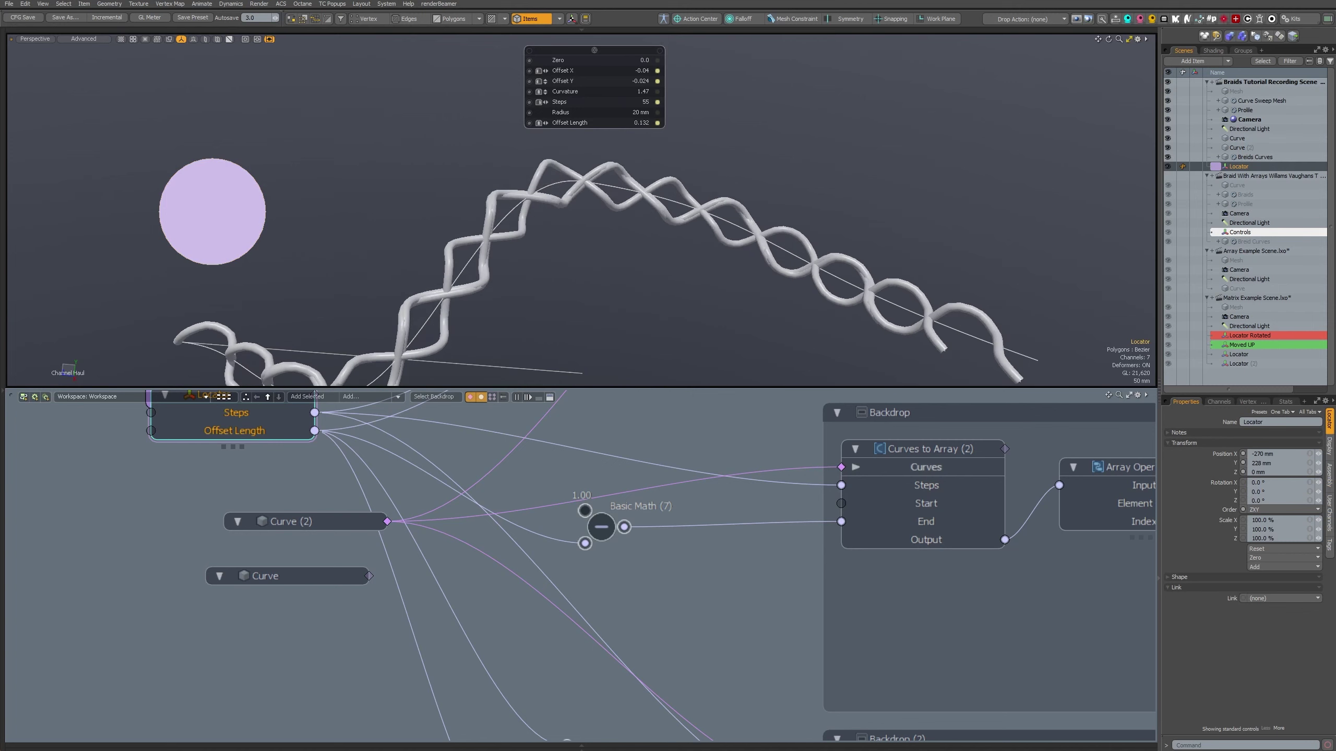
- Adjust the Locator's Steps to 107 and its Offset Length to 0.201 for the bent guide curve
{"action": "mouse_move", "coordinate": [579, 253]}
{"action": "right_mouse_down"}
{"action": "mouse_move", "coordinate": [473, 253]}
{"action": "mouse_move", "coordinate": [600, 253]}
{"action": "right_mouse_up"}
{"action": "scroll", "coordinate": [634, 215], "scroll_direction": "down", "scroll_amount": 3}
{"action": "left_click_drag", "start_coordinate": [594, 232], "coordinate": [634, 215], "text": "alt"}
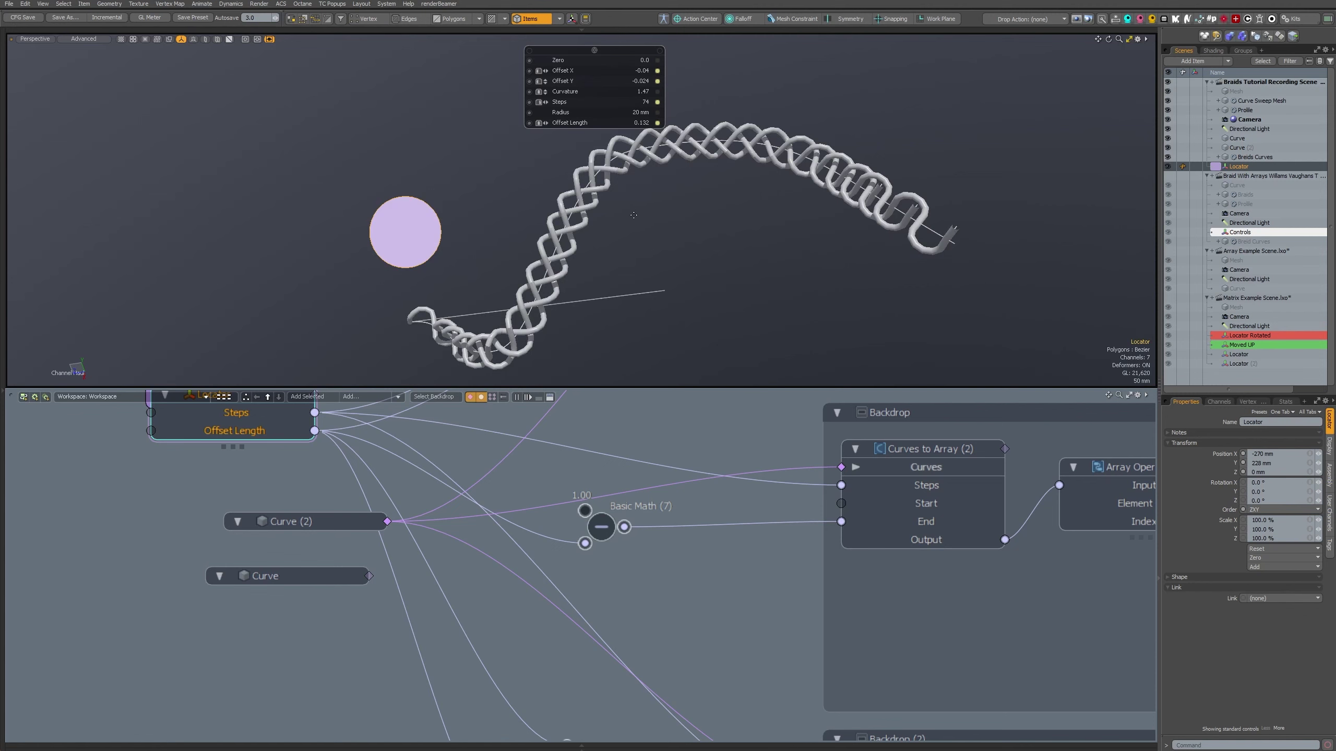
{"action": "right_click_drag", "start_coordinate": [634, 215], "coordinate": [662, 215]}
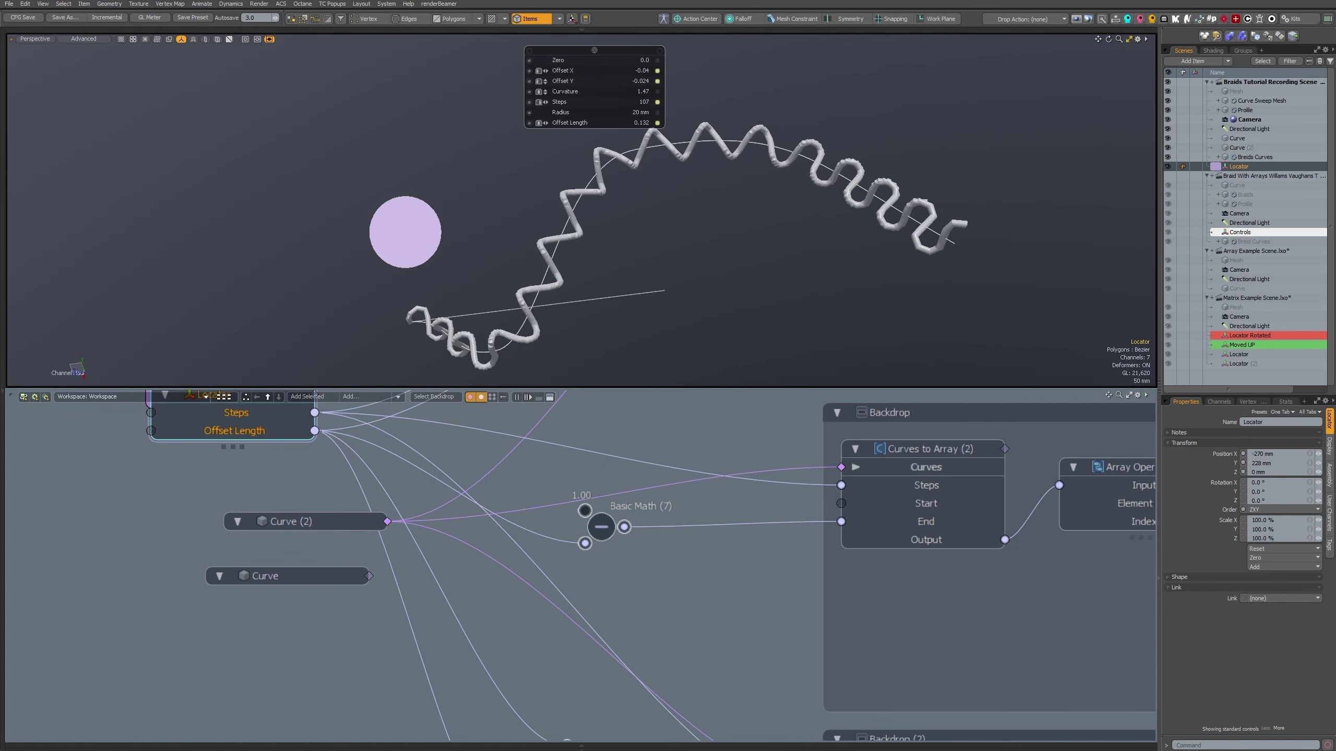
{"action": "right_click_drag", "start_coordinate": [749, 242], "coordinate": [726, 242]}
{"action": "scroll", "coordinate": [725, 243], "scroll_direction": "up", "scroll_amount": 3}
- Set the Curve Sweep operation's Steps to 250
{"action": "left_click_drag", "start_coordinate": [1115, 421], "coordinate": [934, 492], "text": "alt"}
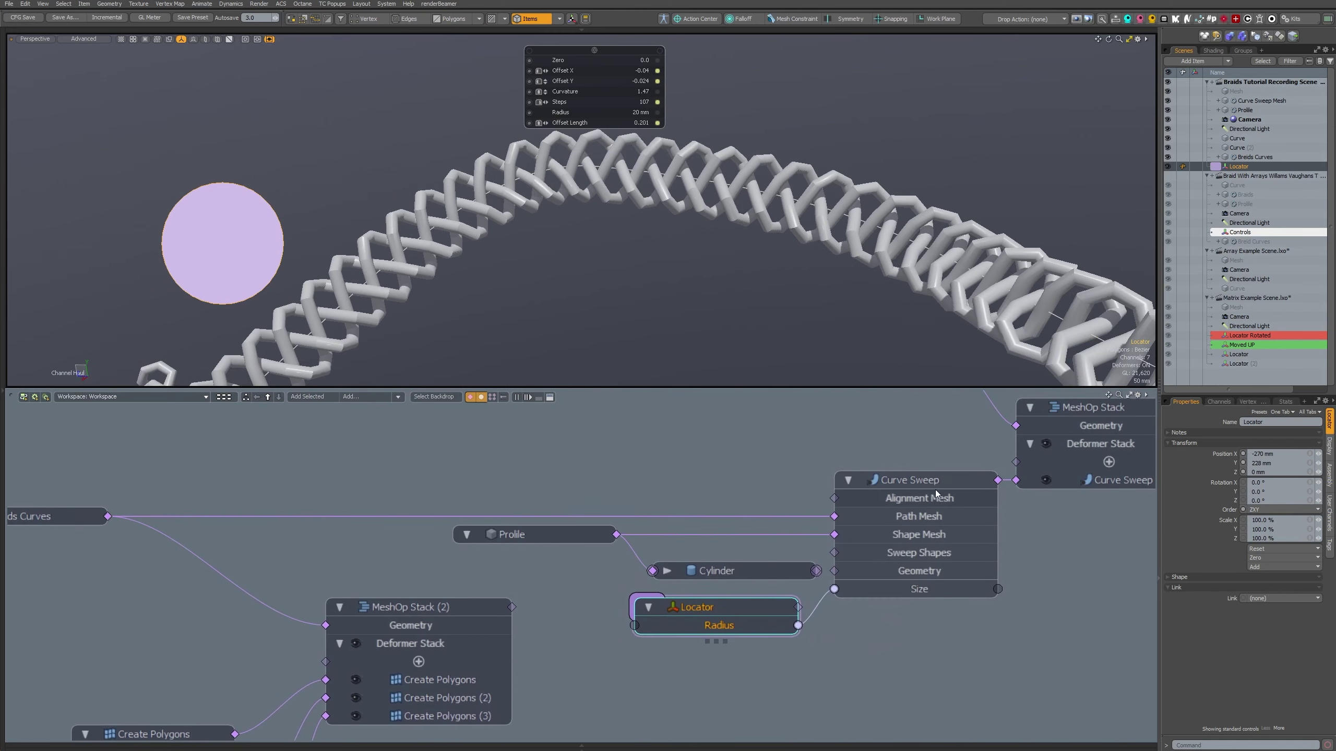
{"action": "double_click", "coordinate": [935, 481]}
{"action": "double_click", "coordinate": [968, 455]}
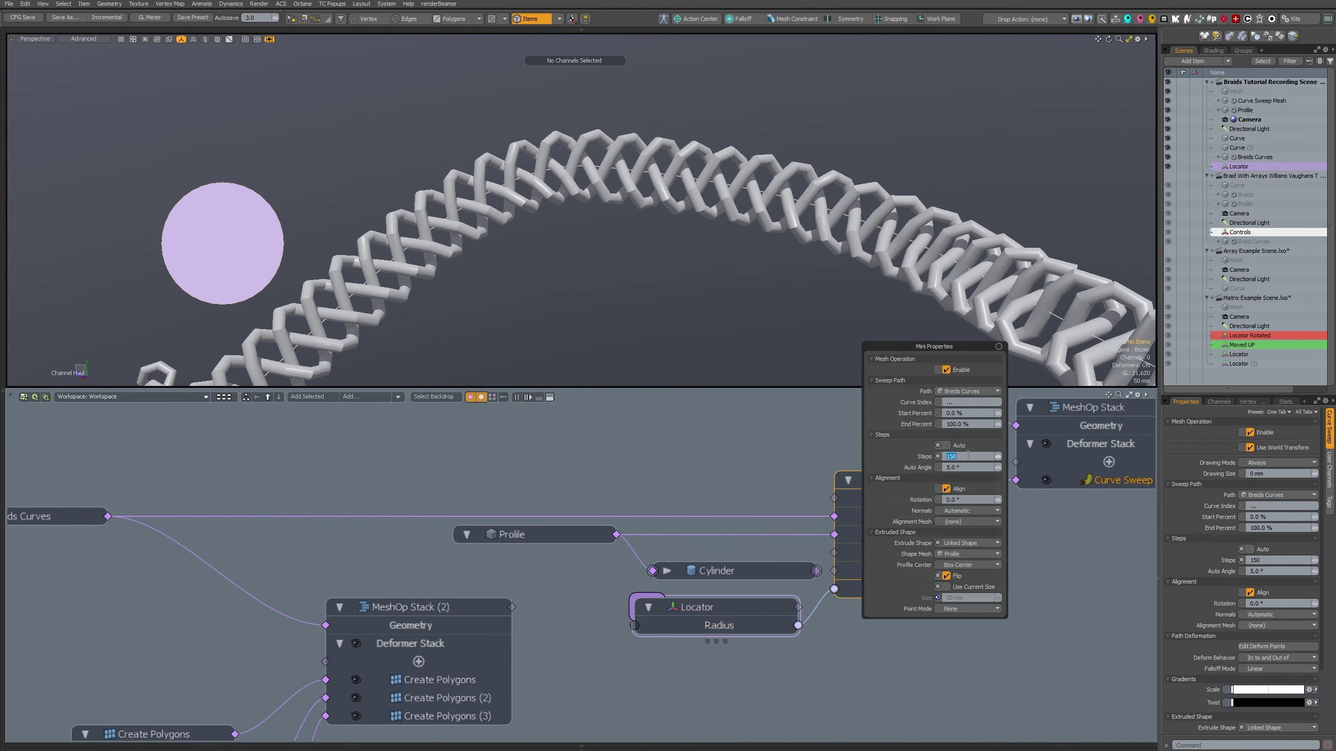
{"action": "type", "text": "250"}
{"action": "key", "text": "Return"}
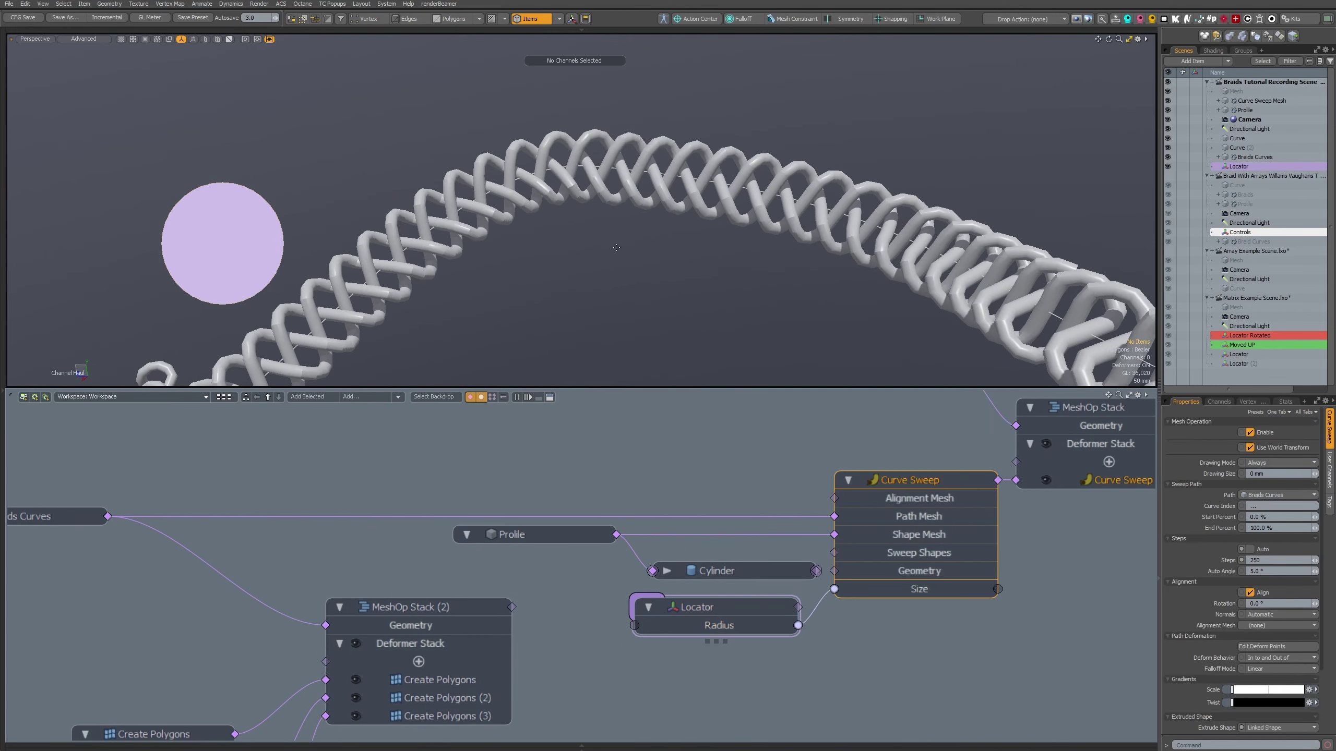
- Add a Set Polygon Type operation to the Curve Sweep Mesh's MeshOp Stack and choose its polygon type
{"action": "left_click", "coordinate": [985, 575]}
{"action": "double_click", "coordinate": [803, 501]}
{"action": "left_click_drag", "start_coordinate": [885, 465], "coordinate": [785, 522], "text": "alt"}
{"action": "left_click", "coordinate": [1246, 464]}
- Set the Locator's Radius channel to 40 mm to thicken the braid strands
{"action": "scroll", "coordinate": [658, 215], "scroll_direction": "down", "scroll_amount": 4}
{"action": "mouse_move", "coordinate": [657, 215]}
{"action": "left_mouse_down", "text": "alt"}
{"action": "mouse_move", "coordinate": [540, 312]}
{"action": "mouse_move", "coordinate": [695, 267]}
{"action": "mouse_move", "coordinate": [716, 247]}
{"action": "left_mouse_up", "text": "alt"}
{"action": "left_click", "coordinate": [316, 260]}
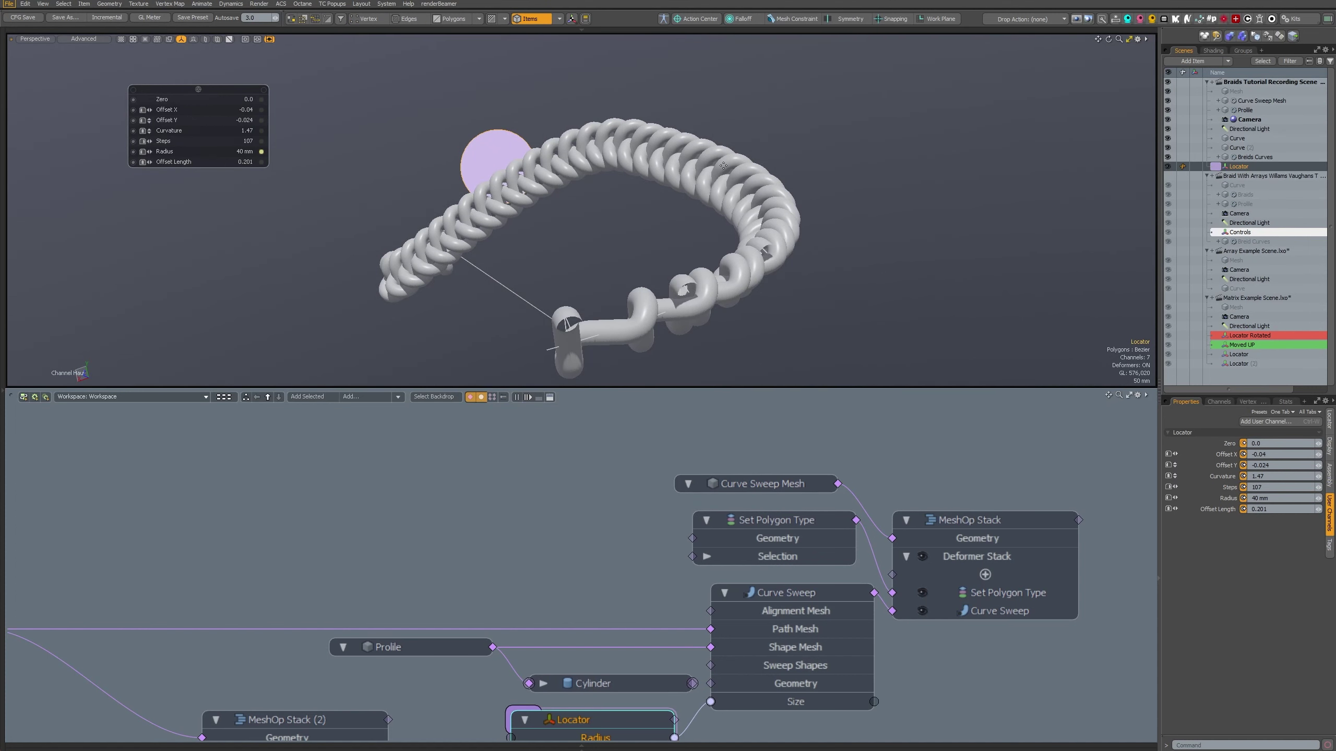
- Examine the finished braid from several angles and the node network that drives it
{"action": "left_click_drag", "start_coordinate": [641, 199], "coordinate": [650, 143], "text": "alt"}
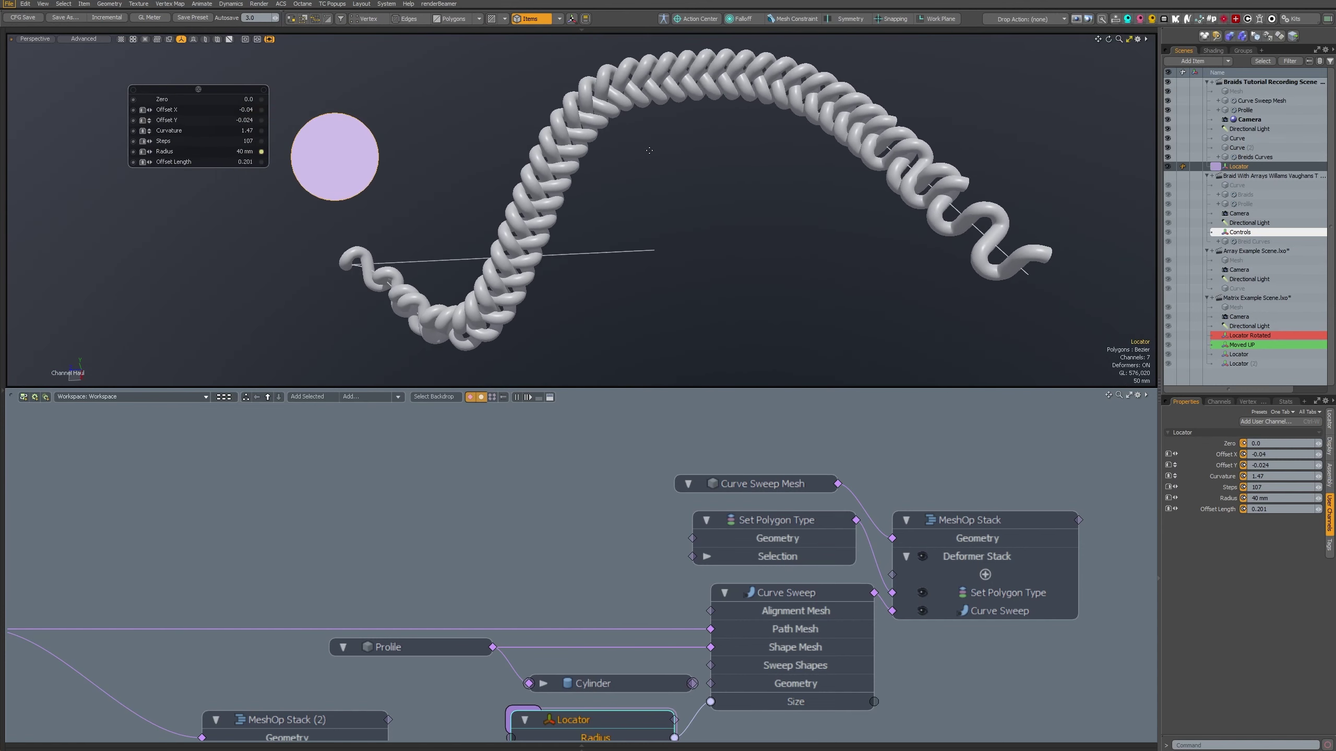
{"action": "scroll", "coordinate": [689, 288], "scroll_direction": "down", "scroll_amount": 3}
{"action": "left_click_drag", "start_coordinate": [689, 288], "coordinate": [669, 216], "text": "alt"}
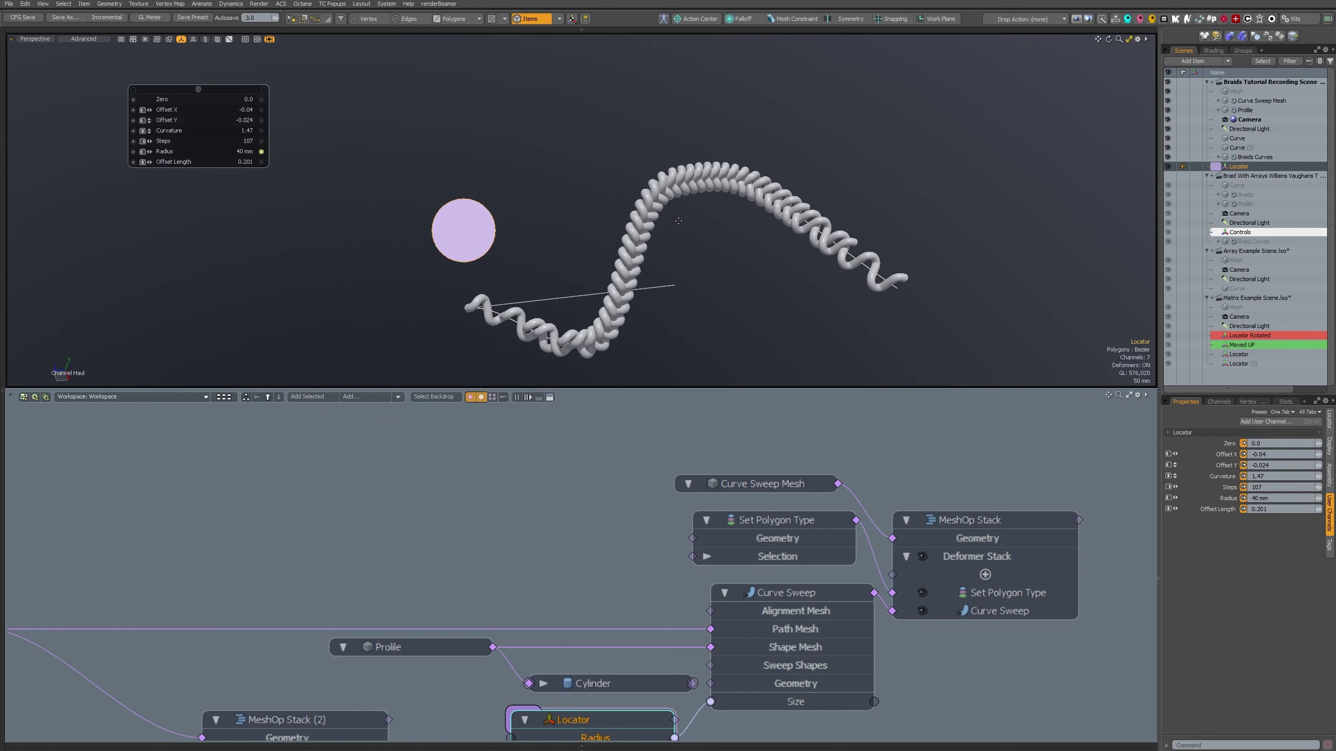
{"action": "scroll", "coordinate": [650, 545], "scroll_direction": "down", "scroll_amount": 1}
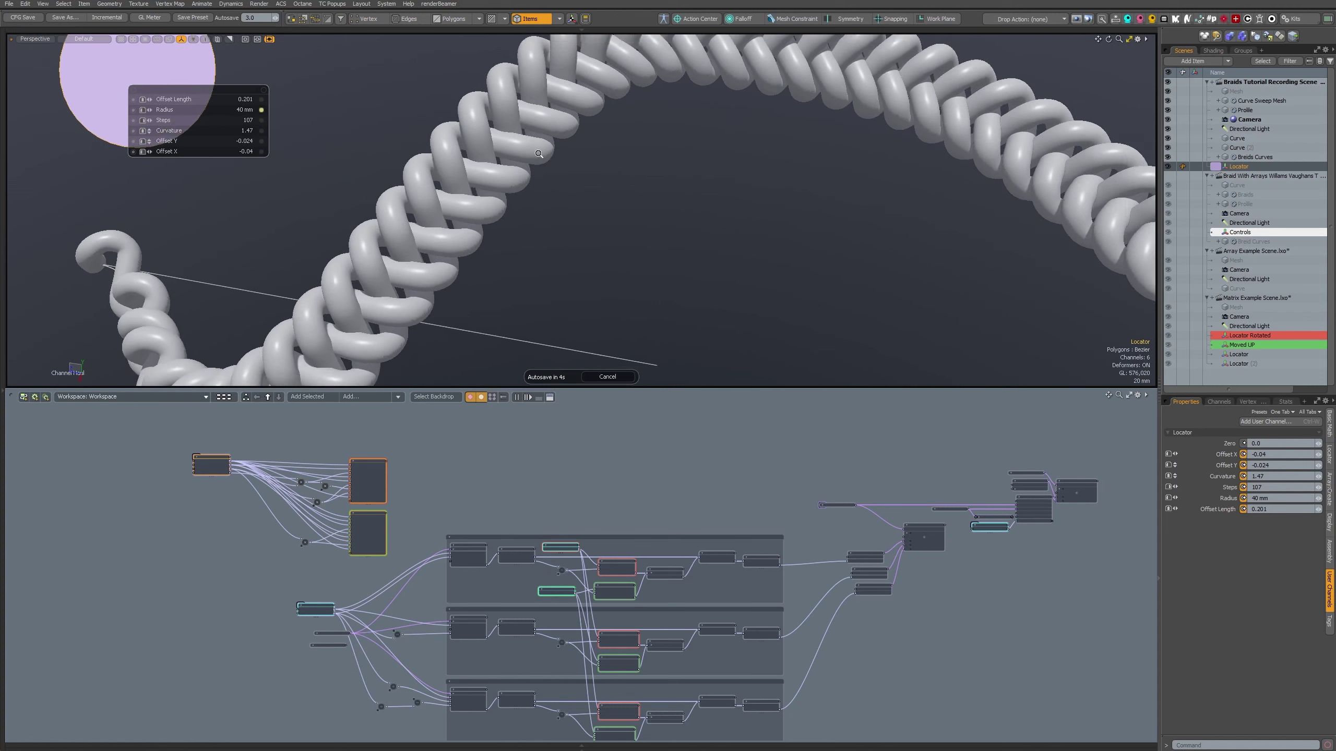
{"action": "mouse_move", "coordinate": [427, 214]}
{"action": "left_mouse_down", "text": "alt"}
{"action": "mouse_move", "coordinate": [671, 224]}
{"action": "mouse_move", "coordinate": [703, 184]}
{"action": "mouse_move", "coordinate": [646, 230]}
{"action": "mouse_move", "coordinate": [707, 322]}
{"action": "mouse_move", "coordinate": [583, 204]}
{"action": "left_mouse_up", "text": "alt"}
{"action": "scroll", "coordinate": [552, 558], "scroll_direction": "up", "scroll_amount": 5}
{"action": "left_click_drag", "start_coordinate": [526, 516], "coordinate": [700, 508], "text": "alt"}
{"action": "scroll", "coordinate": [452, 533], "scroll_direction": "up", "scroll_amount": 3}
{"action": "left_click_drag", "start_coordinate": [417, 510], "coordinate": [496, 550], "text": "alt"}
{"action": "scroll", "coordinate": [494, 545], "scroll_direction": "down", "scroll_amount": 2}
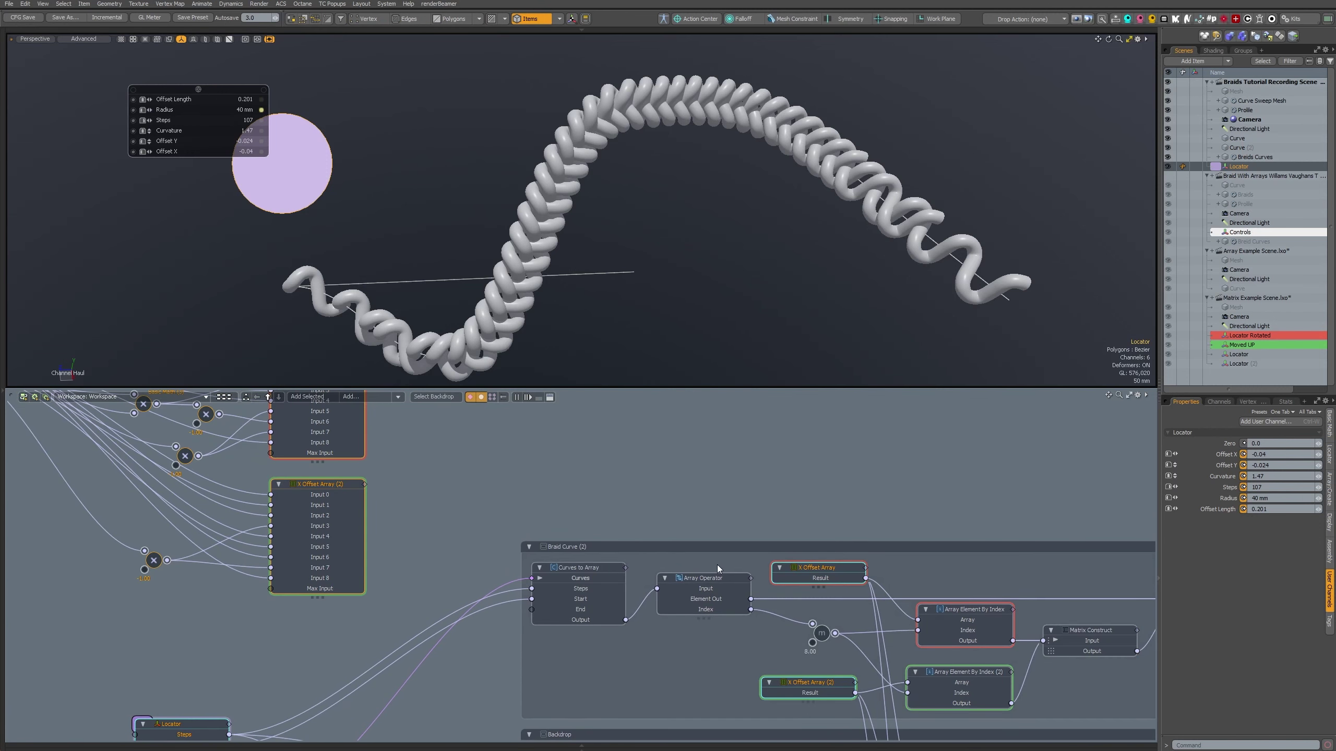
- Add a Channel Bundle and a Channel Unbundle node to the schematic
{"action": "mouse_move", "coordinate": [523, 493]}
{"action": "left_mouse_down", "text": "alt"}
{"action": "mouse_move", "coordinate": [525, 529]}
{"action": "mouse_move", "coordinate": [542, 487]}
{"action": "left_mouse_up", "text": "alt"}
{"action": "left_click_drag", "start_coordinate": [542, 388], "coordinate": [542, 213]}
{"action": "left_click", "coordinate": [351, 221]}
{"action": "left_click", "coordinate": [425, 110]}
{"action": "type", "text": "b"}
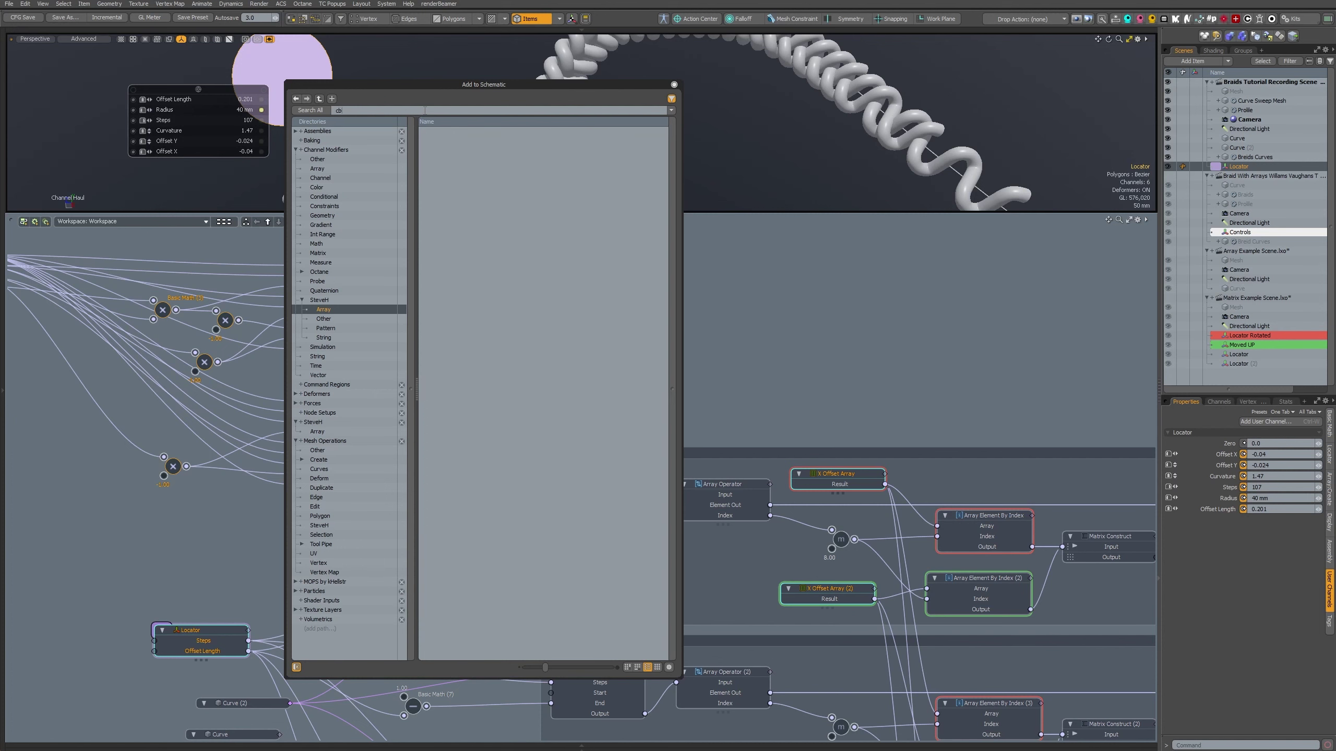
{"action": "type", "text": "un"}
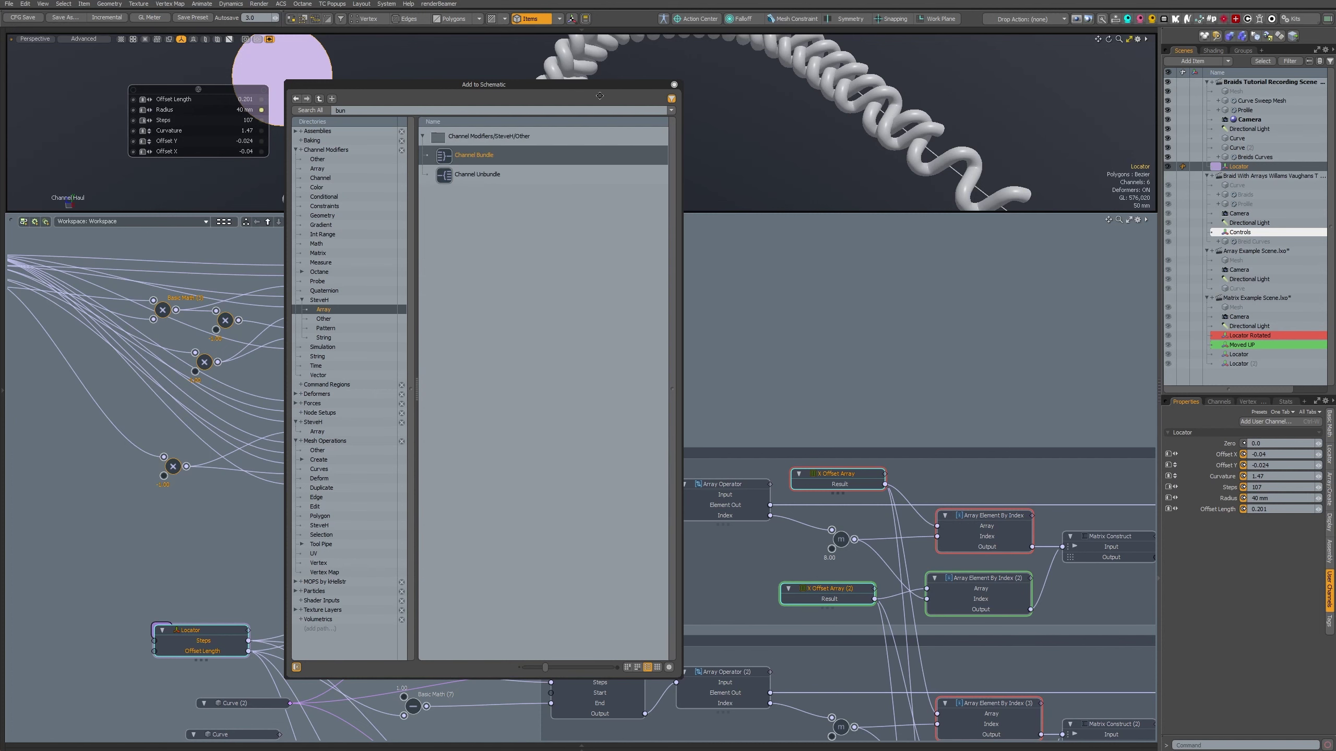
{"action": "left_click_drag", "start_coordinate": [599, 96], "coordinate": [537, 90]}
{"action": "double_click", "coordinate": [412, 158]}
{"action": "double_click", "coordinate": [415, 177]}
{"action": "left_click", "coordinate": [612, 87]}
- Merge the split-off Result nodes of the two X Offset Arrays back into their main array nodes
{"action": "scroll", "coordinate": [788, 421], "scroll_direction": "down", "scroll_amount": 2}
{"action": "left_click_drag", "start_coordinate": [789, 474], "coordinate": [703, 385], "text": "alt"}
{"action": "left_click", "coordinate": [742, 376]}
{"action": "left_click", "coordinate": [738, 472], "text": "shift"}
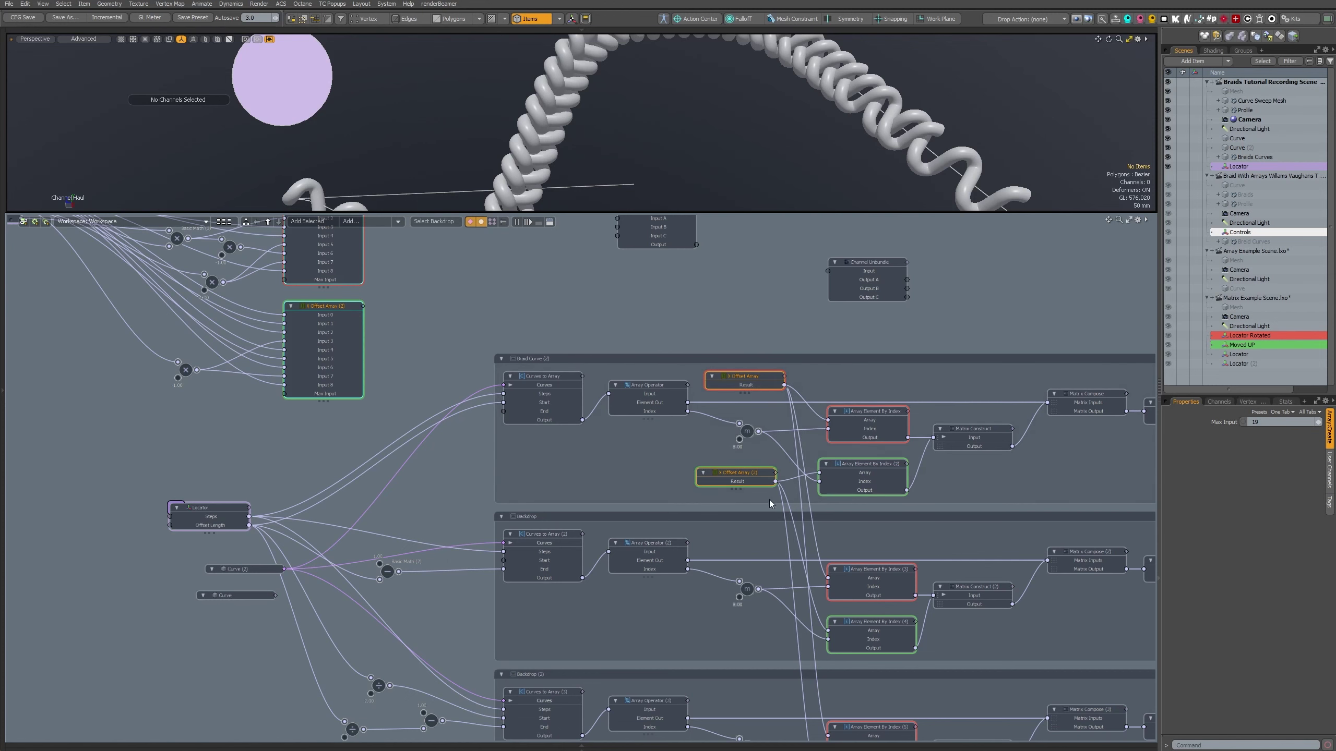
{"action": "left_click", "coordinate": [789, 478]}
{"action": "left_click", "coordinate": [783, 497], "text": "shift"}
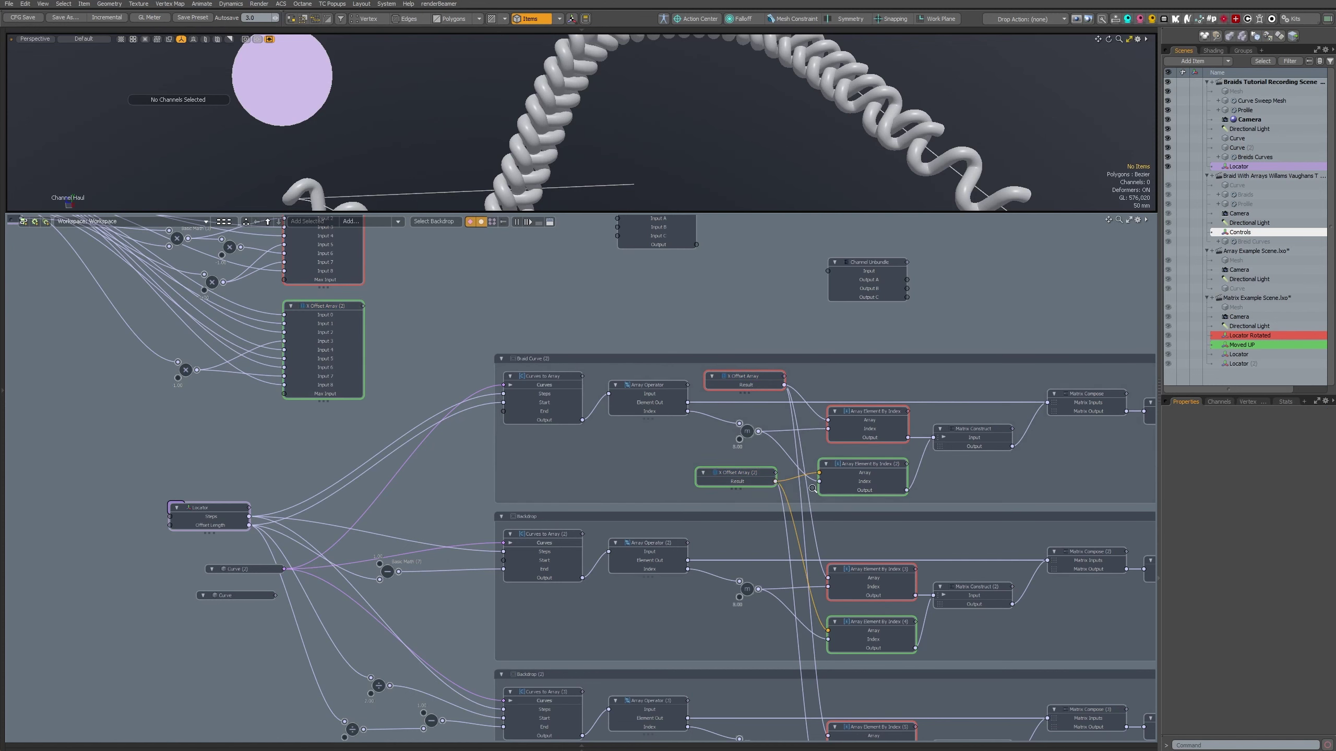
{"action": "scroll", "coordinate": [813, 489], "scroll_direction": "down", "scroll_amount": 3}
{"action": "left_click", "coordinate": [671, 613]}
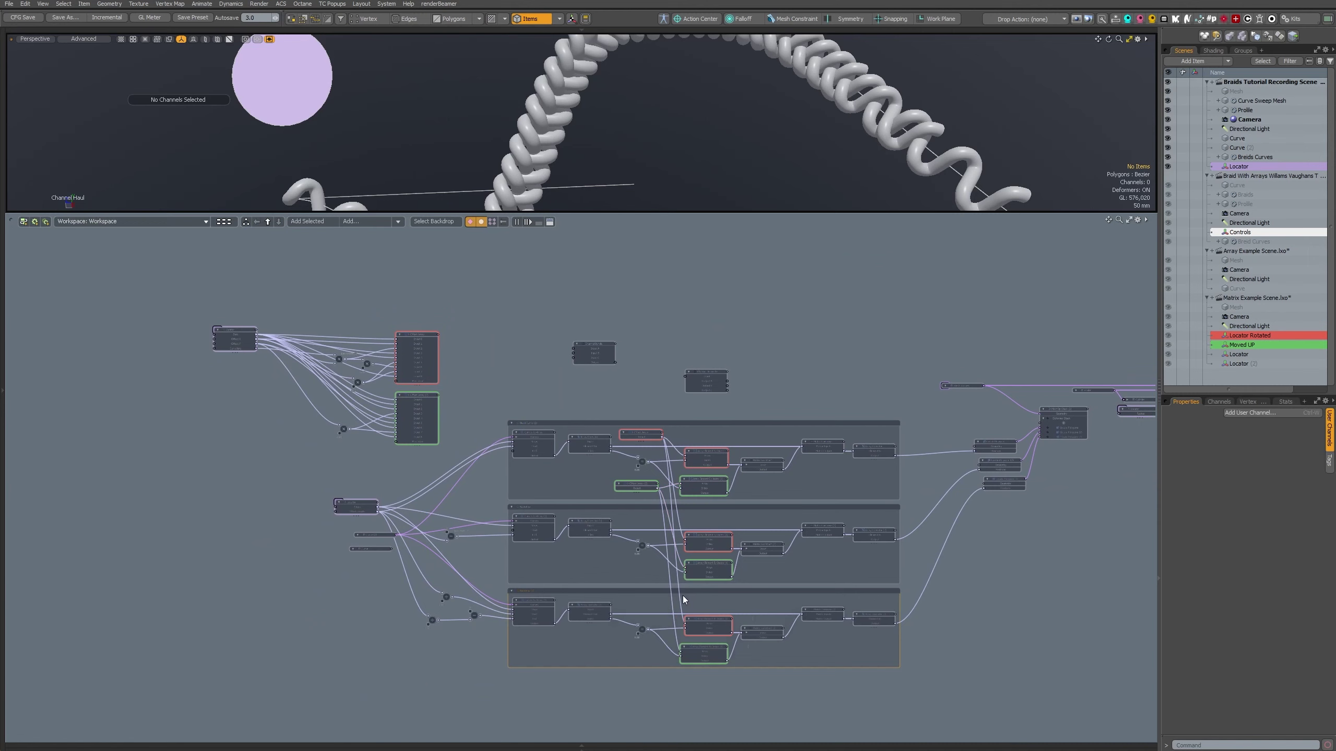
{"action": "left_click", "coordinate": [666, 599]}
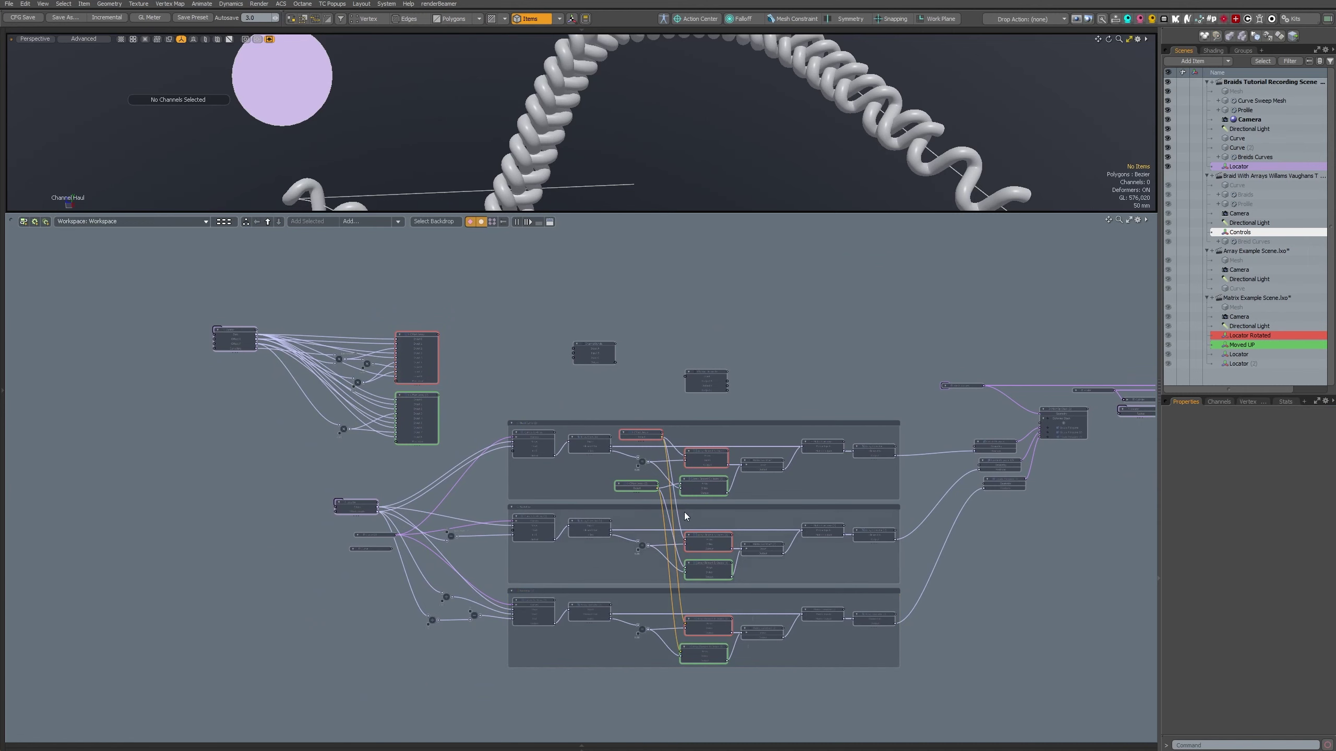
{"action": "left_click_drag", "start_coordinate": [704, 509], "coordinate": [662, 525], "text": "shift"}
{"action": "left_click_drag", "start_coordinate": [678, 436], "coordinate": [714, 446], "text": "ctrl+alt"}
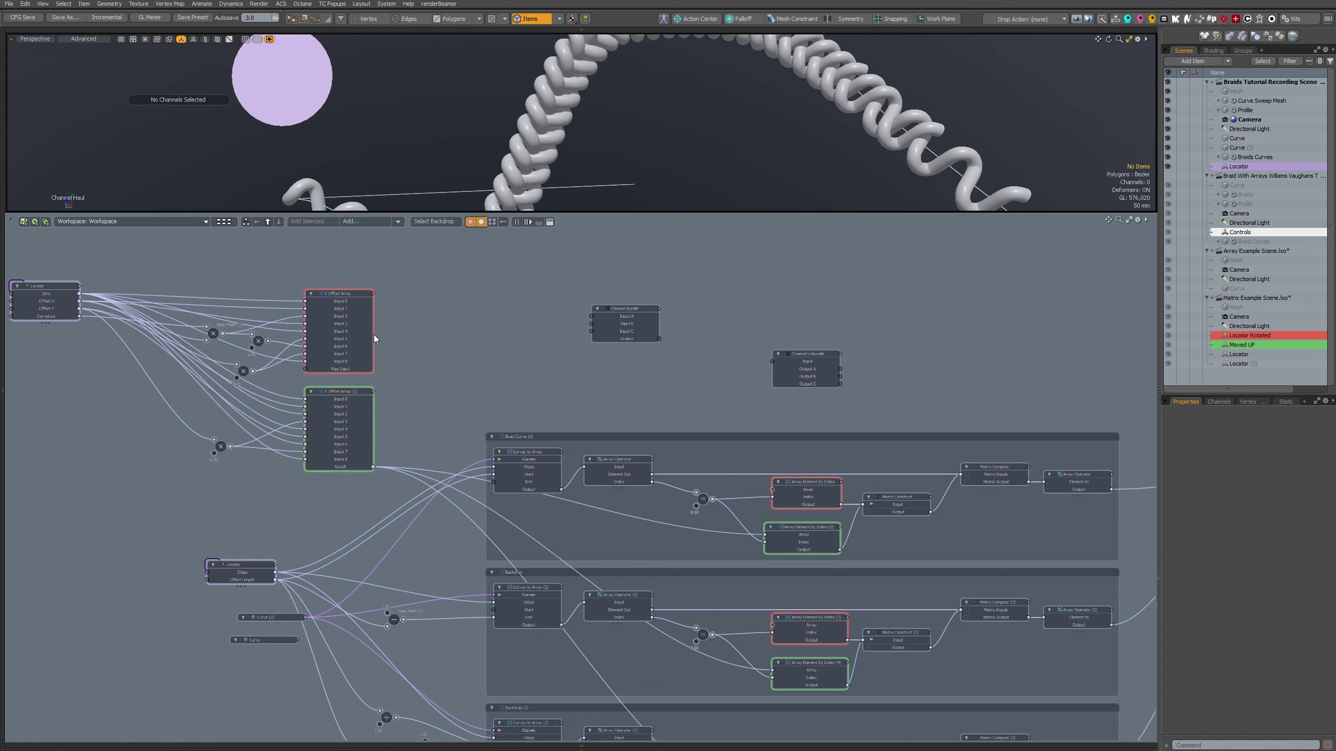
- Show the Result channel on the red X Offset Array node and remove its Max Input channel and leftover split node
{"action": "left_click", "coordinate": [334, 294]}
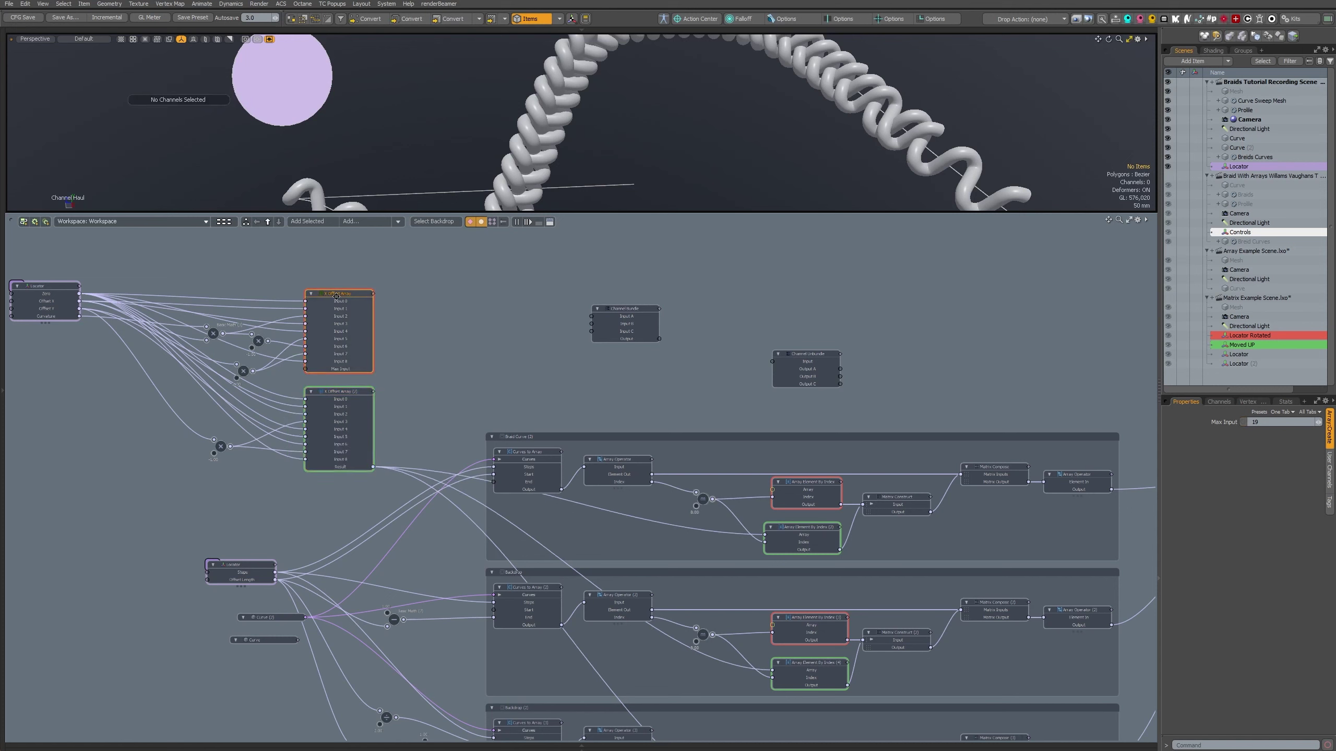
{"action": "right_click", "coordinate": [337, 294]}
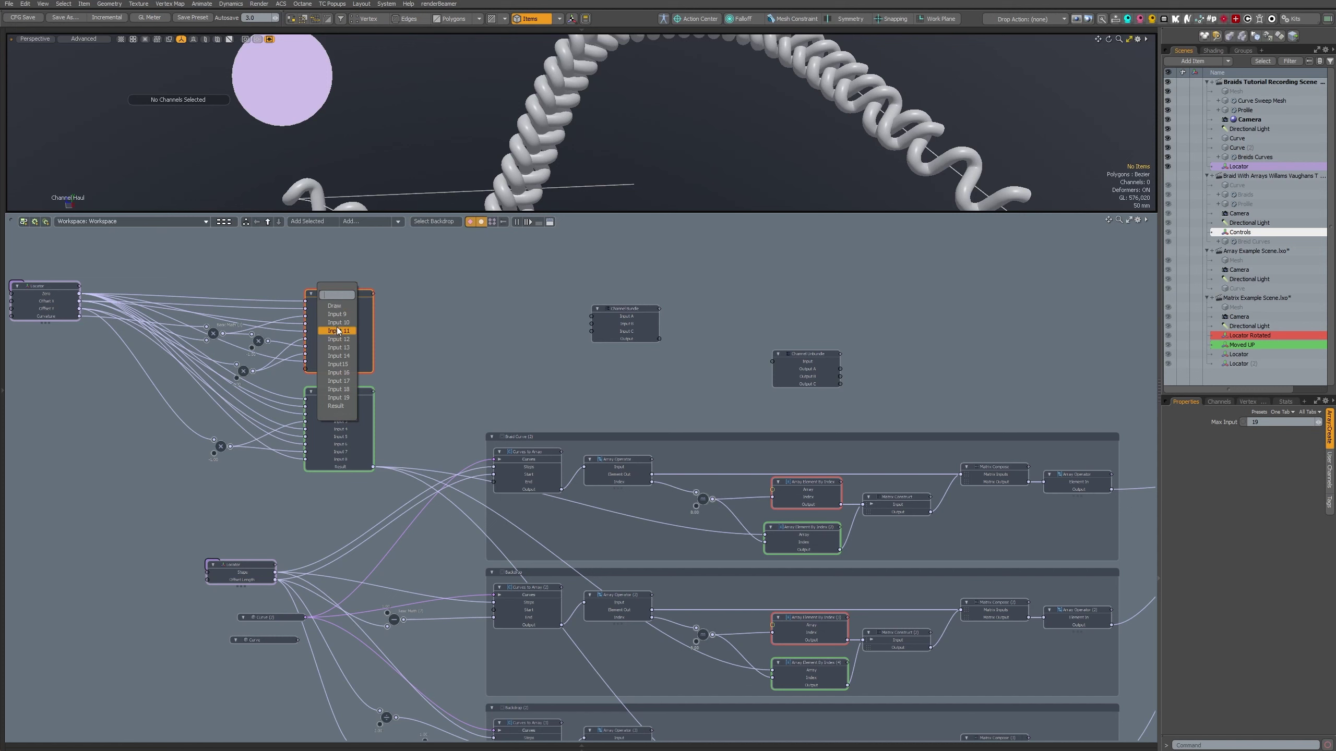
{"action": "left_click", "coordinate": [337, 406]}
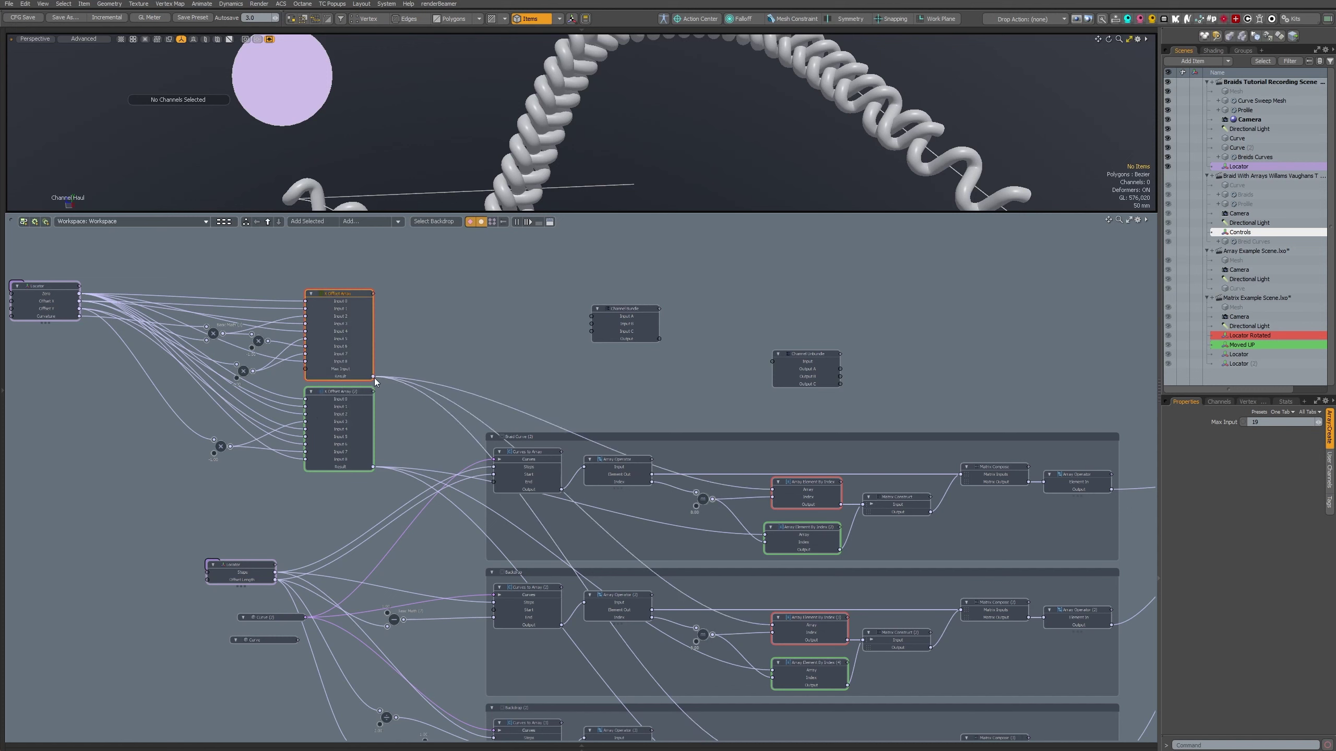
{"action": "left_click", "coordinate": [357, 369]}
{"action": "key", "text": "ctrl+d"}
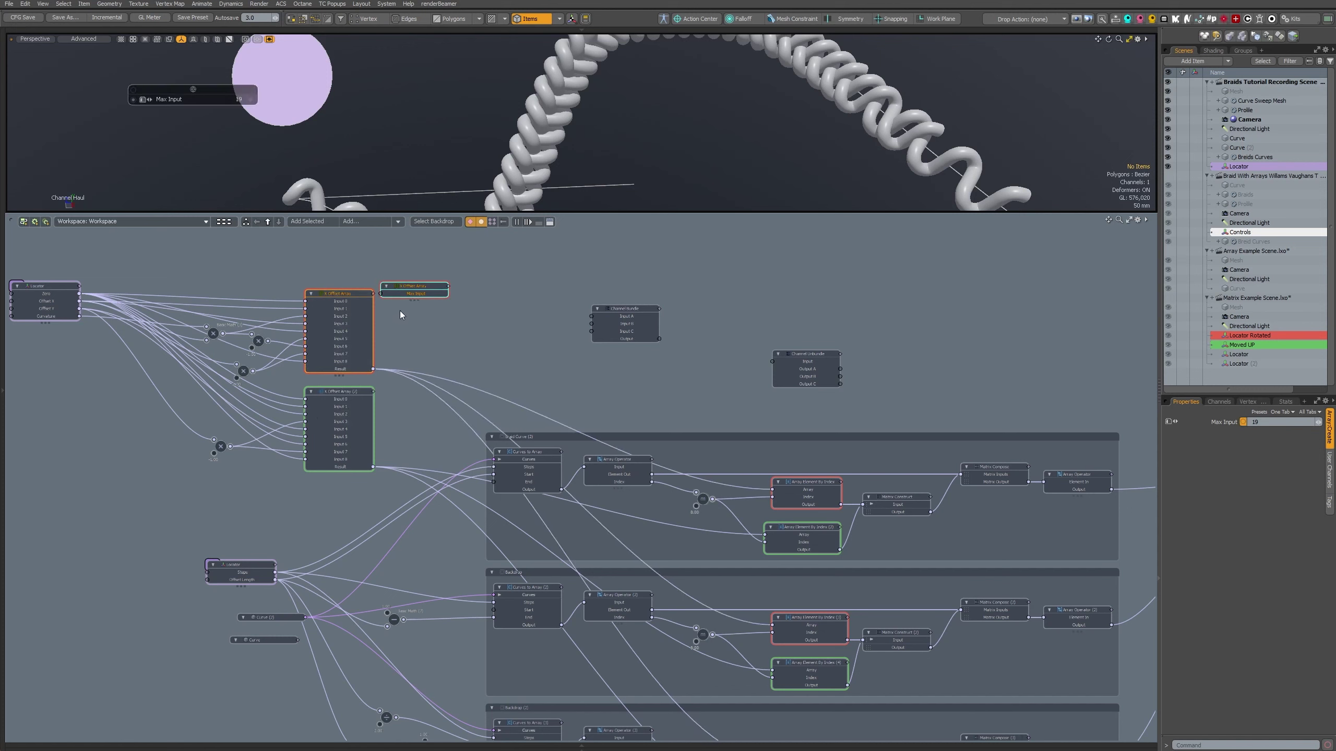
{"action": "left_click", "coordinate": [407, 263]}
{"action": "key", "text": "Delete"}
{"action": "key", "text": "ctrl+z"}
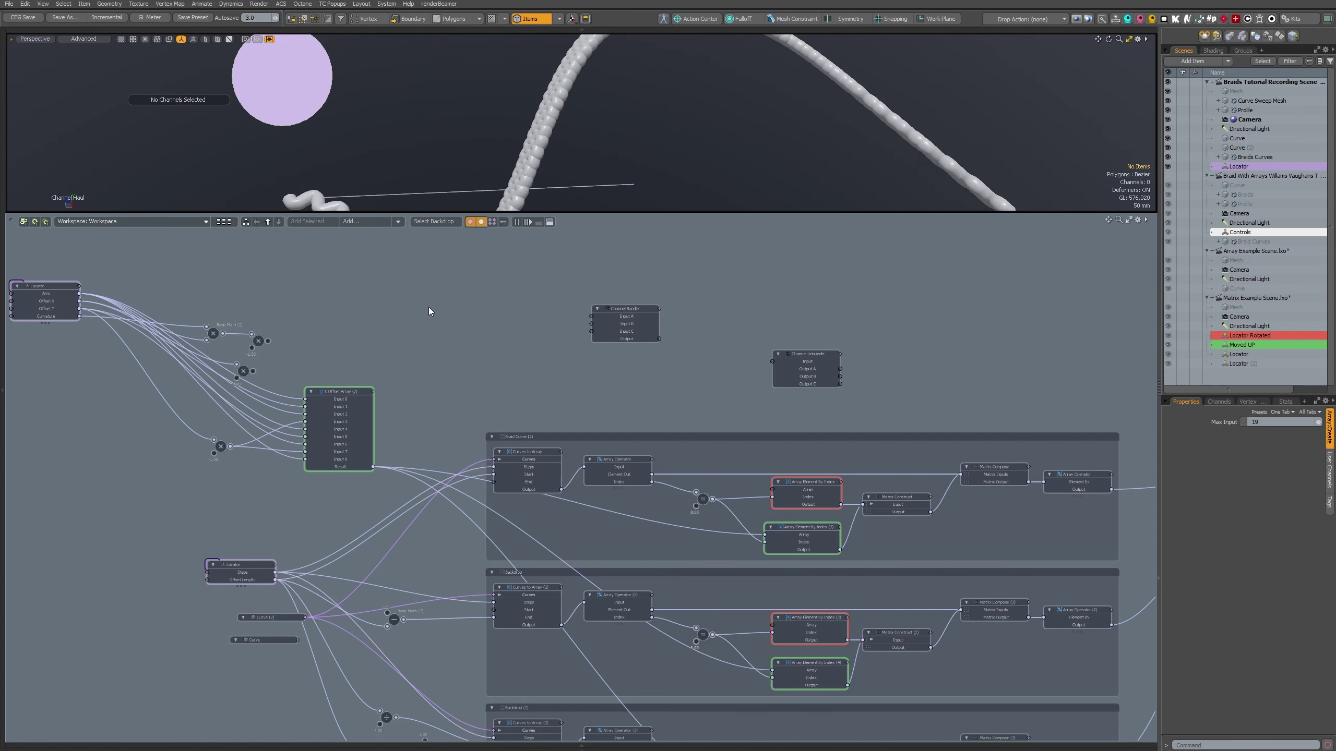
{"action": "left_click", "coordinate": [422, 322]}
{"action": "key", "text": "ctrl+z"}
{"action": "key", "text": "BackSpace"}
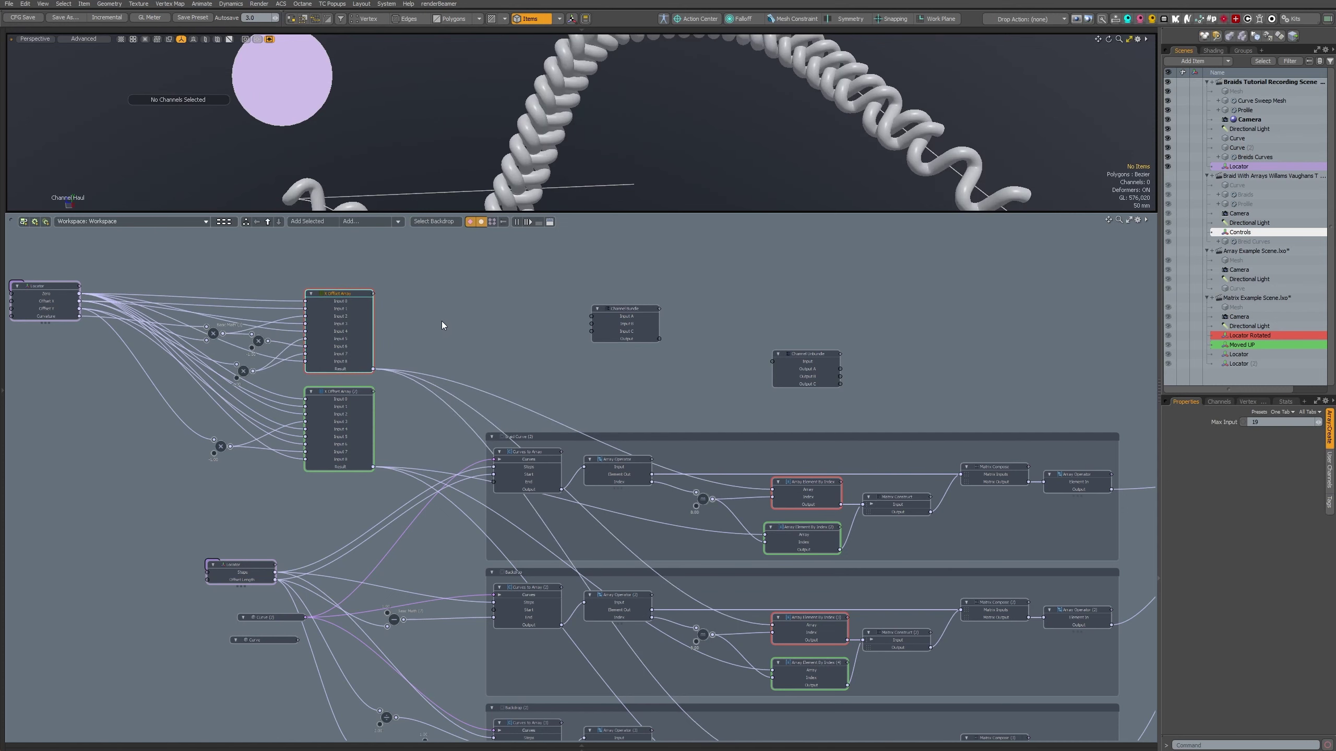
{"action": "left_click", "coordinate": [441, 321]}
- Place the Channel Bundle beside the offset arrays, and remove its Input C and the Channel Unbundle's Output C
{"action": "scroll", "coordinate": [494, 367], "scroll_direction": "up", "scroll_amount": 3}
{"action": "left_click_drag", "start_coordinate": [494, 366], "coordinate": [651, 439], "text": "alt"}
{"action": "left_click_drag", "start_coordinate": [889, 341], "coordinate": [558, 423]}
{"action": "left_click", "coordinate": [552, 458]}
{"action": "key", "text": "Delete"}
{"action": "left_click", "coordinate": [777, 313]}
{"action": "key", "text": "Delete"}
{"action": "left_click", "coordinate": [767, 459]}
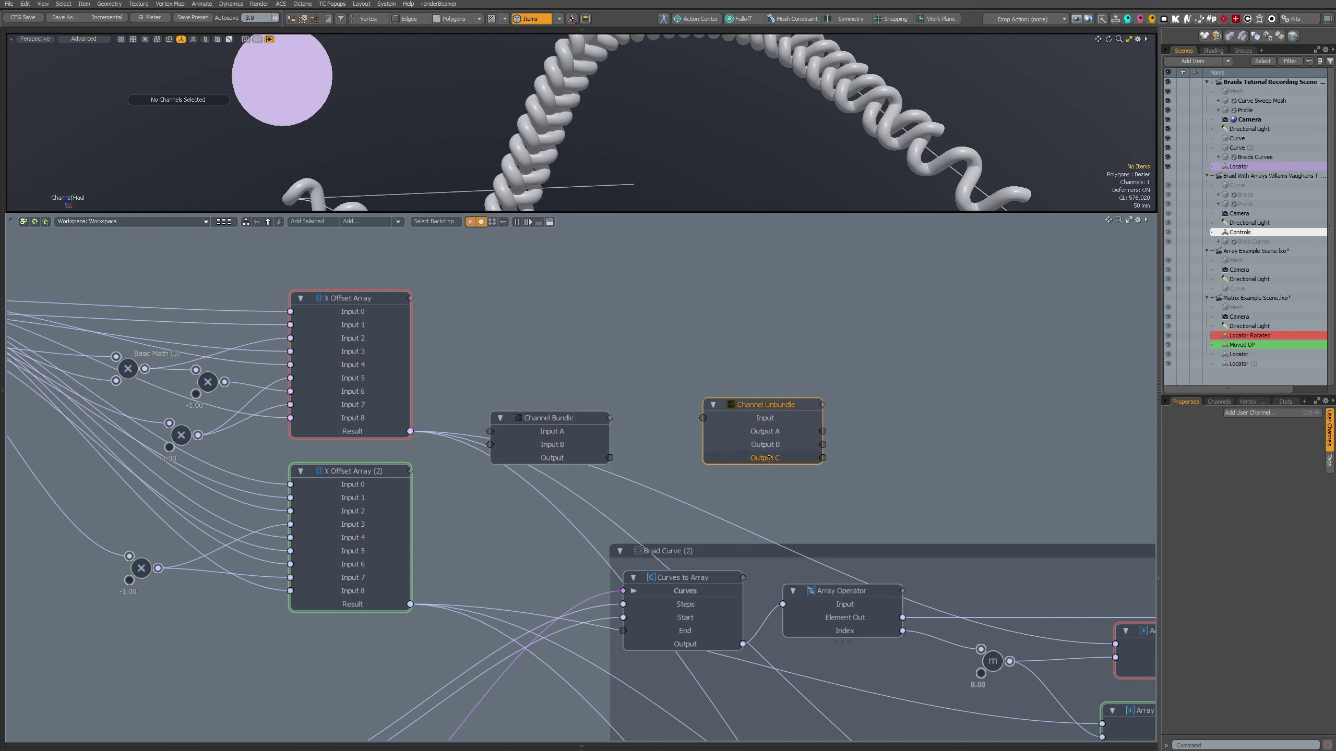
{"action": "key", "text": "Delete"}
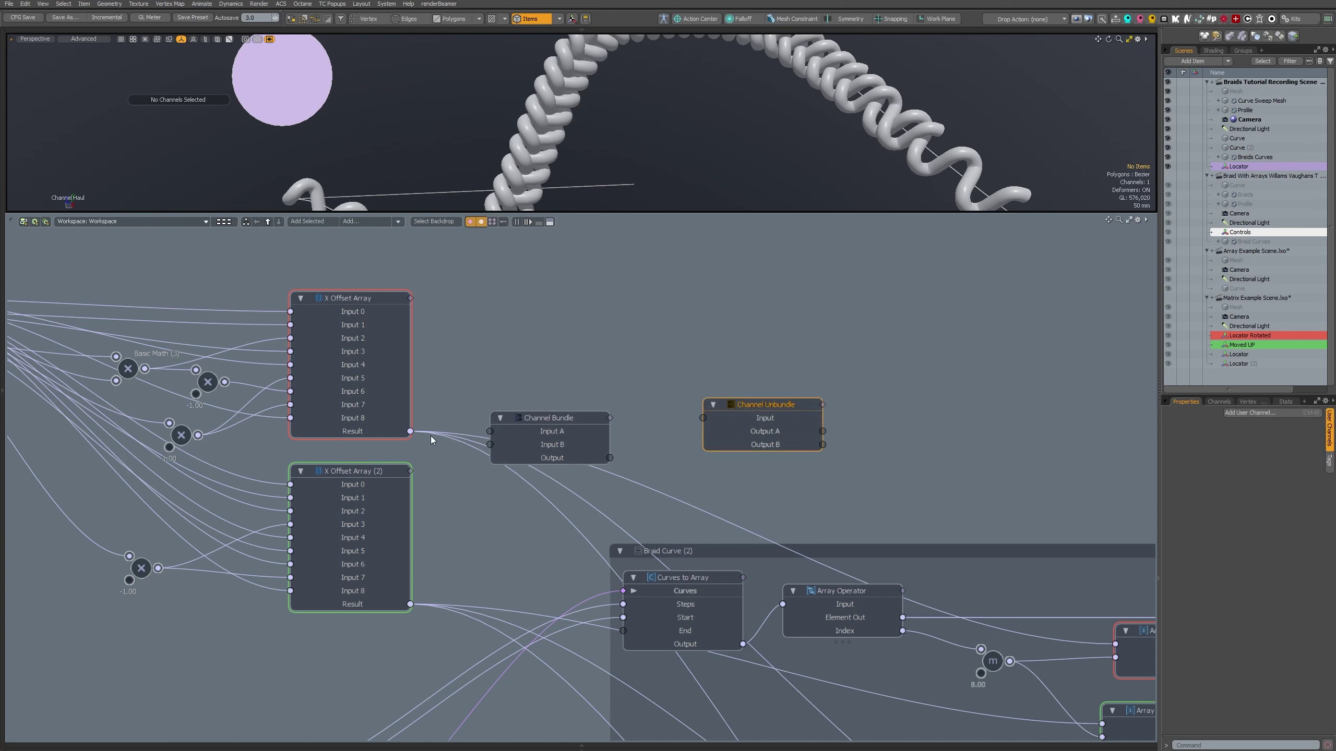
- Delete both offset arrays' outgoing Result links and connect the Results to Input A and Input B of the Channel Bundle
{"action": "left_click_drag", "start_coordinate": [454, 462], "coordinate": [445, 439]}
{"action": "key", "text": "Delete"}
{"action": "left_click_drag", "start_coordinate": [456, 634], "coordinate": [445, 593]}
{"action": "key", "text": "Delete"}
{"action": "left_click_drag", "start_coordinate": [410, 432], "coordinate": [490, 431]}
{"action": "left_click_drag", "start_coordinate": [410, 605], "coordinate": [490, 445]}
- Align the Channel Unbundle node with the Channel Bundle and connect the bundle's Output to its Input
{"action": "scroll", "coordinate": [584, 352], "scroll_direction": "up", "scroll_amount": 2}
{"action": "left_click_drag", "start_coordinate": [584, 352], "coordinate": [560, 396], "text": "alt"}
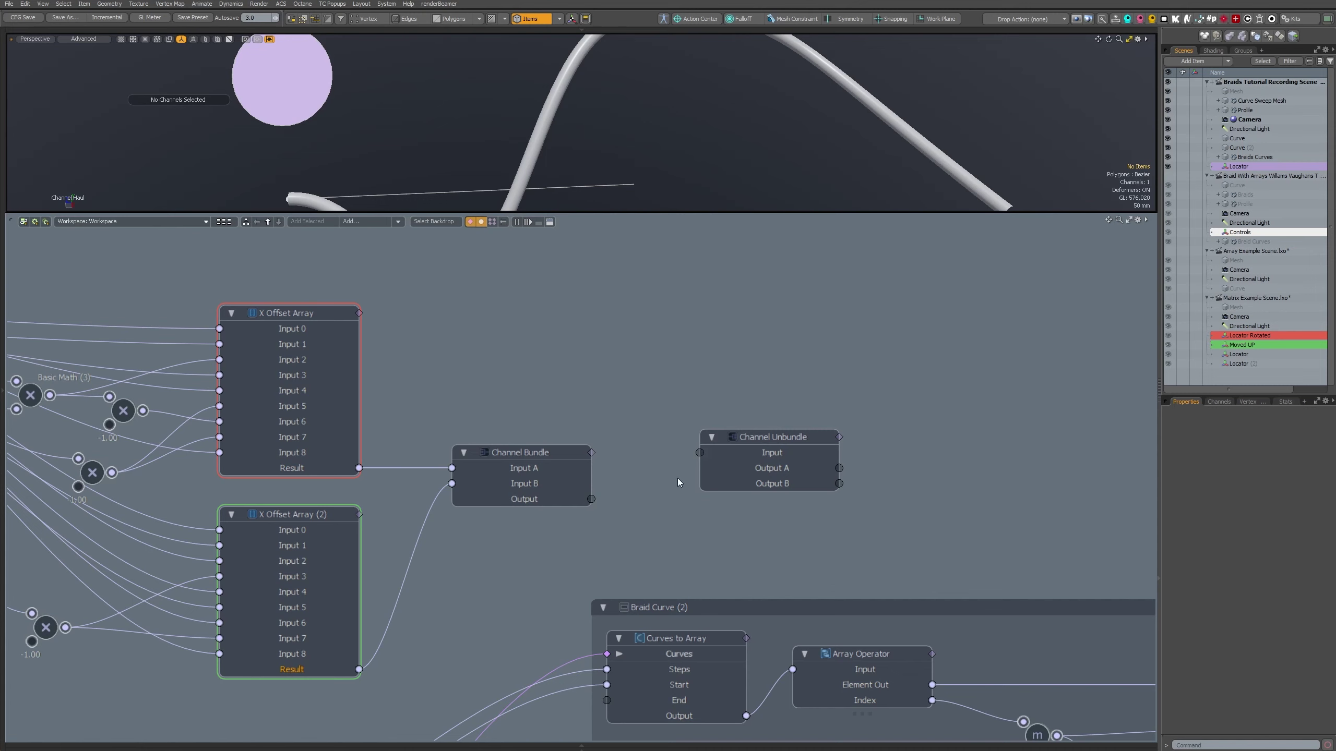
{"action": "left_click_drag", "start_coordinate": [793, 435], "coordinate": [809, 466]}
{"action": "left_click_drag", "start_coordinate": [591, 499], "coordinate": [784, 455]}
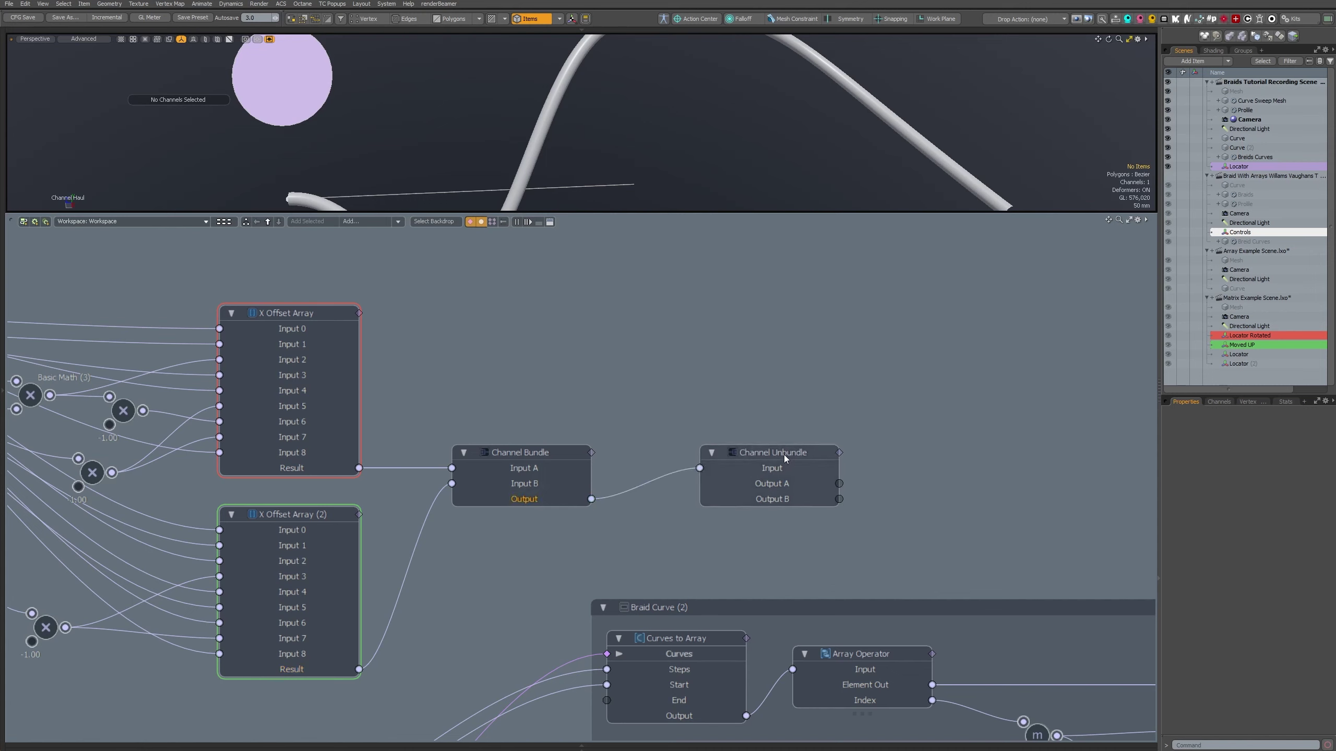
- Split Output A and Output B off the Channel Unbundle into a separate node inside the Braid Curve (2) backdrop
{"action": "left_click", "coordinate": [779, 486]}
{"action": "left_click", "coordinate": [778, 498], "text": "shift"}
{"action": "key", "text": "alt+x"}
{"action": "left_click_drag", "start_coordinate": [807, 503], "coordinate": [670, 339], "text": "alt"}
{"action": "left_click_drag", "start_coordinate": [669, 339], "coordinate": [638, 412], "text": "ctrl+alt"}
{"action": "left_click_drag", "start_coordinate": [489, 382], "coordinate": [489, 373]}
{"action": "left_click", "coordinate": [674, 418]}
{"action": "left_click_drag", "start_coordinate": [673, 418], "coordinate": [637, 385], "text": "alt"}
{"action": "left_click_drag", "start_coordinate": [689, 339], "coordinate": [735, 509]}
- Connect the Channel Unbundle's Output A and Output B to the Array inputs of the first backdrop's two Array Element By Index nodes
{"action": "scroll", "coordinate": [786, 565], "scroll_direction": "up", "scroll_amount": 2}
{"action": "scroll", "coordinate": [626, 596], "scroll_direction": "up", "scroll_amount": 2}
{"action": "left_click_drag", "start_coordinate": [604, 609], "coordinate": [721, 595]}
- Move the offset network farther above the backdrops and set the Channel Unbundle close beside the Channel Bundle
{"action": "scroll", "coordinate": [661, 172], "scroll_direction": "down", "scroll_amount": 4}
{"action": "scroll", "coordinate": [683, 553], "scroll_direction": "down", "scroll_amount": 3}
{"action": "left_click_drag", "start_coordinate": [820, 337], "coordinate": [341, 571]}
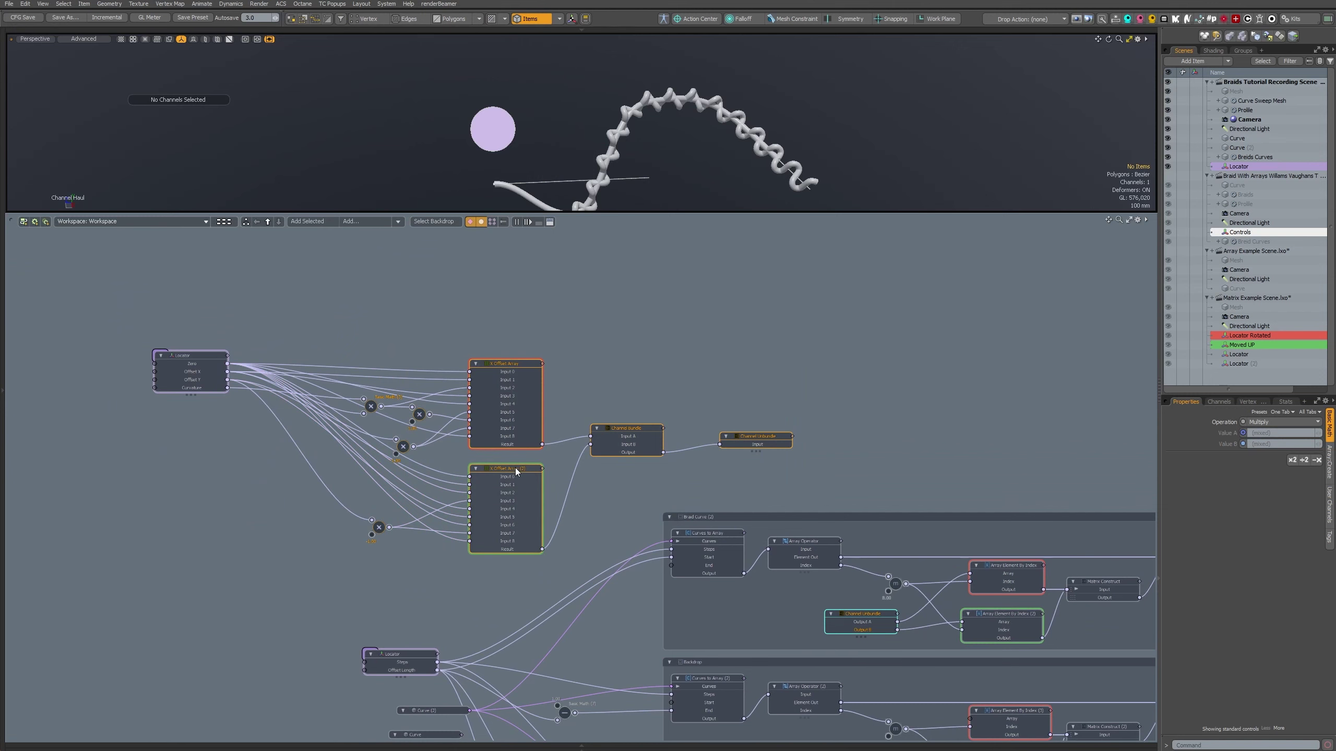
{"action": "left_click_drag", "start_coordinate": [515, 468], "coordinate": [569, 363]}
{"action": "left_click", "coordinate": [725, 376]}
{"action": "scroll", "coordinate": [807, 336], "scroll_direction": "up", "scroll_amount": 3}
{"action": "left_click_drag", "start_coordinate": [818, 342], "coordinate": [785, 350]}
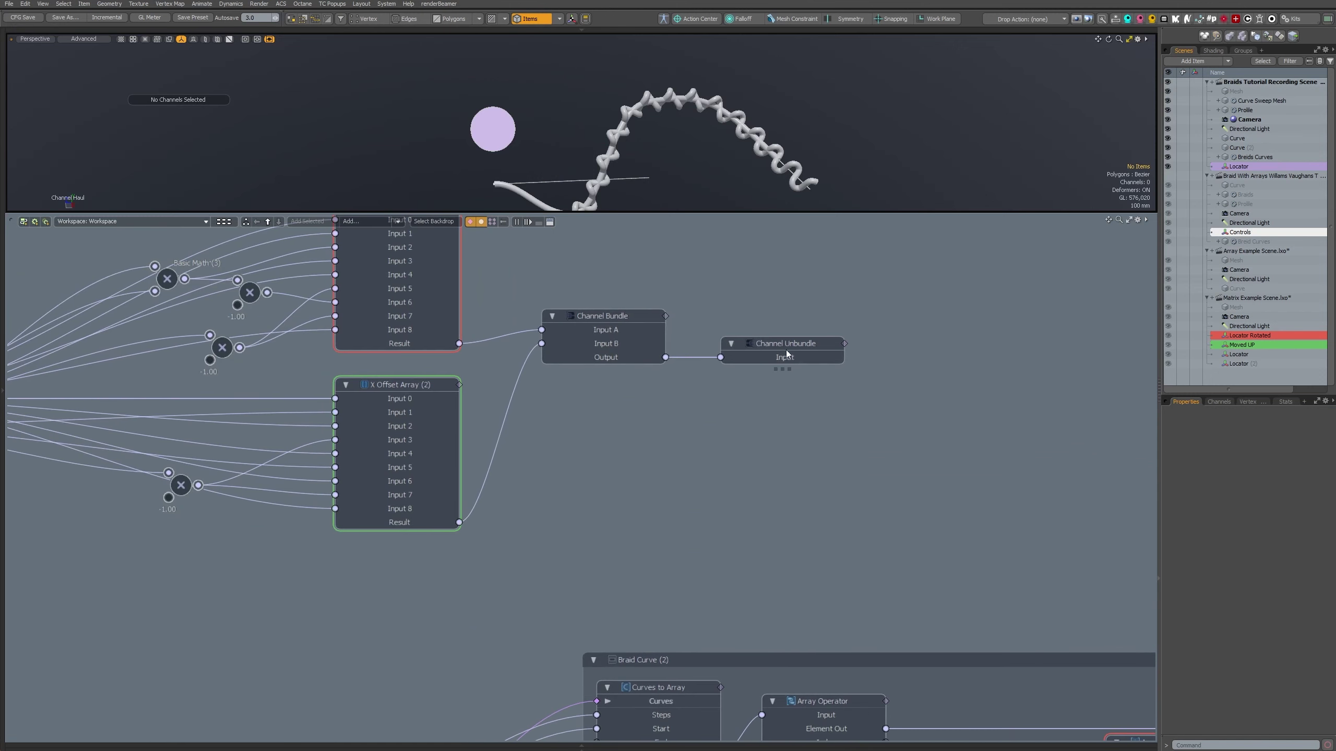
- Connect the Channel Bundle's Output to two more Channel Unbundle nodes and remove Output C from both
{"action": "scroll", "coordinate": [688, 526], "scroll_direction": "down", "scroll_amount": 5}
{"action": "left_click_drag", "start_coordinate": [688, 527], "coordinate": [759, 456], "text": "alt"}
{"action": "left_click_drag", "start_coordinate": [674, 360], "coordinate": [757, 443]}
{"action": "left_click_drag", "start_coordinate": [675, 360], "coordinate": [818, 549]}
{"action": "left_click", "coordinate": [833, 509]}
{"action": "left_click", "coordinate": [863, 633], "text": "shift"}
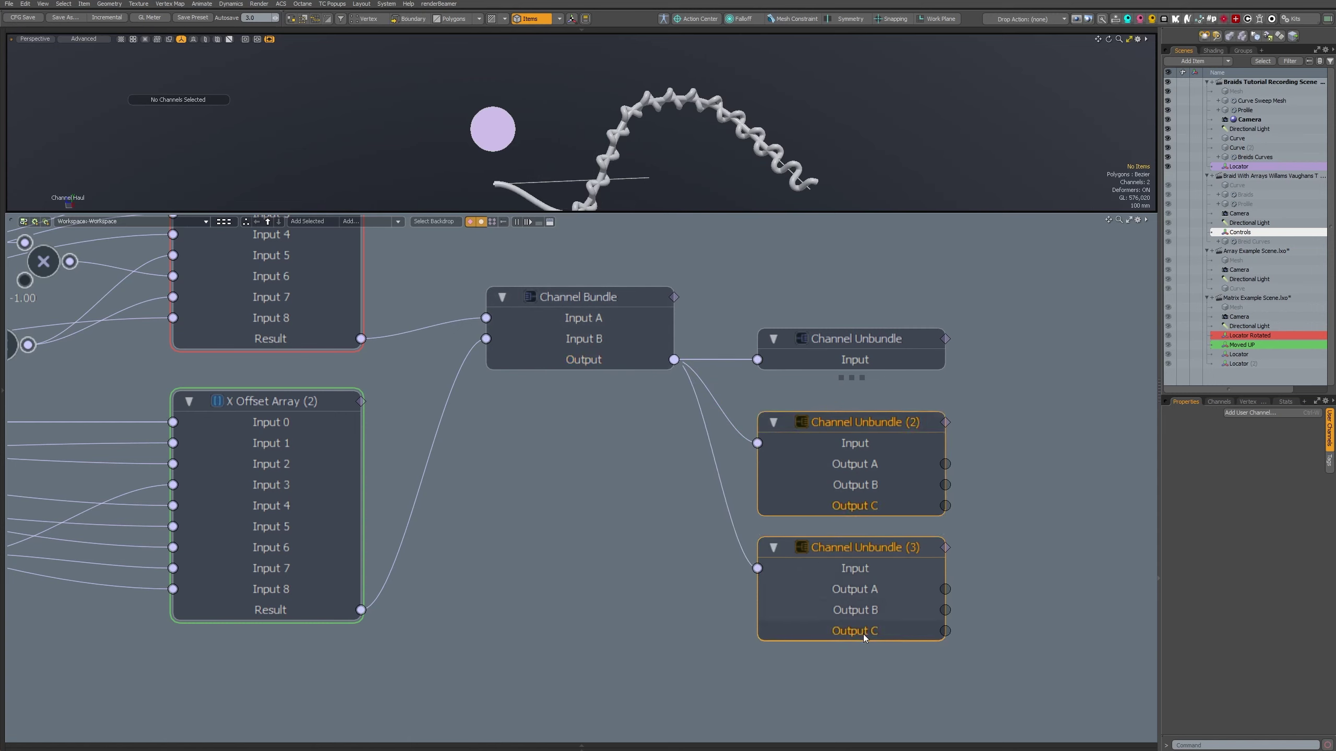
{"action": "key", "text": "Delete"}
- Split Output A and Output B off Channel Unbundle (2) and Channel Unbundle (3) into separate nodes
{"action": "left_click", "coordinate": [862, 487]}
{"action": "left_click", "coordinate": [866, 465], "text": "shift"}
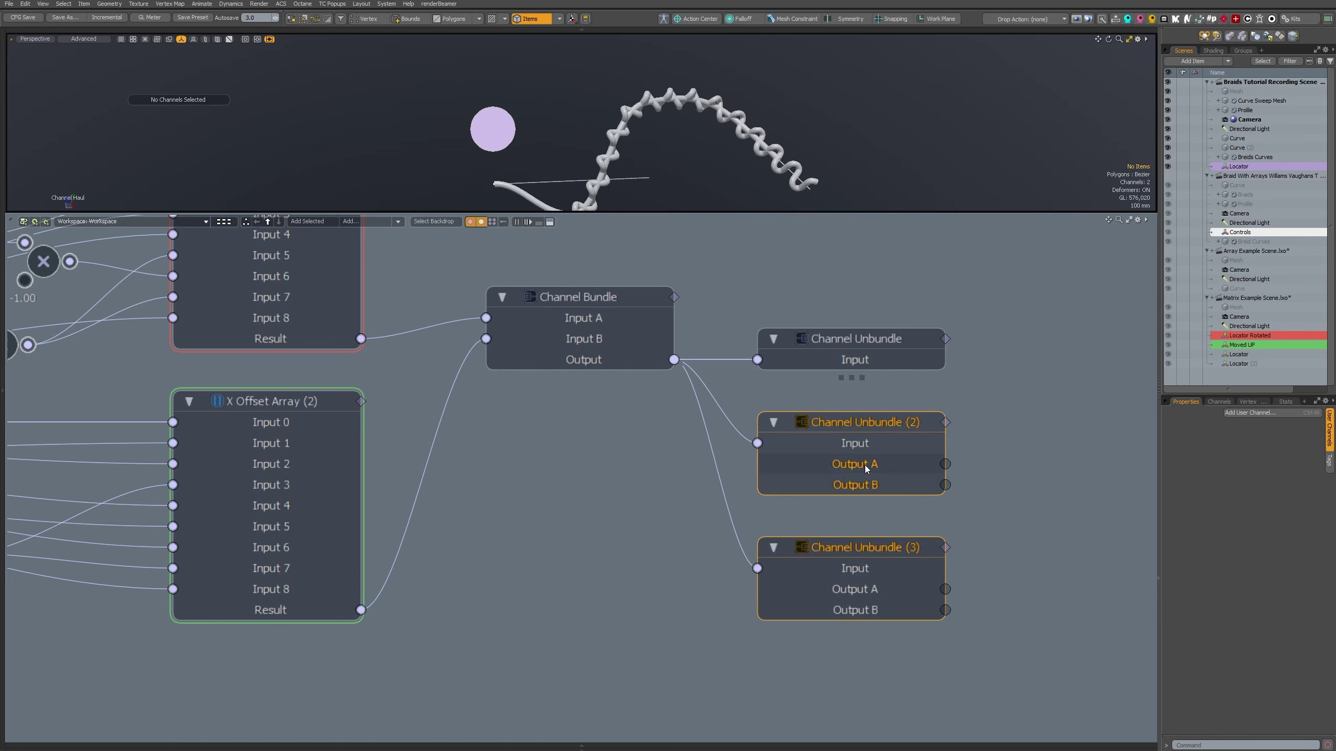
{"action": "scroll", "coordinate": [887, 547], "scroll_direction": "down", "scroll_amount": 1}
{"action": "left_click", "coordinate": [874, 594], "text": "shift"}
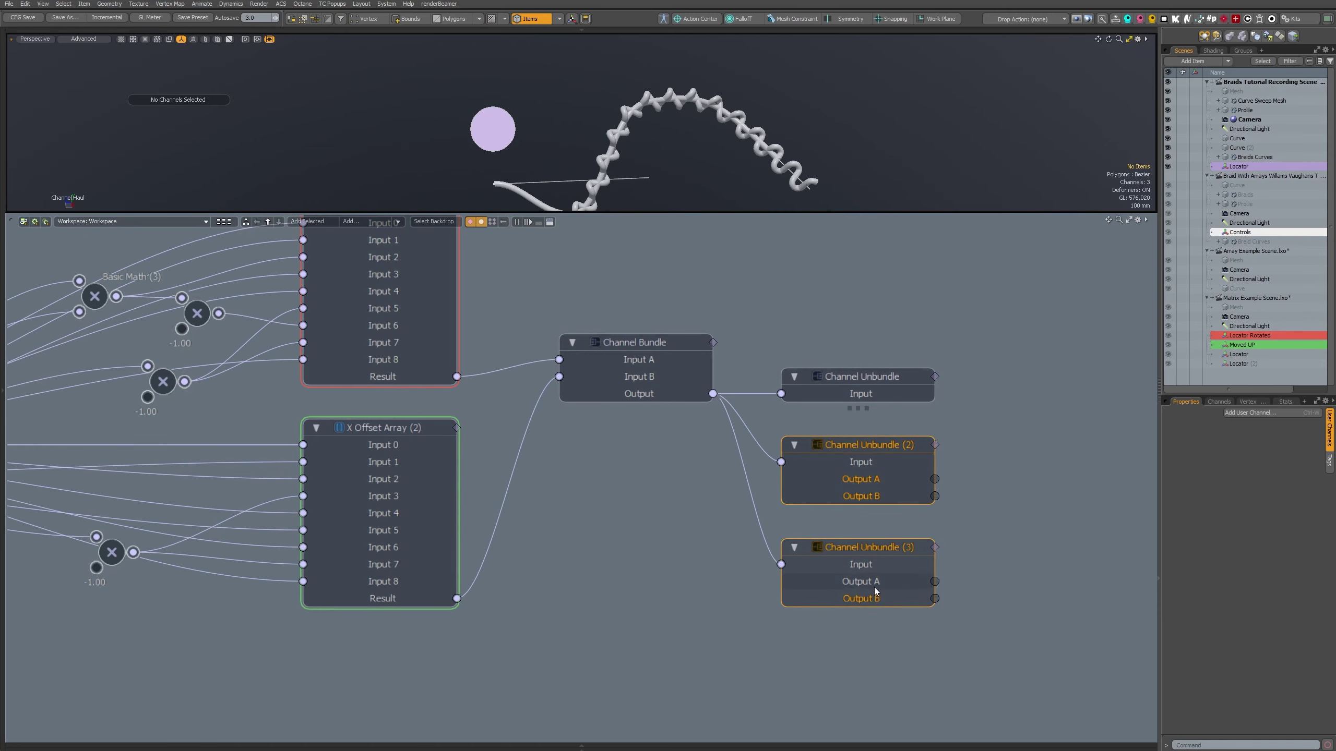
{"action": "left_click", "coordinate": [873, 585], "text": "shift"}
{"action": "key", "text": "s"}
{"action": "left_click_drag", "start_coordinate": [823, 513], "coordinate": [660, 428], "text": "alt"}
{"action": "key", "text": "a"}
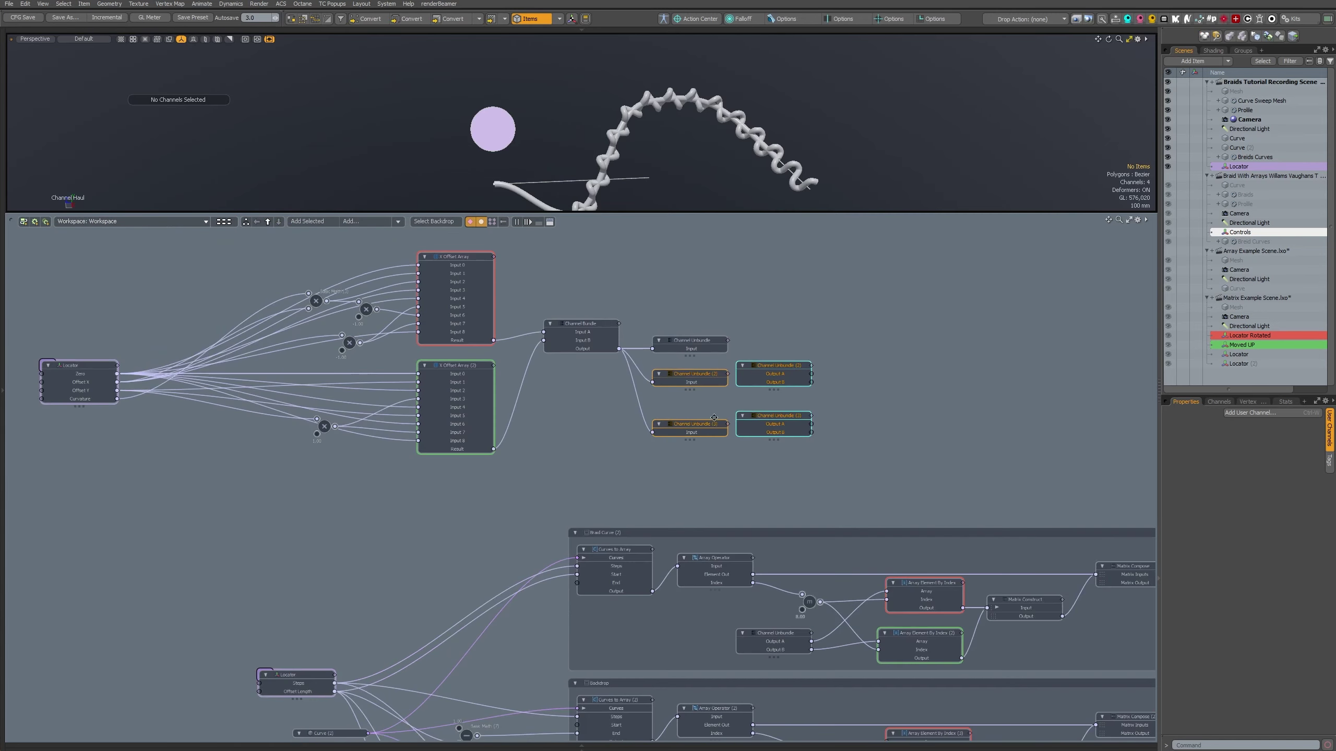
- Move the split output nodes of Channel Unbundle (2) and (3) into the second and third braid backdrops
{"action": "left_click", "coordinate": [749, 305]}
{"action": "left_click_drag", "start_coordinate": [744, 318], "coordinate": [749, 582]}
{"action": "left_click_drag", "start_coordinate": [743, 341], "coordinate": [736, 671]}
{"action": "left_click", "coordinate": [752, 306]}
{"action": "left_click", "coordinate": [740, 348]}
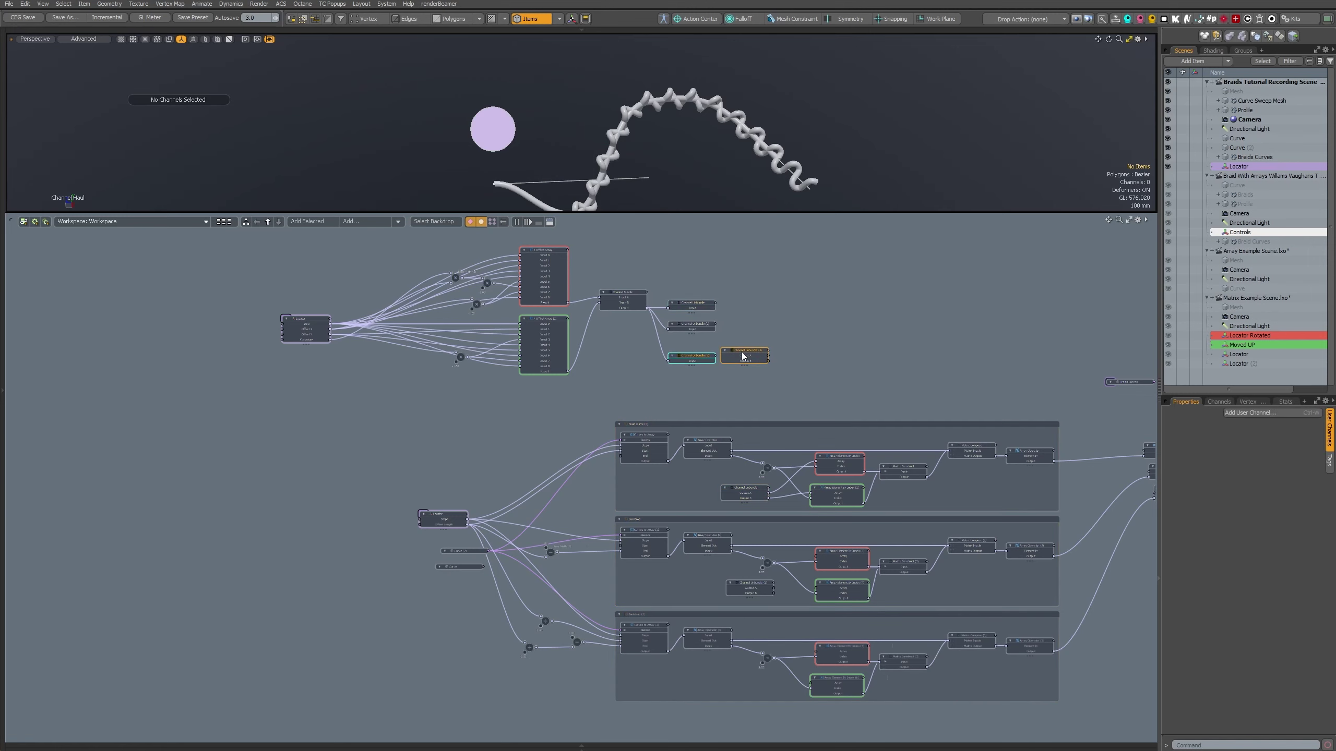
{"action": "left_click_drag", "start_coordinate": [744, 357], "coordinate": [747, 684]}
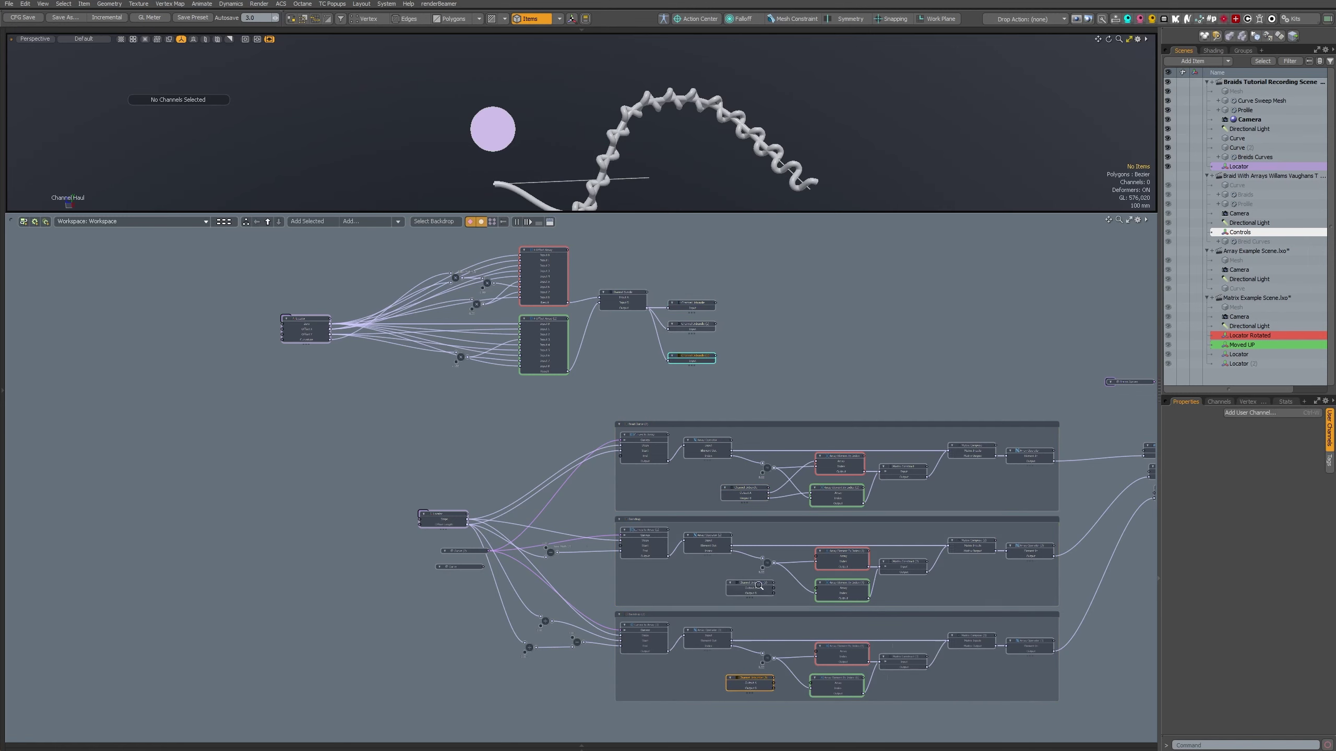
- Connect Output A and Output B of Channel Unbundle (2) and (3) to the Array inputs of their backdrops' Array Element By Index nodes
{"action": "scroll", "coordinate": [803, 613], "scroll_direction": "up", "scroll_amount": 6}
{"action": "left_click_drag", "start_coordinate": [740, 541], "coordinate": [771, 280], "text": "alt"}
{"action": "left_click_drag", "start_coordinate": [717, 651], "coordinate": [864, 638]}
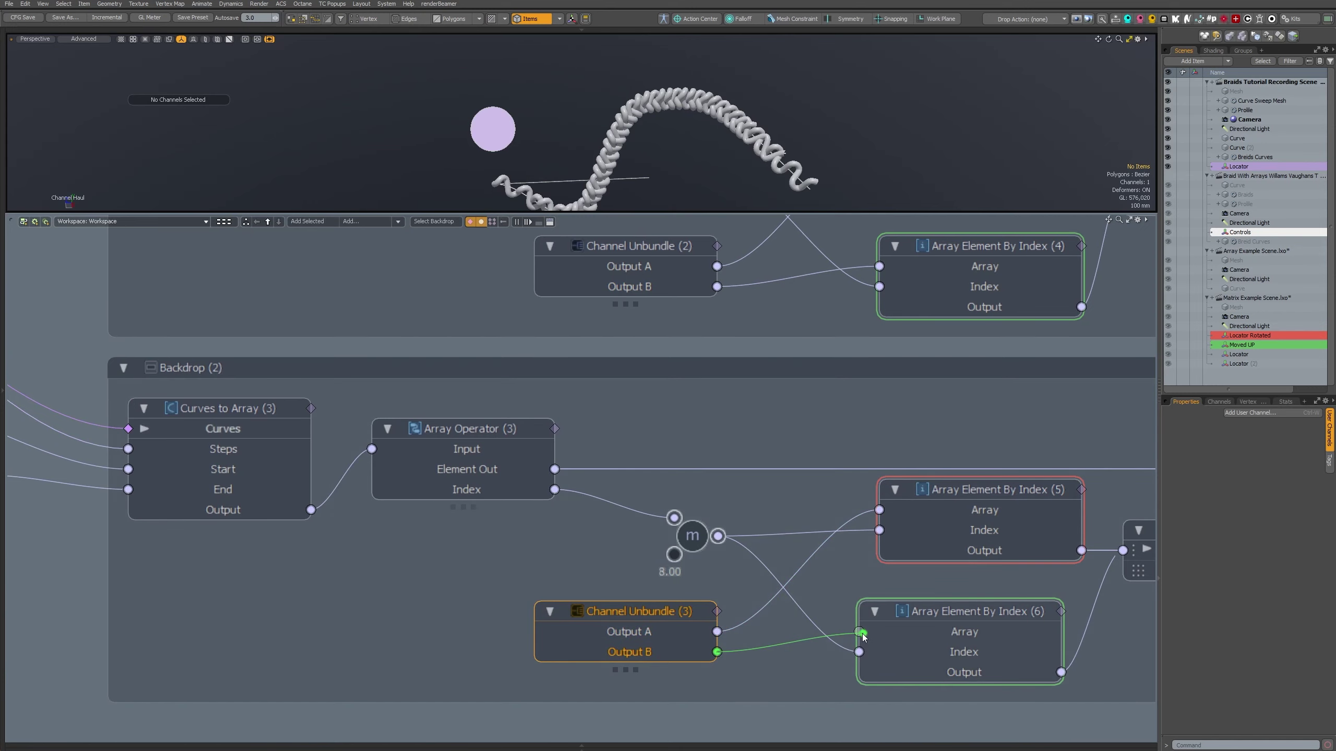
- Colour-tag the three Channel Unbundle nodes lavender and center the Channel Bundle node between them and the offset arrays
{"action": "scroll", "coordinate": [810, 495], "scroll_direction": "down", "scroll_amount": 10}
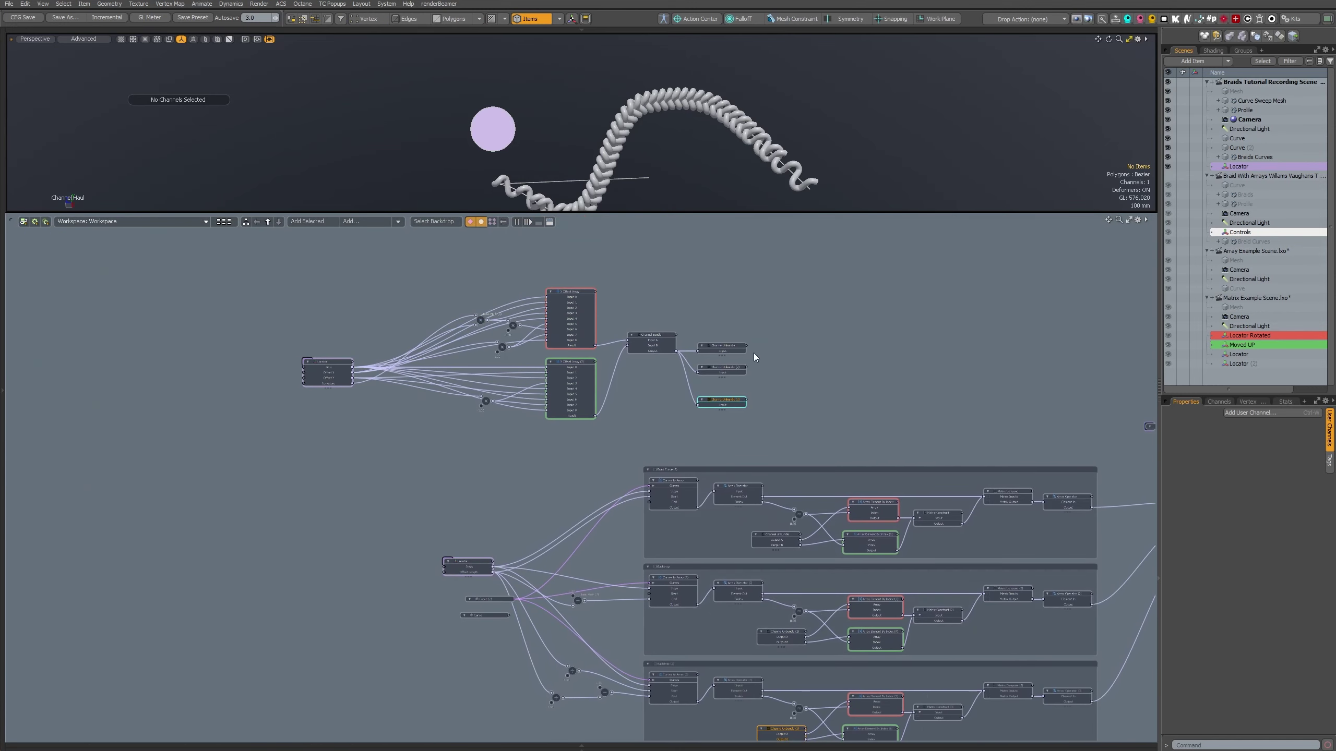
{"action": "left_click_drag", "start_coordinate": [751, 303], "coordinate": [722, 422]}
{"action": "right_click", "coordinate": [720, 405]}
{"action": "scroll", "coordinate": [696, 341], "scroll_direction": "up", "scroll_amount": 7}
{"action": "left_click_drag", "start_coordinate": [580, 322], "coordinate": [579, 398]}
{"action": "scroll", "coordinate": [770, 460], "scroll_direction": "down", "scroll_amount": 5}
{"action": "left_click_drag", "start_coordinate": [769, 541], "coordinate": [697, 550], "text": "alt"}
{"action": "scroll", "coordinate": [648, 459], "scroll_direction": "up", "scroll_amount": 5}
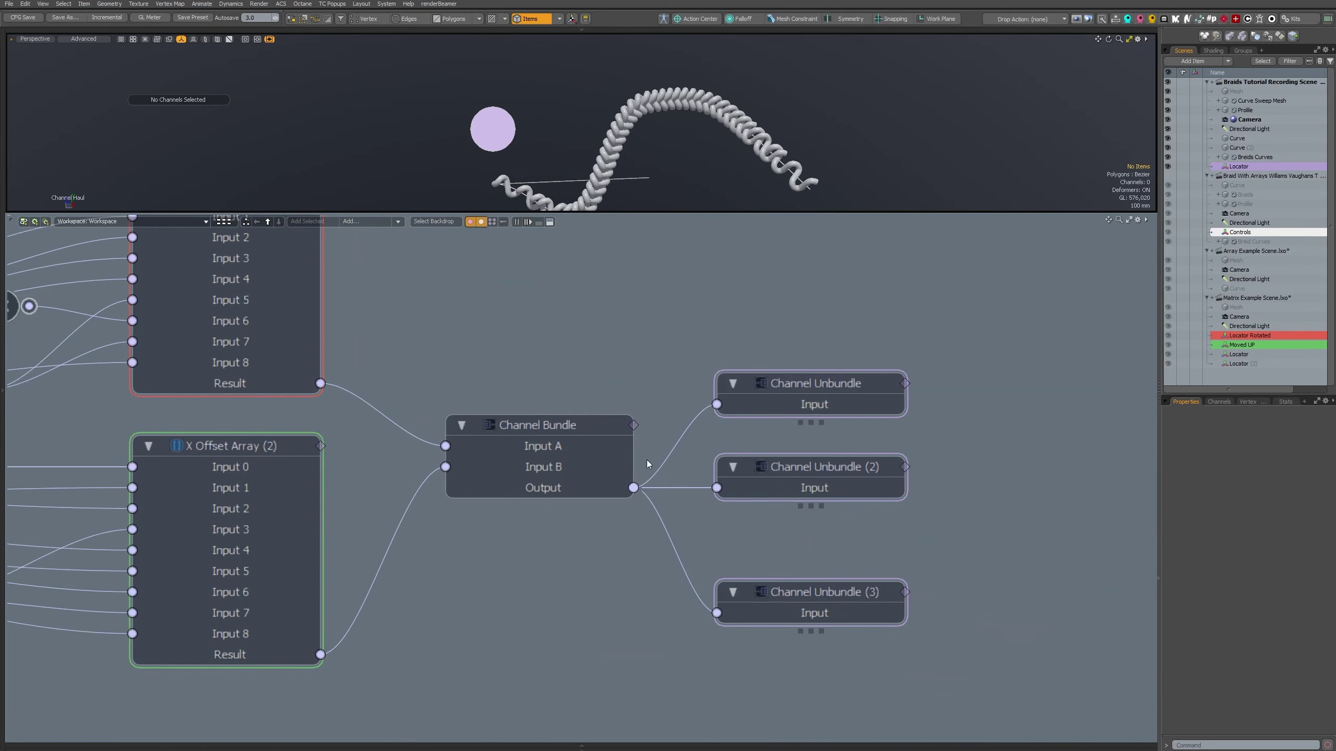
- Select the whole offset array network and move it into line above the three braid backdrops
{"action": "scroll", "coordinate": [902, 437], "scroll_direction": "down", "scroll_amount": 7}
{"action": "left_click_drag", "start_coordinate": [703, 343], "coordinate": [582, 293], "text": "alt"}
{"action": "scroll", "coordinate": [664, 336], "scroll_direction": "up", "scroll_amount": 7}
{"action": "left_click_drag", "start_coordinate": [695, 356], "coordinate": [650, 335], "text": "ctrl+alt"}
{"action": "scroll", "coordinate": [650, 335], "scroll_direction": "down", "scroll_amount": 3}
{"action": "left_click_drag", "start_coordinate": [263, 309], "coordinate": [926, 525]}
{"action": "left_click_drag", "start_coordinate": [656, 349], "coordinate": [836, 372], "text": "alt"}
{"action": "scroll", "coordinate": [835, 372], "scroll_direction": "down", "scroll_amount": 2}
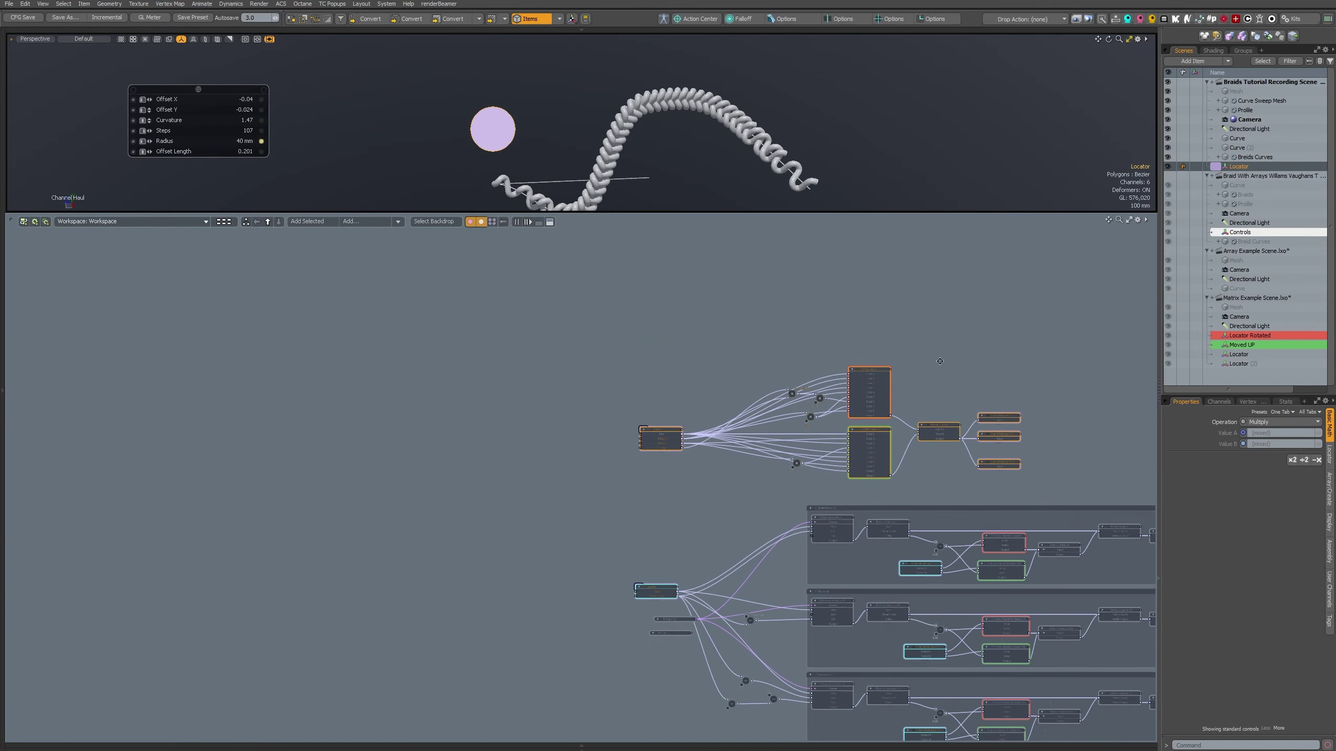
- Examine the braid from several angles, the full node network and the modulo node in the Braid Curve (2) backdrop
{"action": "left_click_drag", "start_coordinate": [734, 212], "coordinate": [734, 405]}
{"action": "scroll", "coordinate": [660, 234], "scroll_direction": "up", "scroll_amount": 4}
{"action": "scroll", "coordinate": [999, 574], "scroll_direction": "down", "scroll_amount": 2}
{"action": "left_click_drag", "start_coordinate": [999, 573], "coordinate": [617, 531], "text": "alt"}
{"action": "scroll", "coordinate": [616, 531], "scroll_direction": "down", "scroll_amount": 1}
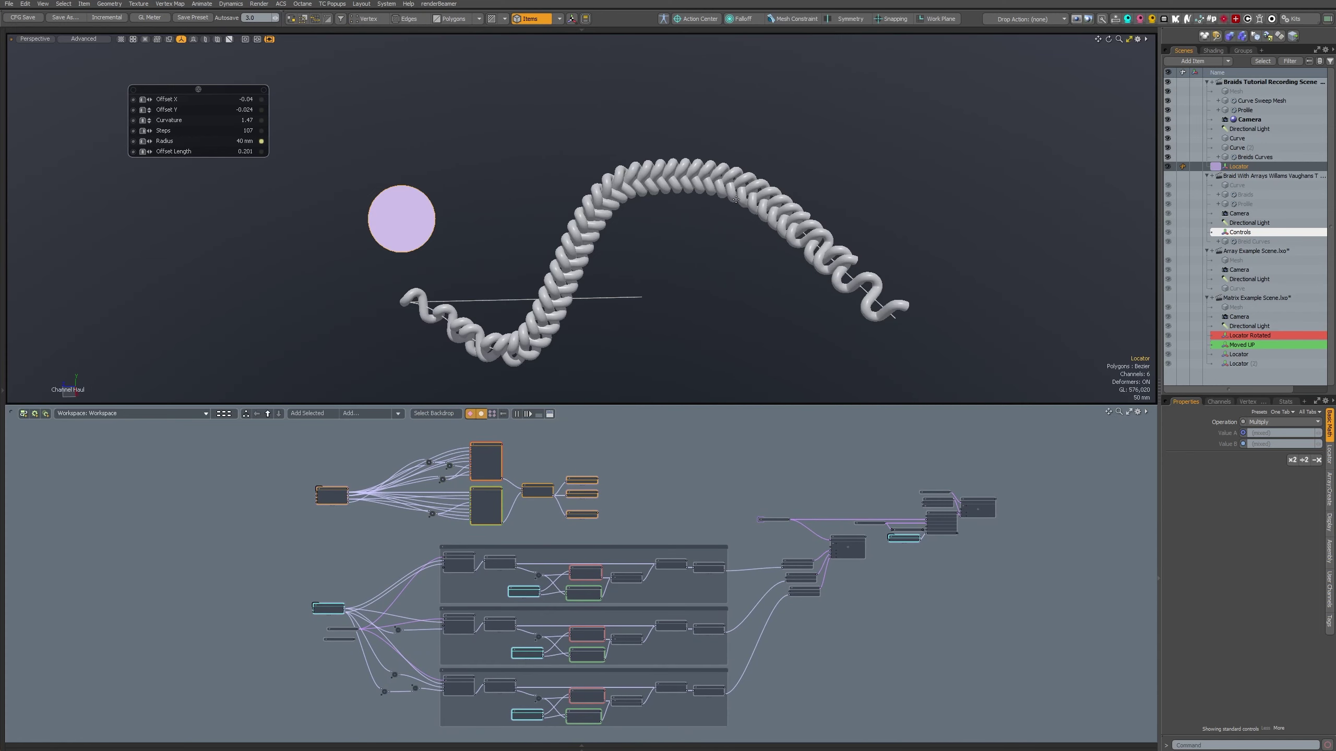
{"action": "left_click_drag", "start_coordinate": [626, 251], "coordinate": [623, 289], "text": "alt"}
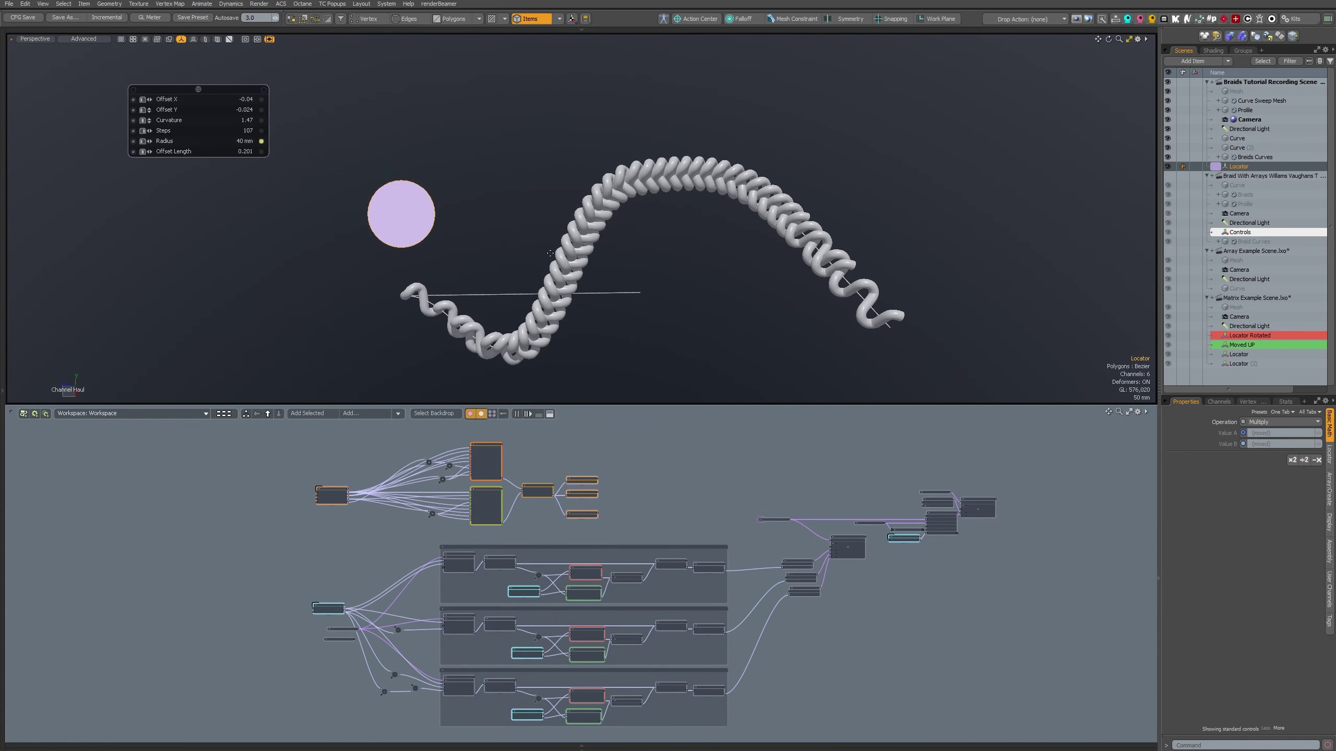
{"action": "scroll", "coordinate": [526, 582], "scroll_direction": "up", "scroll_amount": 5}
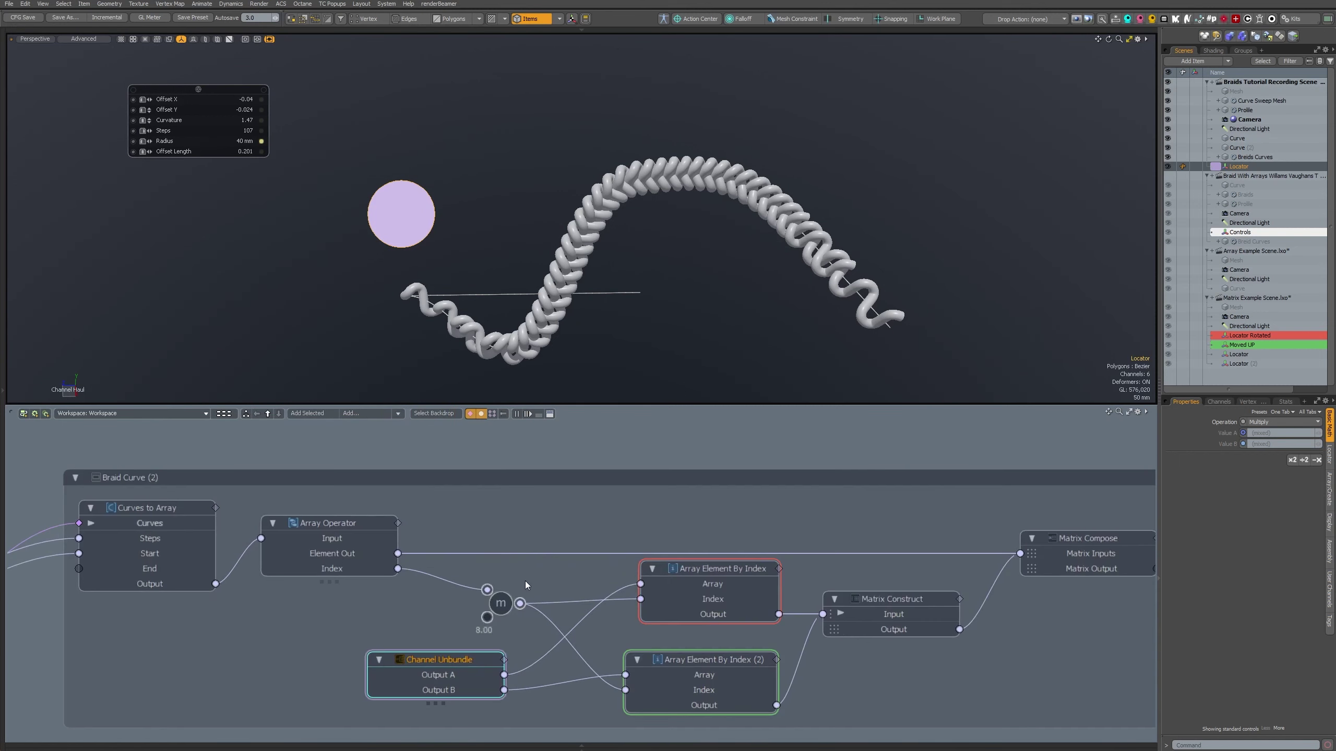
{"action": "left_click", "coordinate": [500, 604]}
{"action": "left_click_drag", "start_coordinate": [538, 558], "coordinate": [1037, 239]}
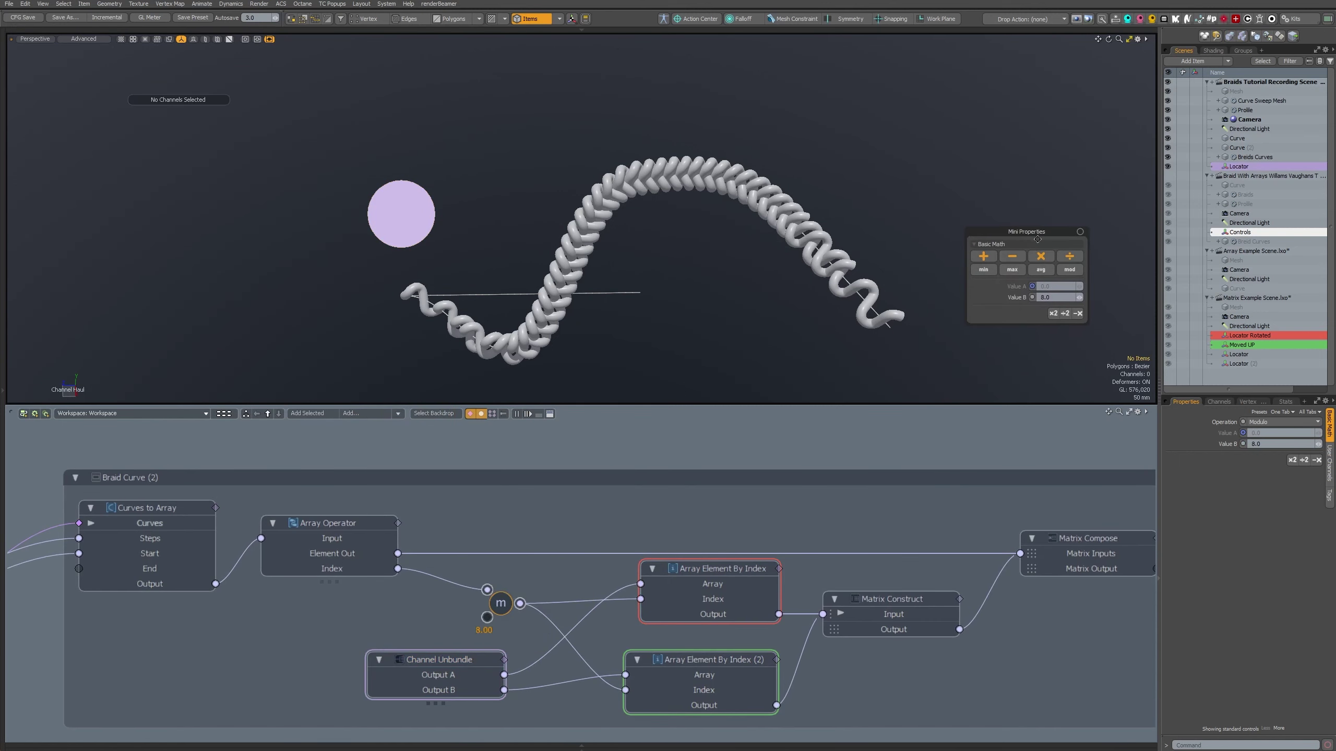
{"action": "left_click_drag", "start_coordinate": [736, 273], "coordinate": [723, 279], "text": "alt"}
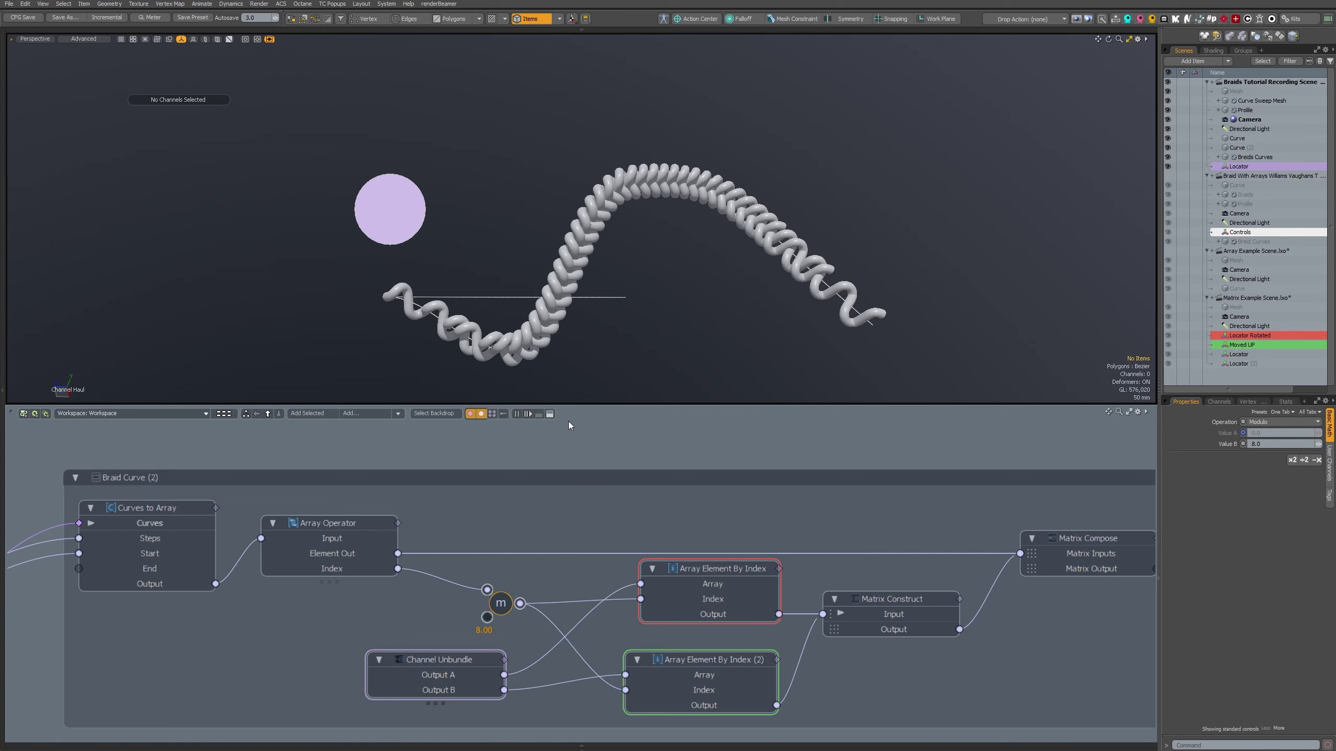
{"action": "left_click_drag", "start_coordinate": [476, 320], "coordinate": [795, 353], "text": "alt"}
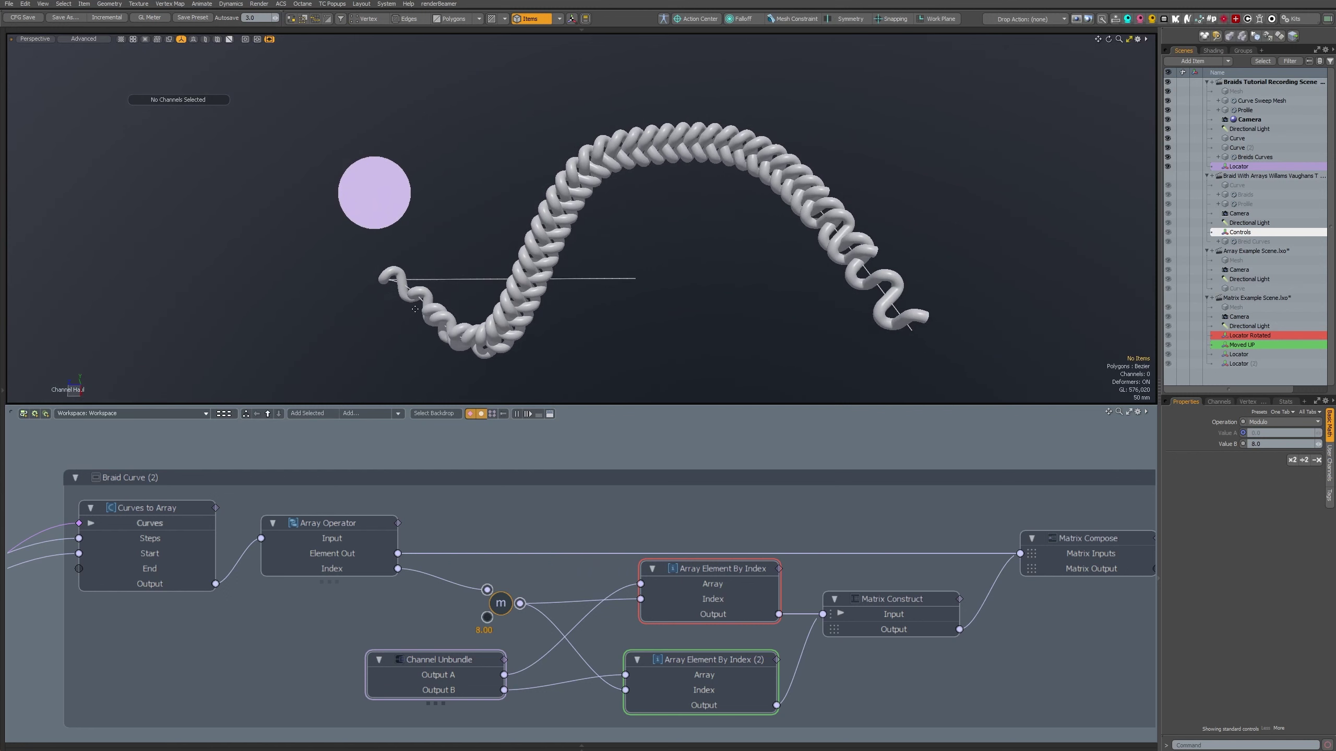
{"action": "left_click_drag", "start_coordinate": [647, 258], "coordinate": [679, 269], "text": "alt+shift"}
{"action": "scroll", "coordinate": [679, 269], "scroll_direction": "down", "scroll_amount": 2}
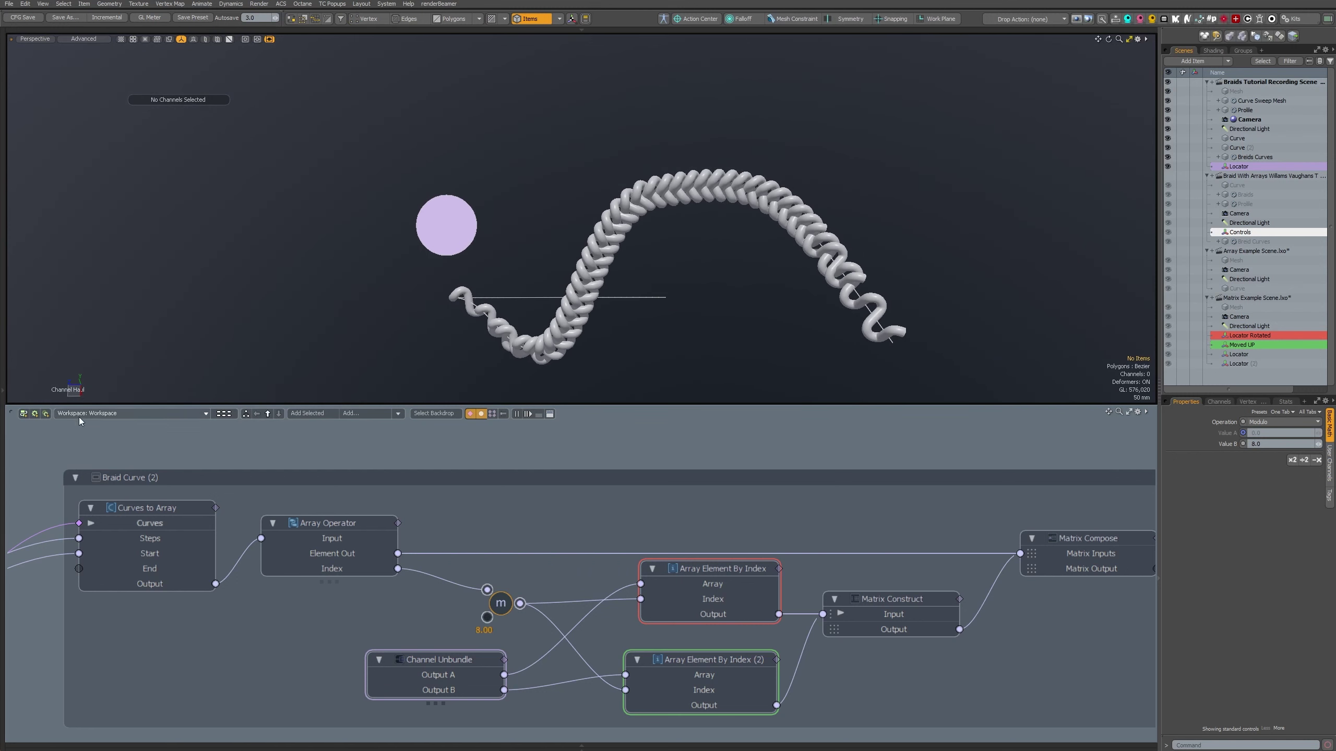